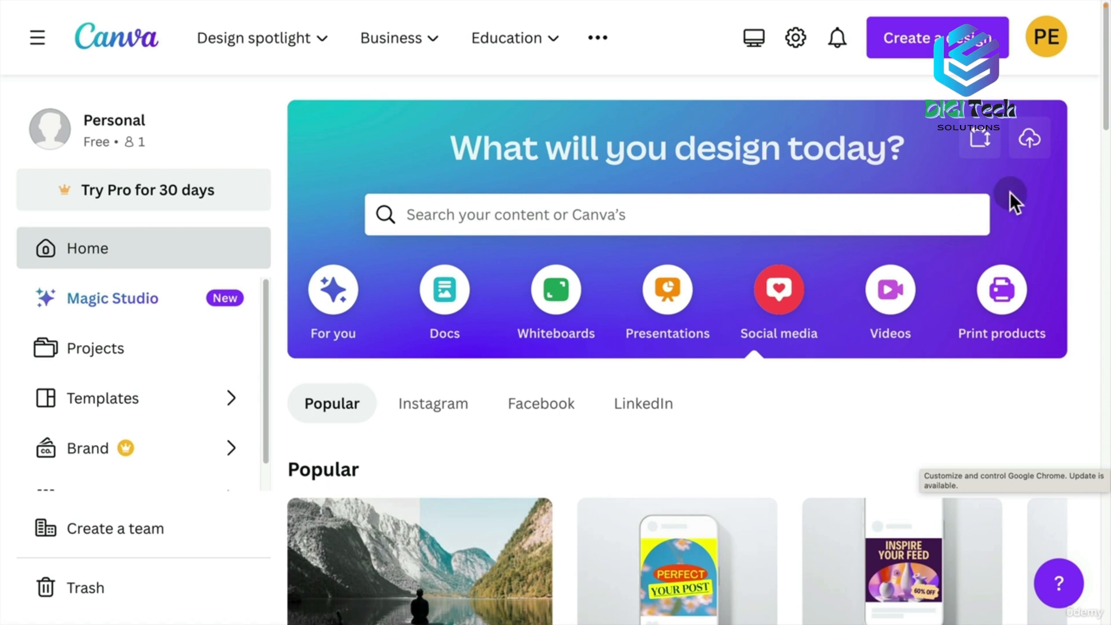
Browse the popular social media formats on the home page and open the square Instagram post templates
drag(1106, 118, 1107, 137)
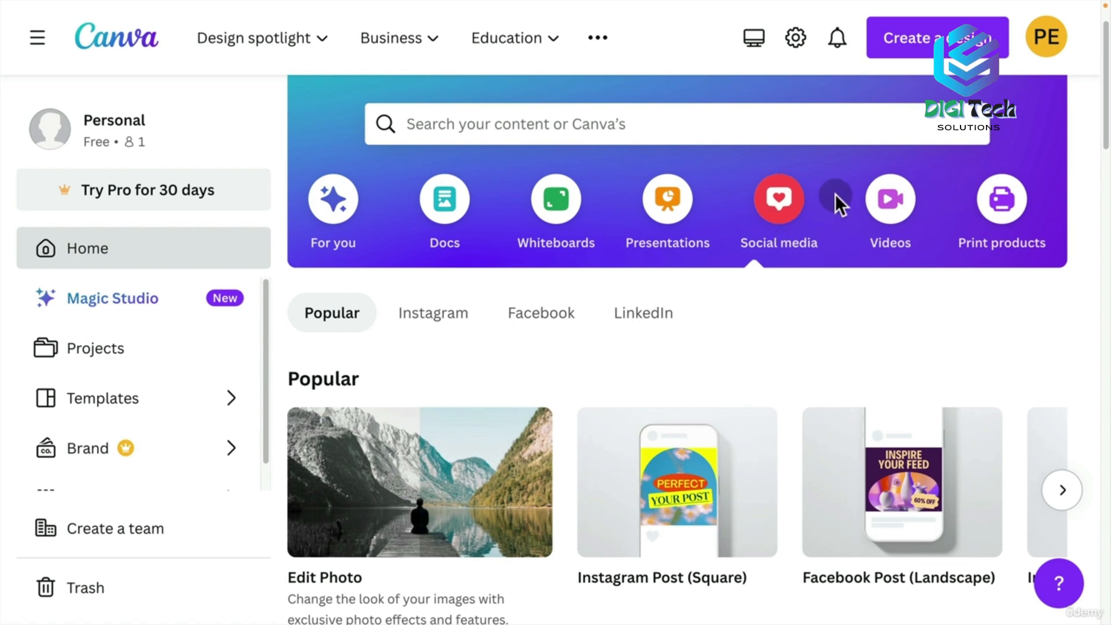
scroll(1106, 142, down, 1)
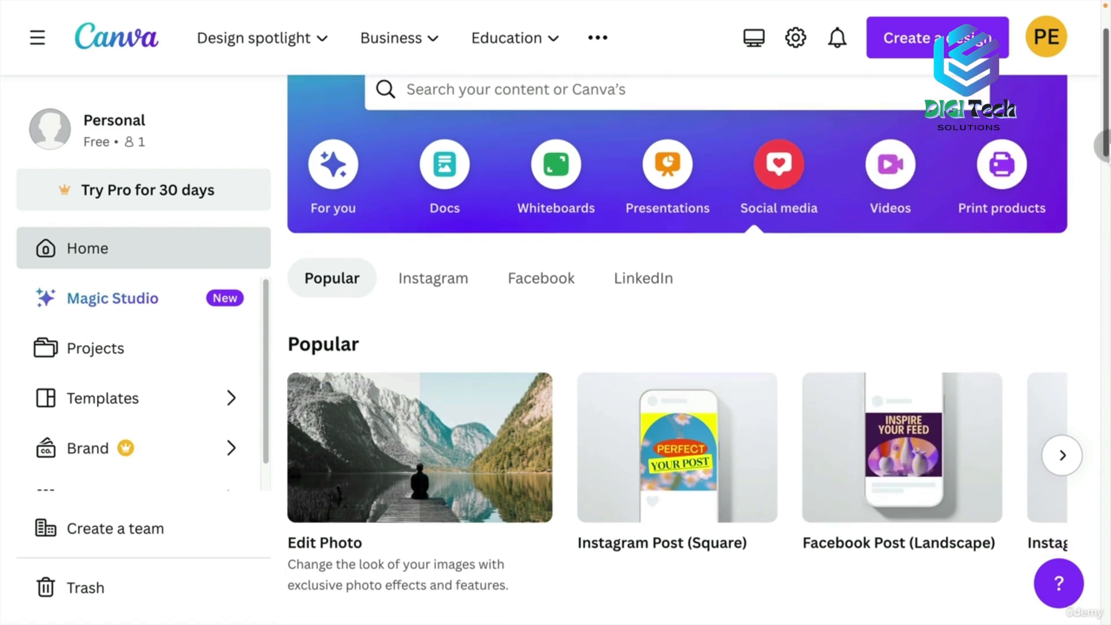
drag(1102, 152, 1107, 191)
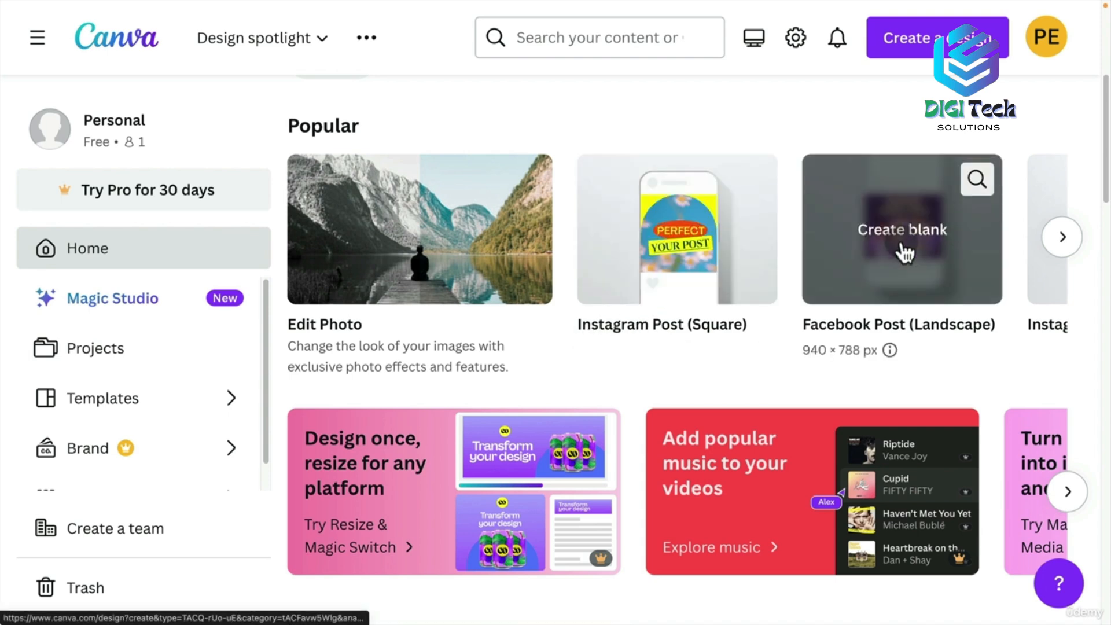
click(1062, 240)
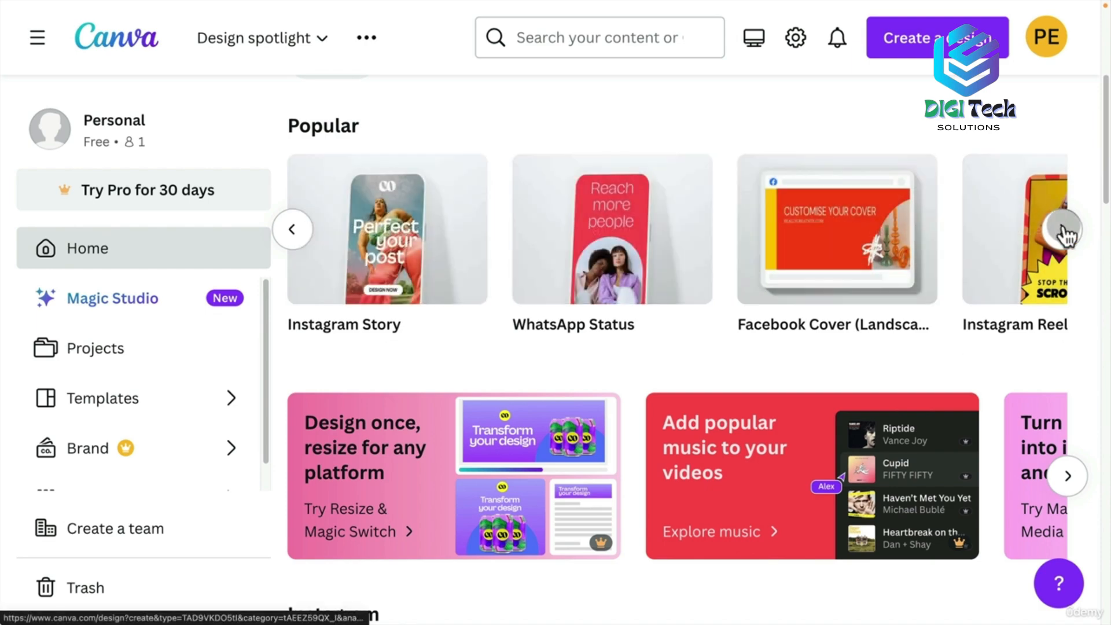
drag(1103, 185, 1104, 472)
click(1058, 186)
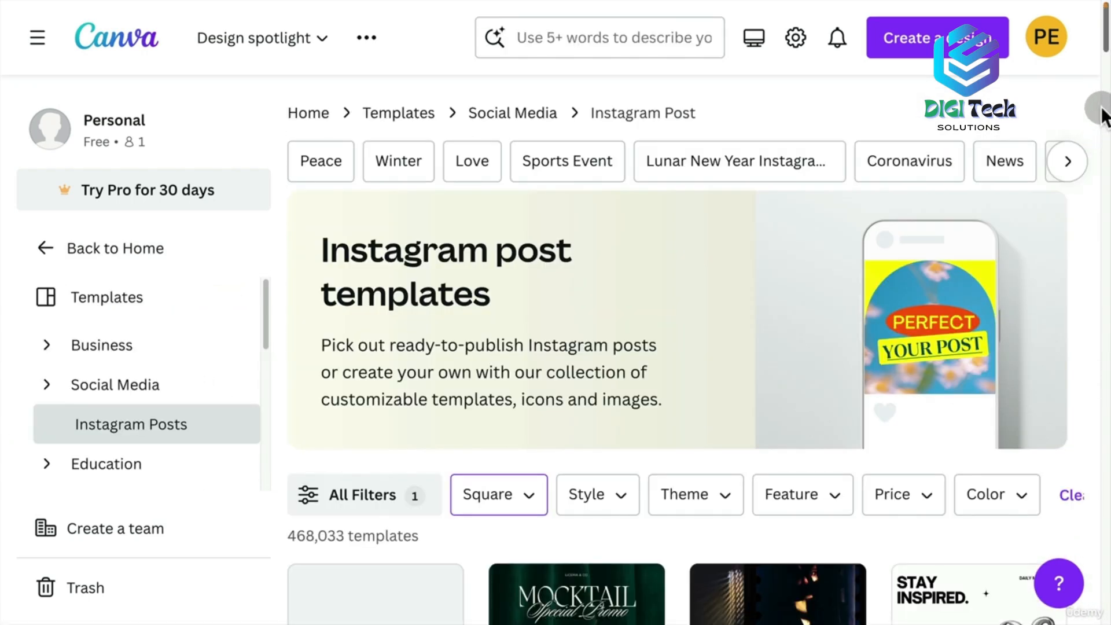
Filter the Instagram post templates by price to show only free ones
drag(1106, 48, 1110, 79)
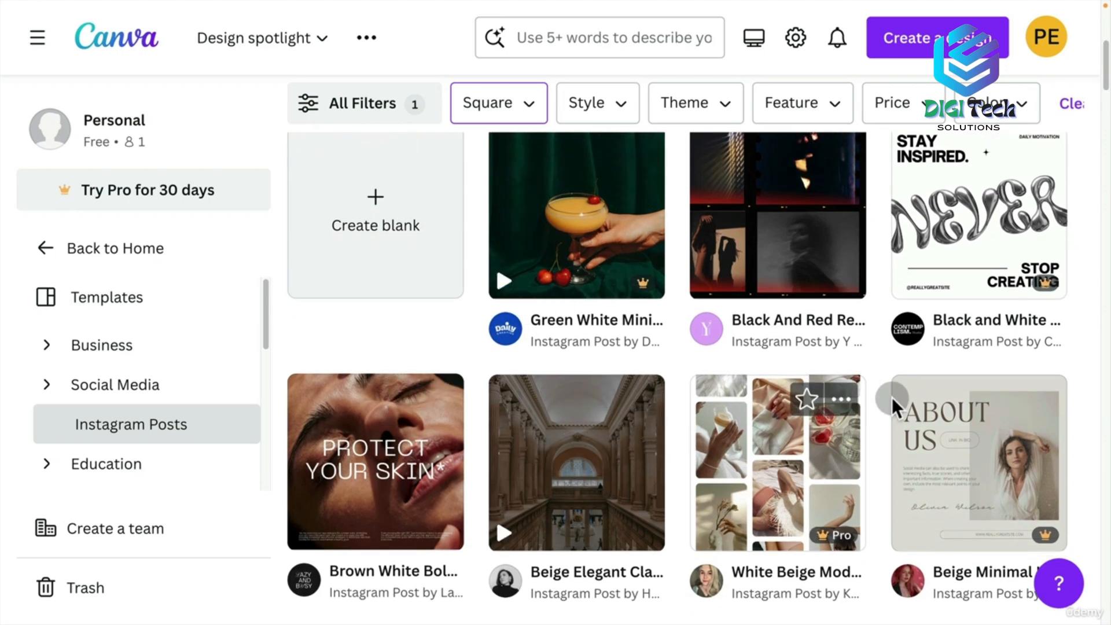
mouse_move(1048, 287)
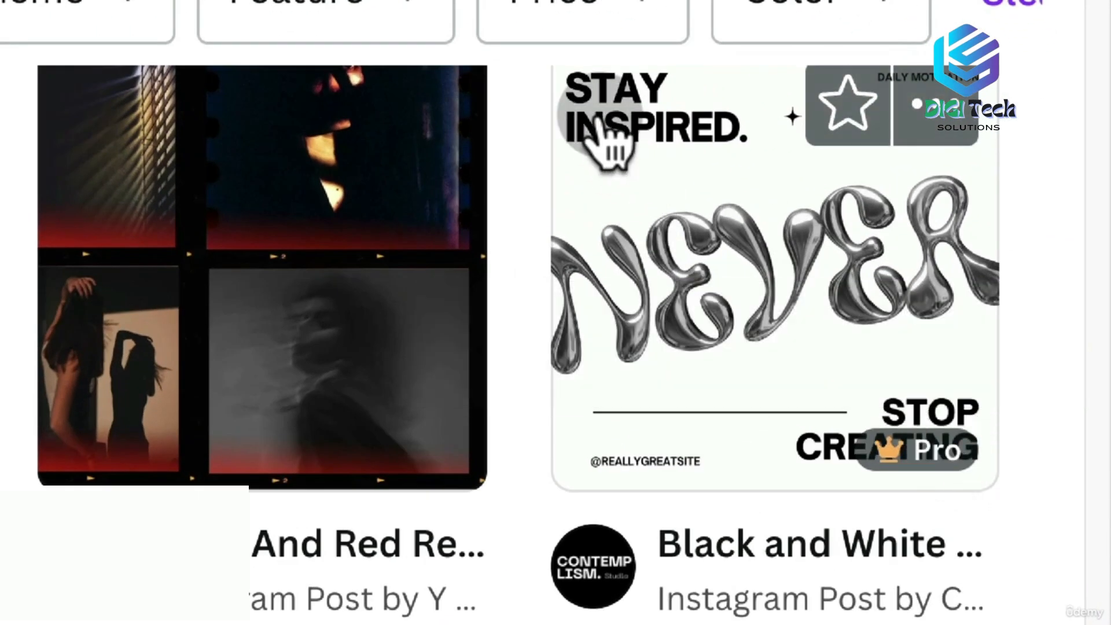
click(595, 17)
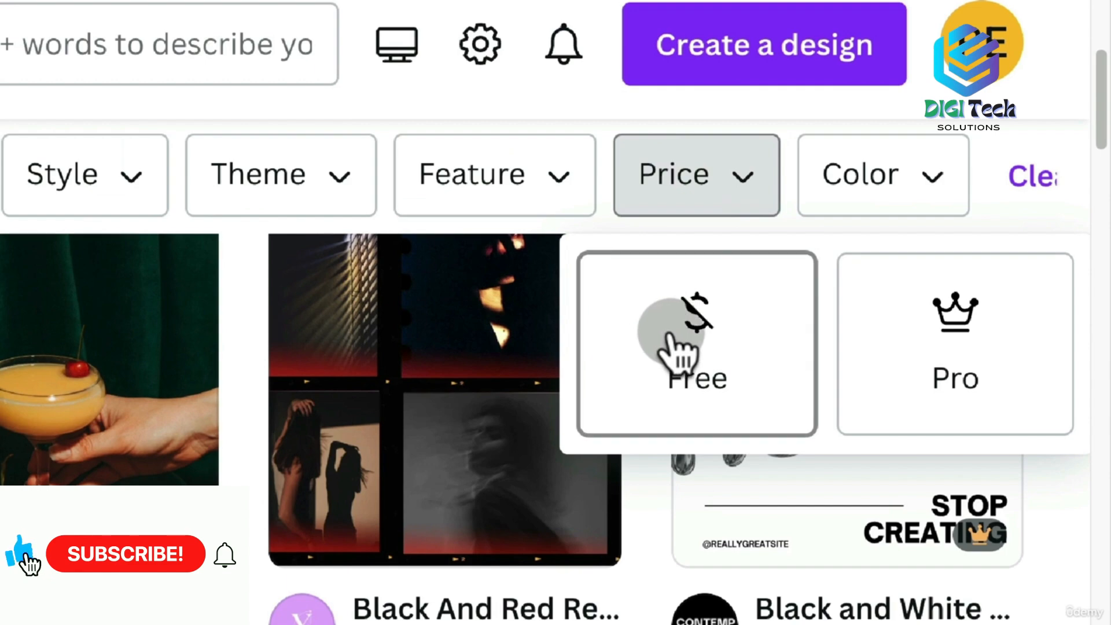
click(692, 348)
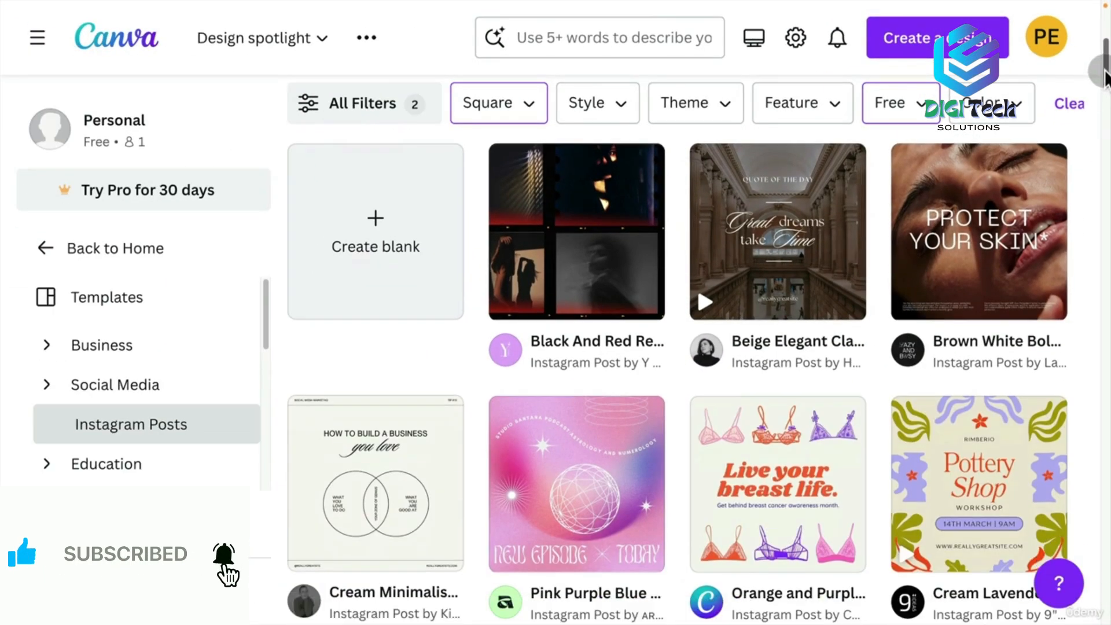
Choose the Pink Blue Powerful Sunrise Over the Sea Quote template from the free results and start customizing it
drag(1105, 75, 1091, 285)
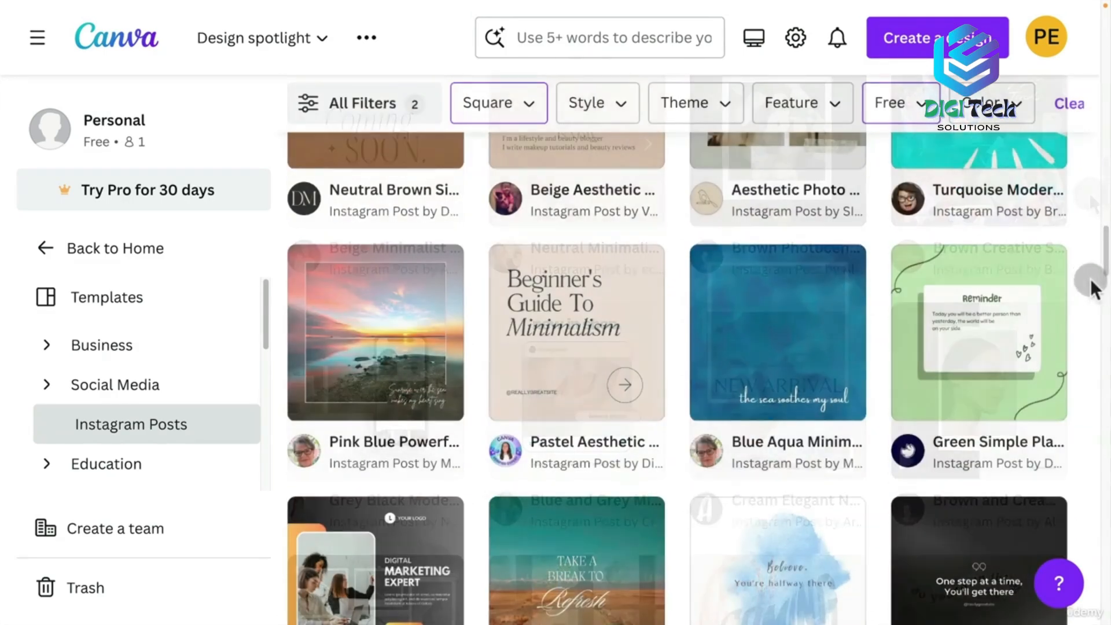
click(349, 342)
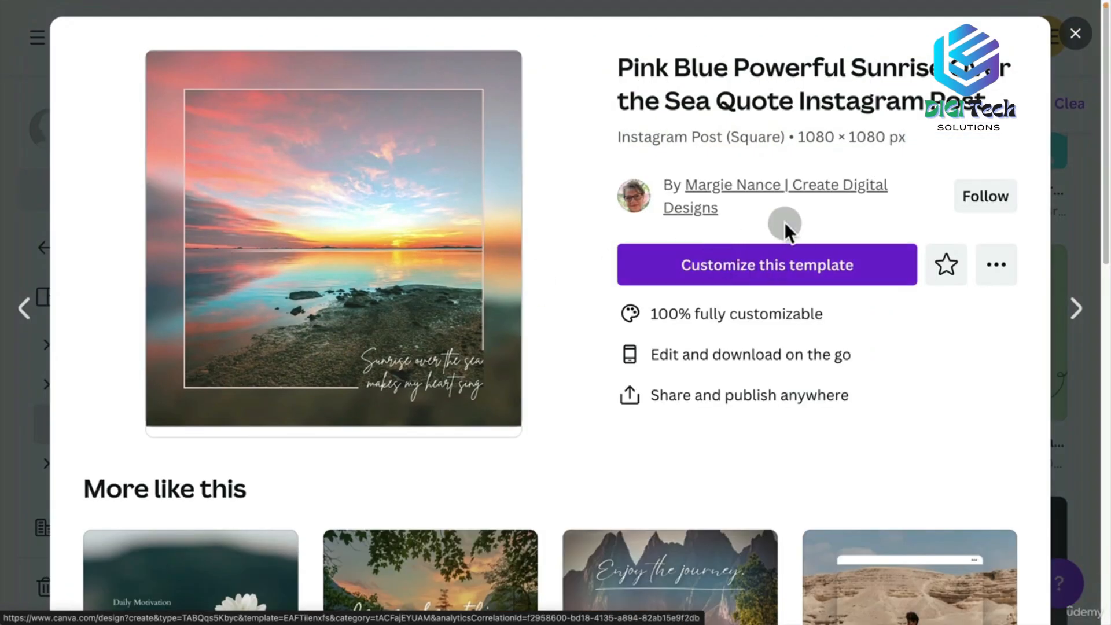
click(744, 272)
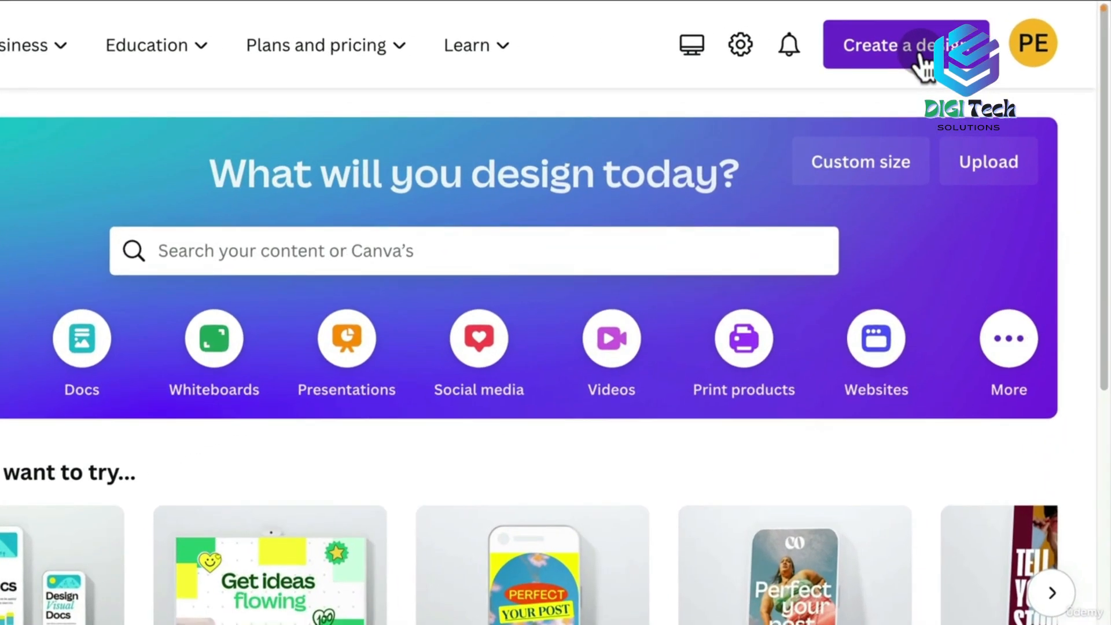
click(975, 33)
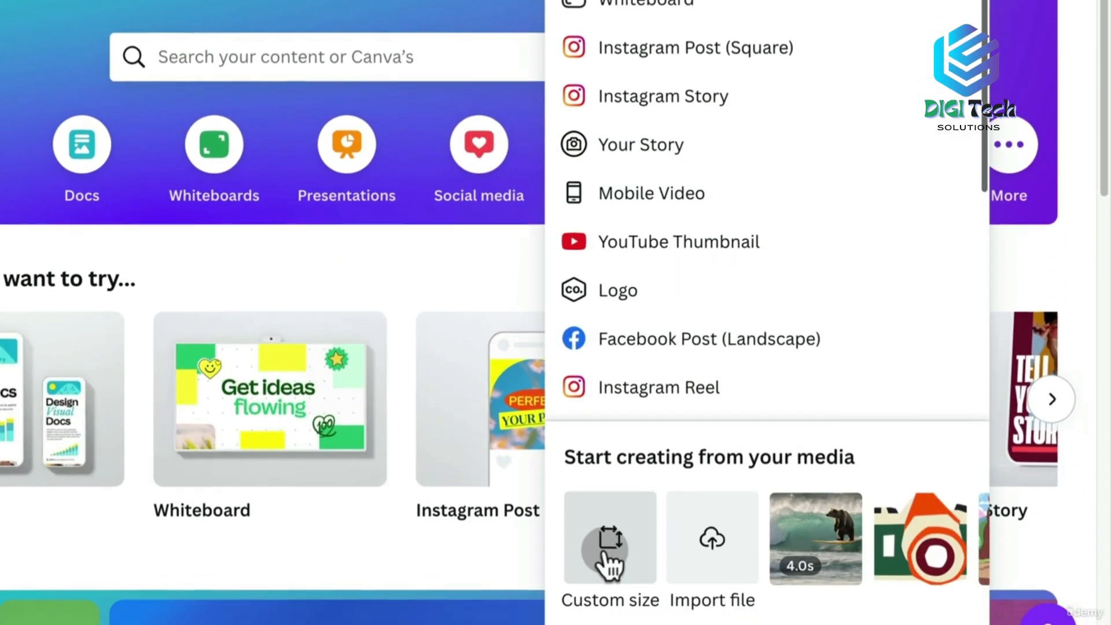
click(605, 562)
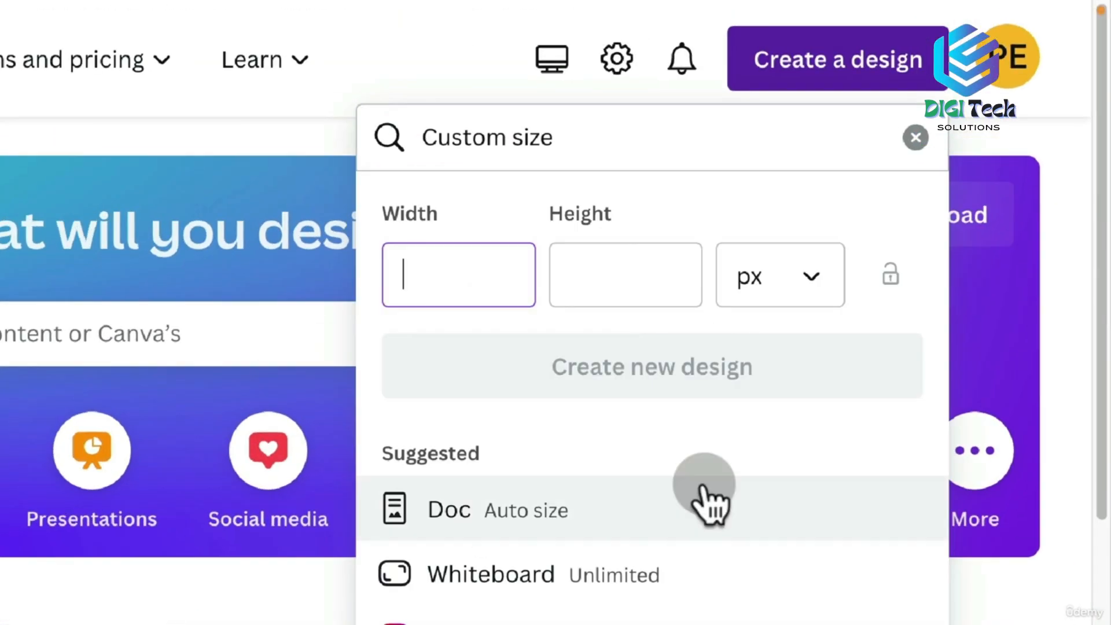
click(612, 282)
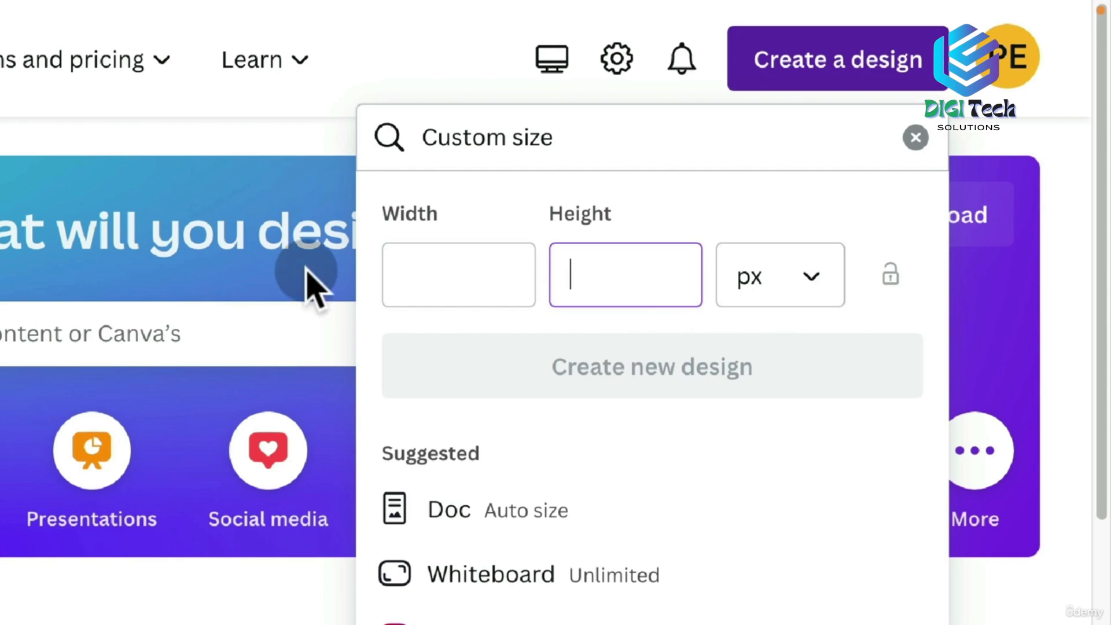
click(310, 159)
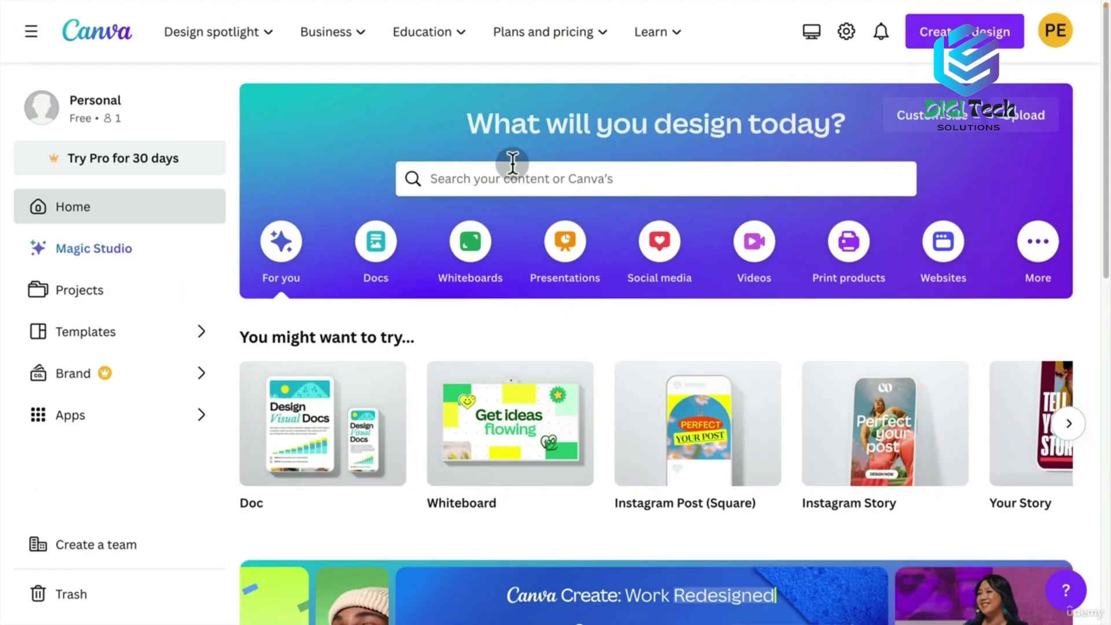
Search the templates from the home page for "Birthday invite"
click(489, 179)
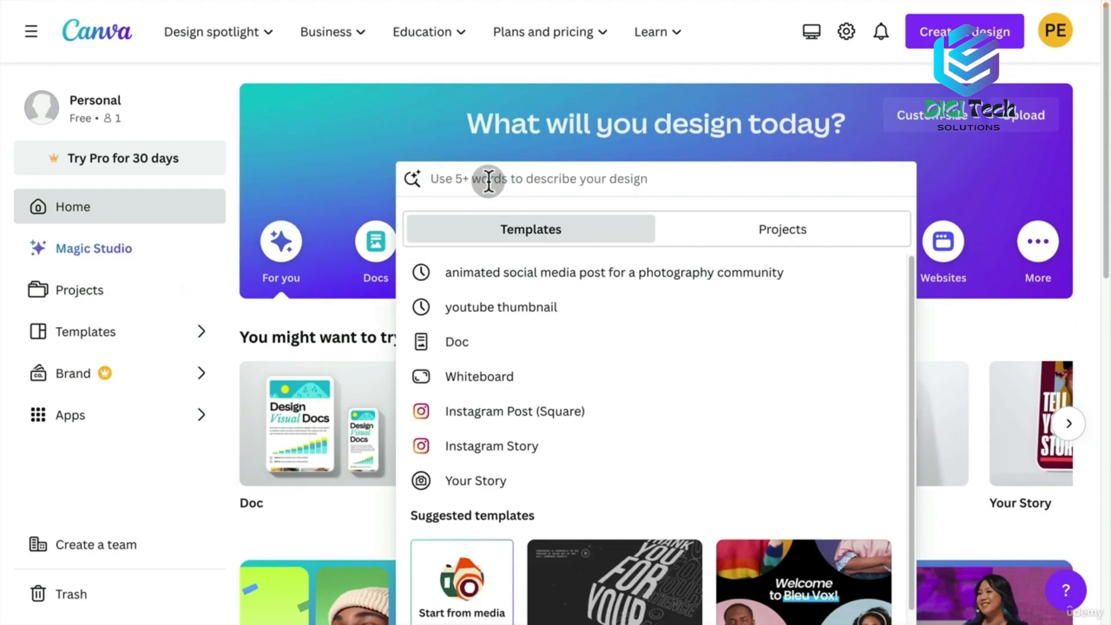
key(shift)
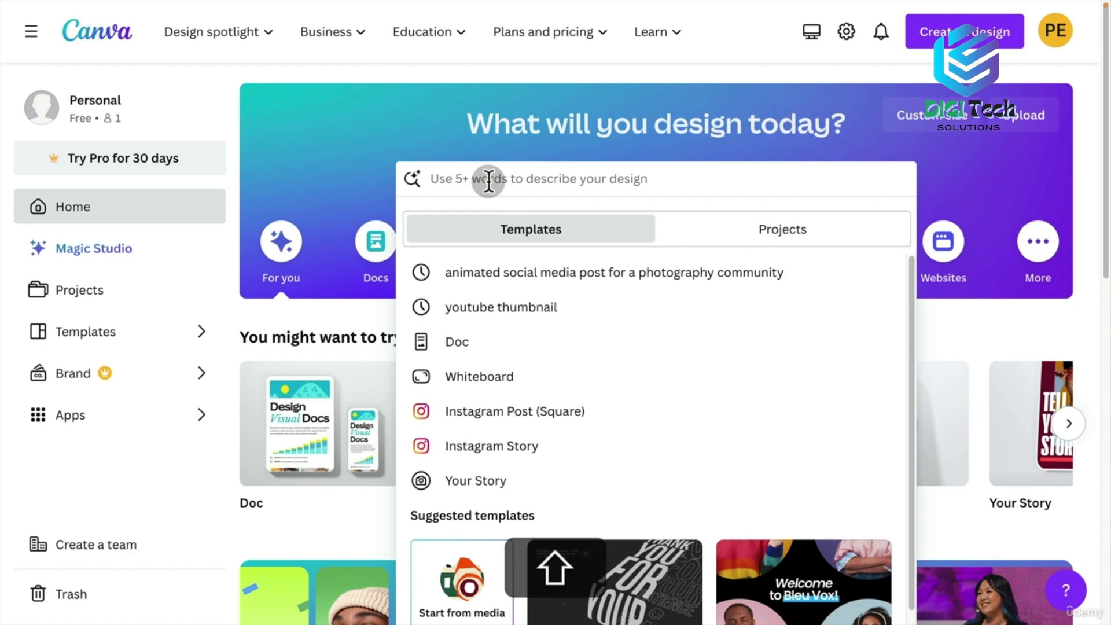
text(Birthday invite)
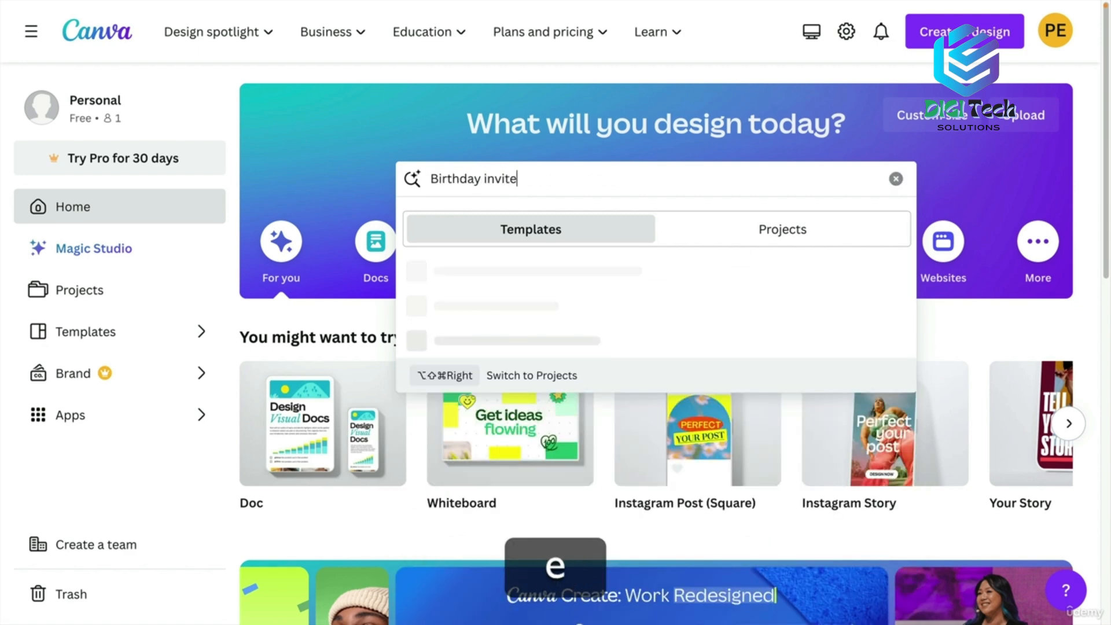
key(Return)
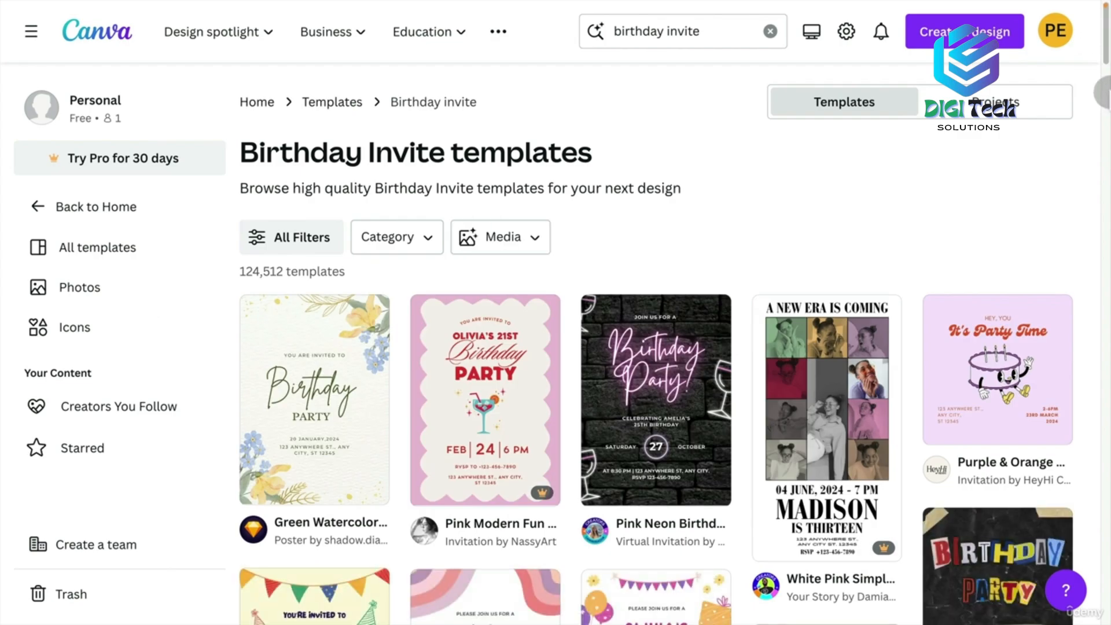
Choose the Black and White Cute Birthday Party Invitation with the crowned baby photo and open it for customizing
drag(1102, 58, 1101, 112)
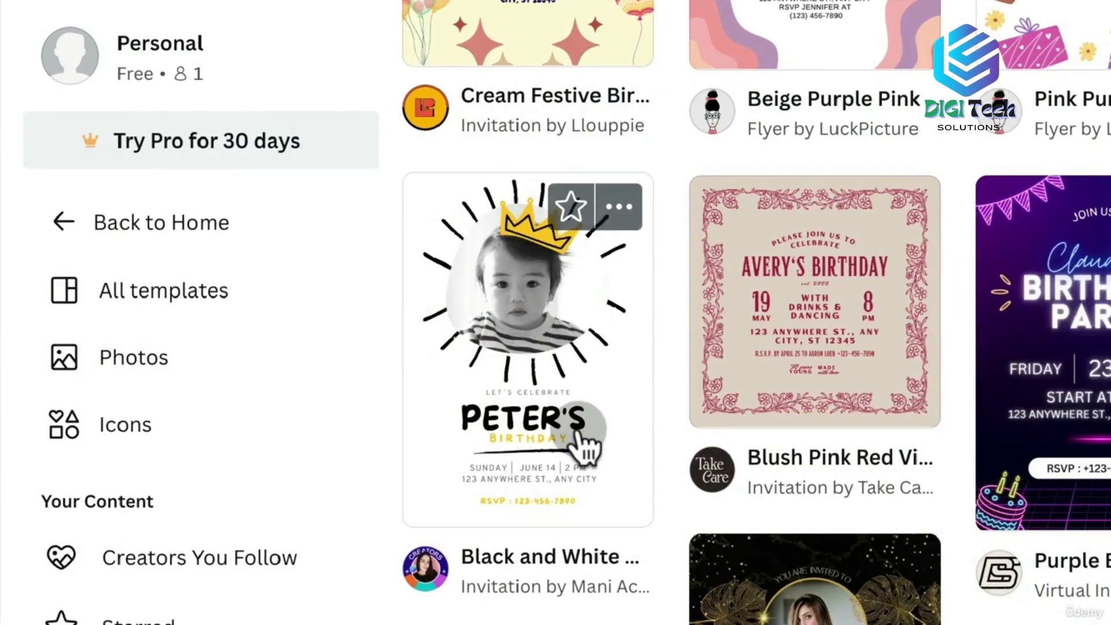
click(606, 446)
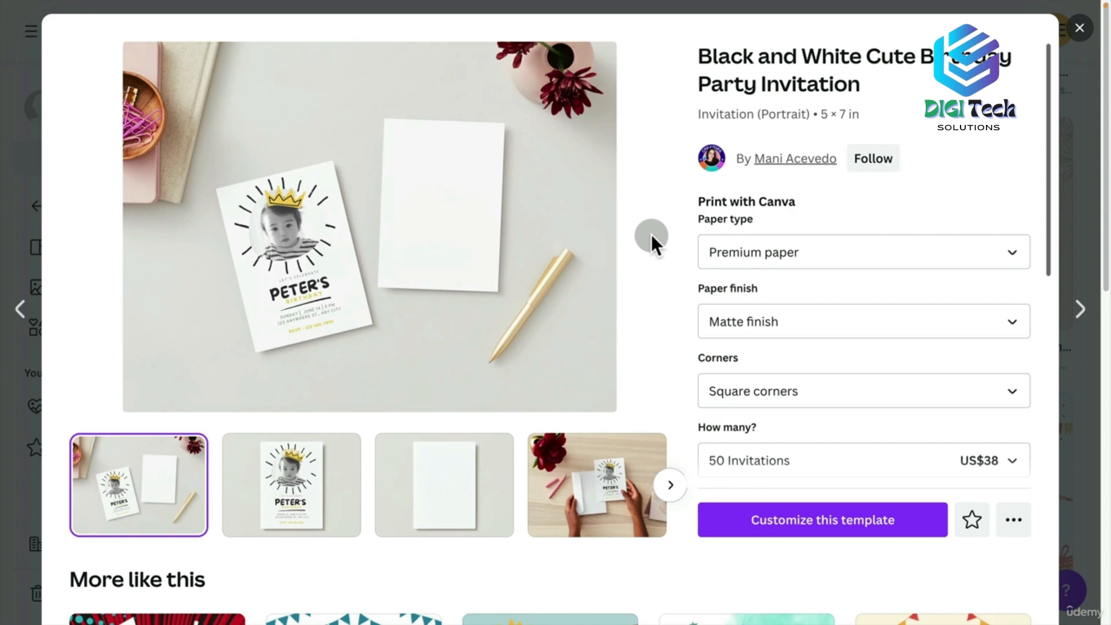
click(821, 524)
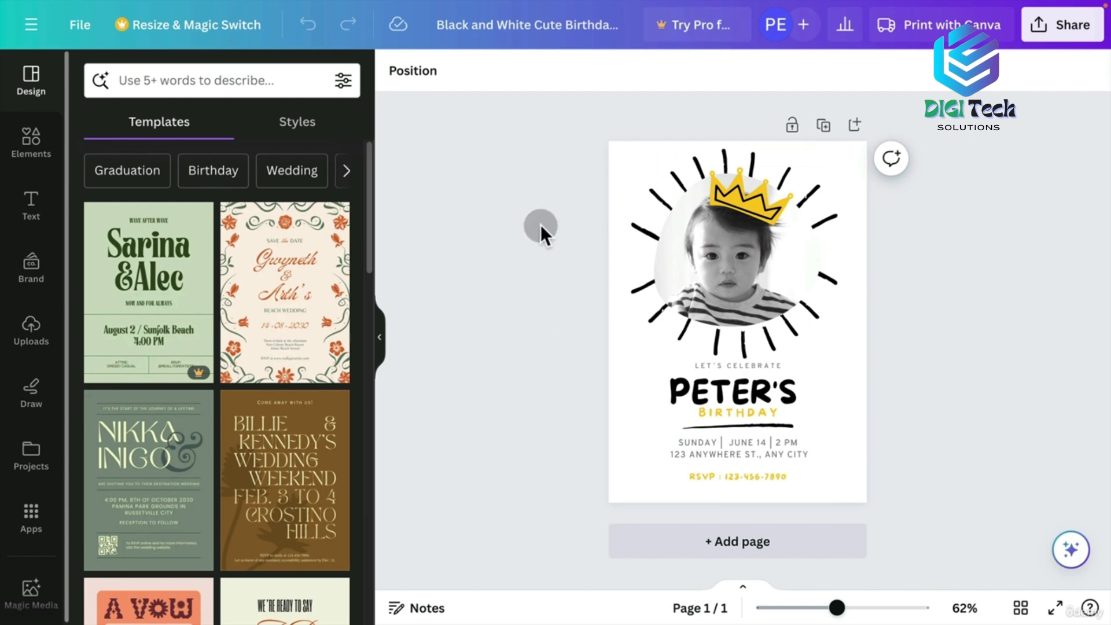
Look through the elements, text styles and brand resources available for the invitation
click(52, 146)
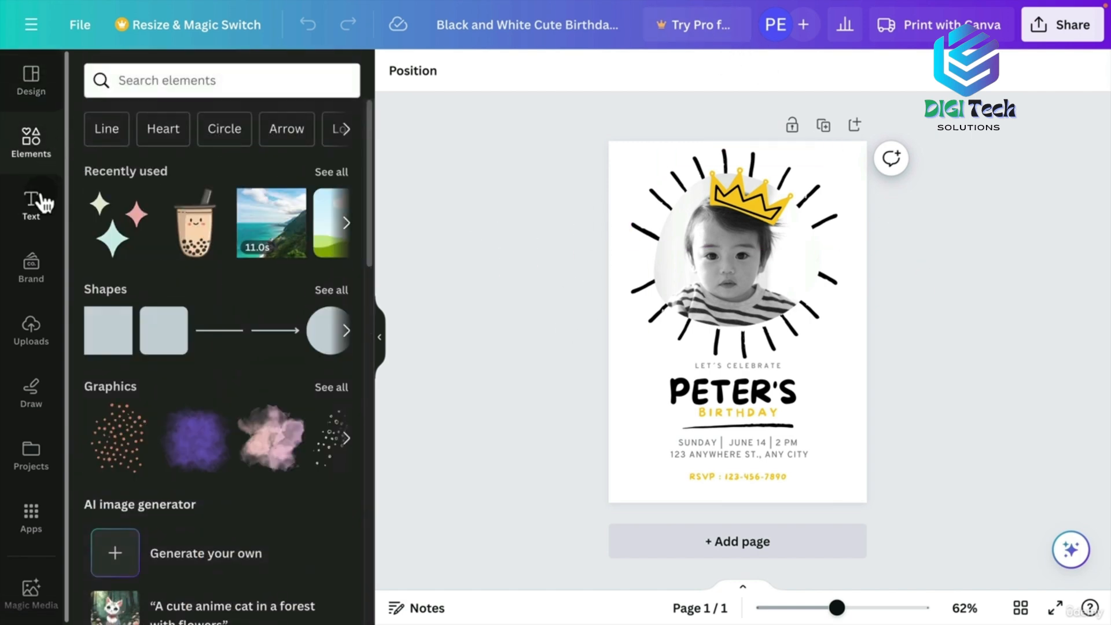
click(36, 203)
click(34, 263)
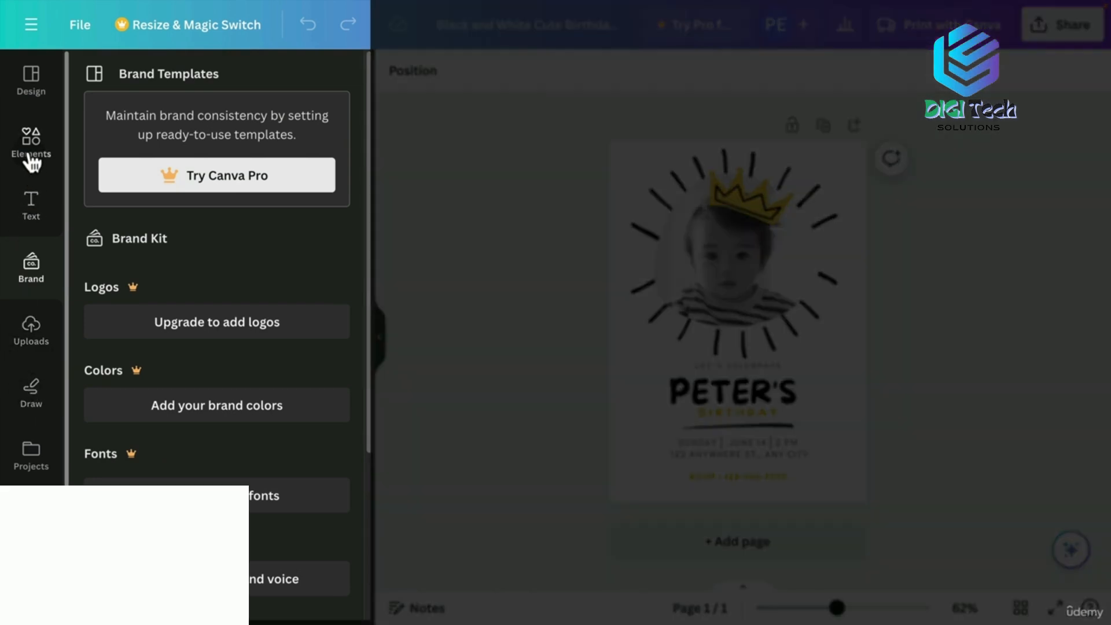
click(30, 223)
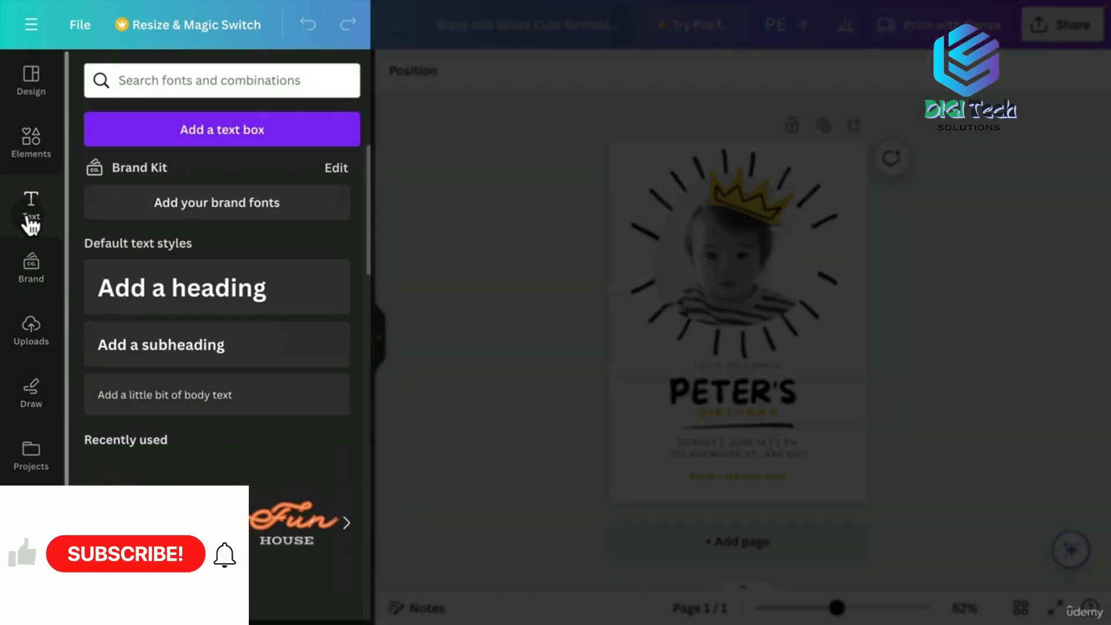
click(29, 145)
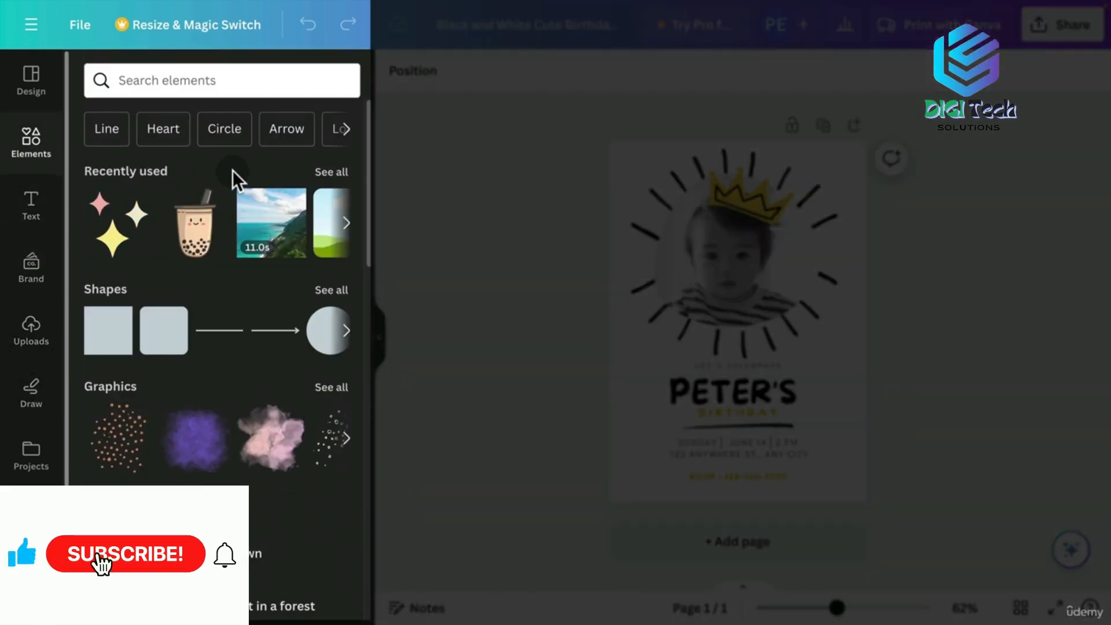
drag(366, 120, 345, 36)
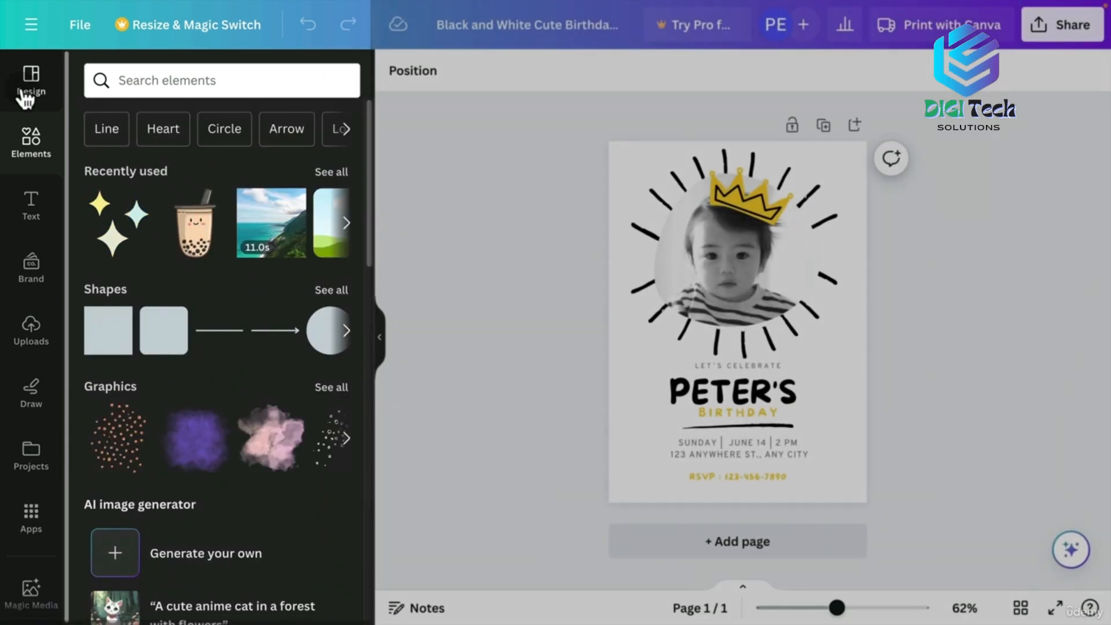
Try the Engagement Party Invitation in Beige Black Dynamic Frames Style template on the page, then undo it and deselect the page
click(28, 84)
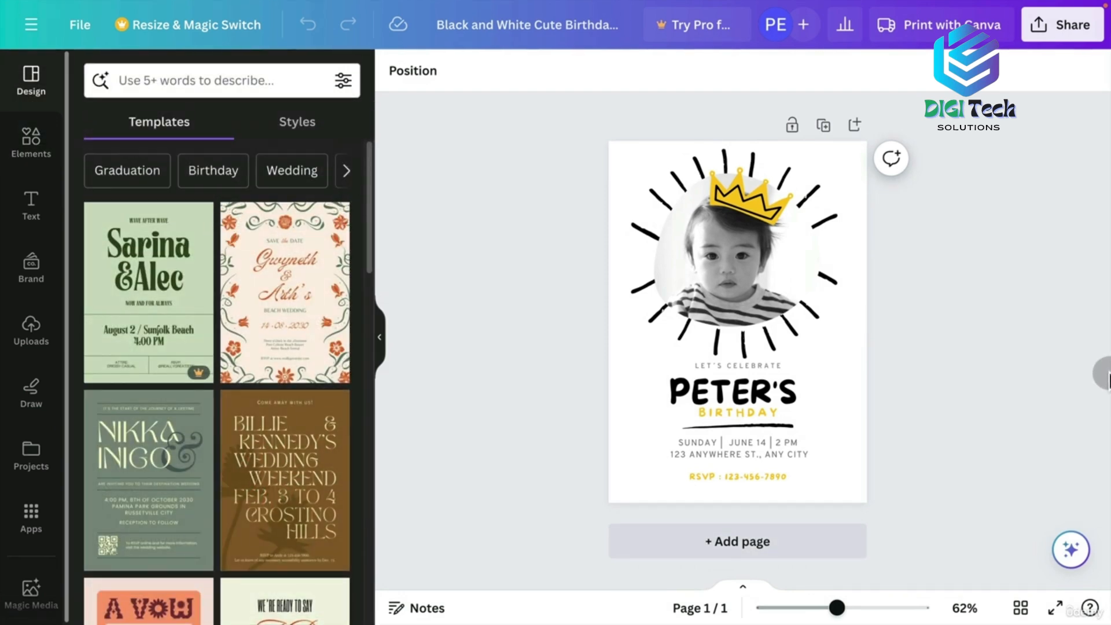
drag(362, 183, 369, 348)
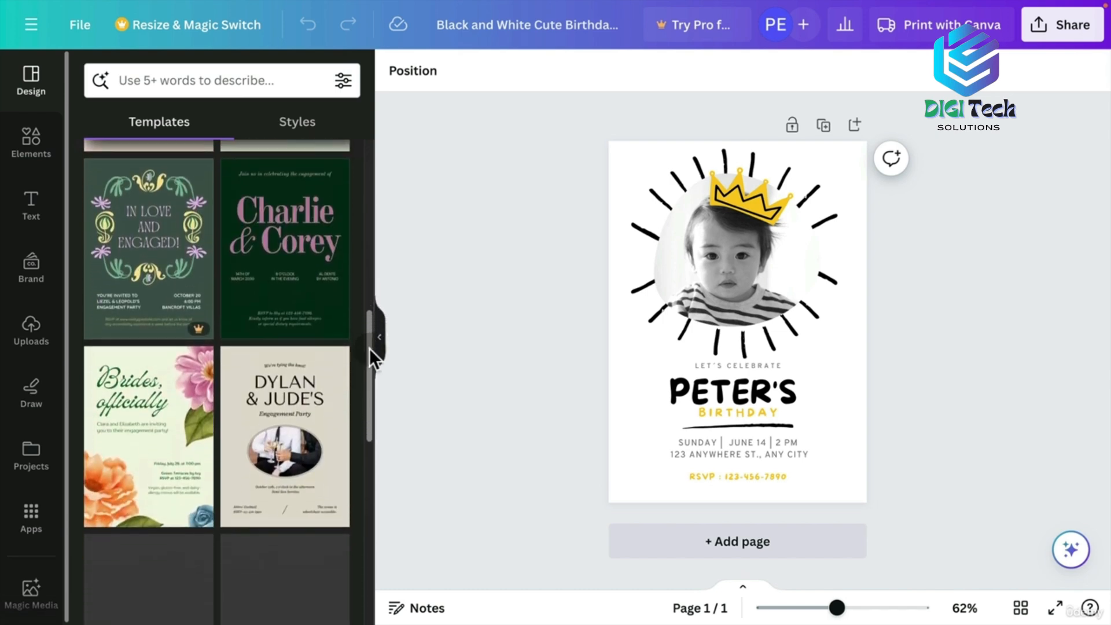
click(572, 183)
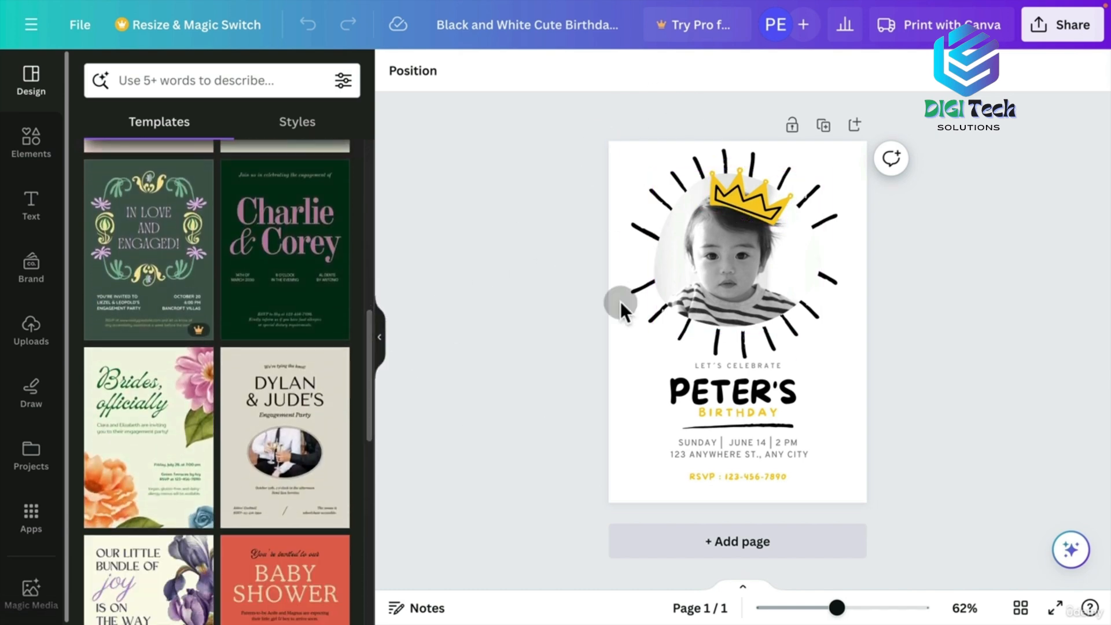
drag(375, 325, 372, 355)
click(316, 299)
click(599, 222)
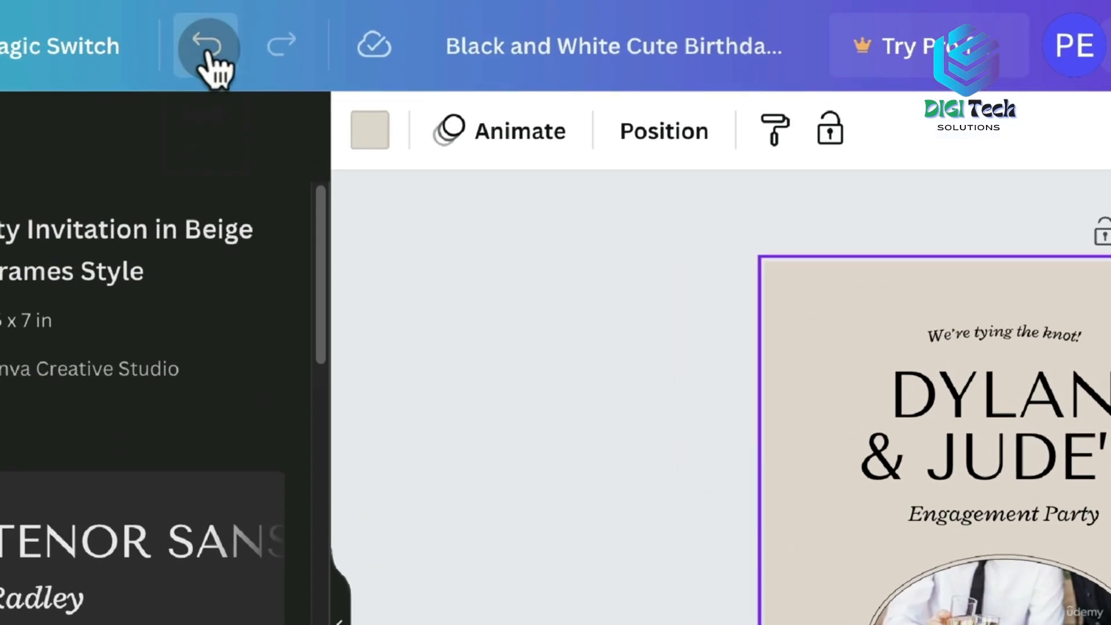
click(308, 24)
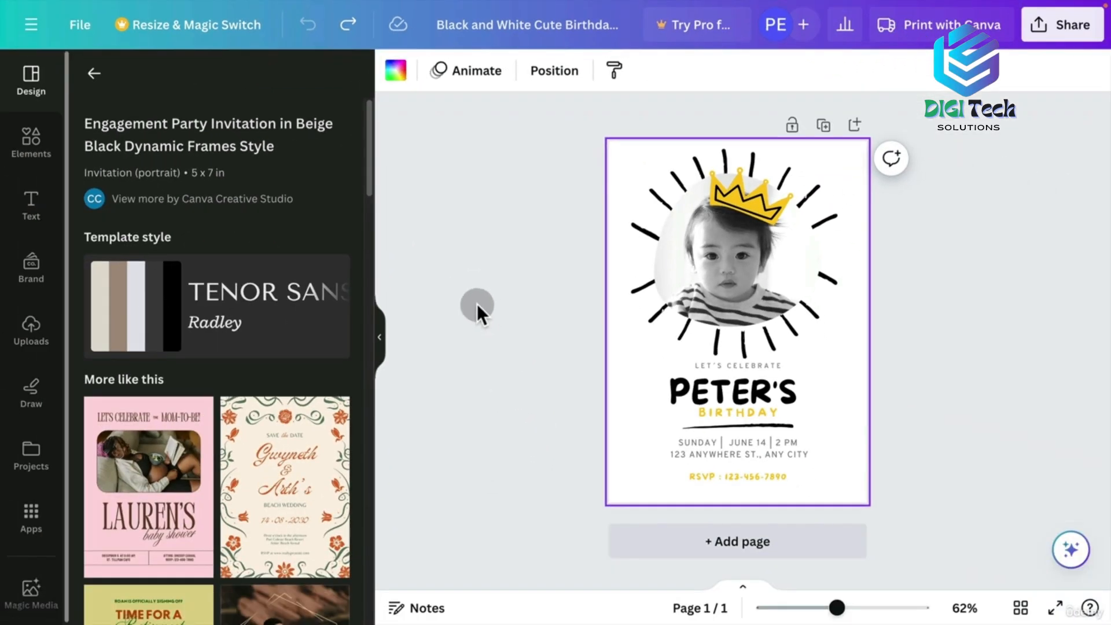
click(477, 303)
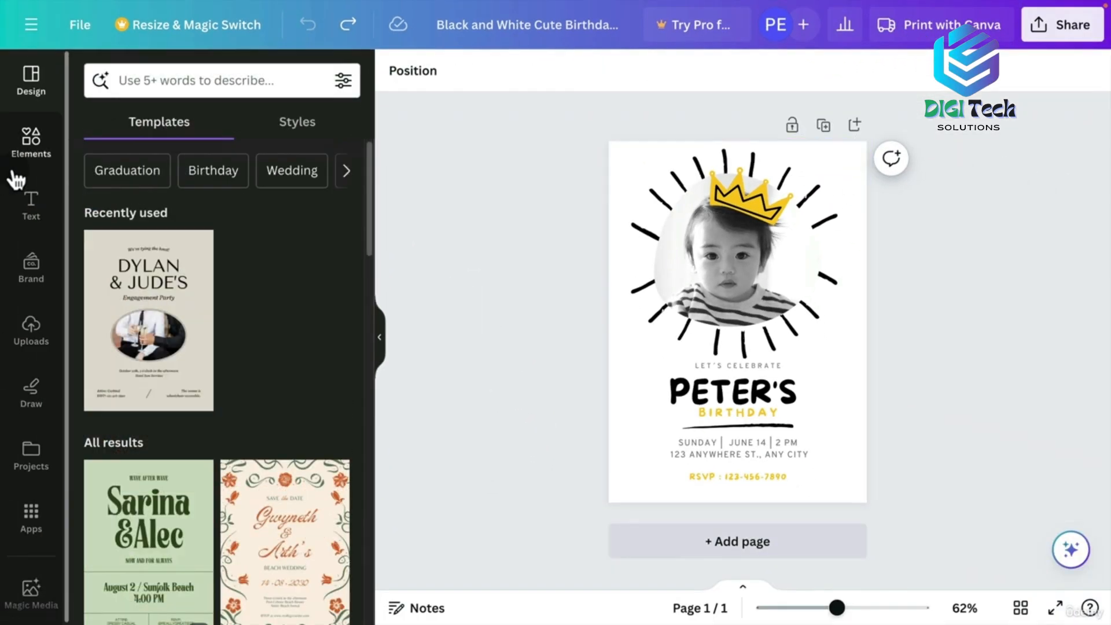
Replace the name in the invitation's large heading with the birthday person's first name, keeping the 'S ending
drag(842, 590, 852, 607)
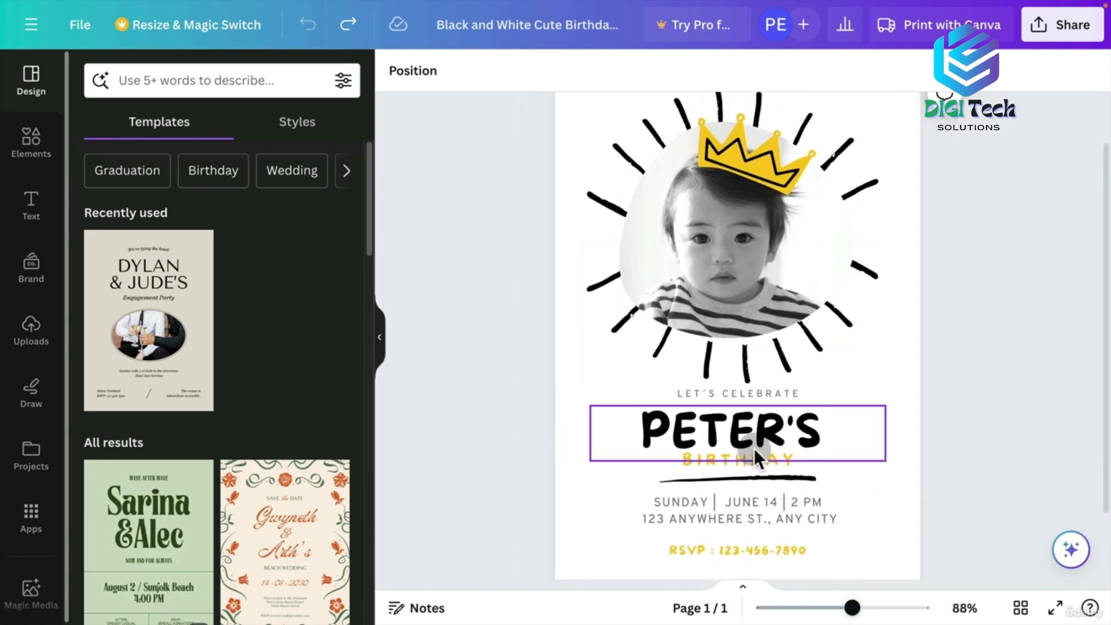
double_click(703, 443)
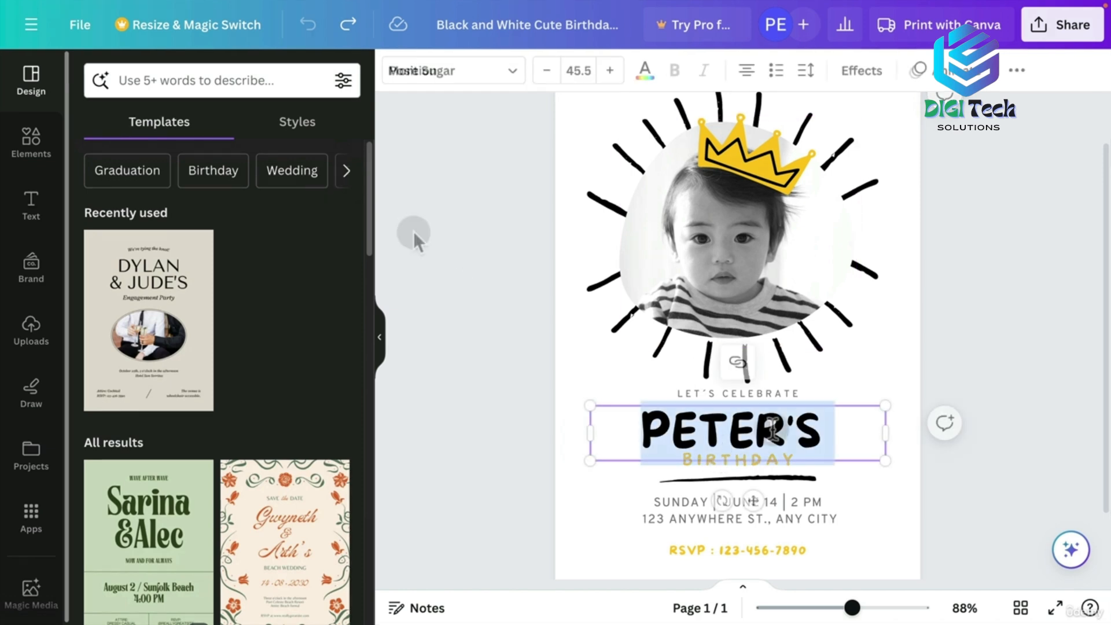
click(675, 431)
drag(643, 428, 781, 419)
text(PHIL)
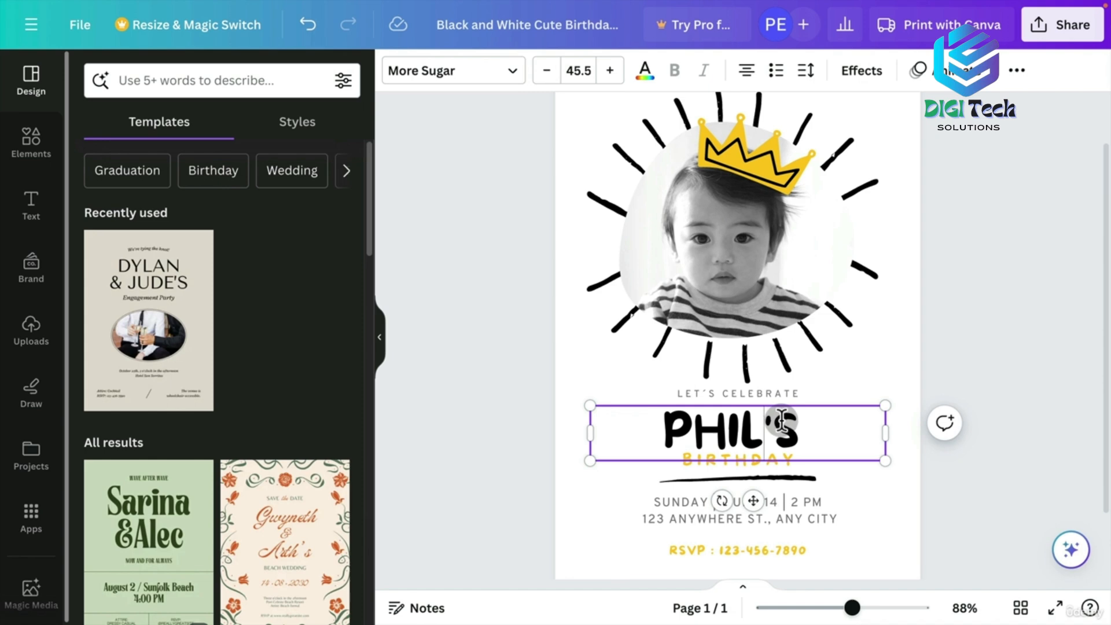
text(IP)
click(1005, 396)
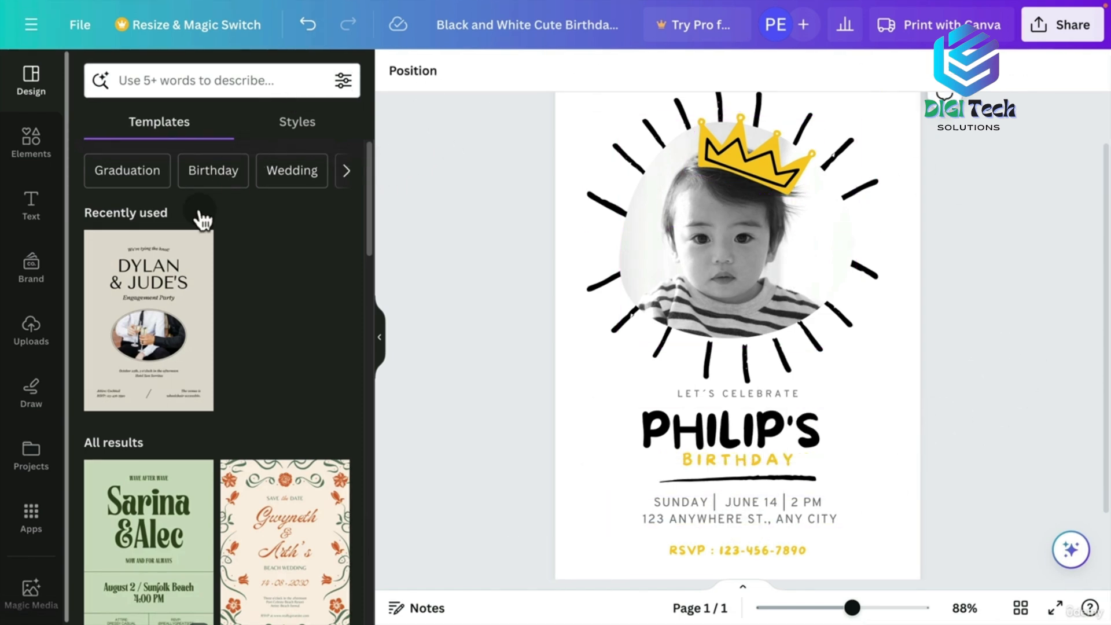
Upload the headshot LVPPP-1926.jpg and place it in the invitation's photo frame in place of the baby picture
click(24, 334)
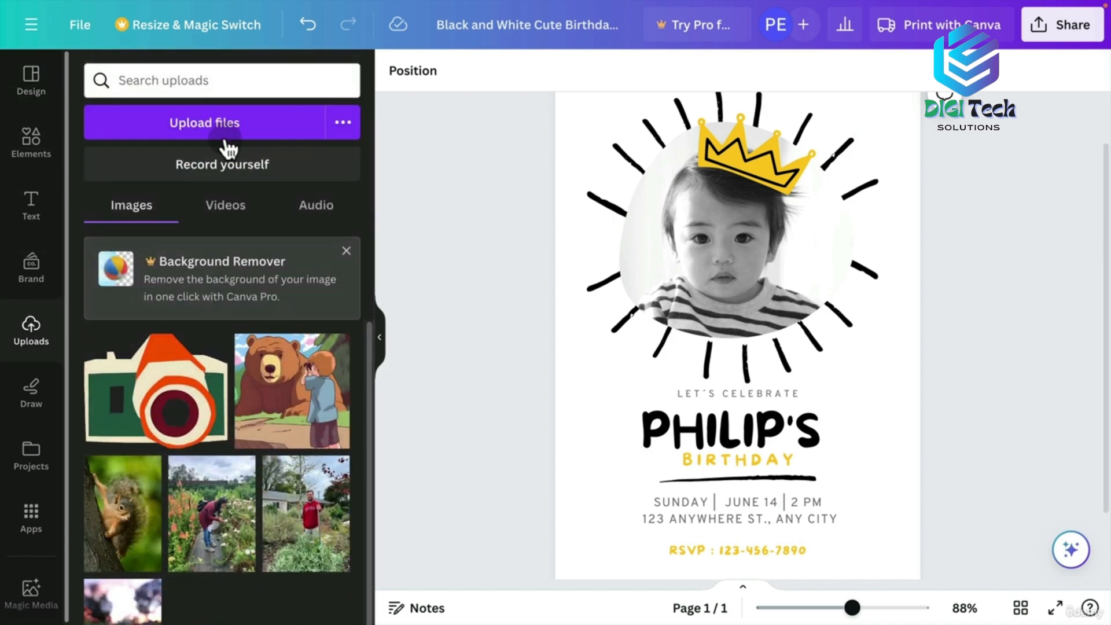
click(232, 141)
key(Down)
key(Up)
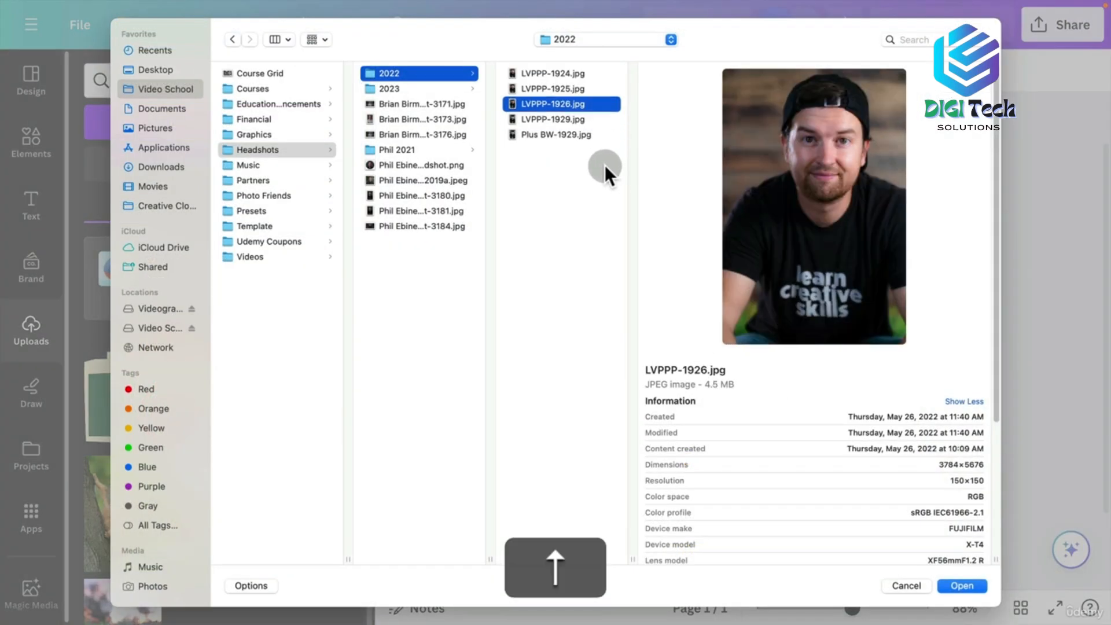
key(Return)
drag(114, 380, 688, 253)
click(546, 401)
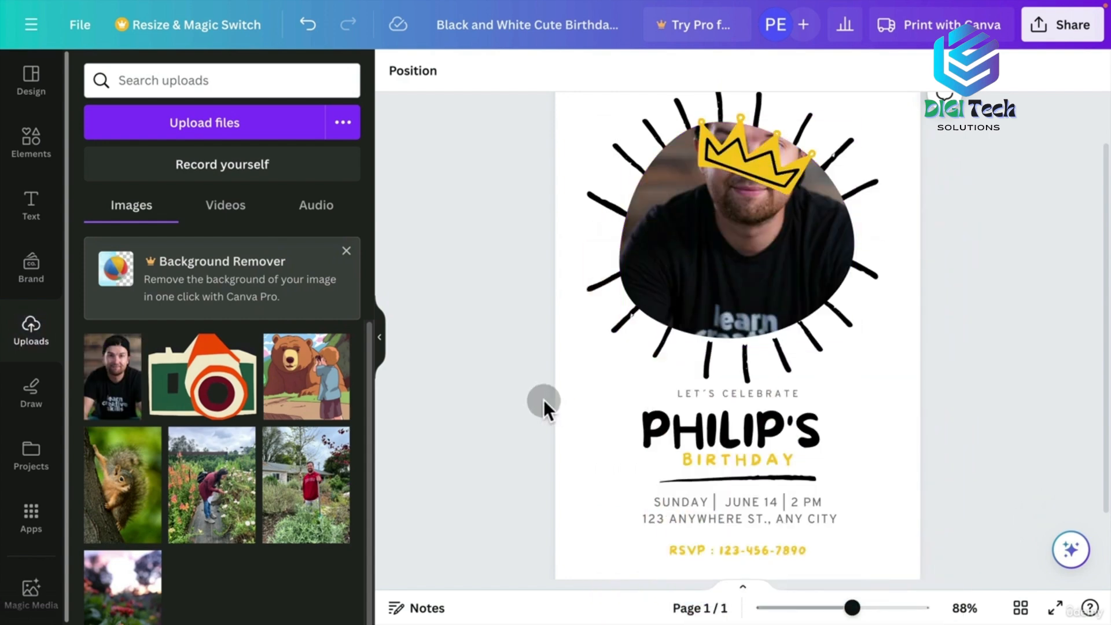
Reposition the headshot downward inside its frame so the whole face shows below the crown
double_click(724, 255)
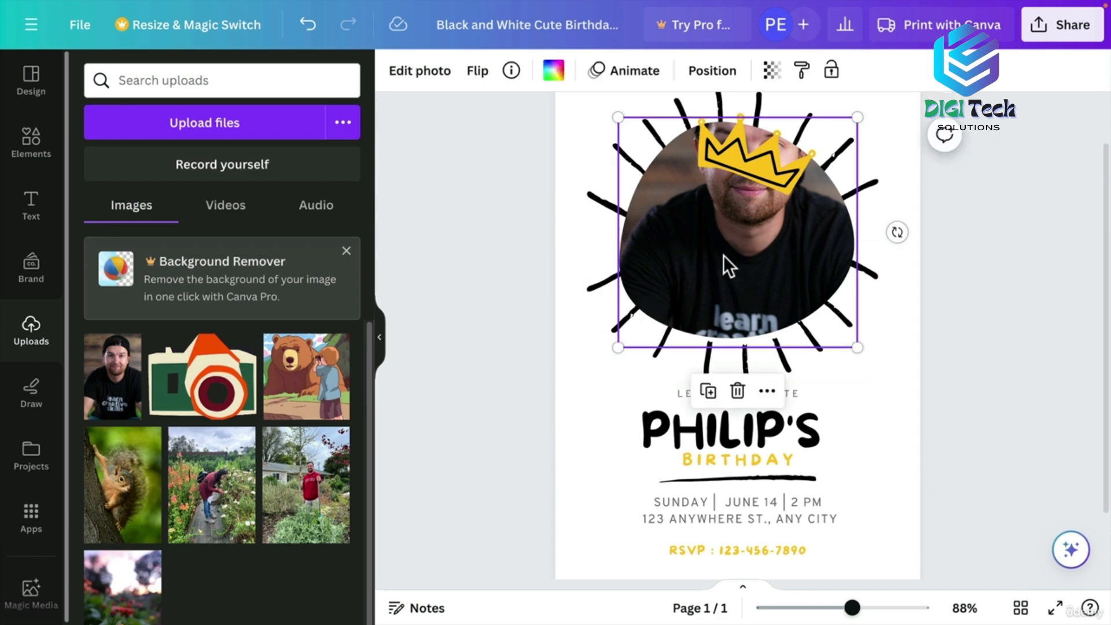
drag(729, 209, 713, 308)
click(558, 216)
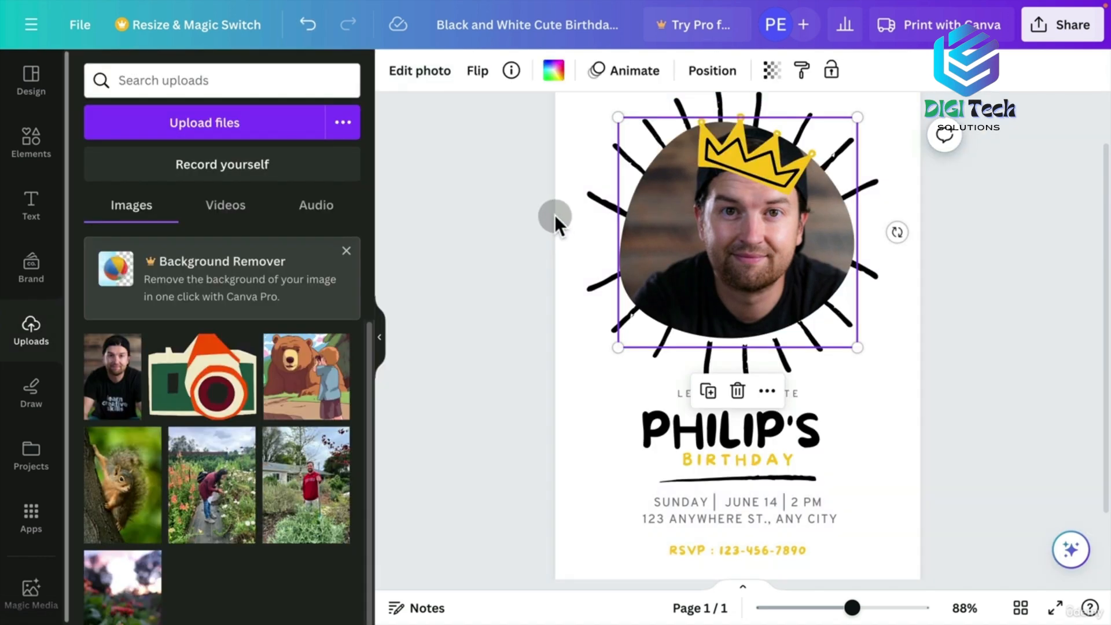
Enlarge the headshot slightly within its frame and reposition it so the face stays centred below the crown
double_click(752, 264)
drag(742, 315, 745, 238)
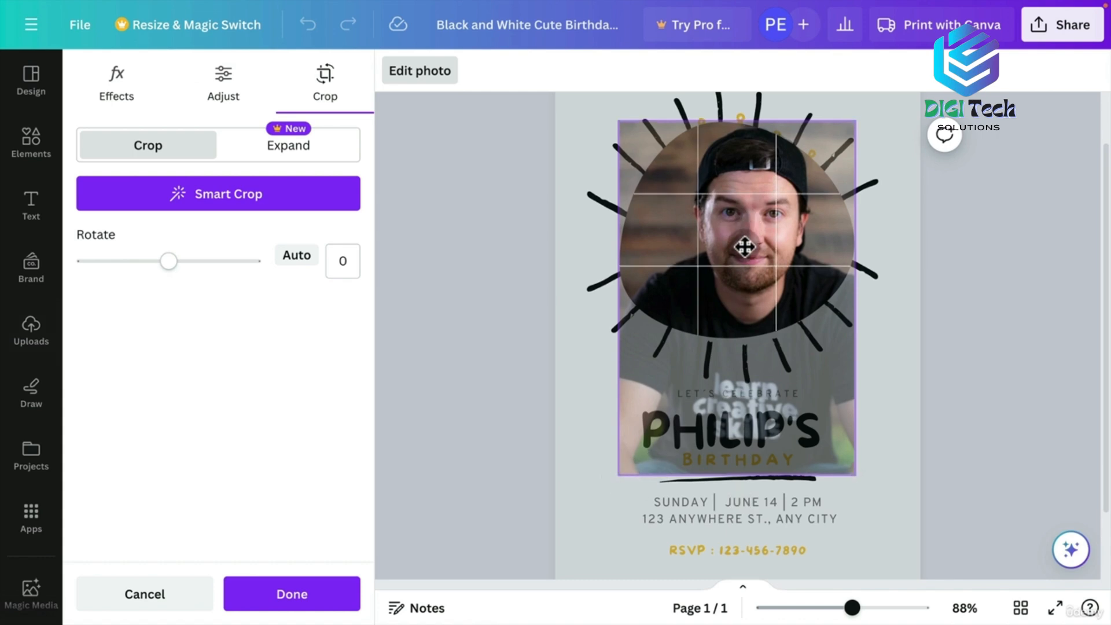
drag(728, 303, 726, 307)
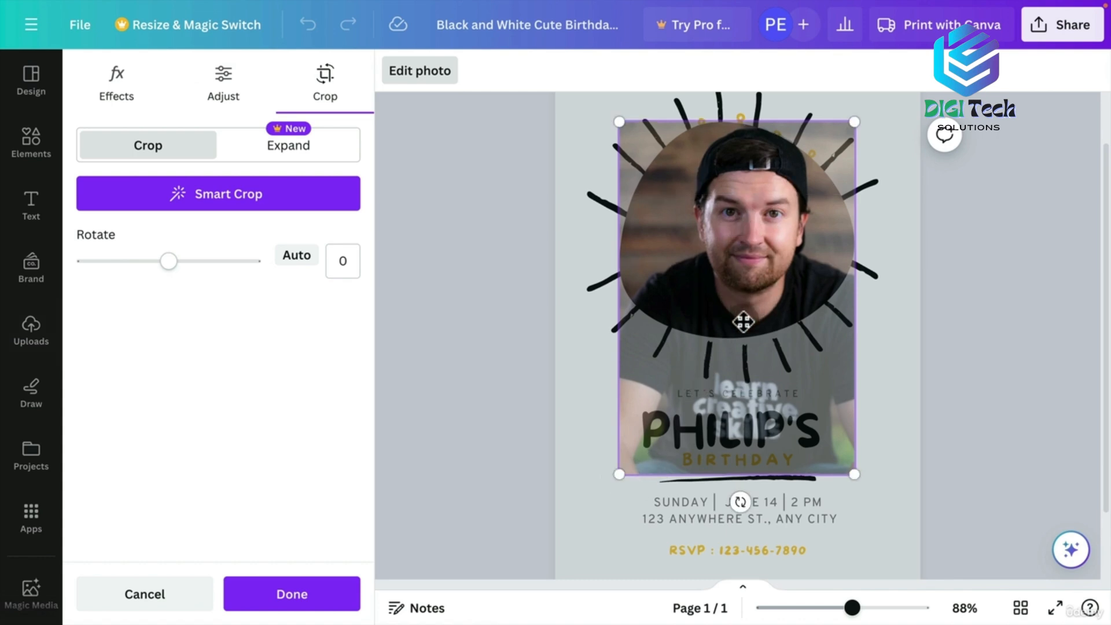
drag(619, 472, 583, 497)
drag(750, 255, 744, 286)
click(914, 258)
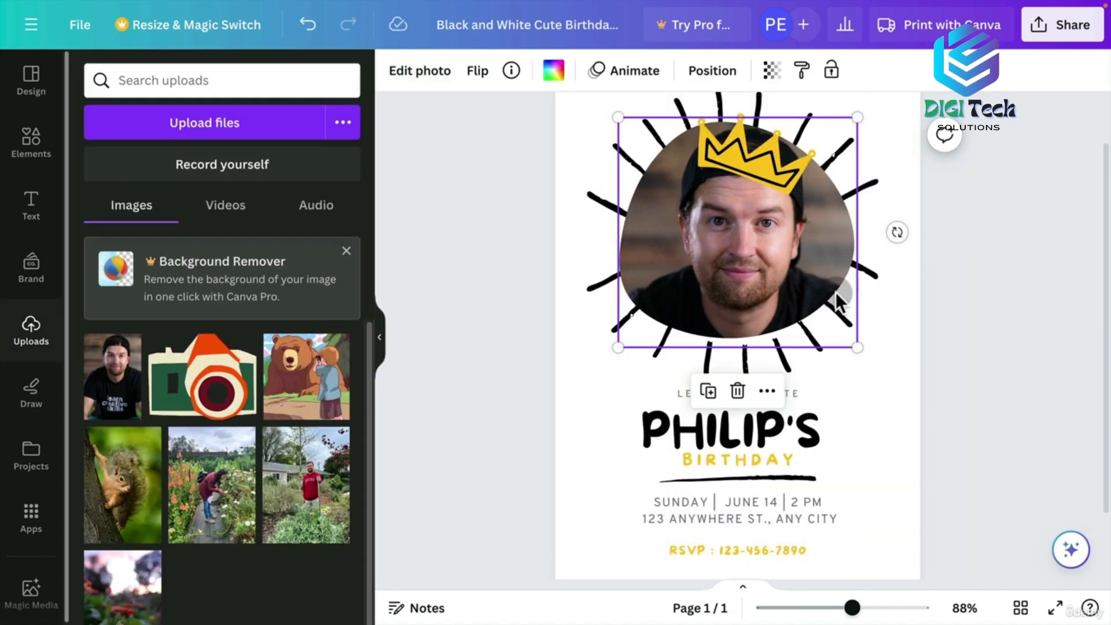
Enlarge the yellow crown and adjust its position so it fits on top of the man's head
click(755, 158)
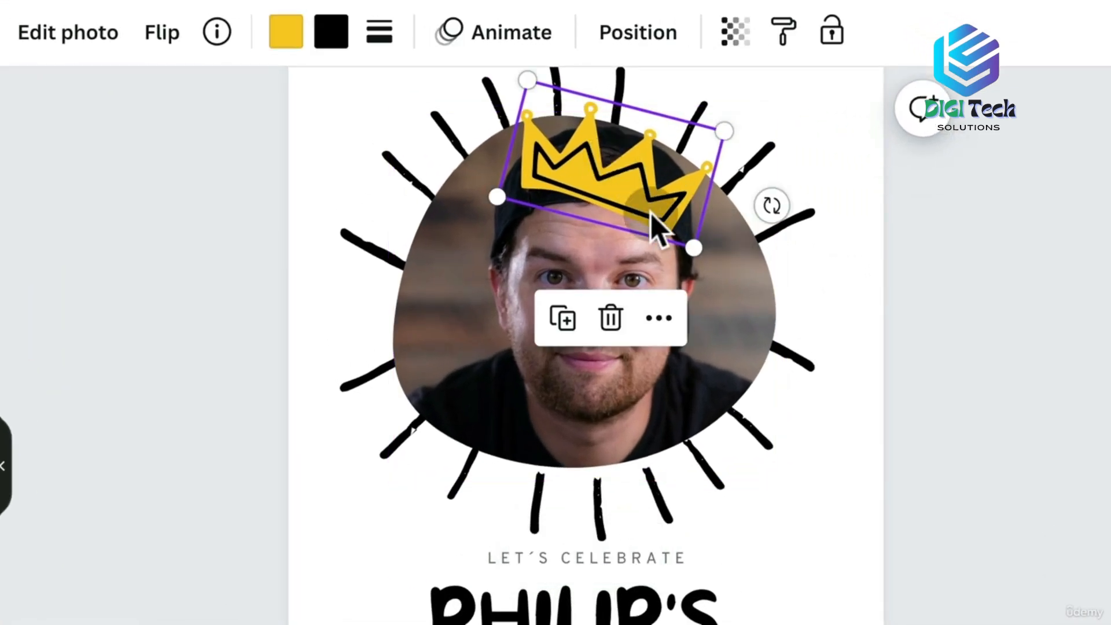
drag(724, 128, 765, 119)
mouse_move(663, 200)
mouse_down()
mouse_move(652, 169)
mouse_move(662, 193)
mouse_up()
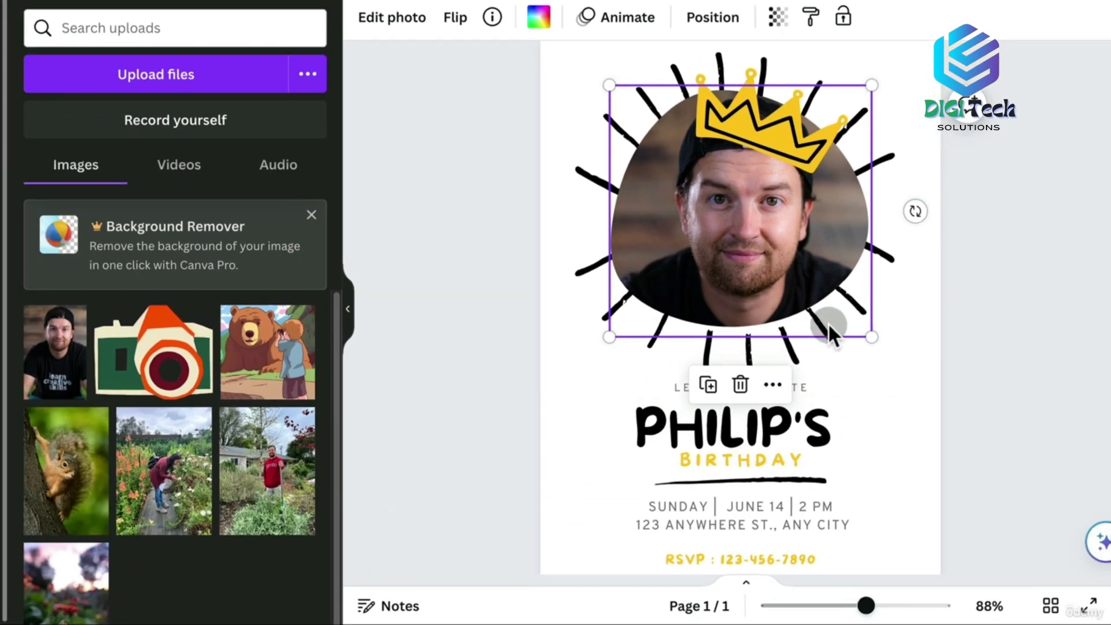
View the font choices for the large name heading and return to the headshot
click(775, 431)
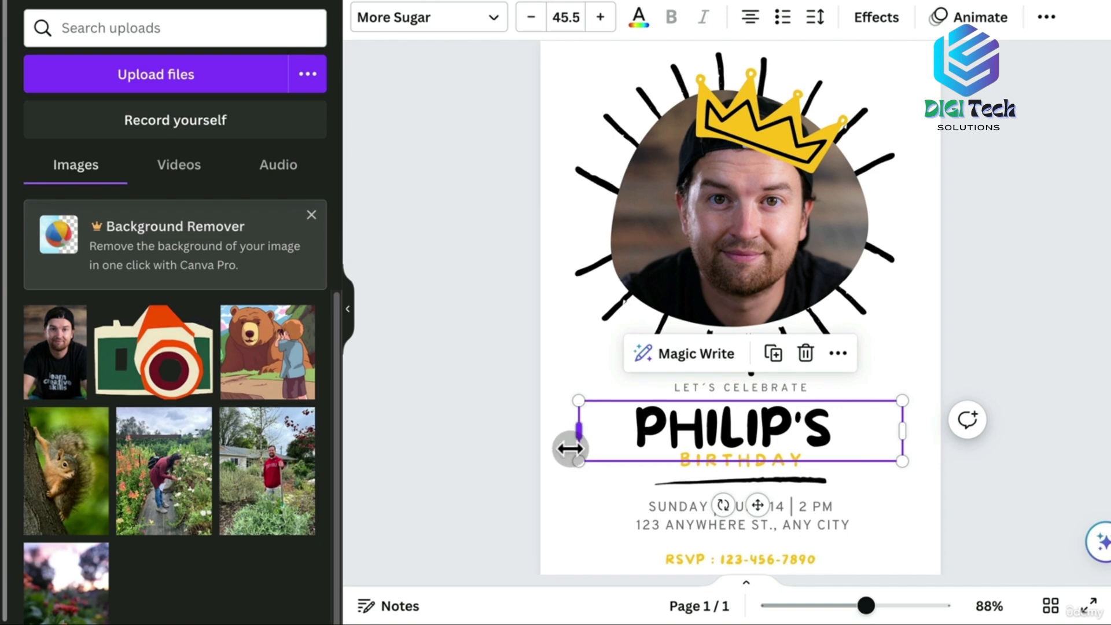
click(431, 24)
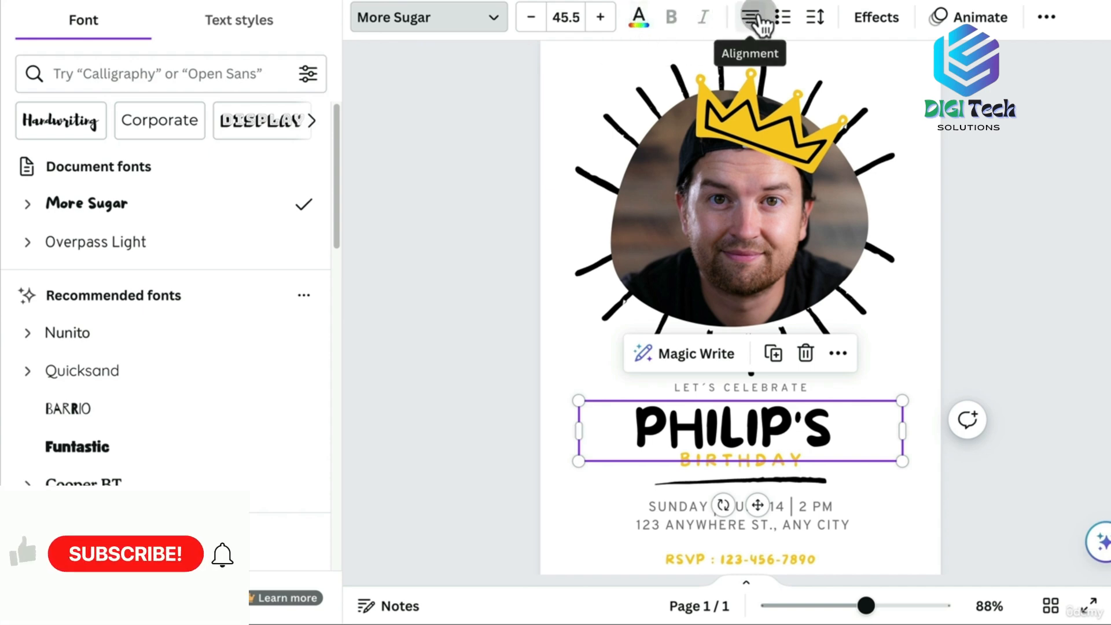
click(710, 215)
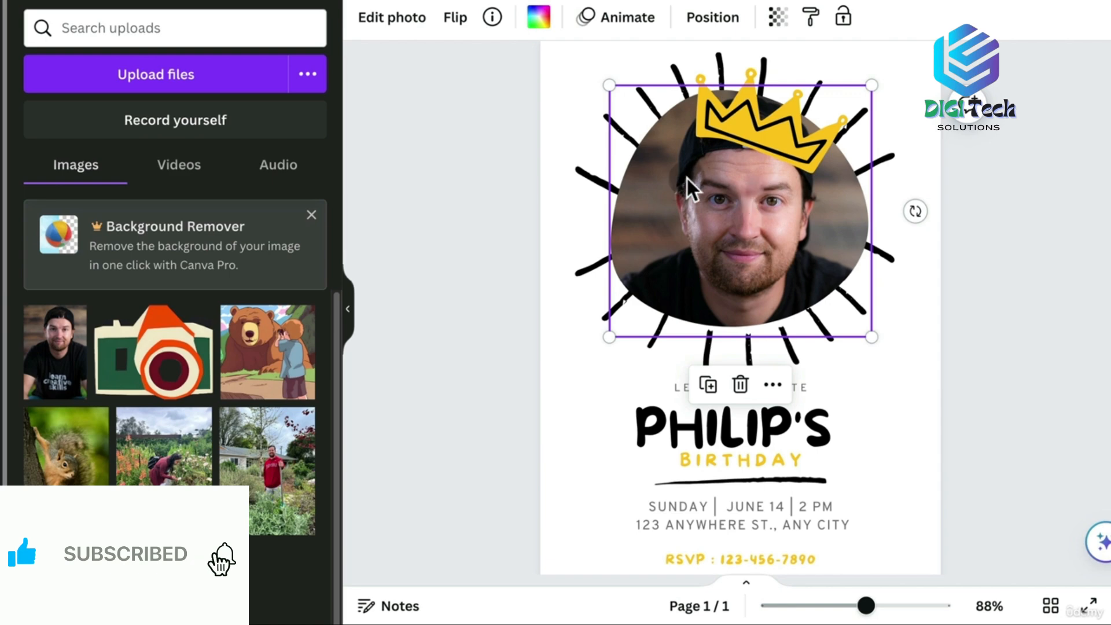
Try the Film, Noir and Classic Mono filters on the headshot, then set its filter back to None
click(392, 17)
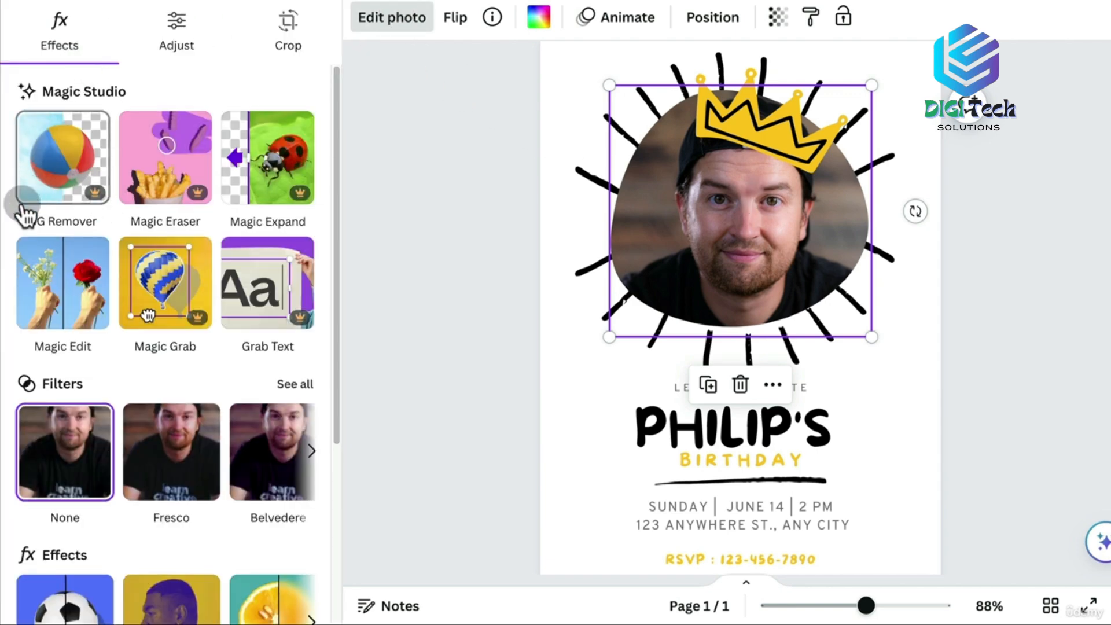
click(287, 387)
drag(329, 90, 316, 305)
scroll(316, 305, down, 7)
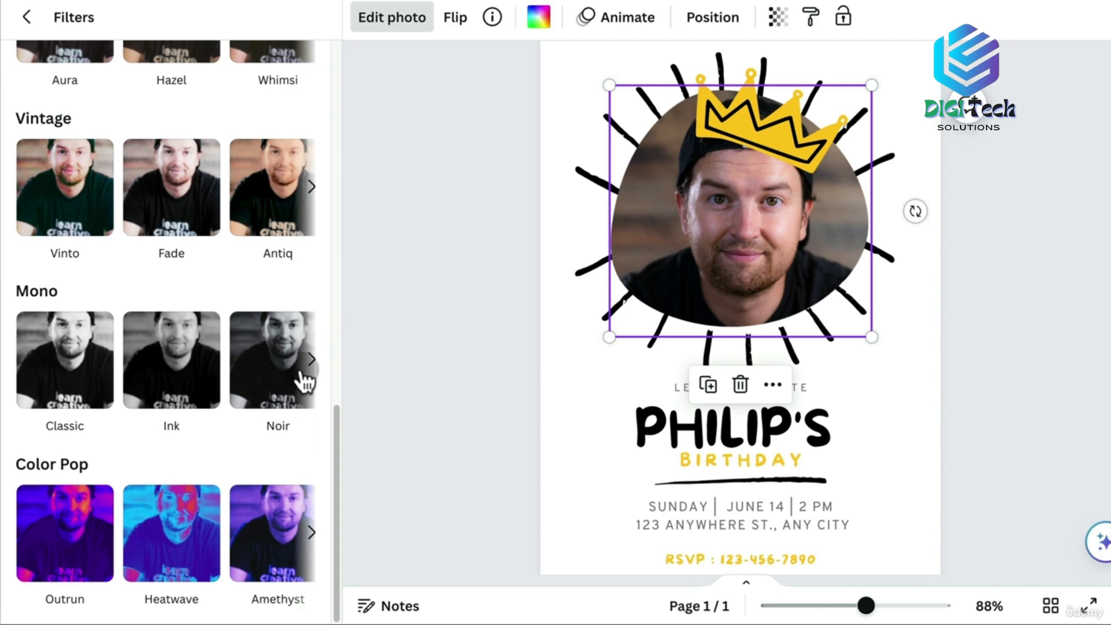
click(311, 361)
click(190, 374)
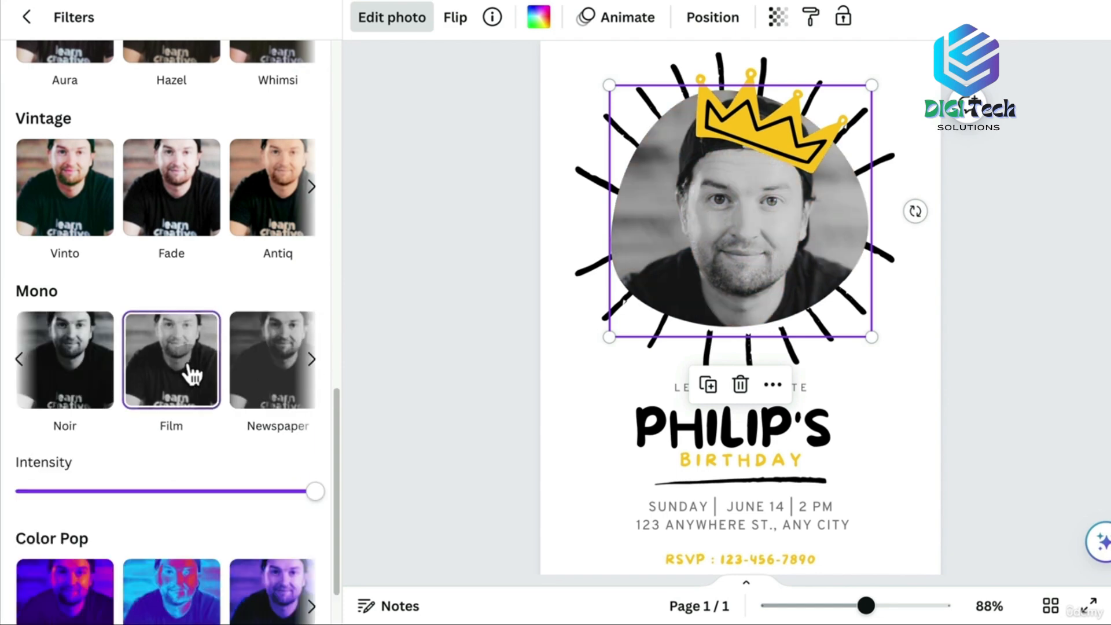
click(87, 376)
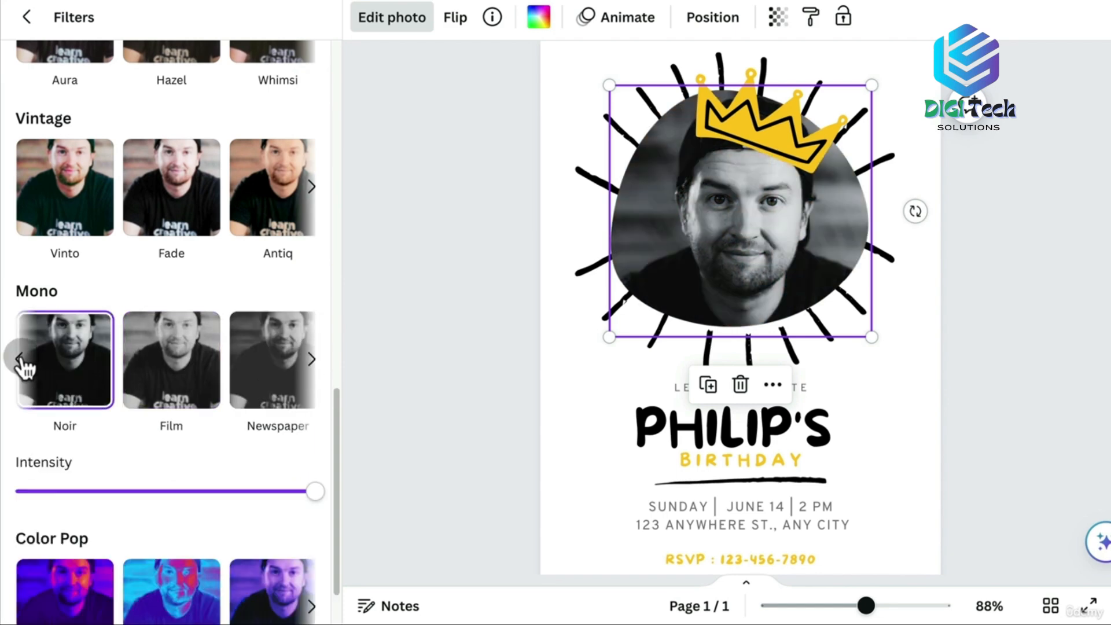
click(21, 359)
click(70, 379)
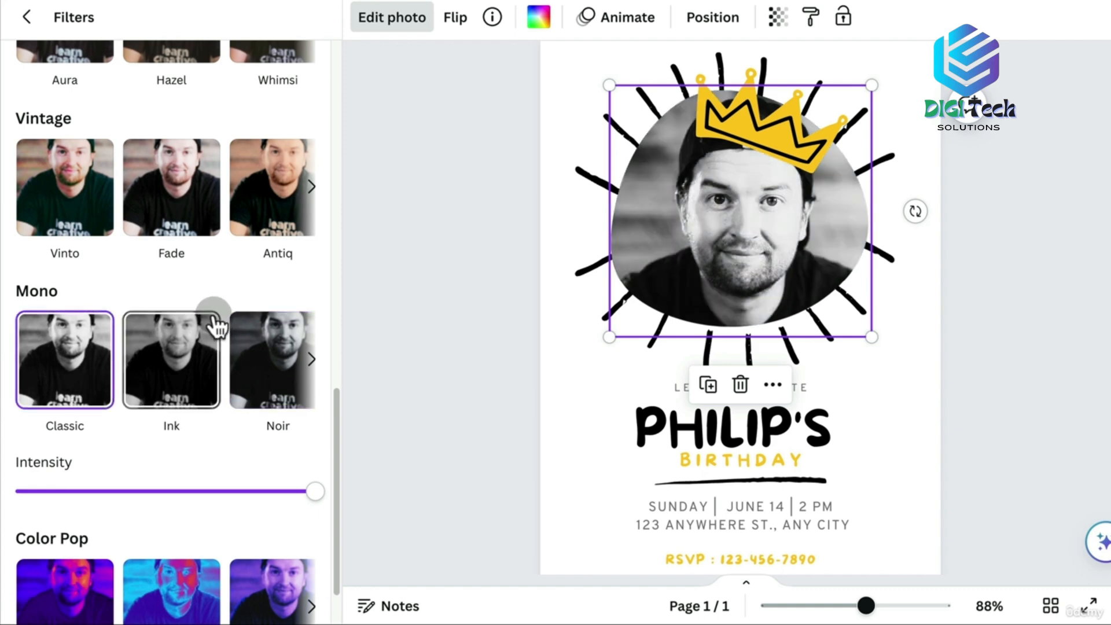
drag(336, 435, 345, 30)
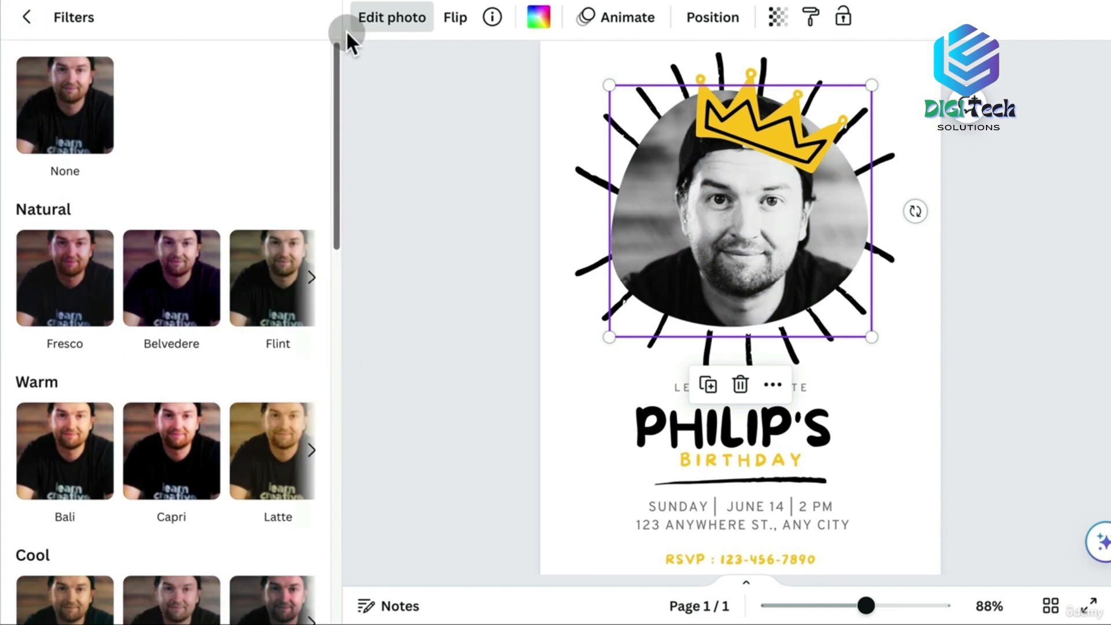
click(91, 118)
click(28, 17)
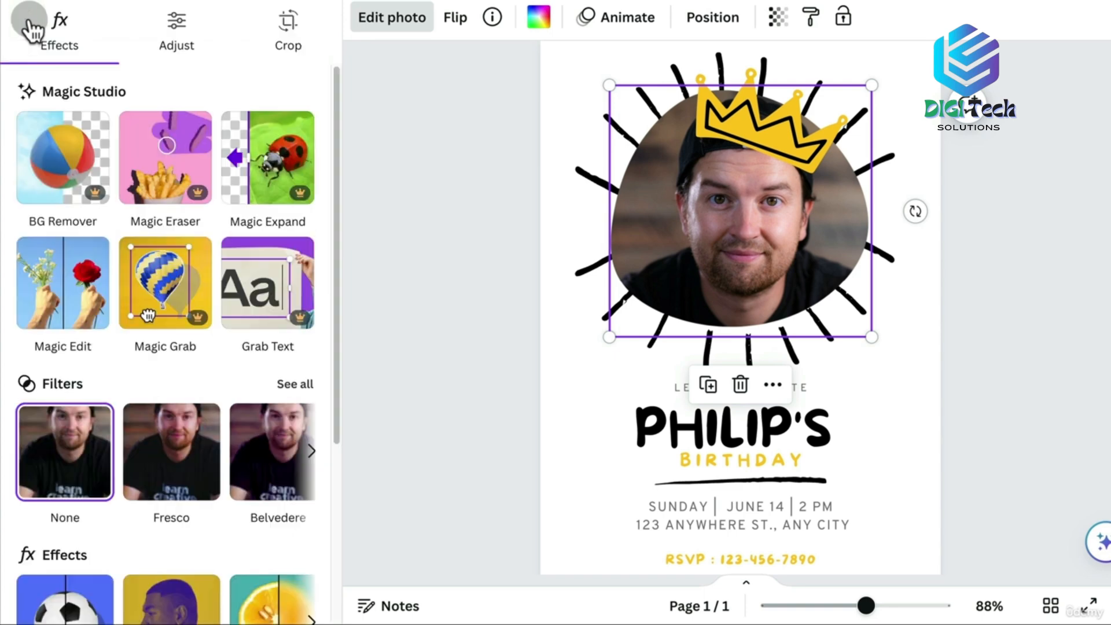
Turn the headshot black and white by setting its Saturation adjustment to -100
click(181, 32)
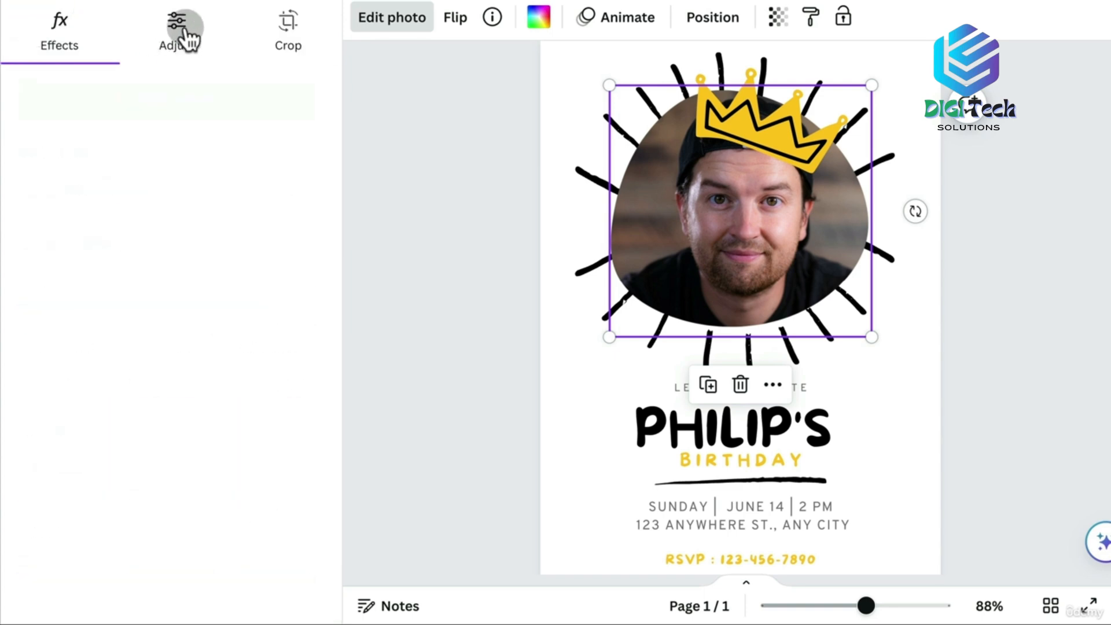
drag(330, 69, 313, 303)
drag(139, 401, 15, 400)
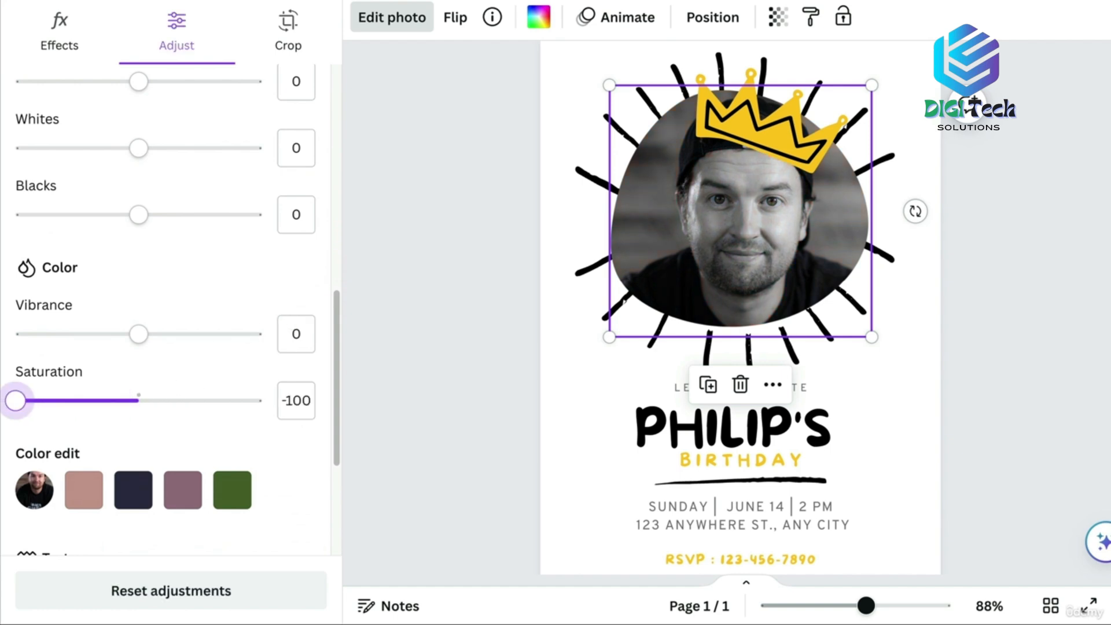
Set the headshot's Brightness to 59 and Blacks to -21, and deselect the photo
drag(338, 312, 344, 190)
drag(148, 216, 212, 212)
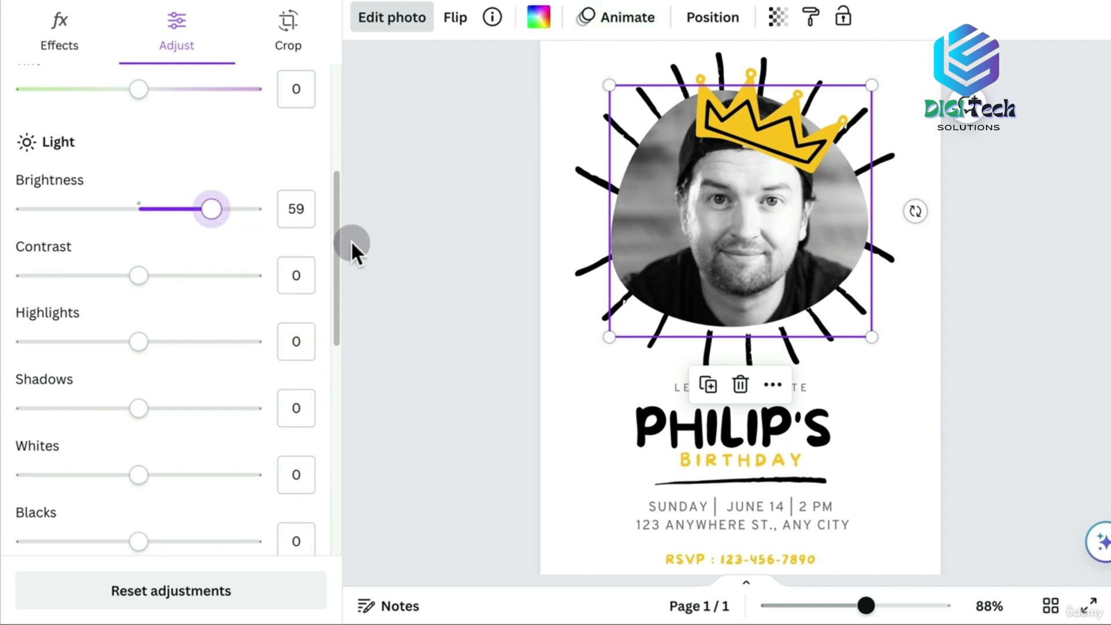
scroll(339, 250, down, 1)
mouse_move(139, 484)
mouse_down()
mouse_move(107, 487)
mouse_move(118, 487)
mouse_up()
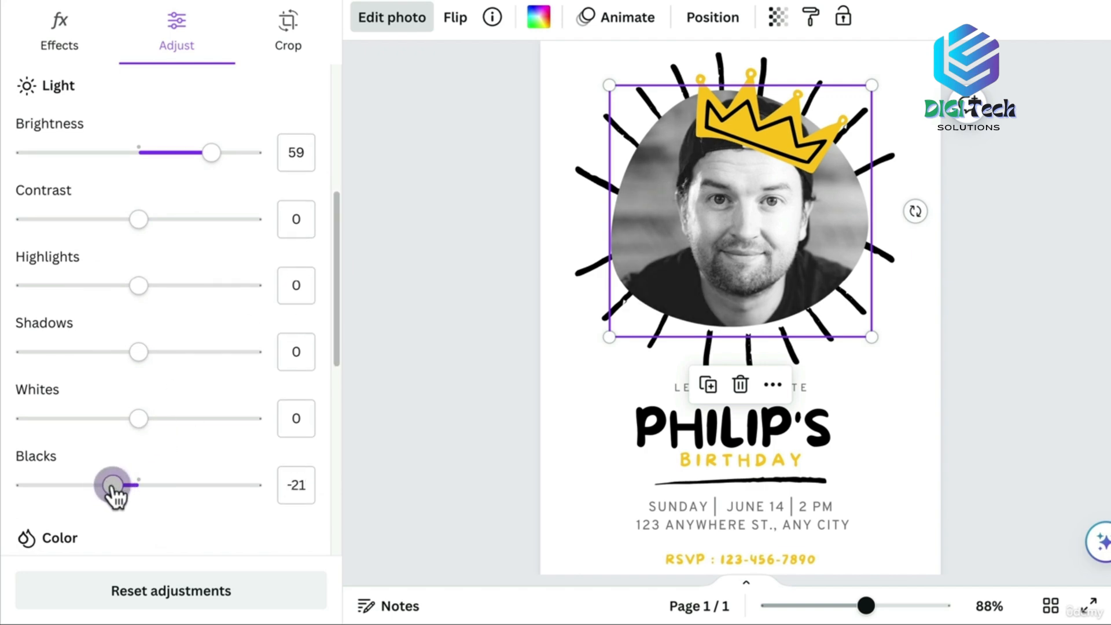
click(418, 228)
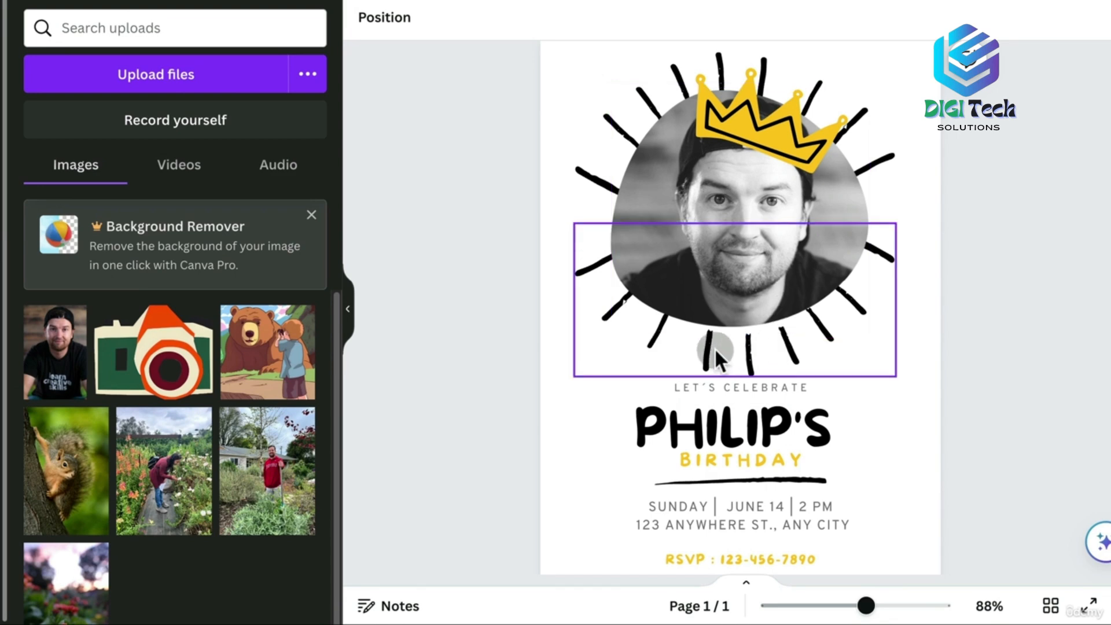
Recolor the upper half of the burst lines around the photo with the default coral red #FF5757
click(597, 176)
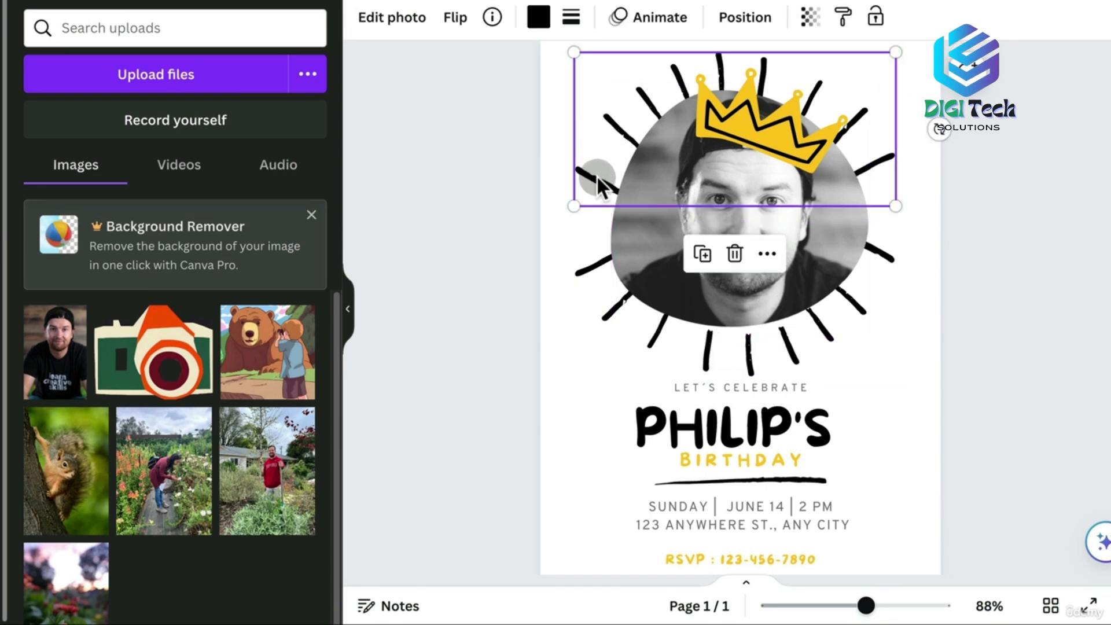
click(538, 19)
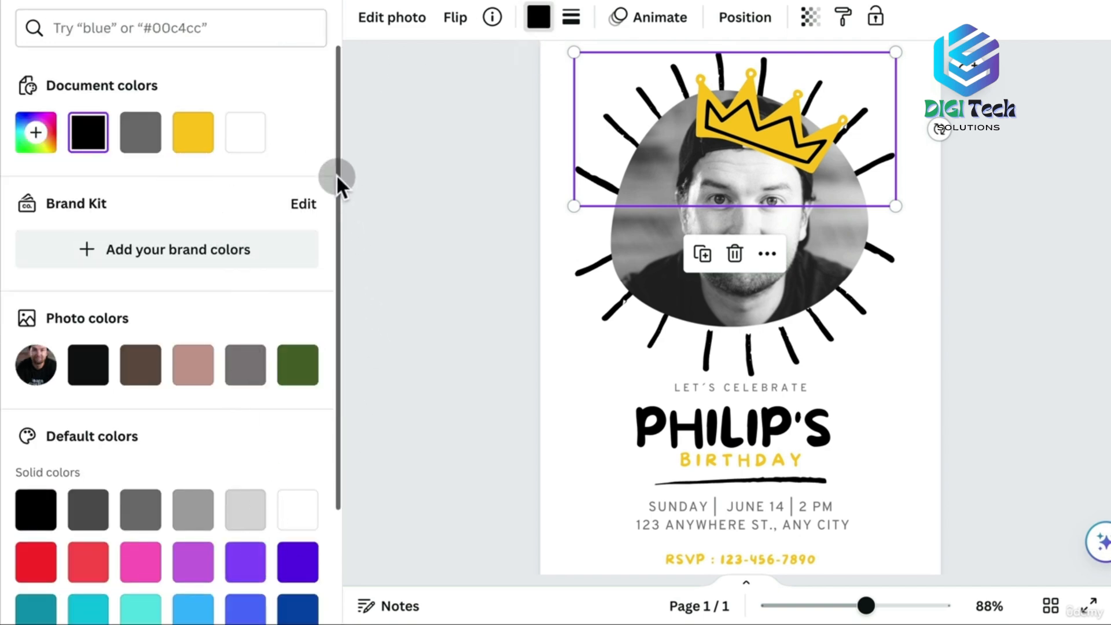
drag(340, 110, 292, 250)
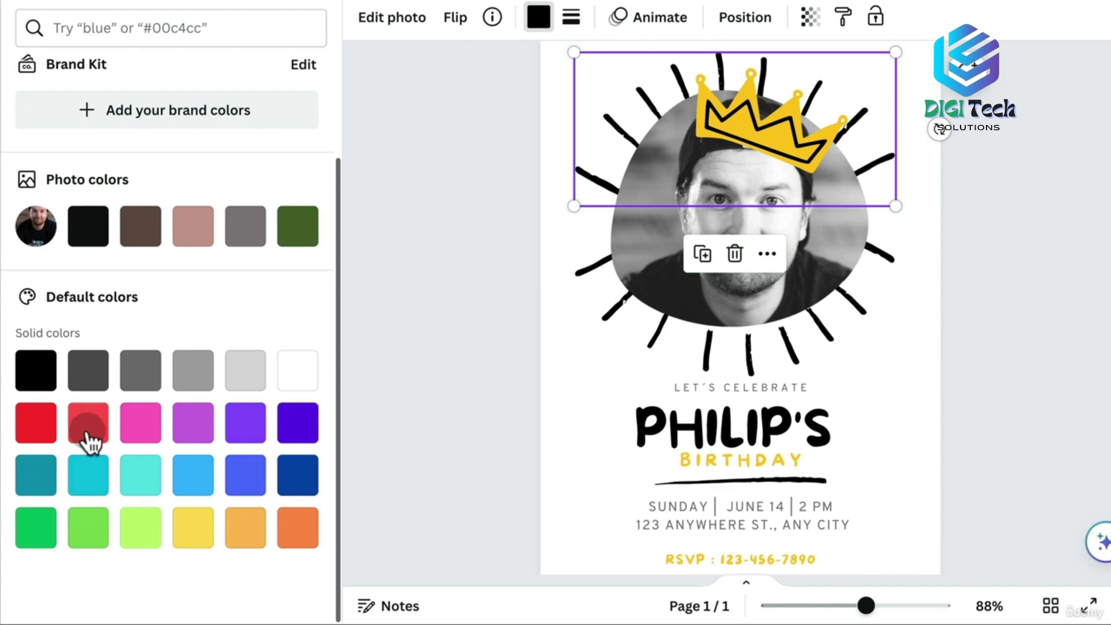
click(106, 434)
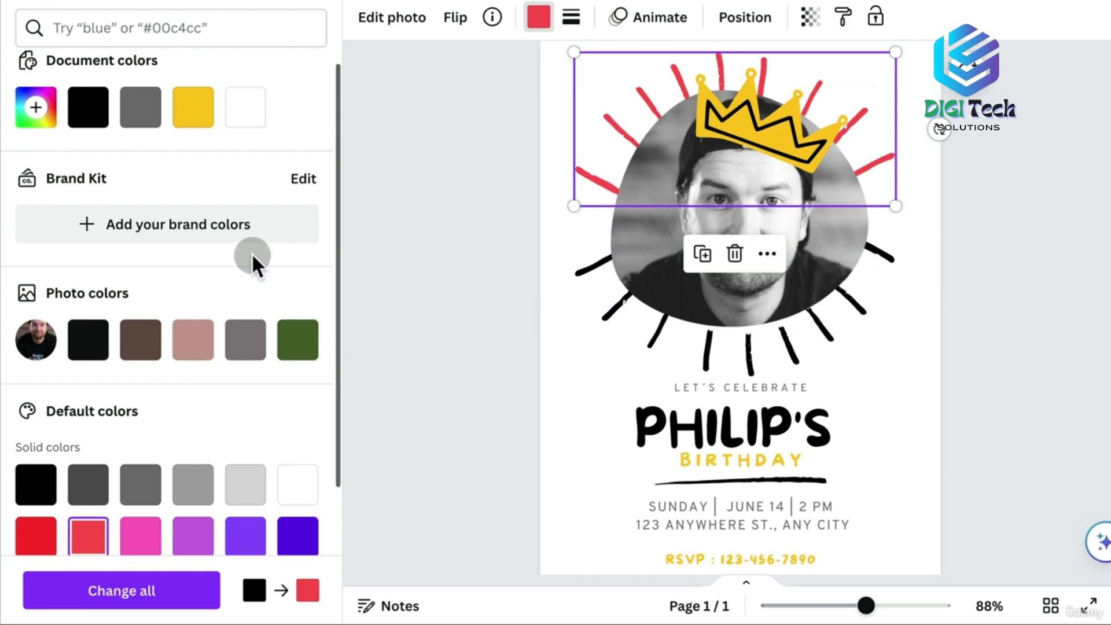
Recolor the upper half of the burst lines with a new custom periwinkle blue, #7481FA
drag(339, 224, 339, 194)
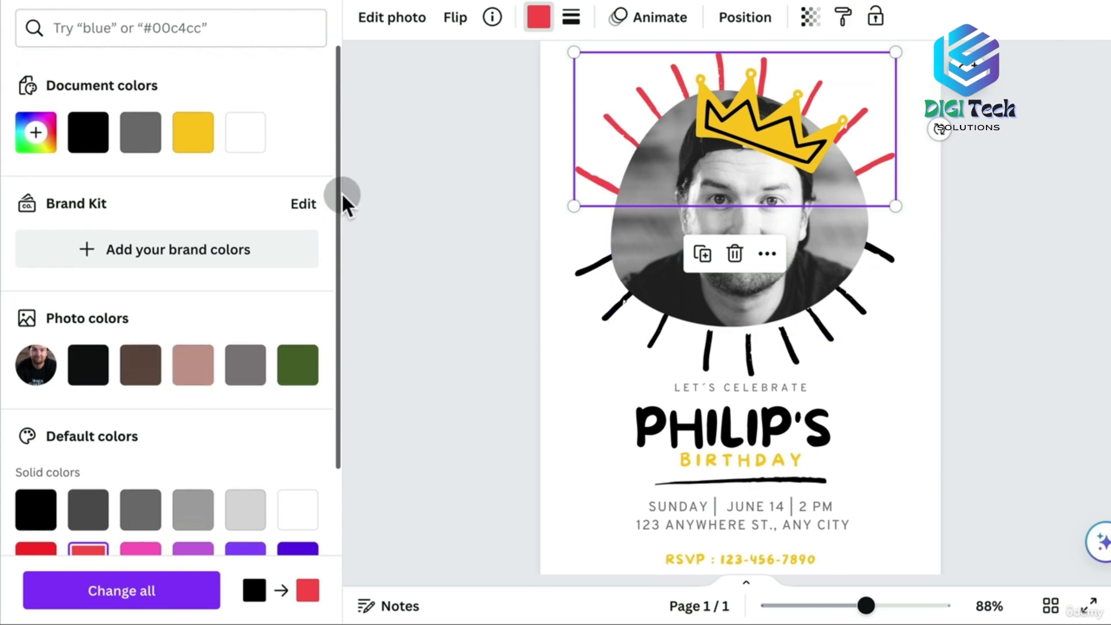
click(37, 133)
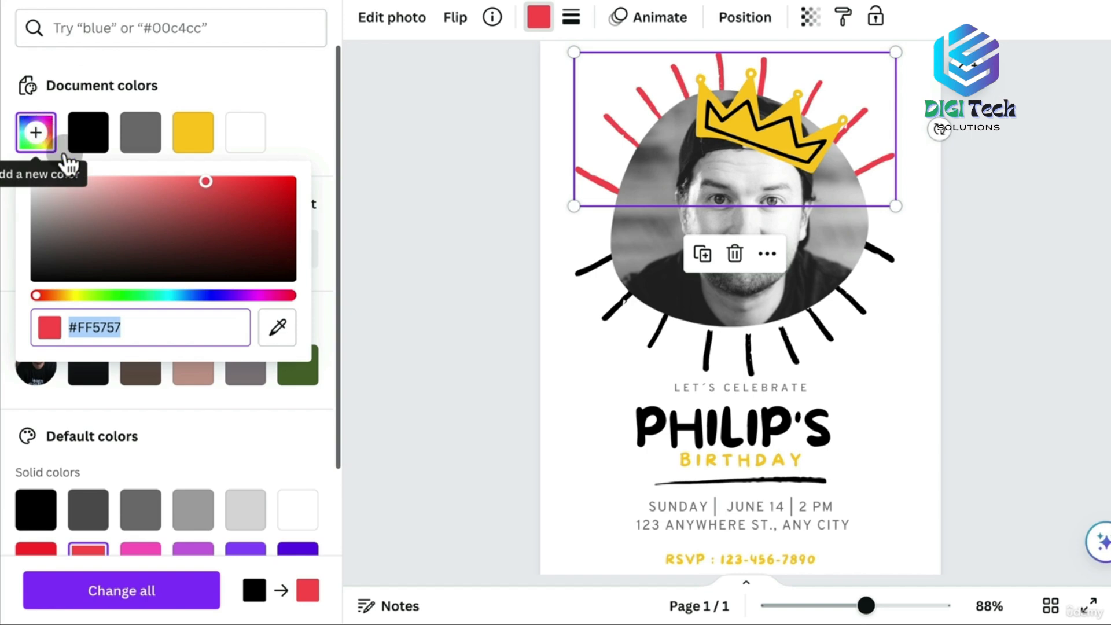
drag(213, 182, 204, 156)
drag(37, 295, 270, 296)
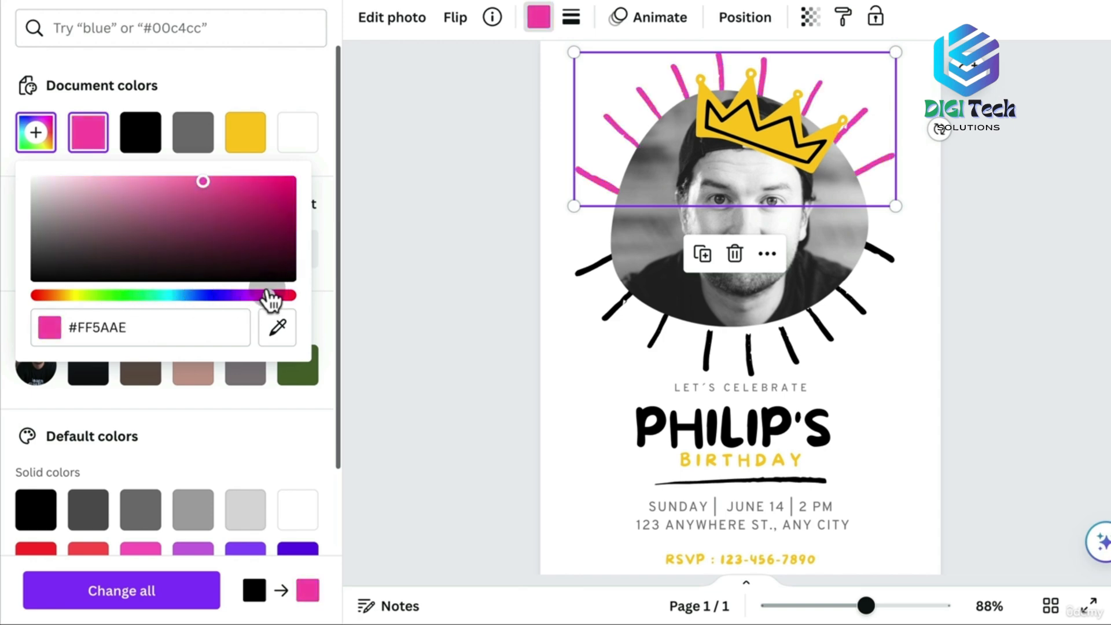
drag(202, 182, 173, 181)
drag(263, 302, 201, 302)
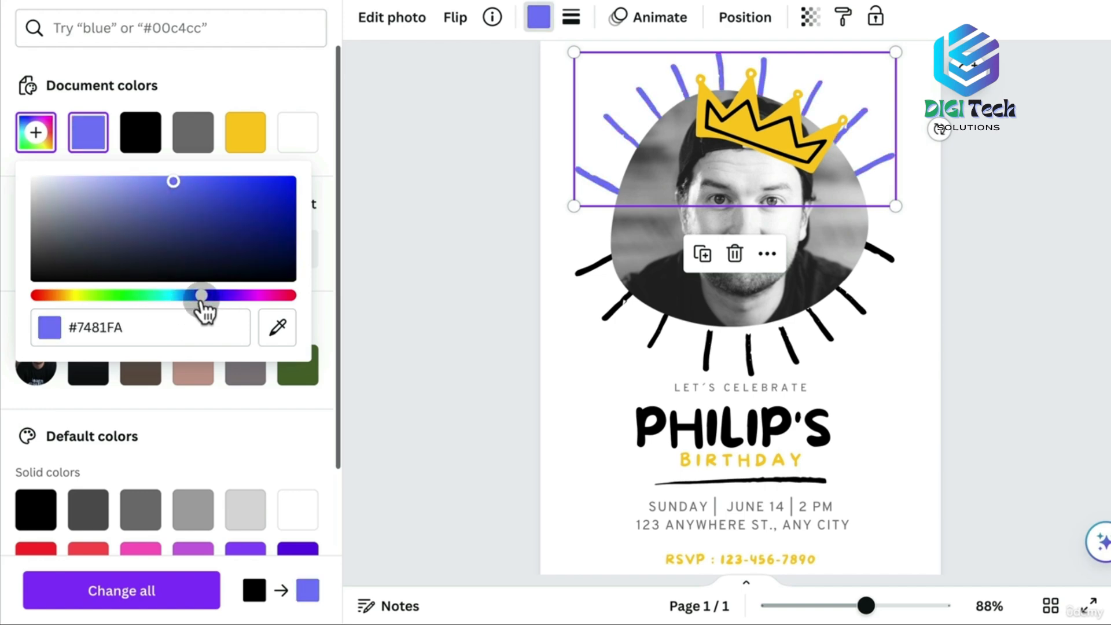
click(515, 200)
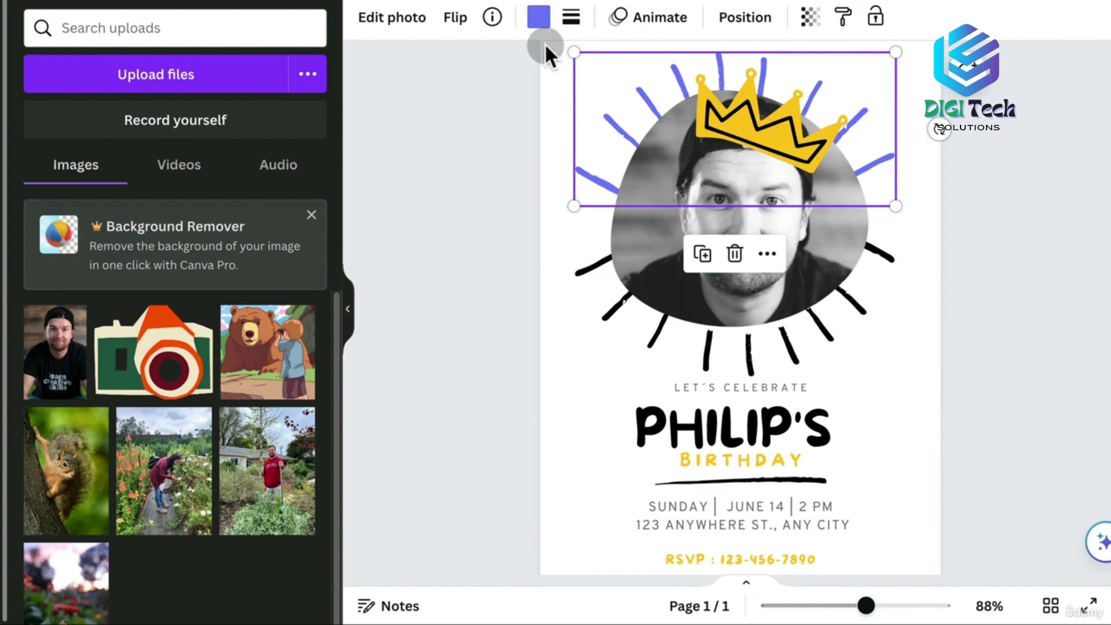
Recolor the lower half of the burst lines with the same periwinkle blue from the document colors, and deselect them
click(587, 270)
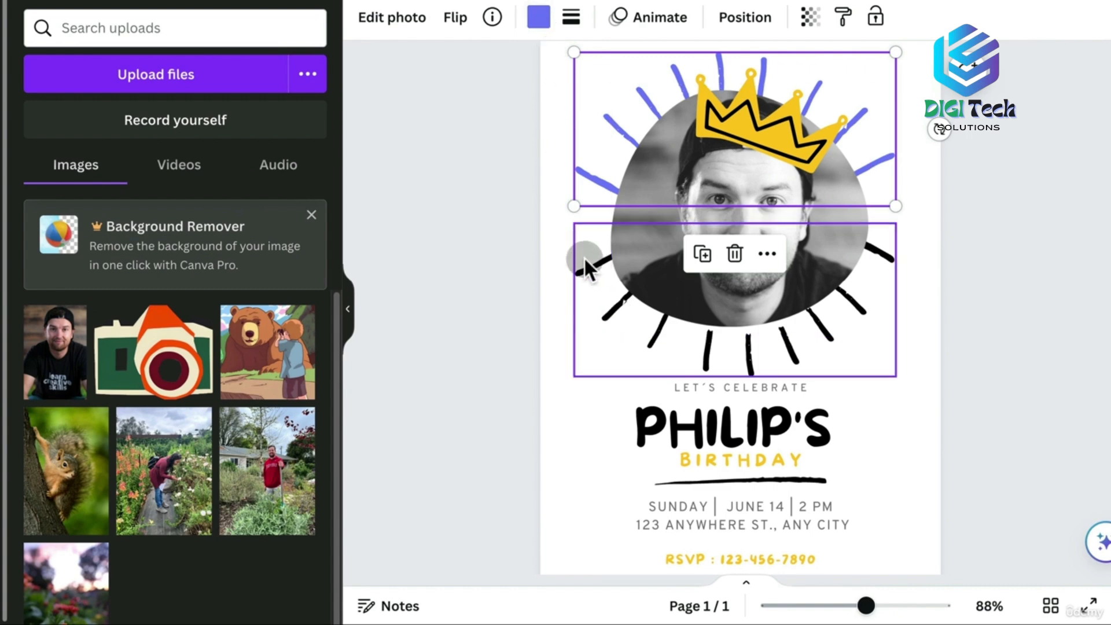
click(539, 18)
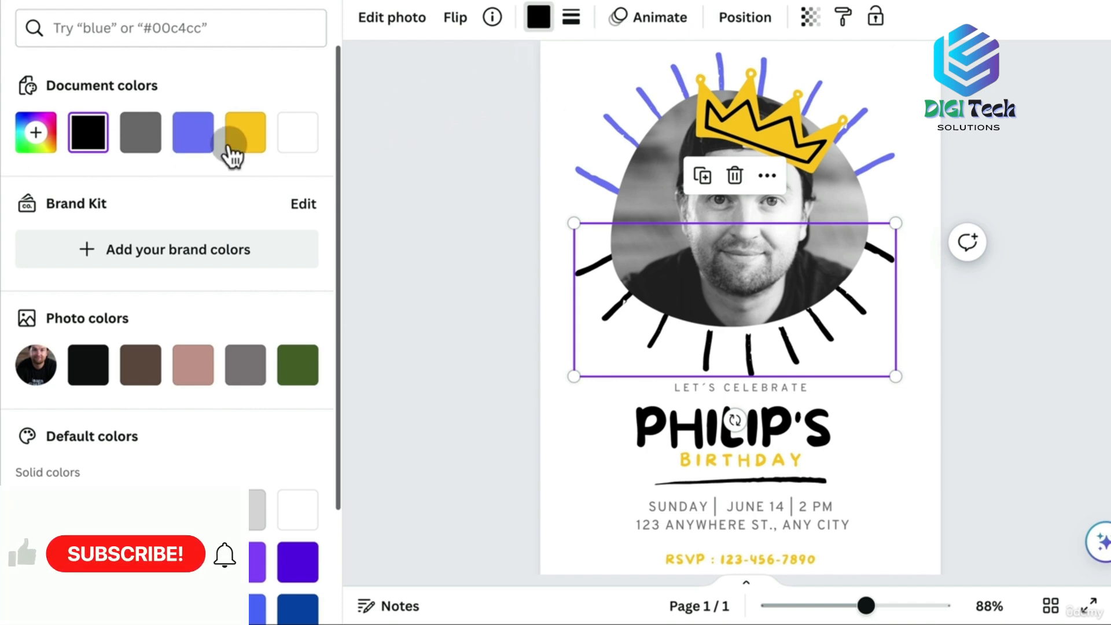
click(191, 139)
key(Escape)
click(978, 412)
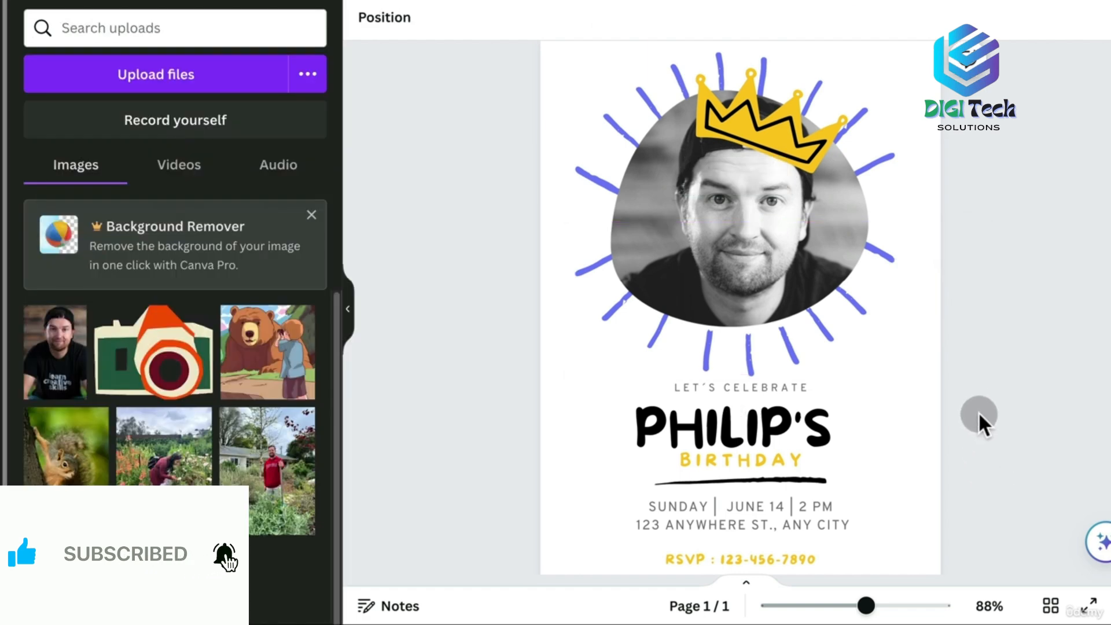
Recolor the black brush underline beneath the BIRTHDAY text with the periwinkle blue document color
scroll(978, 412, down, 3)
click(790, 371)
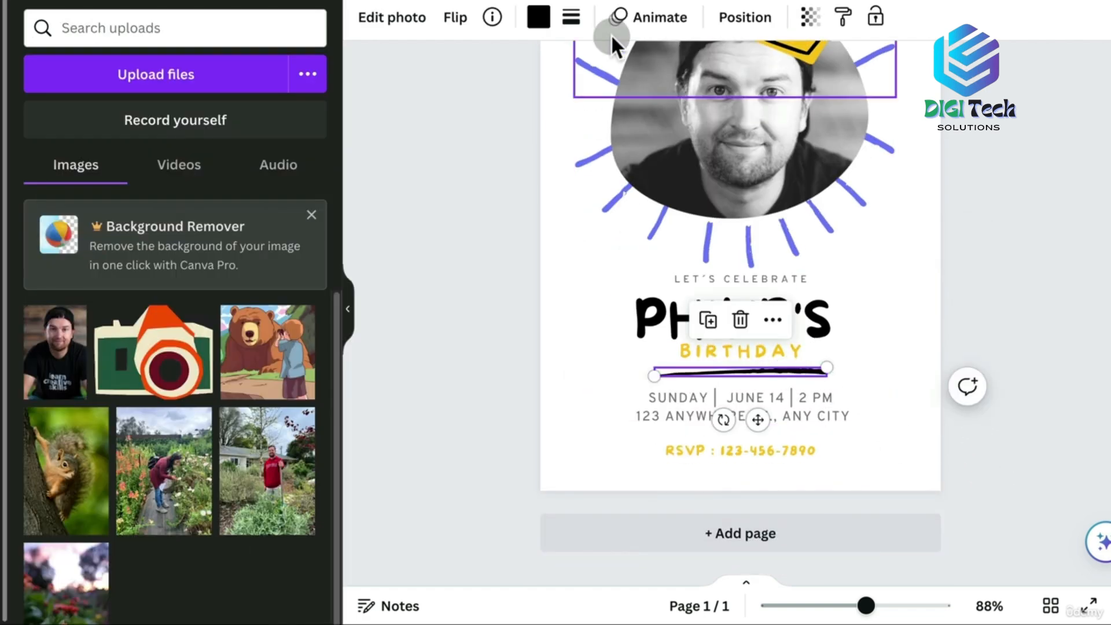
click(539, 17)
click(191, 138)
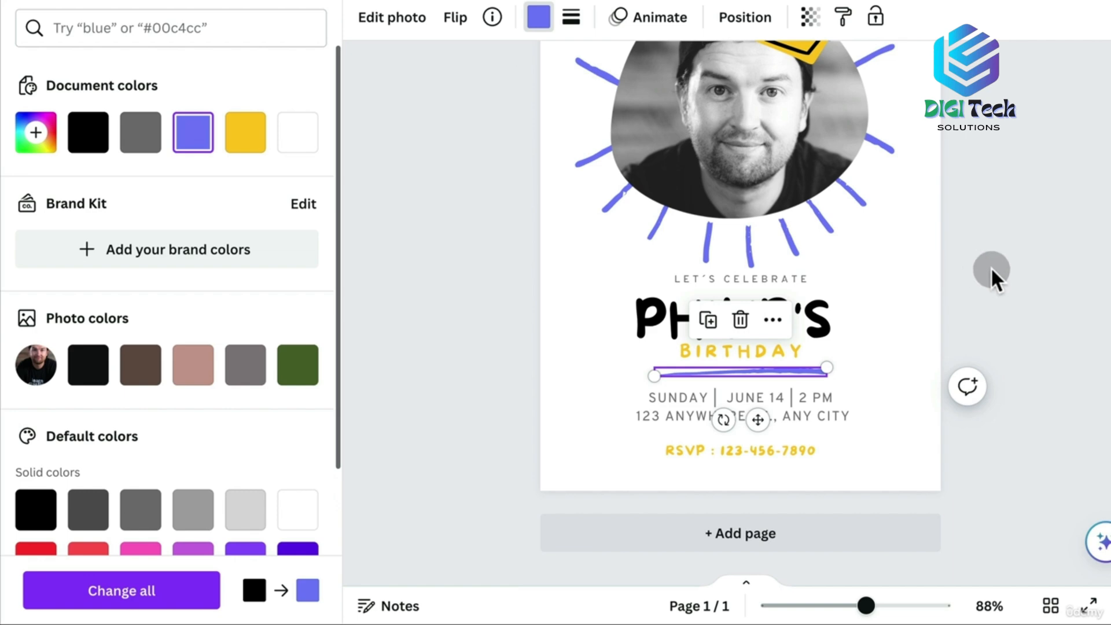
key(Escape)
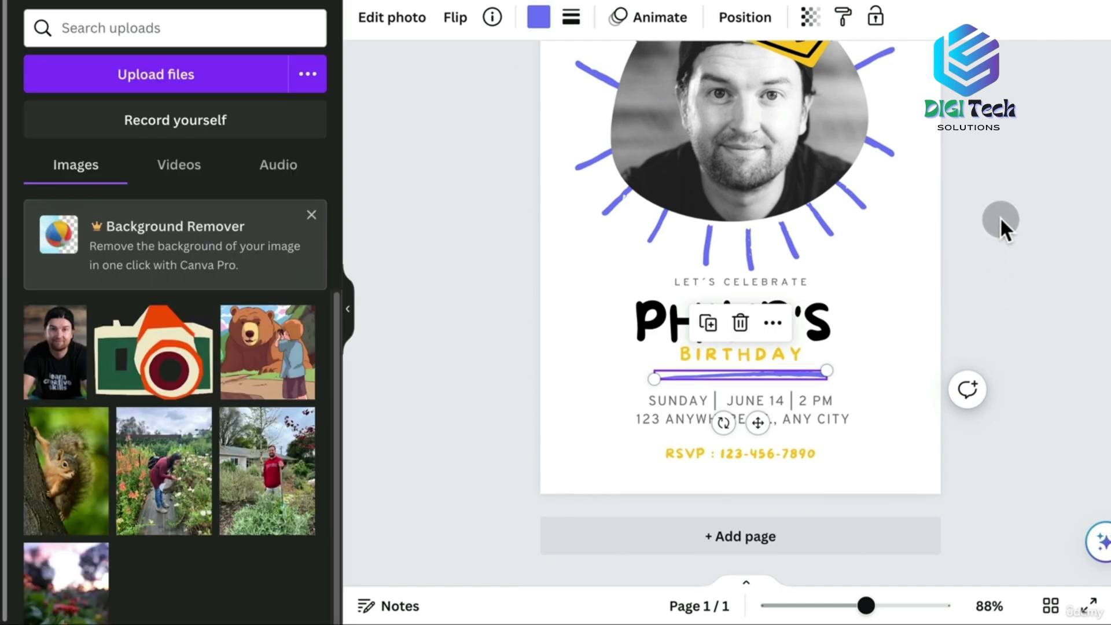
scroll(740, 312, up, 2)
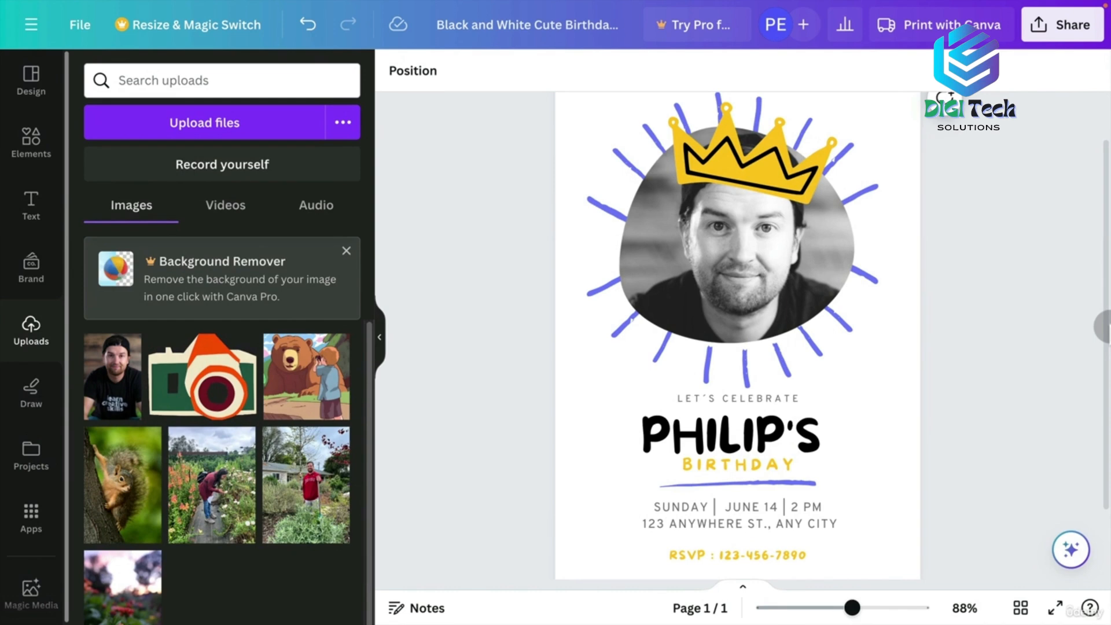
Search the elements library for "roller skates" and show all of the graphics results
click(36, 152)
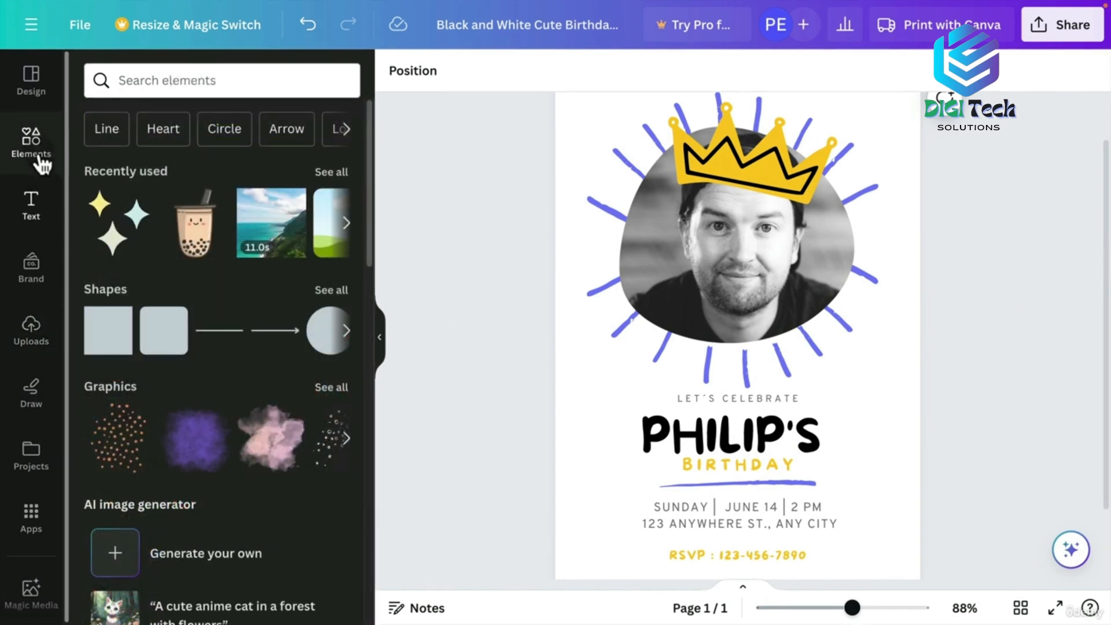
click(226, 81)
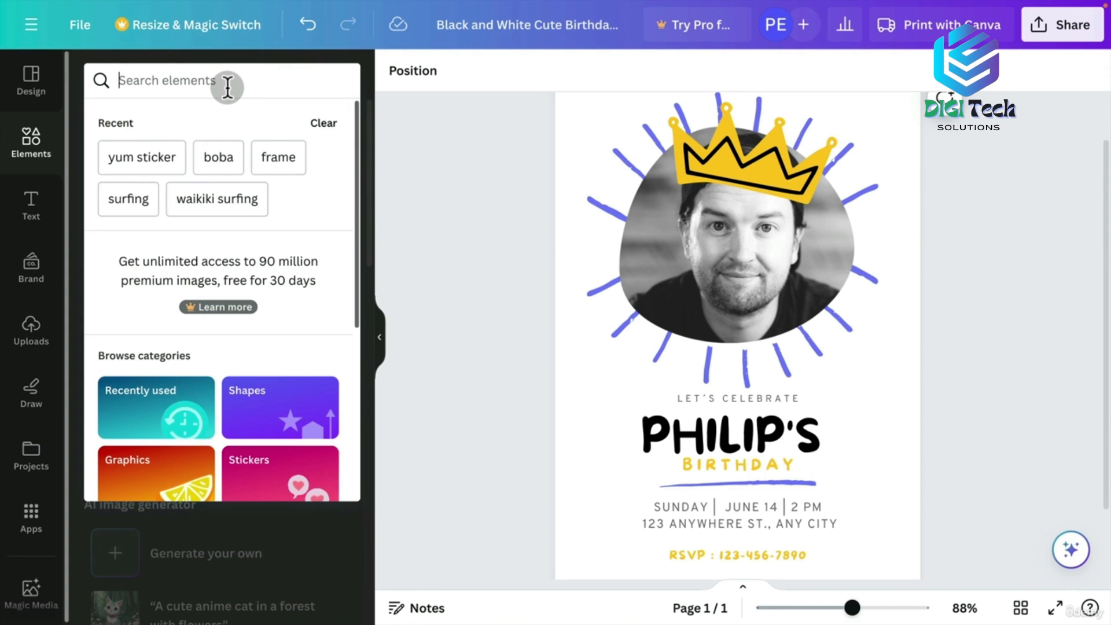
text(rolle)
text(r skates)
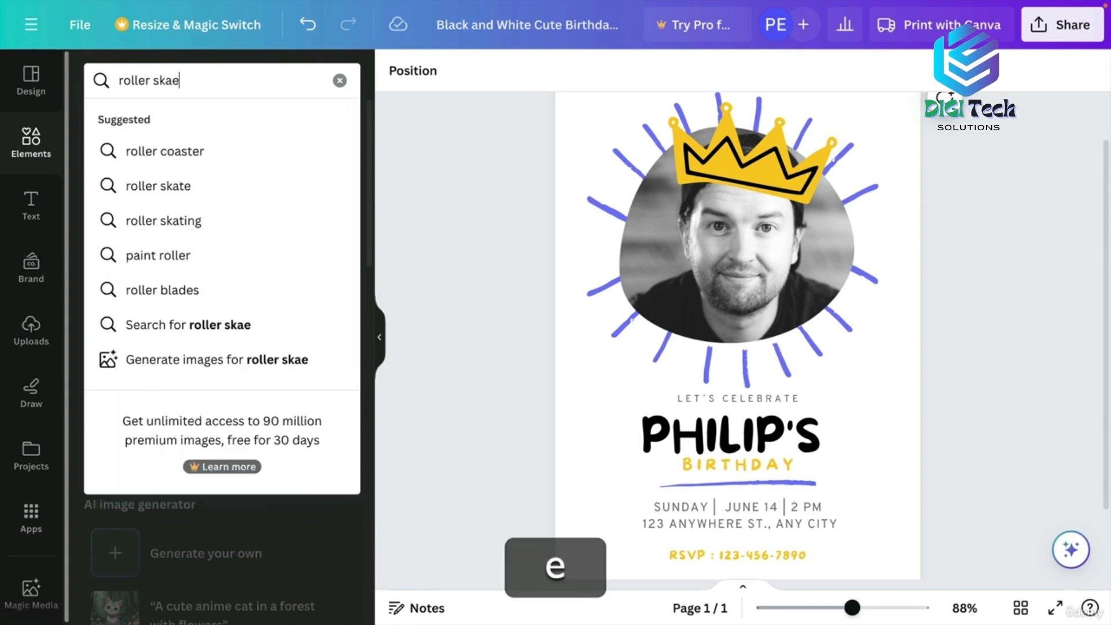
key(Return)
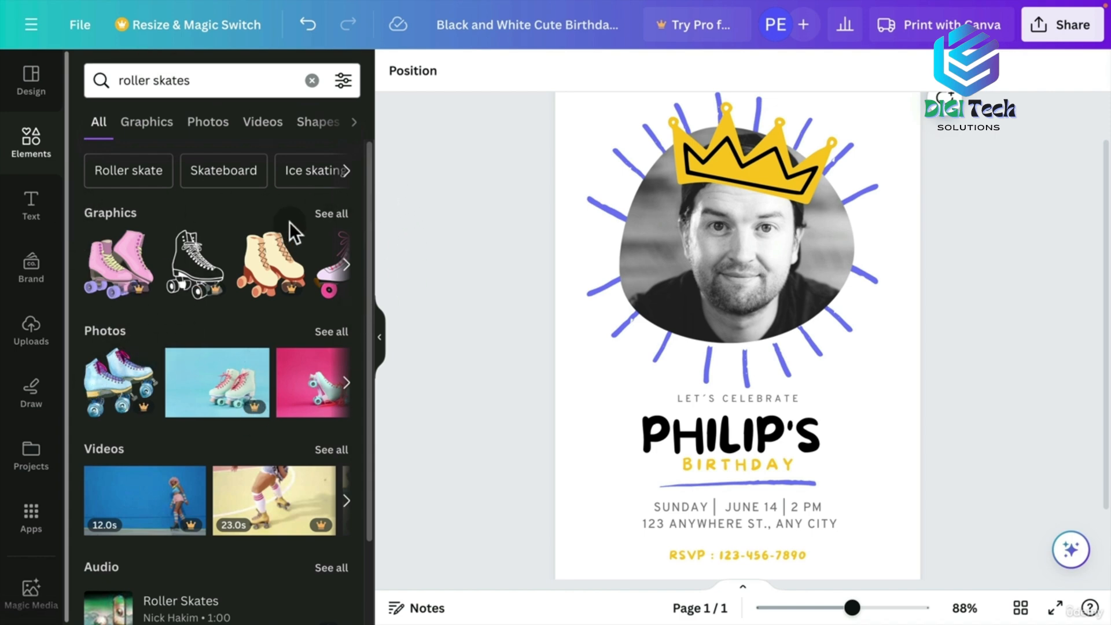
click(332, 215)
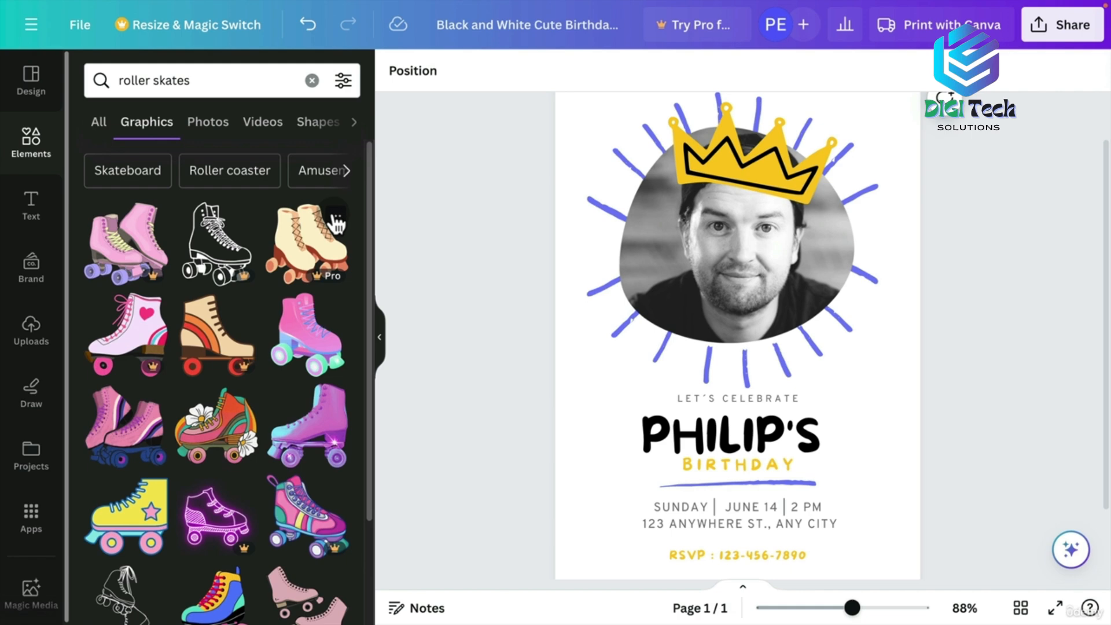
Add the yellow roller skate graphic with the pink star, shrink it, tilt it counterclockwise and place it beside the name
drag(370, 164, 374, 238)
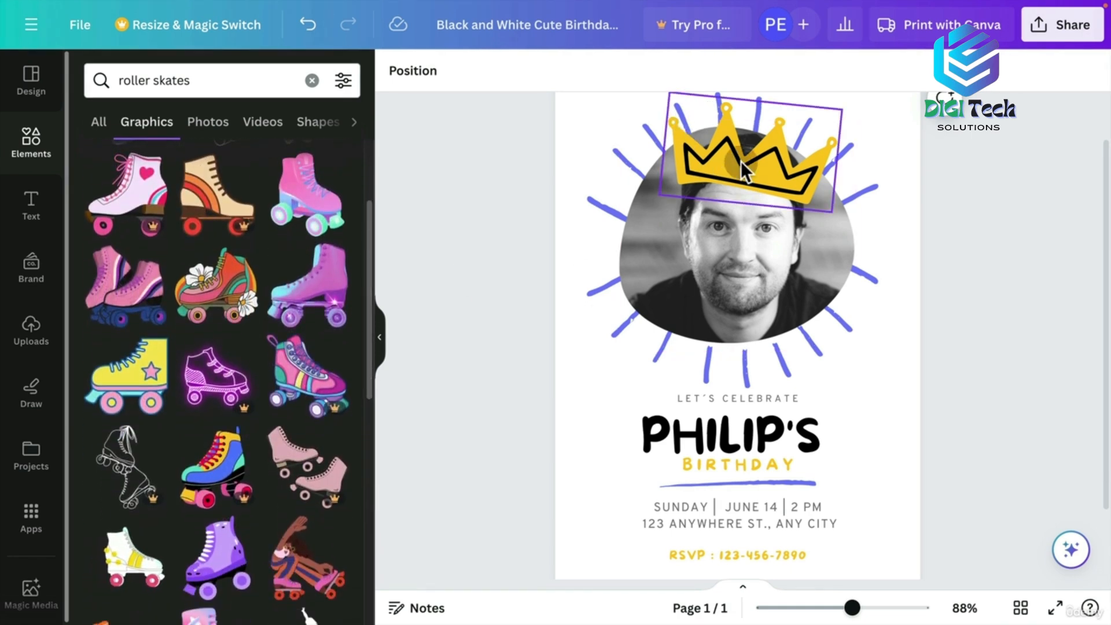
drag(369, 241, 366, 448)
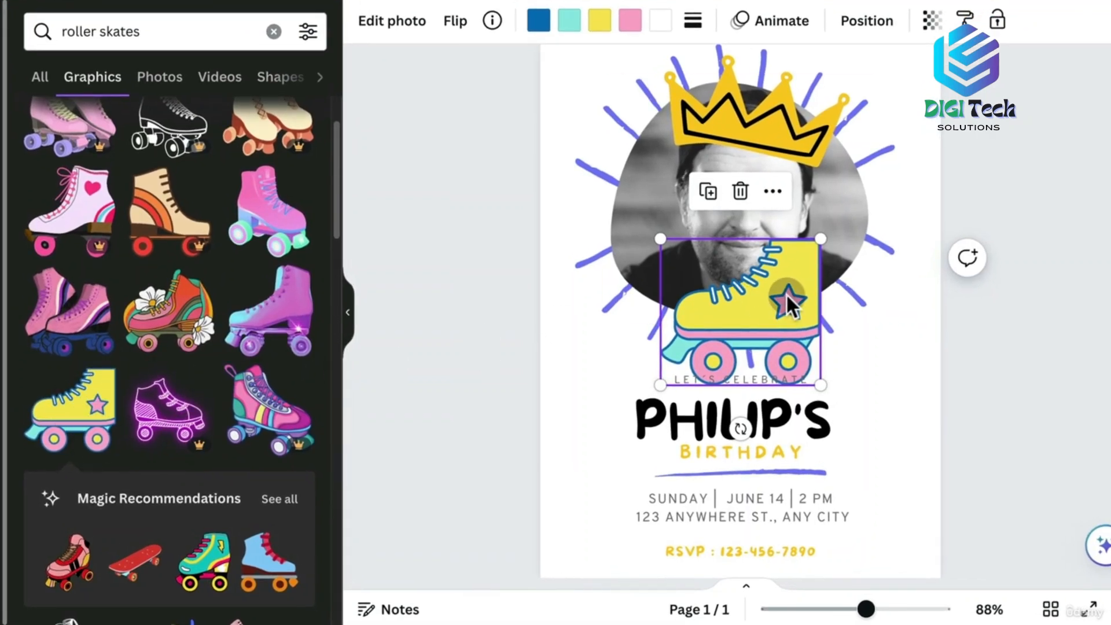
drag(786, 289, 850, 376)
drag(742, 316, 781, 368)
drag(879, 372, 924, 373)
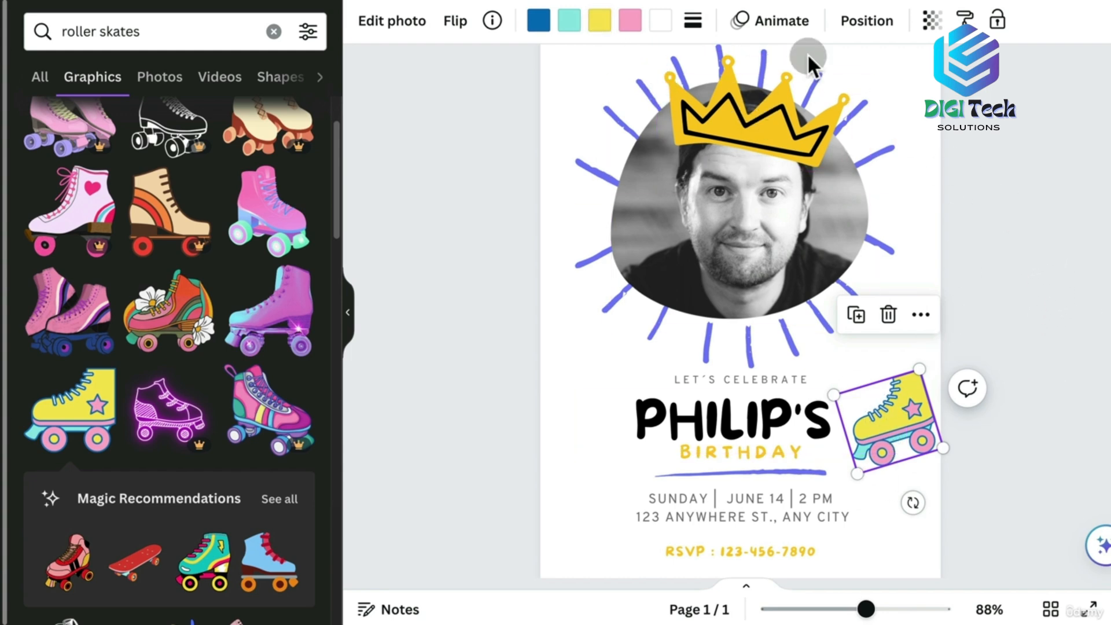
Recolor the roller skate's yellow body with the golden yellow document color and its dark blue outlines with black
click(600, 26)
click(140, 191)
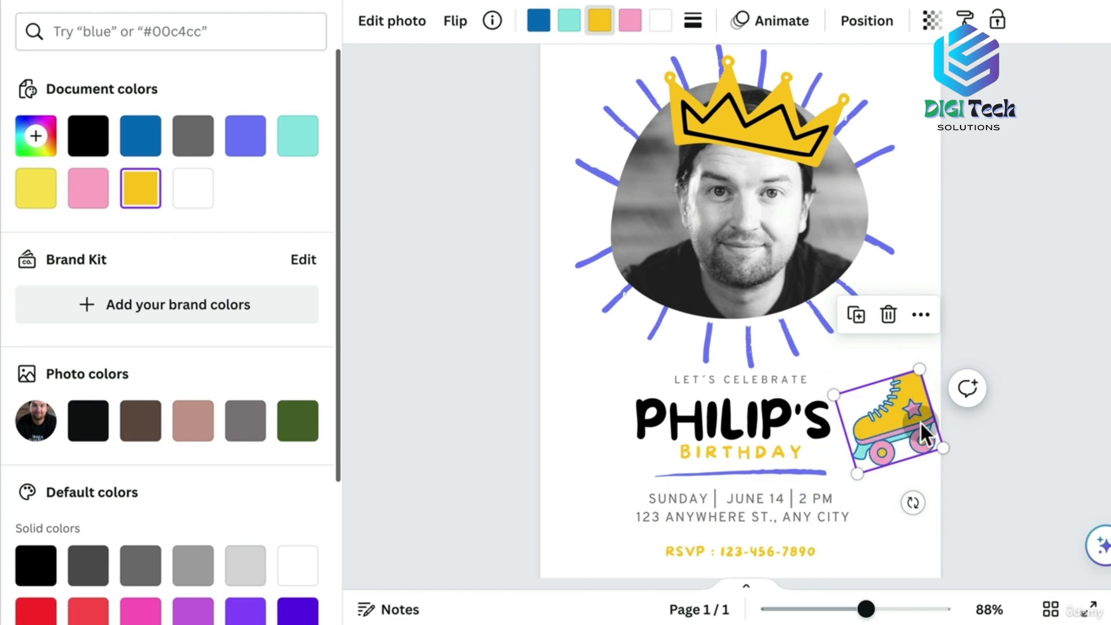
click(538, 20)
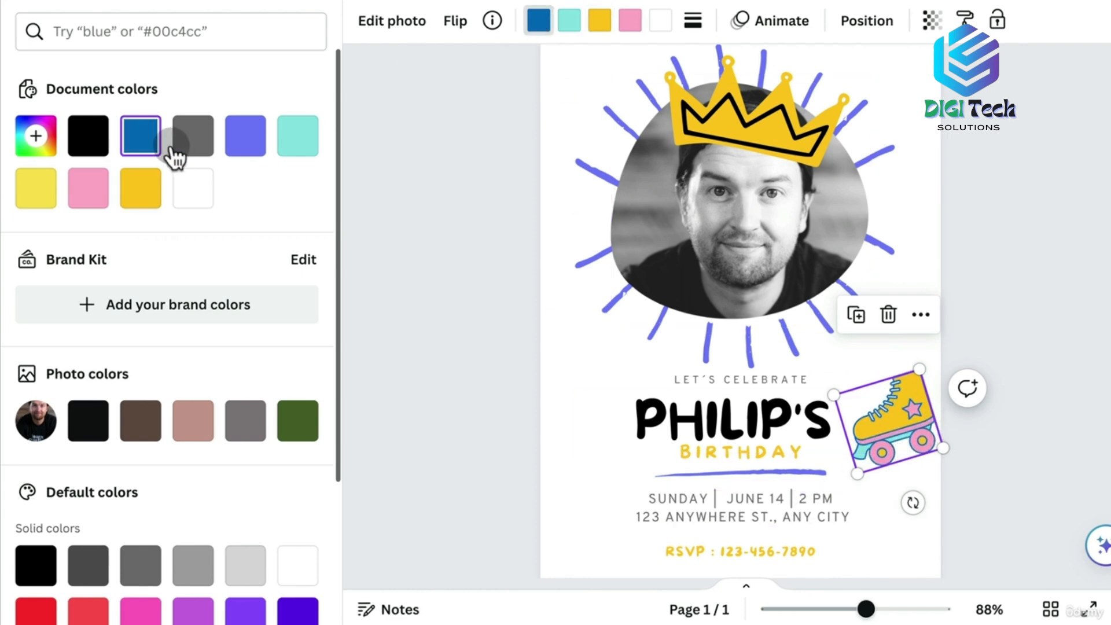
click(98, 142)
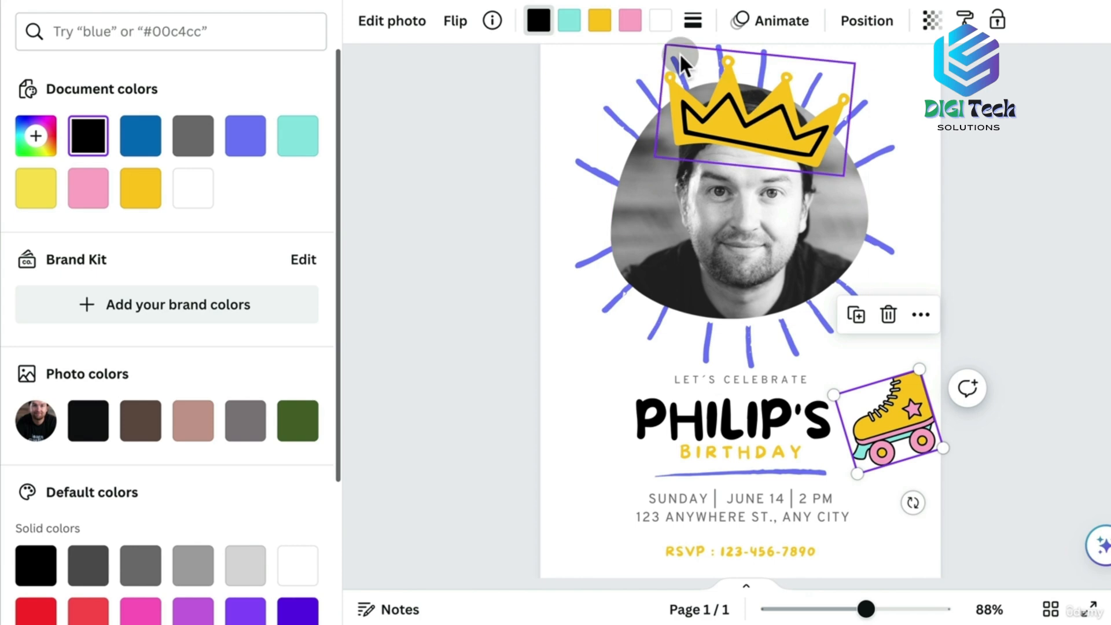
Recolor the roller skate's aqua parts with the periwinkle blue document color, and deselect the skate
click(570, 23)
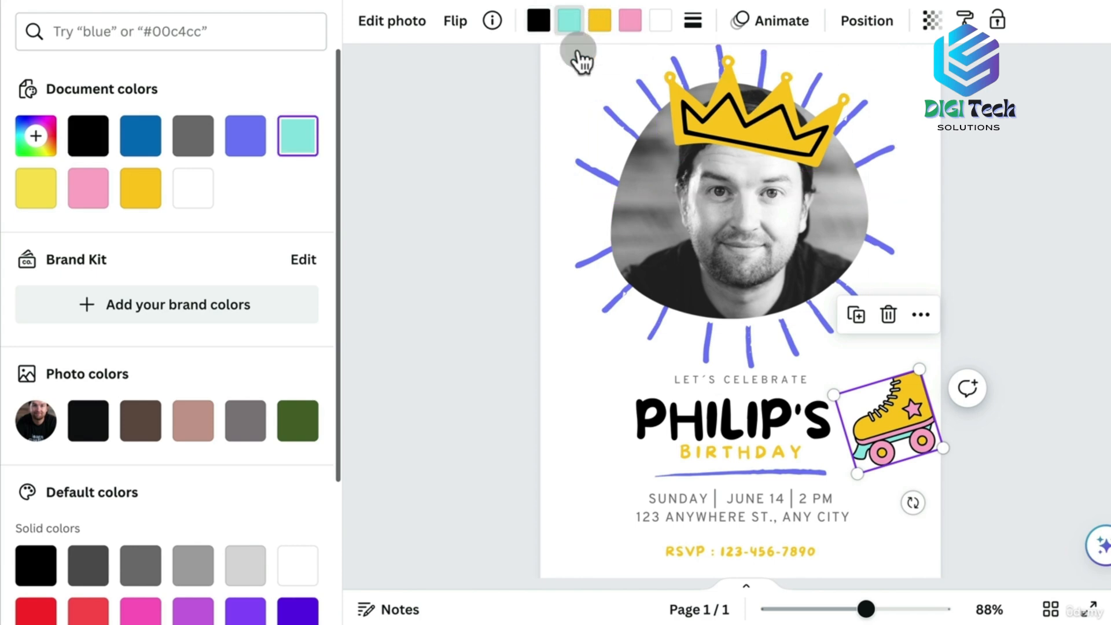
click(245, 137)
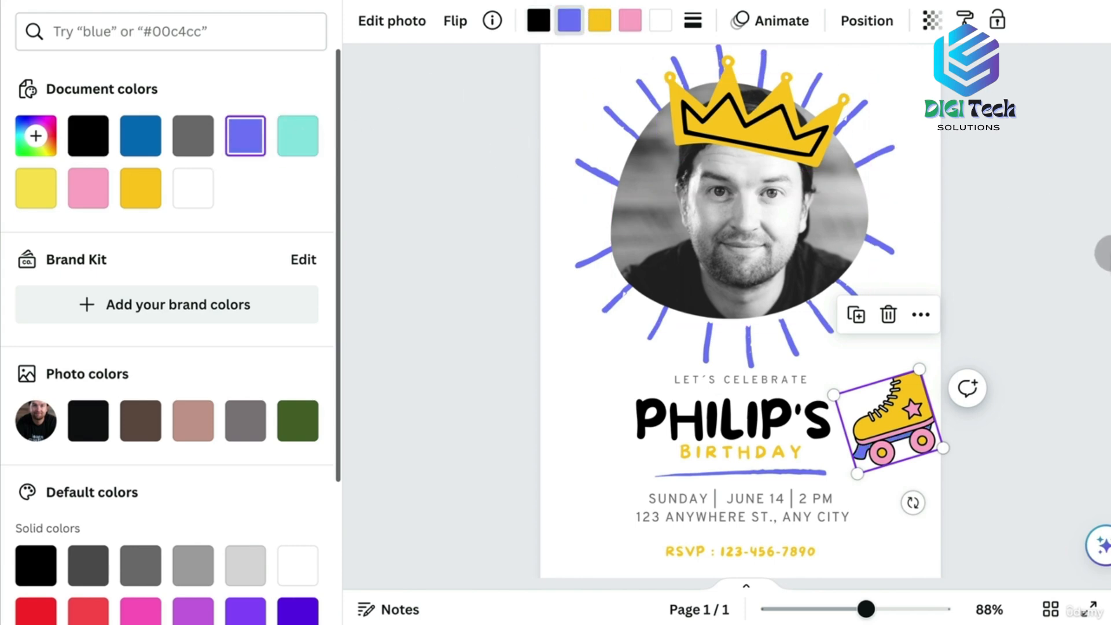
click(1108, 253)
click(1109, 263)
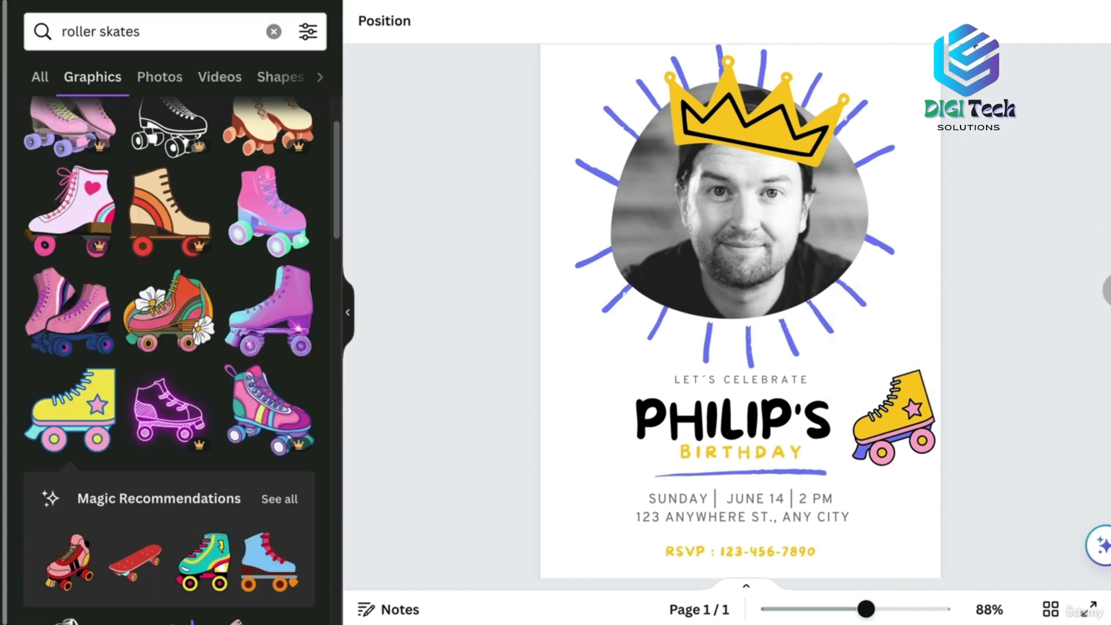
Enlarge the roller skate slightly and place a duplicate, about 2.2 by 2.05 in, over the upper-left corner of the invitation
click(919, 374)
mouse_move(931, 367)
mouse_down()
mouse_move(930, 335)
mouse_move(918, 347)
mouse_move(923, 372)
mouse_up()
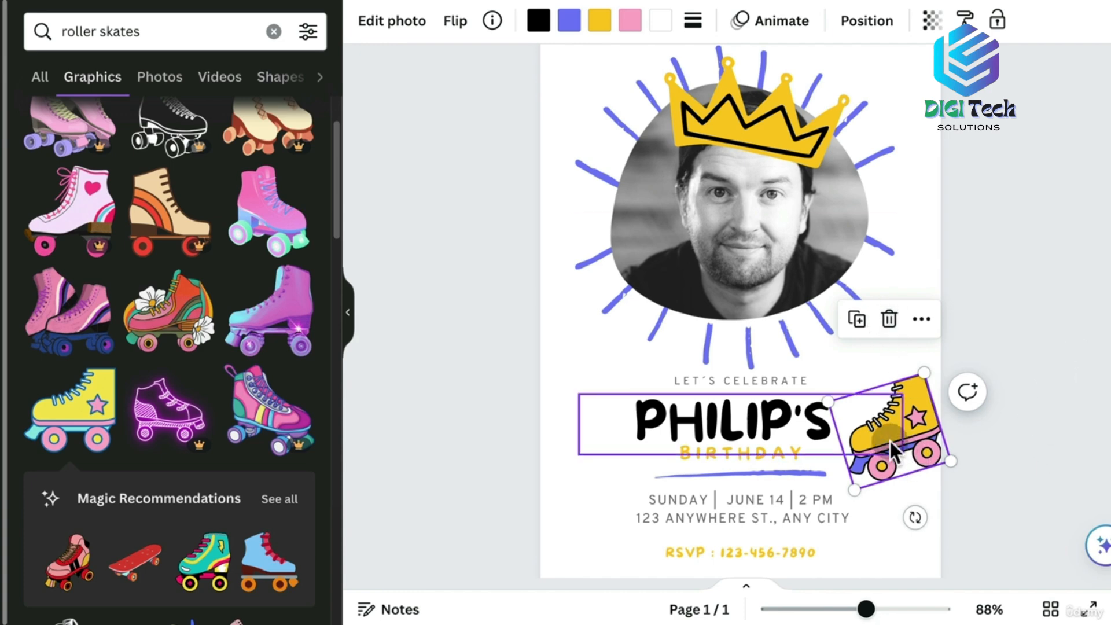
click(857, 322)
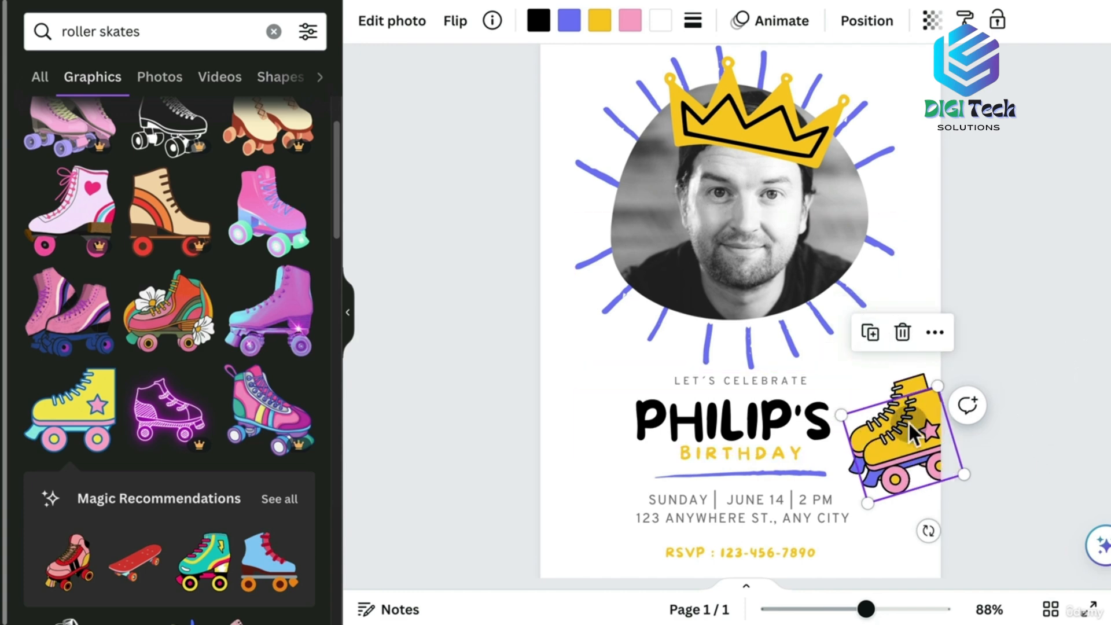
drag(919, 451, 691, 156)
drag(598, 124, 504, 84)
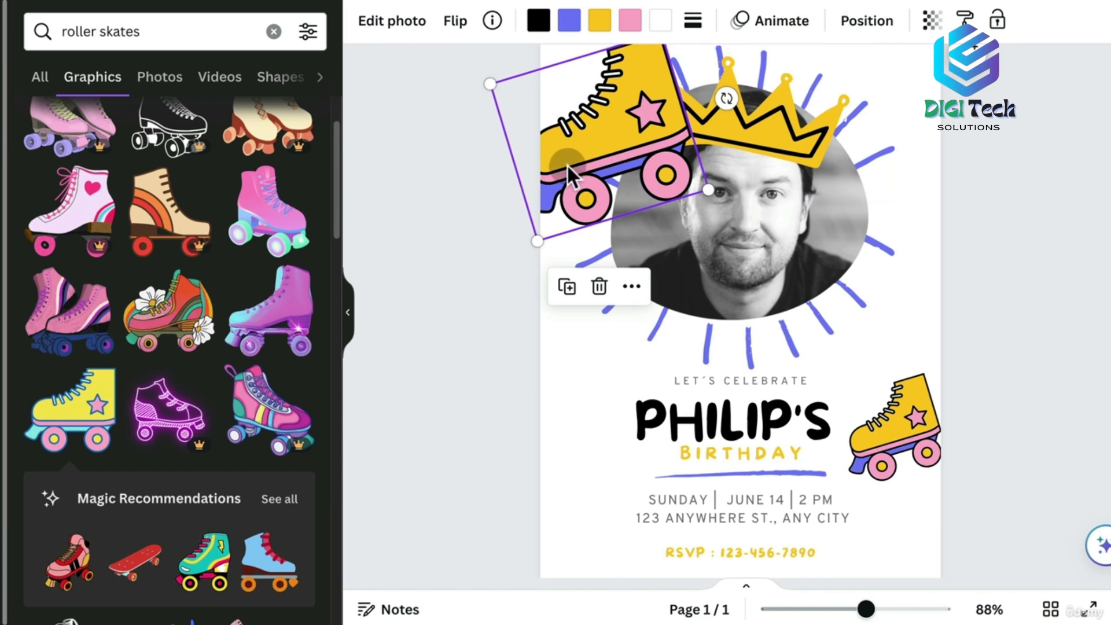
Send the large roller skate copy behind the photo, crown and burst lines, to the very back of the page
click(866, 26)
click(236, 72)
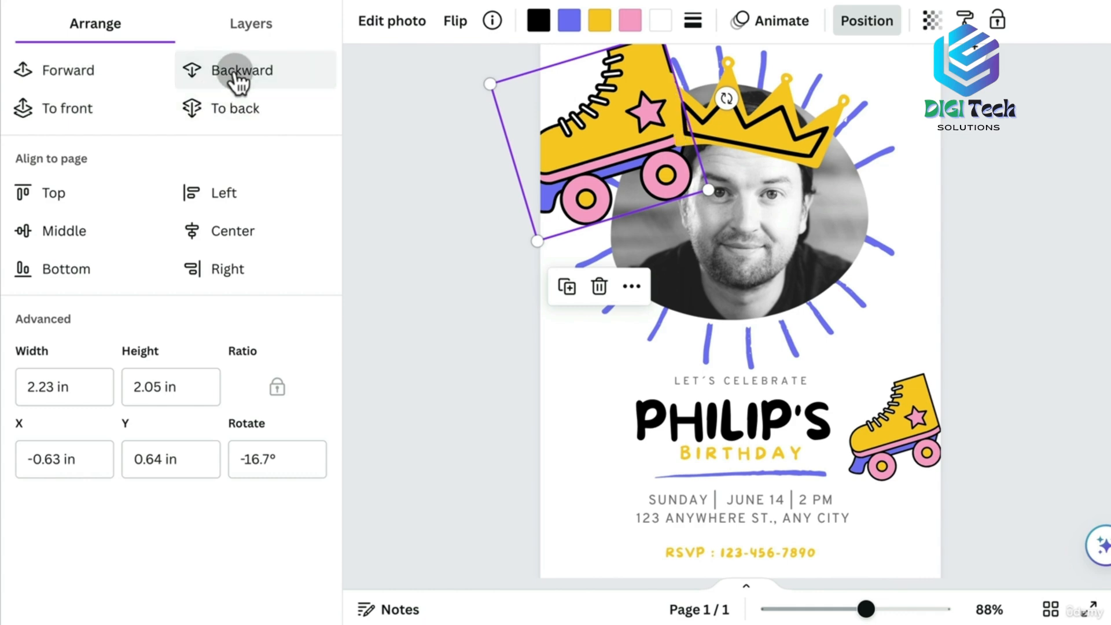
click(236, 72)
click(217, 110)
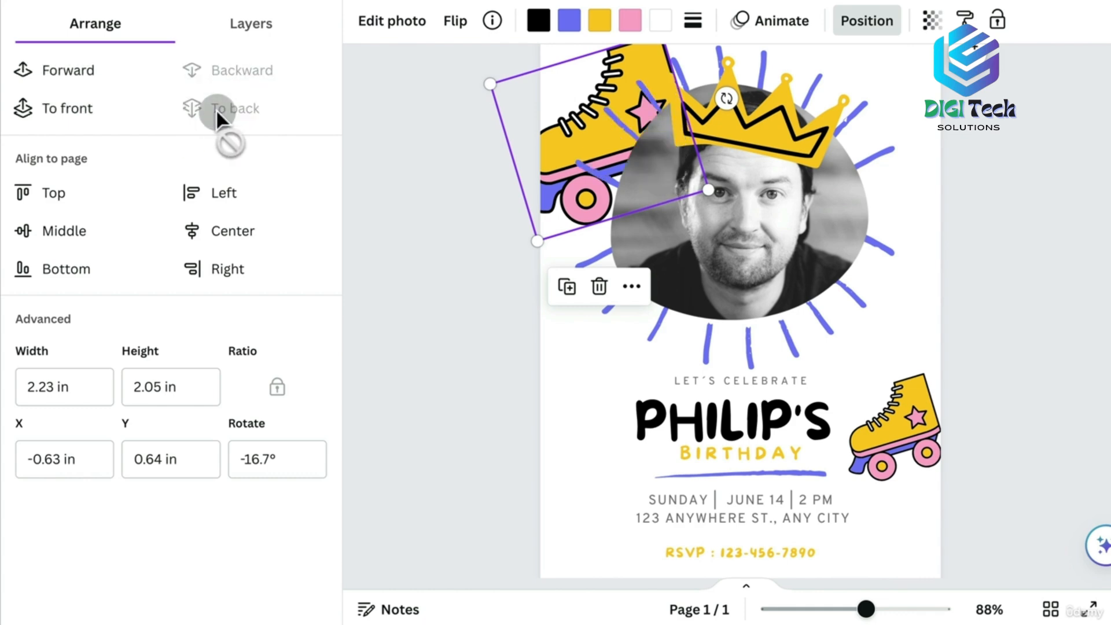
Set the transparency of the large roller skate copy to 10 and enlarge it to about 3.5 by 3.2 in
click(933, 23)
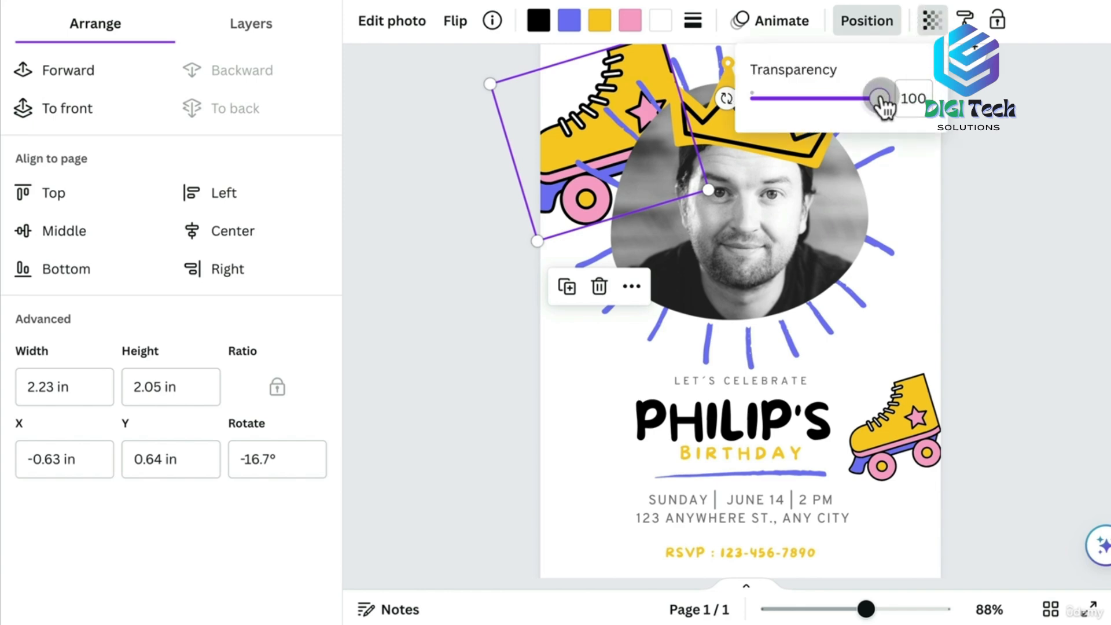
drag(880, 99, 777, 100)
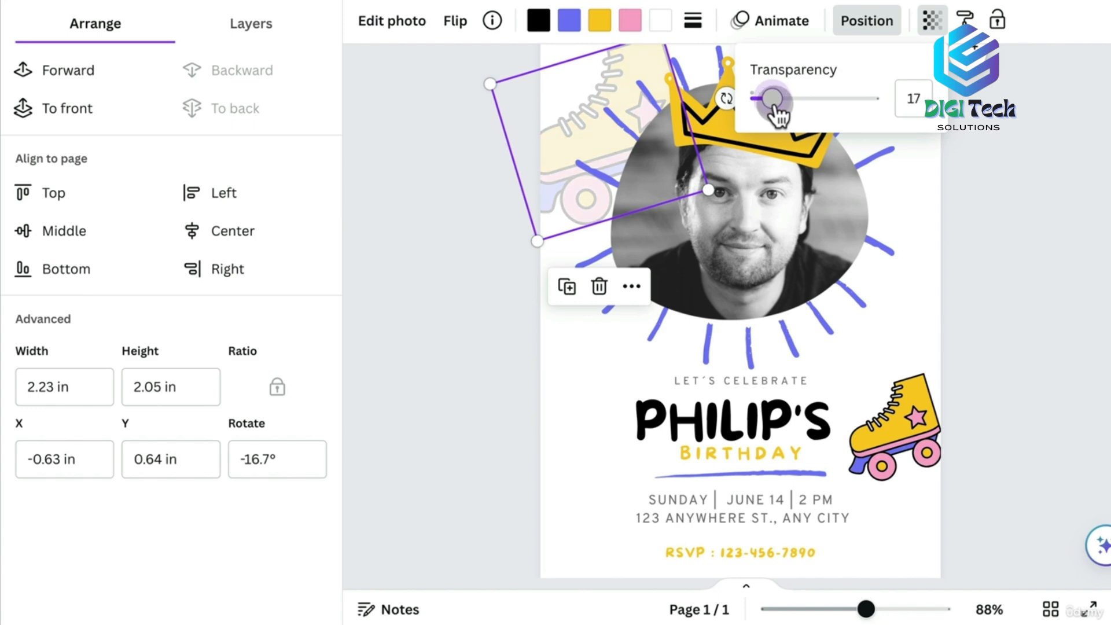
drag(777, 108, 769, 110)
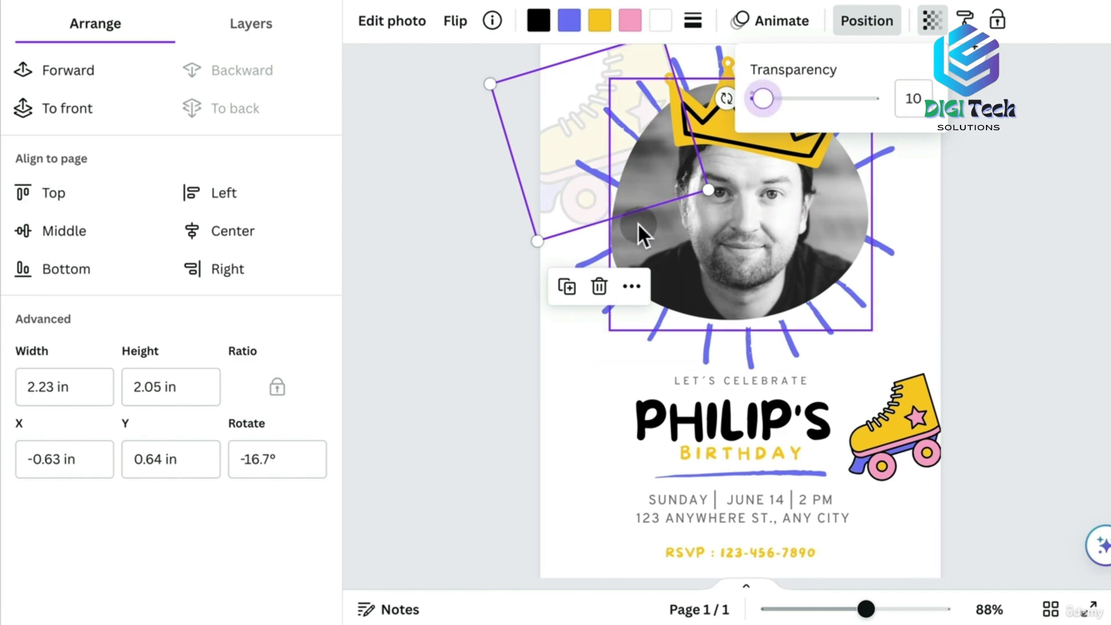
click(568, 103)
drag(701, 186, 833, 250)
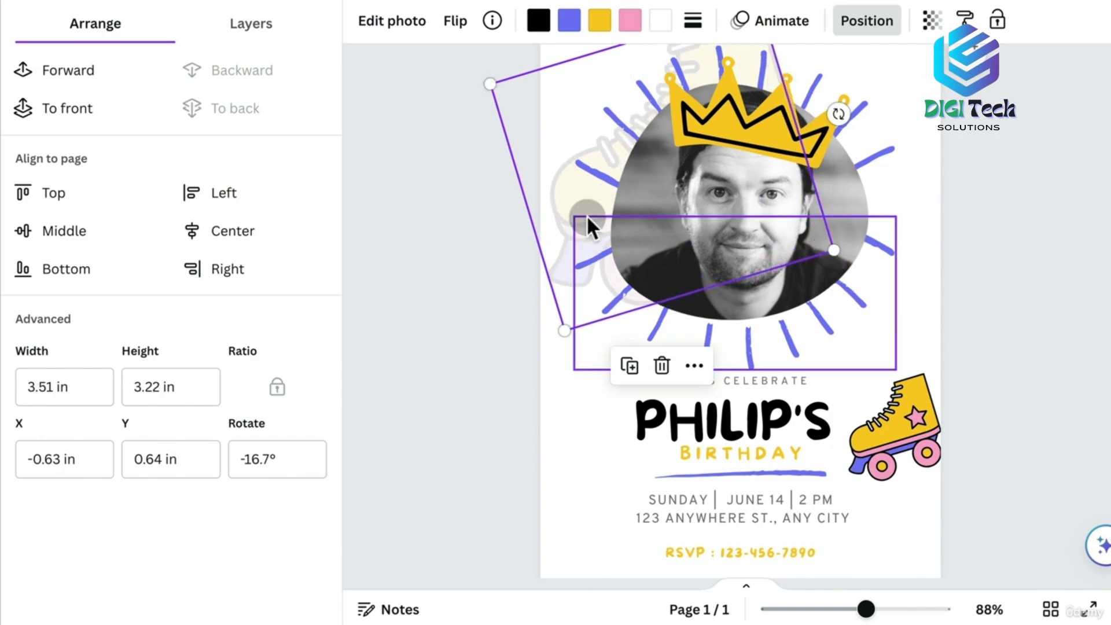
Shift the faded background roller skate further off the invitation's upper-left corner
drag(570, 191, 484, 168)
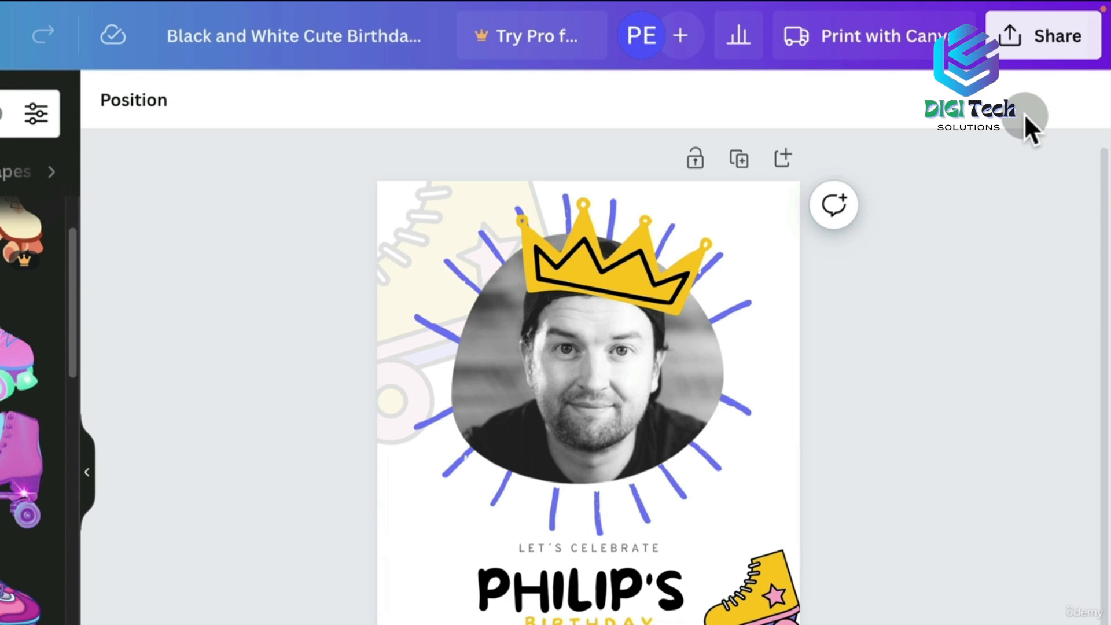
Download the invitation as a JPG at size 1 and quality 80, with the download settings saved
click(1036, 36)
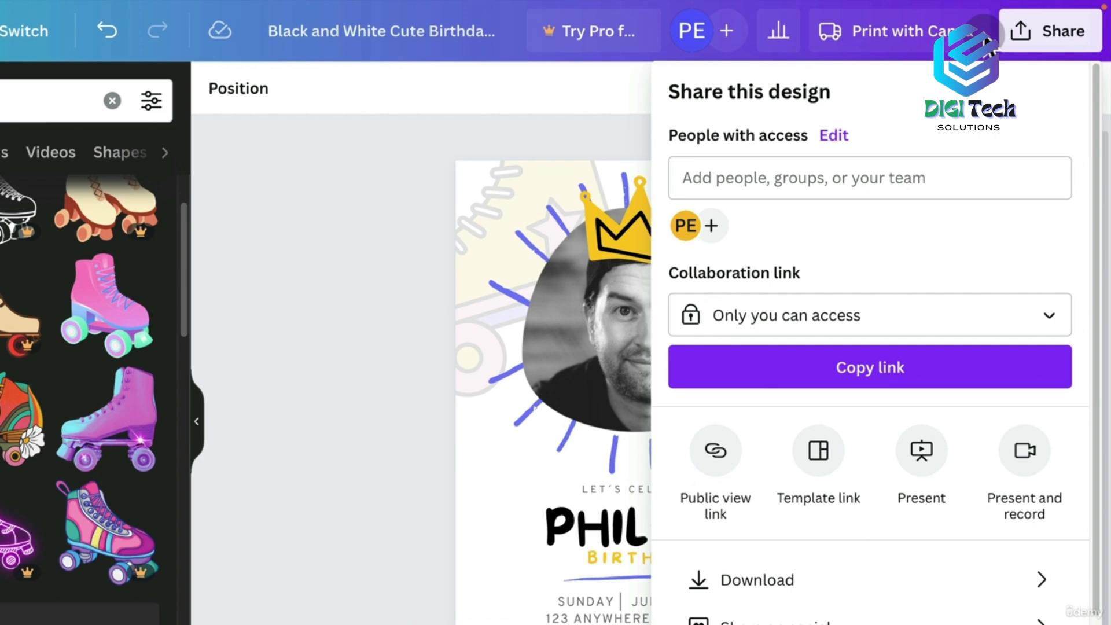
click(759, 582)
click(706, 182)
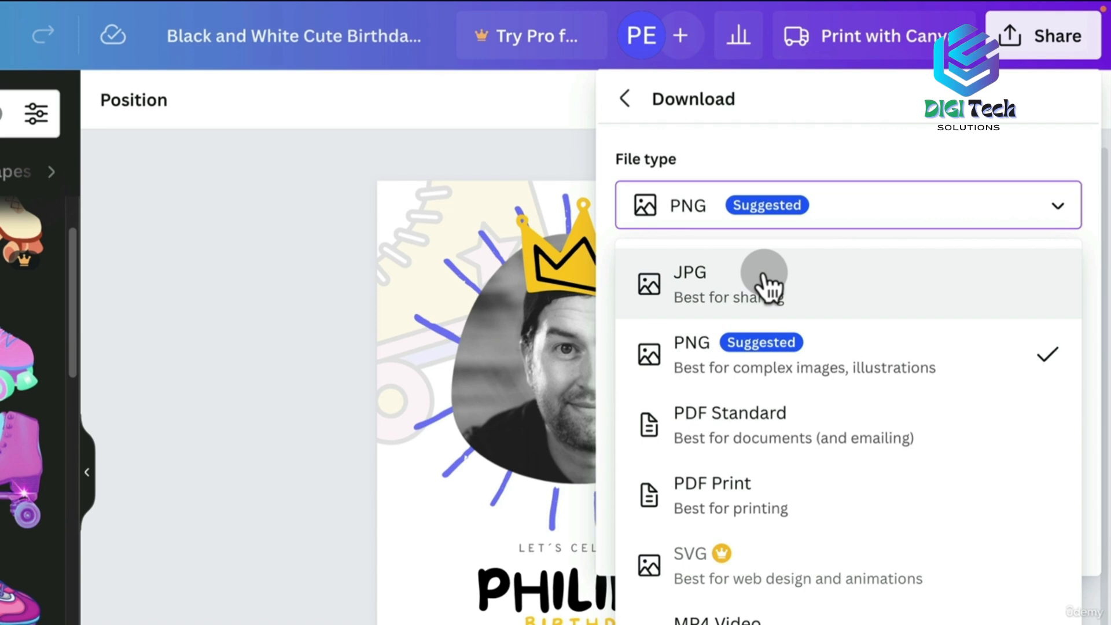
click(763, 276)
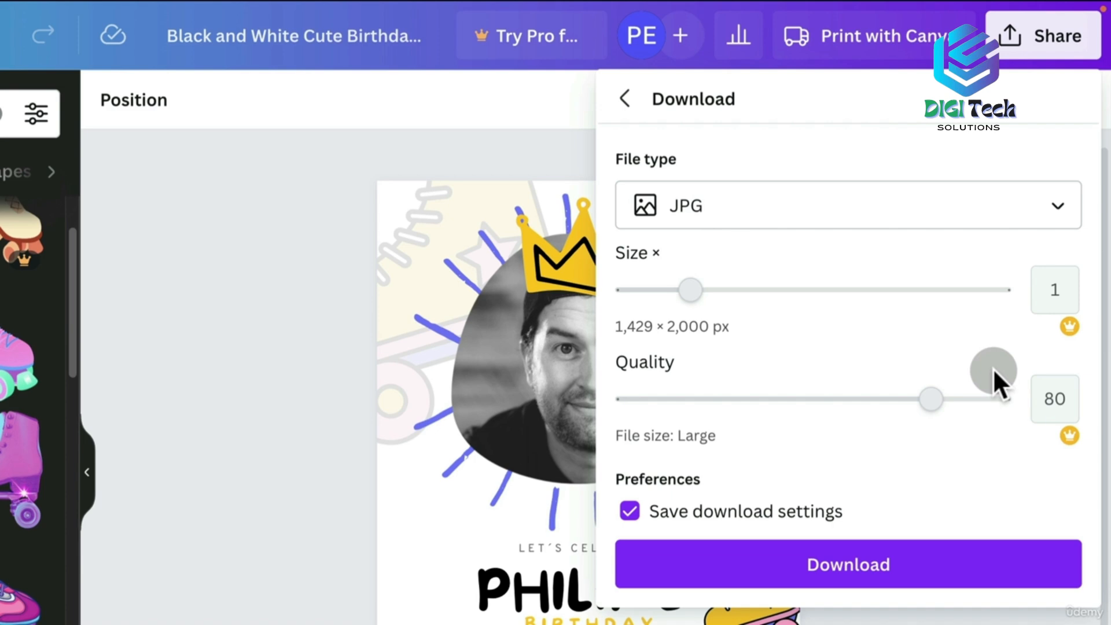
click(811, 559)
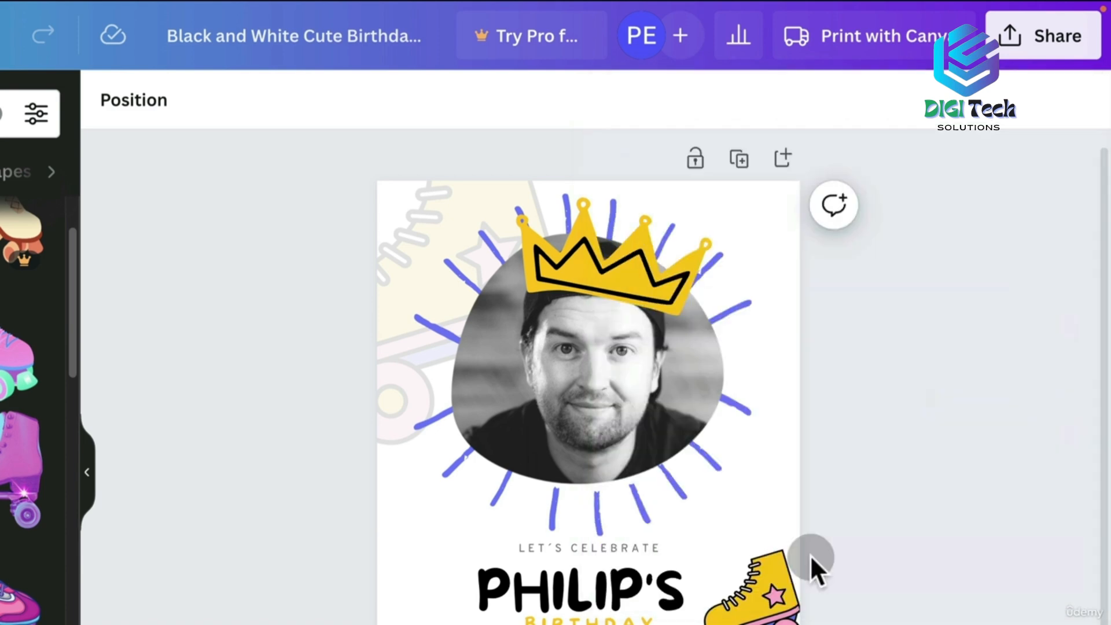
Save the downloaded file to the Desktop under the celebrant's possessive first name followed by "Skating Party"
text(a)
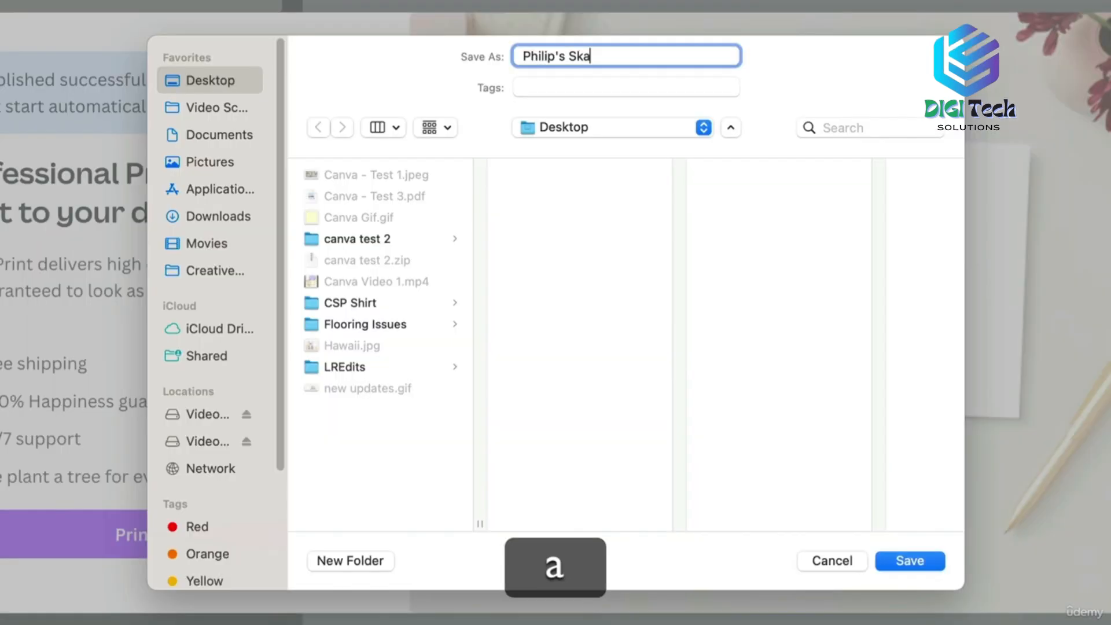
text(ting Part)
text(y)
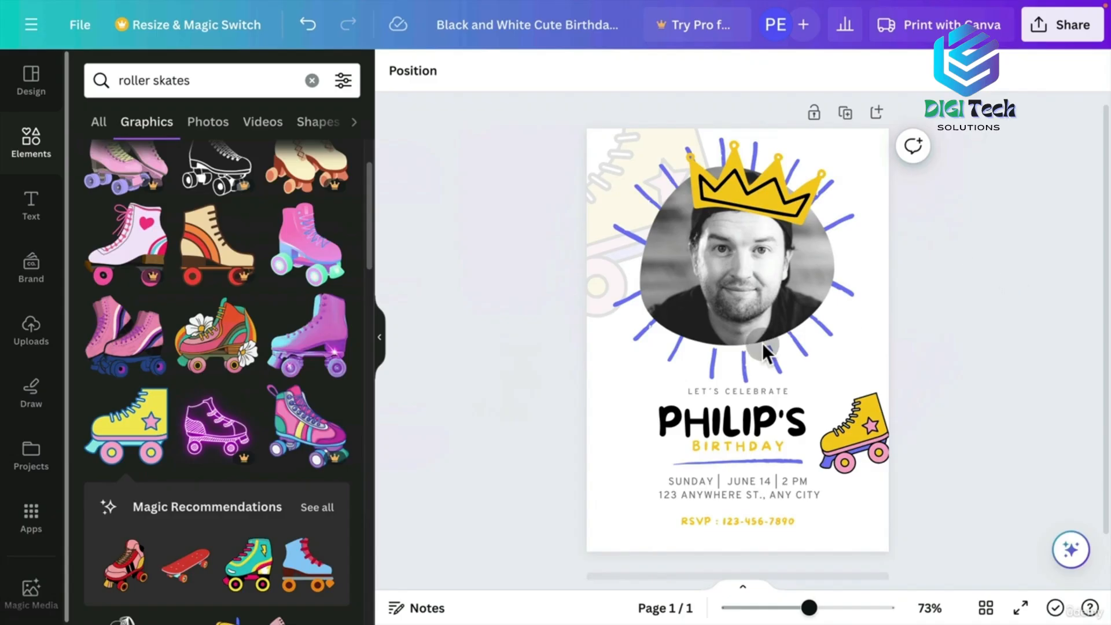
Preview the Fun, Sleek, Simple, Corporate and Chill page animations on the invitation and apply Party
click(605, 184)
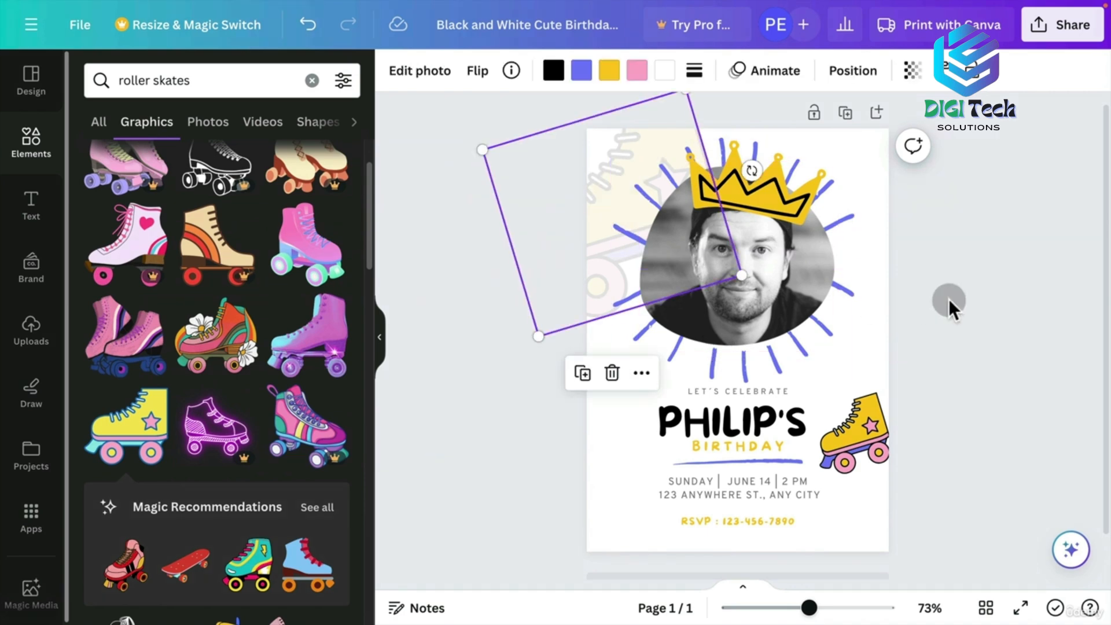
click(607, 477)
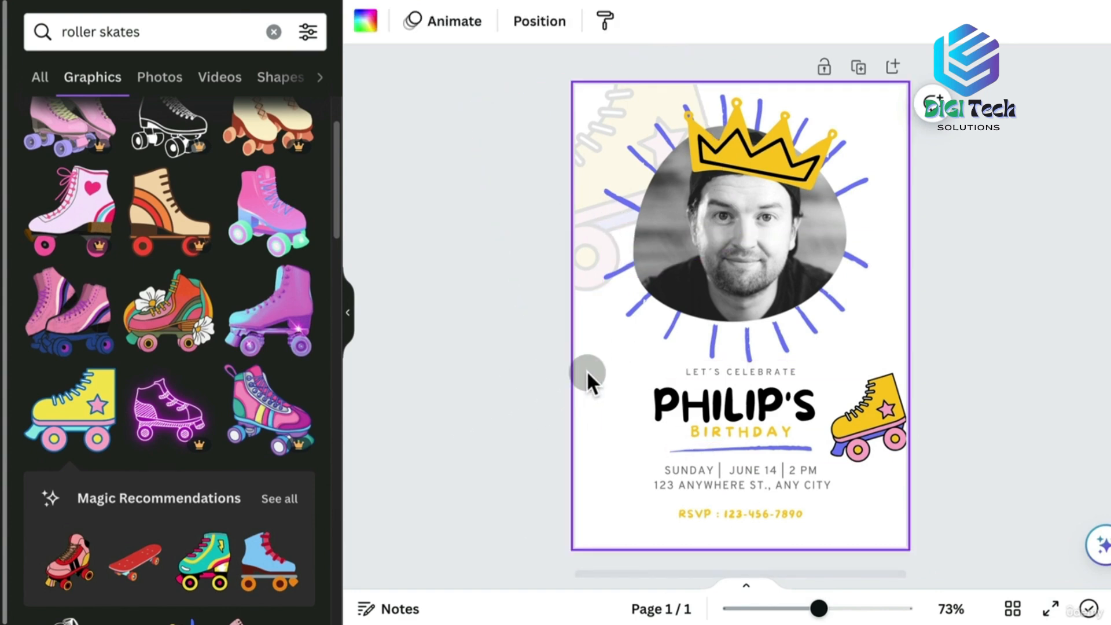
click(452, 26)
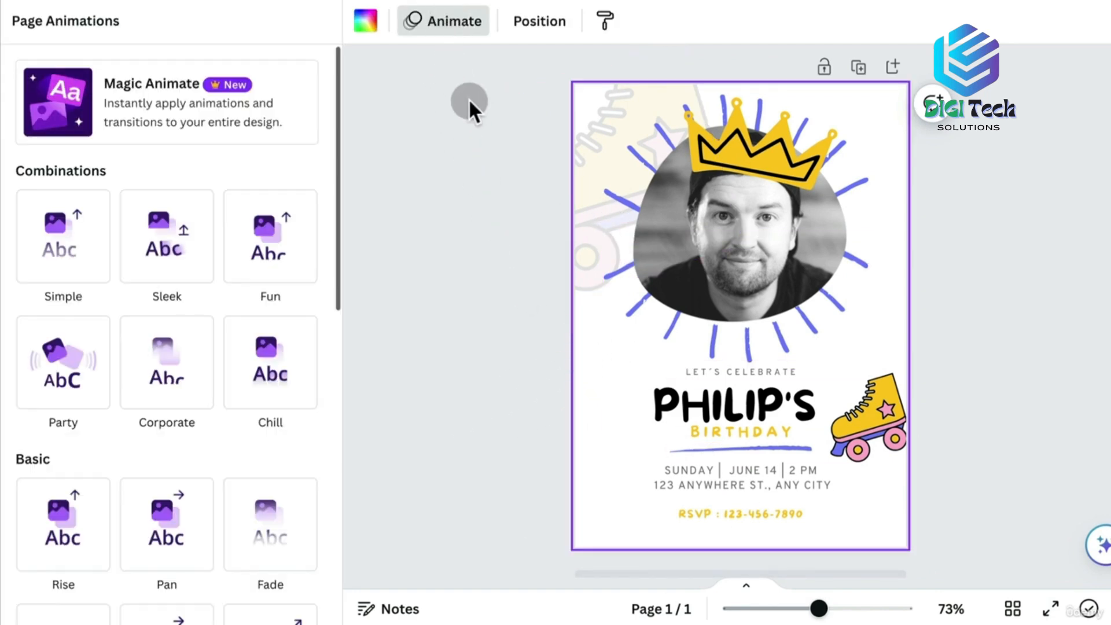
click(249, 234)
click(154, 248)
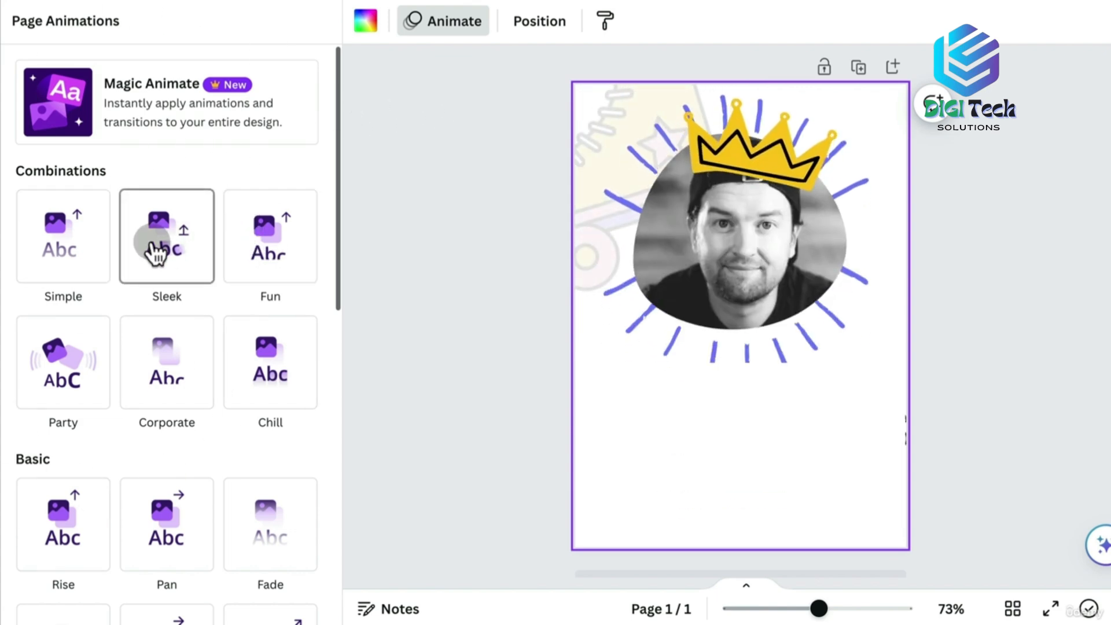
click(89, 258)
click(75, 368)
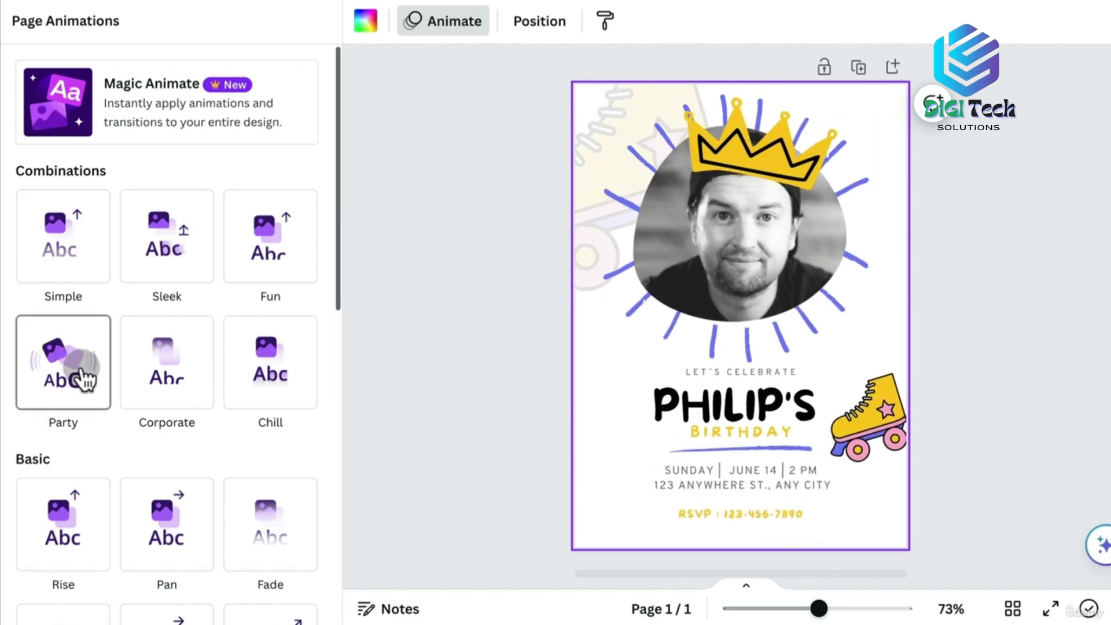
click(141, 367)
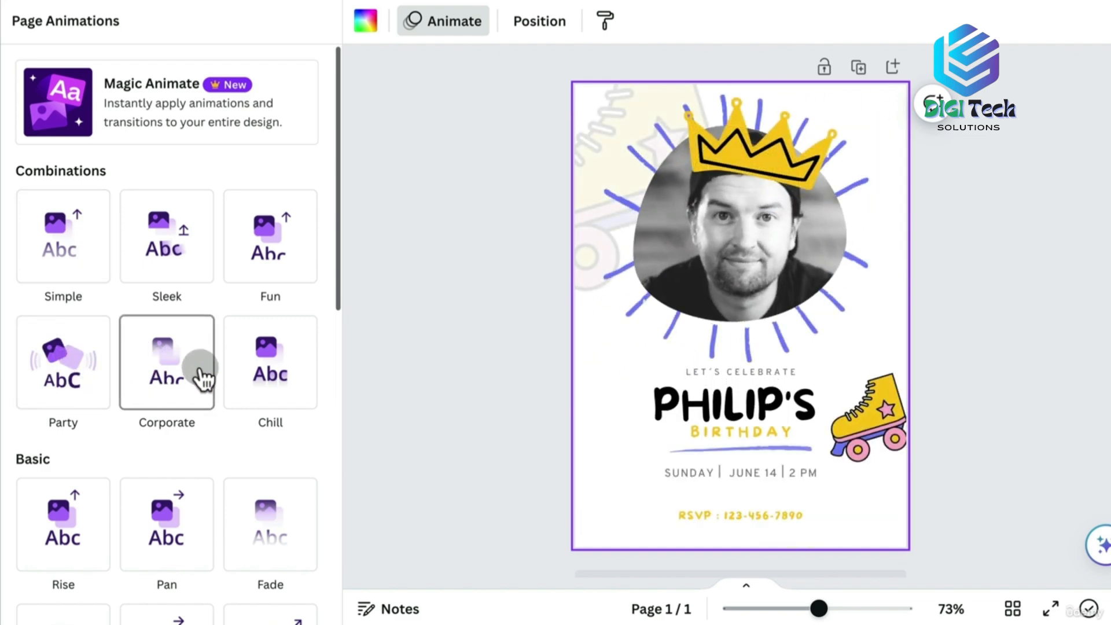
click(278, 376)
click(67, 387)
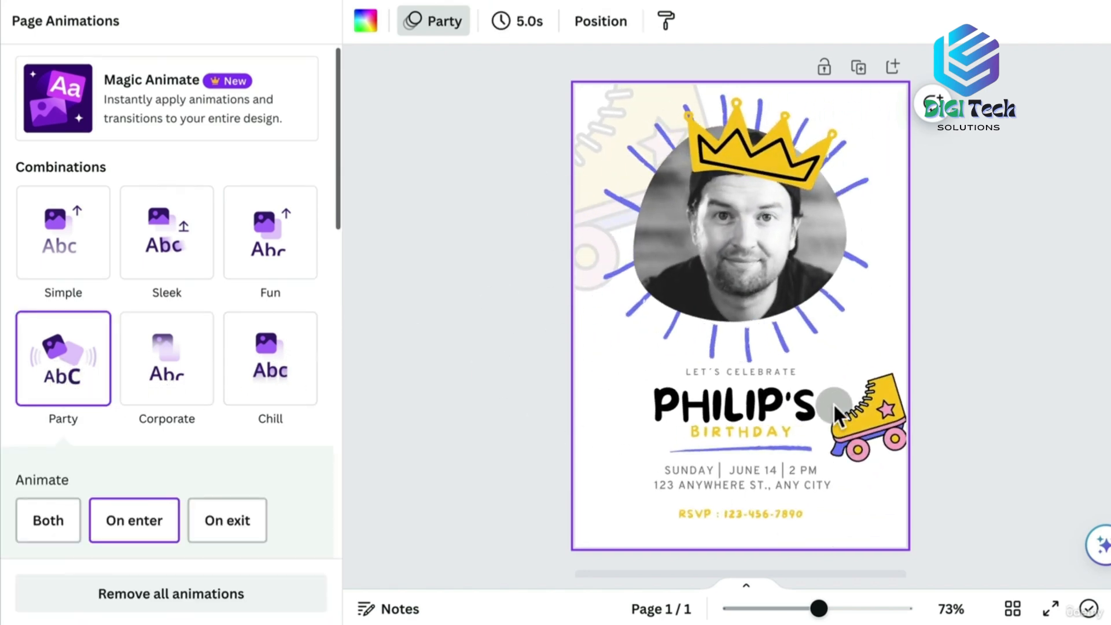
Compare the enter and exit options and set the Party page animation to Both
click(69, 539)
click(127, 526)
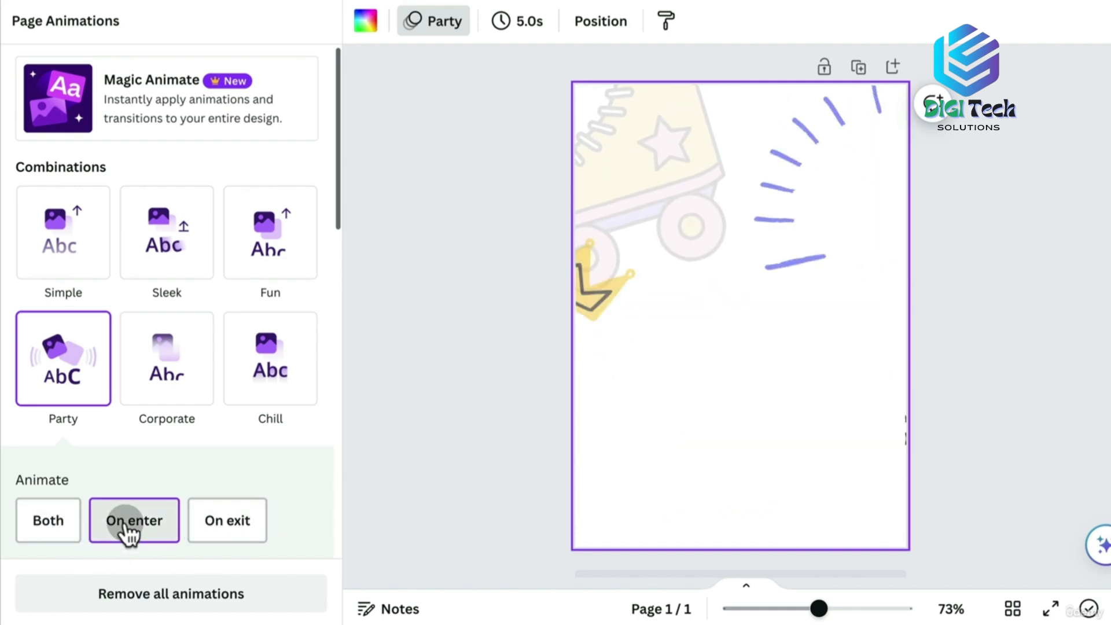
click(211, 524)
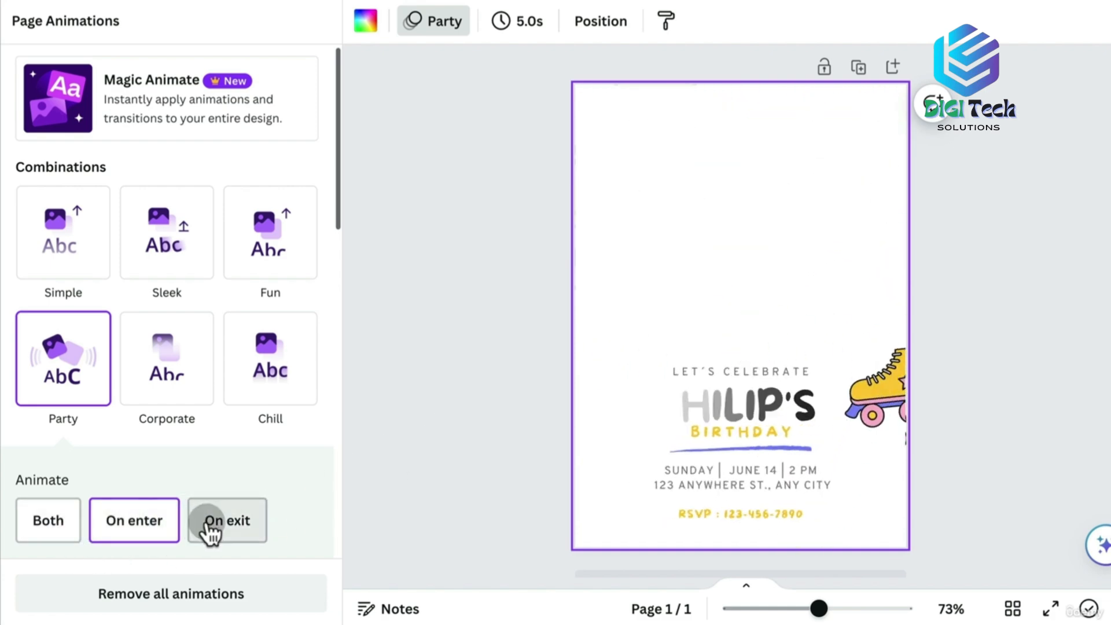
click(63, 524)
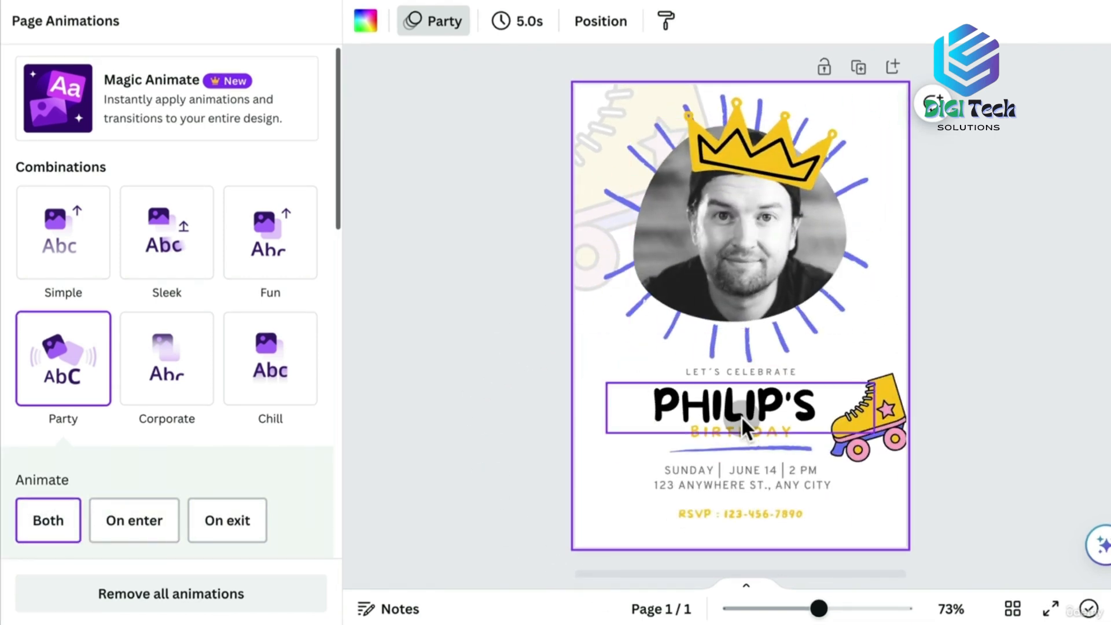
Preview the Pan, Rise and Pop element animations on the crown
click(800, 138)
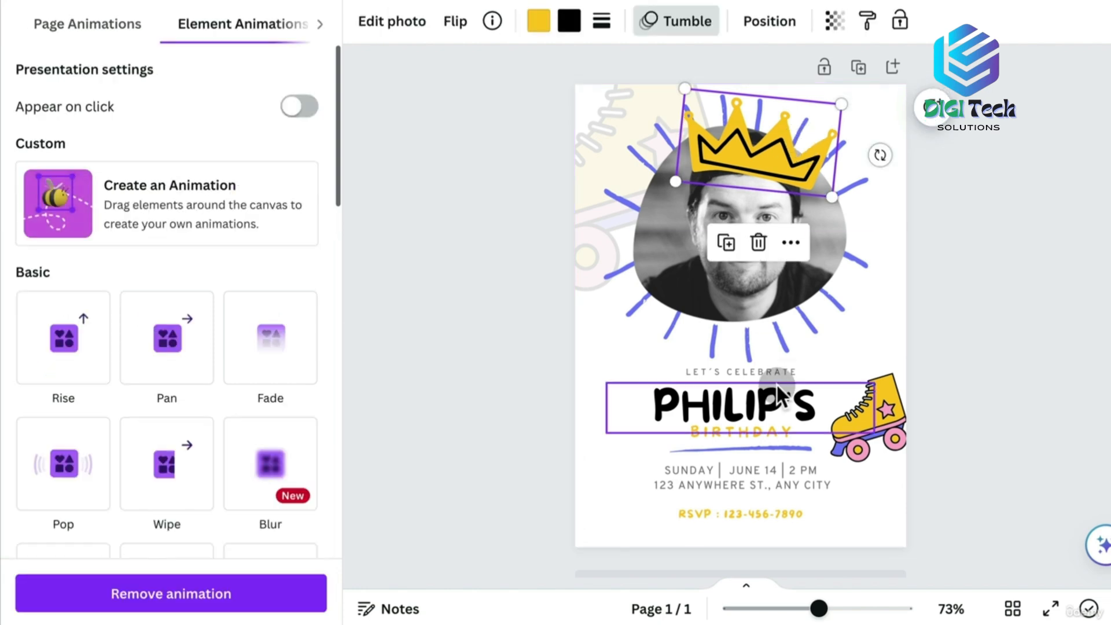
click(202, 328)
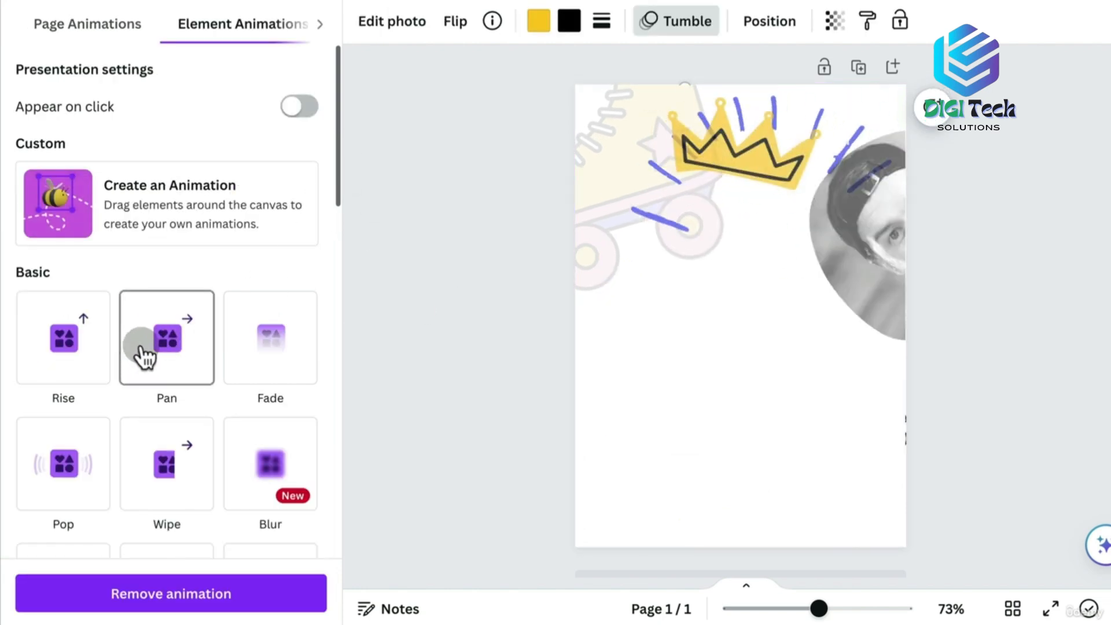
click(90, 354)
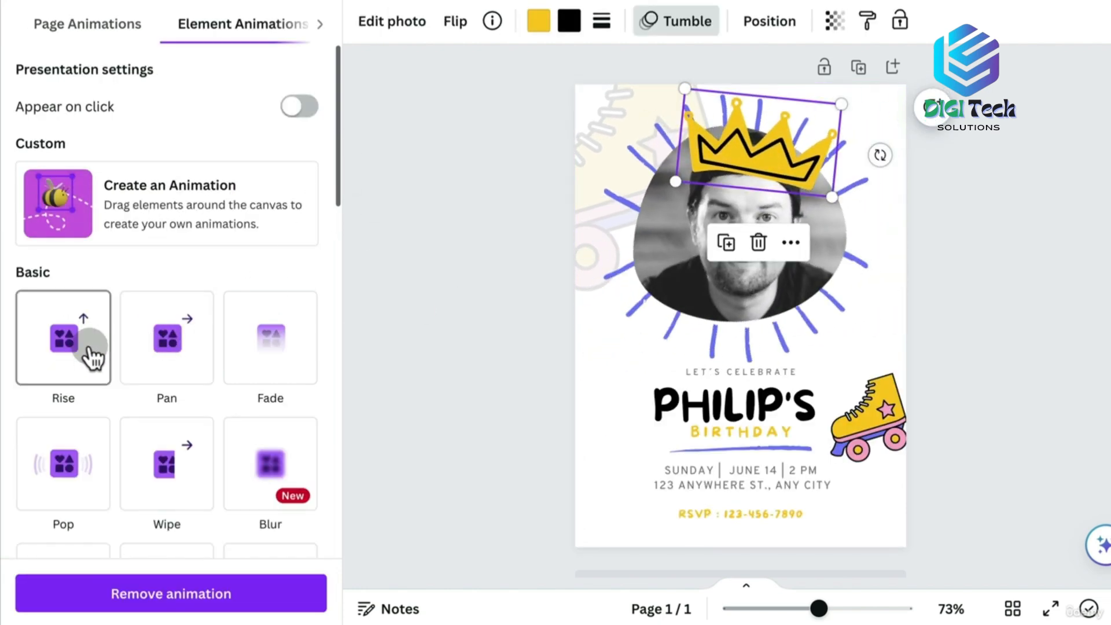
click(78, 465)
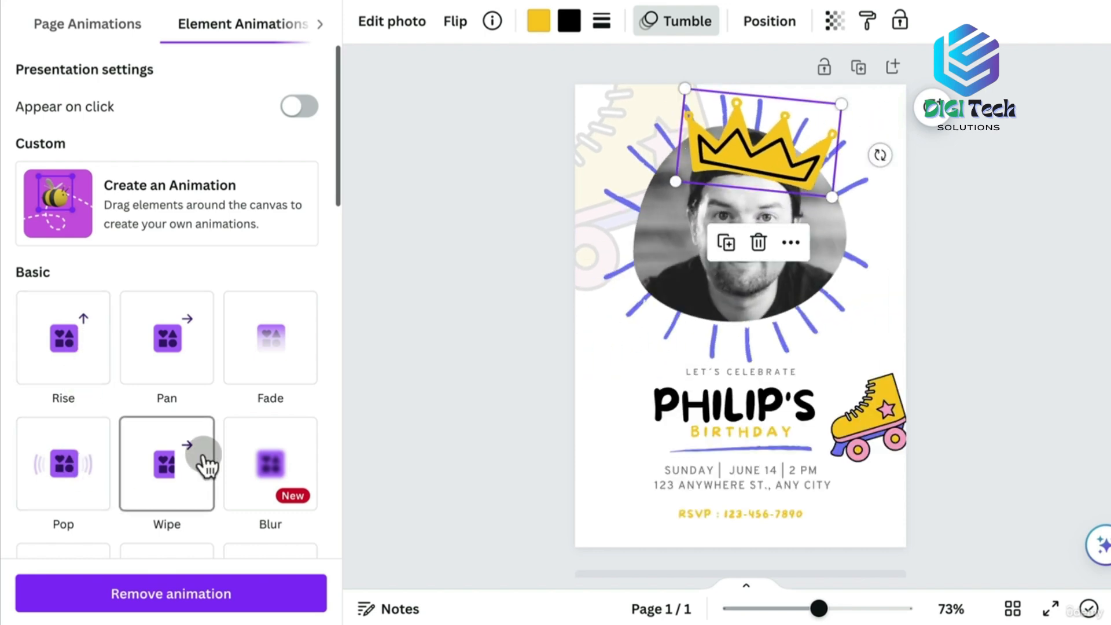
Preview the Wiggle, Flicker and Rotate motion effects on the crown and apply Pulse
drag(339, 166, 324, 294)
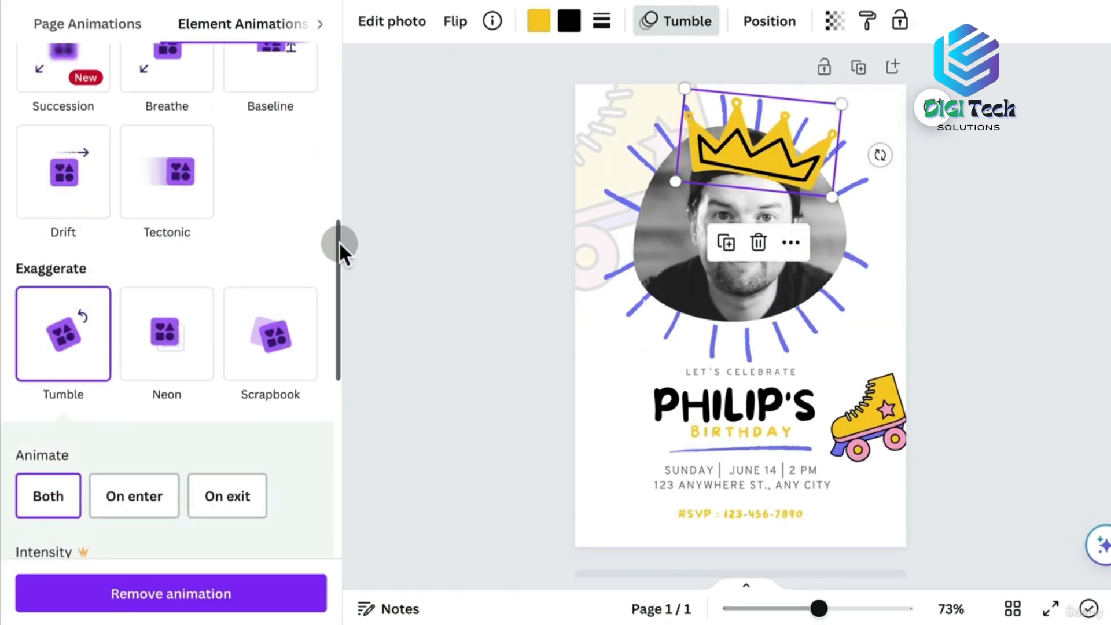
drag(339, 242, 306, 429)
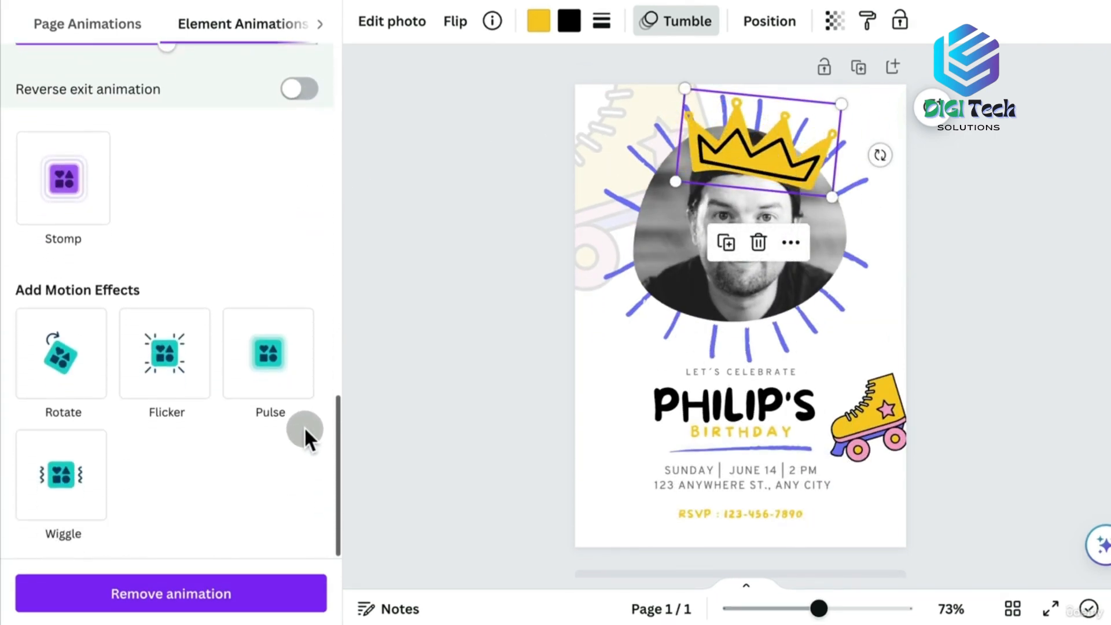
click(62, 472)
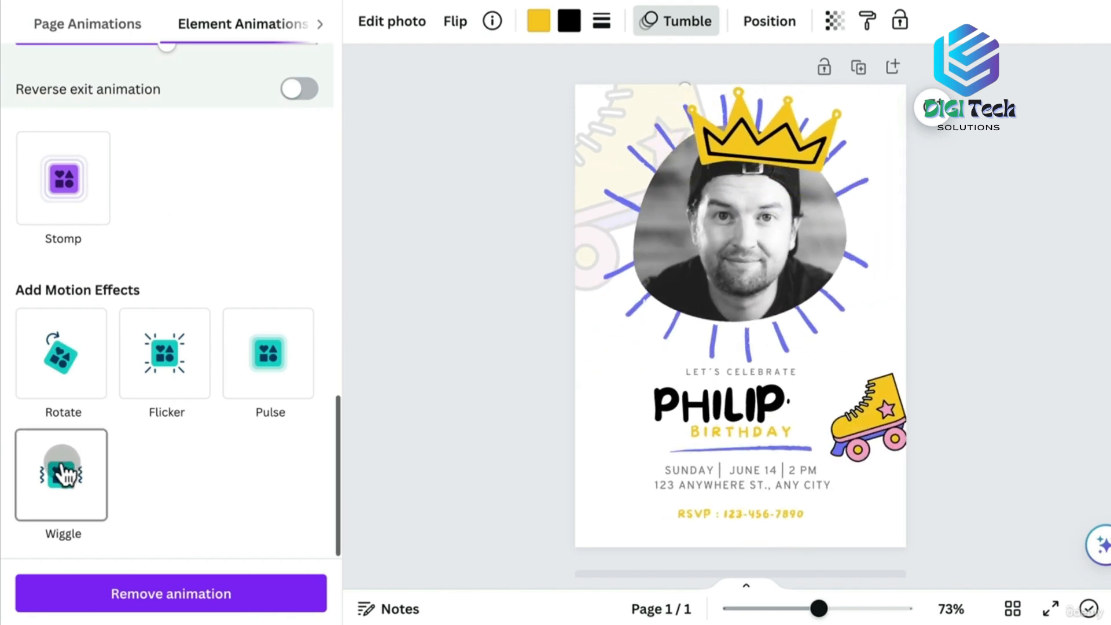
click(186, 383)
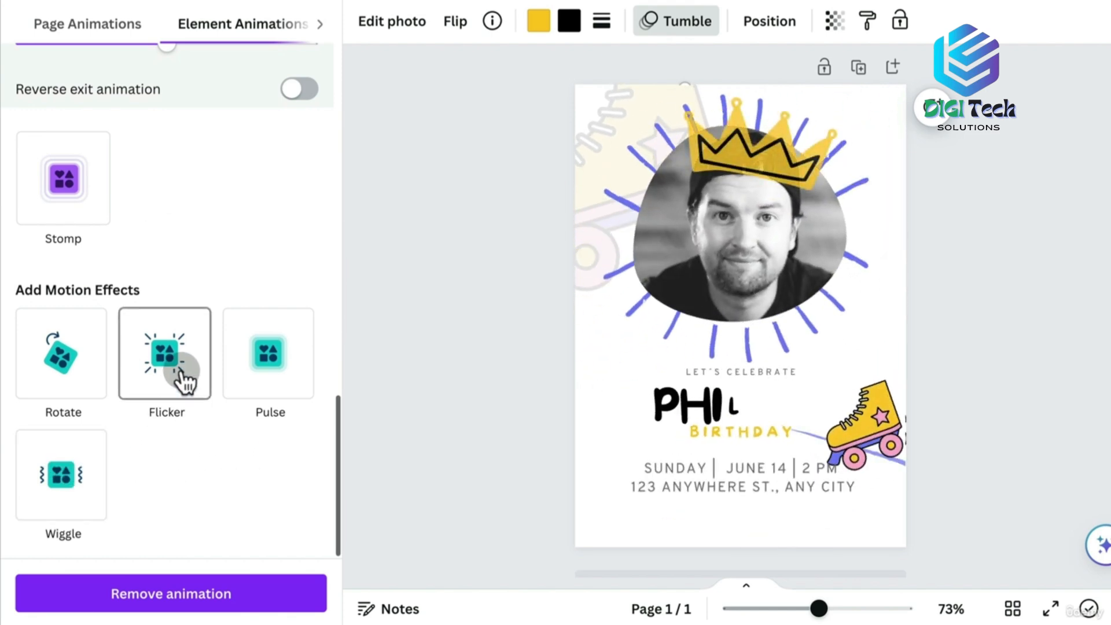
click(56, 375)
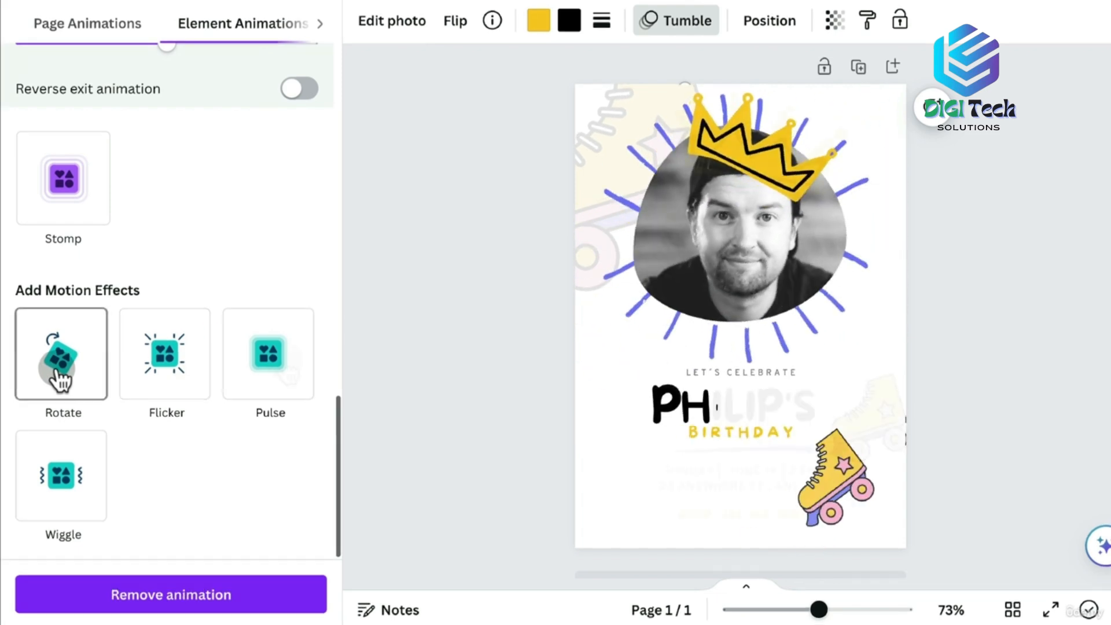
click(288, 373)
click(287, 372)
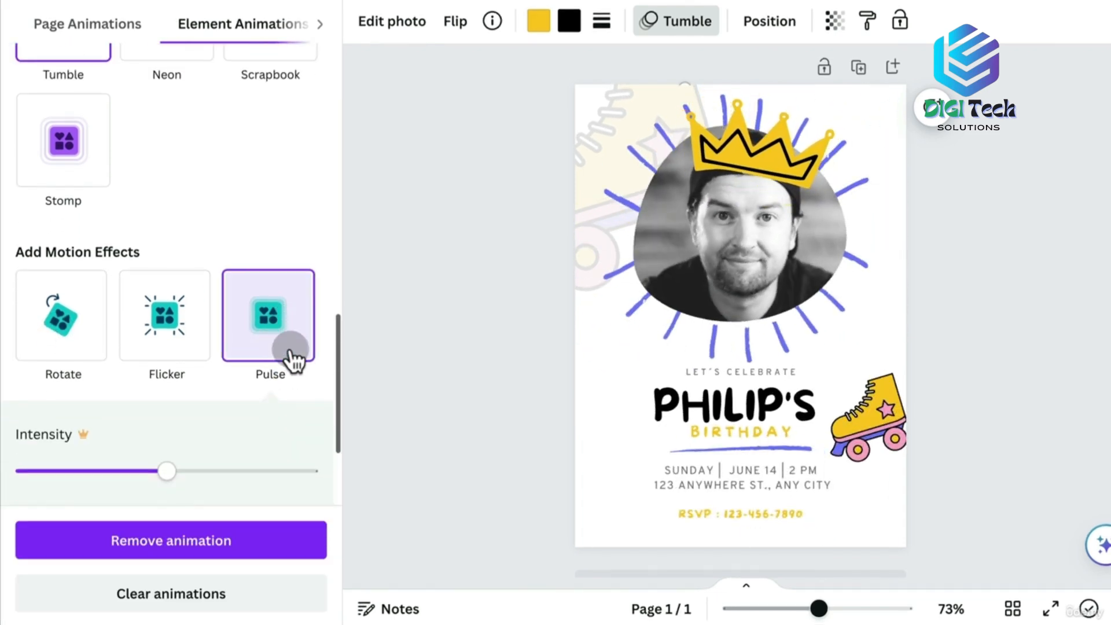
Add the Pulse motion effect to the small roller skate beside the name
click(869, 424)
click(888, 430)
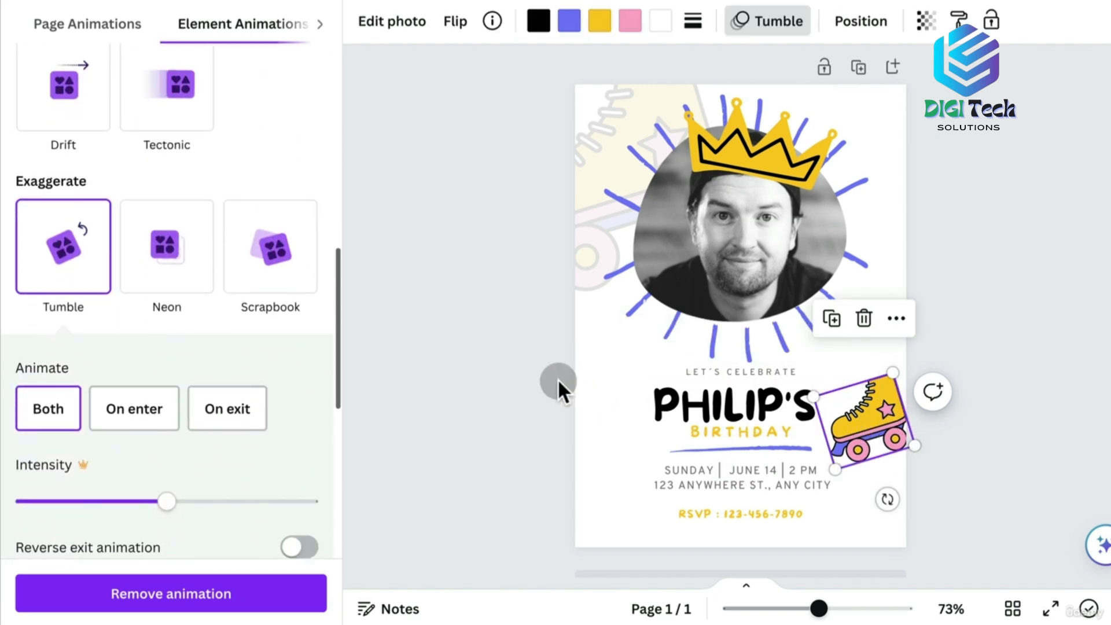
drag(335, 303, 304, 521)
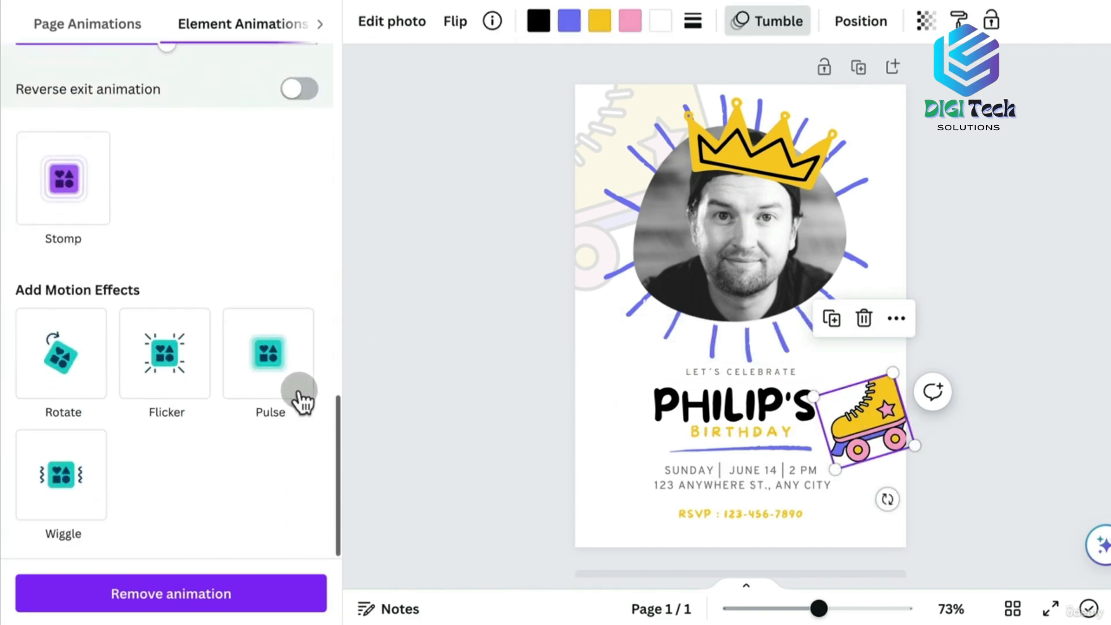
click(295, 373)
click(298, 375)
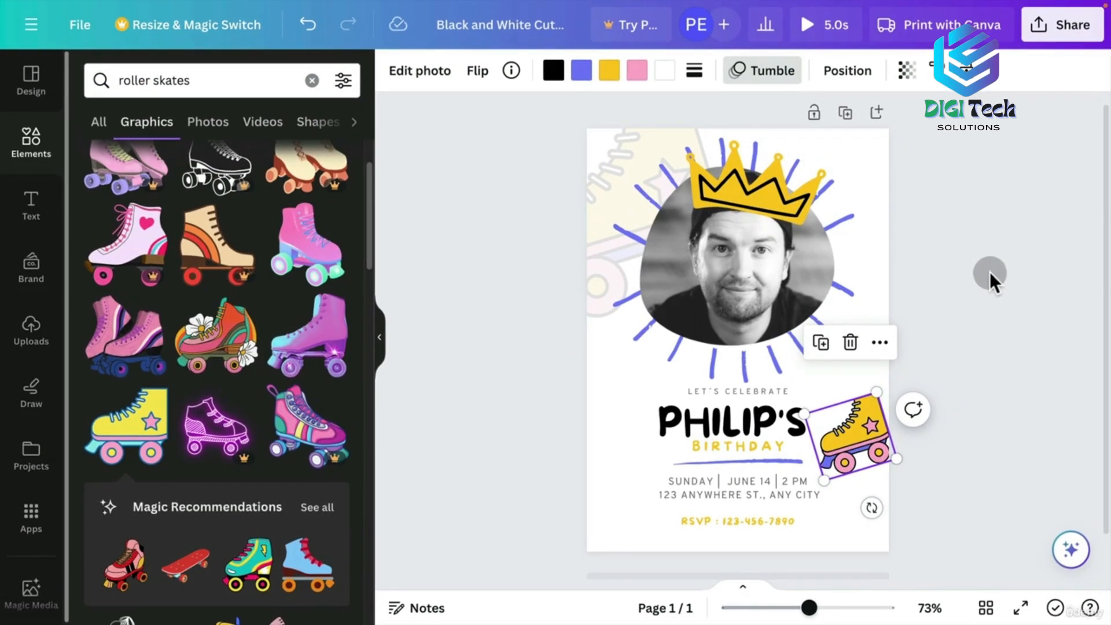
Play the full preview of the animated invitation and close it
click(809, 23)
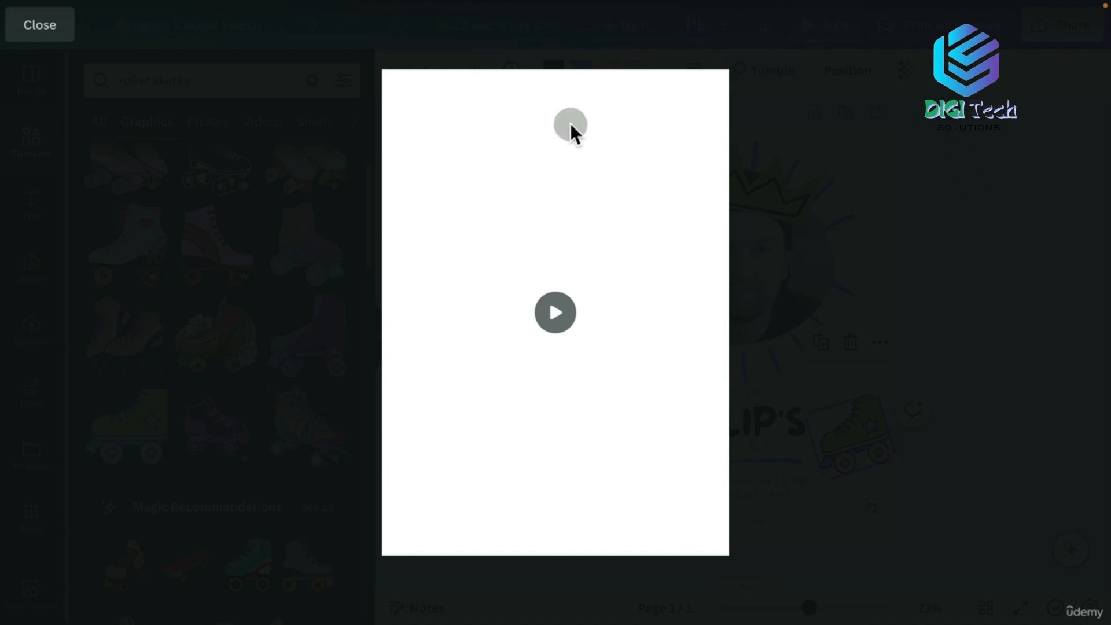
click(32, 40)
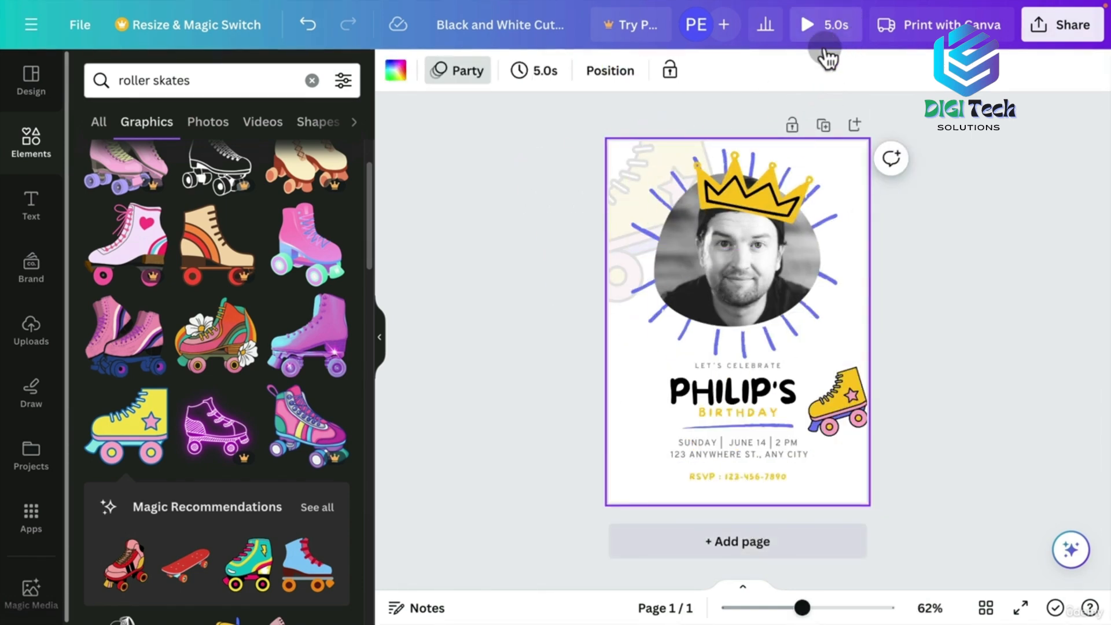
Set the page timing to 3.0 seconds and play the animated invitation again
click(531, 81)
click(677, 149)
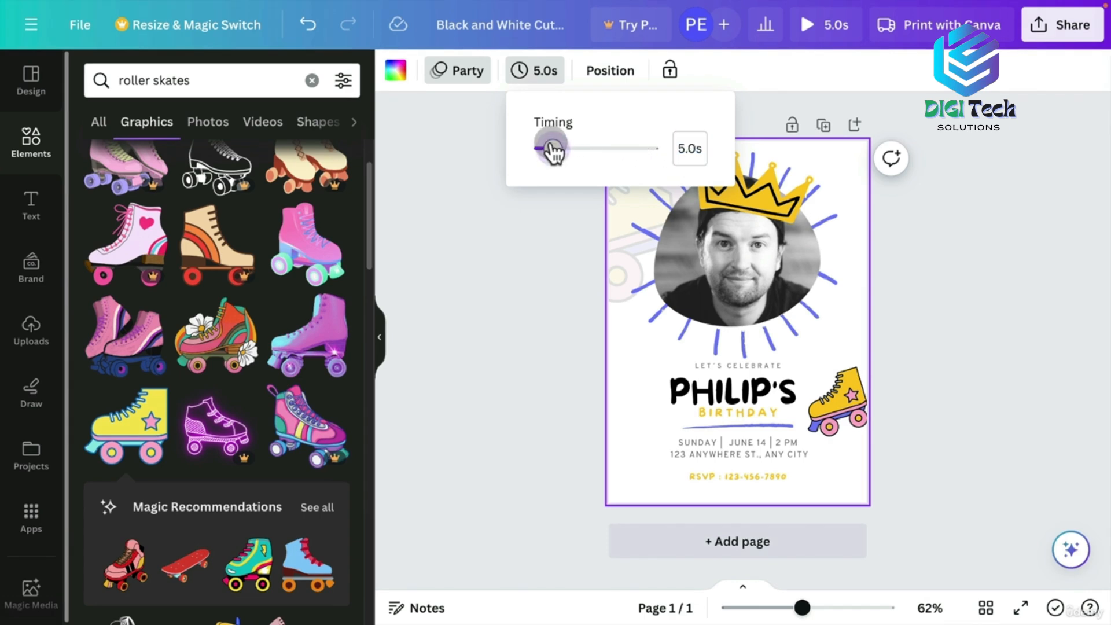
click(440, 141)
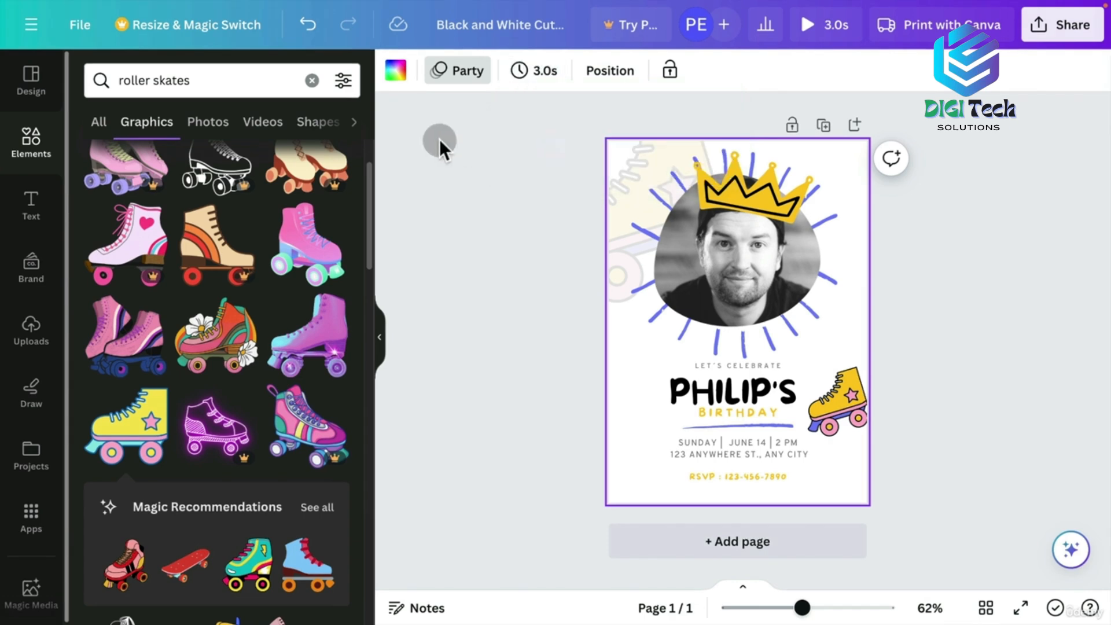
click(824, 36)
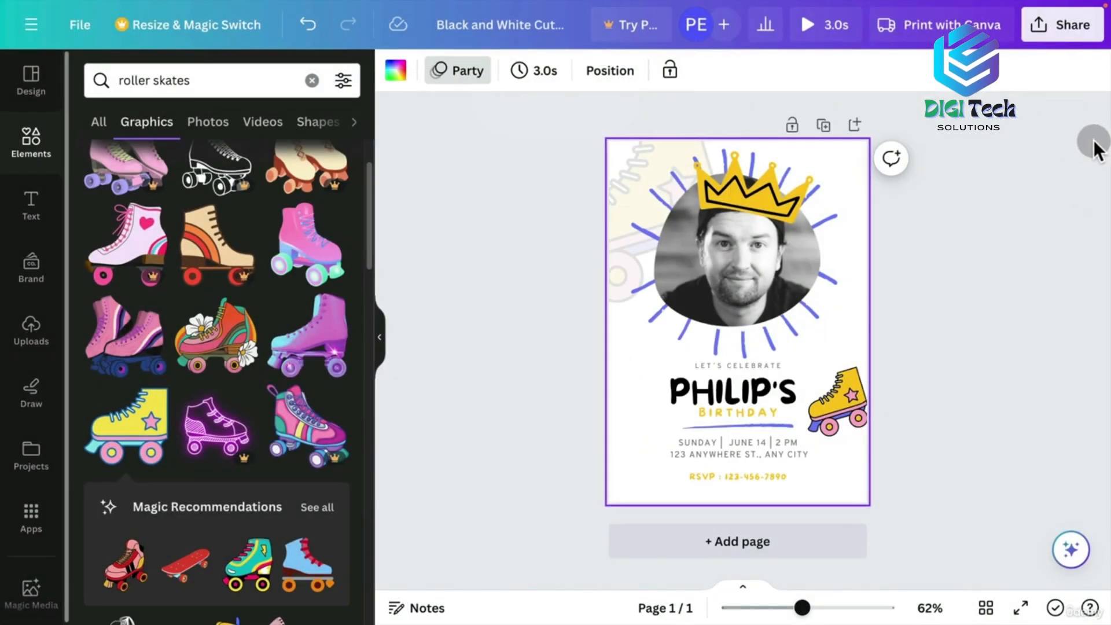
Download the animated invitation as a GIF and save it on the Desktop under the skating party file name
click(1077, 27)
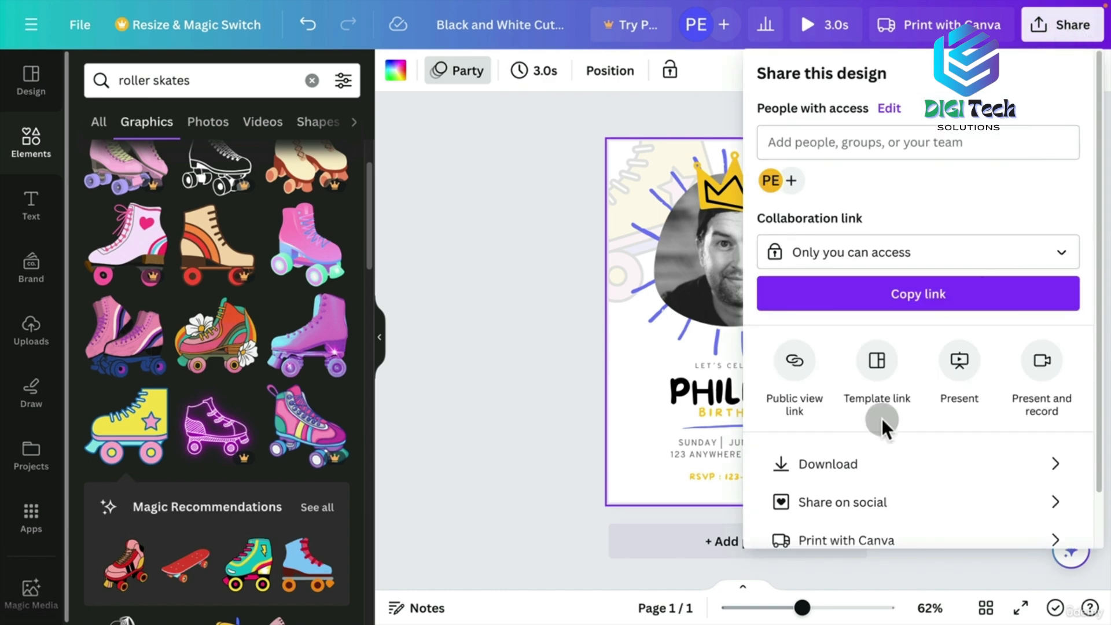
click(845, 466)
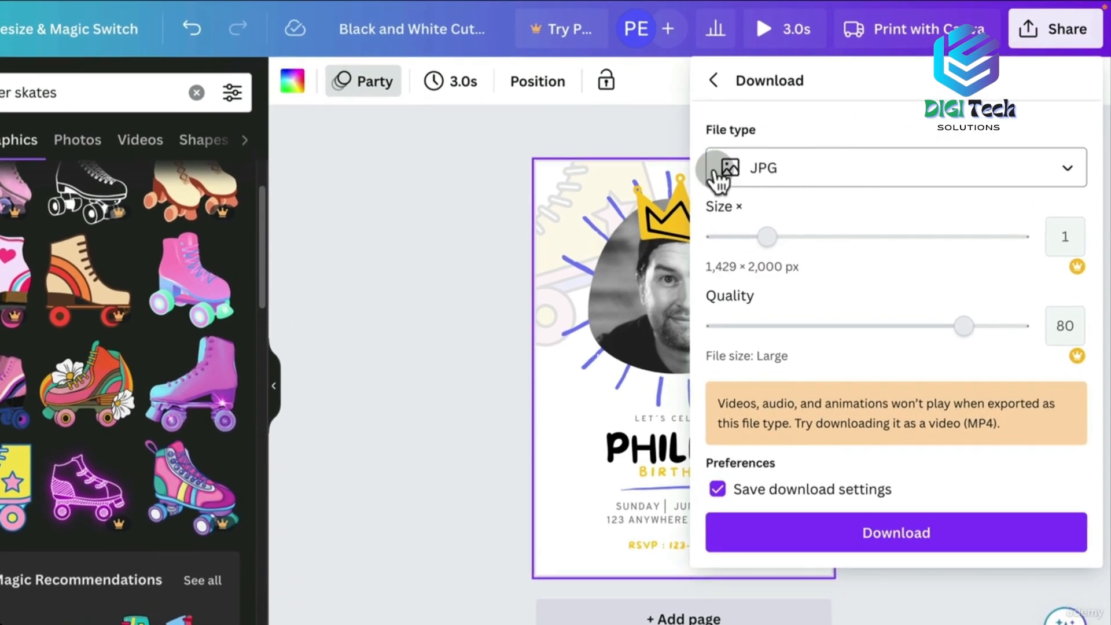
click(817, 176)
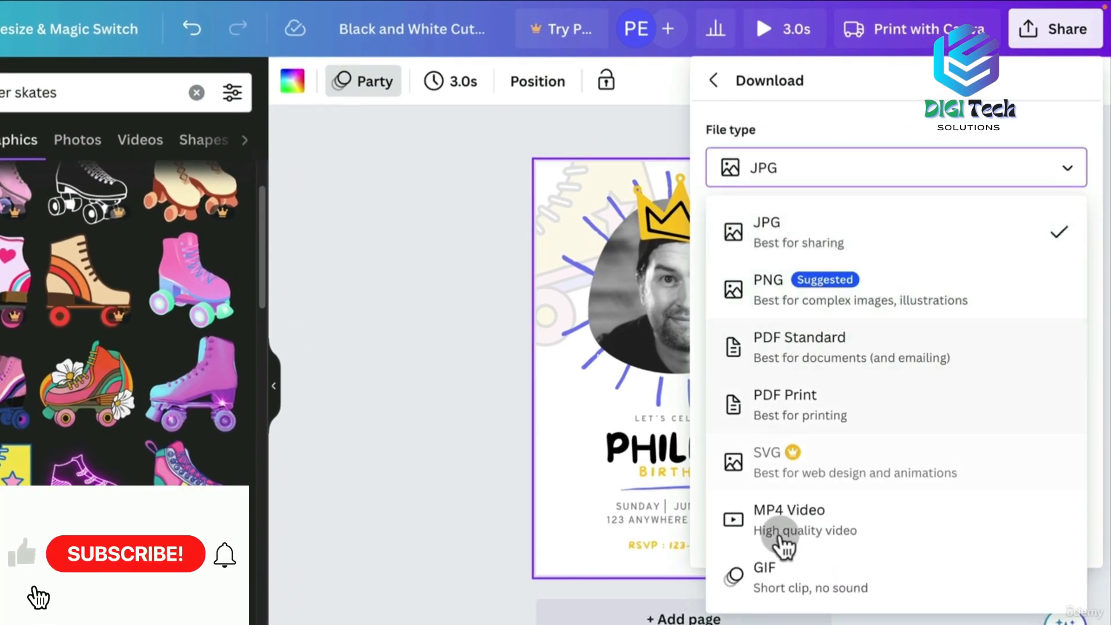
click(785, 590)
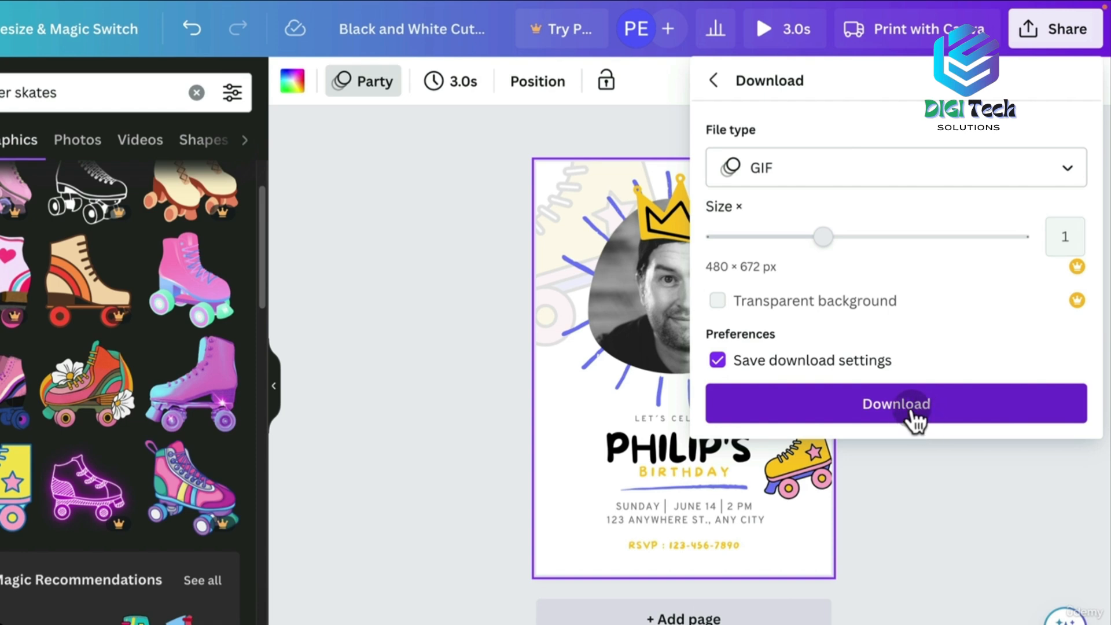
click(911, 406)
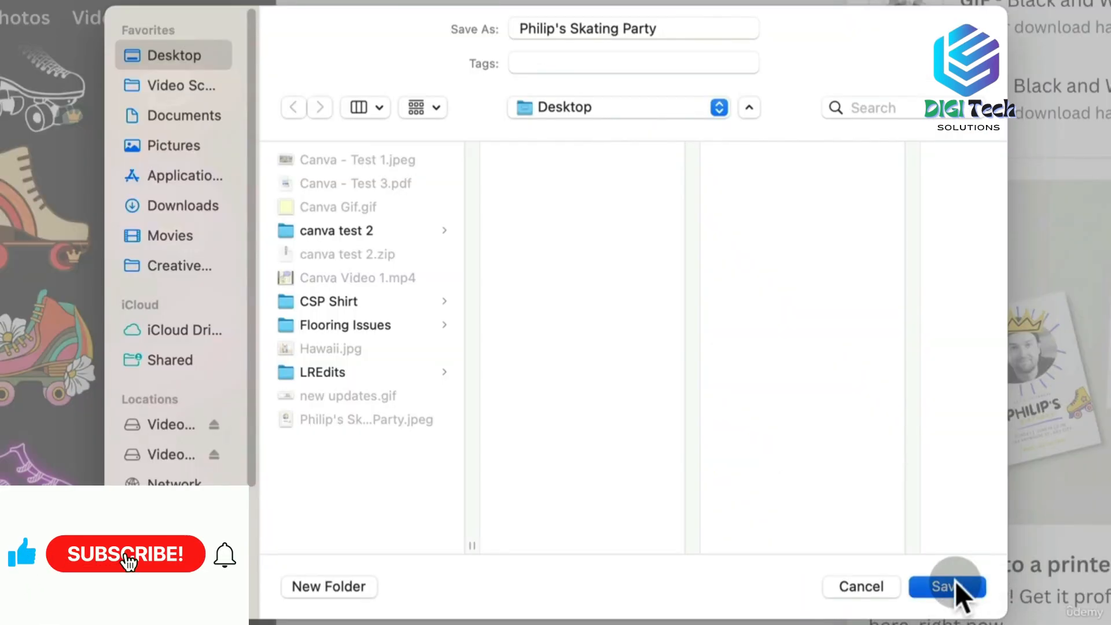
click(955, 585)
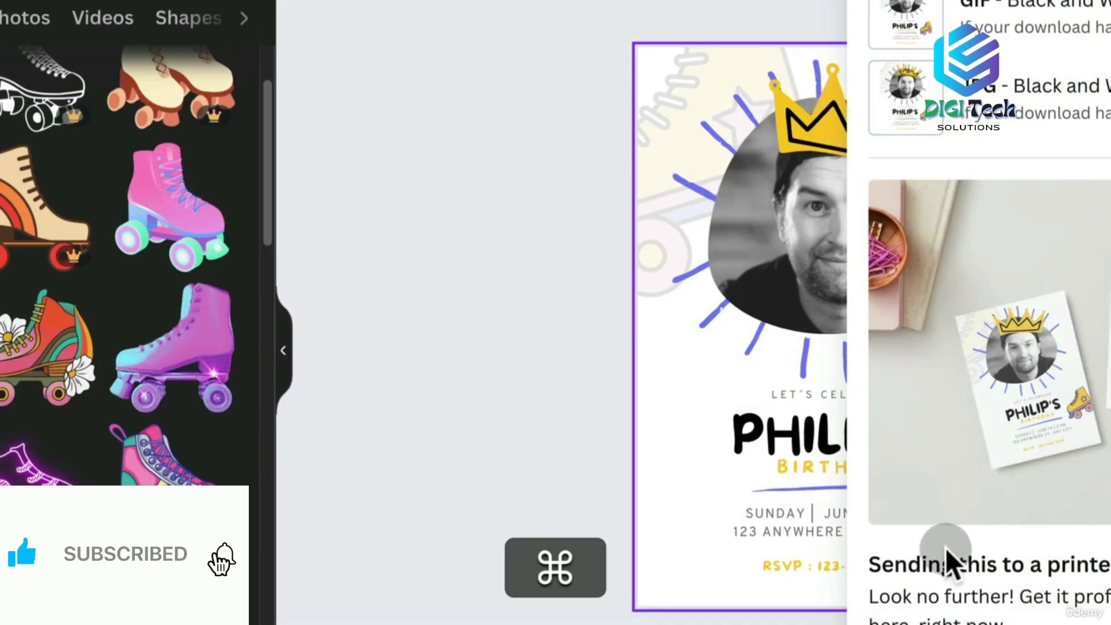
key(super+Tab)
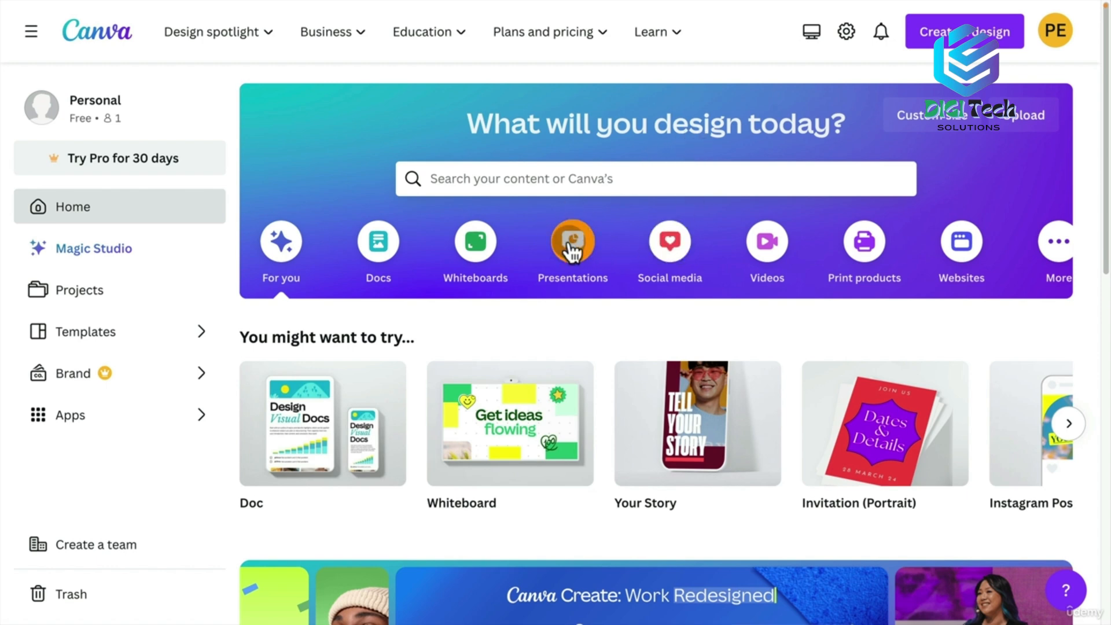
Create a blank Presentation (16:9) design from the Canva home page
click(591, 255)
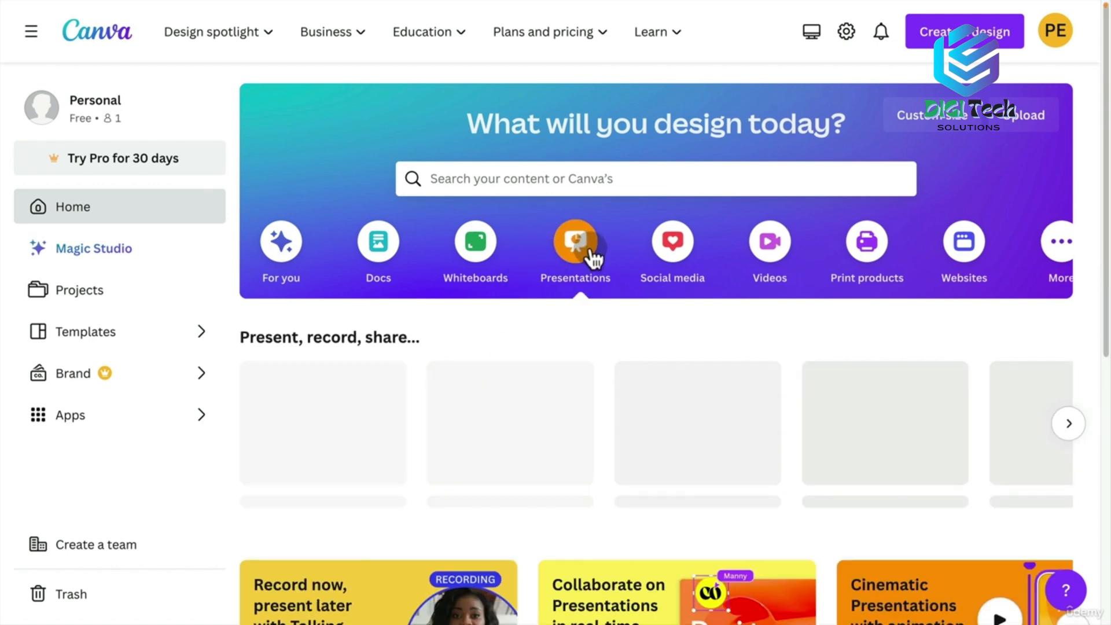
mouse_move(303, 445)
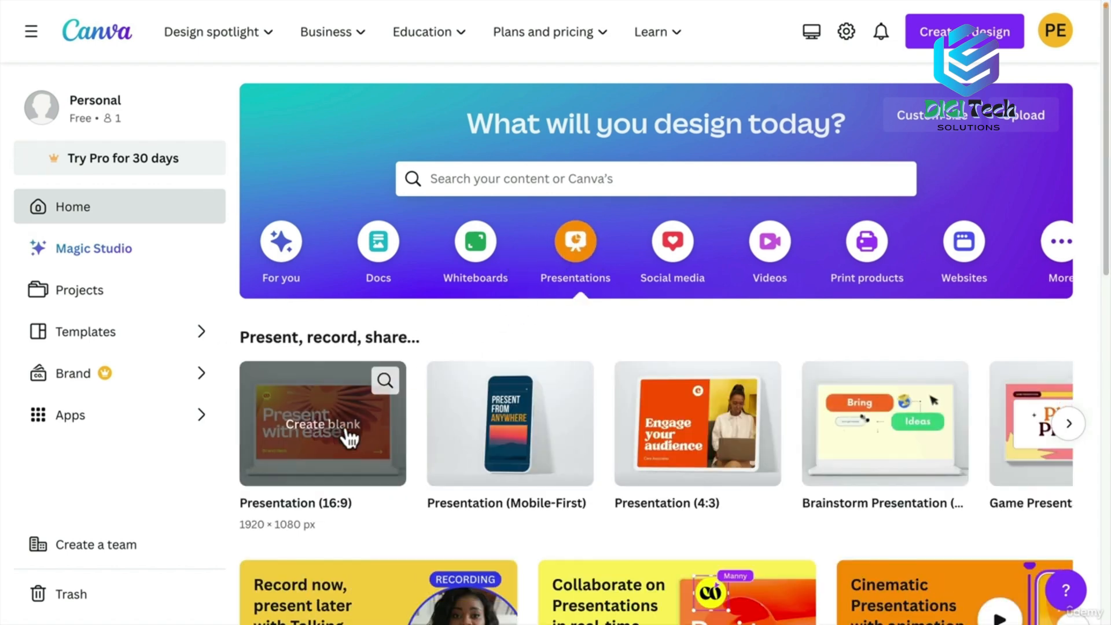
click(307, 428)
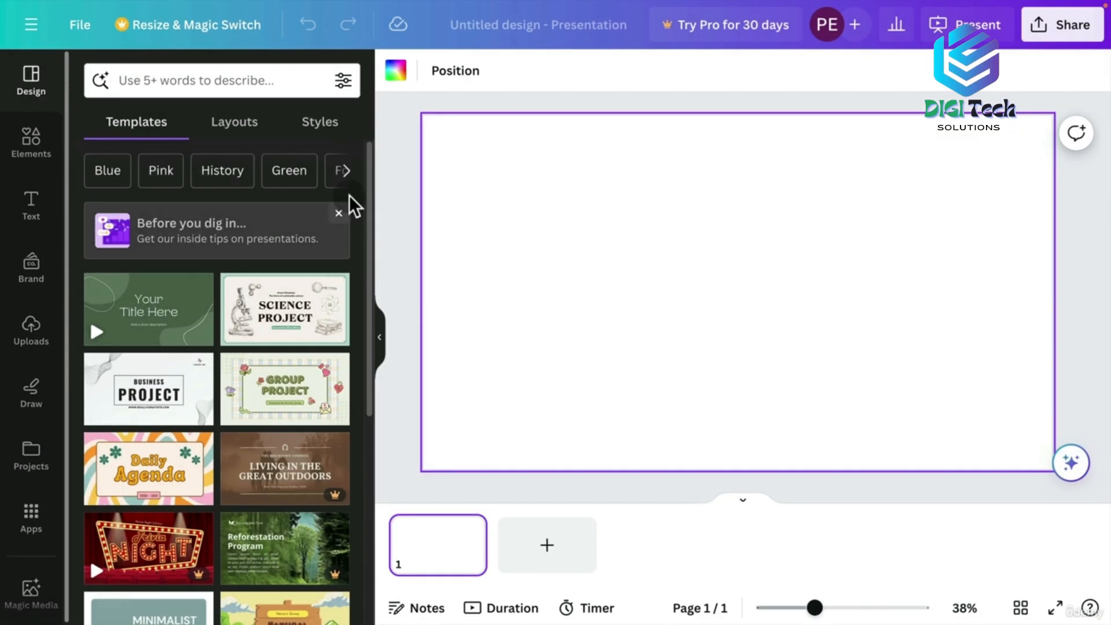
Search the templates for "clean modern slideshow" and open the Purple Minimalist Basic Simple Presentation template
click(230, 73)
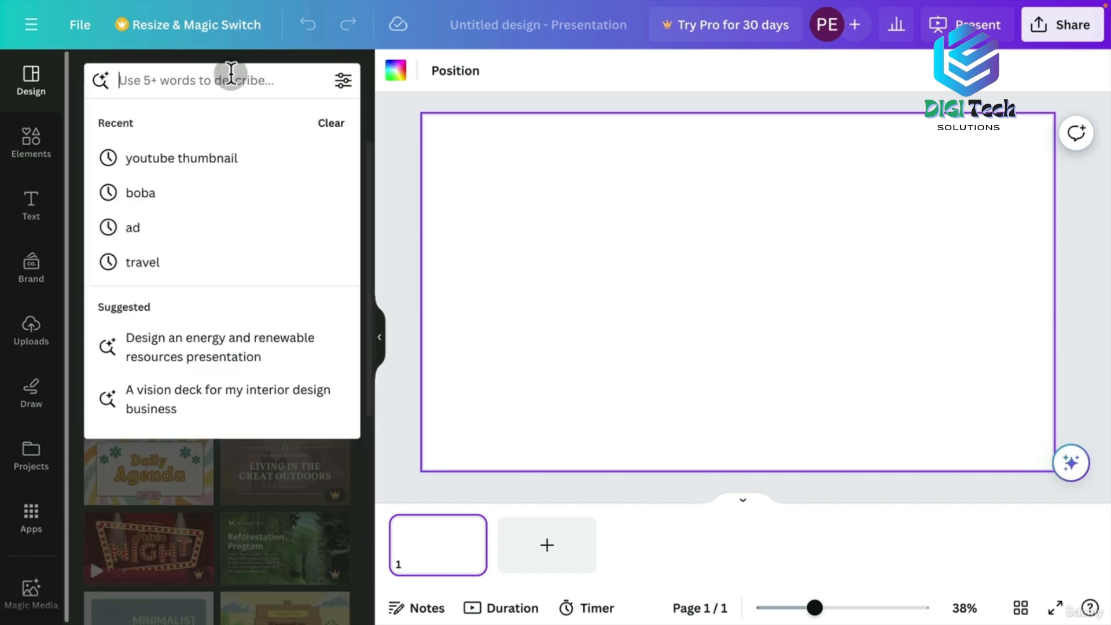
text(clean )
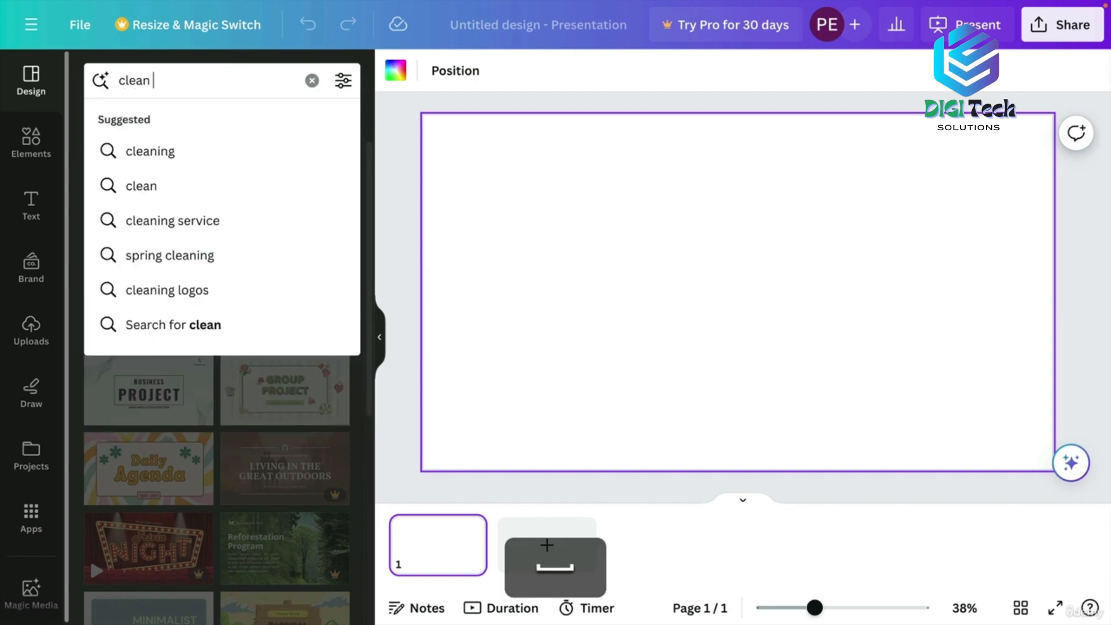
text(modern slideshow)
key(Return)
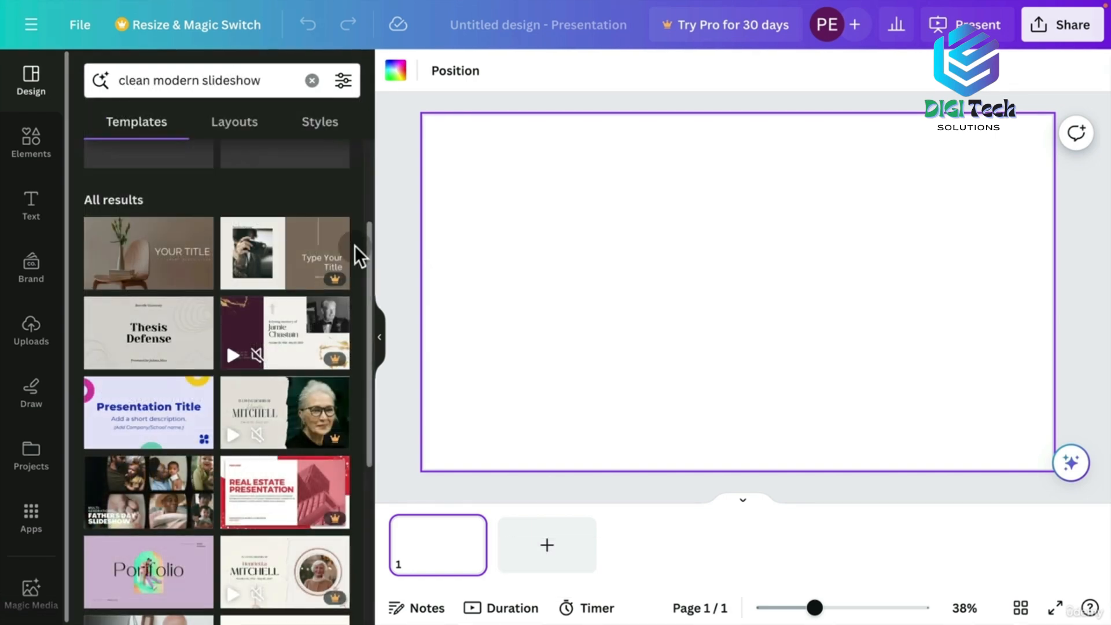
drag(366, 229, 367, 258)
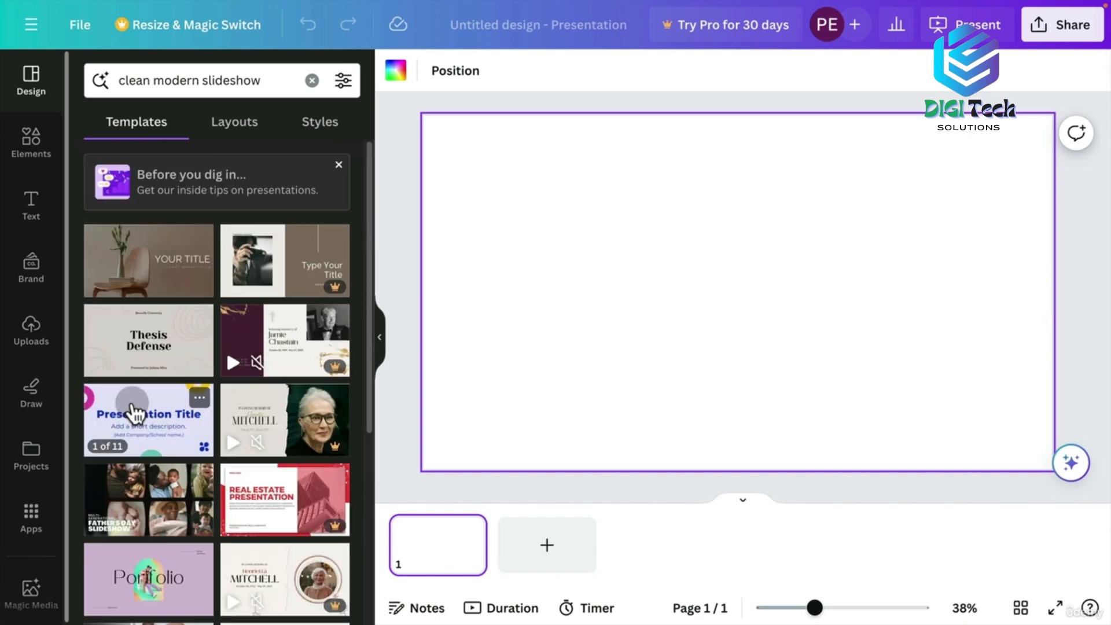
click(133, 405)
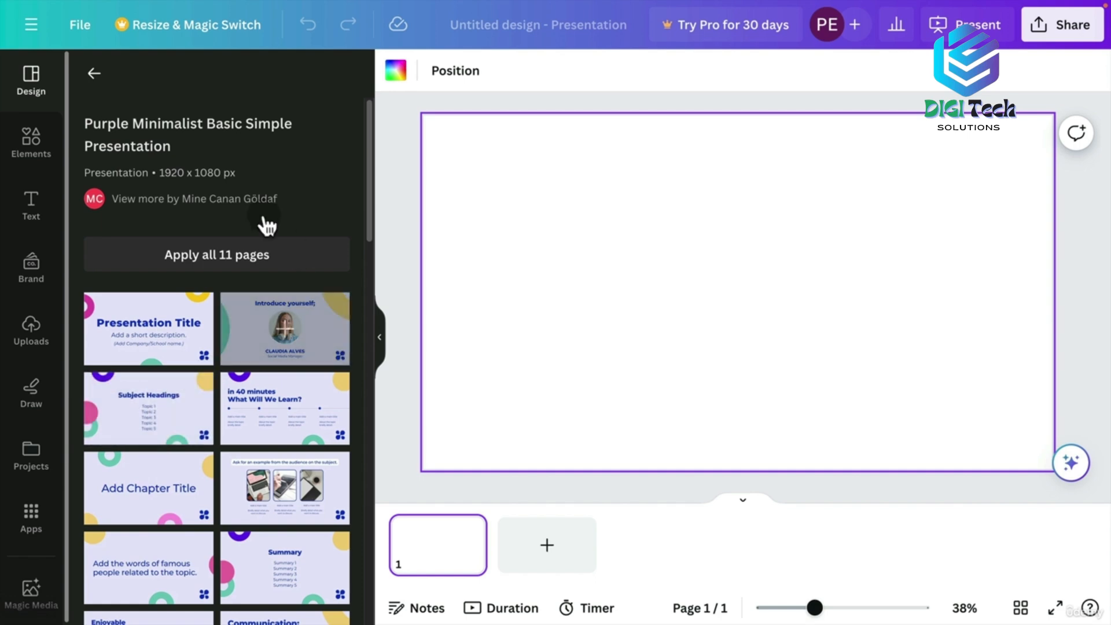
Try applying all 11 template pages to the presentation, look through the first four, and undo it
click(213, 265)
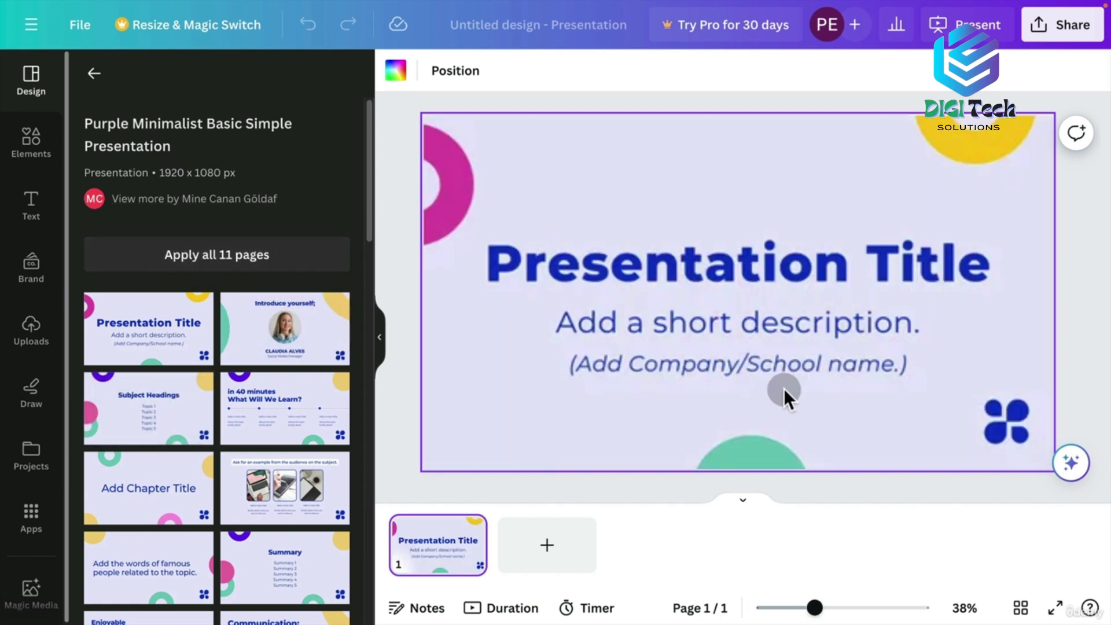
click(446, 533)
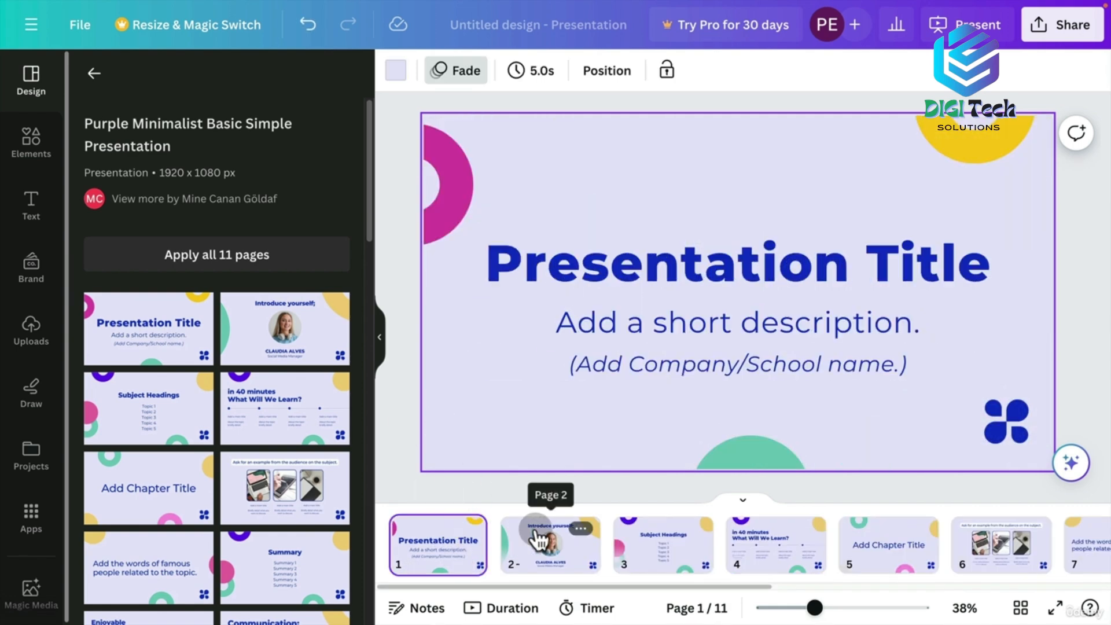
click(538, 540)
click(664, 544)
click(771, 541)
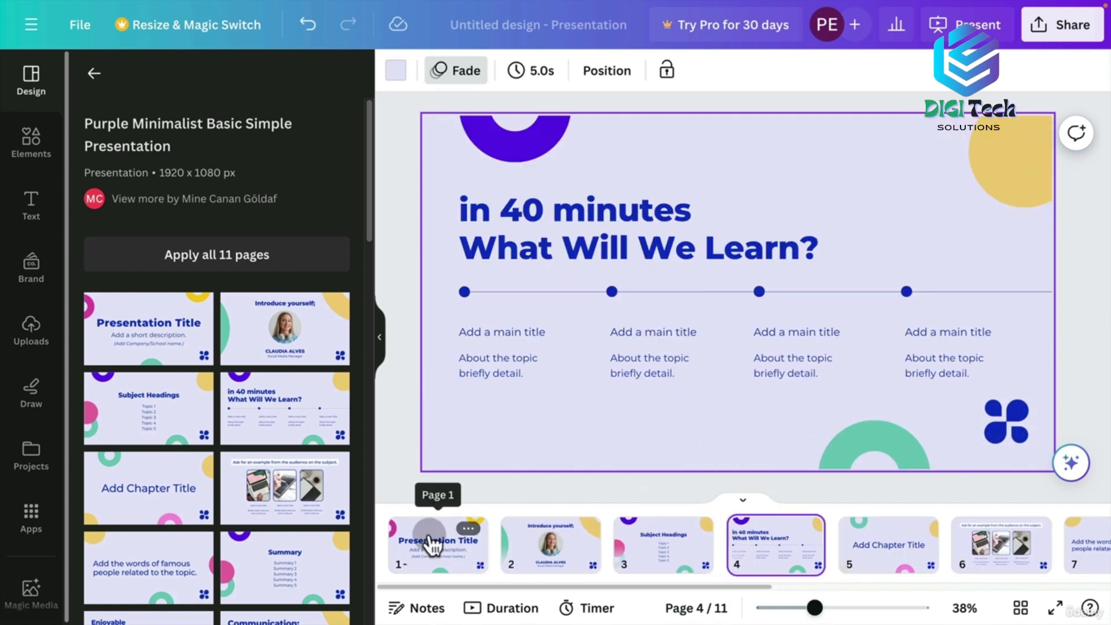
click(298, 23)
click(522, 279)
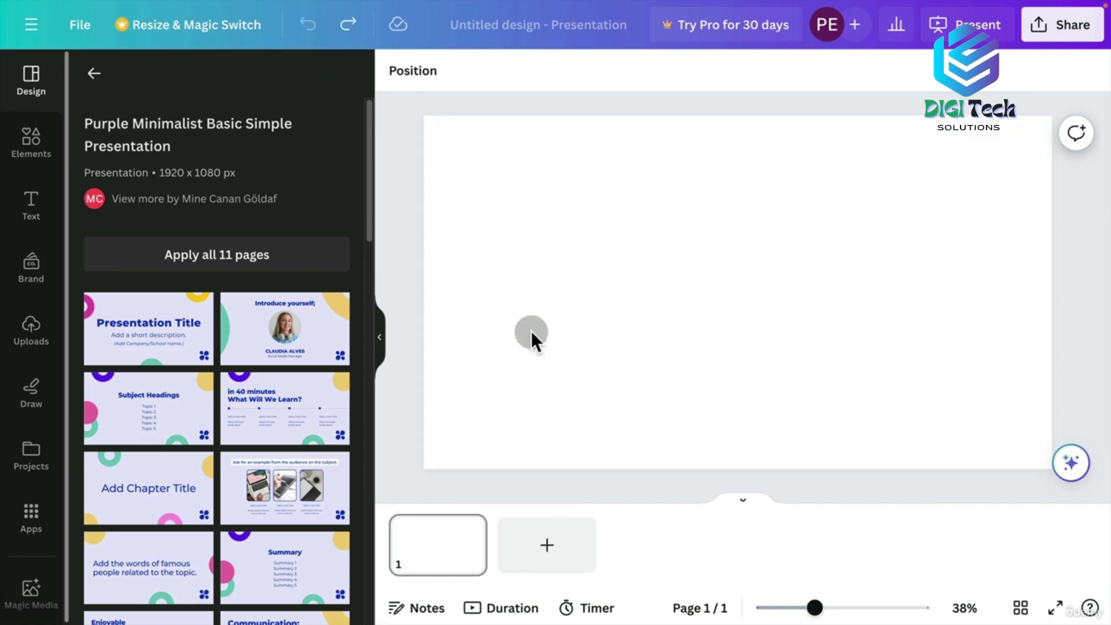
Apply the Presentation Title layout to page 1, and add a second page with the Subject Headings layout
drag(368, 211, 365, 249)
click(179, 218)
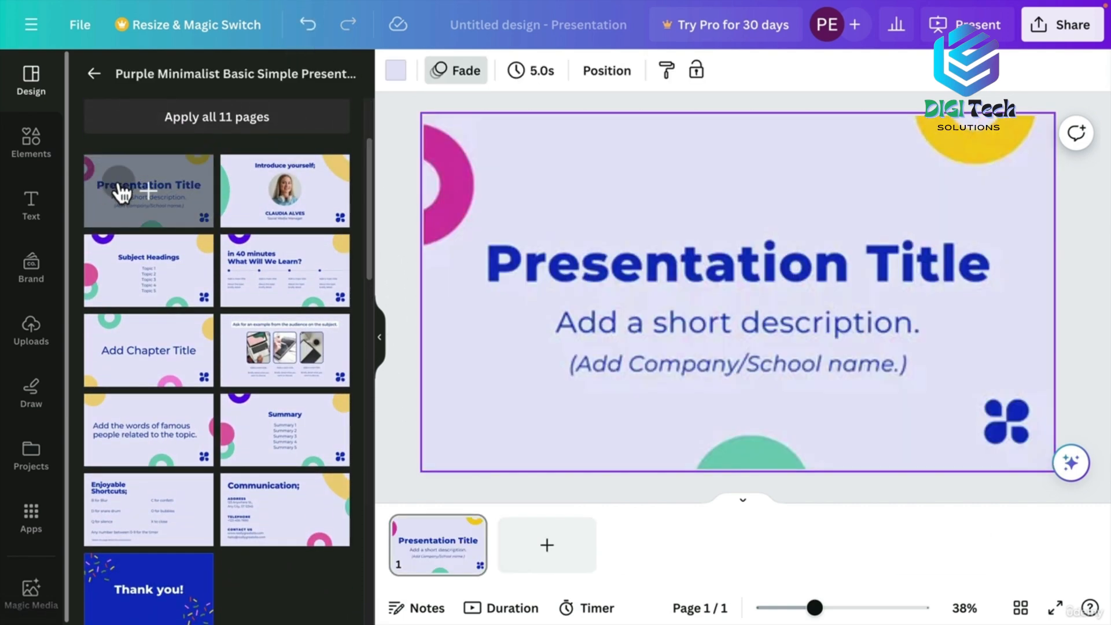
click(545, 546)
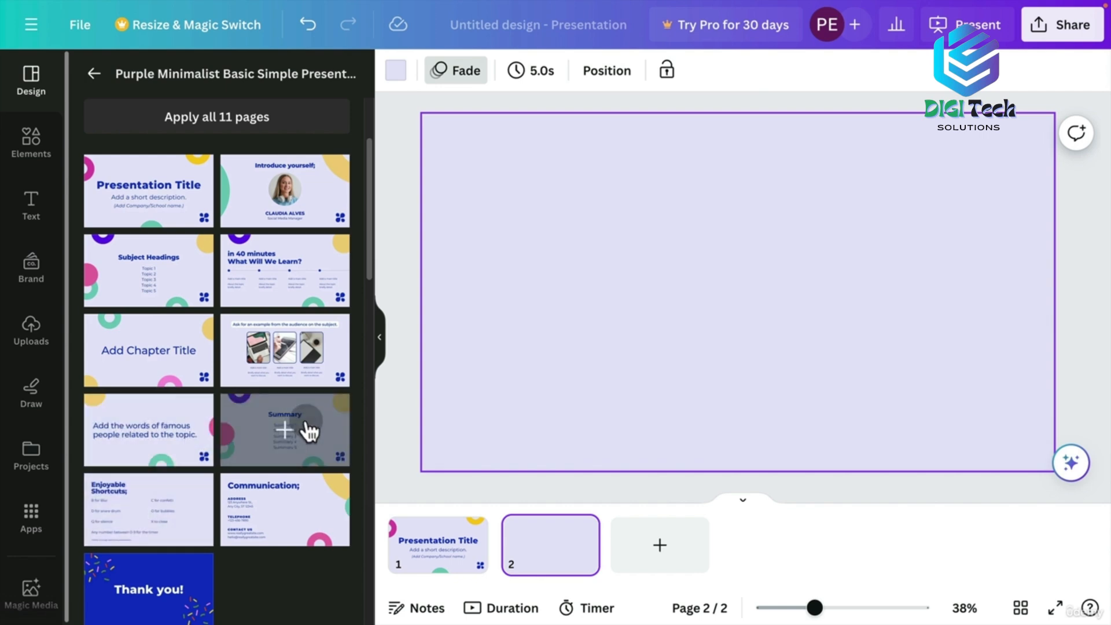
click(159, 256)
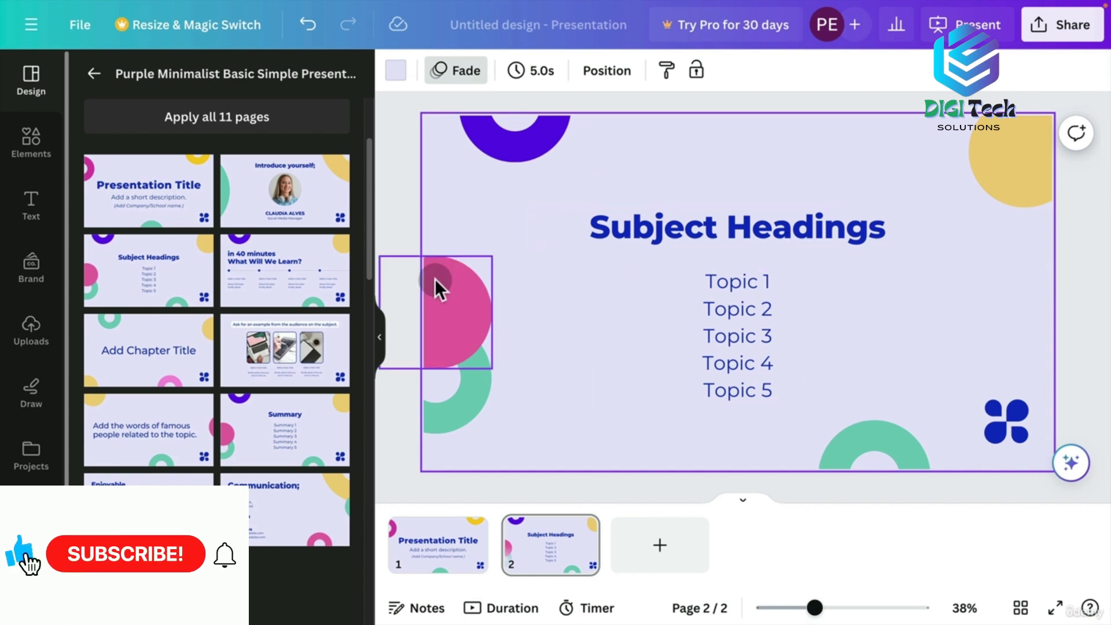
Replace the "Subject Headings" title on page 2 with the presenter's first name in possessive form followed by "Slideshow"
click(378, 331)
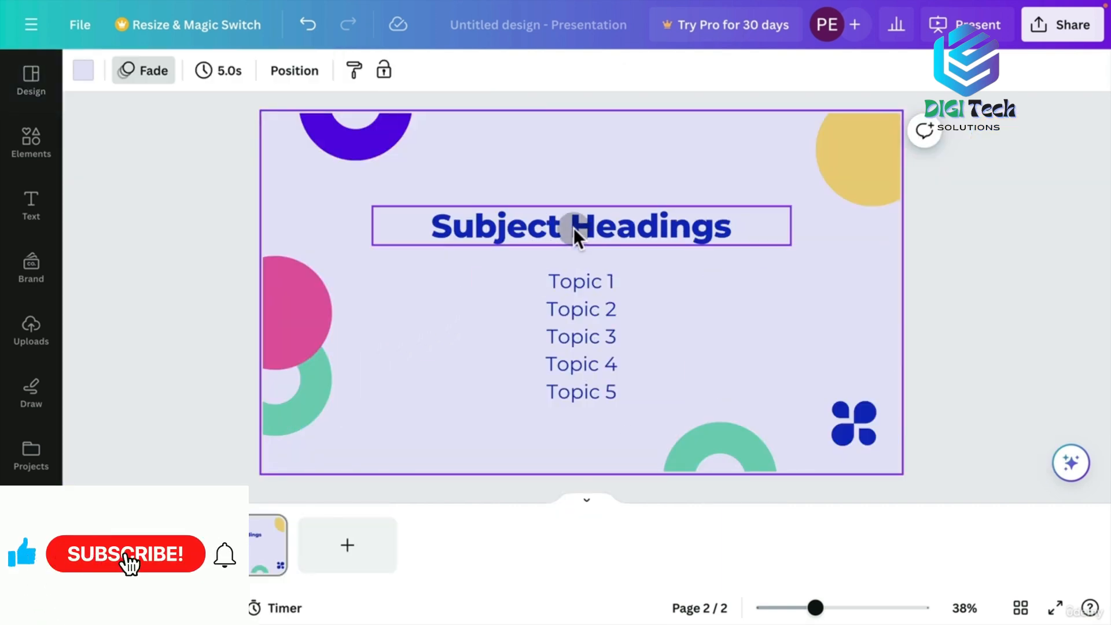
double_click(649, 229)
text(Ph)
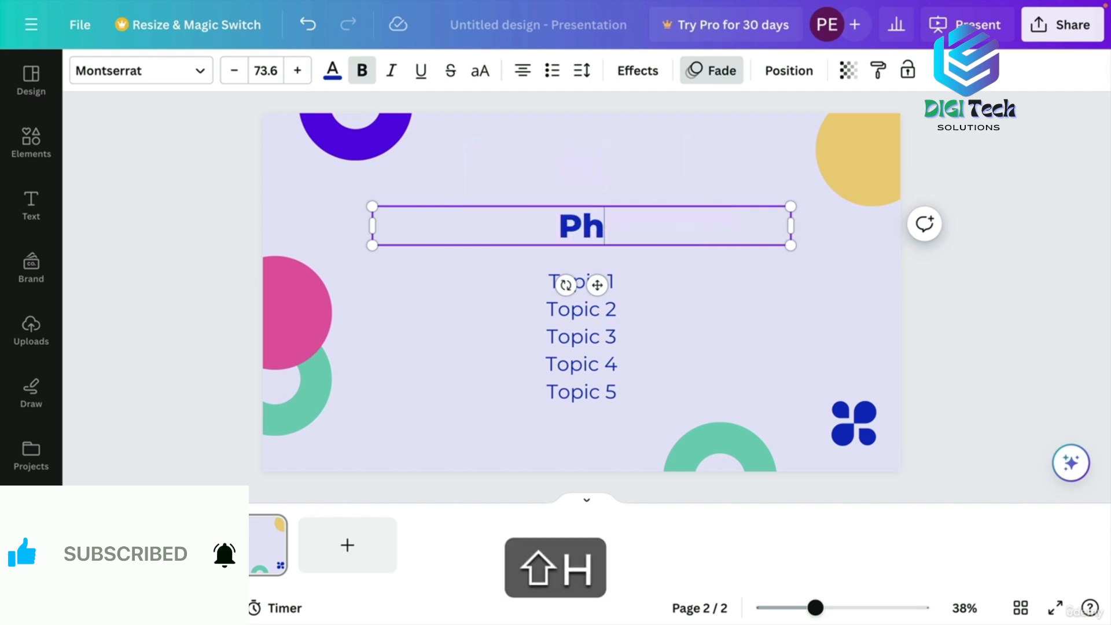
text(il's Slideshow)
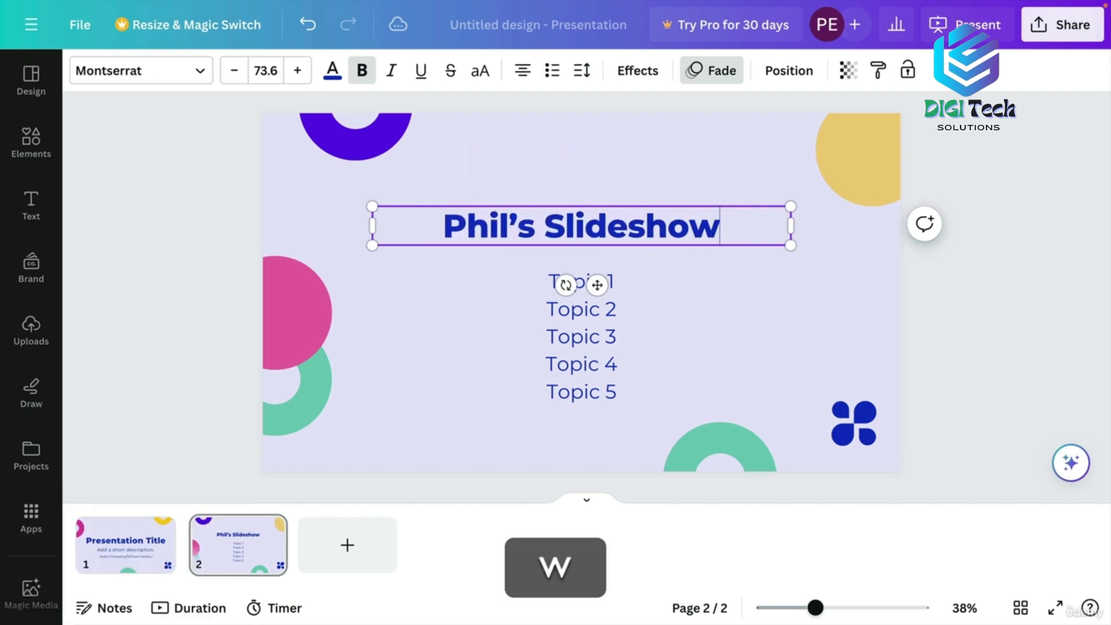
click(702, 198)
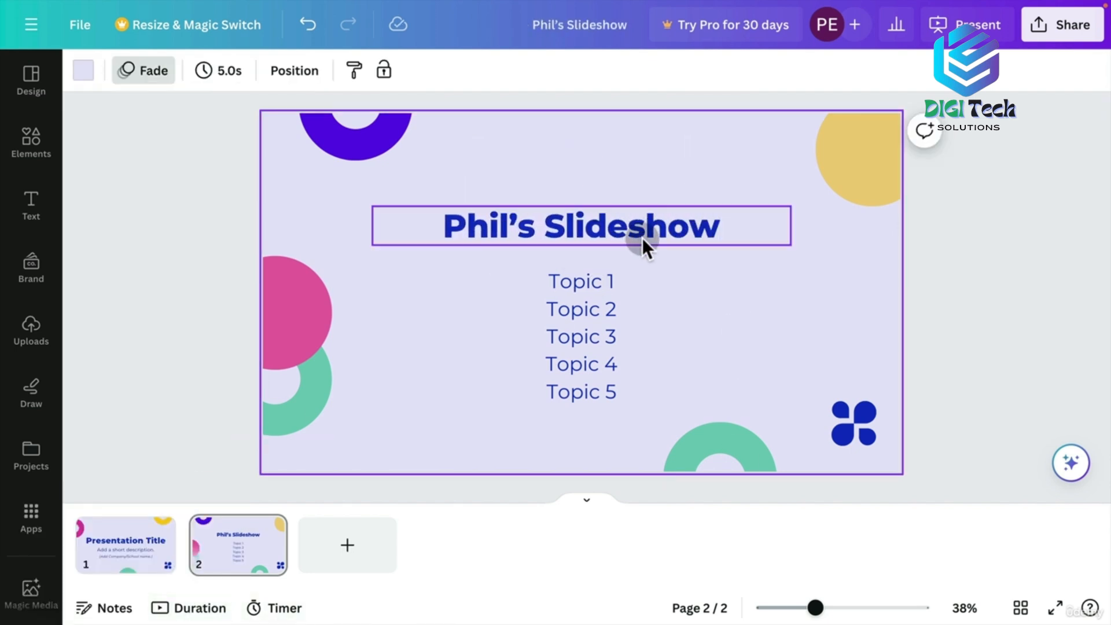
Hide and show the page thumbnails, and try duplicating page 2, undoing the copy
click(238, 496)
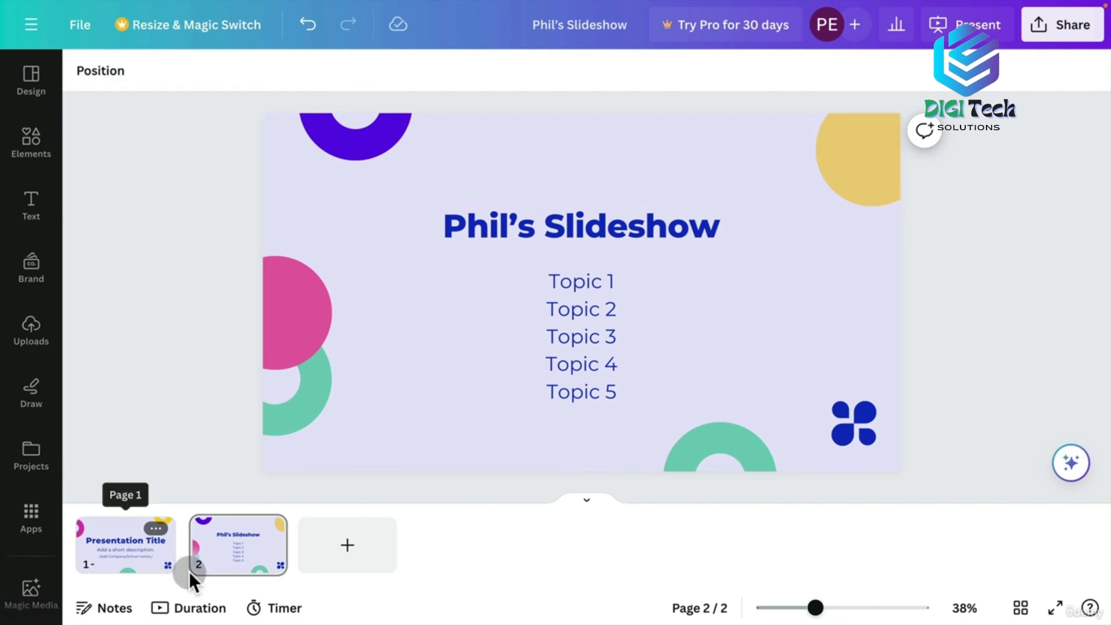
click(222, 533)
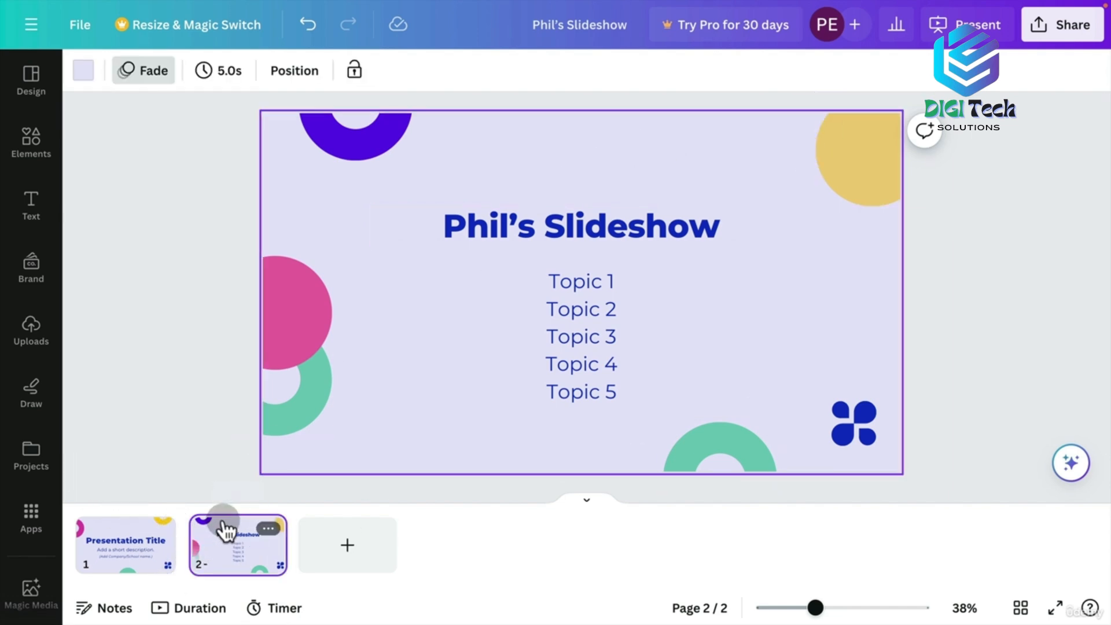
click(596, 501)
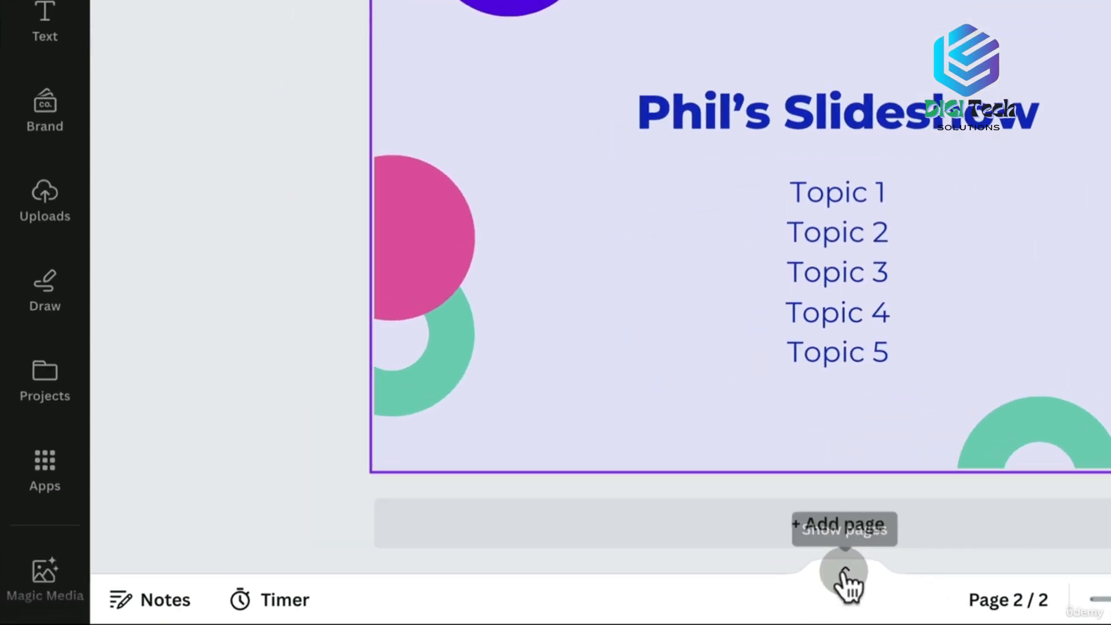
click(583, 584)
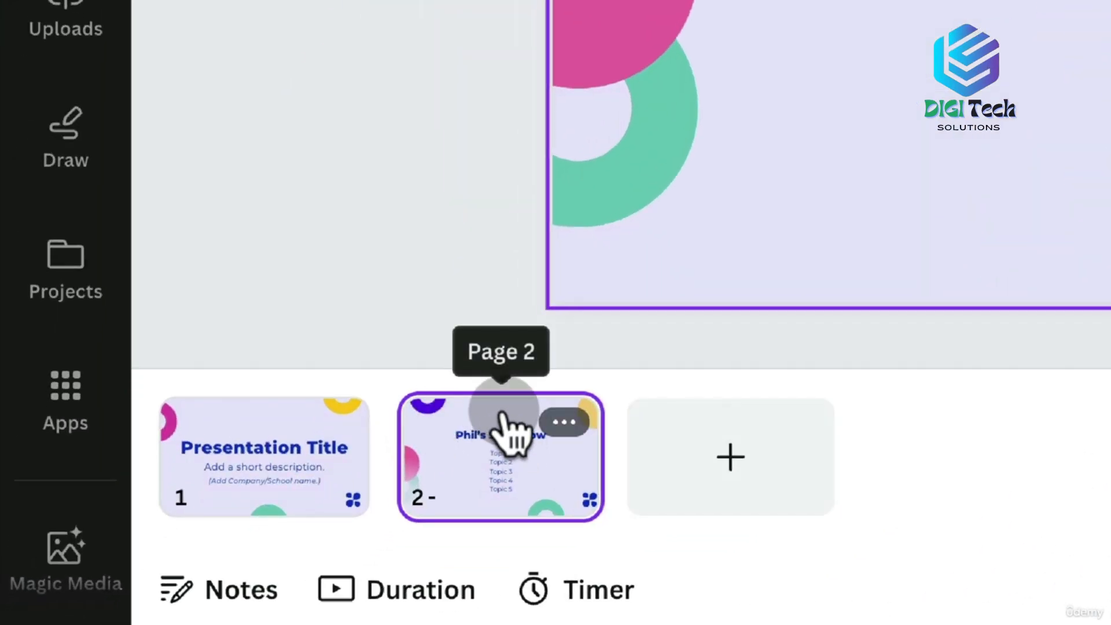
key(super+d)
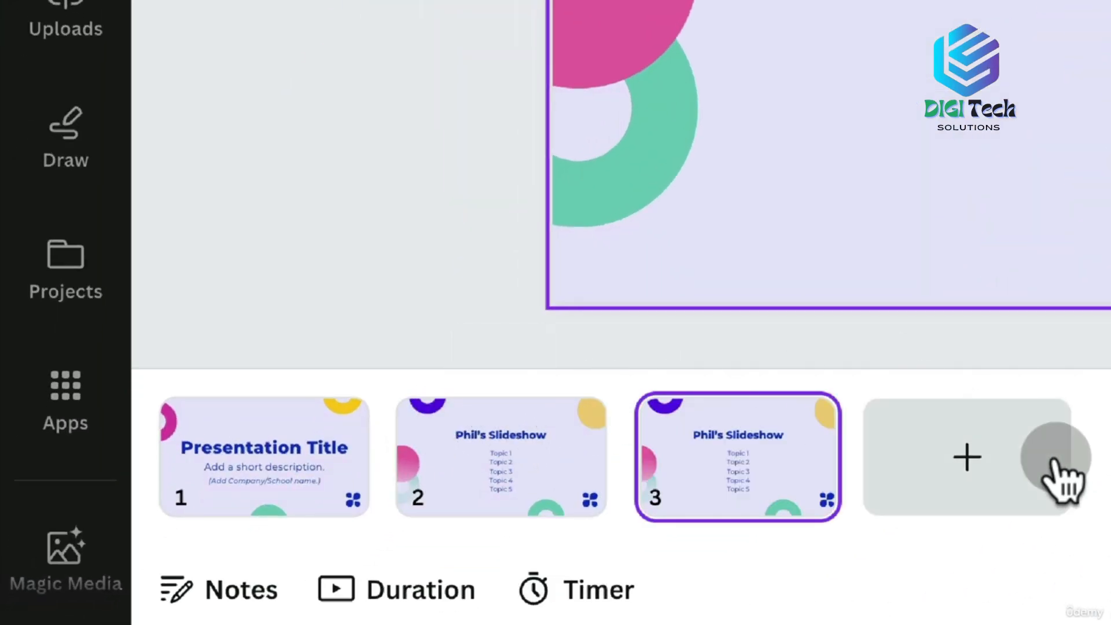
key(super+z)
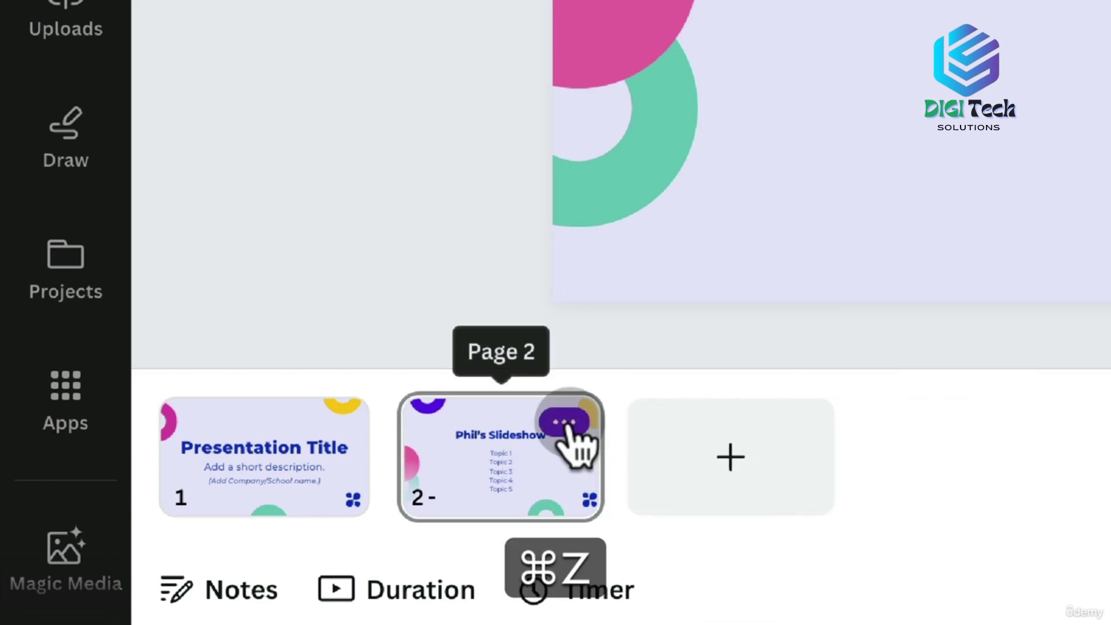
Duplicate page 2 through its page options and collapse the page thumbnails
click(564, 427)
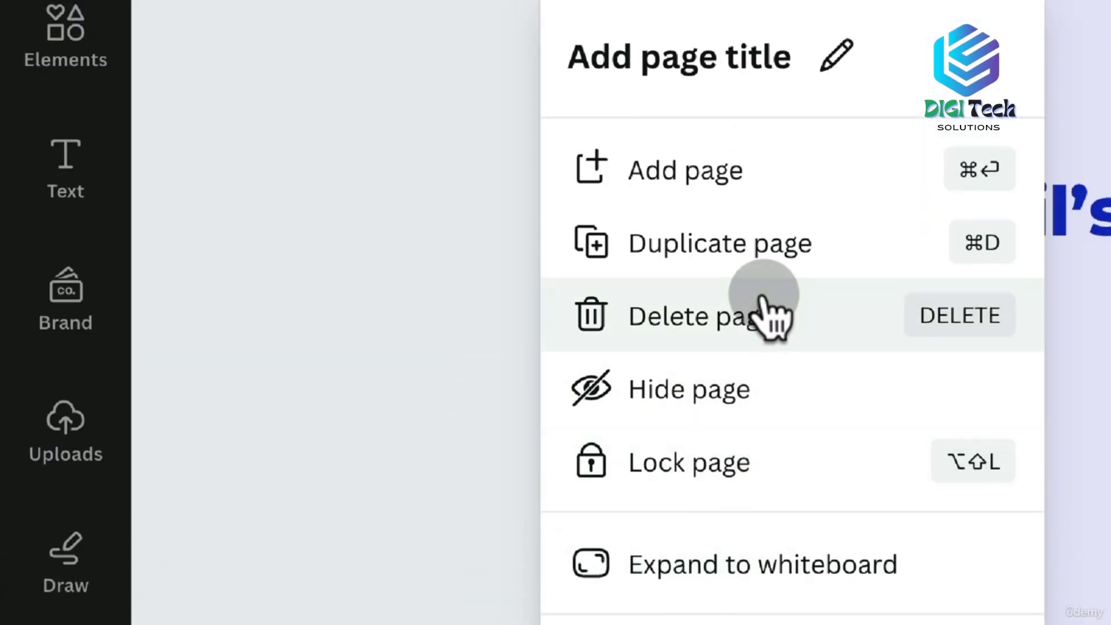
click(807, 246)
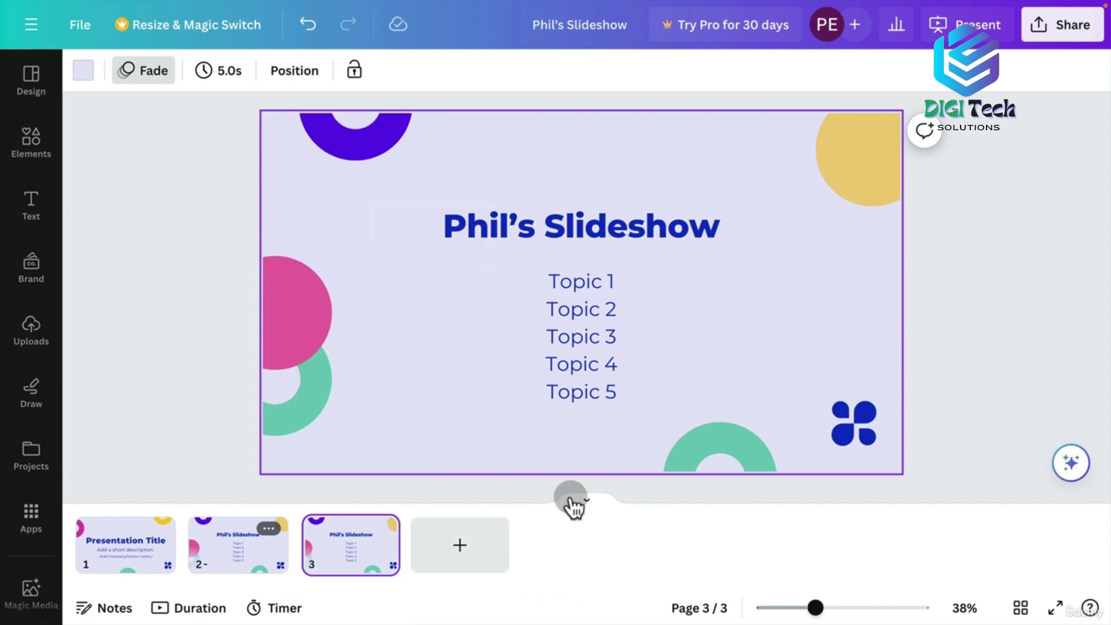
click(586, 502)
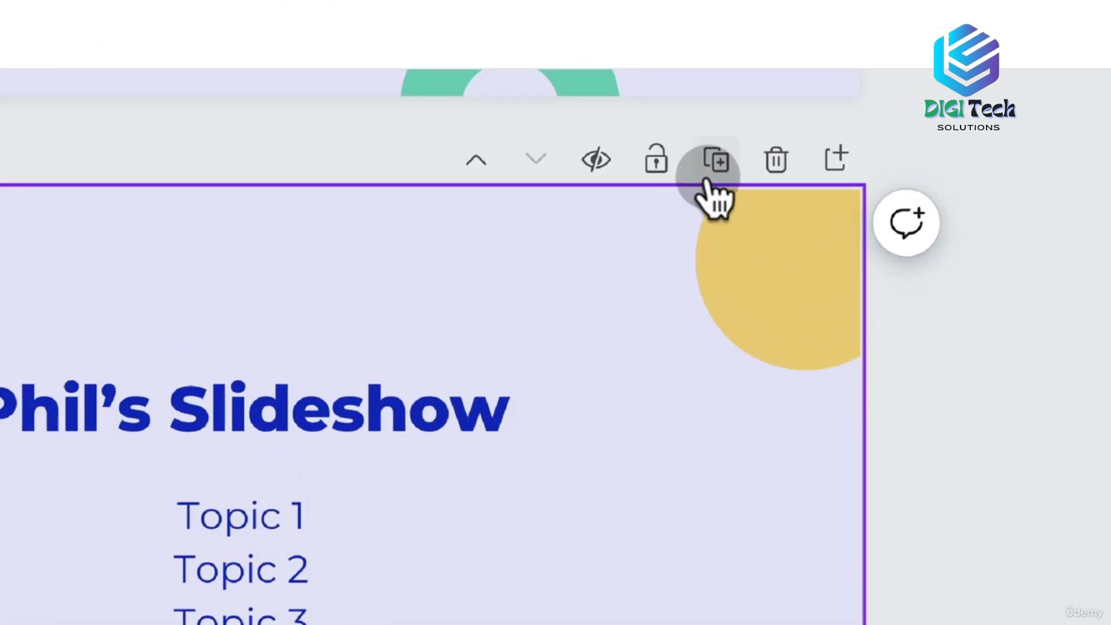
Duplicate the last page to make a fourth page, and open the text options with page 1 in view
click(829, 139)
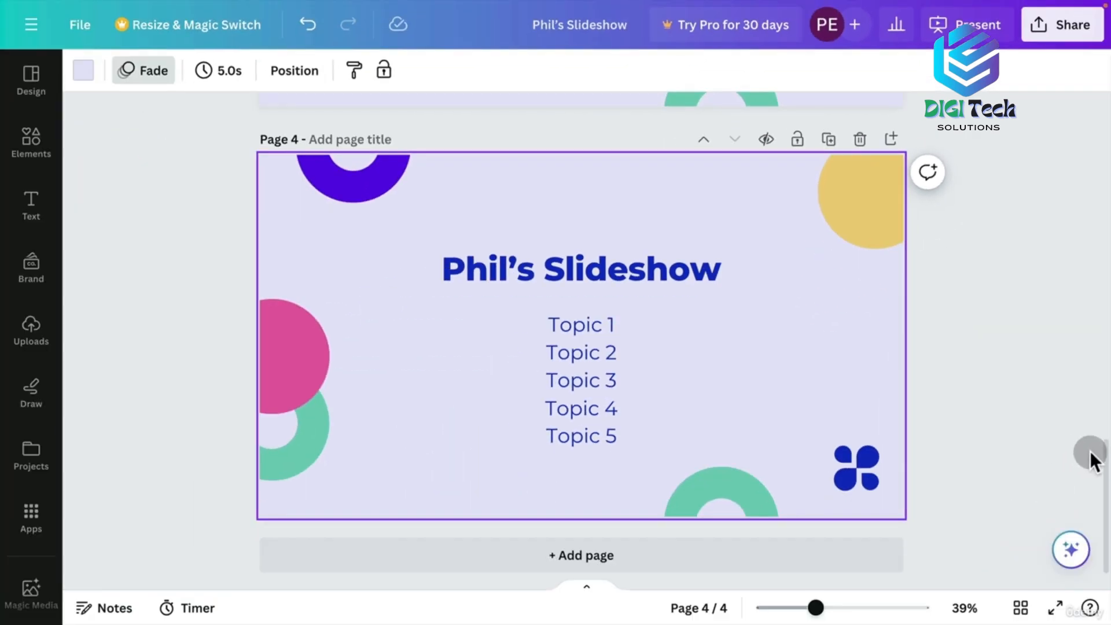
drag(1105, 450, 1088, 54)
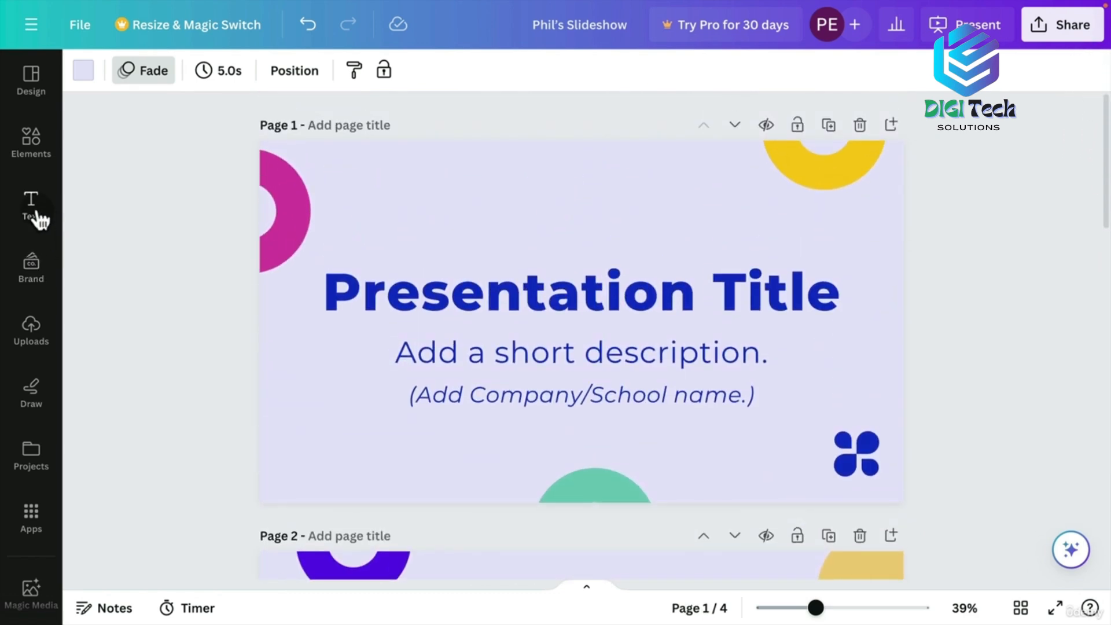
click(37, 214)
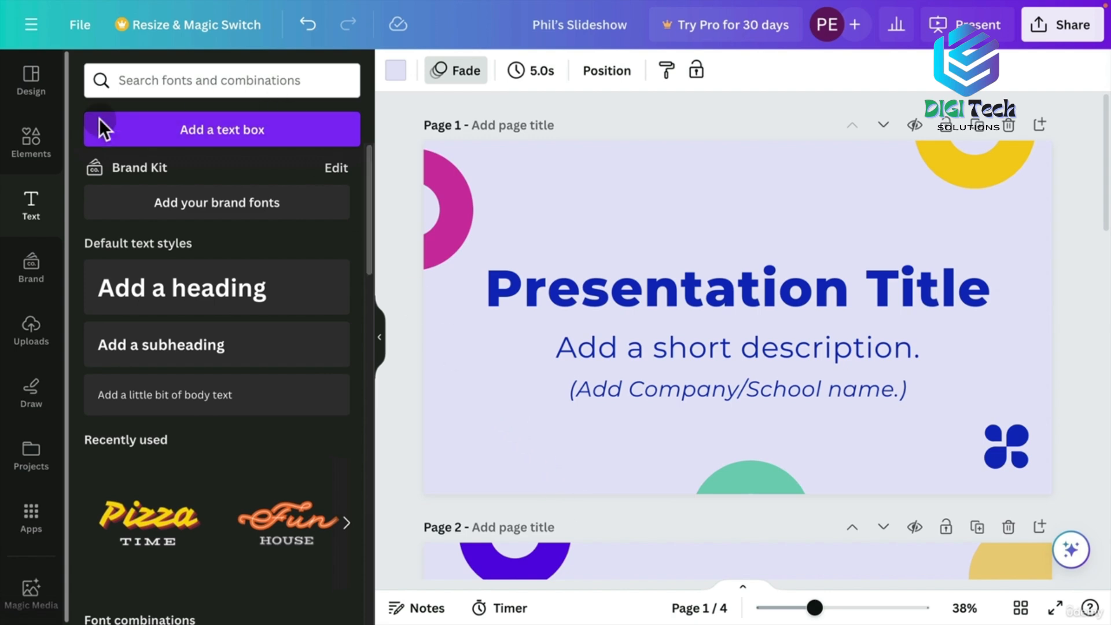
Try adding the Fun House font combination to page 1, and undo it
drag(366, 223, 351, 337)
scroll(351, 361, down, 1)
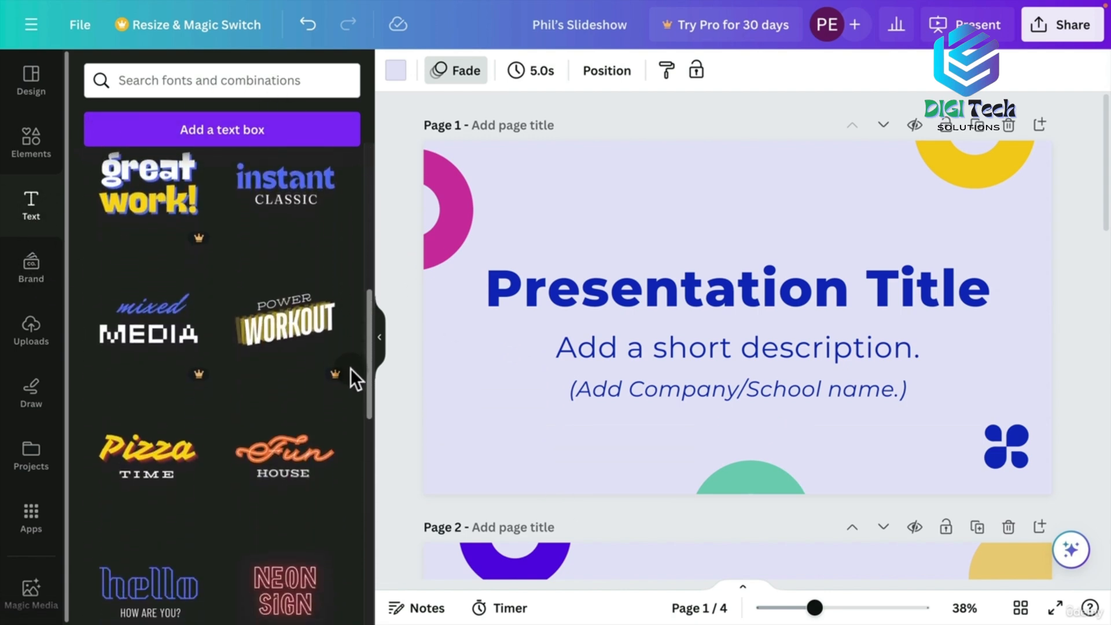
scroll(347, 394, down, 3)
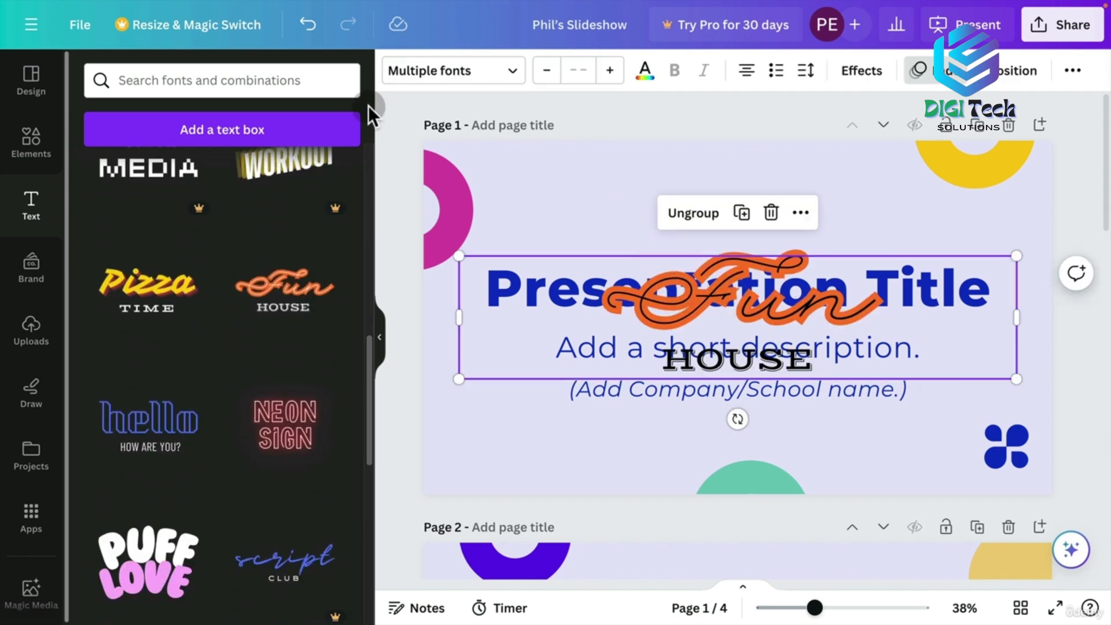
key(super+z)
drag(370, 351, 362, 141)
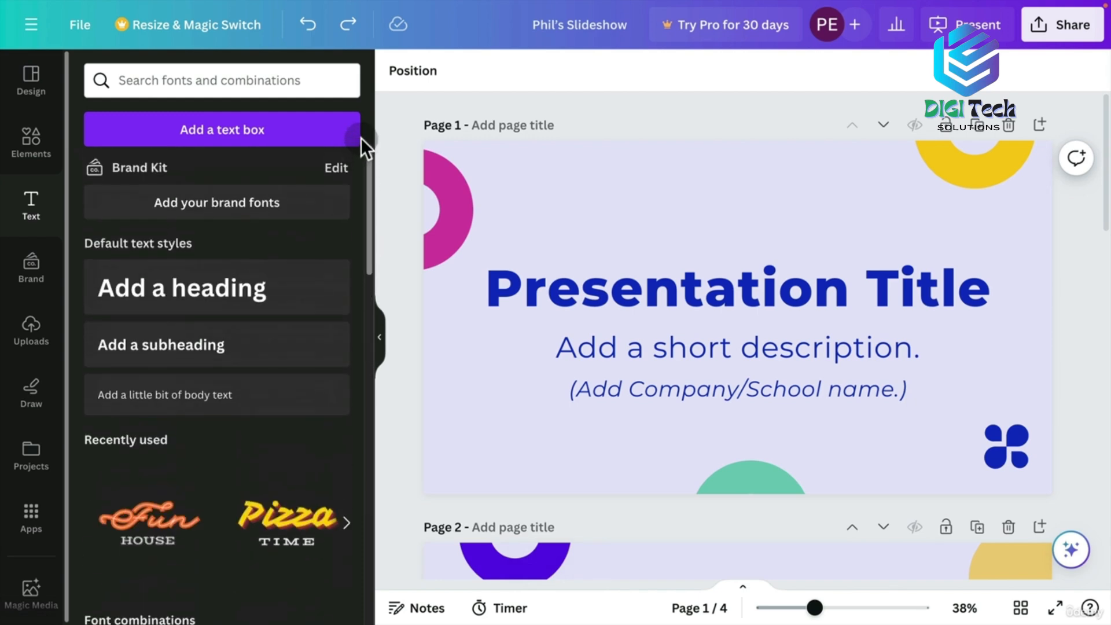
Add a heading near the lower-left corner of page 1 and replace its text with "VideoSchool.com"
click(191, 289)
click(744, 220)
drag(772, 313, 607, 464)
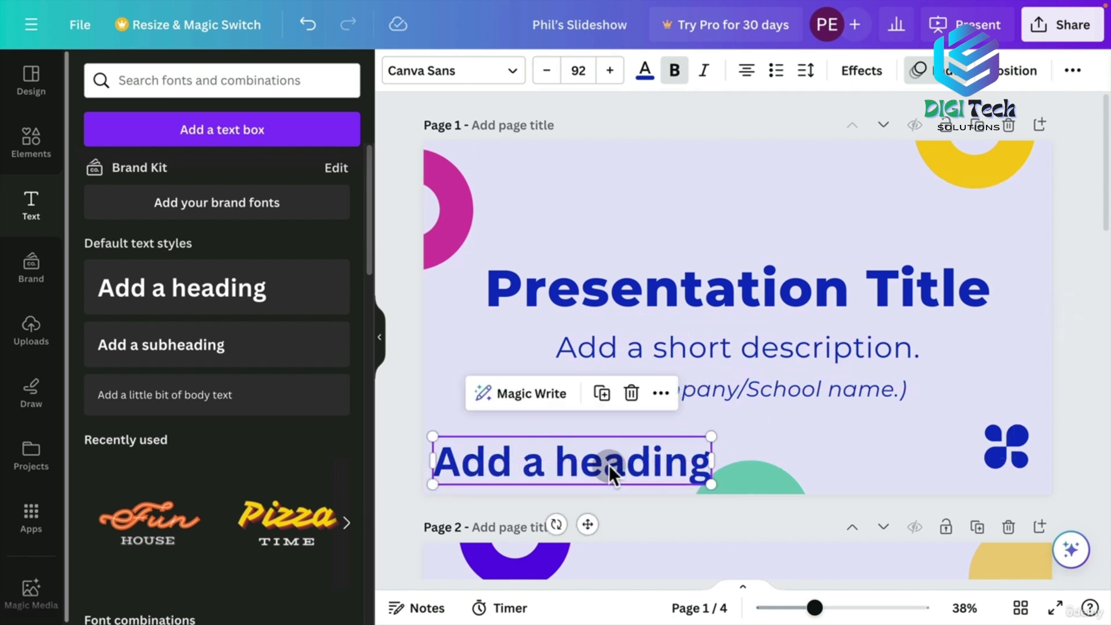
double_click(639, 464)
text(Vid)
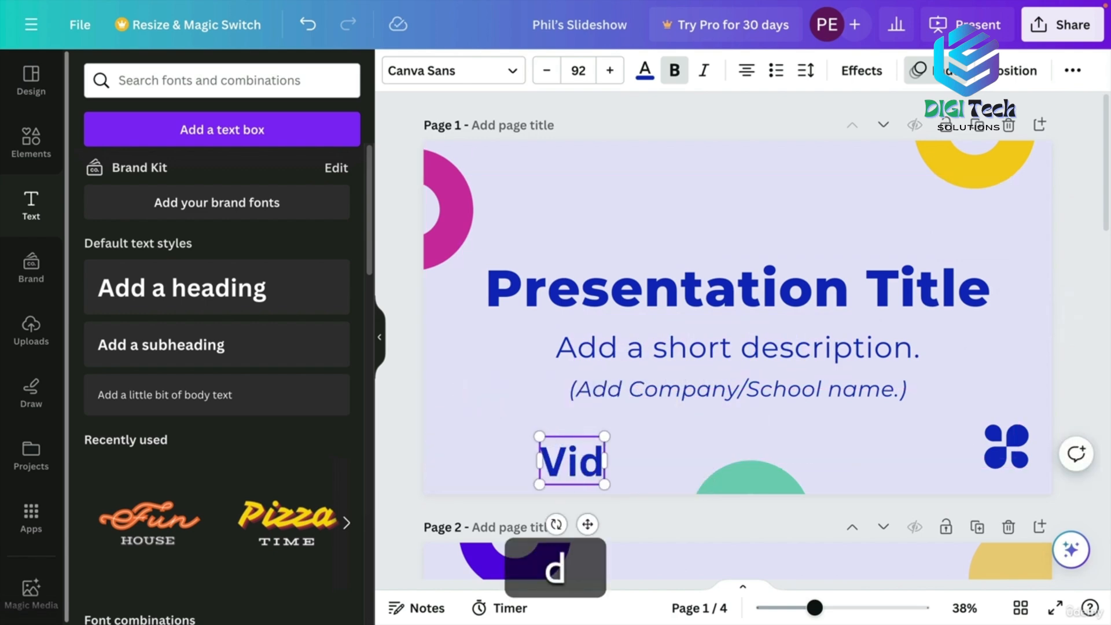
text(eoSchool.com)
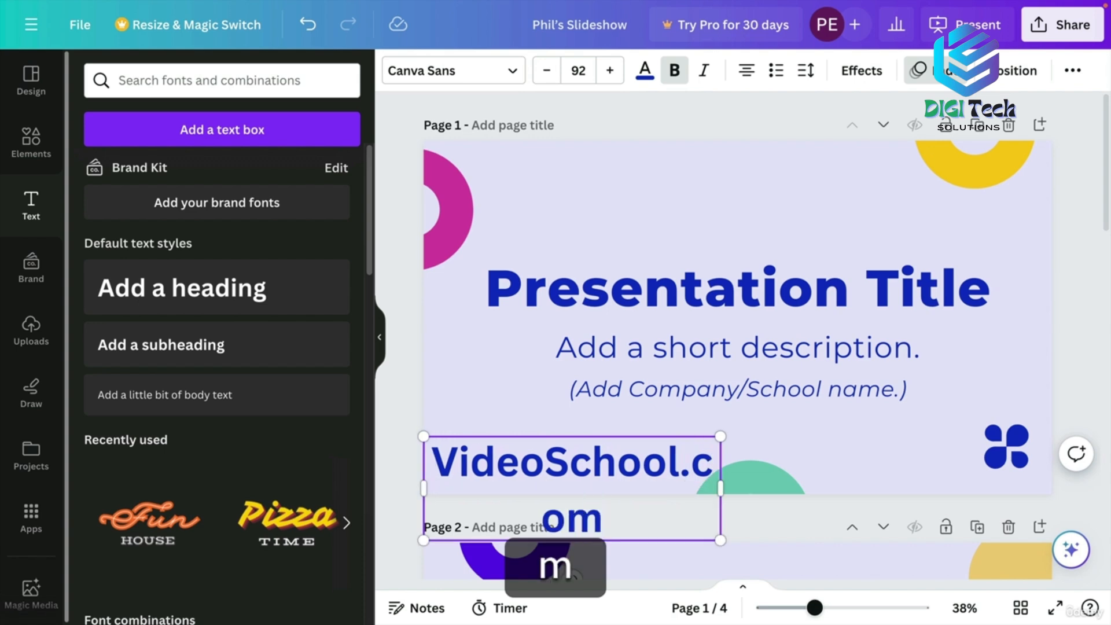
Shrink the VideoSchool.com text onto one line in page 1's lower-left corner, set its font size to 20 and left-align it
drag(724, 484, 547, 477)
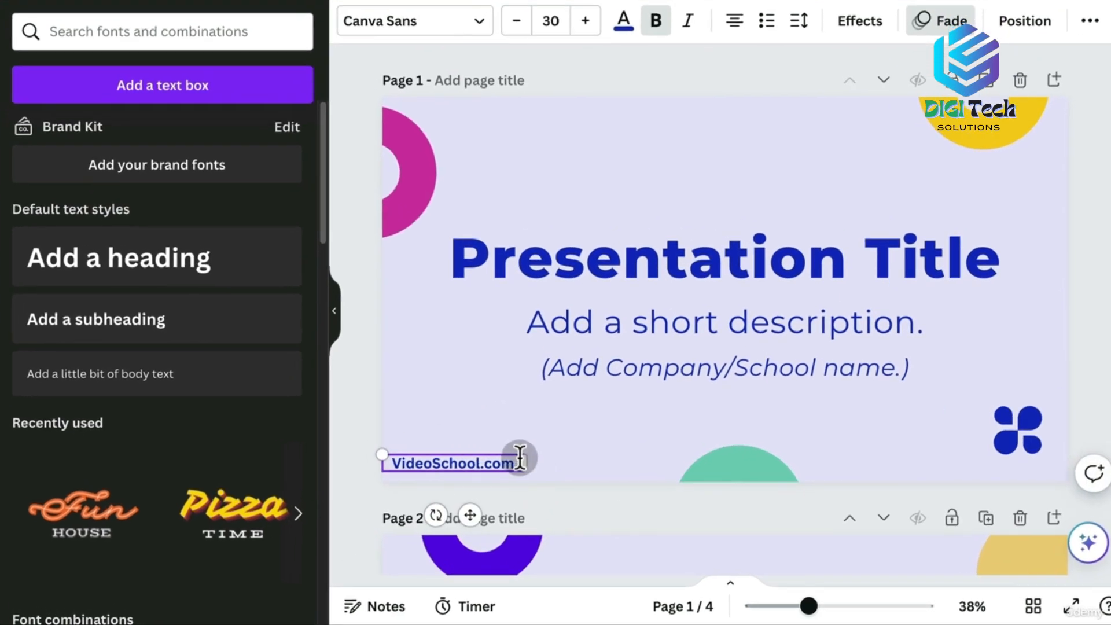
drag(527, 457, 531, 458)
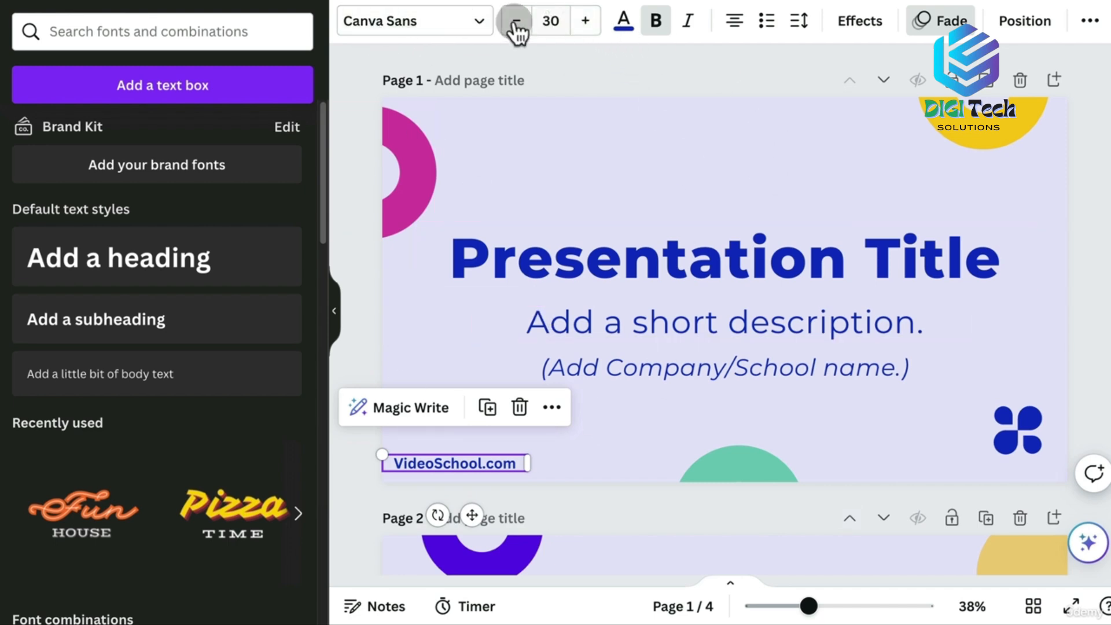
click(553, 21)
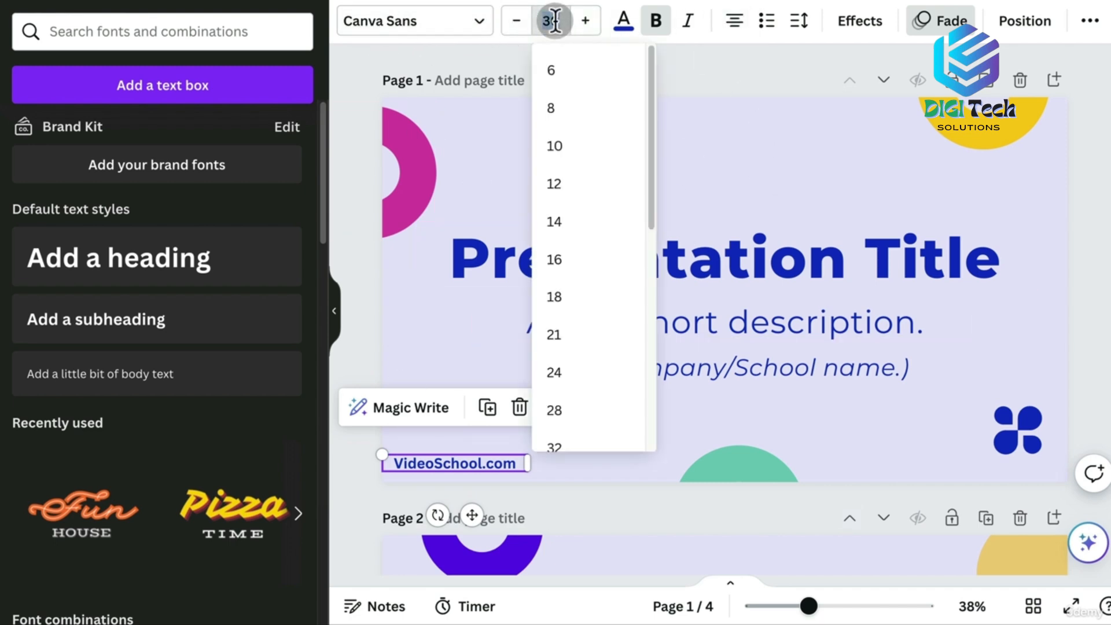
text(20)
key(Return)
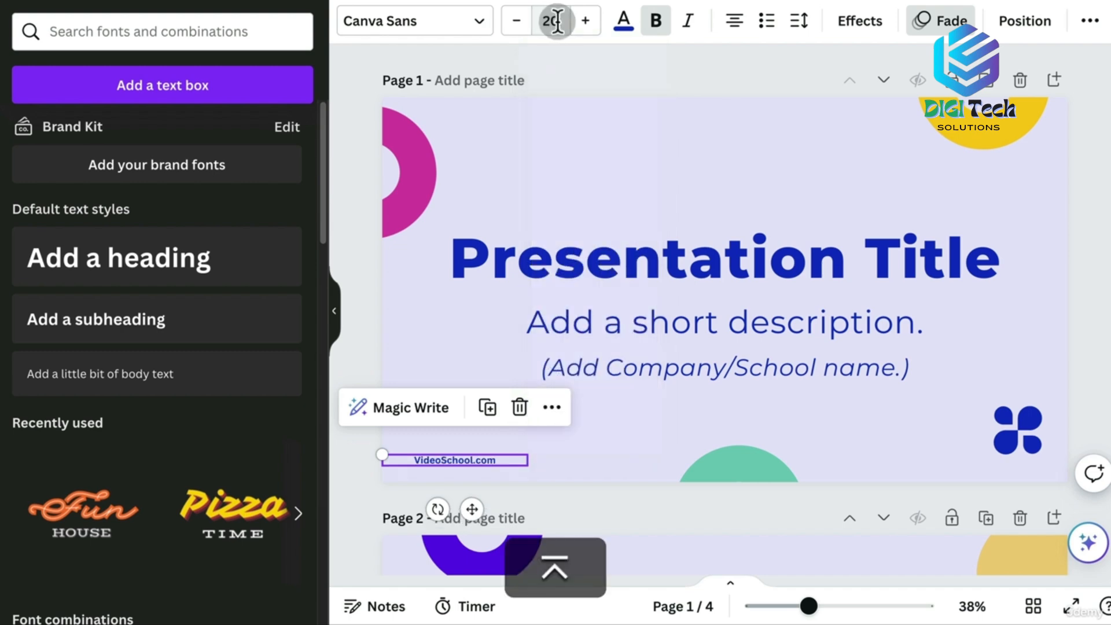
click(731, 22)
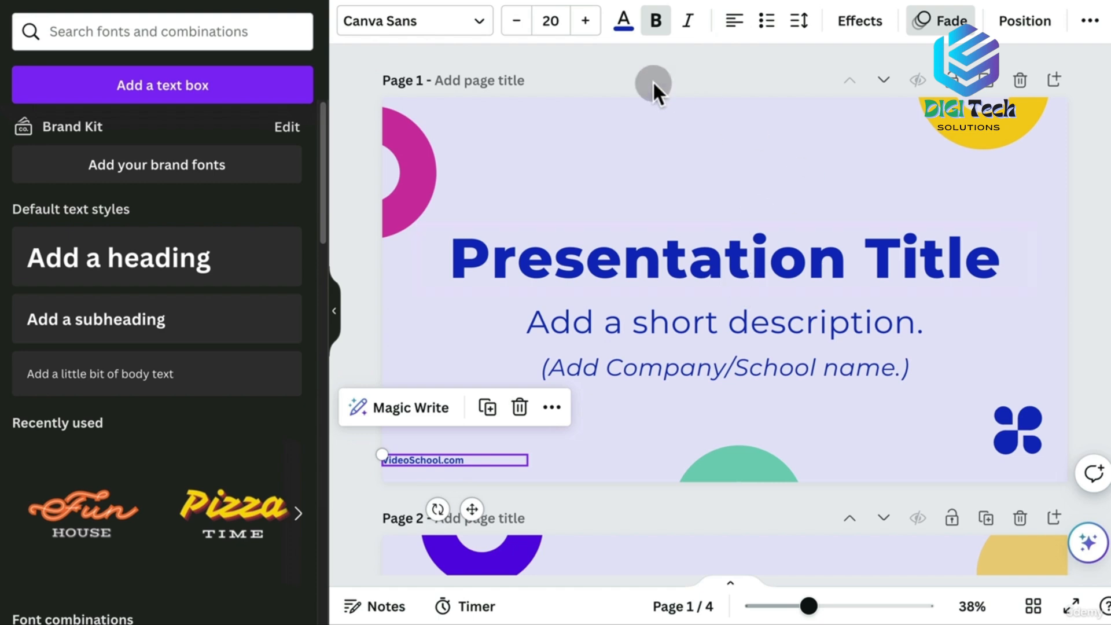
Try several document colors on the VideoSchool.com text, and settle on dark gray
click(625, 22)
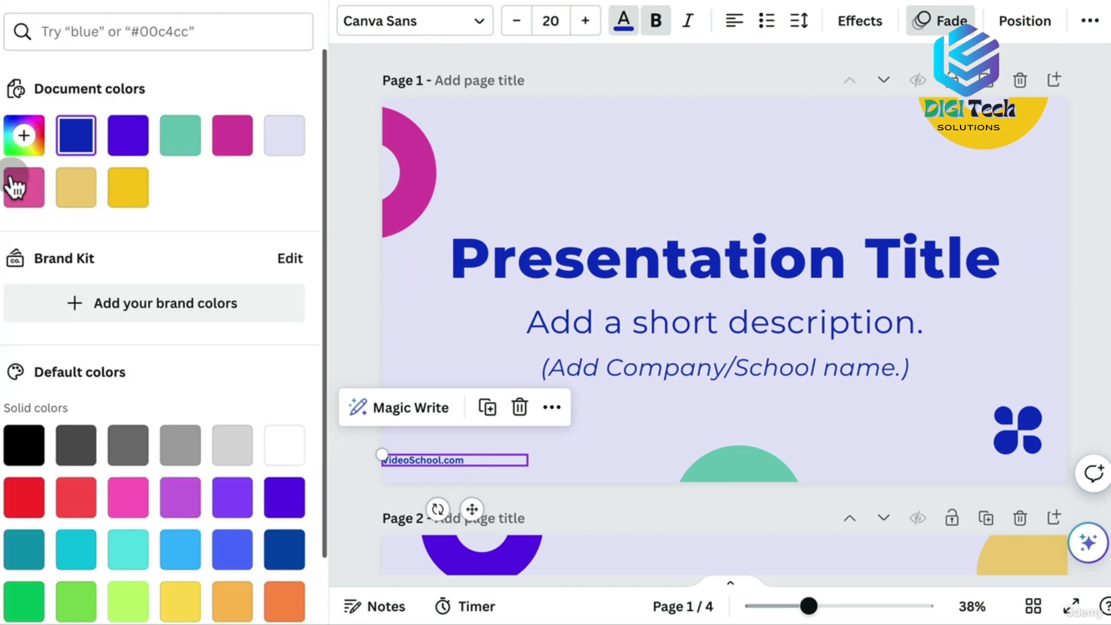
click(128, 187)
click(84, 190)
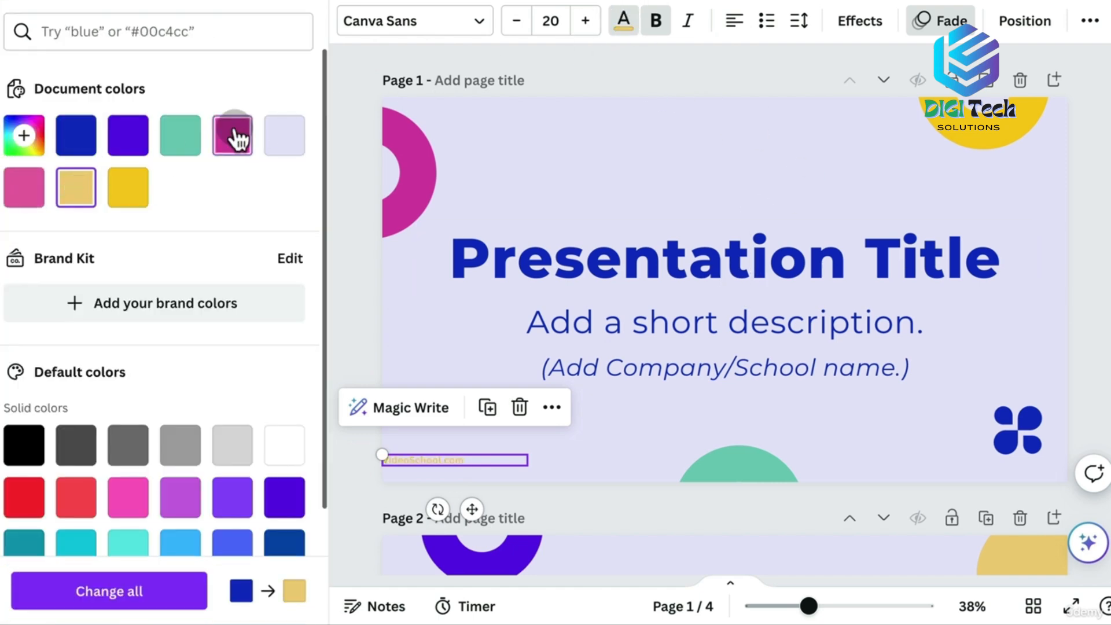
click(234, 137)
click(69, 446)
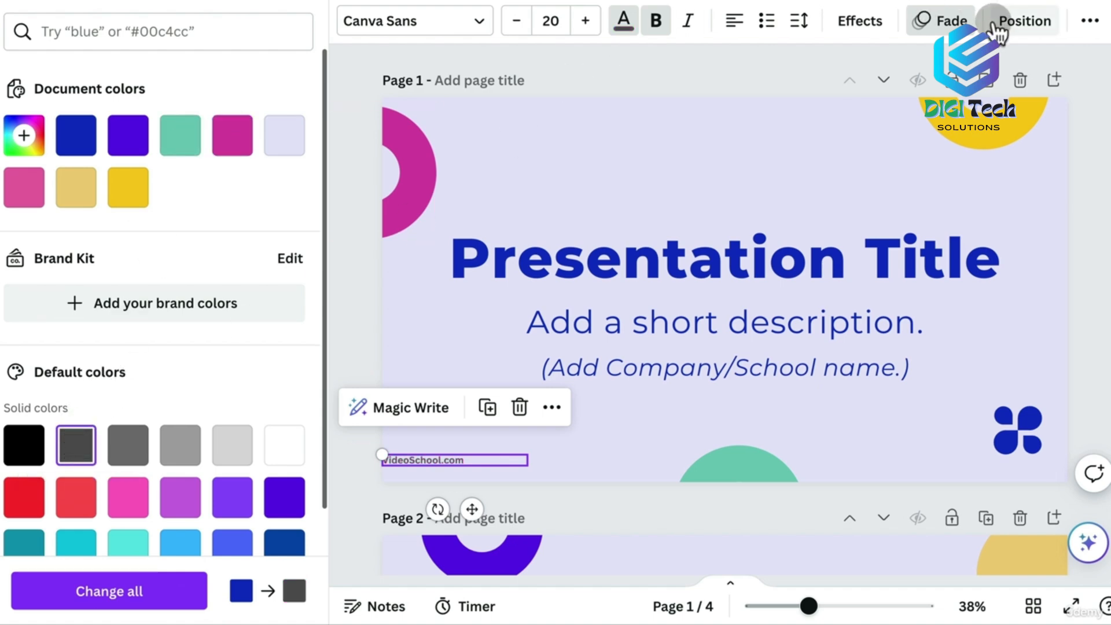
Set the VideoSchool.com text's transparency to 60 and move it slightly inward from the page's left edge and closer to its bottom
click(1089, 22)
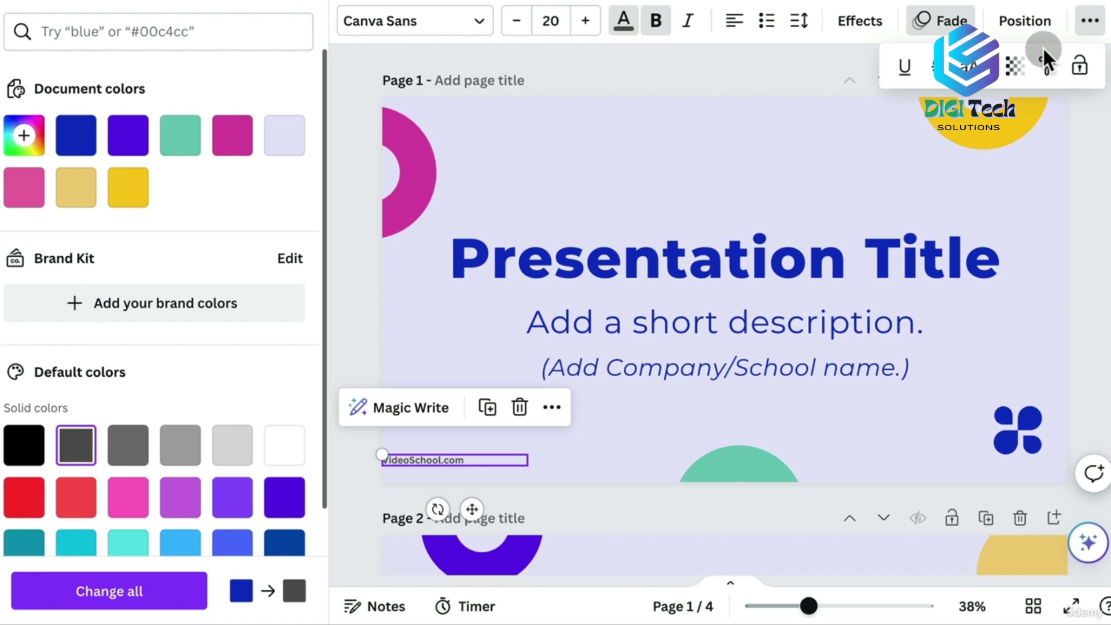
click(1014, 65)
drag(962, 147, 922, 168)
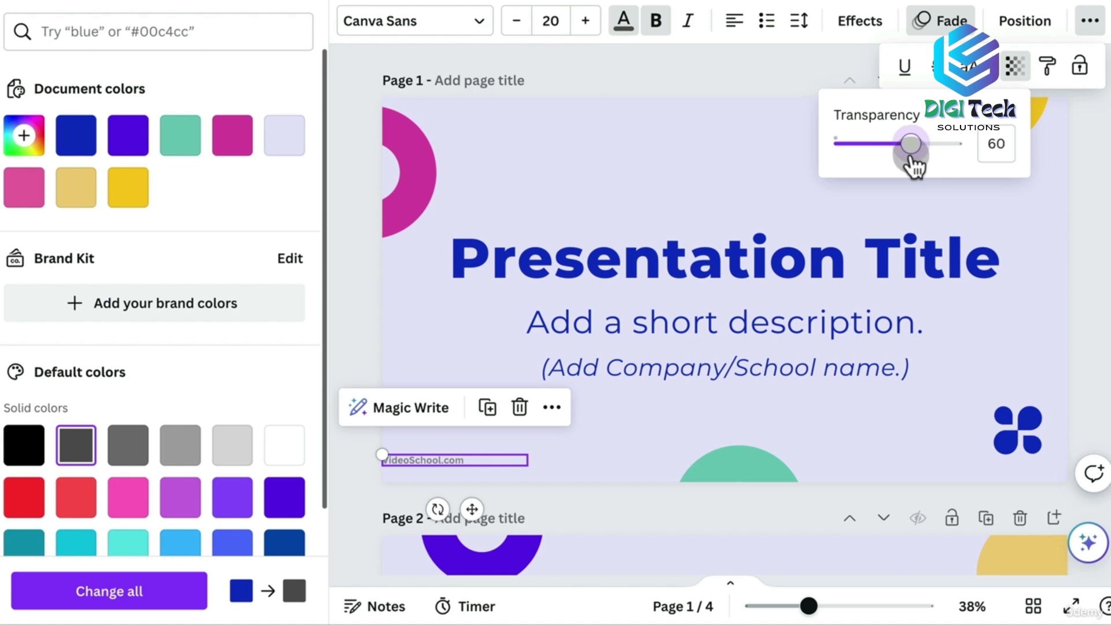
click(386, 314)
drag(414, 462, 425, 467)
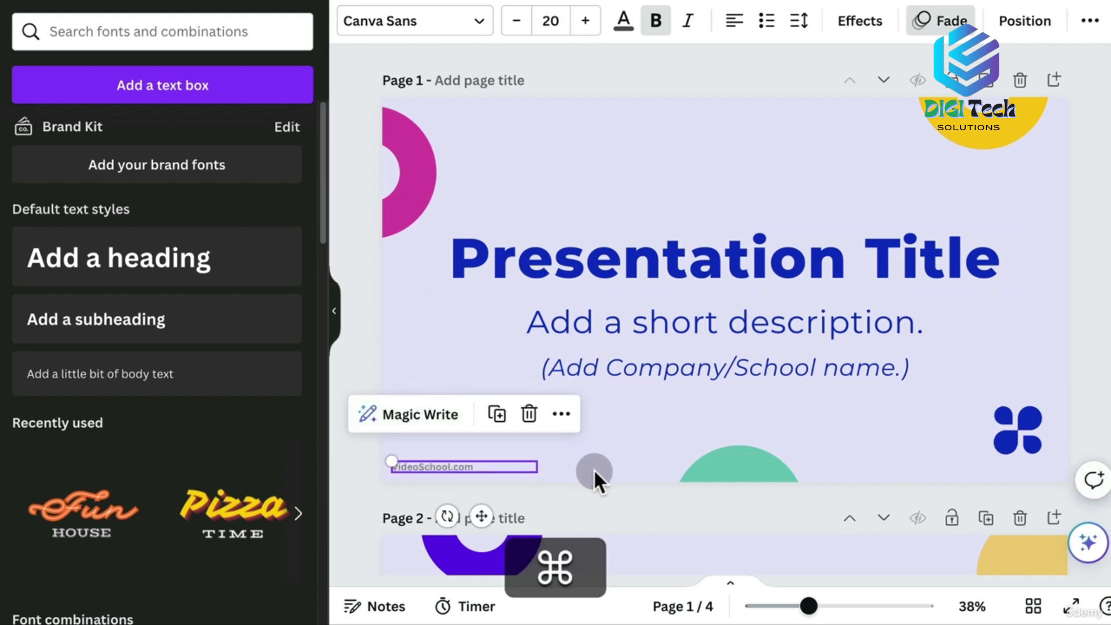
Copy the VideoSchool.com text from page 1 and paste it onto pages 2, 3 and 4
key(super+c)
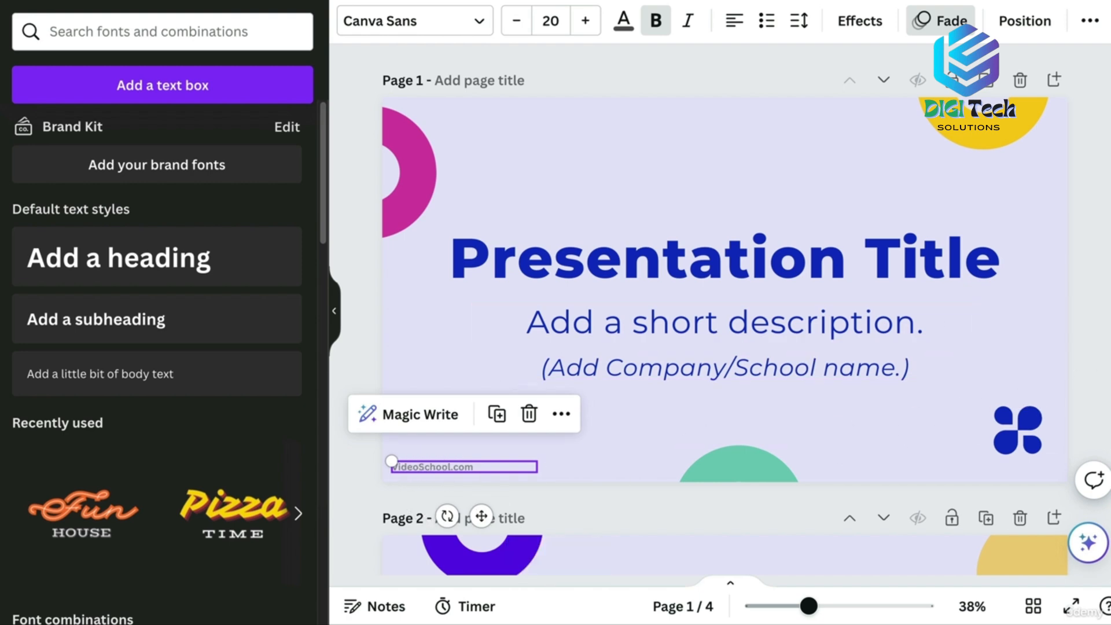
scroll(475, 226, down, 8)
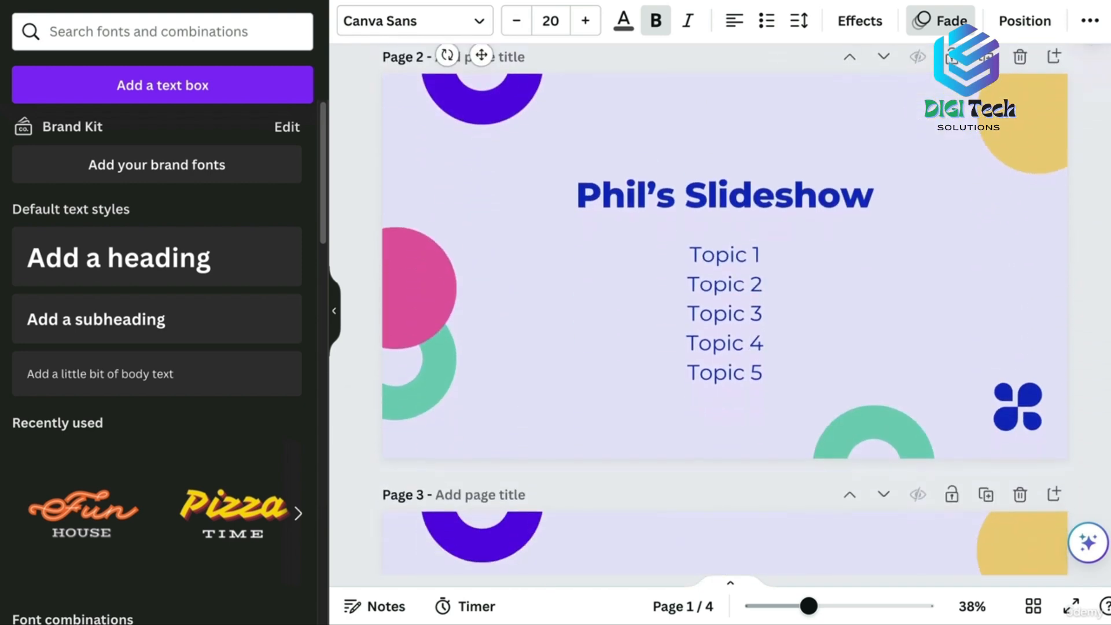
click(480, 227)
key(super+v)
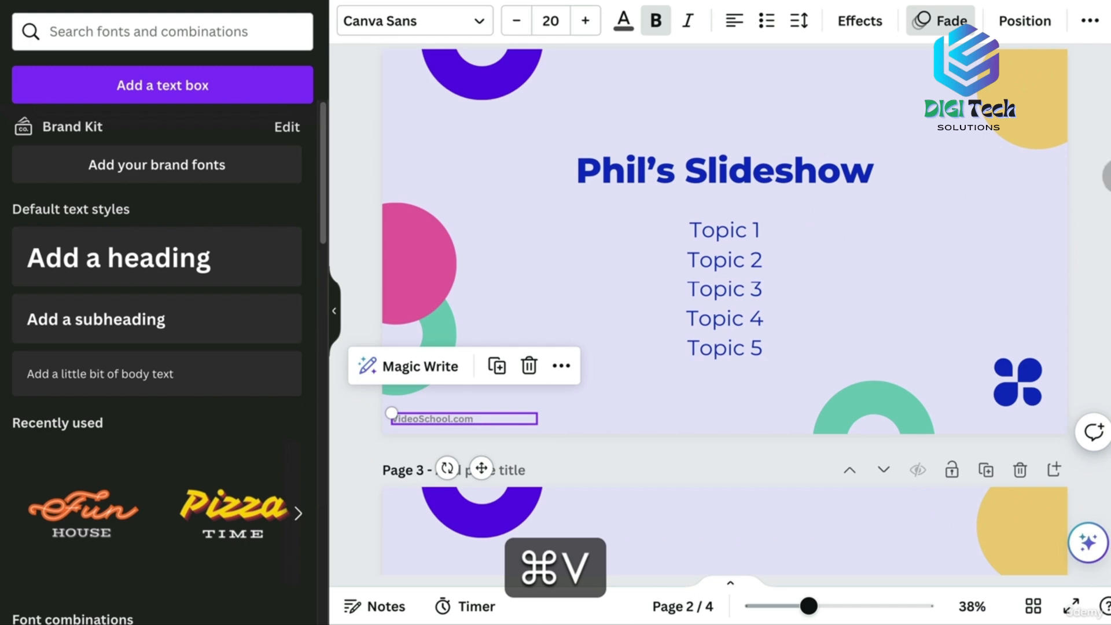
scroll(724, 313, down, 6)
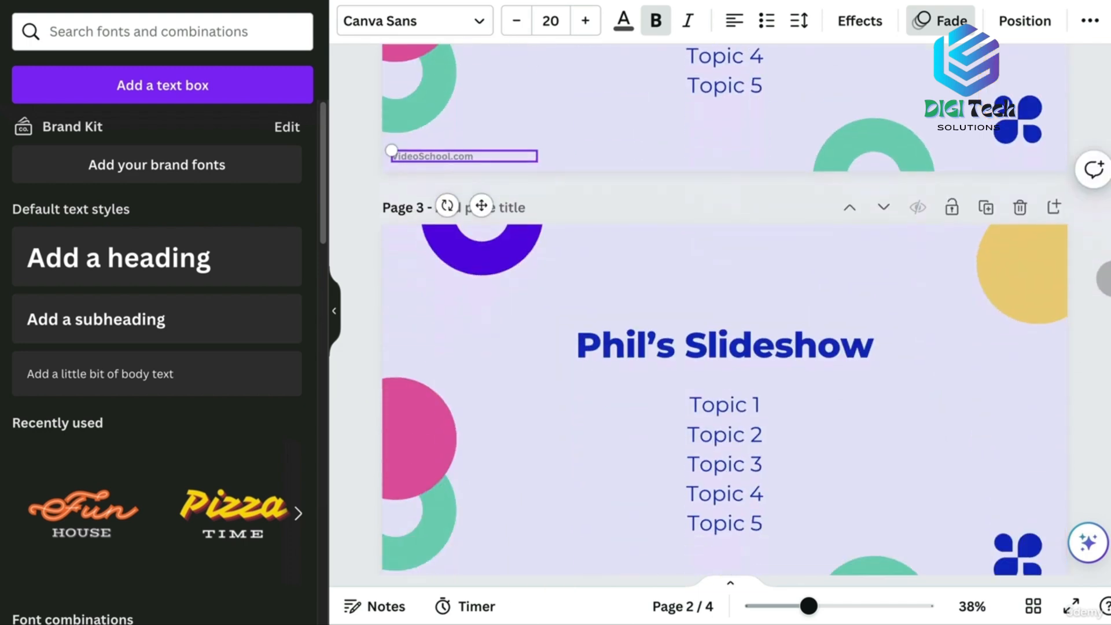
key(super+v)
scroll(1099, 461, down, 6)
key(super+v)
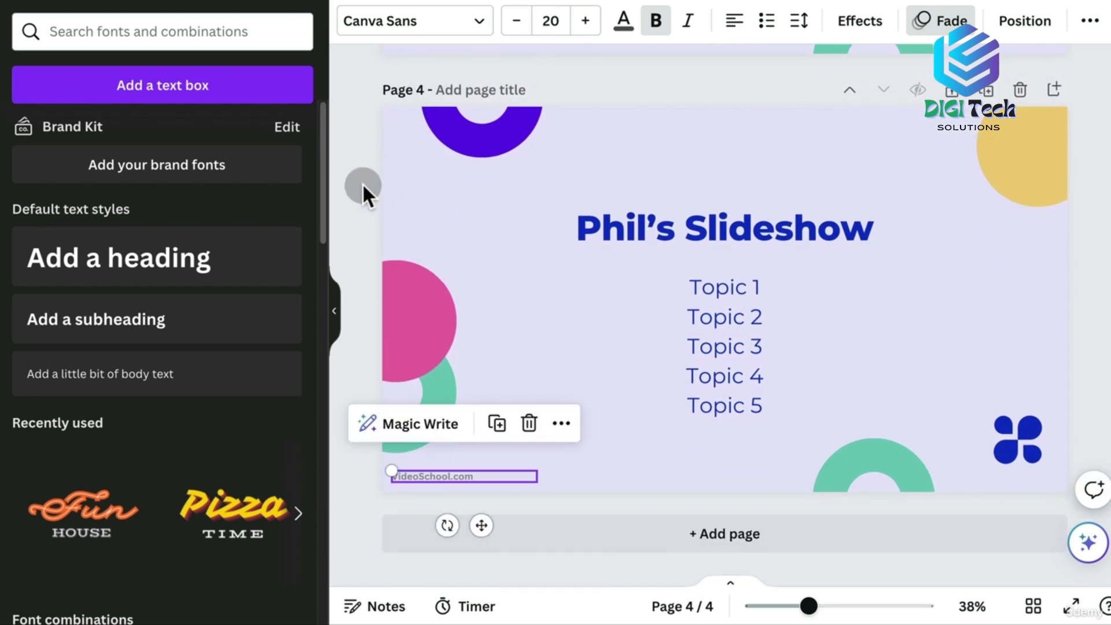
click(346, 172)
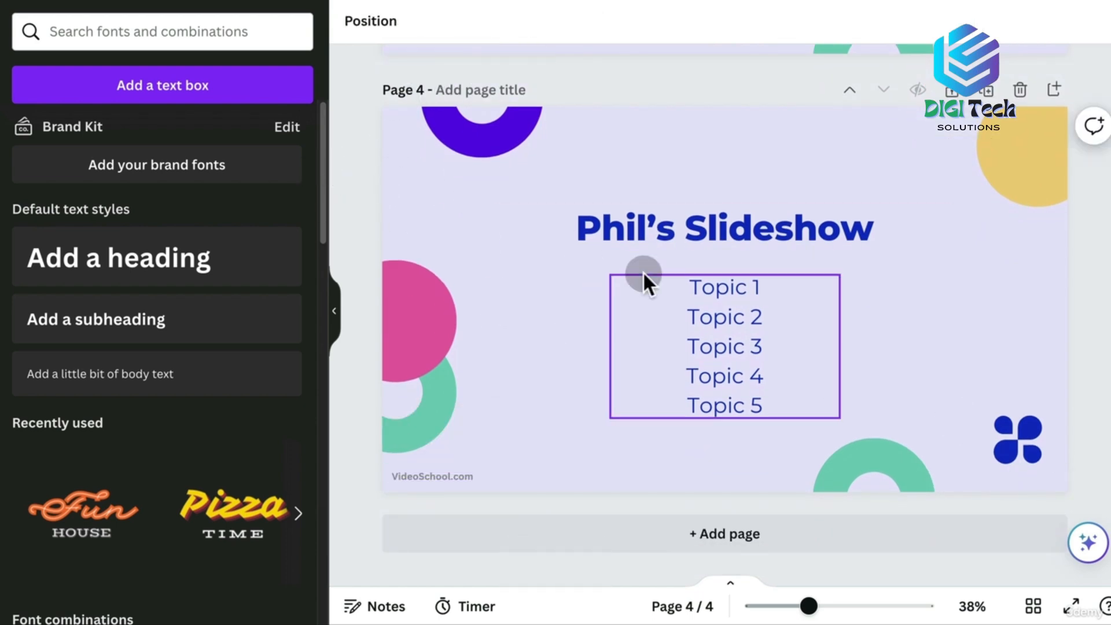
Try duplicating page 4 together with its VideoSchool.com text, and undo the copy
click(984, 91)
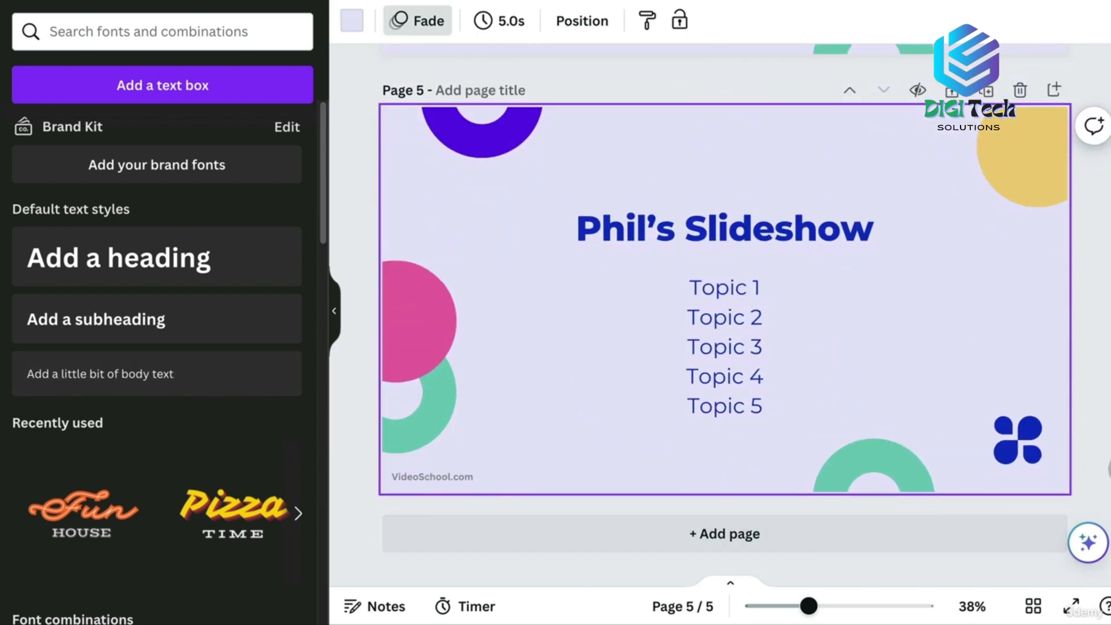
scroll(724, 313, up, 1)
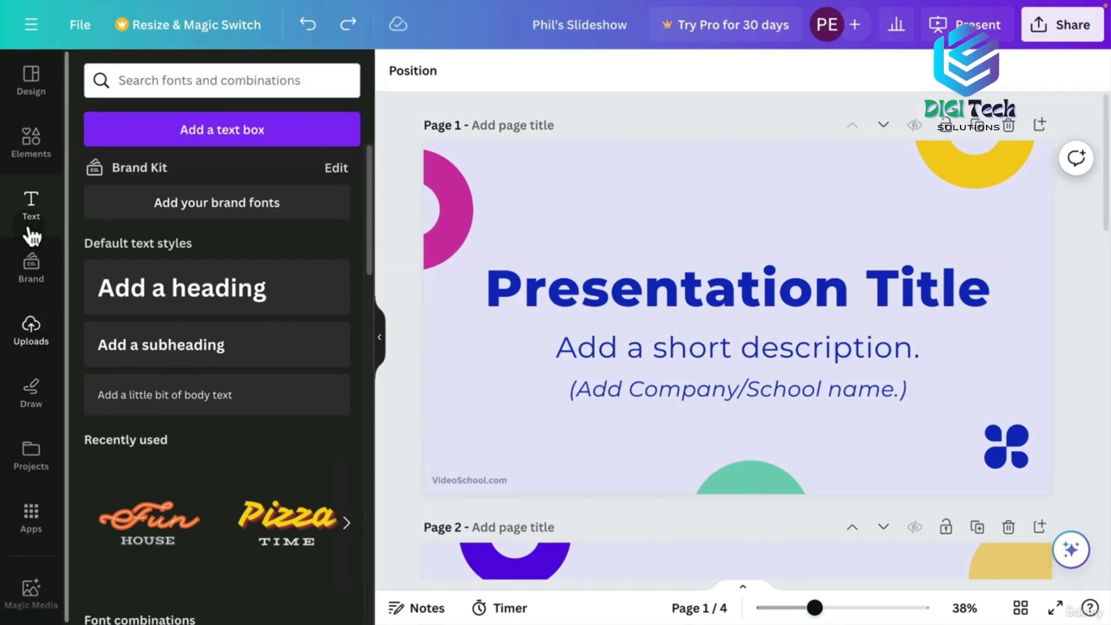
Search the elements for "hawaii" and browse the photo results
click(35, 156)
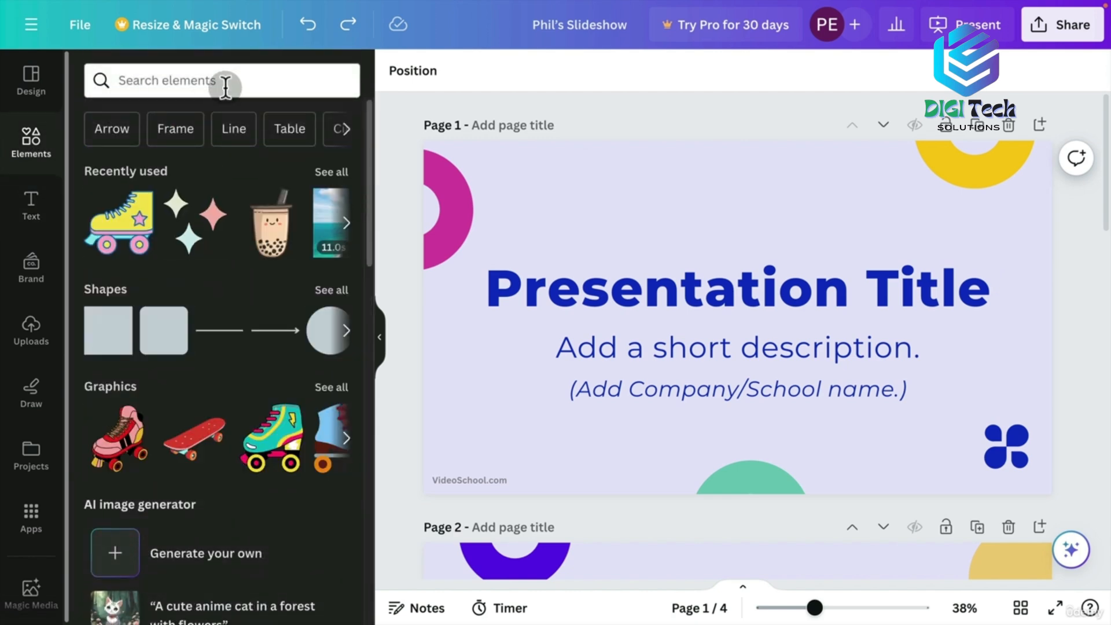
click(226, 86)
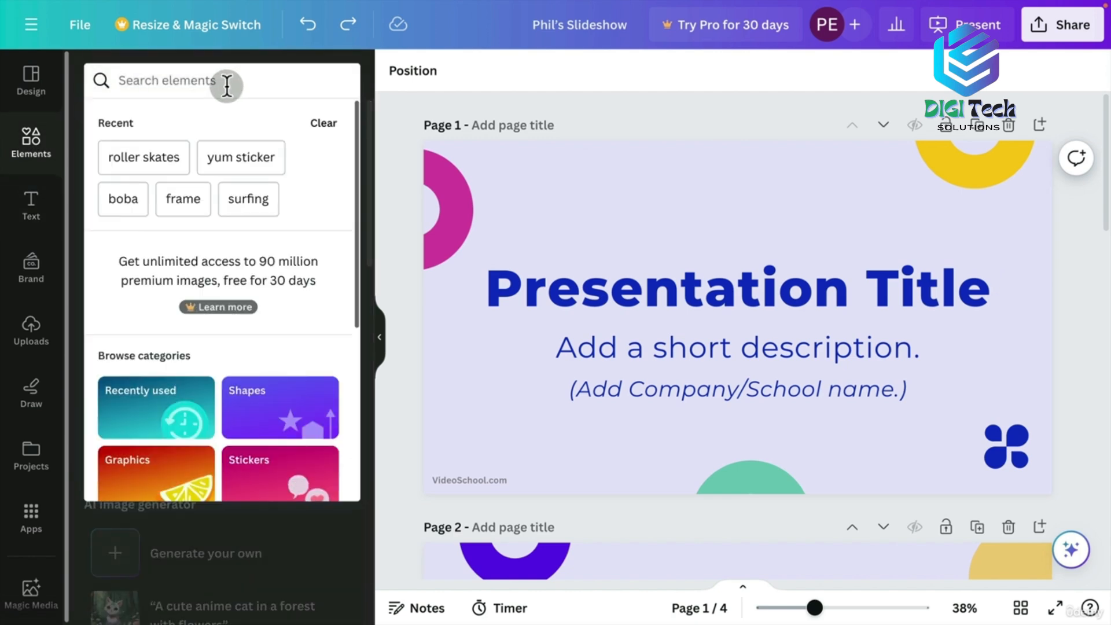
text(hawaii)
key(Return)
click(326, 341)
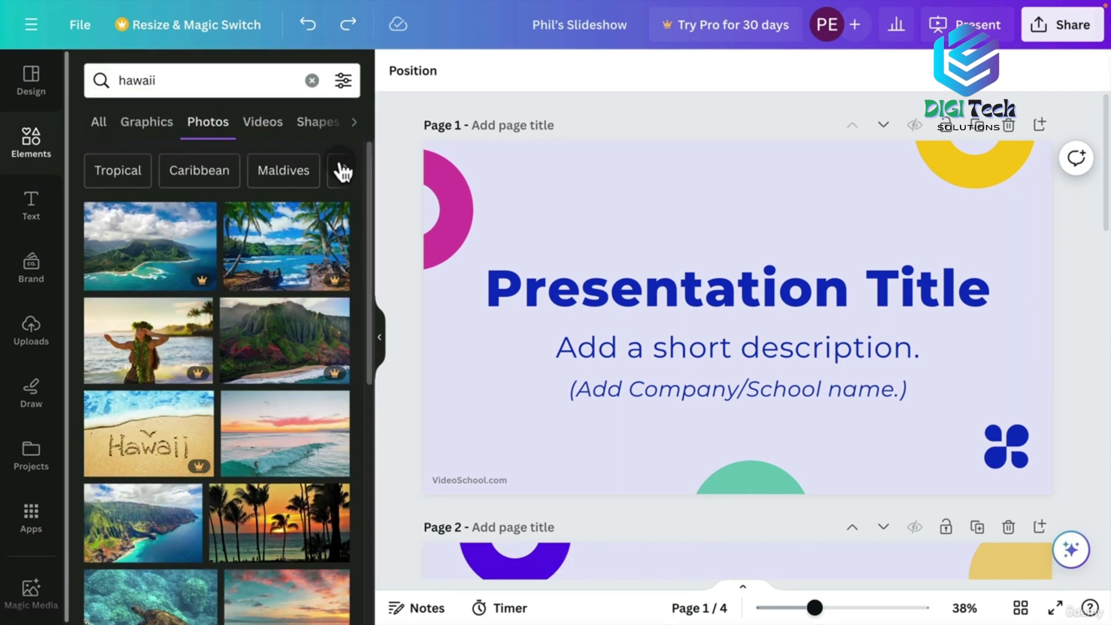
drag(370, 209, 358, 269)
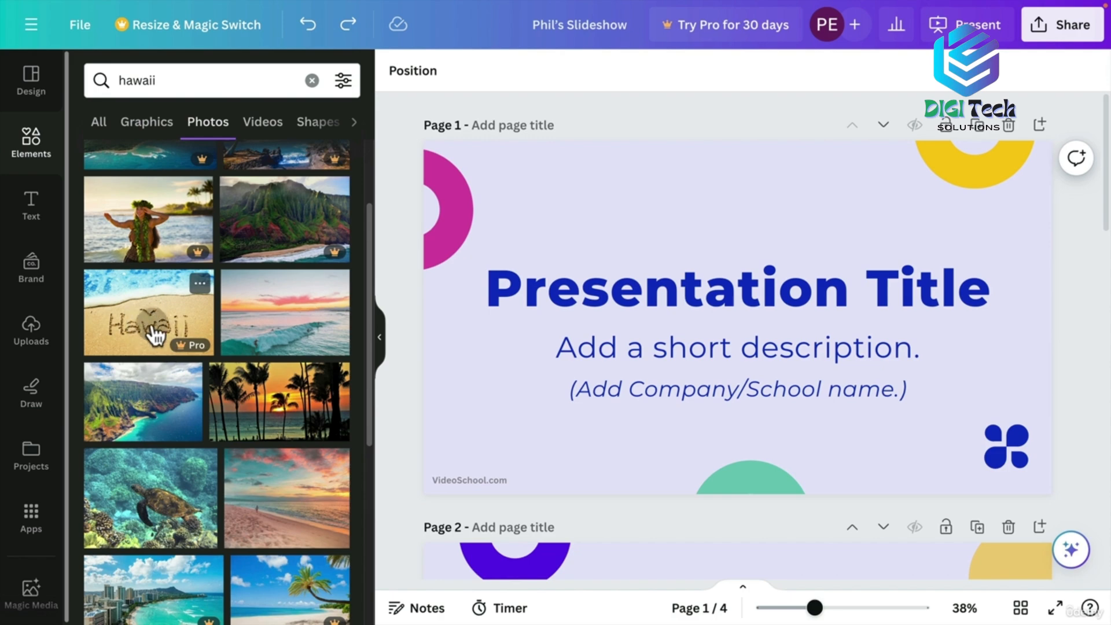
Try the Hawaii beach-sand photo and the sunset waves photo on page 1, deleting each one
click(155, 334)
drag(657, 192, 605, 86)
key(BackSpace)
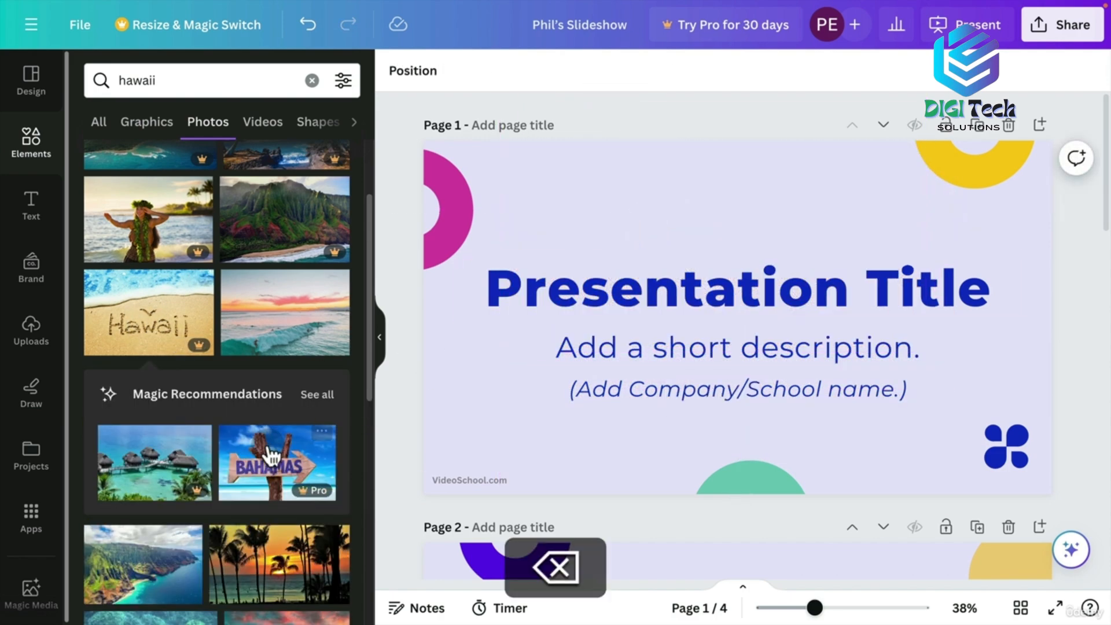
click(263, 316)
drag(679, 214, 694, 184)
key(BackSpace)
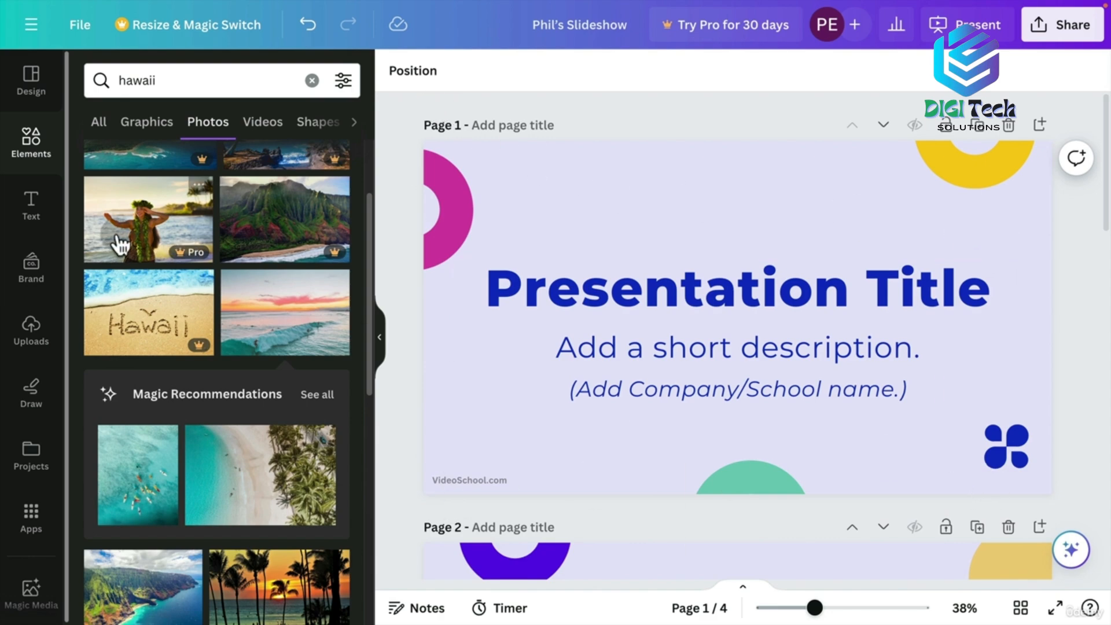
Place the sunset waves photo on page 1 so it fills the page behind the title text
drag(270, 324, 503, 165)
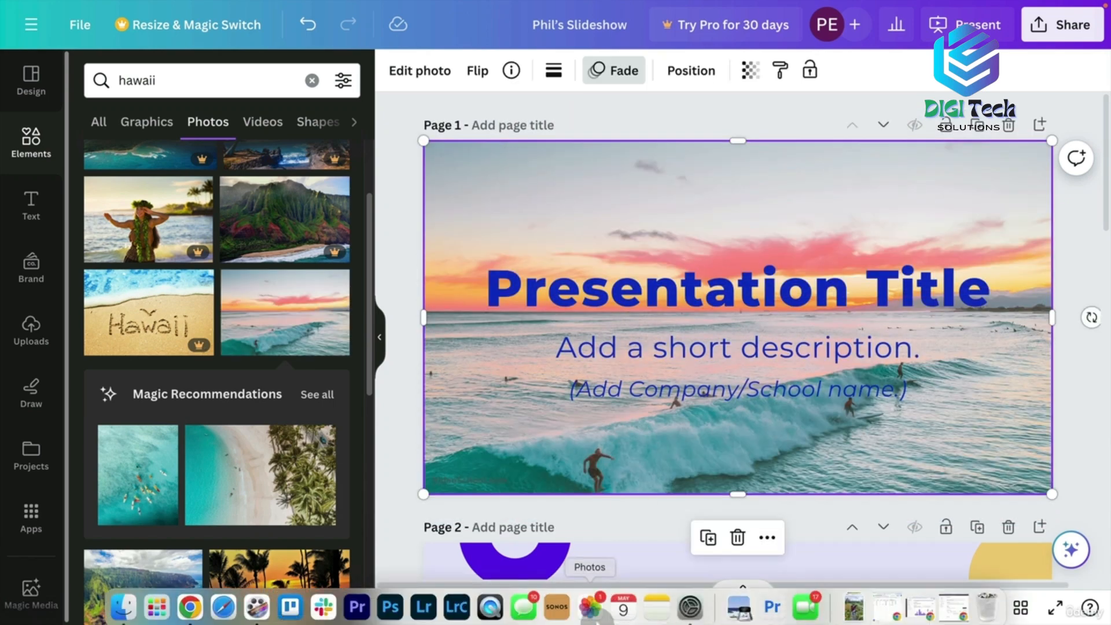
Send the sunset waves photo on page 1 behind all other elements and set its transparency to 26
click(705, 201)
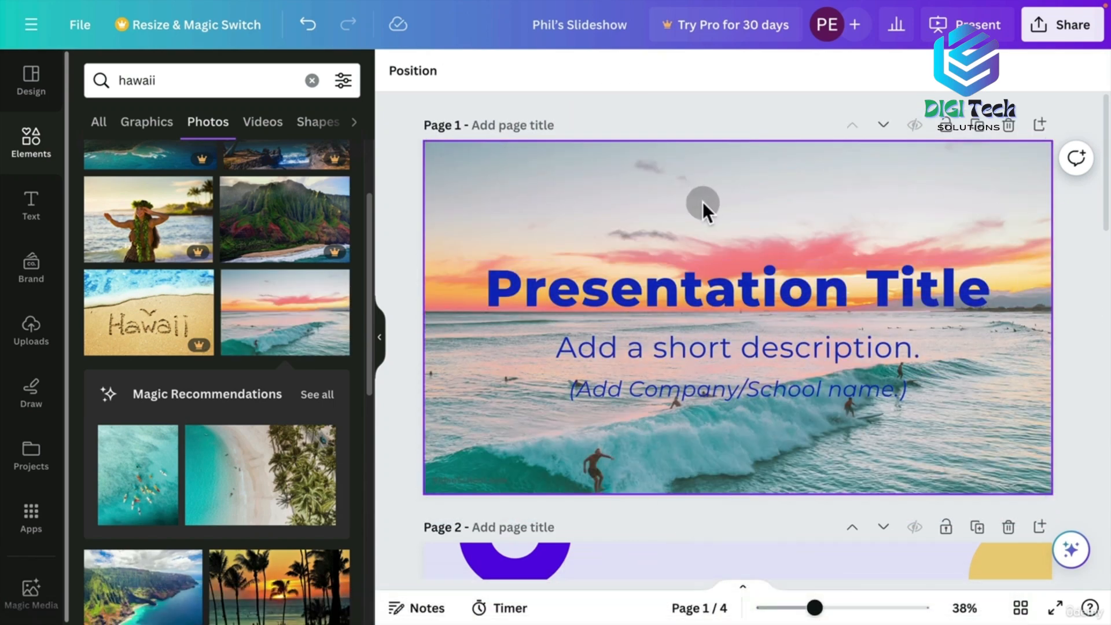
click(547, 206)
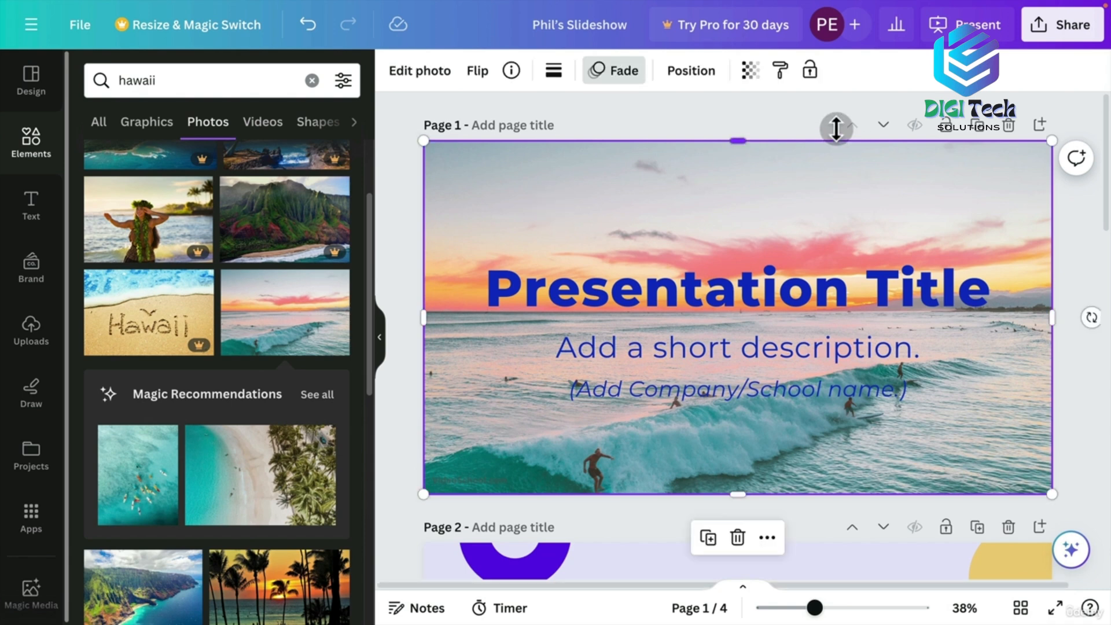
click(671, 74)
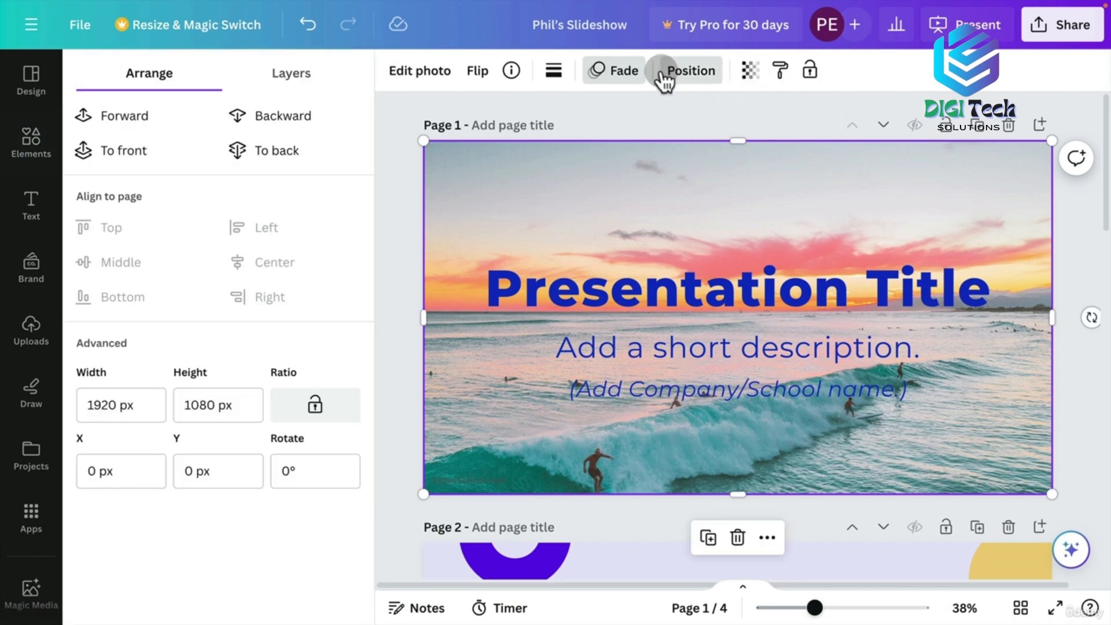
click(258, 155)
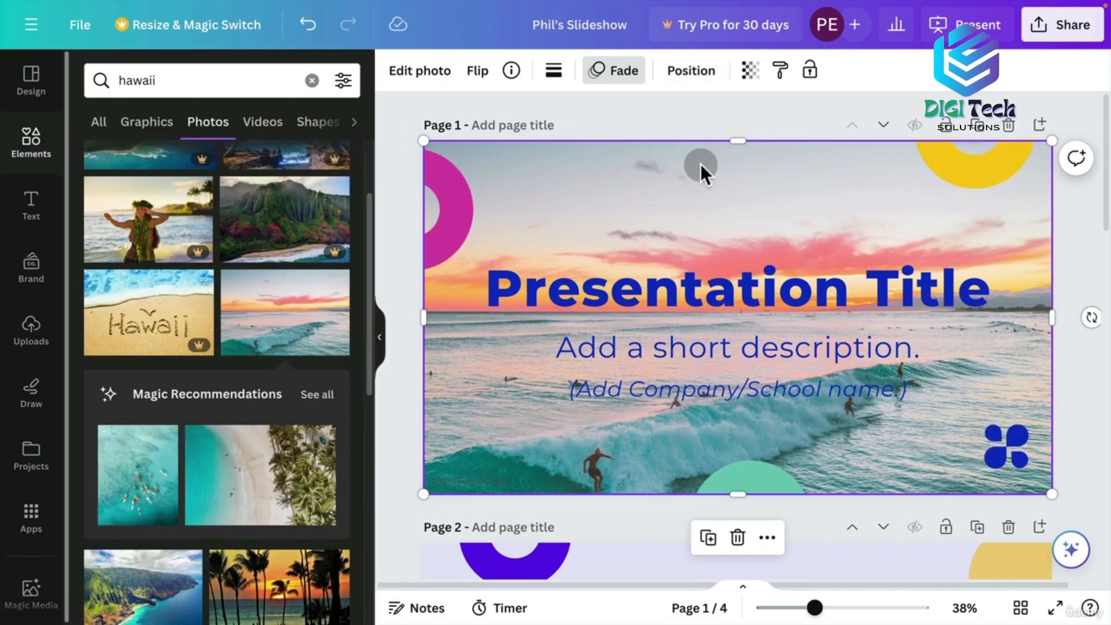
click(746, 72)
drag(687, 153, 617, 147)
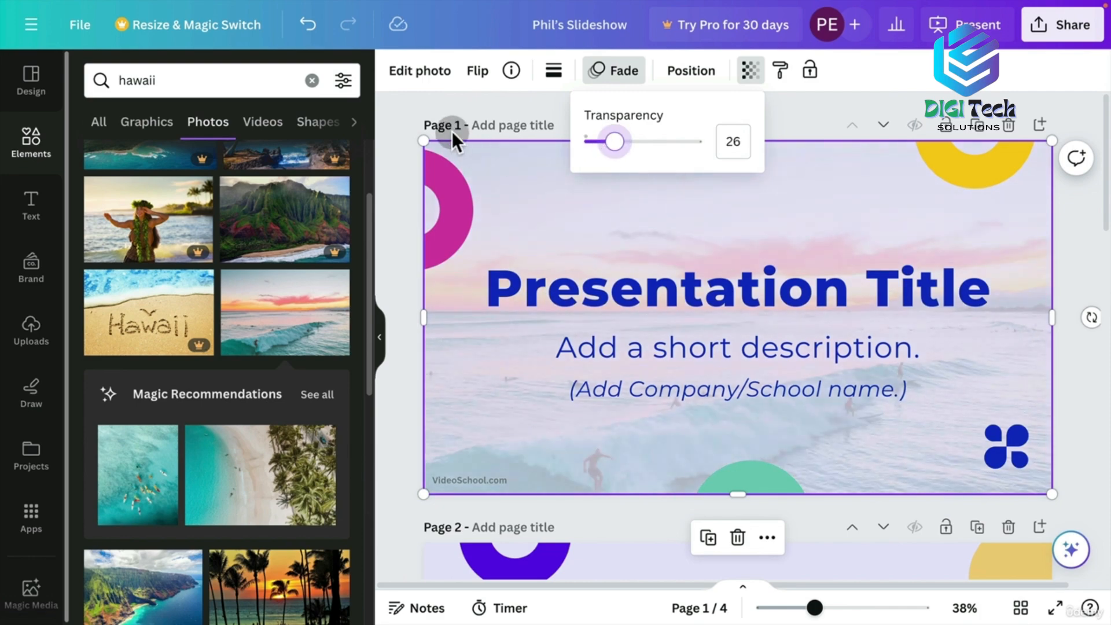
Show the full frames collection for page 2 and browse its categories, from basic shapes to retro
click(1098, 279)
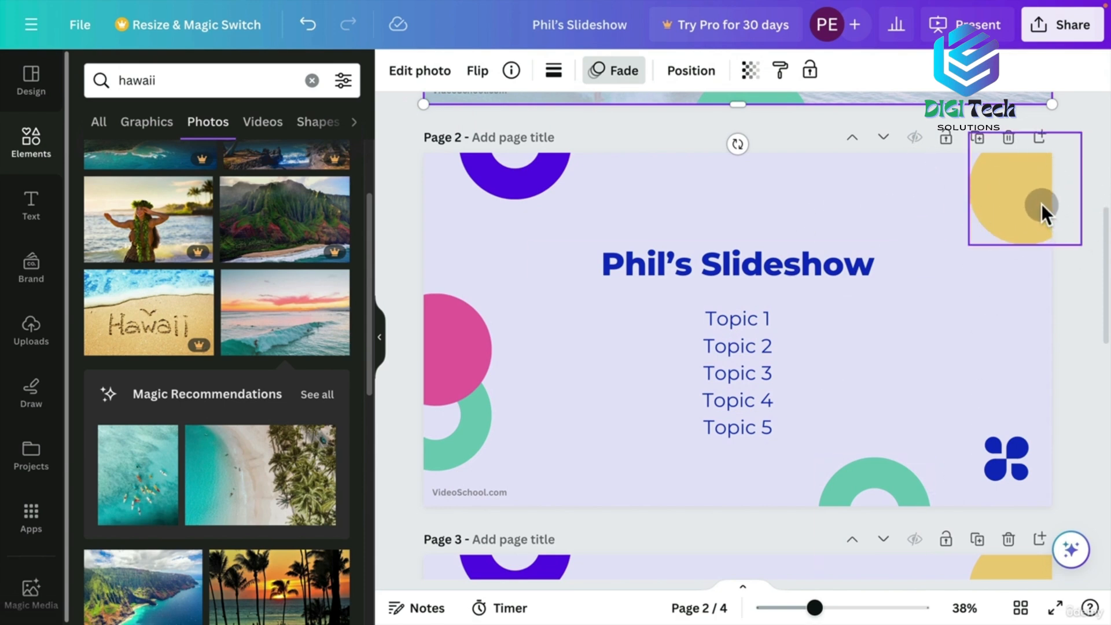
click(38, 153)
drag(373, 157, 348, 467)
scroll(349, 467, down, 4)
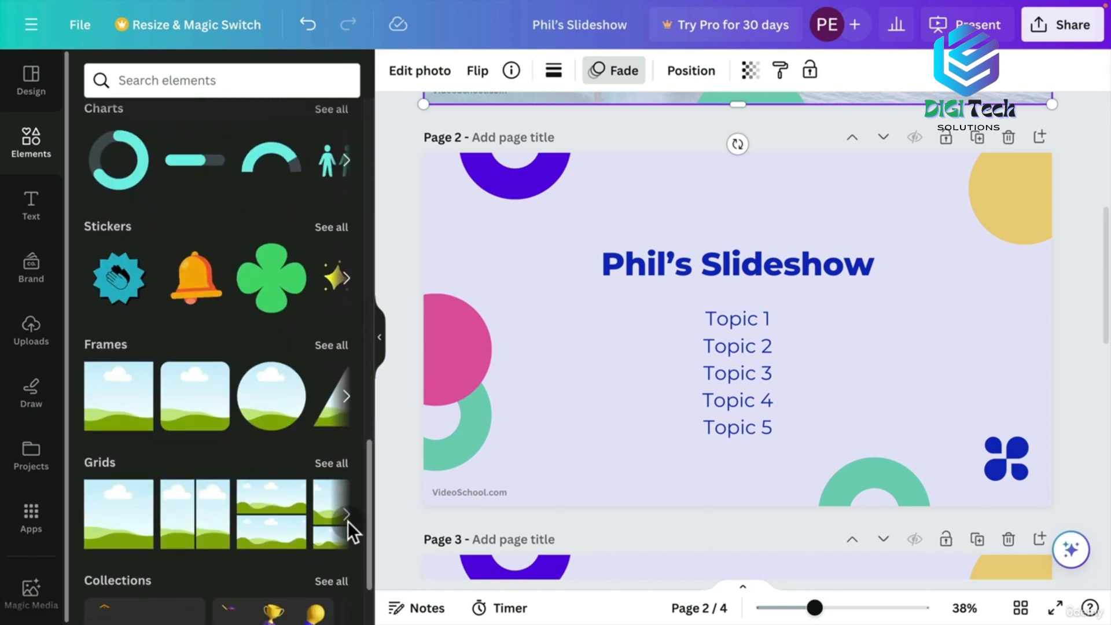
click(329, 343)
drag(372, 206, 374, 334)
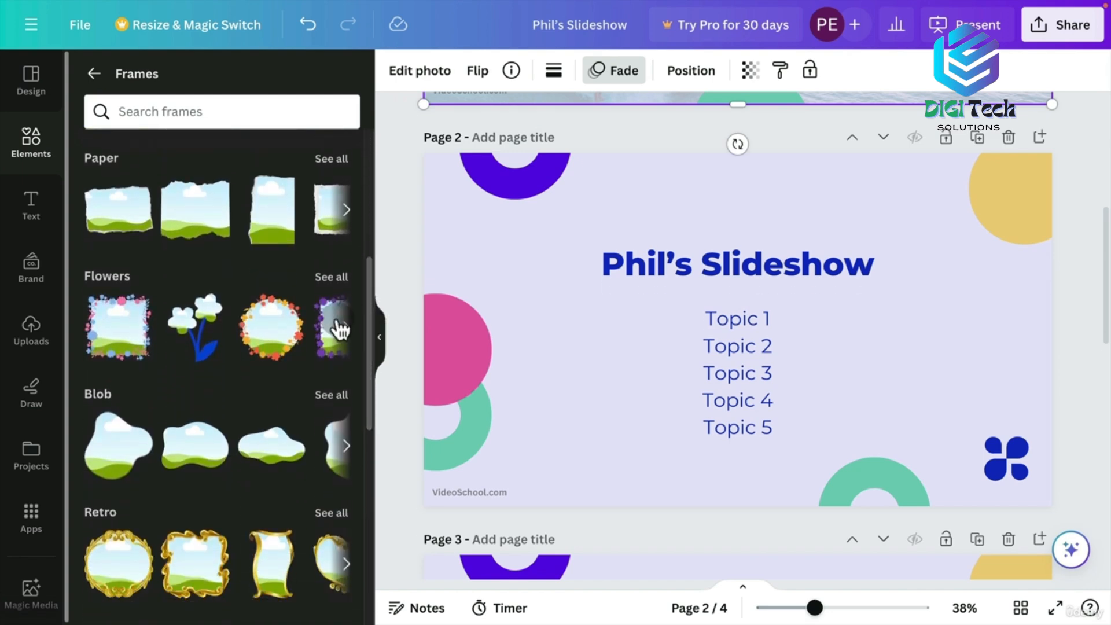
drag(370, 277, 357, 115)
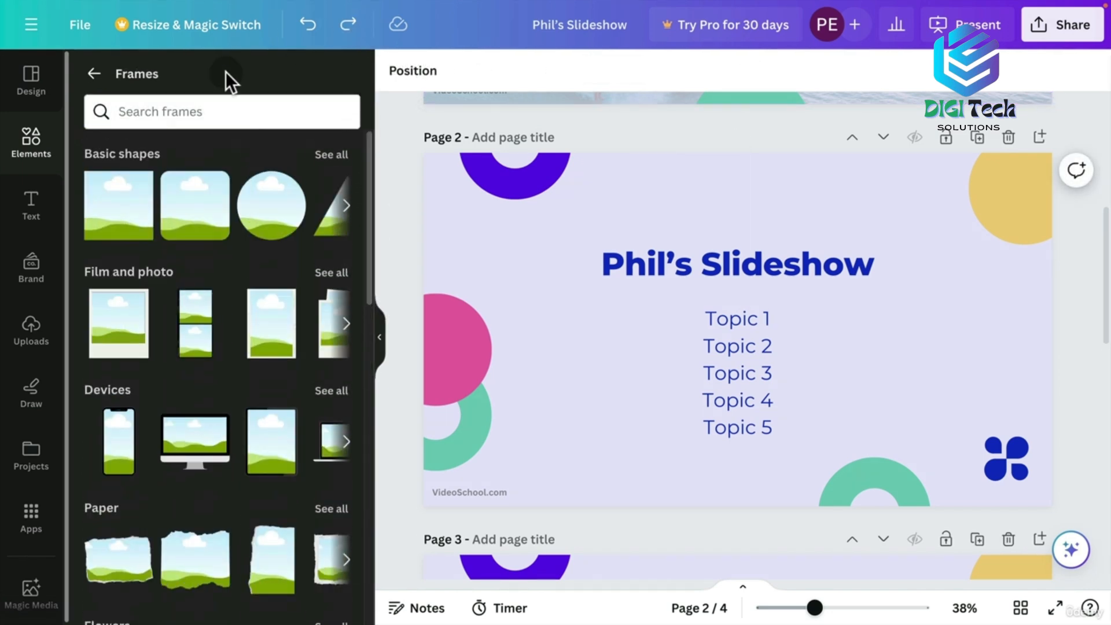
Search the frames for "blob frame" and place an enlarged rounded blob frame over page 2's right edge, beside the topic list
click(184, 119)
text(blob )
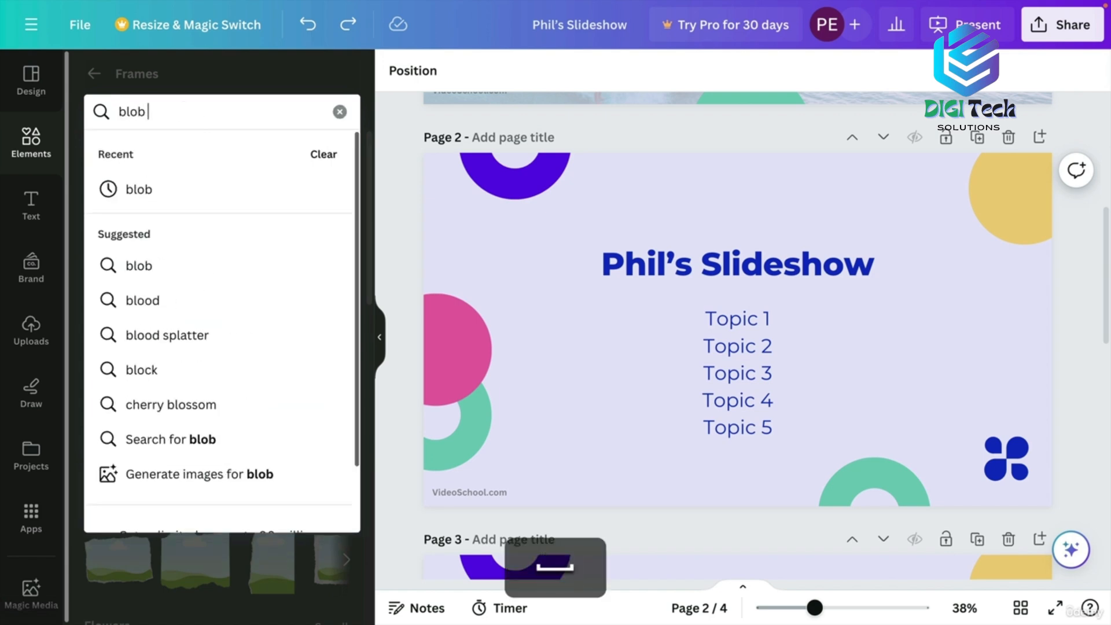
text(frame)
key(Return)
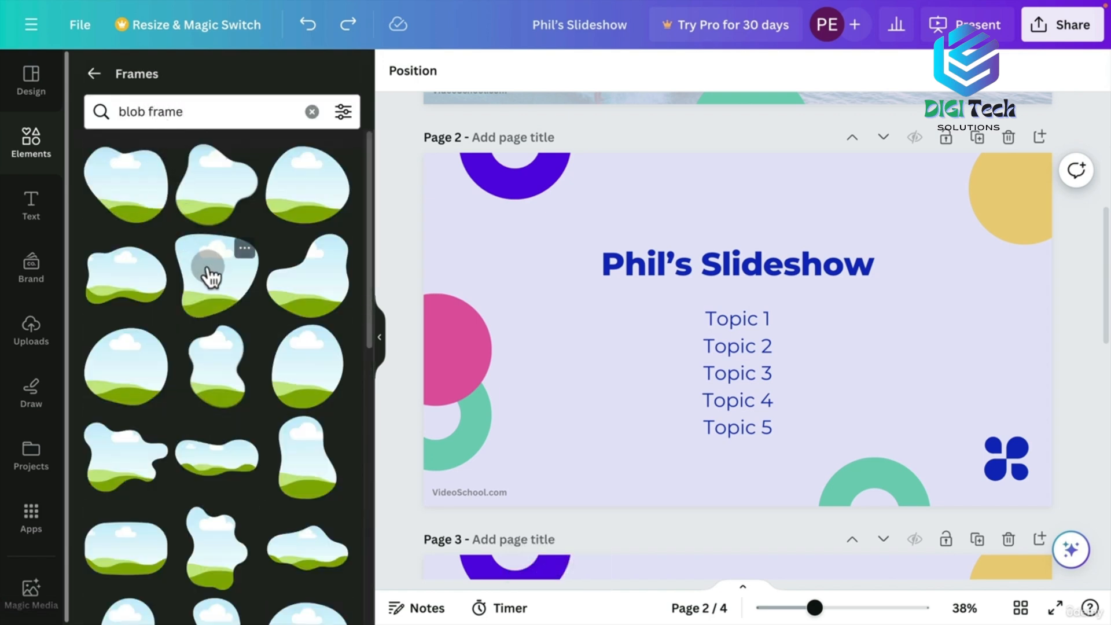
click(151, 383)
drag(810, 297, 1036, 291)
drag(1059, 230, 1102, 186)
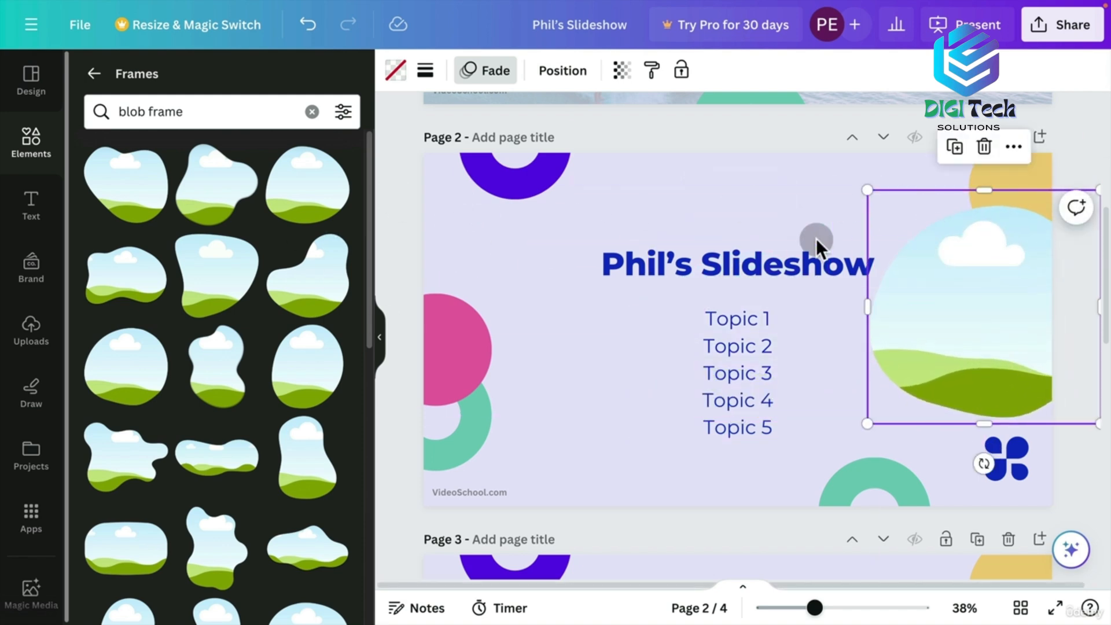
Fill page 2's blob frame with the recently used sunset waves photo, then enlarge and reposition the photo to show the surfer inside the frame
click(46, 155)
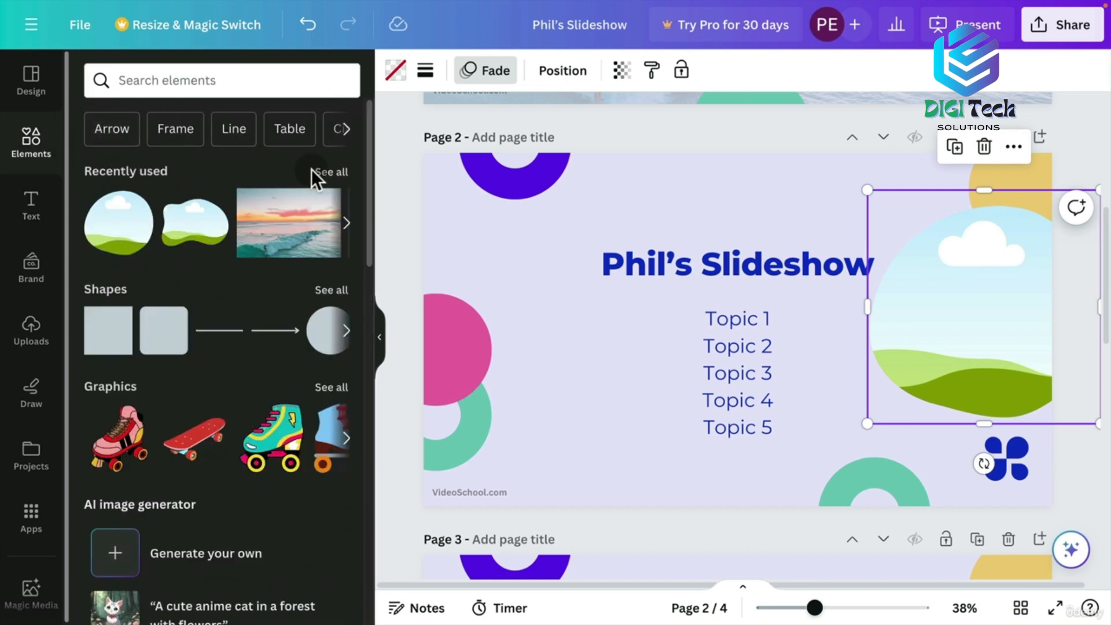
drag(245, 194, 974, 275)
double_click(990, 335)
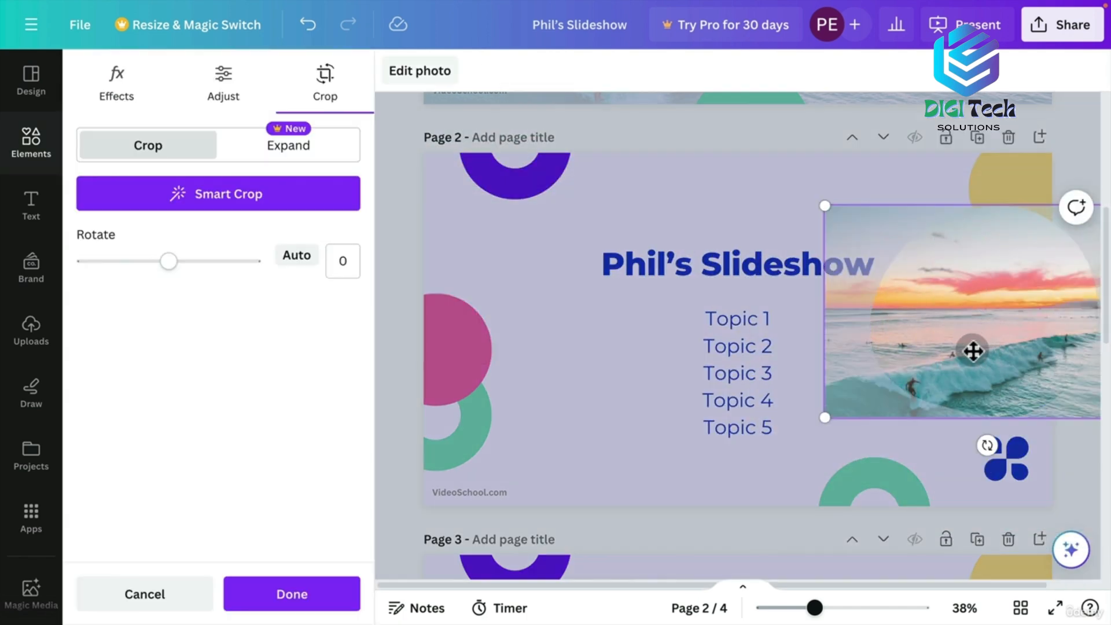
drag(821, 457, 728, 453)
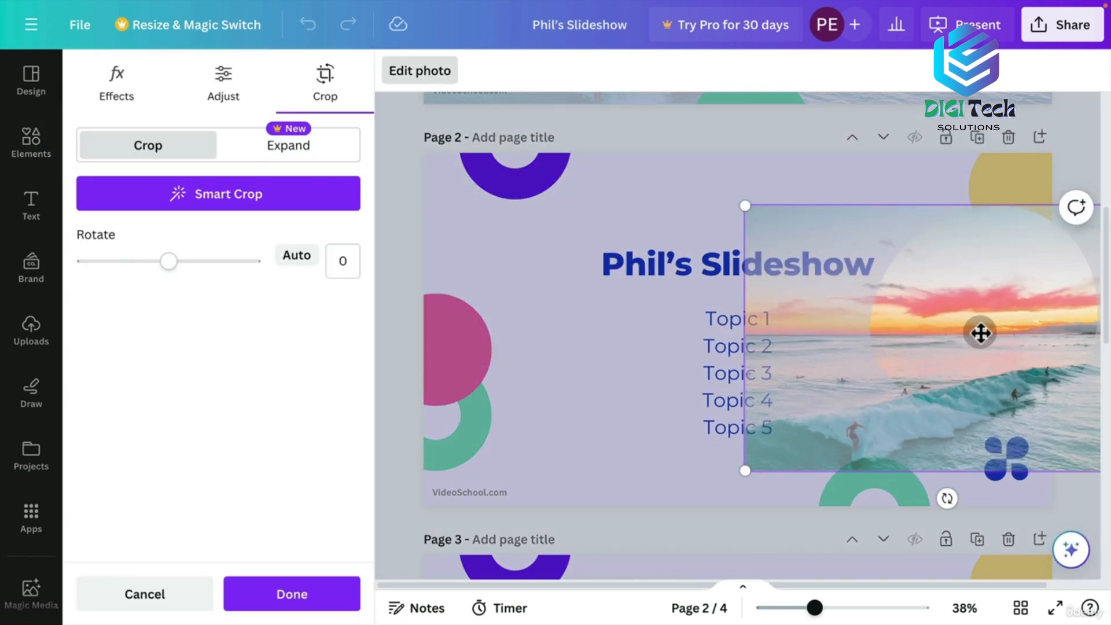
drag(982, 332, 1096, 279)
drag(1109, 173, 1110, 168)
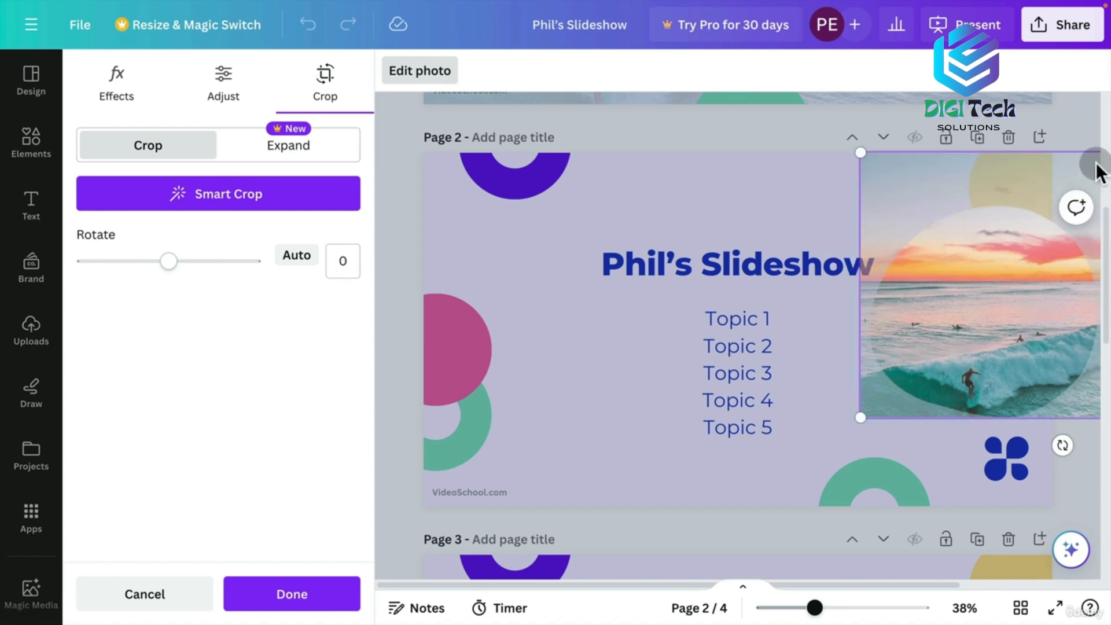
click(776, 176)
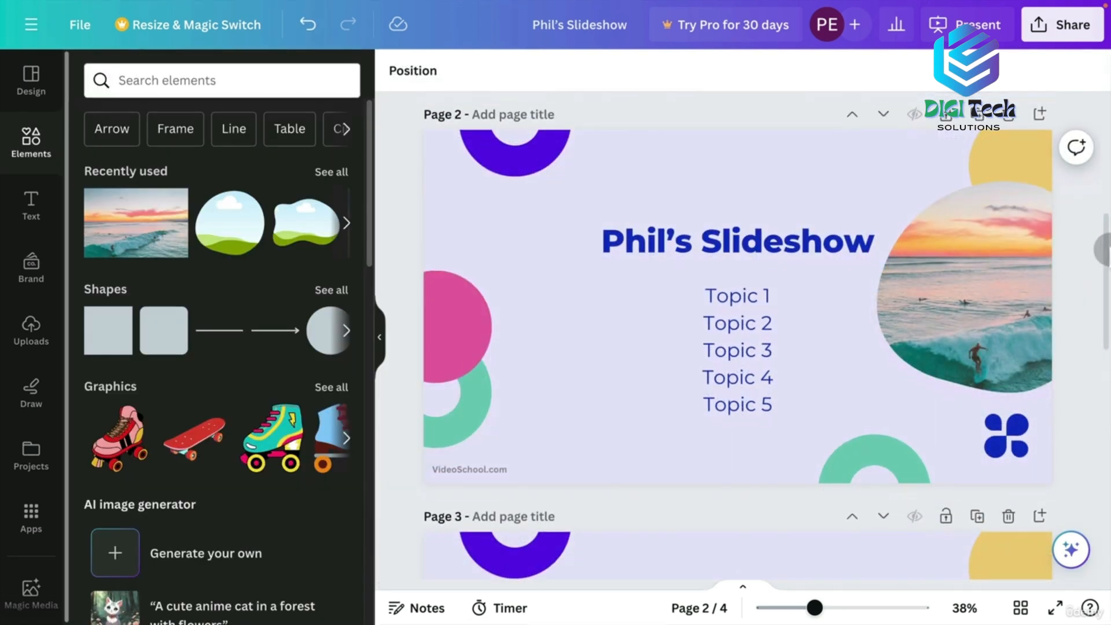
Open the slideshow's download settings and choose PDF Standard as the file type
drag(1104, 248, 1093, 14)
click(1079, 23)
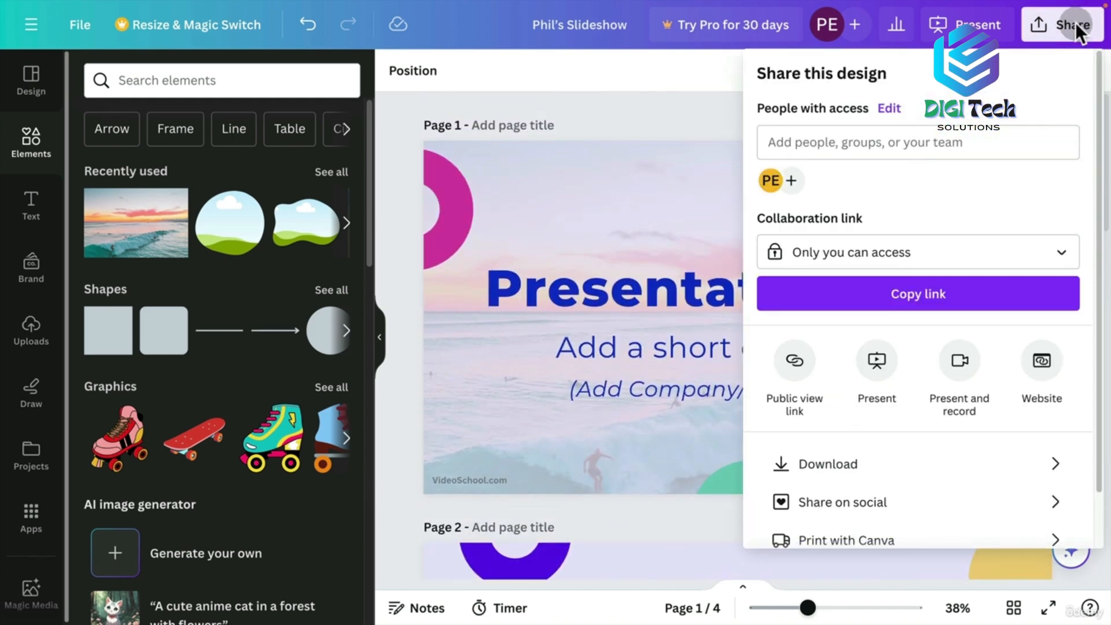
click(825, 464)
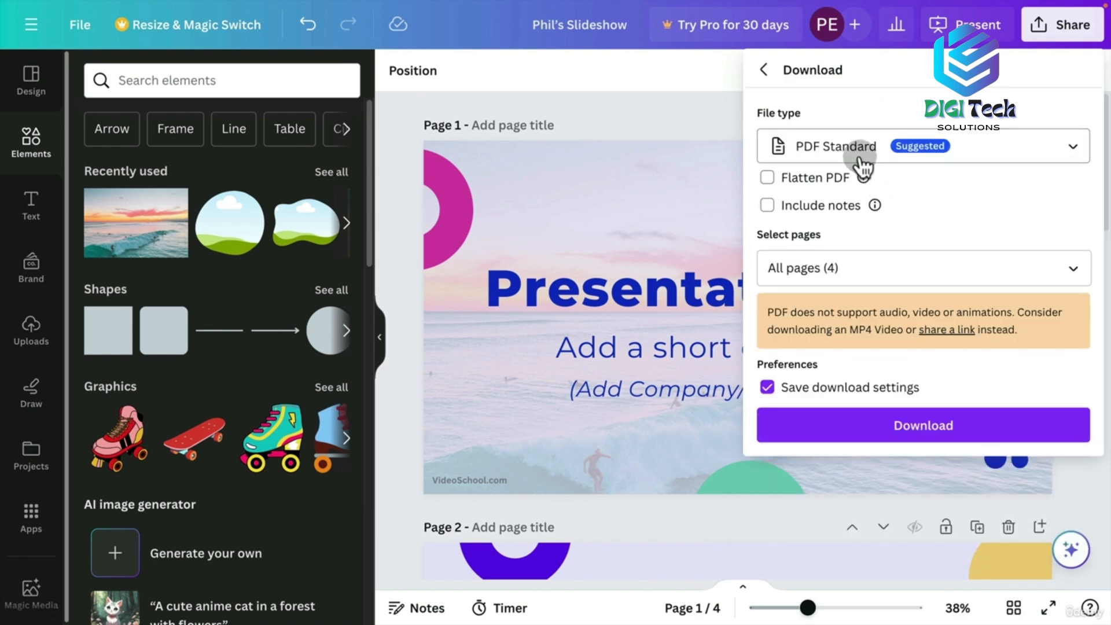
click(860, 162)
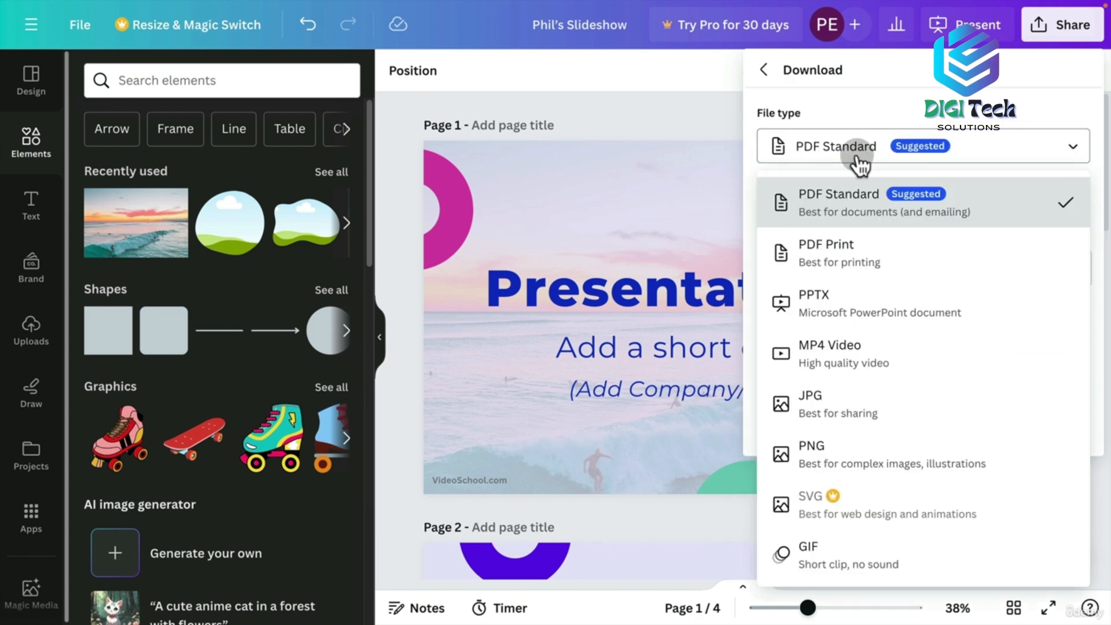
click(896, 215)
Try JPG as the download file type with only page 1 selected
click(888, 148)
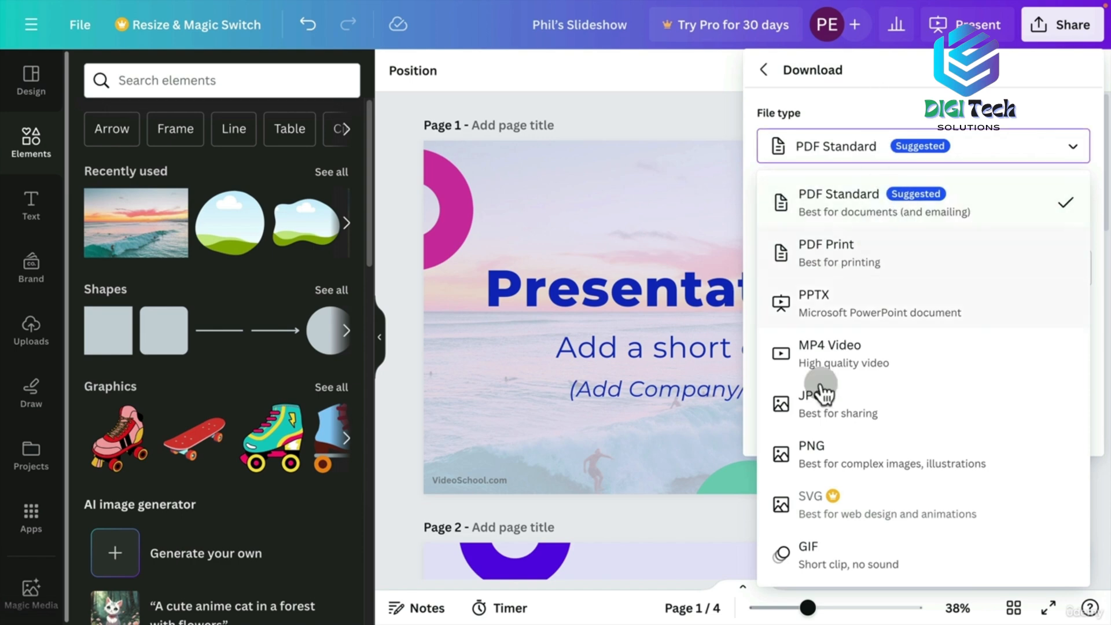
click(842, 412)
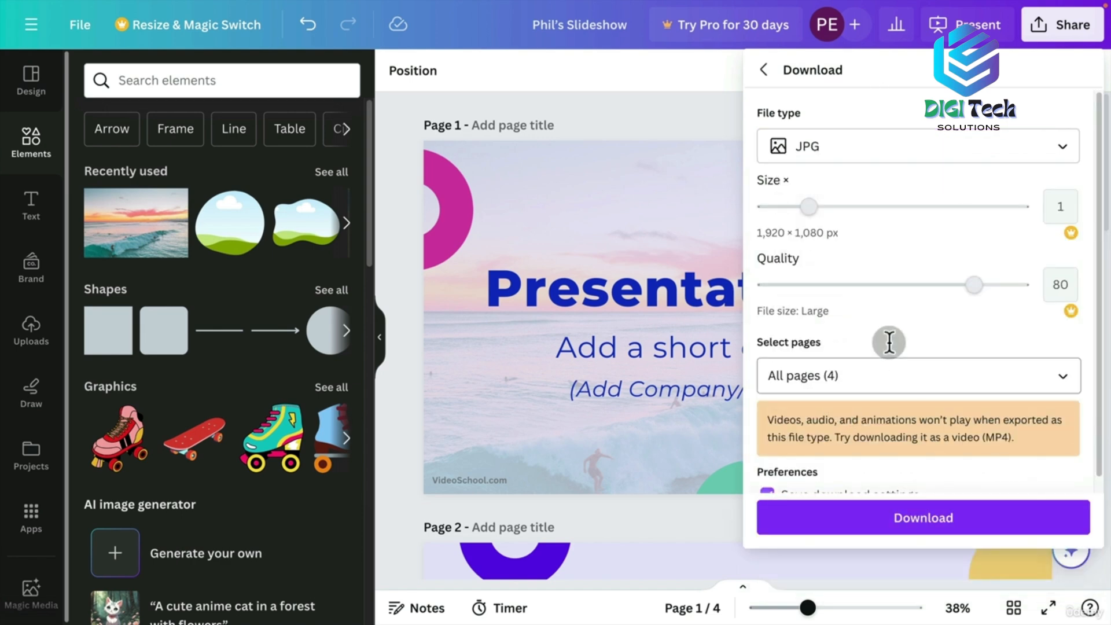
click(852, 373)
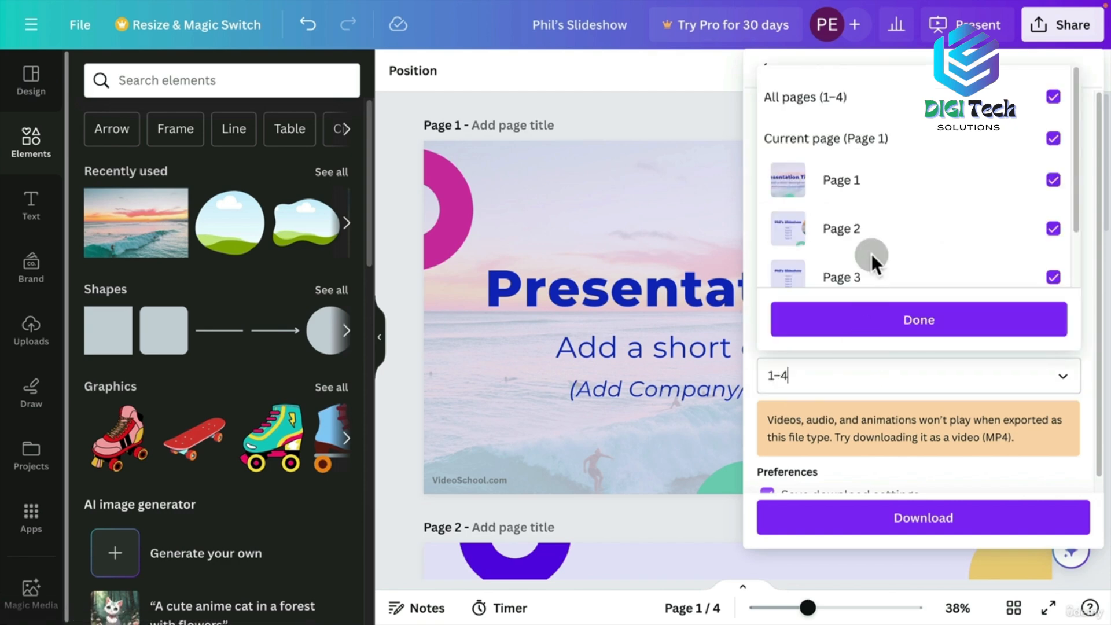
click(860, 100)
click(868, 183)
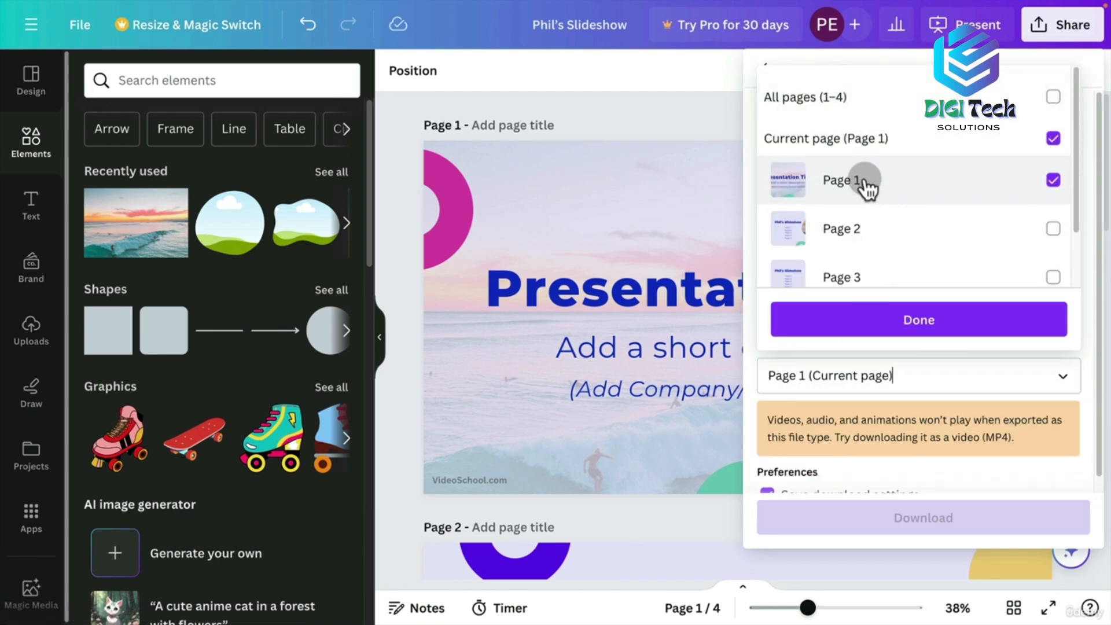
click(844, 321)
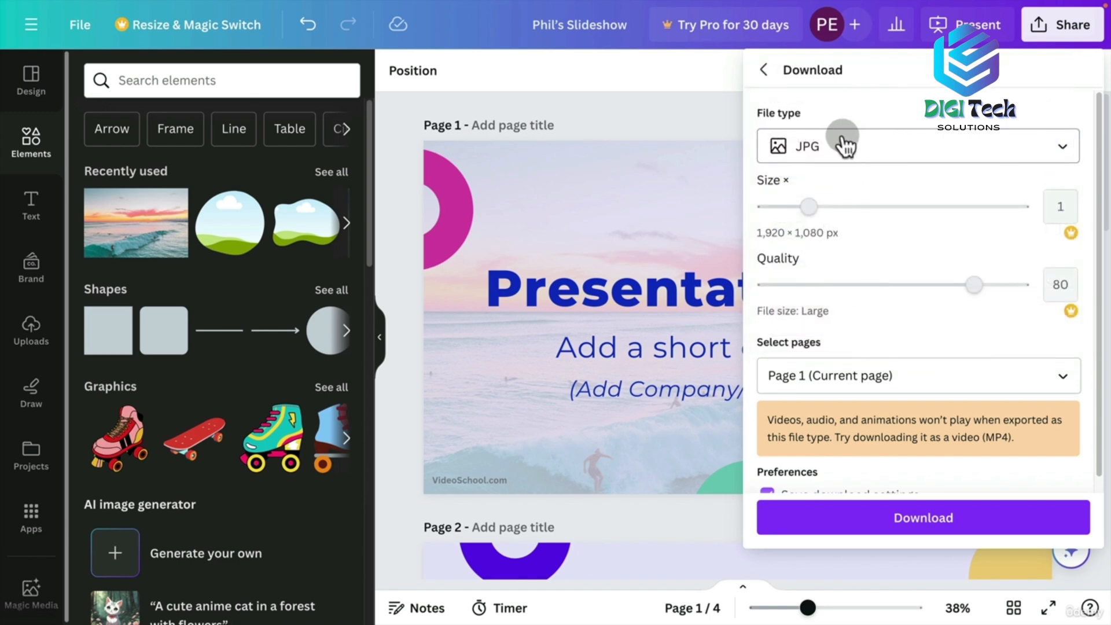
Switch the file type back to PDF Standard, select all four pages and download the slideshow
click(841, 145)
click(849, 199)
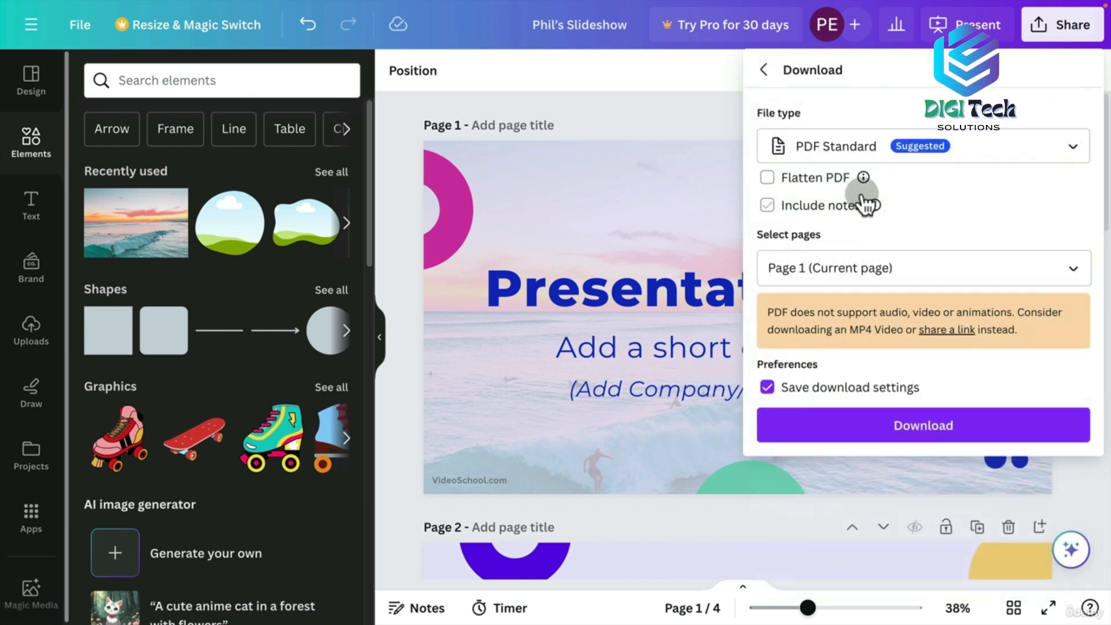
click(827, 265)
click(836, 316)
click(1006, 229)
click(917, 431)
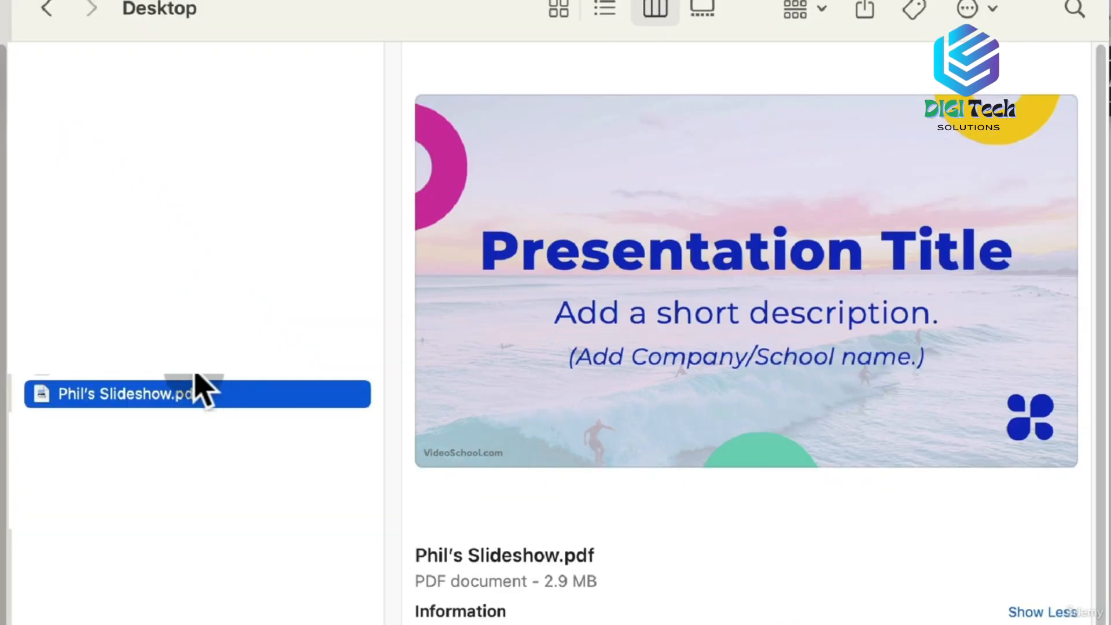
Page forward and back through the exported slideshow PDF in the Desktop folder's preview
click(768, 422)
click(768, 423)
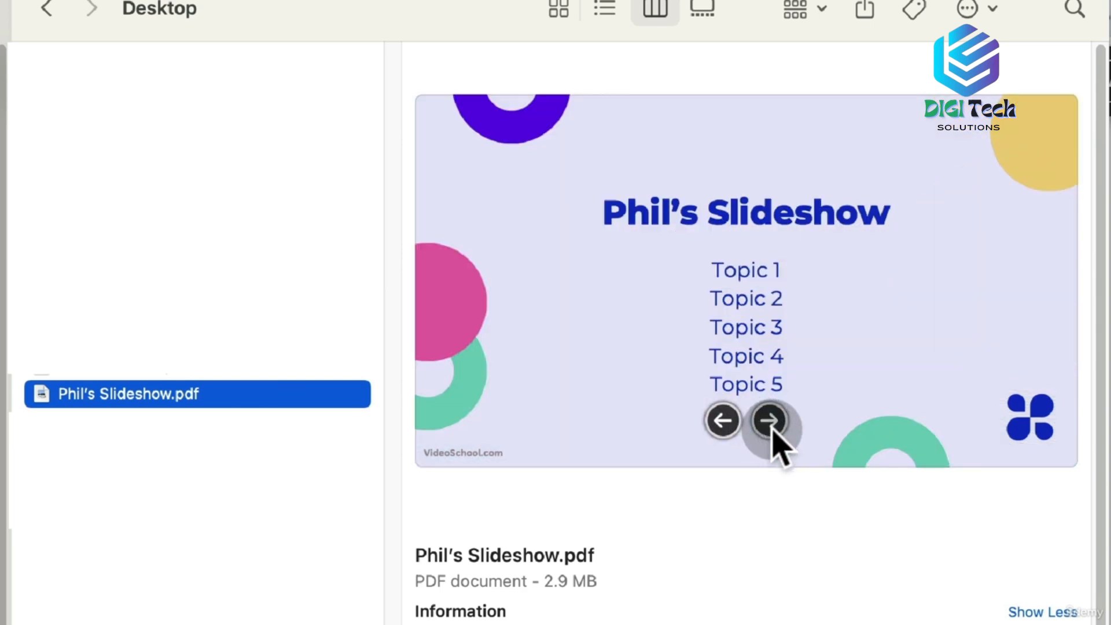
click(724, 425)
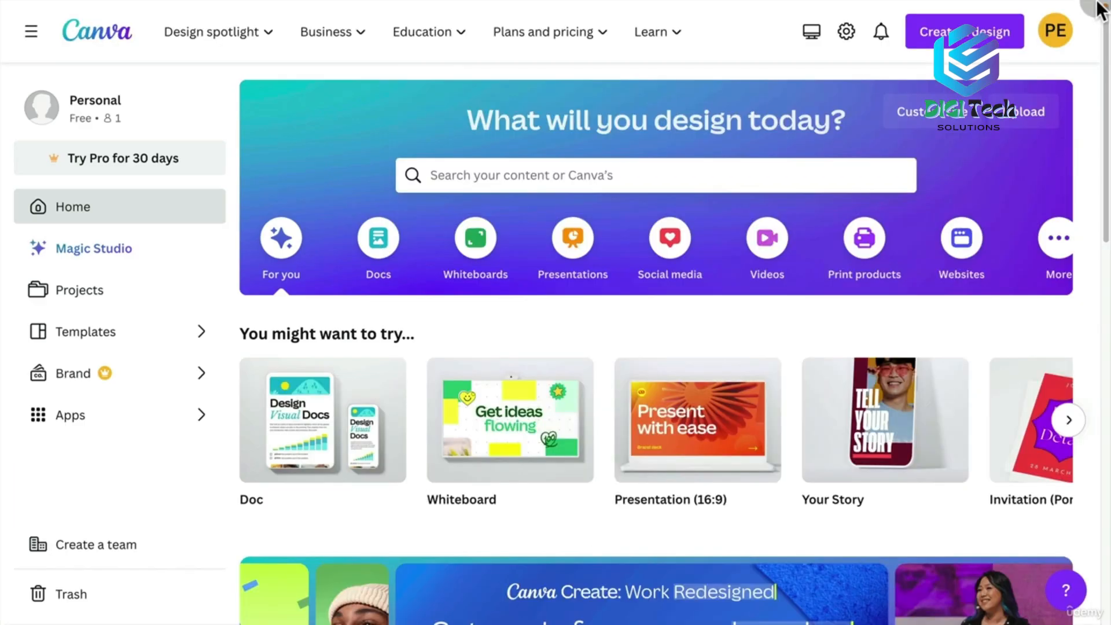
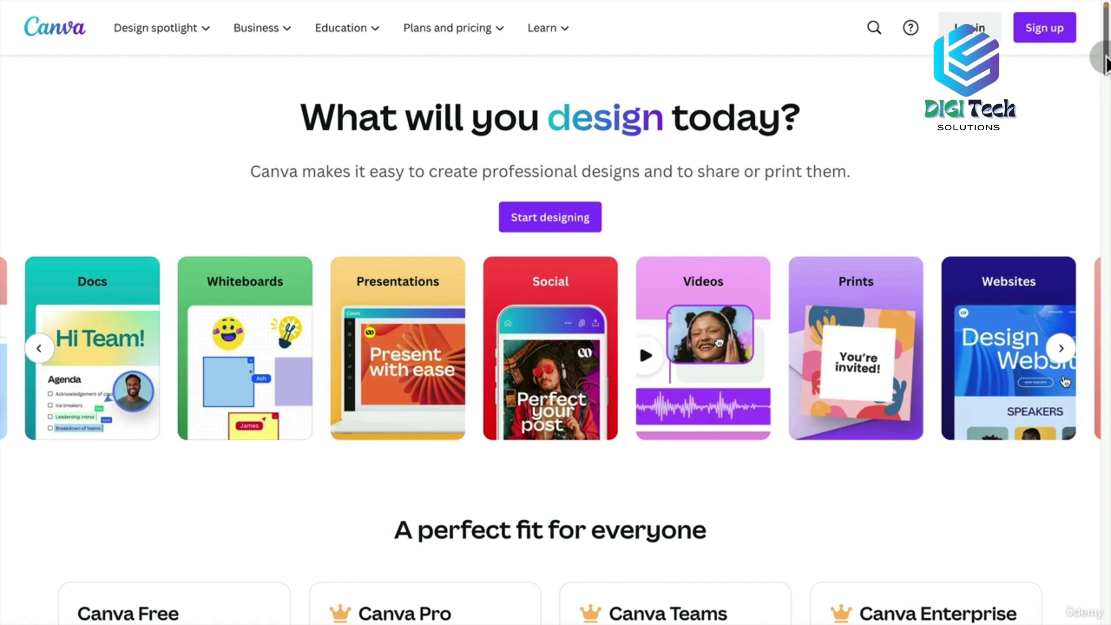
Open the plan pricing comparison on the Canva website and start signing up for the Canva Free plan
drag(1105, 61, 1106, 118)
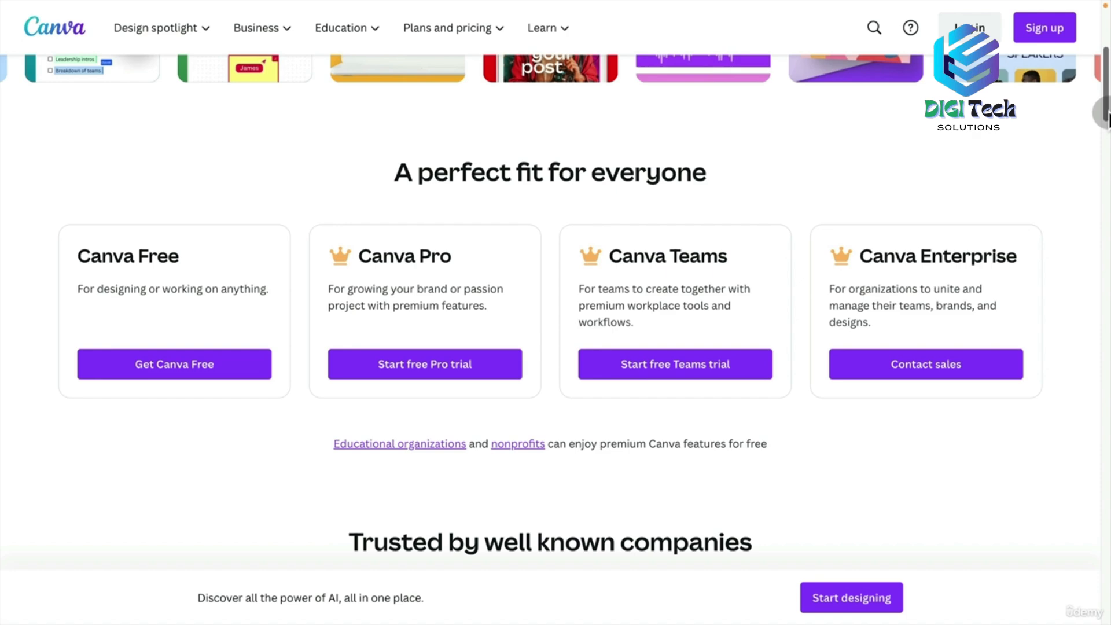
drag(1108, 113, 1108, 113)
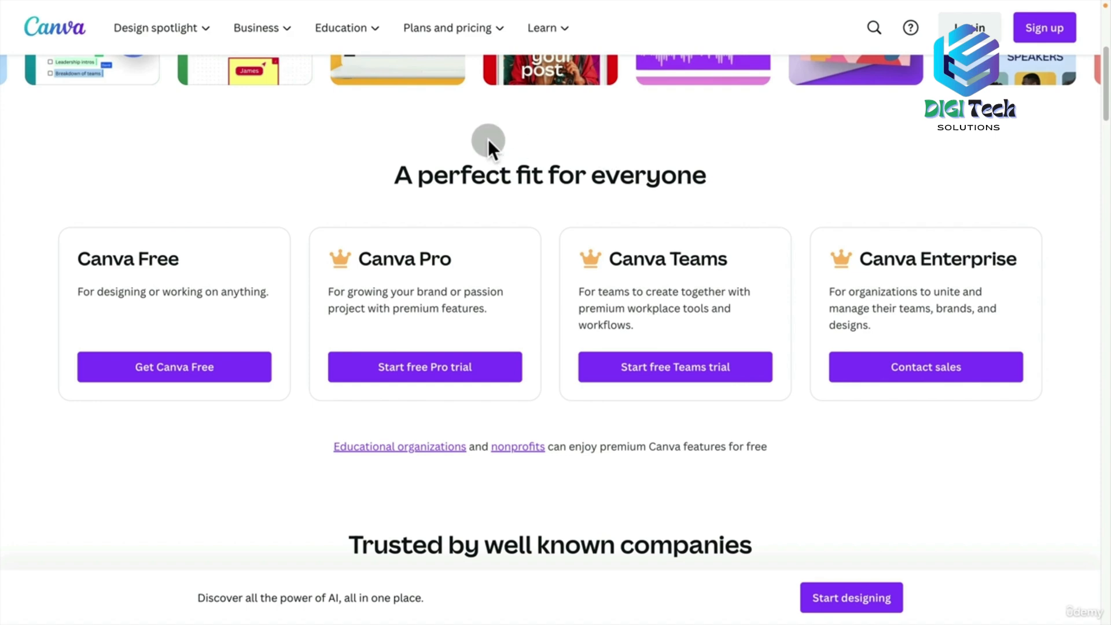
click(466, 36)
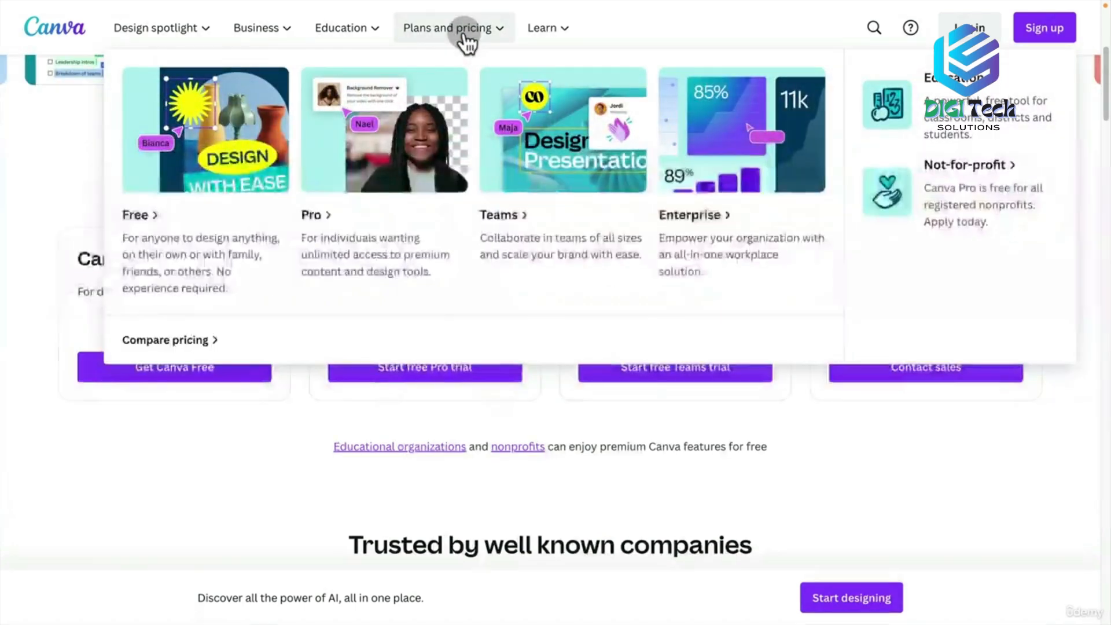
click(182, 342)
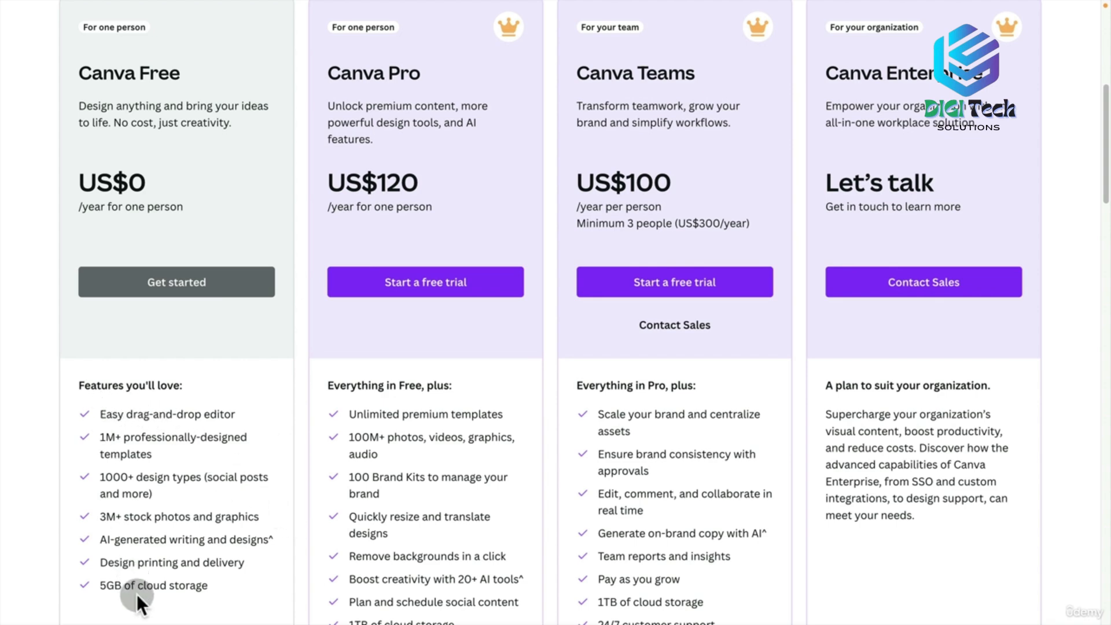
click(172, 281)
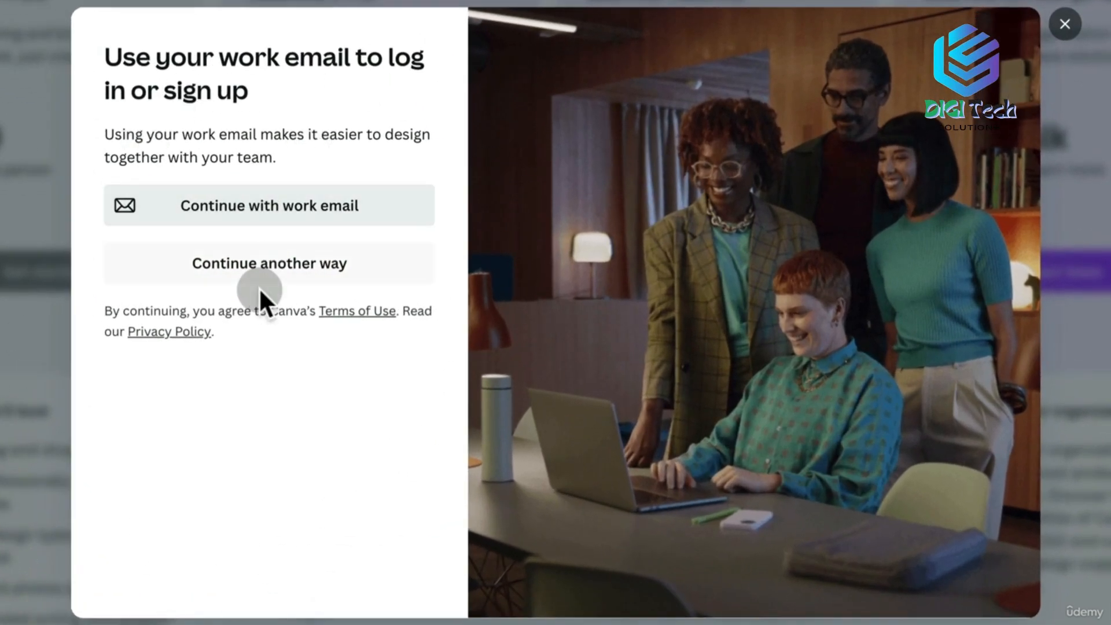
Continue the Canva sign-up another way, choosing the email option
click(266, 272)
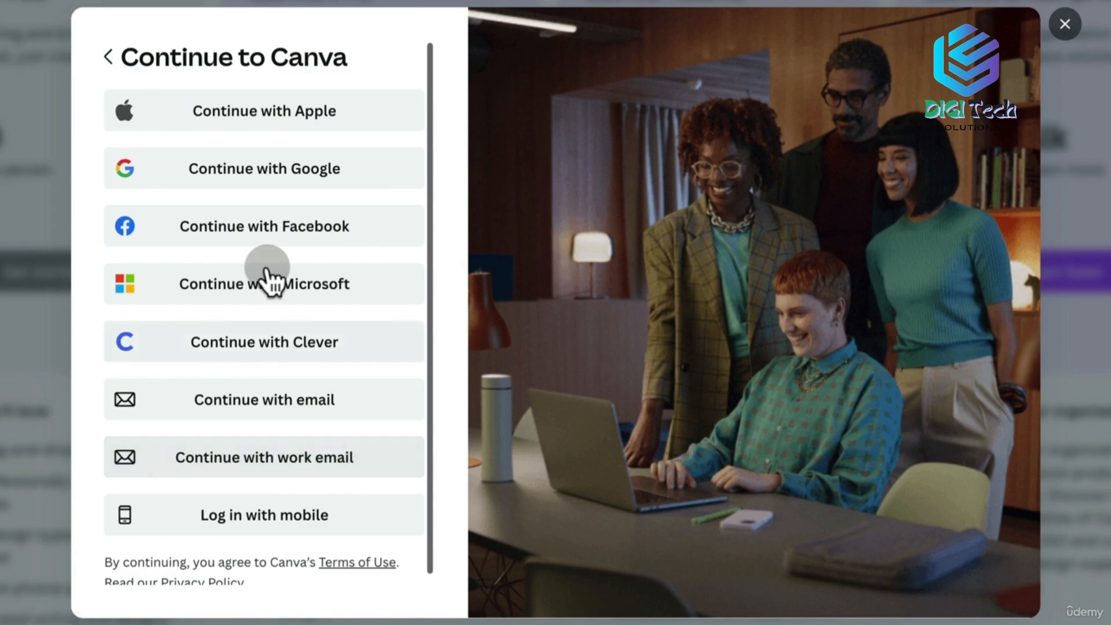
click(219, 405)
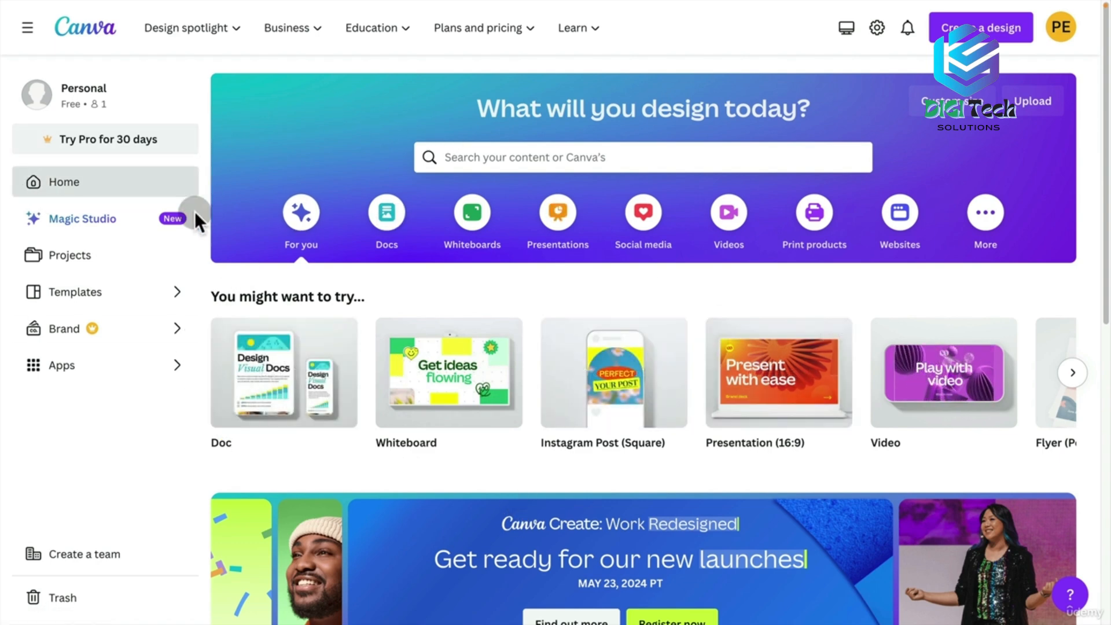
View the Projects page, then browse the Instagram post and presentation templates in the template library
click(87, 270)
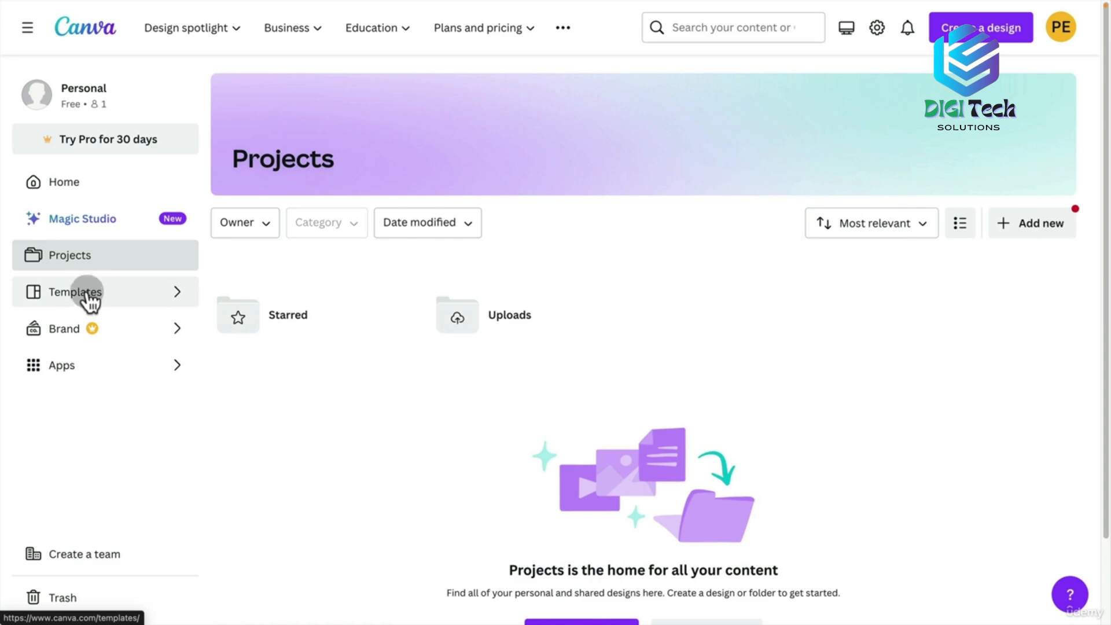
click(78, 296)
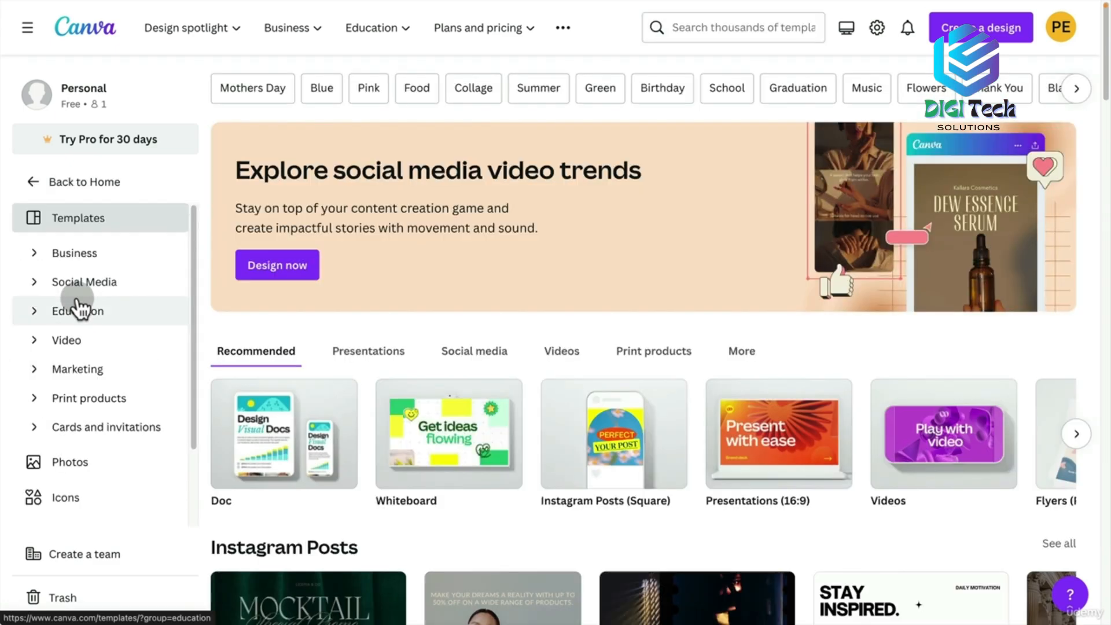
drag(1105, 20, 1104, 103)
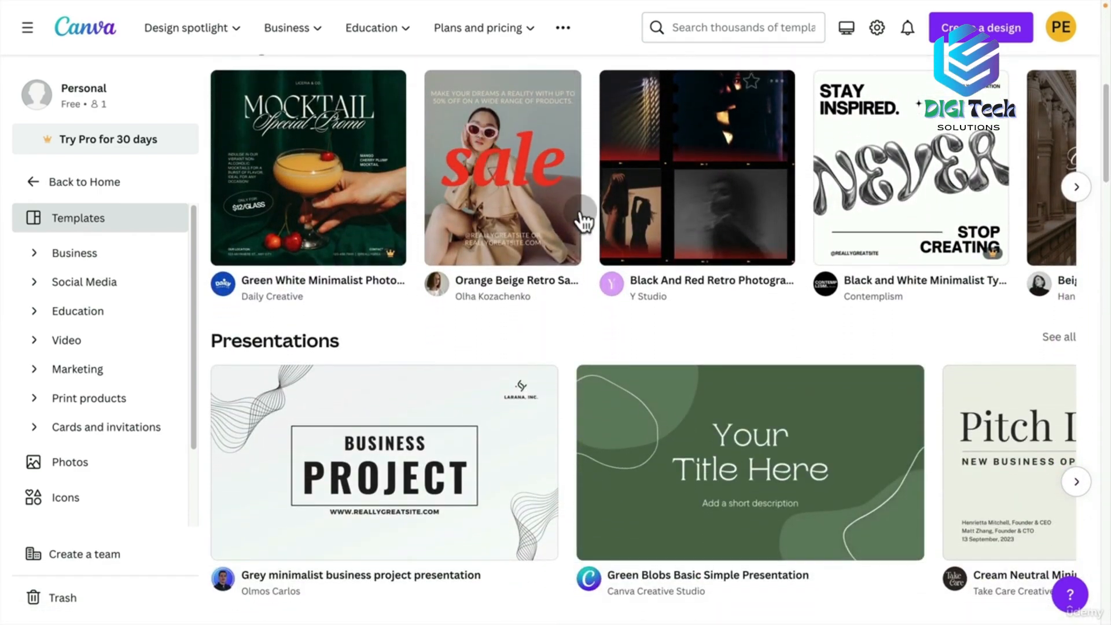
mouse_move(383, 254)
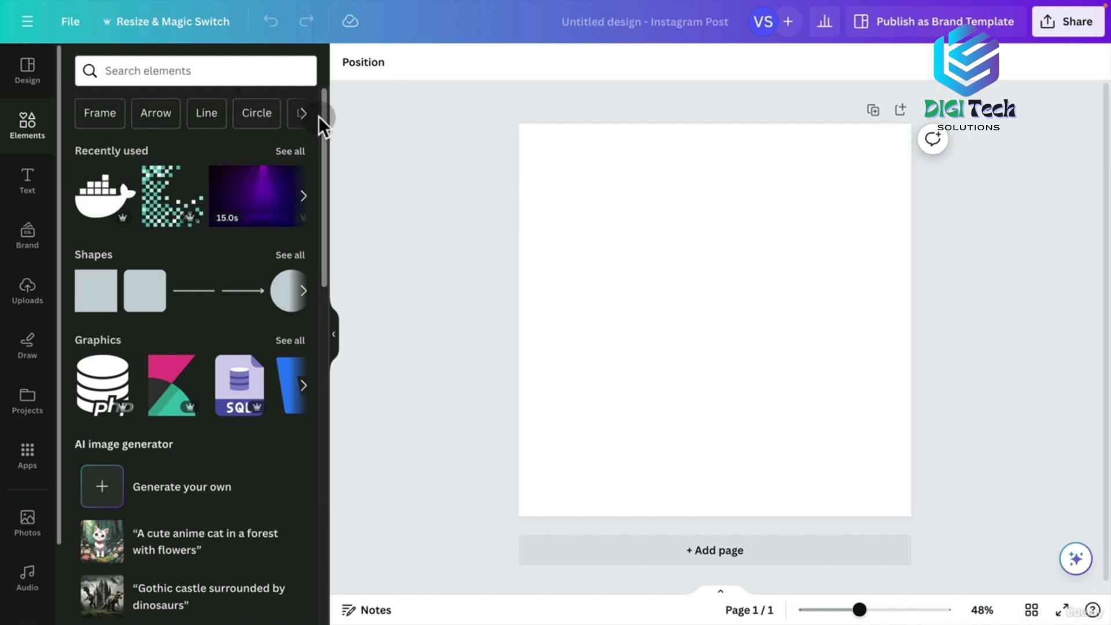
Search the elements for "artist", show all matching graphics and pick the Pro watercolor paint palette
click(181, 70)
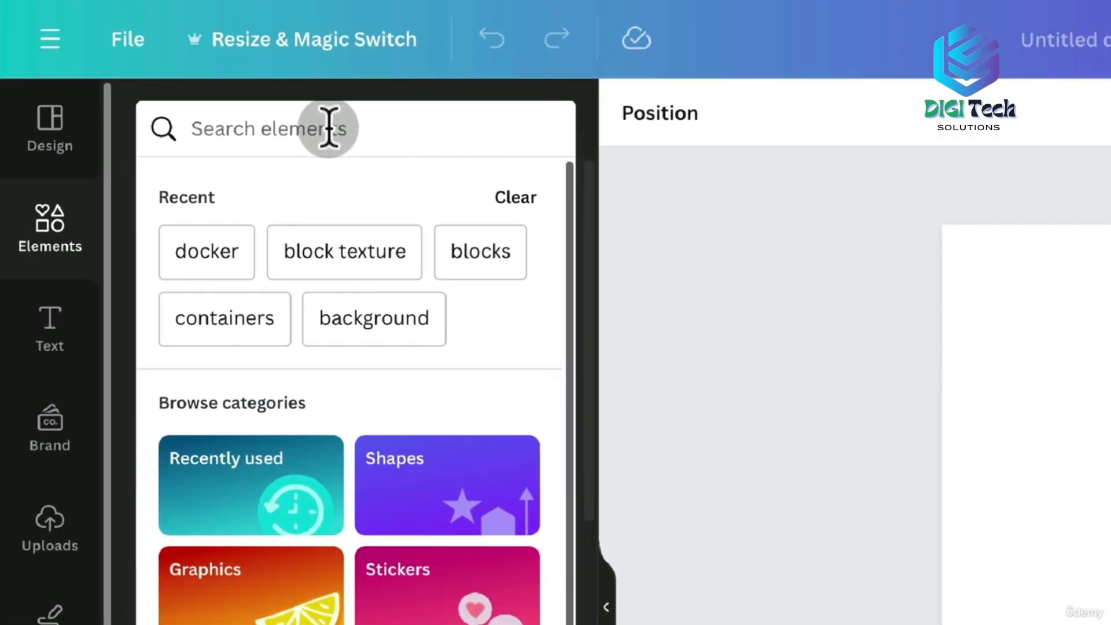
text(artist)
key(Return)
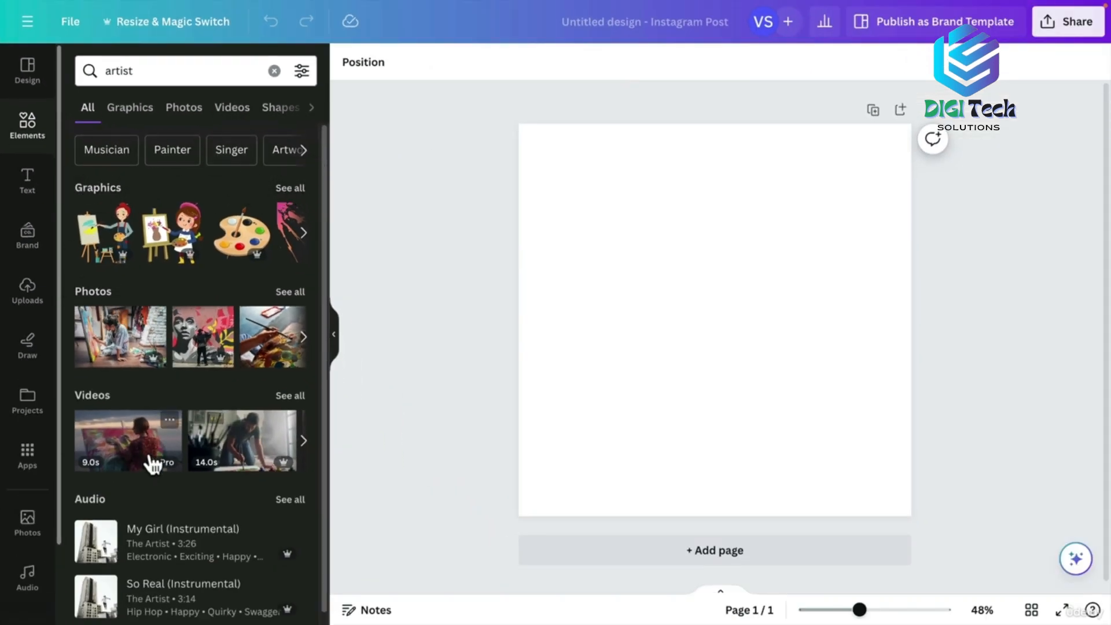
click(291, 186)
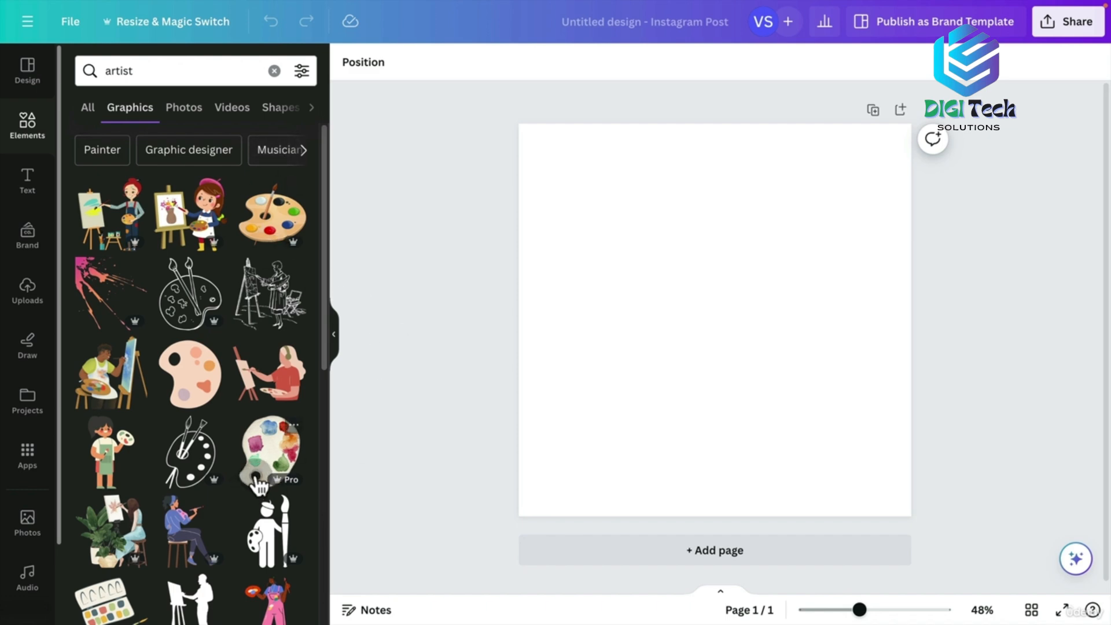
click(263, 448)
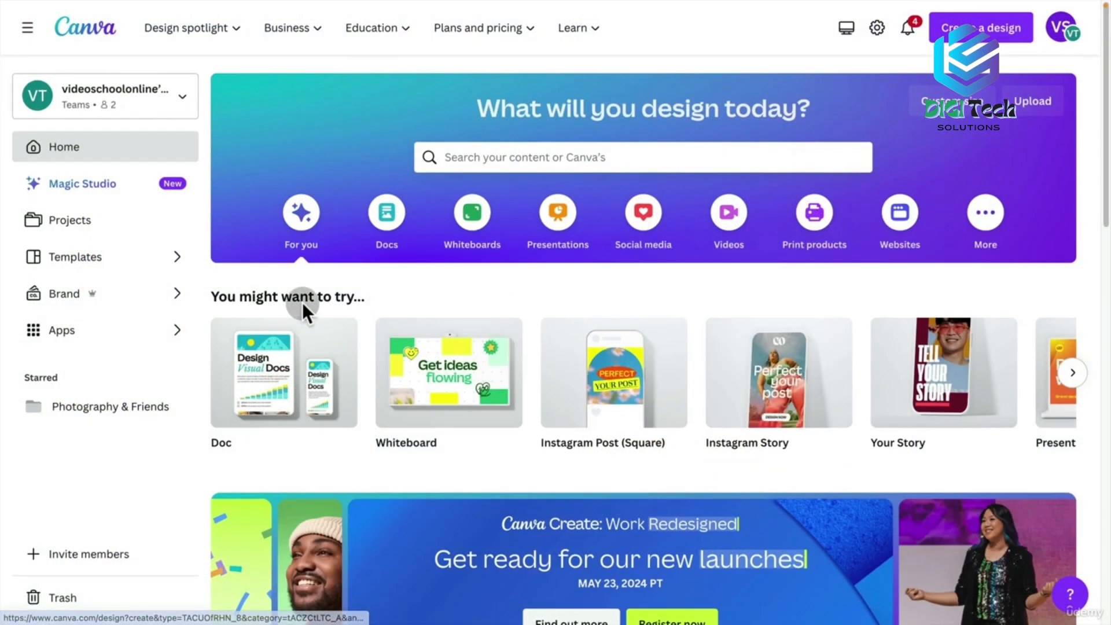
Open the team's Brand page and look through the contents of its Brand Kit
click(60, 296)
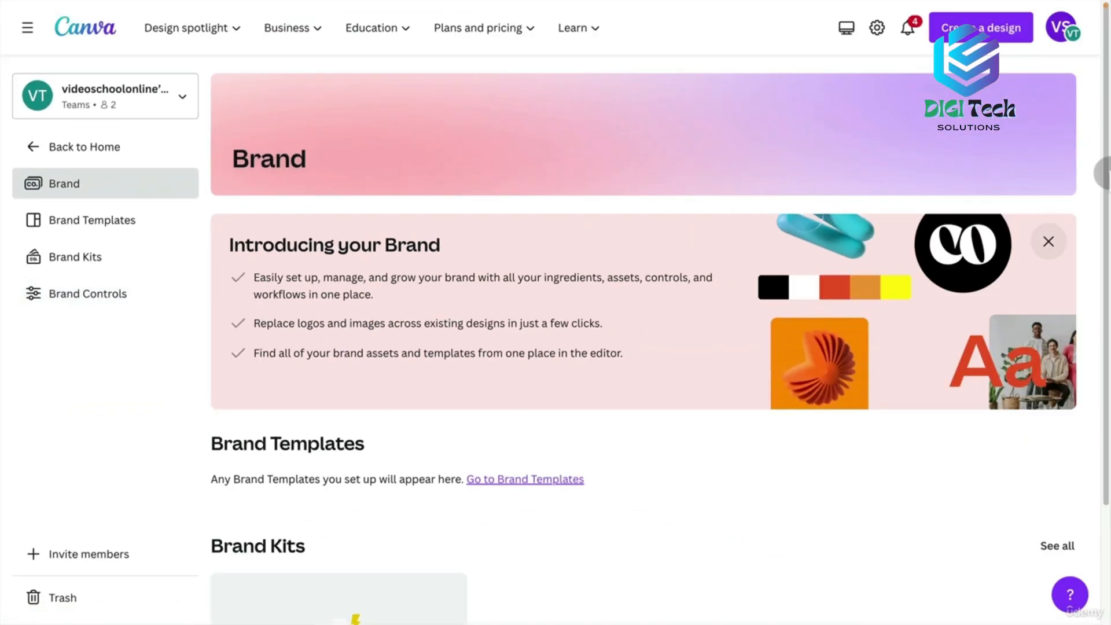
right_click(1107, 180)
drag(1106, 171, 1107, 282)
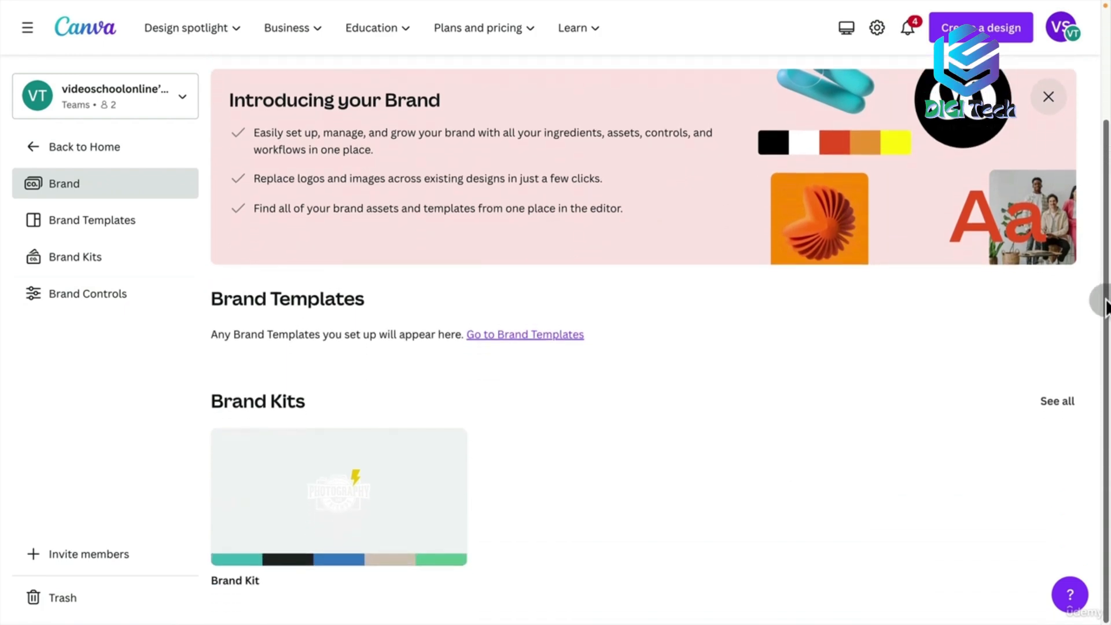
click(255, 548)
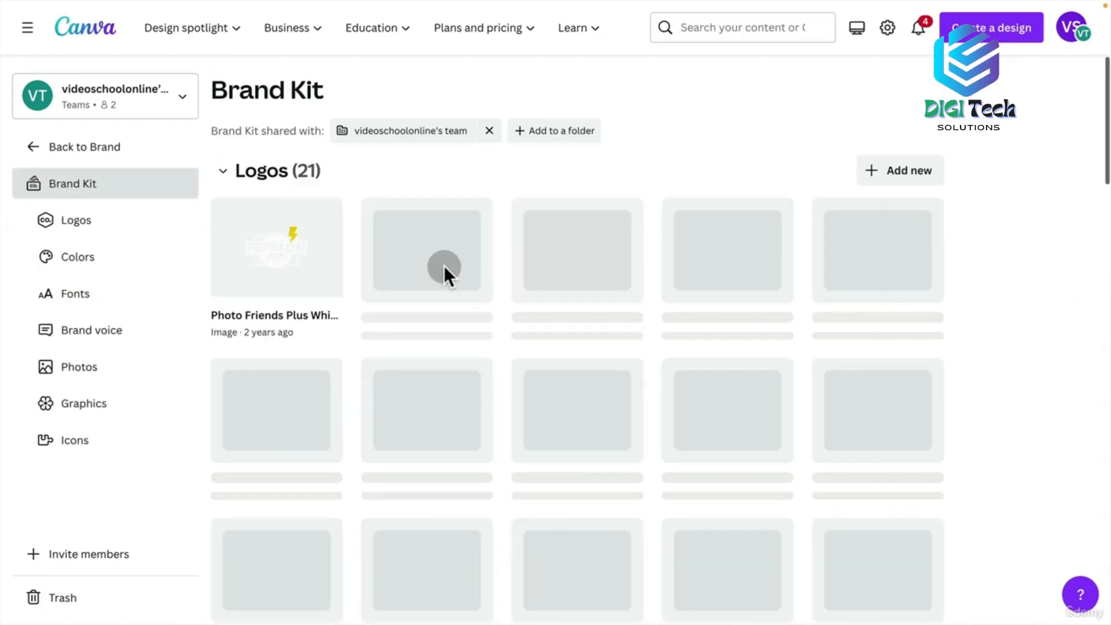
drag(1107, 150, 1104, 414)
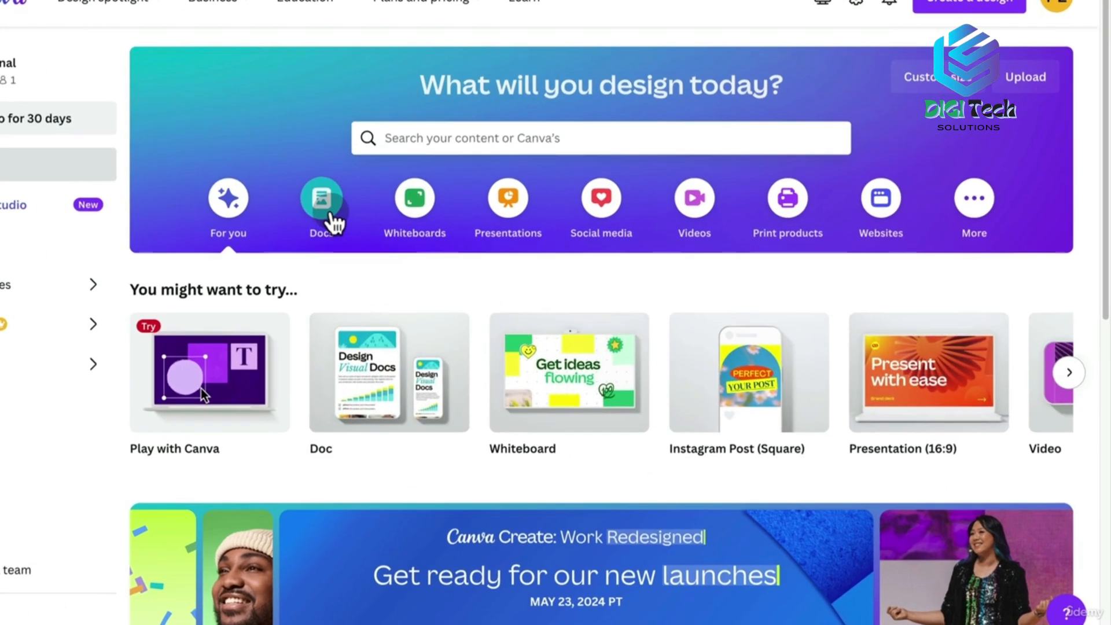
Look through the Docs, Whiteboards, Presentations and Social media design categories on the home page
click(388, 218)
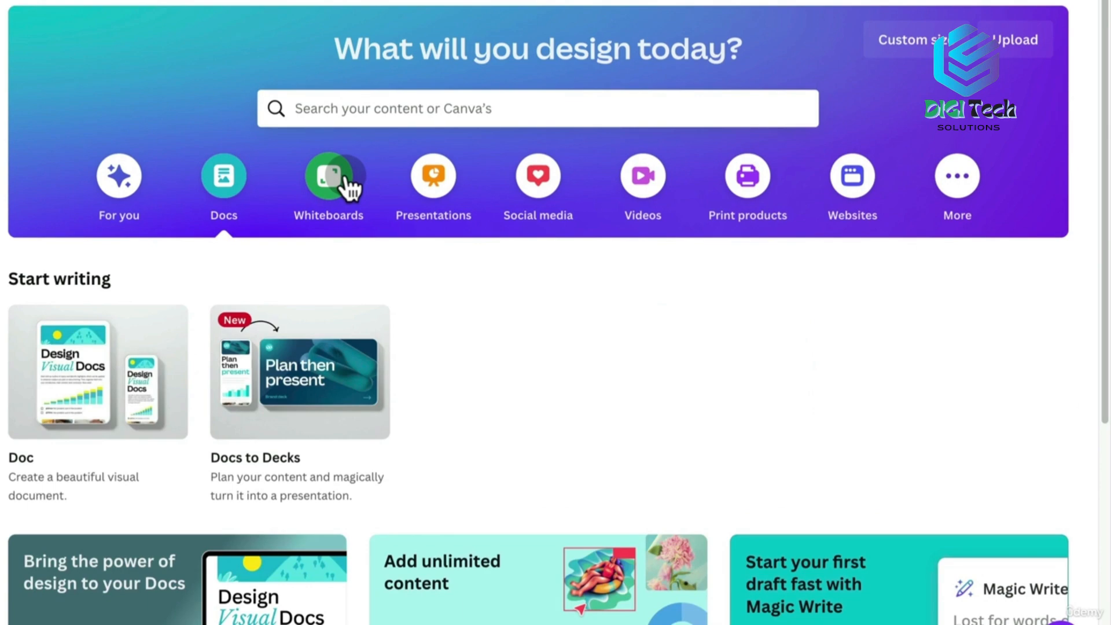
click(485, 220)
click(439, 183)
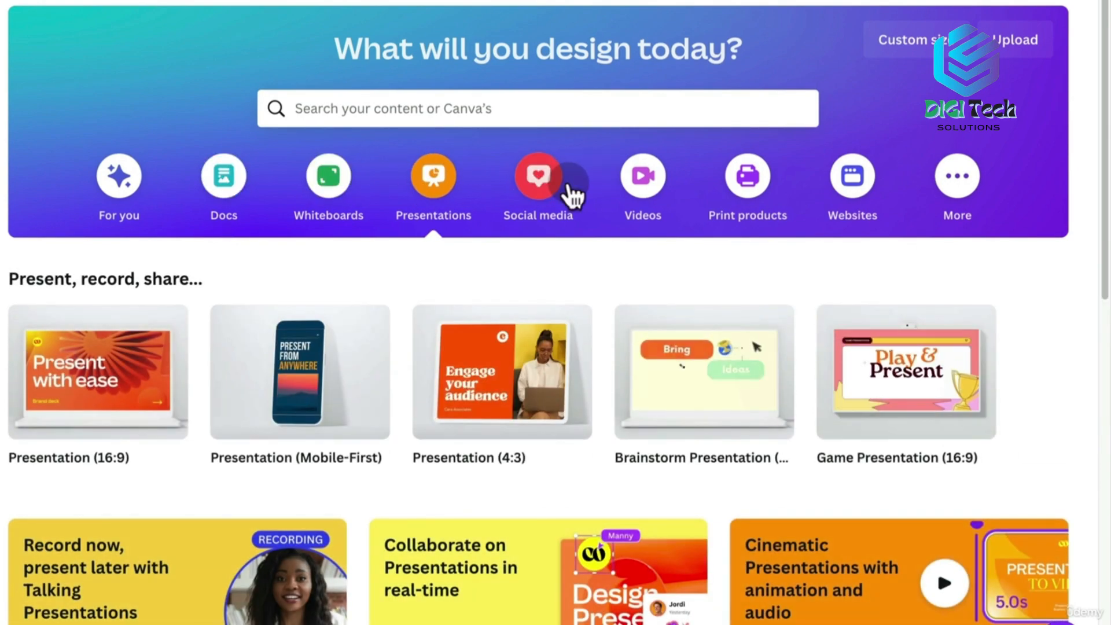
click(564, 188)
drag(1094, 120, 1097, 199)
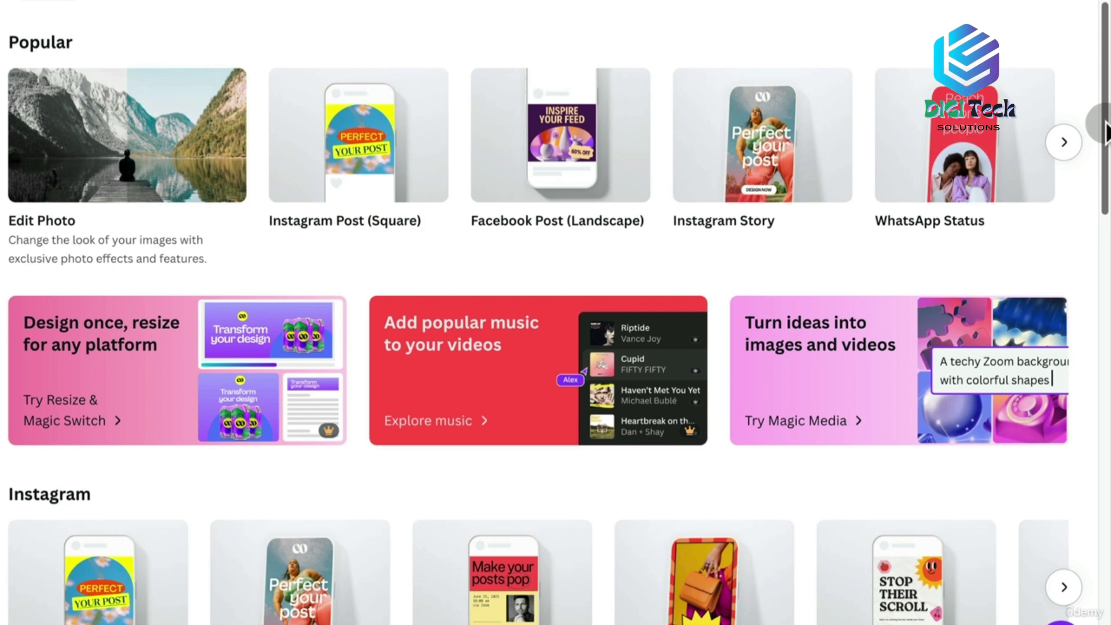
drag(1105, 125, 1102, 40)
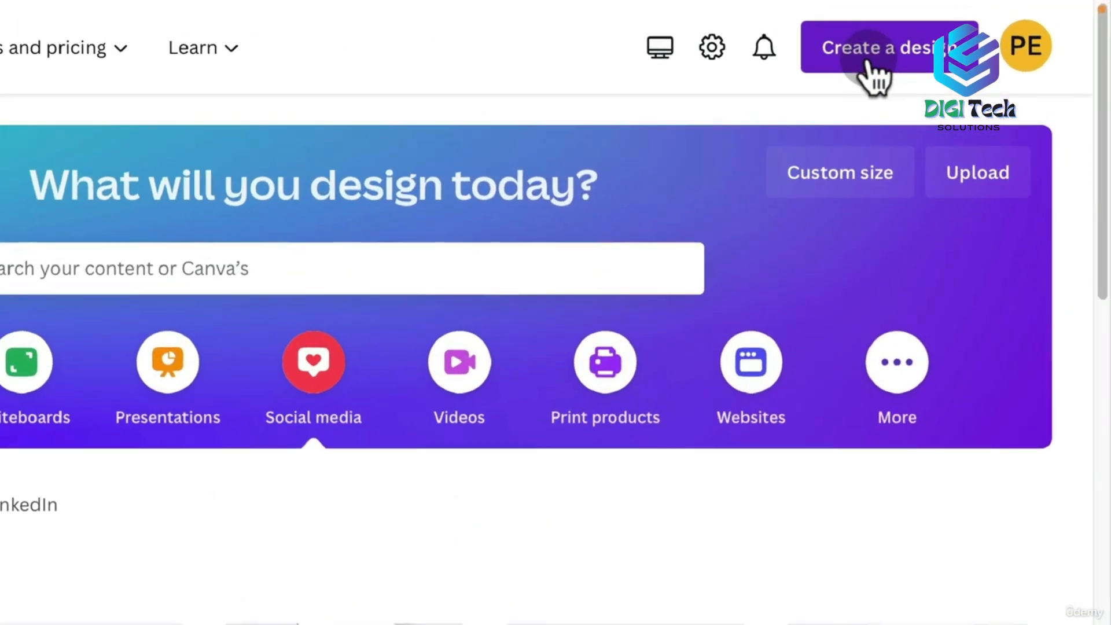
Check the list of new design types, then create a blank Instagram Post (Square) and dismiss the template tour
click(968, 34)
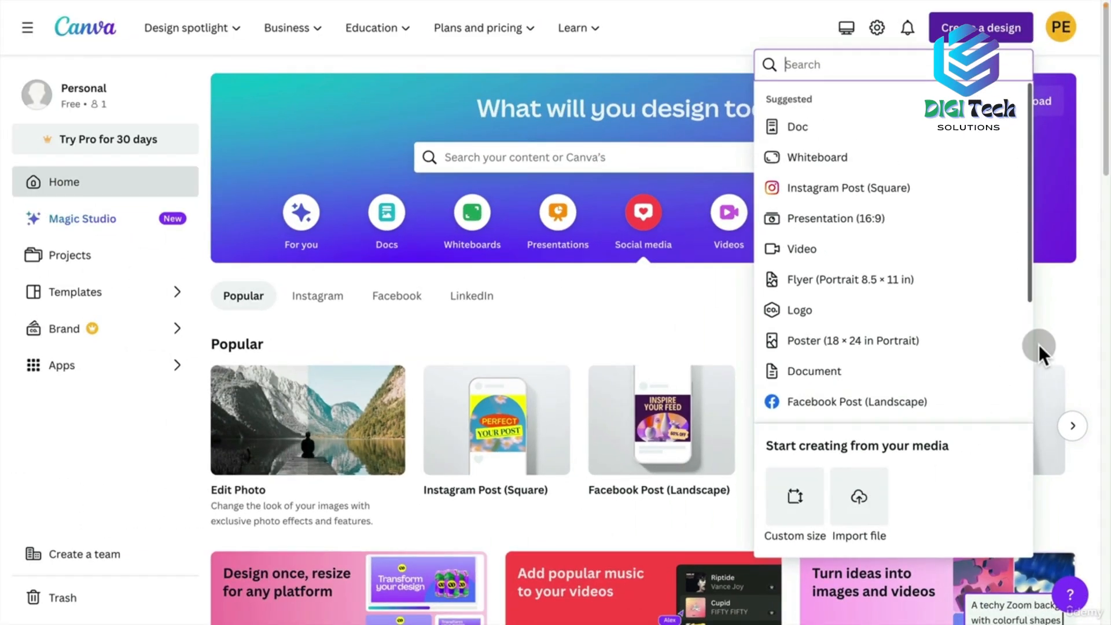
click(1040, 350)
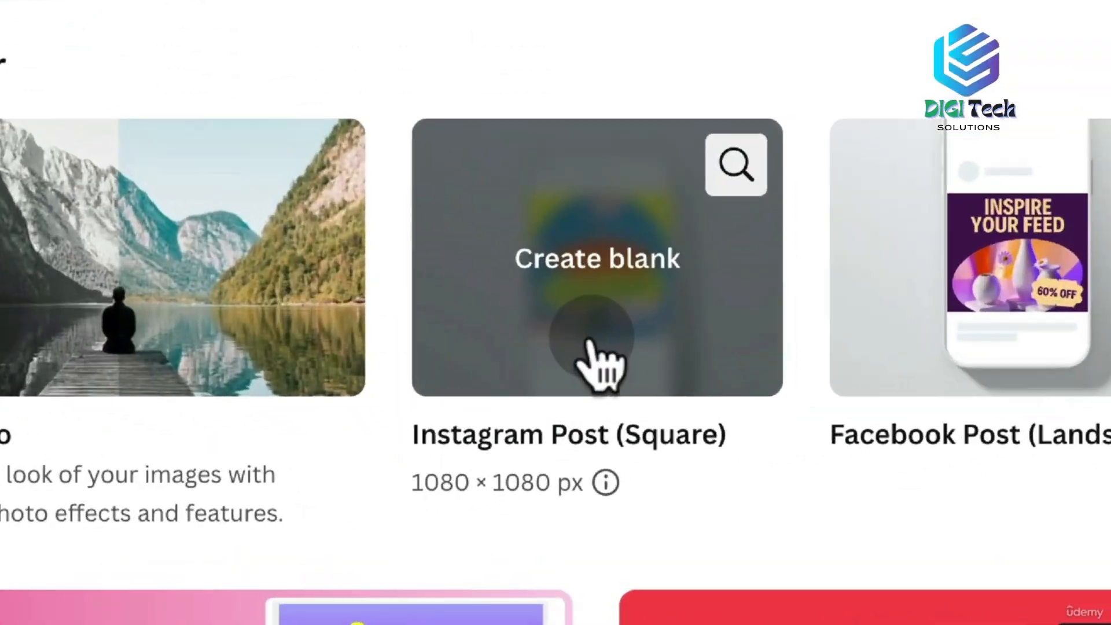
click(495, 454)
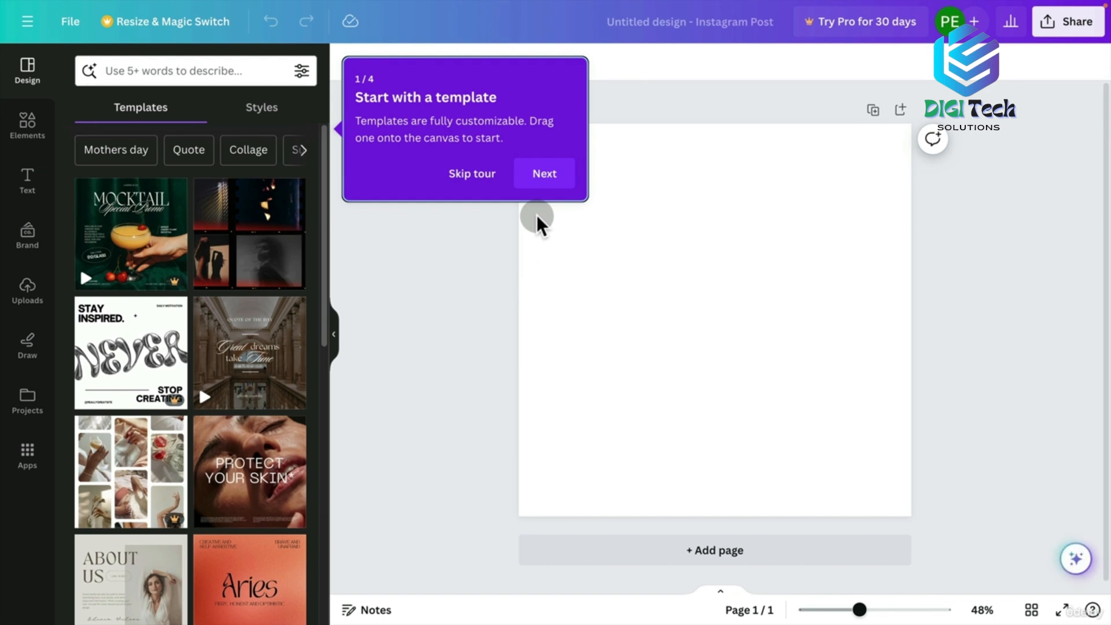
click(558, 263)
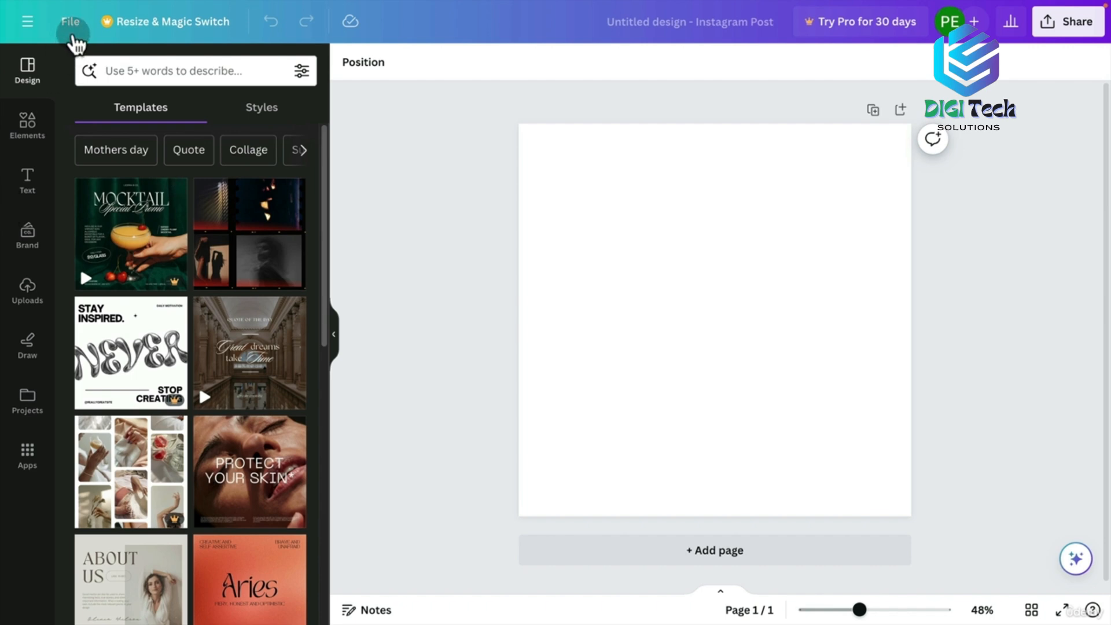
Rename the design as "Square IG Post" and view it among the recent projects
click(71, 32)
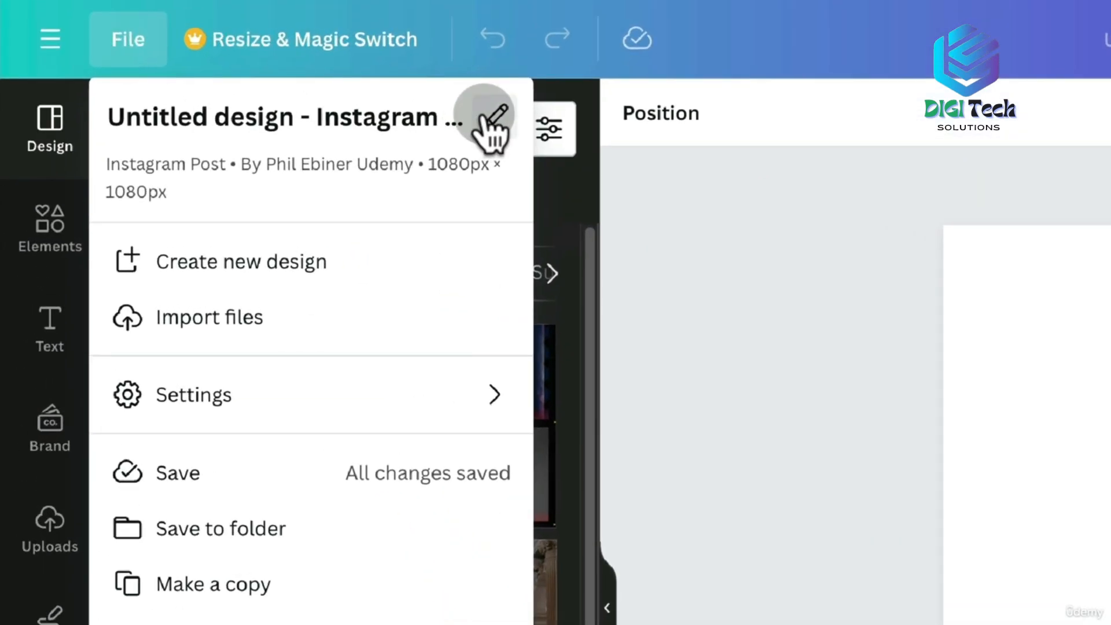
click(272, 65)
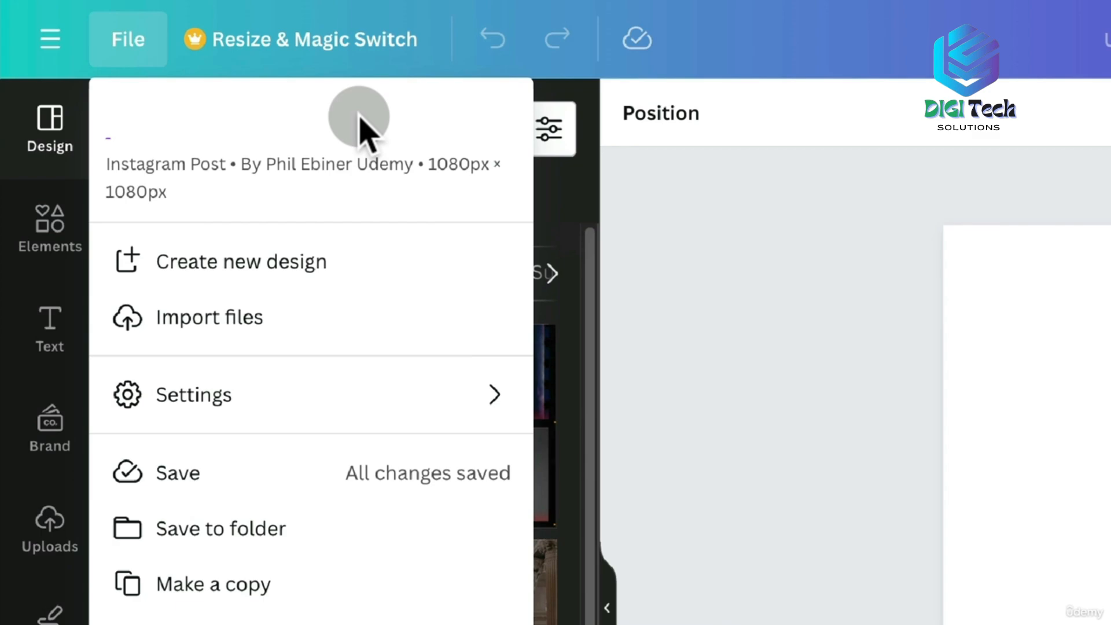
text(Square IG Post)
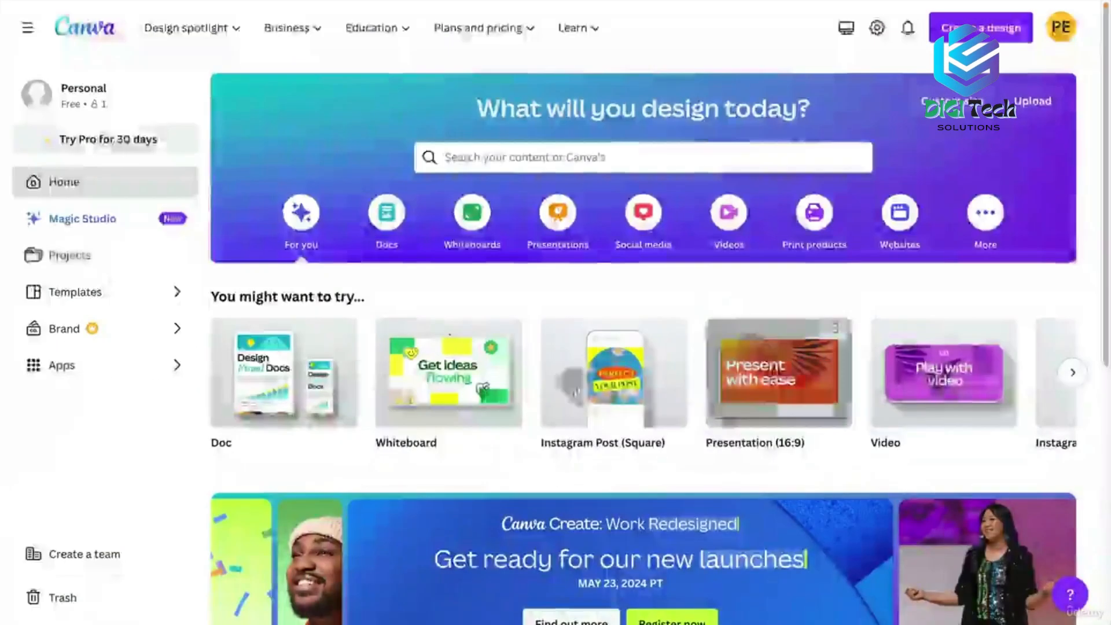
click(53, 259)
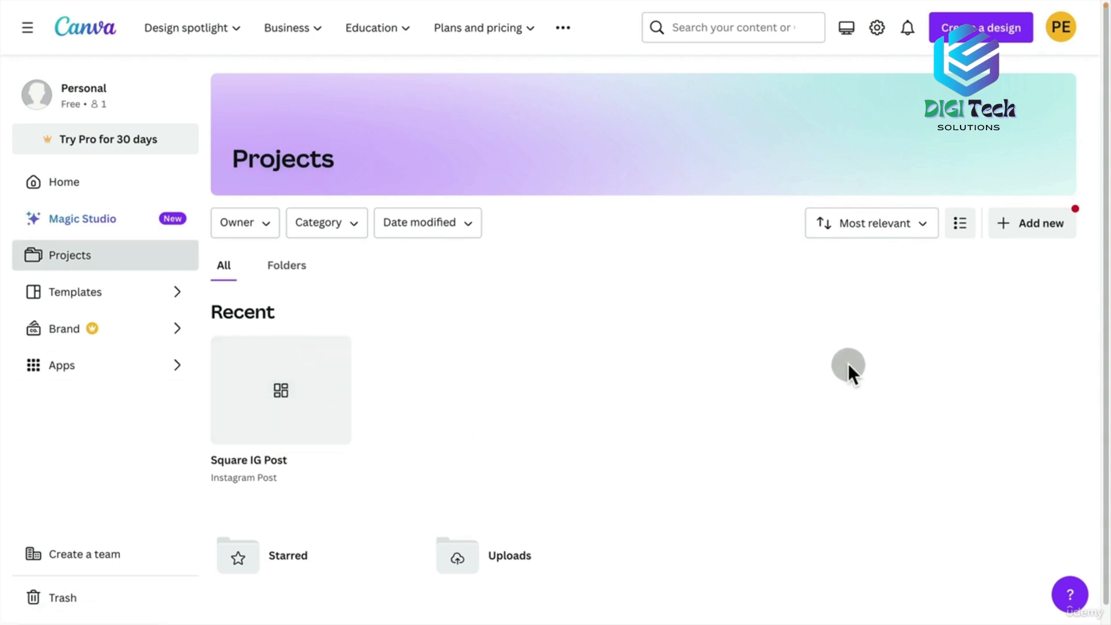
Set up a new custom-size design in inches with a width of 8 and a height of 10
click(966, 28)
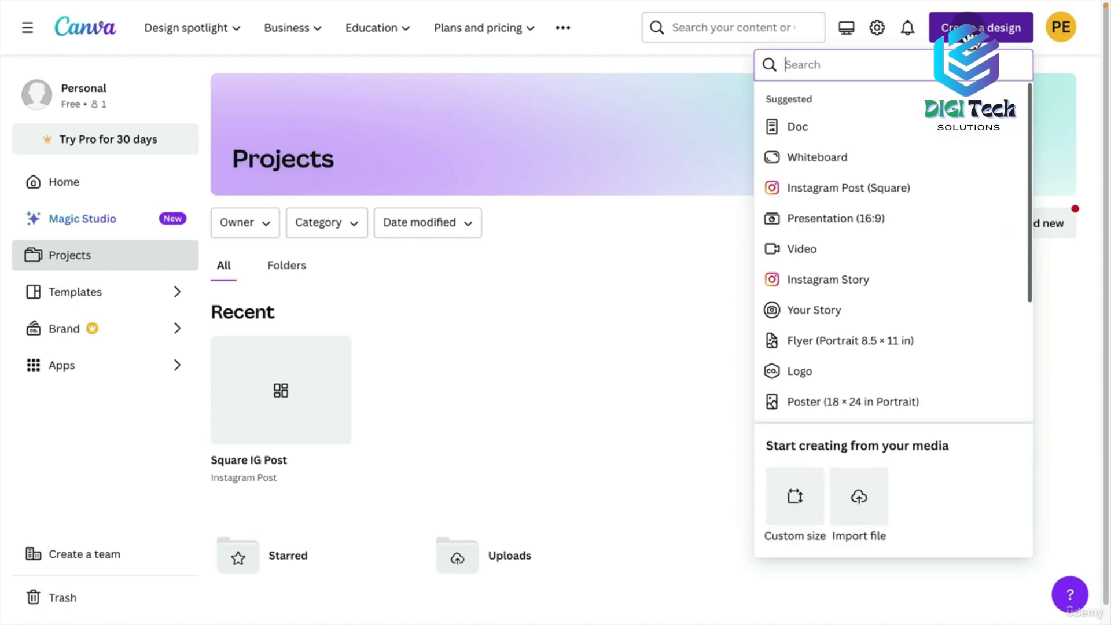
click(808, 512)
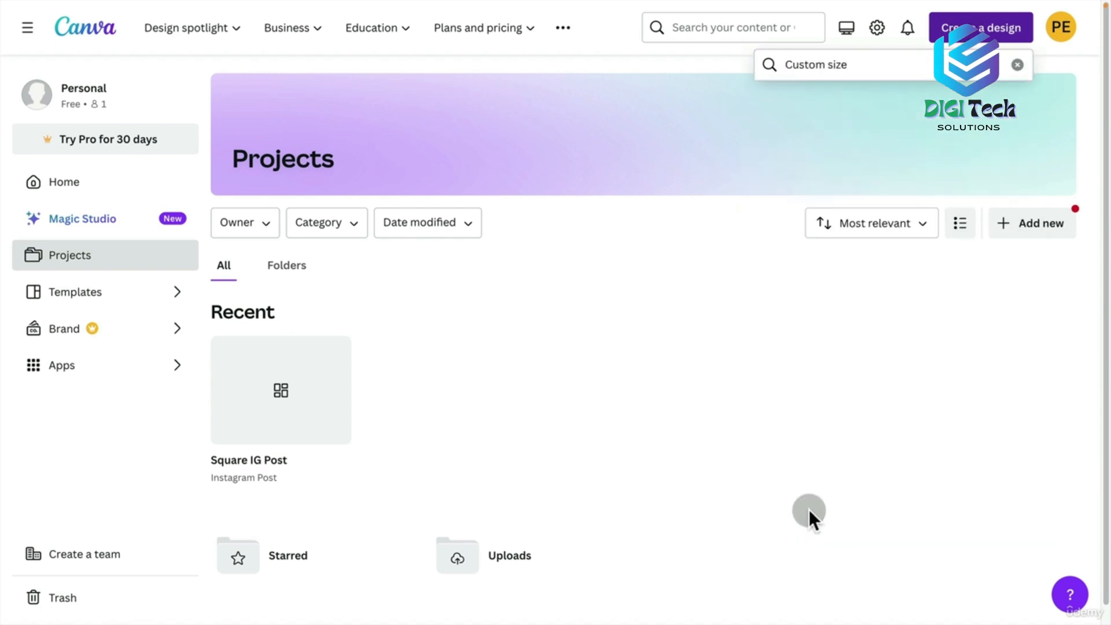
click(784, 125)
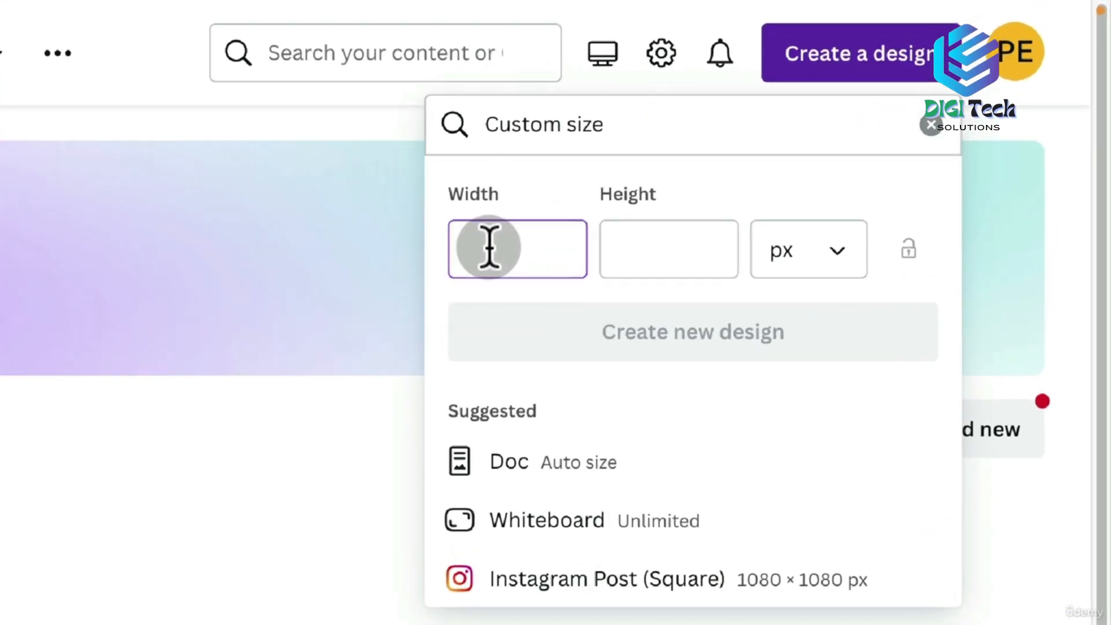
click(798, 251)
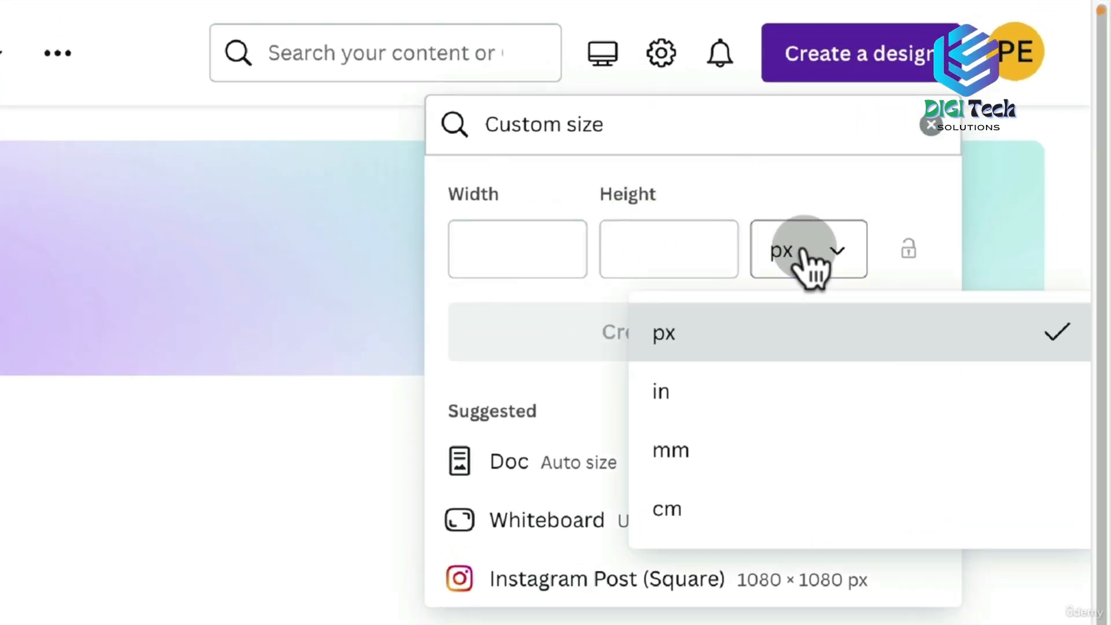
click(740, 415)
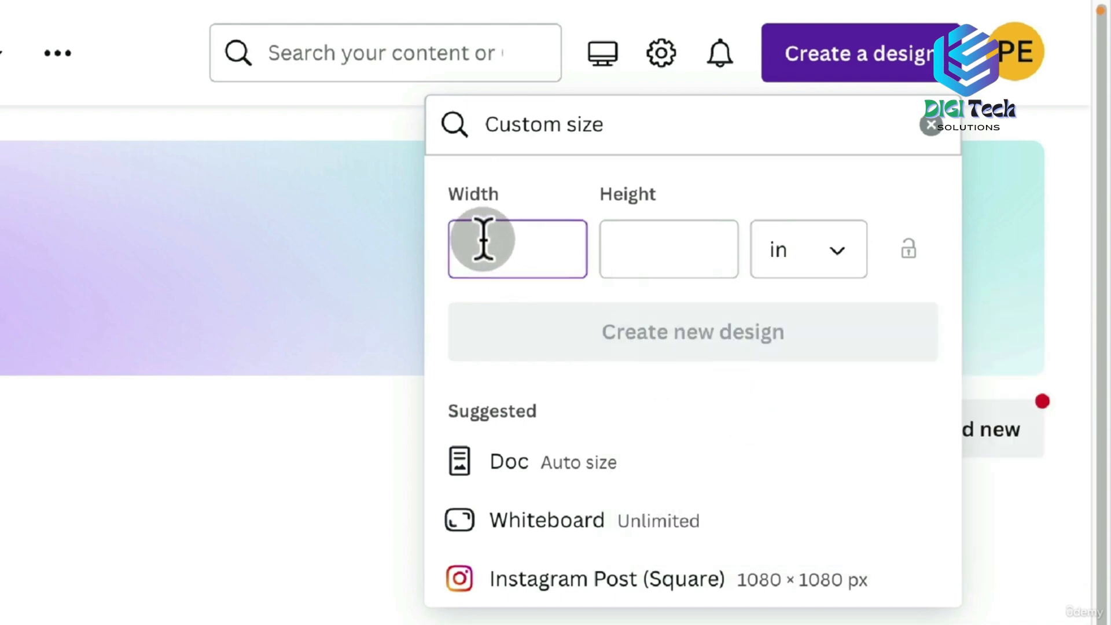
text(8)
key(Tab)
text(11)
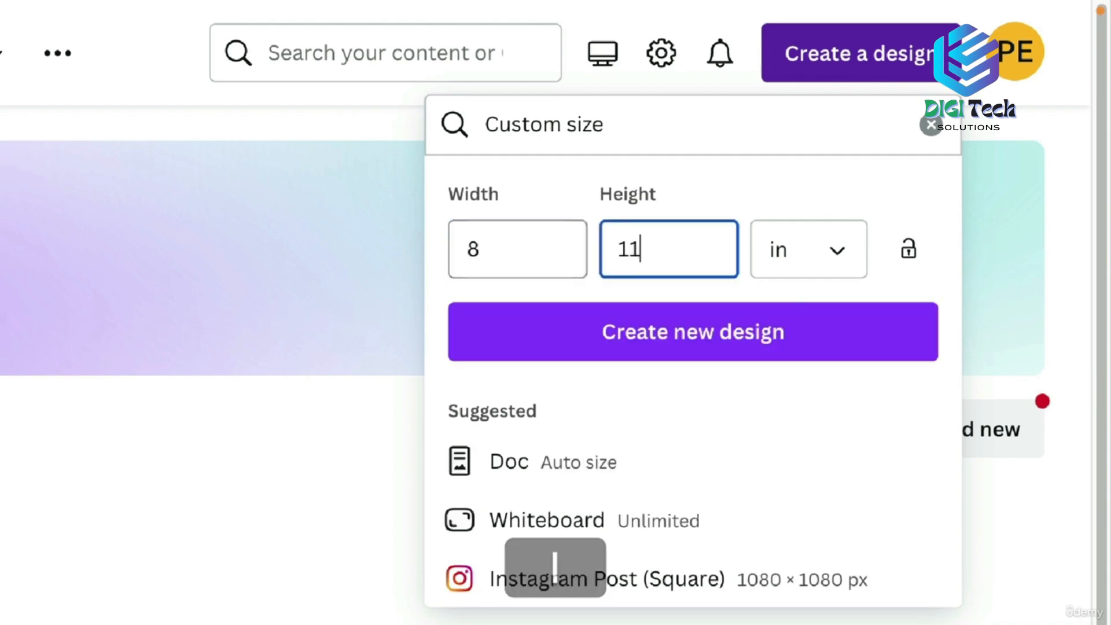
key(BackSpace)
text(0)
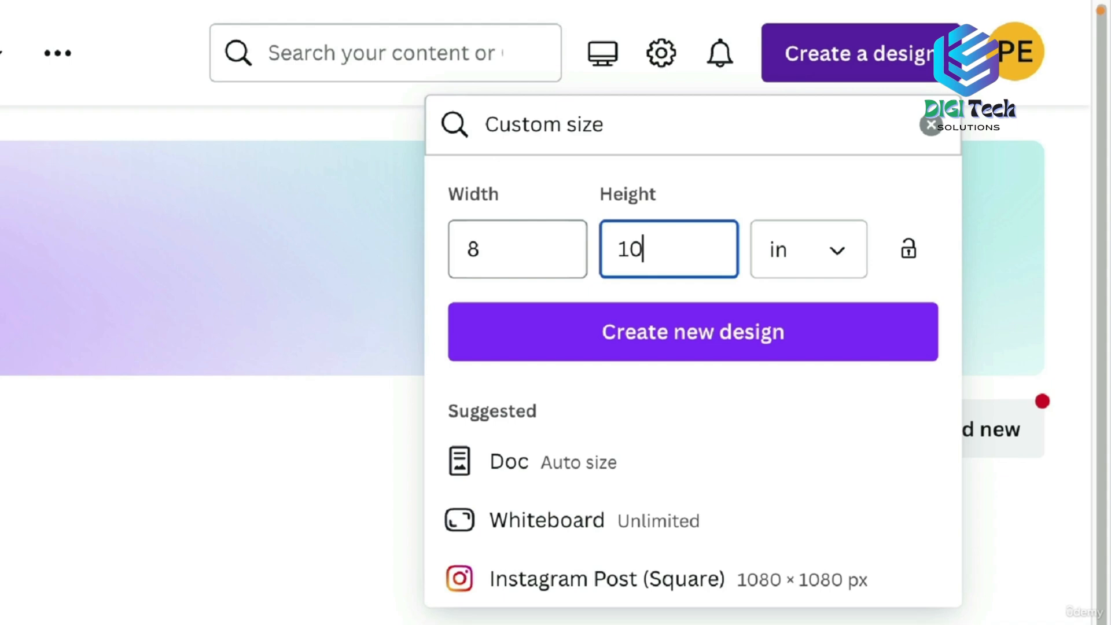
Change the new custom design's units to px and set its width to 1920 and height to 1080
click(836, 249)
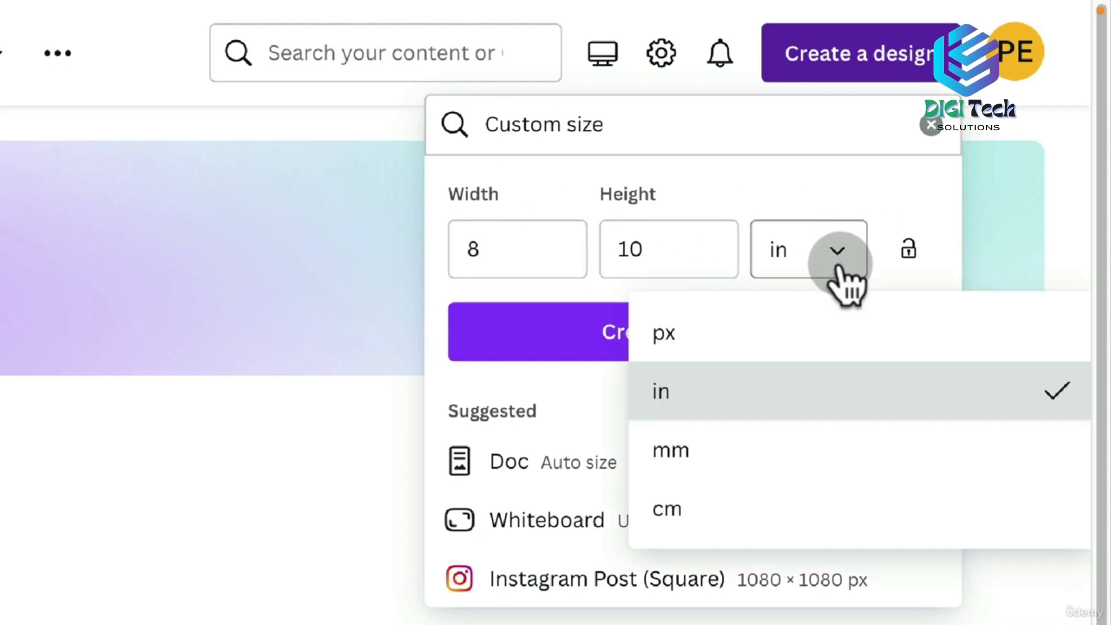
click(732, 341)
click(509, 248)
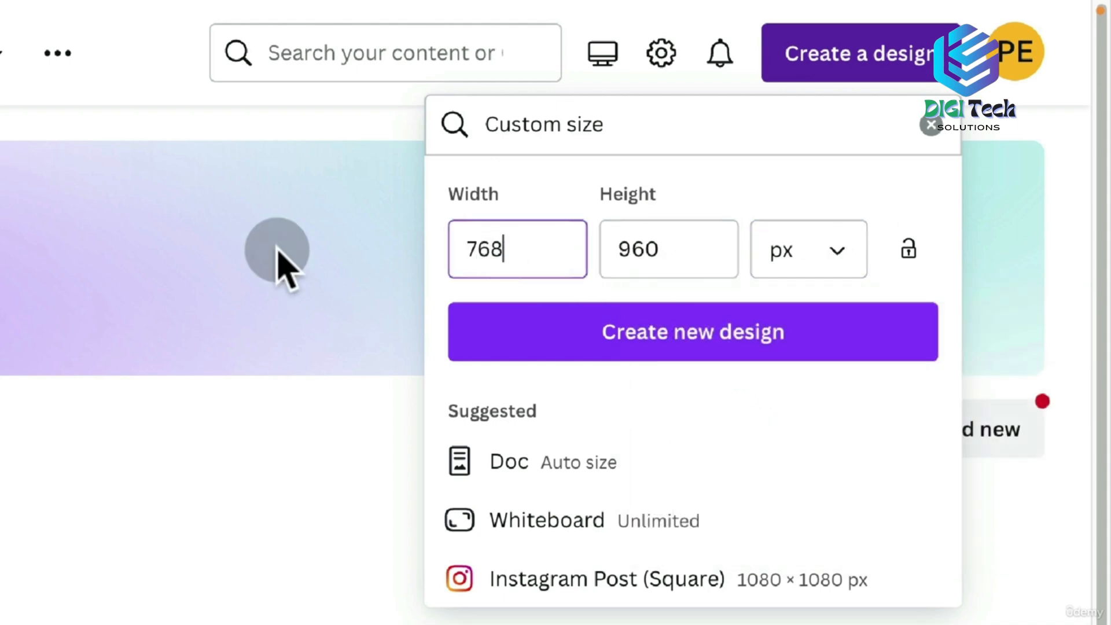
key(super+a)
text(1920)
key(Tab)
text(1080)
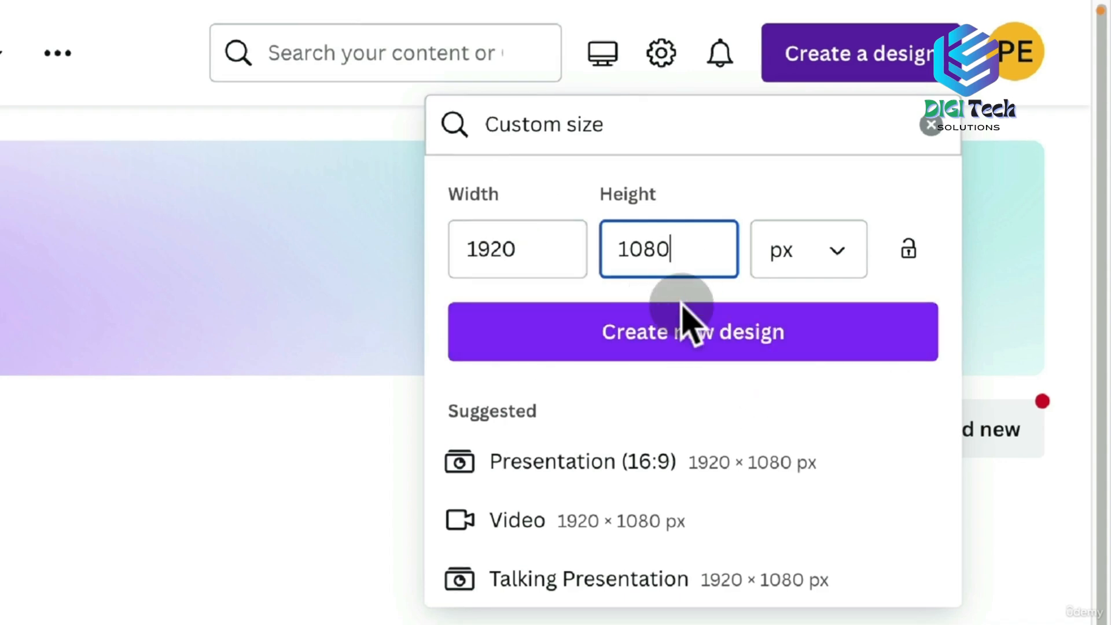
click(665, 350)
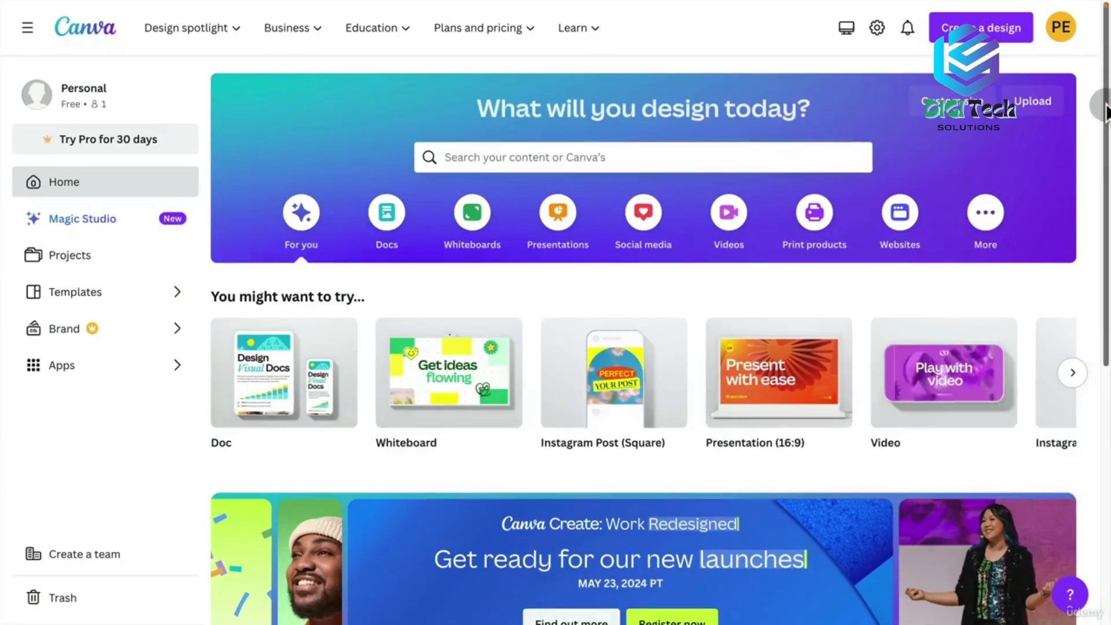
Open the Templates library from the home page and view the Social media template types
drag(1107, 110, 1107, 11)
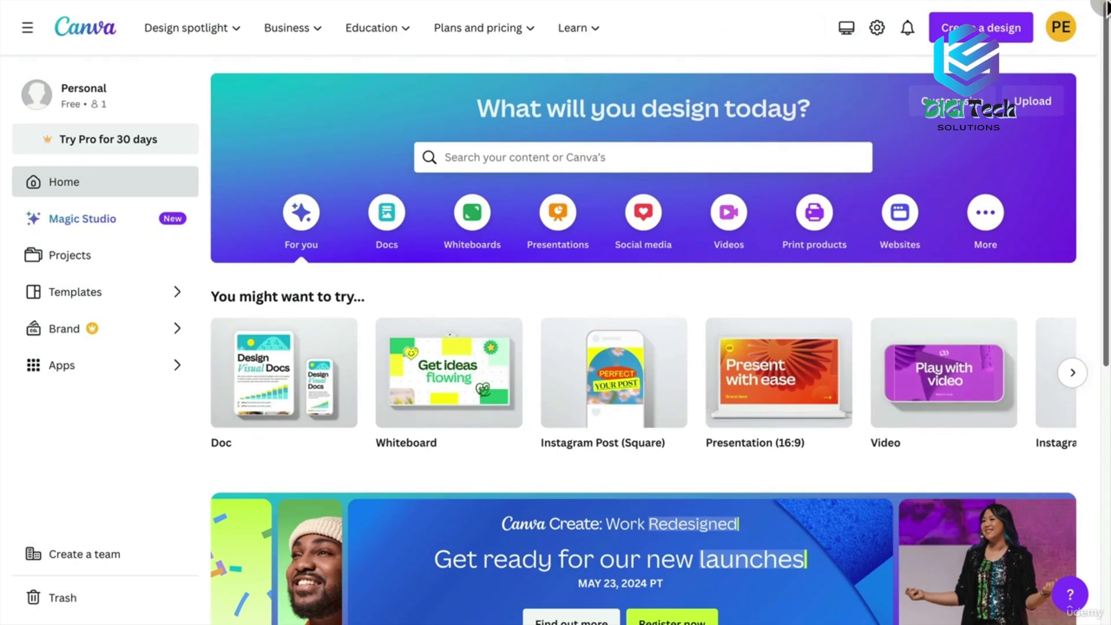
click(109, 295)
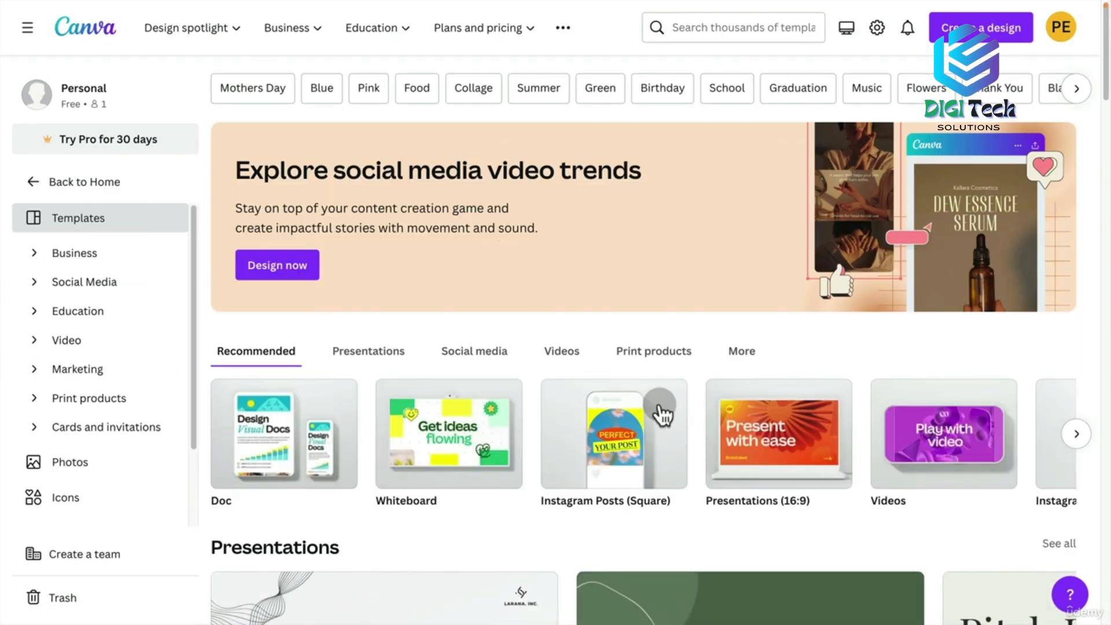
click(454, 354)
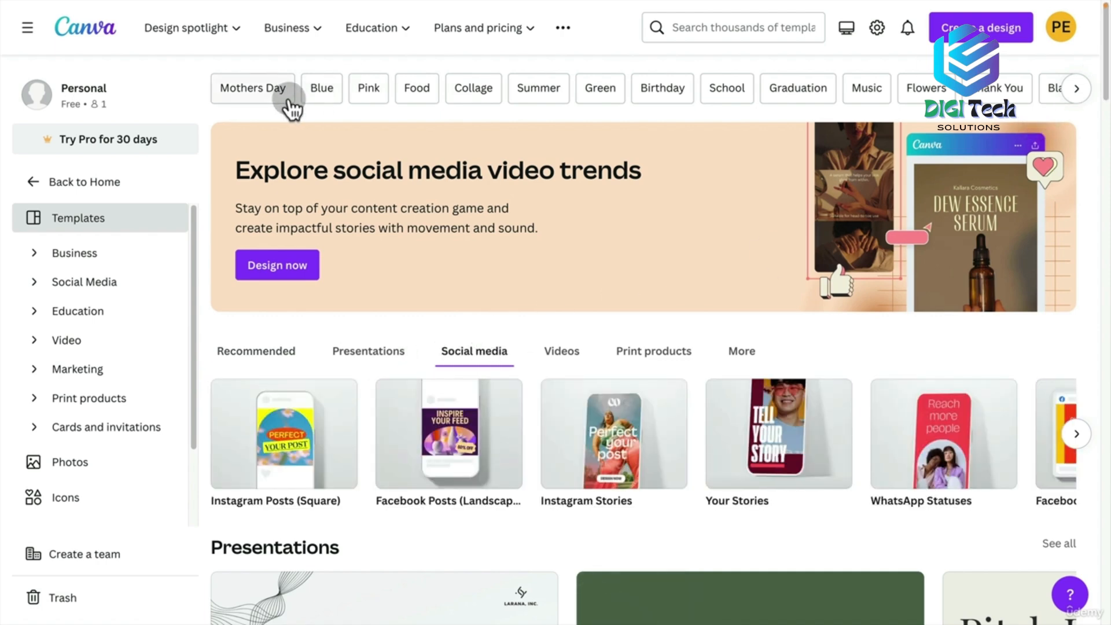
Start a design from the Orange Beige Retro Sale Fashion Animated Instagram Post template in the Instagram Posts section
drag(1105, 61, 1098, 177)
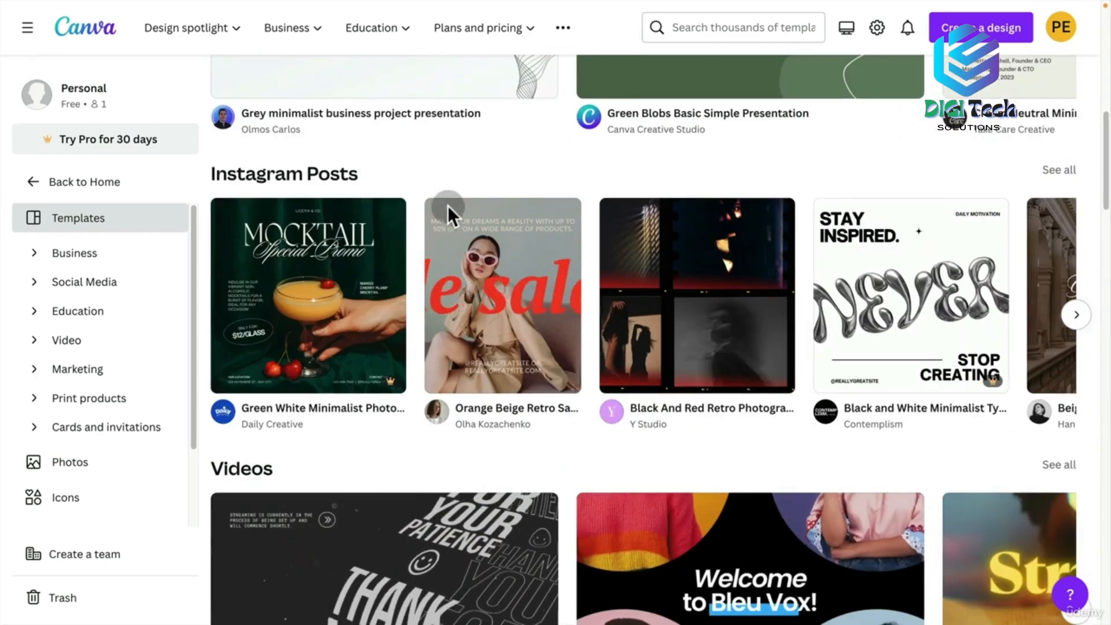
click(511, 268)
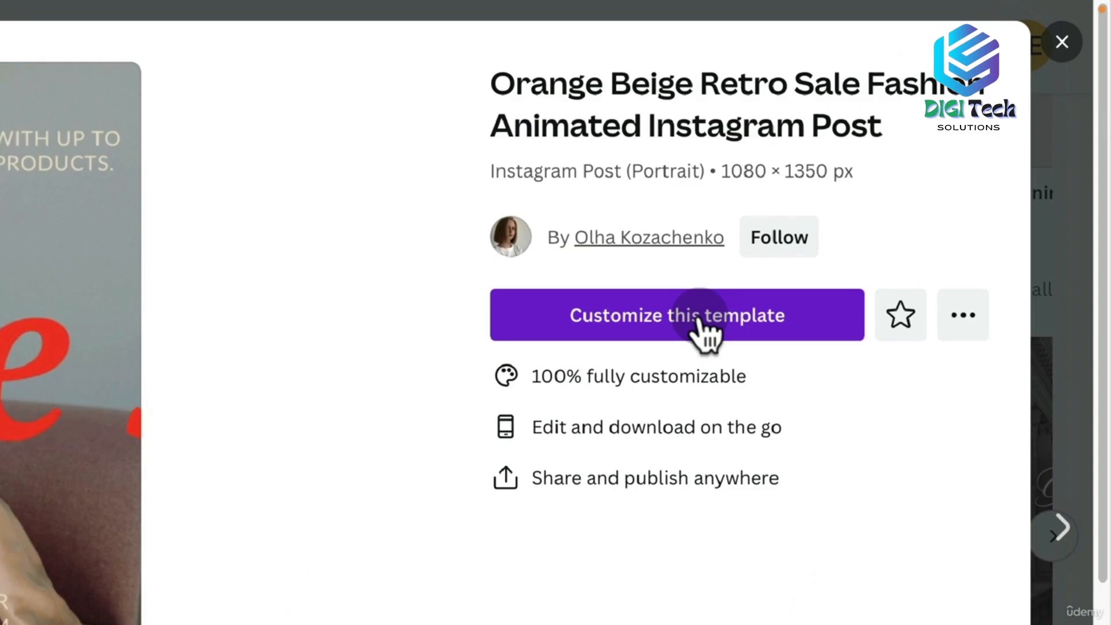
click(818, 232)
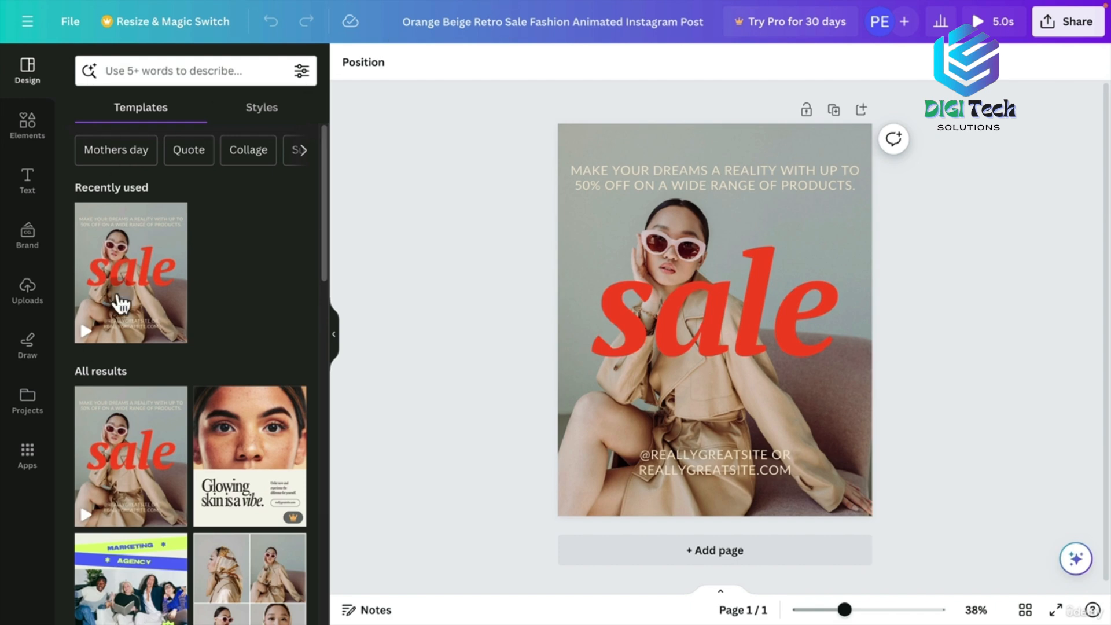
click(948, 442)
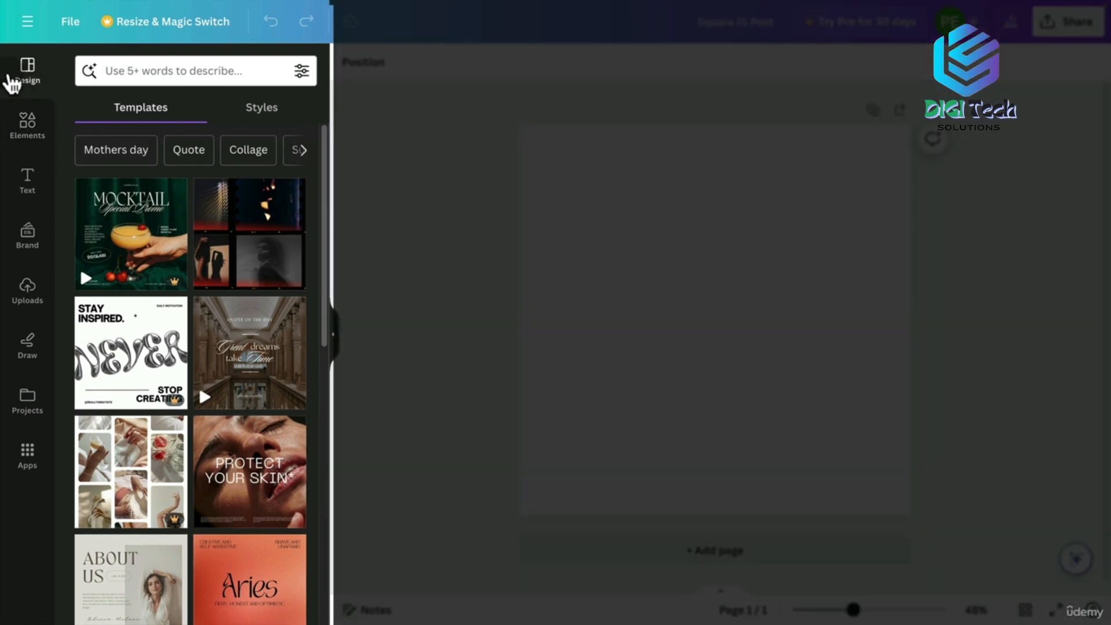
Look through the Elements, Text and Brand sections of the editor, then return to the Design templates
click(26, 127)
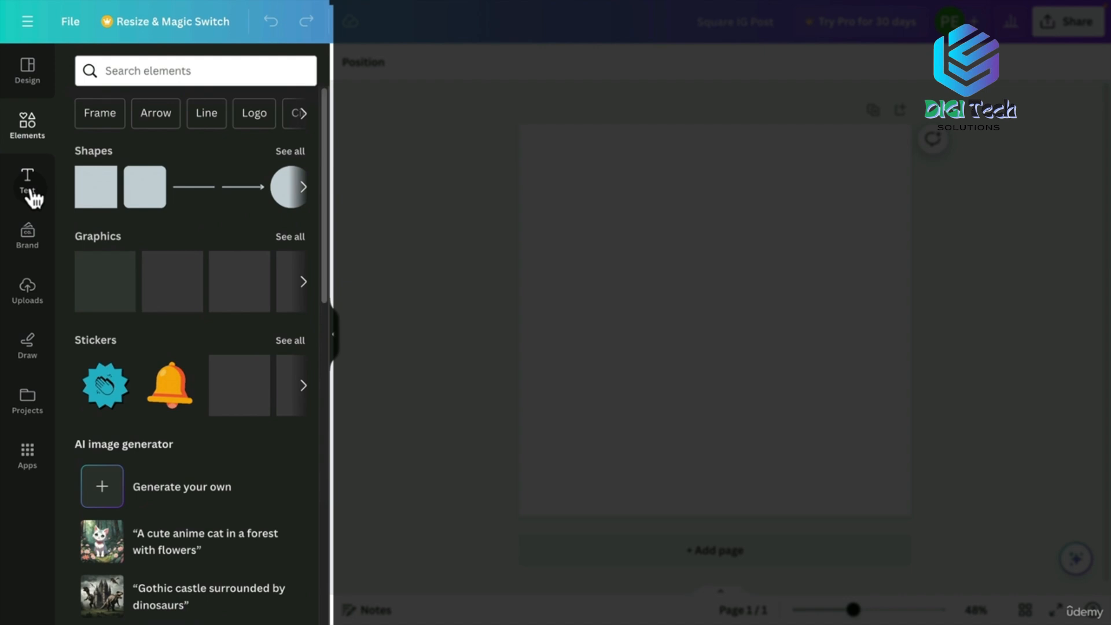
click(32, 191)
click(32, 254)
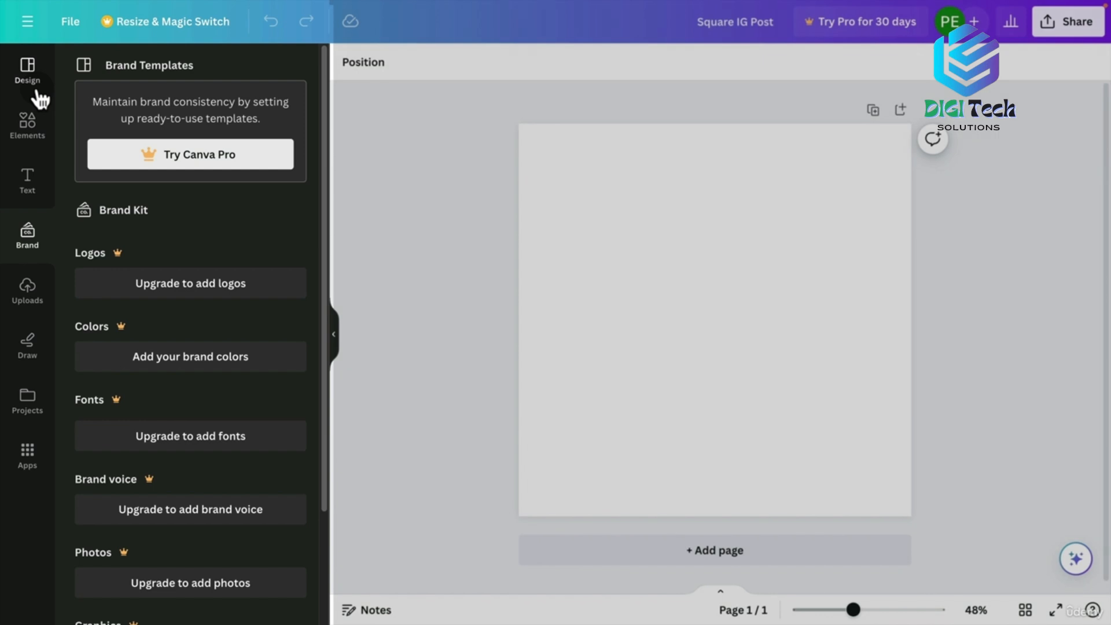
click(34, 84)
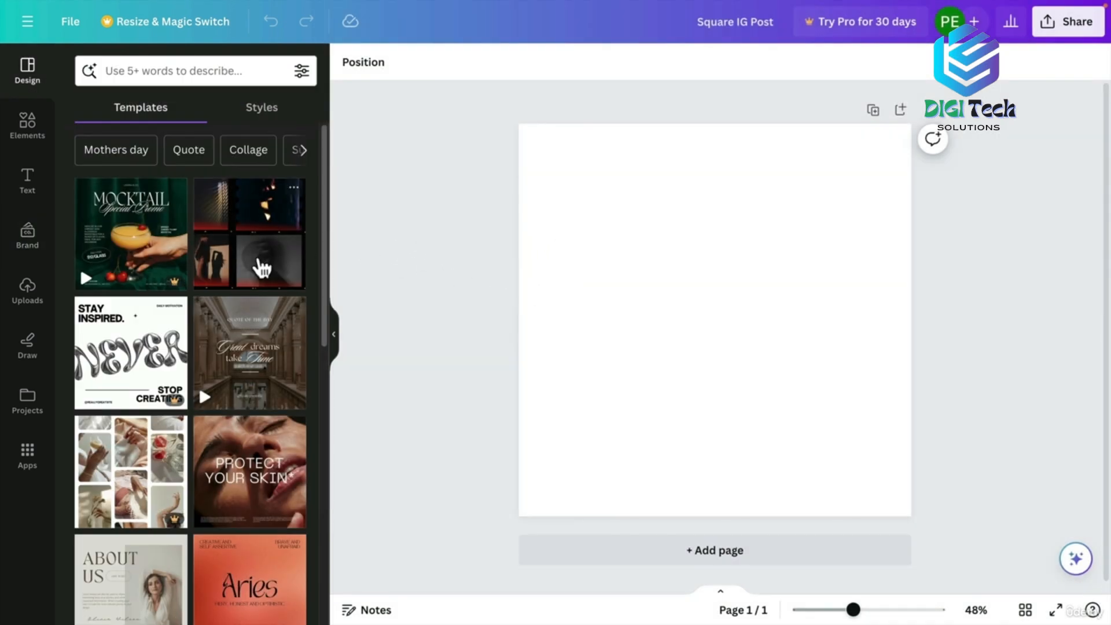
click(385, 353)
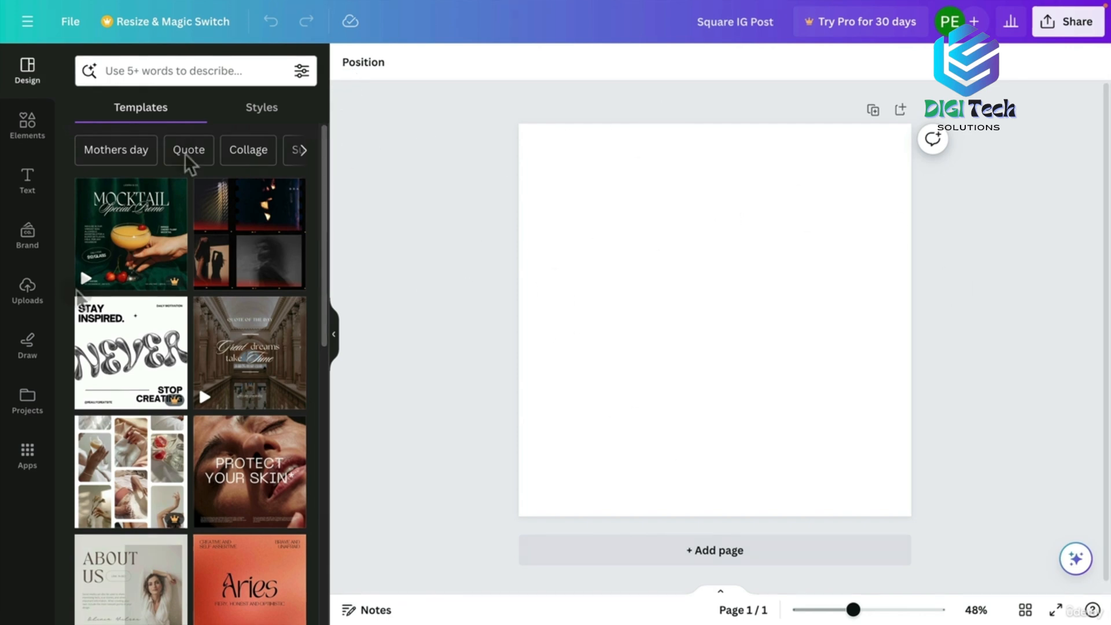
Apply the Minimal Square Photo Collage Photography Instagram Post template to the blank page
mouse_move(105, 283)
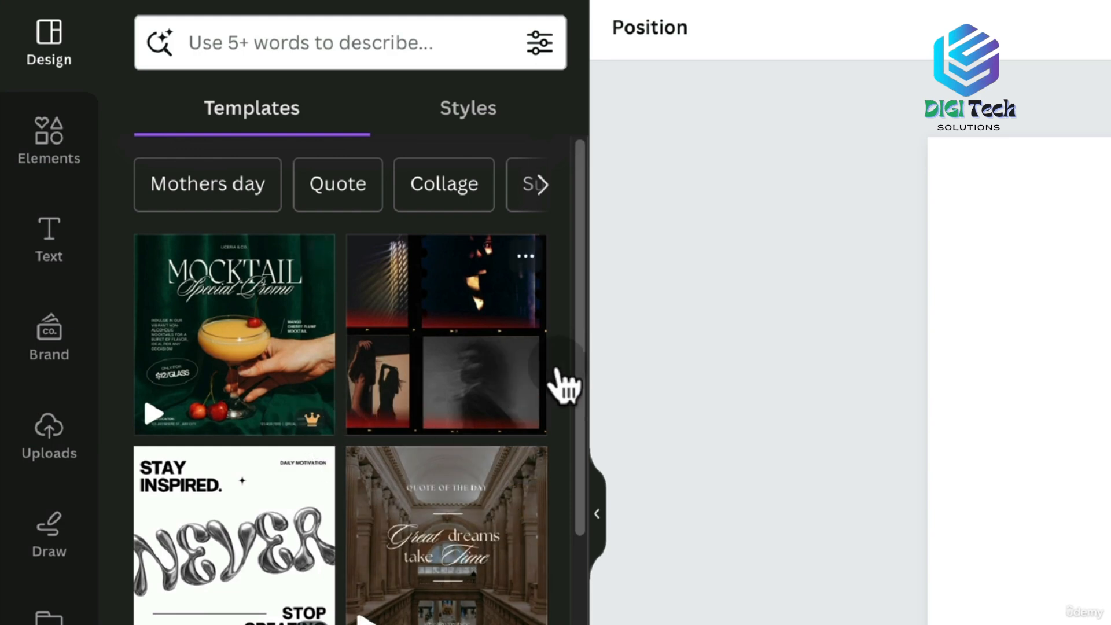
drag(576, 369, 586, 454)
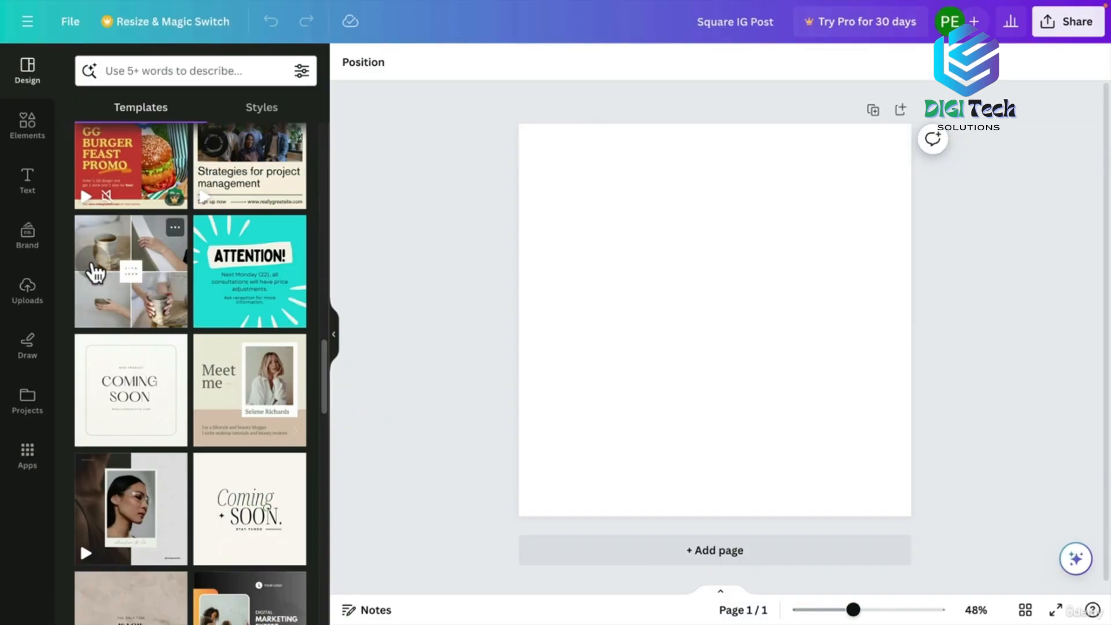
click(92, 272)
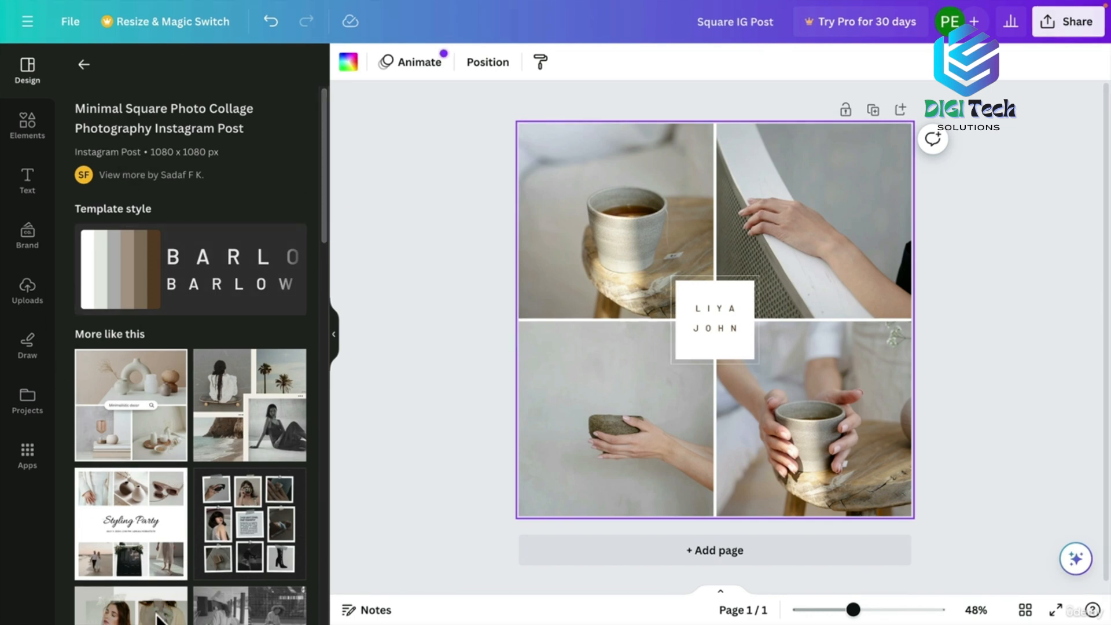
Apply the similar Beige Minimalist Aesthetic Moodboard Photo Collage template to the page and go back to the template list
drag(334, 170, 325, 261)
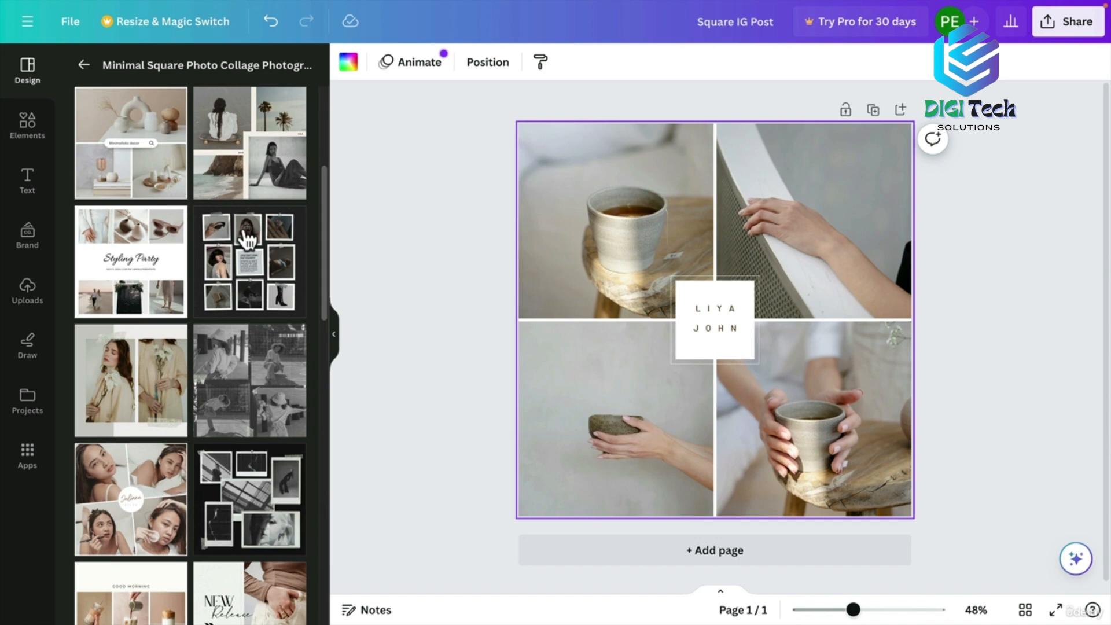
click(234, 136)
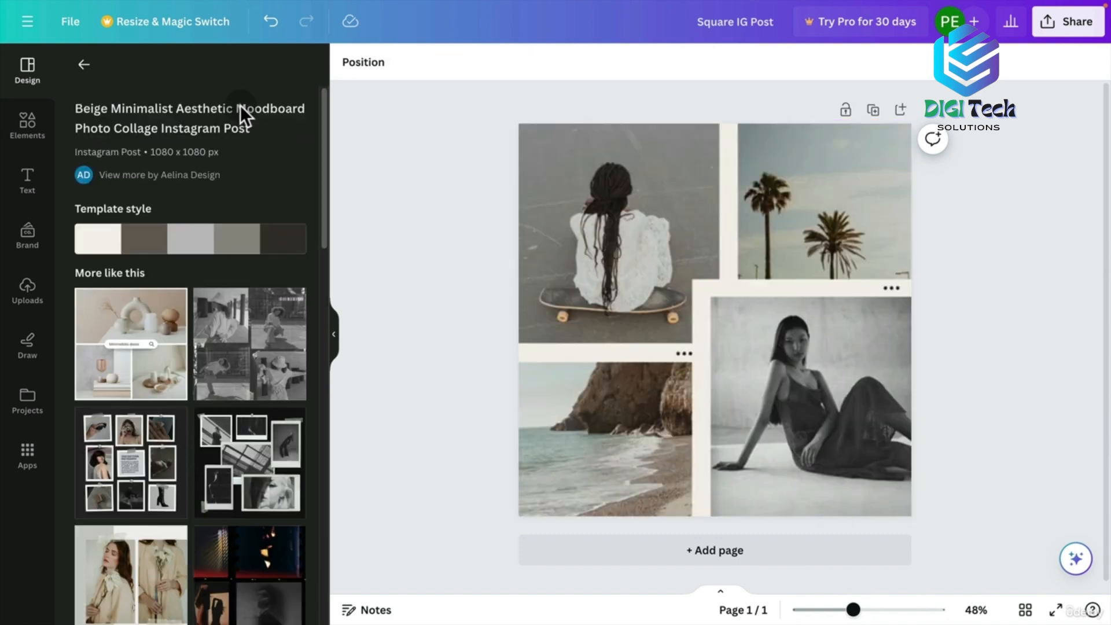
drag(323, 231, 328, 313)
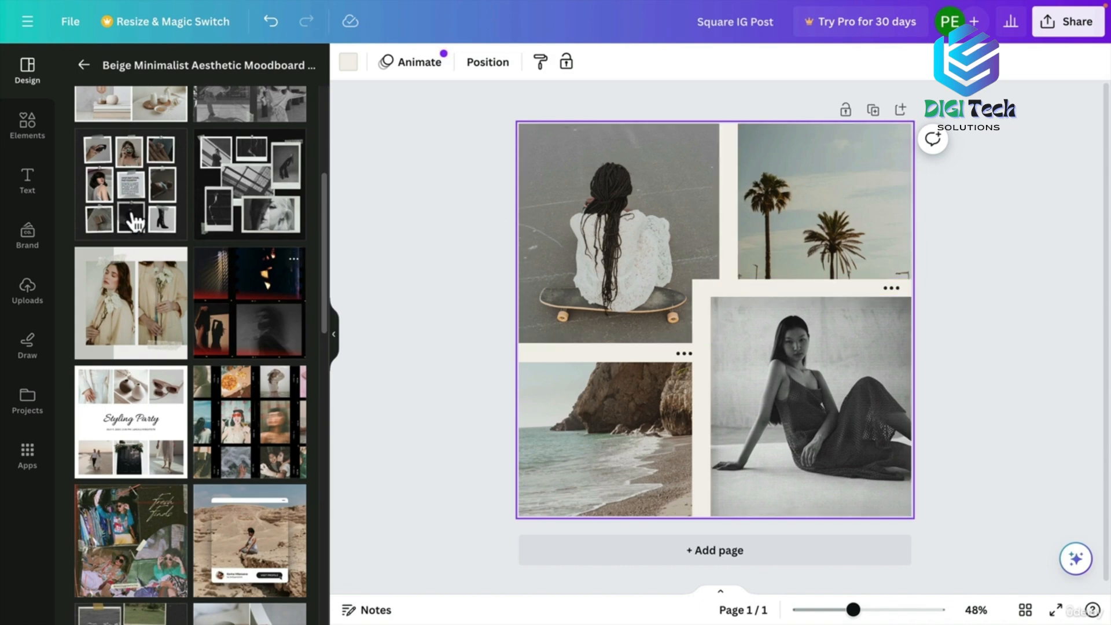
click(84, 65)
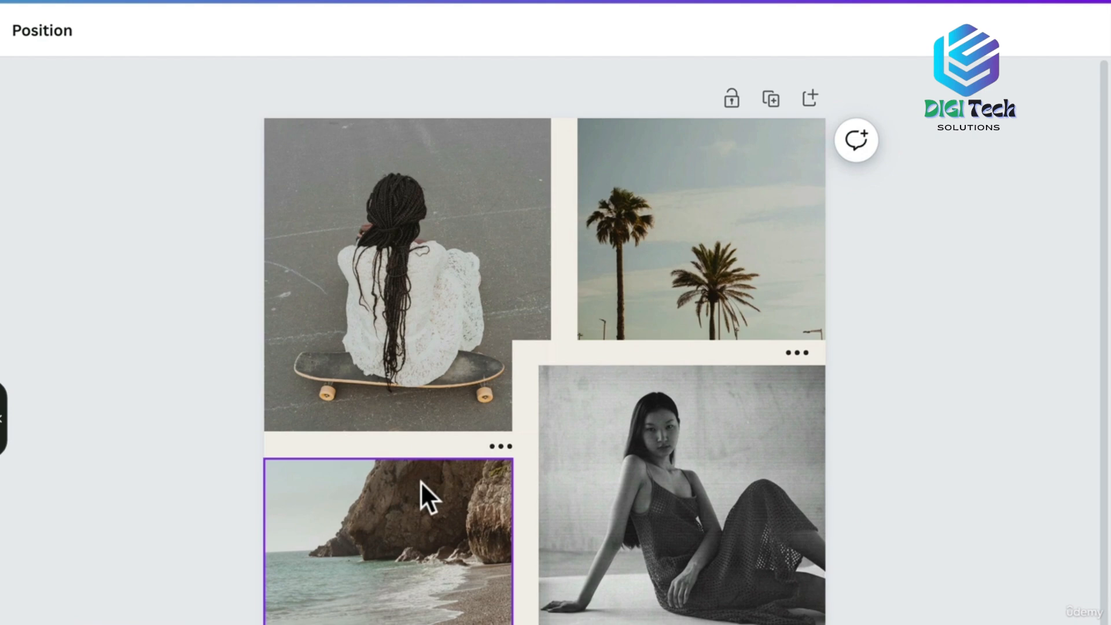
Select the collage's photos and beige shape one at a time to examine their editing options, then clear the selection
click(414, 353)
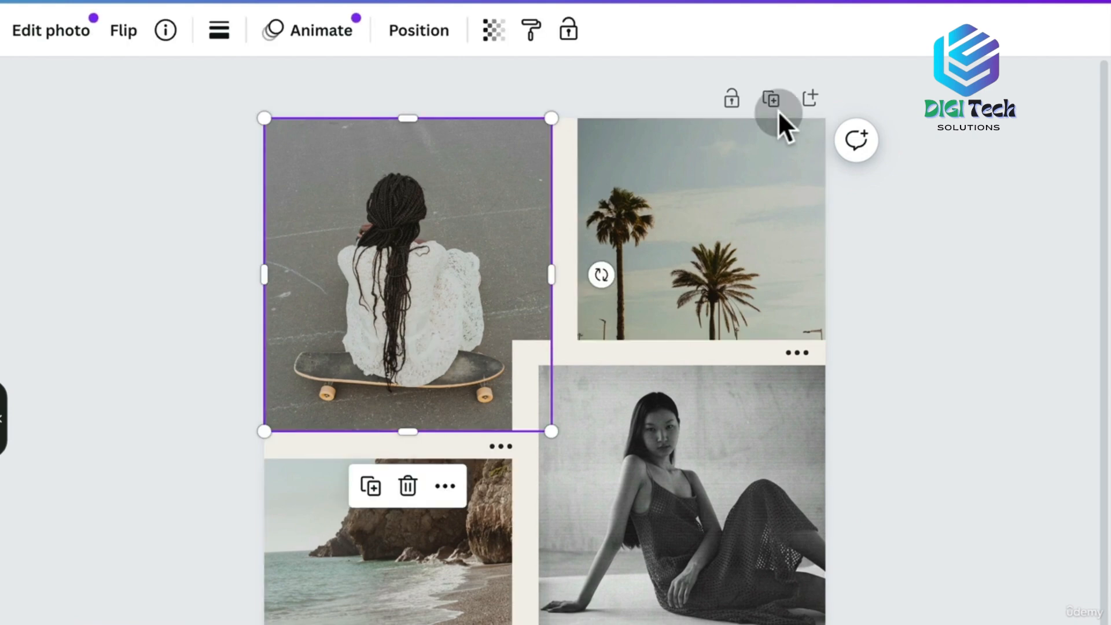
click(752, 179)
click(604, 509)
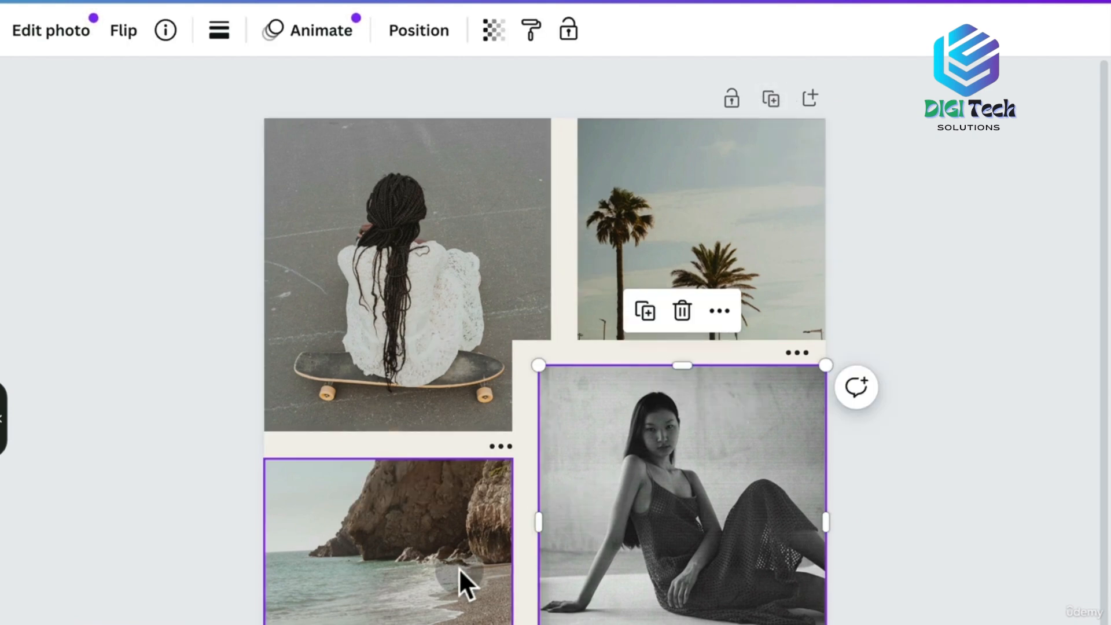
click(395, 561)
click(384, 273)
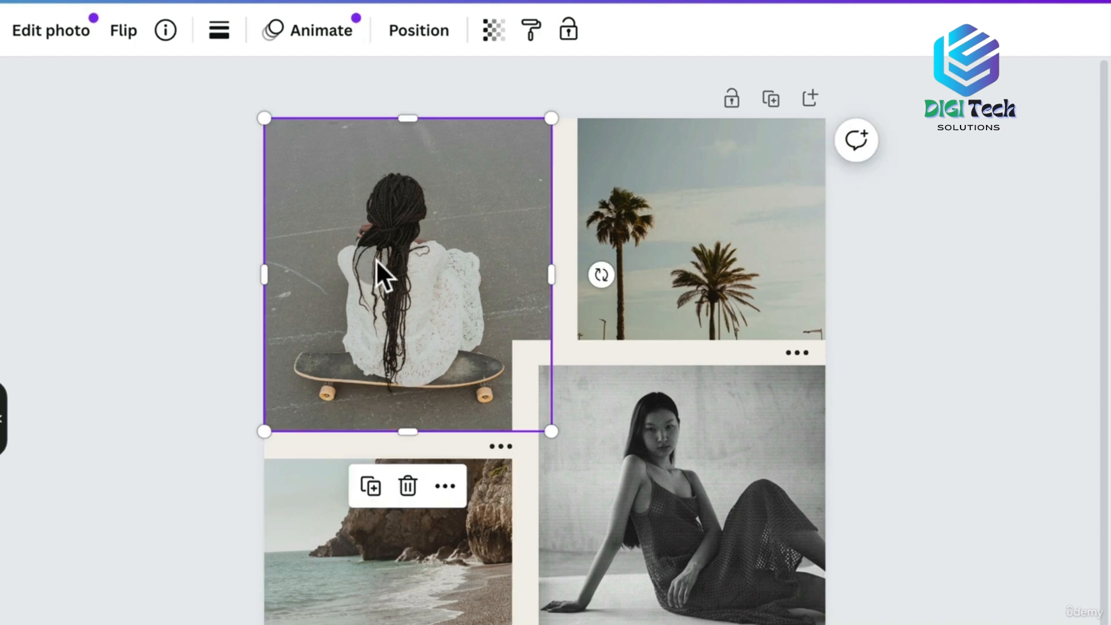
click(525, 352)
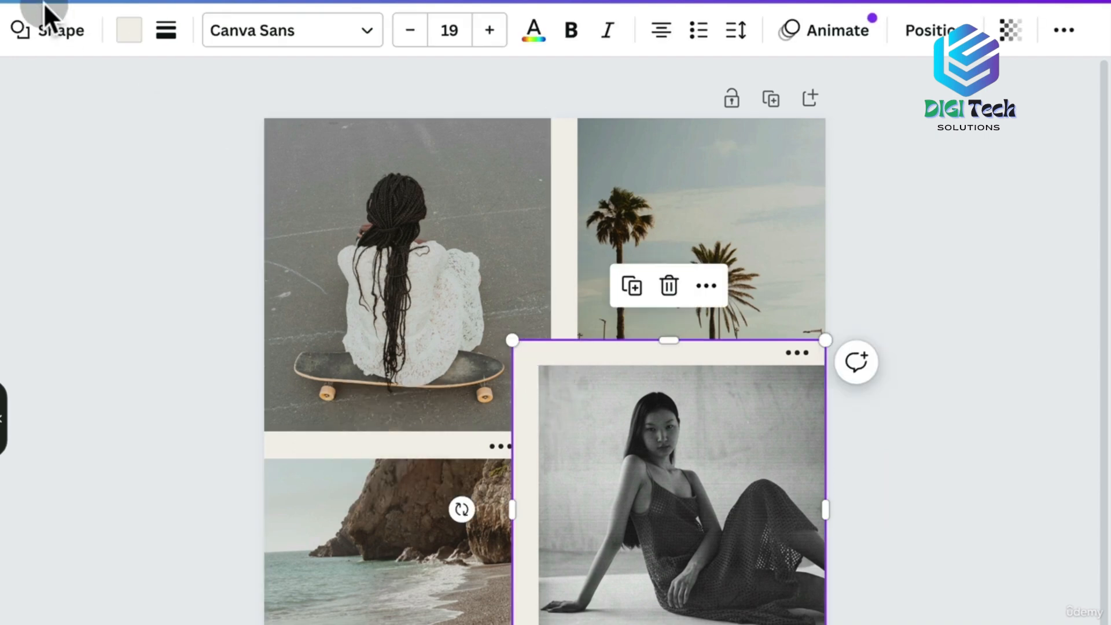
click(718, 186)
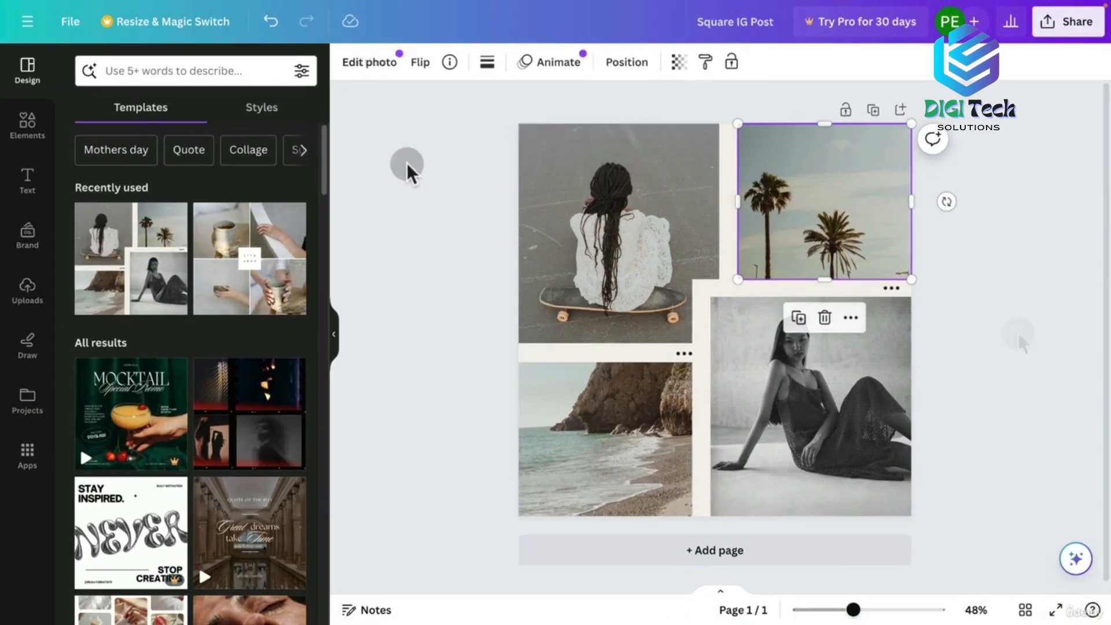
click(124, 179)
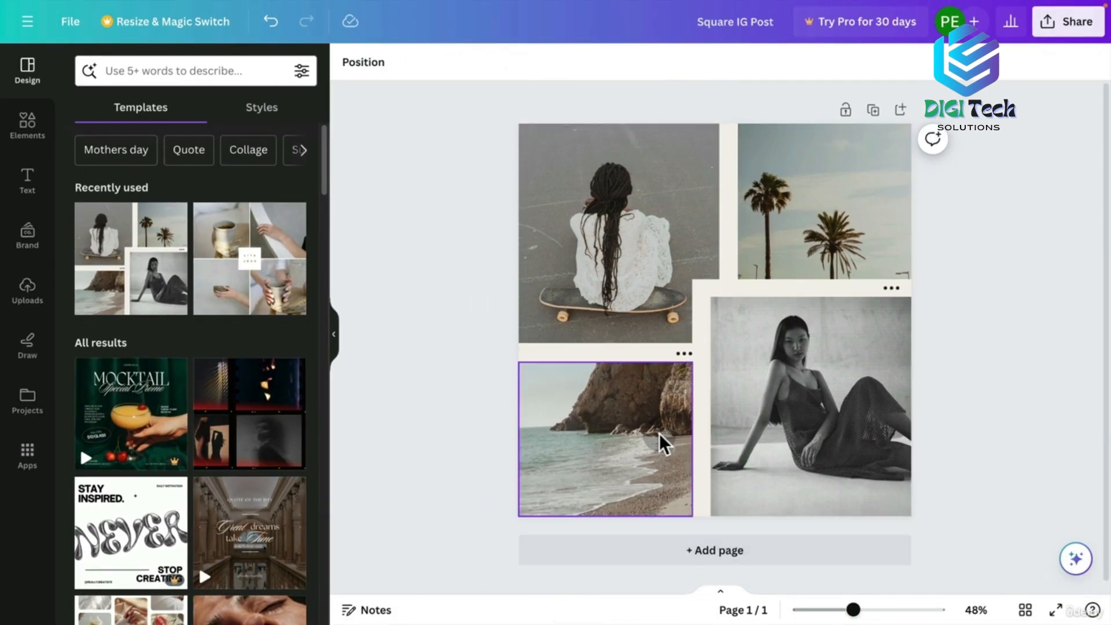
Add a second page and apply the Aesthetic Photo Collage Instagram Post template to it
click(744, 554)
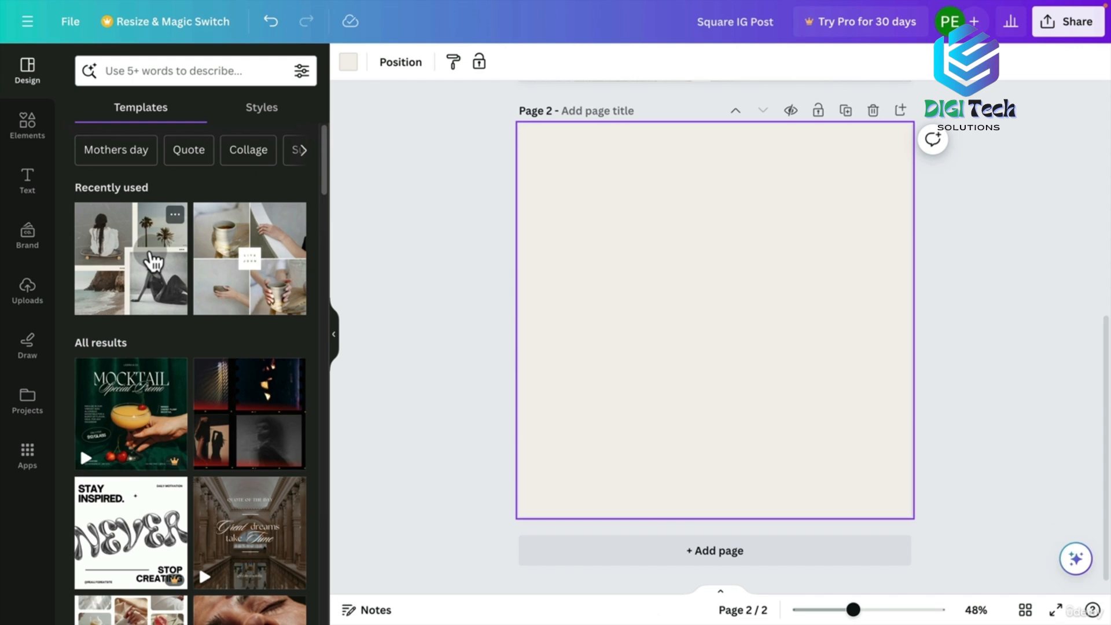
click(152, 261)
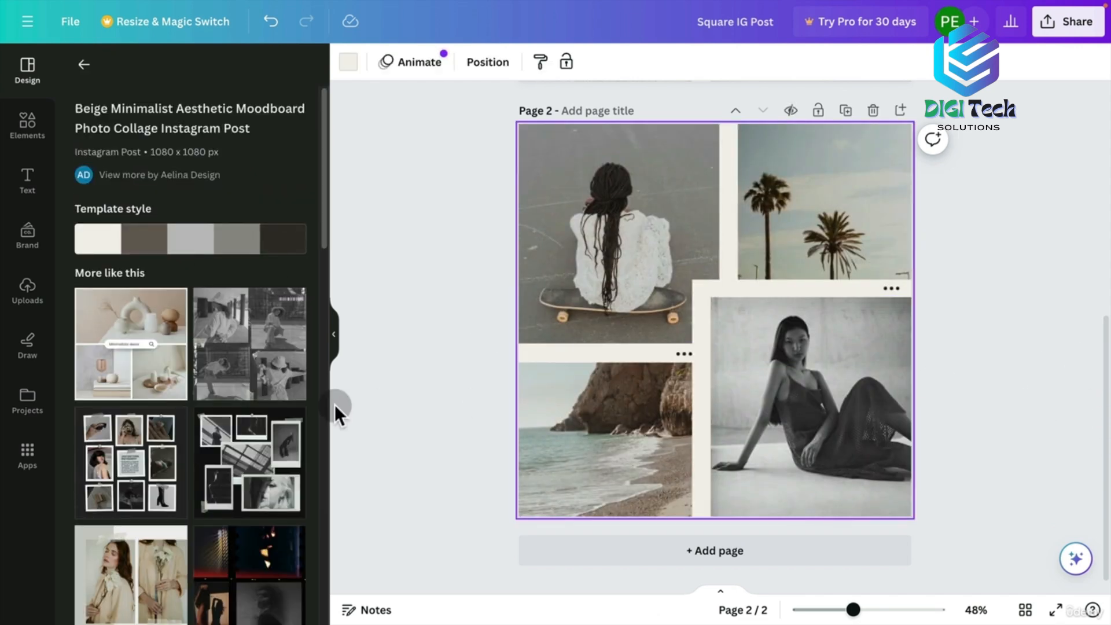
click(129, 575)
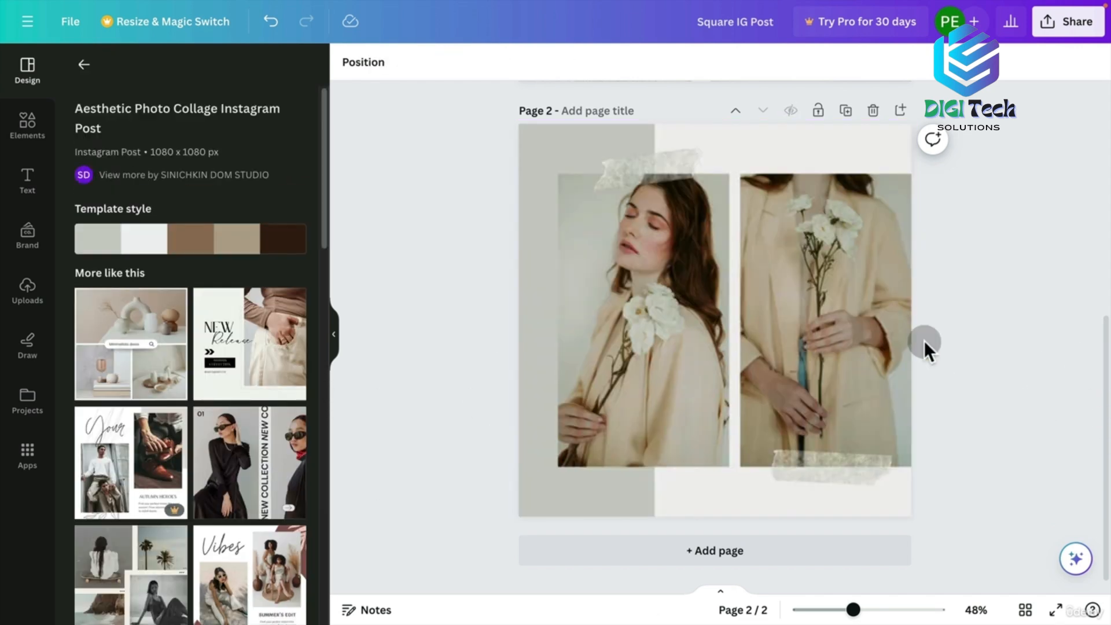
Look over both pages of the design and set the canvas zoom to 59%
drag(1106, 341, 1063, 329)
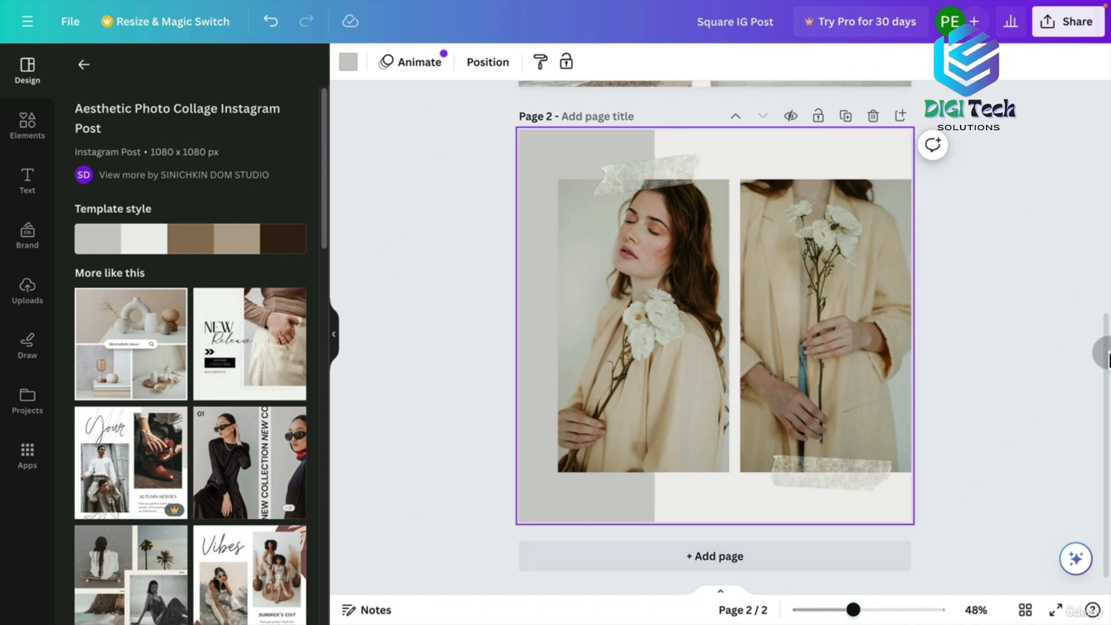
drag(1105, 357, 1095, 113)
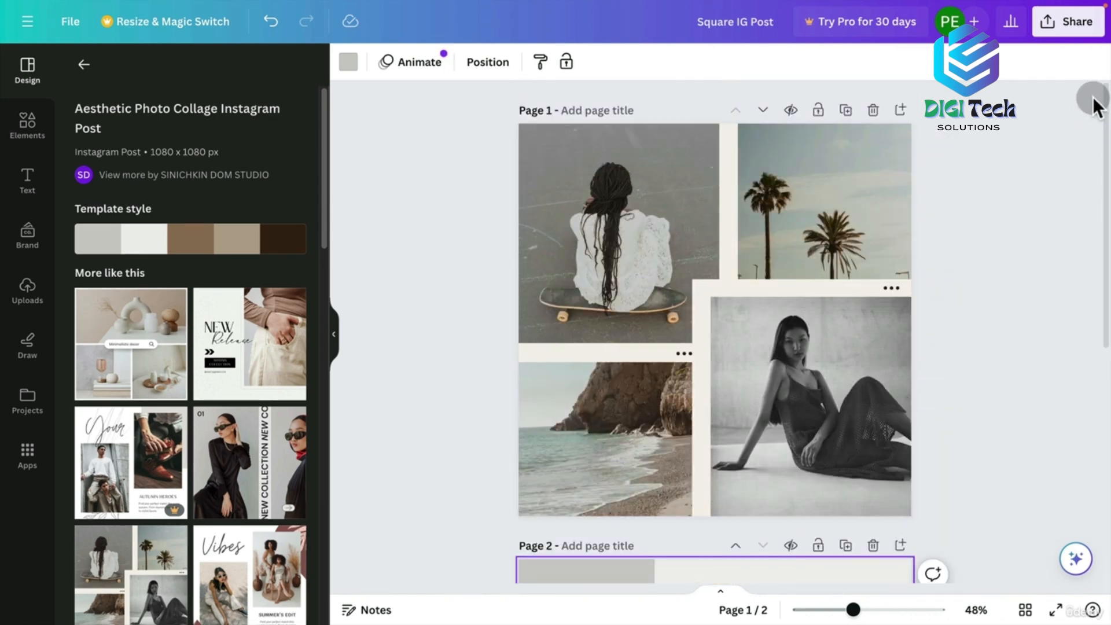
drag(1098, 121, 1102, 339)
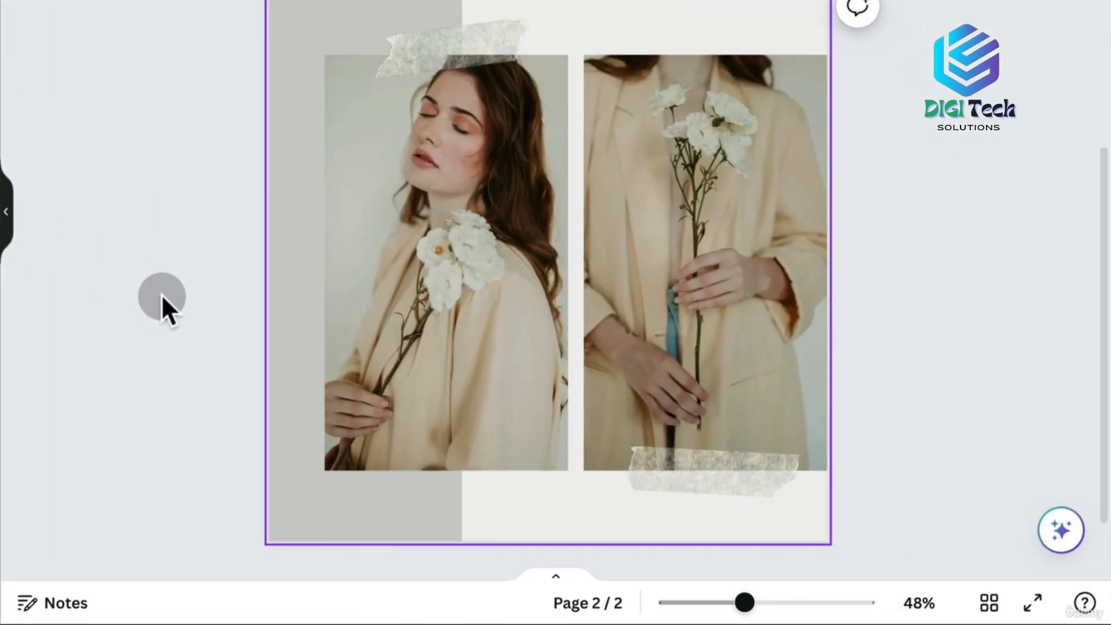
mouse_move(743, 615)
mouse_down()
mouse_move(800, 614)
mouse_move(744, 616)
mouse_move(773, 616)
mouse_move(757, 617)
mouse_up()
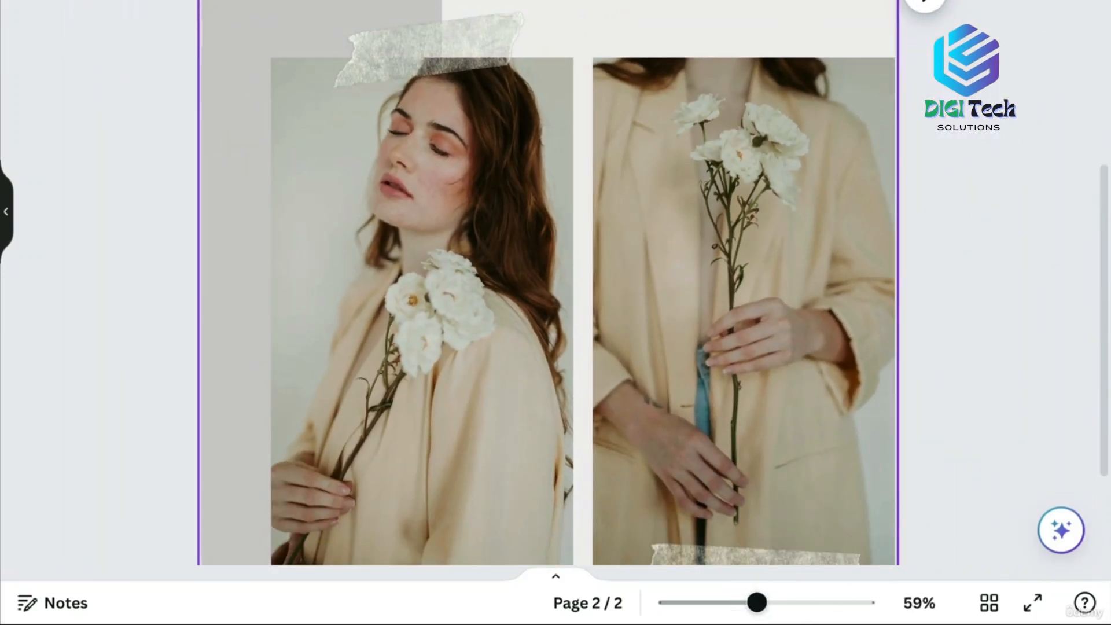
View the two-page design in grid view and in full-screen presentation, and return to the editor
click(991, 602)
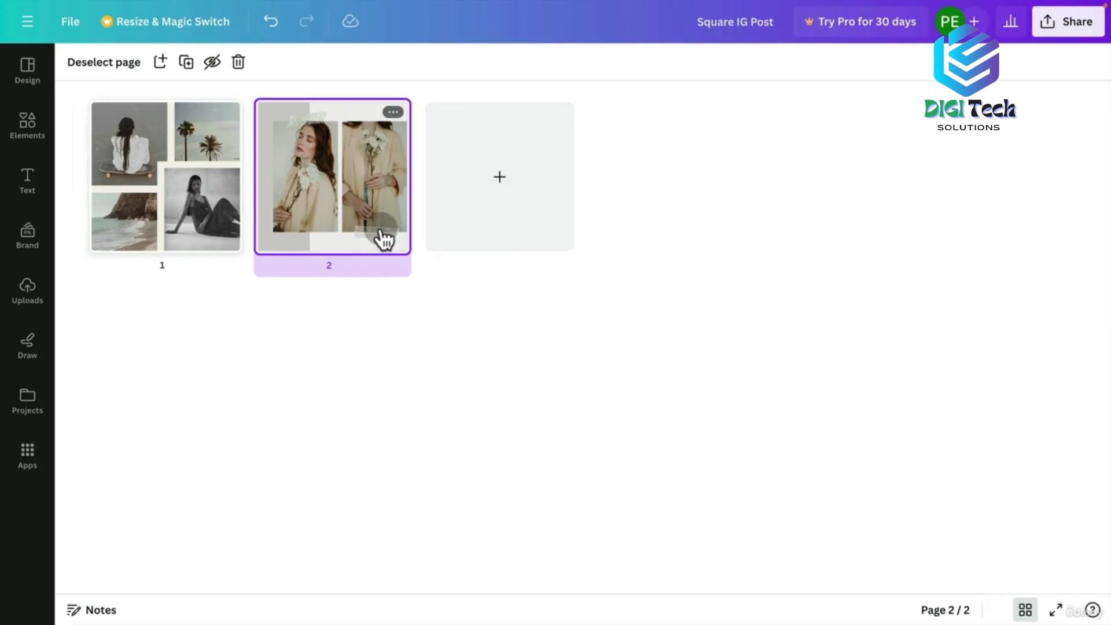
double_click(392, 208)
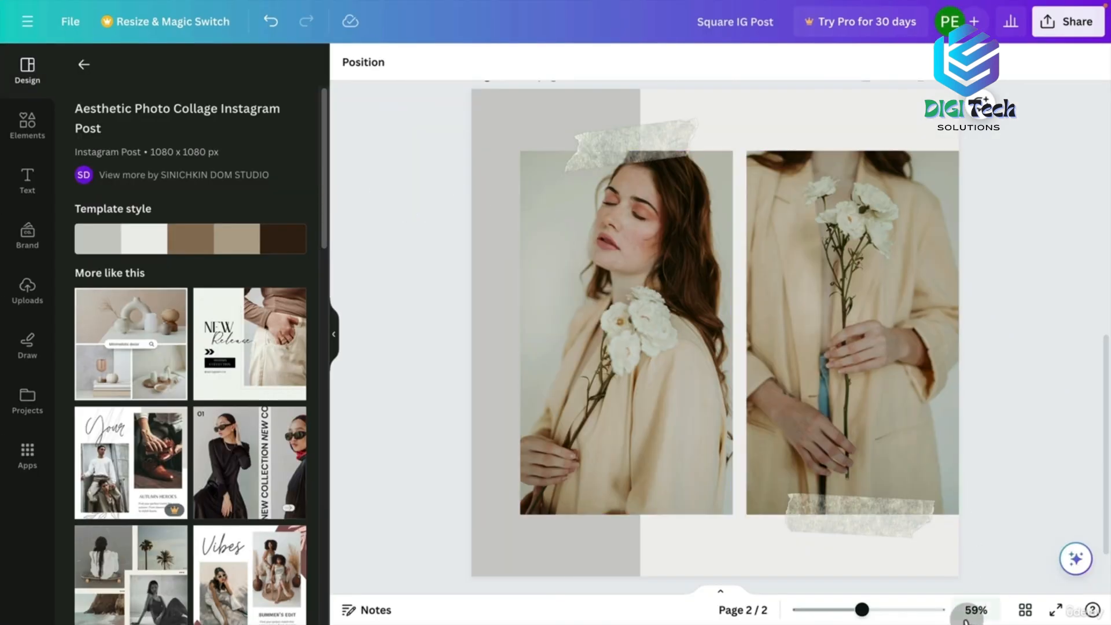
click(1025, 610)
click(1025, 609)
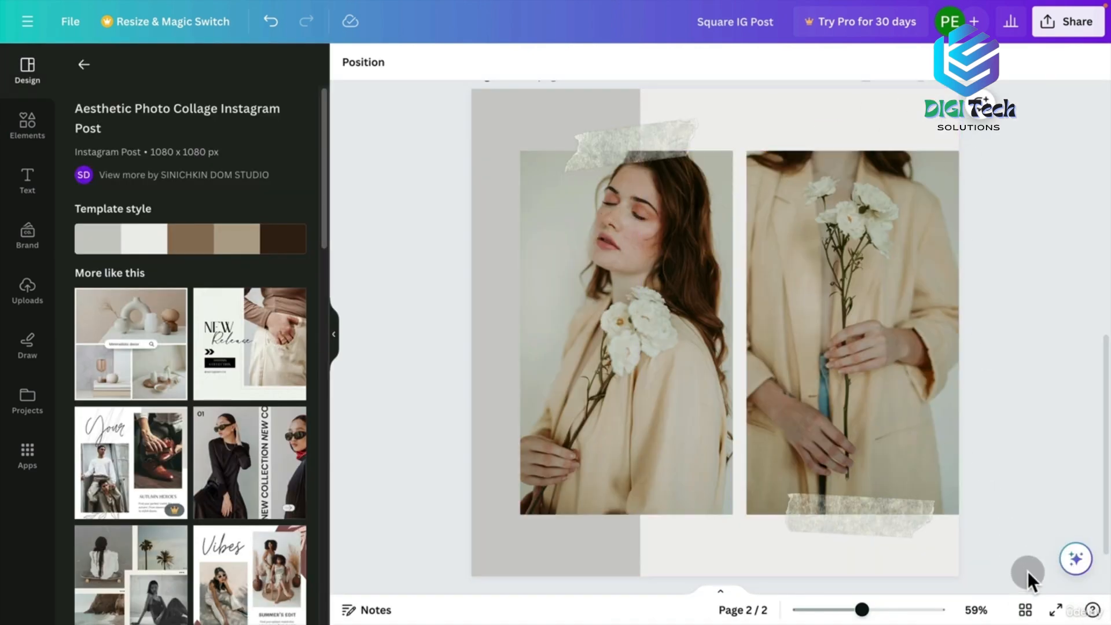
click(1051, 610)
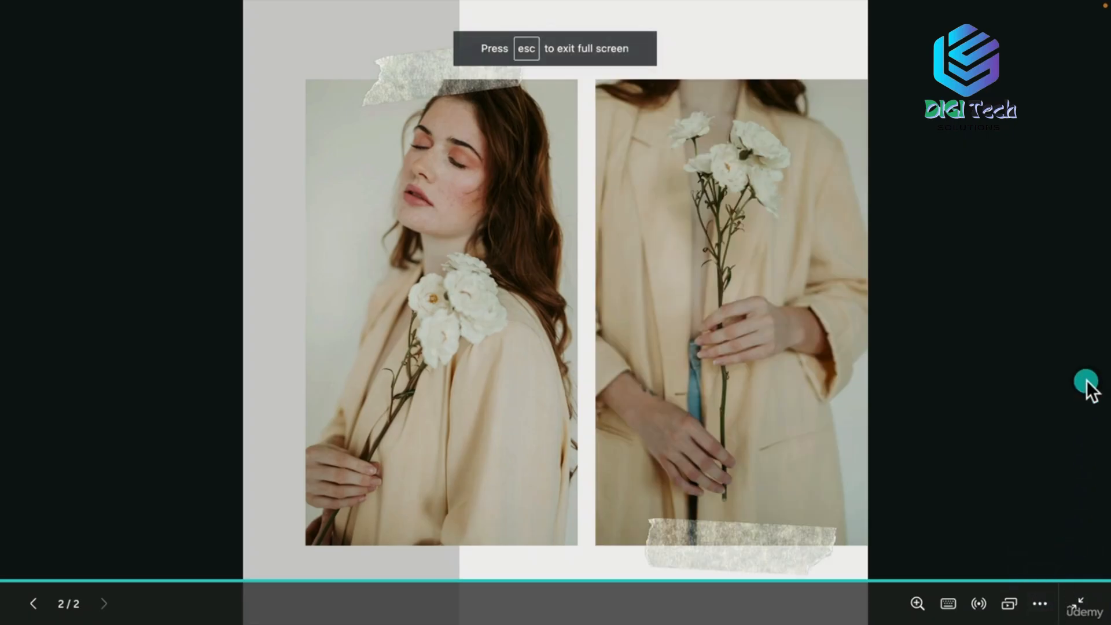
click(1079, 612)
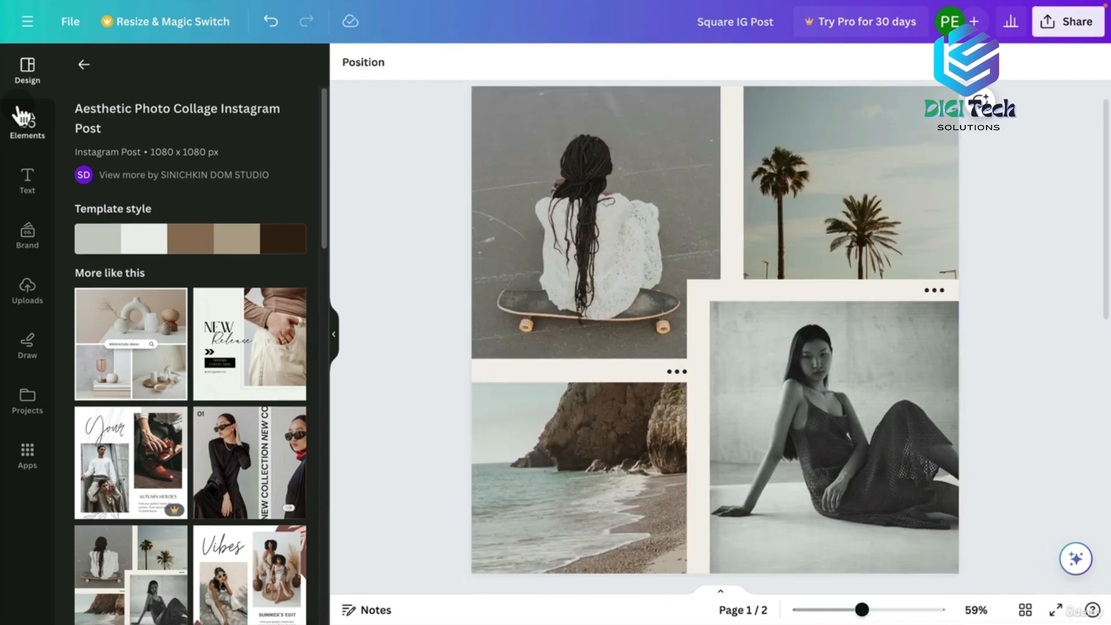
Look through the Elements and Text options, check the palm tree photo's editing options, and collapse the side panel to enlarge the canvas
click(25, 130)
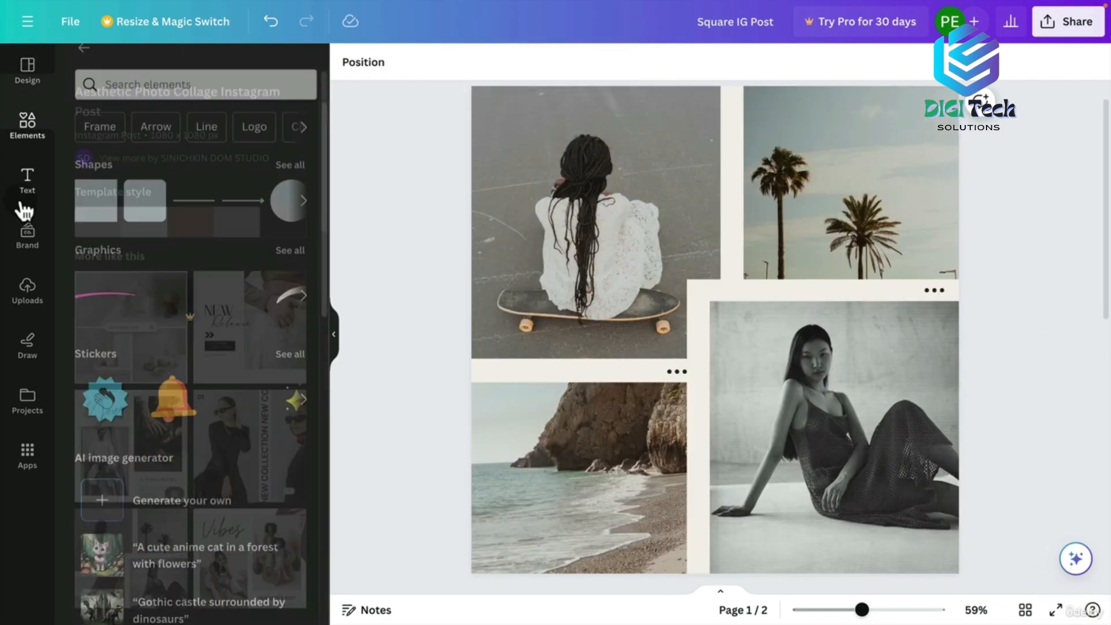
click(27, 191)
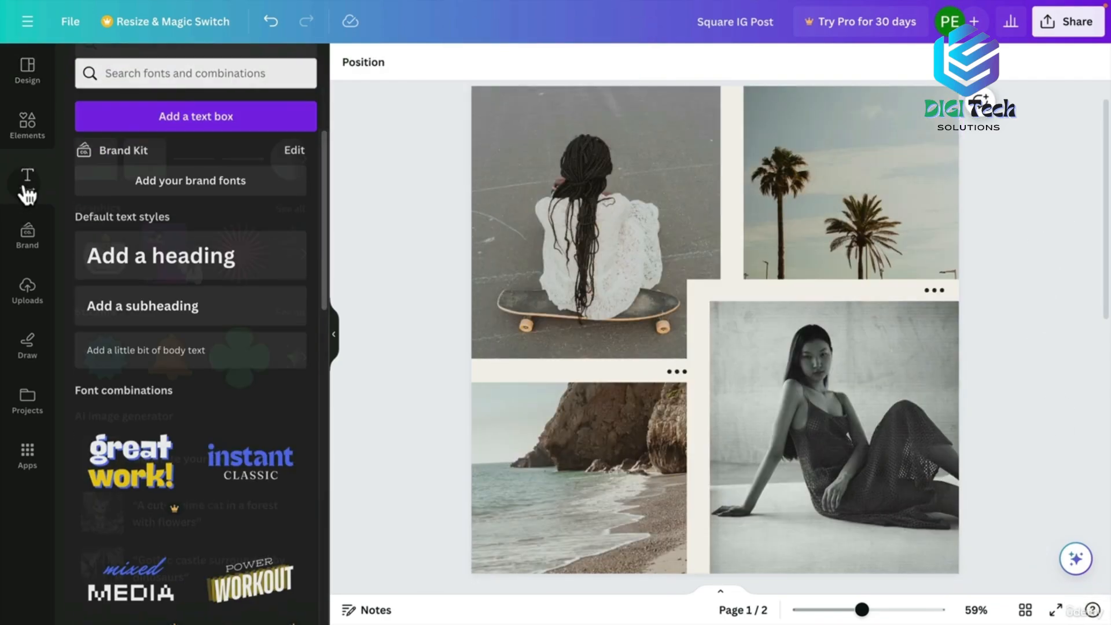
click(328, 328)
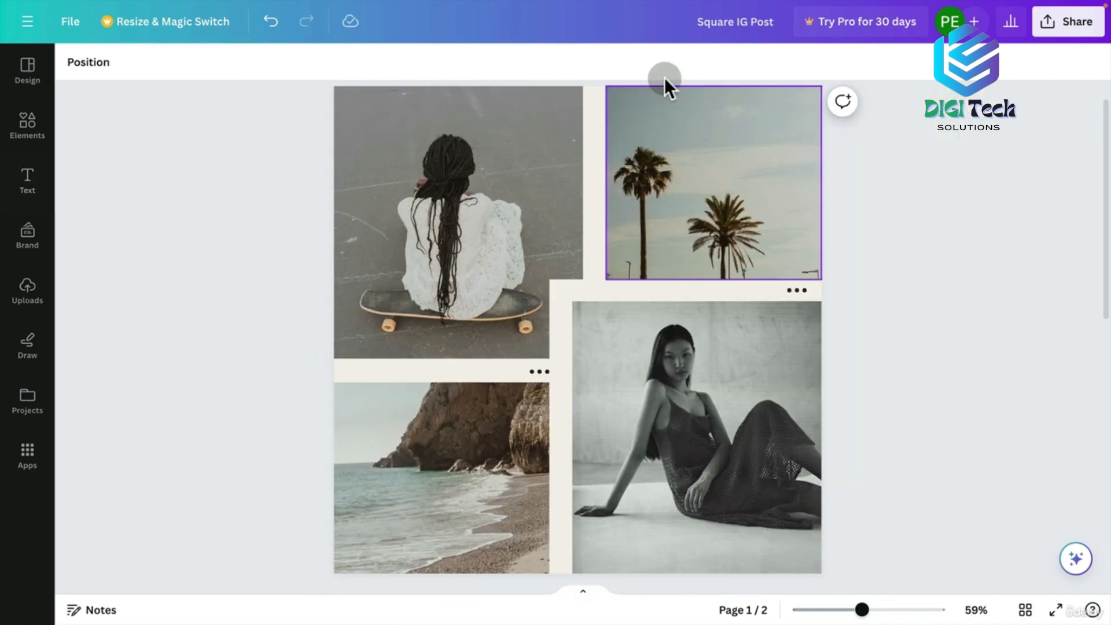
click(709, 154)
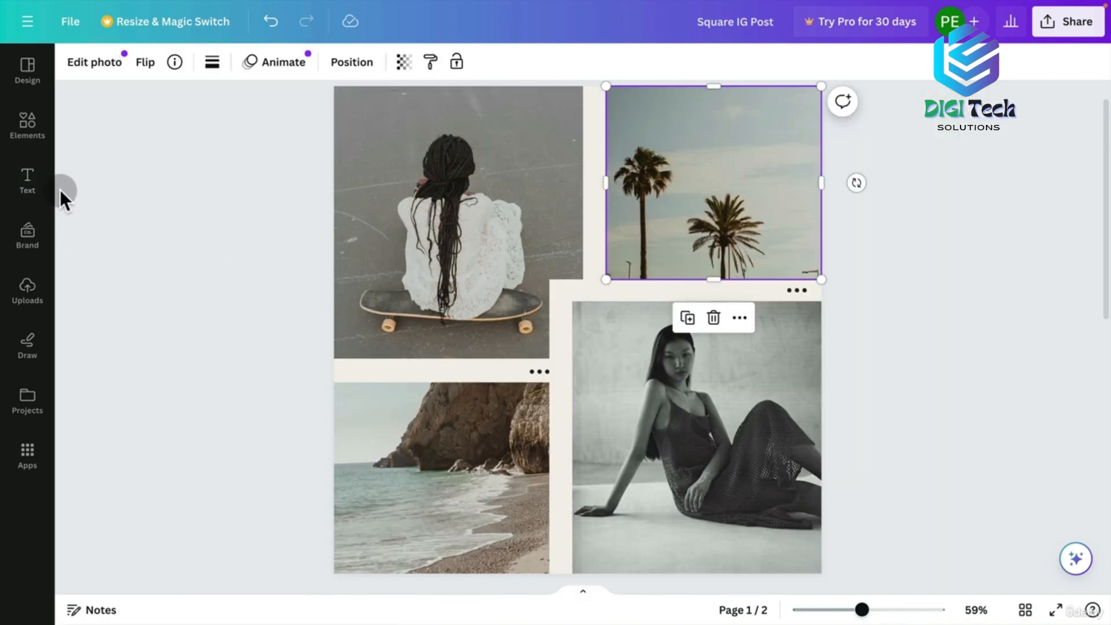
click(34, 81)
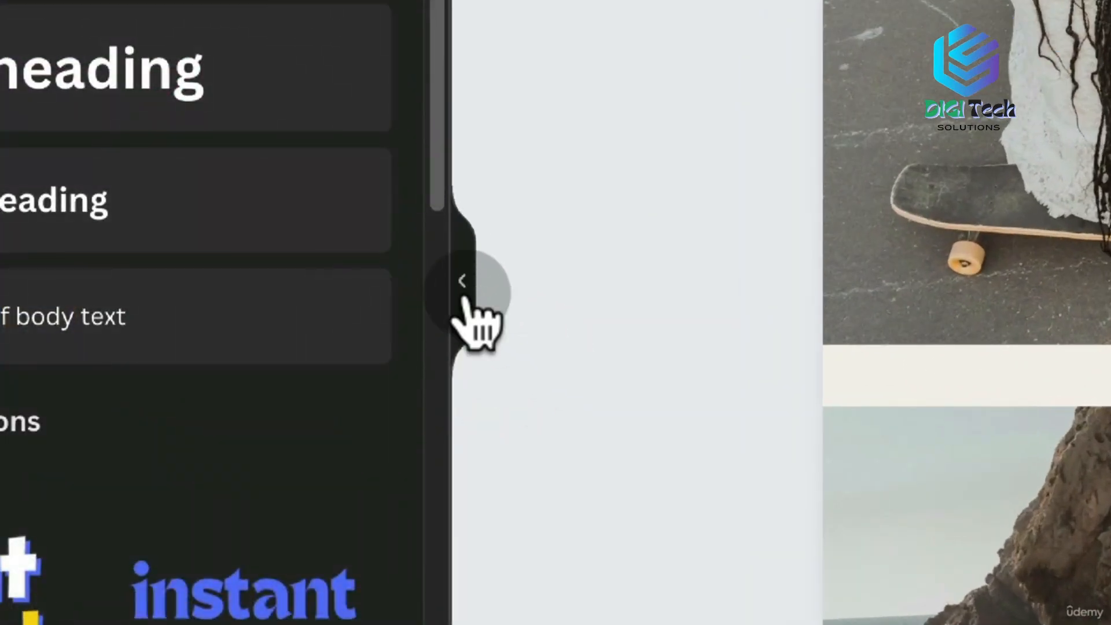
click(402, 305)
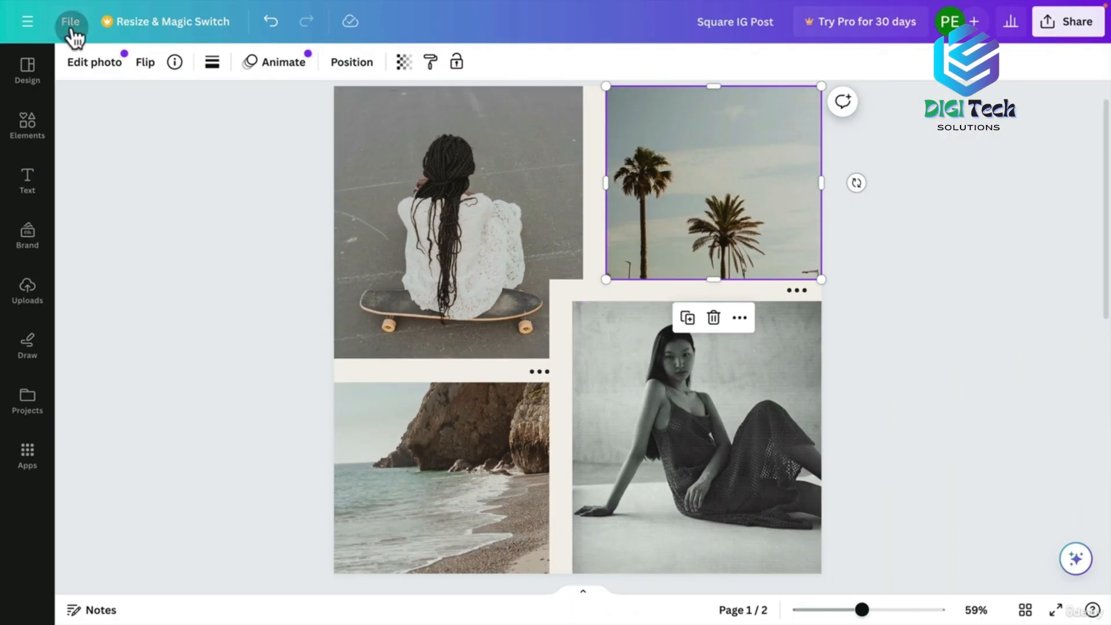
Examine the design's file options and its sharing and export options, clearing the photo selection in between
click(70, 23)
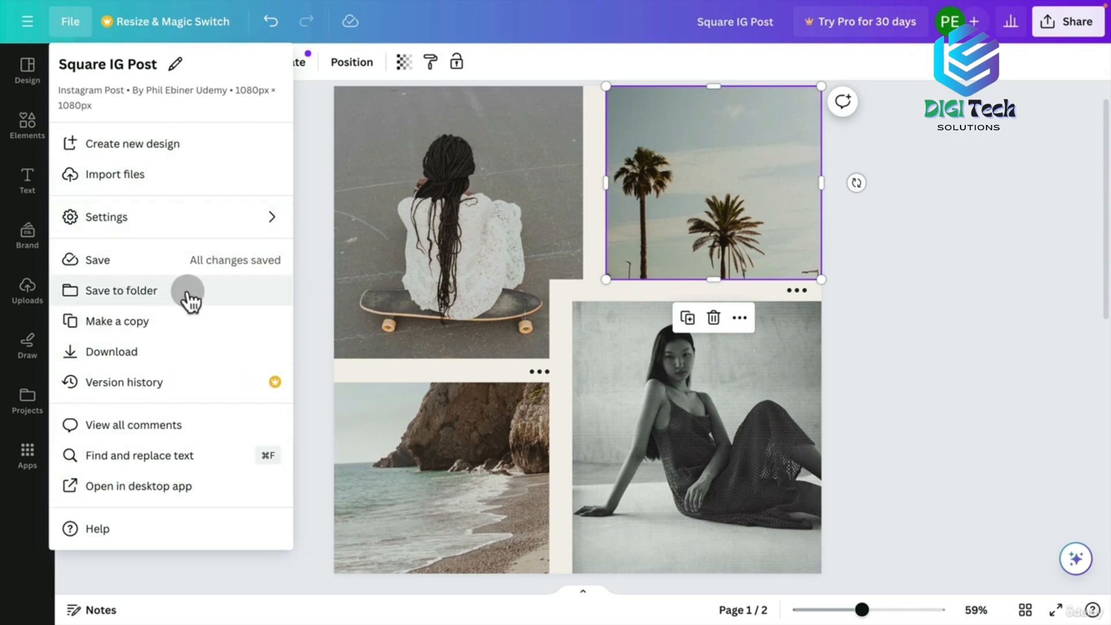
click(165, 227)
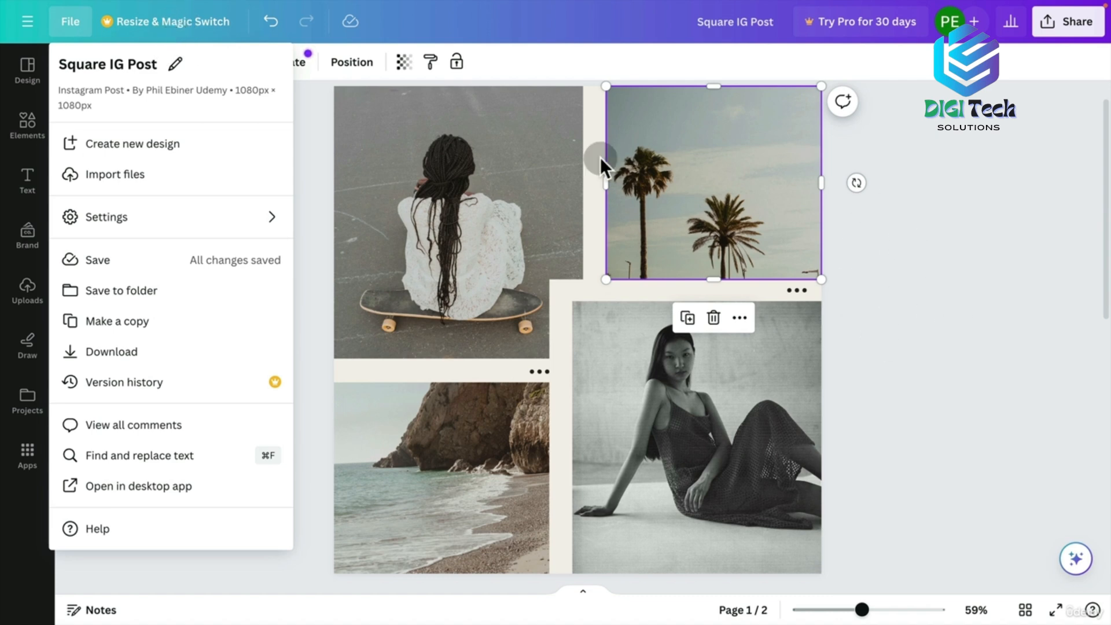
click(473, 295)
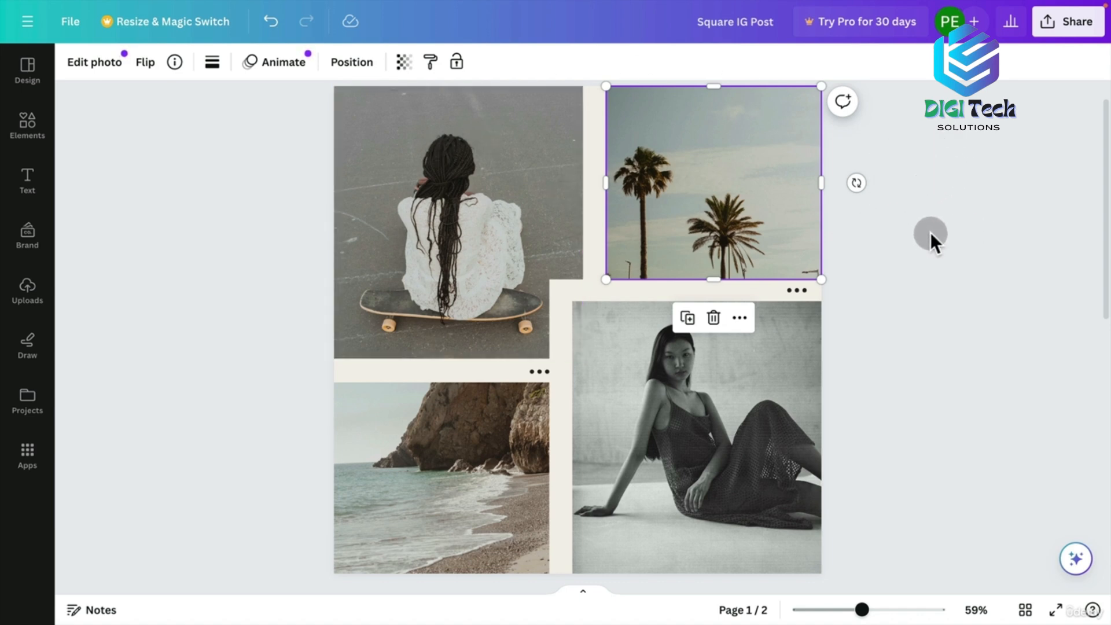
click(1053, 213)
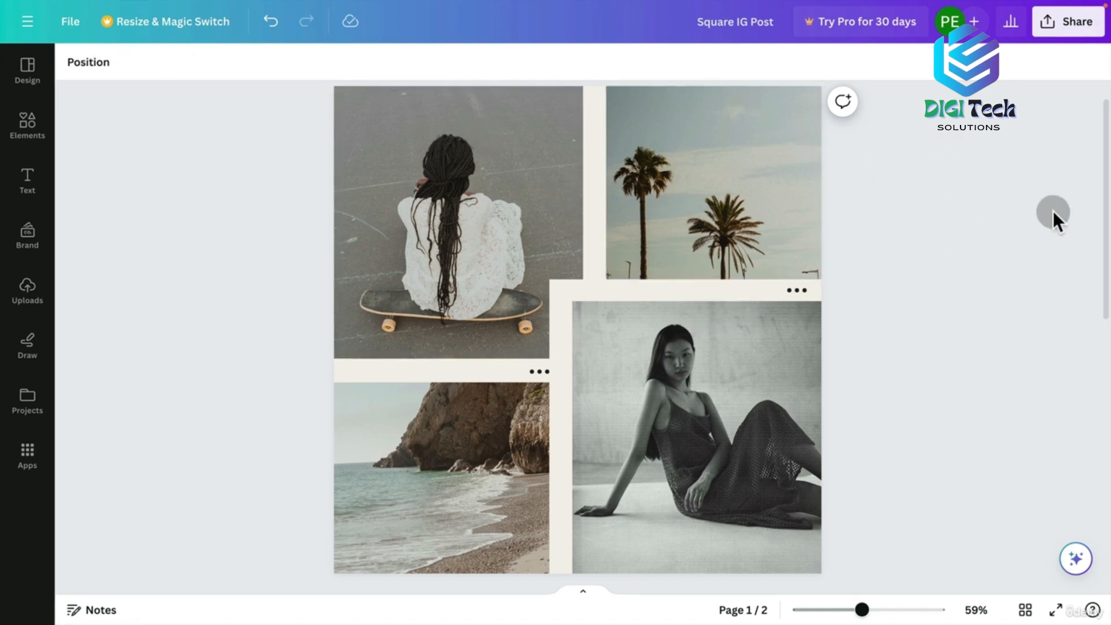
click(1071, 32)
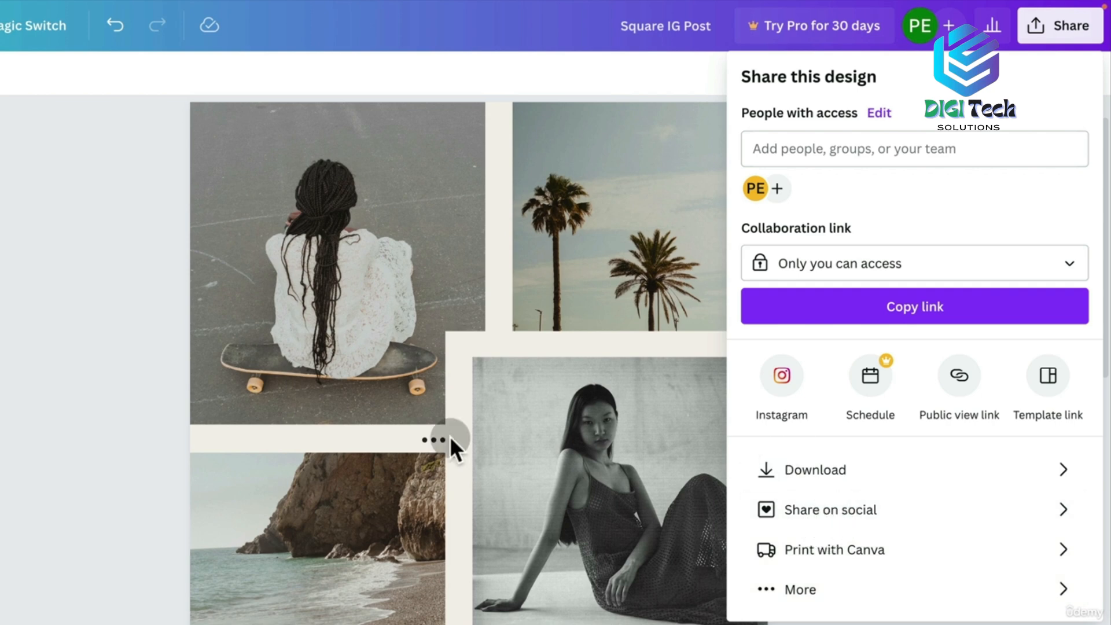
click(66, 363)
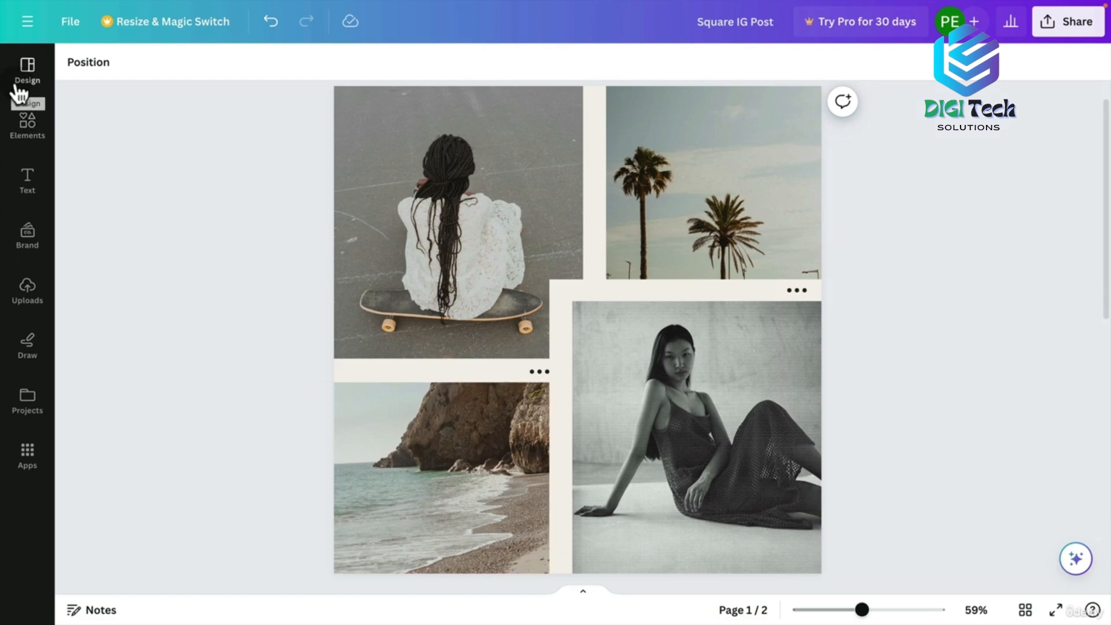
Browse the design templates and element categories, examine the full Graphics collection, and return to the main Elements list
click(17, 91)
click(33, 120)
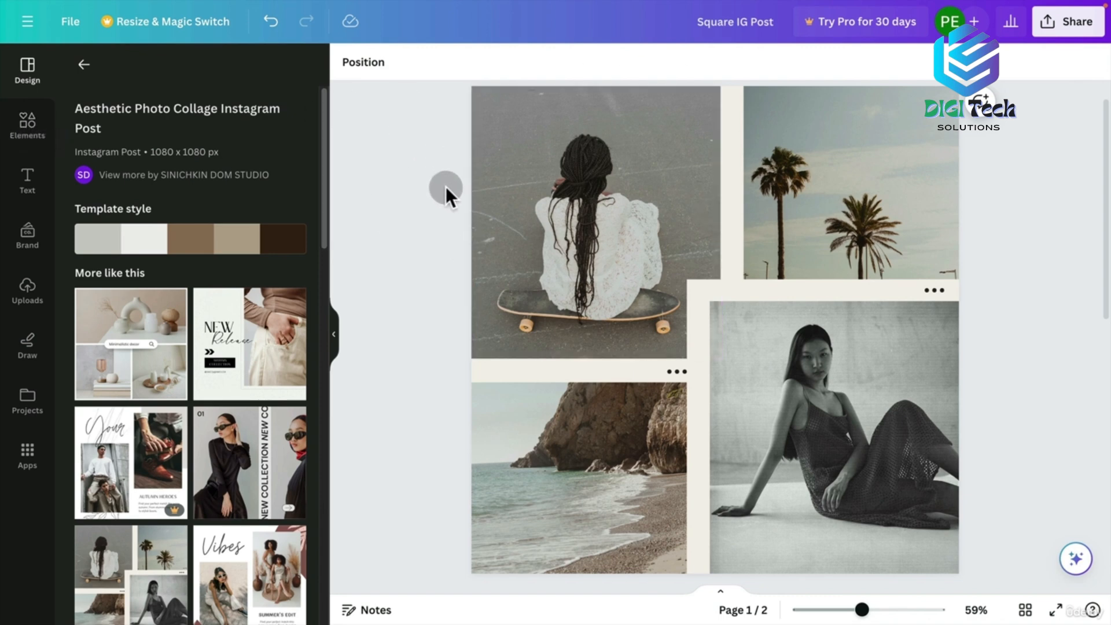
click(25, 126)
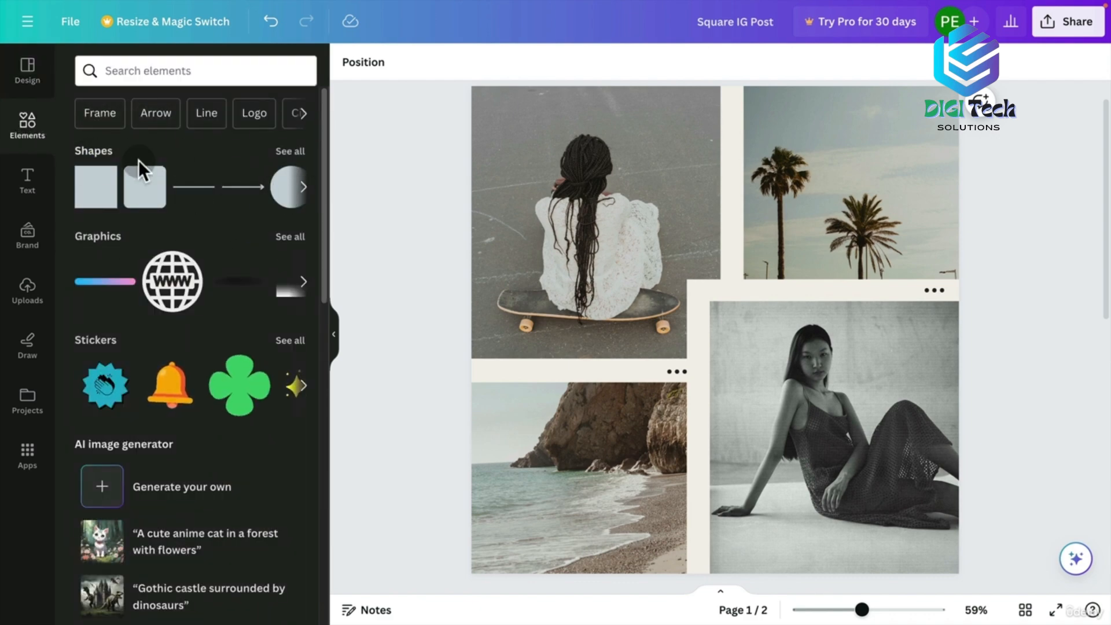
mouse_move(324, 214)
mouse_down()
mouse_move(331, 368)
mouse_move(332, 196)
mouse_up()
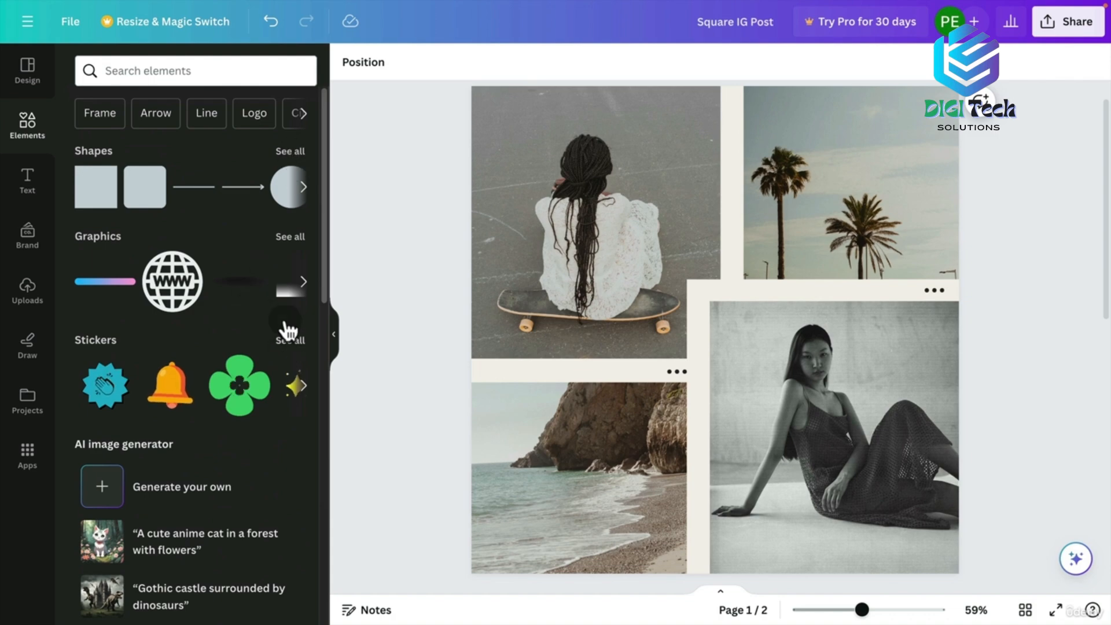
click(285, 238)
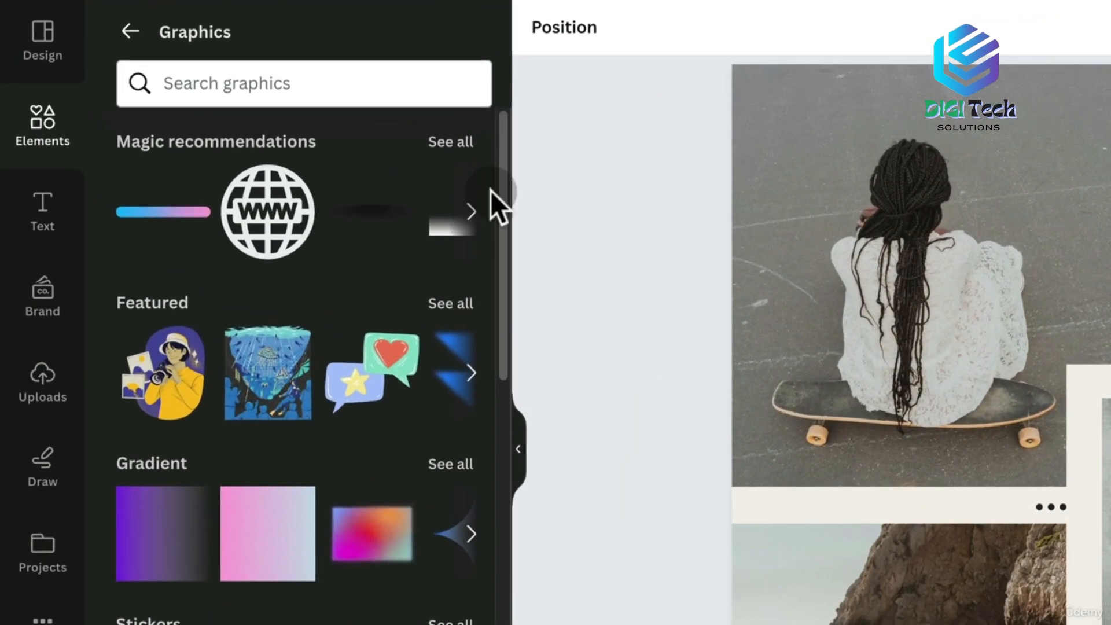
scroll(420, 192, down, 3)
drag(512, 254, 516, 41)
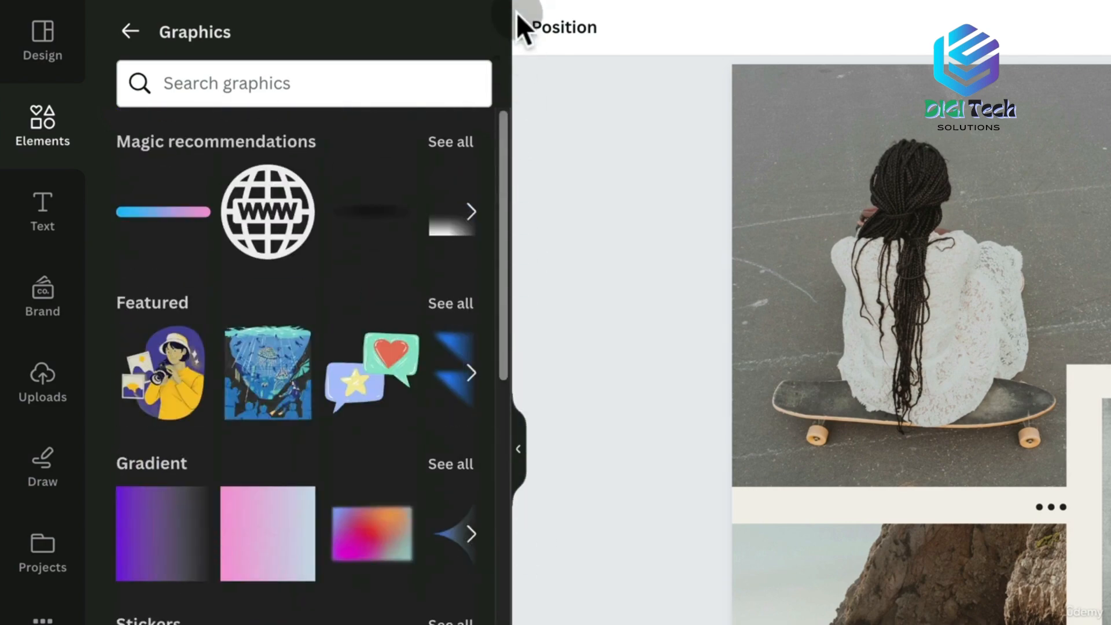
click(130, 31)
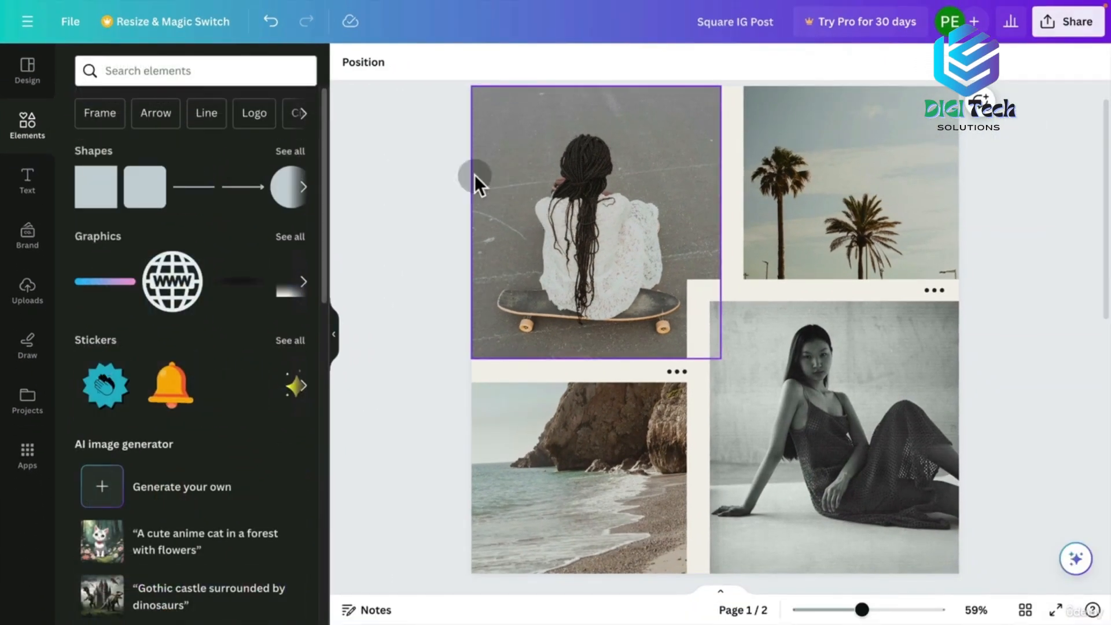
Search the elements for "skateboarding" and browse only the photo results
click(121, 74)
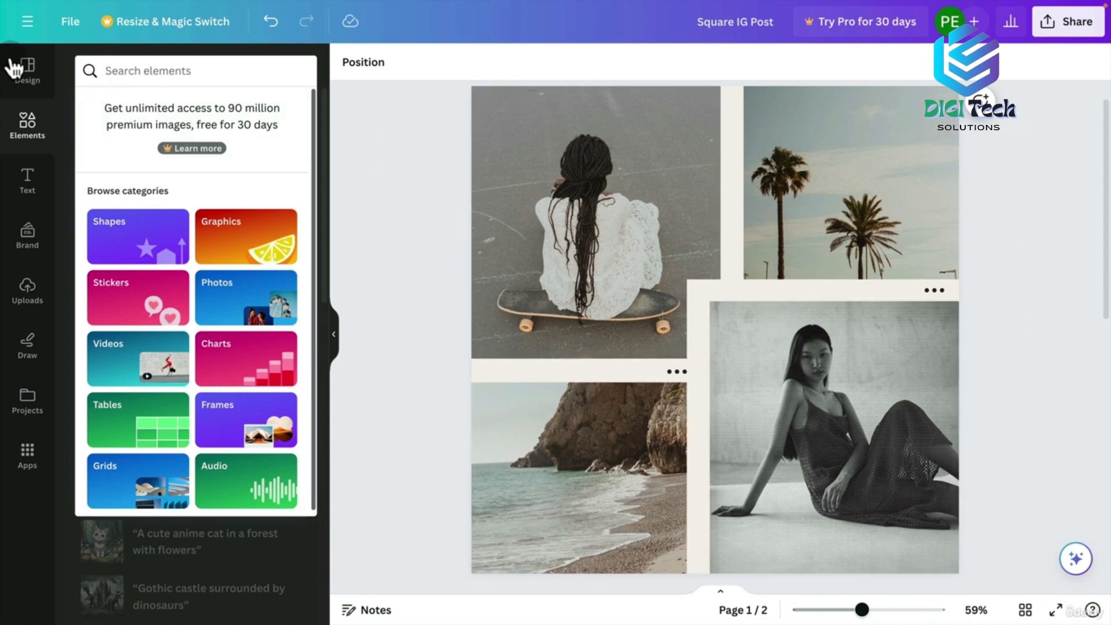
key(super+BackSpace)
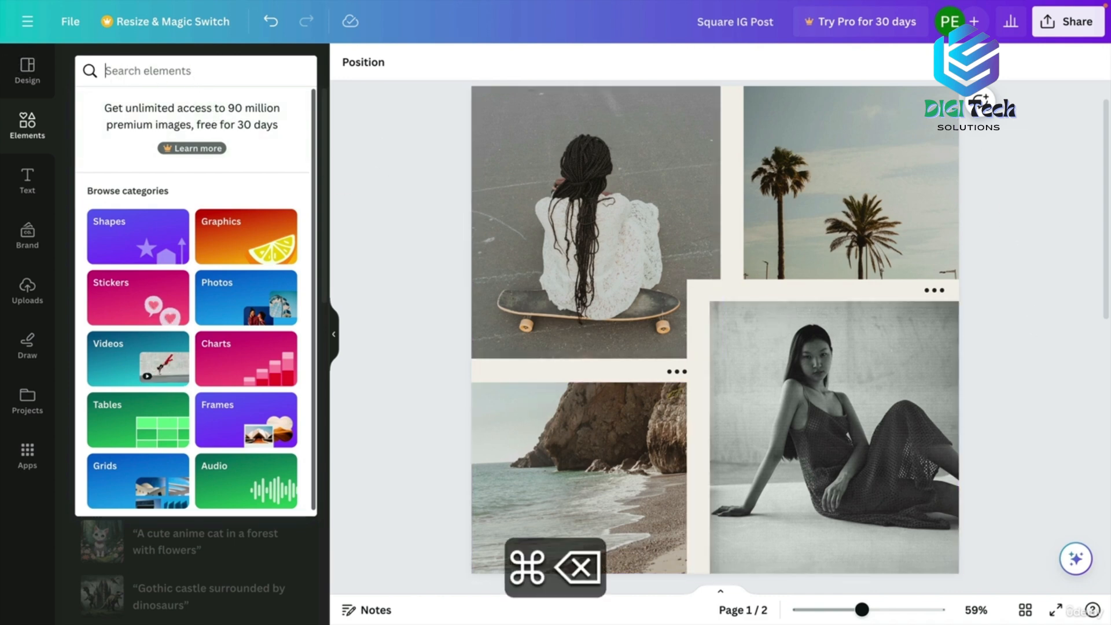
text(skate)
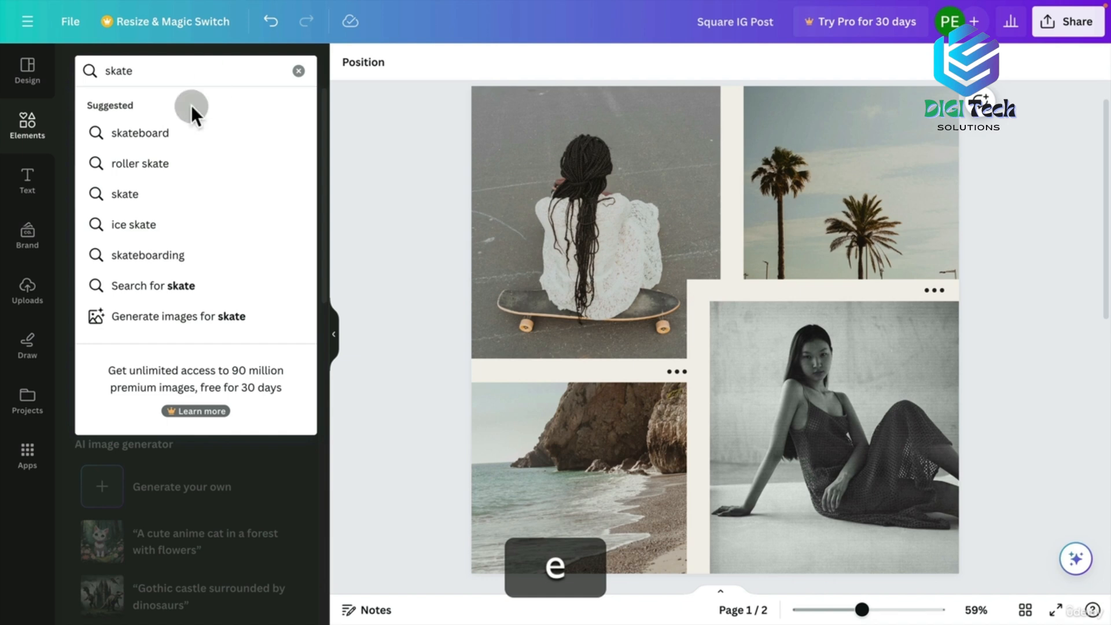
click(149, 257)
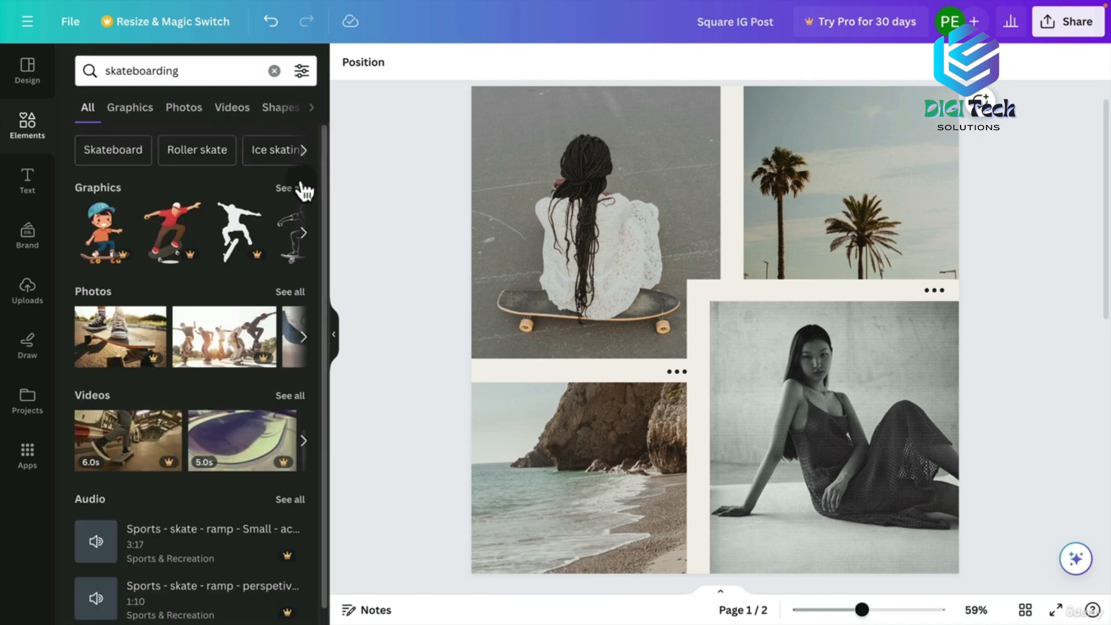
click(222, 64)
click(286, 293)
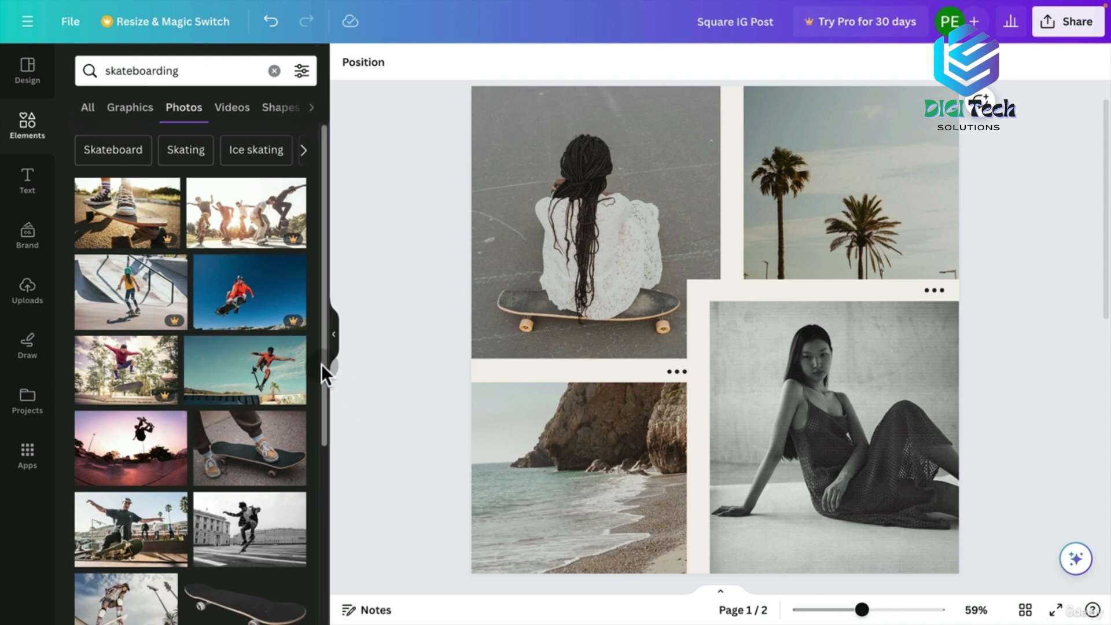
drag(323, 304, 331, 433)
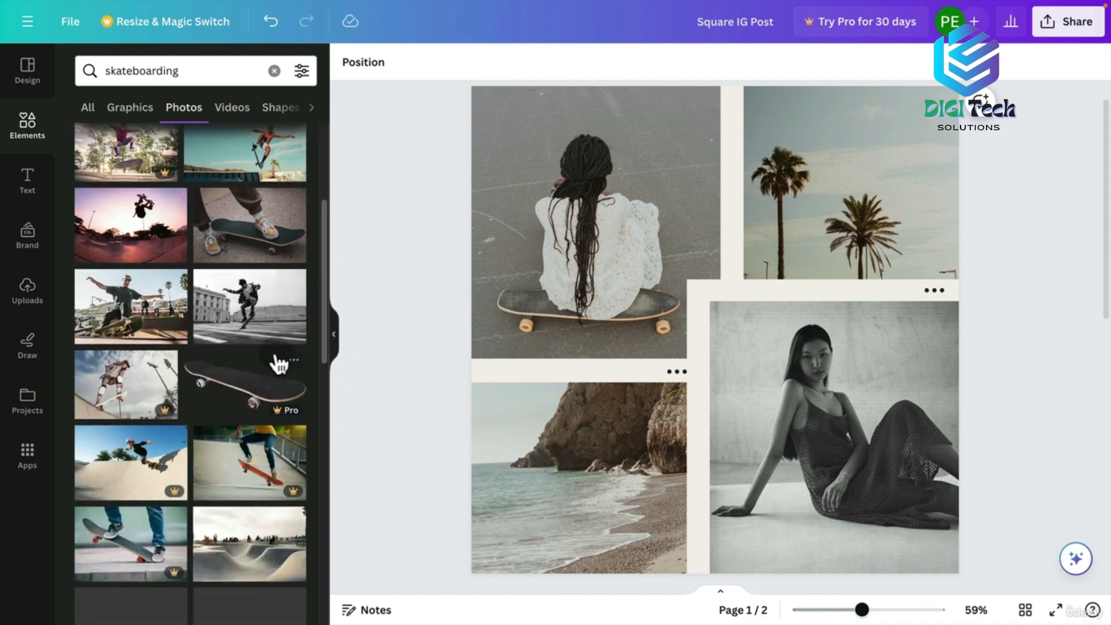
click(247, 295)
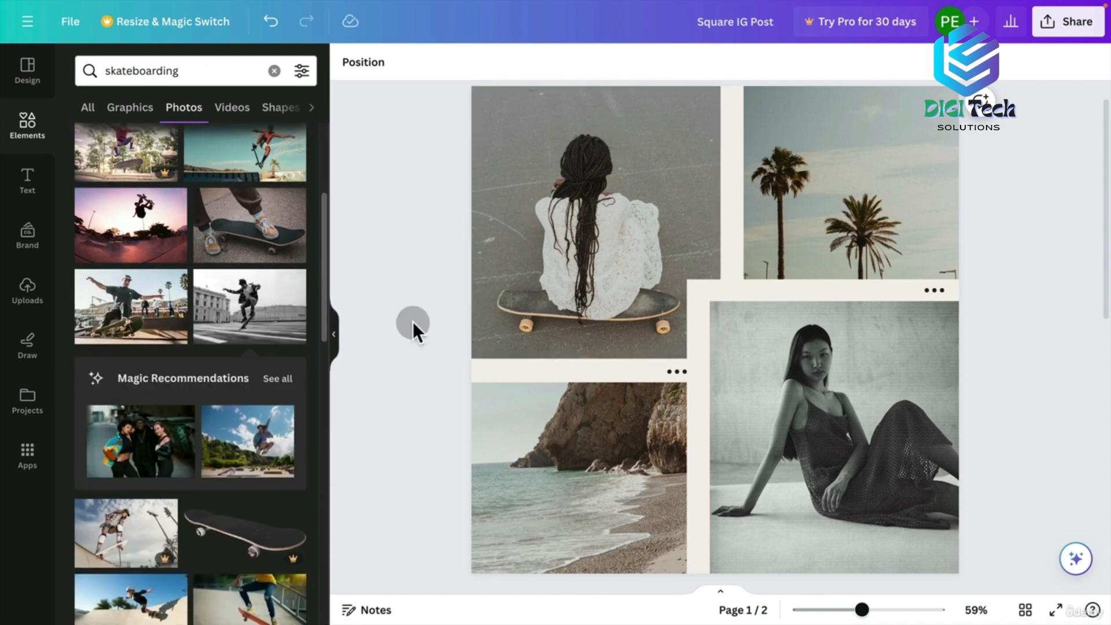
click(229, 312)
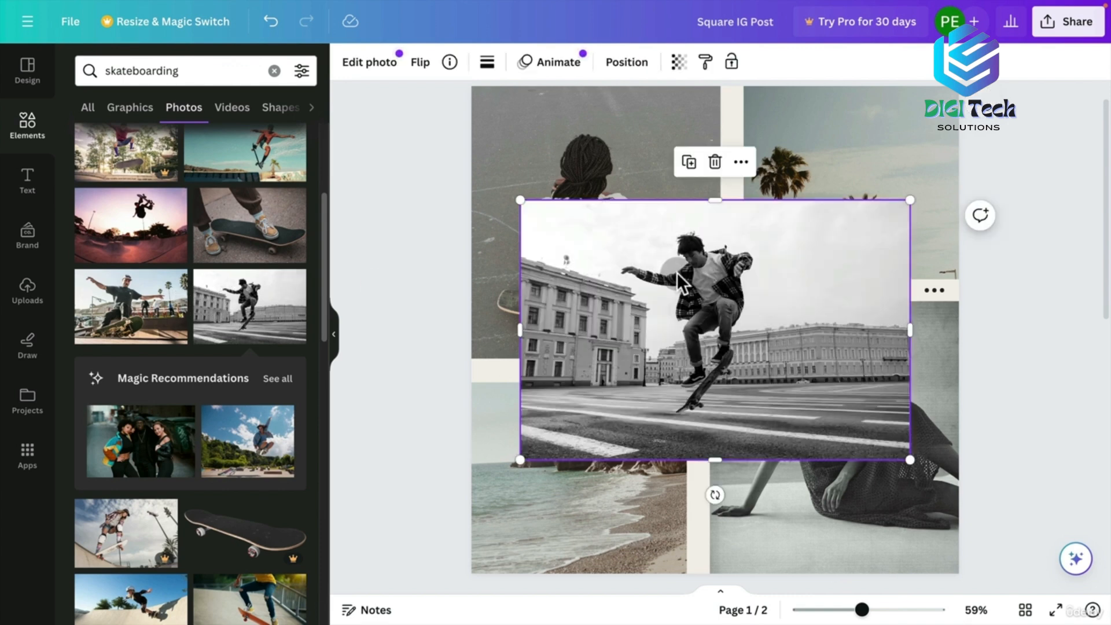
key(BackSpace)
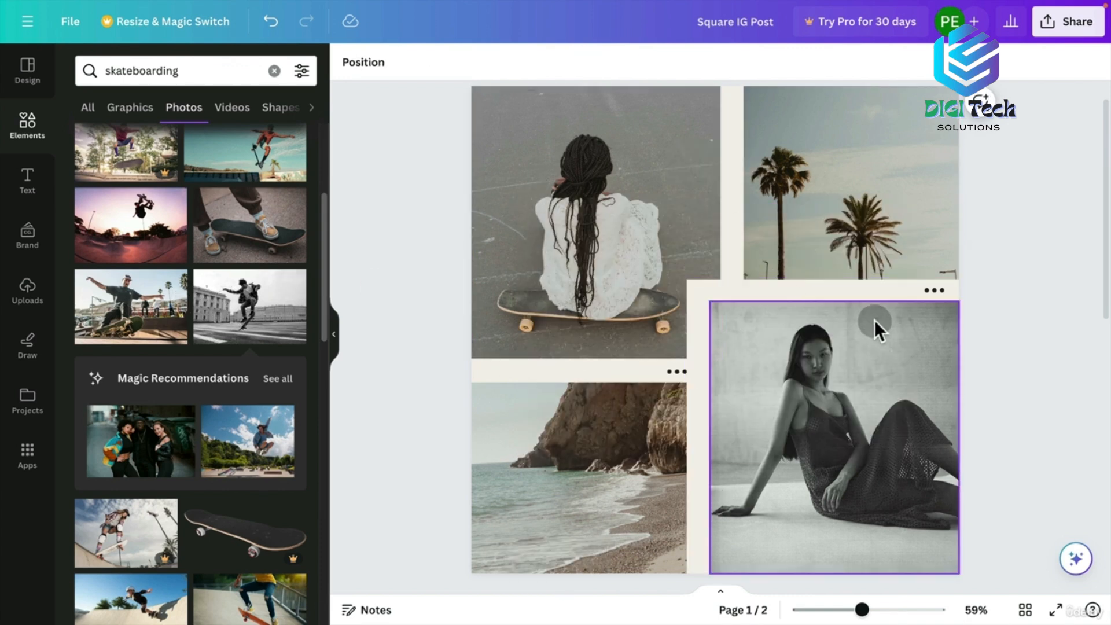
Replace the collage's photo of the seated woman with the black-and-white photo of the jumping skateboarder
drag(223, 323, 859, 400)
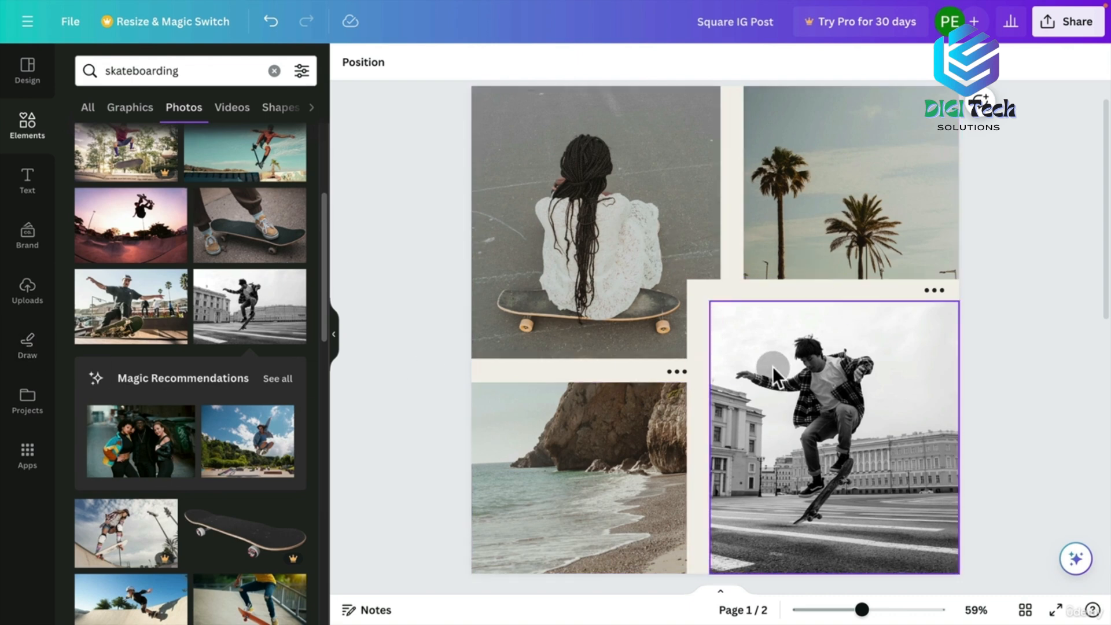
Search the elements for "paint brush stroke" and browse the full list of graphics results
click(36, 136)
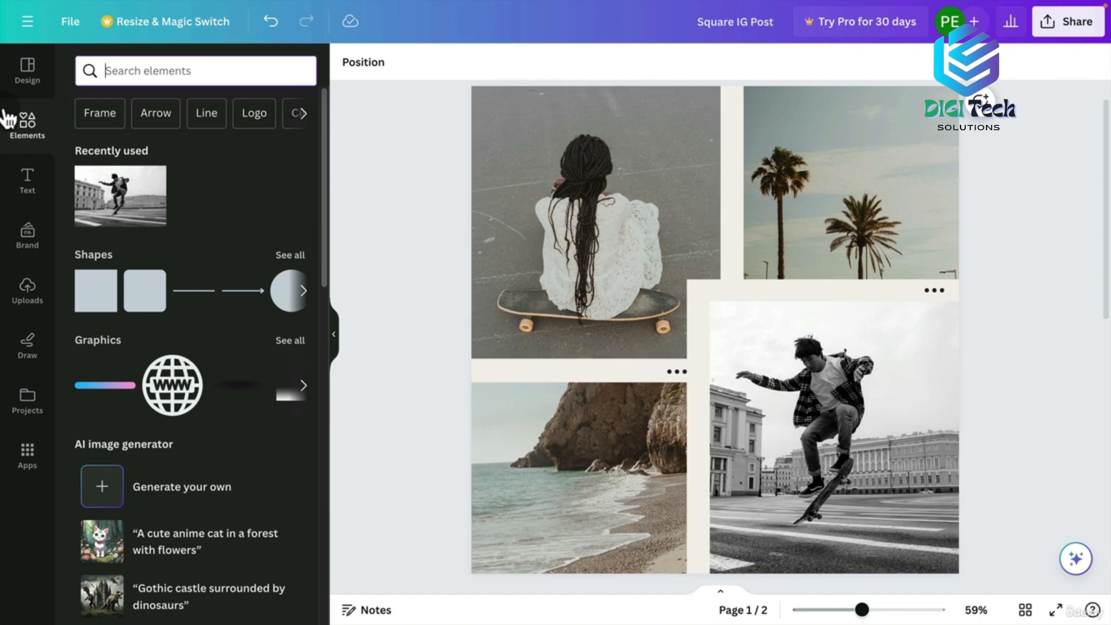
text(paint)
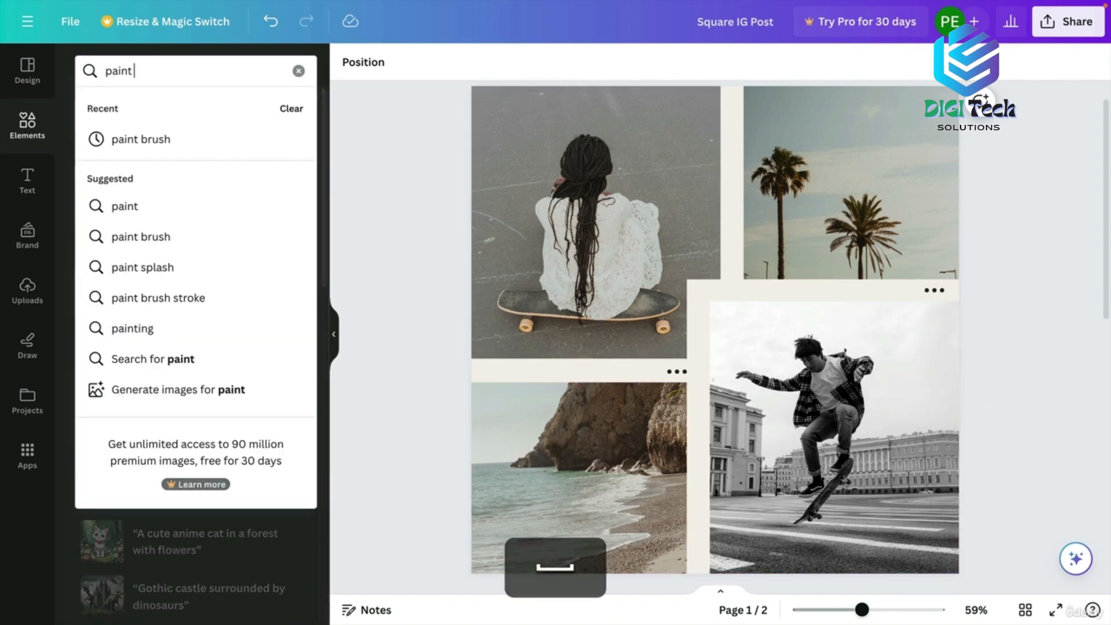
text( brush stroke)
key(Return)
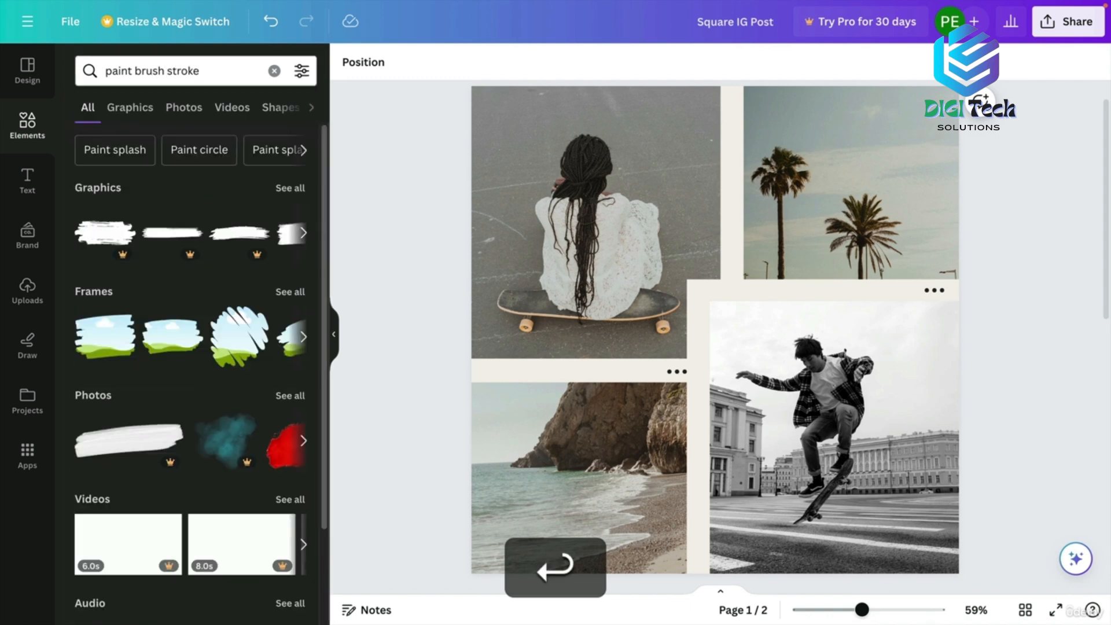
click(292, 190)
drag(327, 231, 350, 503)
scroll(295, 341, down, 3)
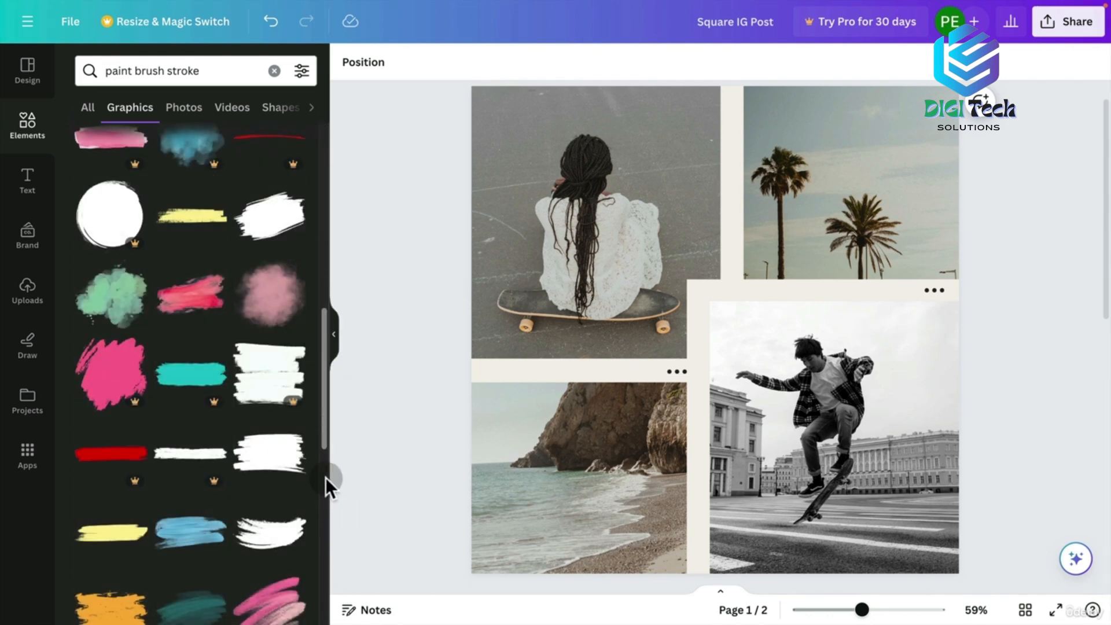
Insert the free curved brush stroke graphic, shrink and slightly tilt it, and place it low across the edge between the beach and skateboarder photos
click(271, 537)
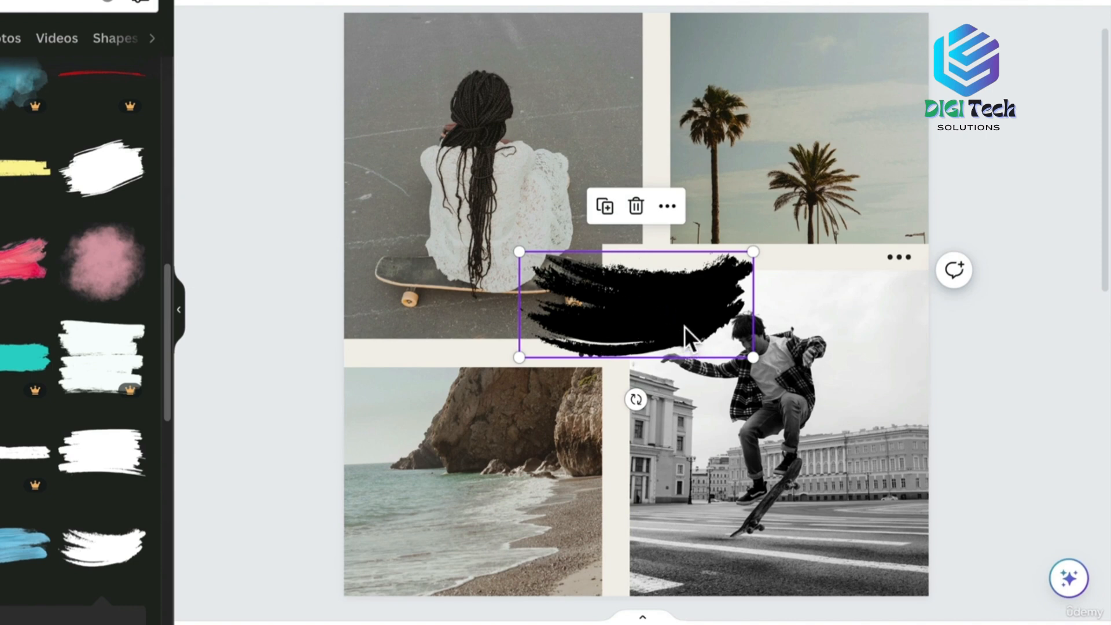
mouse_move(686, 310)
mouse_down()
mouse_move(684, 369)
mouse_move(595, 523)
mouse_move(676, 530)
mouse_up()
drag(513, 462, 583, 497)
drag(701, 525, 696, 529)
mouse_move(783, 535)
mouse_down()
mouse_move(794, 504)
mouse_move(793, 558)
mouse_move(783, 549)
mouse_up()
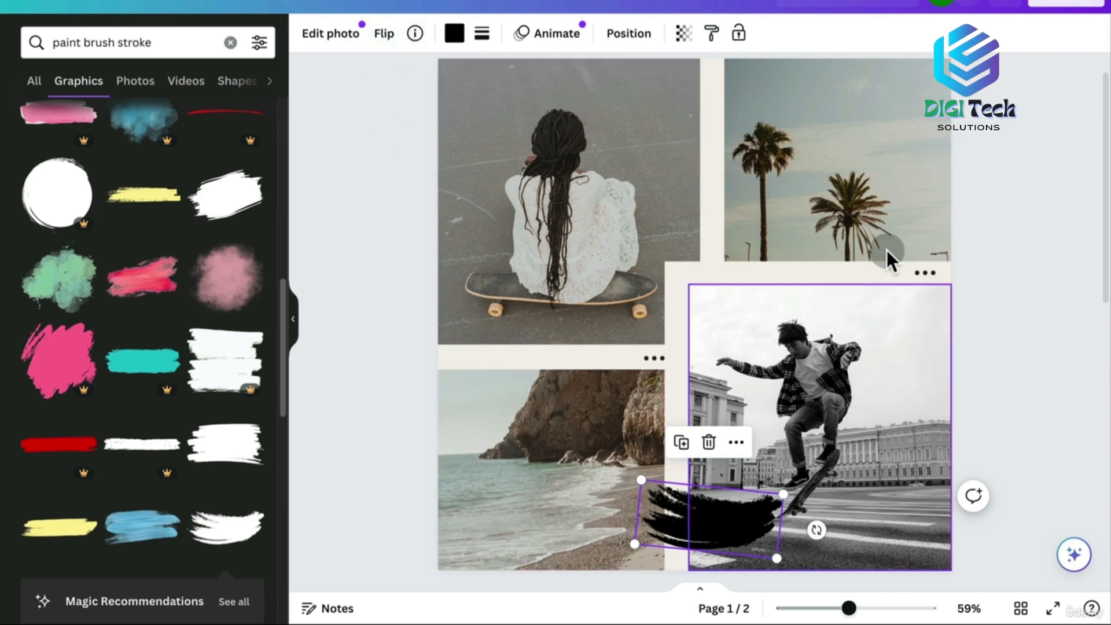
Try several photo colors on the brush stroke and recolor it with the dark brown taken from the palm tree photo
click(454, 34)
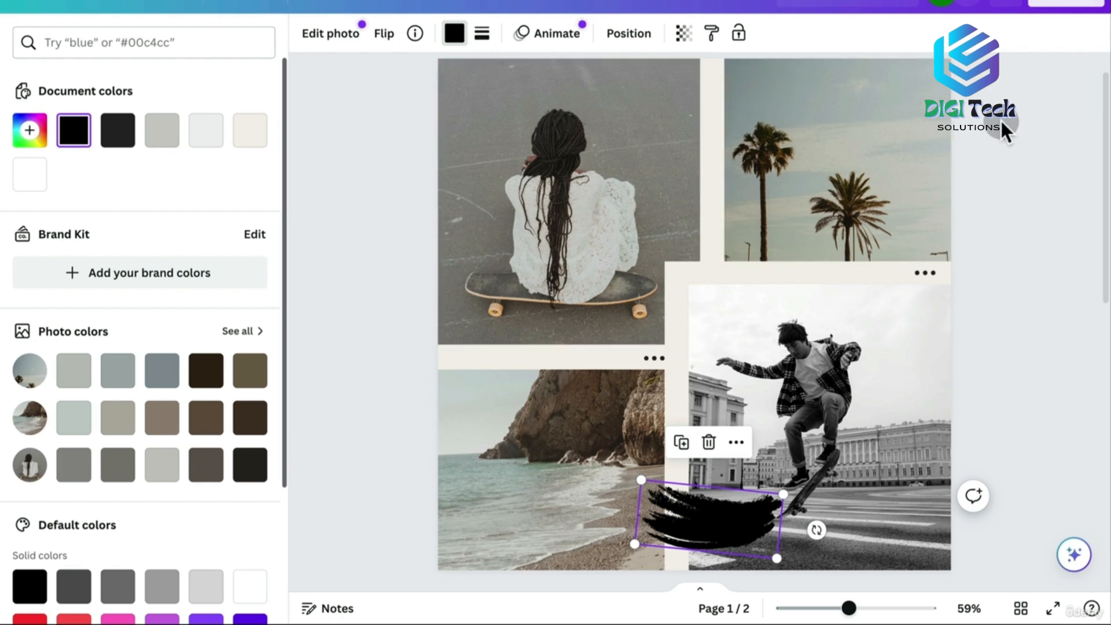
click(122, 384)
click(161, 426)
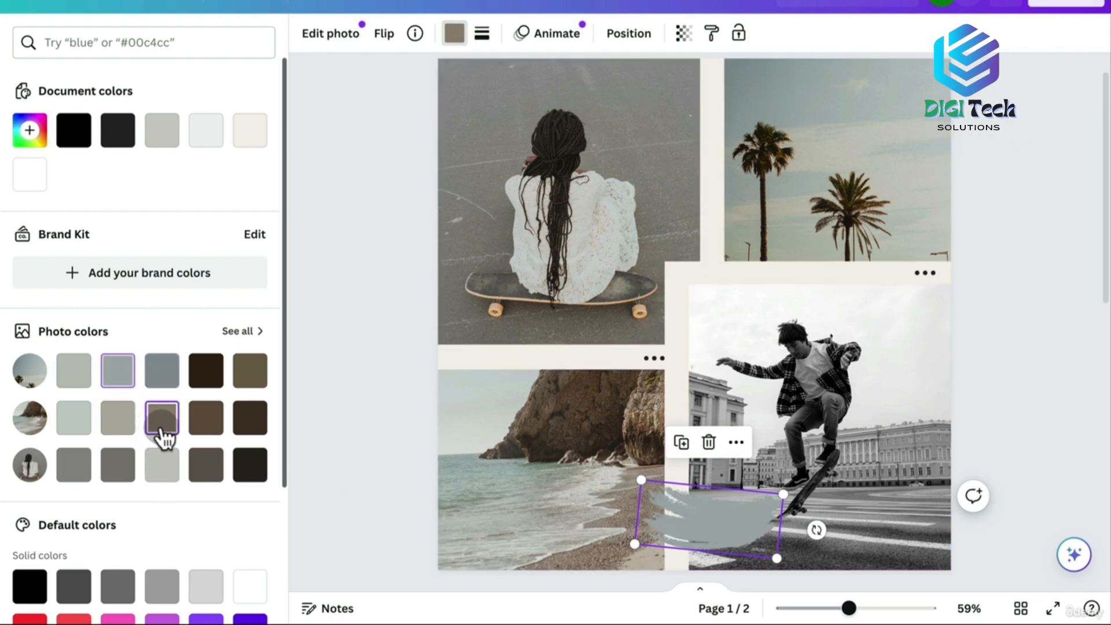
click(202, 469)
click(248, 428)
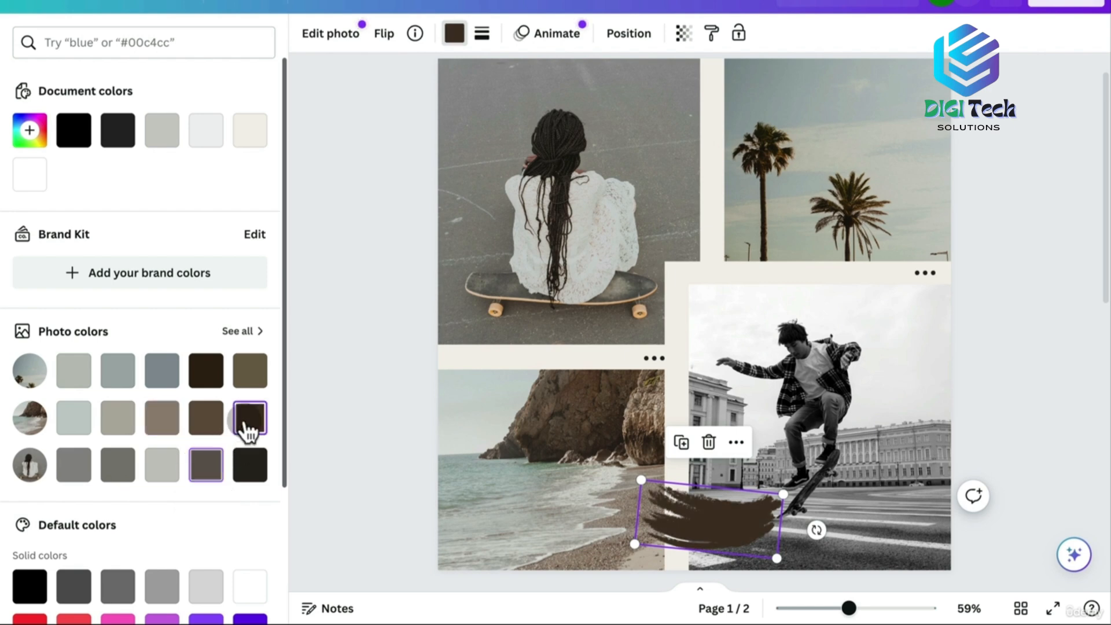
click(121, 425)
click(165, 428)
click(170, 471)
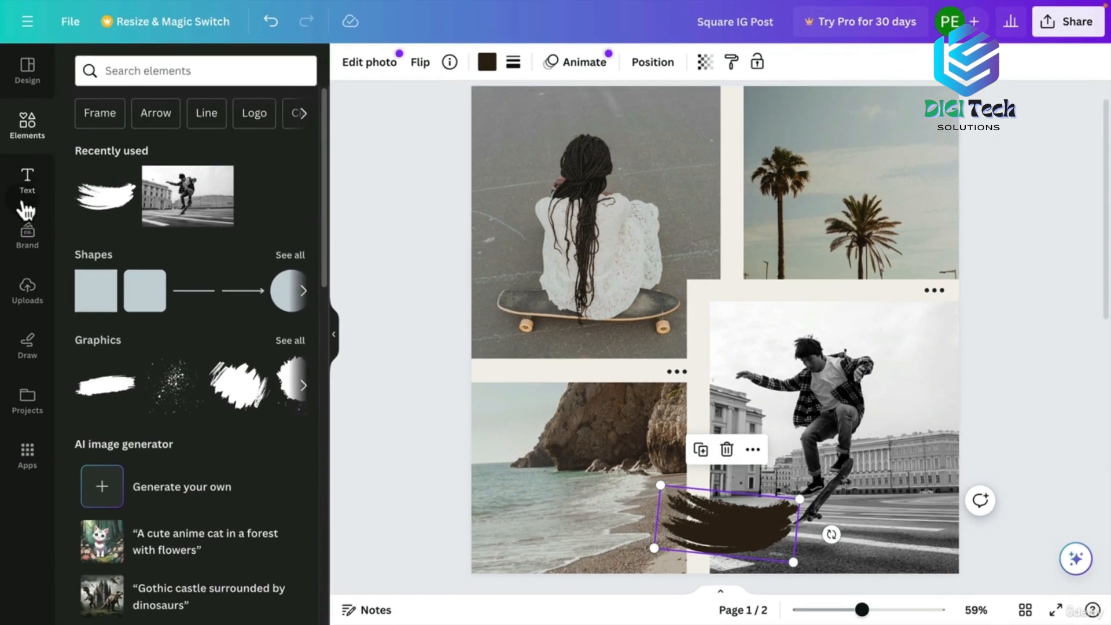
Add a heading with the text "#cali" and place it across the upper edge of the skateboarder photo
click(29, 181)
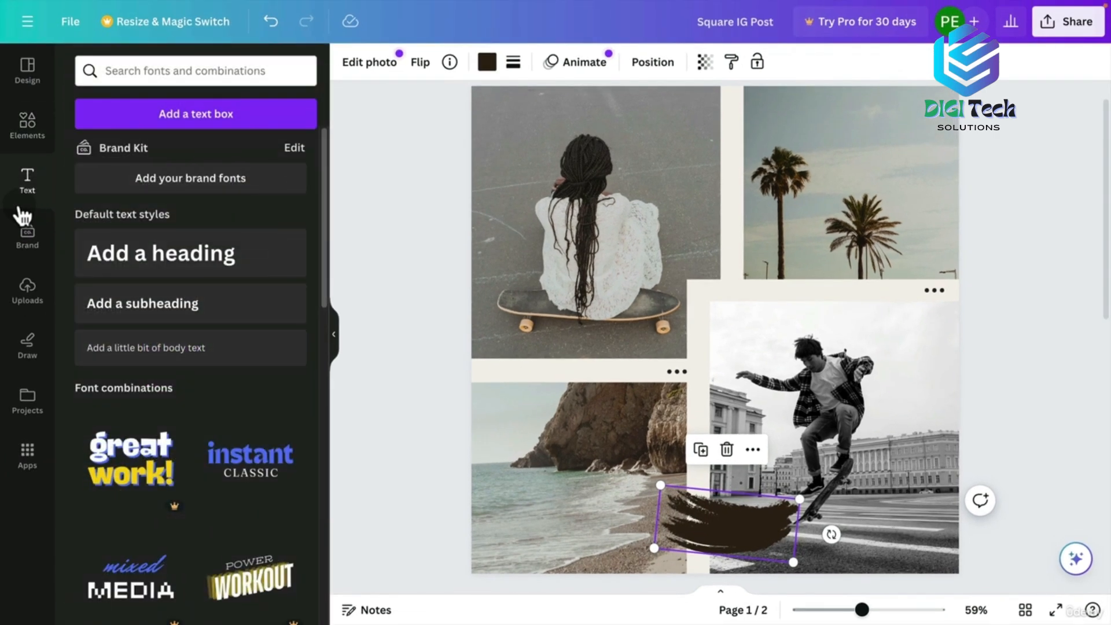
drag(325, 231, 325, 26)
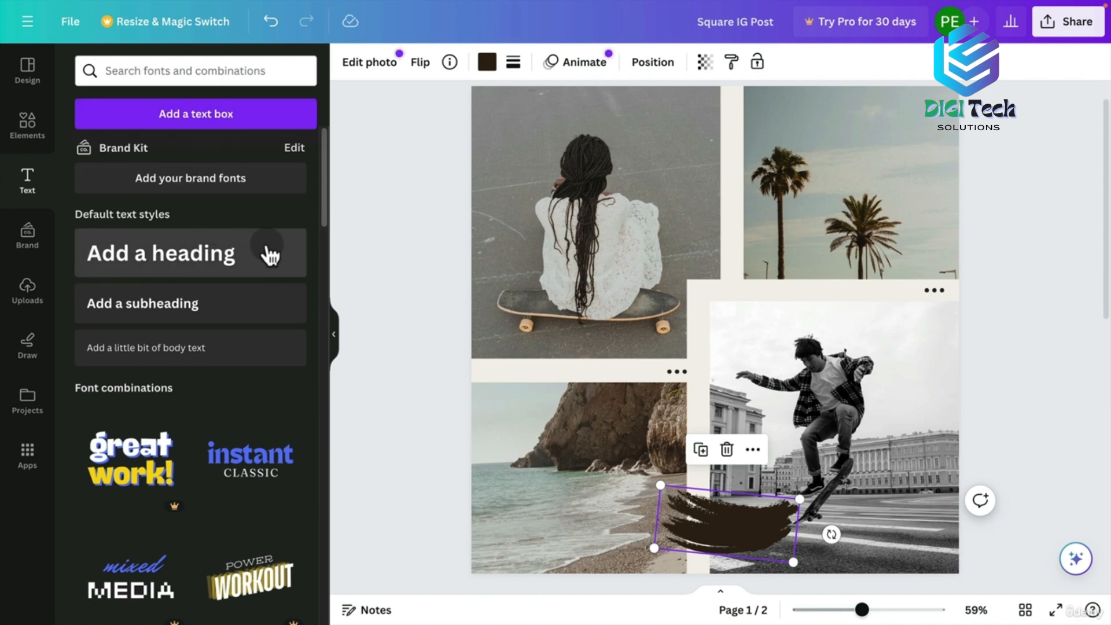
click(199, 270)
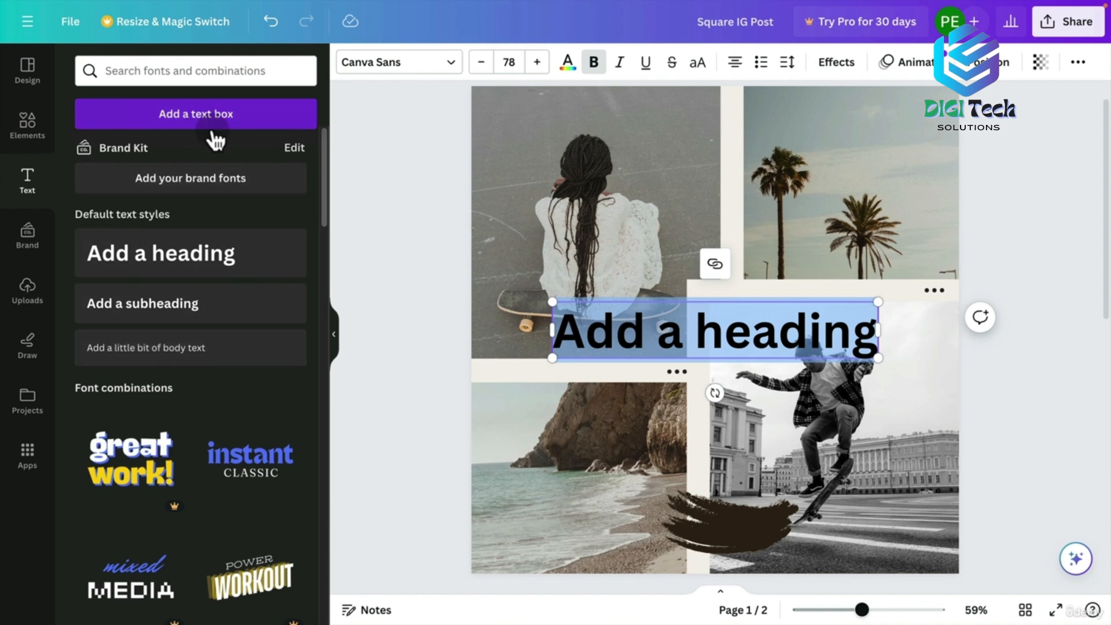
click(695, 334)
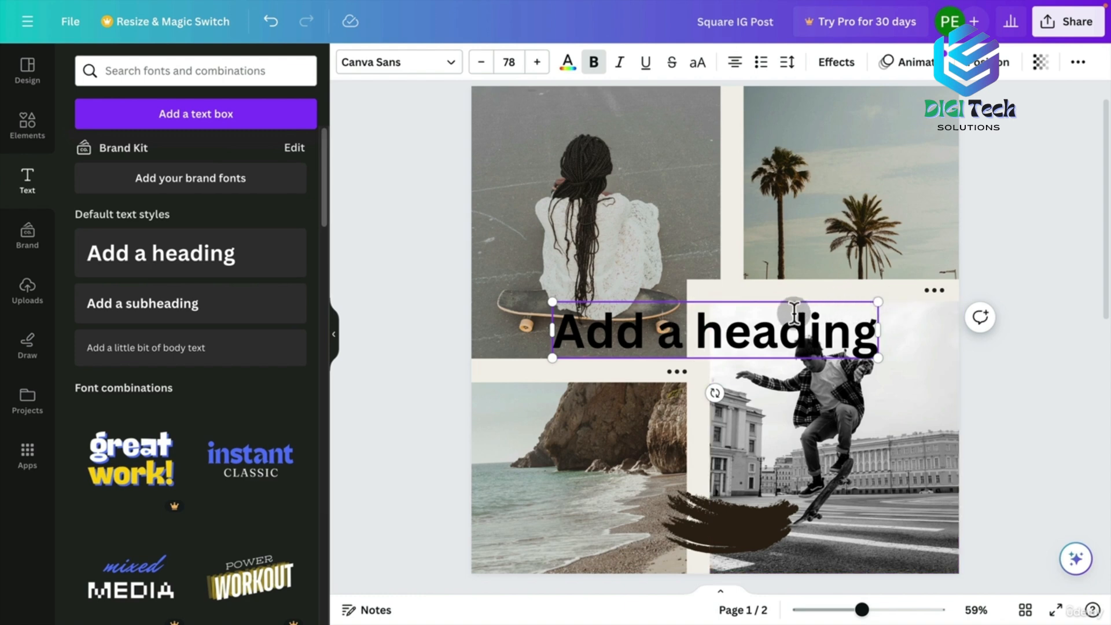
key(super+a)
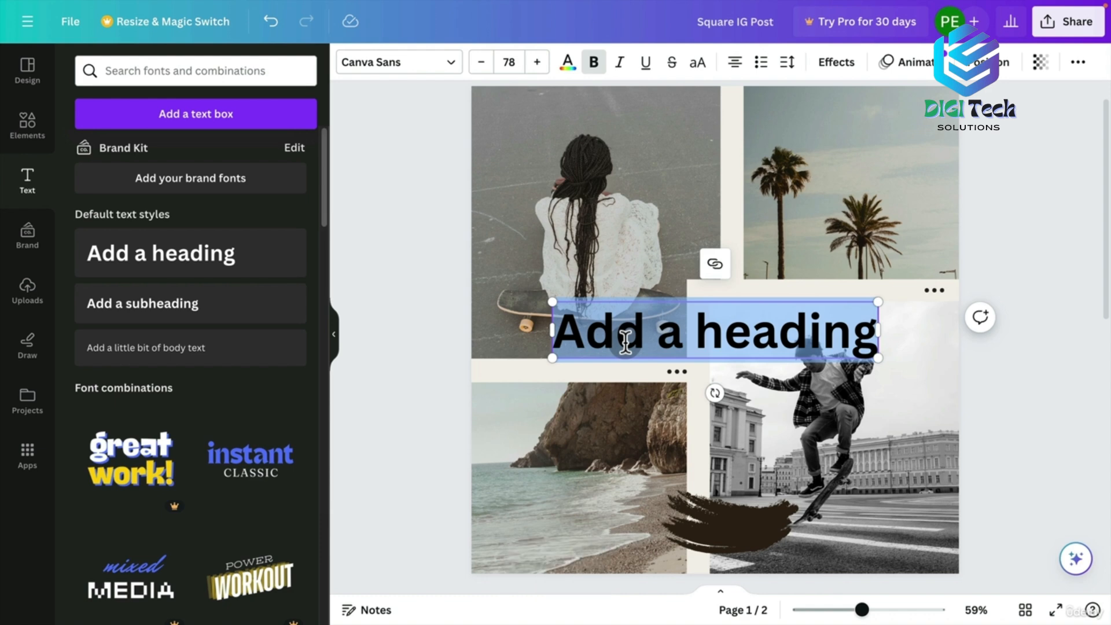
text(#cali)
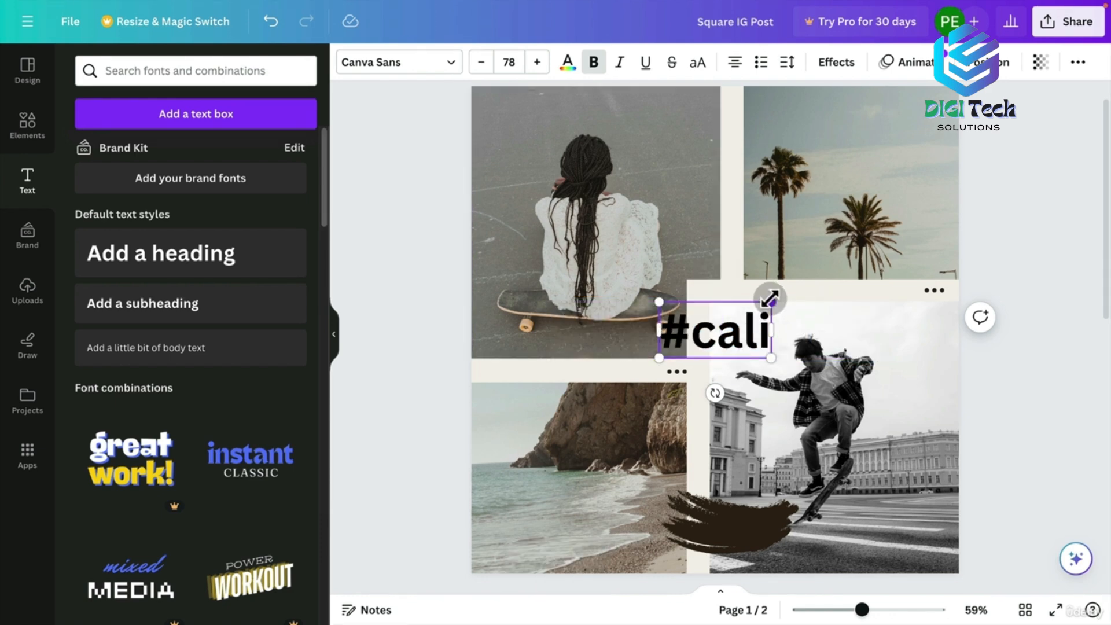
click(623, 308)
drag(733, 341, 782, 309)
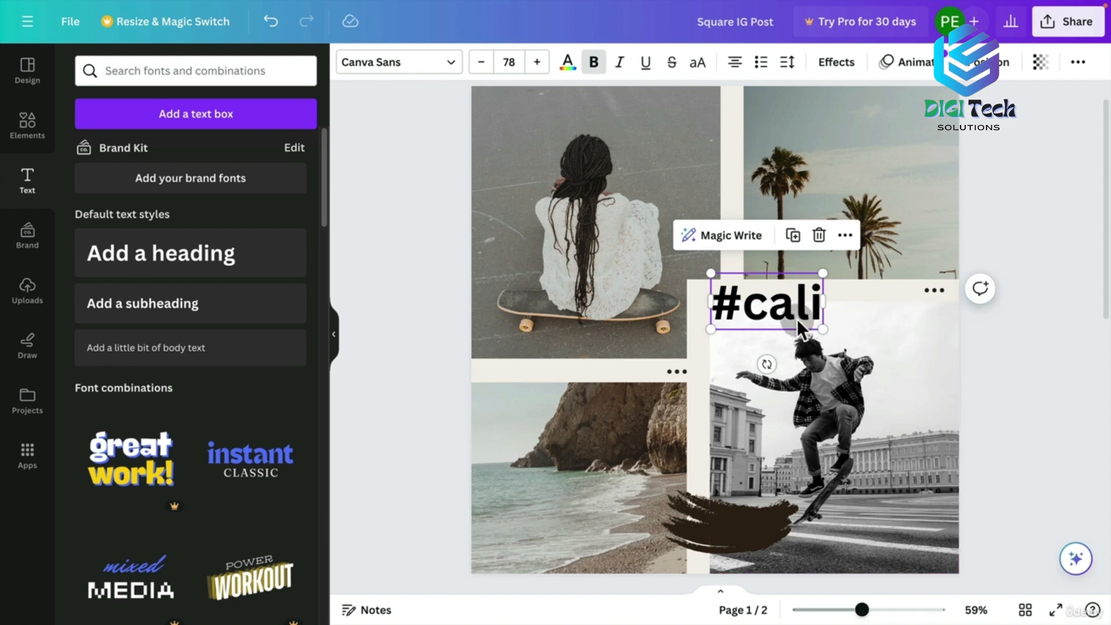
Try handwriting fonts such as Beth Ellen on the "#cali" heading and set its font to Apricots
click(433, 65)
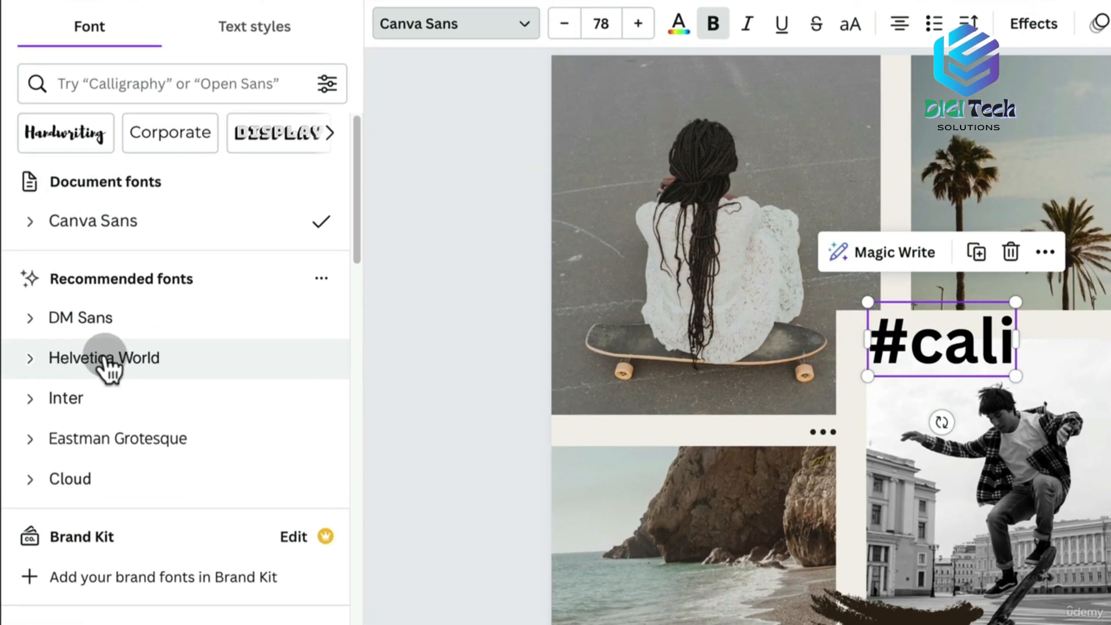
click(82, 142)
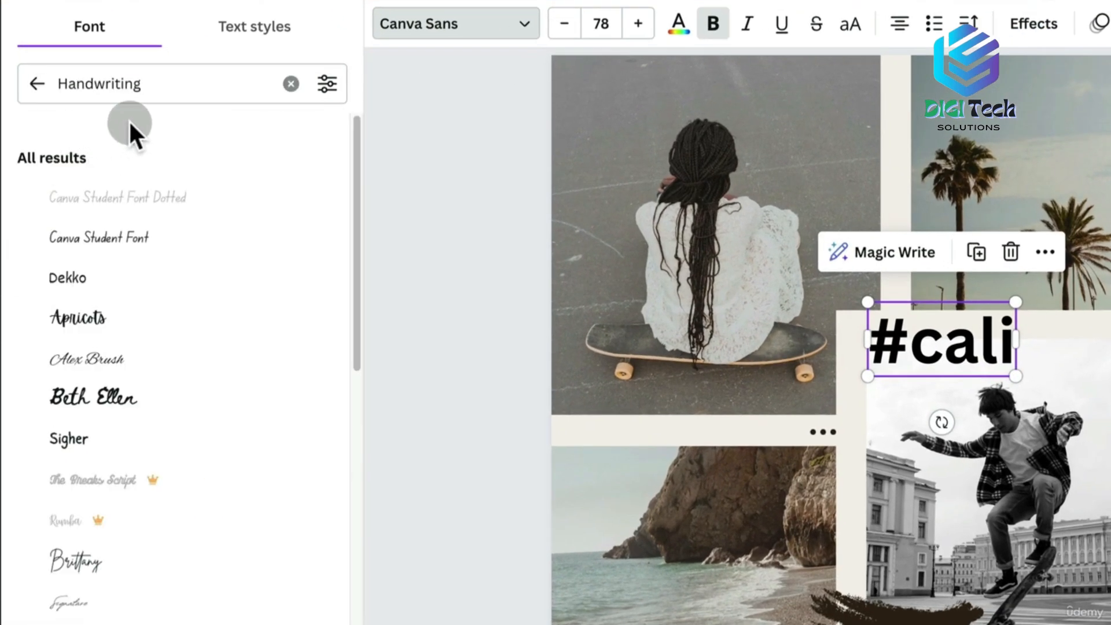
click(117, 359)
click(107, 405)
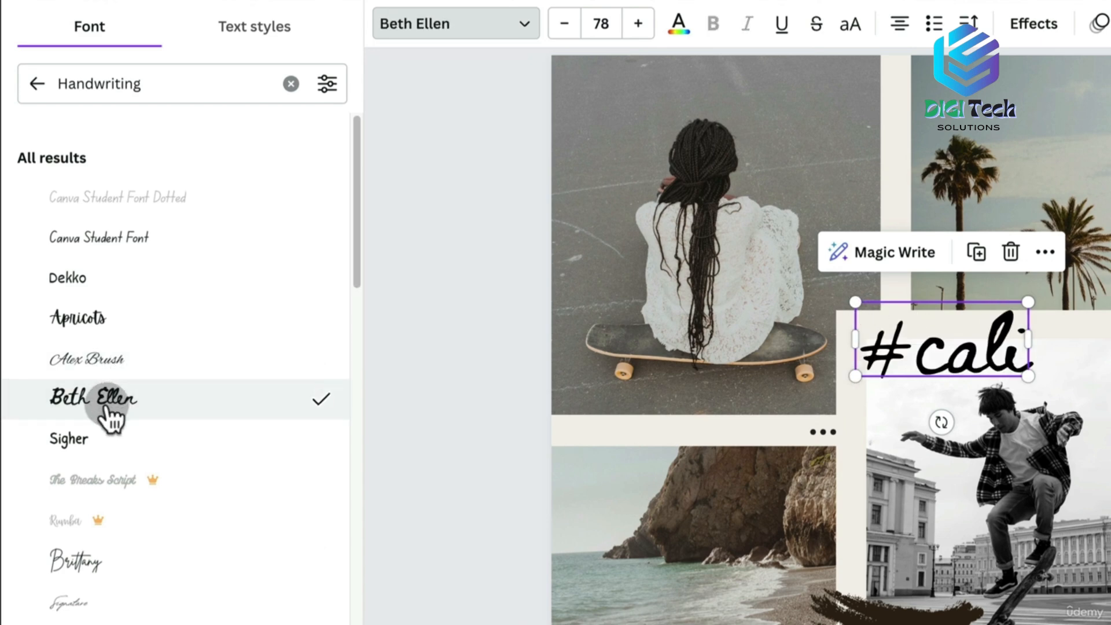
click(75, 319)
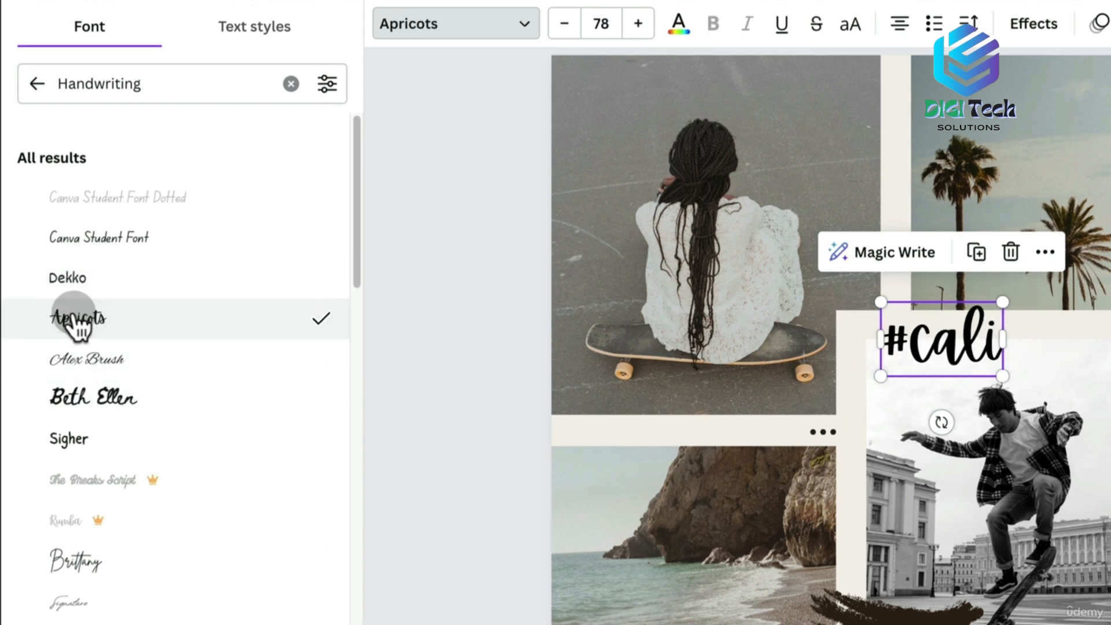
click(476, 363)
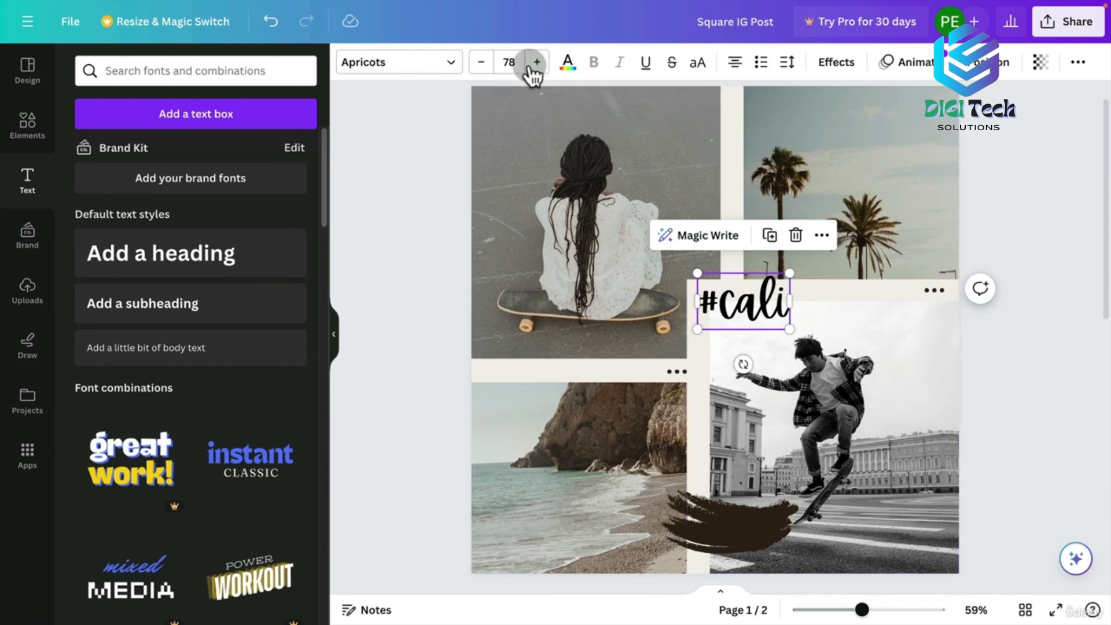
Set the "#cali" text color to the dark brown #312314 from the palm tree photo's colors
click(565, 62)
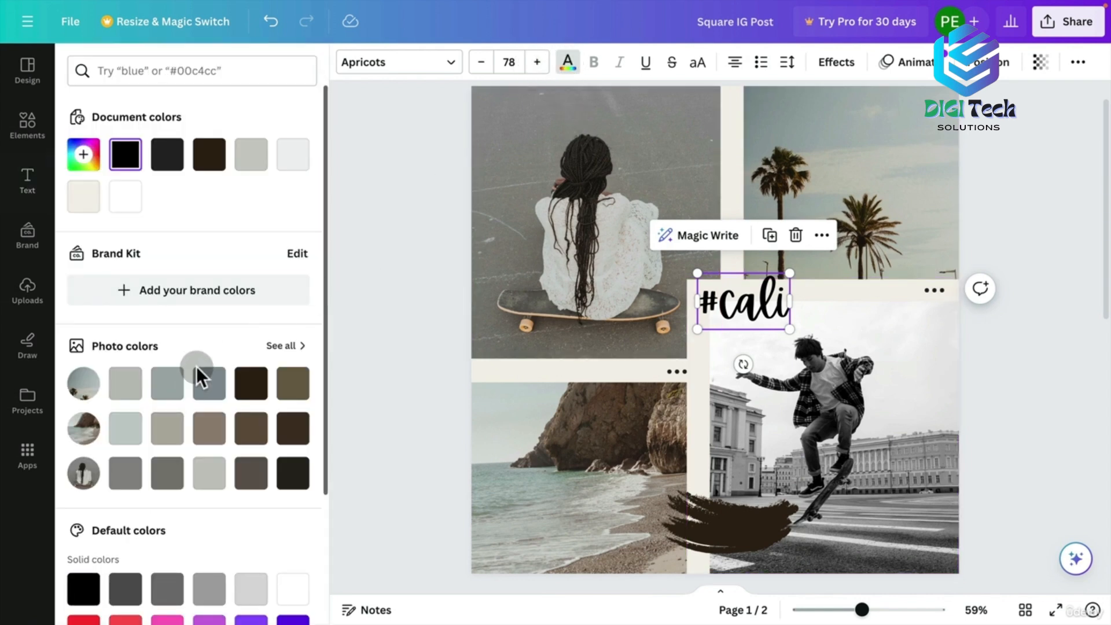
click(290, 385)
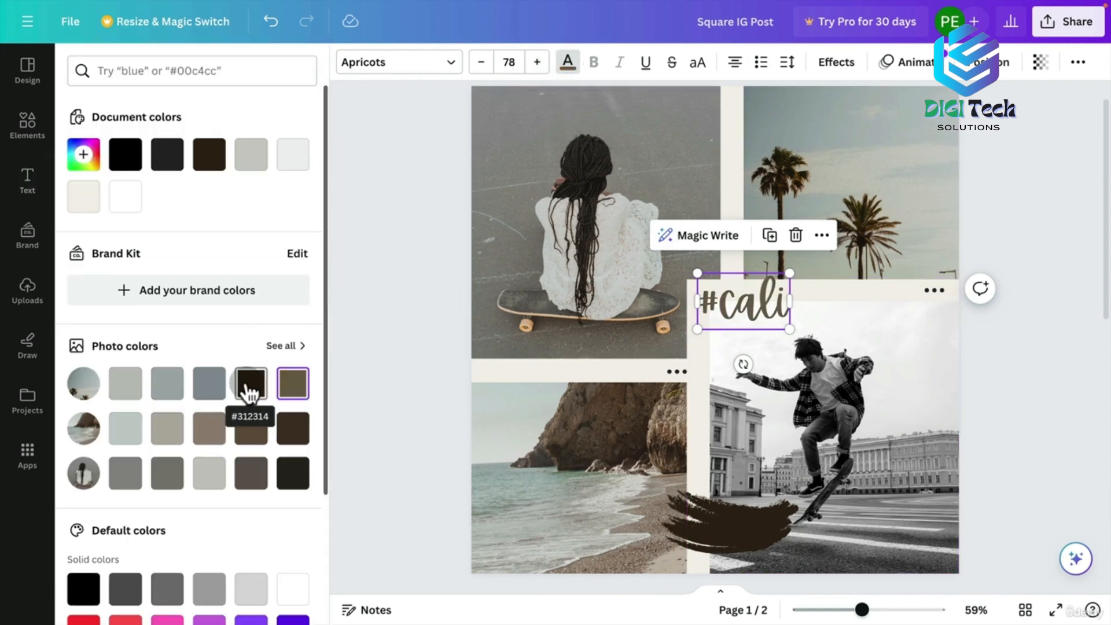
click(257, 396)
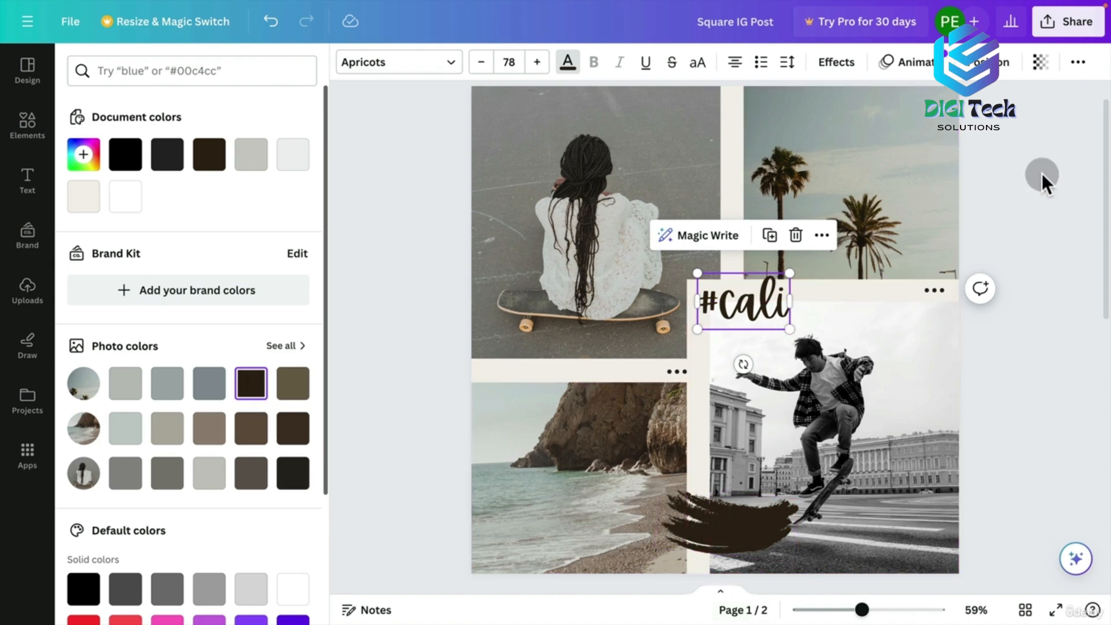
Try default orange and red shades on the "#cali" text, restore the dark brown photo color, and deselect the text
drag(319, 154, 314, 349)
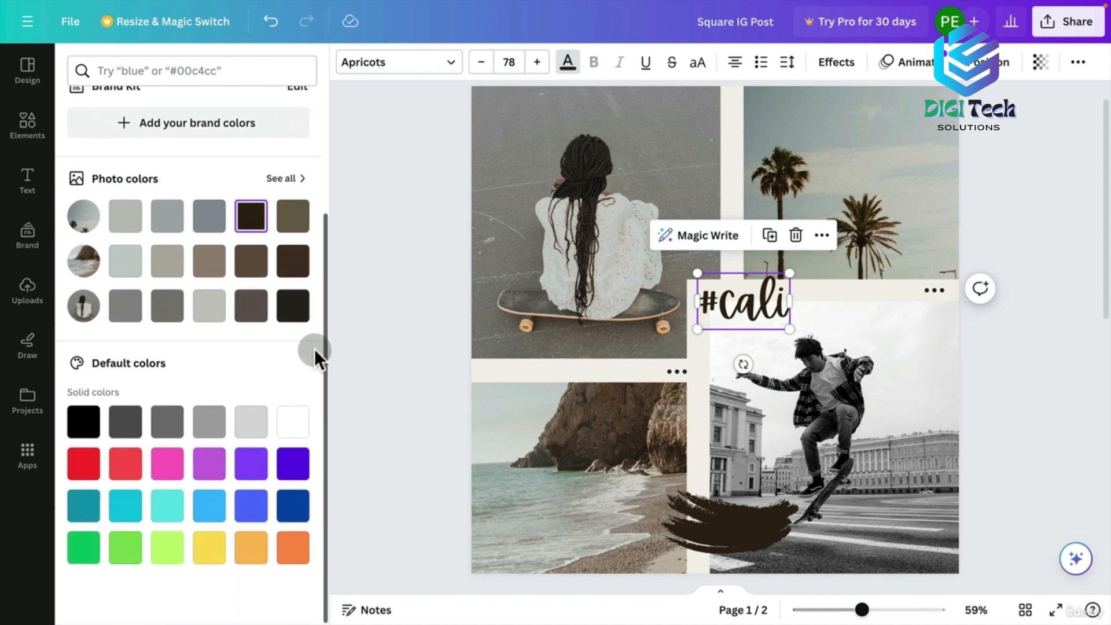
click(259, 550)
click(289, 553)
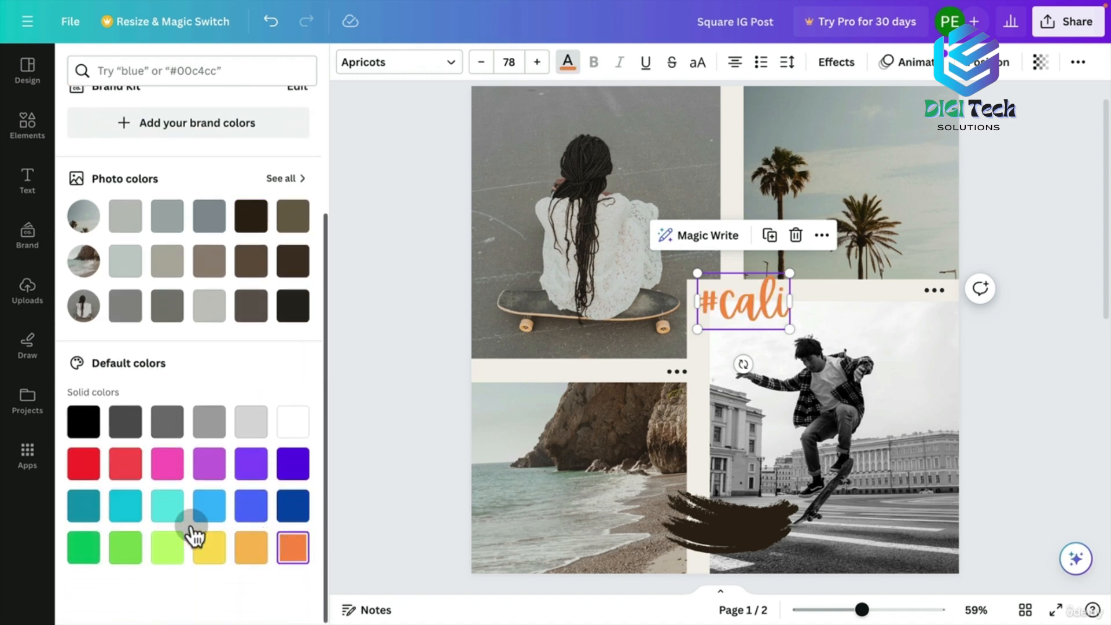
click(119, 468)
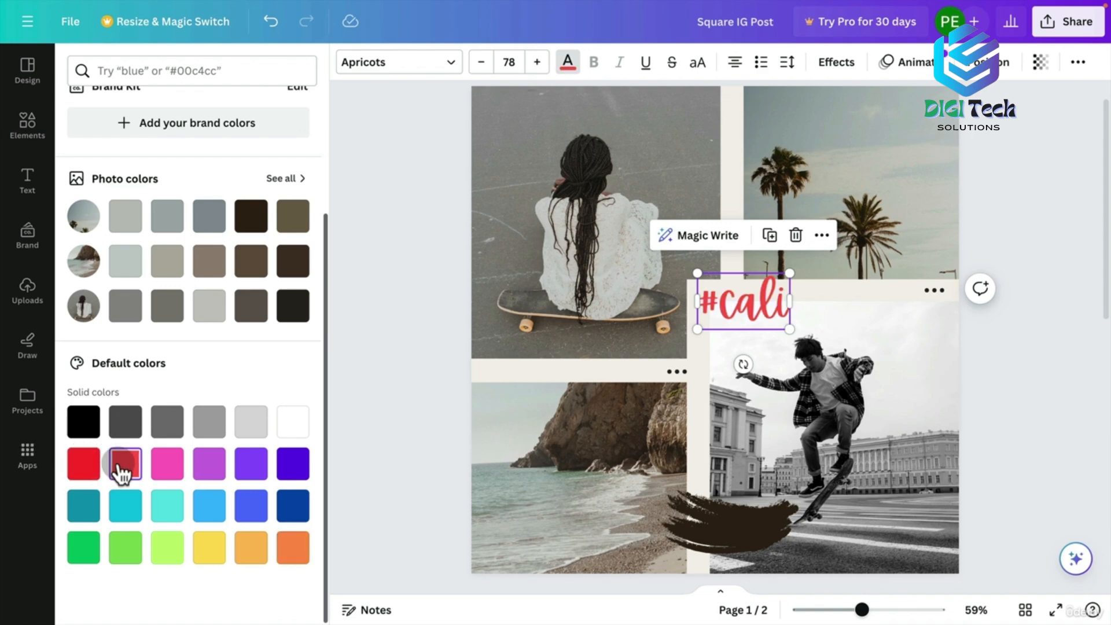
click(87, 466)
click(255, 216)
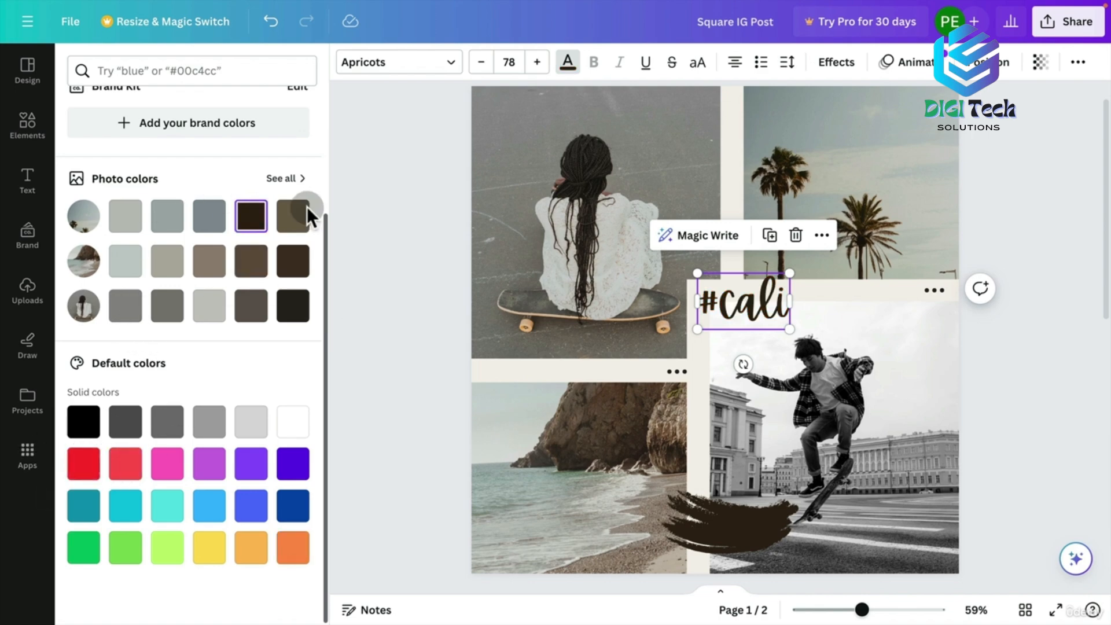
click(1042, 226)
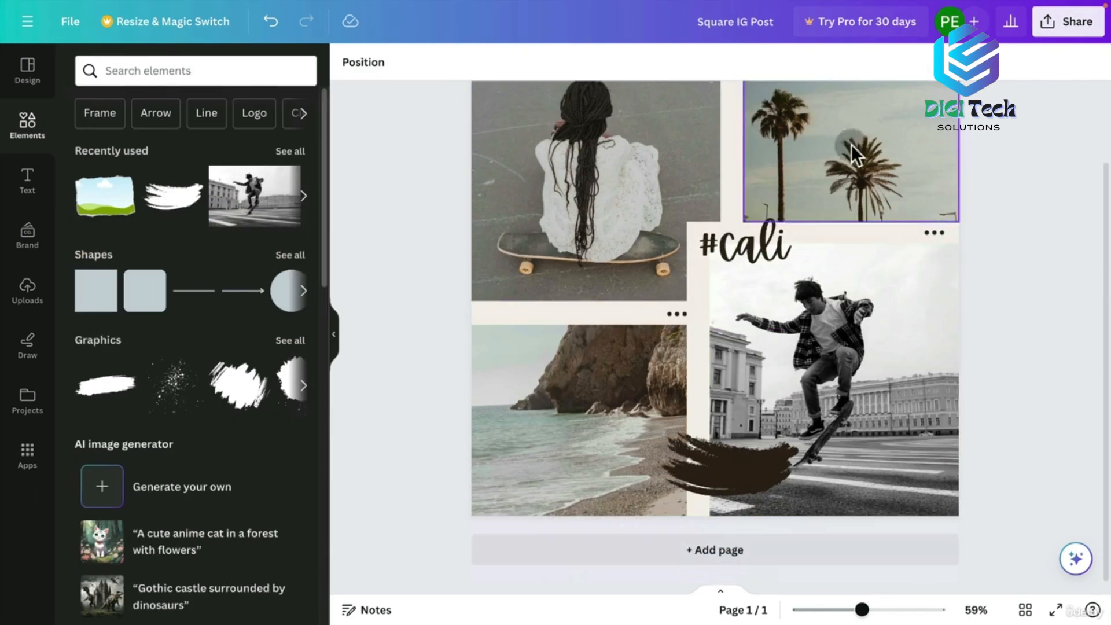
Add a blank second page after the photo collage and bring it into view
click(731, 549)
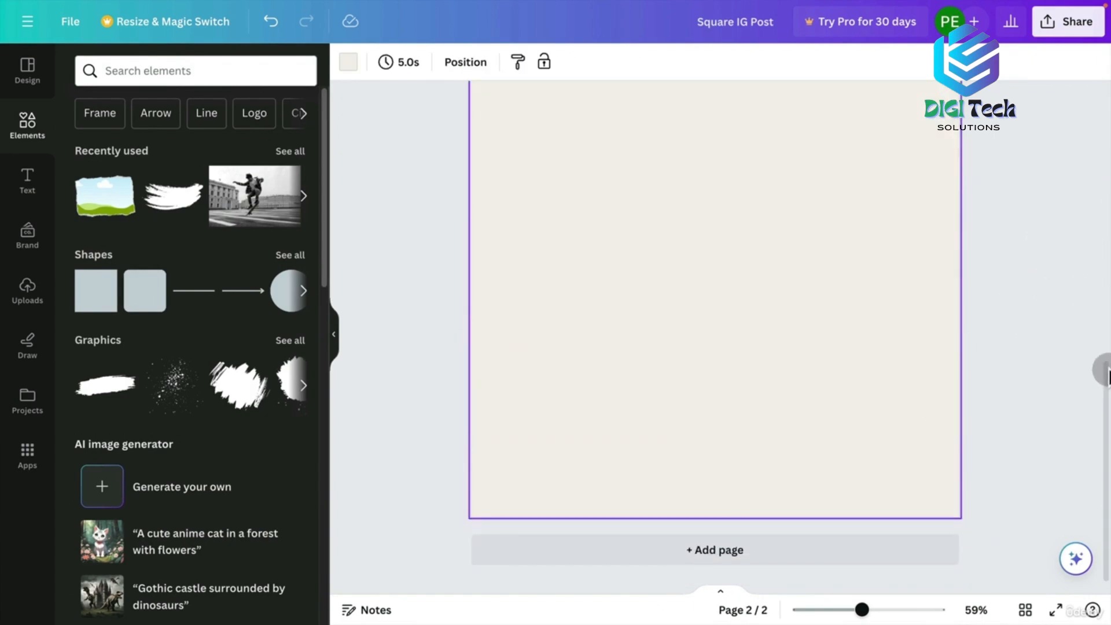
drag(1106, 379, 1103, 348)
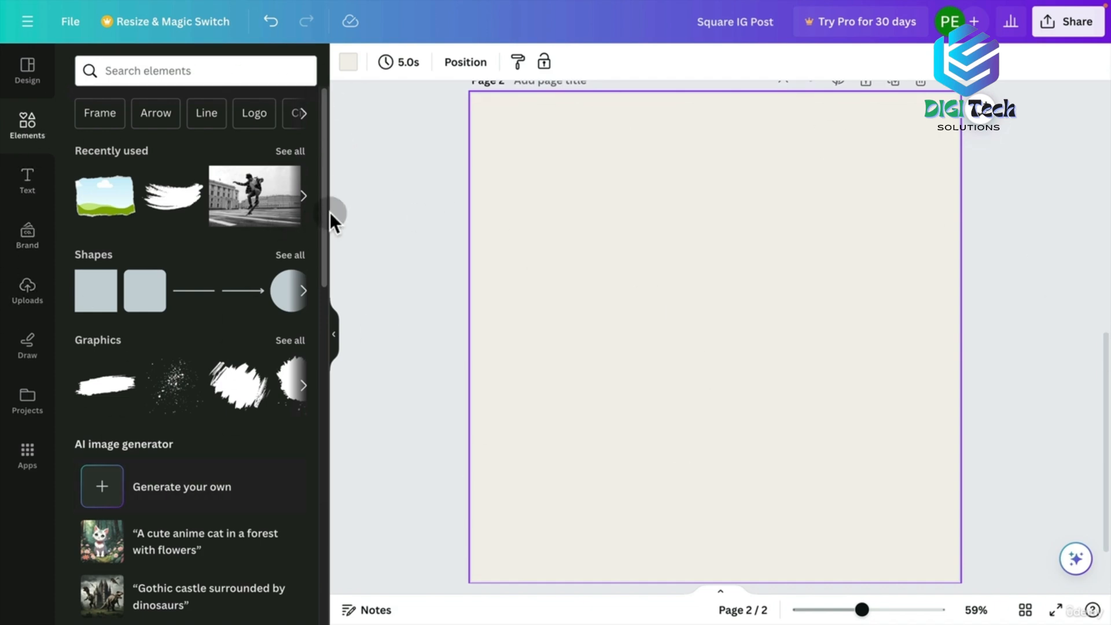
Browse the element categories from shapes and graphics down through the whole list, and open the element search
drag(321, 211, 335, 279)
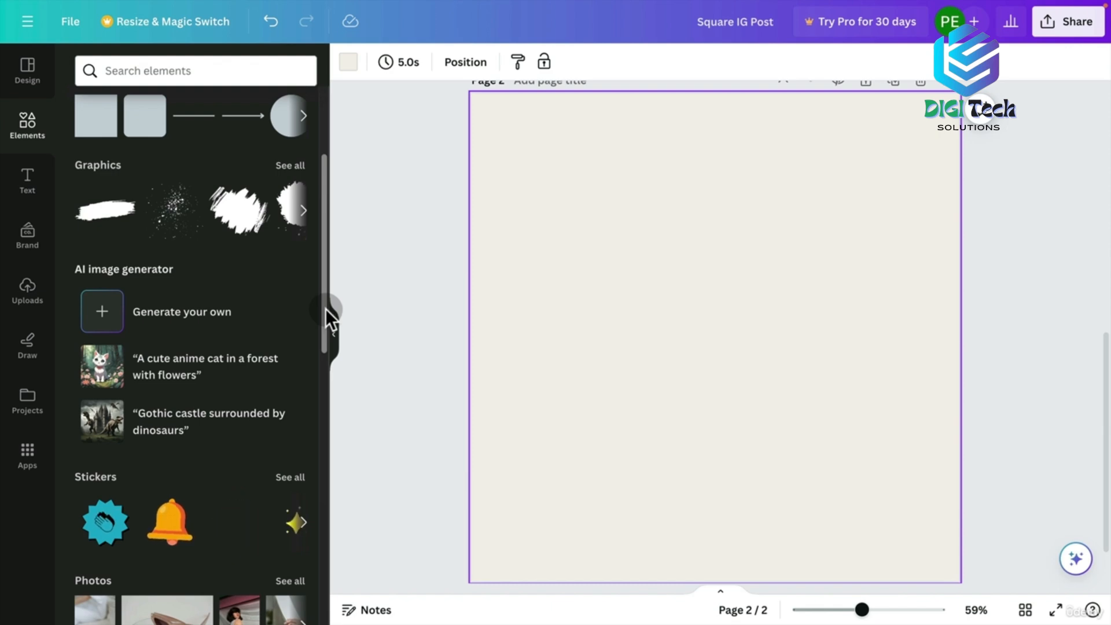
scroll(326, 308, down, 1)
drag(332, 342, 337, 526)
drag(345, 379, 349, 75)
click(235, 81)
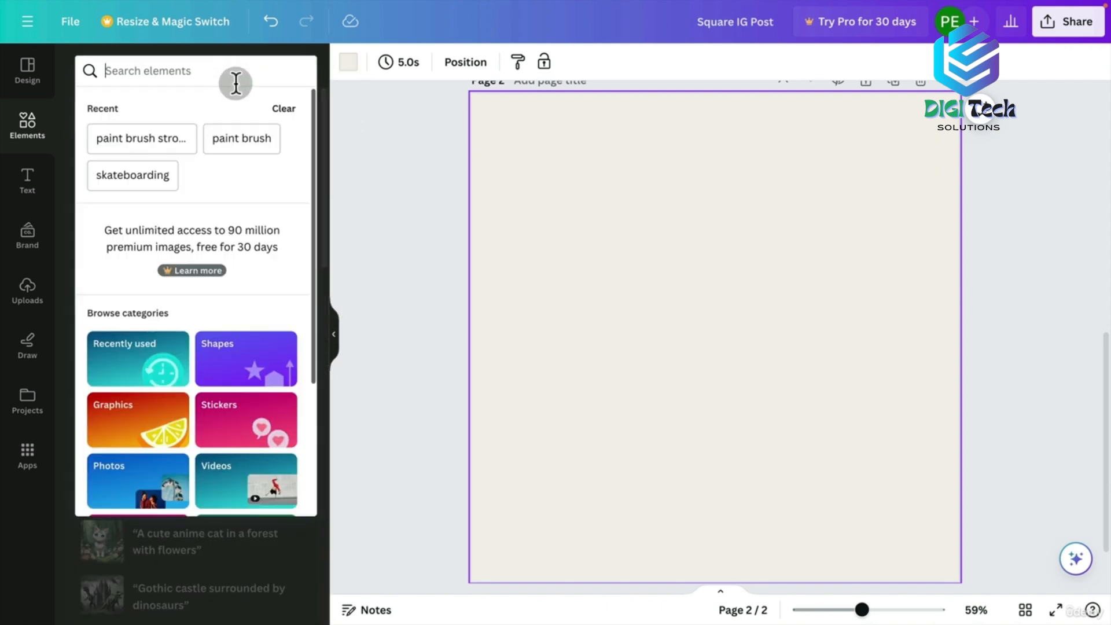
Search the graphics for "hi five" and add the clapping hands with blue and green sleeves to the blank page
text(hi five)
key(Return)
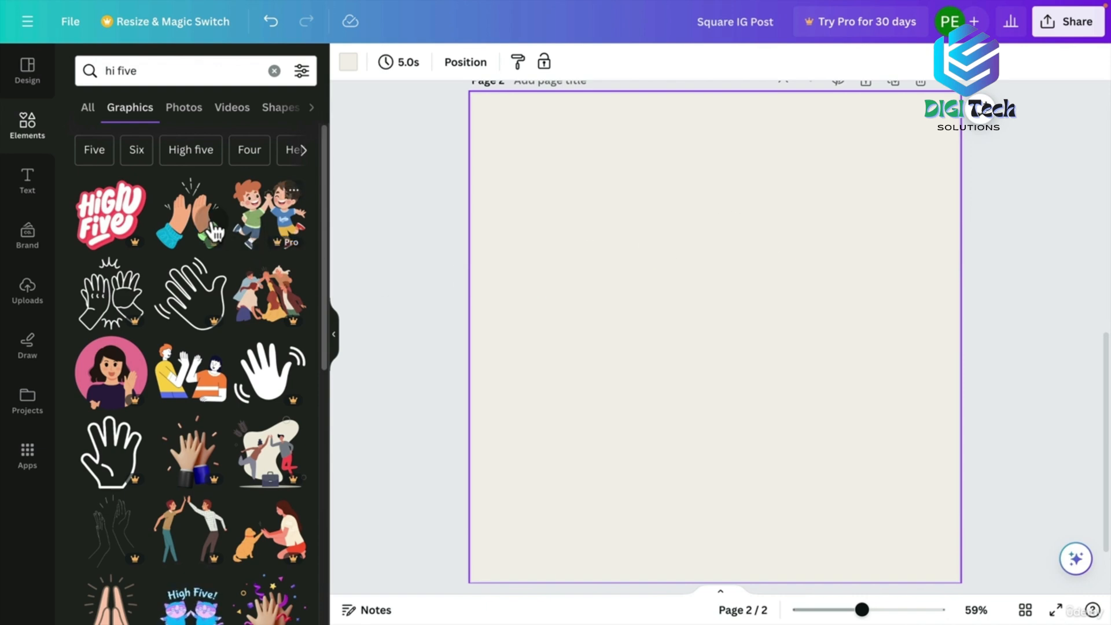
click(174, 217)
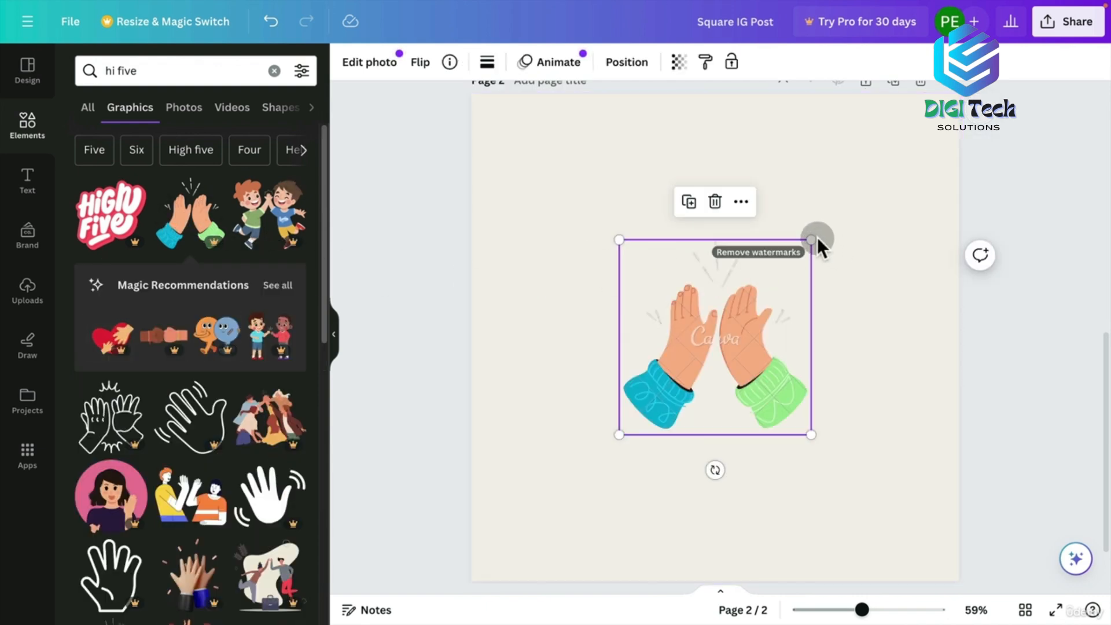
Enlarge the clapping hands graphic until it nearly fills the page and center it
drag(812, 239, 940, 110)
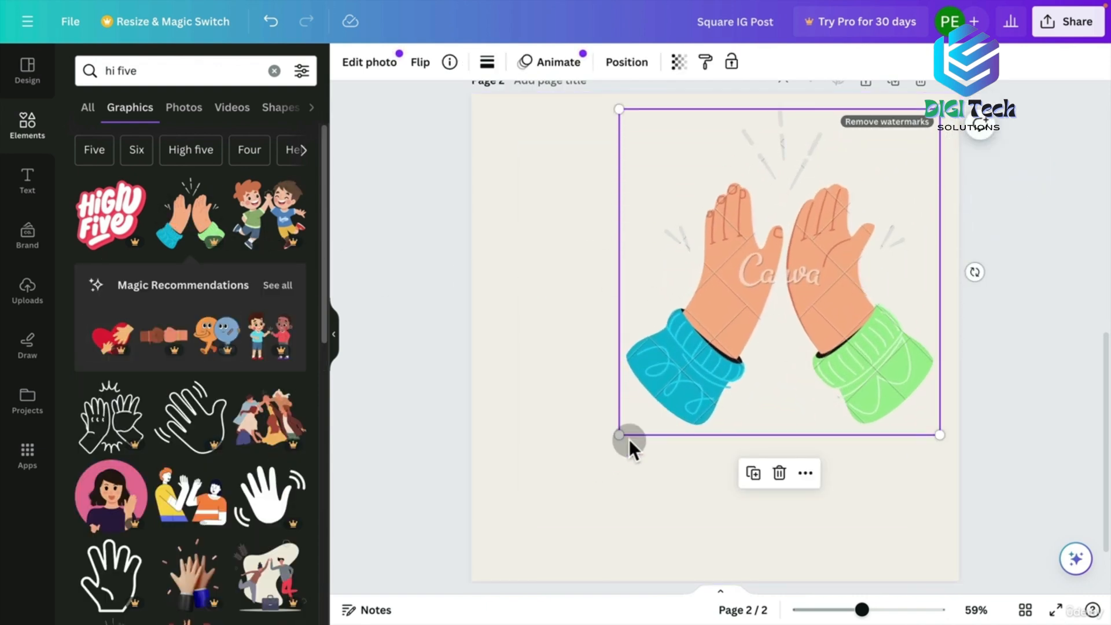
drag(617, 436, 443, 548)
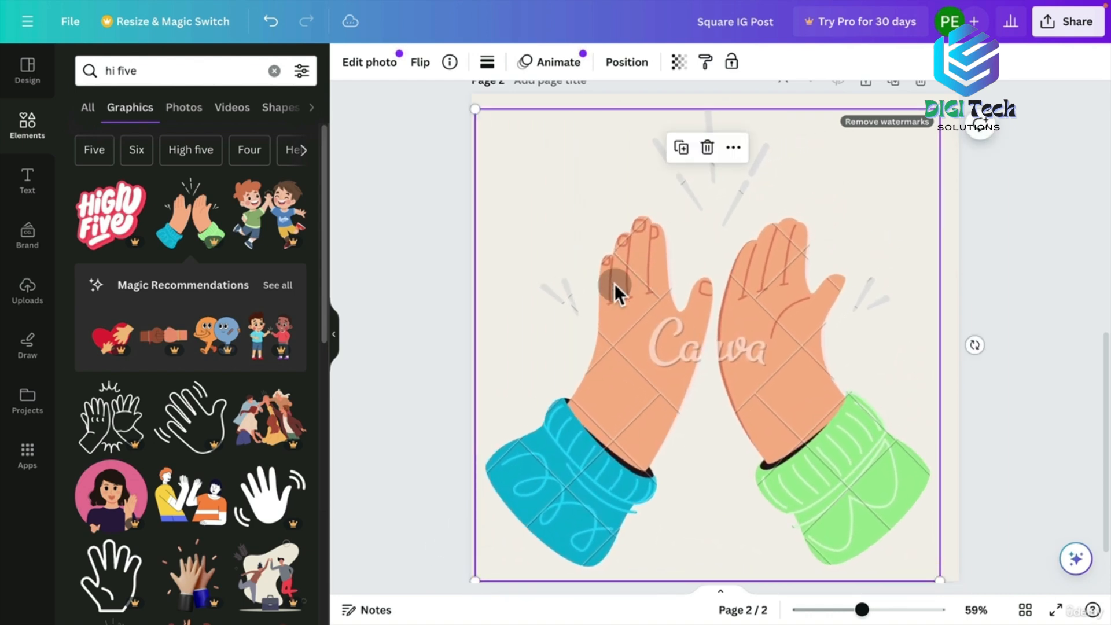
mouse_move(796, 382)
mouse_down()
mouse_move(796, 372)
mouse_move(804, 383)
mouse_up()
drag(824, 298, 815, 255)
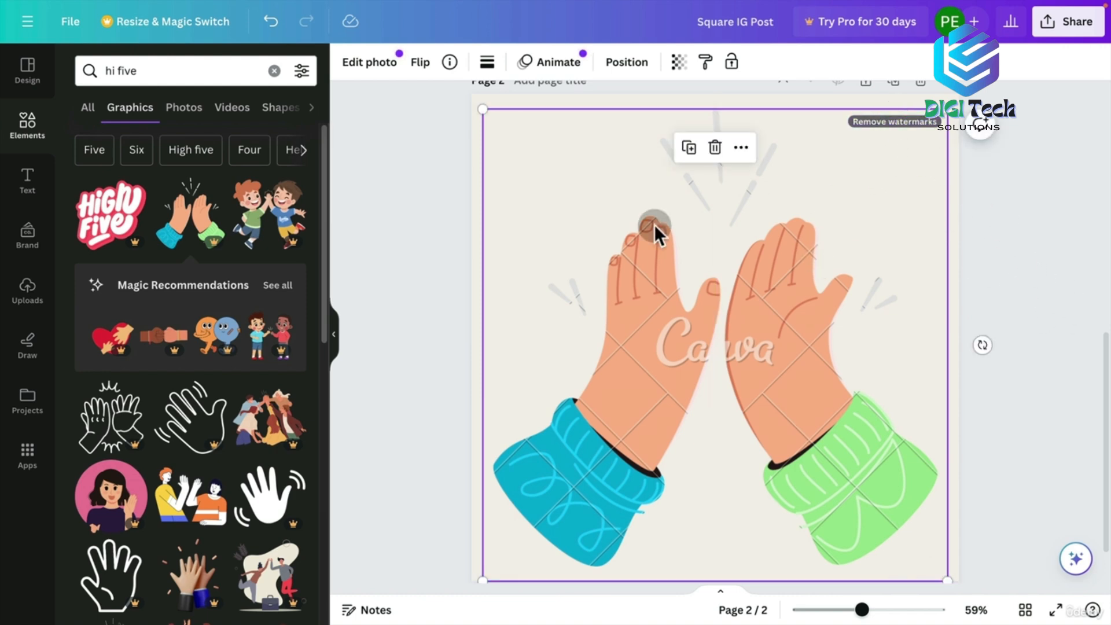
click(1057, 272)
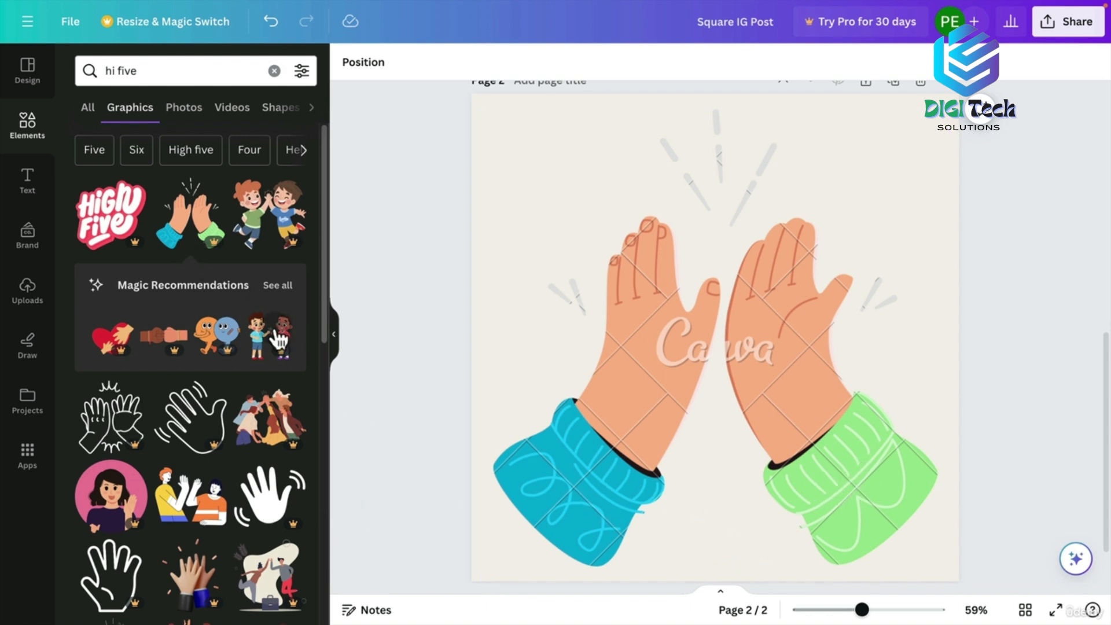
click(950, 240)
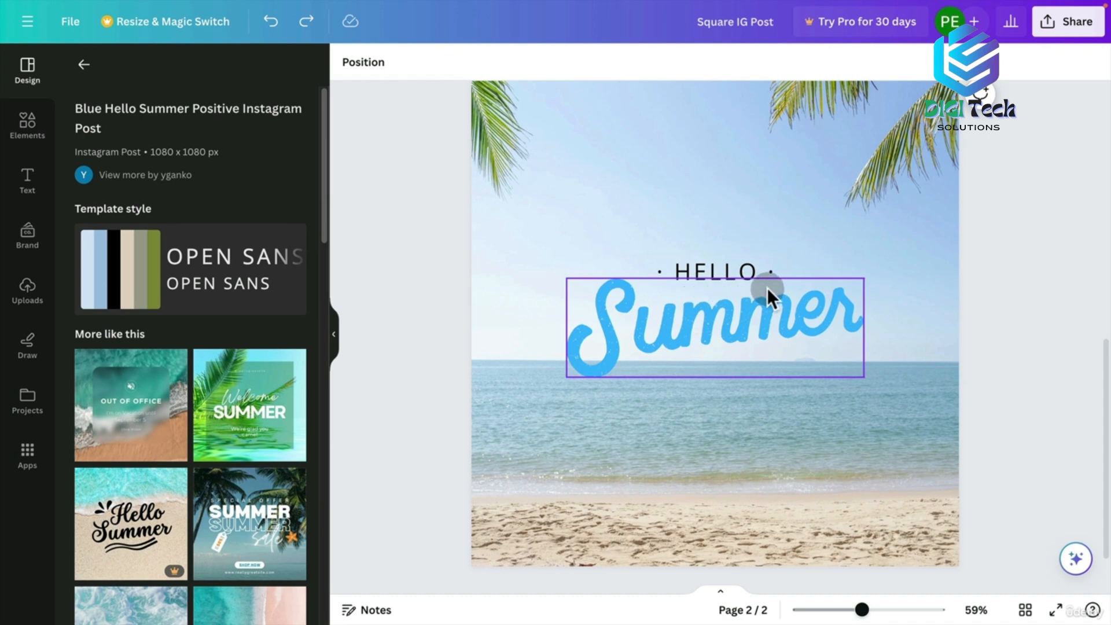
Select the HELLO text, the beach background and the Summer lettering in turn to check which editing options each offers
click(755, 276)
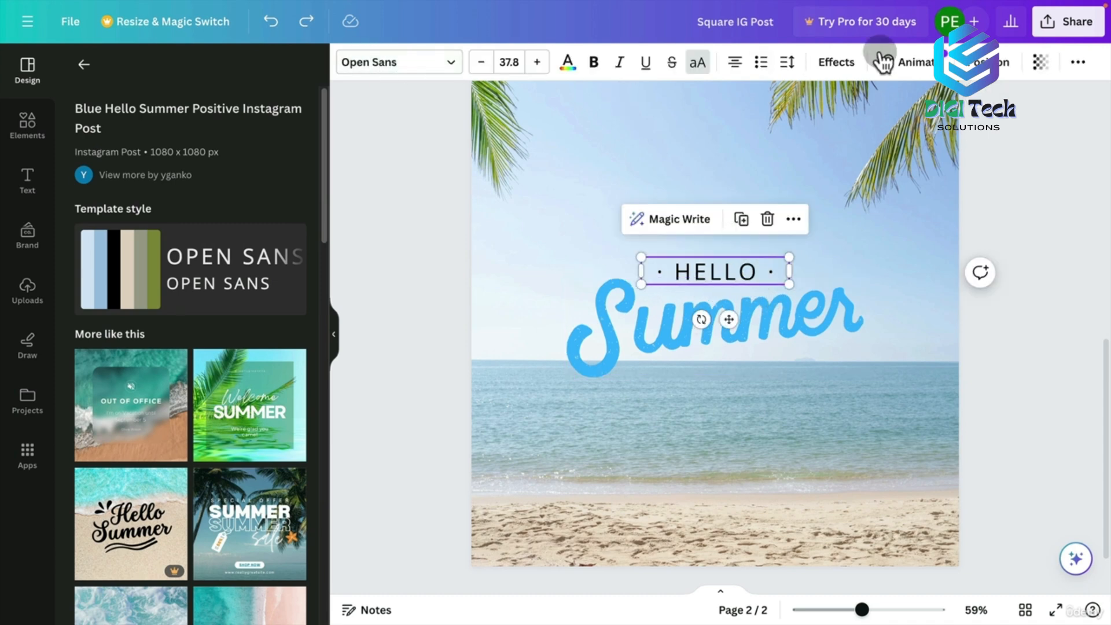
click(777, 318)
click(985, 205)
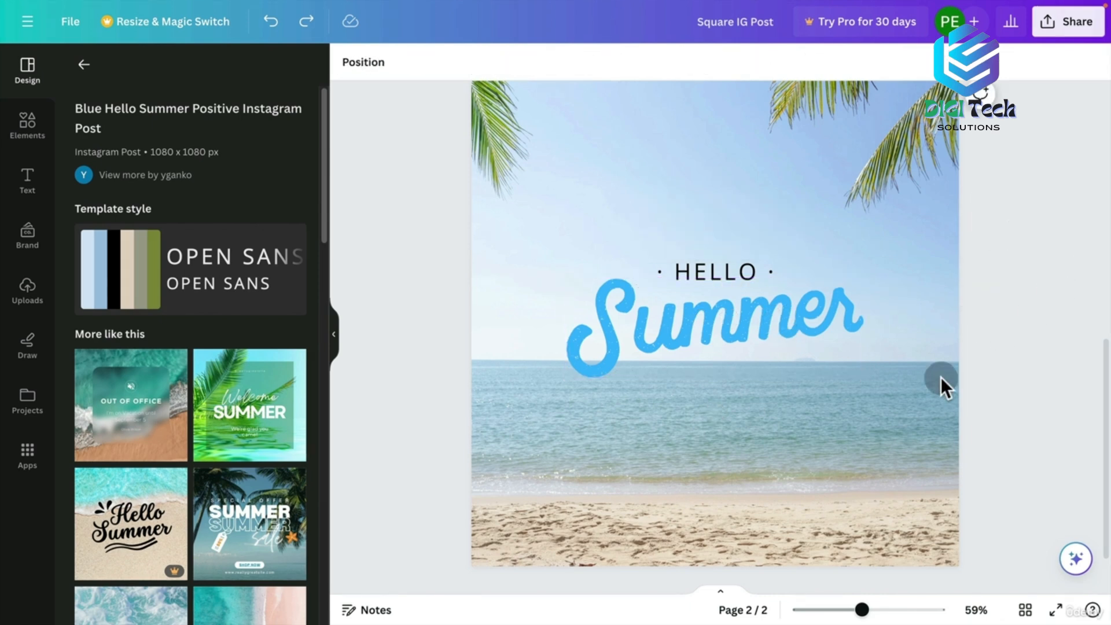
click(521, 176)
click(702, 281)
click(670, 337)
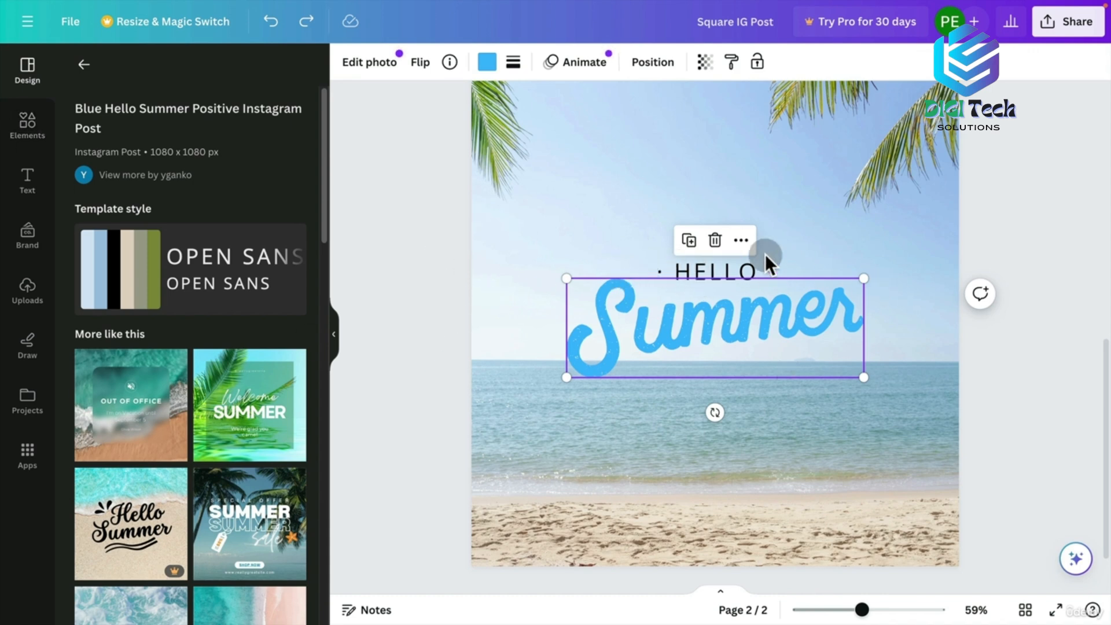
Browse the full collection of lines and shapes in the elements library
right_click(43, 144)
click(27, 123)
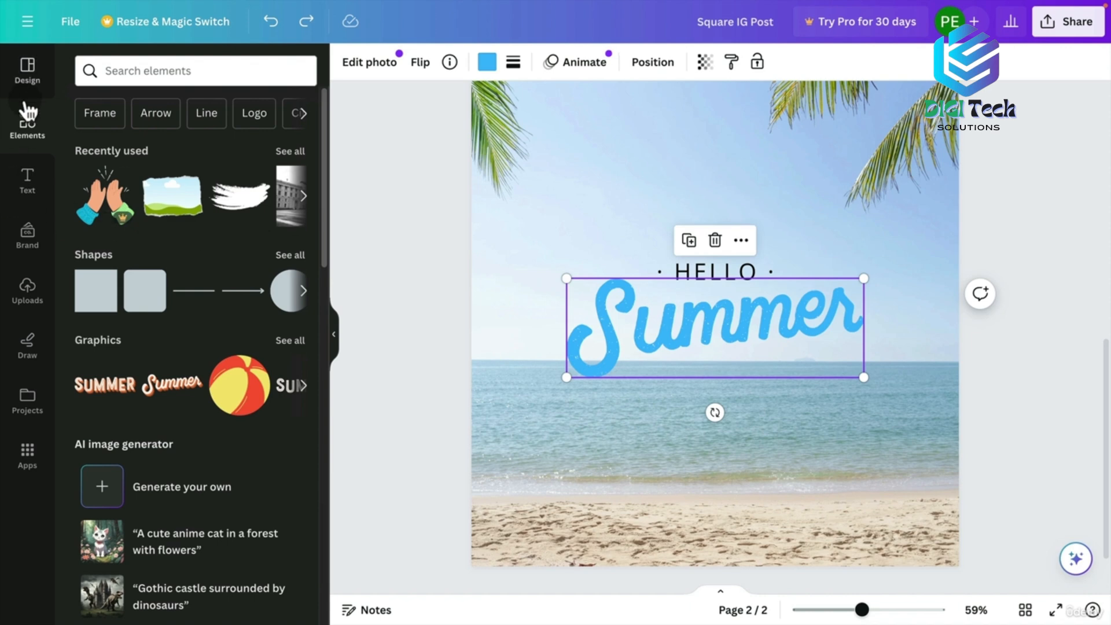
click(289, 255)
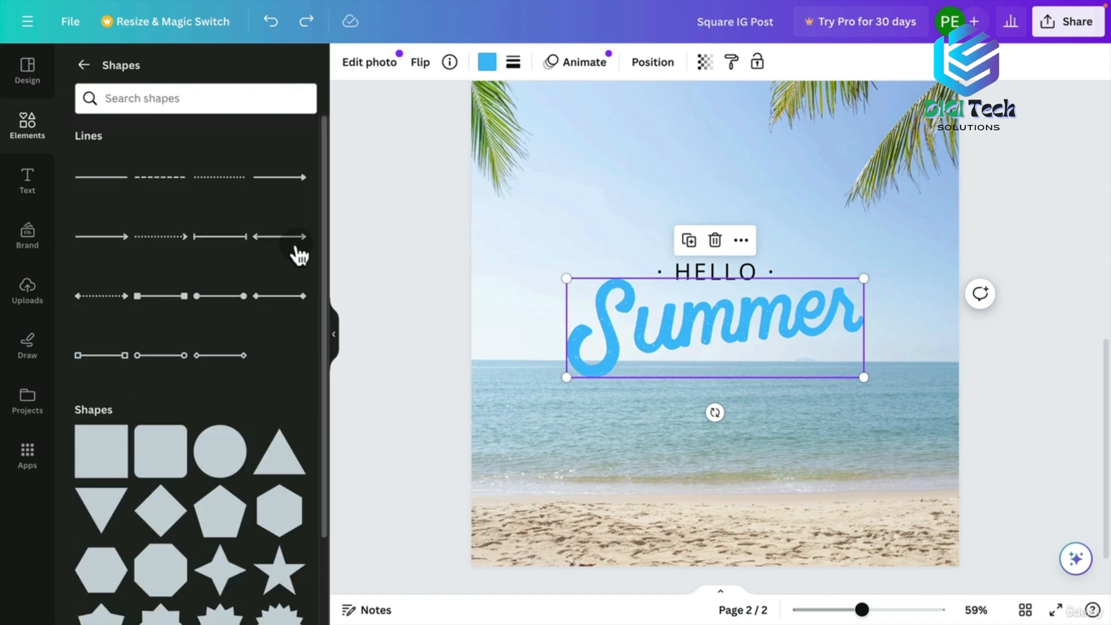
drag(321, 130, 338, 58)
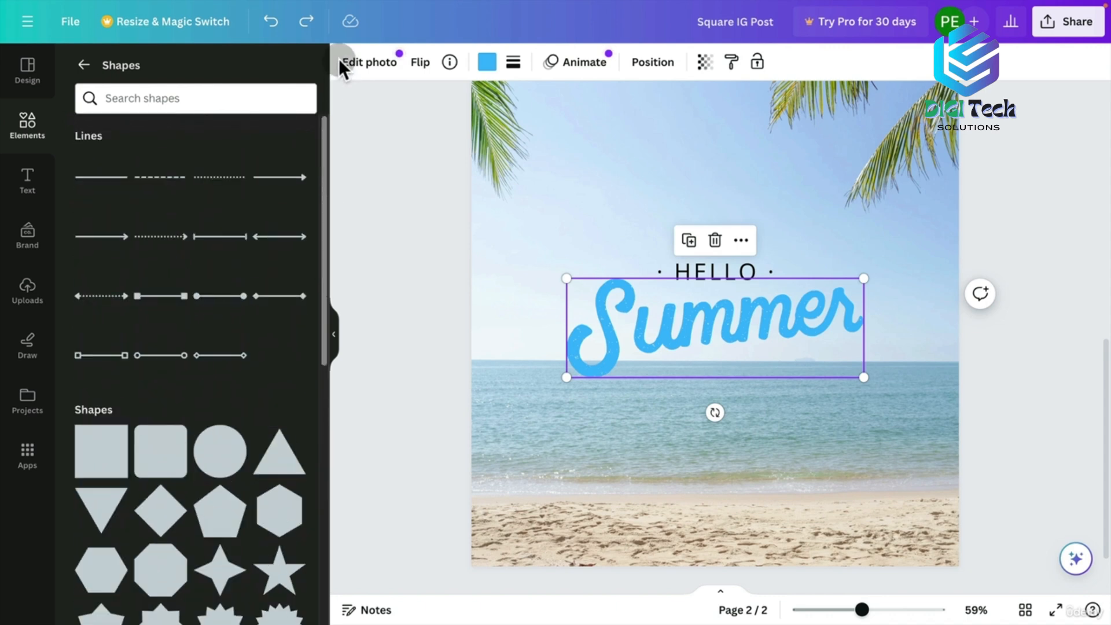
Search the elements for "blob" and show all graphics results
click(81, 66)
click(162, 74)
text(blob)
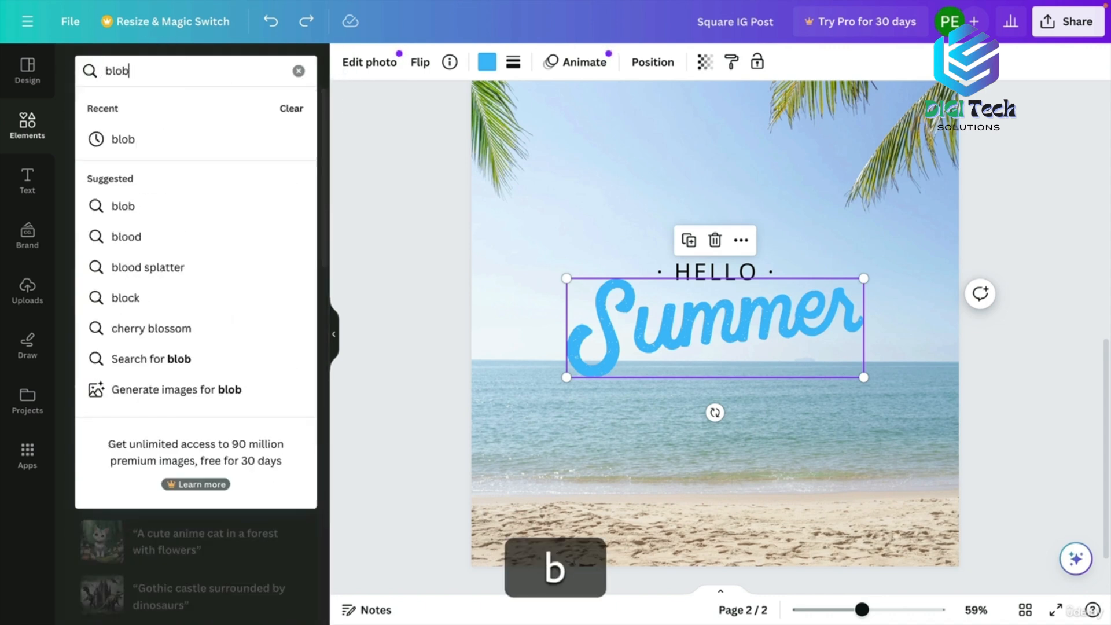
key(Return)
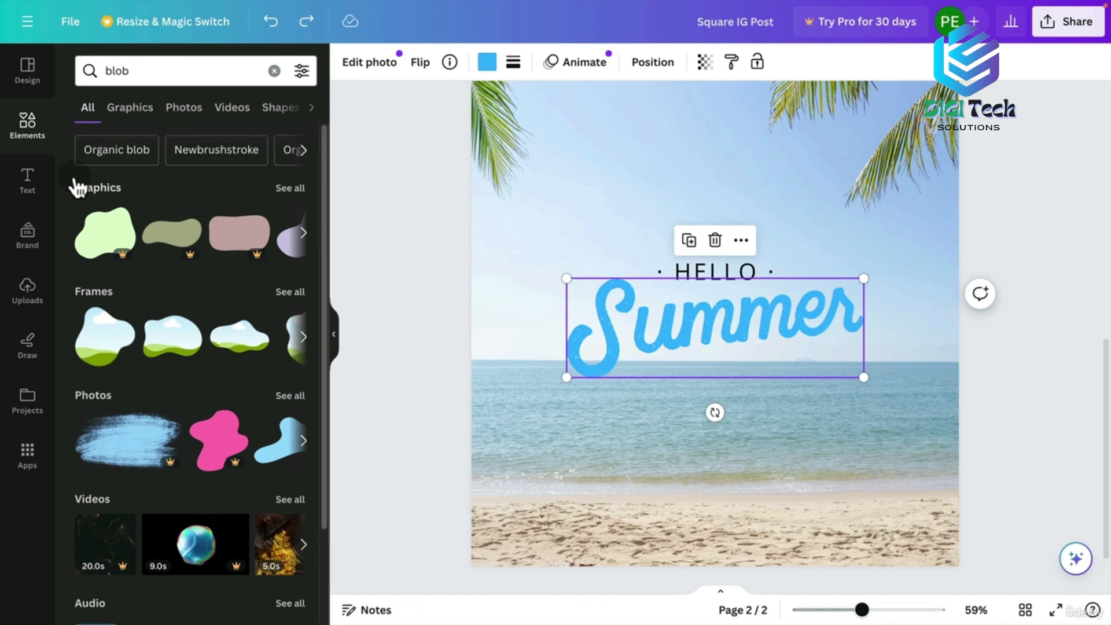
click(290, 188)
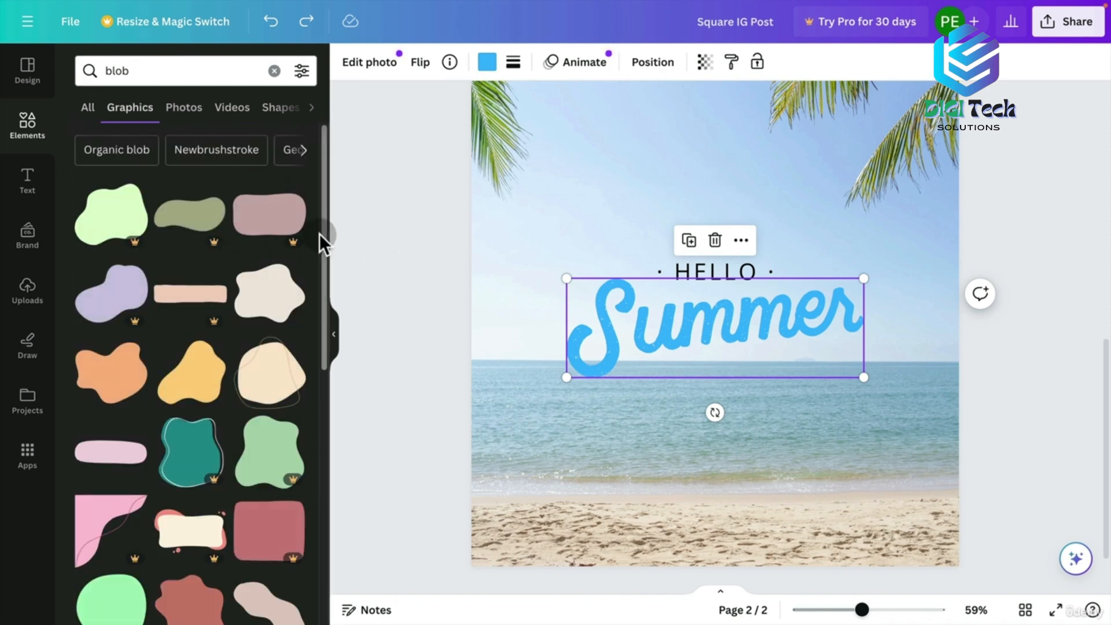
drag(324, 233, 324, 247)
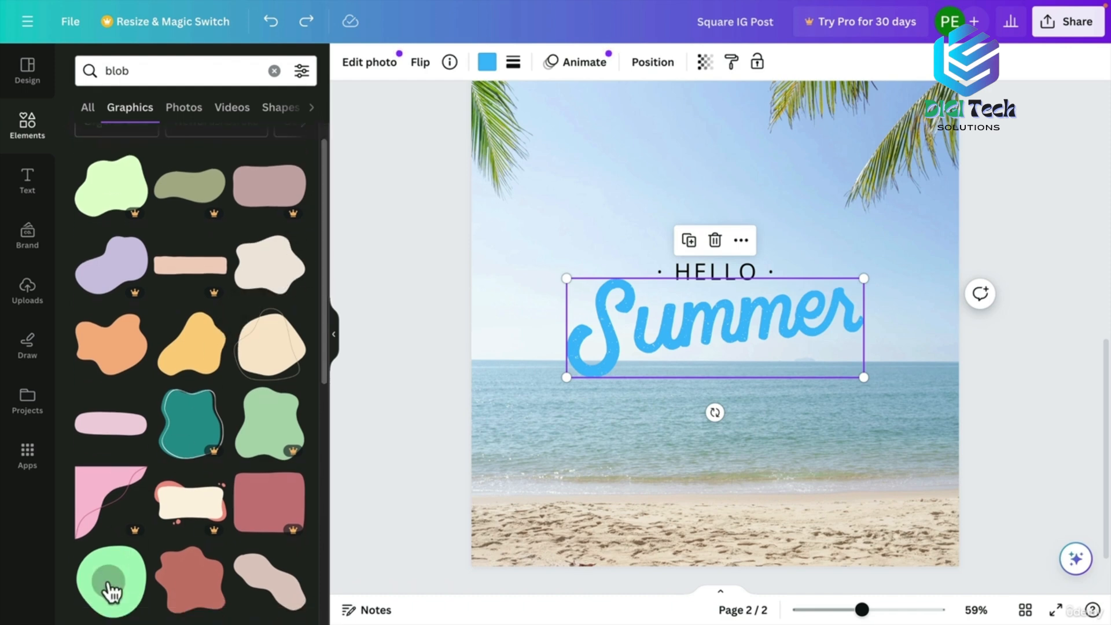
Add the pink elongated blob to the page and enlarge it to about 671 × 218 px over the Summer lettering
click(102, 437)
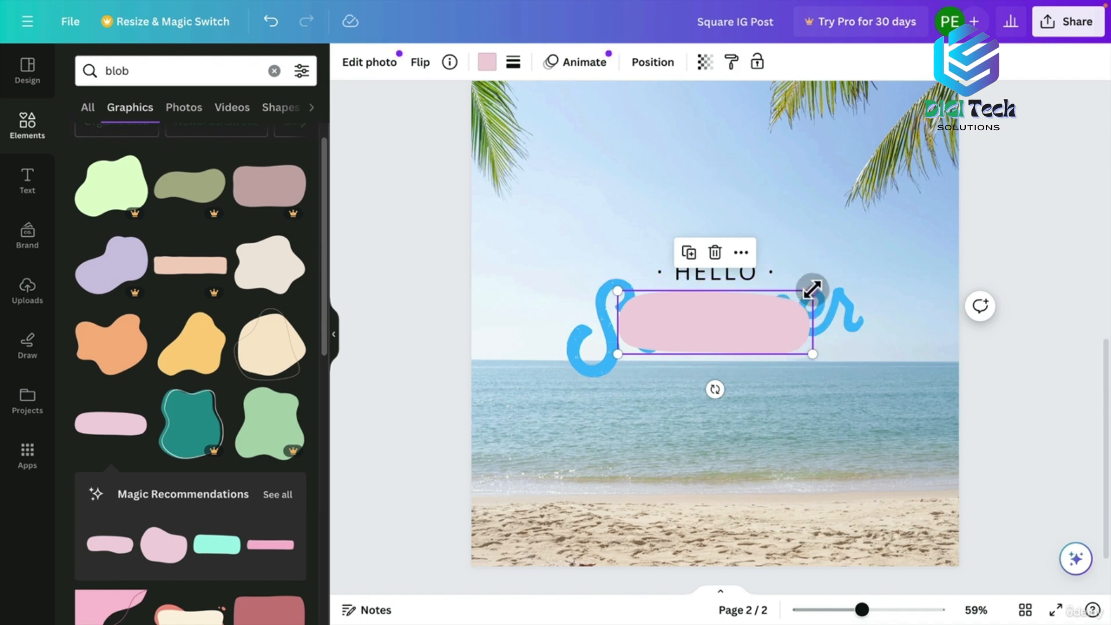
drag(812, 291, 920, 253)
drag(791, 317, 740, 337)
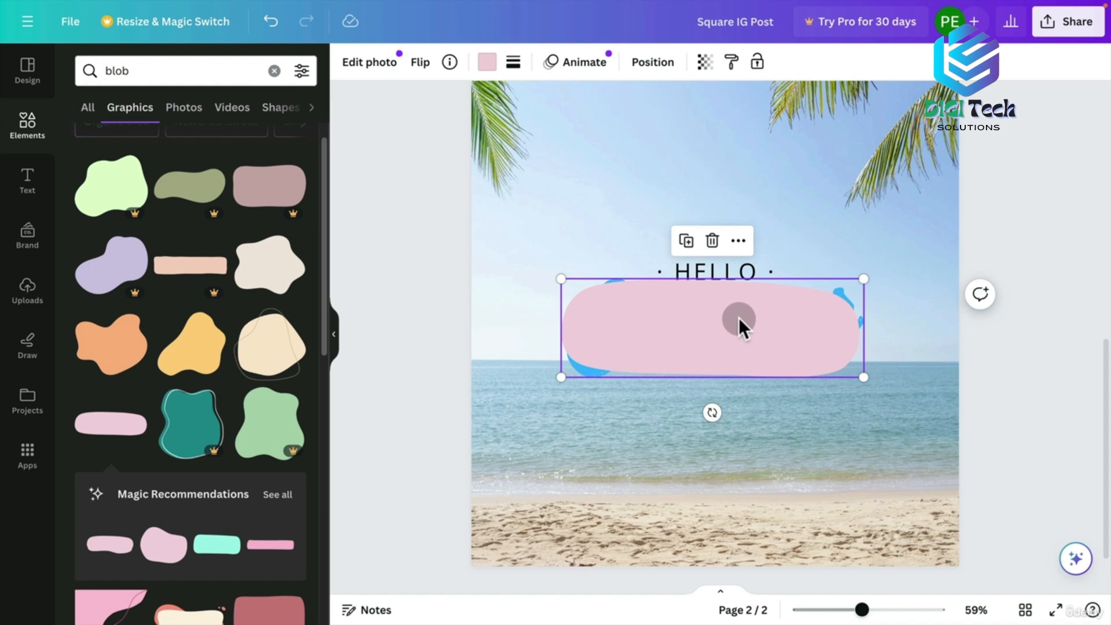
Send the pink blob to the back so it sits behind the Summer lettering
click(668, 70)
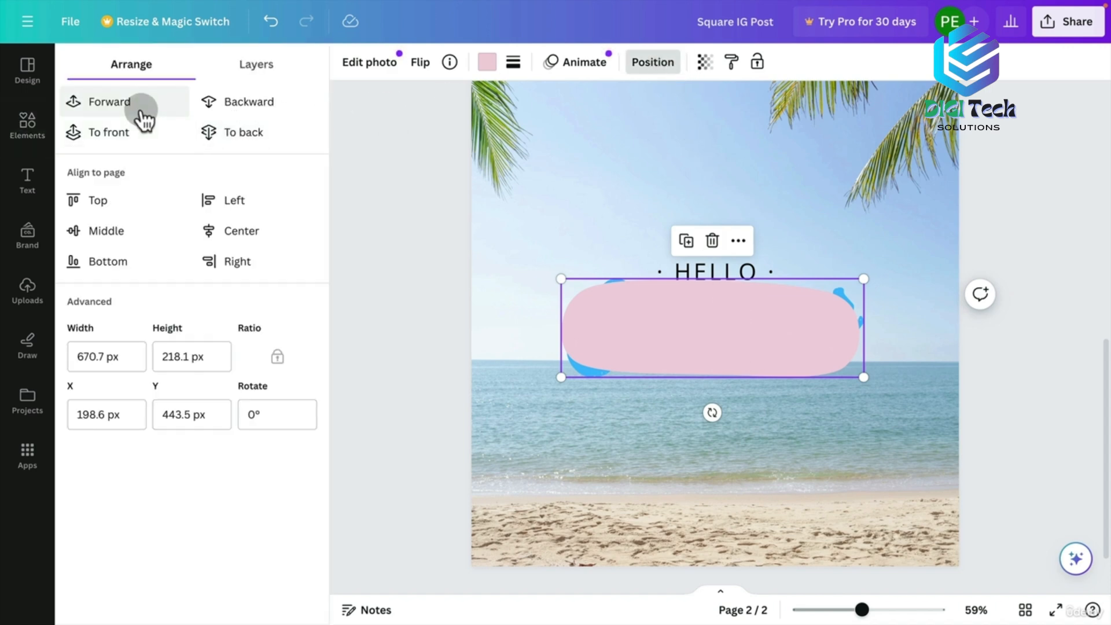
click(227, 102)
click(121, 102)
click(81, 132)
click(237, 133)
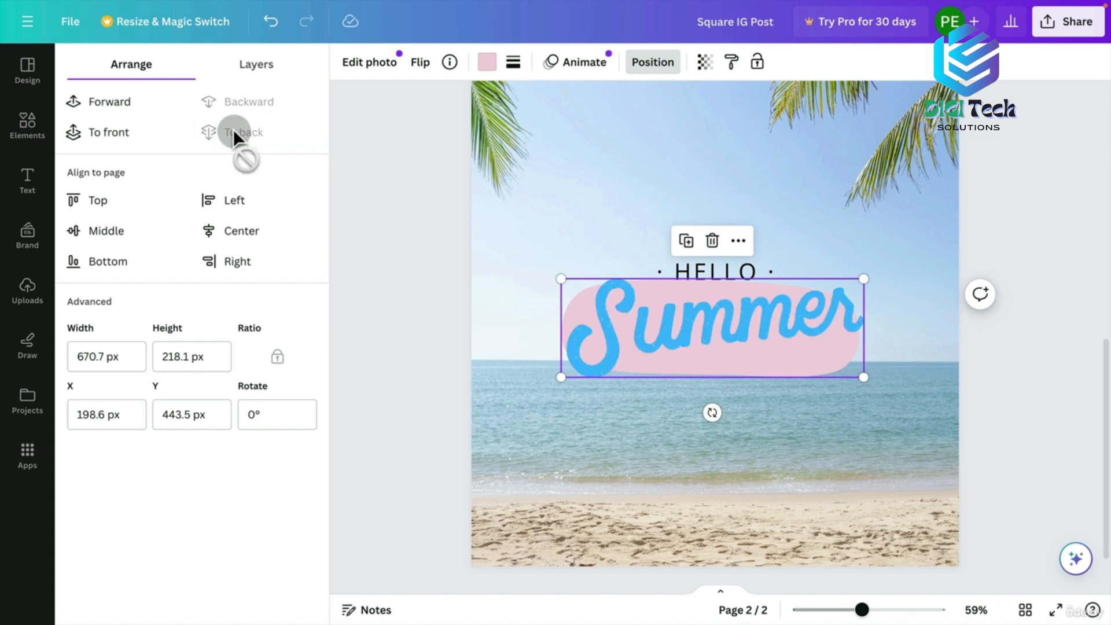
click(609, 149)
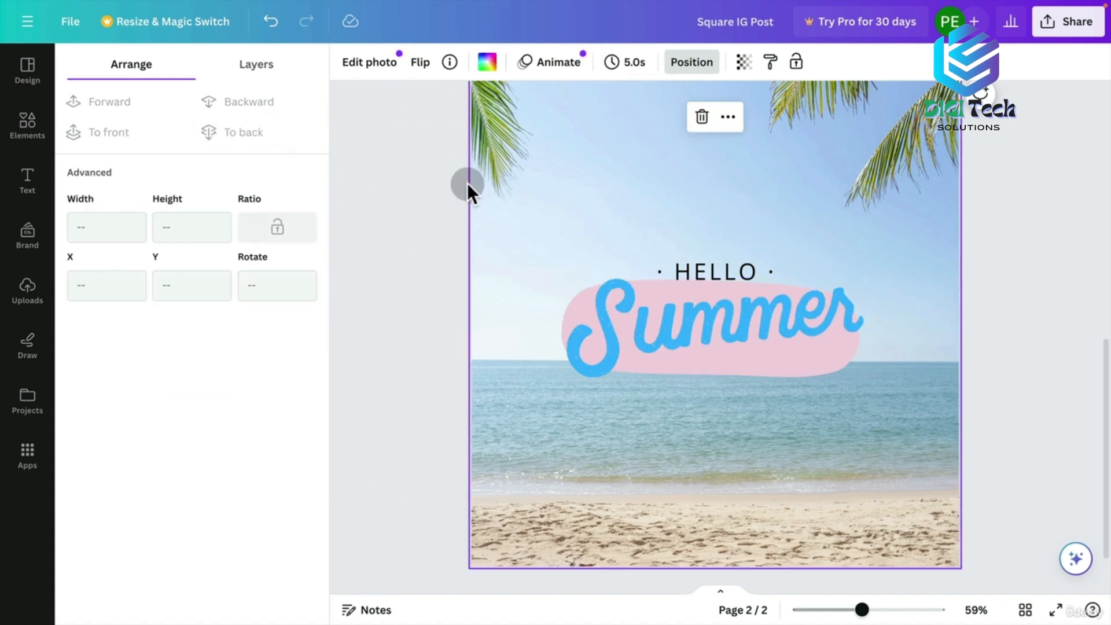
click(423, 174)
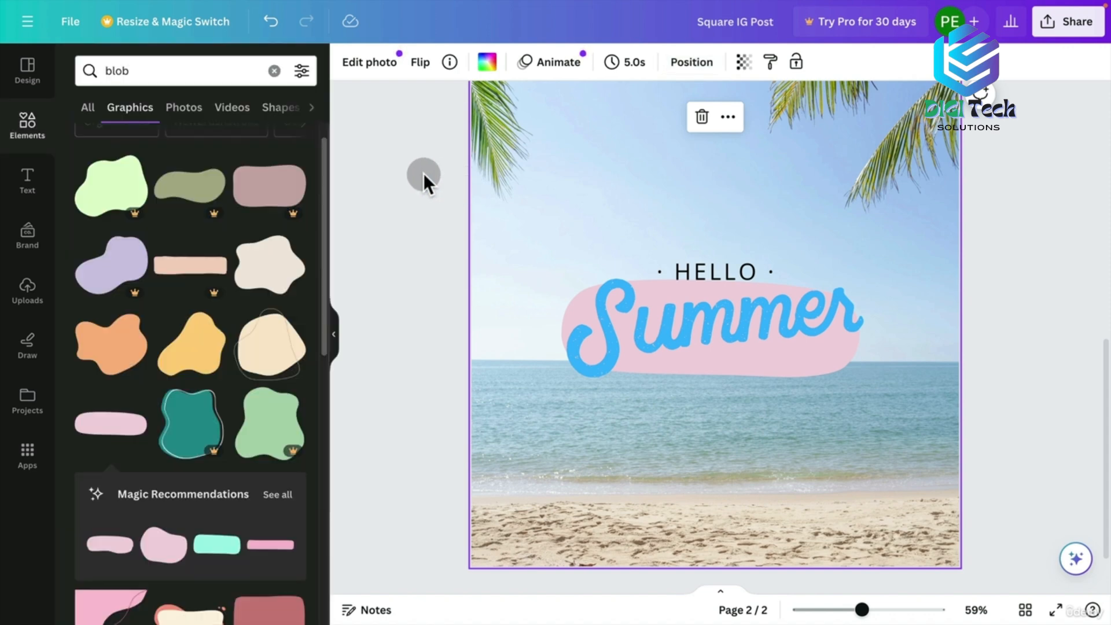
Shrink the blob to about 658 × 214 px to match the Summer lettering's width and recolor it light orange
click(730, 346)
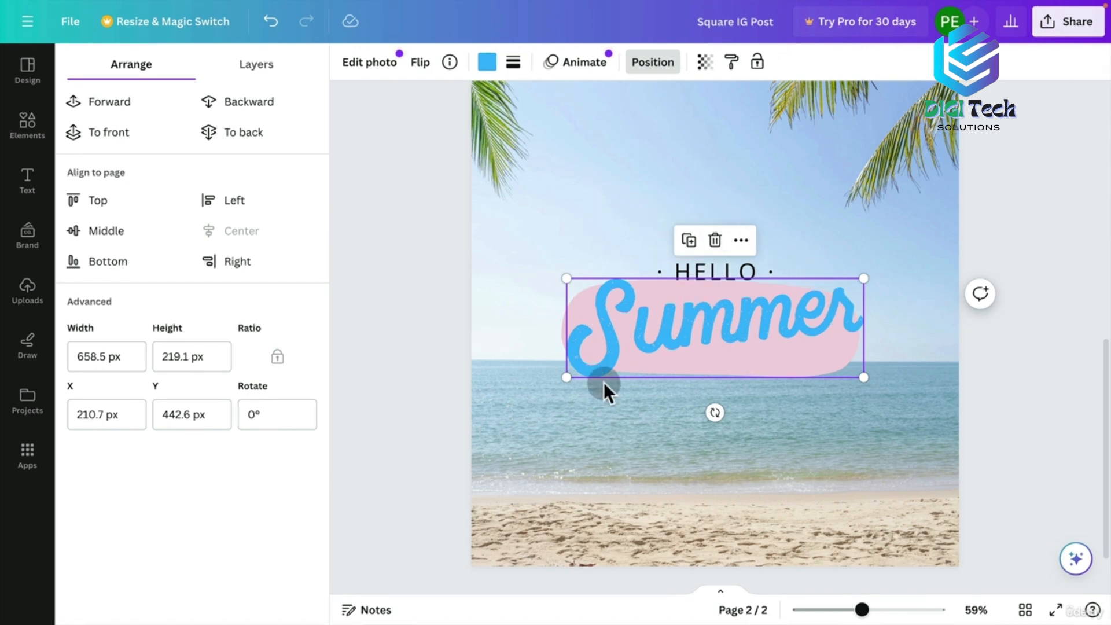
click(748, 362)
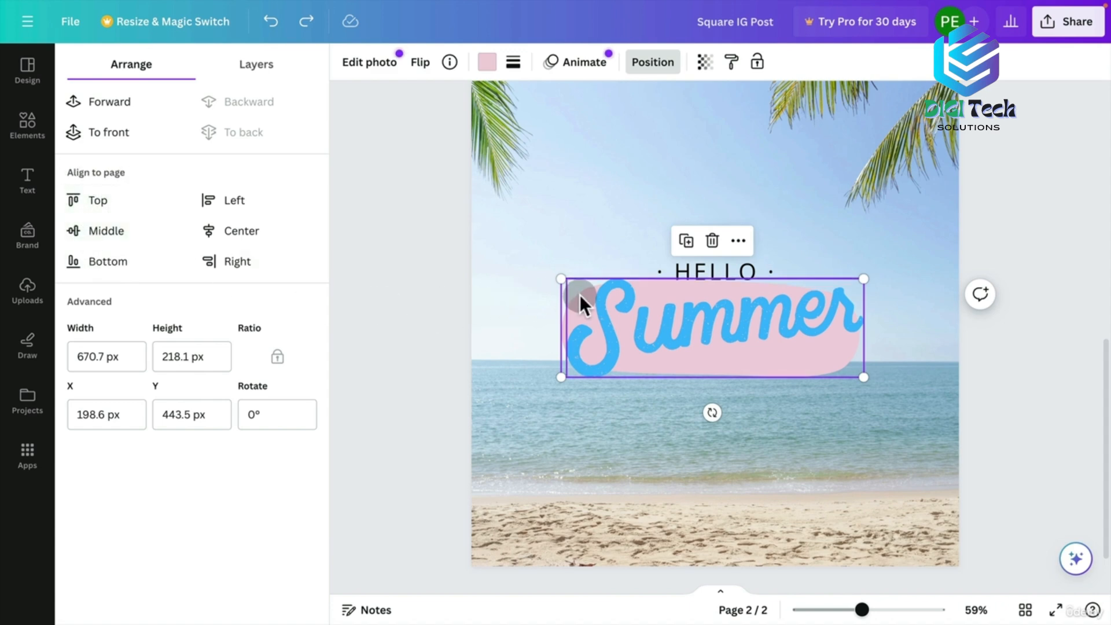
drag(560, 282, 551, 311)
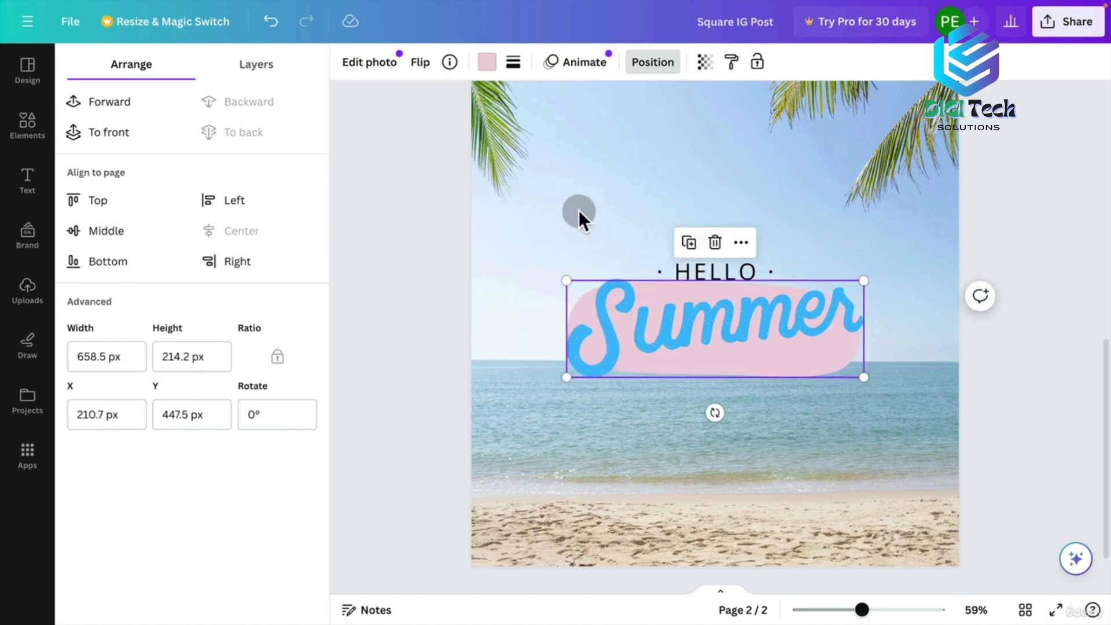
click(487, 64)
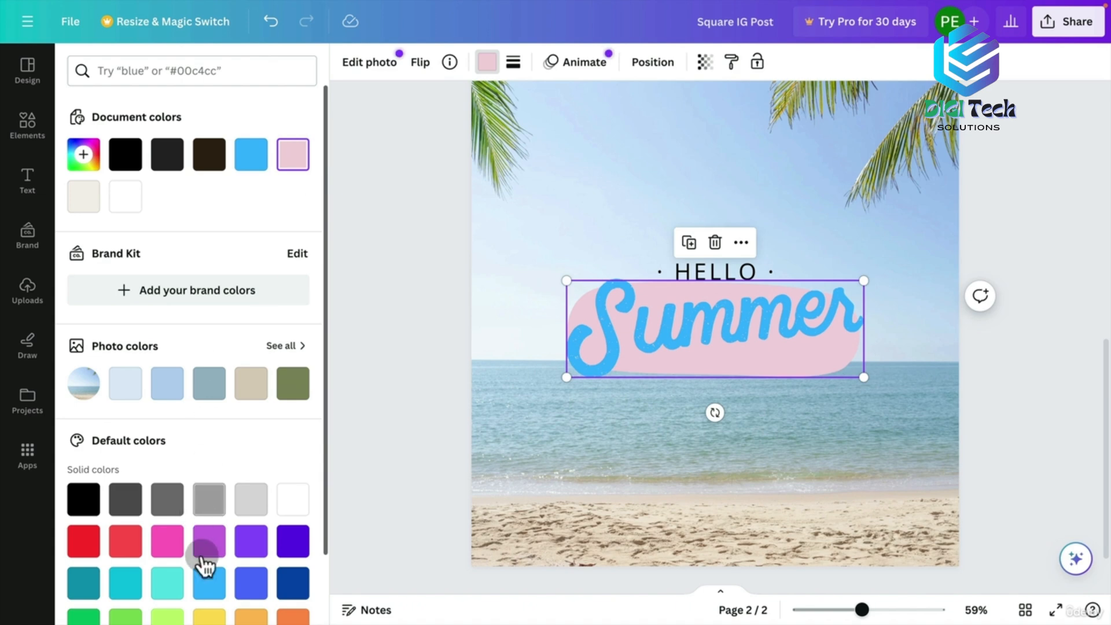
click(264, 617)
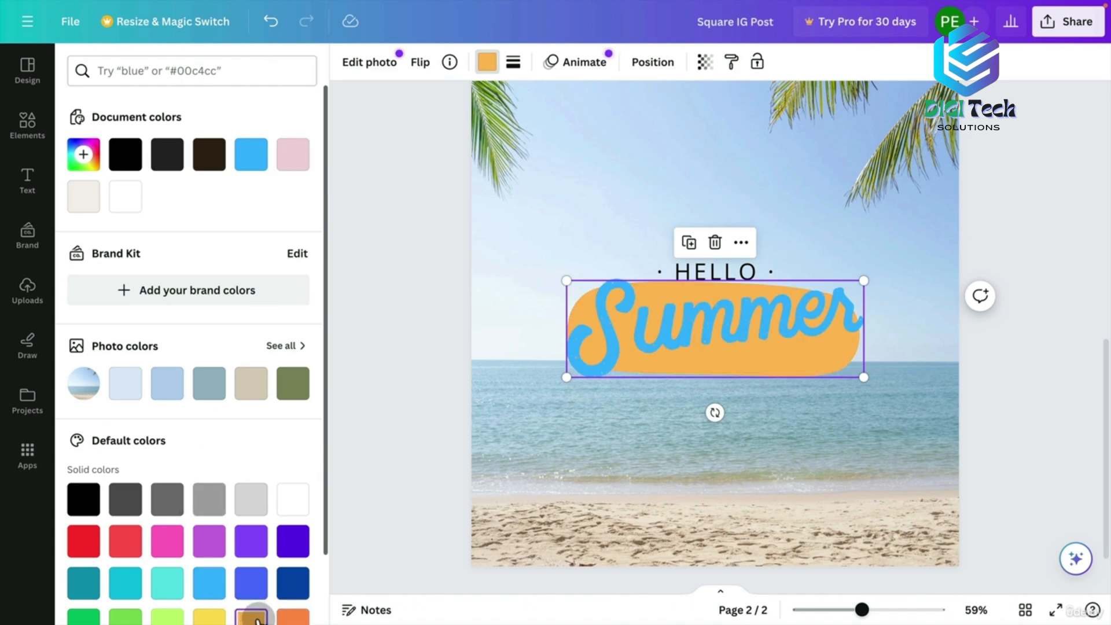
Try the page alignment options on the orange blob, finishing with it aligned to the page's middle and center
click(672, 65)
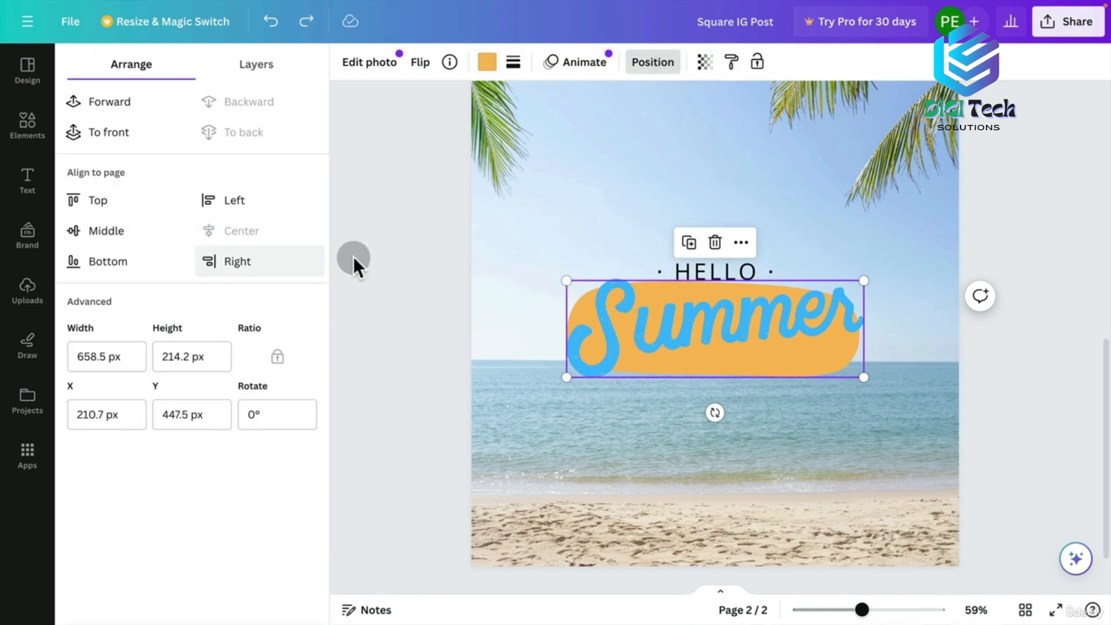
click(238, 261)
click(104, 230)
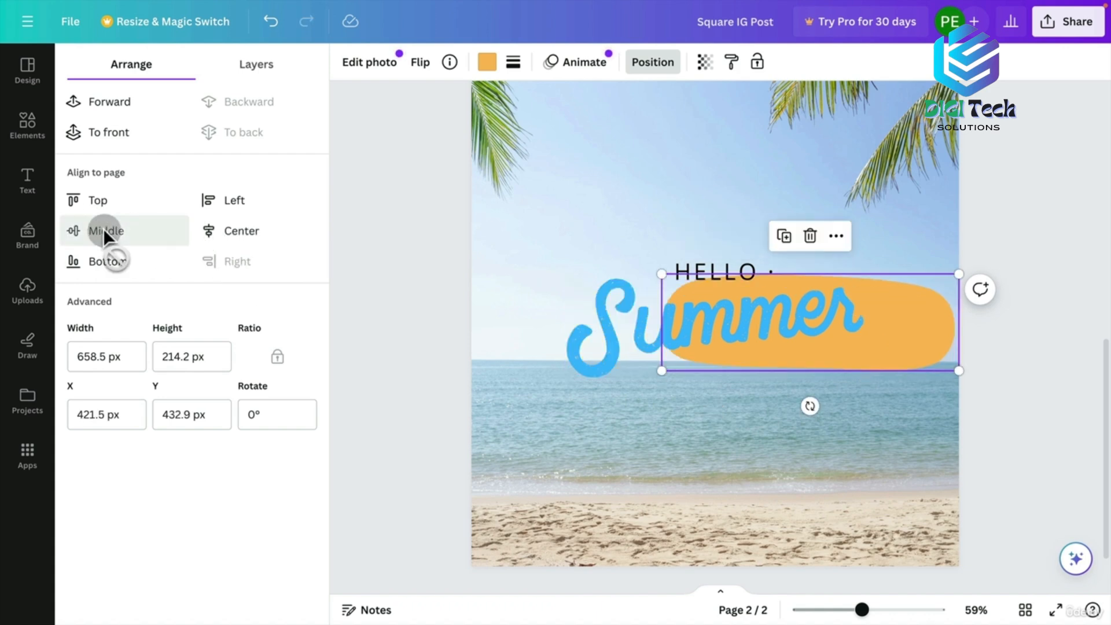
click(227, 203)
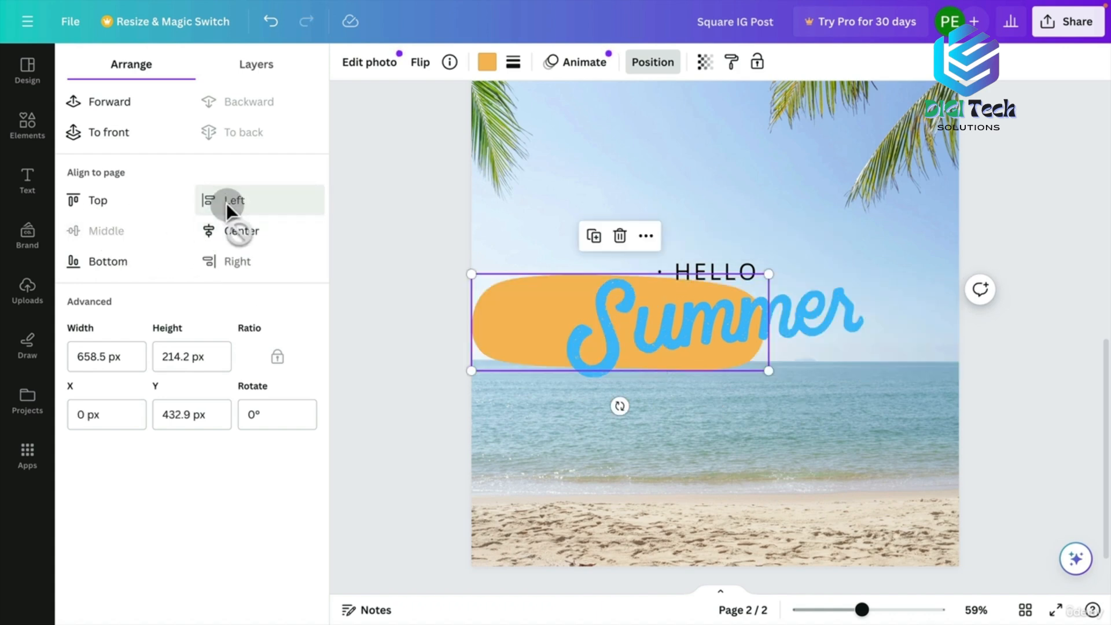
click(250, 237)
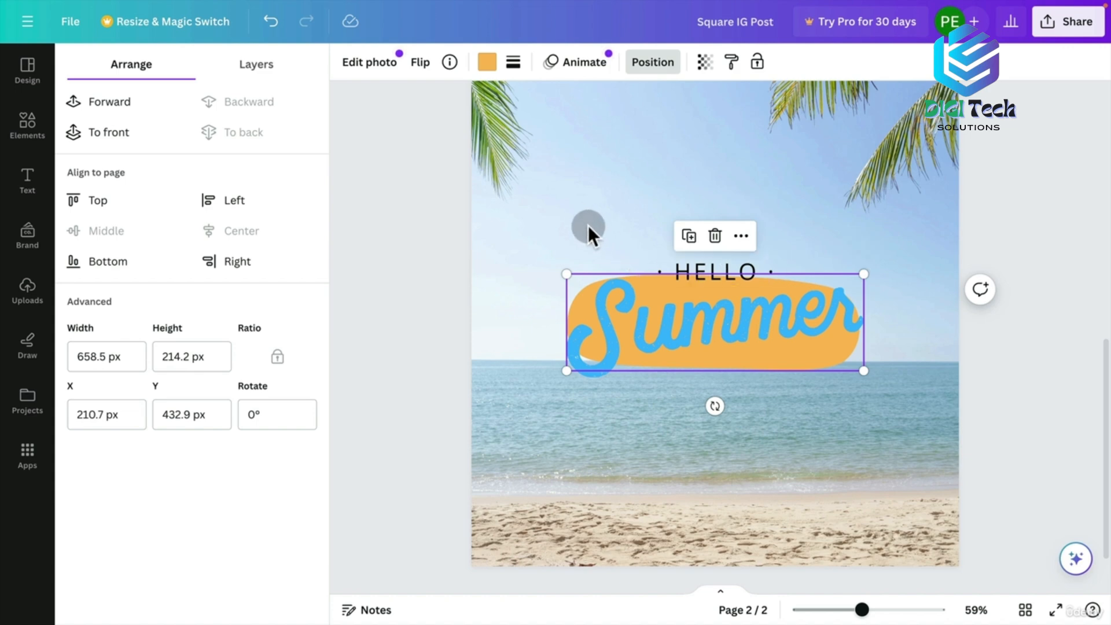
Move the HELLO text up clear of the orange blob, keeping it centered, and nudge the Summer lettering into place over the blob
click(693, 269)
drag(694, 267, 695, 250)
click(716, 330)
drag(716, 329, 716, 323)
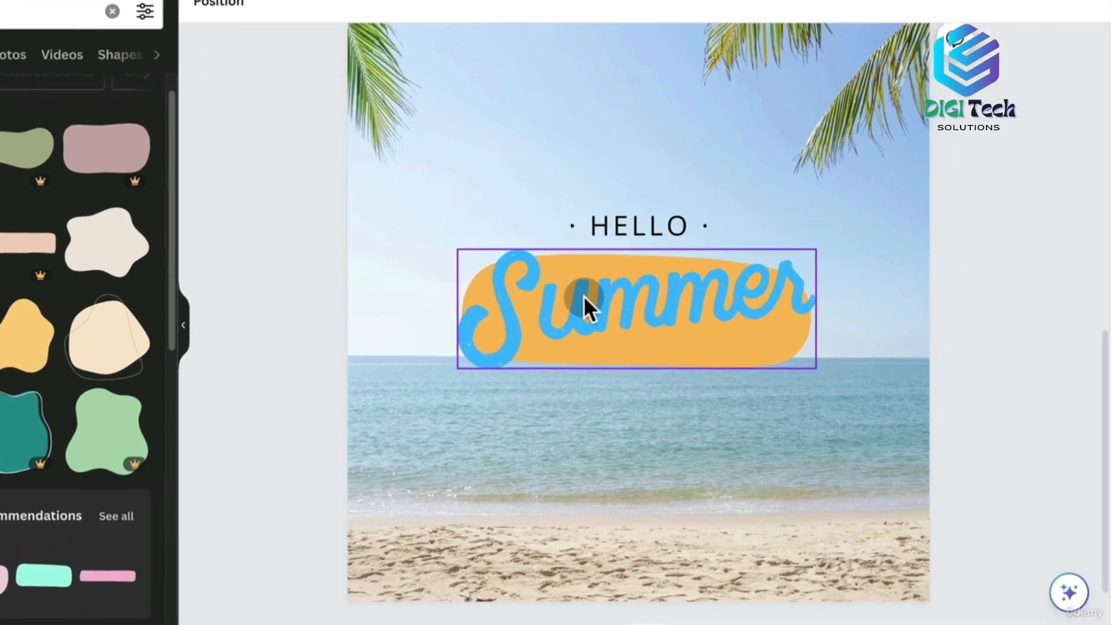
click(616, 304)
drag(615, 304, 590, 299)
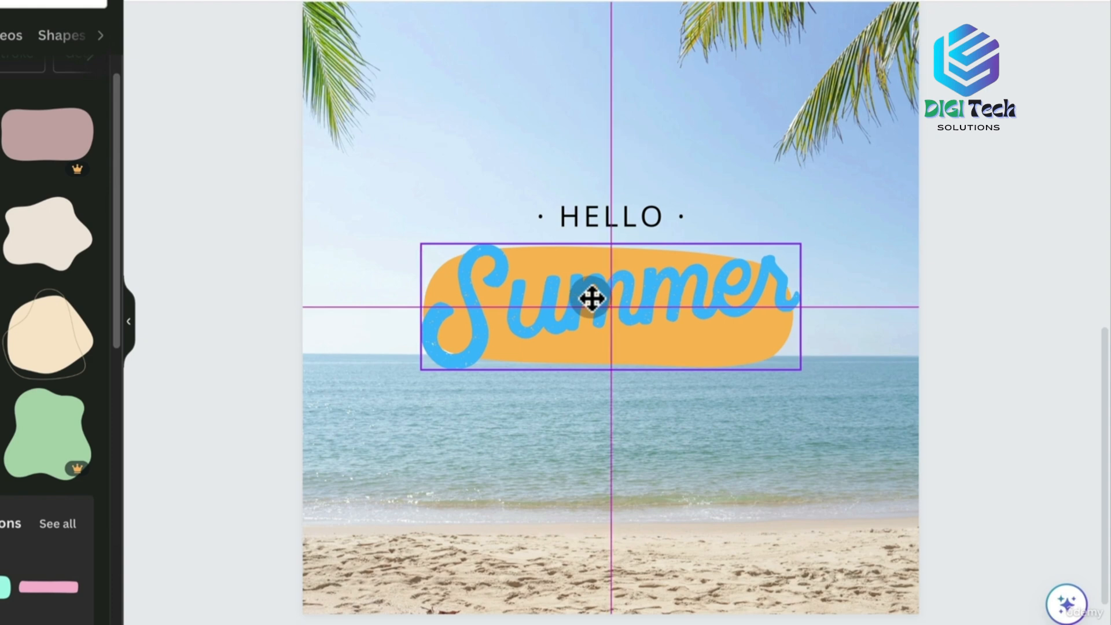
drag(591, 298, 589, 296)
drag(624, 226, 593, 180)
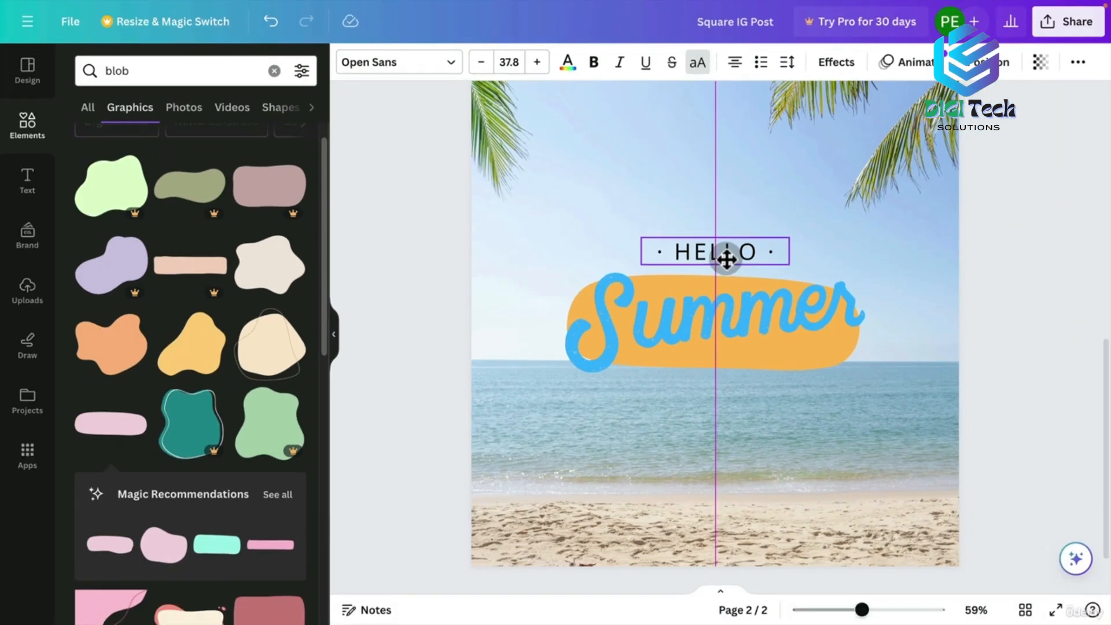
Settle the HELLO text centered above the blob, and group the Summer lettering with the orange blob
drag(726, 259, 726, 258)
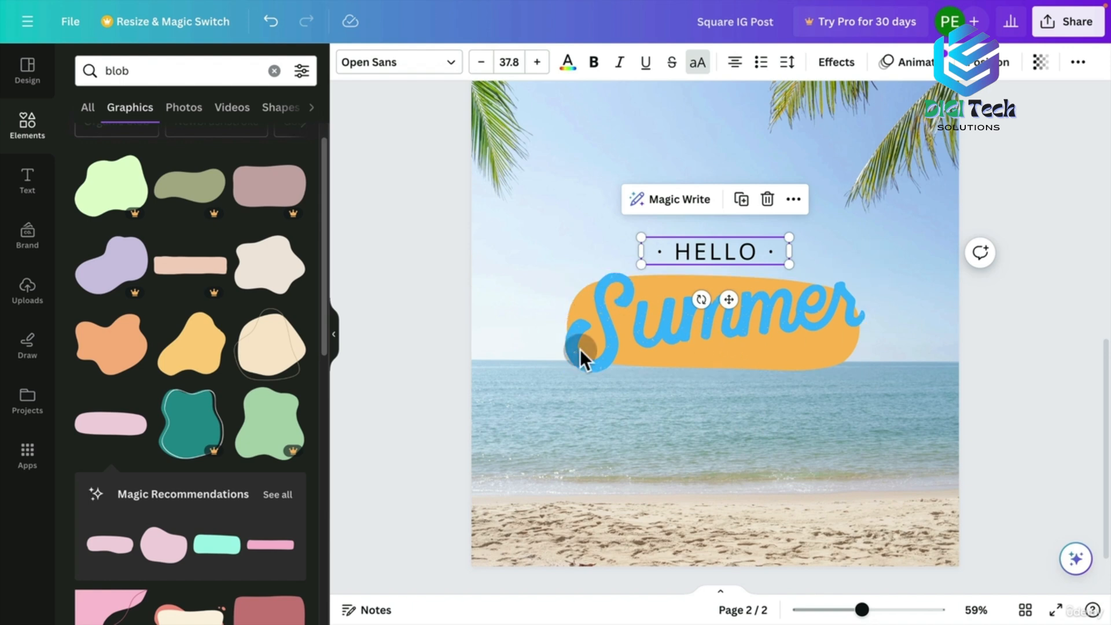
click(824, 333)
click(883, 329)
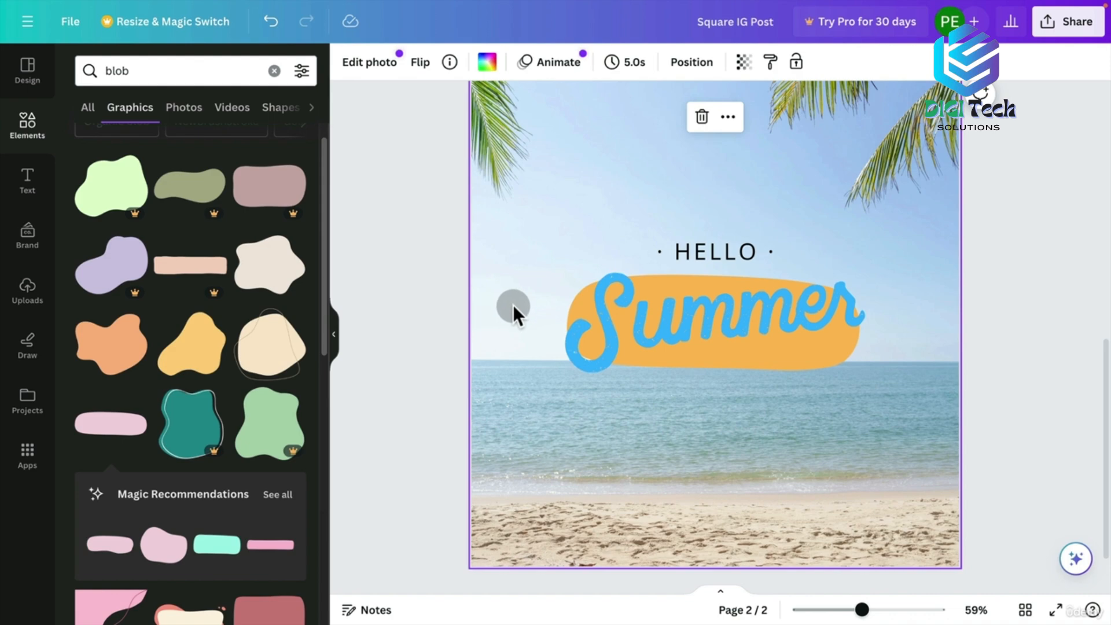
drag(527, 342, 702, 376)
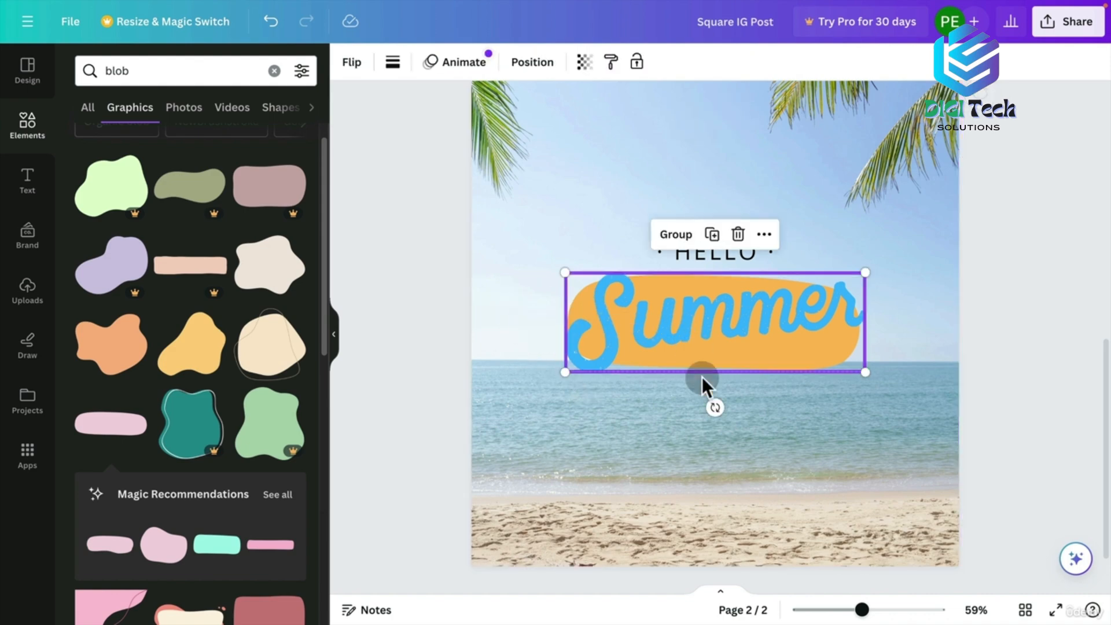
drag(510, 307, 635, 321)
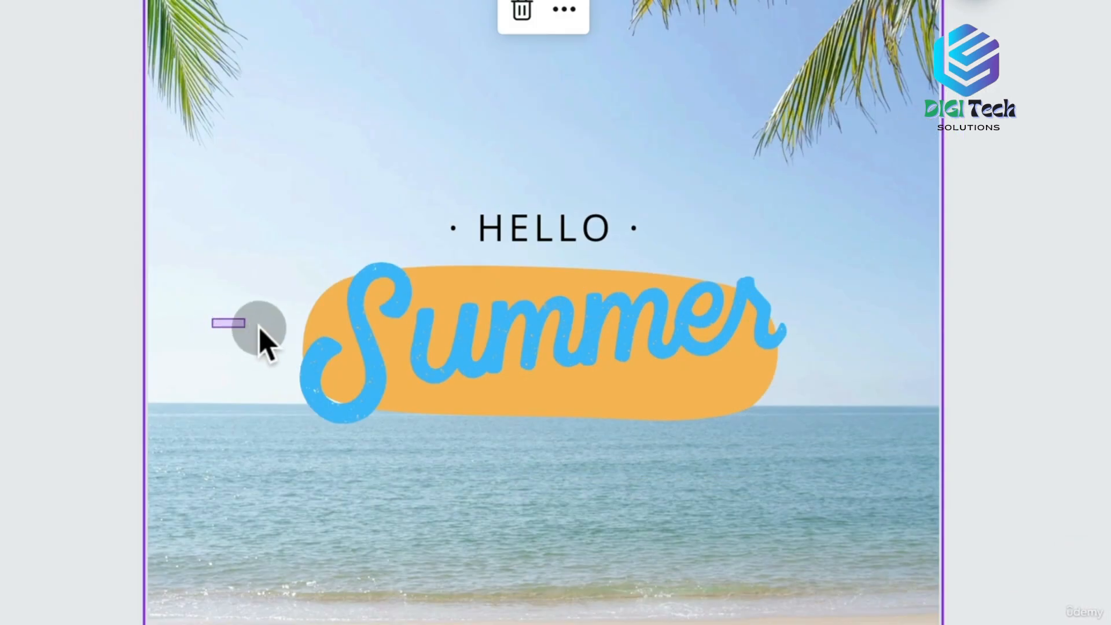
drag(416, 343, 453, 389)
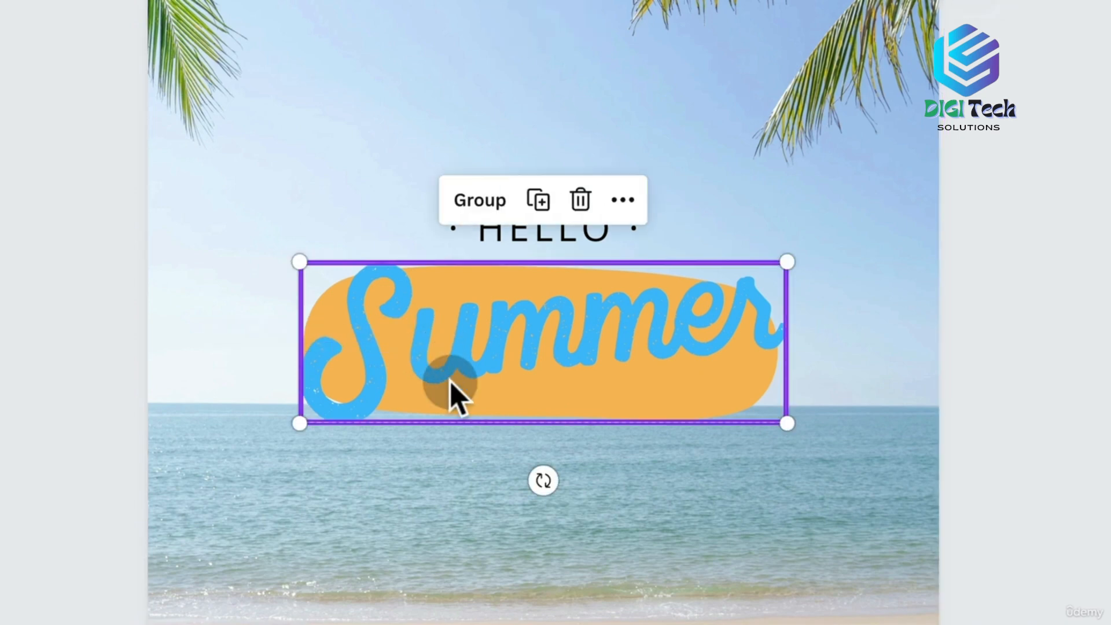
click(480, 203)
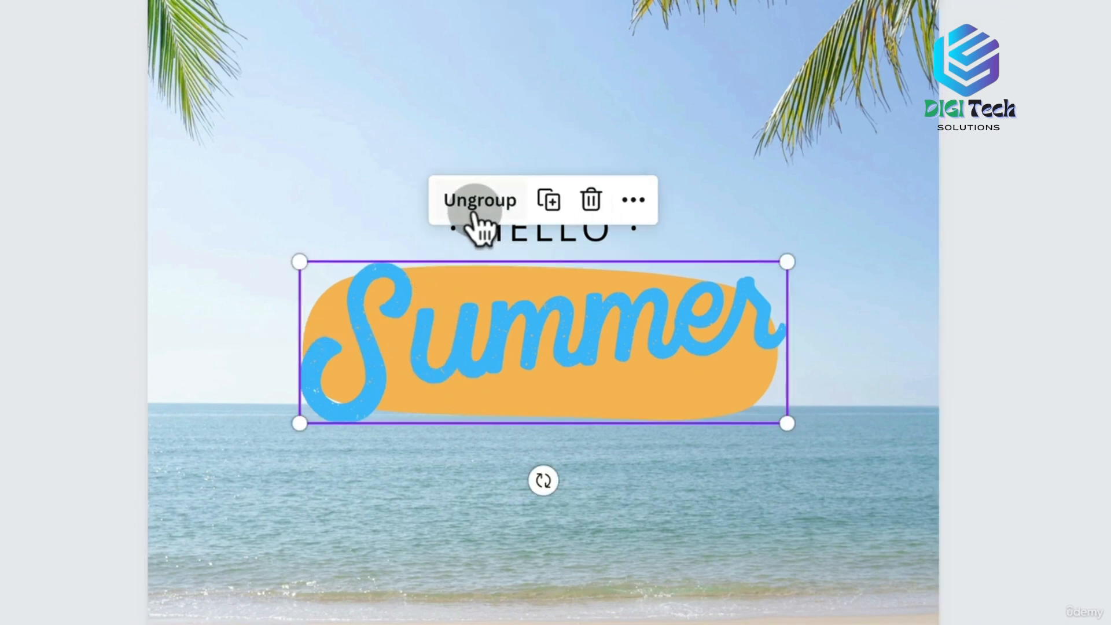
click(892, 363)
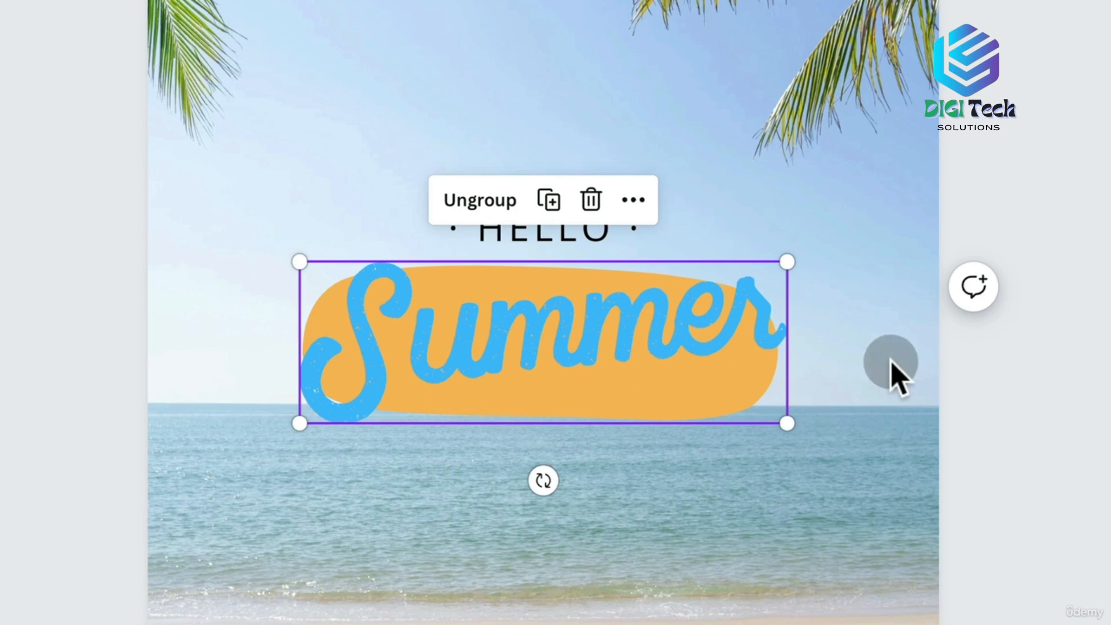
Try moving and scaling the Summer group as one object, ending at roughly its original size and place
click(669, 319)
mouse_move(669, 320)
mouse_down()
mouse_move(930, 476)
mouse_move(546, 451)
mouse_move(773, 318)
mouse_move(592, 356)
mouse_move(692, 322)
mouse_move(667, 335)
mouse_up()
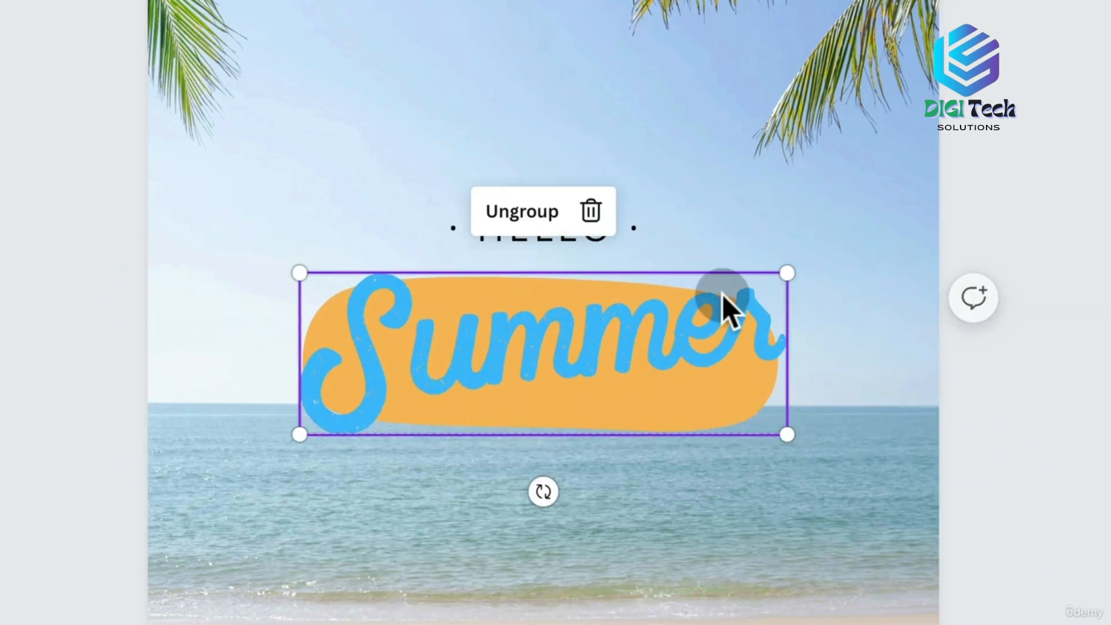
drag(781, 268, 691, 321)
drag(585, 384, 625, 342)
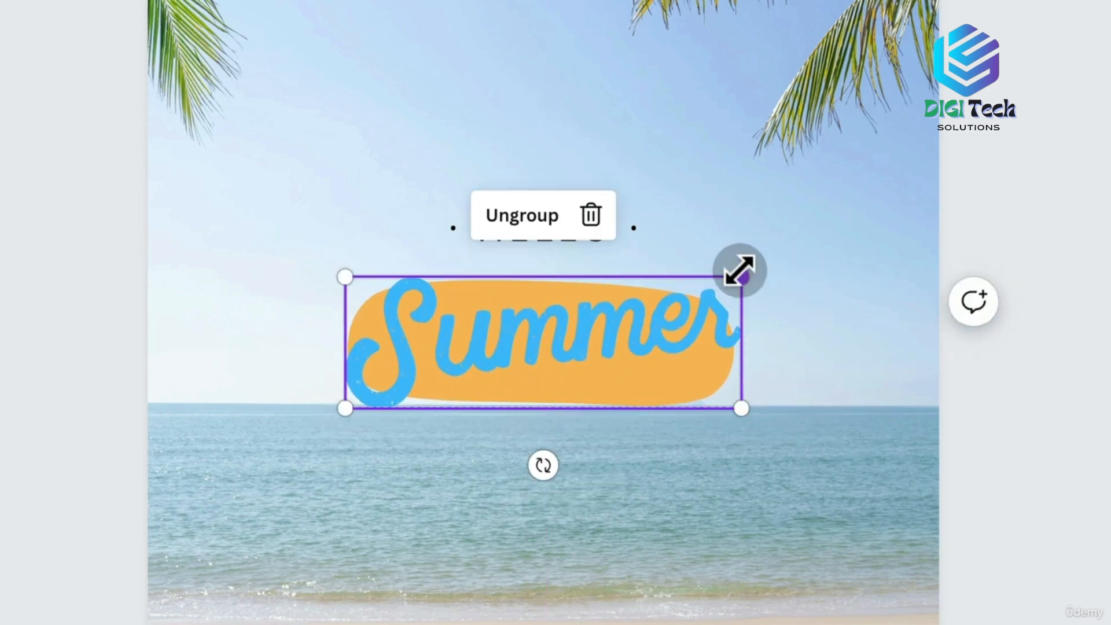
drag(741, 276, 813, 248)
drag(746, 306, 703, 327)
Group the HELLO text together with the Summer and blob group
drag(308, 143, 533, 382)
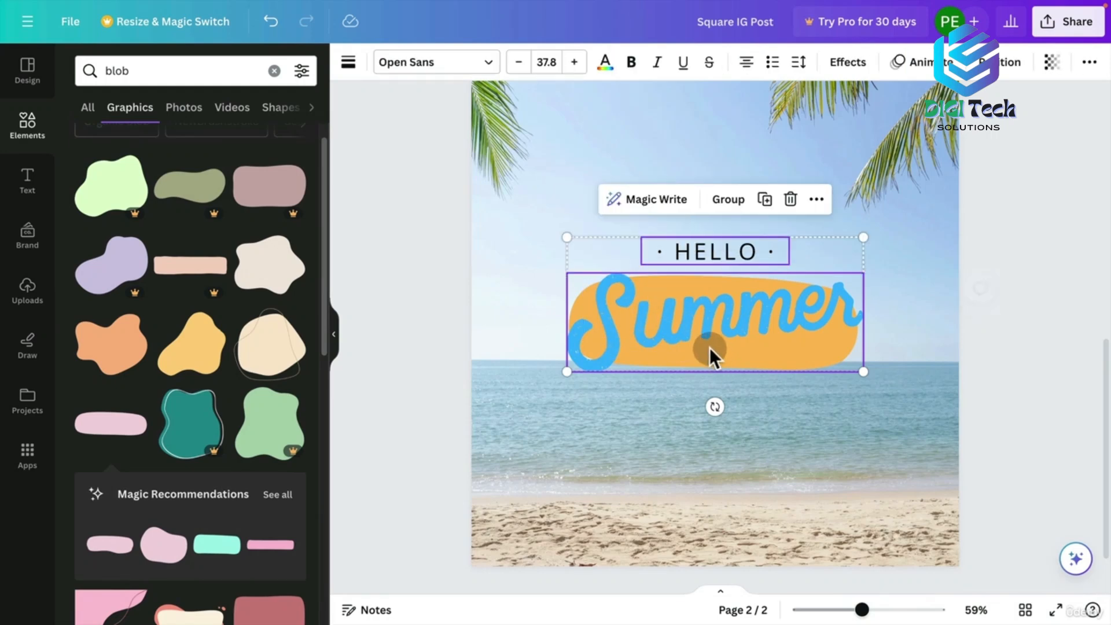
click(727, 211)
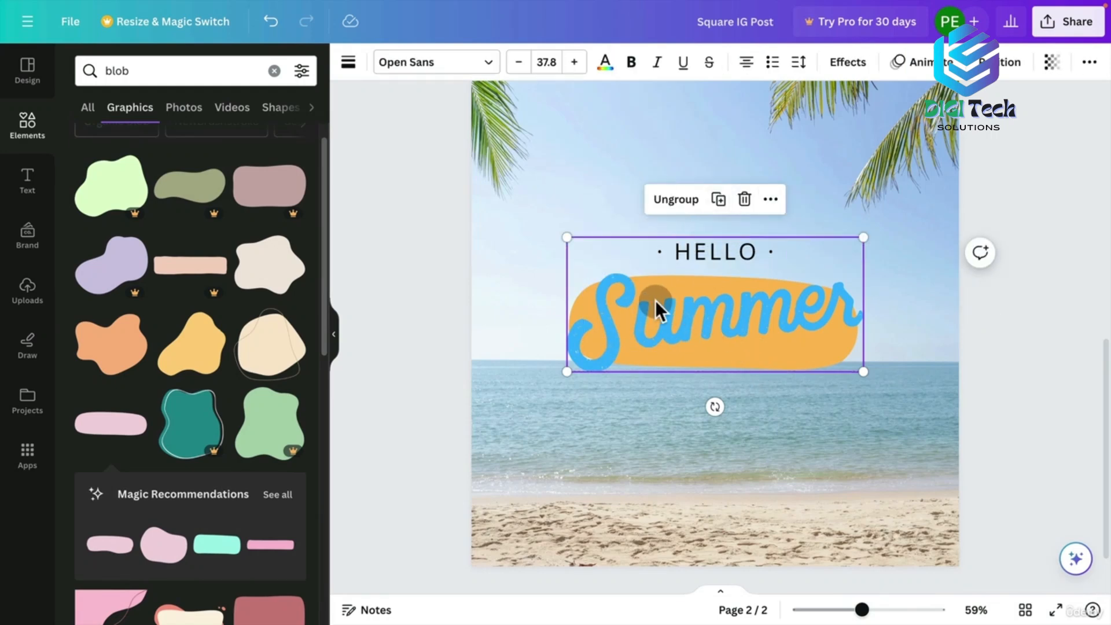
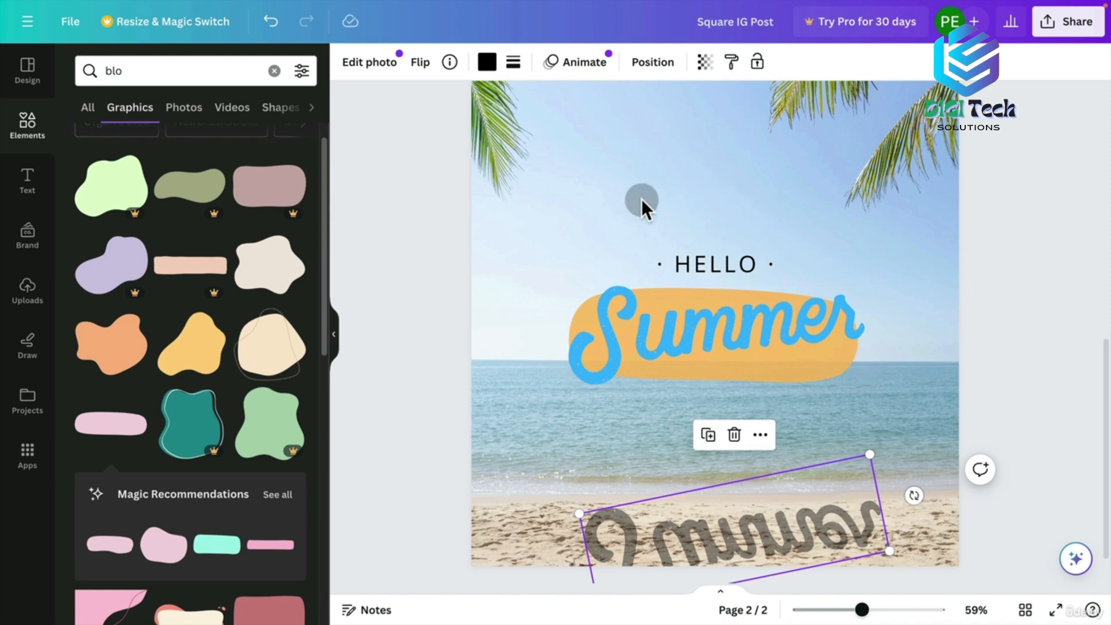
Apply the Blur effect to the mirrored Summer shadow on the sand and deselect it
click(376, 65)
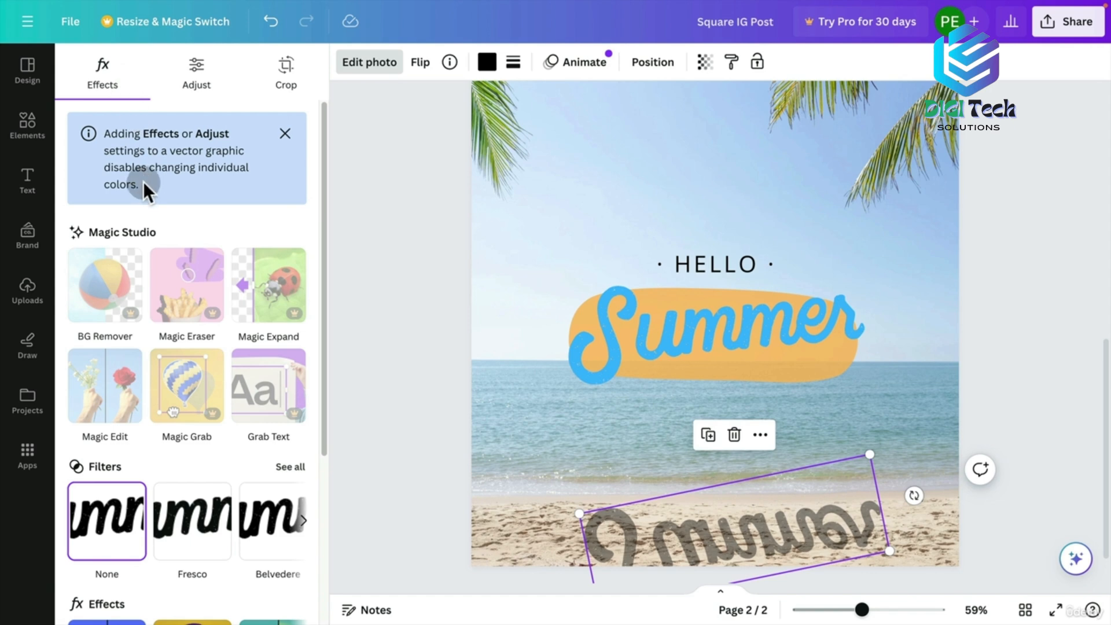
click(233, 104)
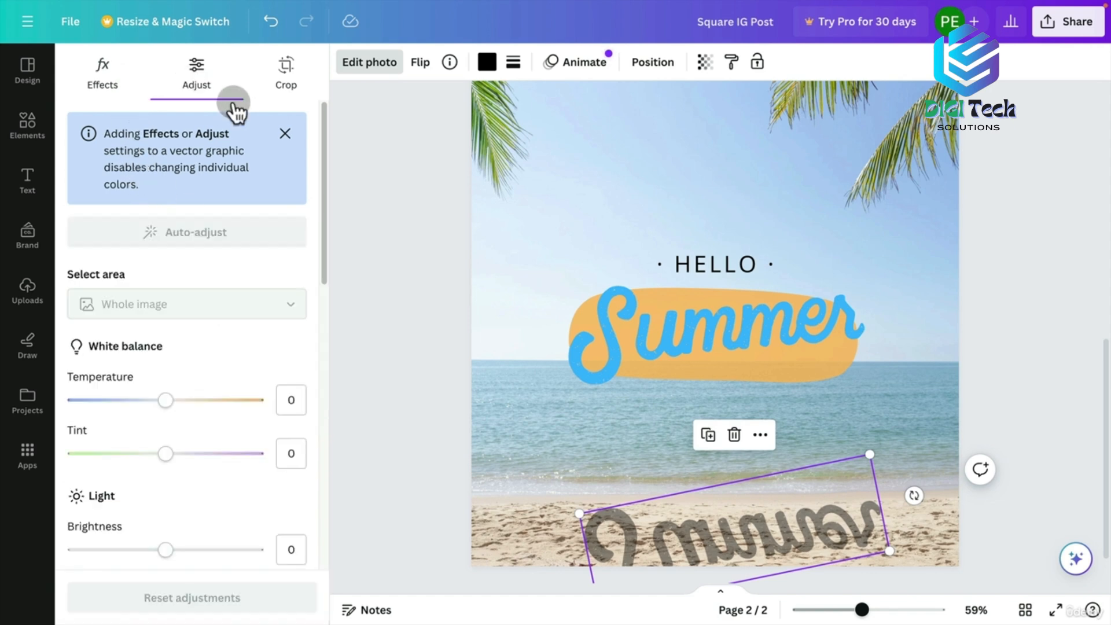
click(122, 74)
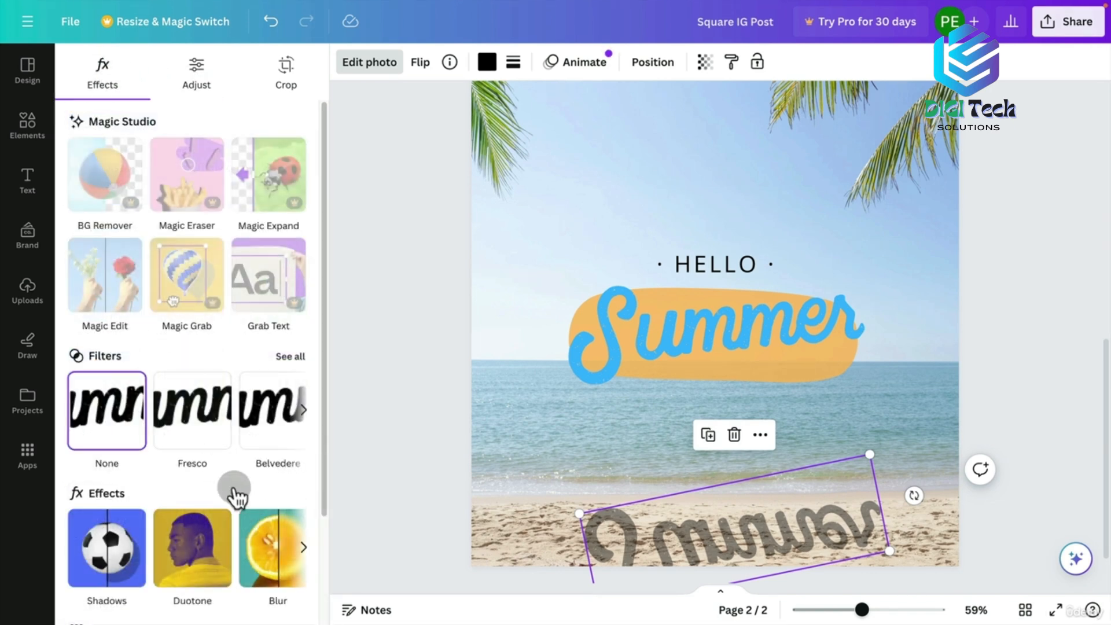
click(304, 547)
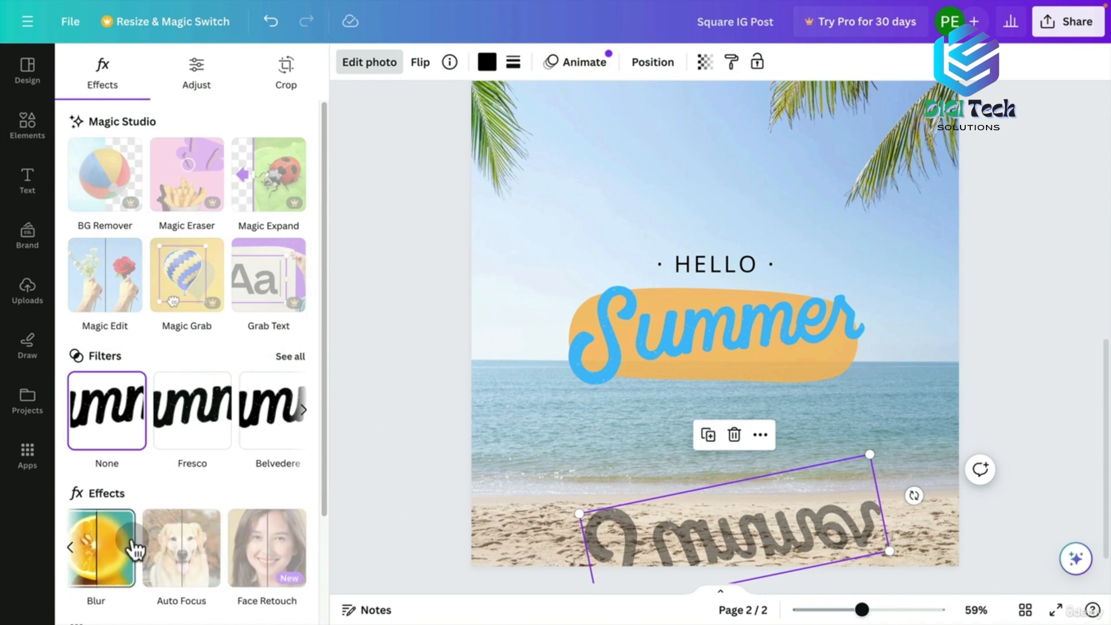
click(136, 541)
drag(118, 128, 174, 136)
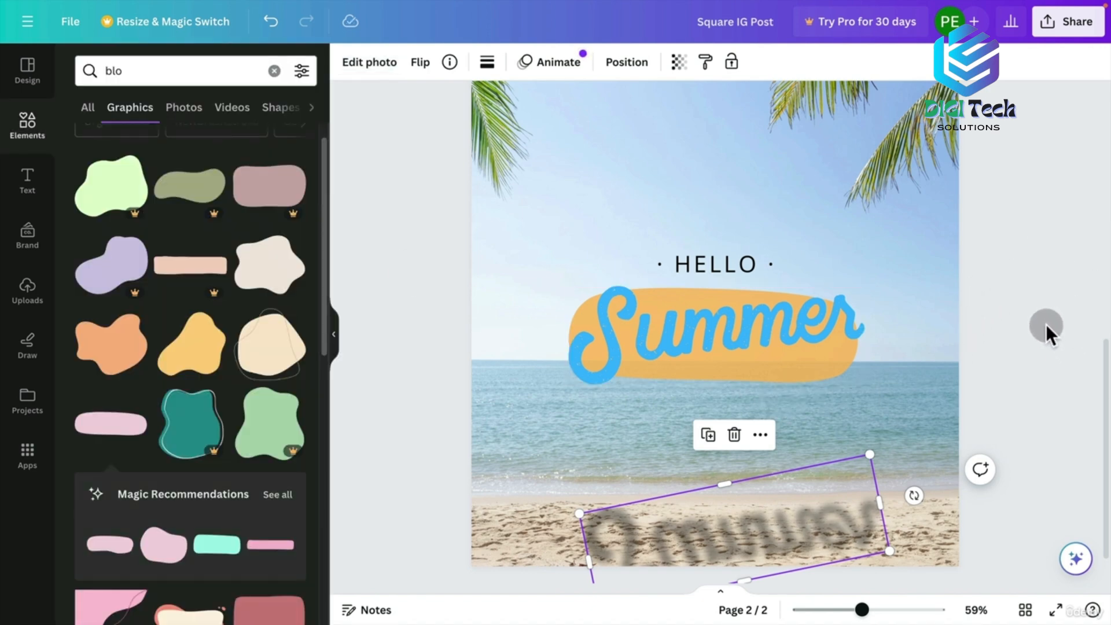
click(1077, 275)
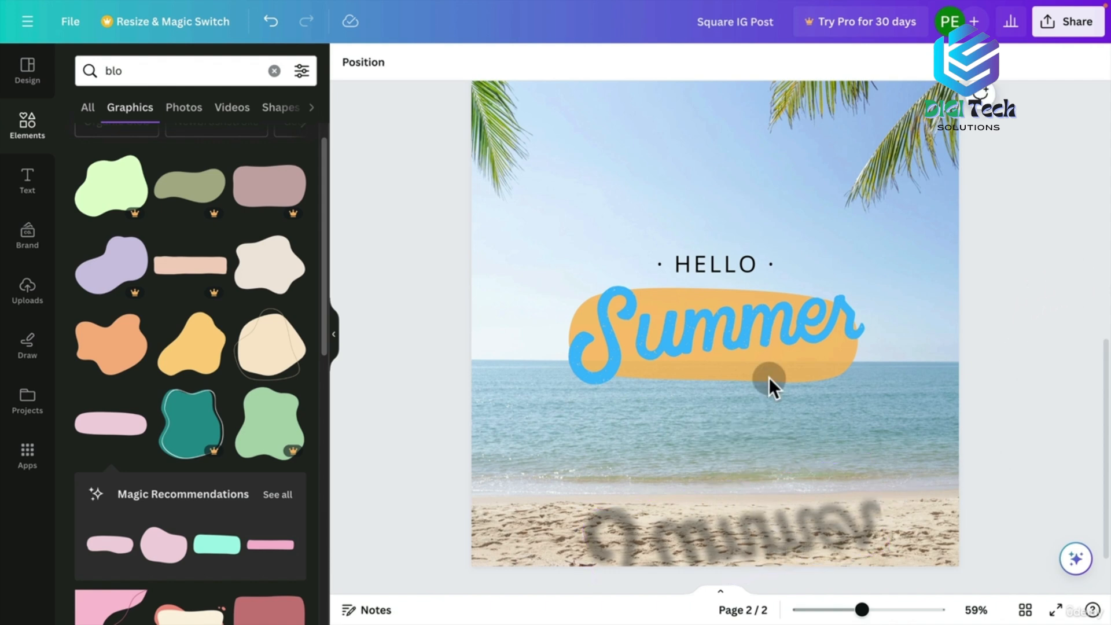
click(753, 261)
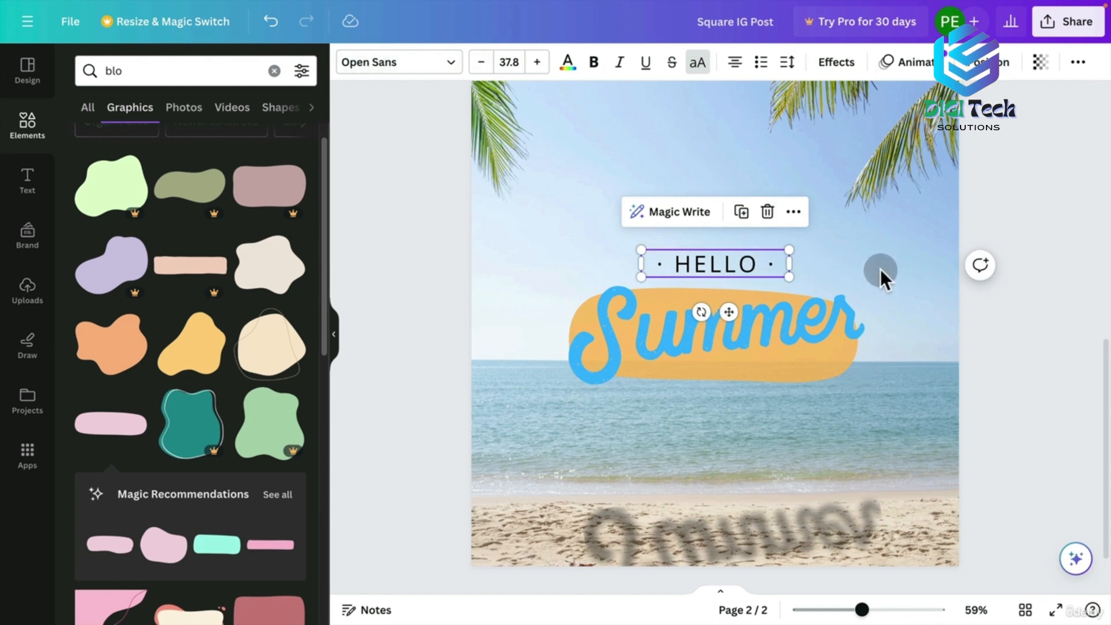
click(1048, 158)
Add a torn-paper frame from the Paper frames and place it over the end of the Summer lettering
click(36, 141)
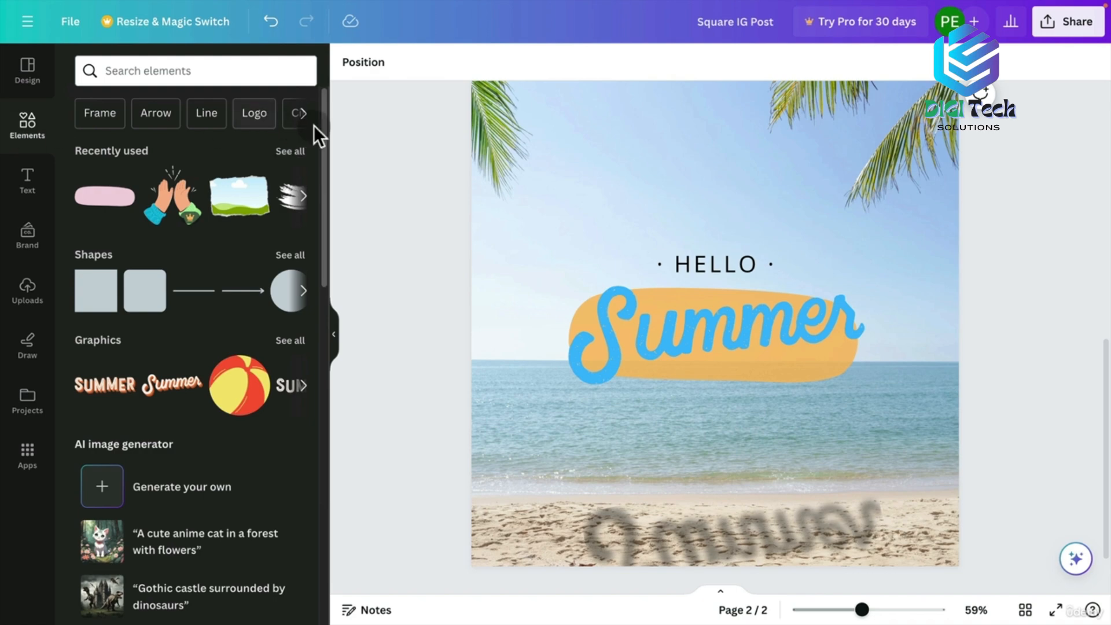
drag(323, 125, 282, 479)
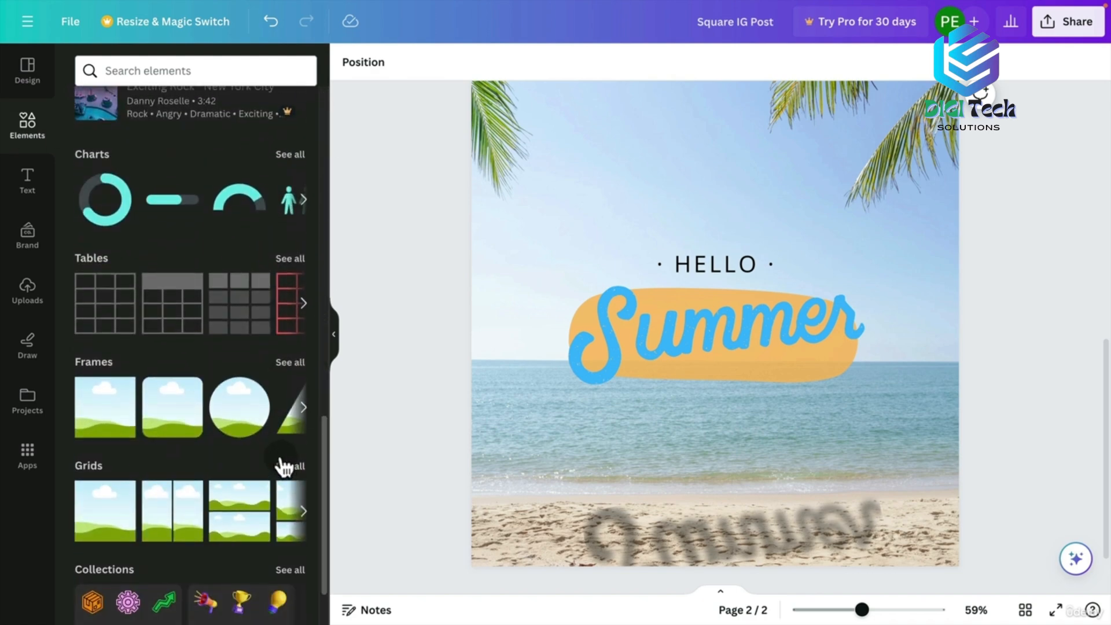
click(295, 362)
mouse_move(324, 179)
mouse_down()
mouse_move(324, 290)
mouse_move(337, 179)
mouse_up()
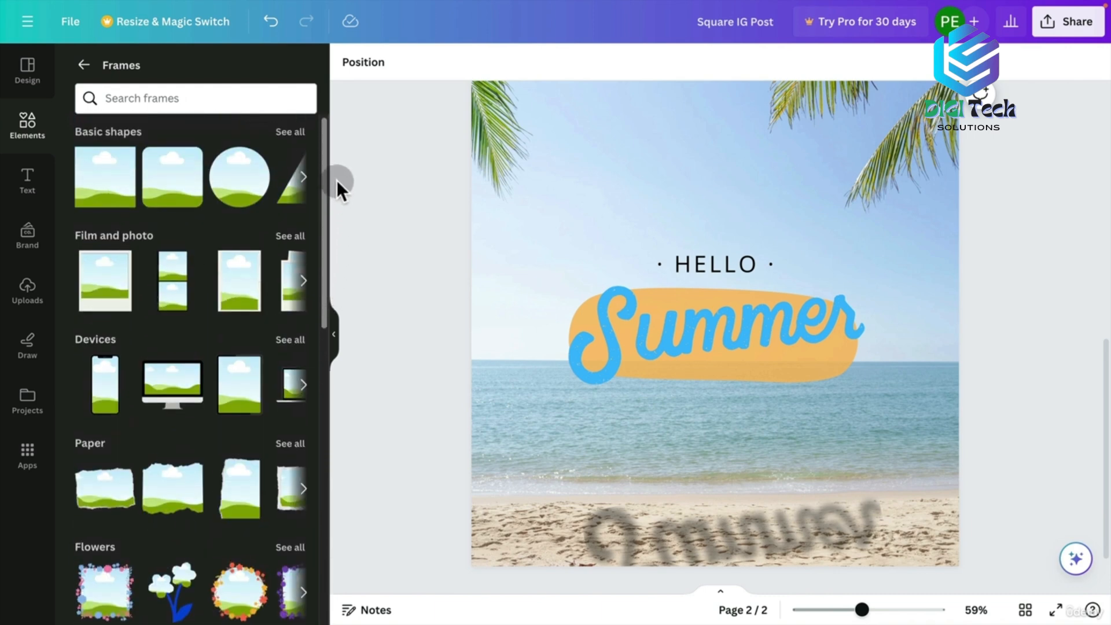
click(181, 502)
drag(626, 284, 689, 335)
Search the elements for "dreaming" and show all matching photos
click(27, 123)
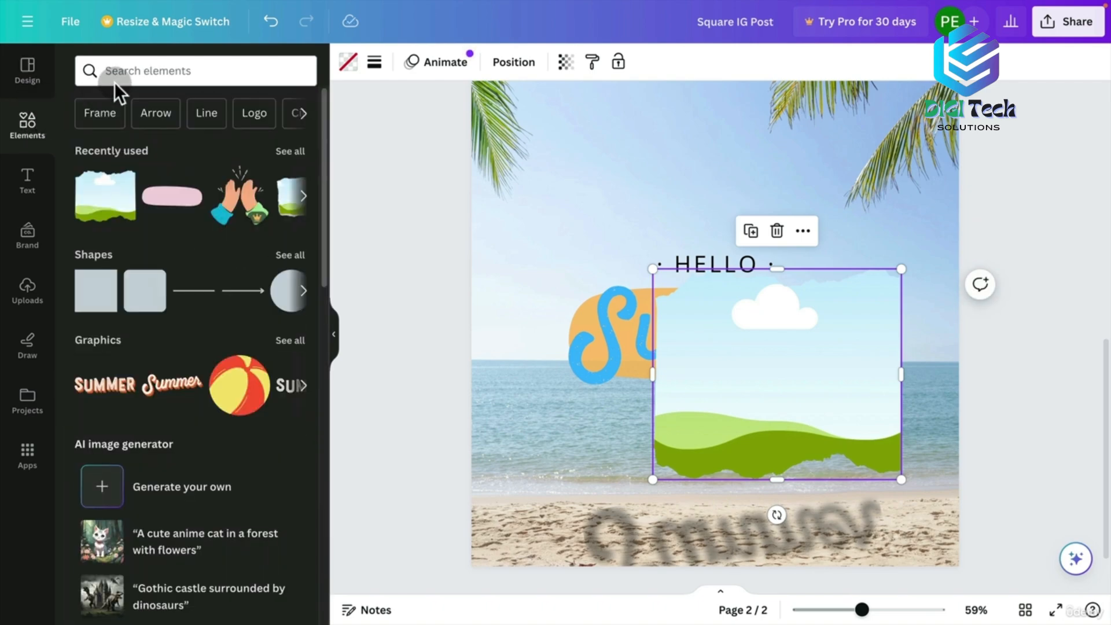
click(125, 72)
text(dreaming)
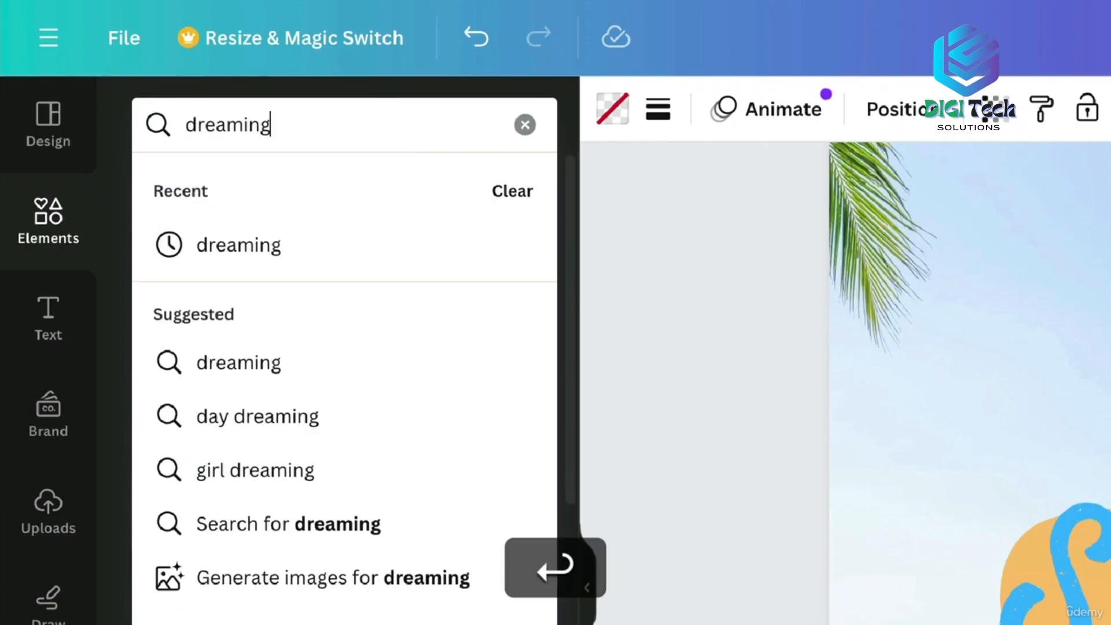
key(Return)
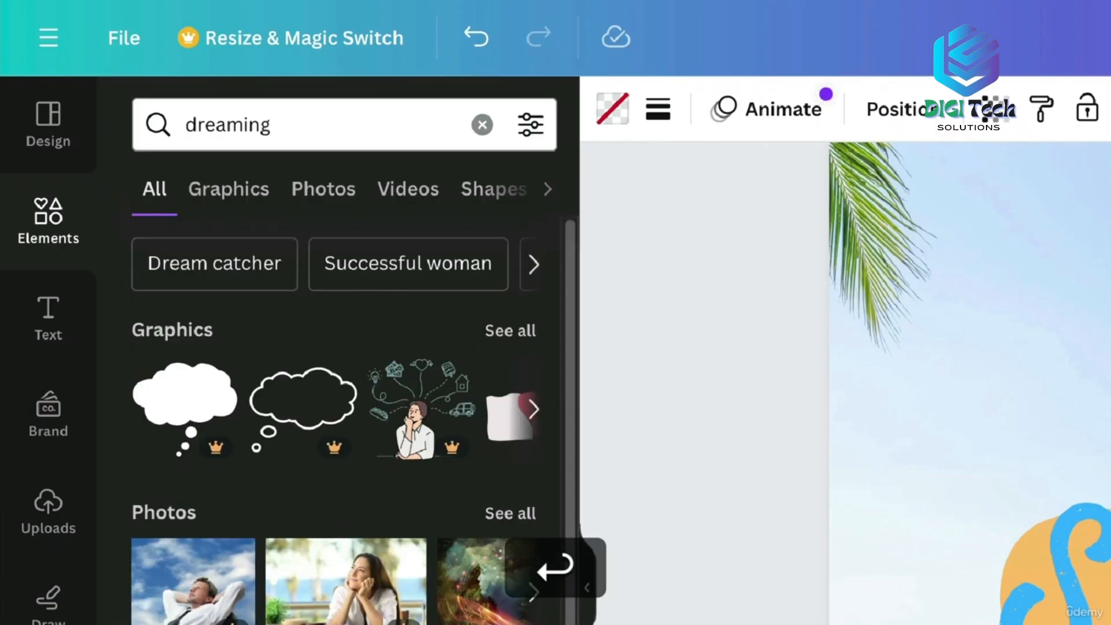
click(511, 519)
Fill the torn-paper frame with the photo of the woman sleeping while hugging a pillow
drag(578, 268, 566, 511)
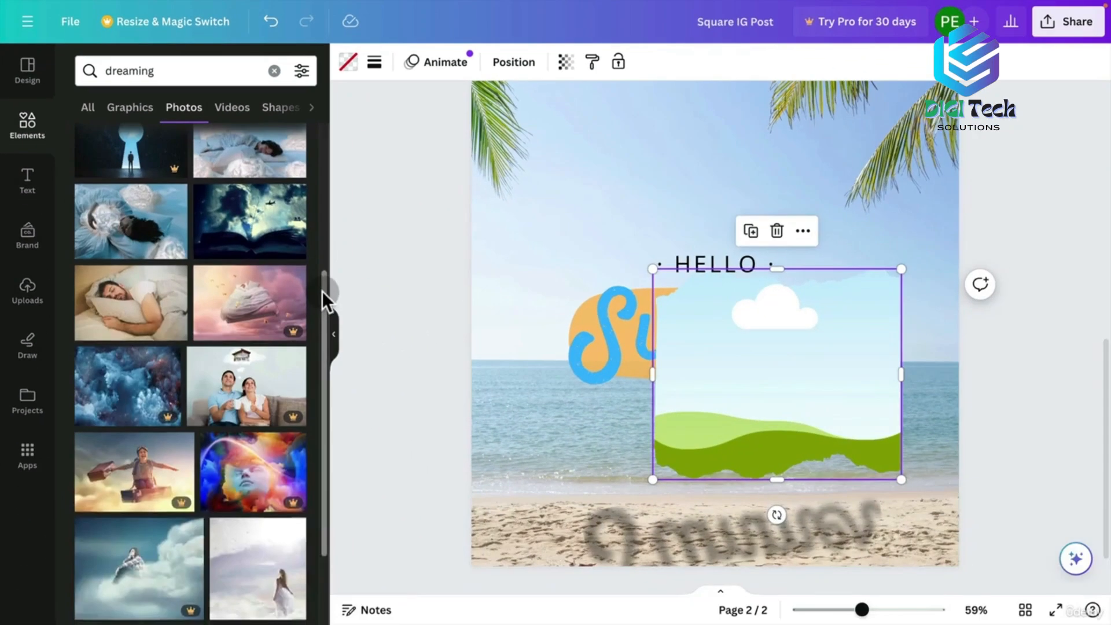
drag(322, 290, 255, 491)
drag(229, 333, 759, 397)
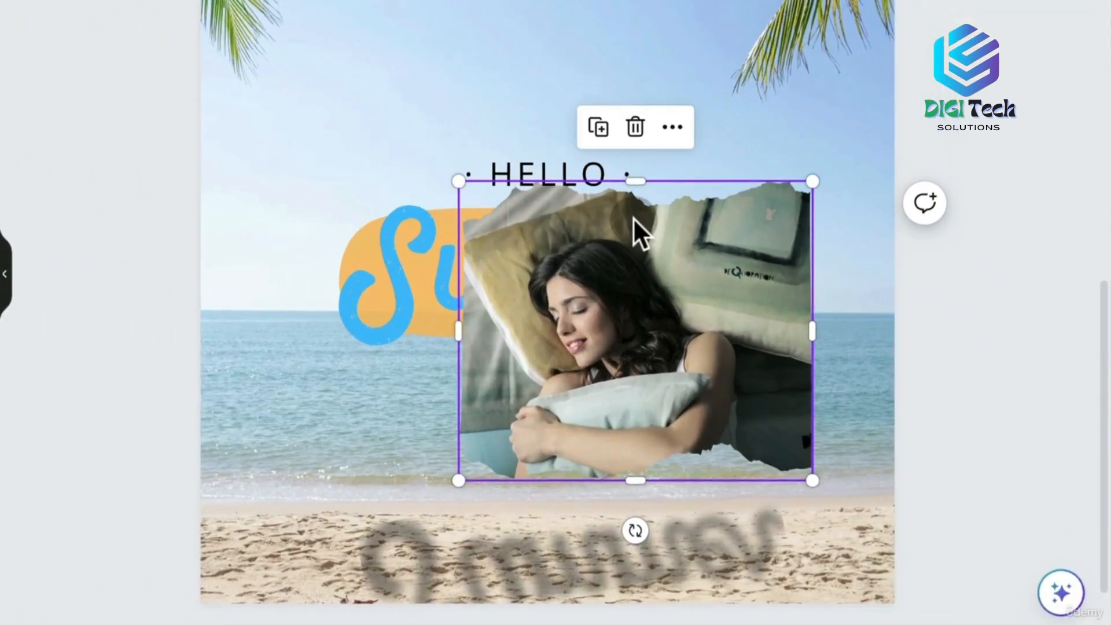
Enlarge, shift and slightly rotate the photo inside the torn-paper frame so the sleeping woman fills it
double_click(651, 345)
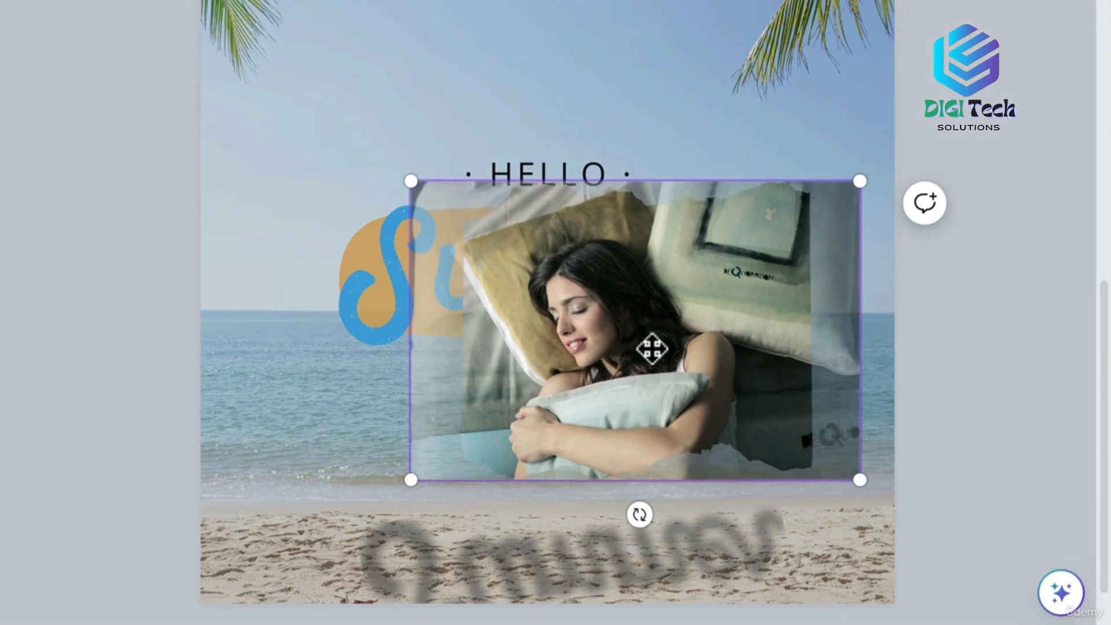
drag(414, 179, 328, 116)
drag(637, 335, 727, 384)
drag(672, 547, 656, 546)
drag(382, 488, 373, 495)
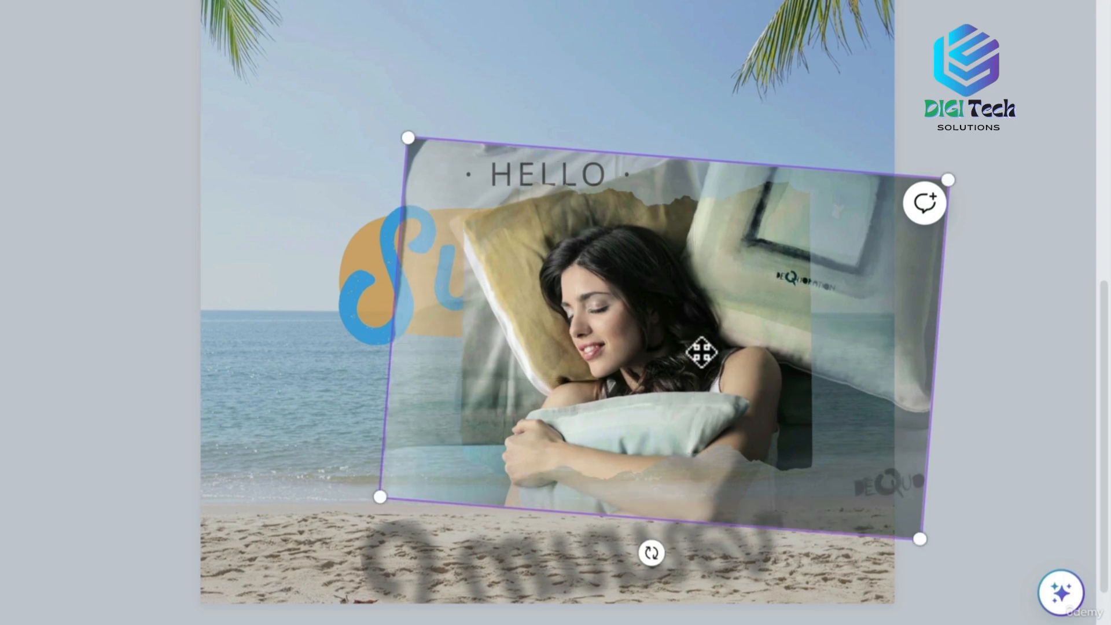
click(641, 94)
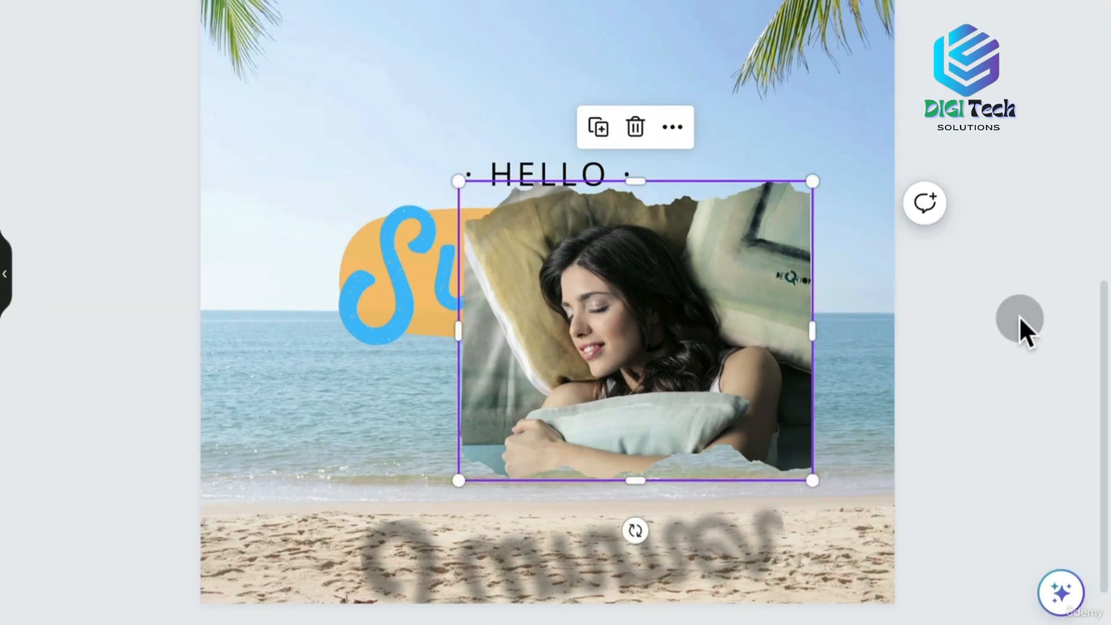
Scale the framed photo down and adjust its width and height
drag(584, 275, 571, 293)
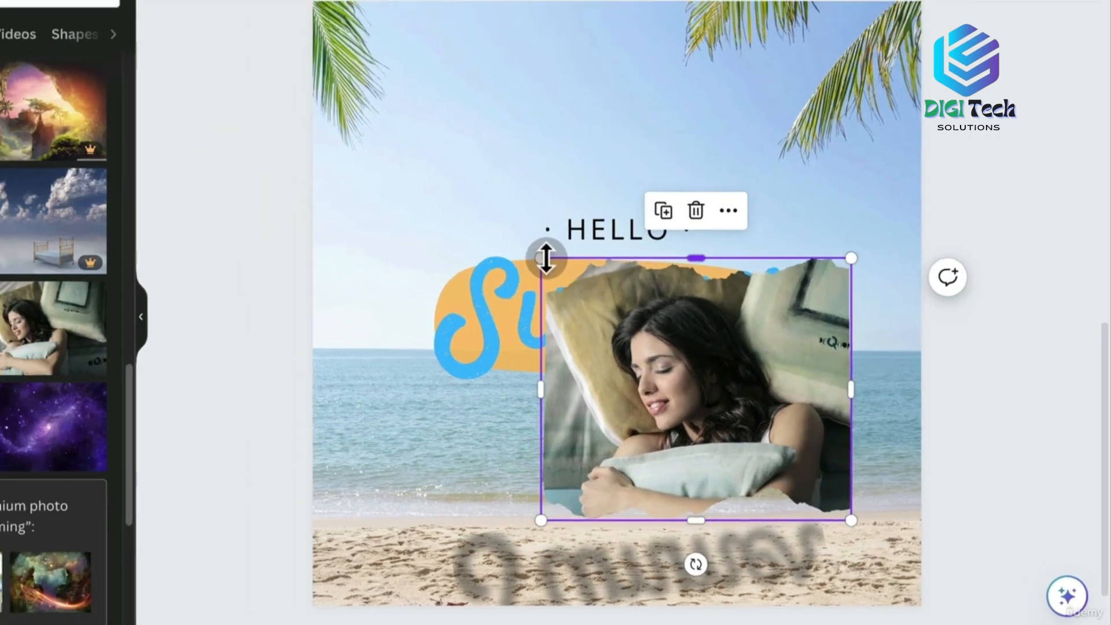
drag(542, 259, 641, 330)
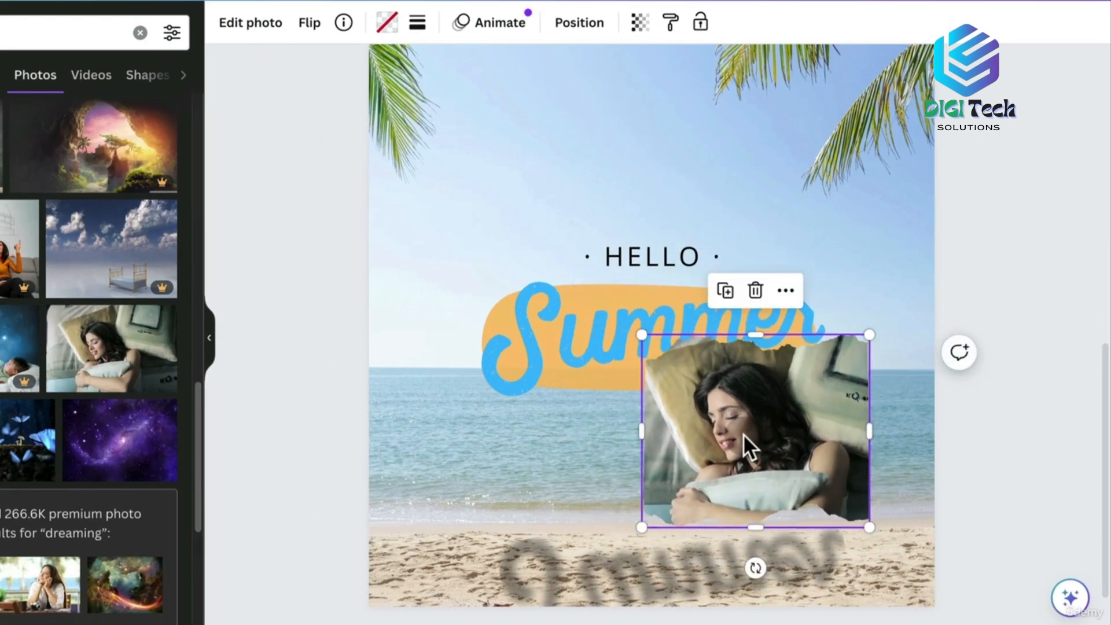
drag(642, 341, 671, 368)
drag(811, 432, 838, 404)
mouse_move(704, 423)
mouse_down()
mouse_move(634, 422)
mouse_move(688, 423)
mouse_up()
mouse_move(799, 339)
mouse_down()
mouse_move(801, 366)
mouse_move(807, 352)
mouse_up()
Move the framed photo to the page's upper-left area above HELLO and tilt it counterclockwise
drag(832, 434, 570, 159)
drag(675, 154, 687, 119)
drag(649, 206, 690, 217)
drag(607, 179, 591, 175)
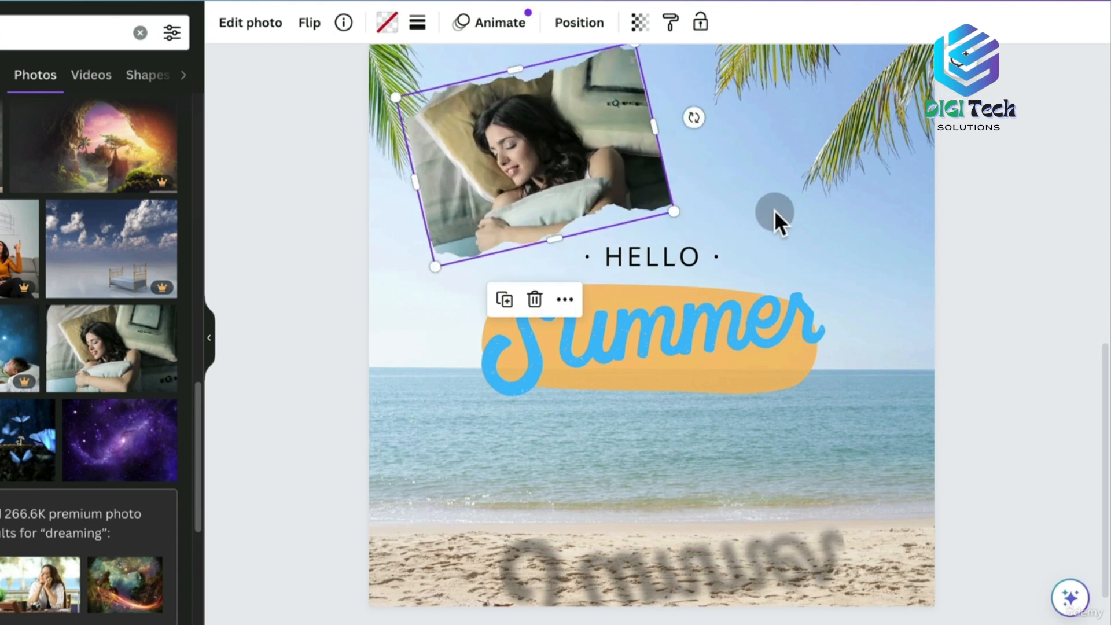
Try the transparency setting on the framed photo, leaving it at 100
click(639, 23)
drag(589, 99, 816, 103)
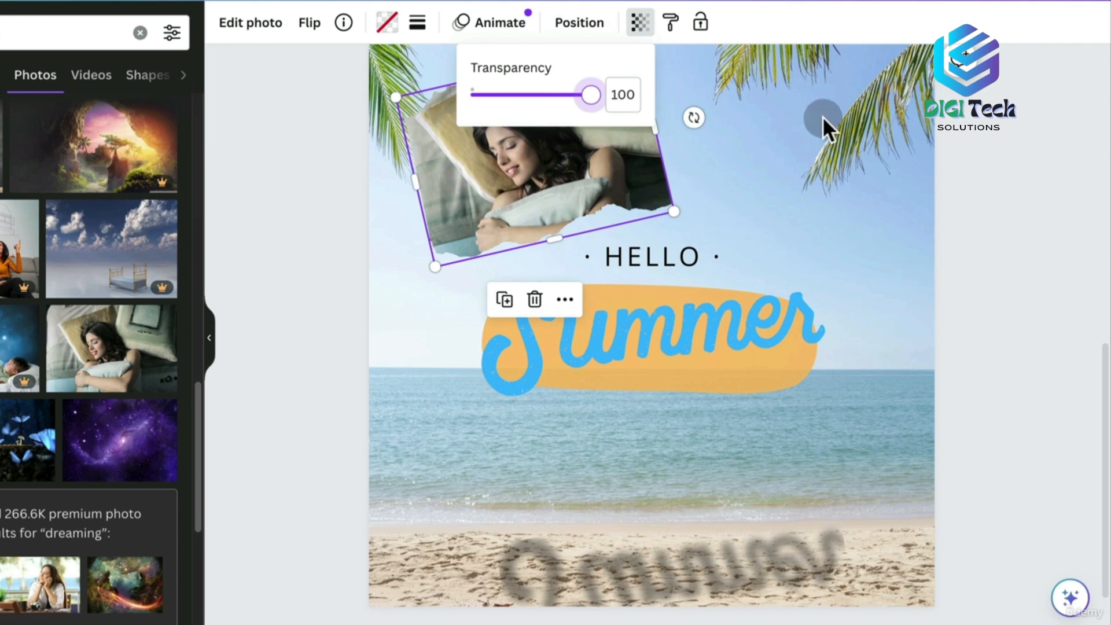
click(731, 133)
Move the framed photo over the lettering, try it behind the text layers, and bring it to the front
drag(602, 158, 703, 311)
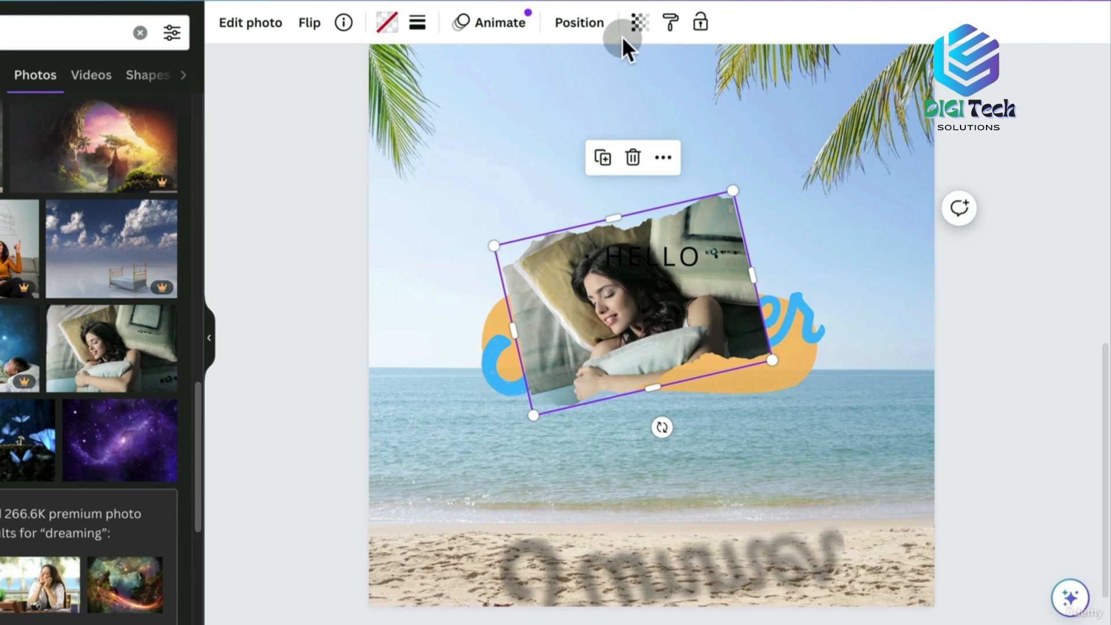
click(600, 30)
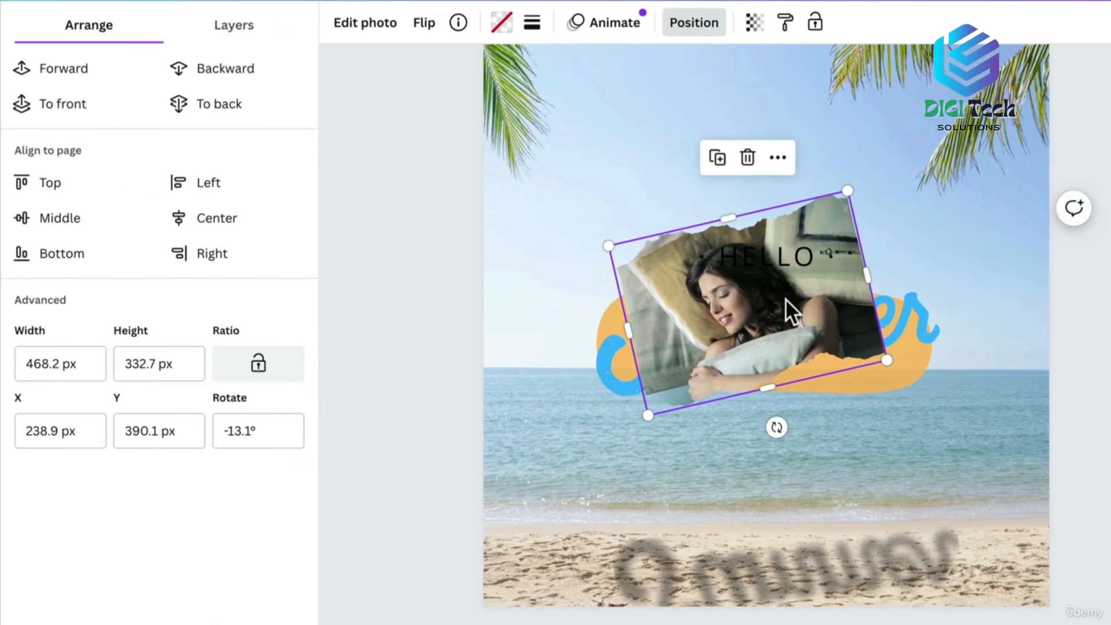
click(350, 345)
click(215, 67)
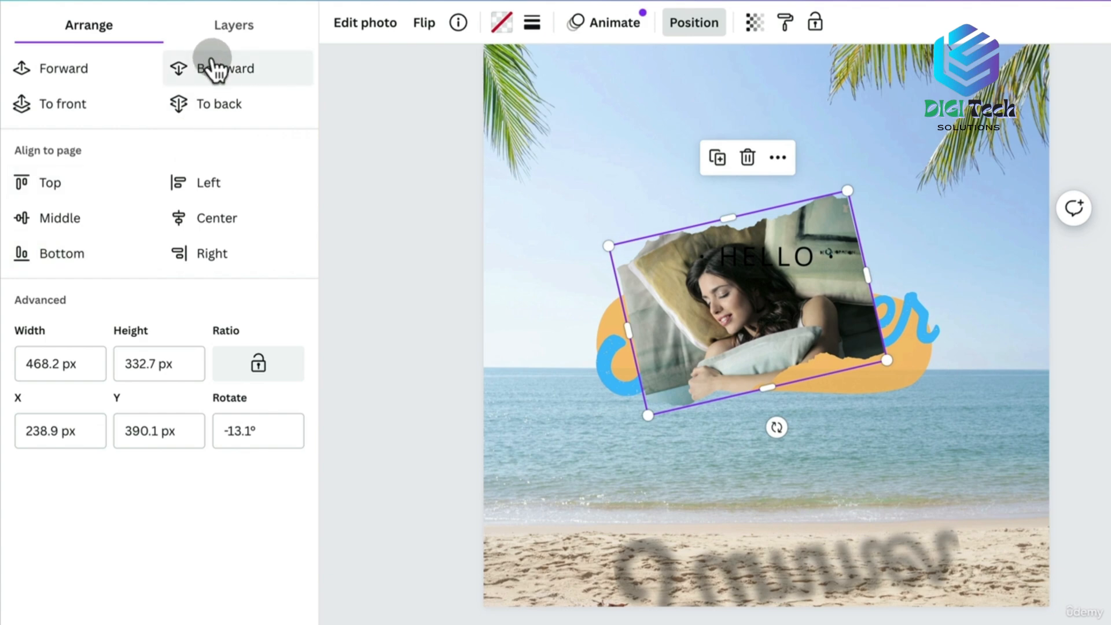
click(216, 64)
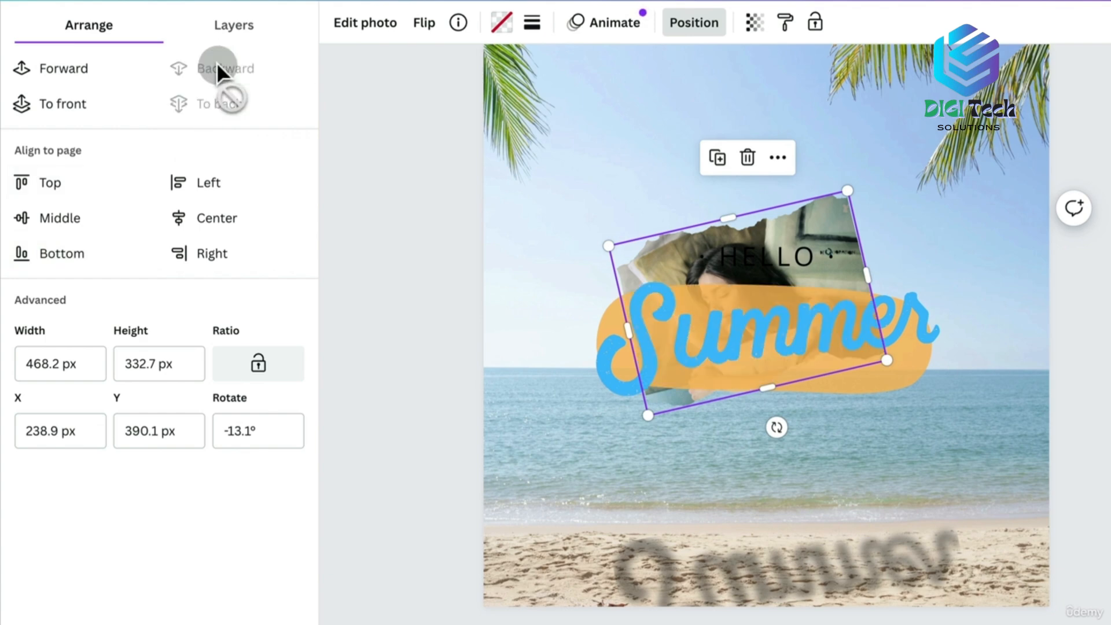
click(85, 68)
click(84, 108)
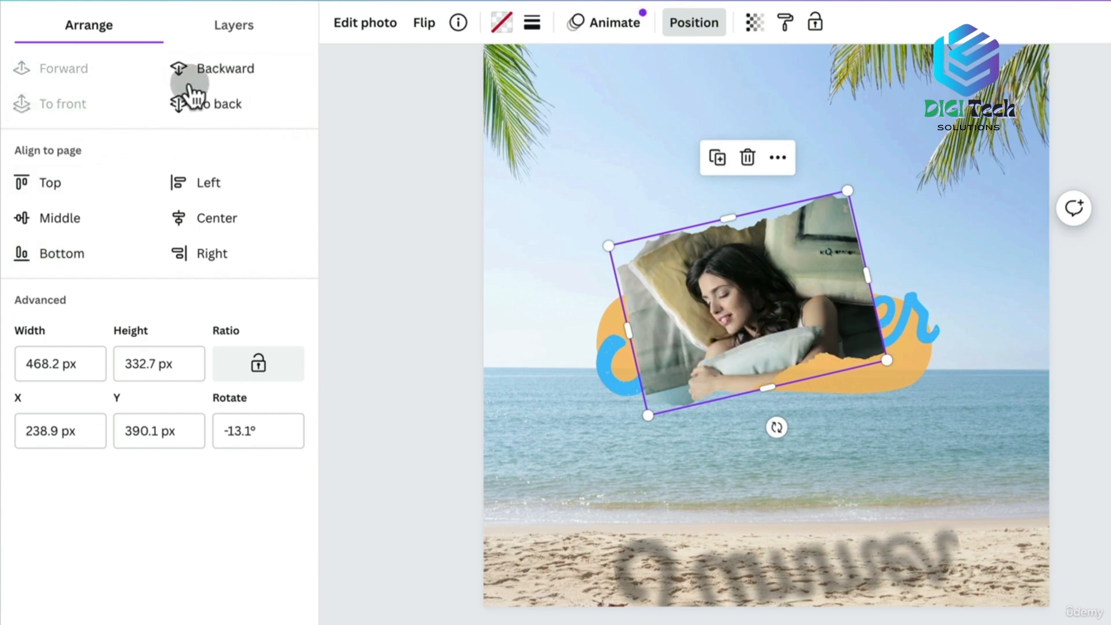
click(211, 103)
Align the framed photo to the page's top and left edges, and nudge it slightly inward from the corner
click(41, 182)
click(191, 183)
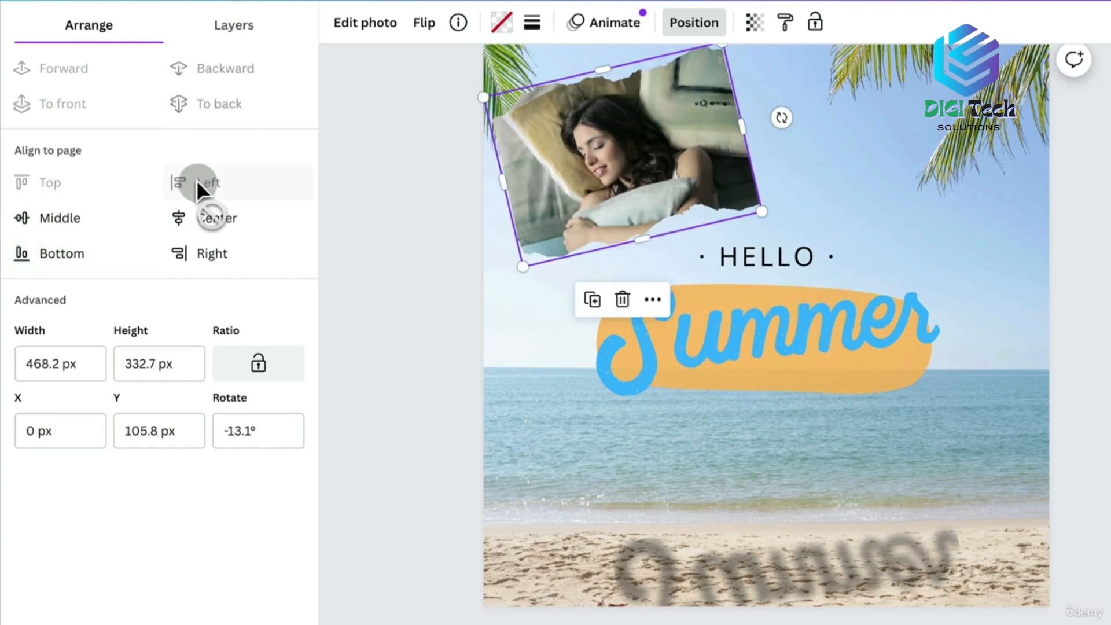
drag(686, 106, 706, 111)
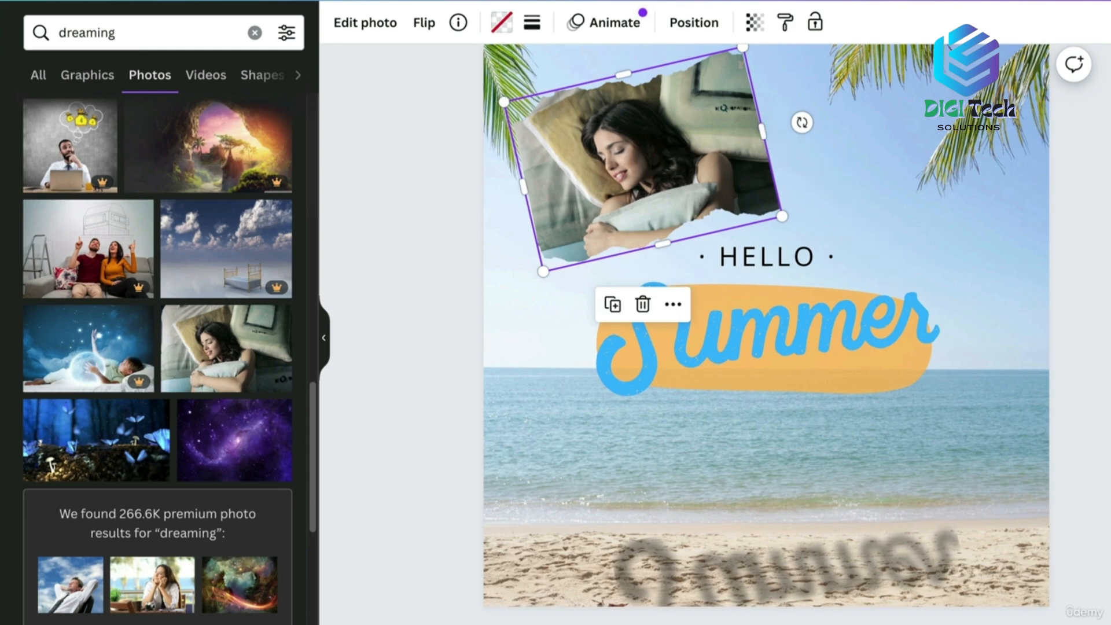
Select the framed photo, the HELLO text and the Summer lettering with its orange shape together, enlarge them and move them lower
click(1099, 65)
key(super+z)
drag(448, 65, 795, 349)
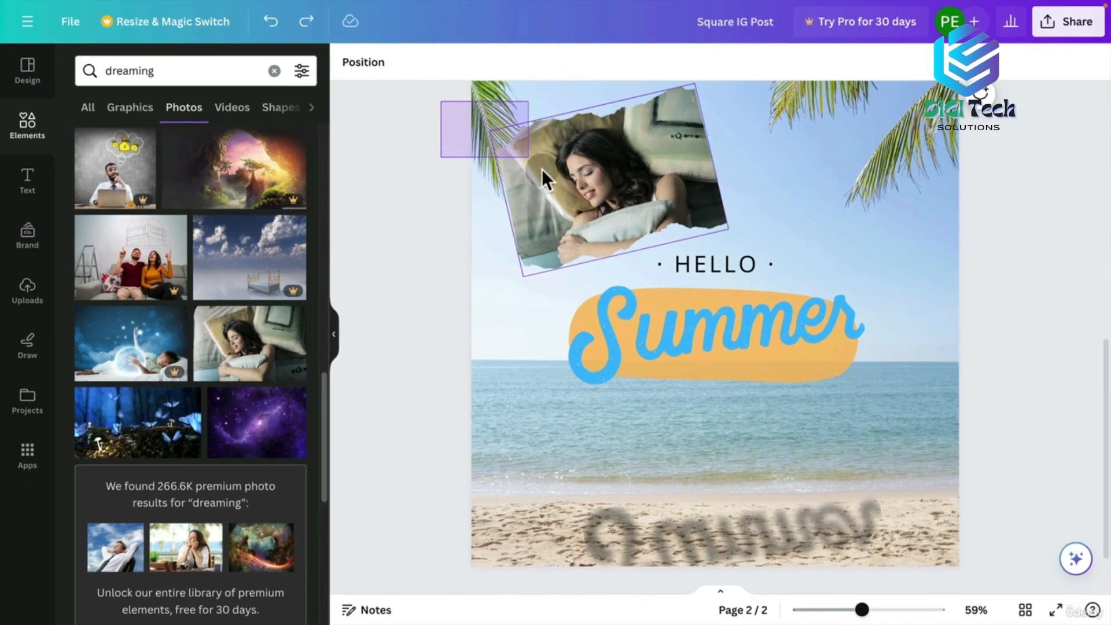
click(446, 224)
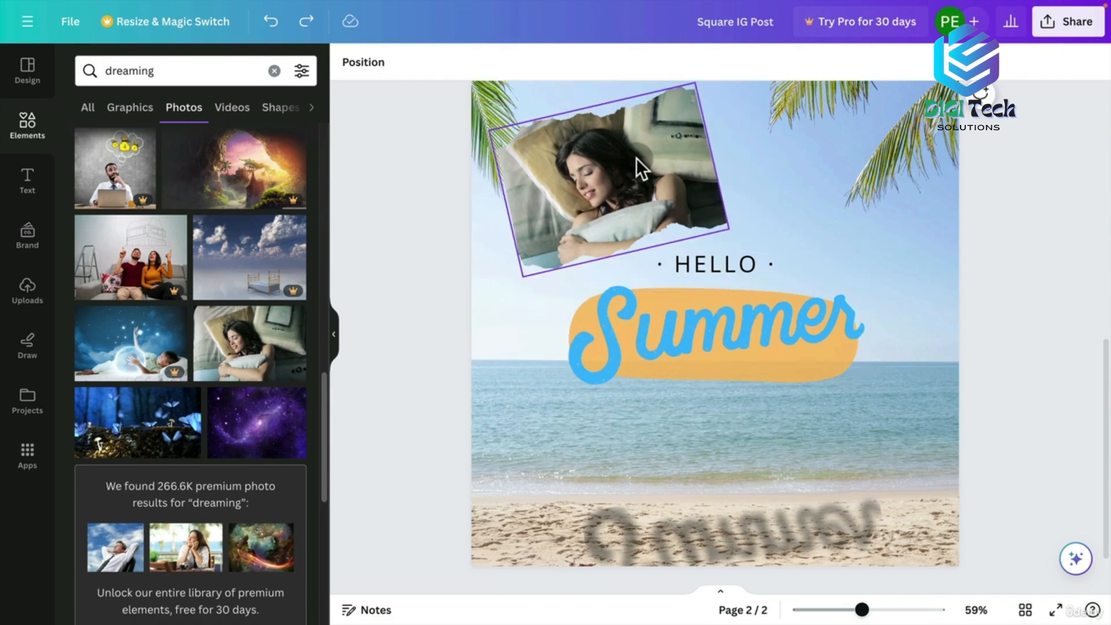
drag(421, 113, 729, 365)
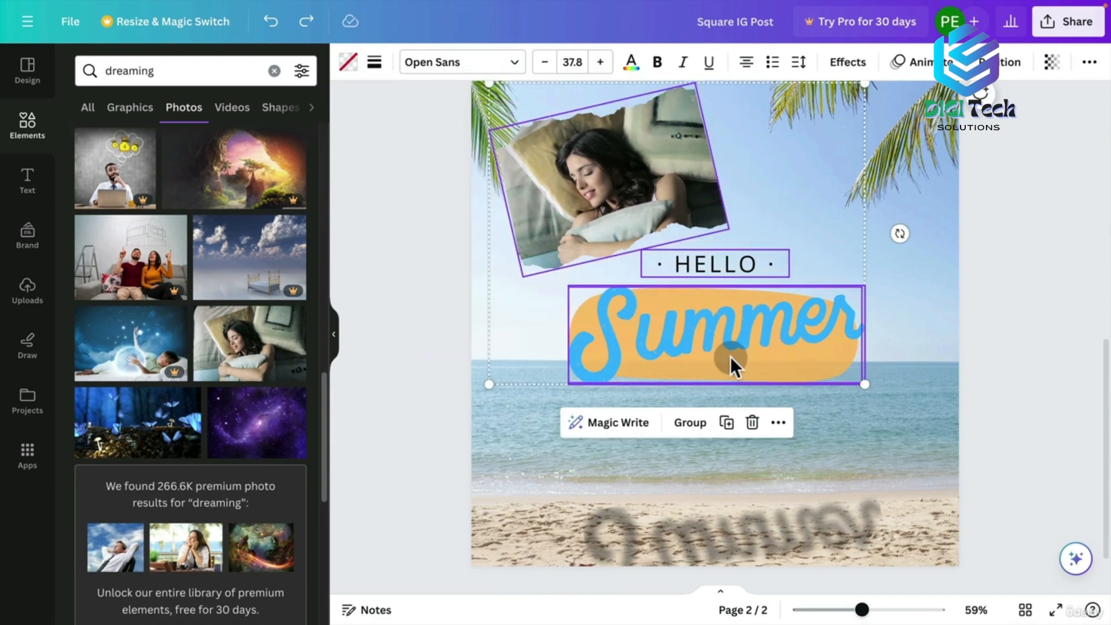
drag(862, 382, 933, 438)
drag(772, 373, 774, 405)
Enlarge the blurred Summer shadow on the sand and reposition it beneath the larger lettering
scroll(984, 440, up, 1)
click(863, 546)
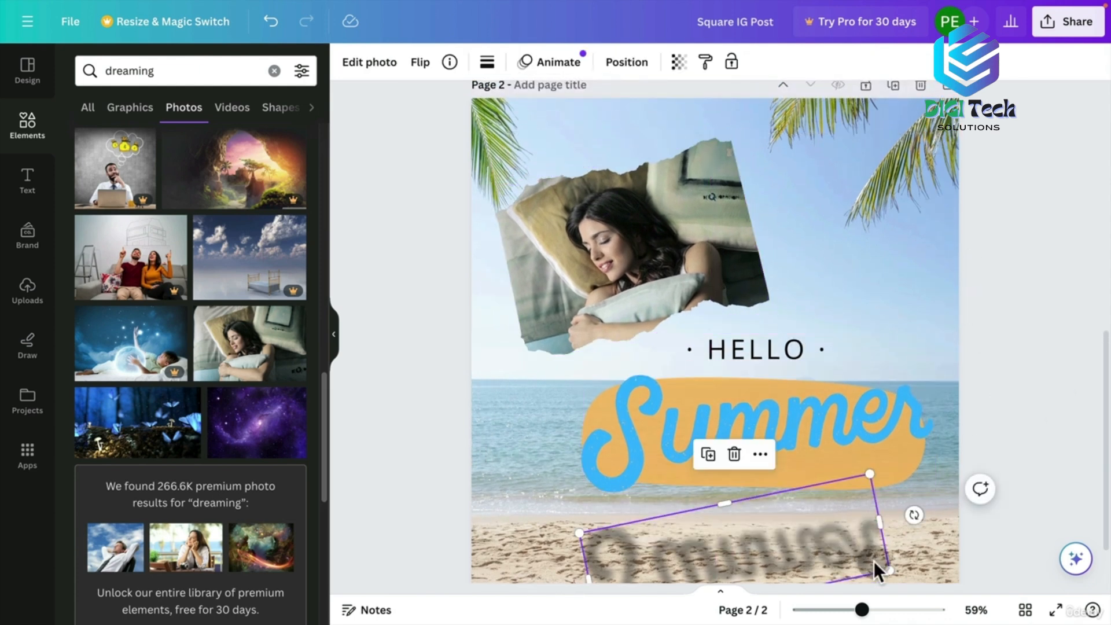
drag(883, 566, 949, 580)
drag(850, 528, 847, 533)
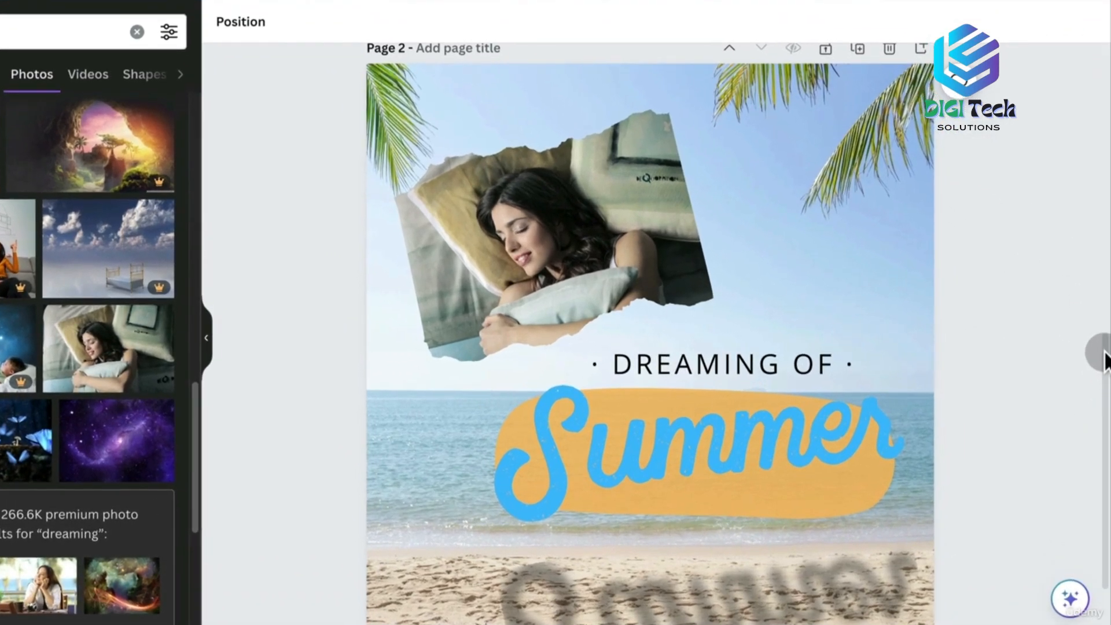
Lock page 2, test the lock by selecting the framed photo, and unlock the page
mouse_move(1105, 345)
mouse_down()
mouse_move(1109, 316)
mouse_move(1098, 334)
mouse_up()
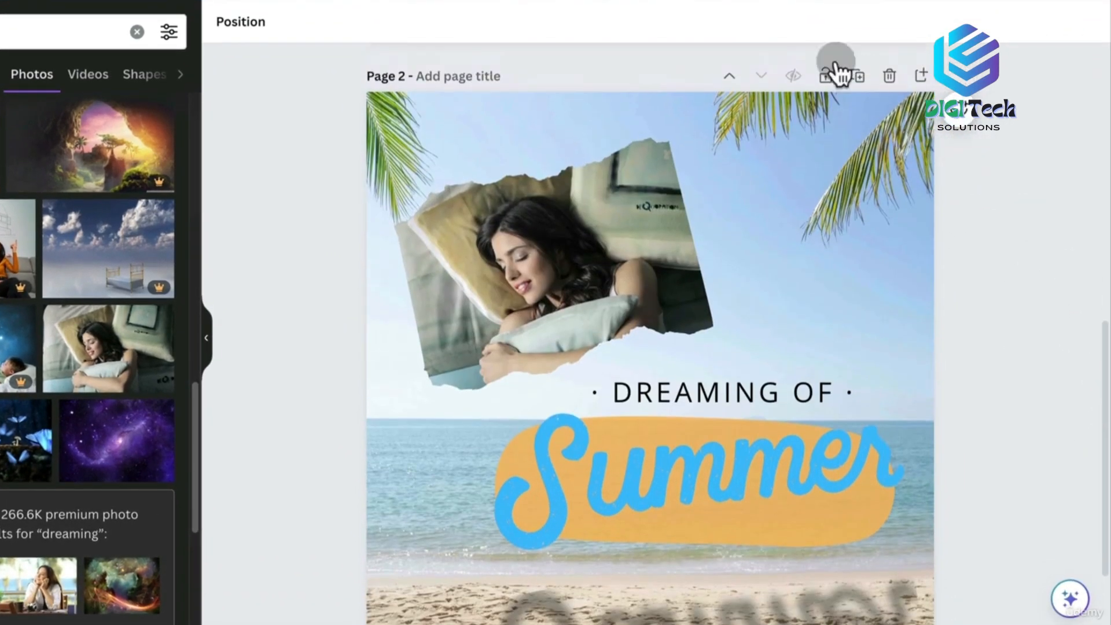
click(611, 279)
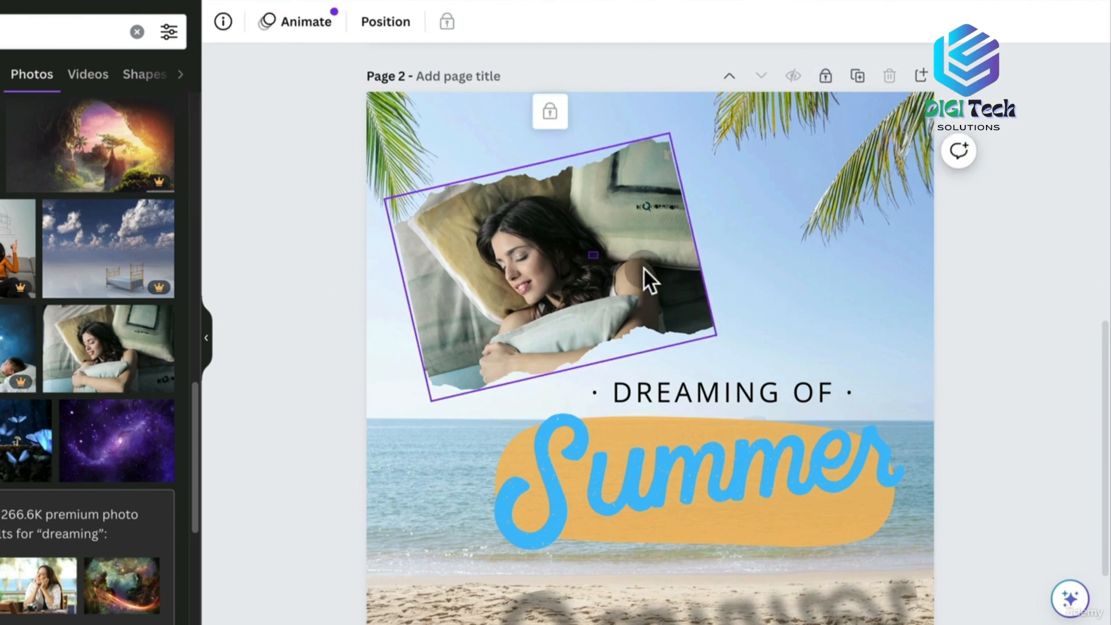
click(811, 317)
click(826, 74)
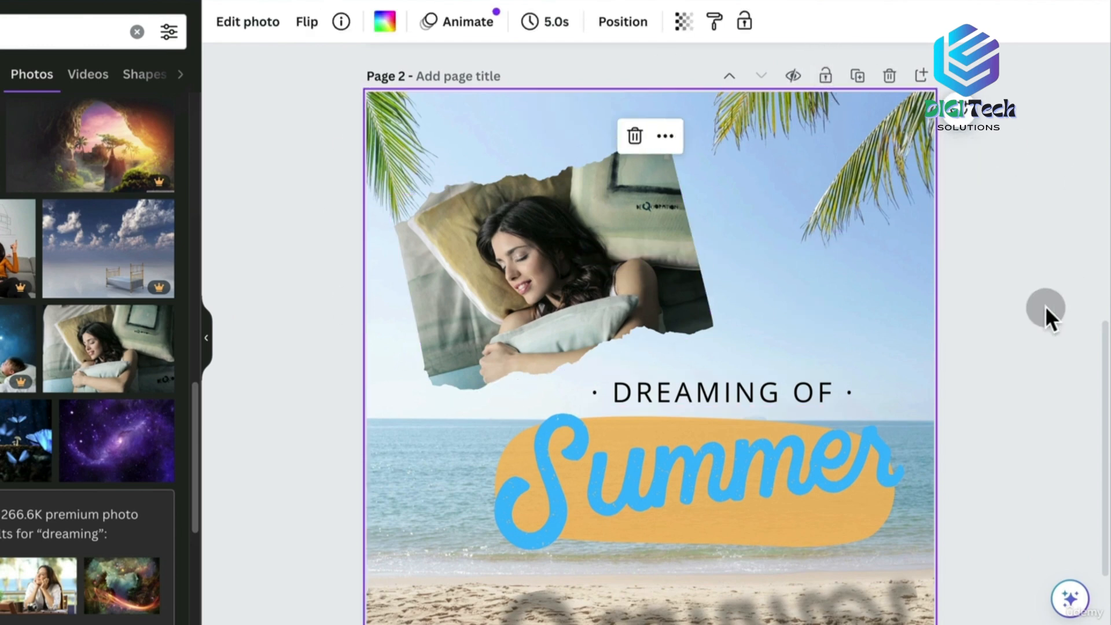
Nudge the blue Summer lettering slightly left, and try locking and unlocking it
drag(1105, 334, 1087, 376)
drag(759, 371, 751, 371)
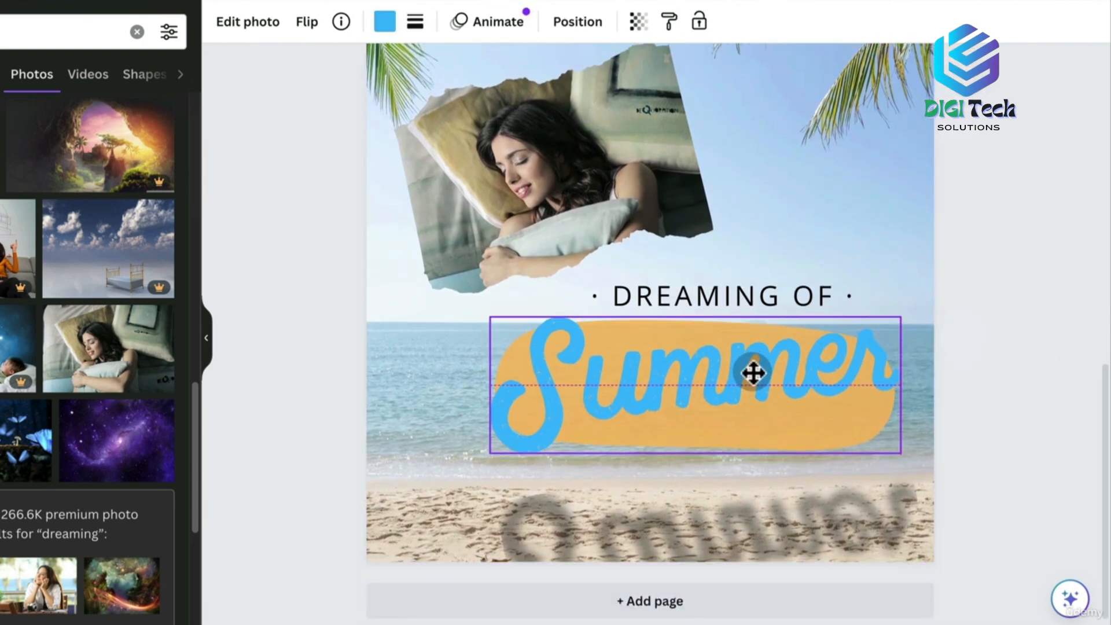
click(700, 22)
click(694, 272)
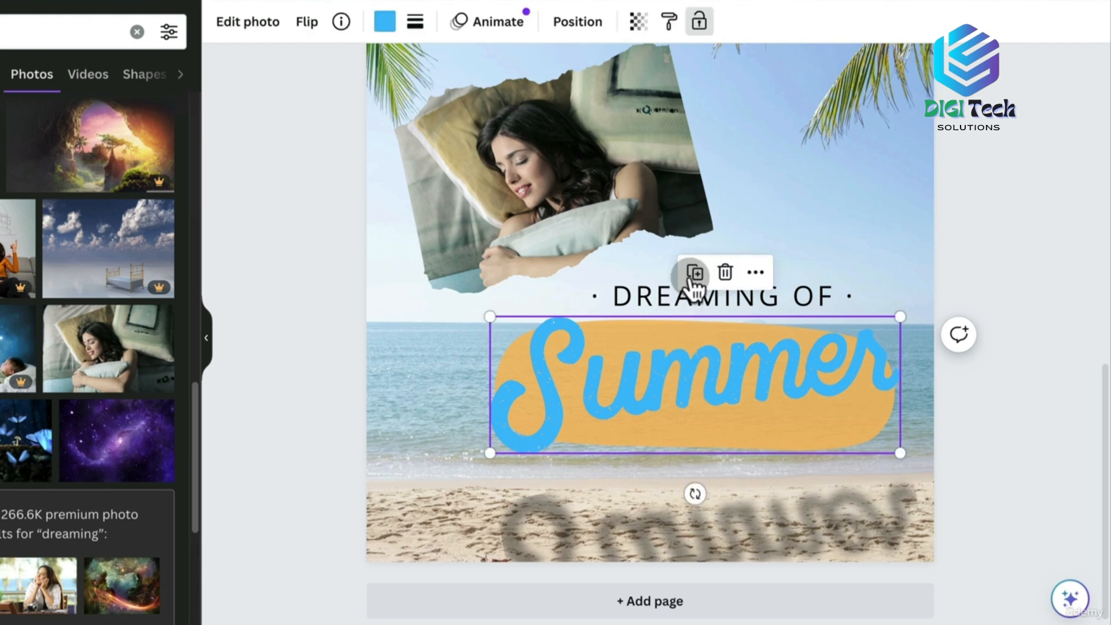
click(698, 23)
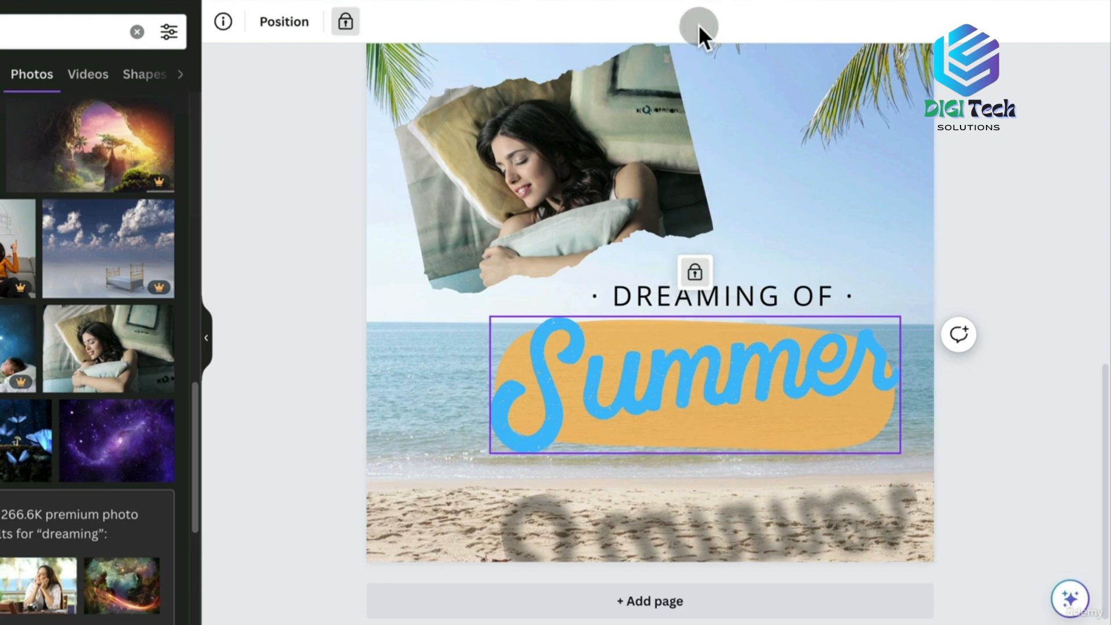
click(346, 24)
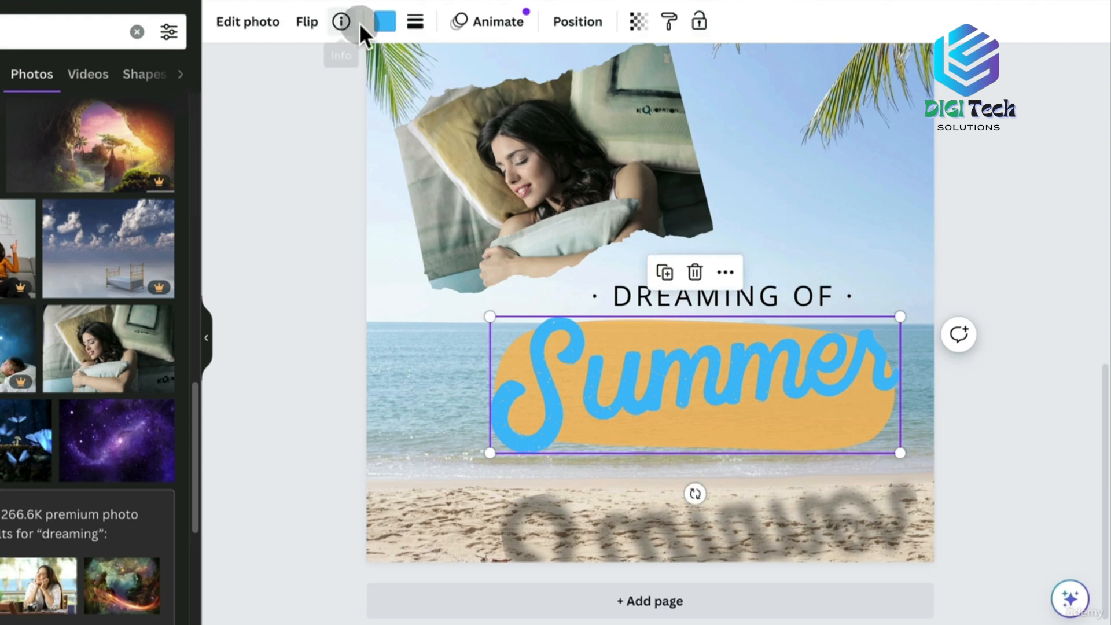
Lock the blue Summer lettering using its additional element options
click(728, 272)
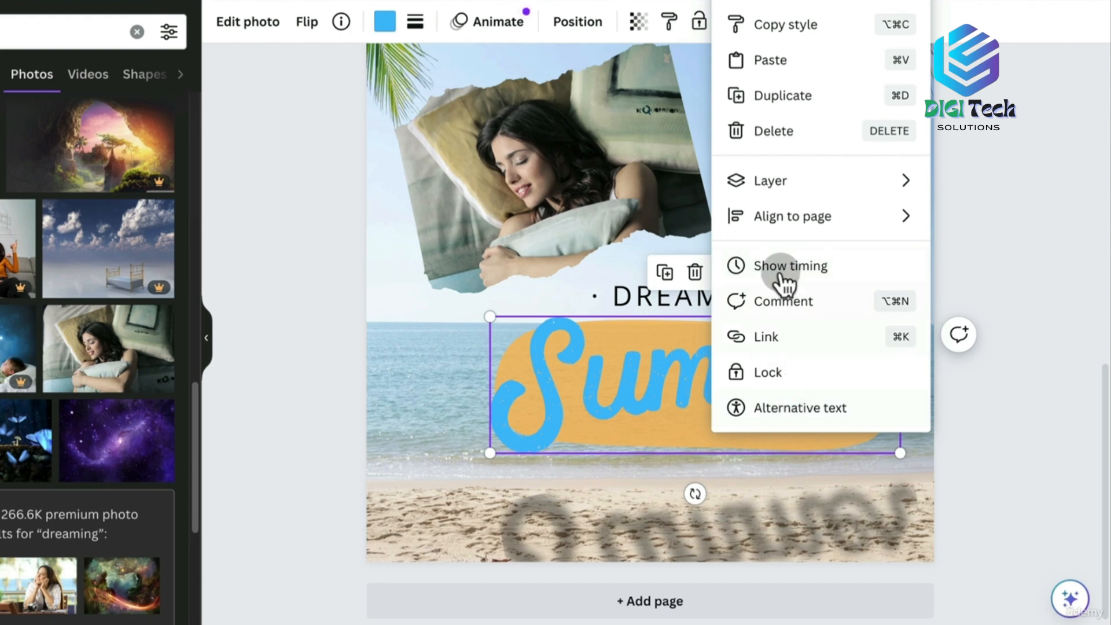
mouse_move(799, 199)
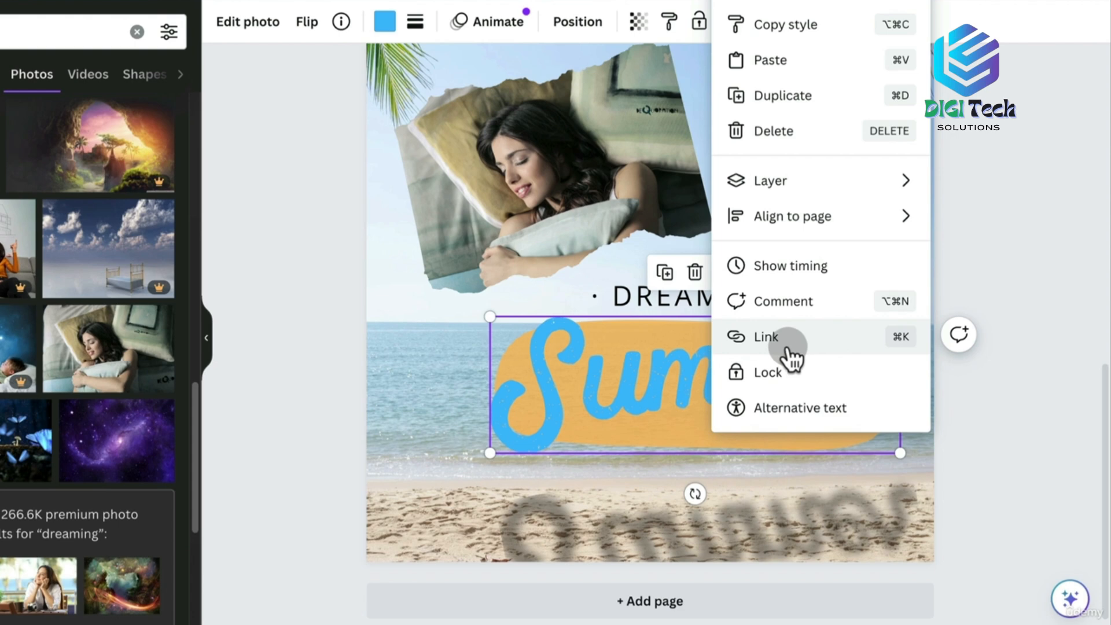
click(775, 372)
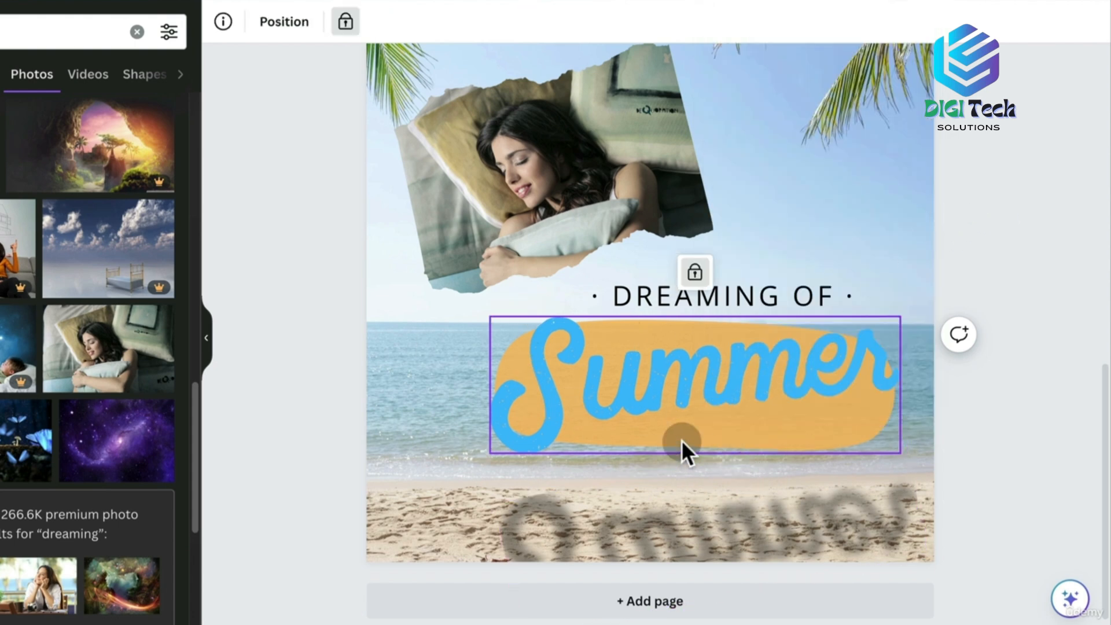
Enlarge the orange shape behind the locked Summer lettering and tilt it slightly counterclockwise
click(526, 362)
mouse_move(527, 361)
mouse_down()
mouse_move(504, 340)
mouse_move(622, 442)
mouse_move(521, 364)
mouse_move(536, 362)
mouse_up()
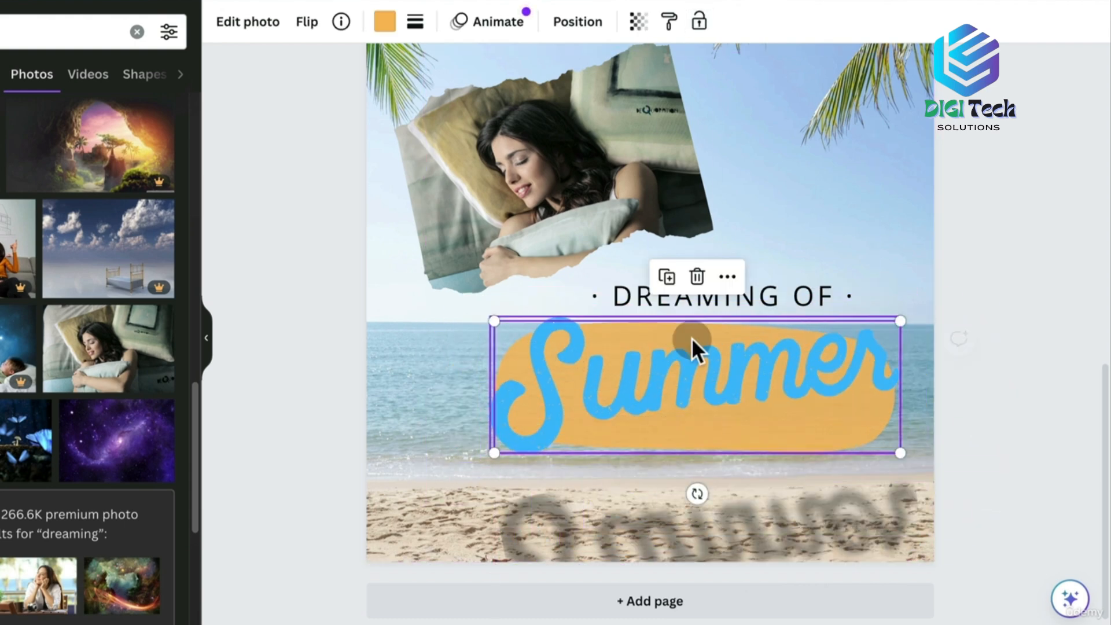
drag(903, 322, 918, 311)
mouse_move(798, 324)
mouse_down()
mouse_move(749, 332)
mouse_move(781, 331)
mouse_up()
drag(695, 496, 706, 496)
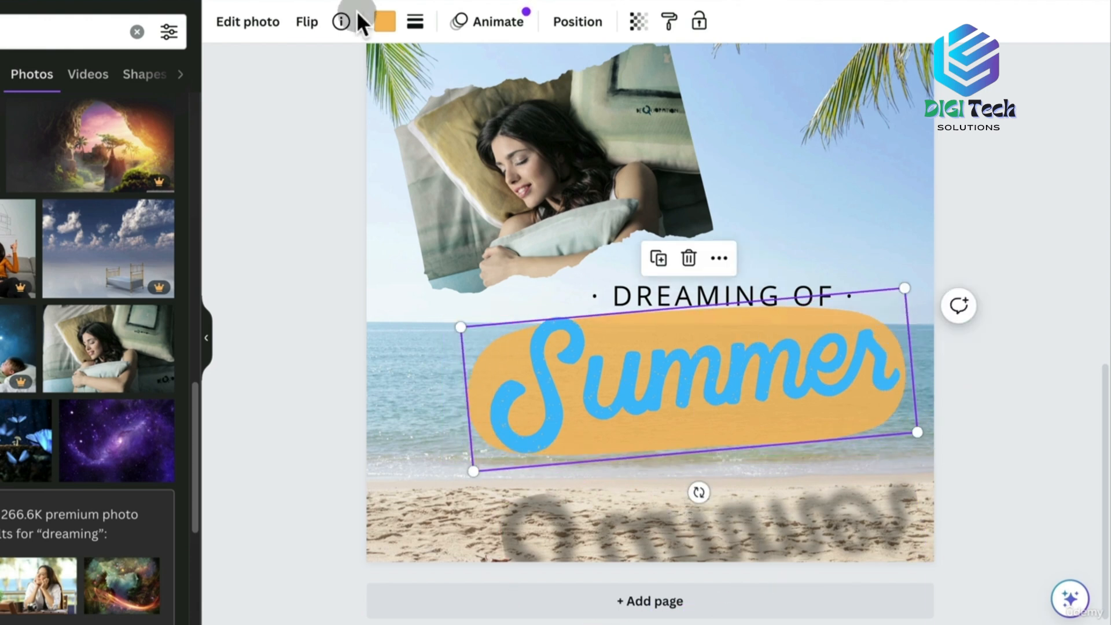
Shift the tilted orange shape so that it is centered behind the Summer lettering
click(1028, 281)
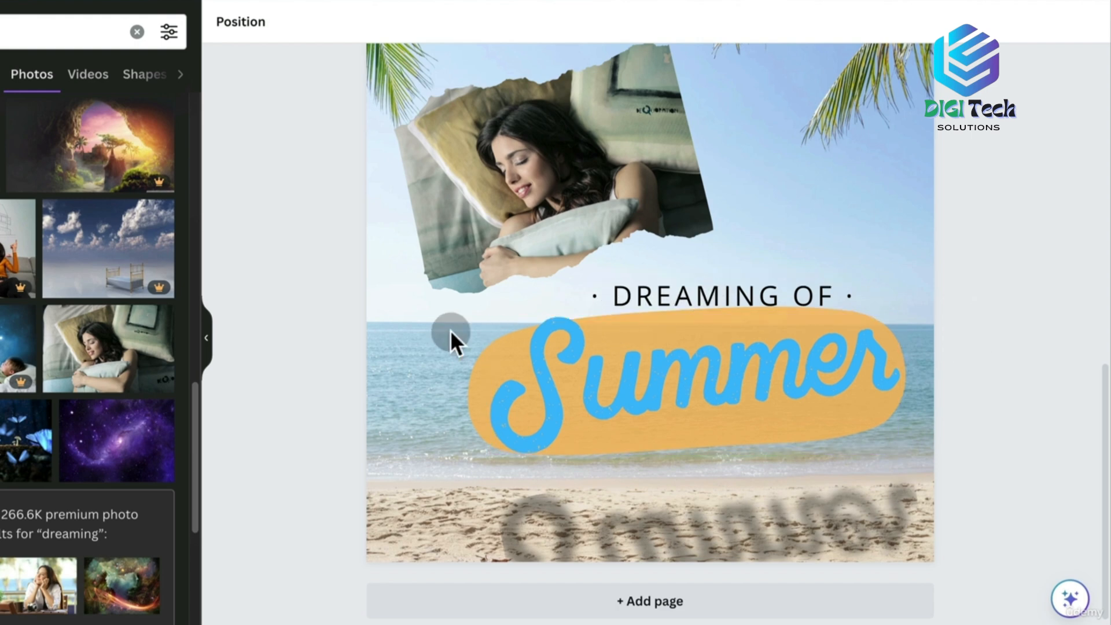
click(476, 372)
drag(476, 372, 481, 368)
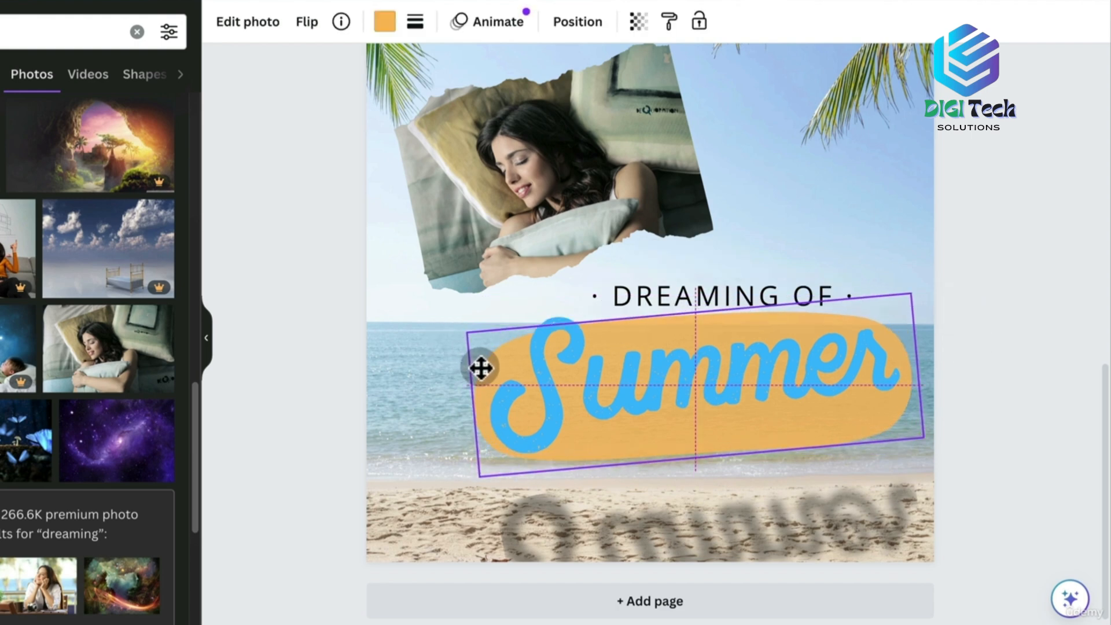
click(1074, 242)
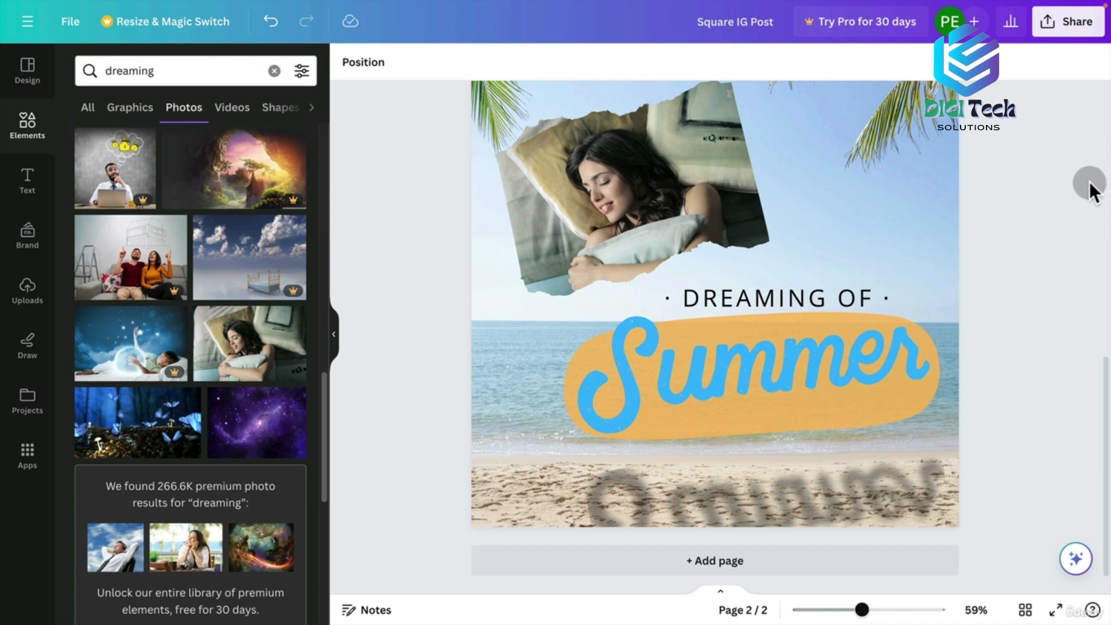
Add a blank third page and place the Pizza TIME font combination on it
click(936, 430)
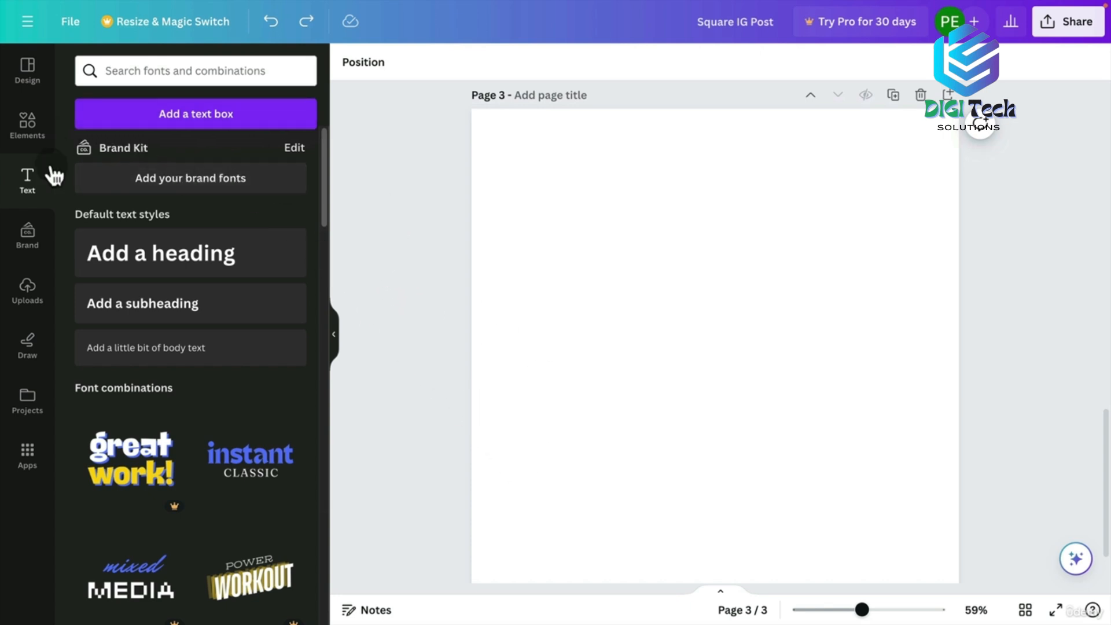
drag(325, 171, 332, 247)
key(BackSpace)
click(96, 344)
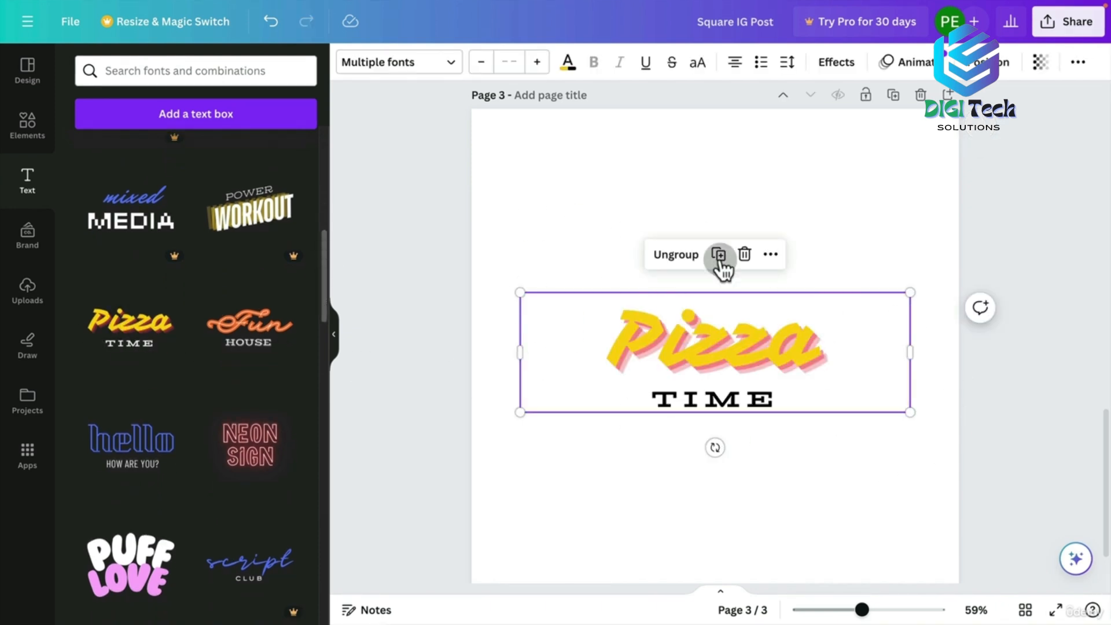
Try the dark blue background on page 3, and set it to the lighter royal blue from the default solid colors
click(582, 260)
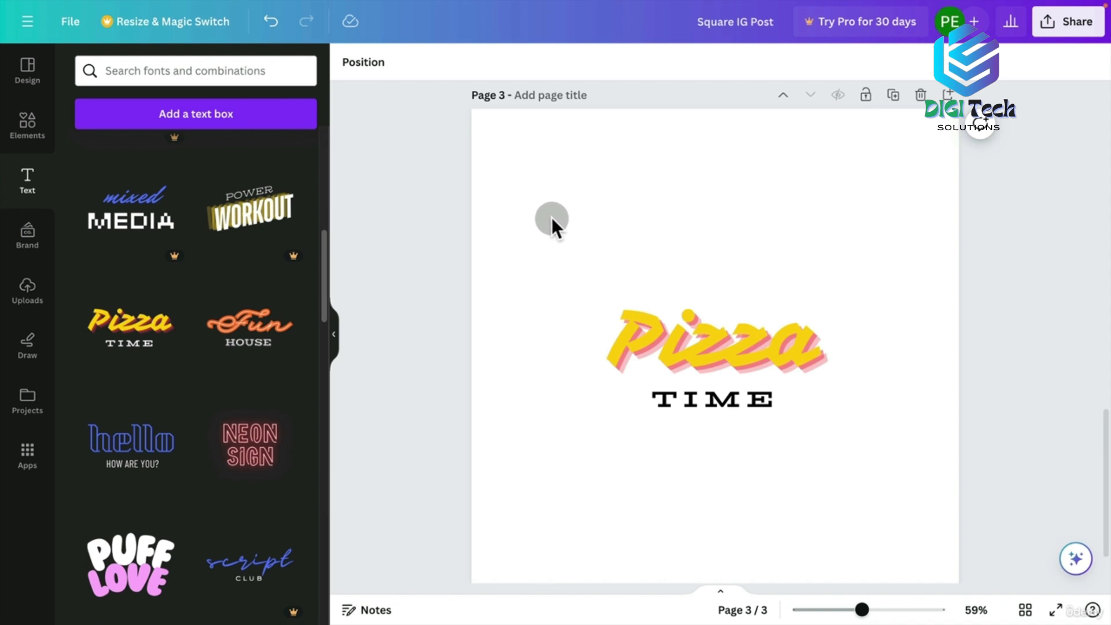
click(537, 147)
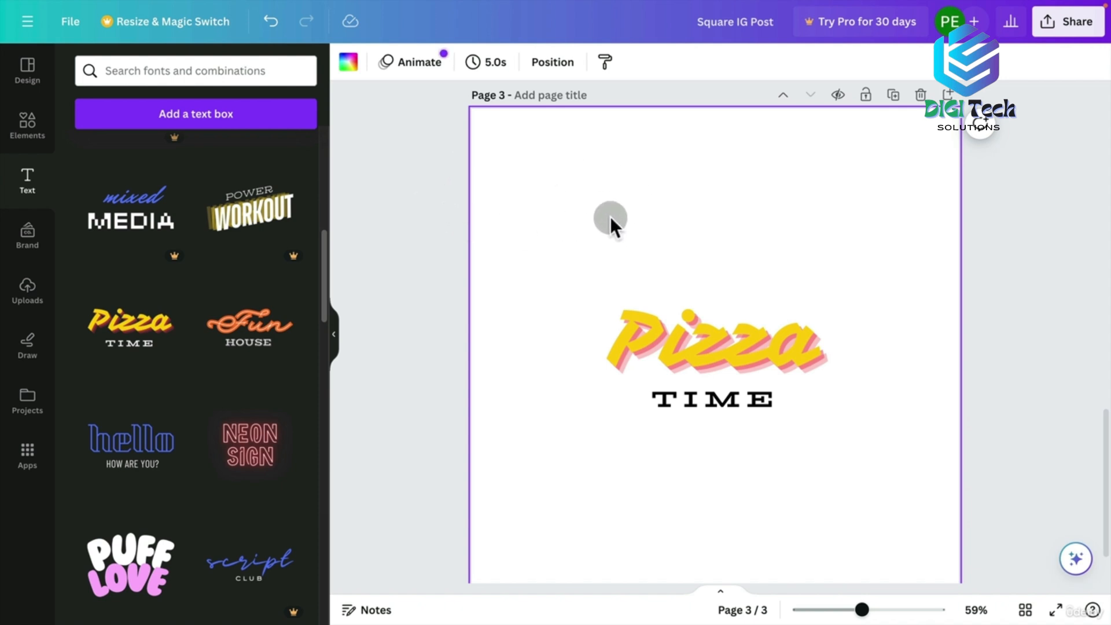
click(347, 62)
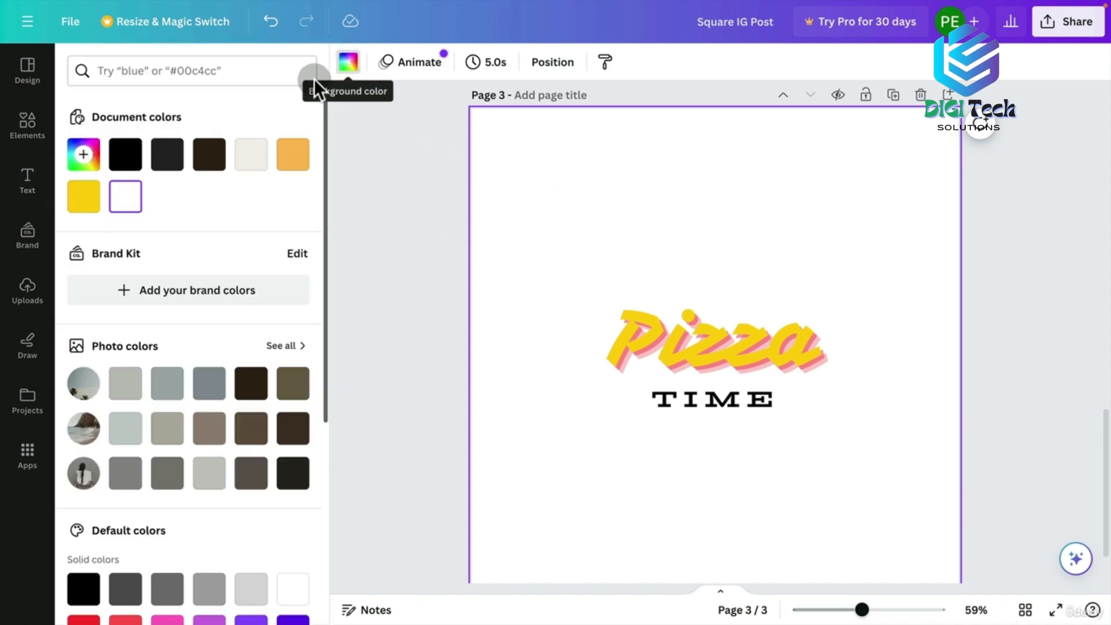
drag(325, 219, 339, 393)
click(252, 410)
click(286, 423)
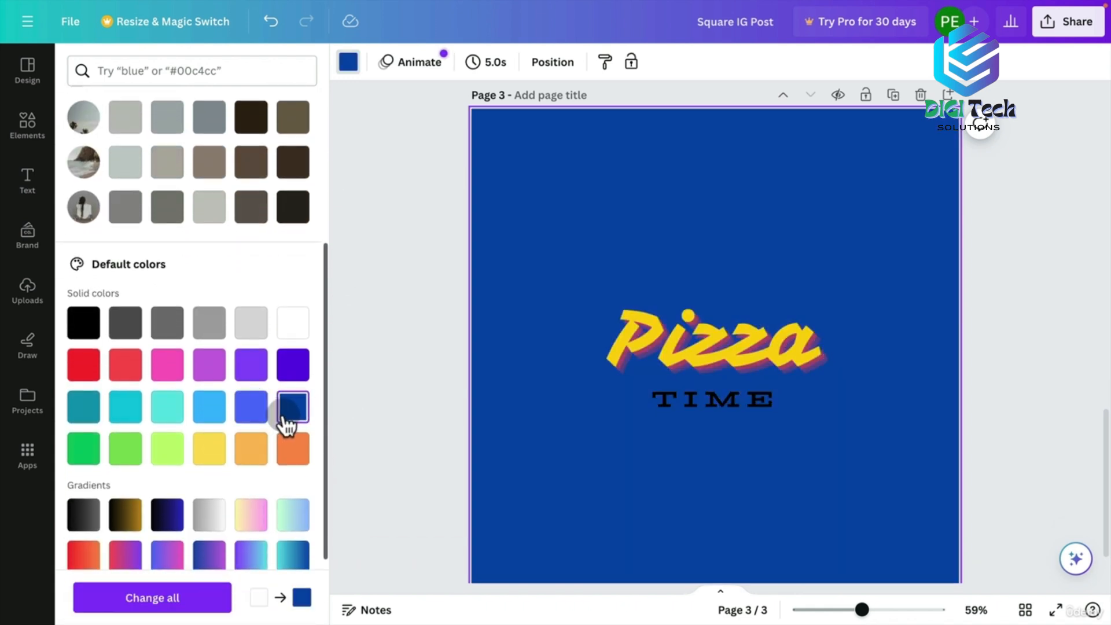
click(258, 412)
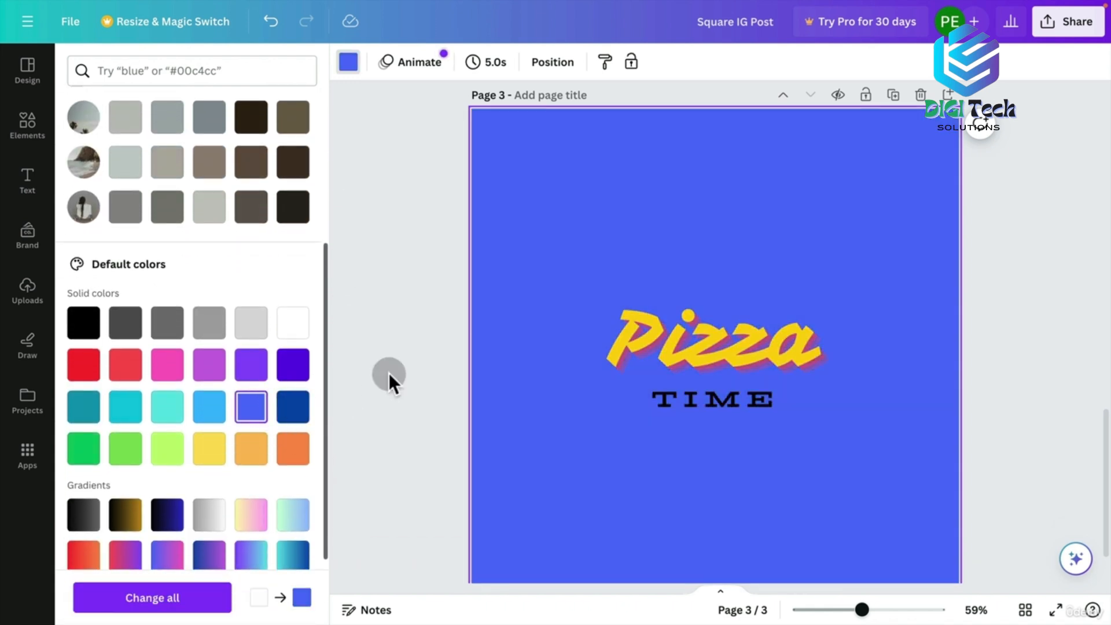
drag(324, 286, 328, 399)
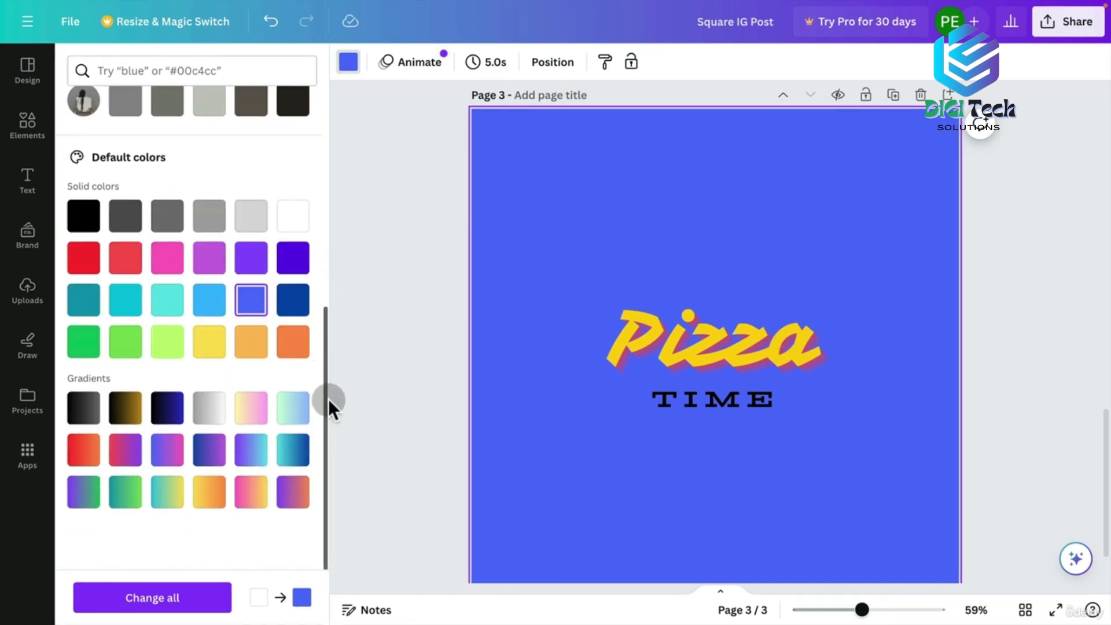
Try several default gradients as the page 3 background and settle on the purple-to-turquoise one
click(253, 457)
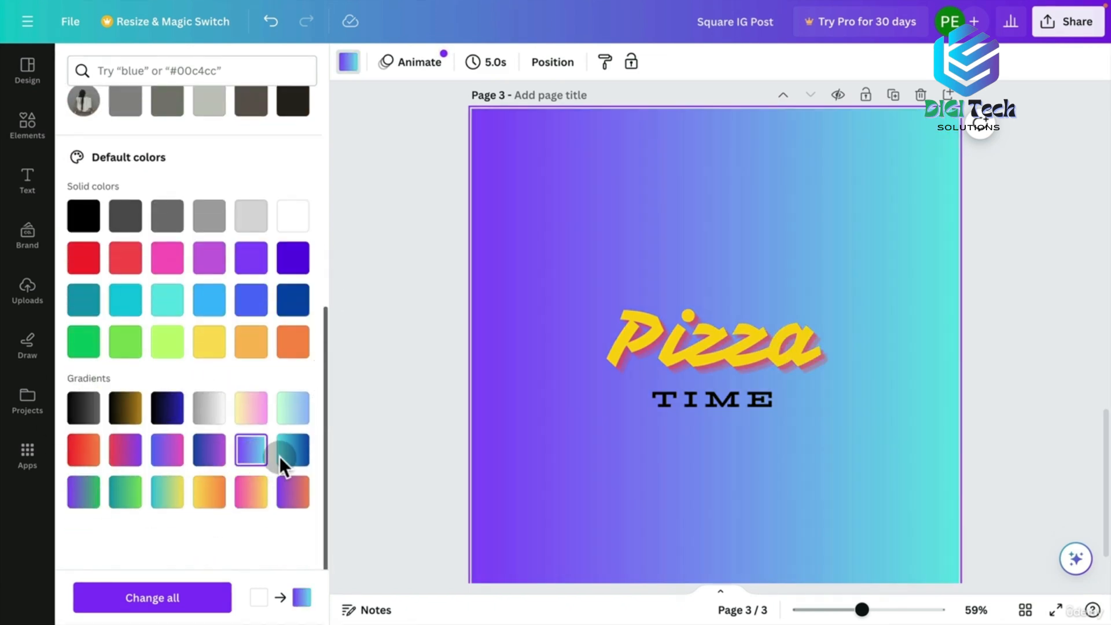
click(290, 458)
click(258, 489)
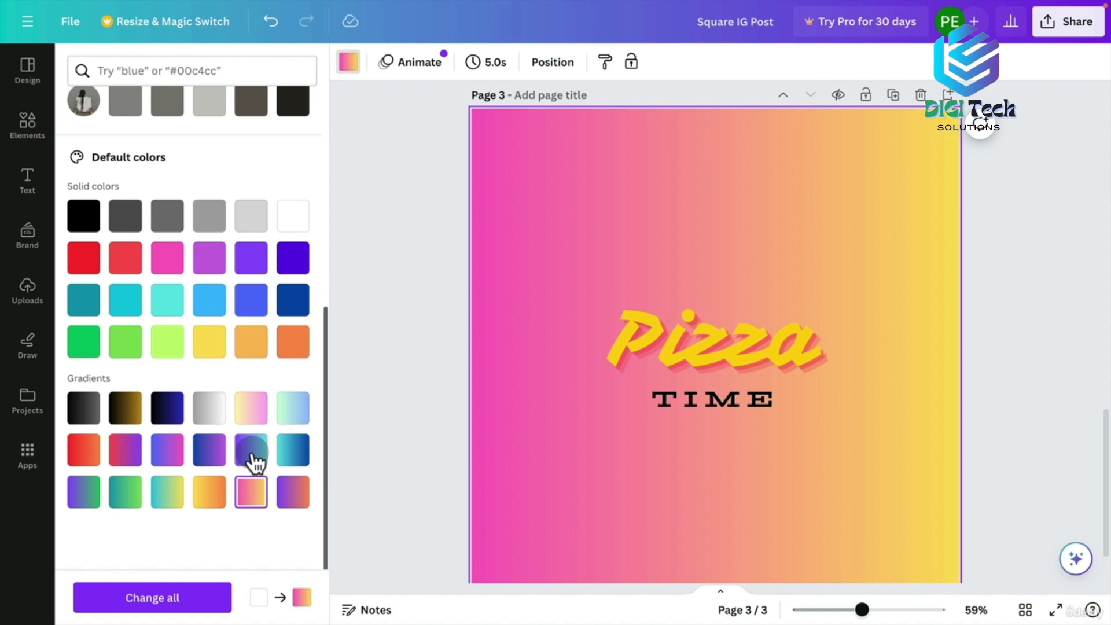
click(251, 460)
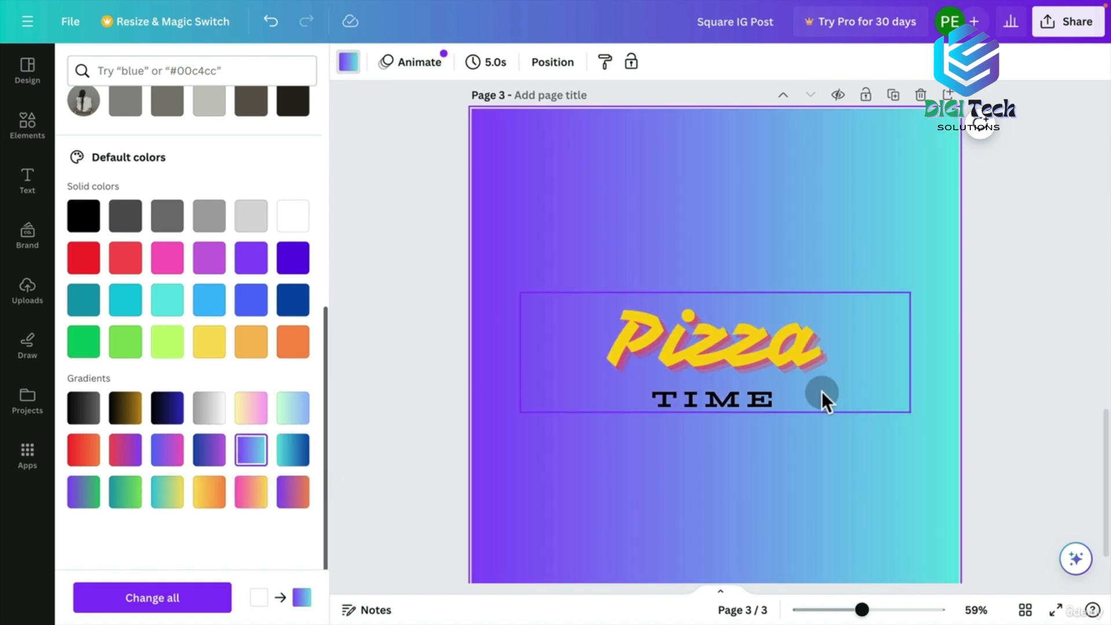
Ungroup the Pizza TIME combination and select the Pizza text on its own
click(720, 408)
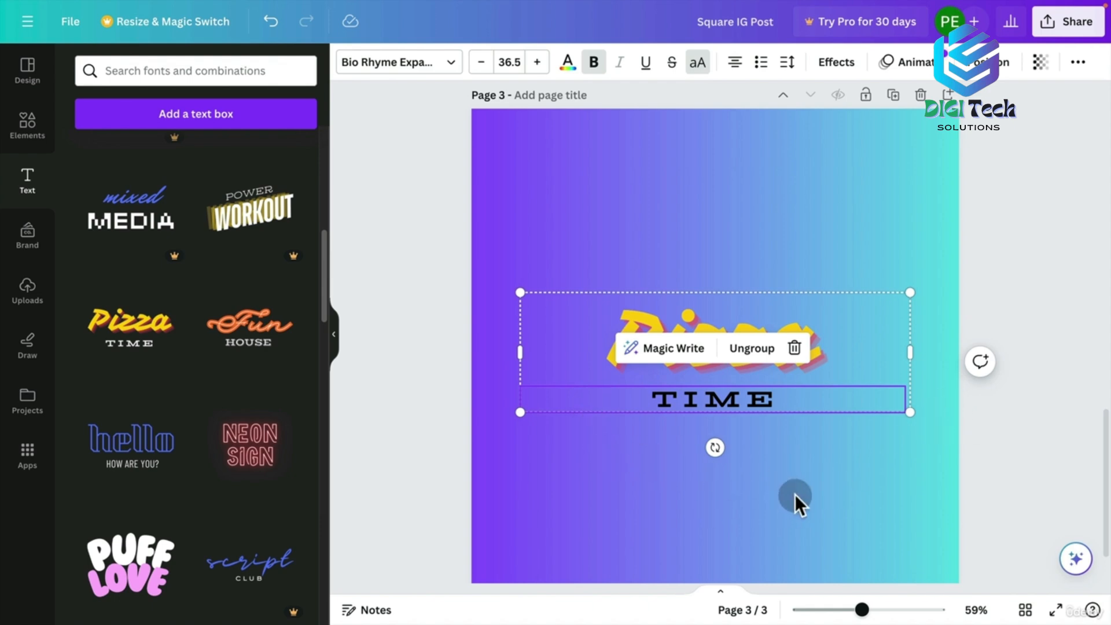
click(753, 348)
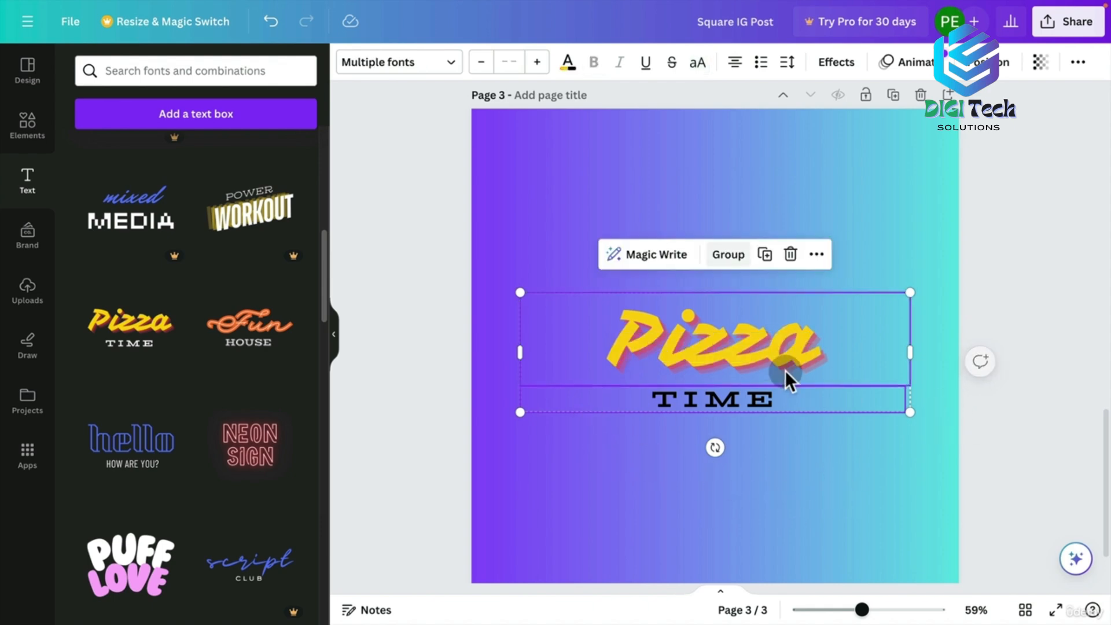
click(575, 224)
click(687, 389)
click(665, 341)
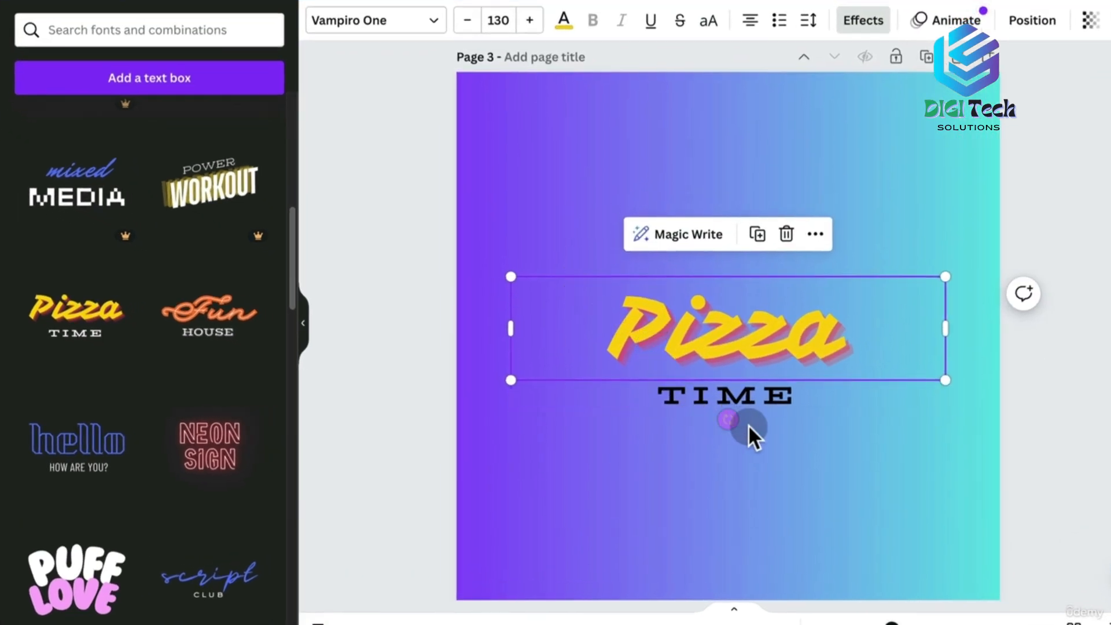
Try scaling the Pizza text from its corners and undo the resizing
drag(946, 272, 1009, 200)
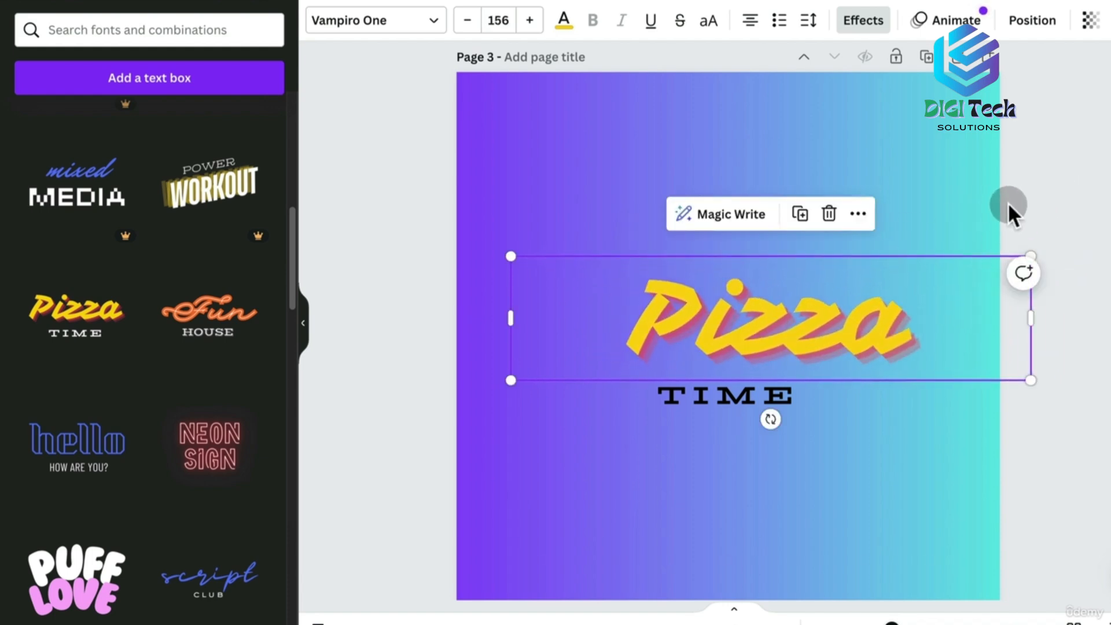
key(super+z)
drag(503, 273, 549, 263)
key(super+z)
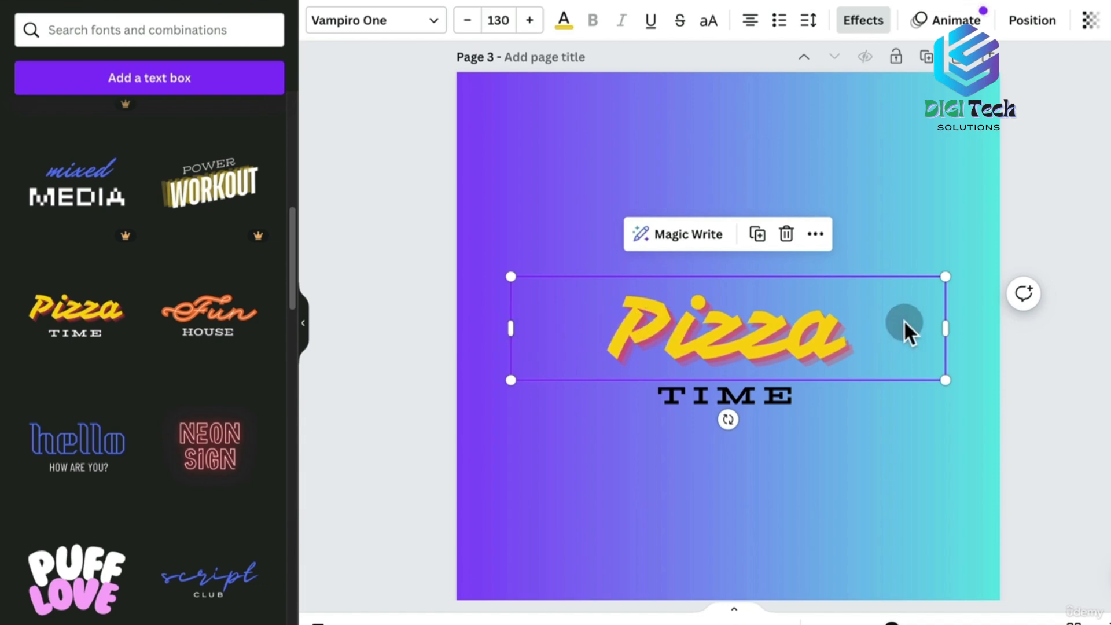
Set the Pizza text to font size 200 and fit its text box width so the word stays on one line
drag(947, 330, 780, 316)
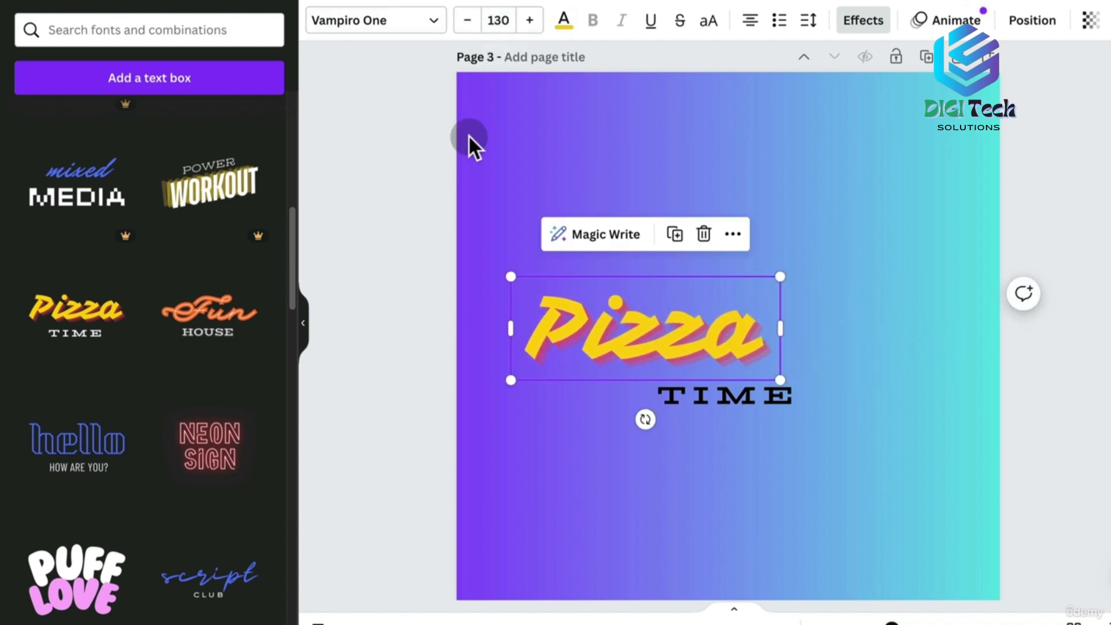
click(513, 20)
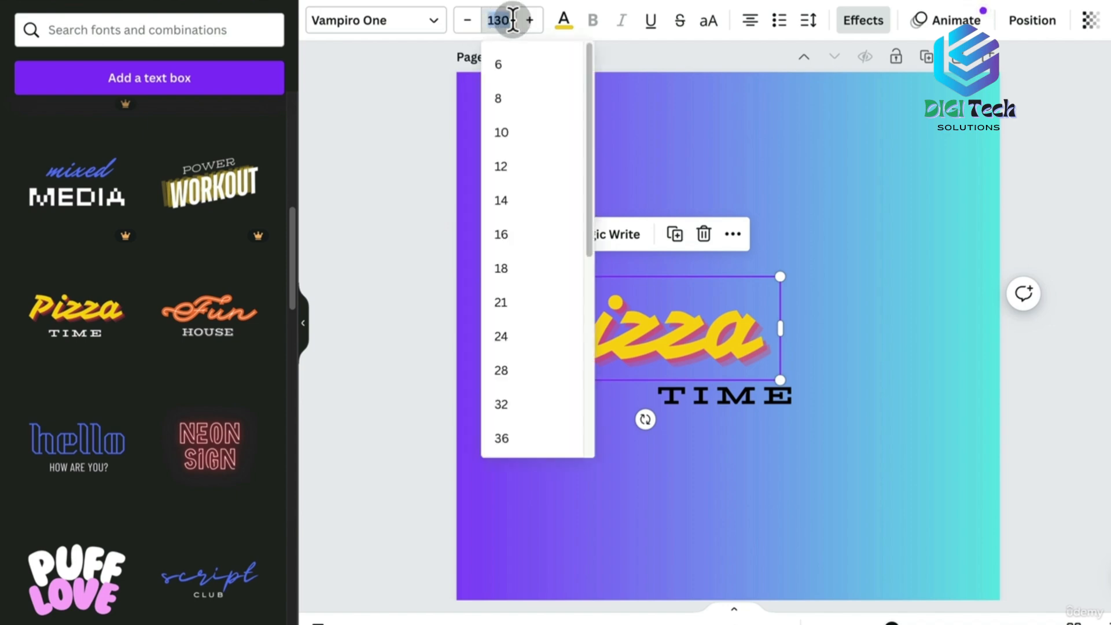
text(200)
key(Return)
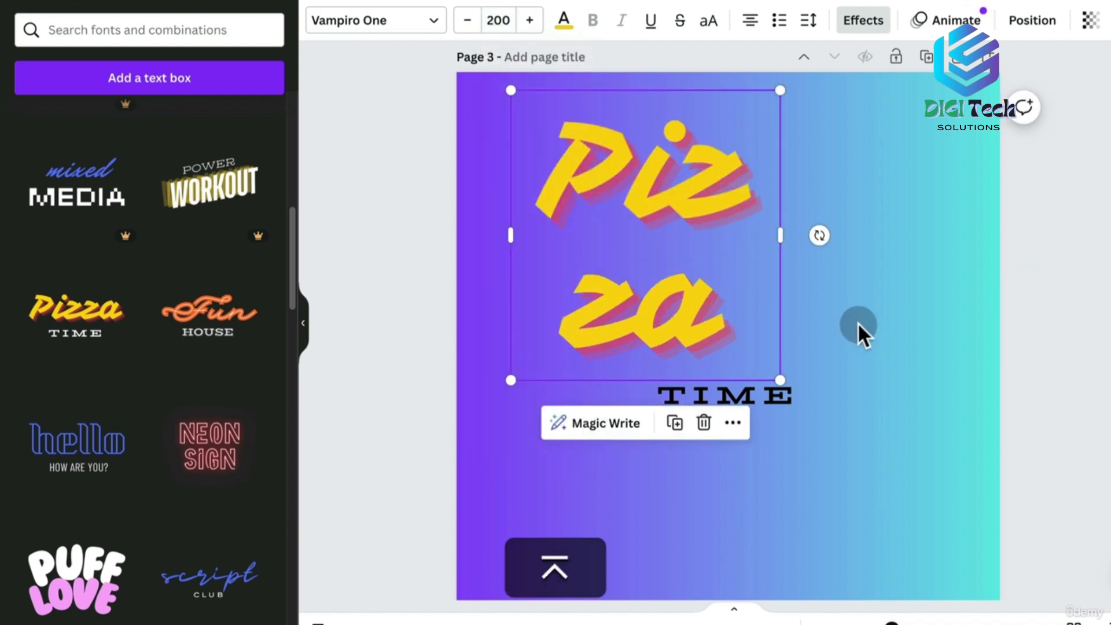
drag(789, 226, 925, 238)
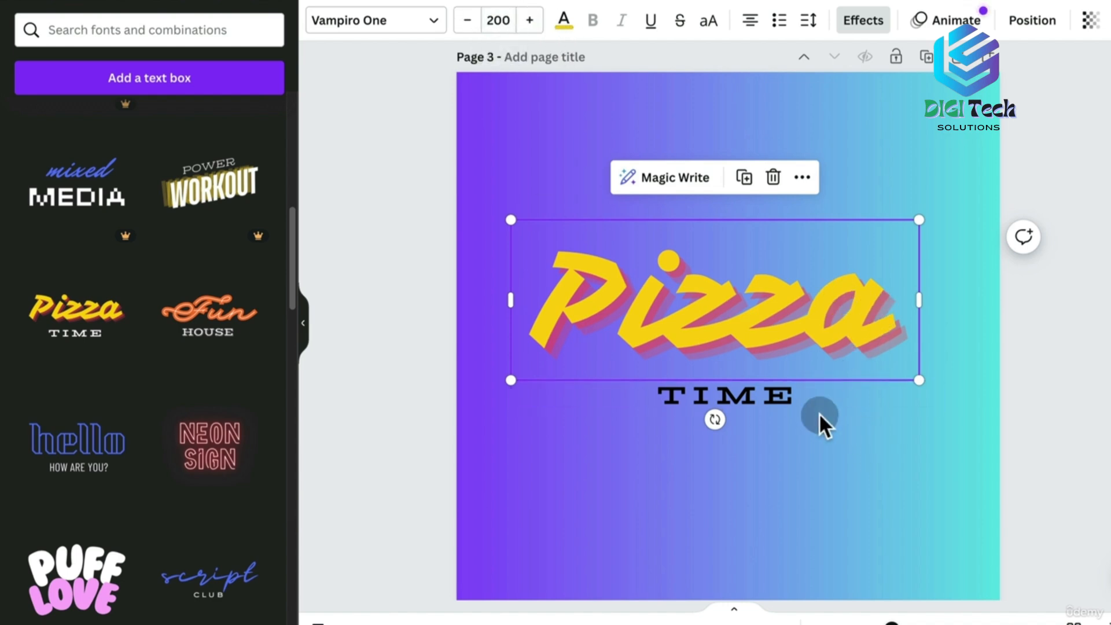
Narrow the TIME text box beneath Pizza and open the font choices for it
click(845, 404)
drag(942, 396, 765, 417)
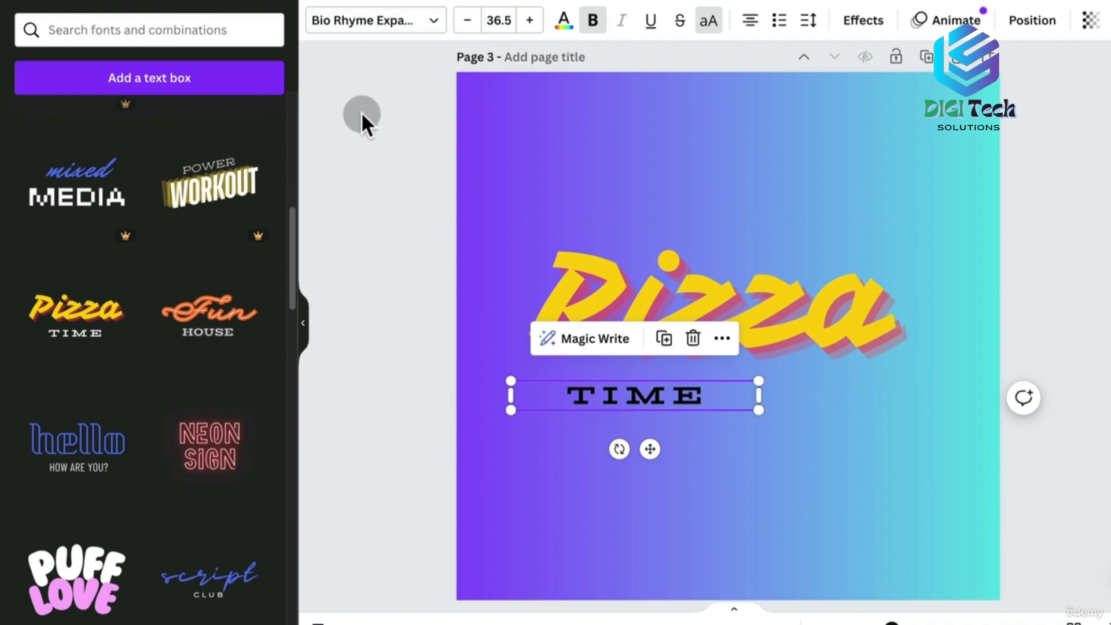
click(391, 22)
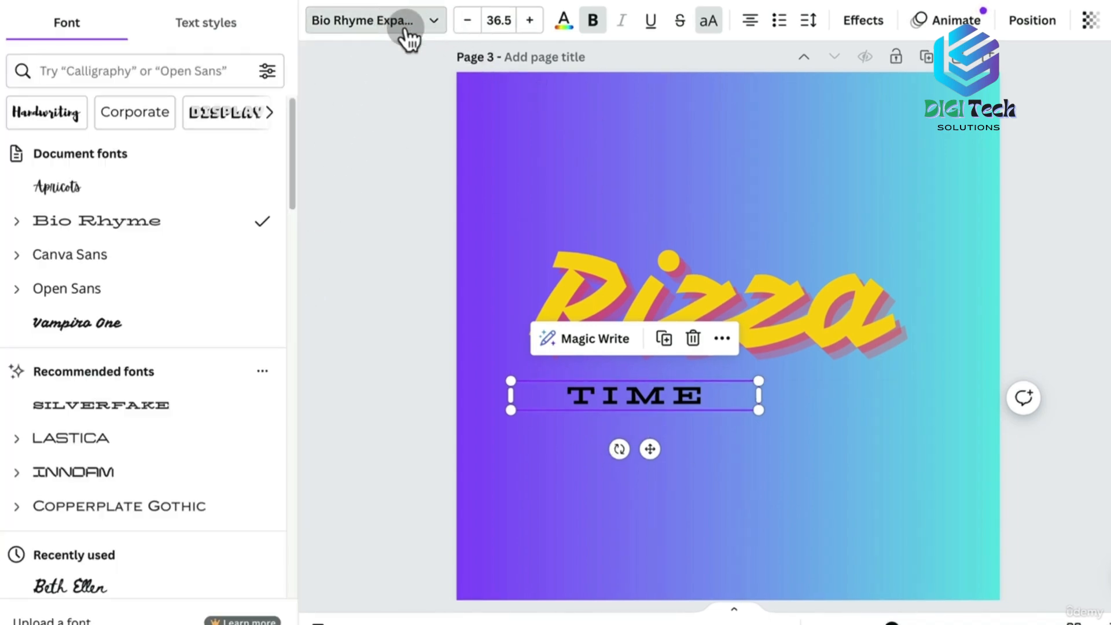
Browse the available fonts and try Shrikhand, Horizon and Fredoka on the TIME text, returning to Shrikhand
drag(291, 134, 350, 247)
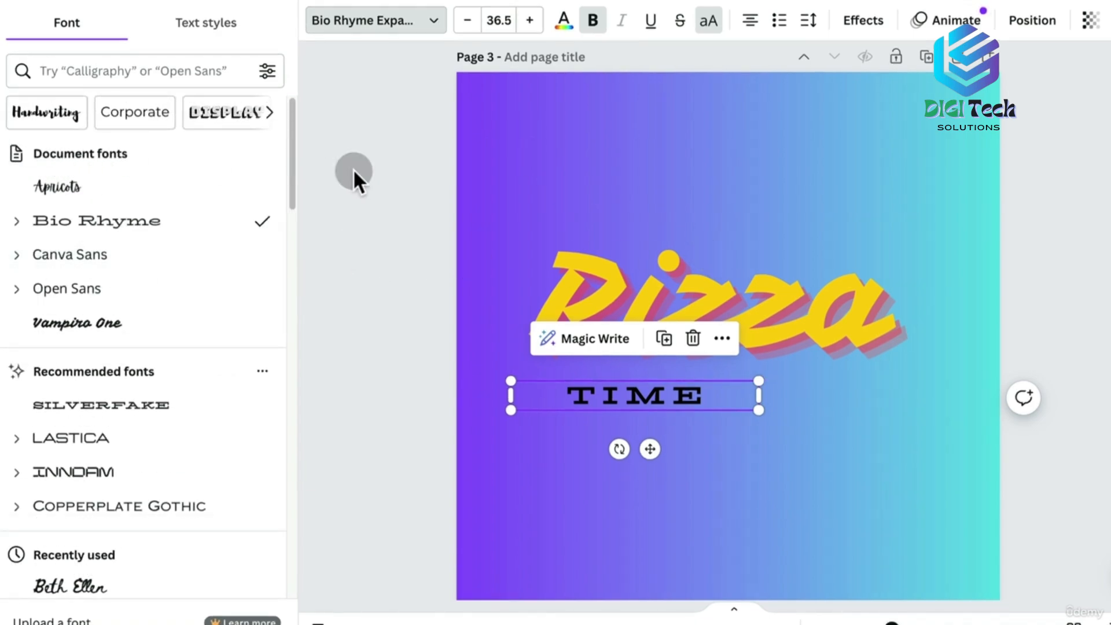
drag(1109, 445, 1109, 266)
scroll(728, 324, down, 10)
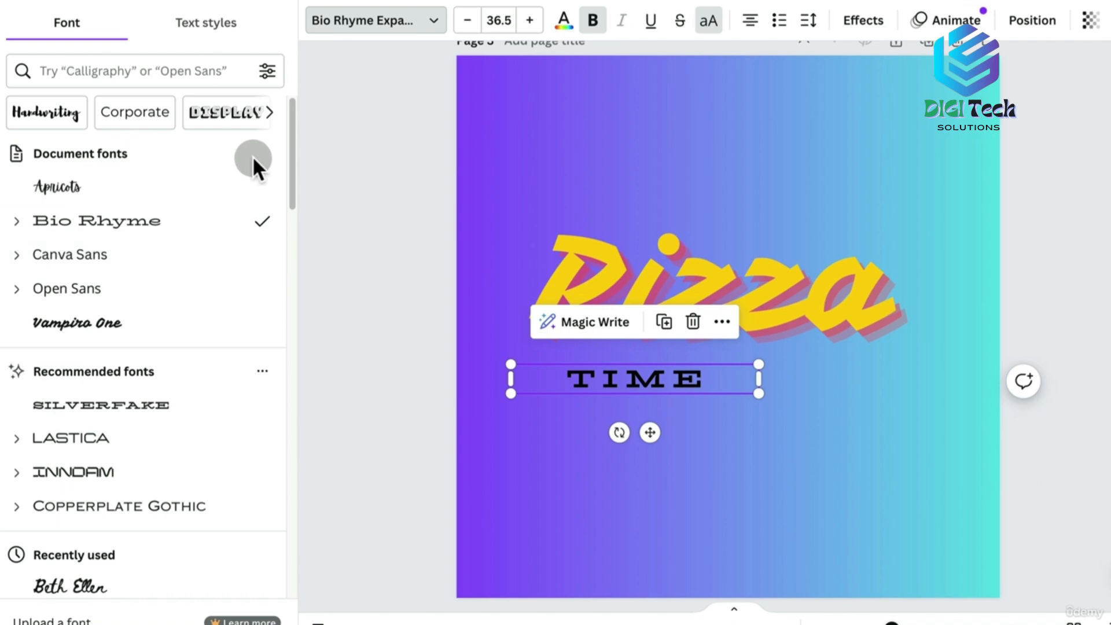
drag(289, 147, 294, 176)
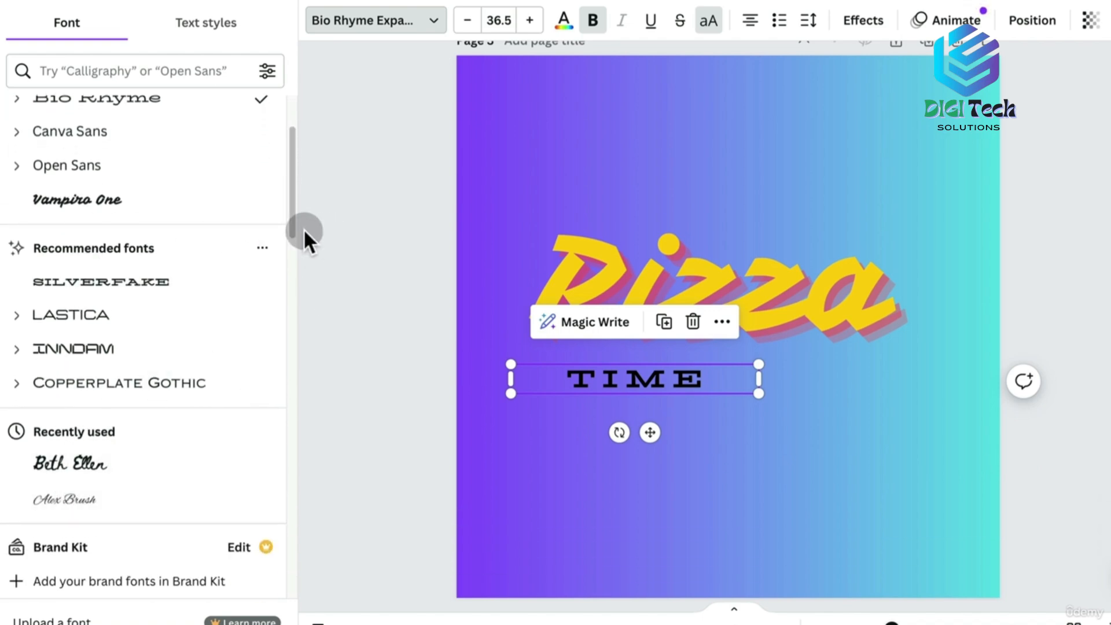
drag(292, 223, 292, 241)
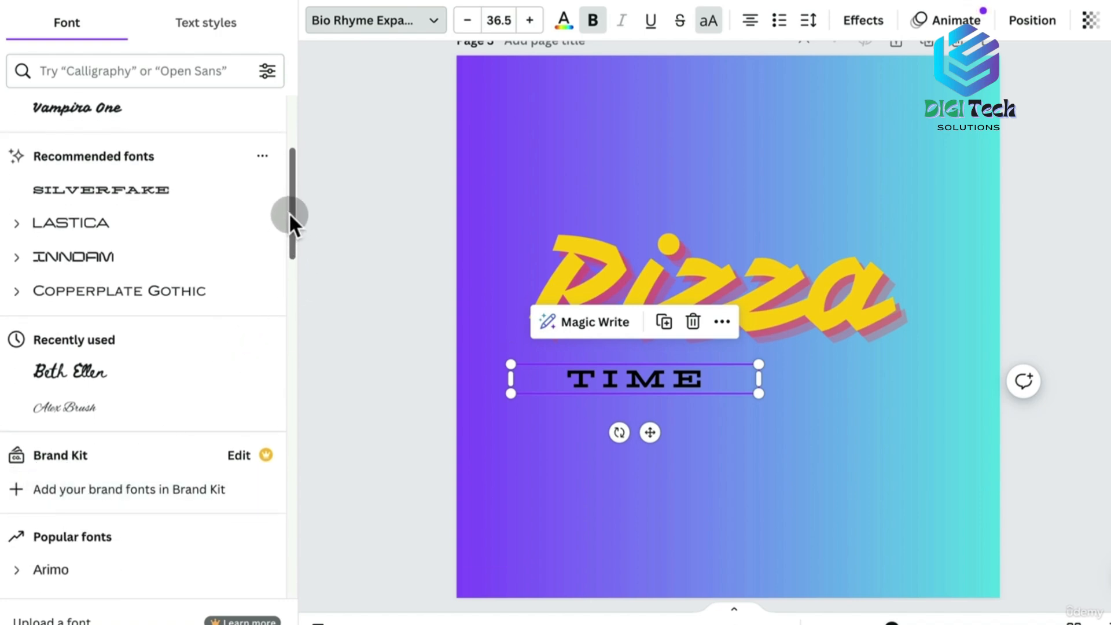
drag(290, 213, 285, 445)
click(226, 280)
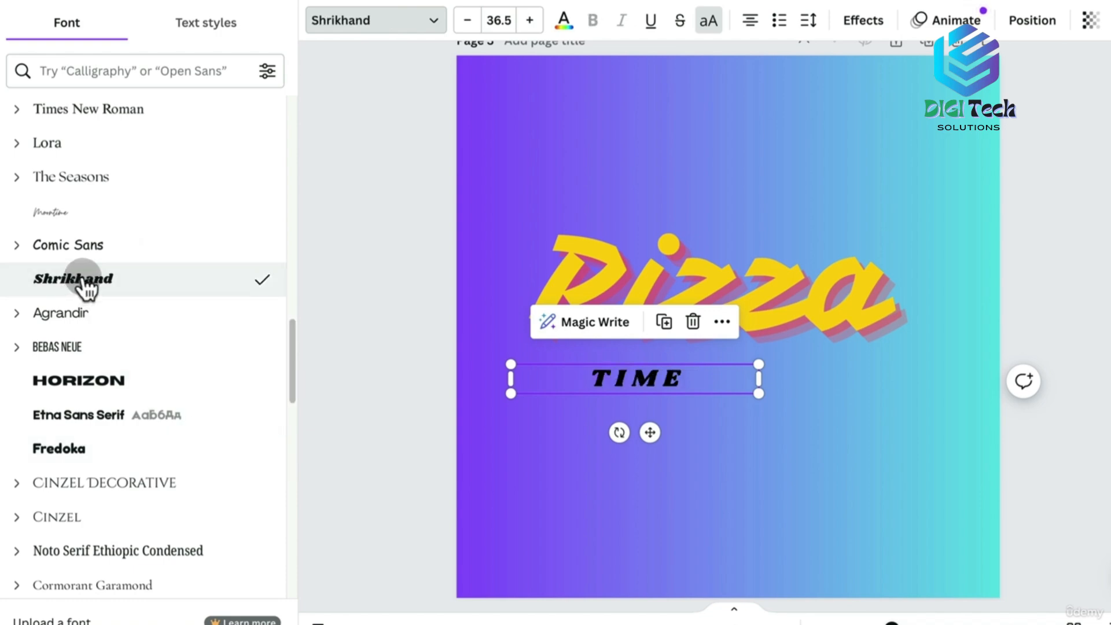
click(83, 383)
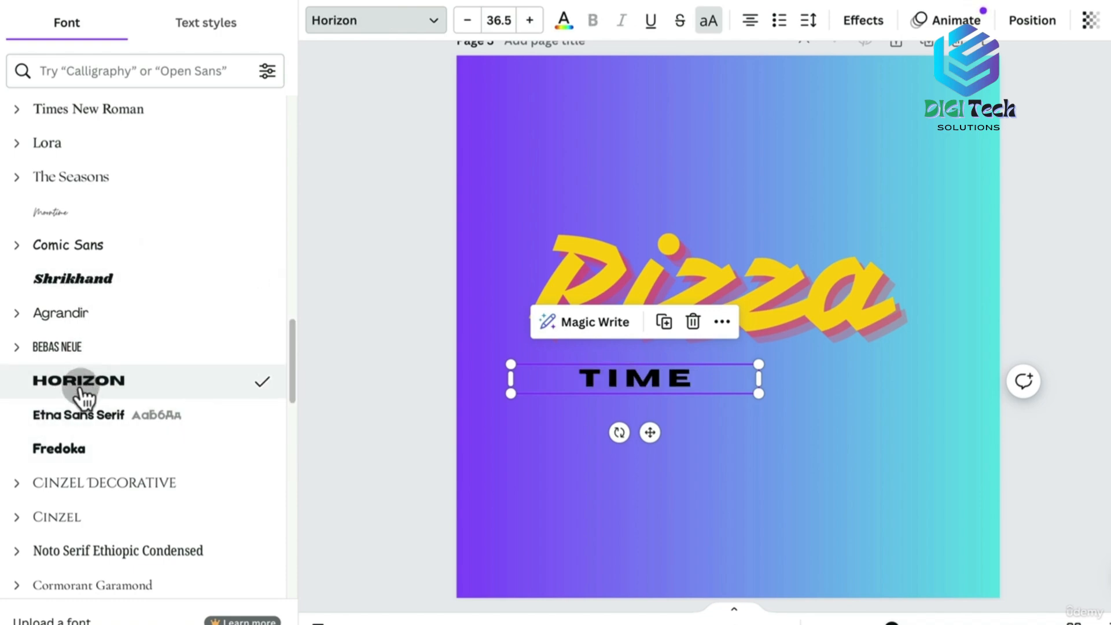
click(75, 452)
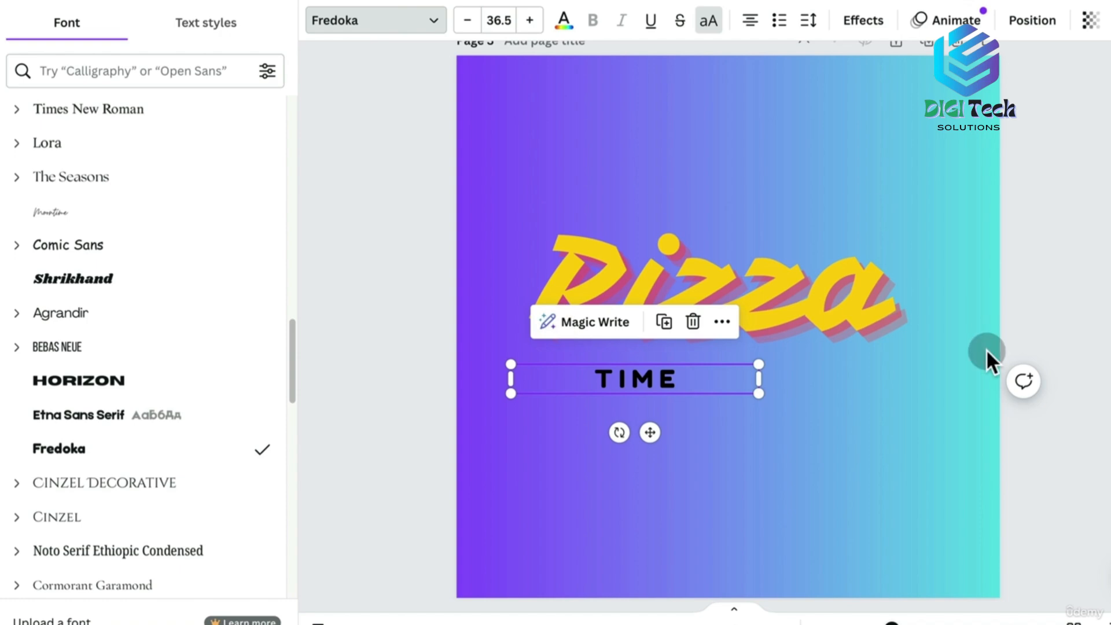
click(104, 282)
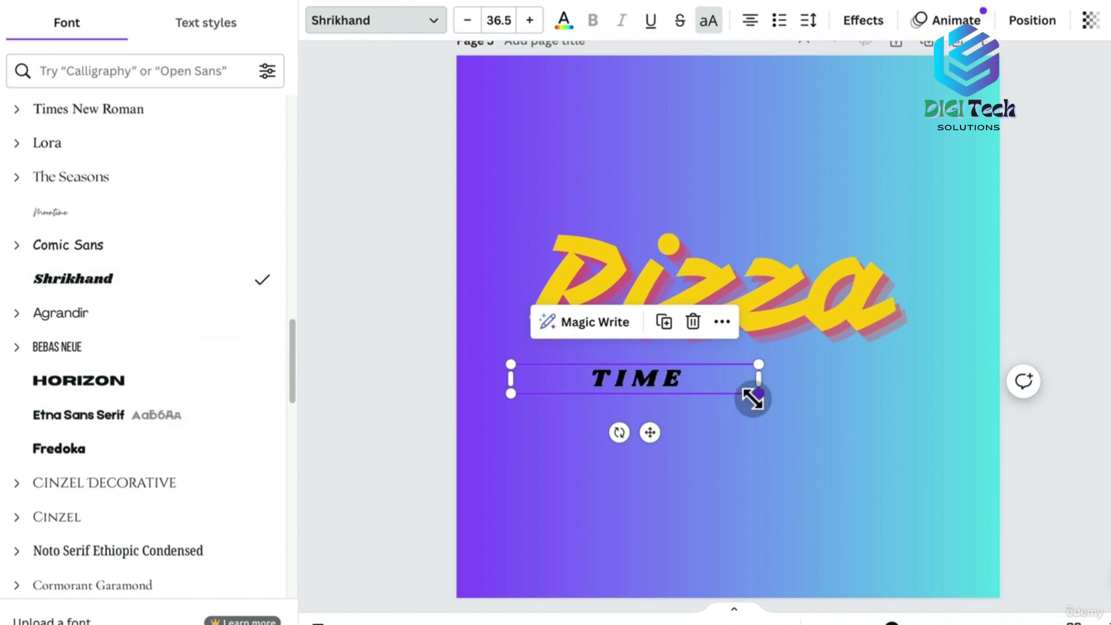
drag(298, 335, 321, 58)
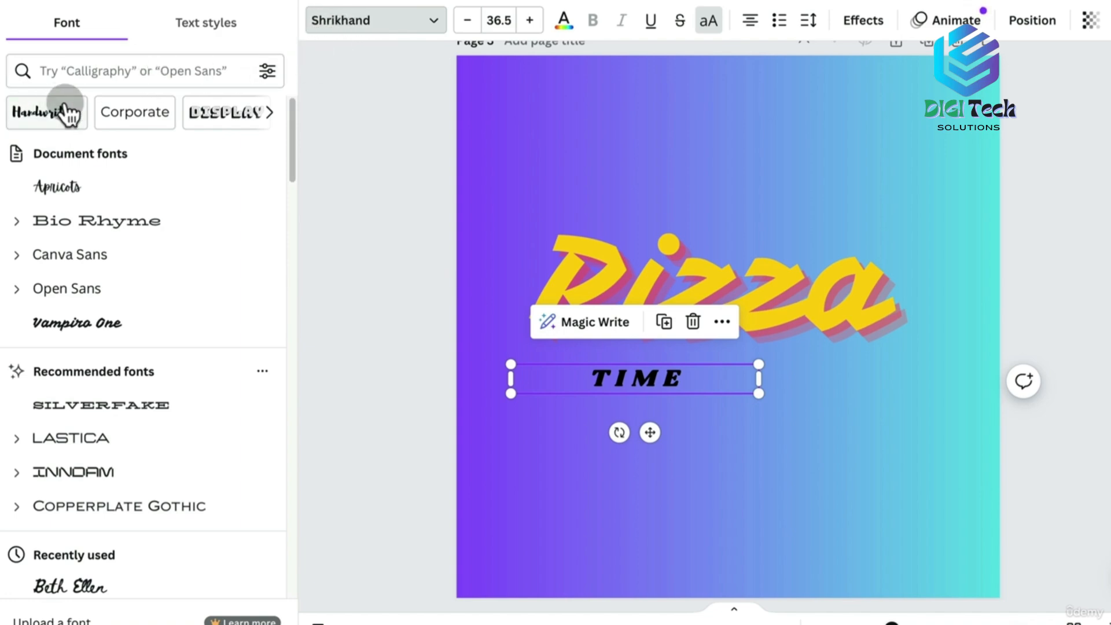
click(270, 113)
click(272, 116)
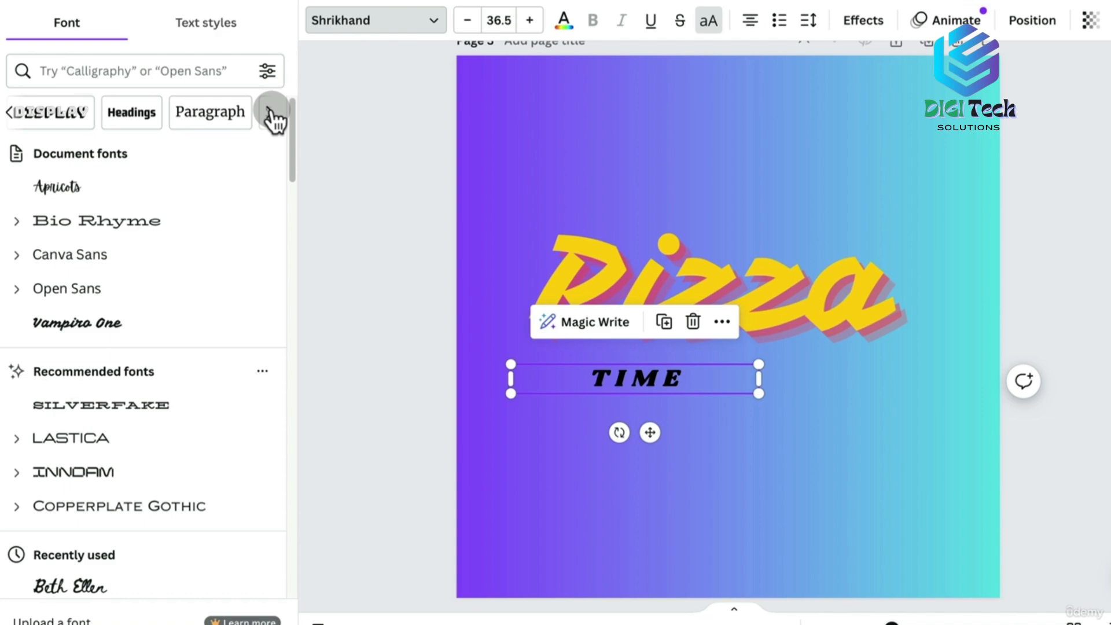
click(81, 132)
click(12, 113)
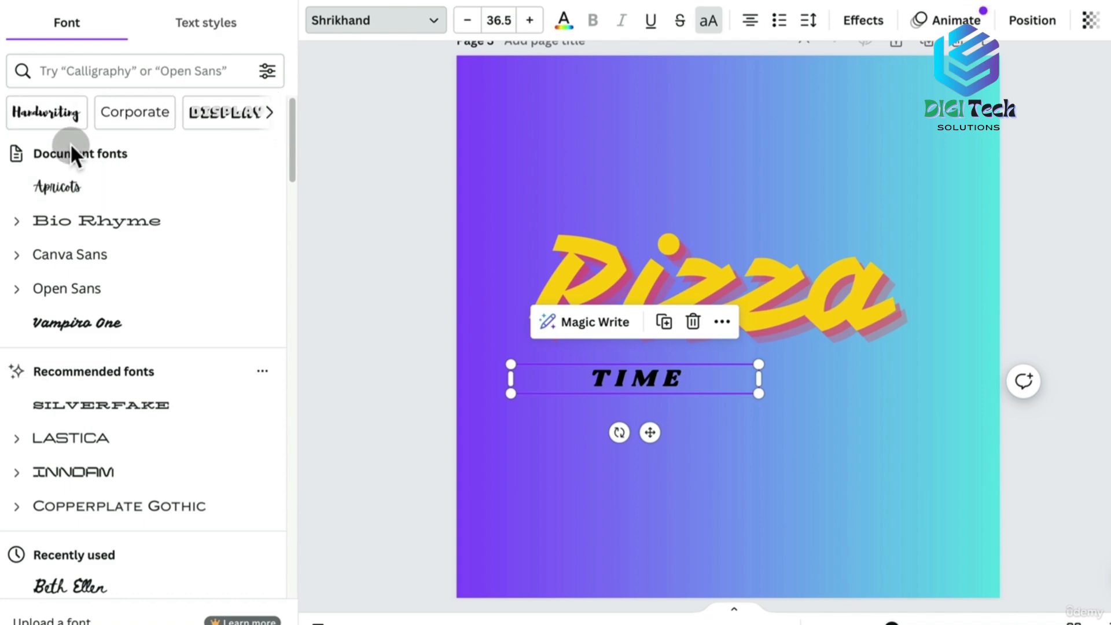
Search the fonts for "graffiti", apply Sprite Graffiti Shadow to the TIME text, and clear the search
click(209, 80)
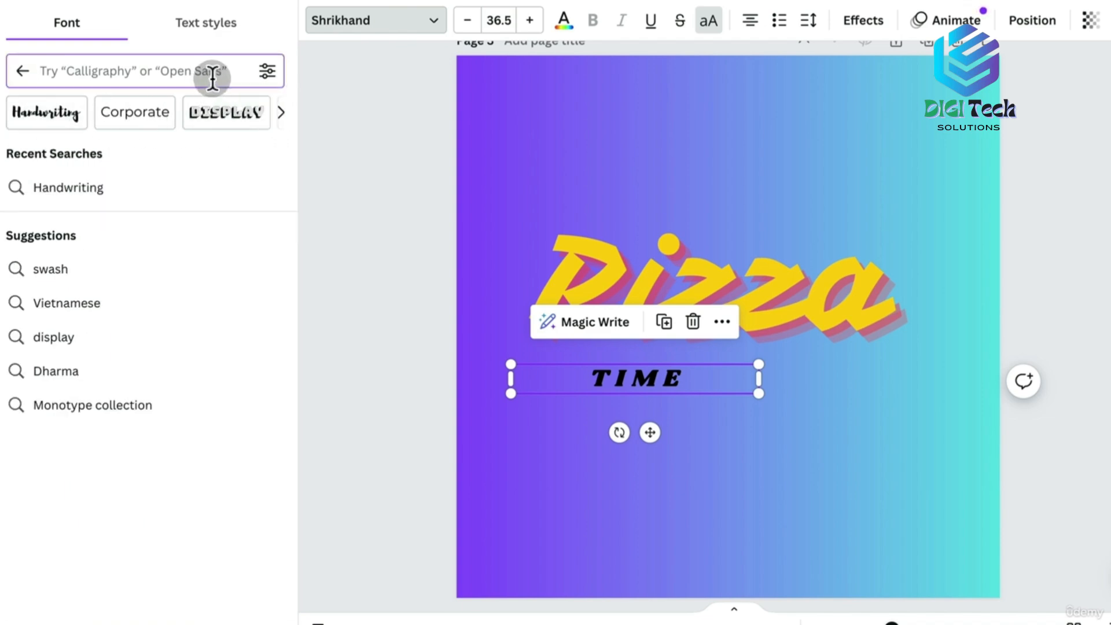
text(graffiti)
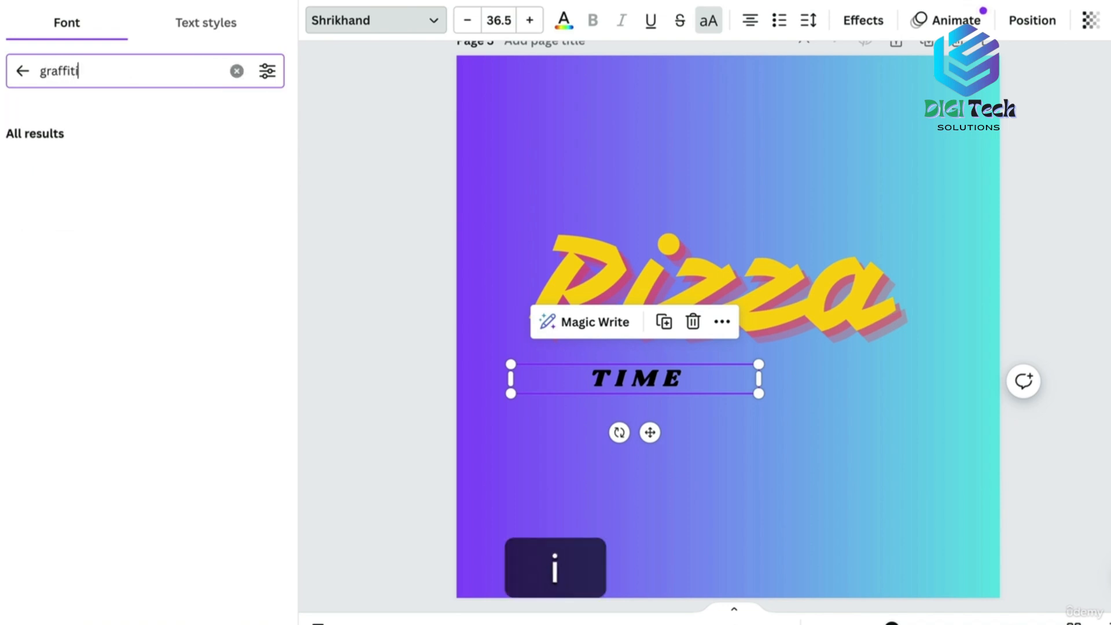
key(Return)
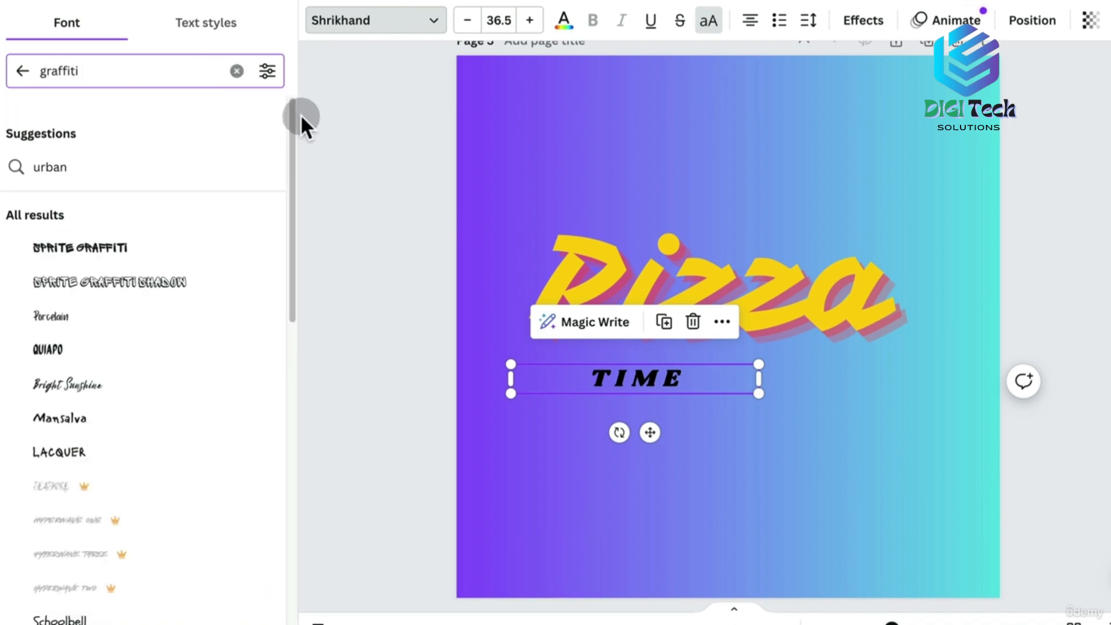
drag(282, 116, 293, 136)
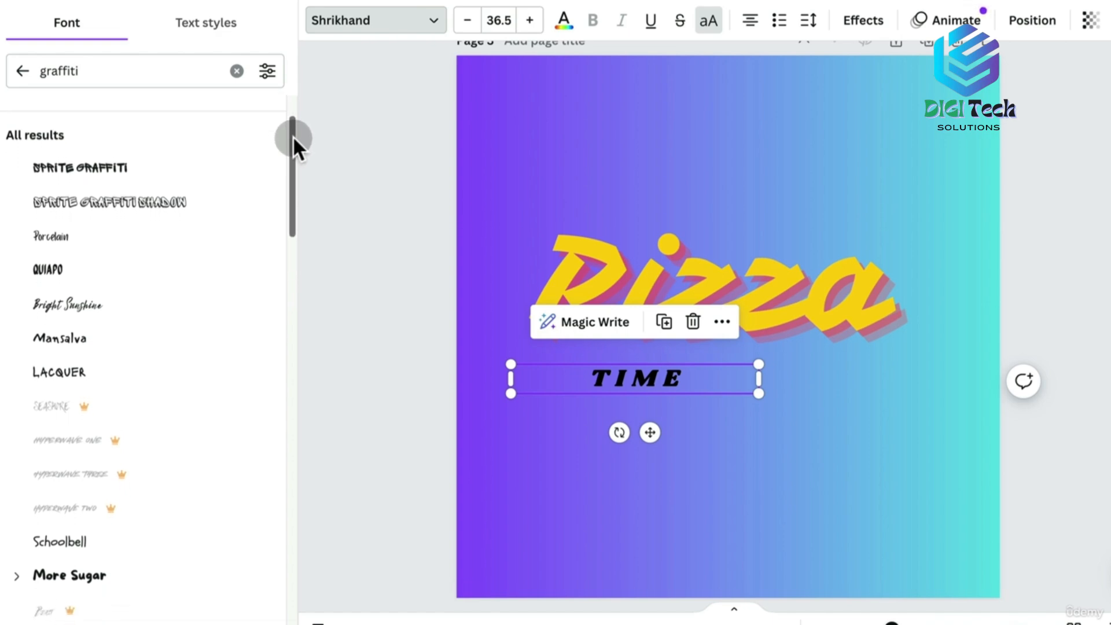
click(44, 68)
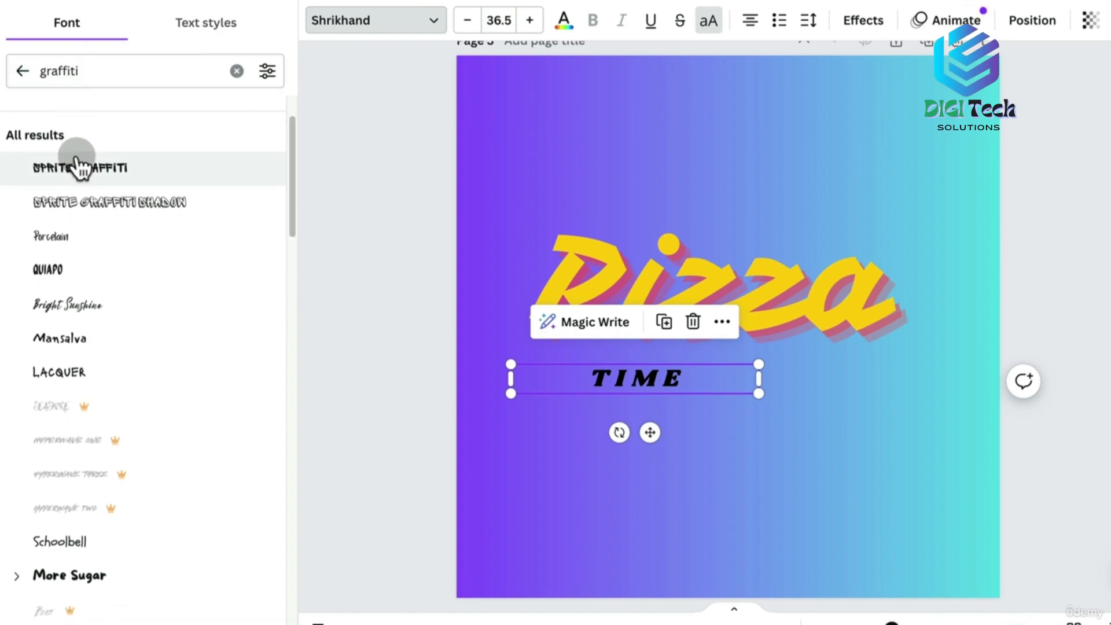
click(110, 199)
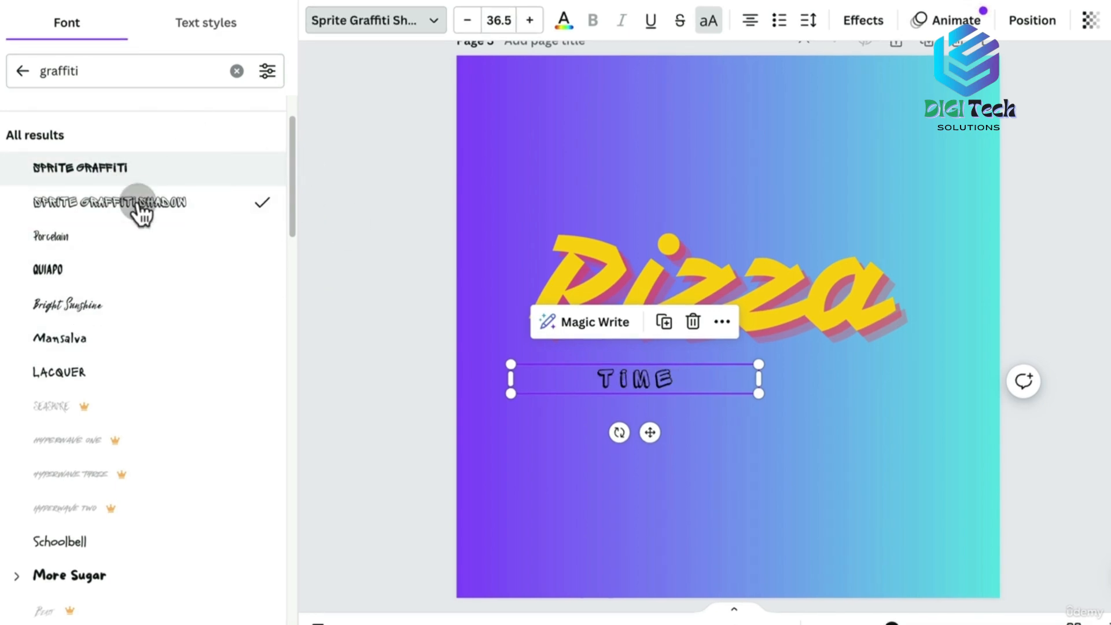
click(237, 71)
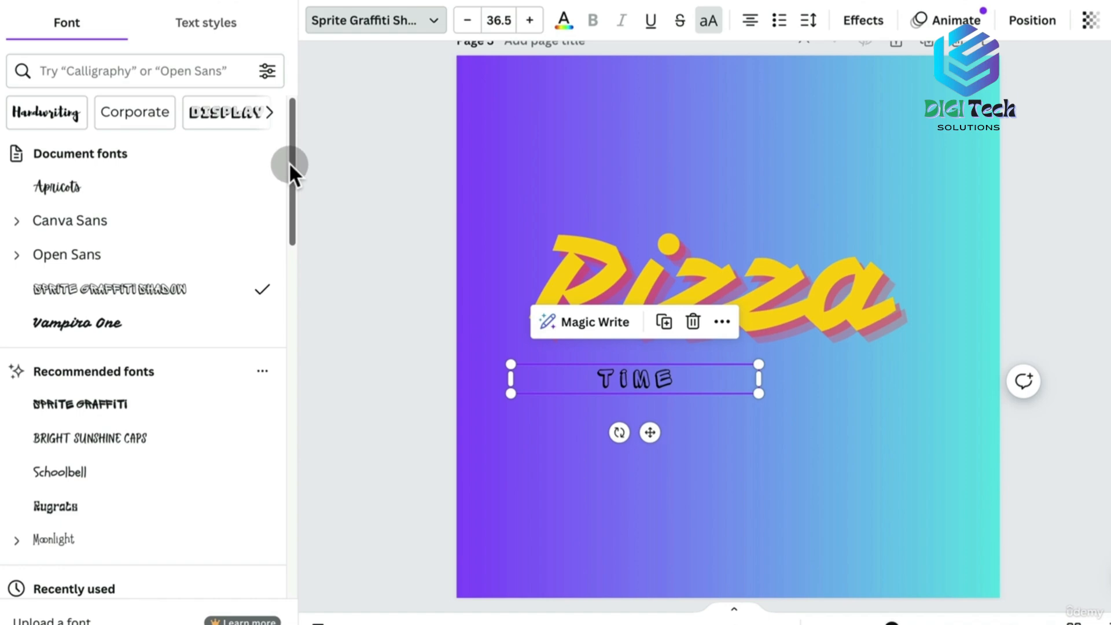
click(268, 72)
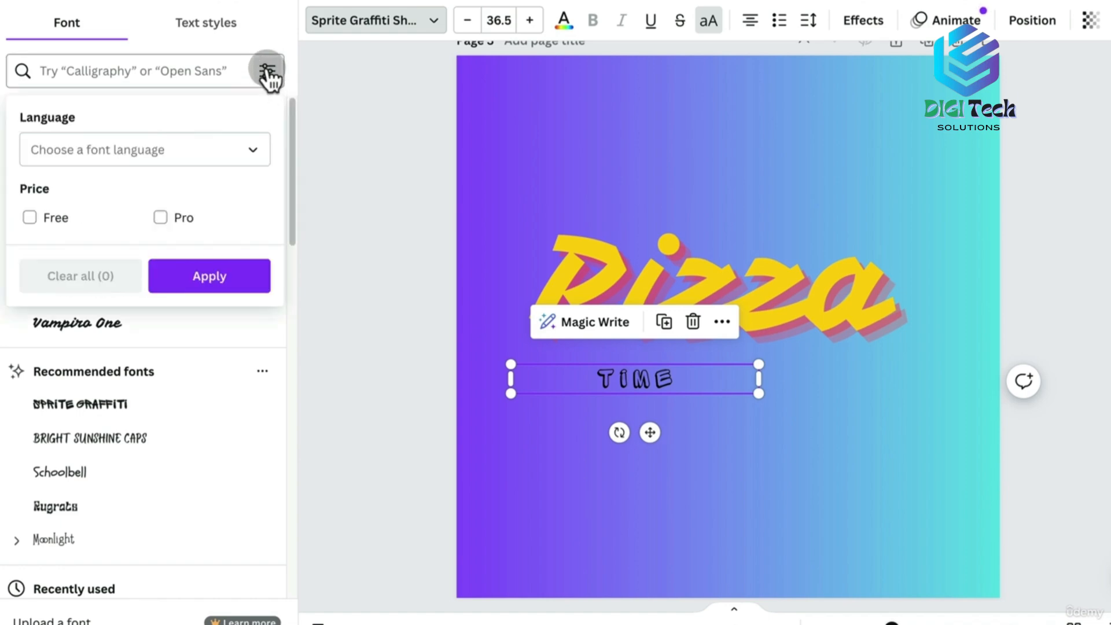
click(32, 218)
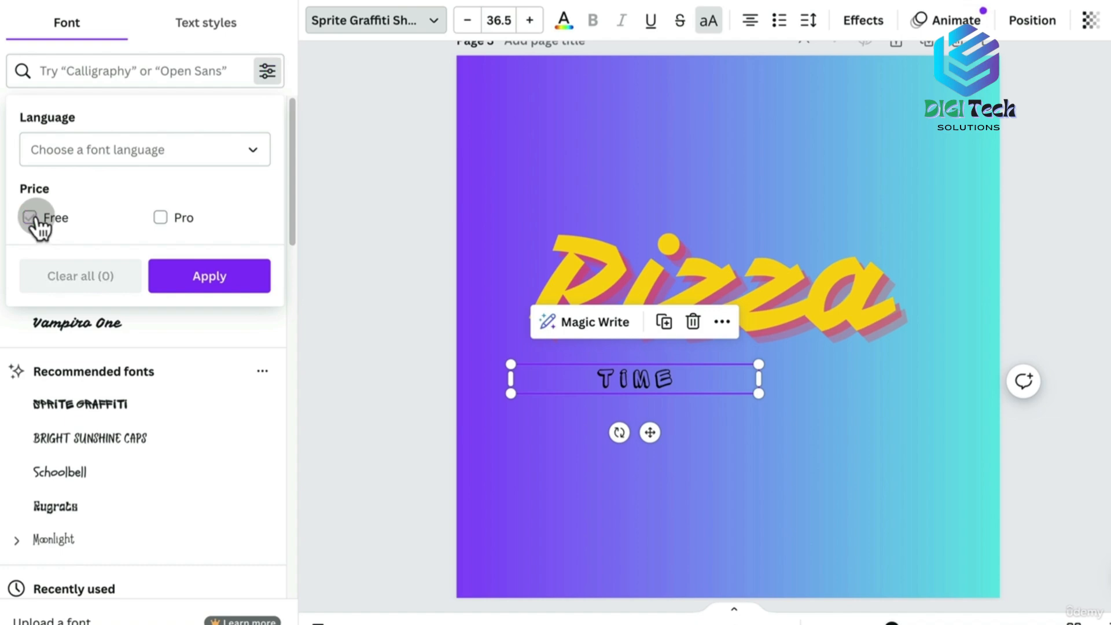
click(266, 71)
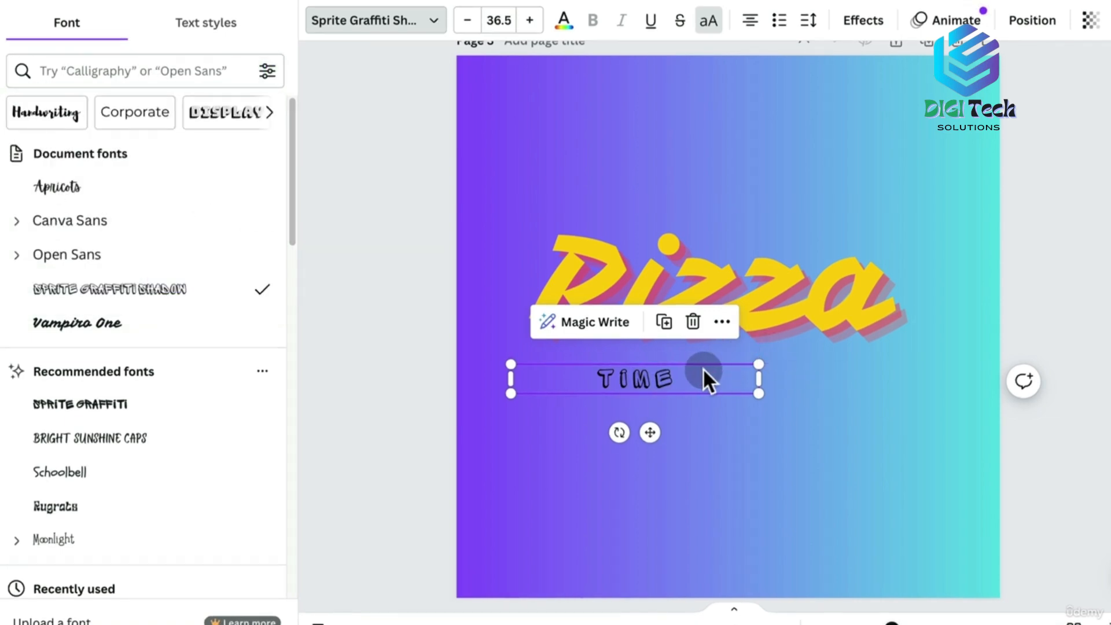
Set the TIME text to font size 200 and widen its text box so the word fits on one line
double_click(664, 383)
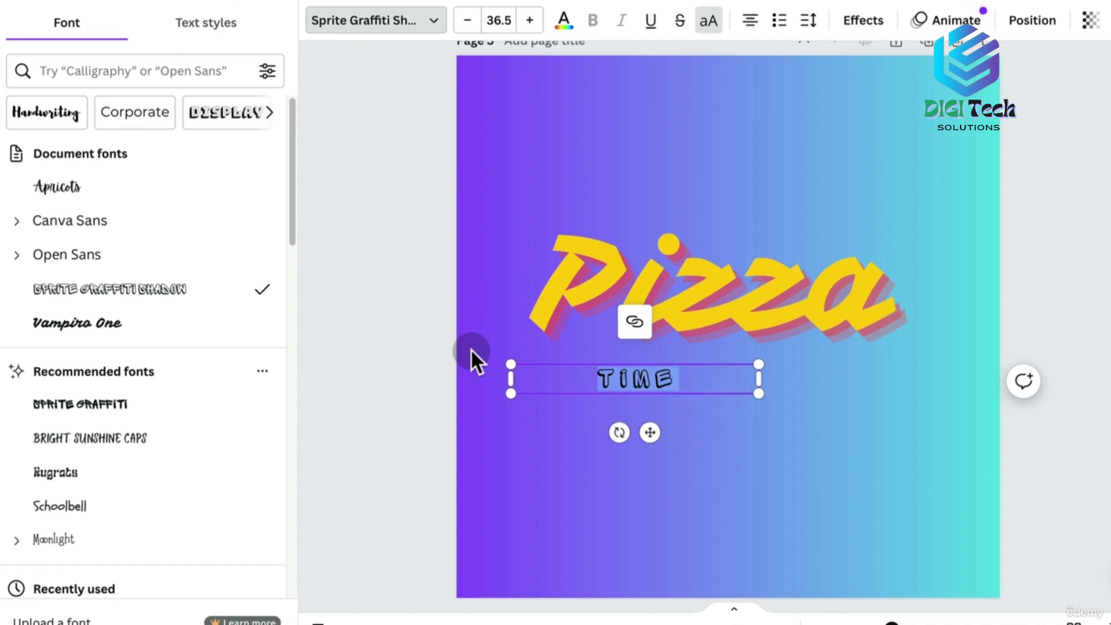
click(502, 23)
text(200)
key(Return)
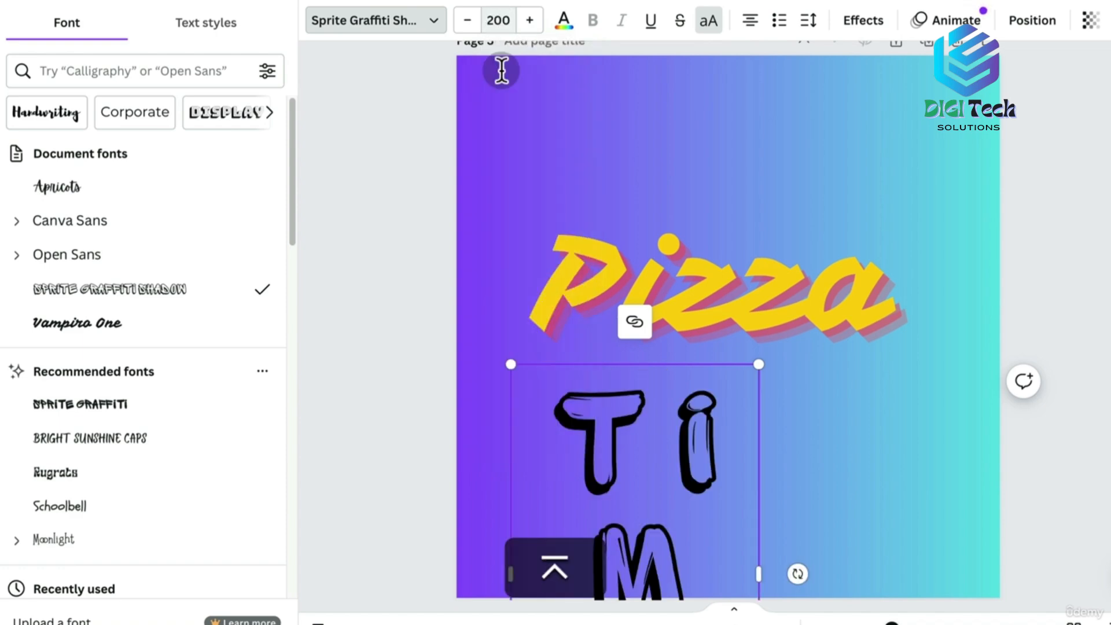
drag(756, 571, 984, 504)
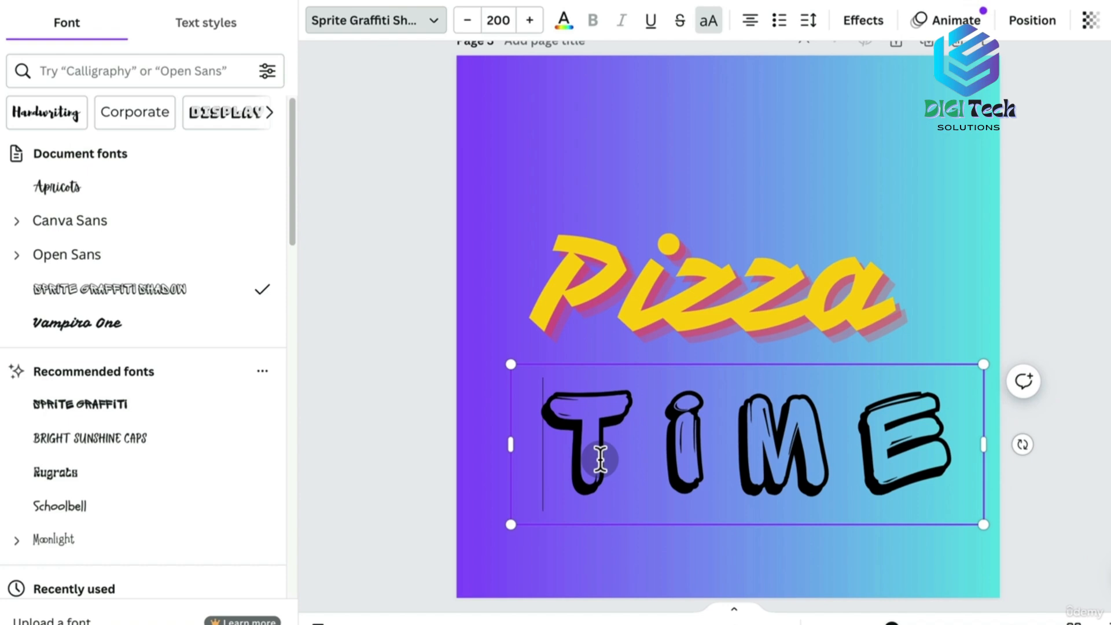
Tighten the TIME text's letter spacing to -48 and try the different text box anchor options
drag(595, 441, 981, 421)
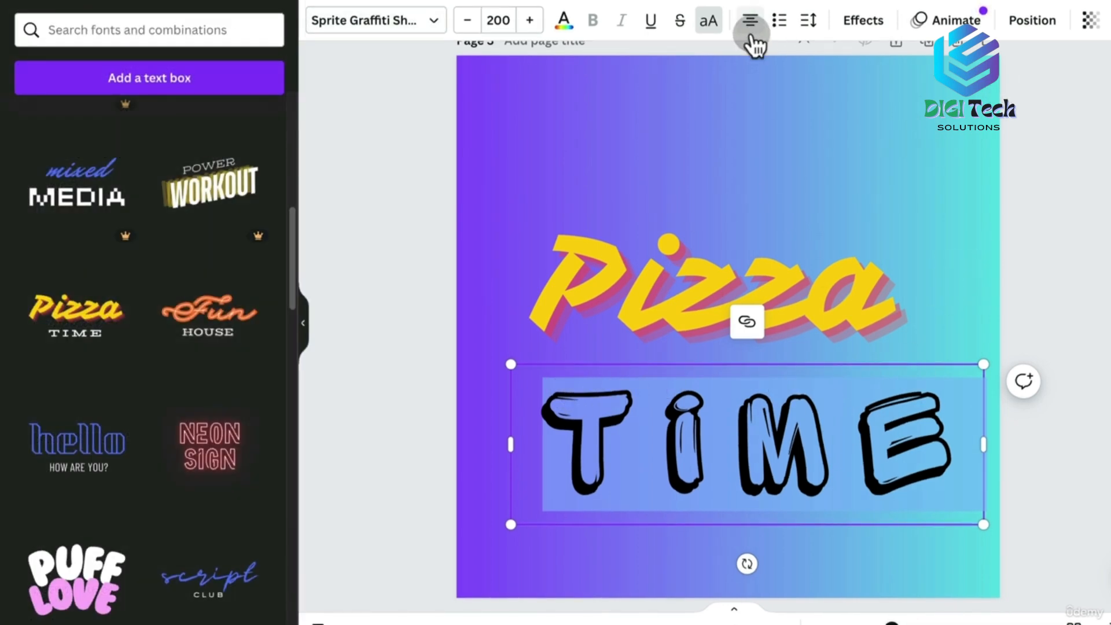
click(809, 23)
drag(878, 90, 831, 90)
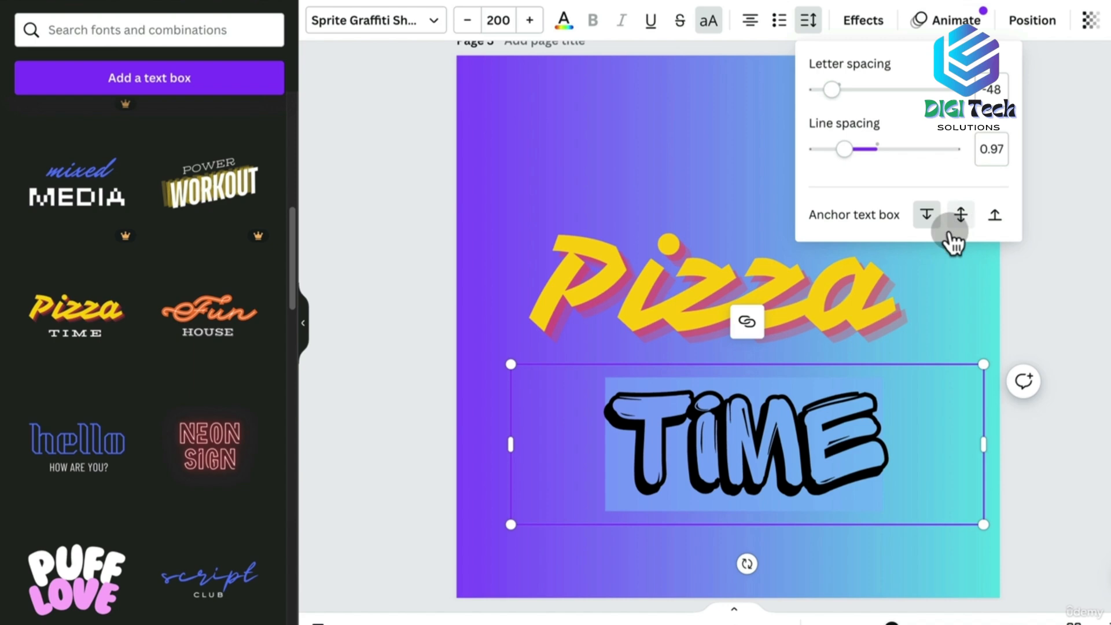
click(927, 217)
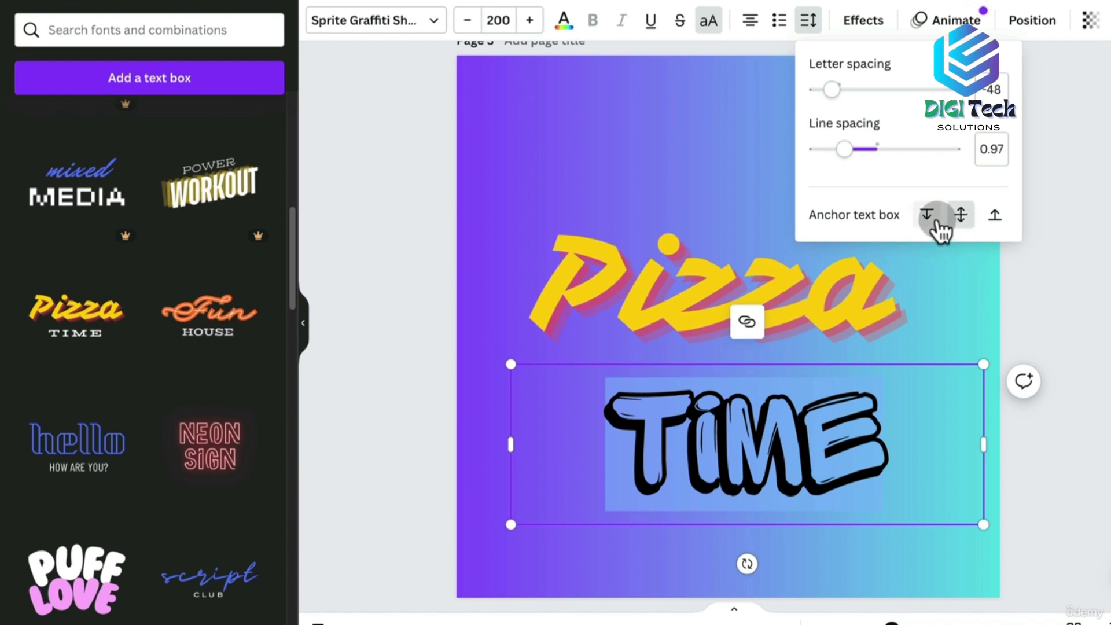
click(995, 216)
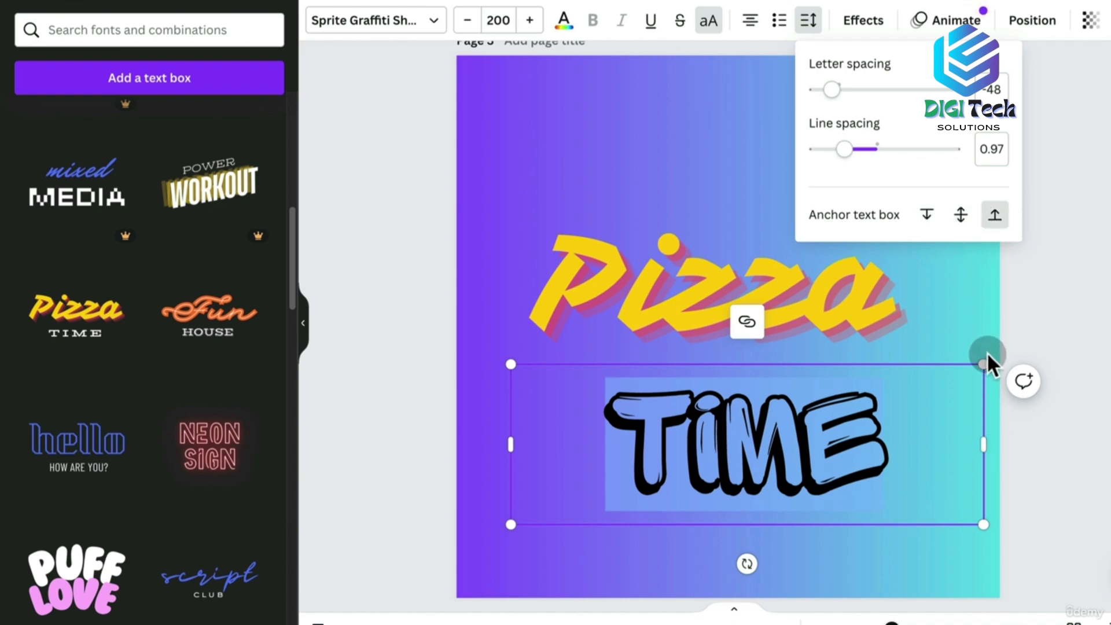
click(961, 215)
Enlarge the TIME text to about size 243, tilt it slightly counterclockwise and place it close beneath Pizza
drag(983, 364, 911, 389)
drag(913, 483, 776, 467)
drag(777, 388, 893, 331)
drag(709, 561, 722, 560)
click(959, 399)
drag(789, 402, 851, 359)
Tilt the Pizza text counterclockwise to match TIME and fine-tune TIME's rotation to about -6°
click(703, 288)
mouse_move(721, 400)
mouse_down()
mouse_move(737, 397)
mouse_move(725, 408)
mouse_up()
mouse_move(551, 364)
mouse_down()
mouse_move(554, 356)
mouse_move(534, 354)
mouse_move(553, 361)
mouse_up()
click(642, 471)
mouse_move(633, 529)
mouse_down()
mouse_move(619, 530)
mouse_move(631, 529)
mouse_up()
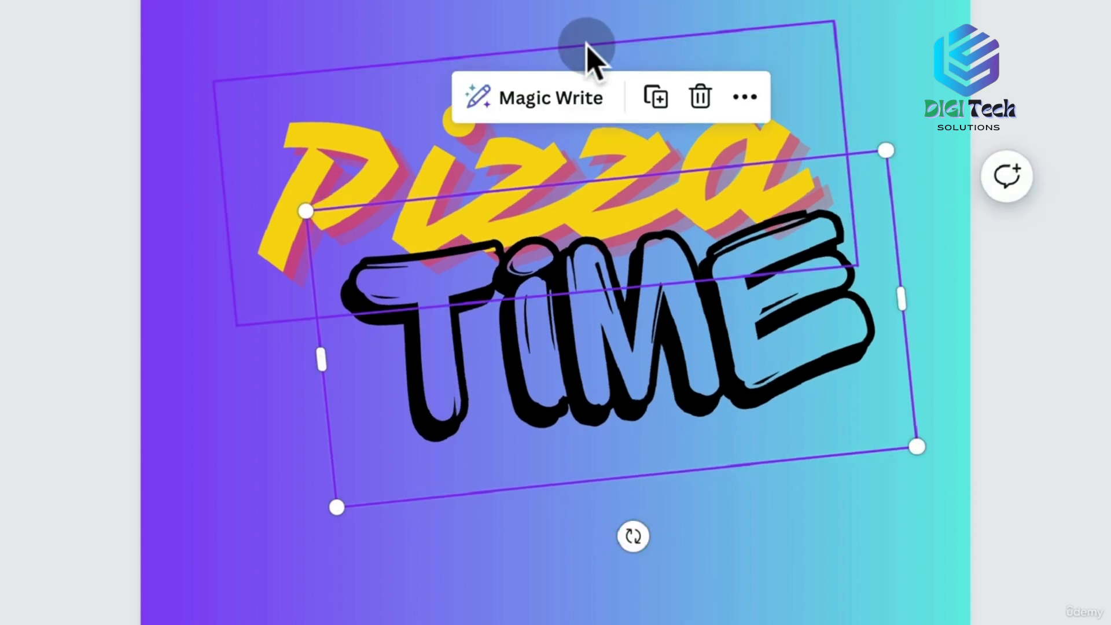
Send the TIME text to the back so it sits behind the Pizza text
click(357, 182)
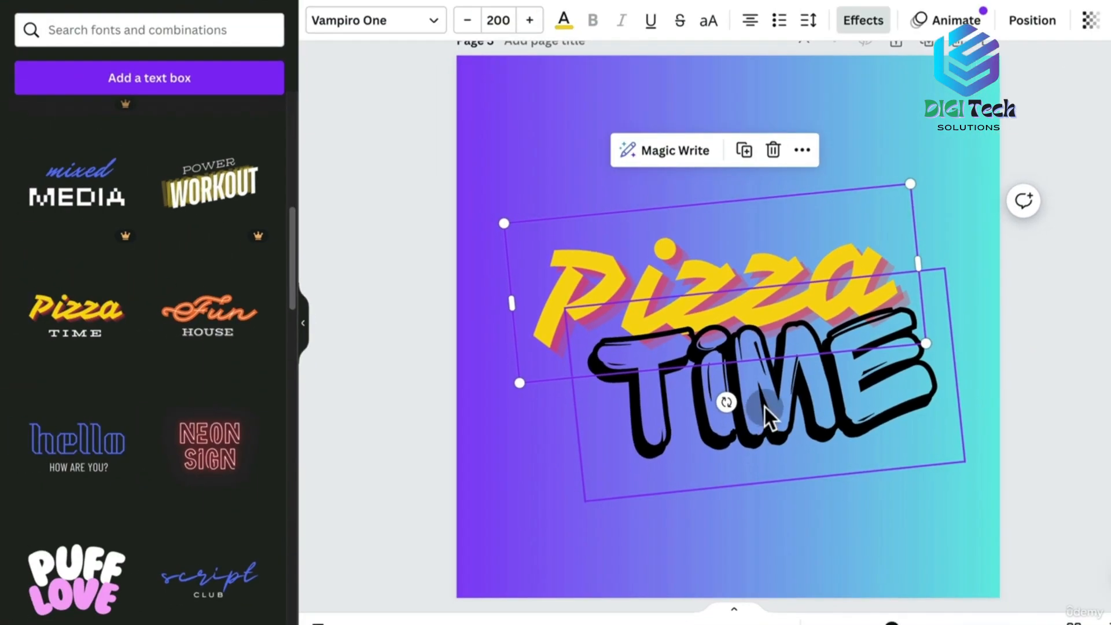
click(819, 385)
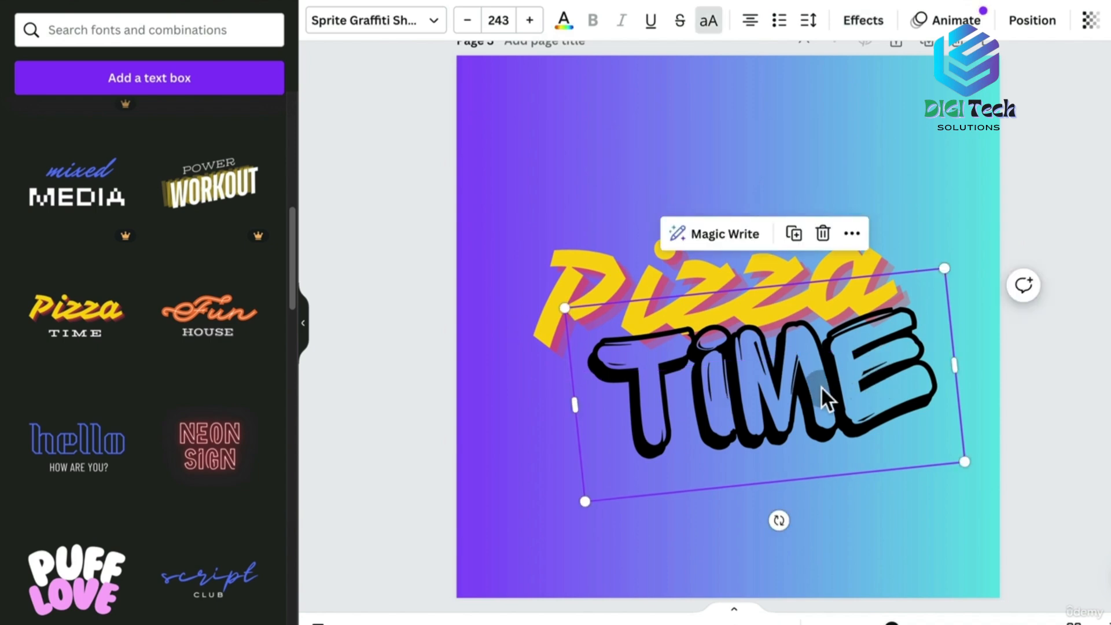
click(1025, 23)
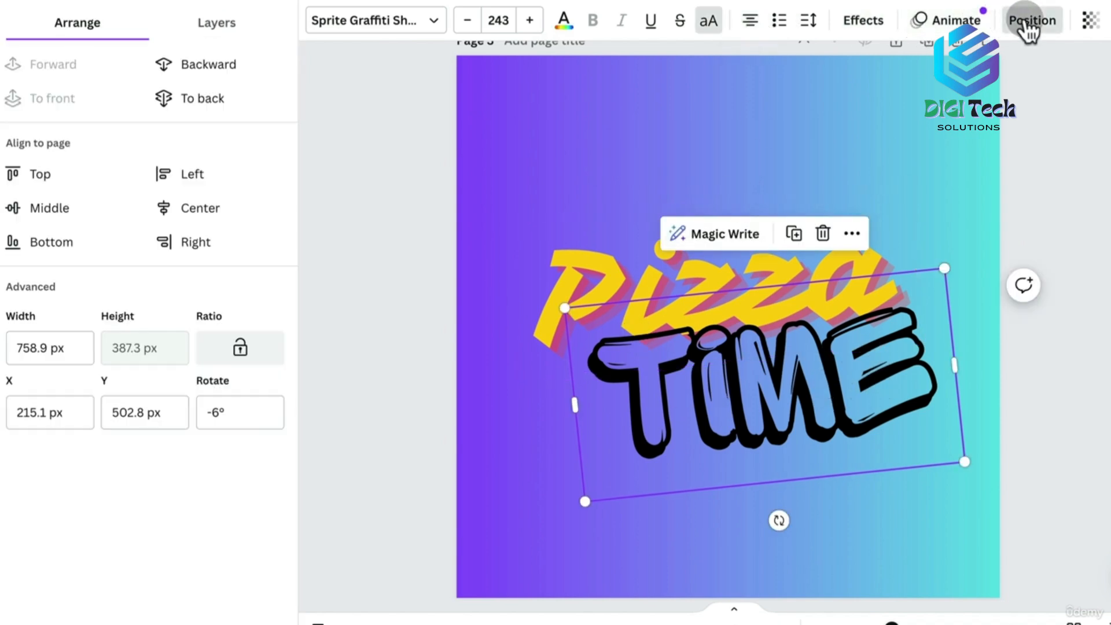
click(191, 100)
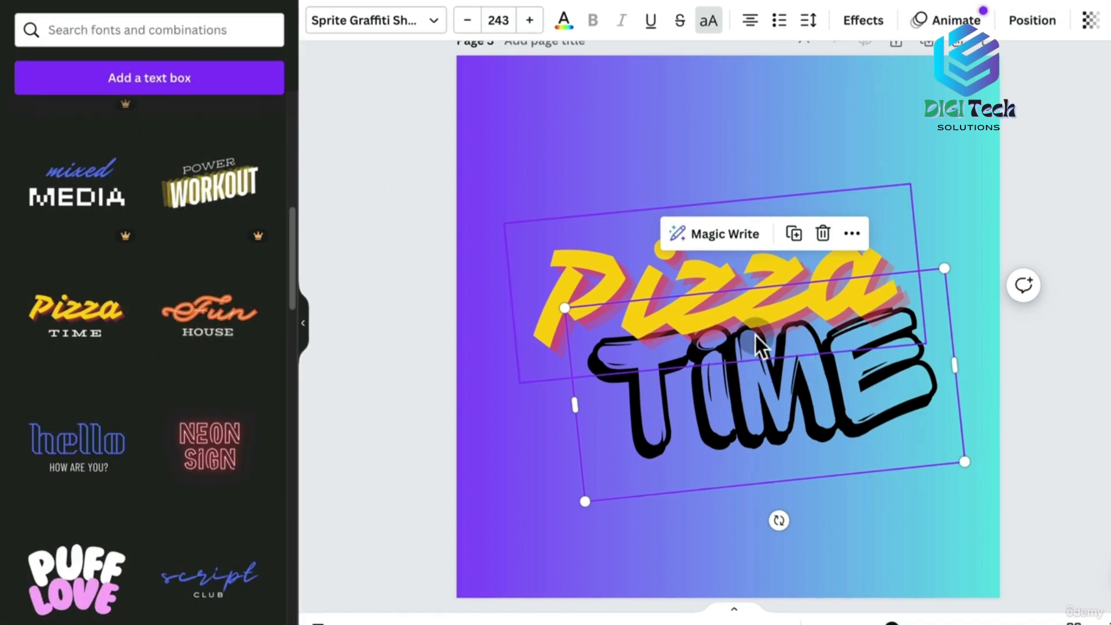
Try the document orange and yellow on the TIME text, and recolor it with a custom bright green
click(563, 22)
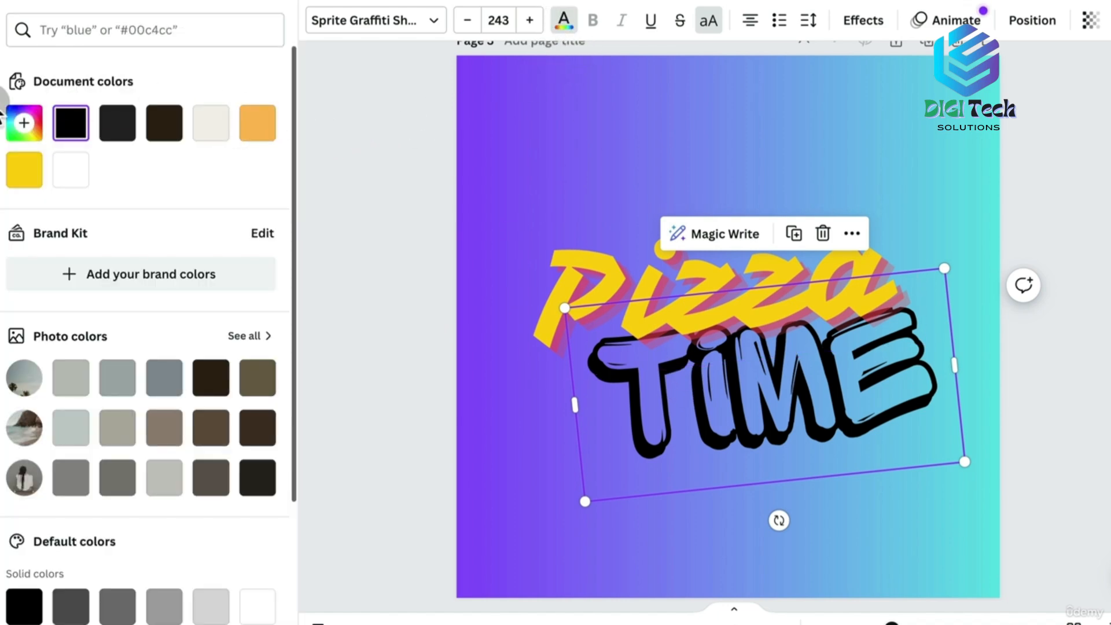
click(258, 125)
click(23, 171)
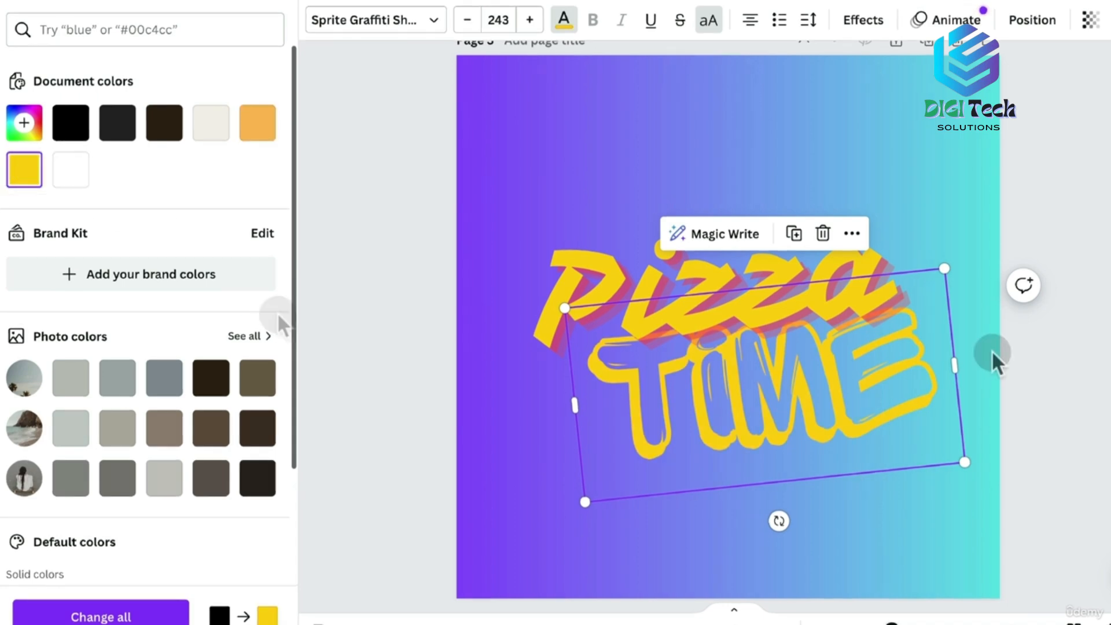
click(24, 123)
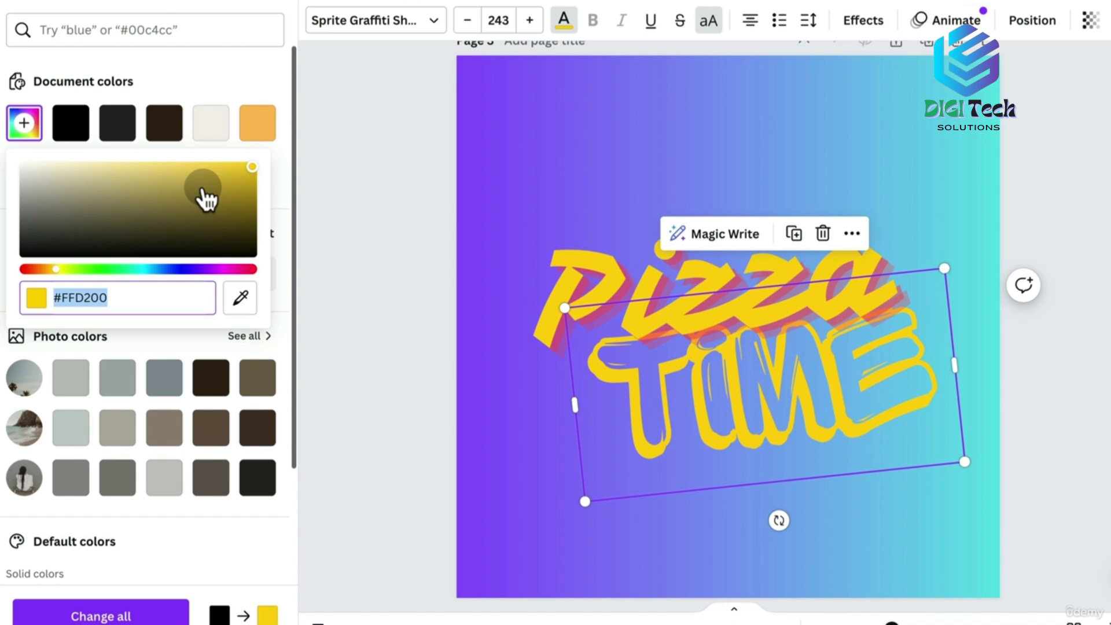
drag(251, 167, 233, 166)
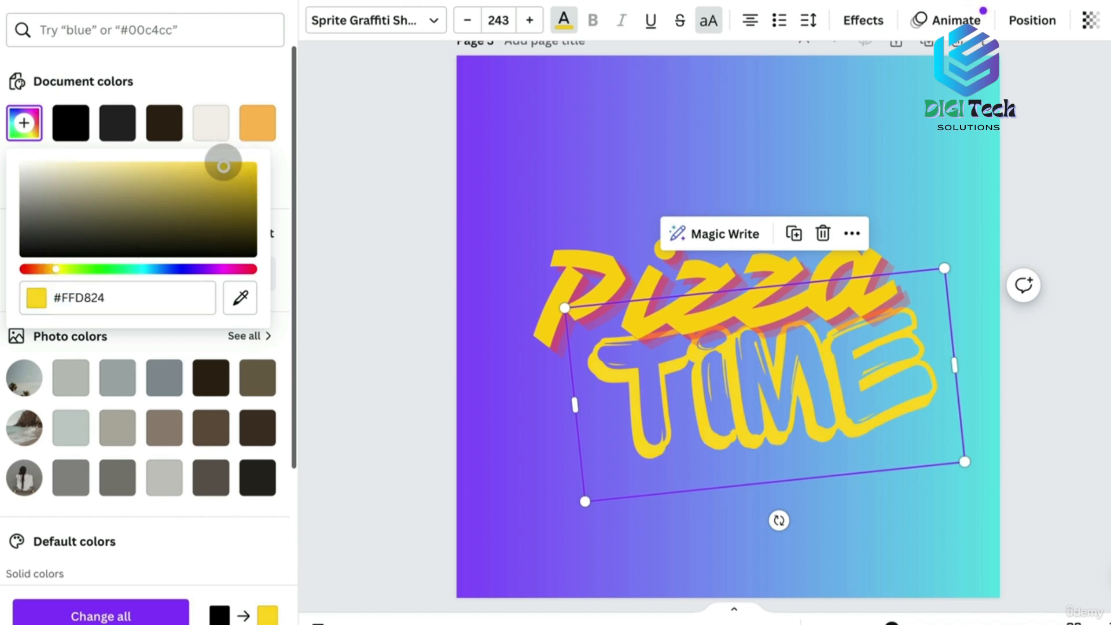
drag(211, 166, 236, 167)
click(52, 284)
drag(53, 270, 132, 285)
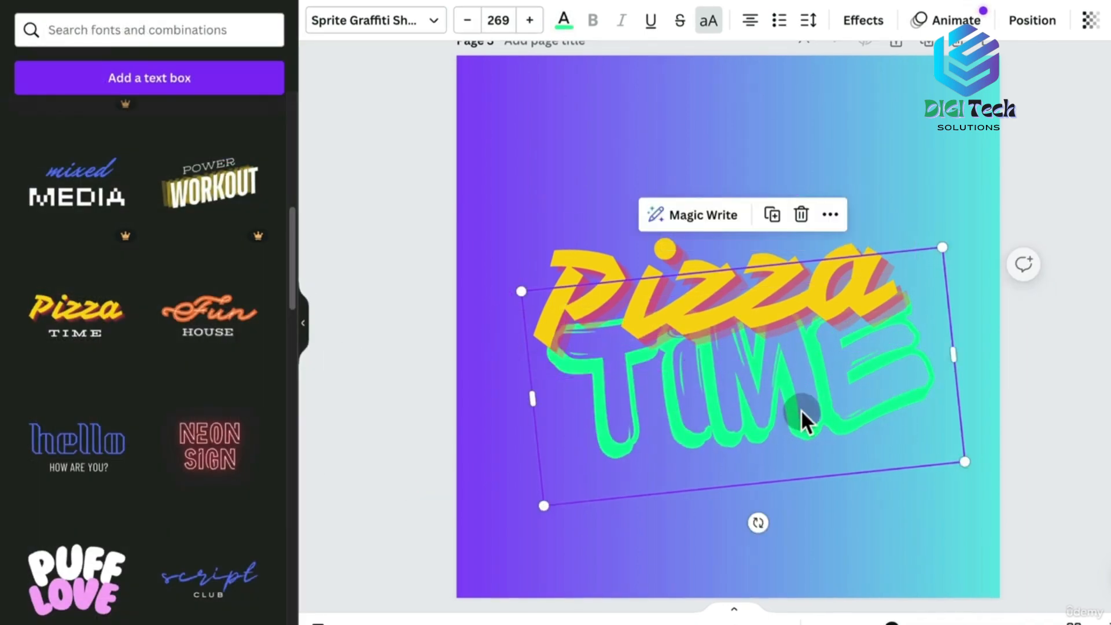
Nudge TIME into place under Pizza, group both texts and move the group to the upper part of the page
mouse_move(805, 421)
mouse_down()
mouse_move(812, 432)
mouse_move(802, 432)
mouse_up()
drag(498, 154, 755, 442)
drag(759, 446, 749, 425)
click(740, 114)
click(1106, 176)
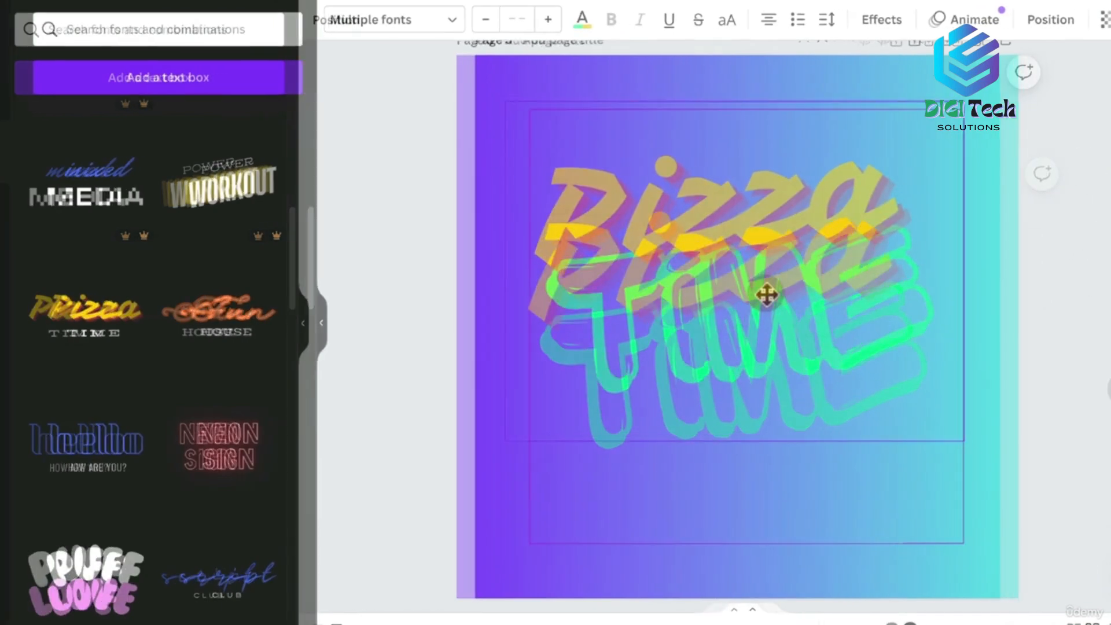
mouse_move(766, 293)
mouse_down()
mouse_move(752, 289)
mouse_move(757, 301)
mouse_up()
drag(826, 299, 825, 302)
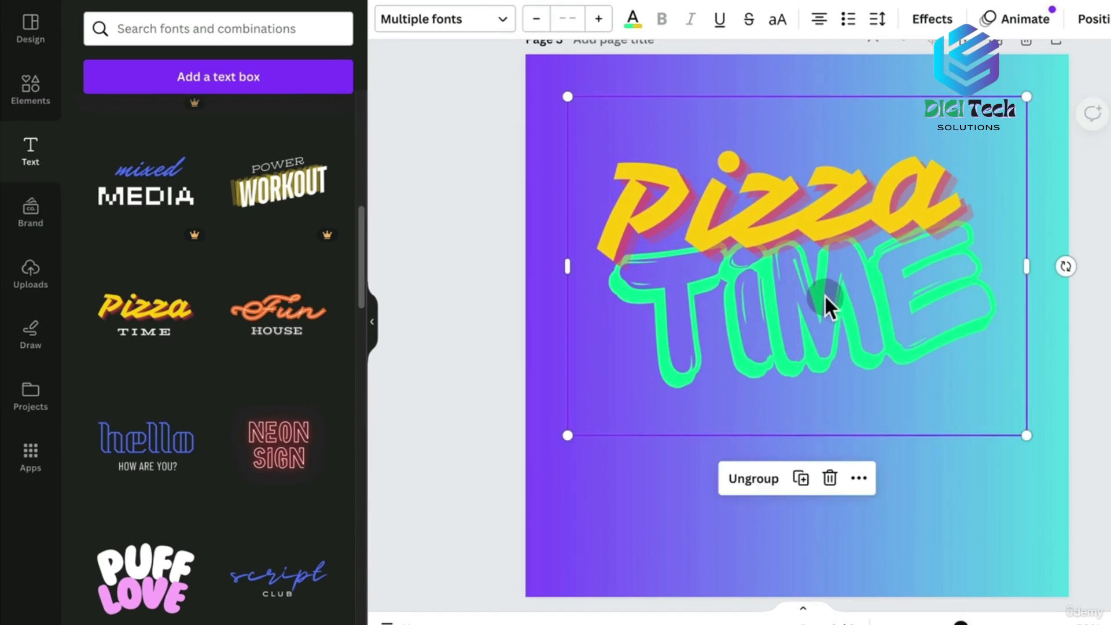
Add a new text box below the Pizza TIME group and turn it into a bulleted list
click(26, 154)
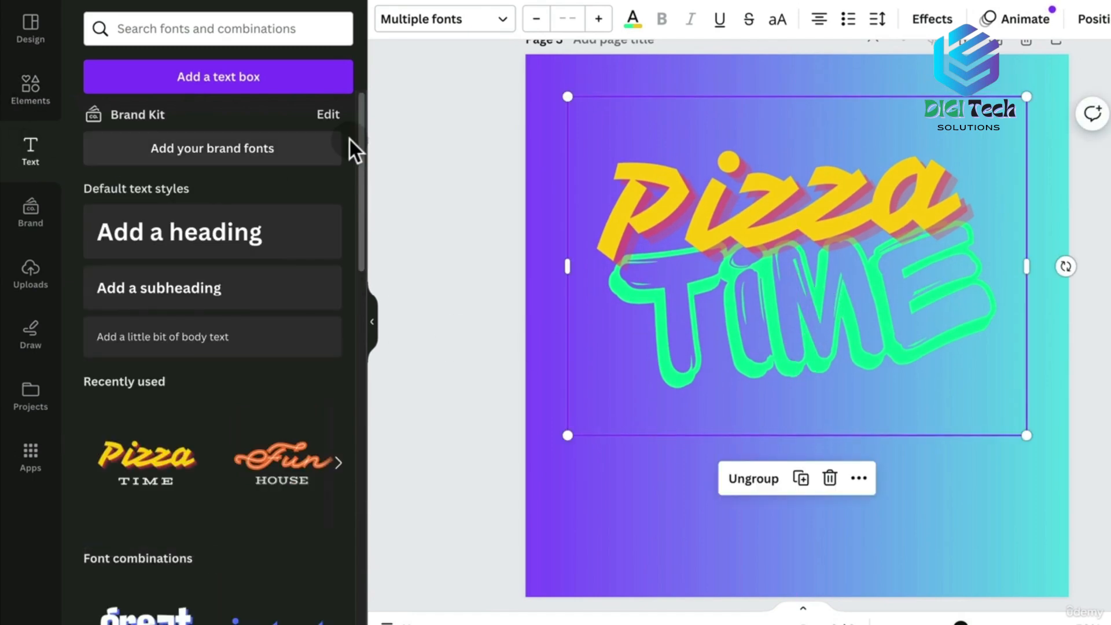
click(235, 79)
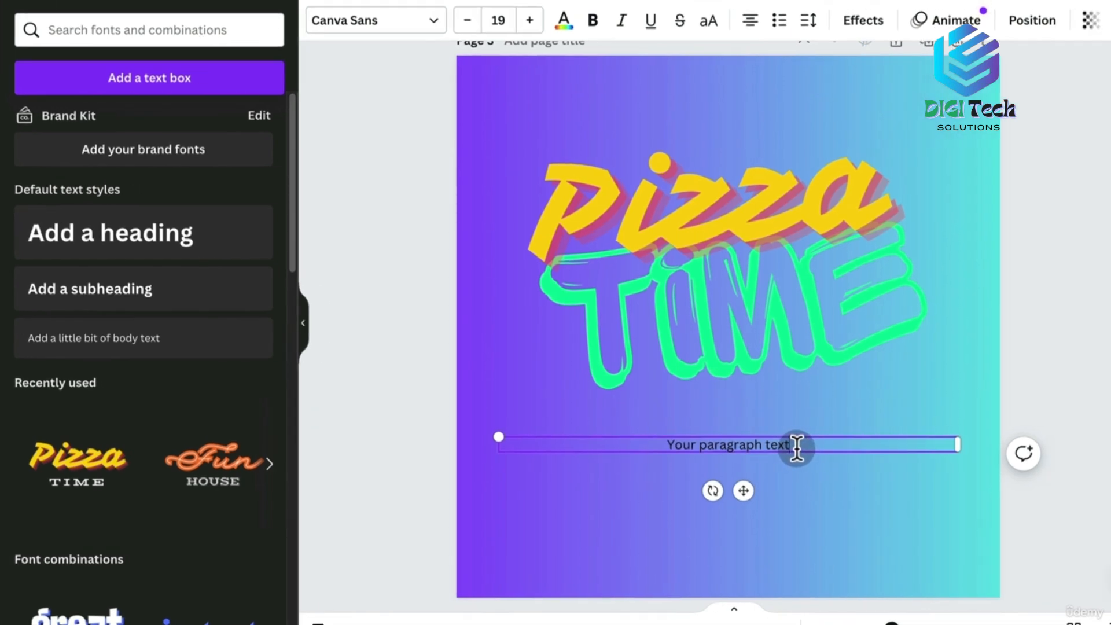
click(779, 21)
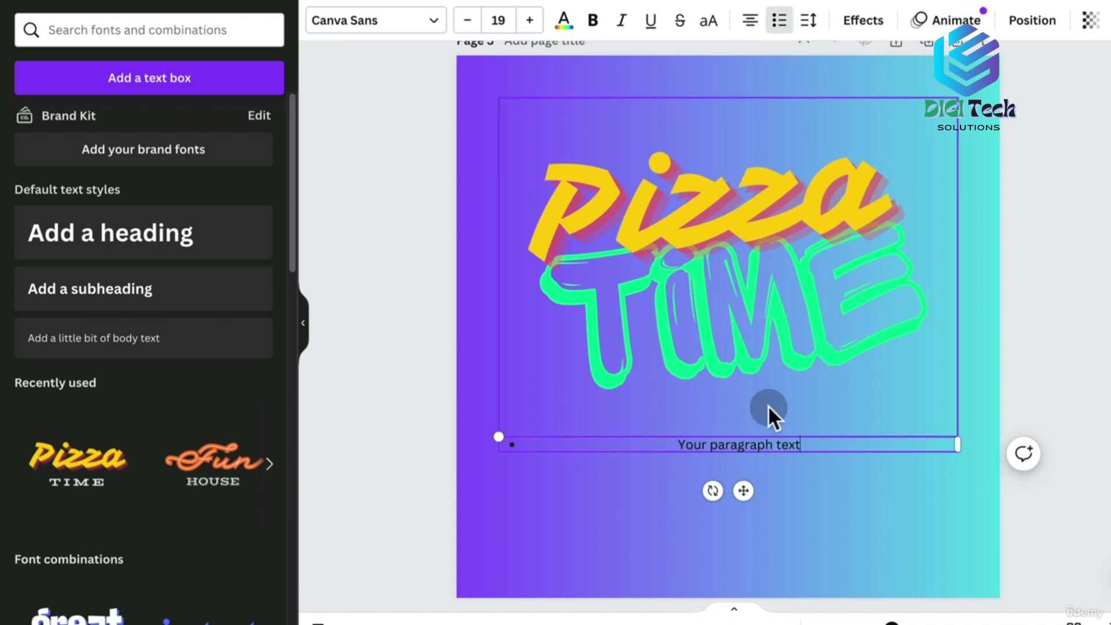
Replace the placeholder text with three bullet items: Location, Time and Date
drag(678, 444, 903, 444)
text(Locat)
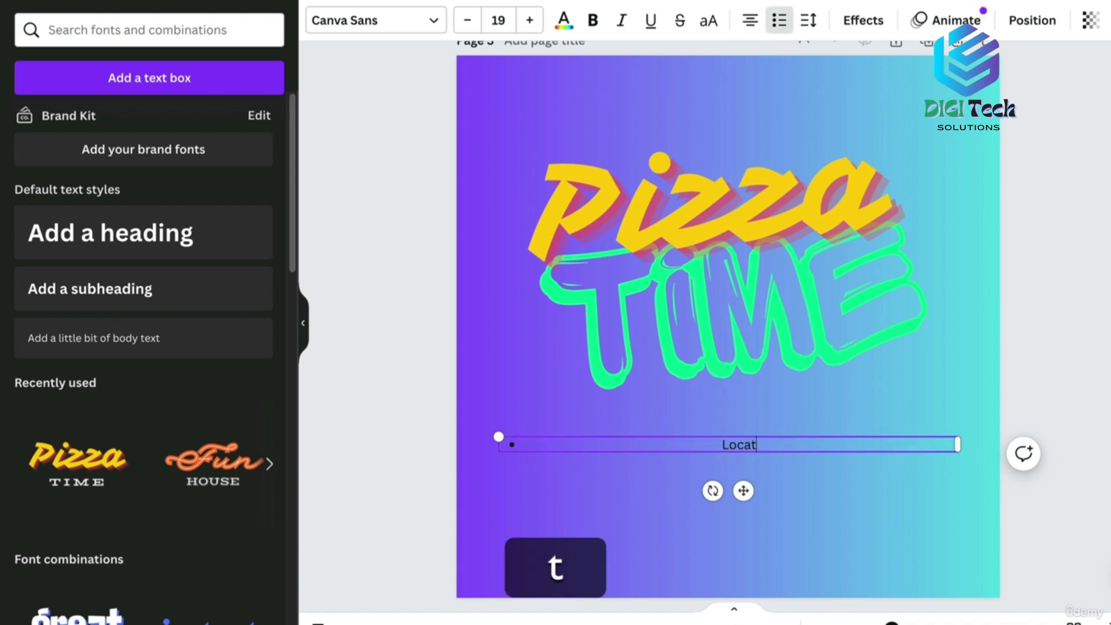
text(ion)
key(Return)
text(Time)
key(Return)
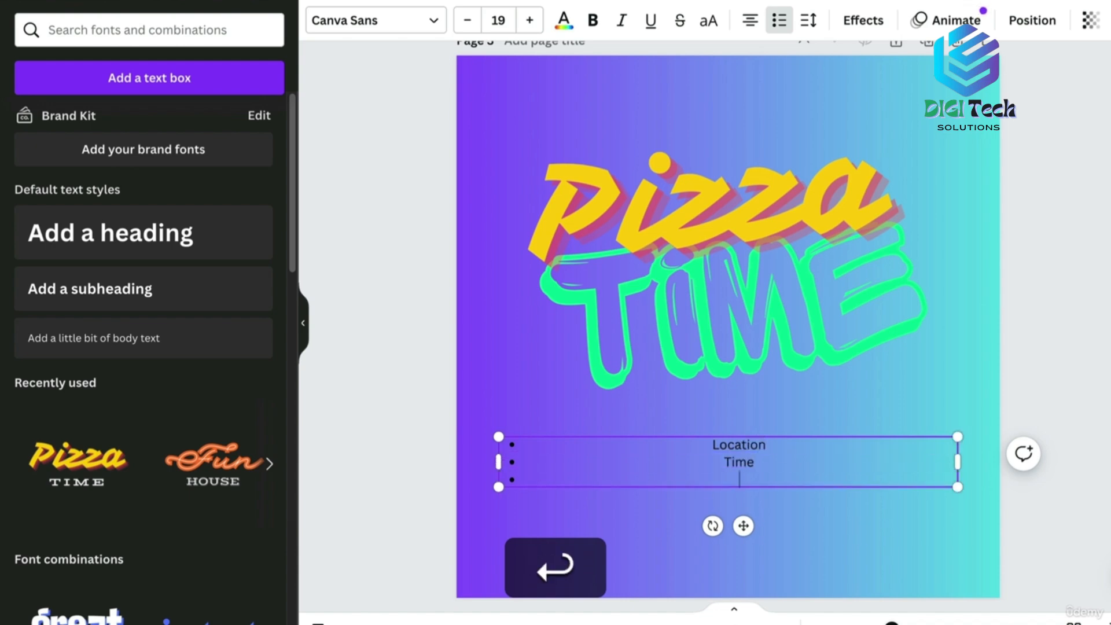
text(Date)
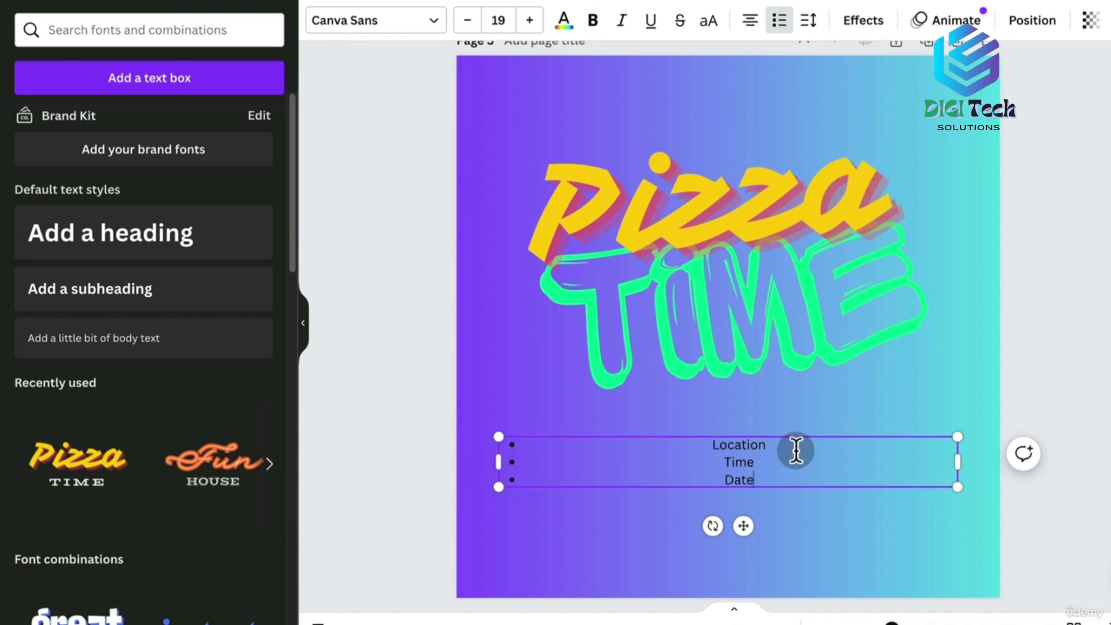
Cycle the three bullet items through the text alignments and leave them left-aligned
drag(784, 476, 694, 442)
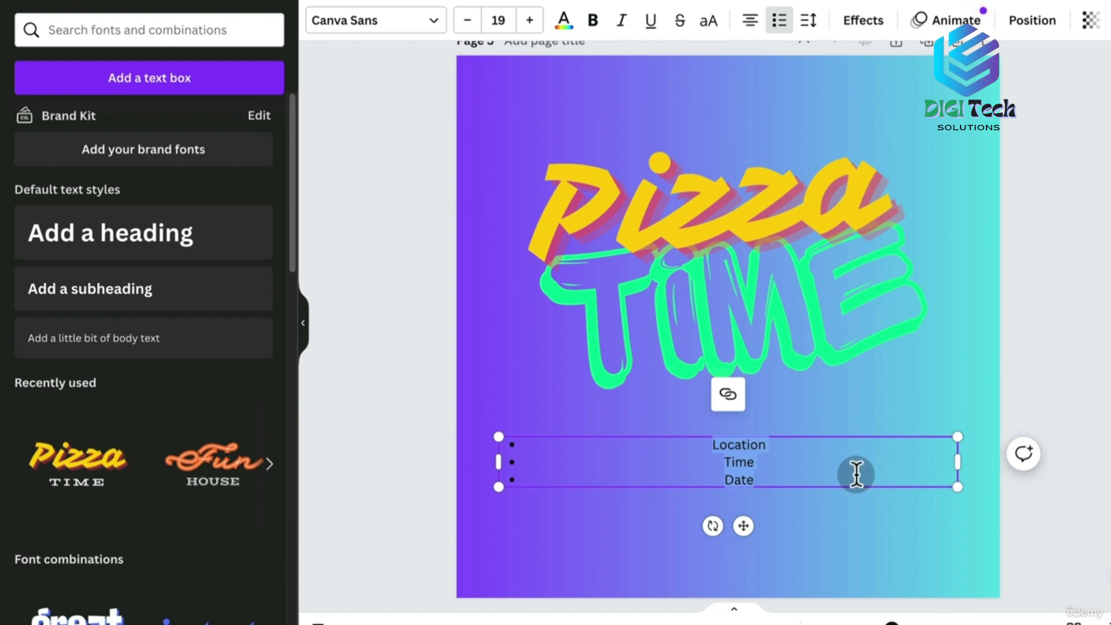
click(751, 24)
click(753, 28)
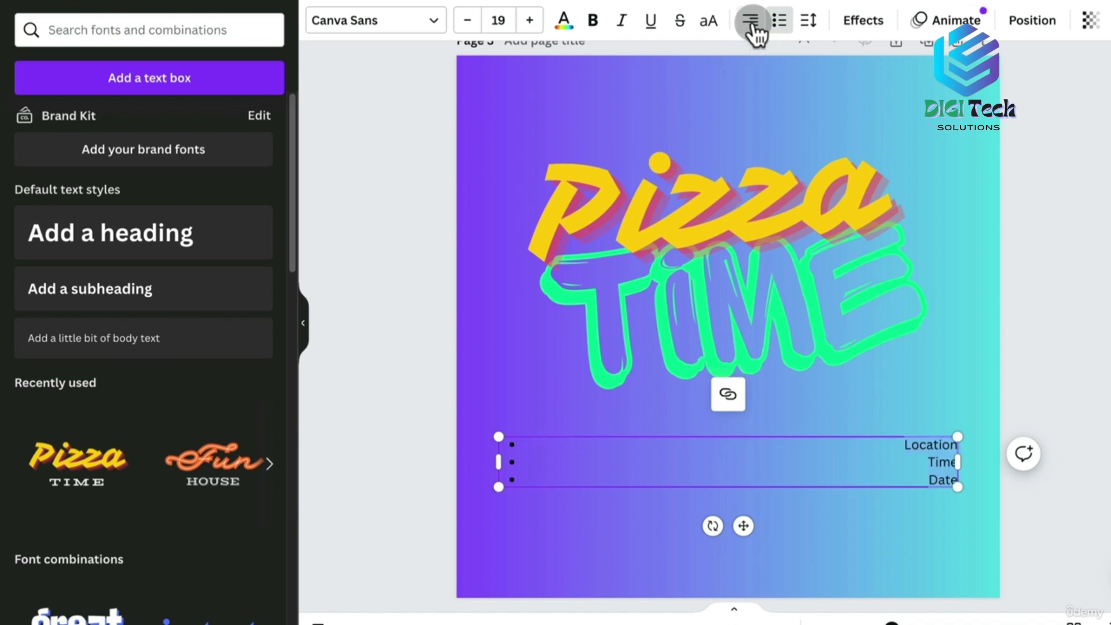
click(753, 26)
click(752, 26)
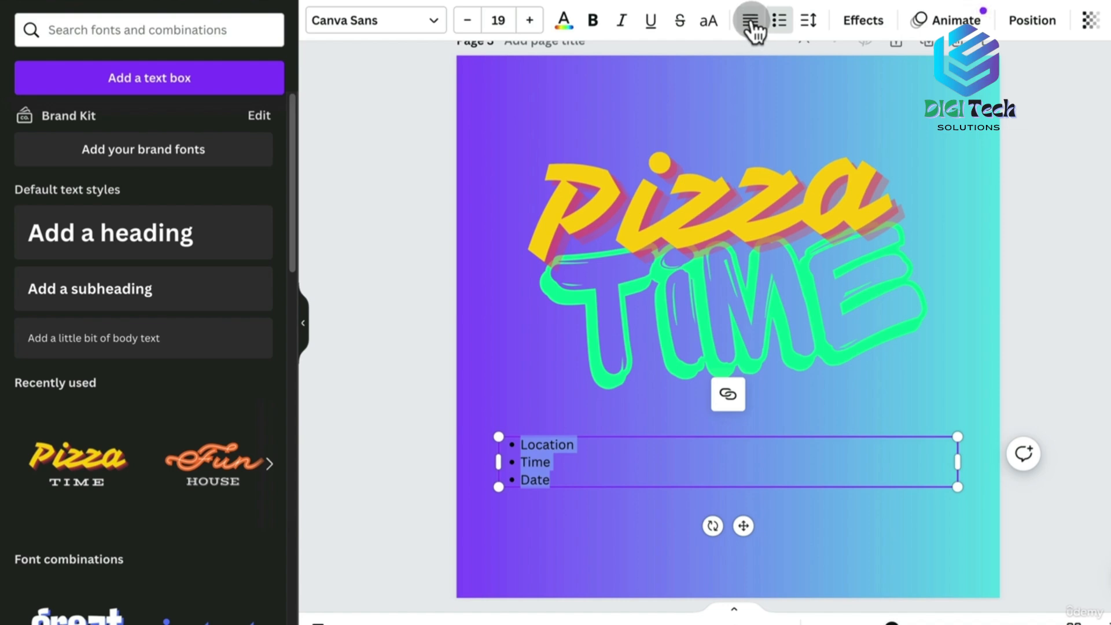
click(752, 26)
click(752, 26)
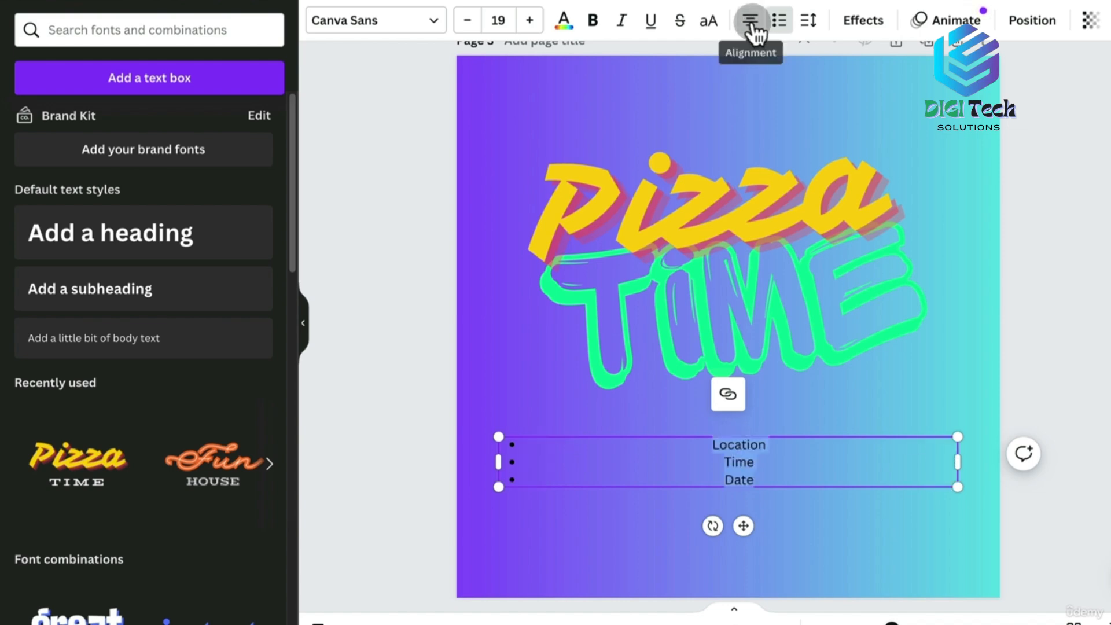
click(752, 26)
Set the bulleted list to font size 50 and change its font to Fredoka
click(499, 20)
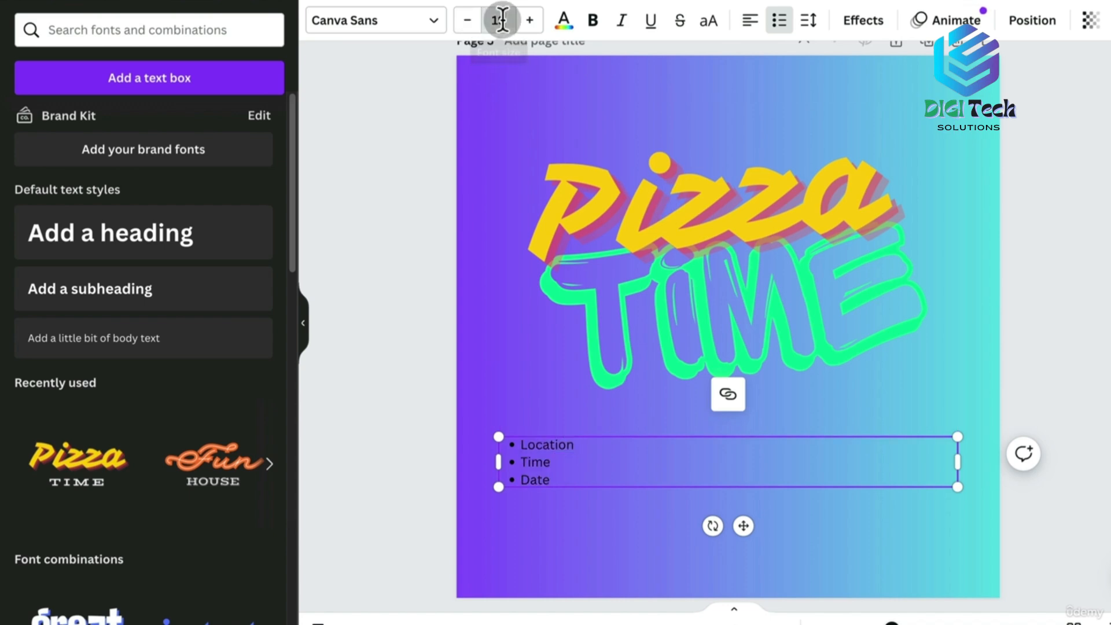
text(50)
key(Return)
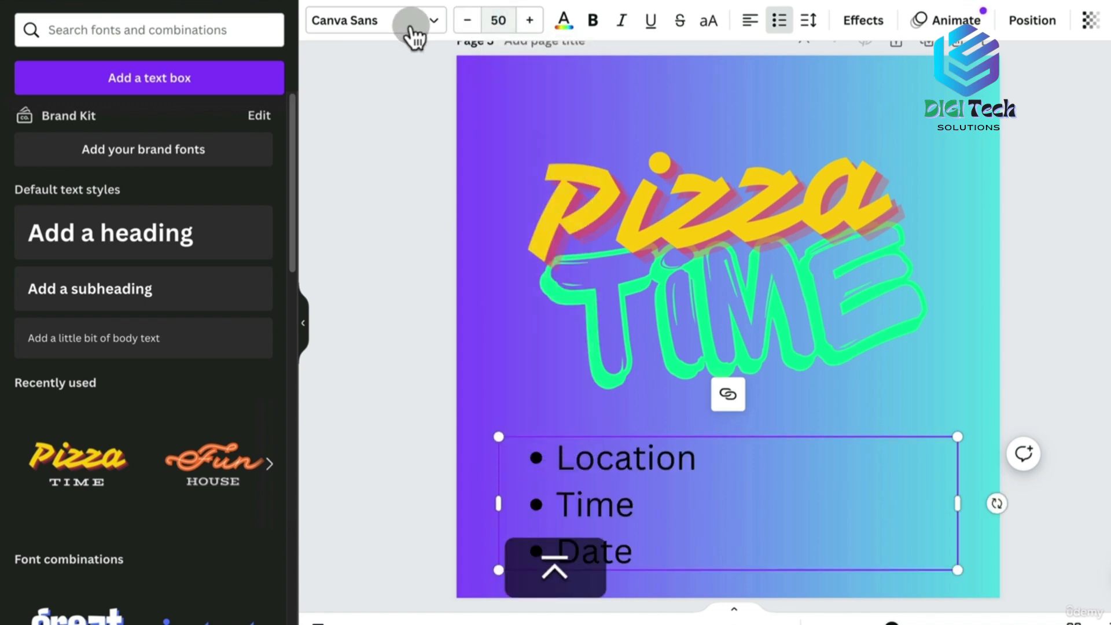
click(350, 20)
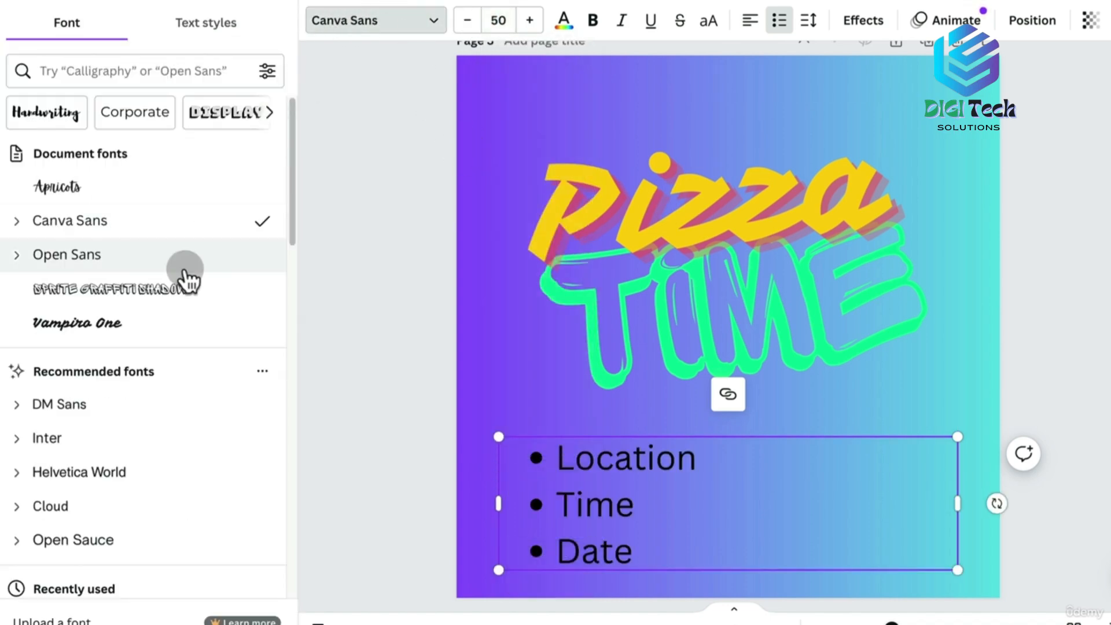
drag(290, 211, 285, 296)
click(89, 418)
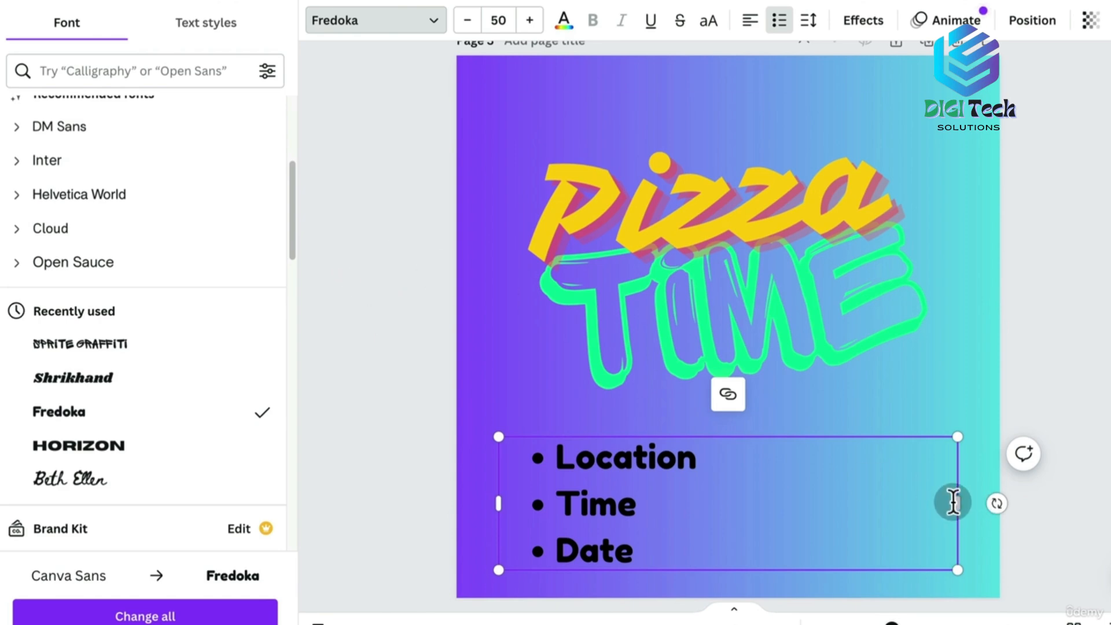
Narrow the bulleted list's text box and reduce its line spacing to 0.94
drag(957, 502, 773, 504)
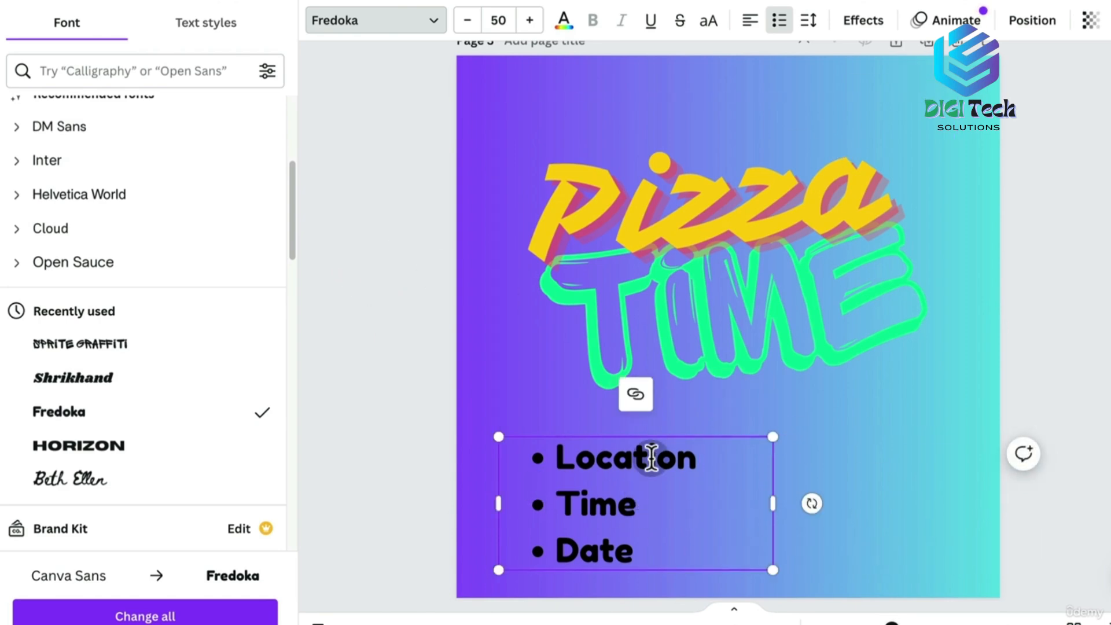
click(809, 20)
drag(877, 149, 842, 156)
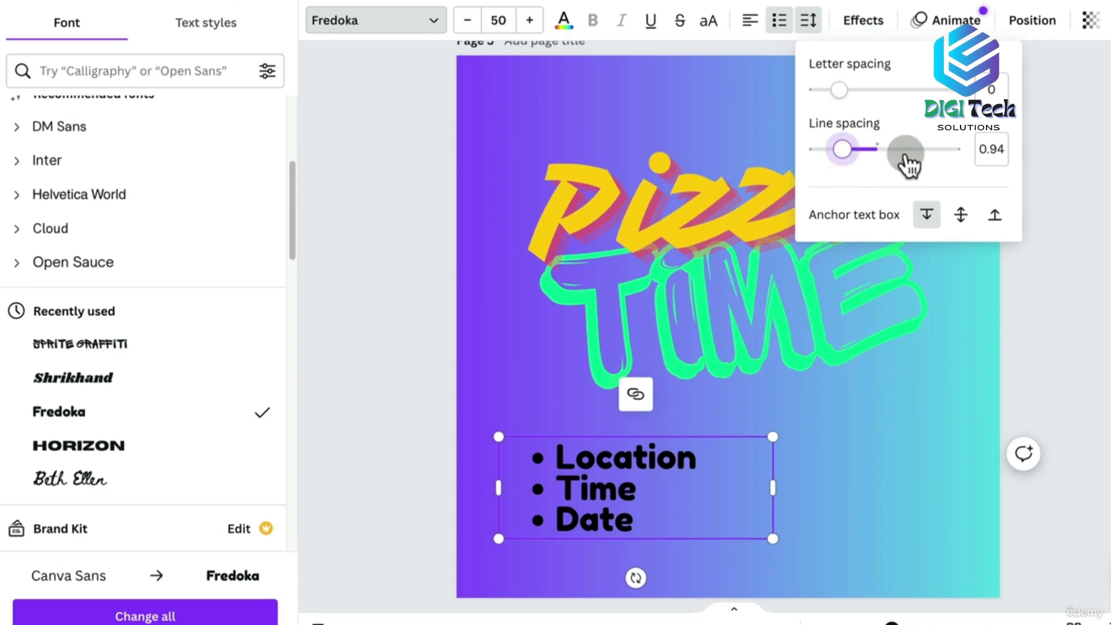
Move the bulleted list to the horizontal center of the design, just below the word TIME
click(921, 538)
click(922, 538)
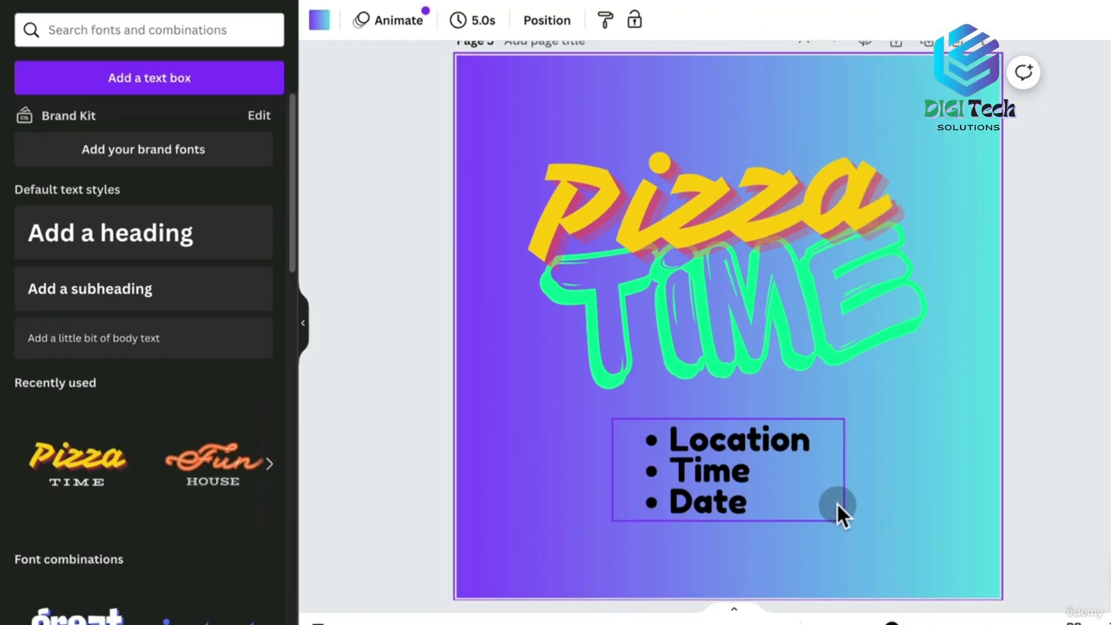
click(761, 436)
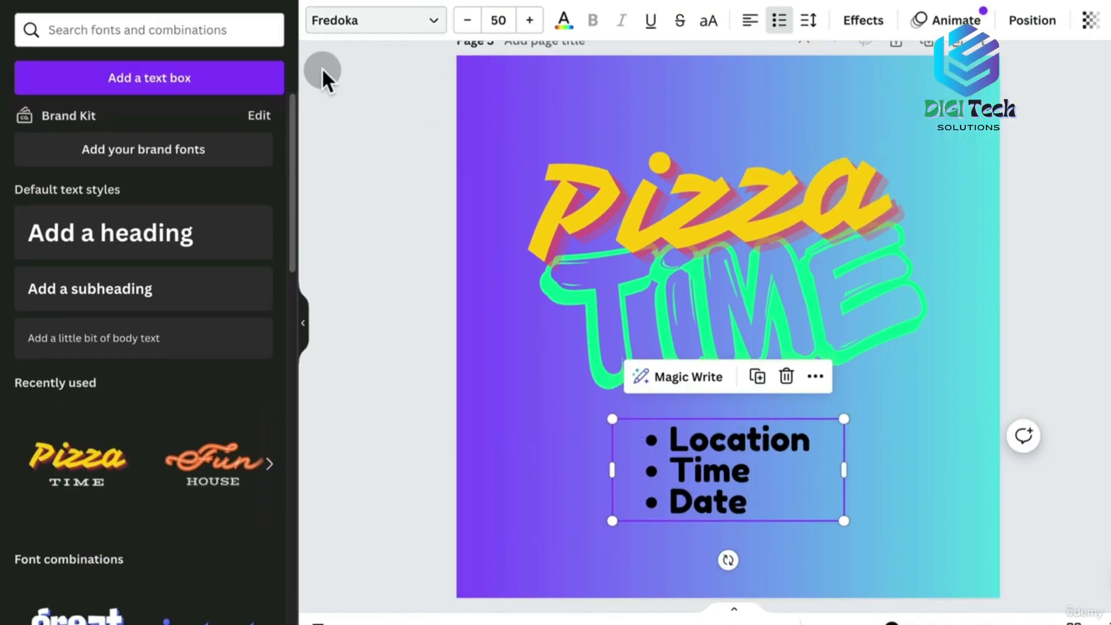
Reduce the bulleted list's font size by a few steps and raise it back to 50
click(467, 20)
click(467, 20)
click(467, 21)
click(529, 20)
click(529, 20)
click(529, 20)
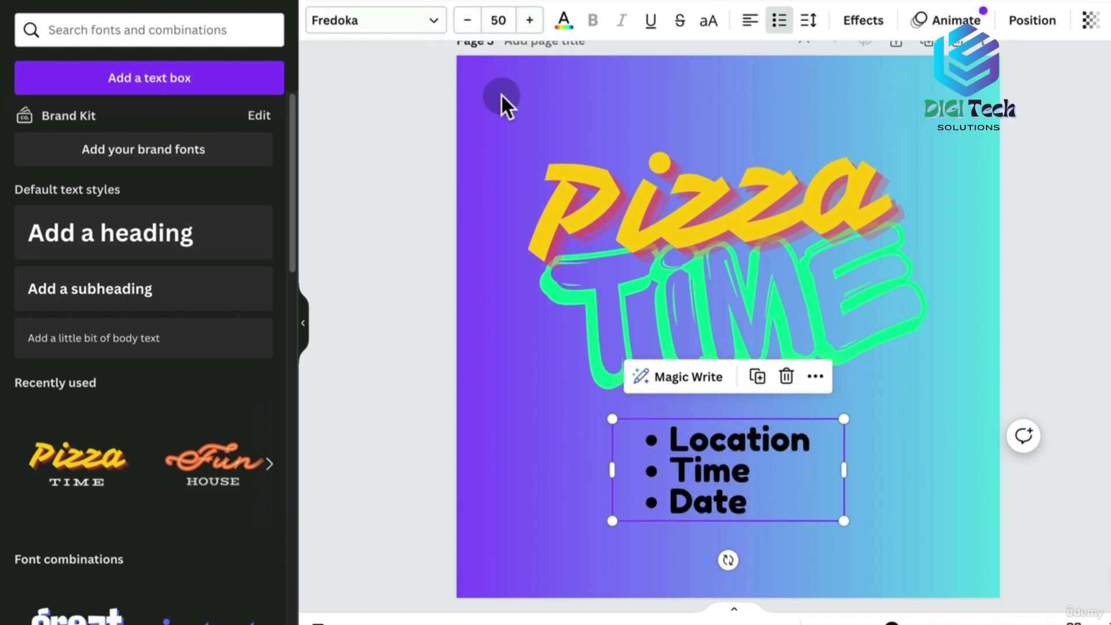
Try underlining the list, try underline and strikethrough on the item Time, and remove both styles
click(650, 21)
click(650, 20)
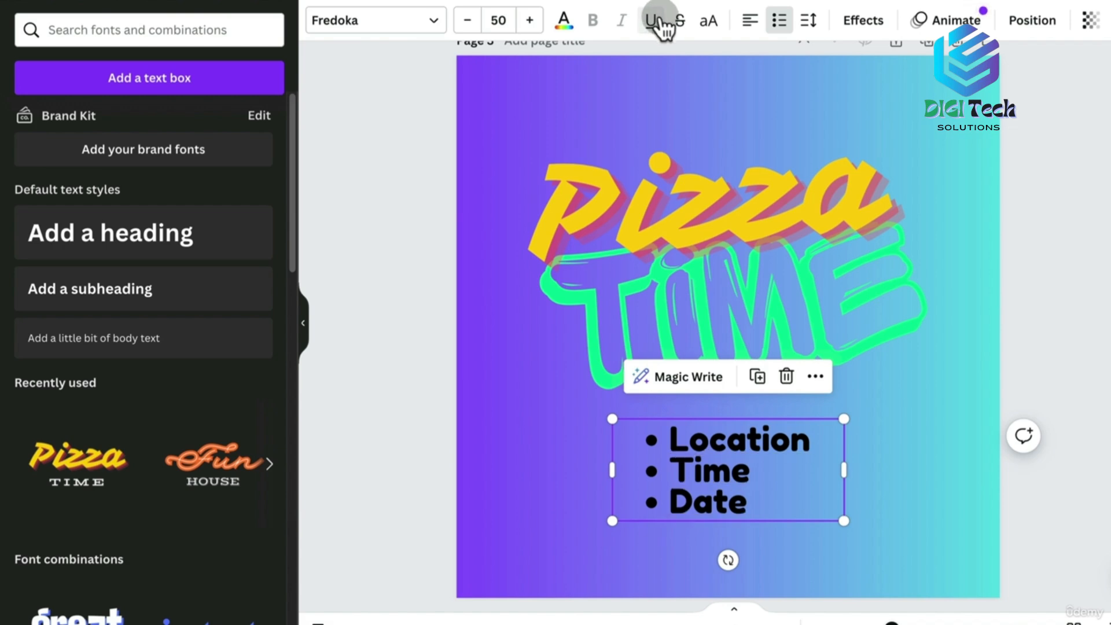
double_click(727, 460)
click(673, 440)
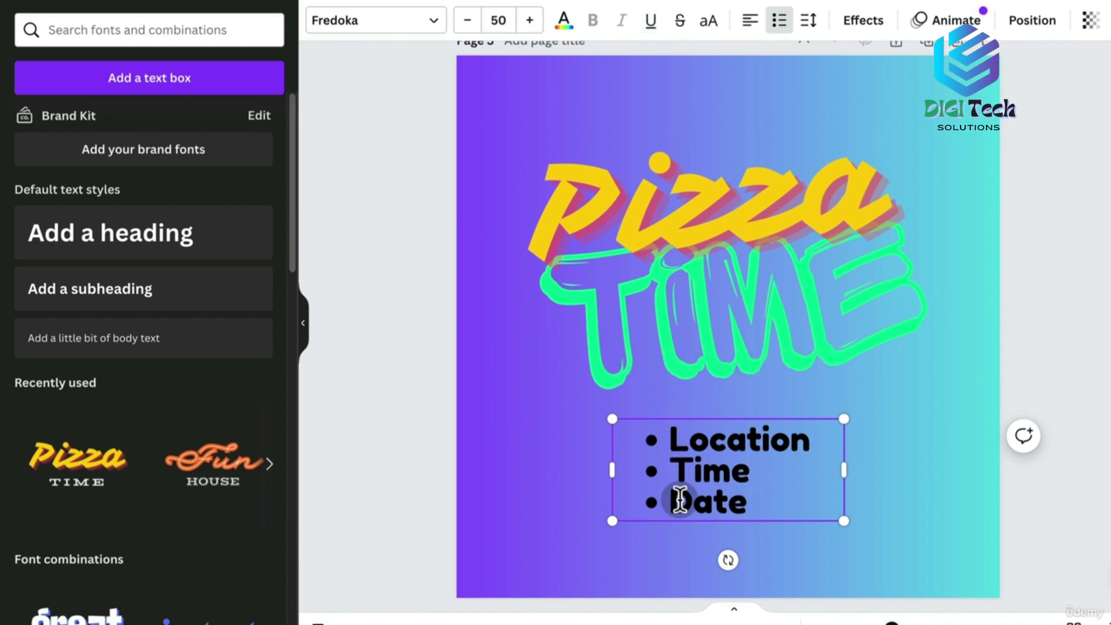
drag(671, 472, 789, 473)
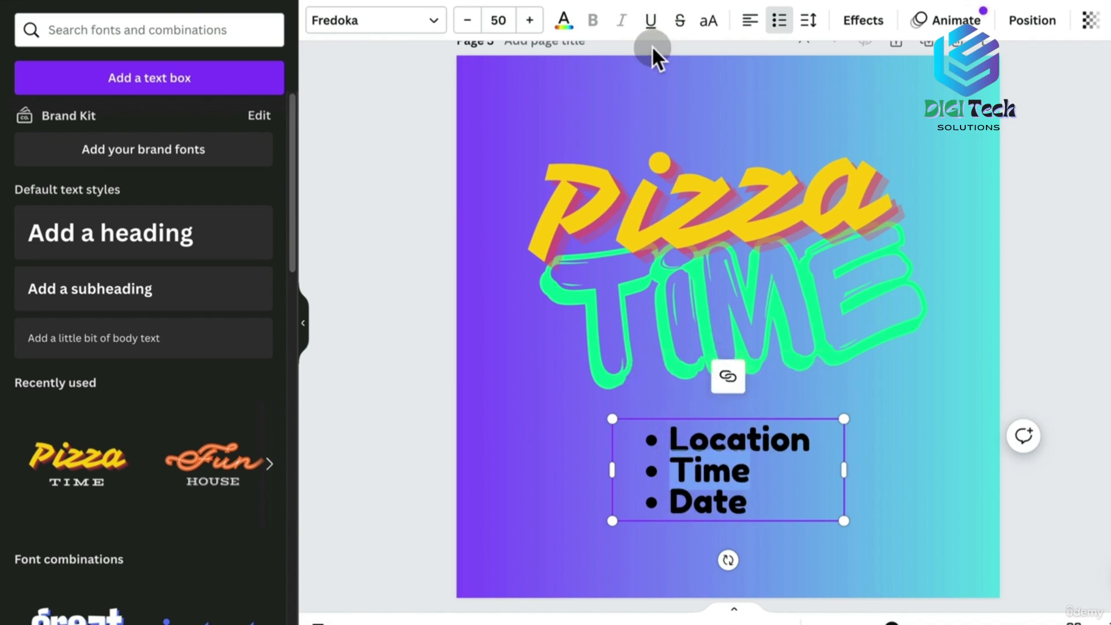
click(650, 20)
click(682, 22)
click(682, 21)
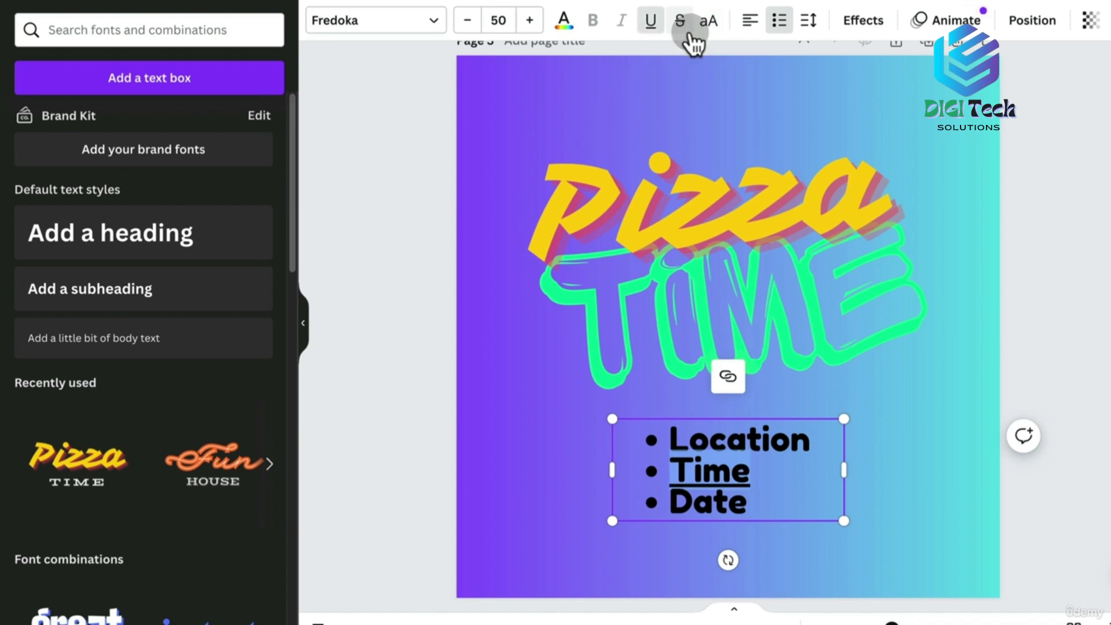
click(649, 26)
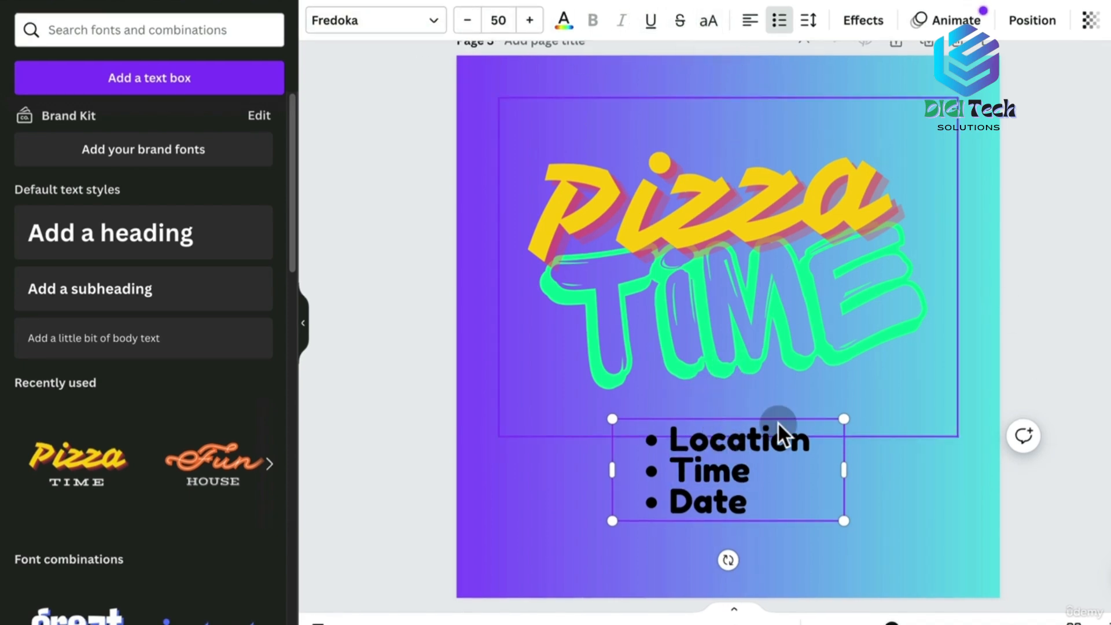
Turn the bulleted list to uppercase, widen its text box so LOCATION fits on one line, and recenter it
click(713, 22)
click(713, 22)
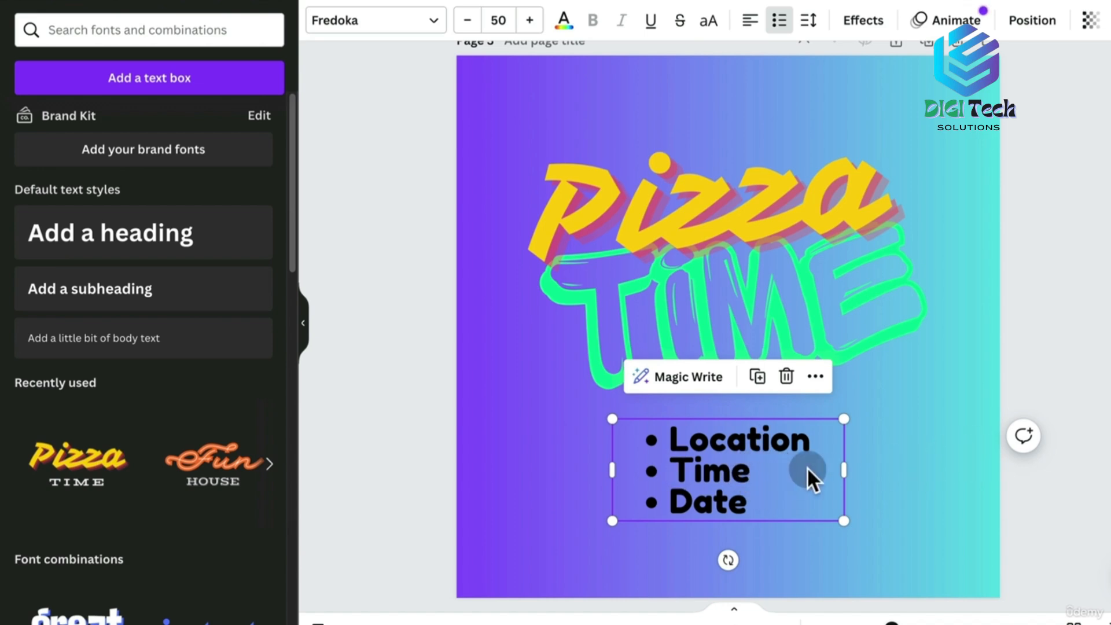
click(713, 22)
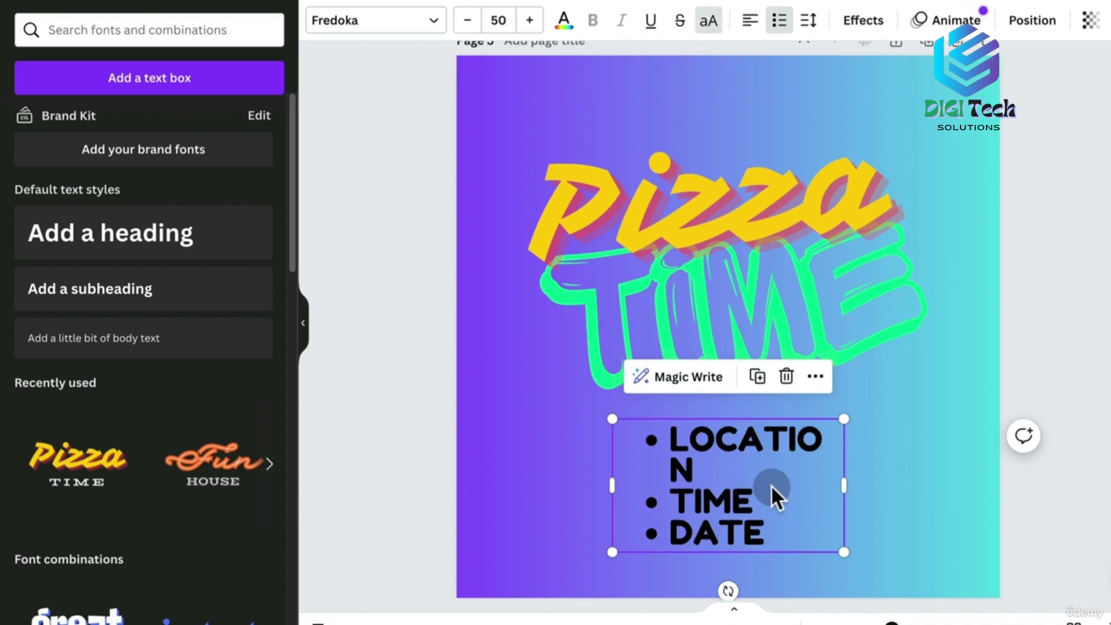
drag(847, 491, 883, 469)
double_click(756, 505)
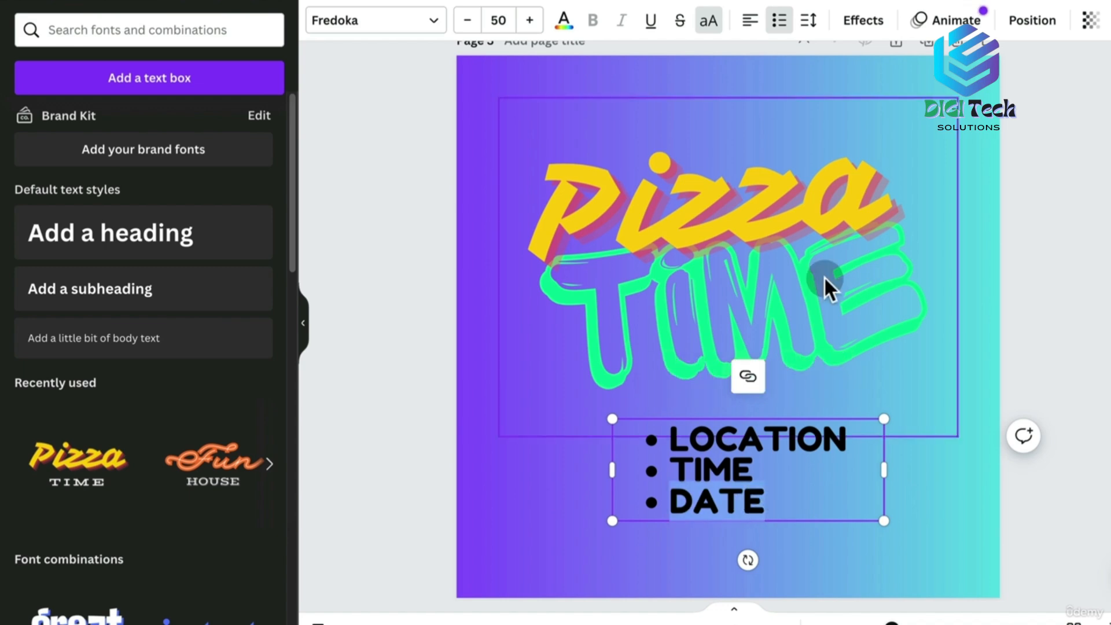
click(920, 456)
Color the bulleted list white and enlarge it proportionally to a font size of about 67.4
click(565, 21)
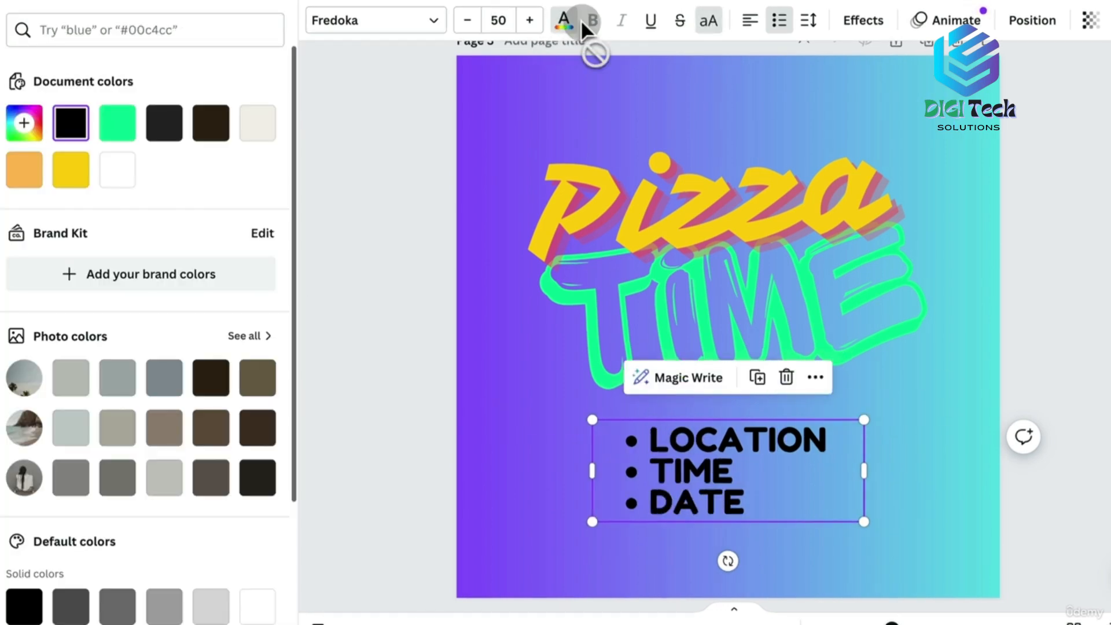
click(117, 173)
drag(863, 427, 907, 377)
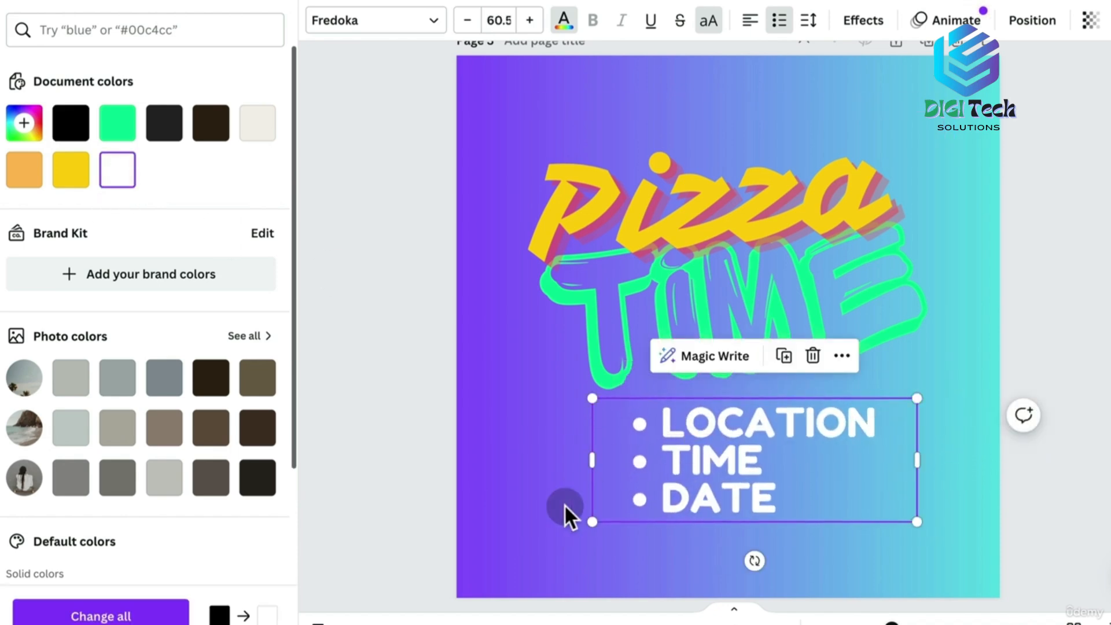
drag(591, 524, 556, 536)
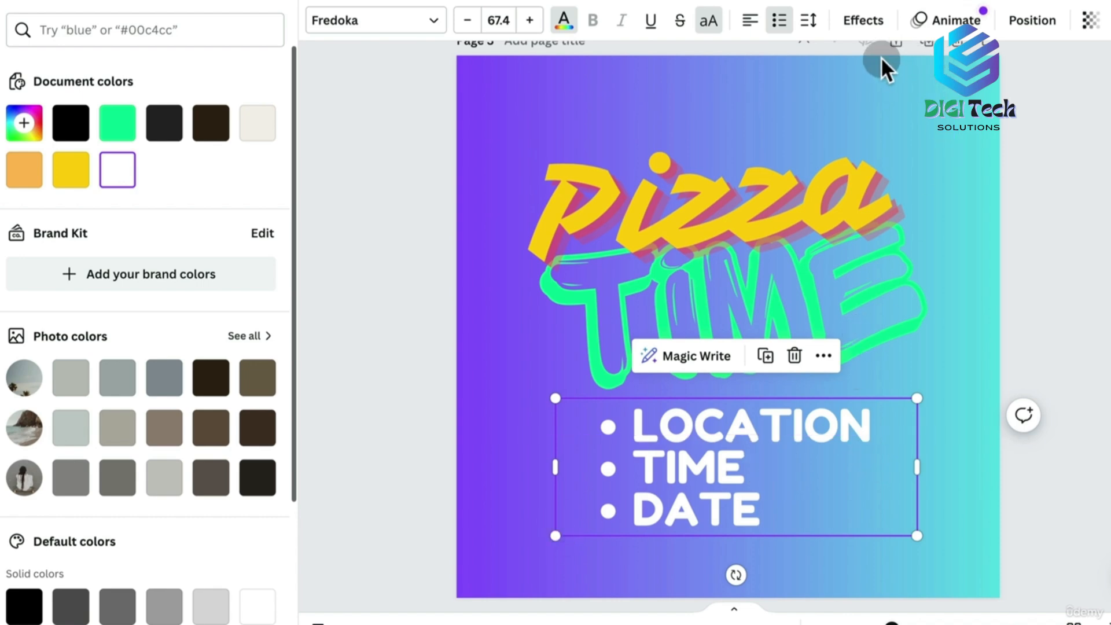
Try the Shadow, Lift and Hollow effects on the bulleted list, with Hollow thickness at 100, and reset the style to None
click(877, 23)
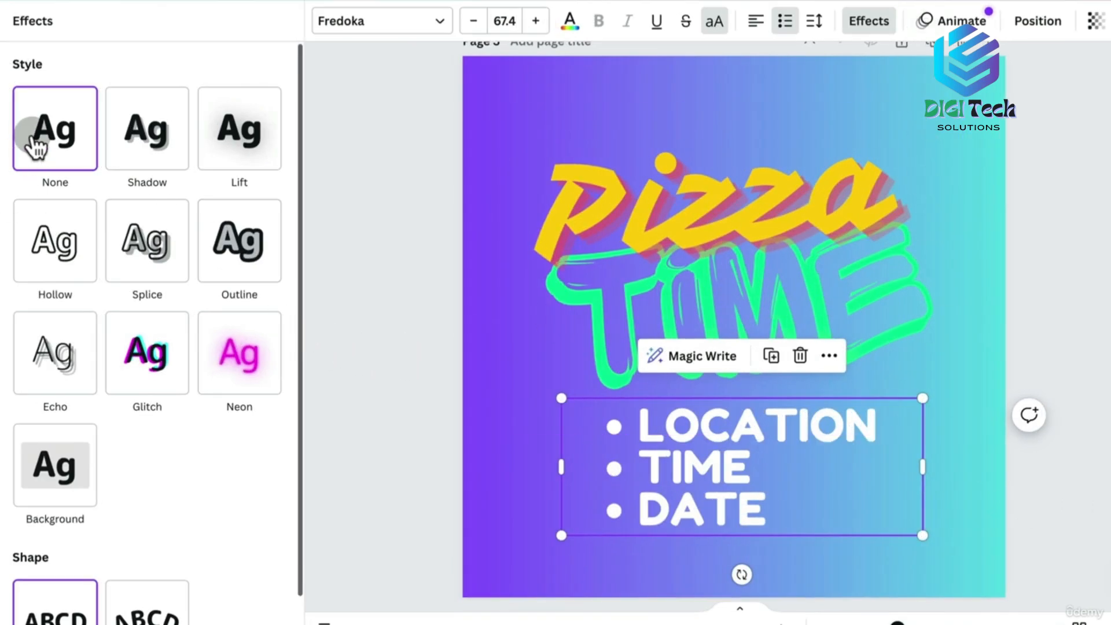
click(149, 149)
click(230, 149)
click(149, 148)
click(219, 141)
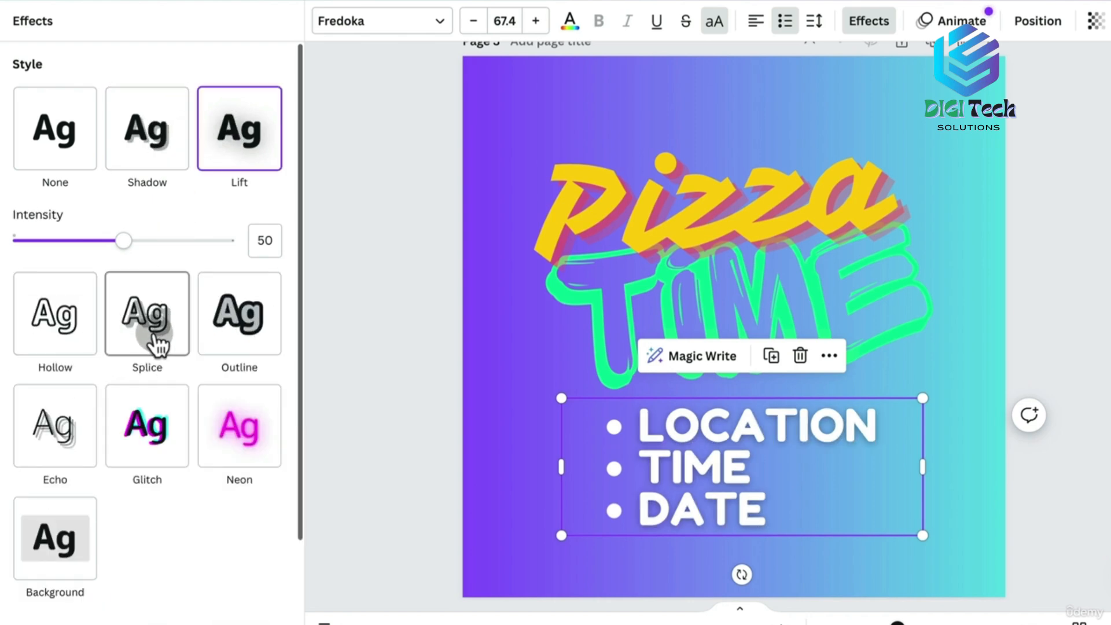
click(55, 344)
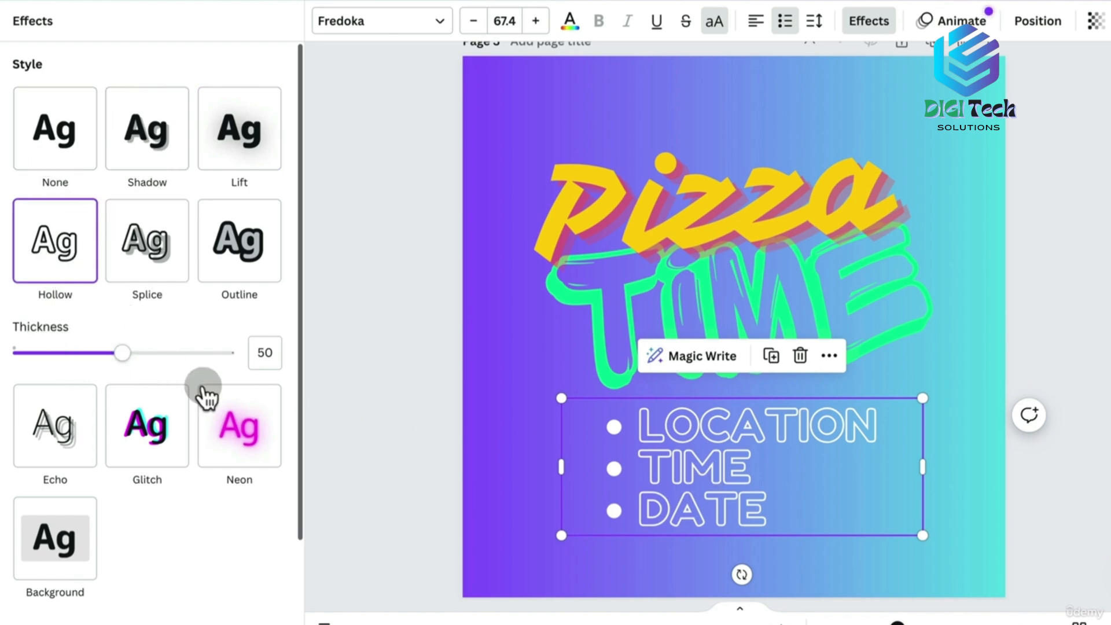
drag(116, 355, 269, 349)
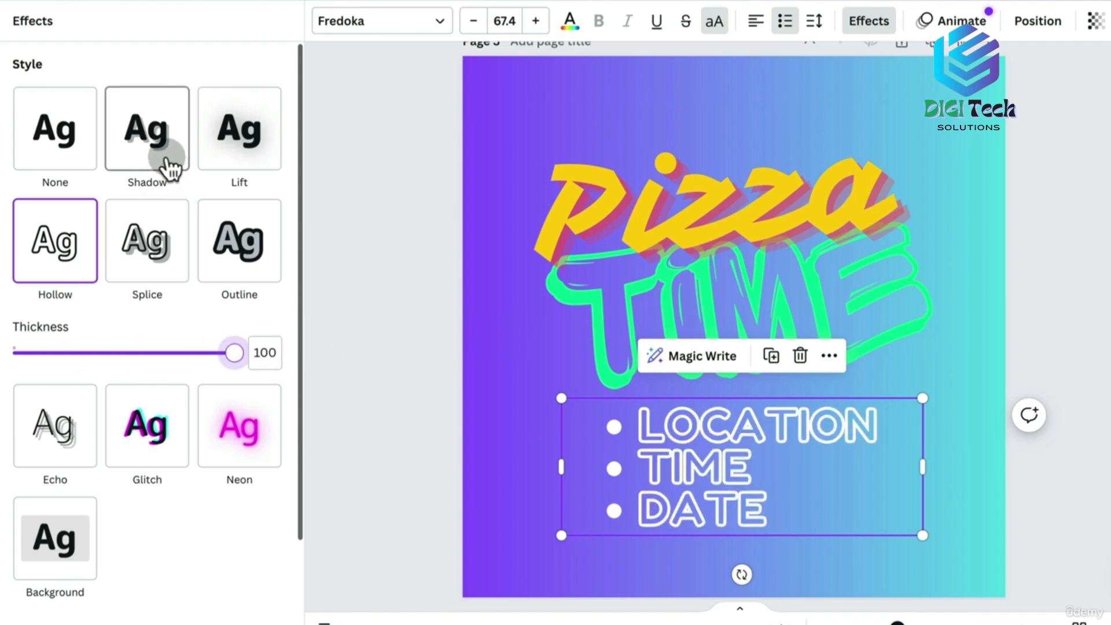
click(71, 131)
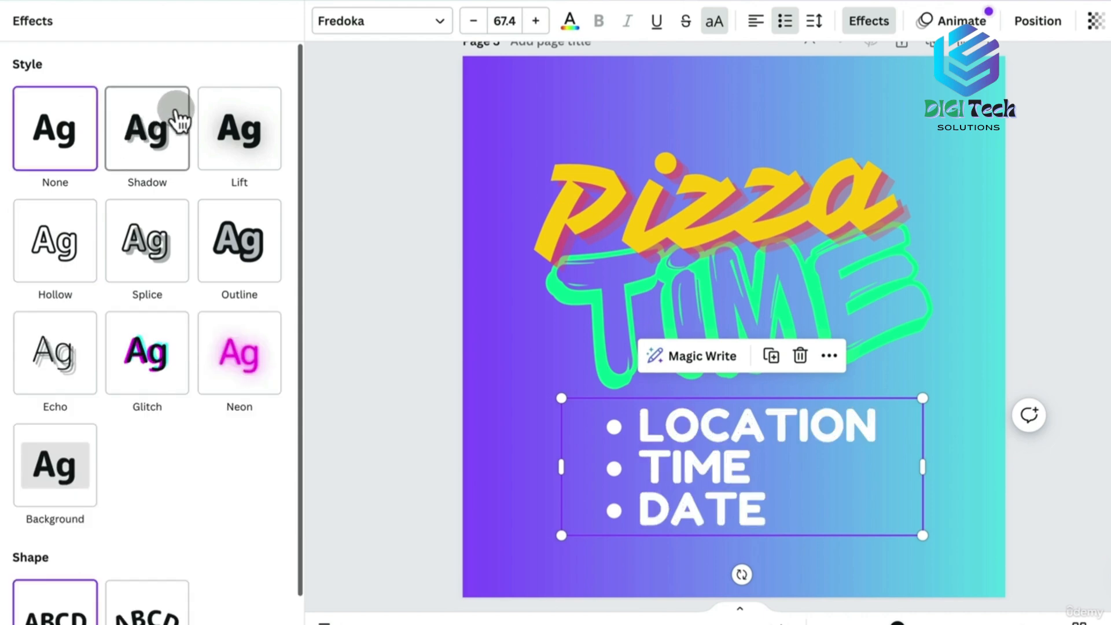
Apply a Shadow effect to the bulleted list in the document's bright green with transparency 80
click(184, 128)
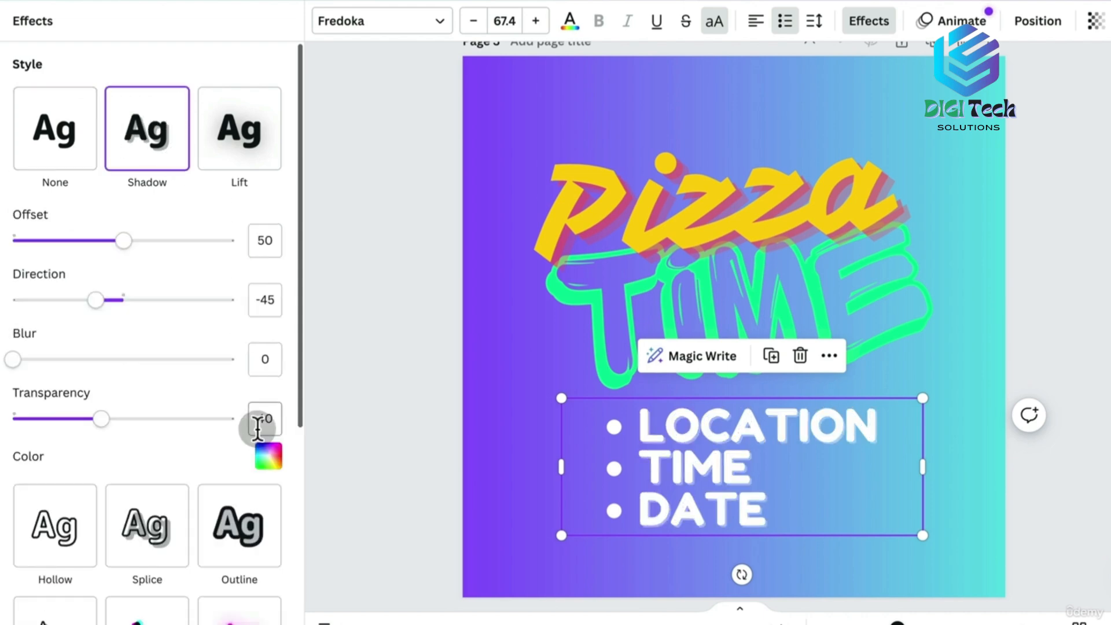
click(268, 456)
click(118, 230)
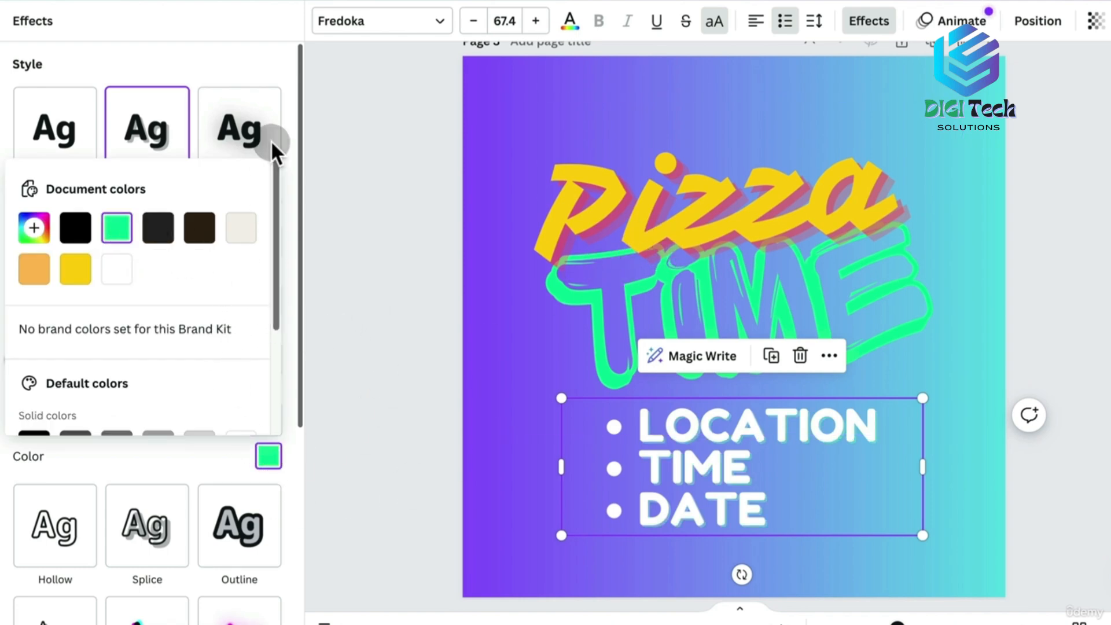
click(269, 52)
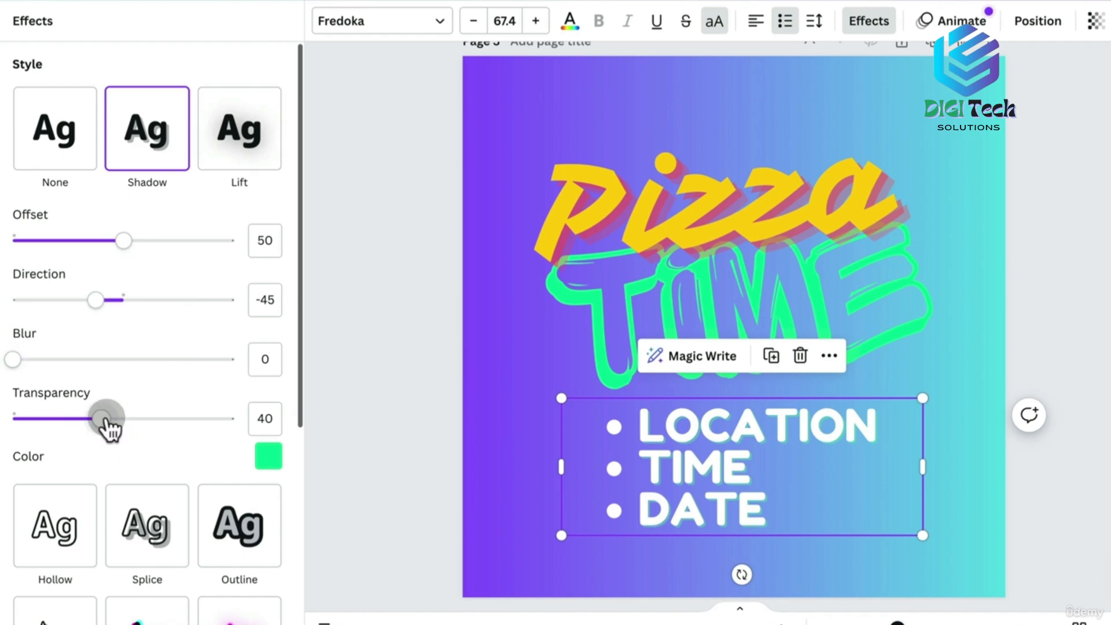
drag(106, 420, 184, 419)
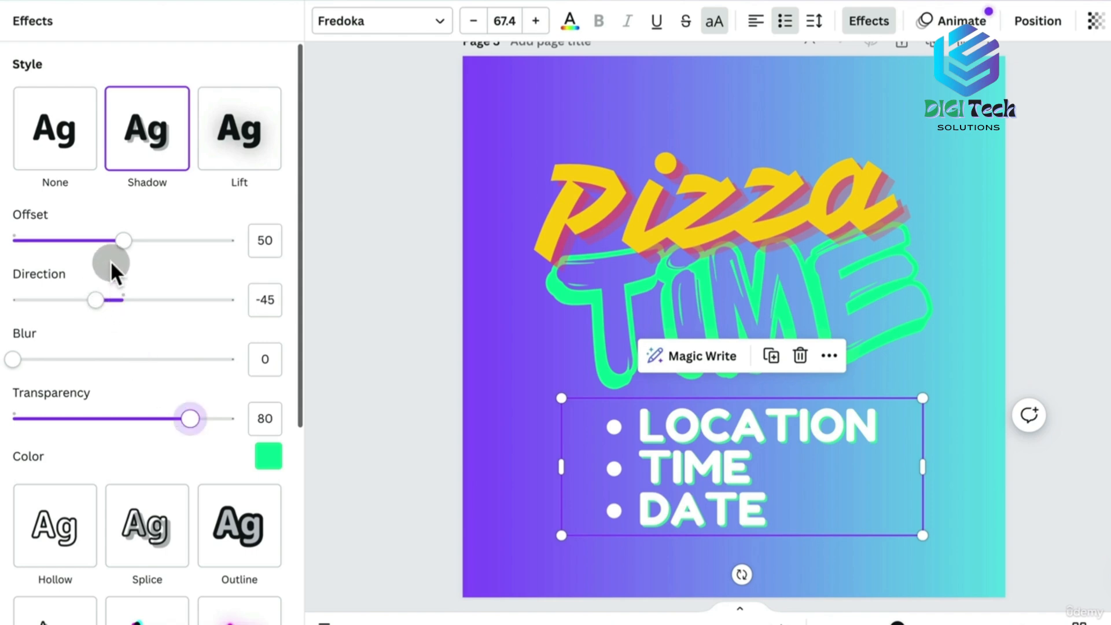
Set the list shadow's offset to 71, direction to -58 and blur to 11
mouse_move(99, 297)
mouse_down()
mouse_move(56, 298)
mouse_move(137, 299)
mouse_move(105, 305)
mouse_up()
drag(123, 240, 170, 240)
drag(106, 299, 89, 301)
drag(12, 359, 38, 370)
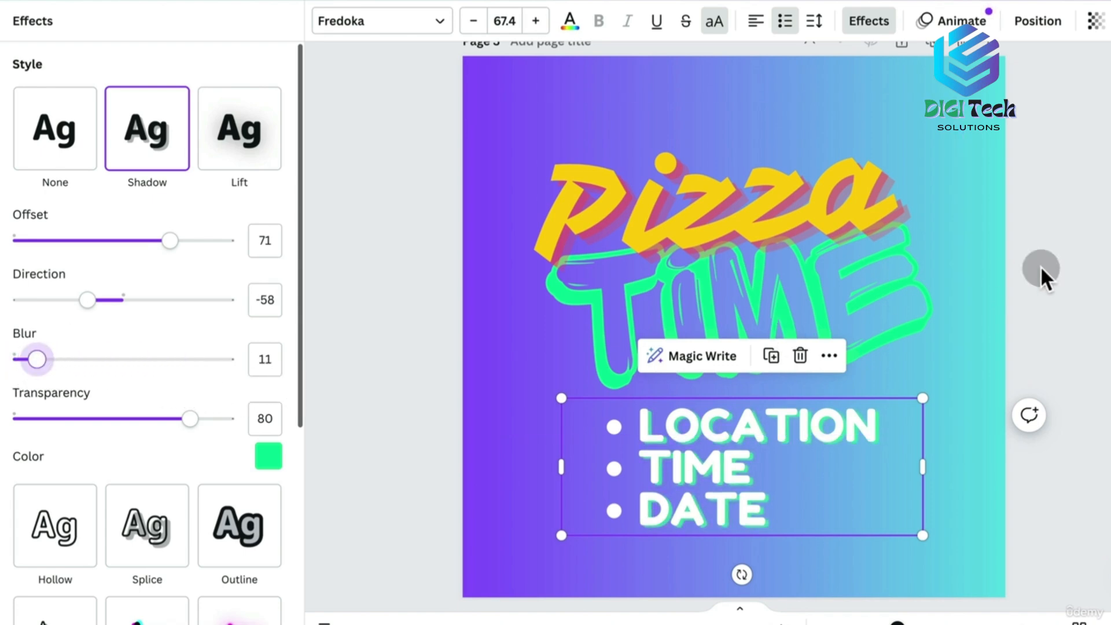
Change the list's shadow to a slightly darker custom green and deselect the list
click(271, 460)
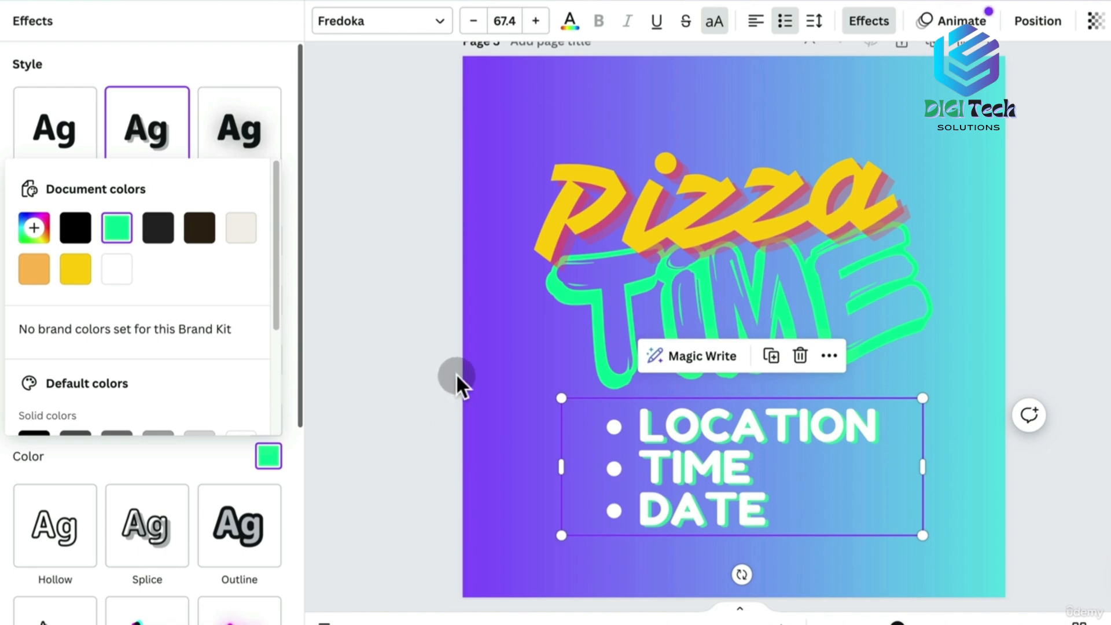
click(35, 228)
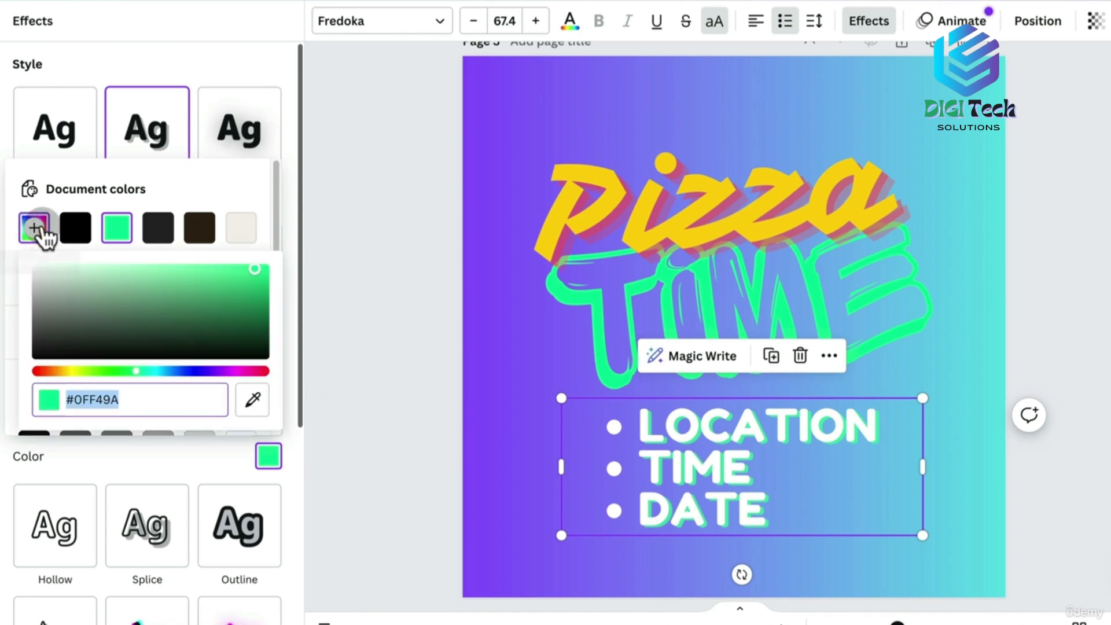
mouse_move(250, 276)
mouse_down()
mouse_move(251, 299)
mouse_move(250, 284)
mouse_up()
click(440, 220)
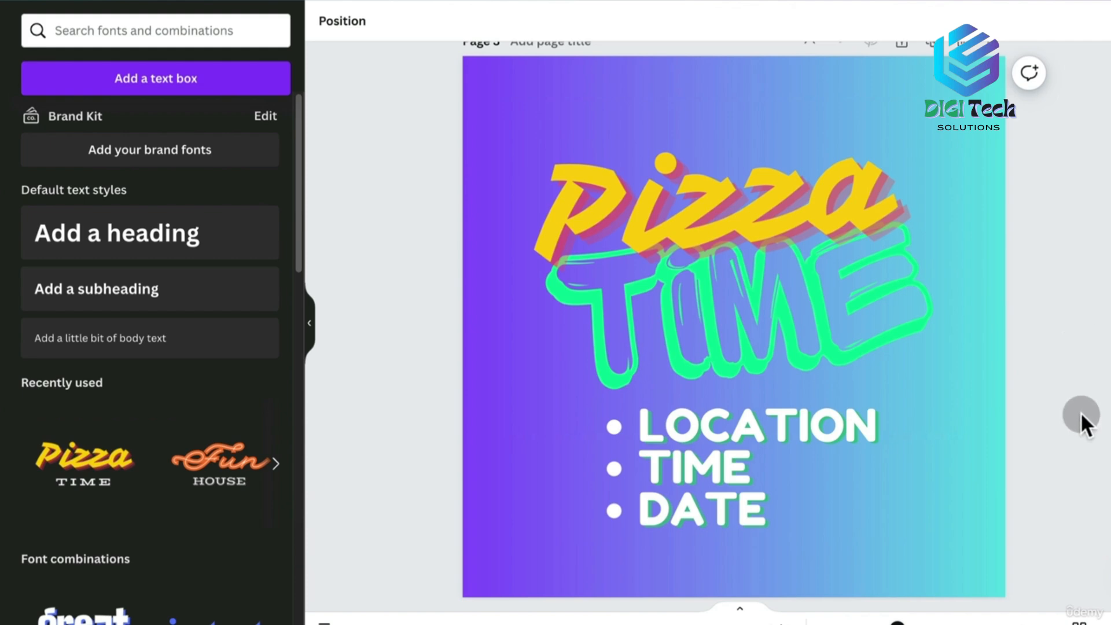
Ungroup the Pizza and TIME heading and deselect its parts
click(755, 297)
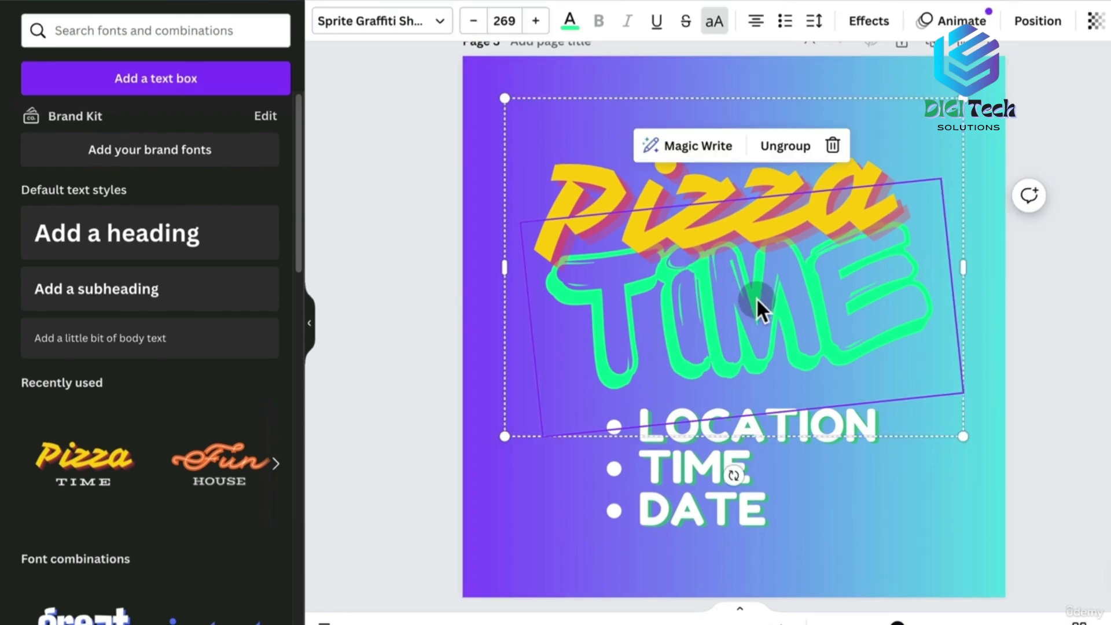
click(783, 144)
click(1006, 362)
Apply the Neon effect to the word TIME with an intensity of 73
click(765, 345)
click(868, 20)
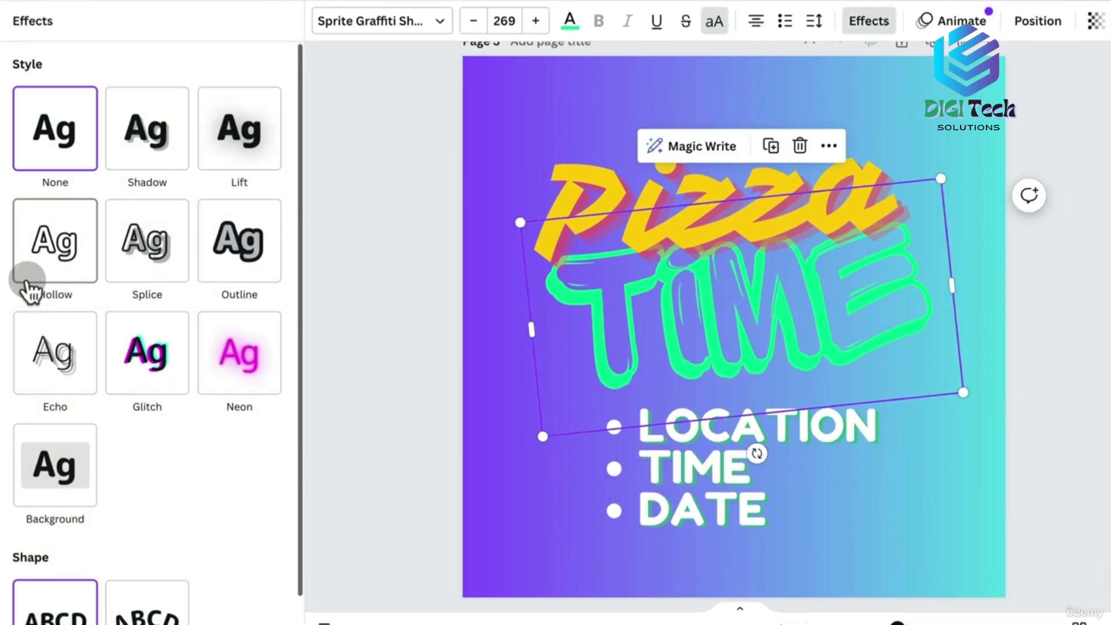
click(235, 373)
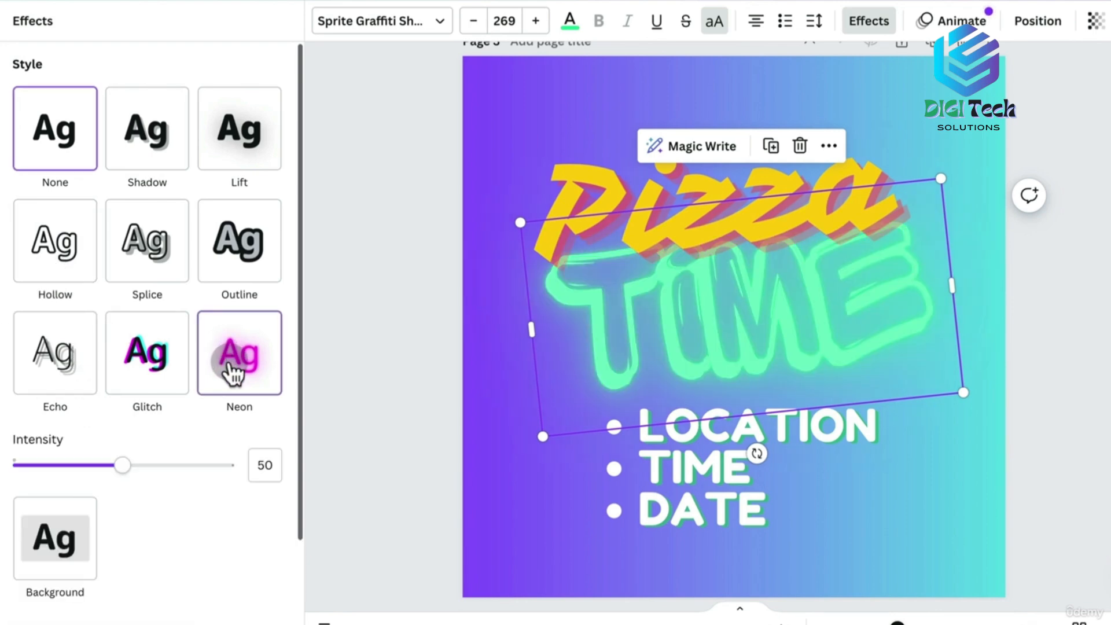
drag(300, 394, 293, 521)
drag(123, 339, 176, 343)
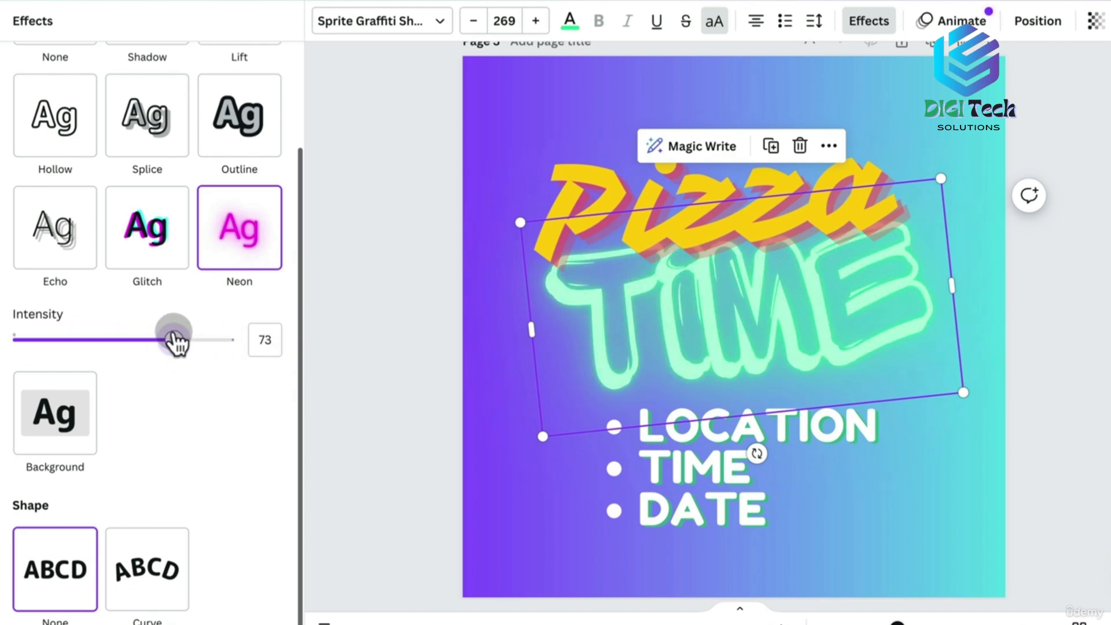
click(395, 394)
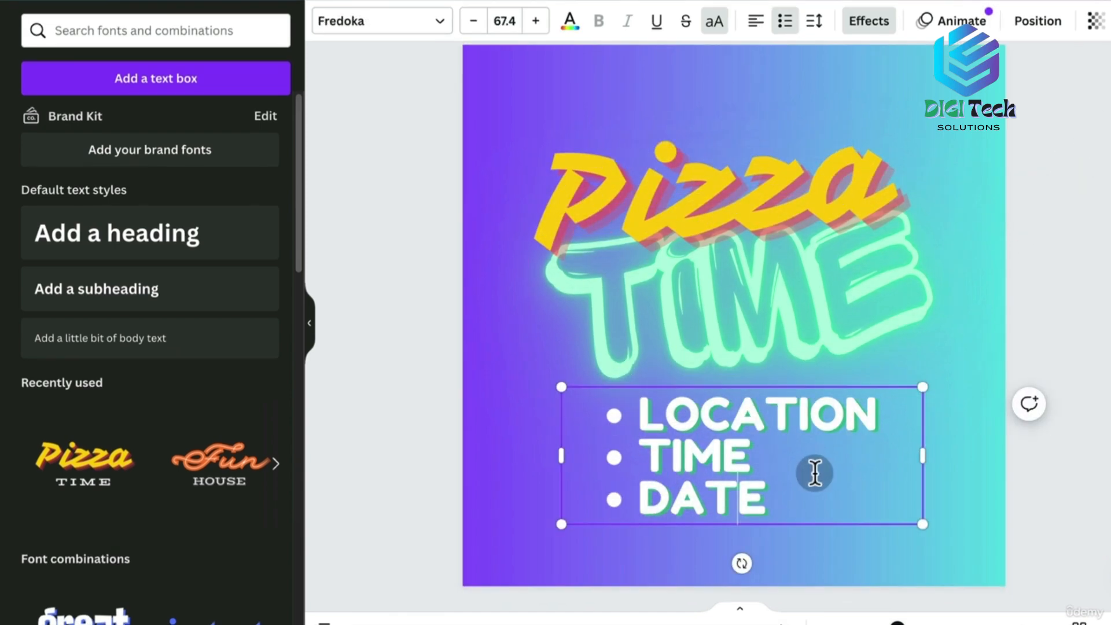
Change all the text in the LOCATION, TIME, DATE list to Glacial Indifference Bold in italics
drag(769, 496, 631, 508)
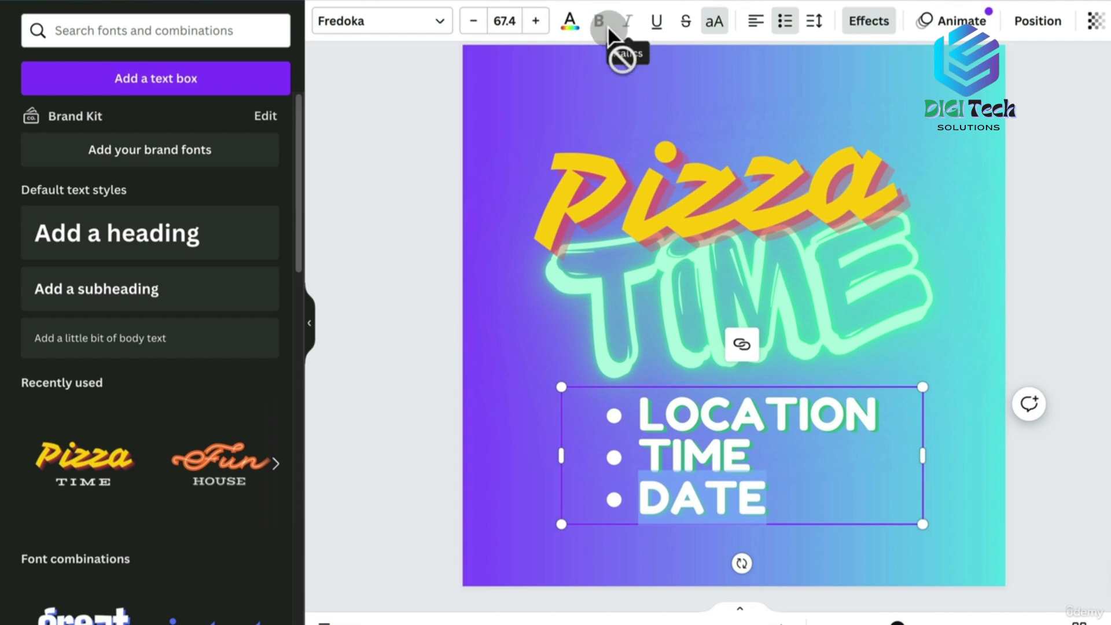
click(704, 490)
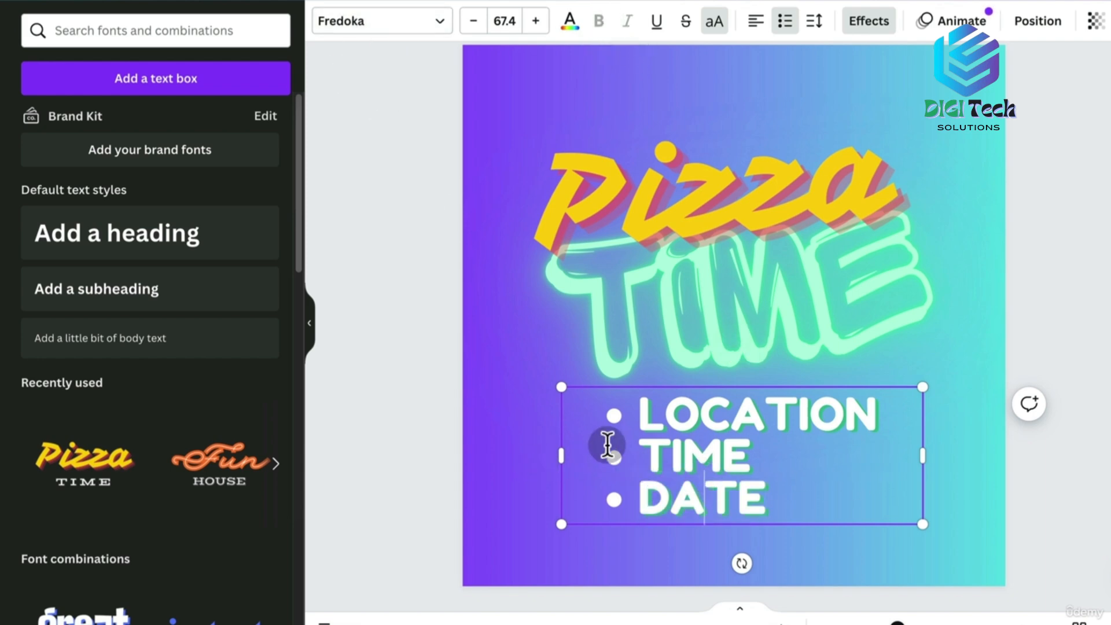
key(super+a)
click(422, 30)
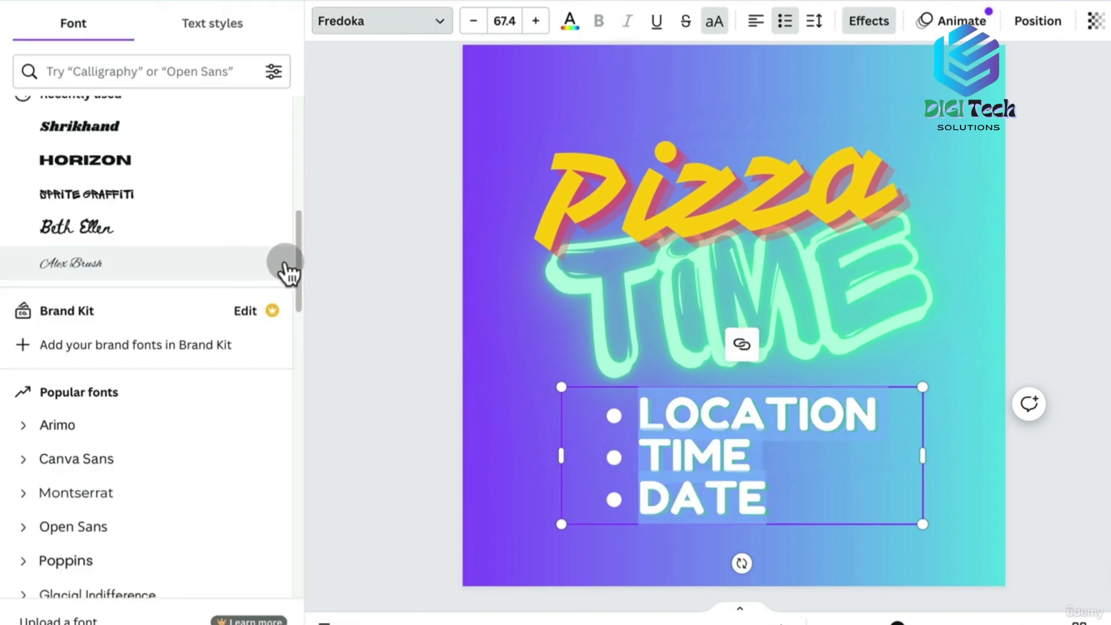
drag(302, 231, 299, 314)
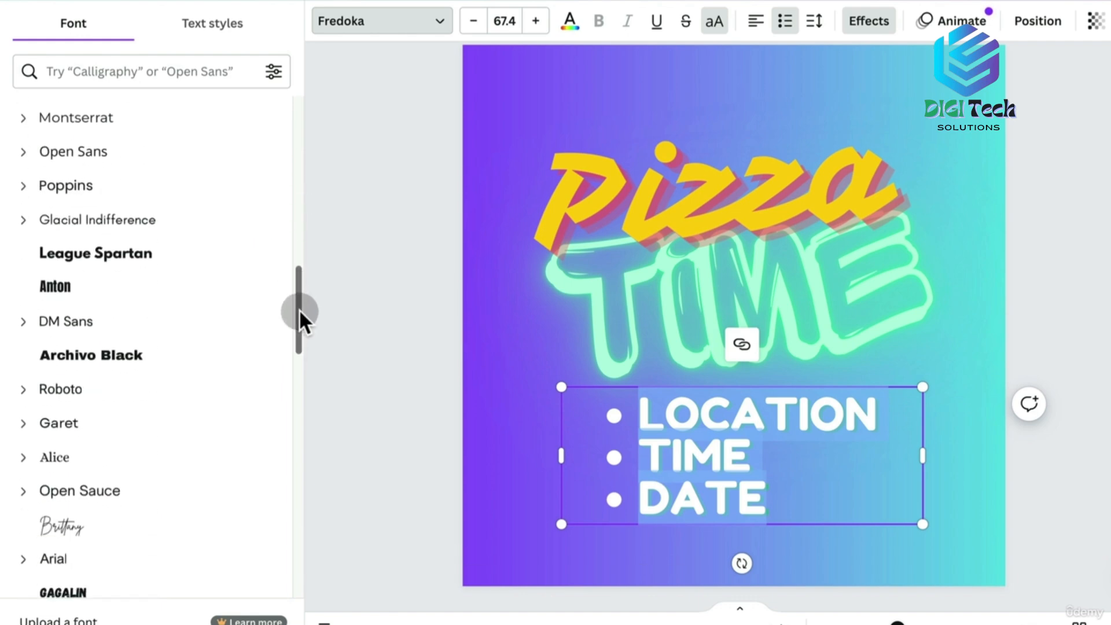
click(23, 216)
click(70, 284)
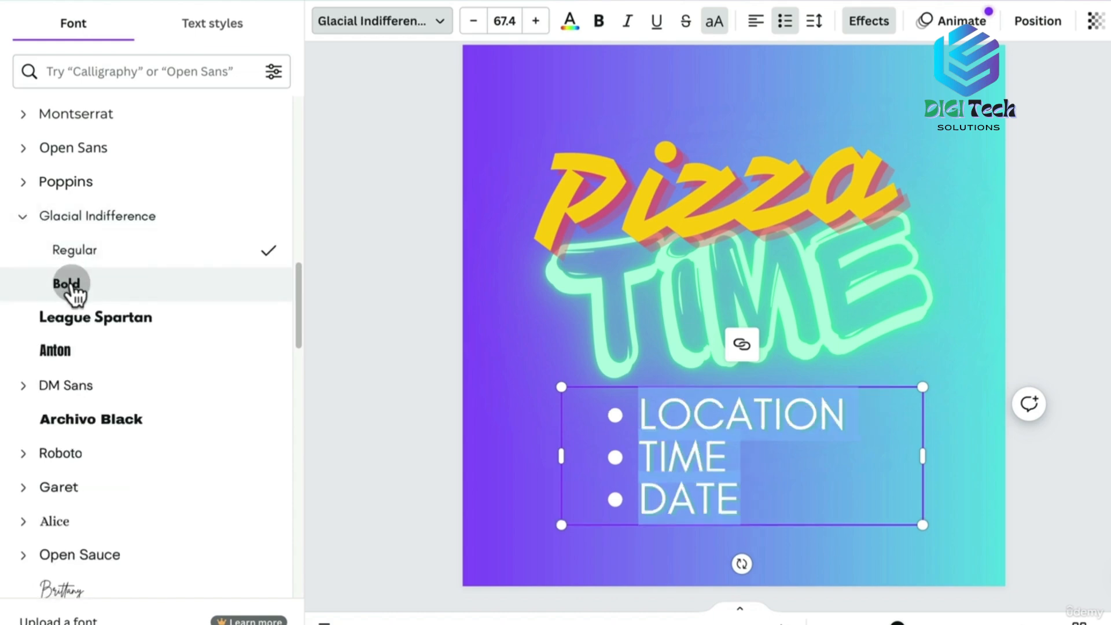
click(105, 249)
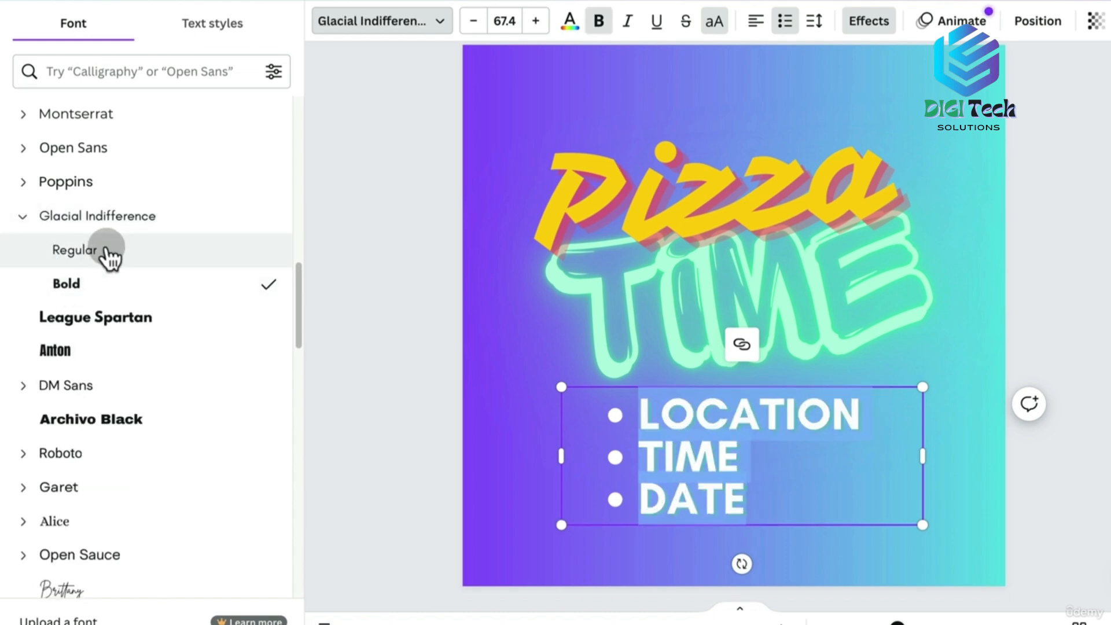
click(106, 276)
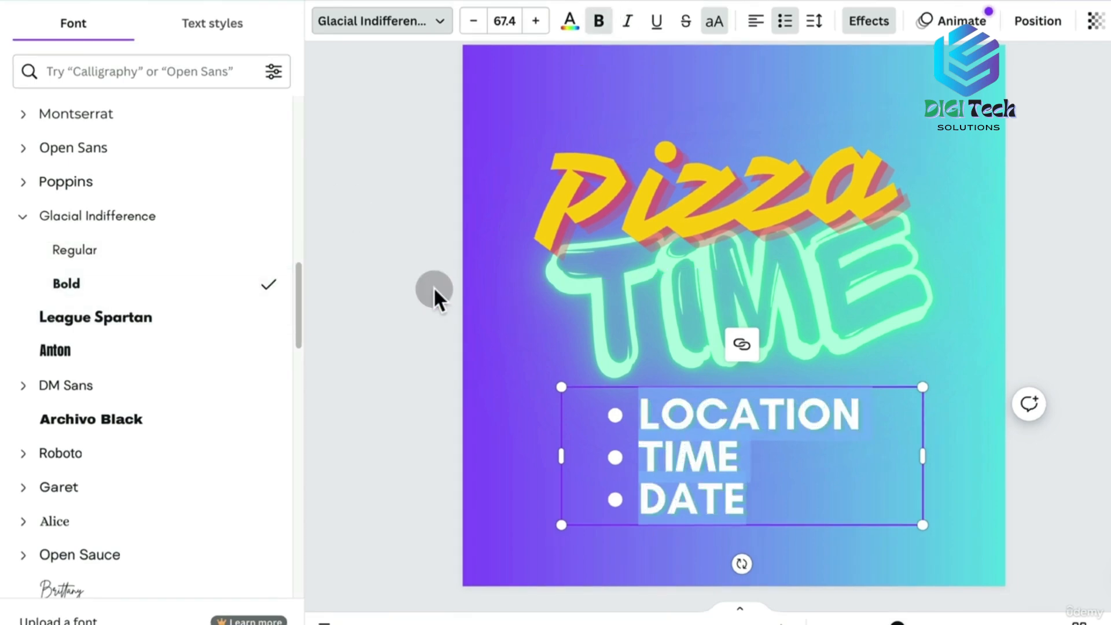
click(628, 21)
Set the list's font to Open Sans ExtraBold in italics and deselect the list
click(73, 148)
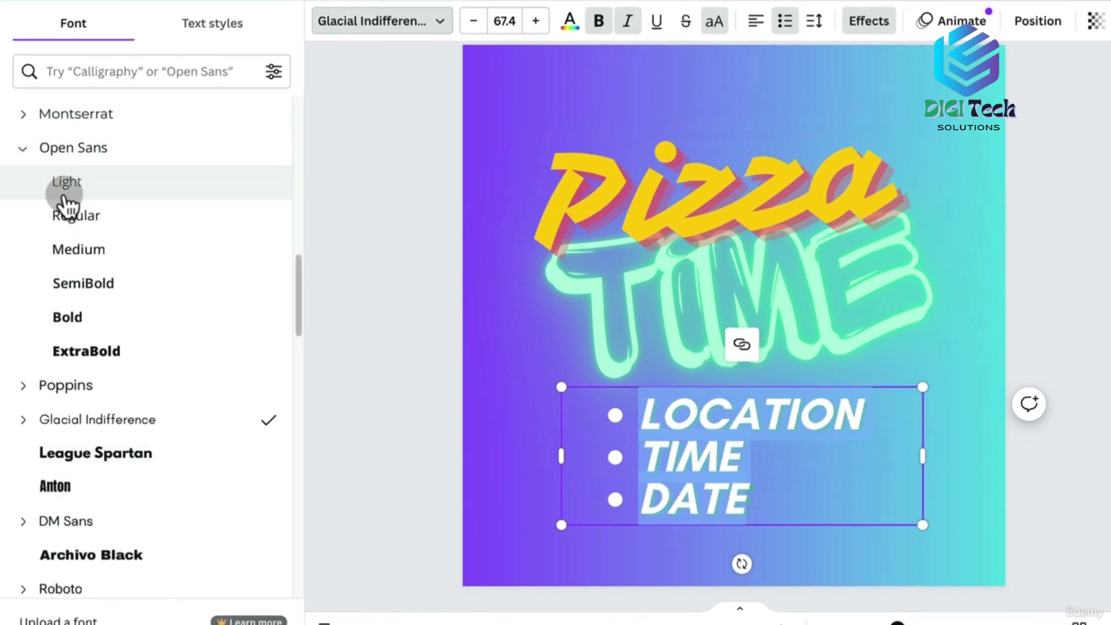
click(96, 249)
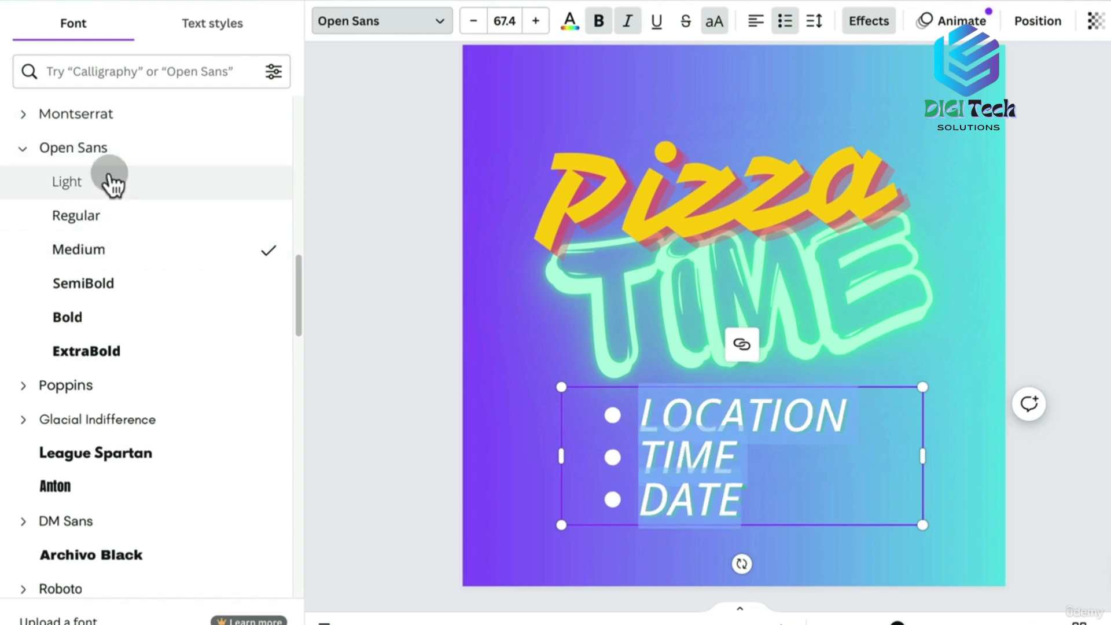
click(627, 22)
click(600, 22)
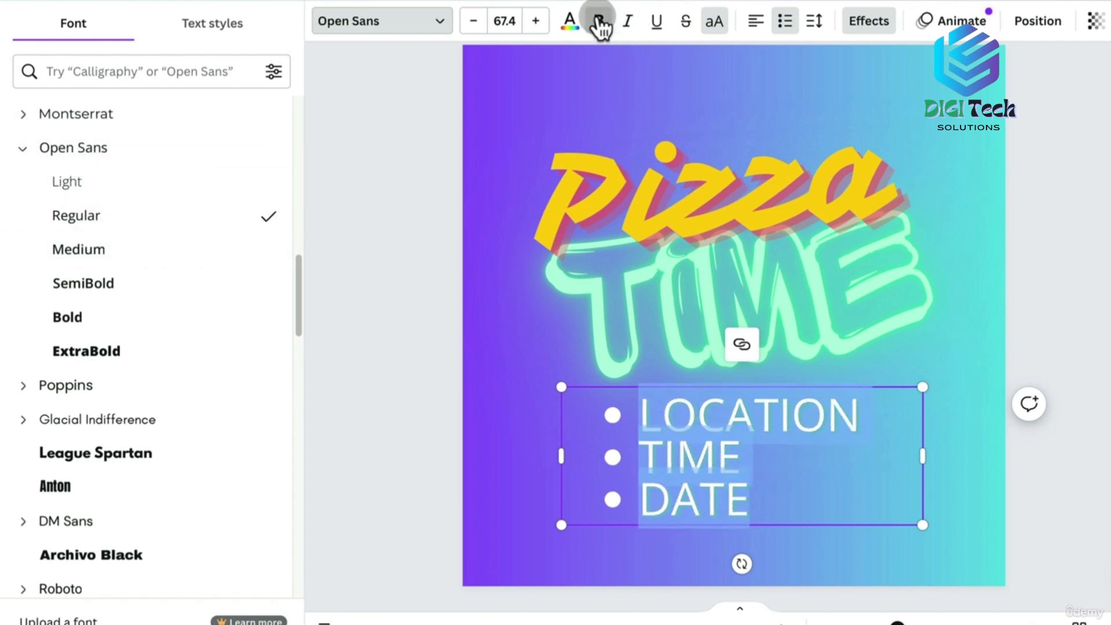
click(599, 22)
click(600, 22)
click(600, 22)
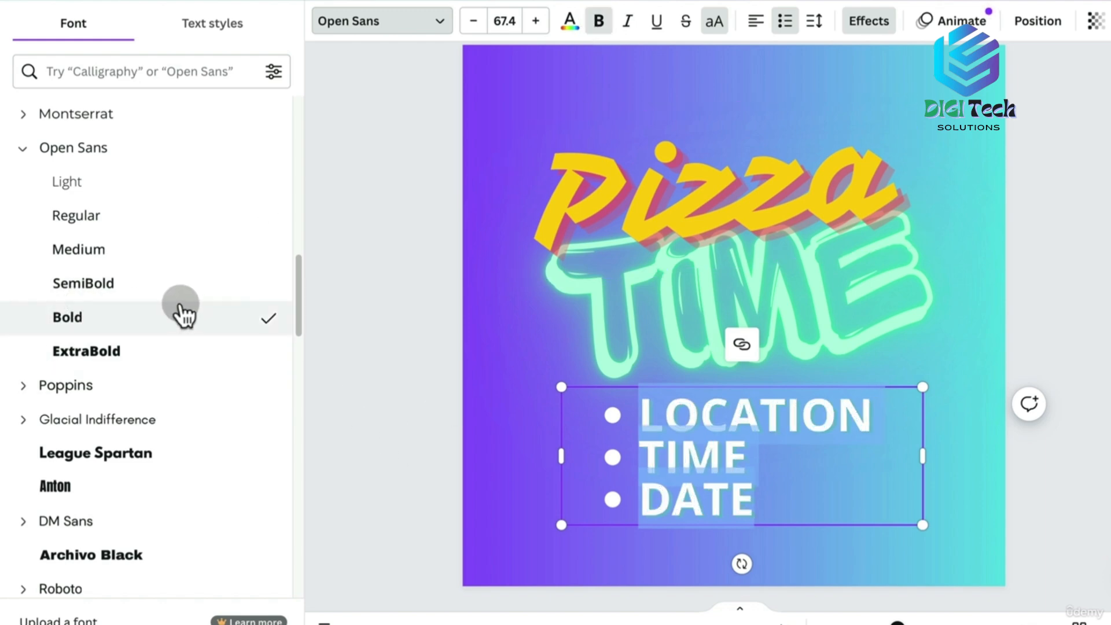
click(128, 356)
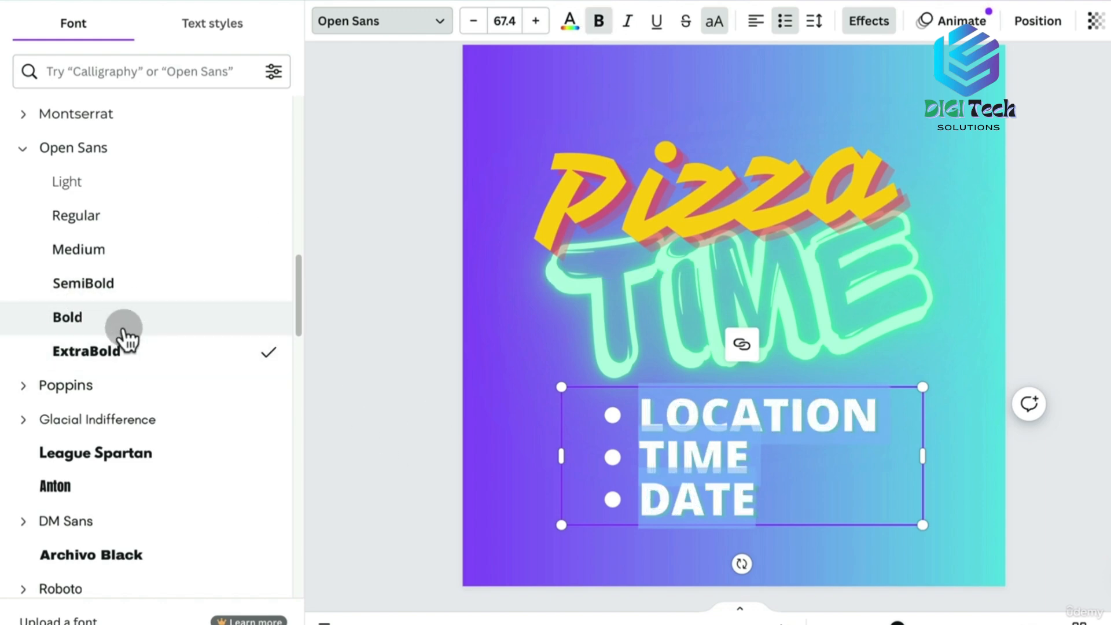
click(632, 29)
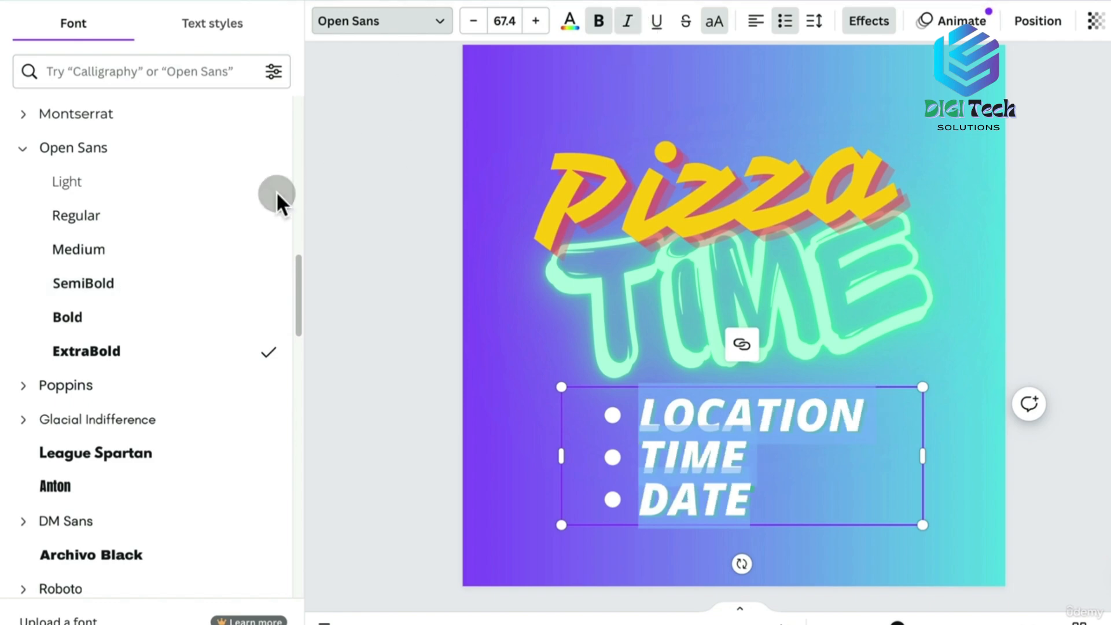
click(762, 479)
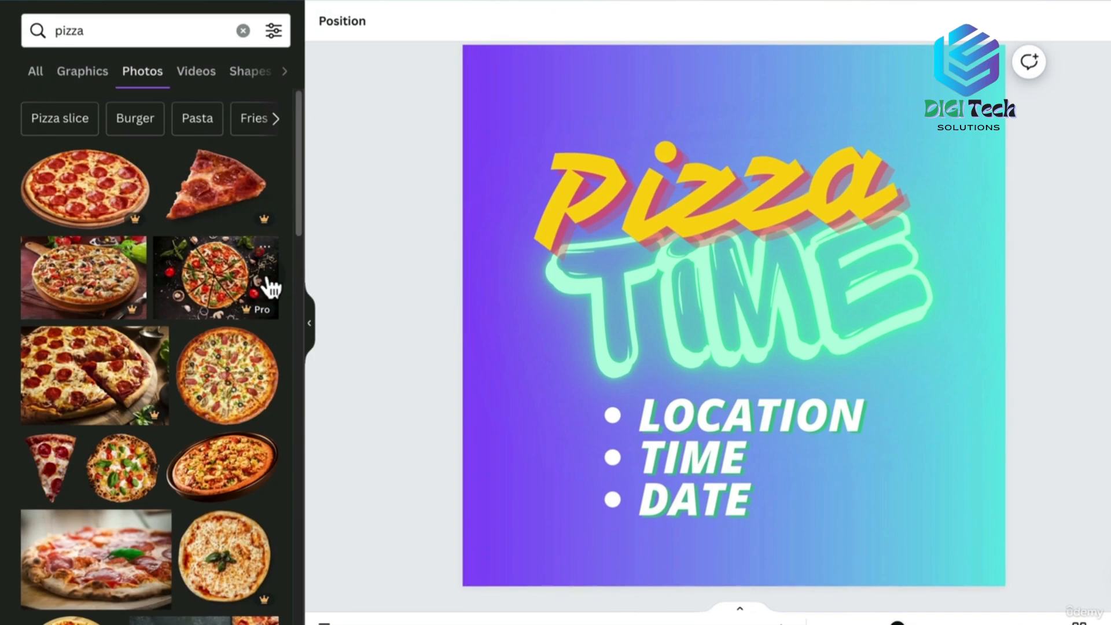
Add the free single pizza slice photo from the pizza search results behind the post's text
scroll(299, 210, down, 4)
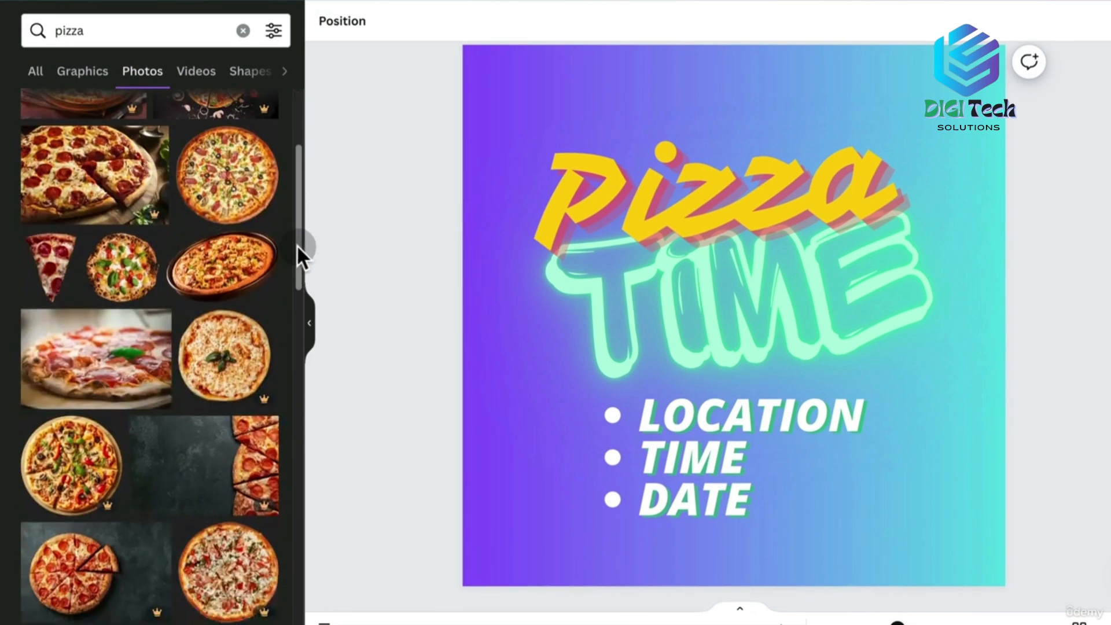
scroll(303, 242, up, 2)
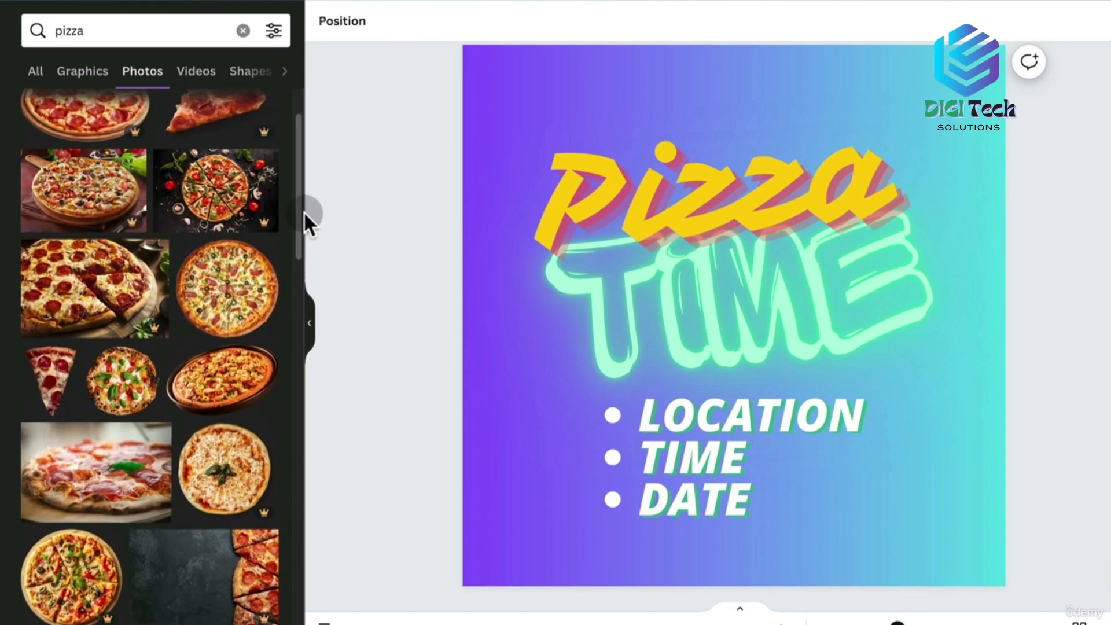
click(52, 379)
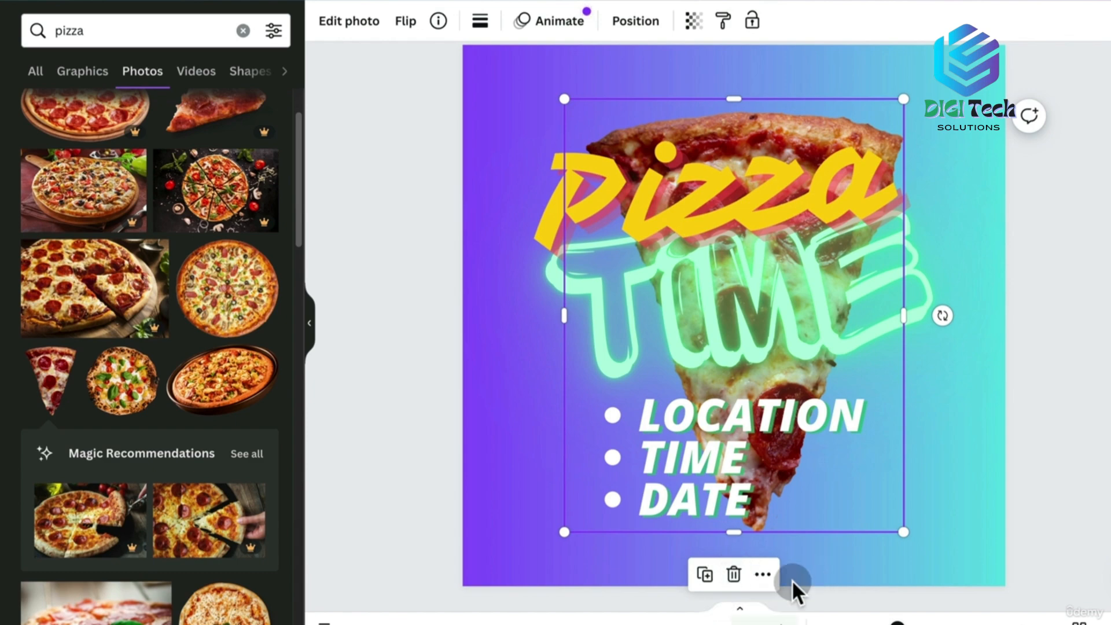
Move the pizza slice to the post's upper-right corner and rotate it clockwise so its tip points down-left
drag(734, 113, 815, 61)
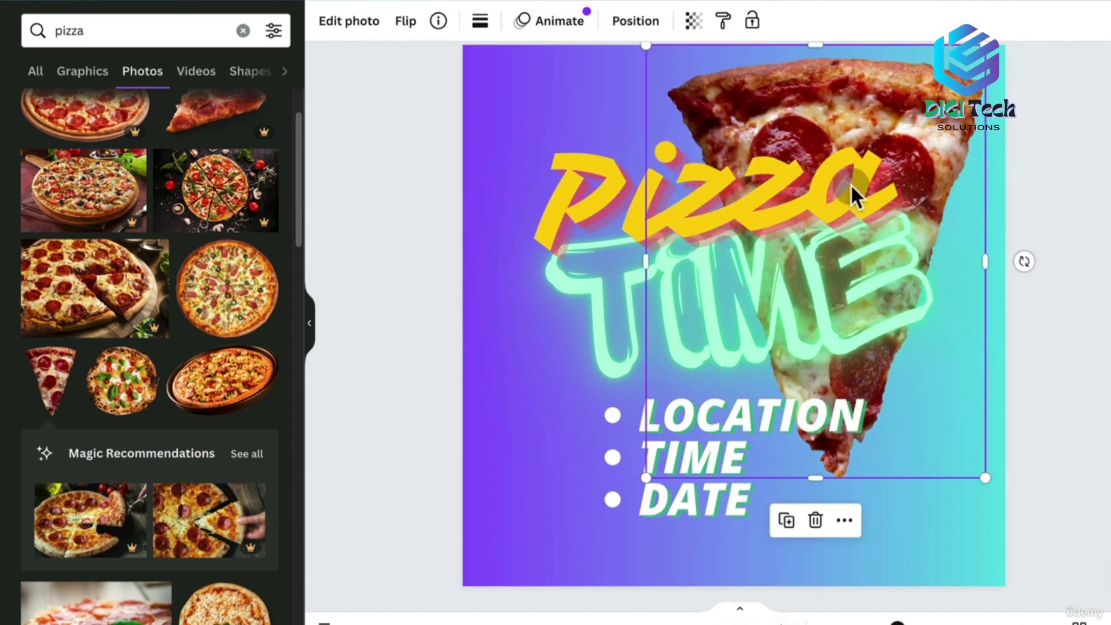
drag(1033, 271, 991, 347)
drag(976, 140, 987, 119)
Set the pizza slice's transparency to 24, enlarge it toward the post's lower-left corner and deselect it
click(693, 21)
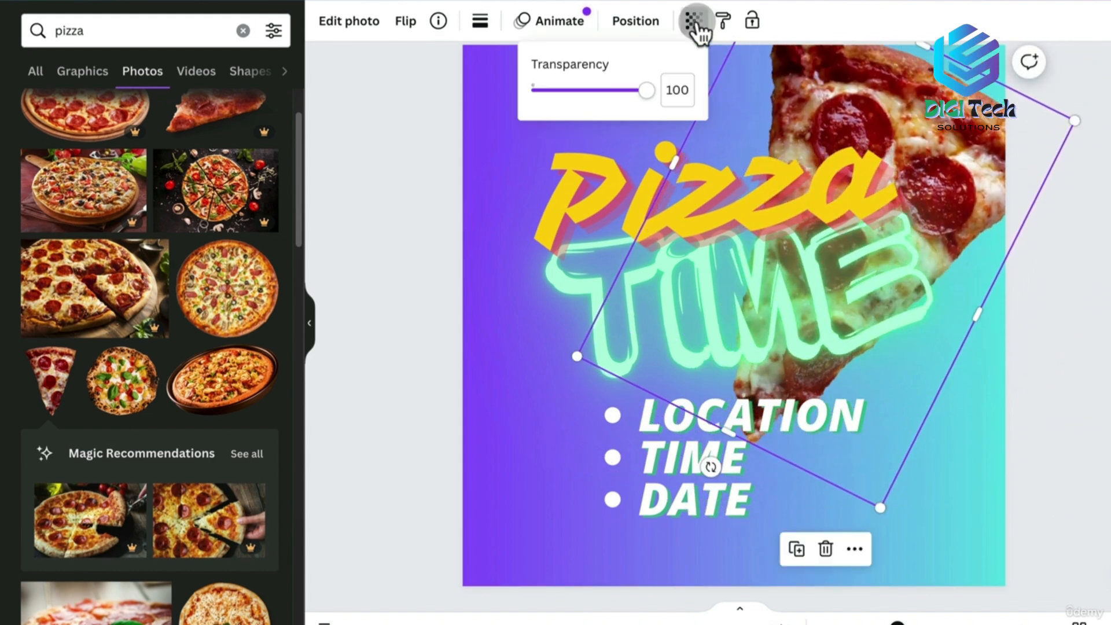
drag(595, 91, 558, 100)
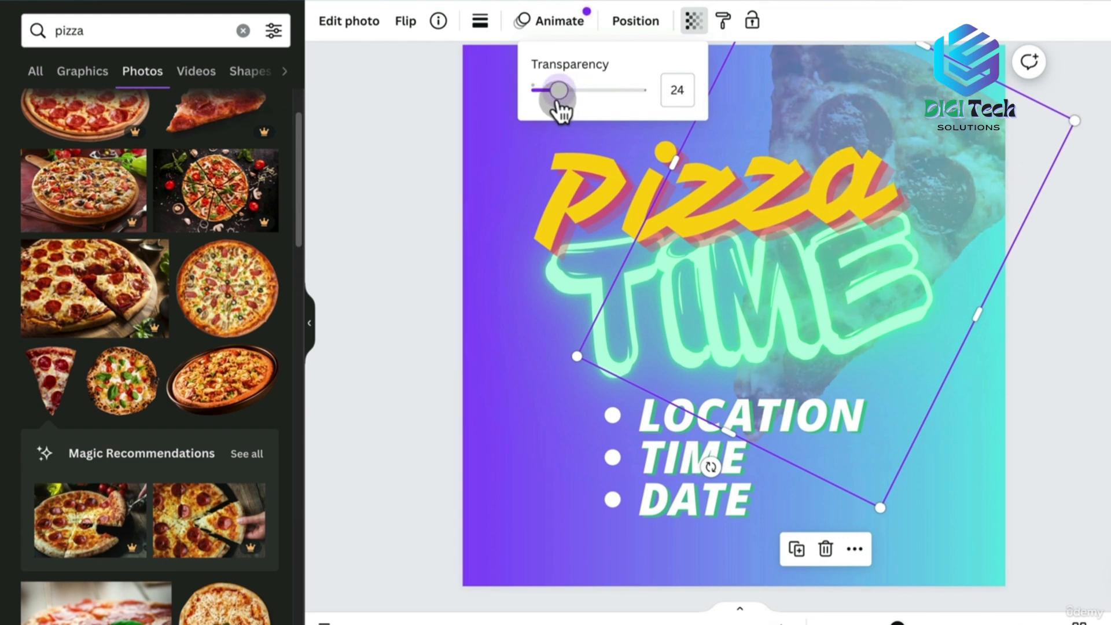
drag(577, 359, 486, 439)
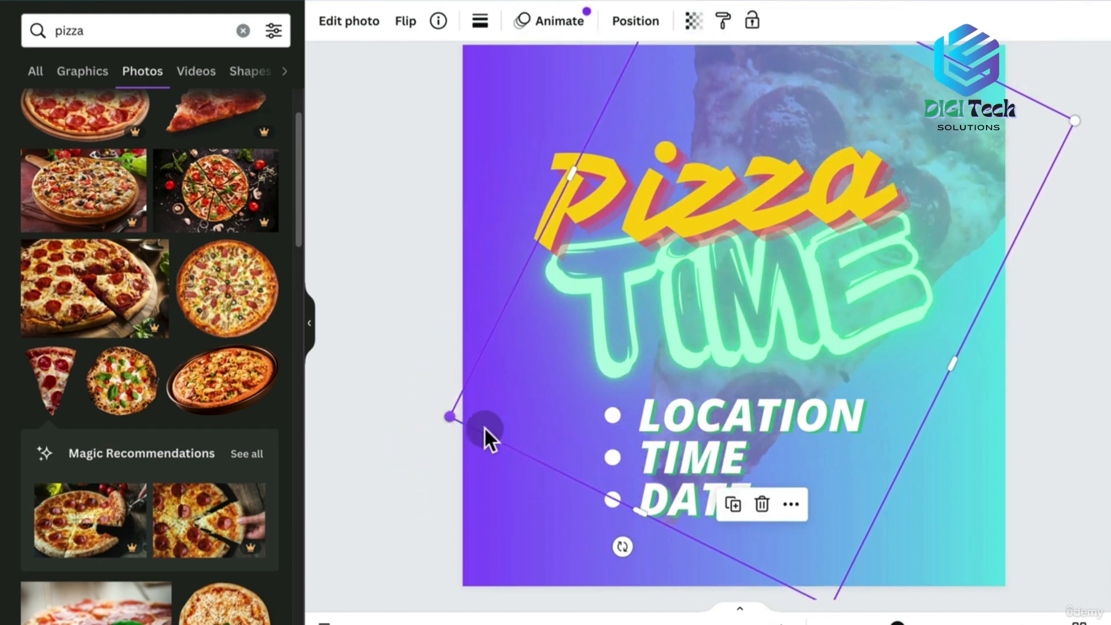
click(1066, 315)
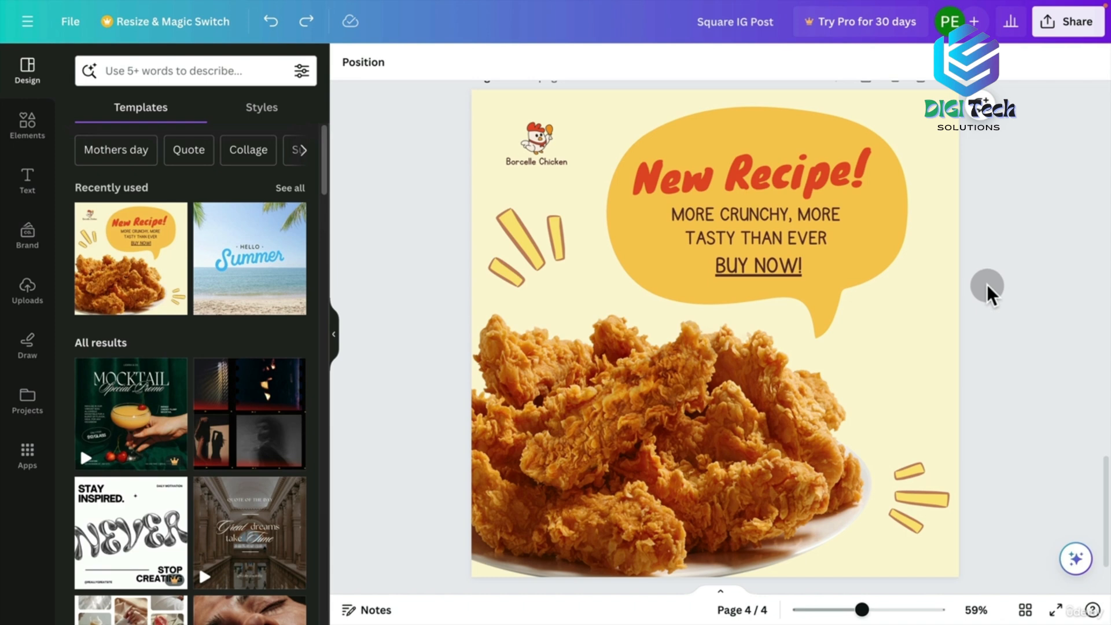
drag(929, 161, 689, 287)
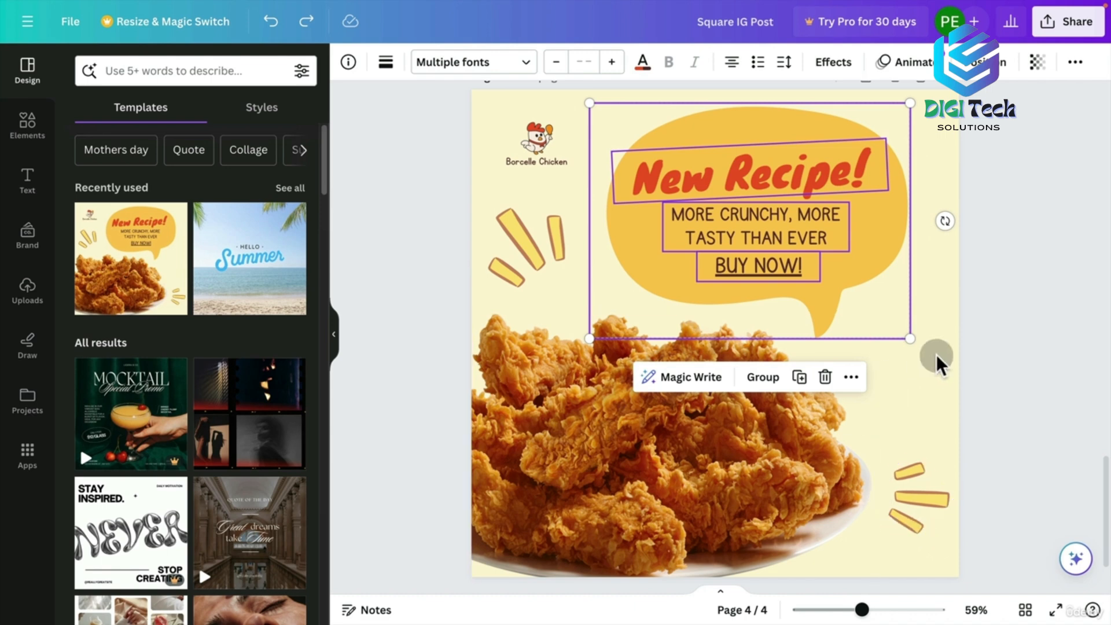
click(1087, 361)
Search the elements for boba and add the Iced Boba in Plastic Cup photo to page 4
click(731, 426)
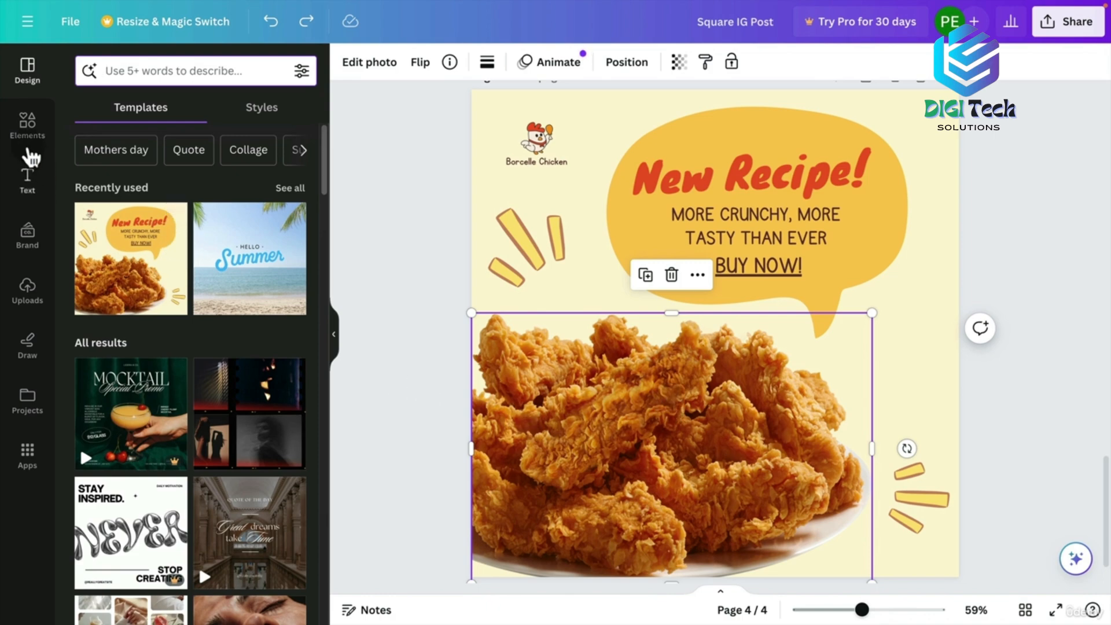
click(26, 139)
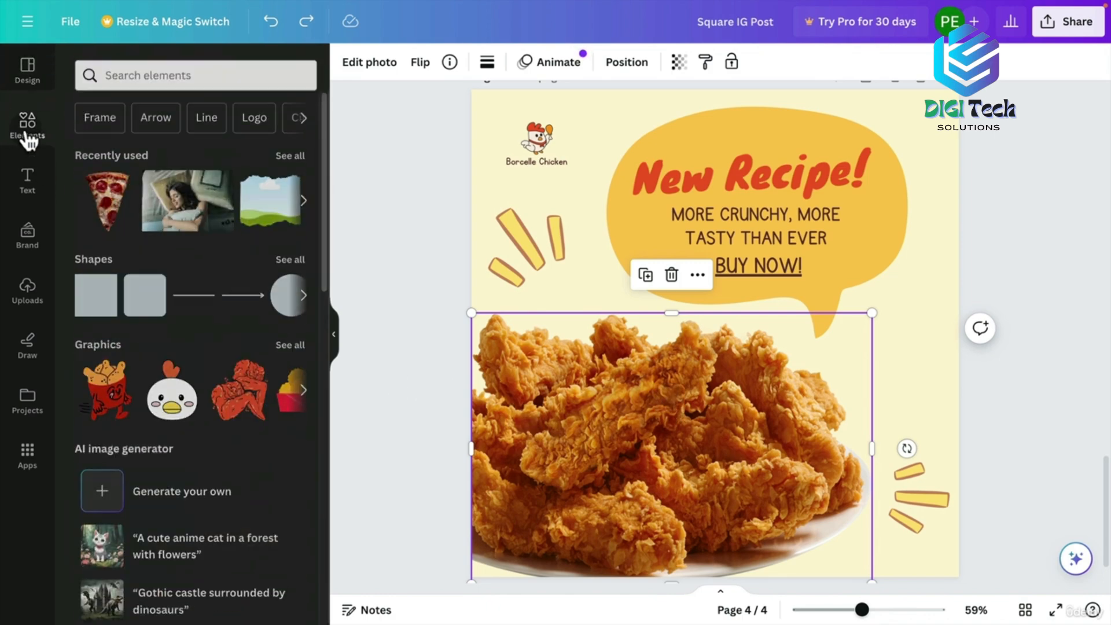
click(114, 71)
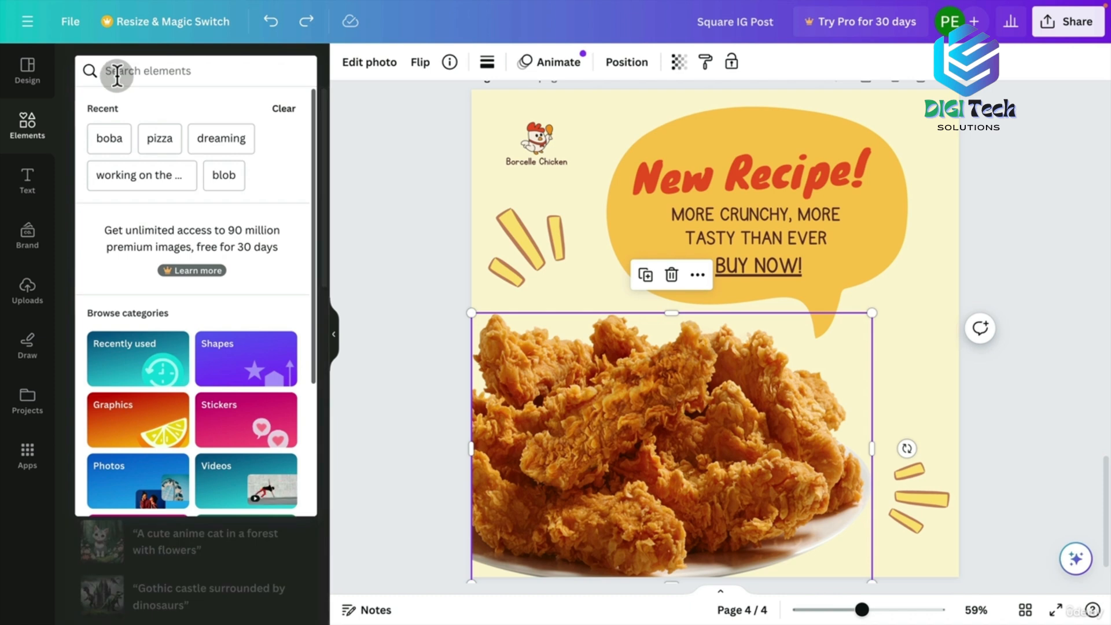
text(boba)
key(Return)
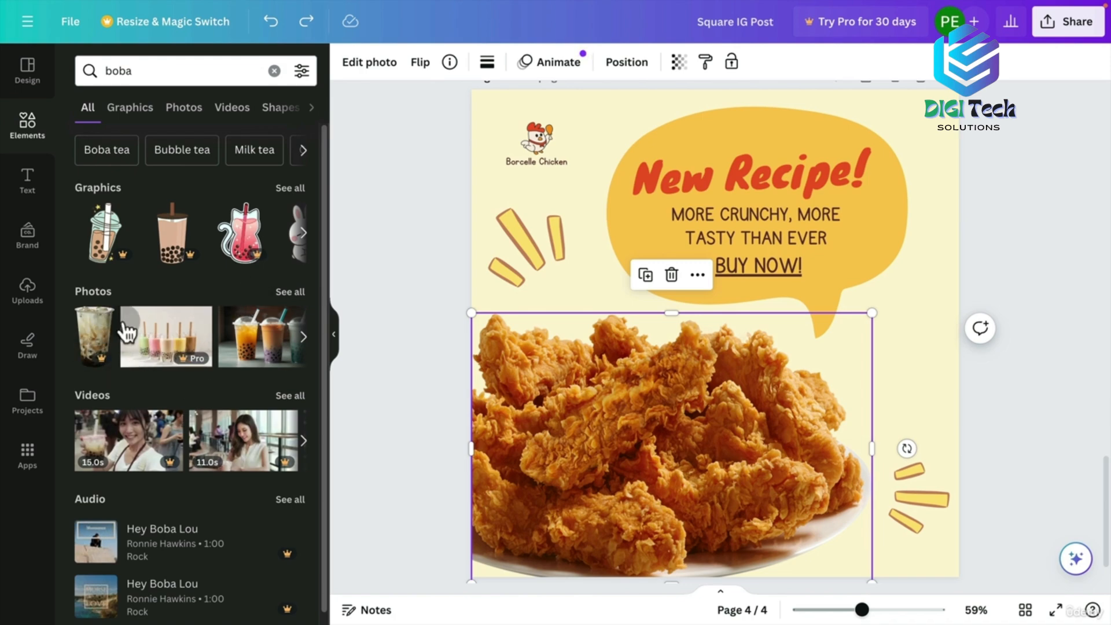
click(102, 319)
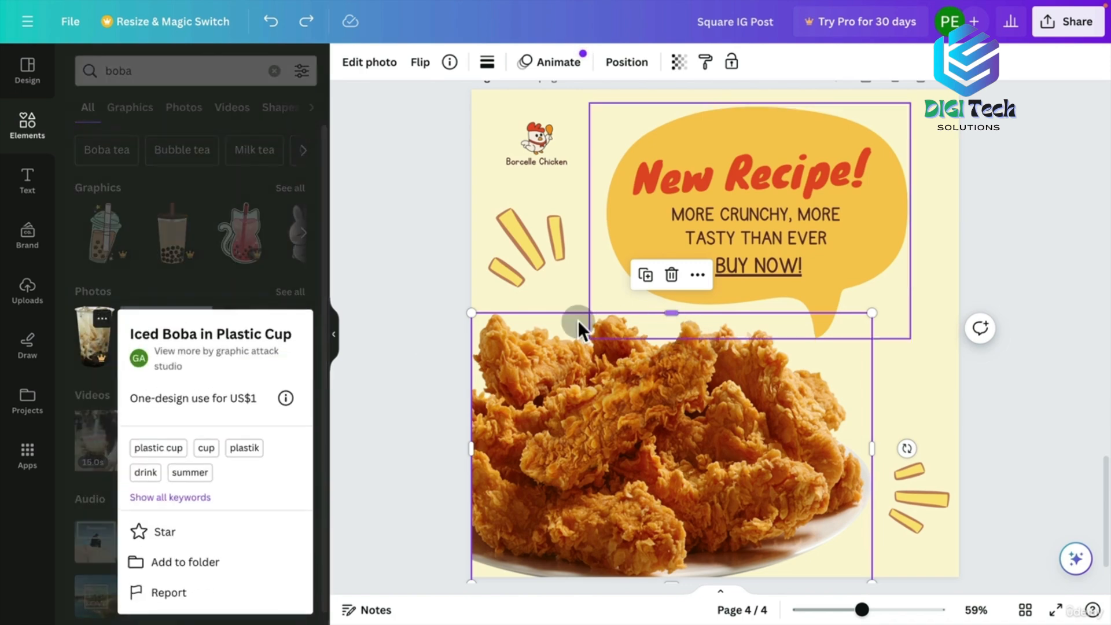
click(99, 338)
Replace the fried chicken photo with the boba cup, enlarged and tilted slightly counterclockwise on the left half of the page
drag(843, 138, 783, 216)
drag(662, 421, 572, 448)
drag(737, 402, 745, 387)
drag(575, 404, 591, 405)
Move the burst graphics beside the cup's base and above its rim, and rotate the upper one slightly clockwise
drag(904, 496, 697, 511)
click(1057, 383)
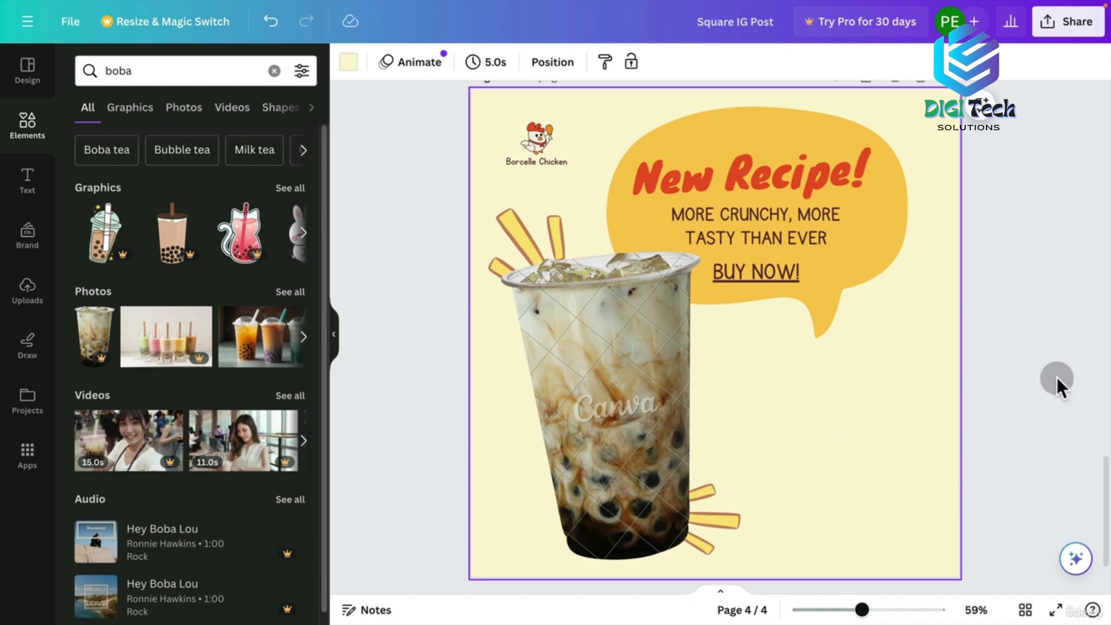
drag(744, 528, 767, 522)
drag(534, 219, 529, 199)
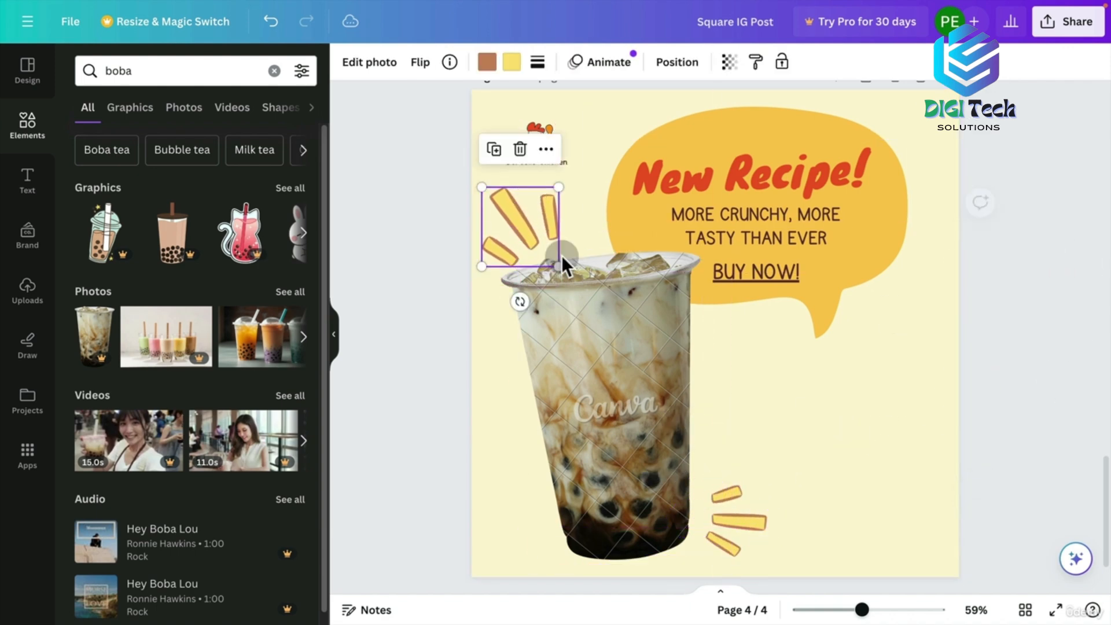
drag(520, 301, 509, 300)
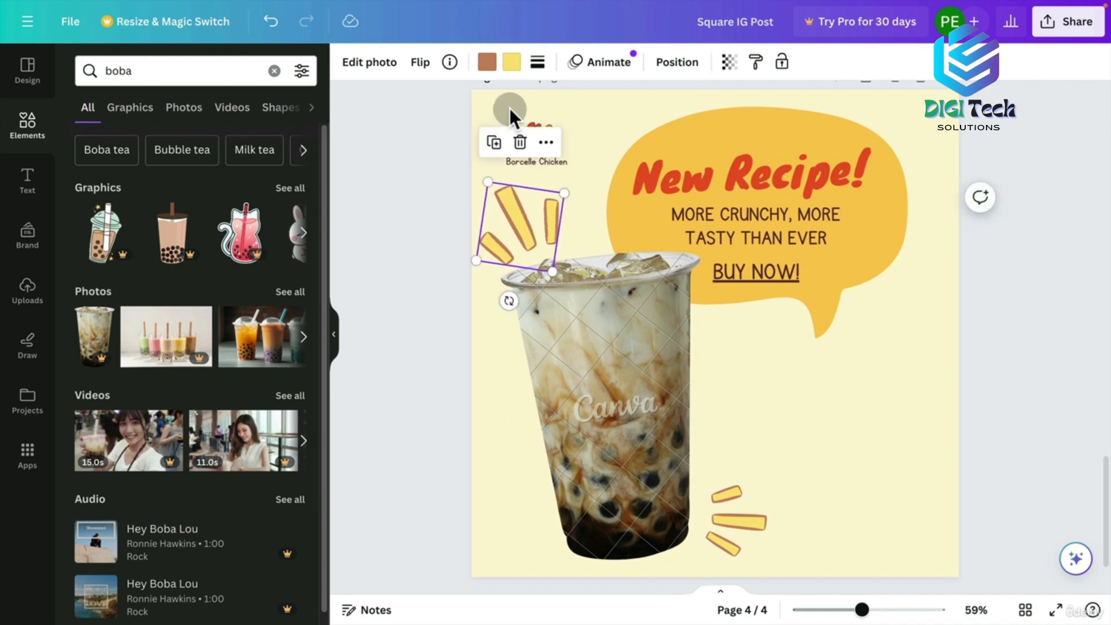
Delete the Borcelle Chicken logo from the page
click(557, 162)
key(BackSpace)
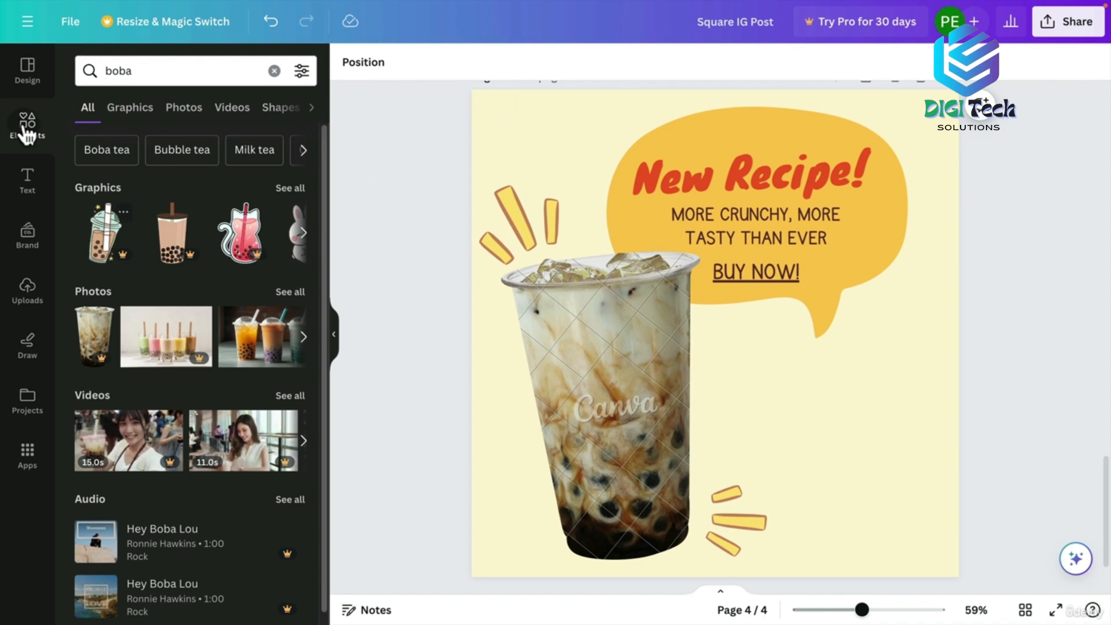
Apply the recently used Knewave style to page 4 to recolor its text and burst graphics
click(26, 70)
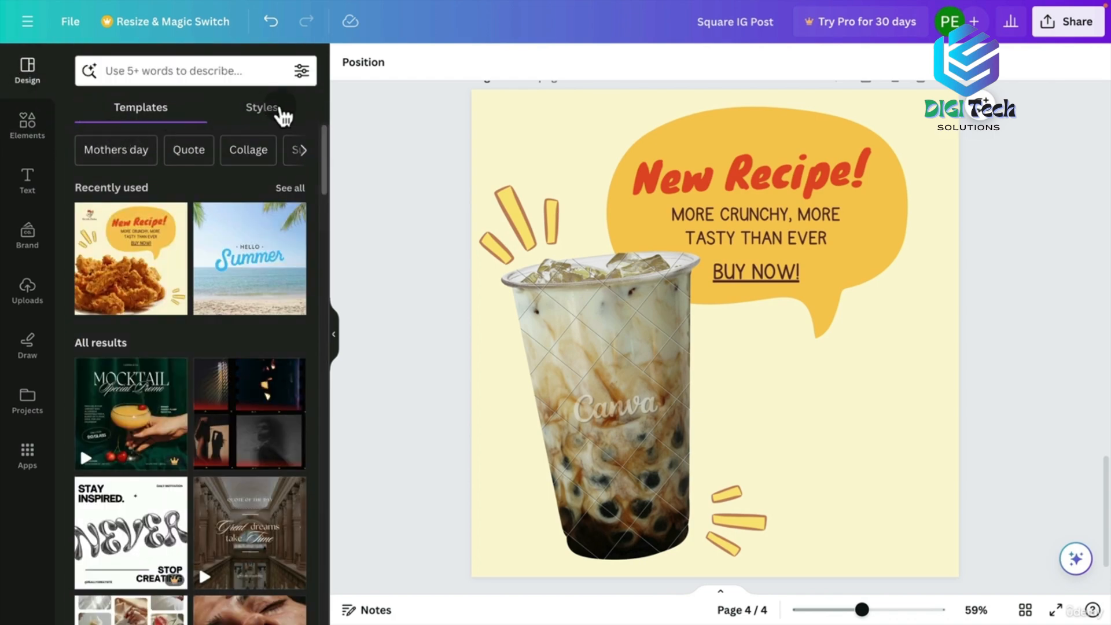
click(260, 111)
click(123, 231)
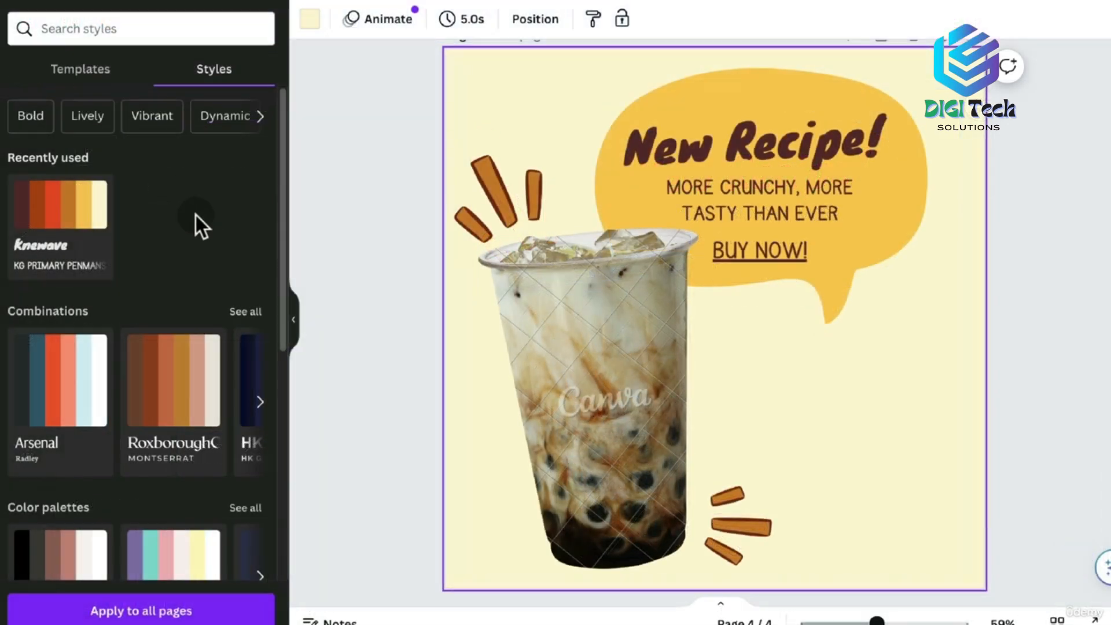
click(478, 124)
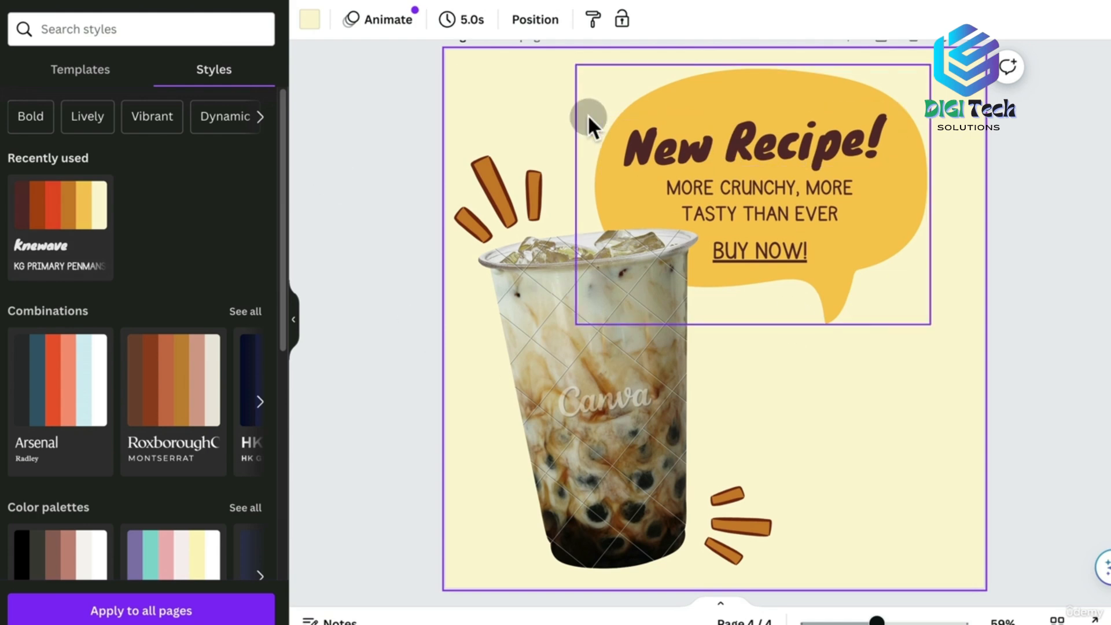
Shuffle the Knewave style's colors on page 4 to a brown-orange background with a yellow speech bubble
mouse_move(102, 215)
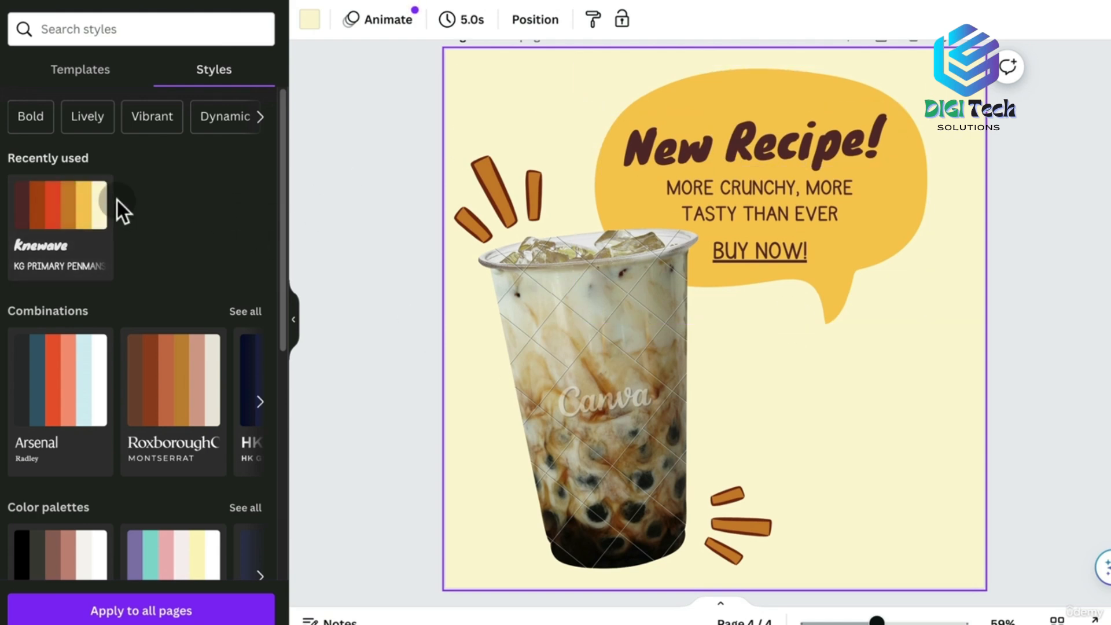
click(78, 206)
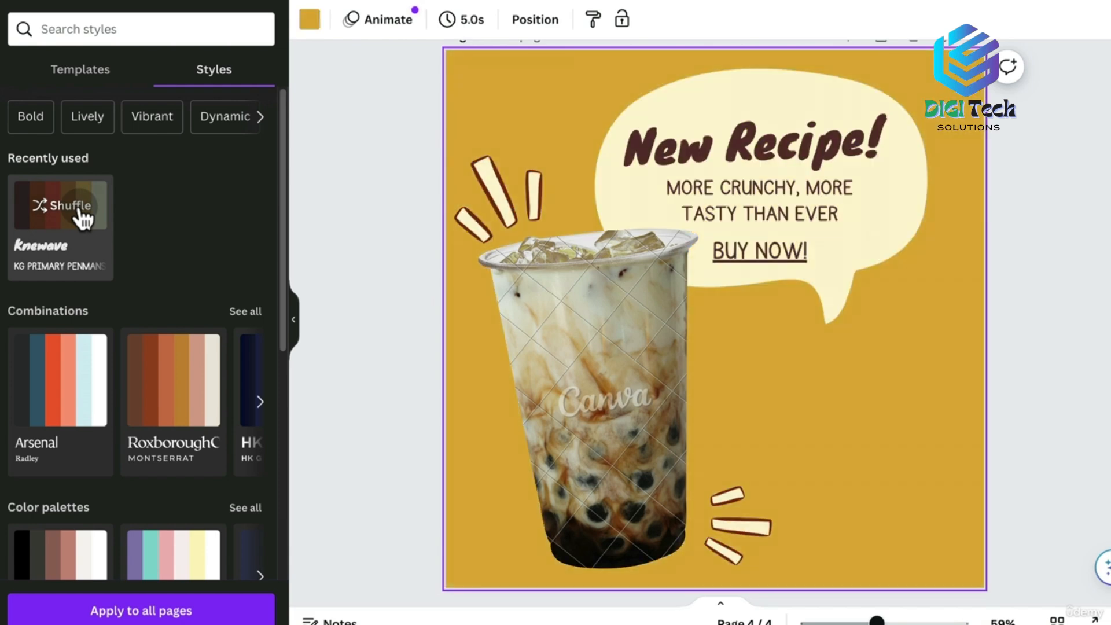
click(79, 206)
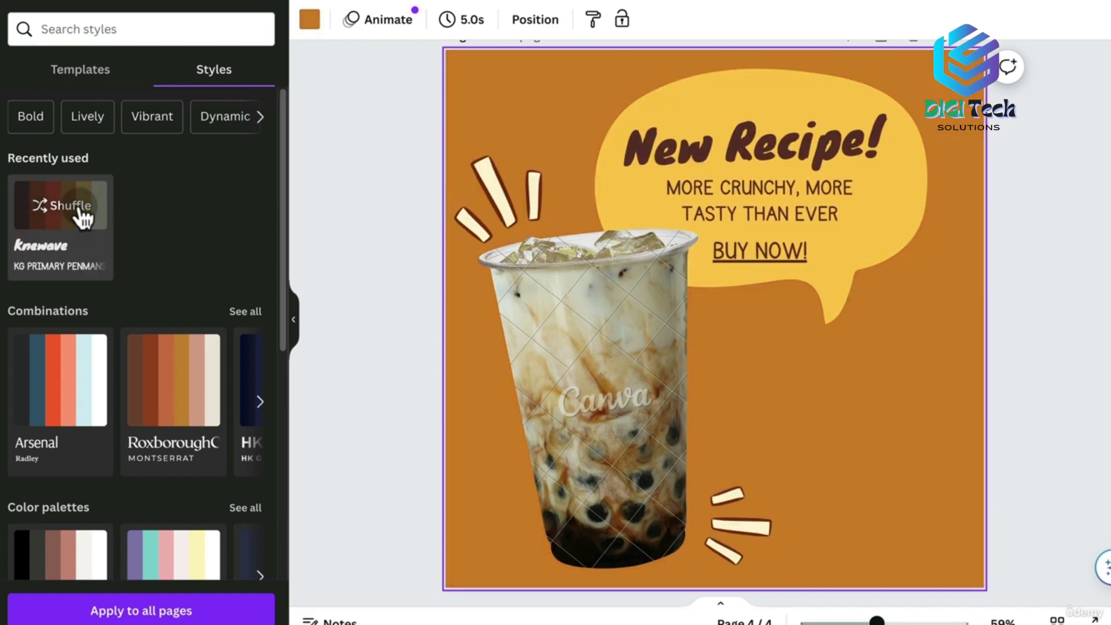
Try the Barlow Bold and Chunk Five style combinations from the full combinations list on page 4
drag(284, 173, 289, 260)
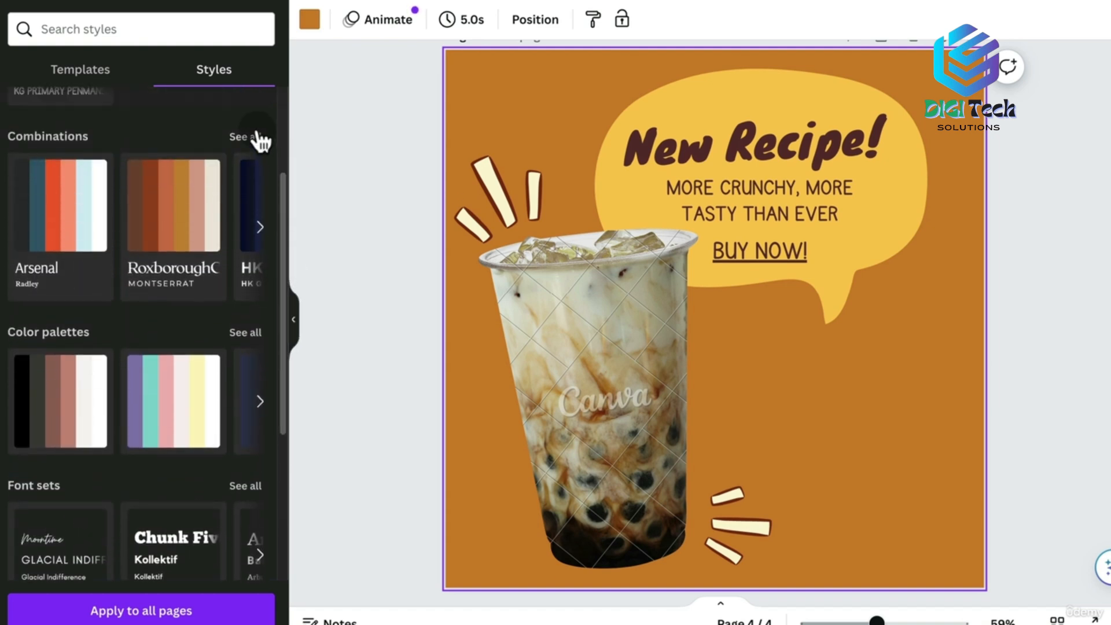
click(254, 138)
drag(290, 167, 281, 323)
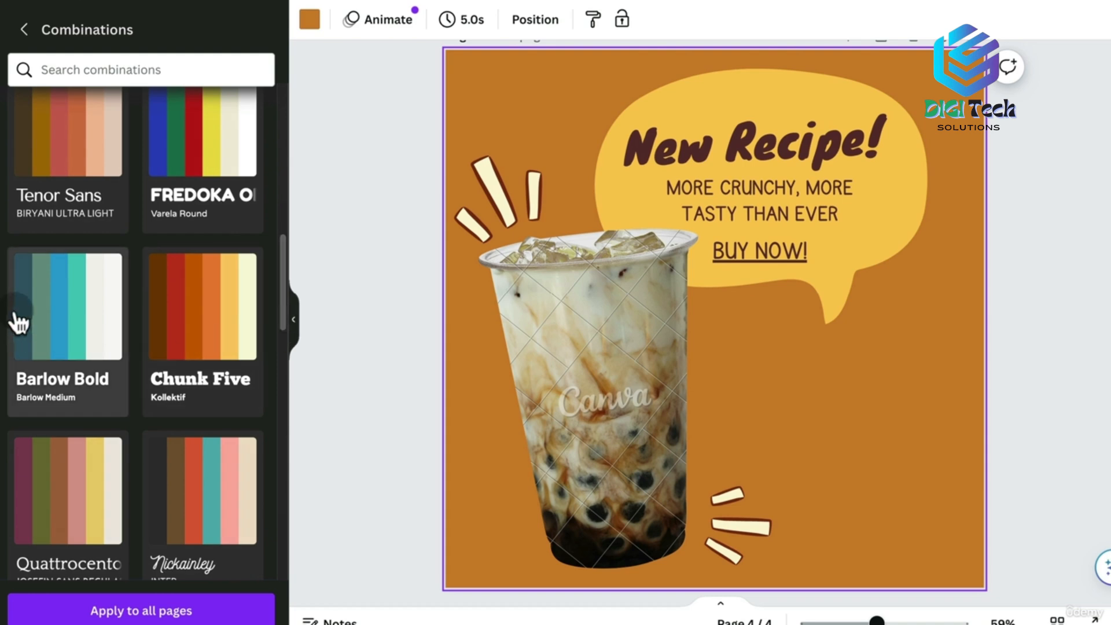
click(89, 308)
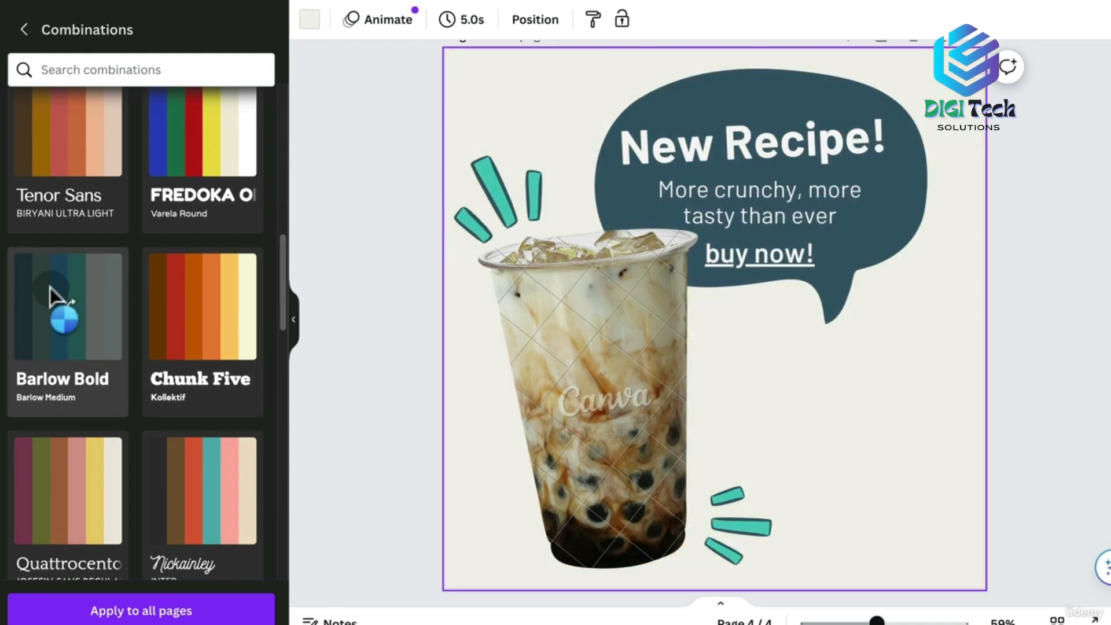
click(59, 295)
click(70, 310)
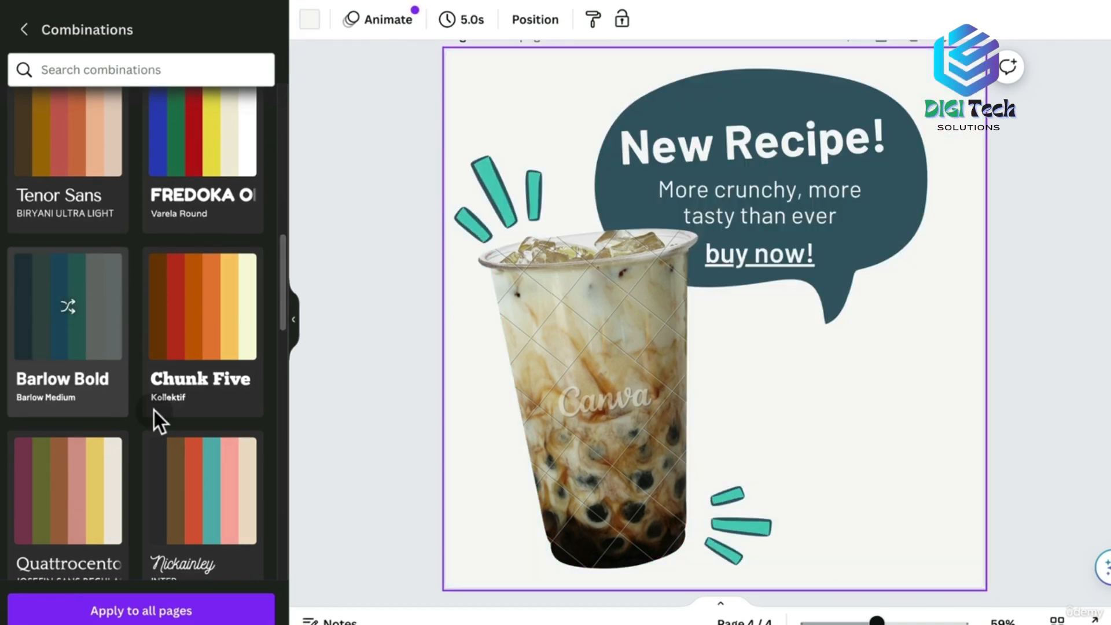
click(206, 324)
click(214, 137)
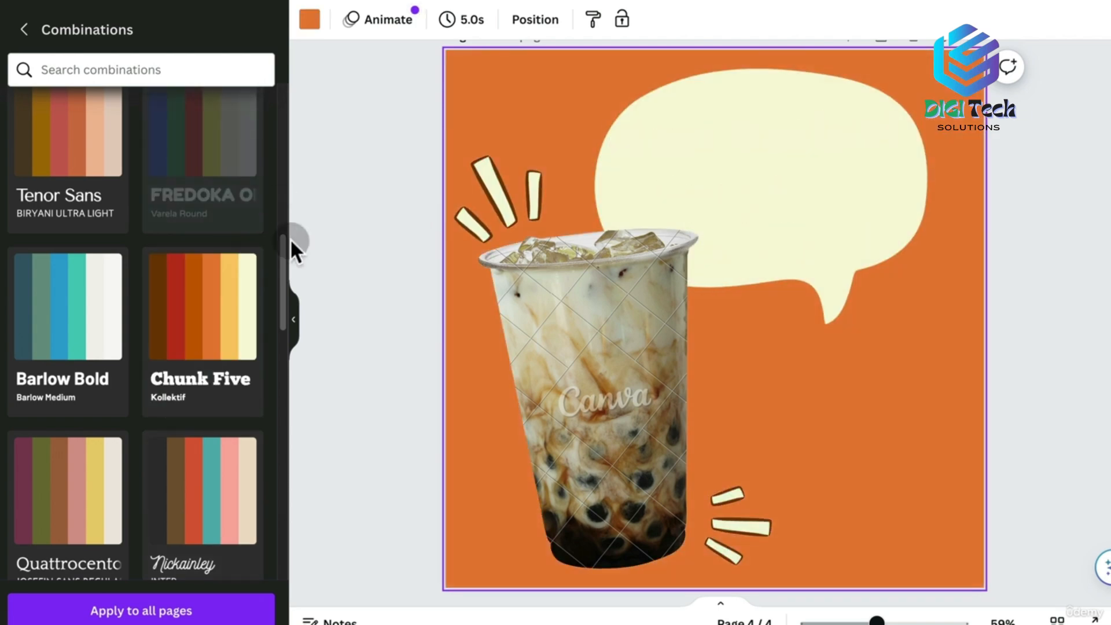
Apply the Shrikhand and Quicksand combination to page 4 and shuffle it to a lilac background with purple bubble and bursts
drag(283, 299, 266, 389)
scroll(249, 290, down, 3)
click(234, 226)
click(193, 199)
click(198, 204)
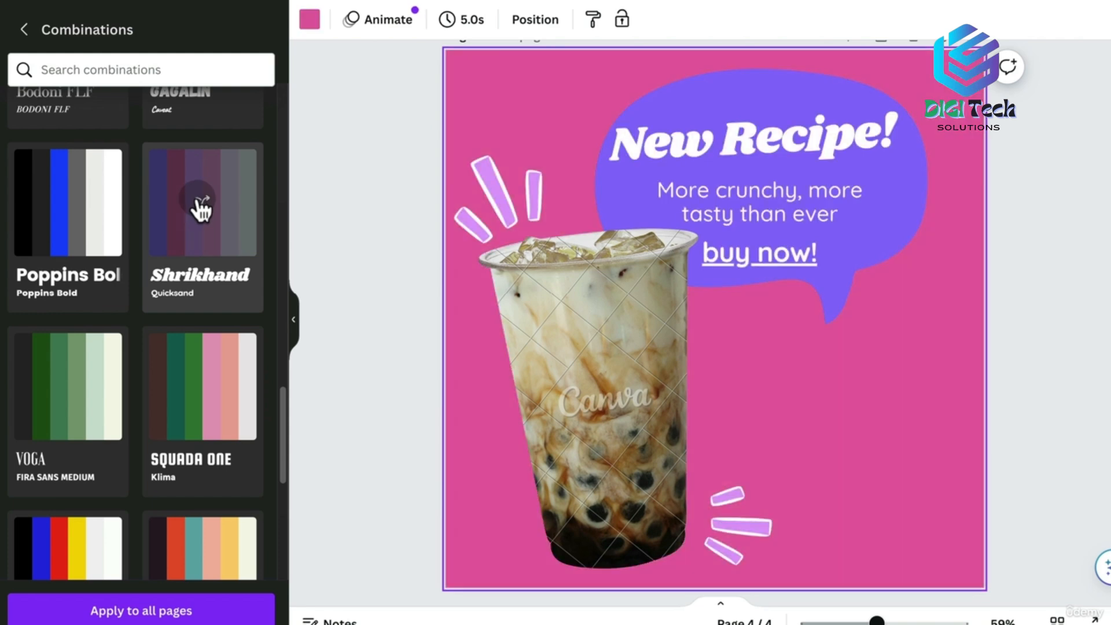
click(200, 205)
click(202, 206)
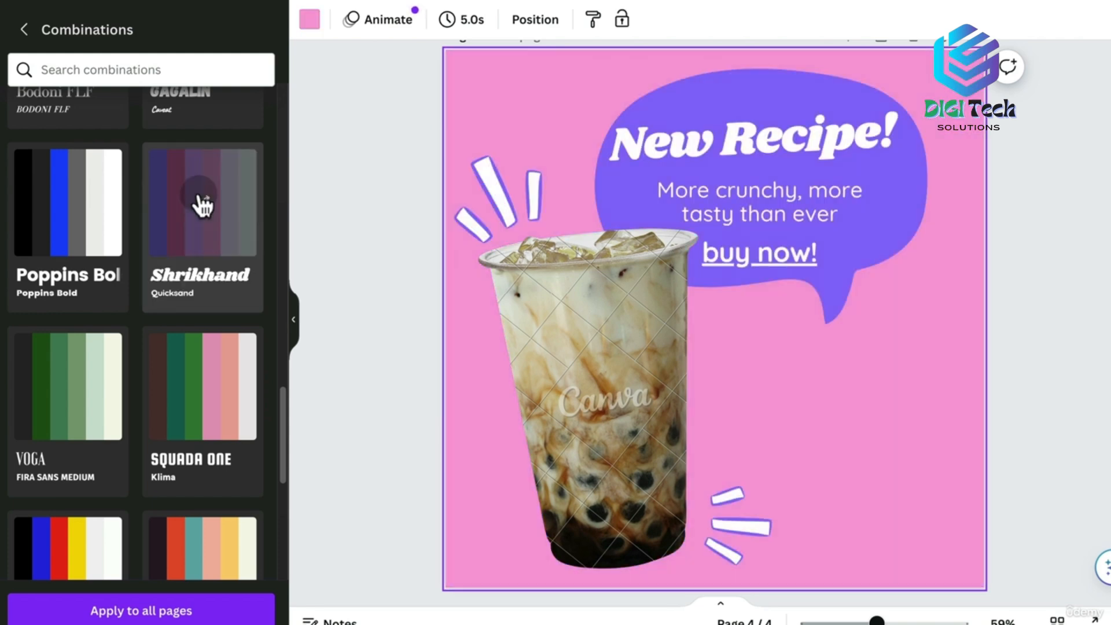
click(202, 206)
click(202, 206)
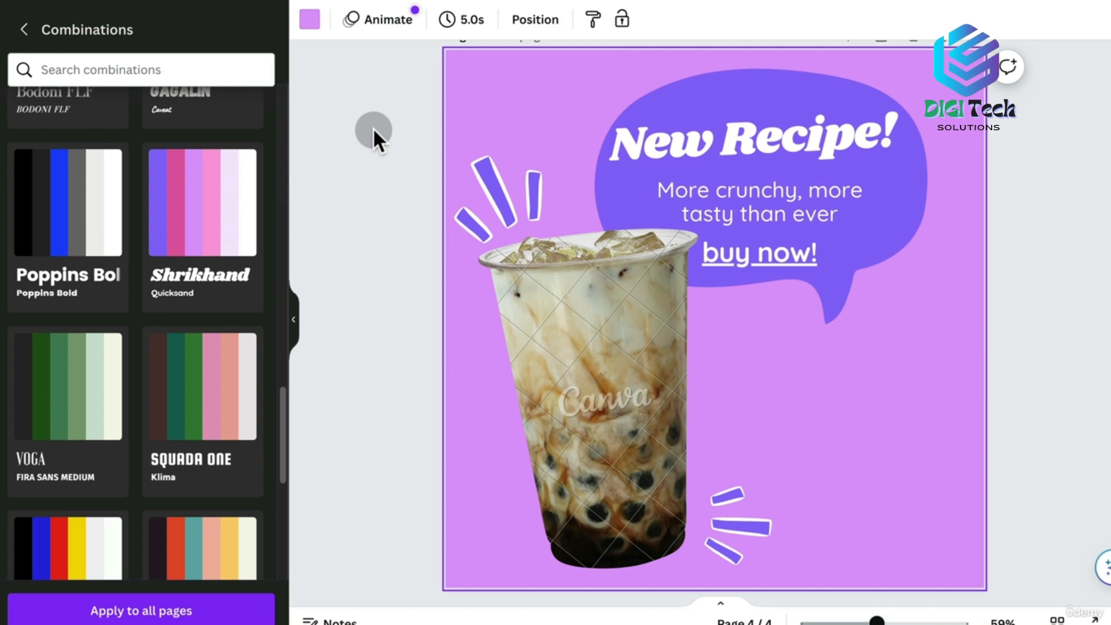
Examine the editable colors of the page background, the speech bubble and the upper burst graphic
click(350, 151)
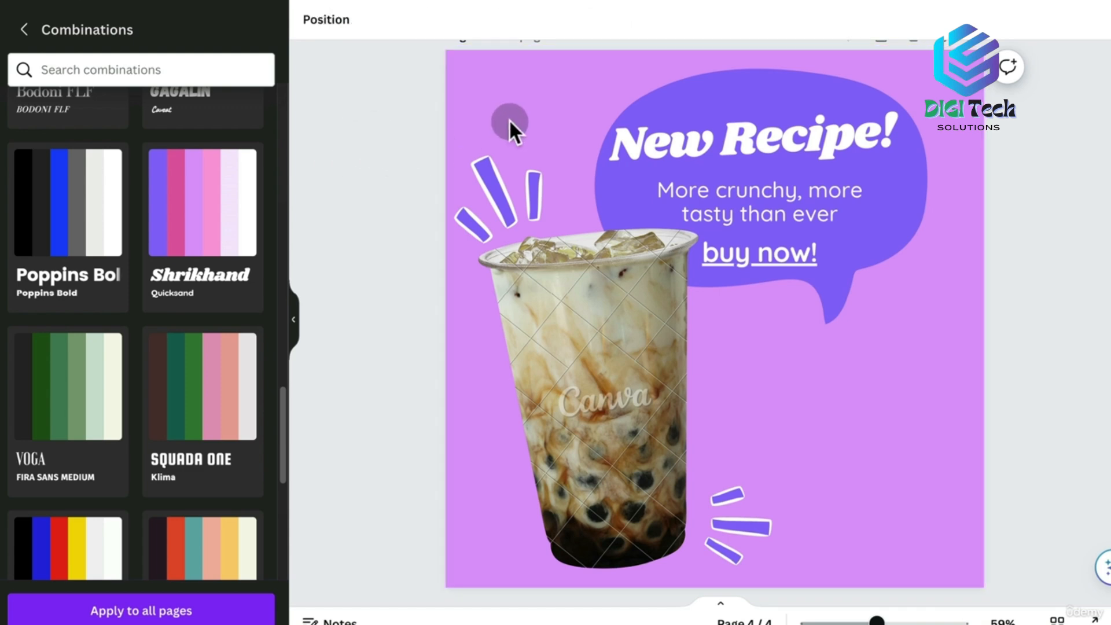
click(604, 98)
click(480, 92)
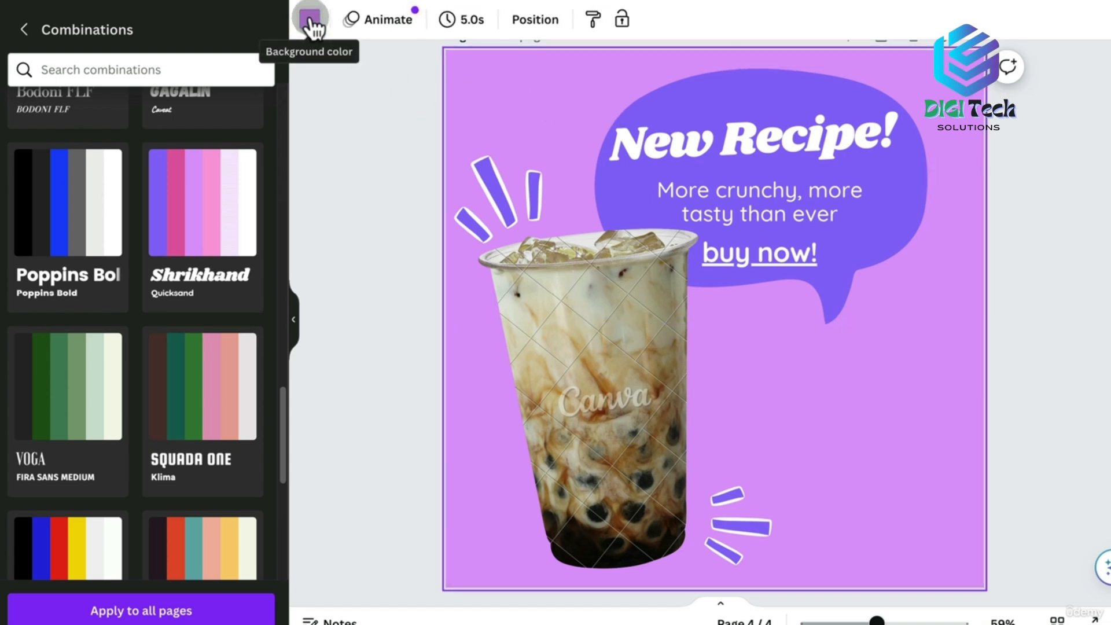
click(695, 93)
click(289, 325)
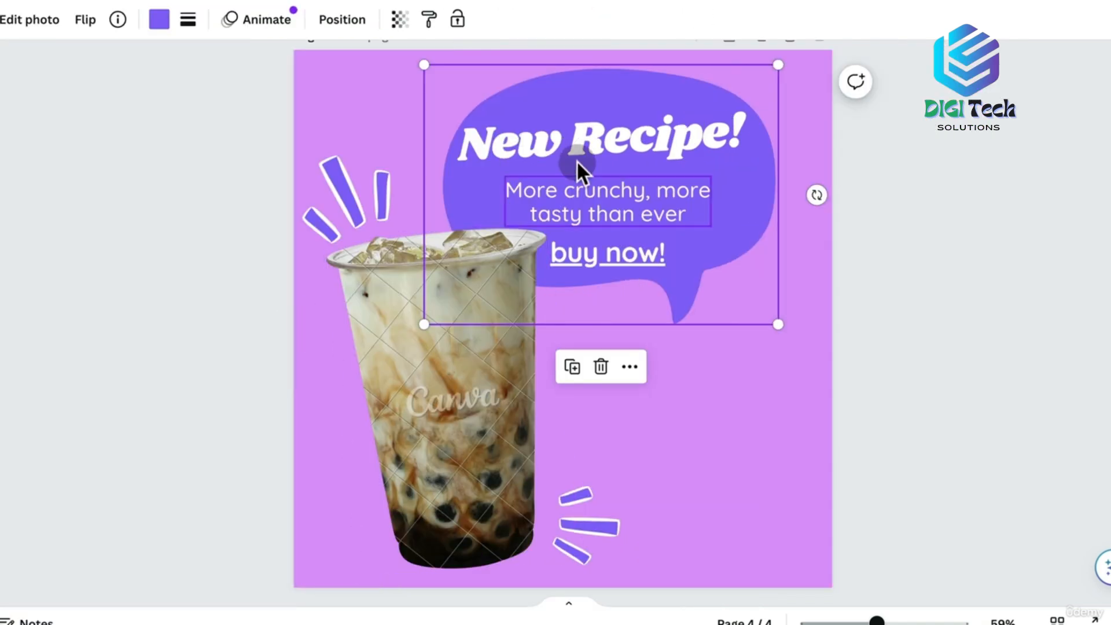
click(345, 184)
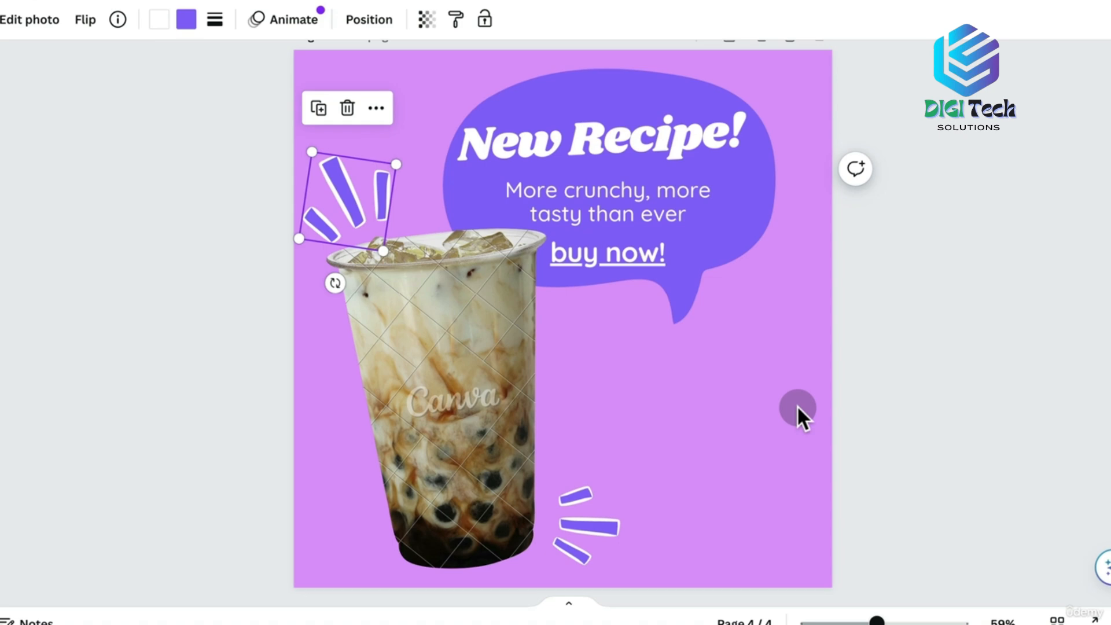
Open the page background's color options and look through the document, photo, solid and gradient colors
click(375, 65)
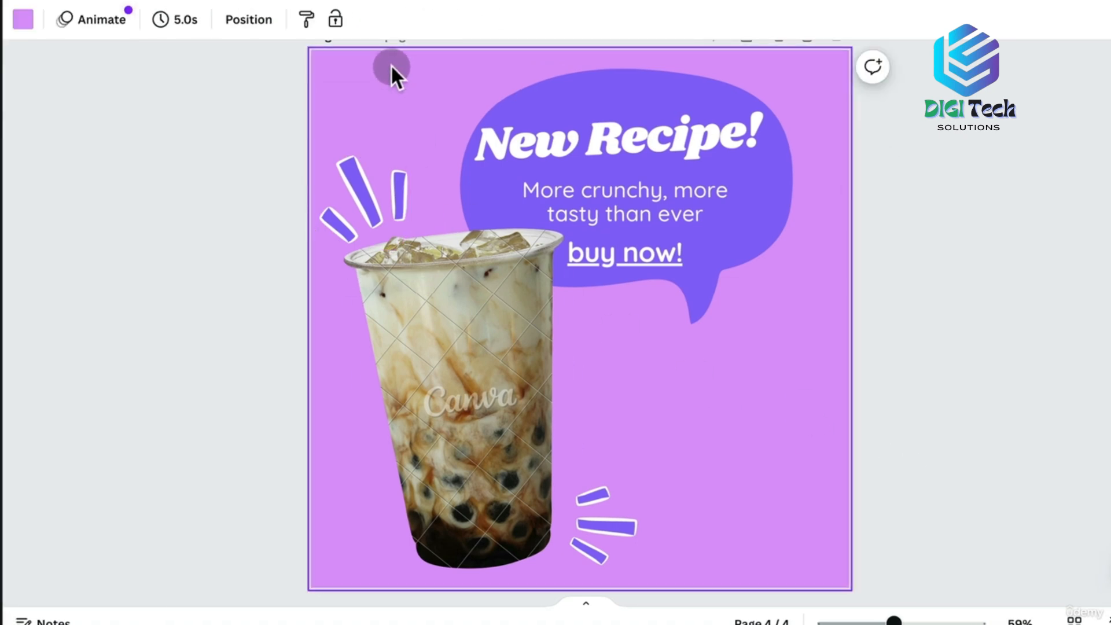
click(23, 22)
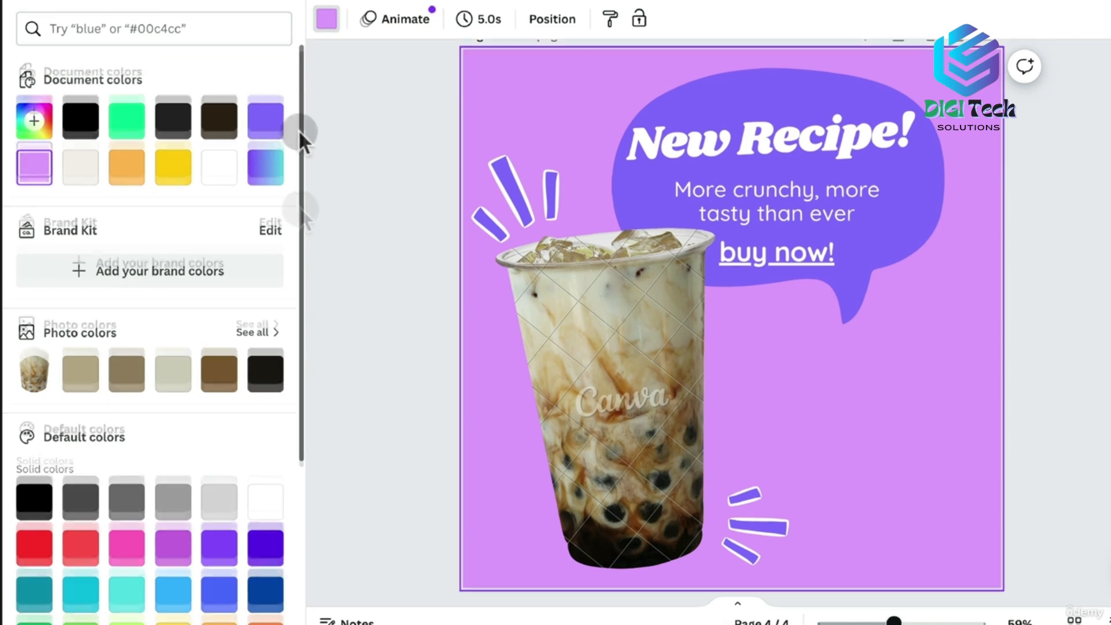
scroll(300, 131, down, 3)
drag(320, 315, 301, 366)
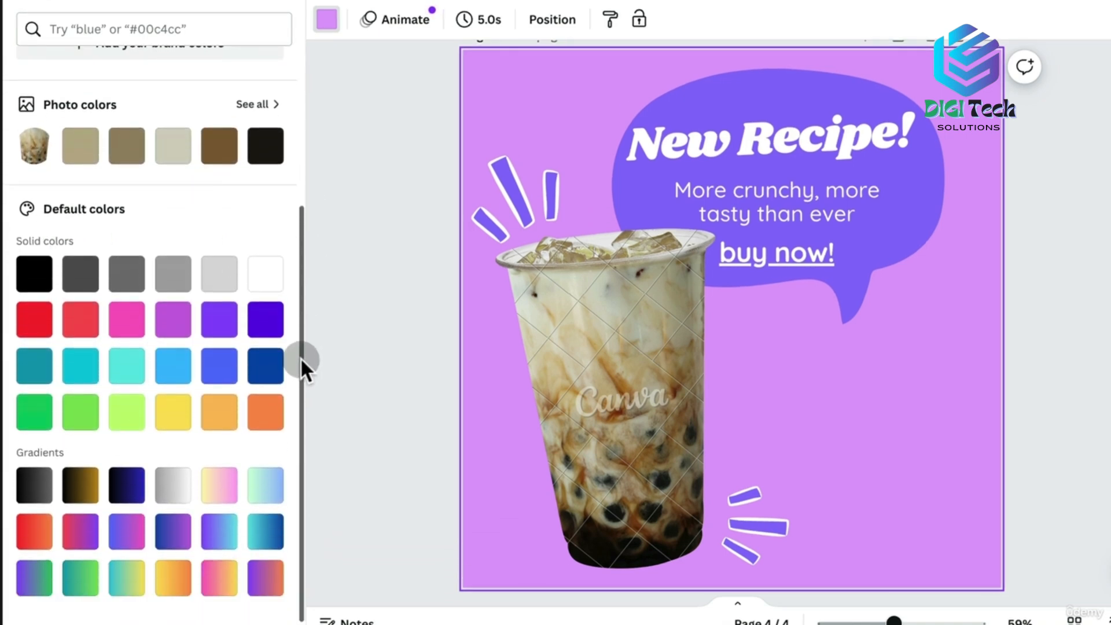
drag(301, 282, 310, 88)
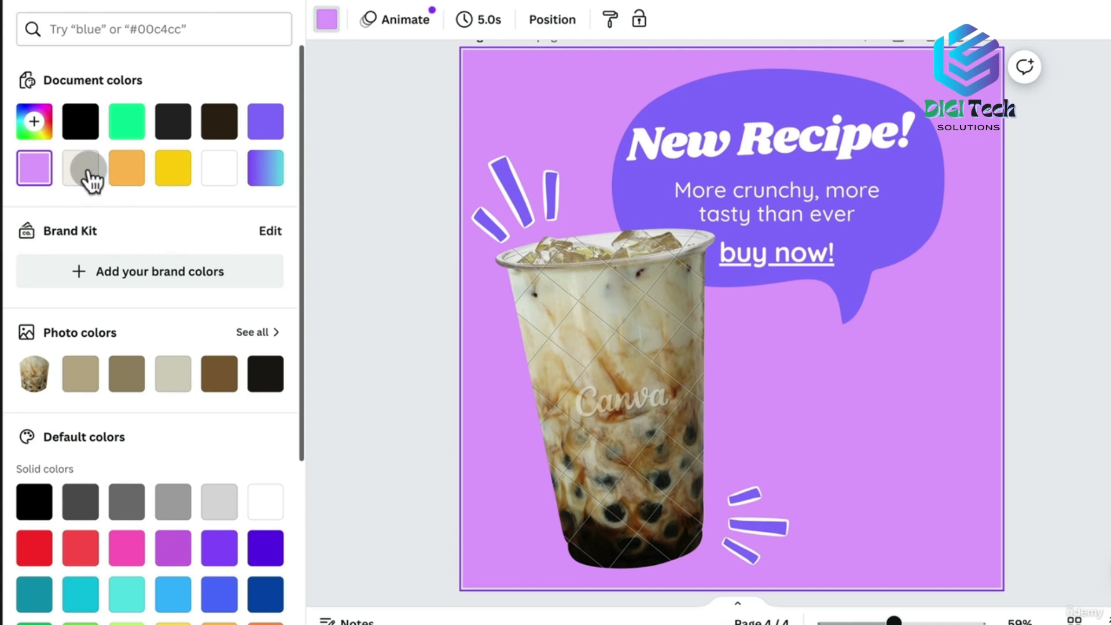
Try a lilac-to-plum gradient as a custom page background, and return to a solid color
click(38, 126)
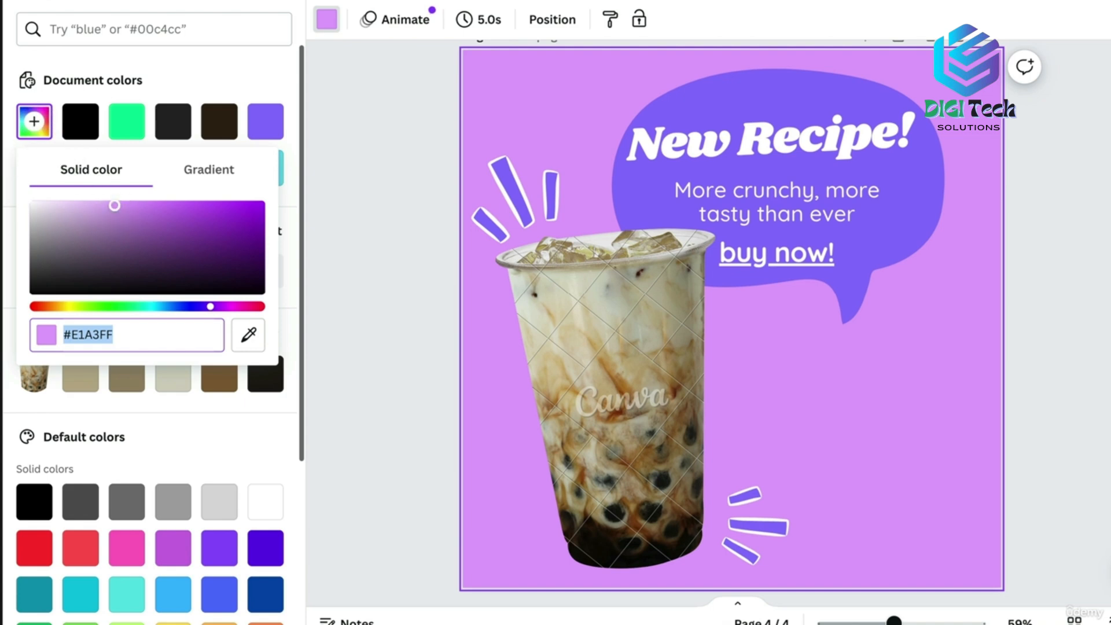
click(210, 170)
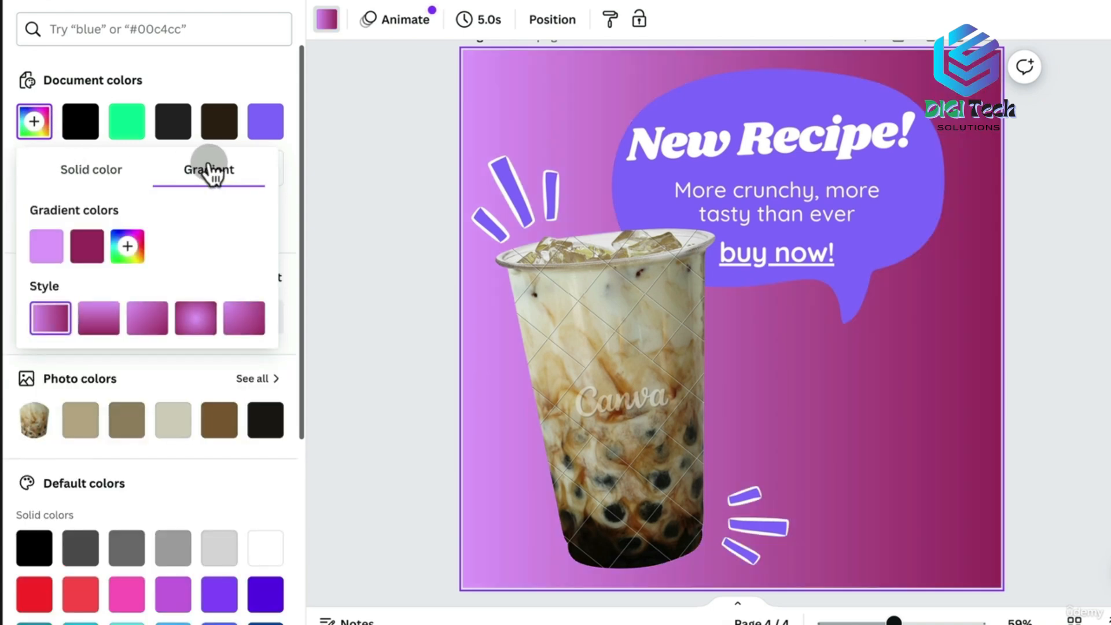
click(116, 173)
Set the page background's custom solid color to pale yellow #FDF9A8
click(92, 335)
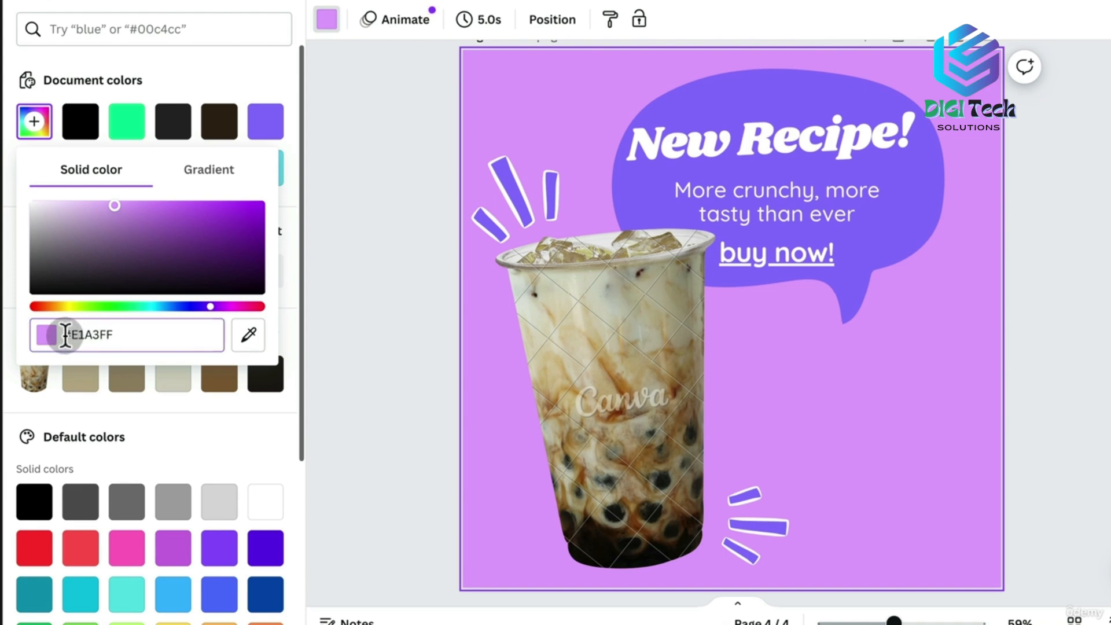
drag(63, 334, 174, 338)
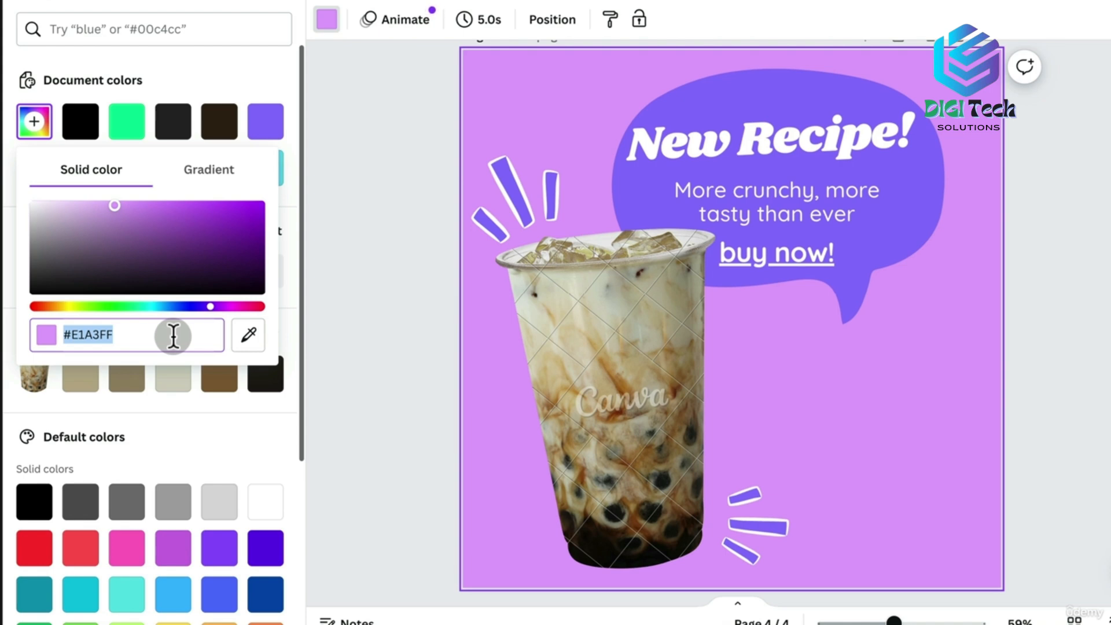
drag(174, 335, 55, 335)
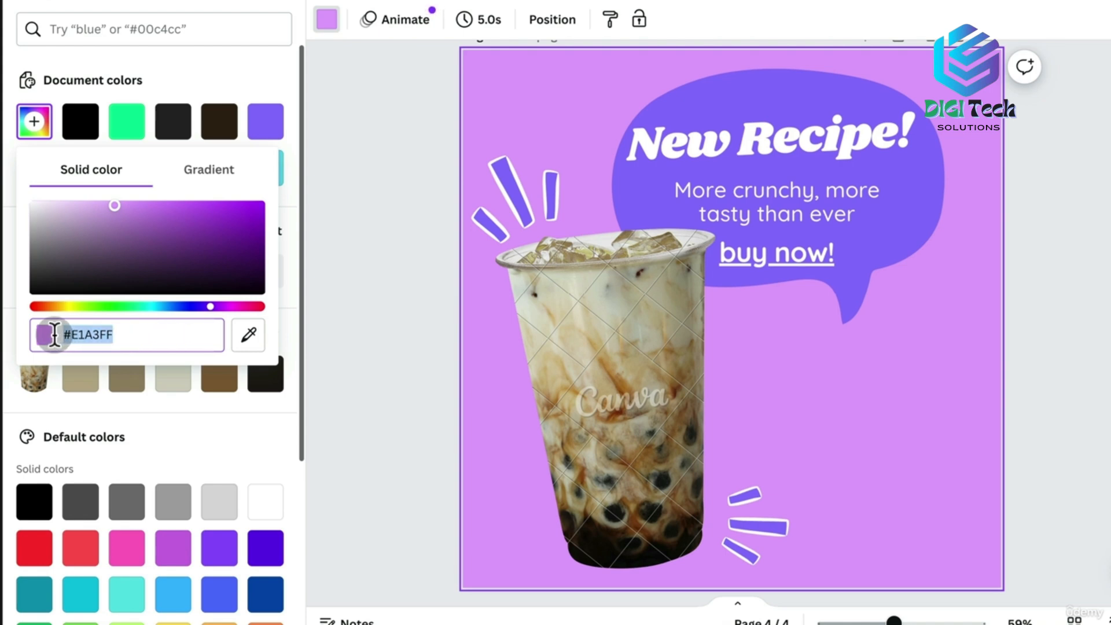
click(79, 213)
mouse_move(78, 214)
mouse_down()
mouse_move(119, 250)
mouse_move(236, 241)
mouse_move(228, 216)
mouse_move(94, 205)
mouse_up()
mouse_move(209, 307)
mouse_down()
mouse_move(218, 308)
mouse_move(54, 310)
mouse_move(71, 309)
mouse_up()
drag(72, 313, 68, 312)
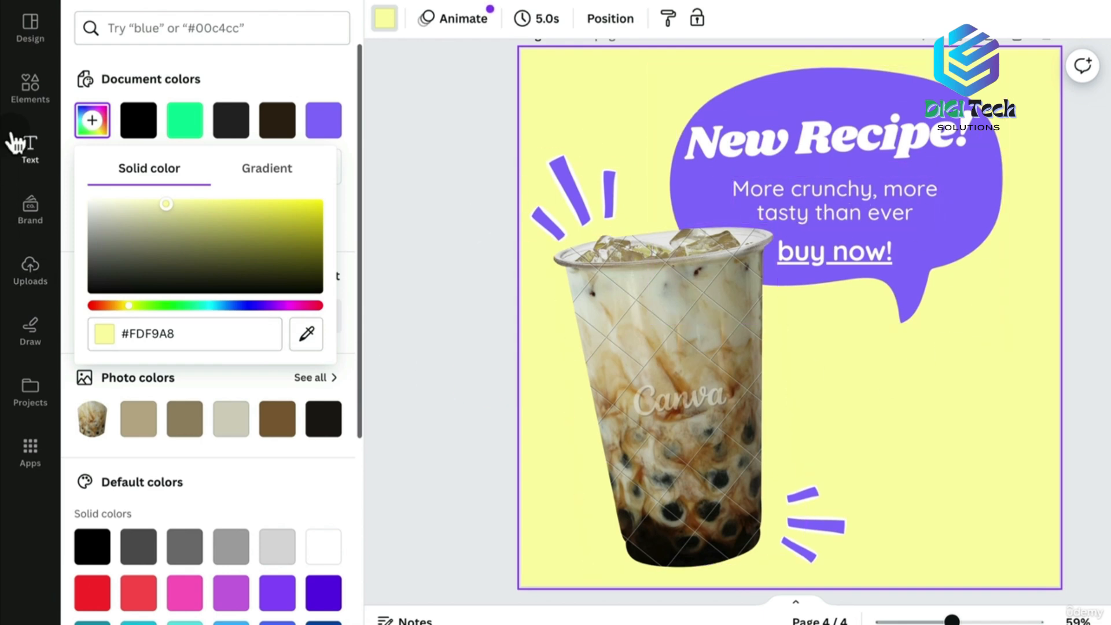
Add the sitting white cat graphic with the brown ear patch and place it below the speech bubble's tail
click(30, 95)
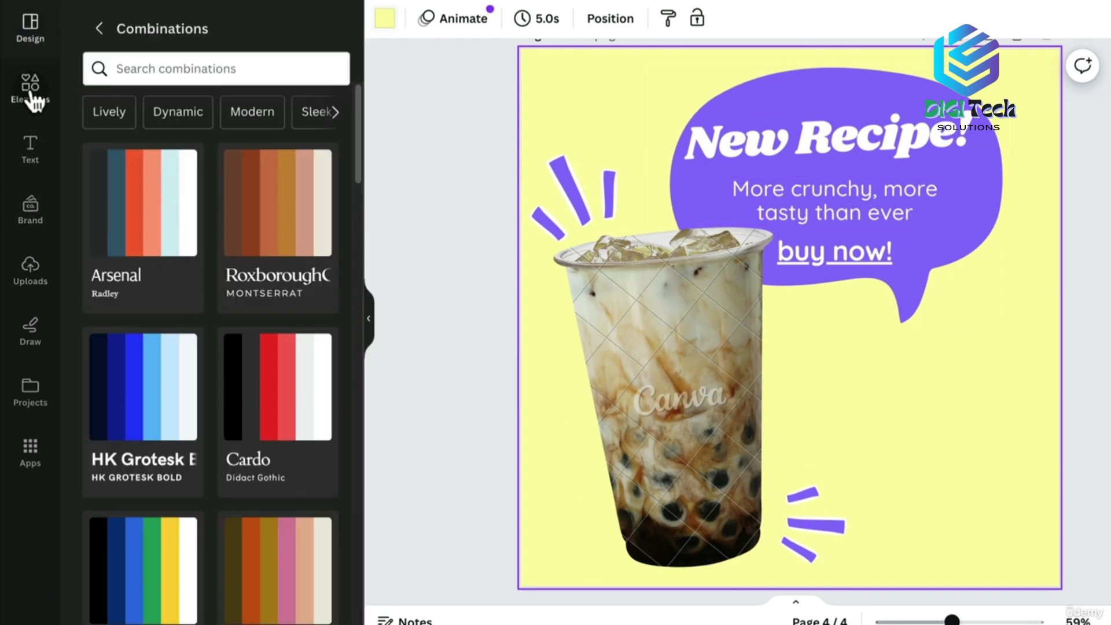
click(145, 28)
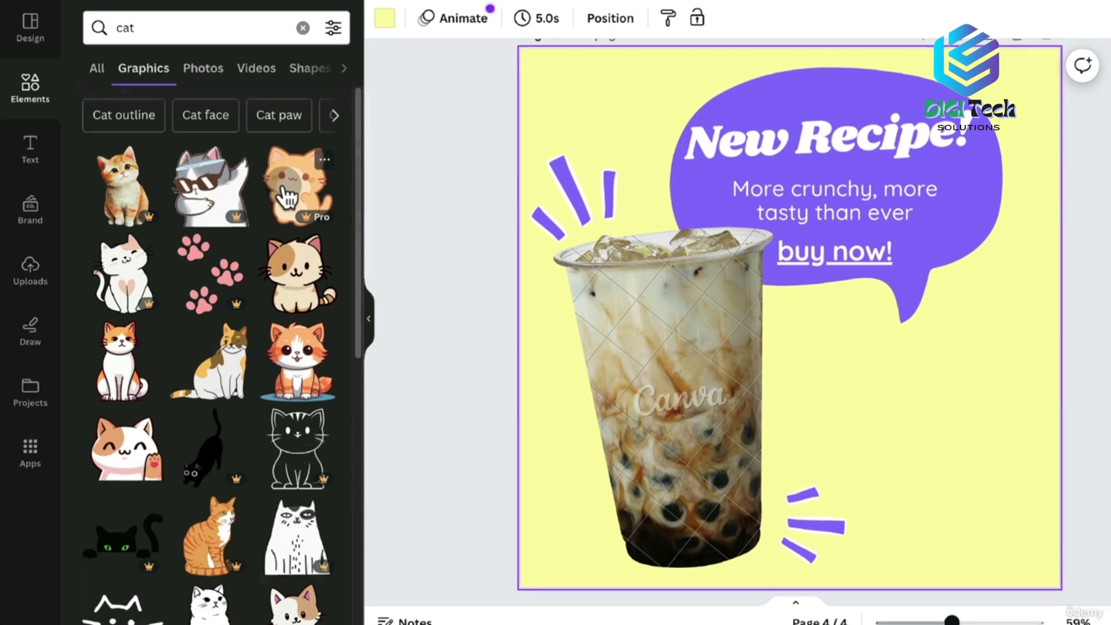
scroll(355, 321, down, 5)
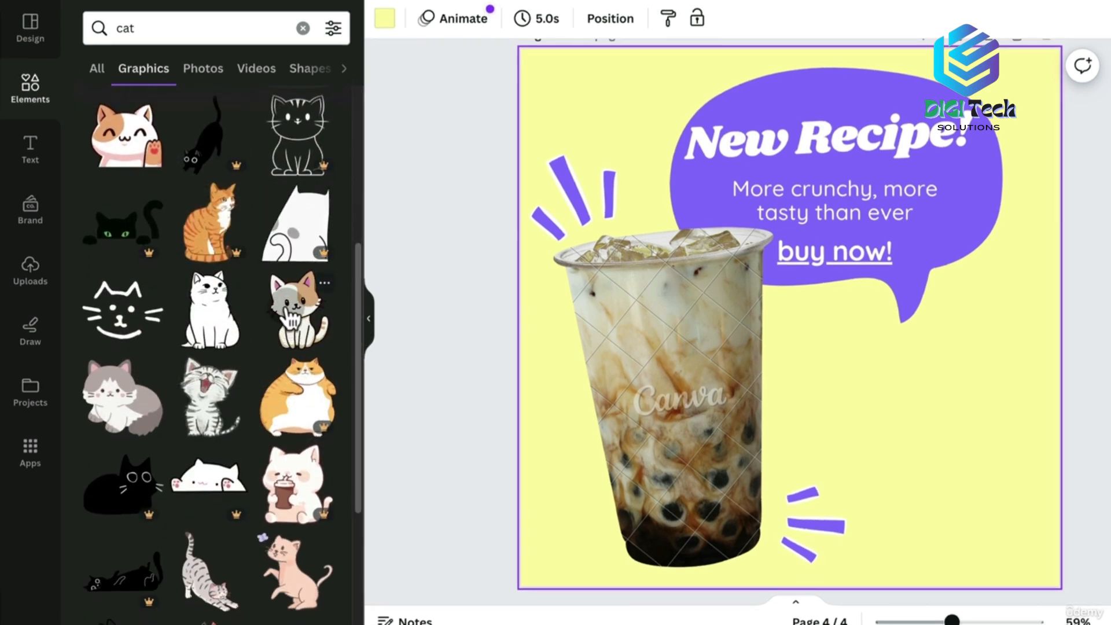
click(288, 330)
drag(781, 354, 908, 455)
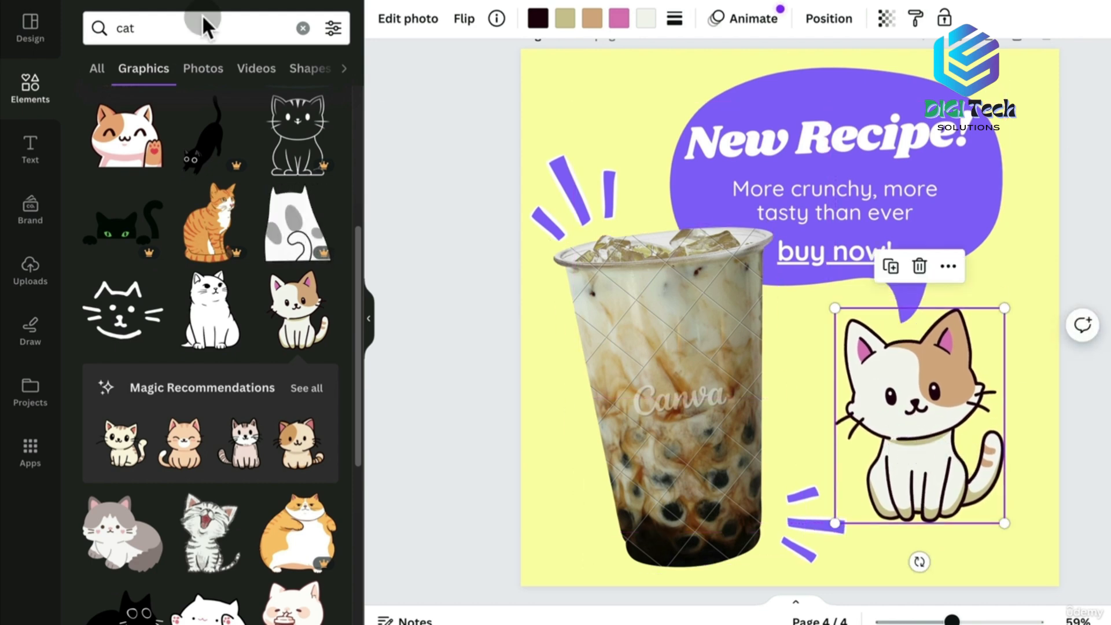
Search the graphics for "cloud" and place a plain white cloud over the cat's feet in the page's lower-right corner
click(302, 28)
text(cloud)
key(Return)
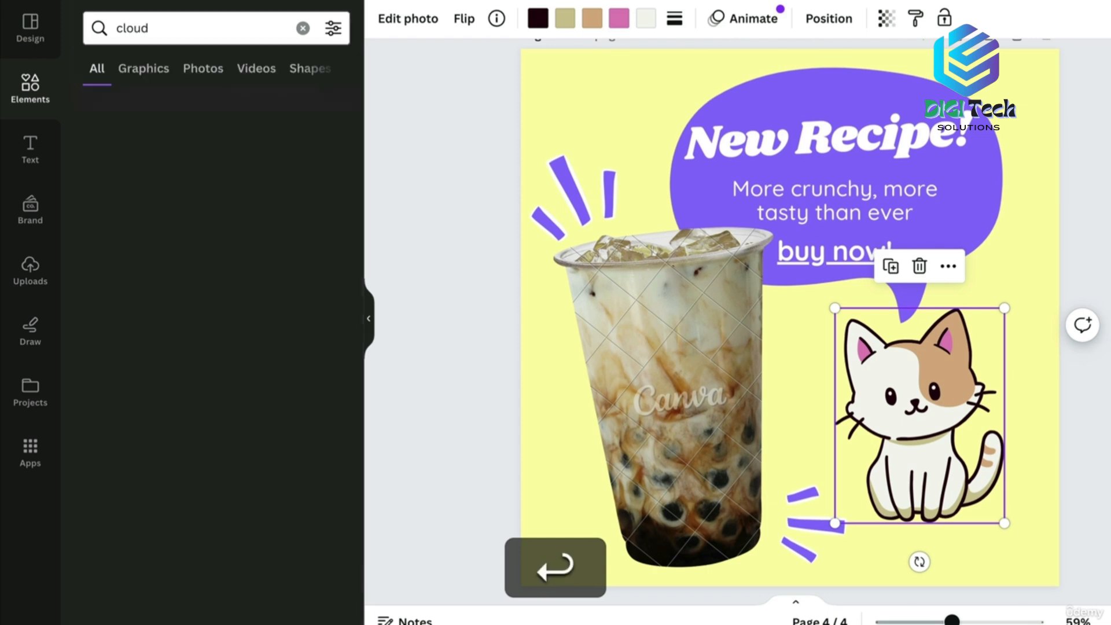
click(144, 68)
click(297, 363)
drag(778, 327, 898, 544)
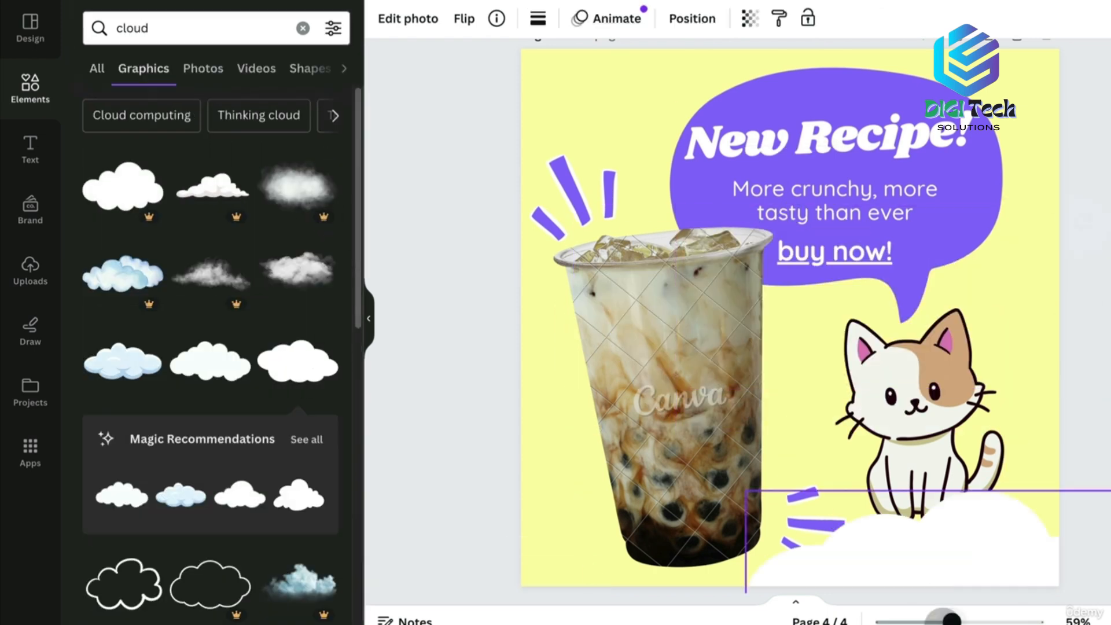
drag(703, 420, 757, 503)
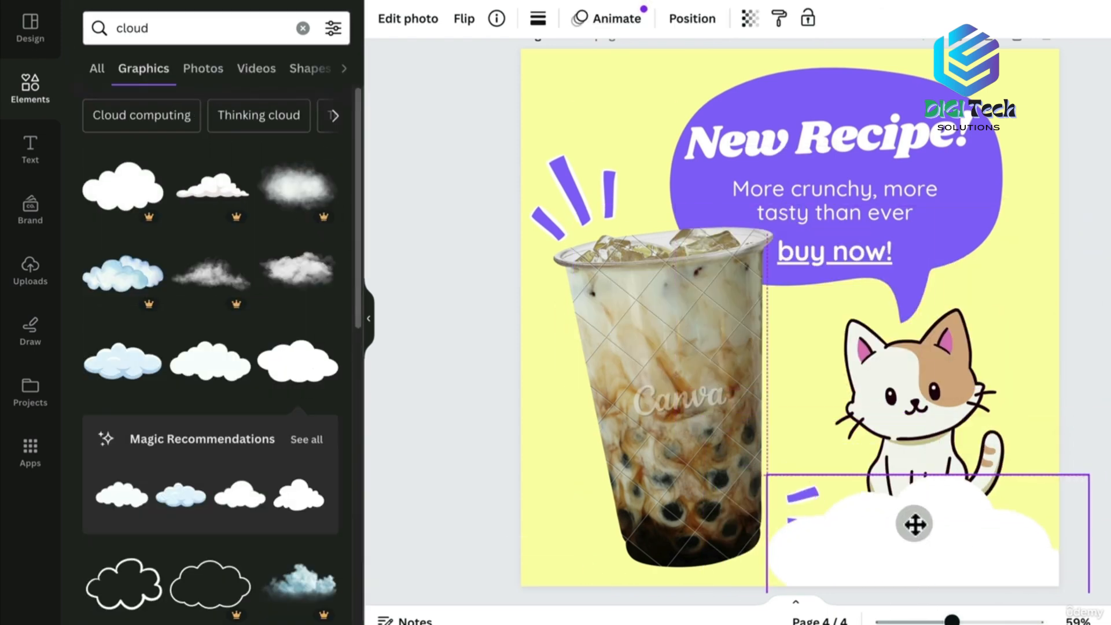
Send the white cloud to the back, behind the cat and the lower burst graphic
click(717, 19)
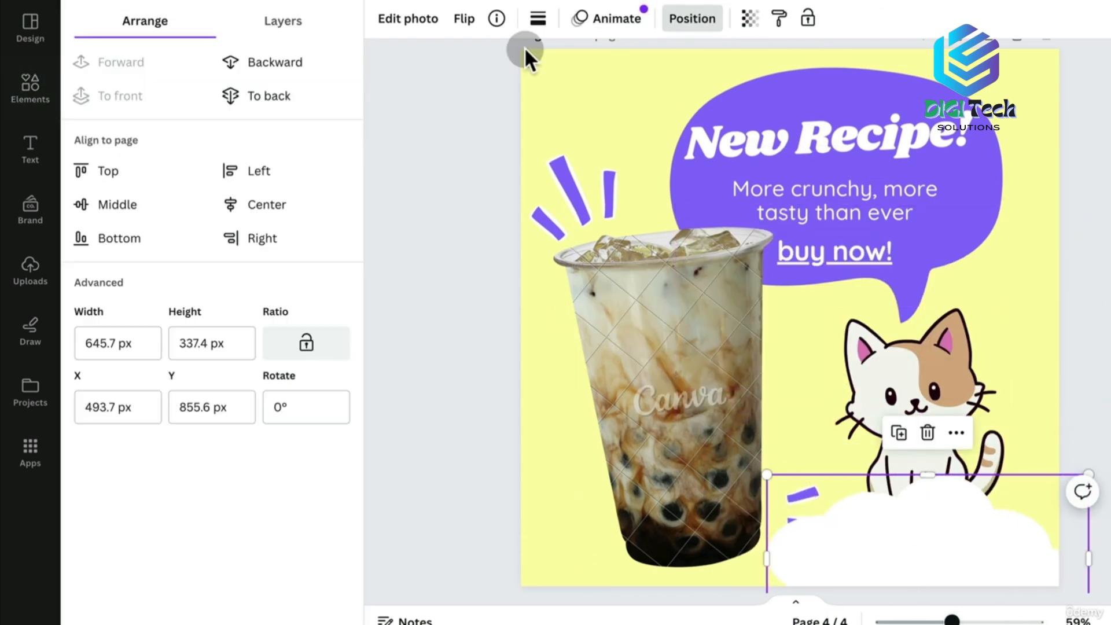
click(253, 96)
mouse_move(925, 549)
mouse_down()
mouse_move(926, 562)
mouse_move(926, 550)
mouse_up()
click(980, 534)
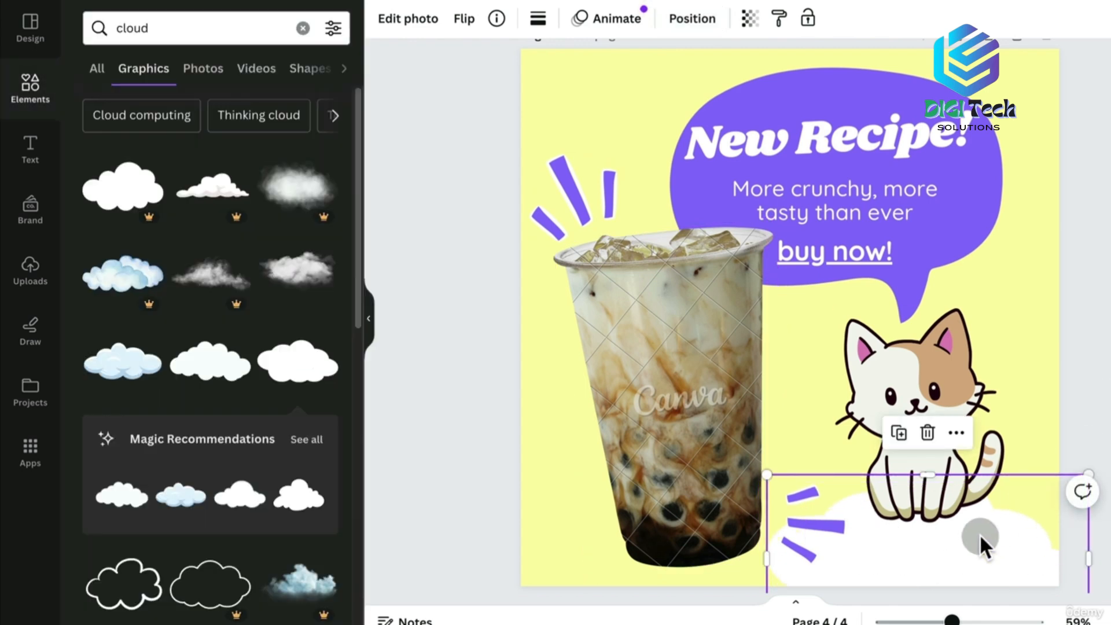
Duplicate the white cloud, move the copy over the cup, and send it to the back
key(super+c)
click(898, 432)
drag(967, 571, 624, 353)
click(695, 18)
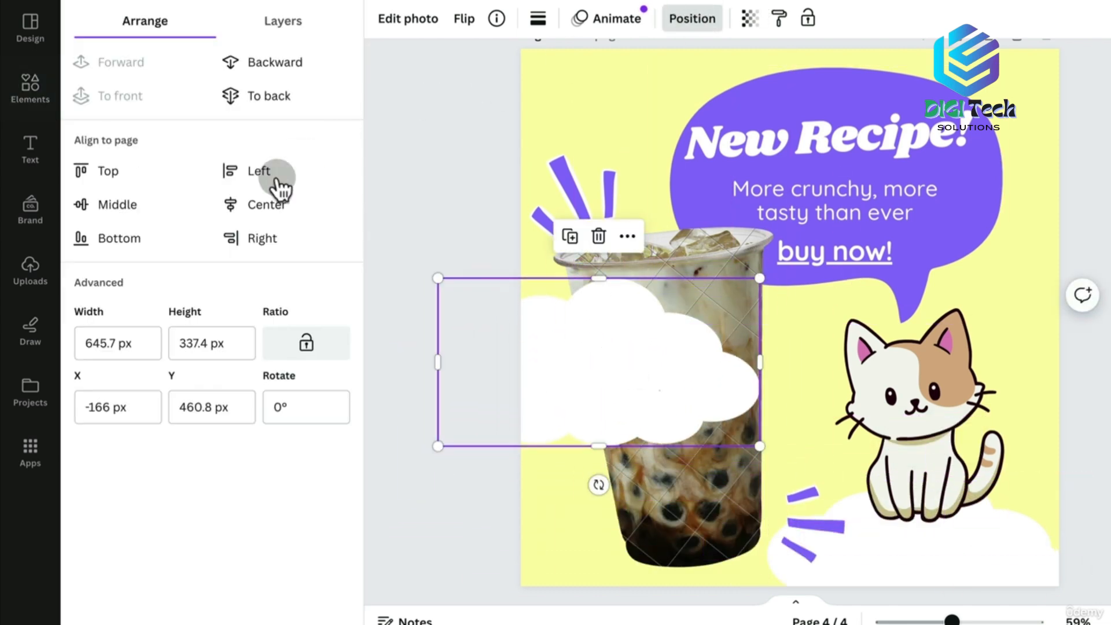
click(287, 104)
Place the duplicated cloud in the page's upper-left corner behind the upper burst and enlarge it slightly
drag(539, 365, 567, 199)
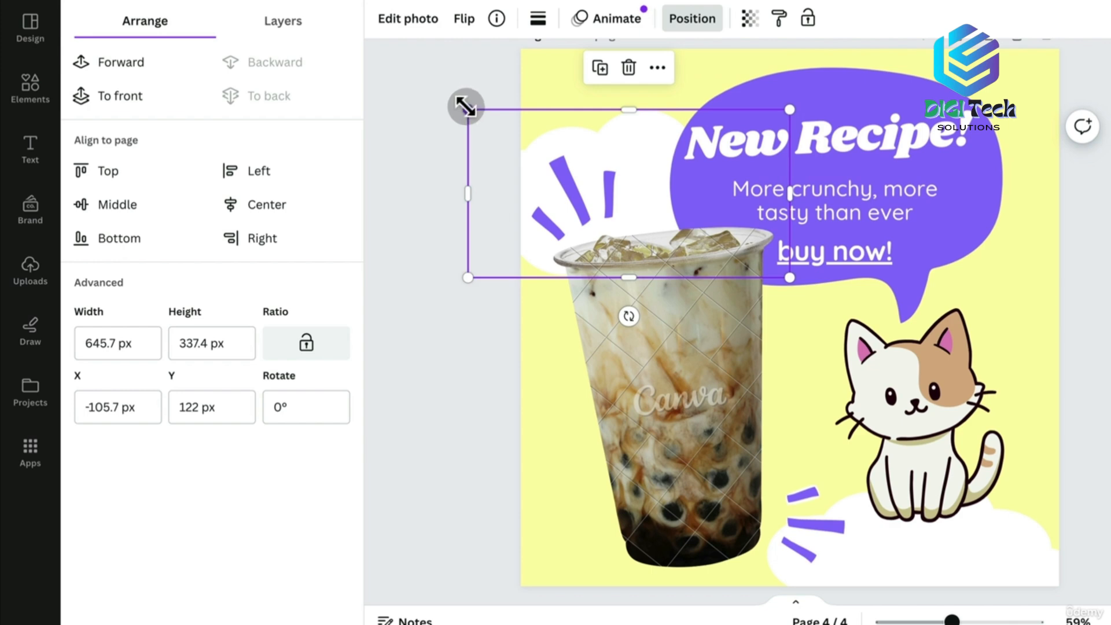
drag(468, 108, 422, 85)
drag(624, 141, 640, 153)
click(1081, 231)
Sample outline colors for the upper burst from the cat's brown patch and the speech bubble, settling on the cat's ear pink #E086BD
click(592, 168)
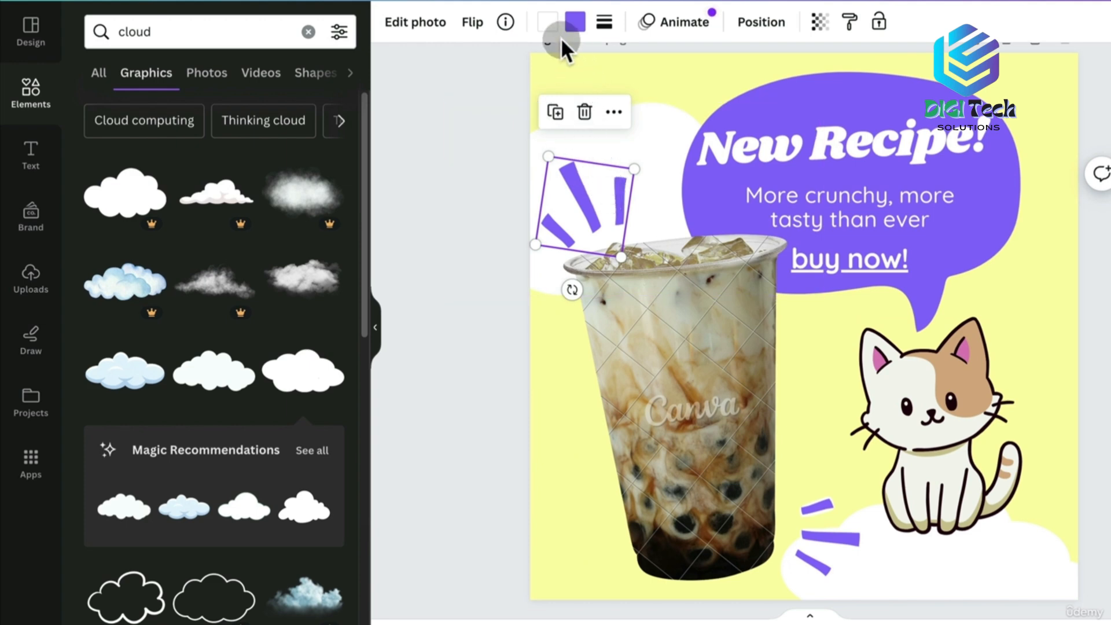
click(548, 22)
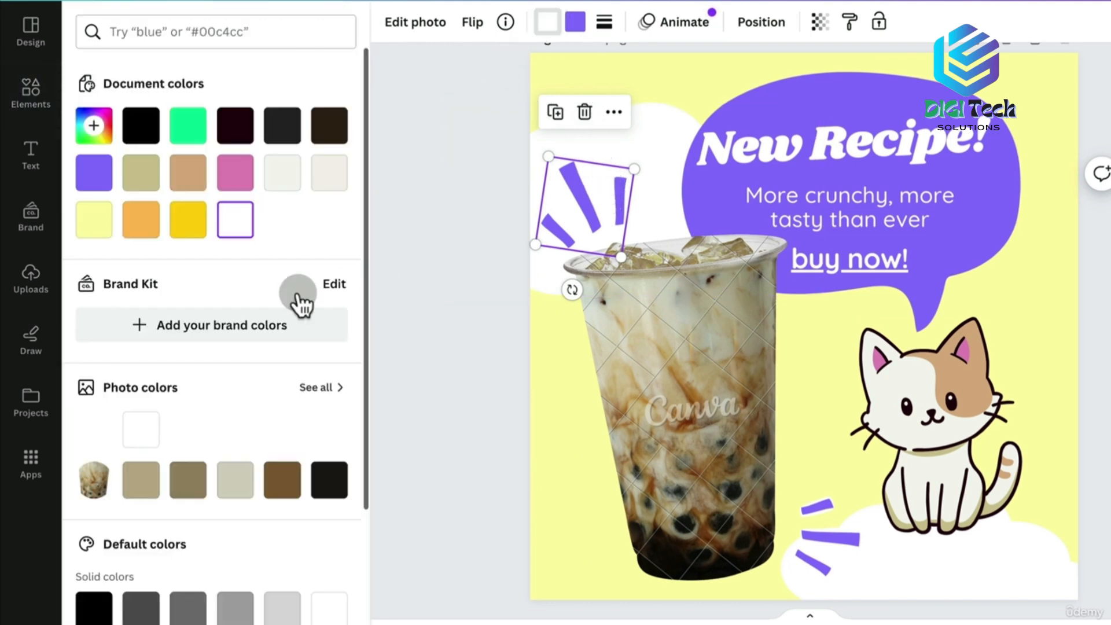
click(92, 125)
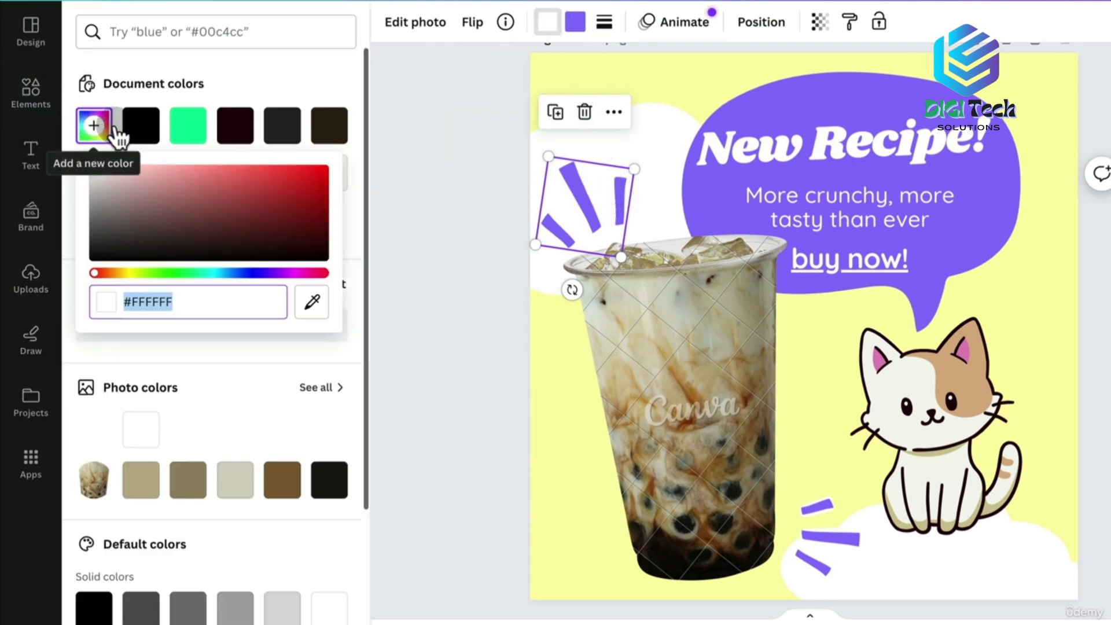
click(322, 300)
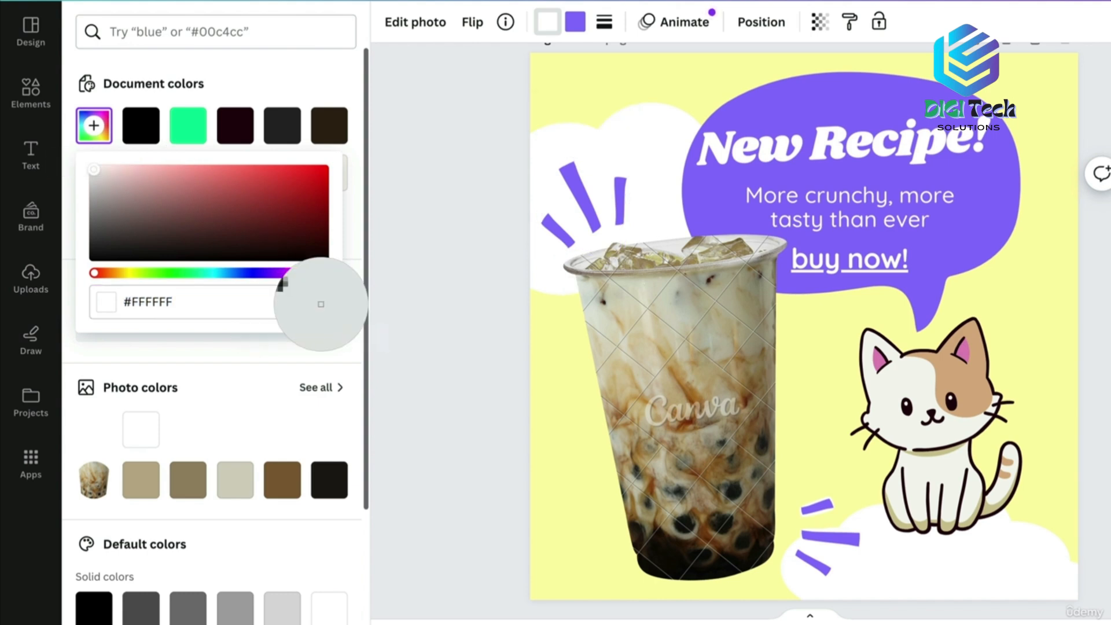
click(977, 389)
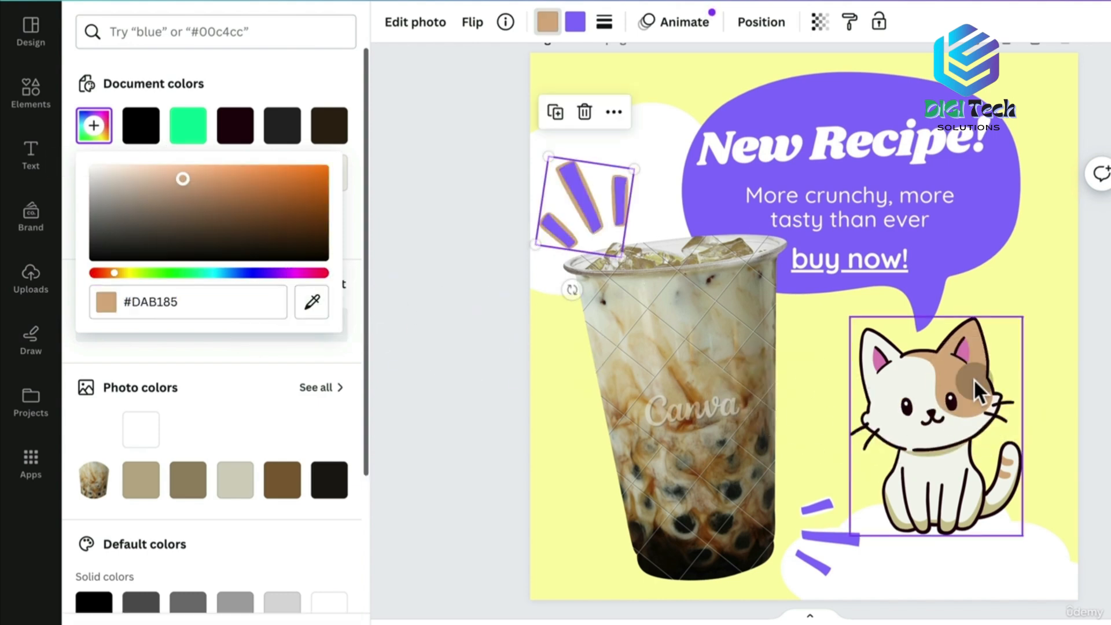
click(311, 302)
click(810, 118)
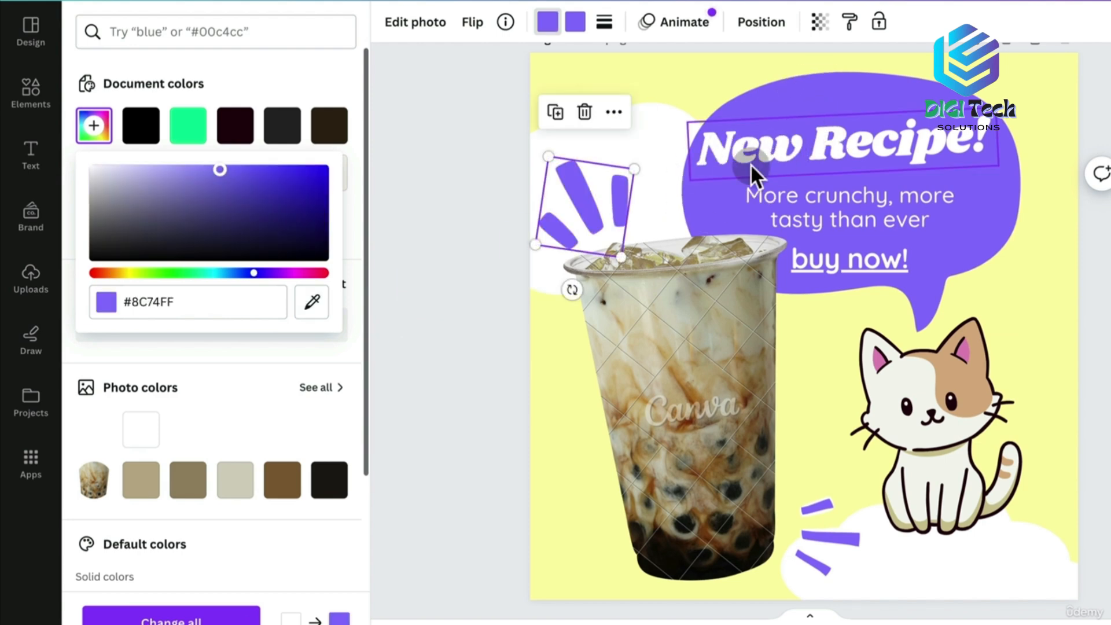
click(312, 301)
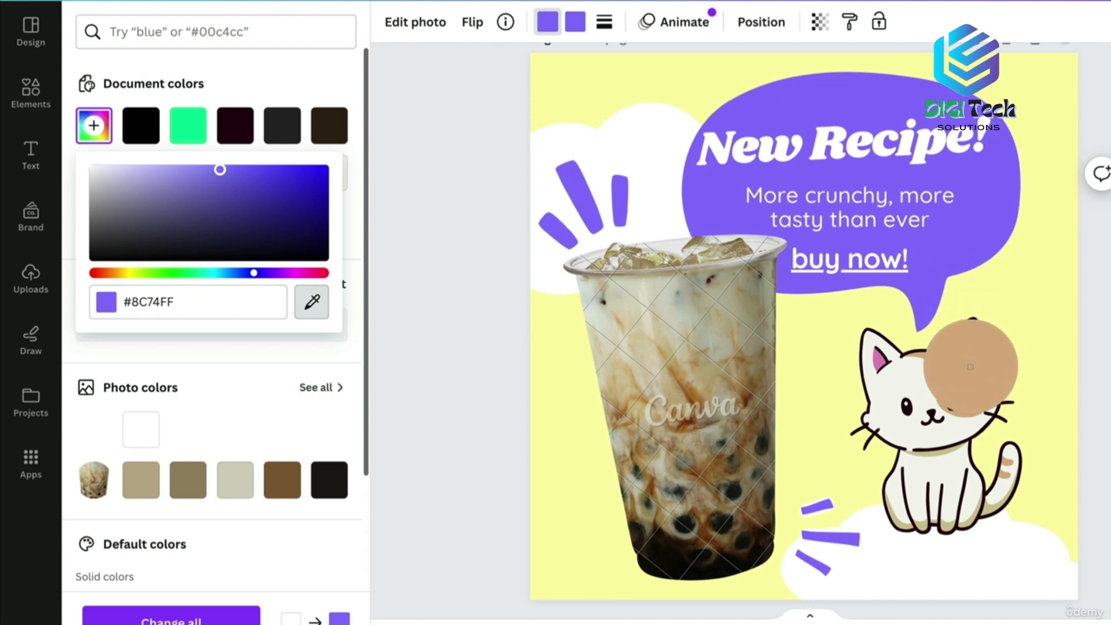
click(965, 365)
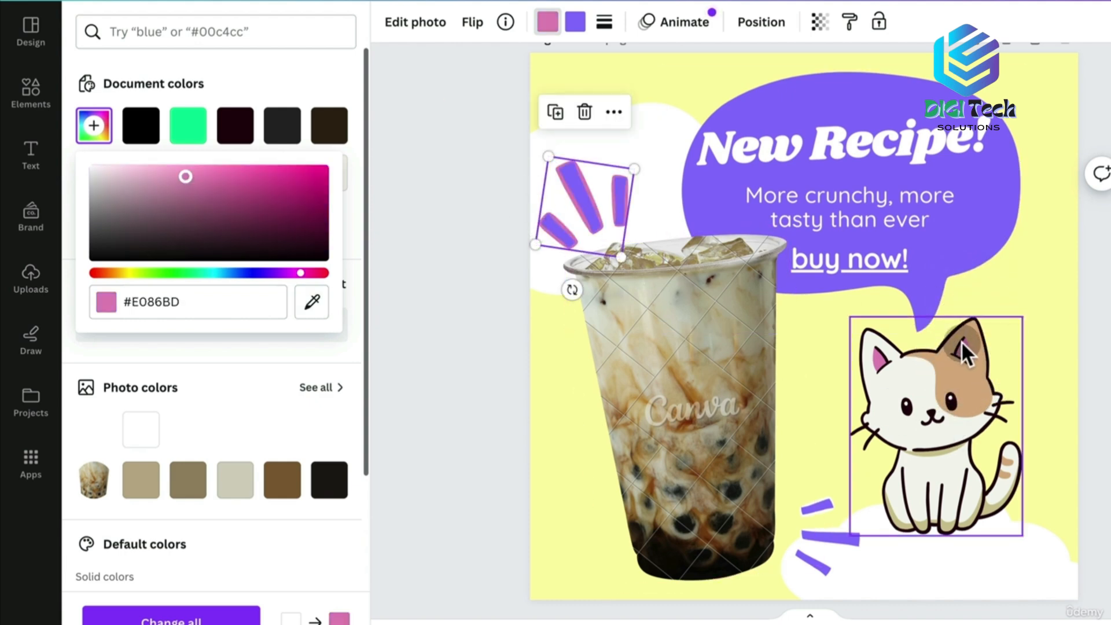
click(953, 406)
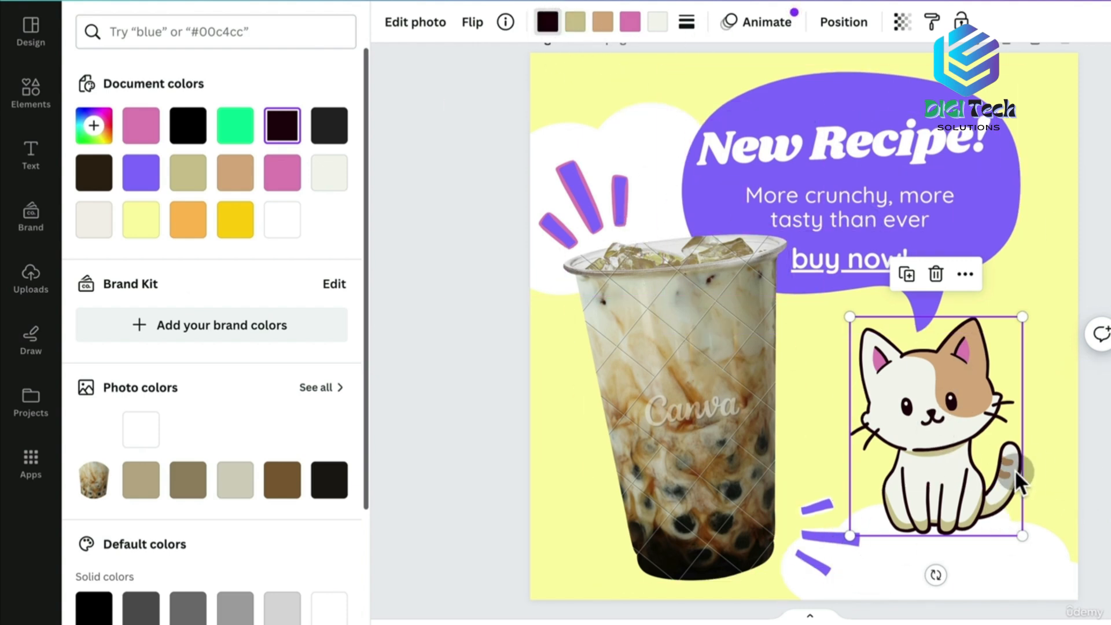
Recolor the lower burst with a pink #e086bc fill and a purple outline, using the document colors
click(830, 544)
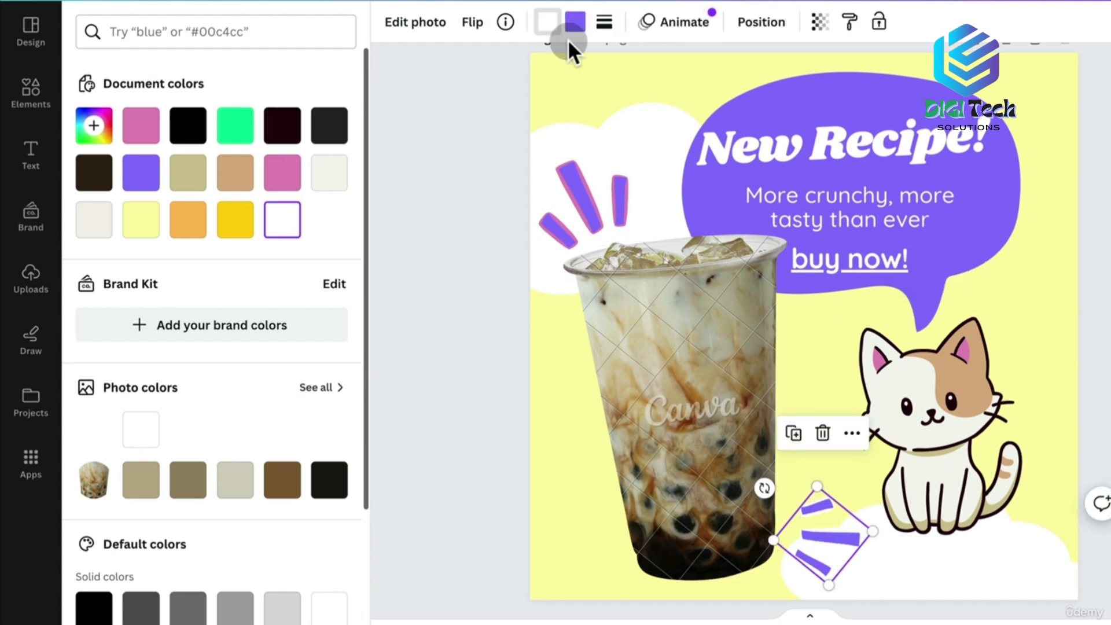
click(588, 218)
click(838, 531)
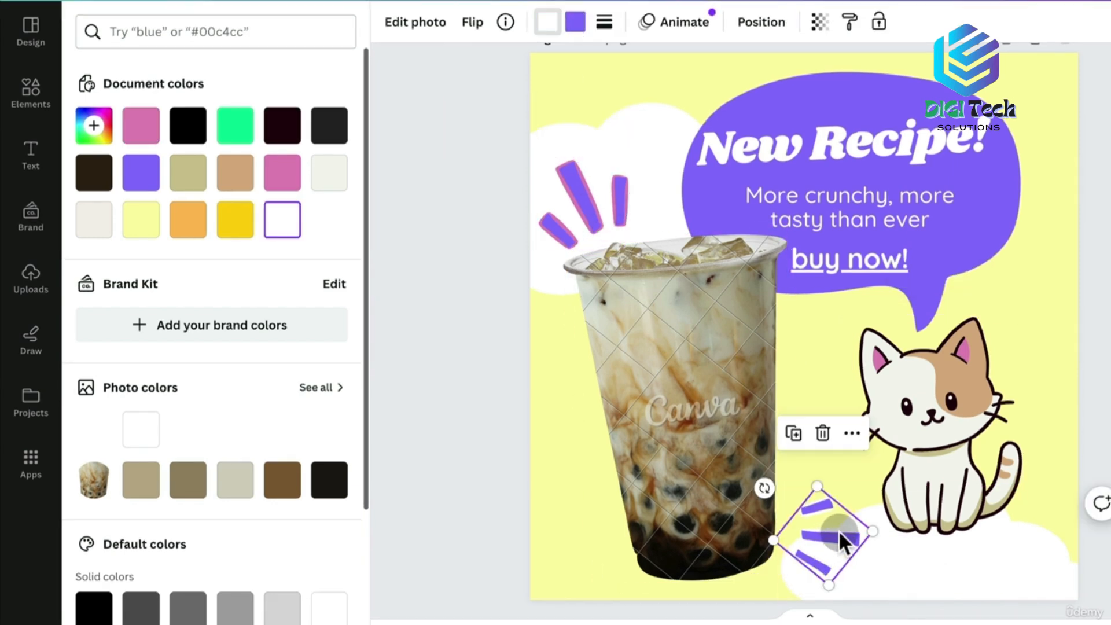
click(268, 160)
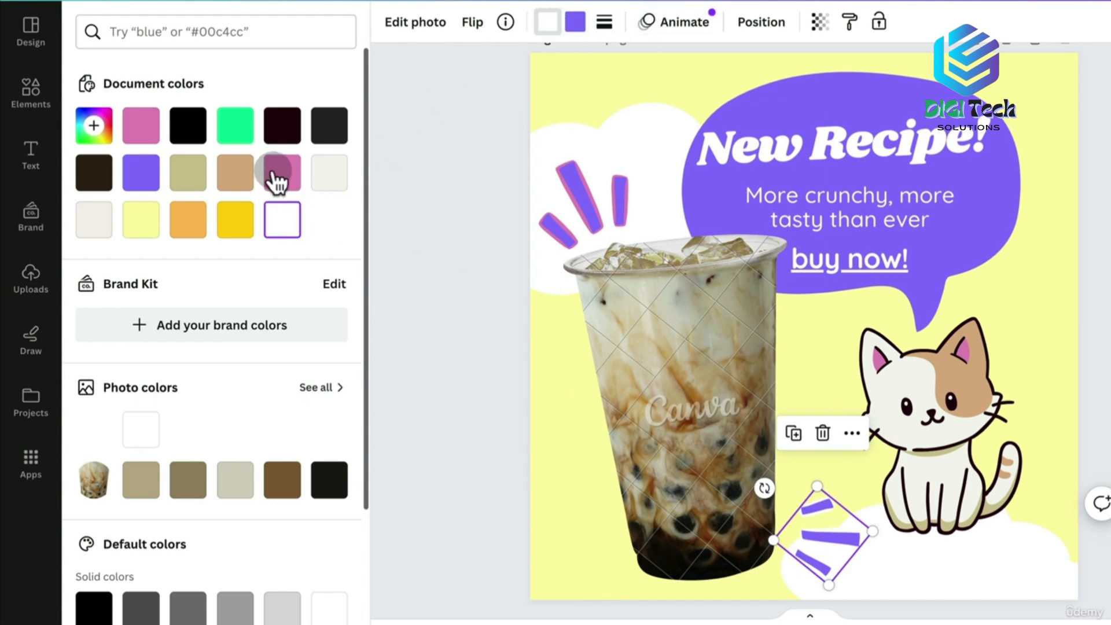
click(276, 180)
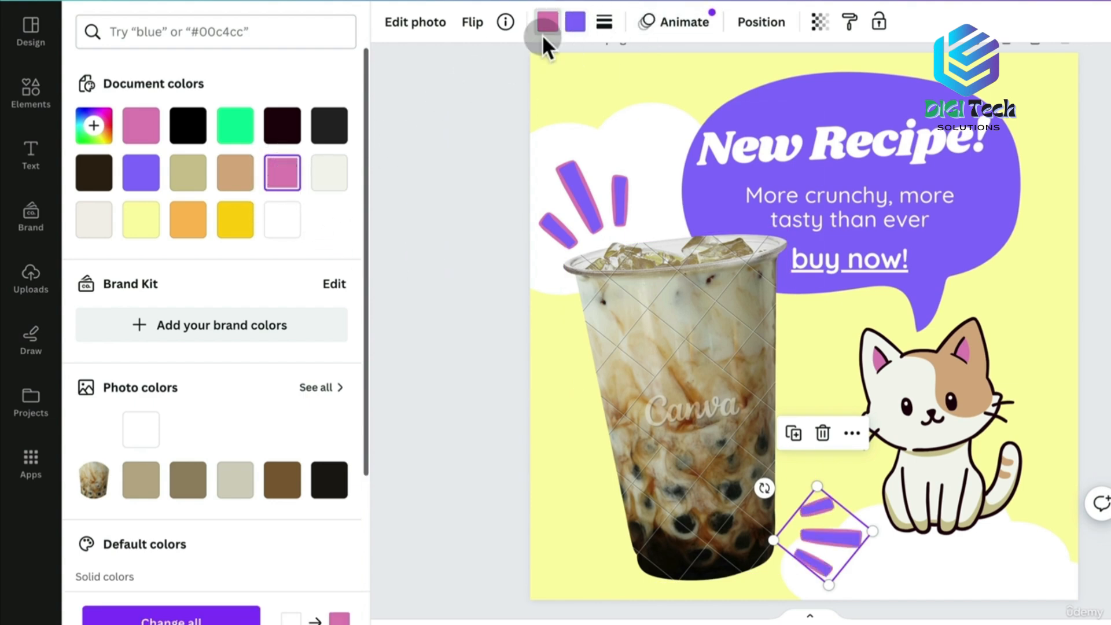
click(576, 22)
click(288, 171)
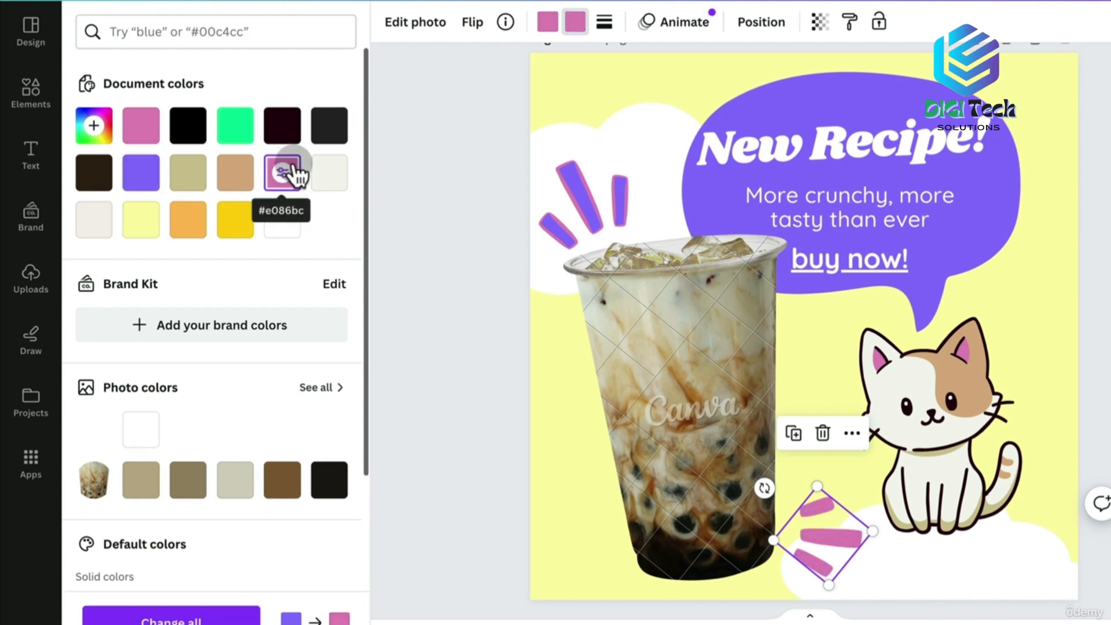
click(547, 23)
click(149, 180)
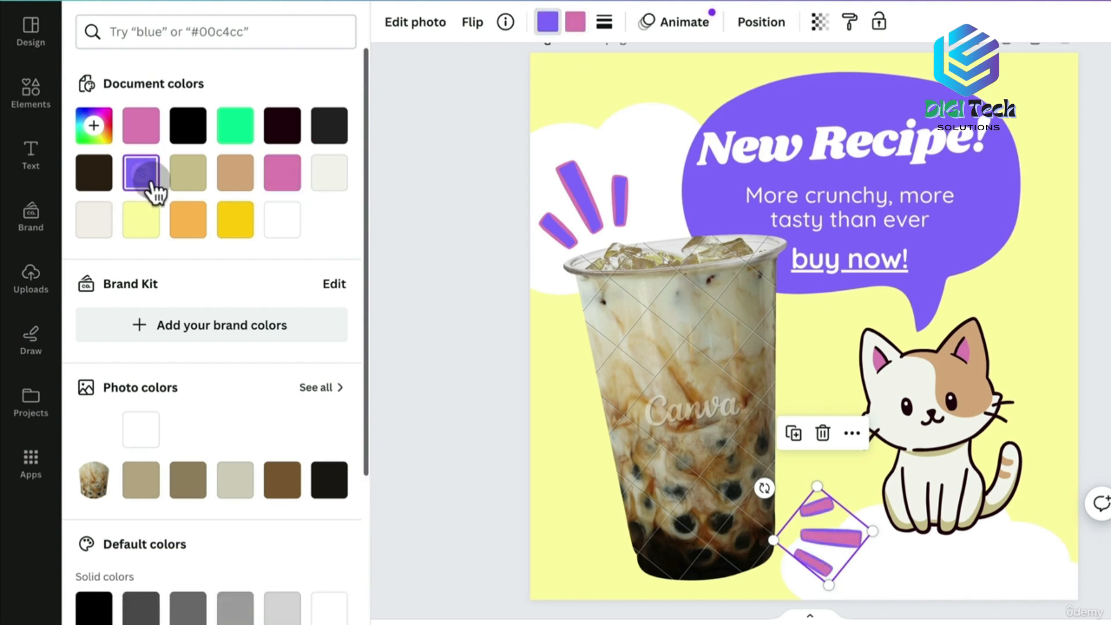
click(614, 184)
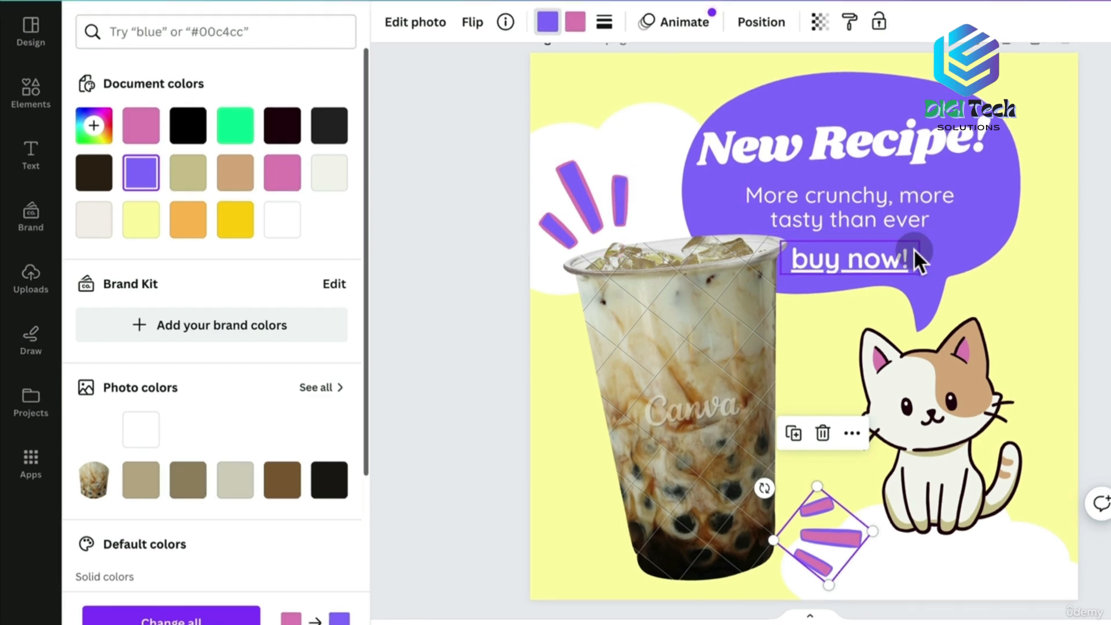
Try the brownish-grey and light beige photo colors on the "New Recipe!" heading
click(912, 224)
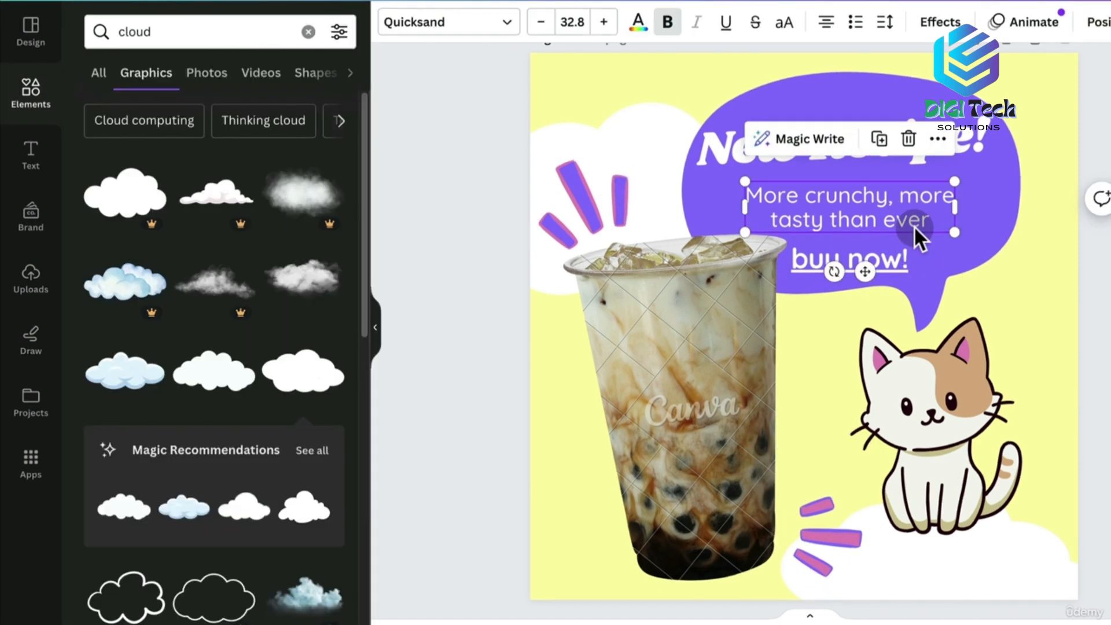
click(706, 152)
click(637, 24)
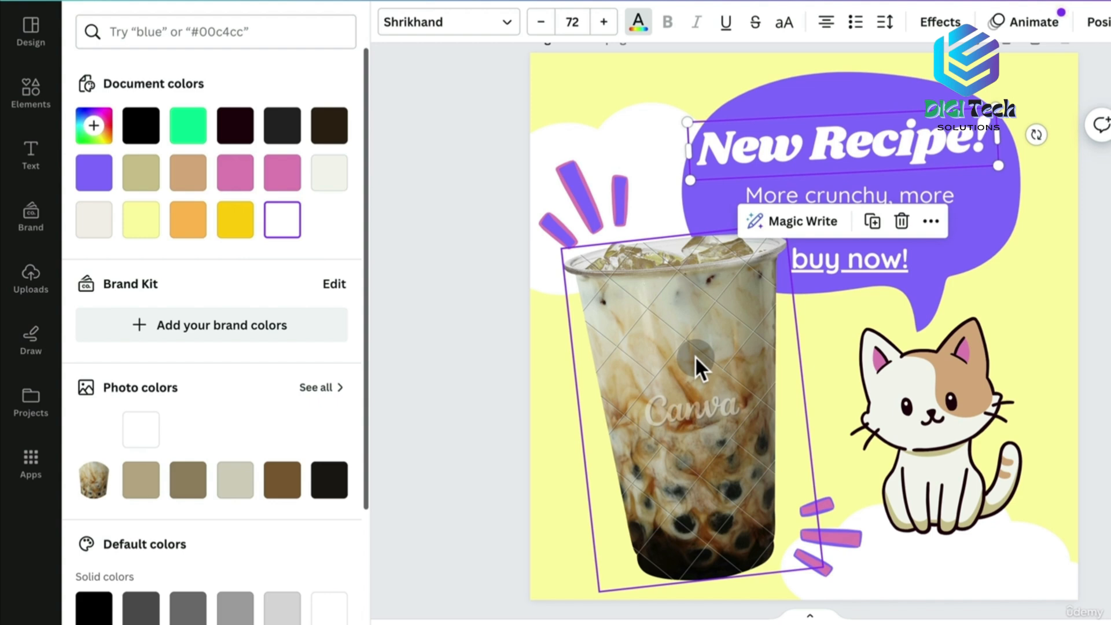
click(235, 481)
click(195, 489)
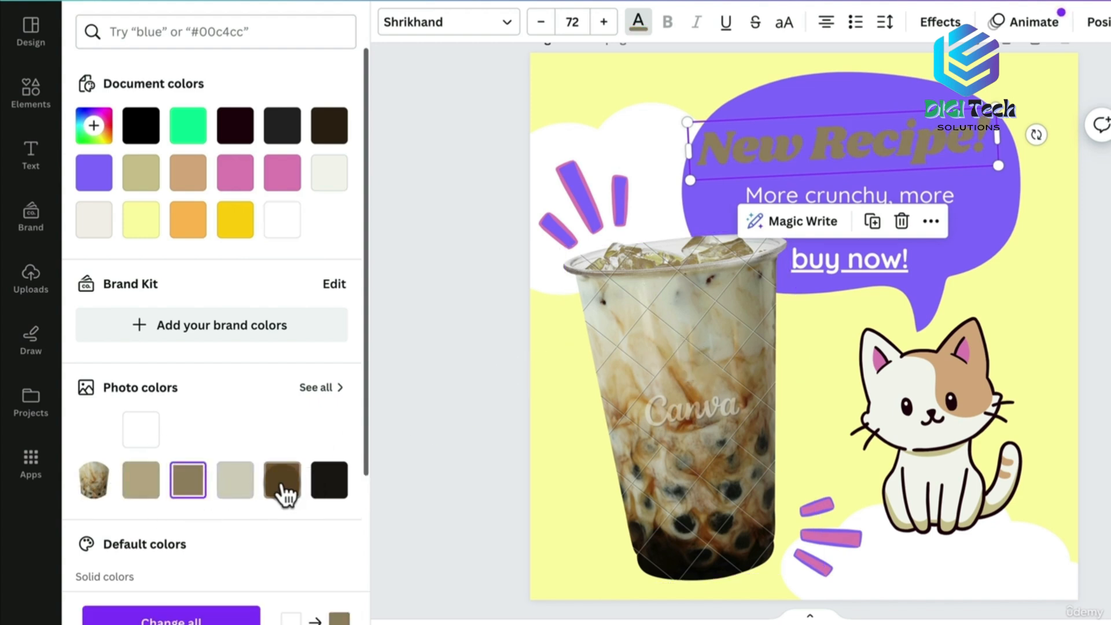
click(243, 489)
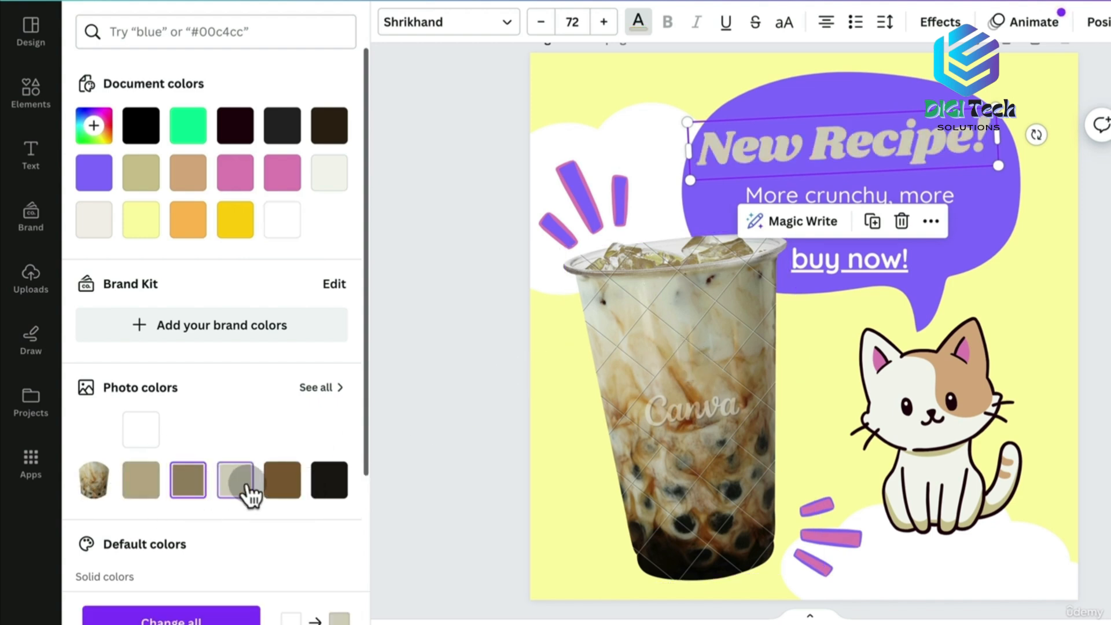
Sample a light beige (#D7D5C8) from the drink cup for the "New Recipe!" heading and lighten it
click(93, 125)
click(315, 303)
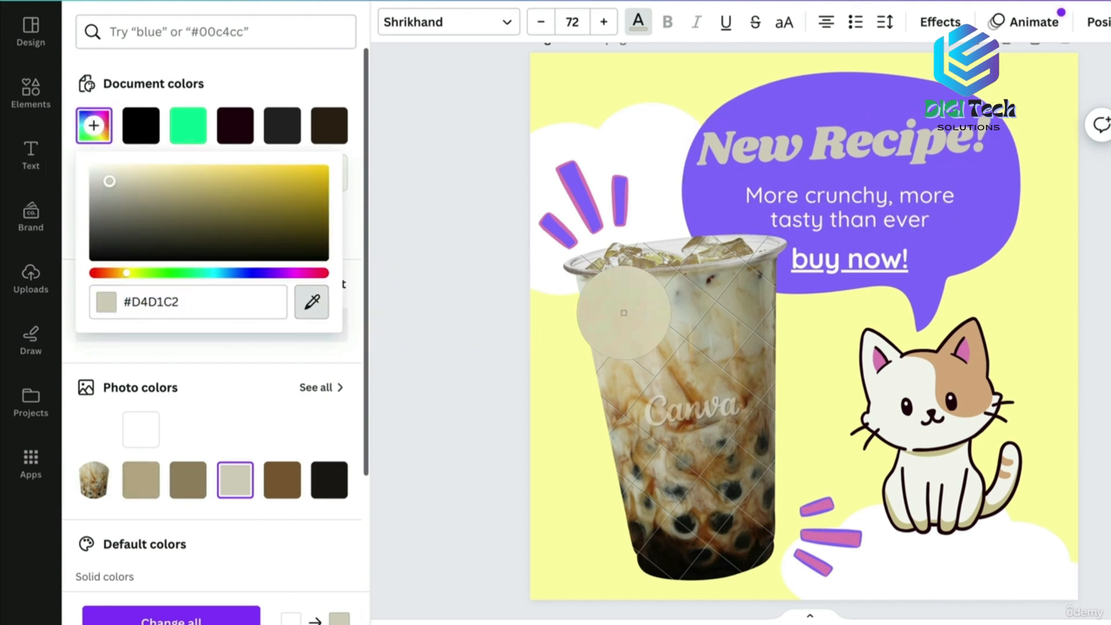
click(650, 290)
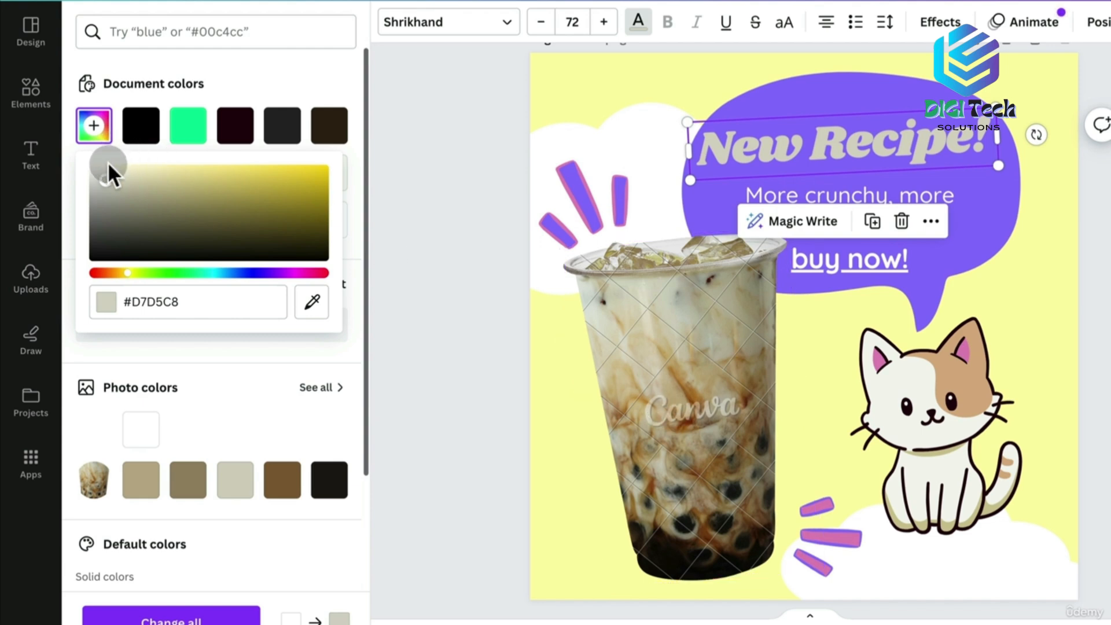
drag(105, 176, 105, 169)
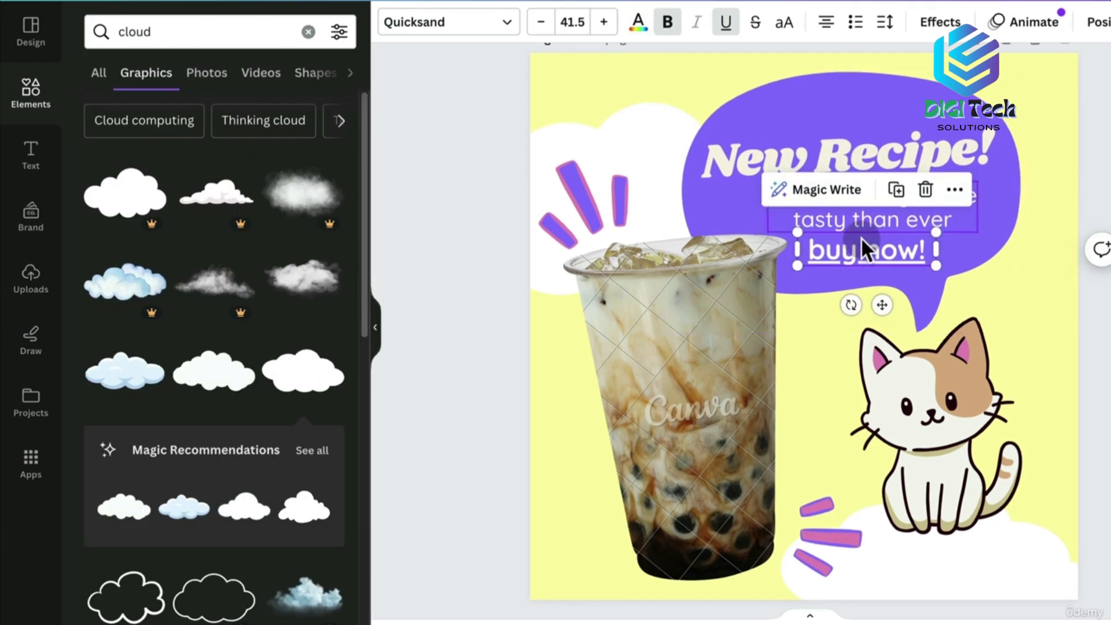
click(1047, 200)
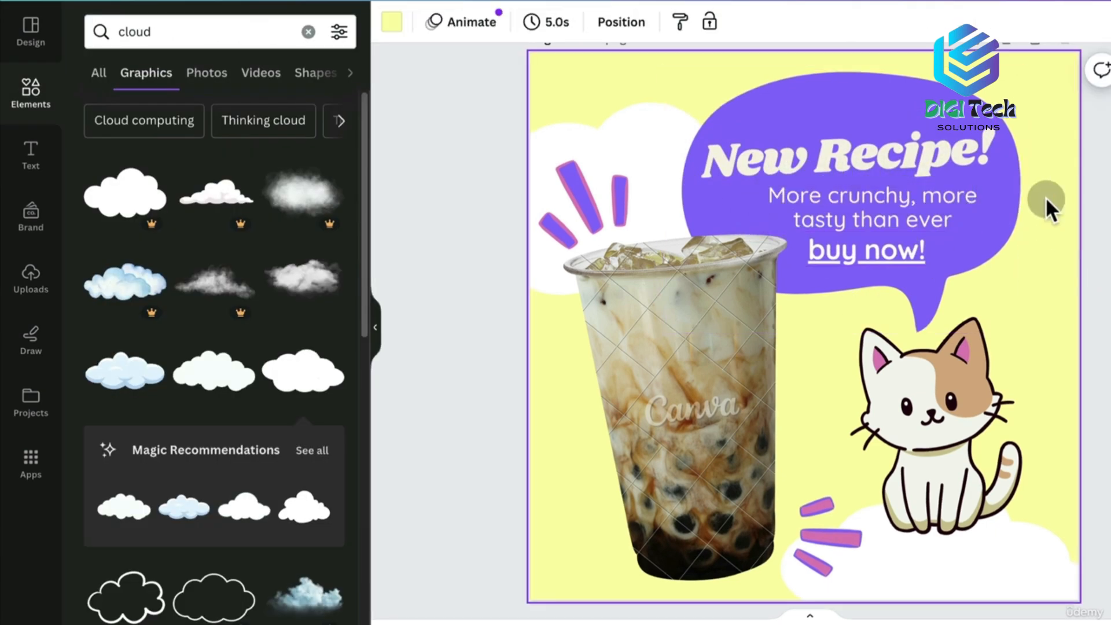
Replace the word "crunchy" with "chewy" in the speech bubble's body text
click(872, 192)
click(873, 192)
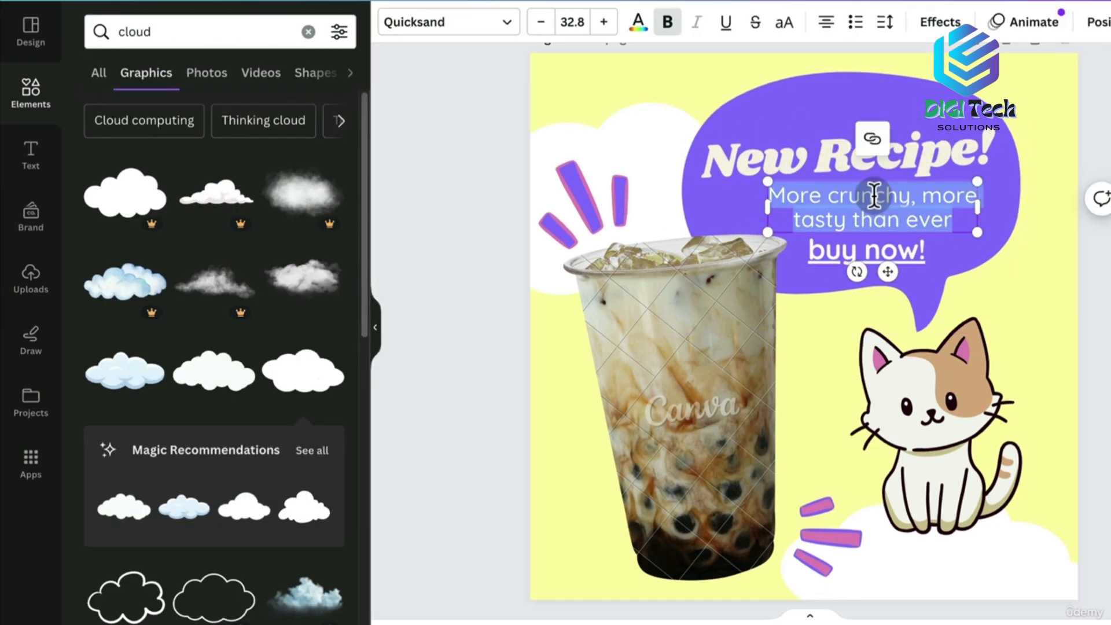
double_click(874, 196)
text(chewy)
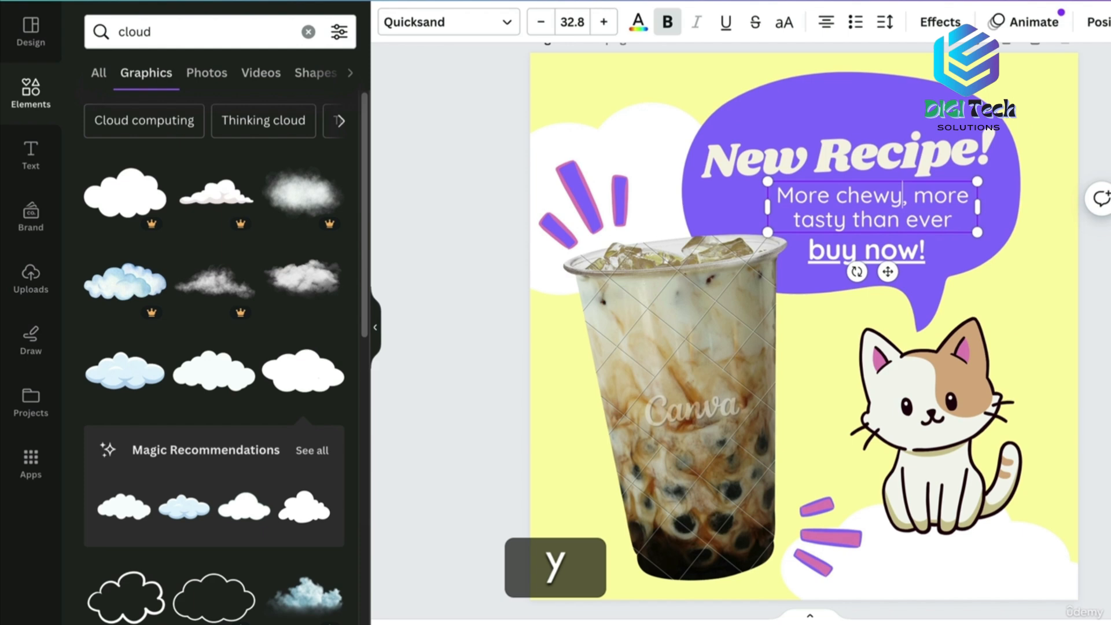
click(1058, 186)
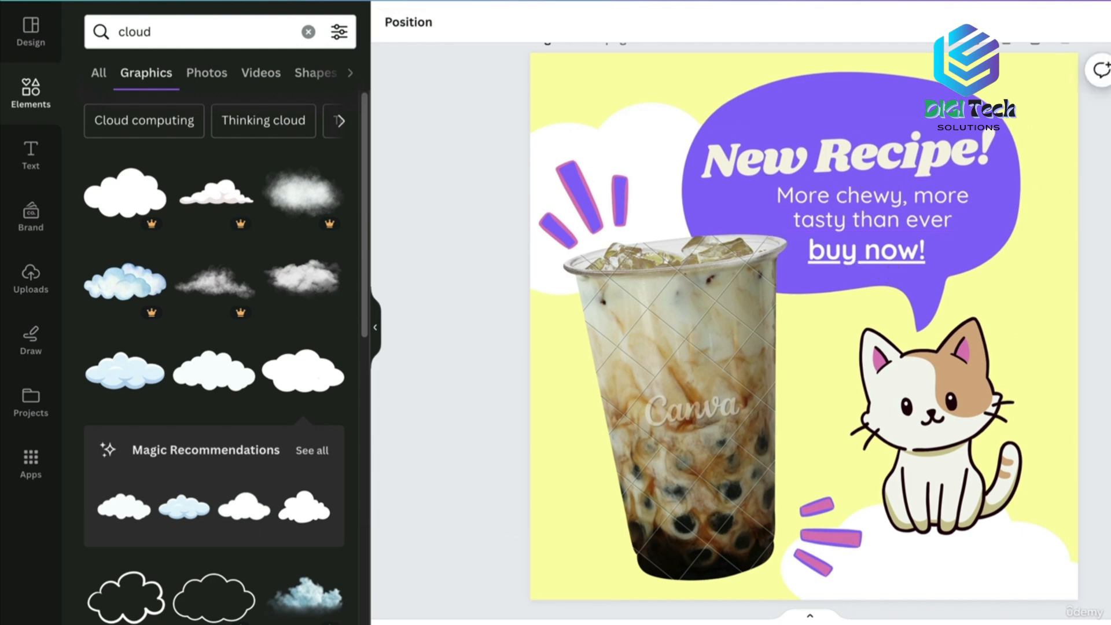
Set the design's collaboration link to "Anyone with the link" with "Can edit" permission and copy the link
click(1041, 272)
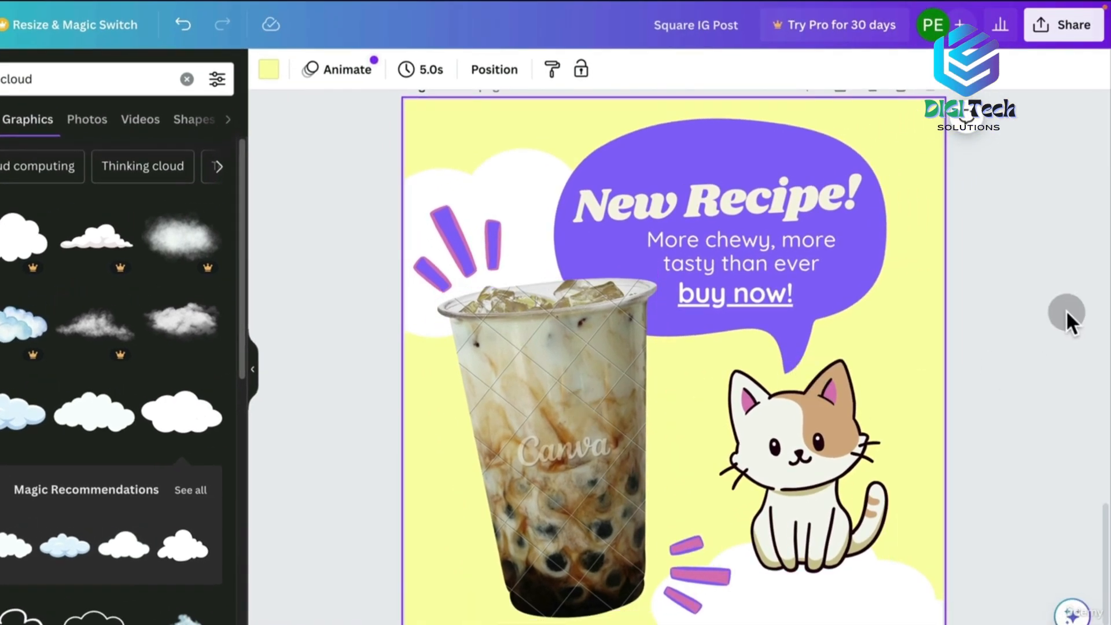
click(1073, 35)
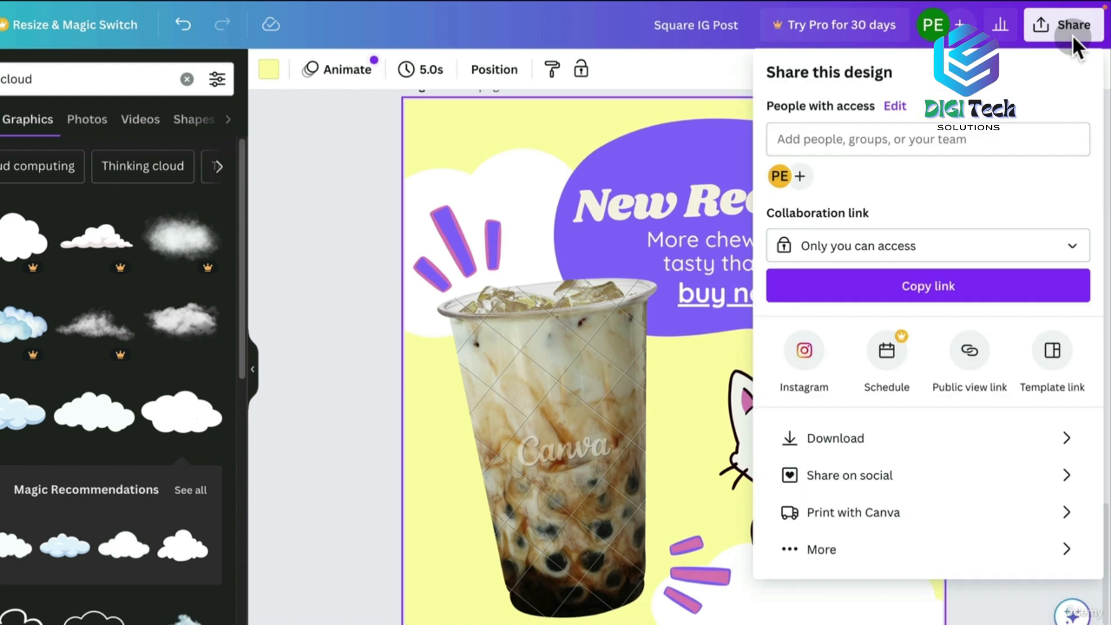
click(914, 248)
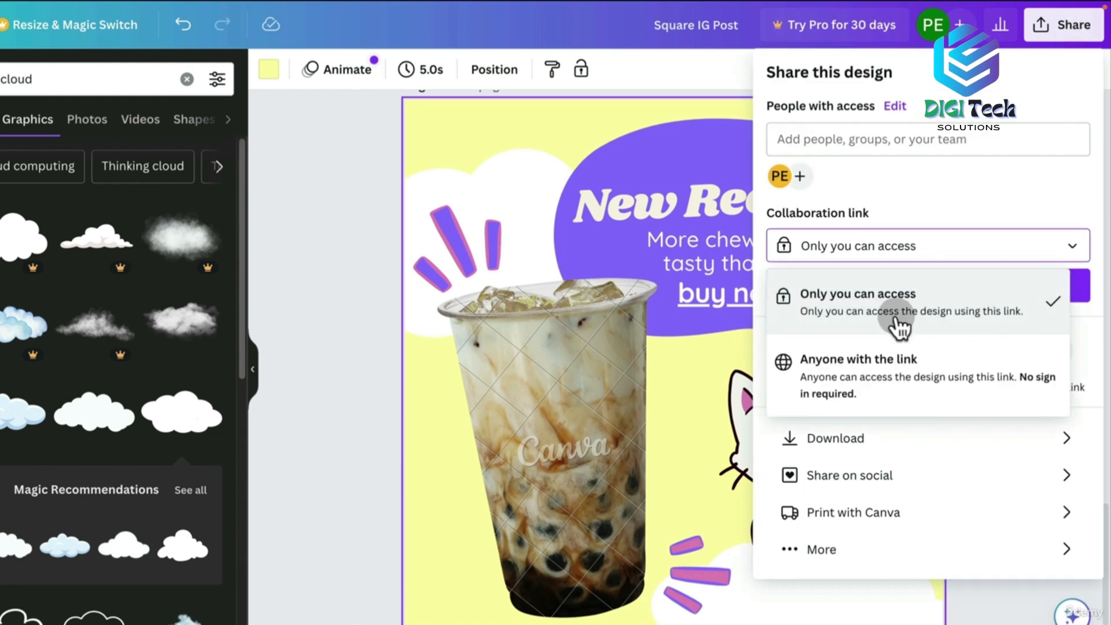
click(873, 370)
click(947, 295)
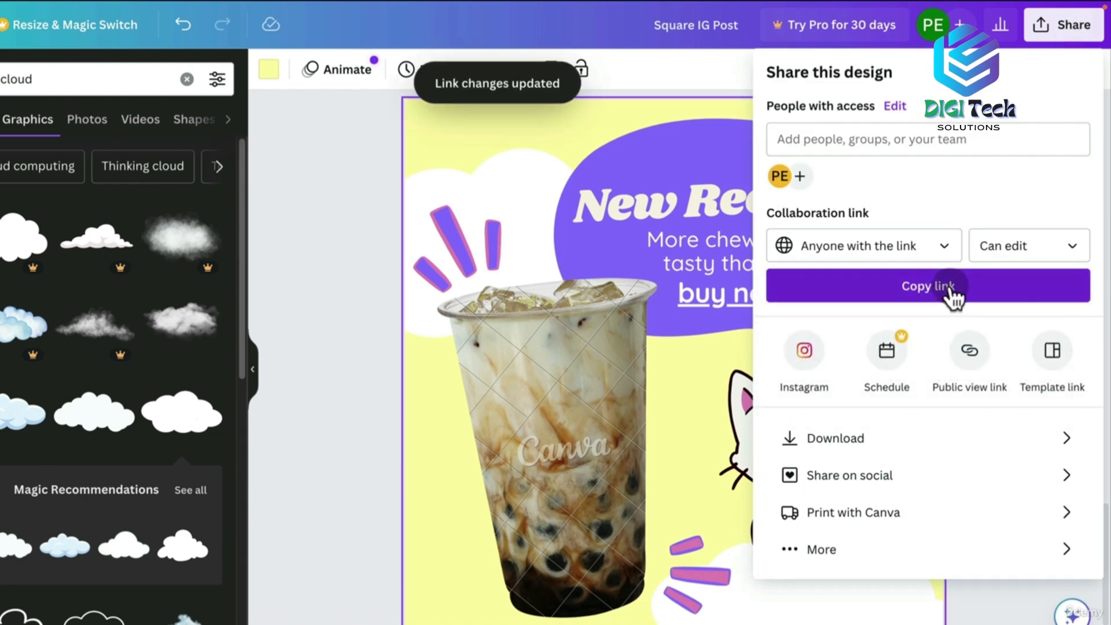
click(1042, 256)
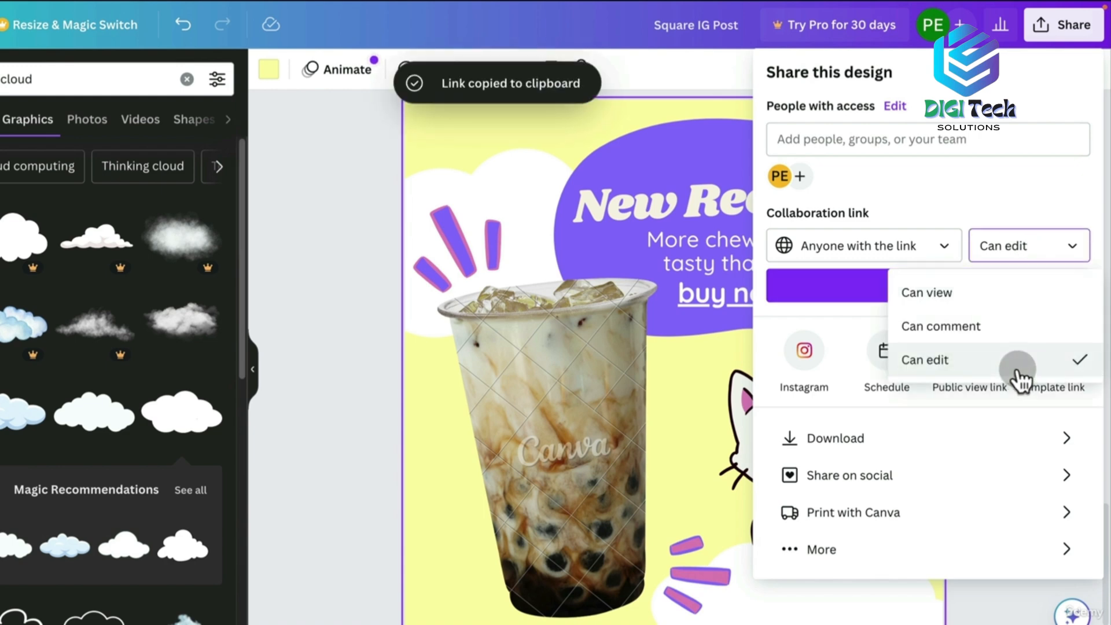
click(978, 183)
click(937, 296)
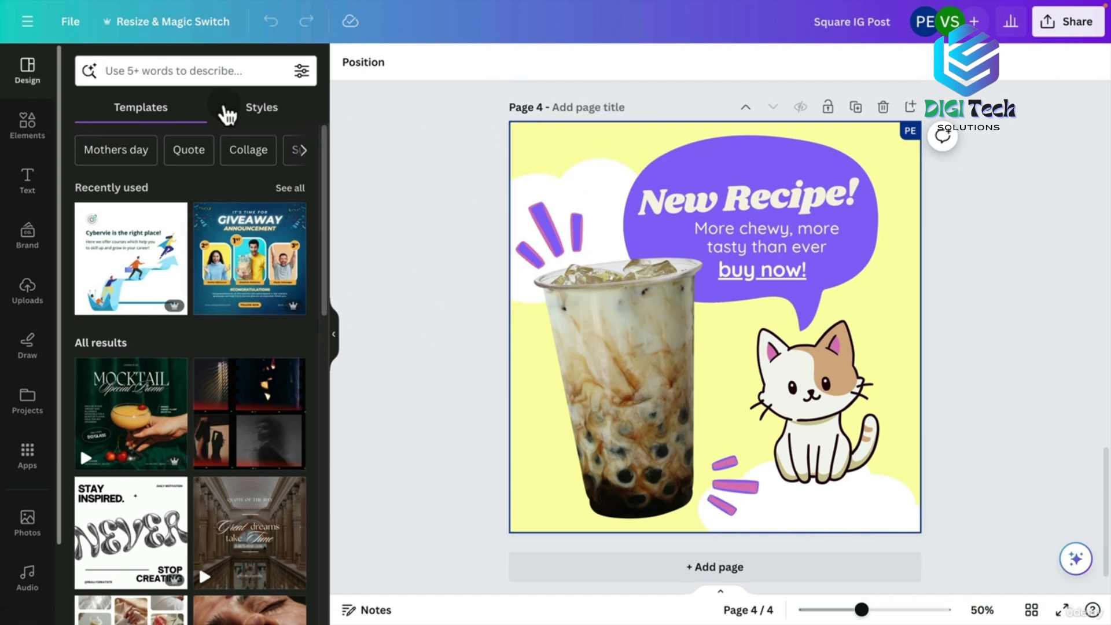
Apply the Brand Kit colors to page 4 and shuffle them until the background is beige and the speech bubble black
click(256, 113)
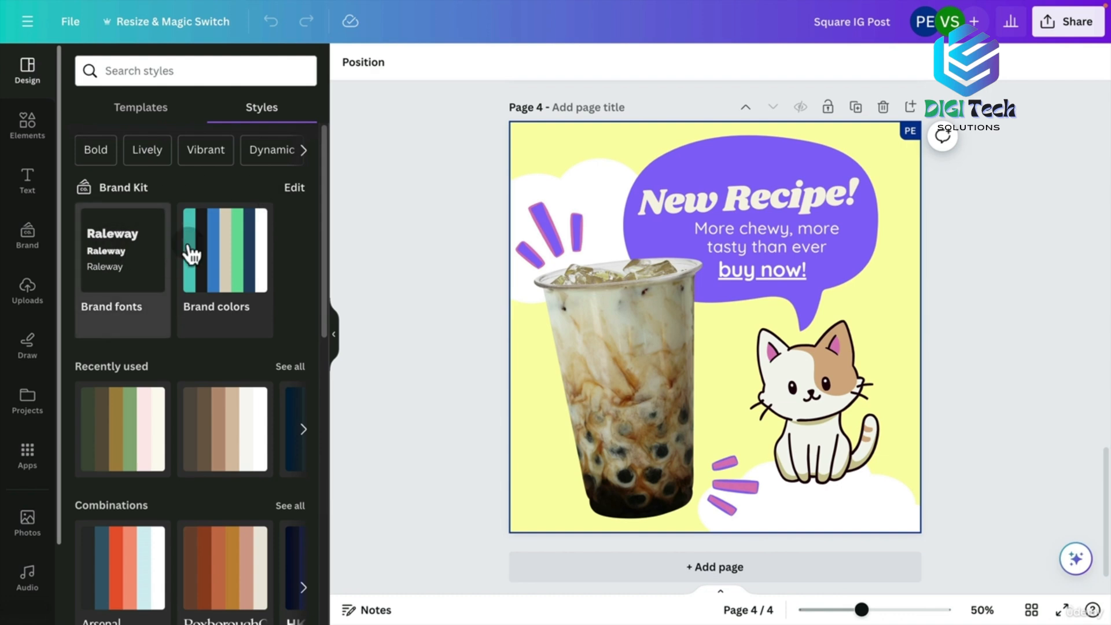
click(231, 246)
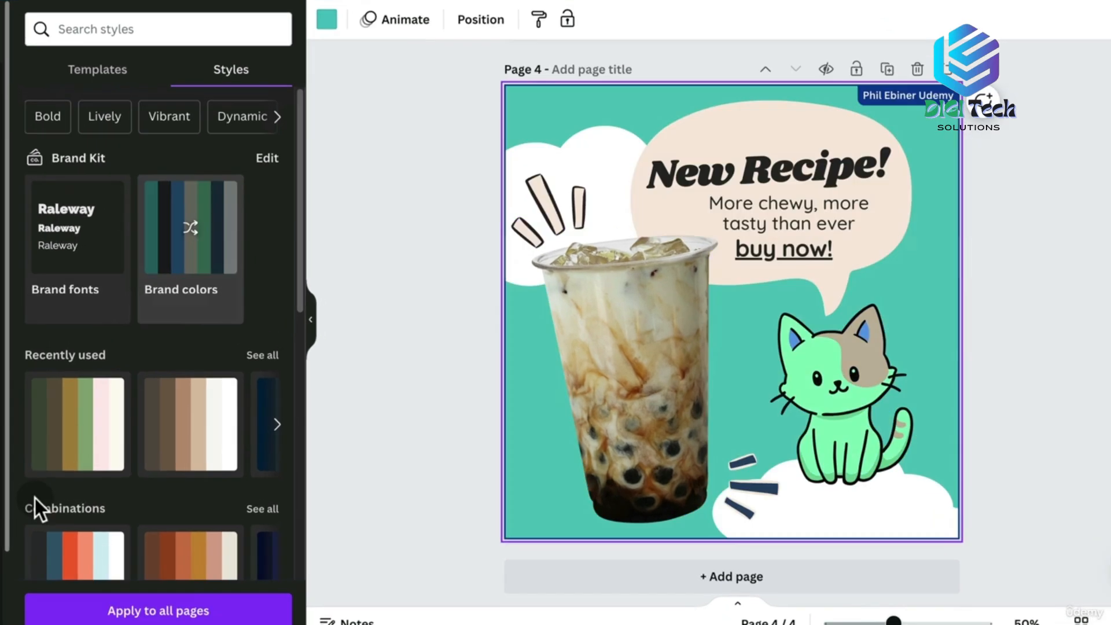
click(221, 257)
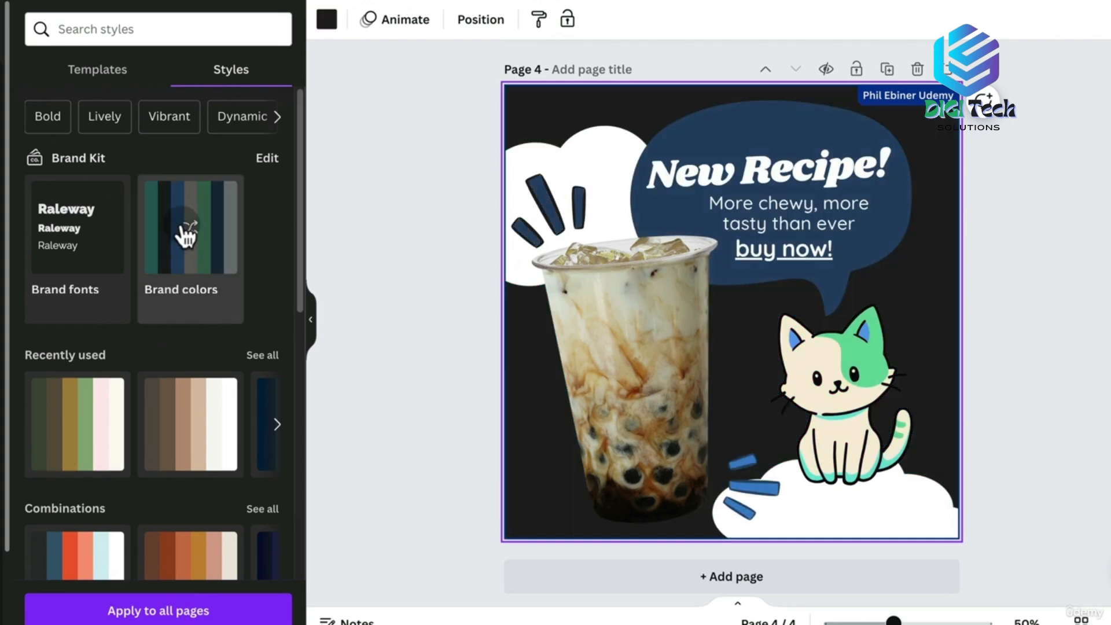
click(184, 238)
click(193, 228)
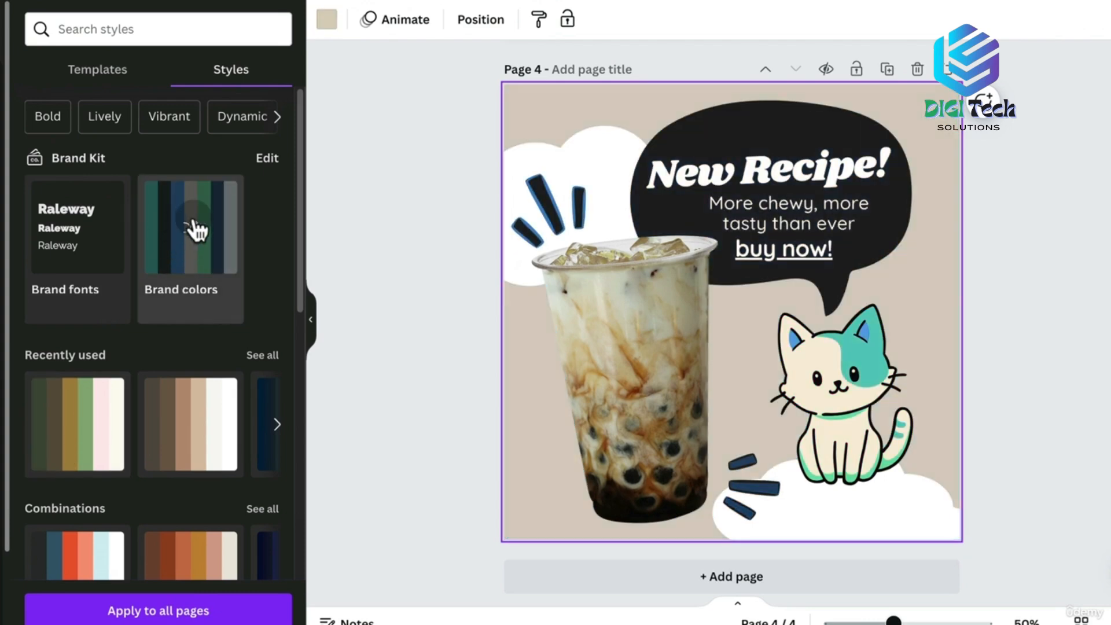
click(196, 232)
click(196, 232)
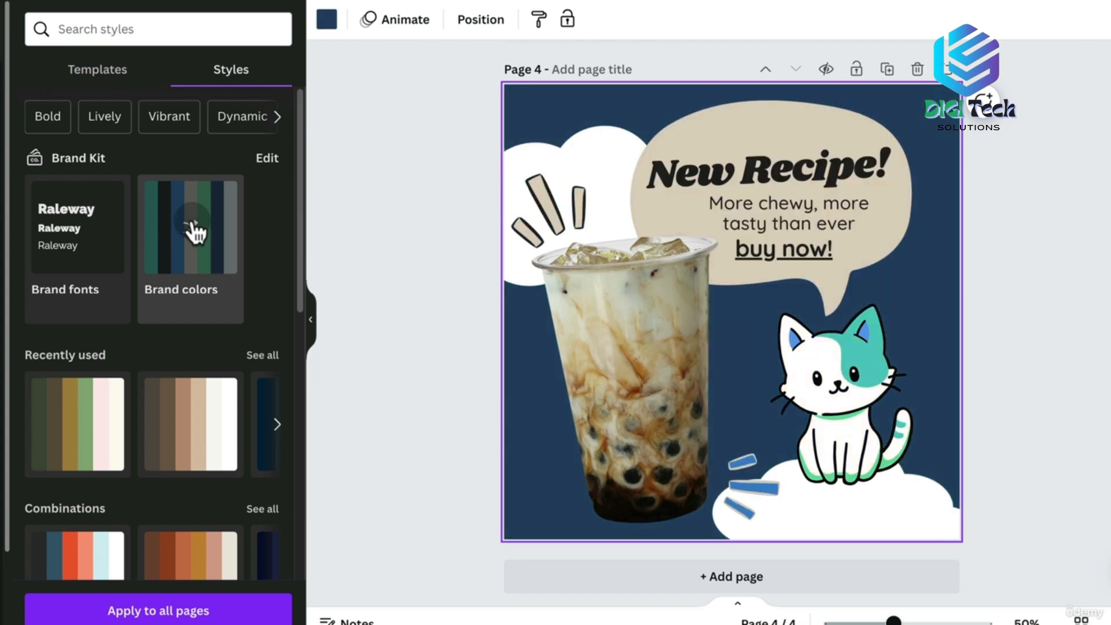
click(194, 231)
click(192, 233)
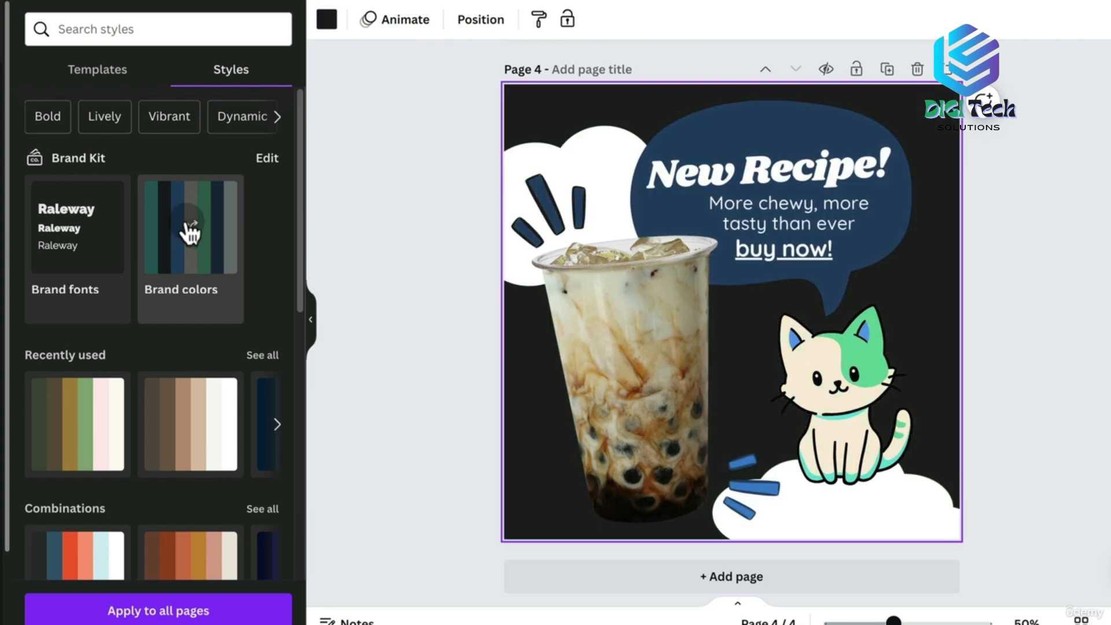
click(172, 246)
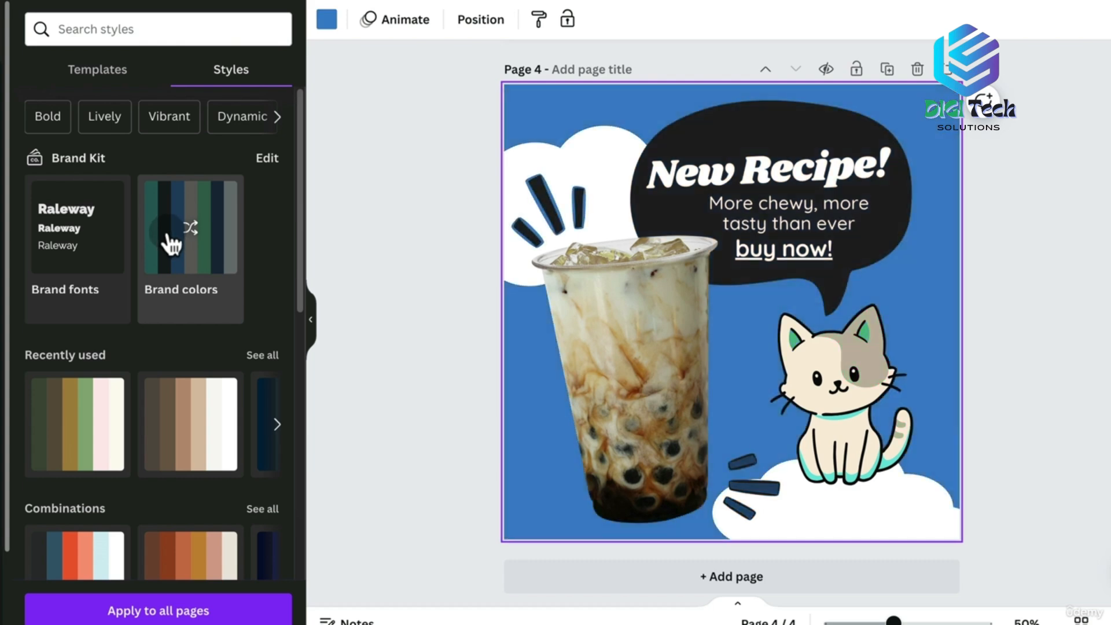
click(173, 245)
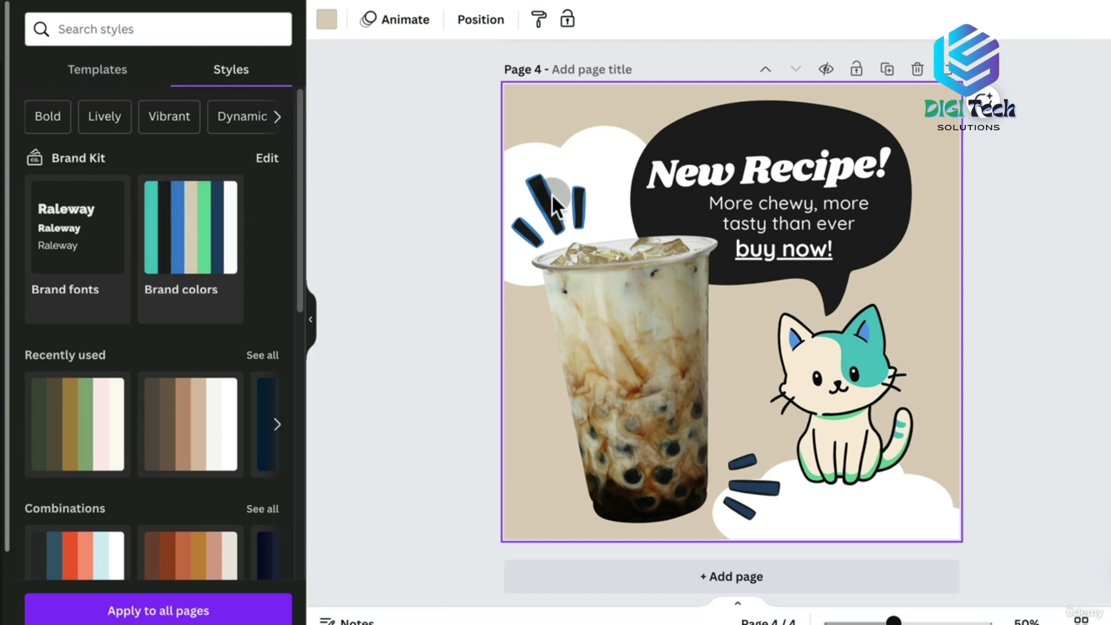
Try the Raleway brand fonts on page 4's text and undo the font change
click(87, 240)
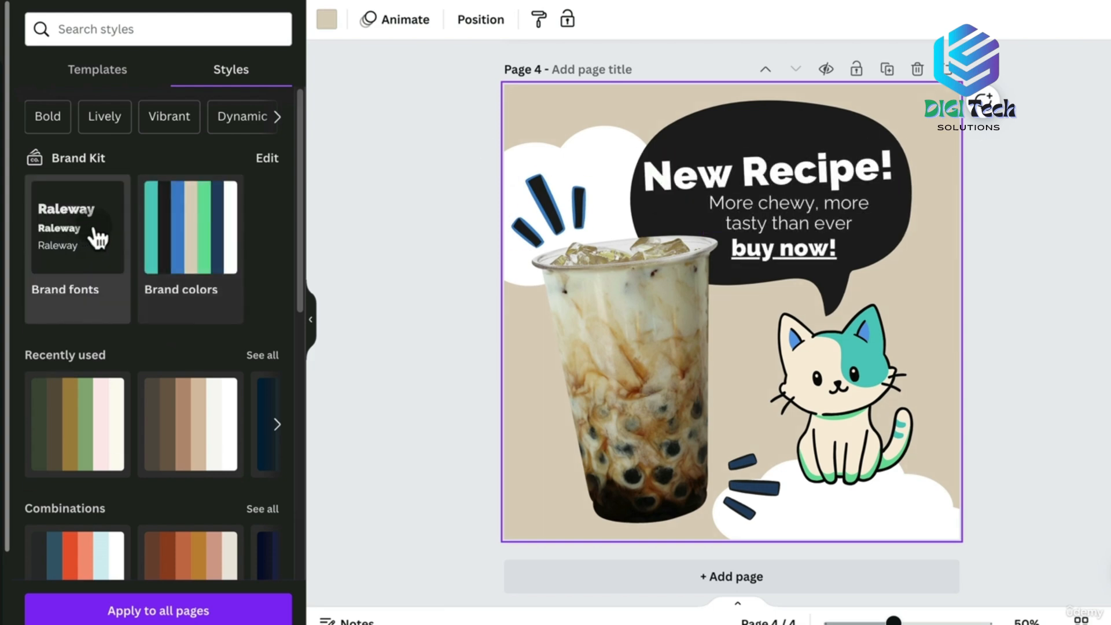
key(super+z)
key(super+z)
key(super+z)
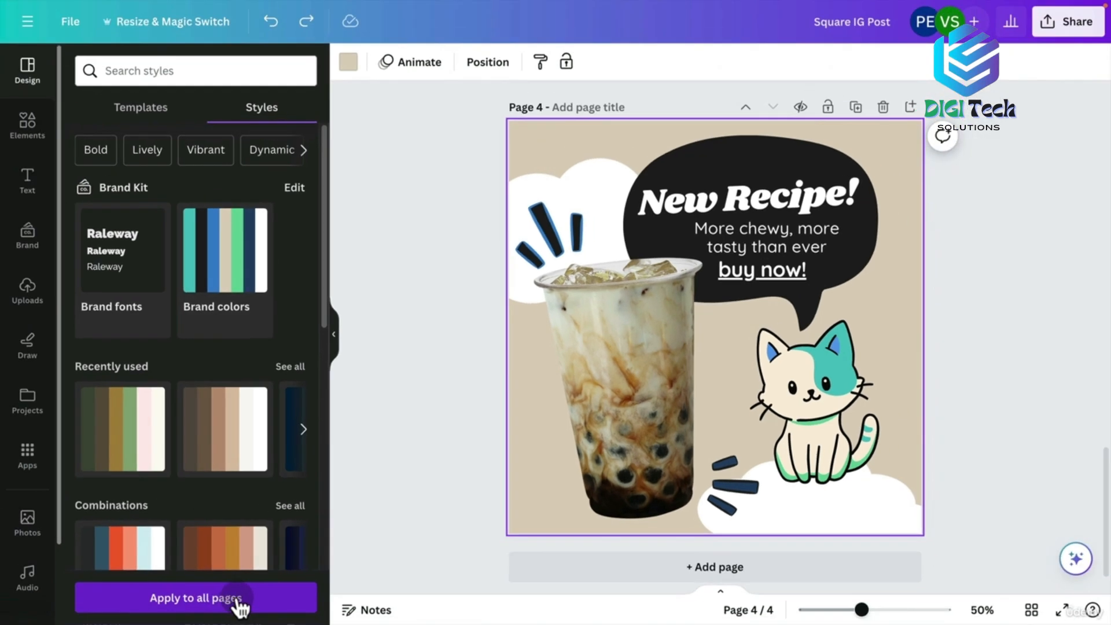
Try applying the Raleway brand fonts to all pages and undo the change
click(222, 603)
drag(1107, 454, 1107, 336)
click(158, 599)
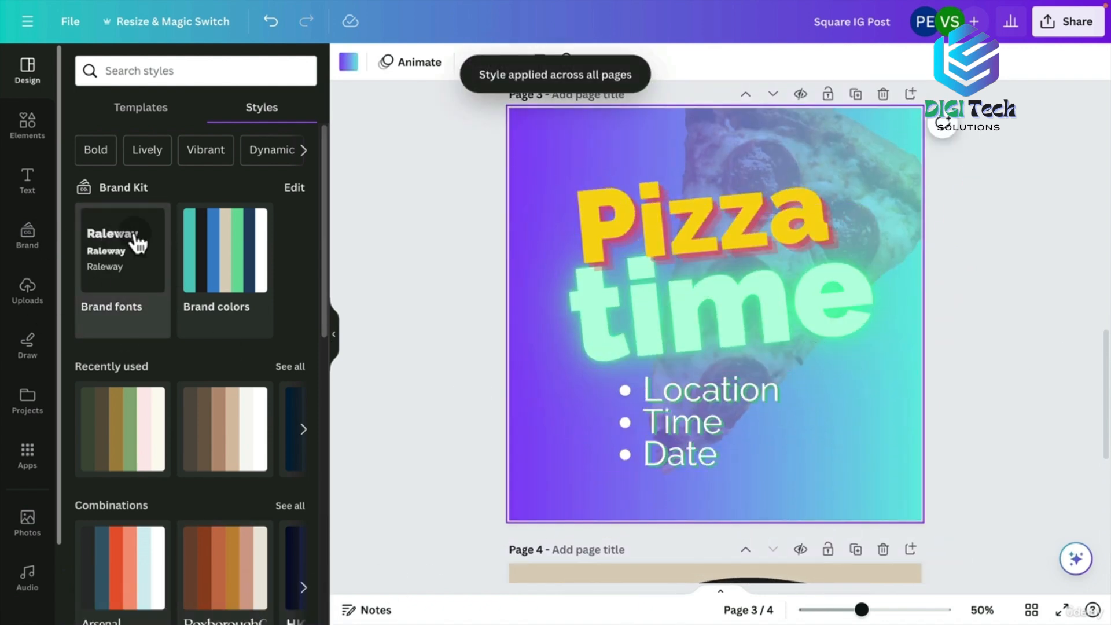
key(super+z)
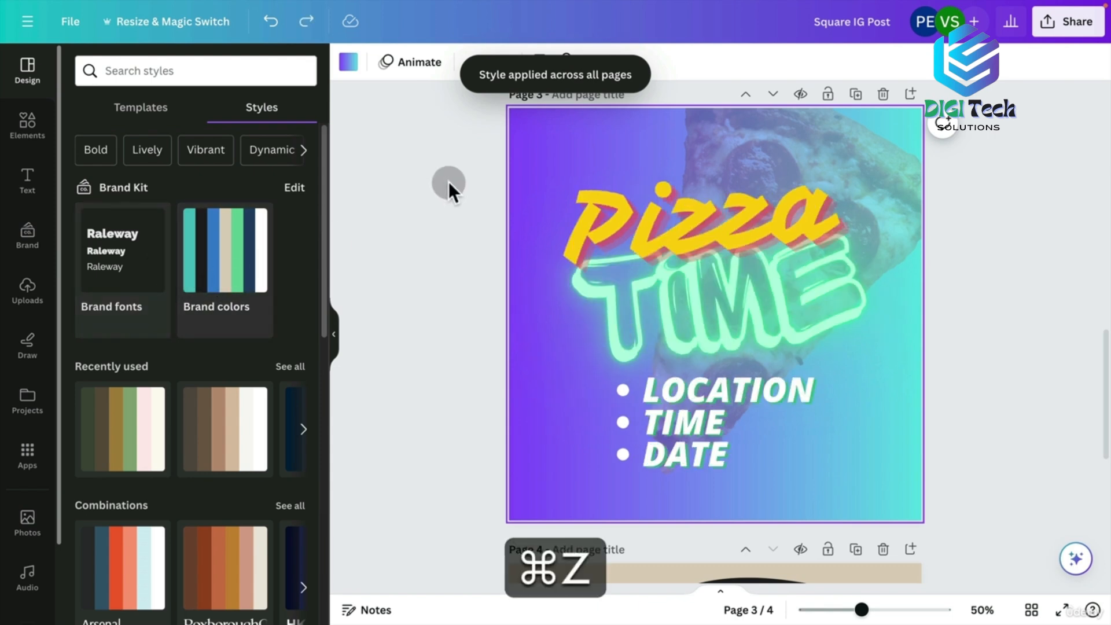
Try the brand colors on the "Pizza Time" page and across all pages, and undo both changes
click(265, 247)
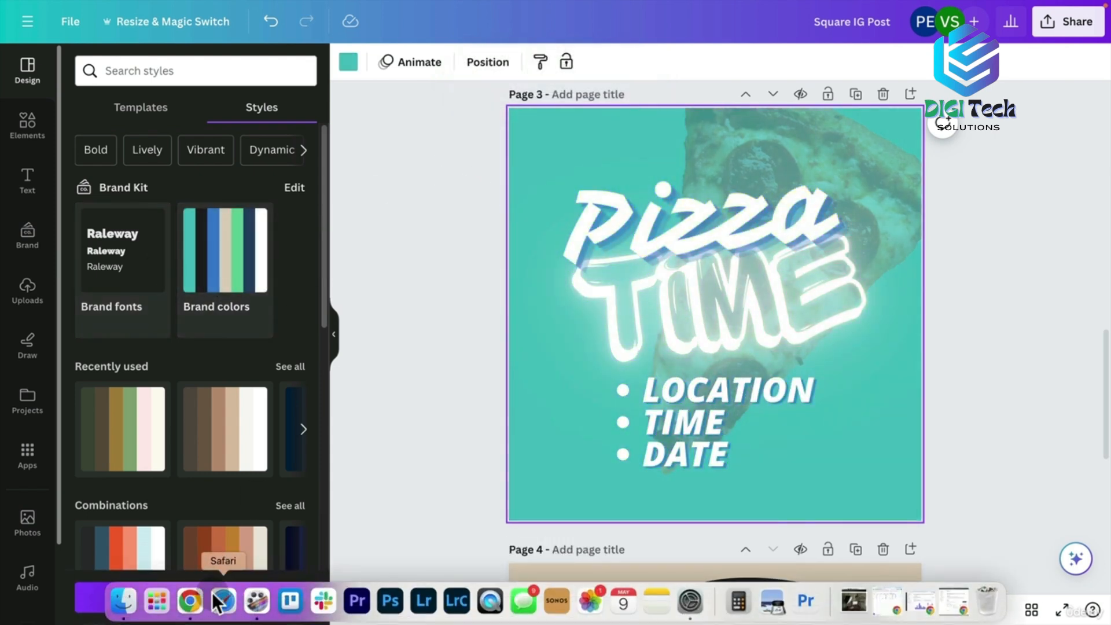
click(216, 596)
drag(1102, 409, 1084, 374)
key(super+z)
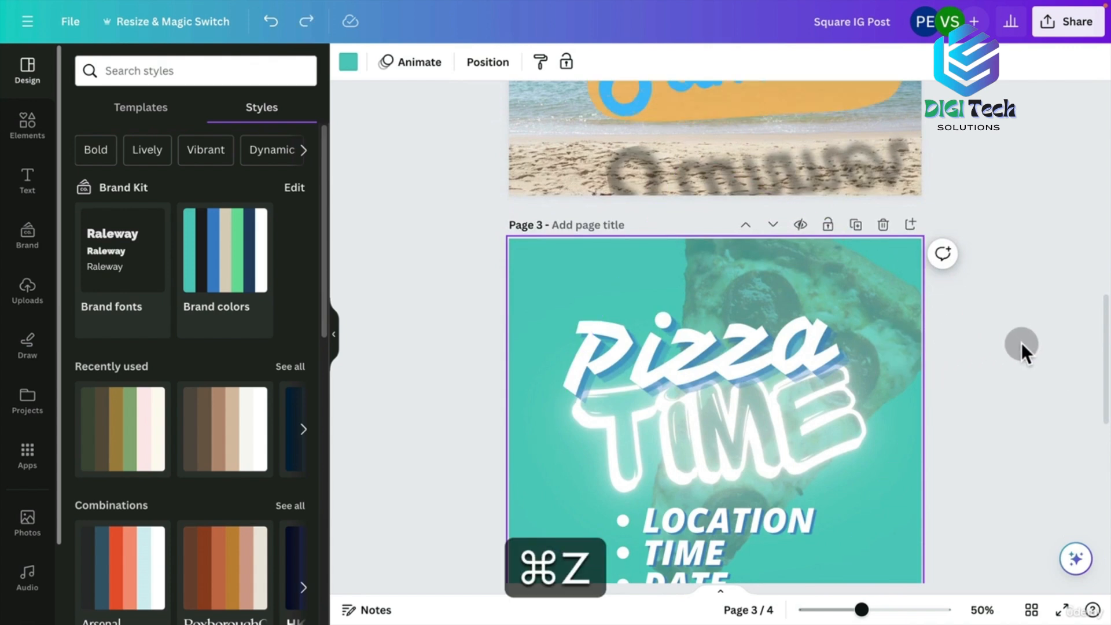
key(super+z)
drag(1106, 328, 1101, 488)
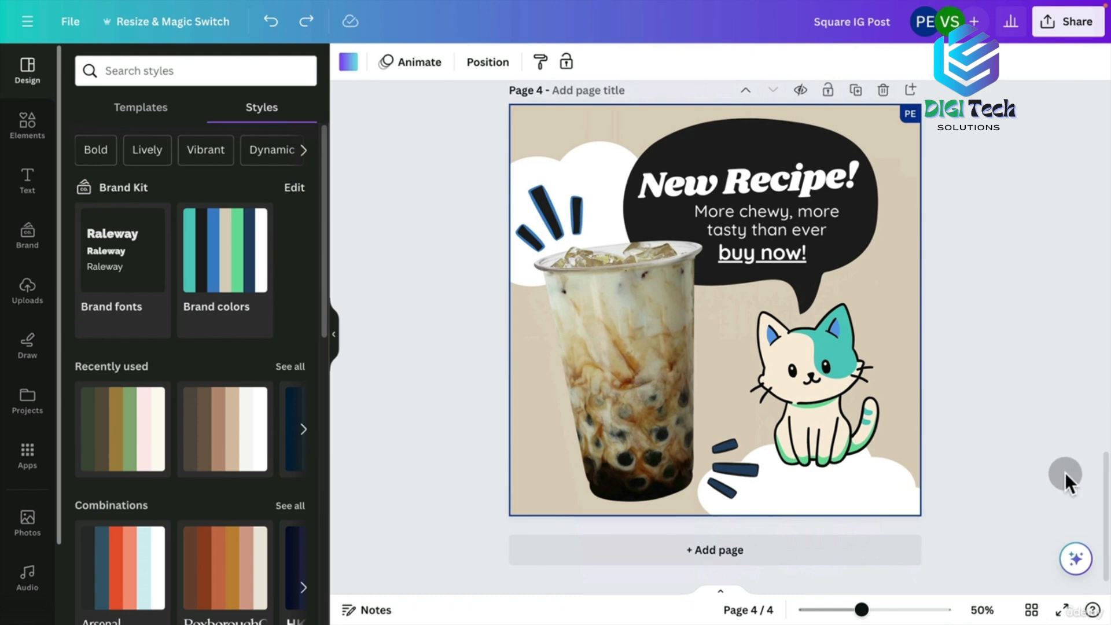
click(549, 356)
click(981, 336)
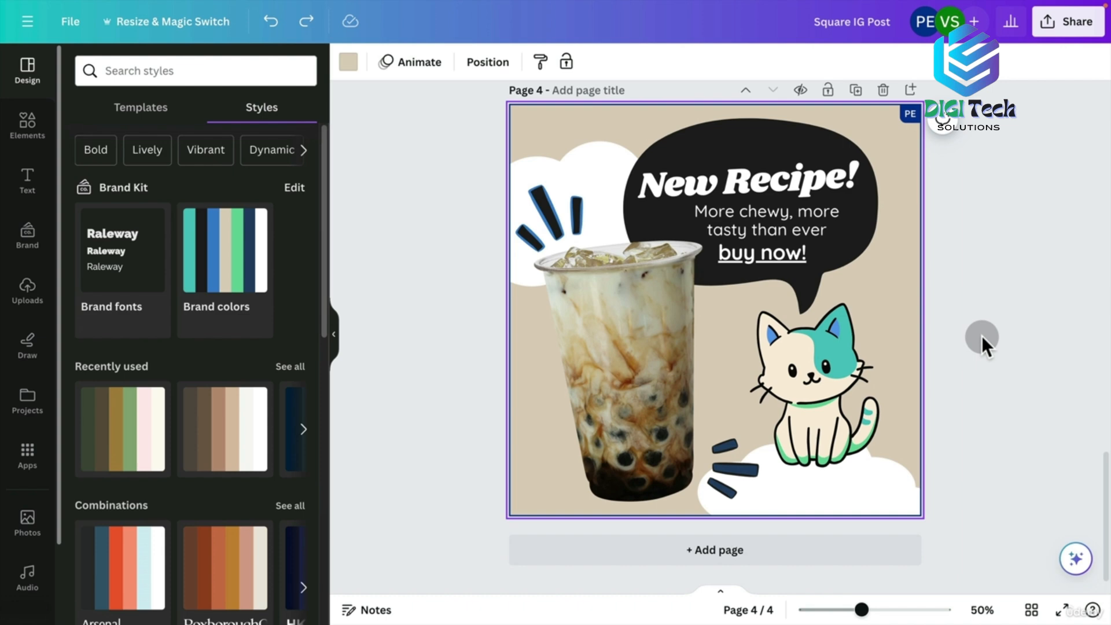
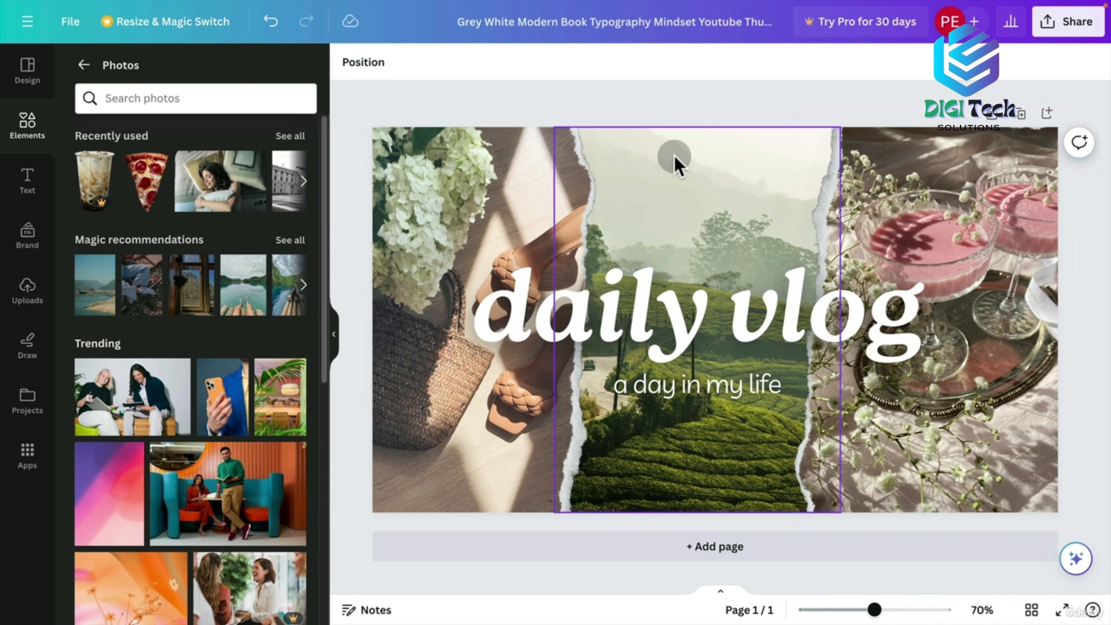
Examine which parts of the "daily vlog" thumbnail are separate elements, checking its torn-edge photos and title text
click(557, 181)
click(682, 180)
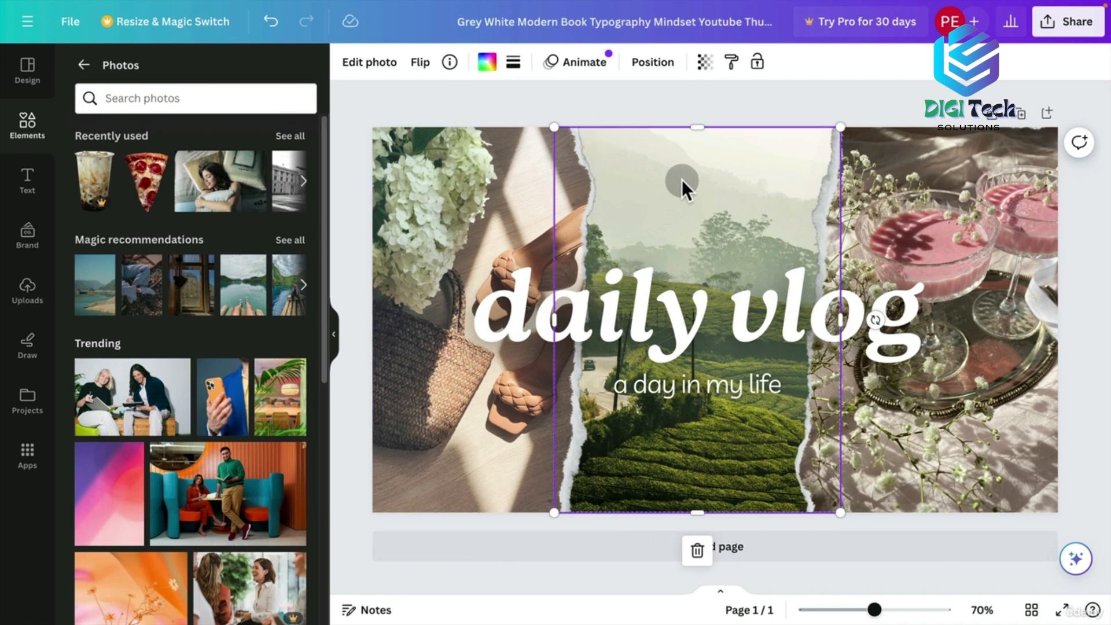
click(941, 193)
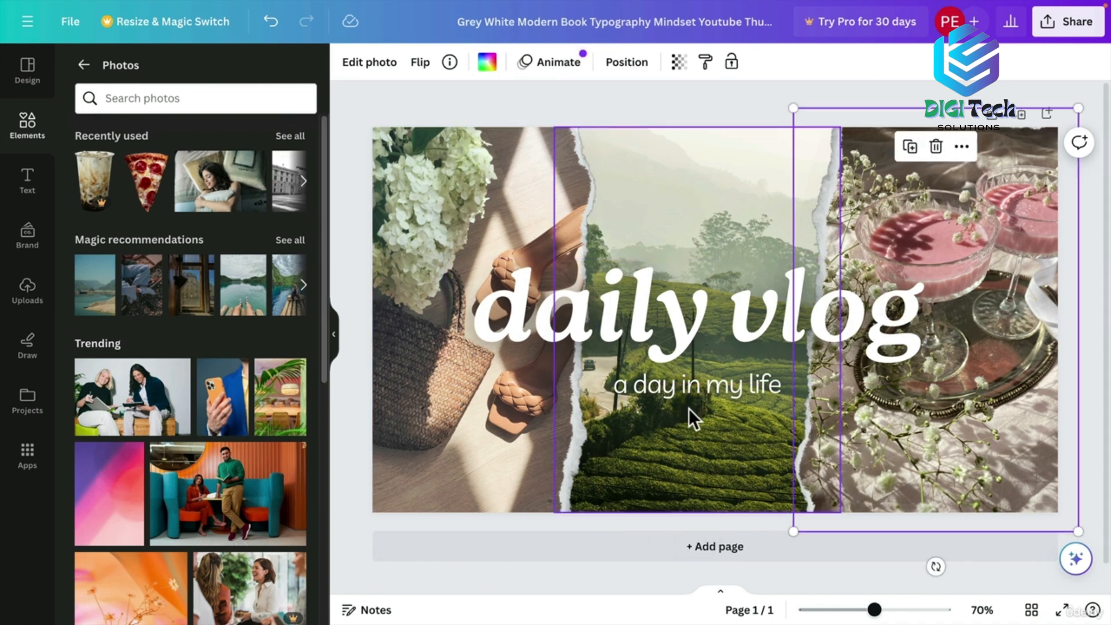
click(528, 191)
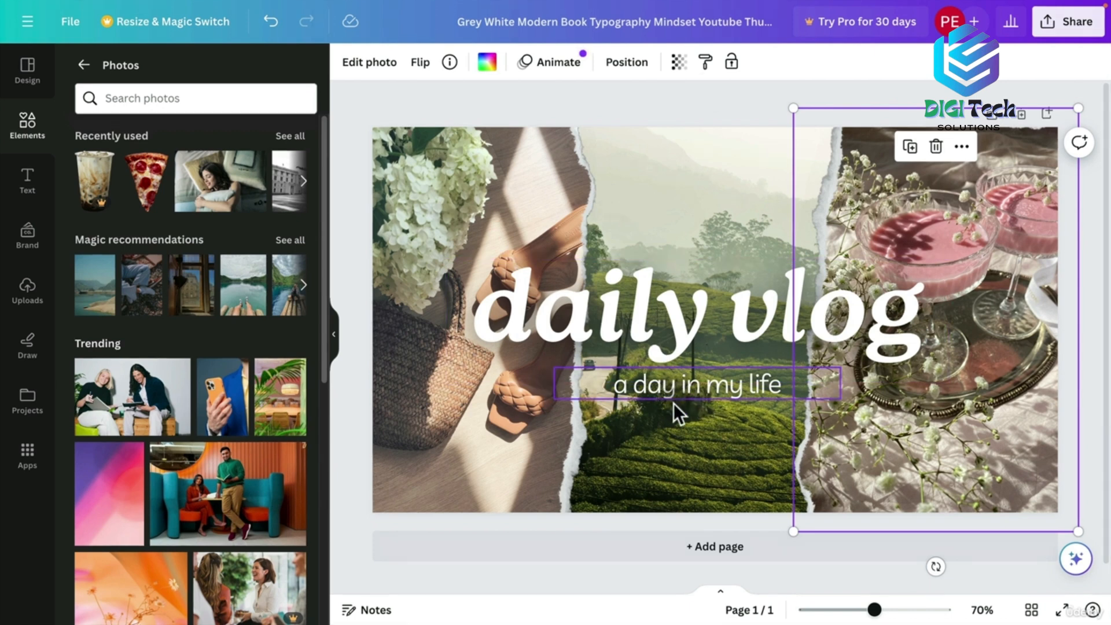
click(665, 263)
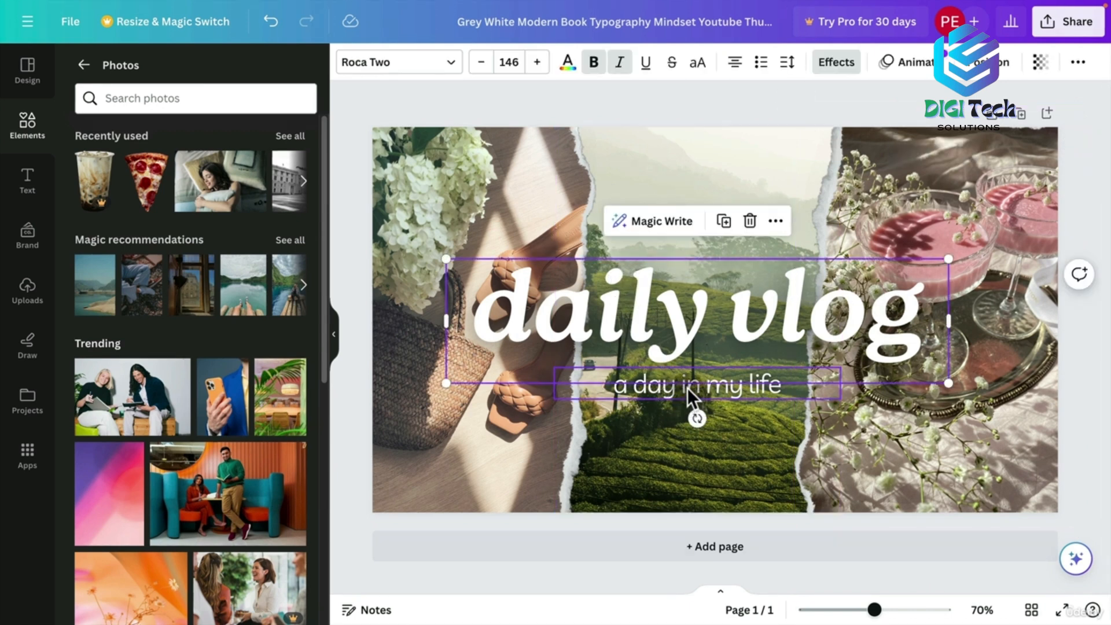
Duplicate the thumbnail page and delete the "daily vlog" title and "a day in my life" subtitle from page 1
click(1019, 116)
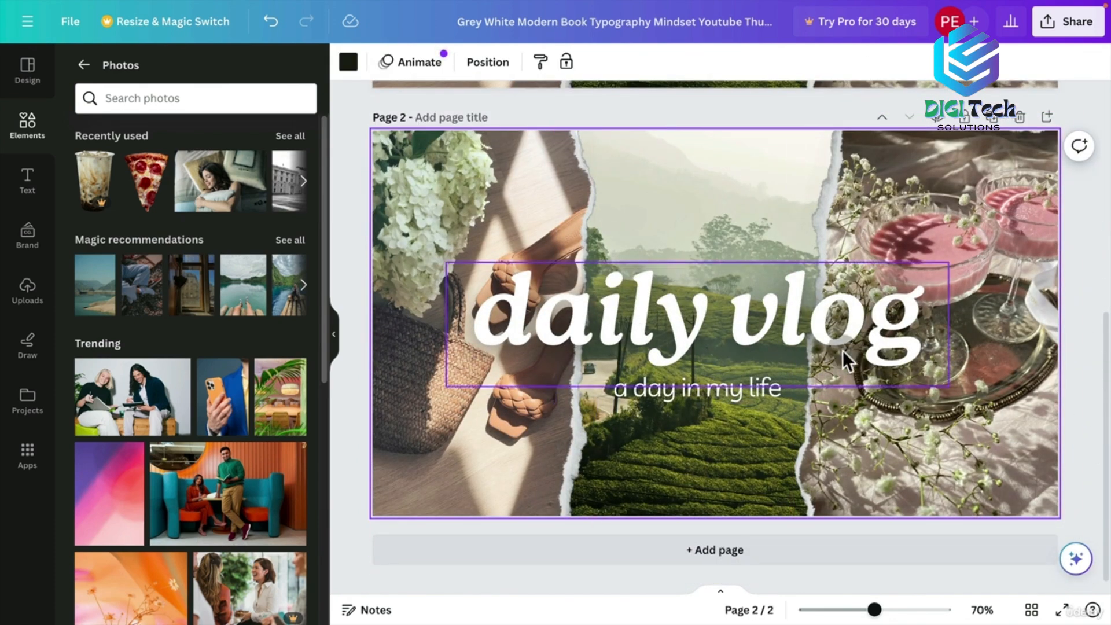
drag(1098, 404, 1102, 149)
click(643, 304)
key(BackSpace)
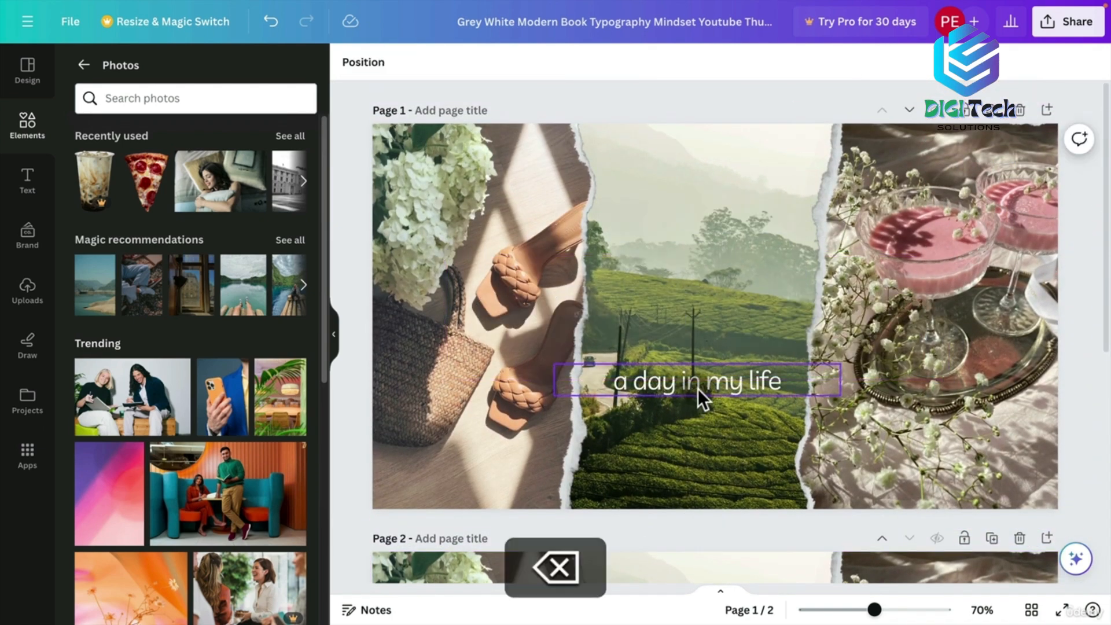
click(696, 390)
key(BackSpace)
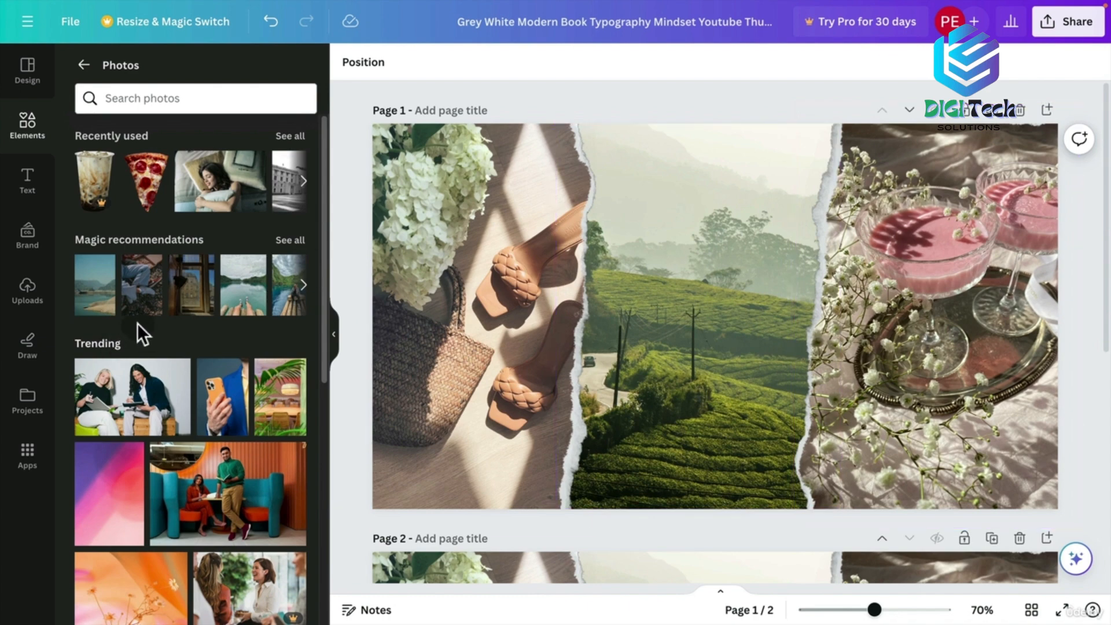
Replace page 1's pink drinks photo with the uploaded red-hoodie garden photo and the sandals photo with the woman smelling flowers
click(27, 290)
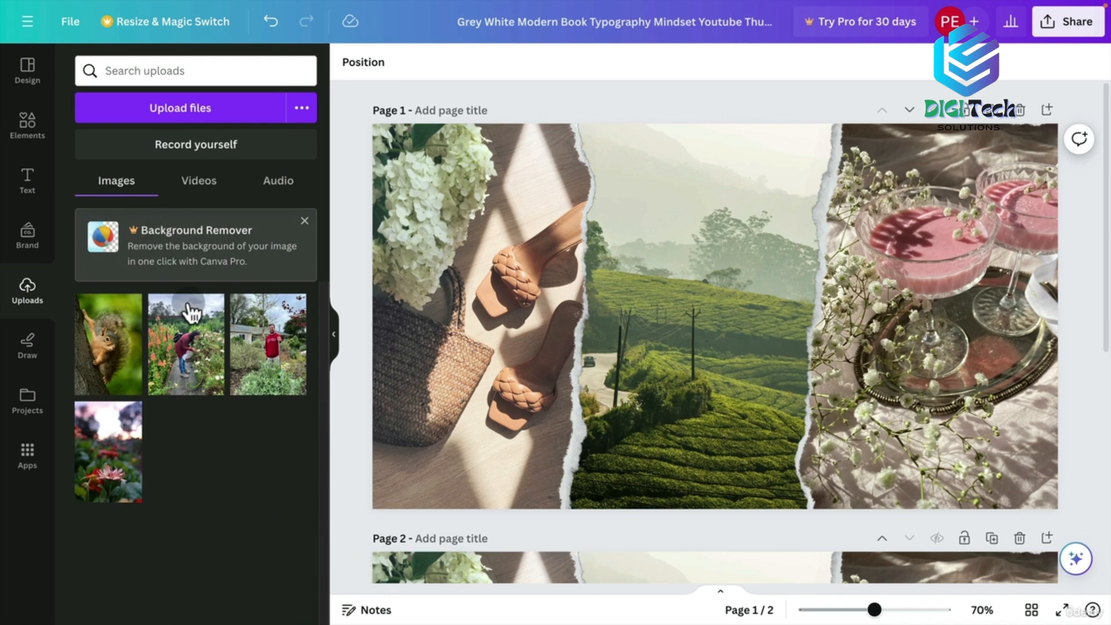
drag(266, 351, 671, 244)
drag(758, 232, 869, 244)
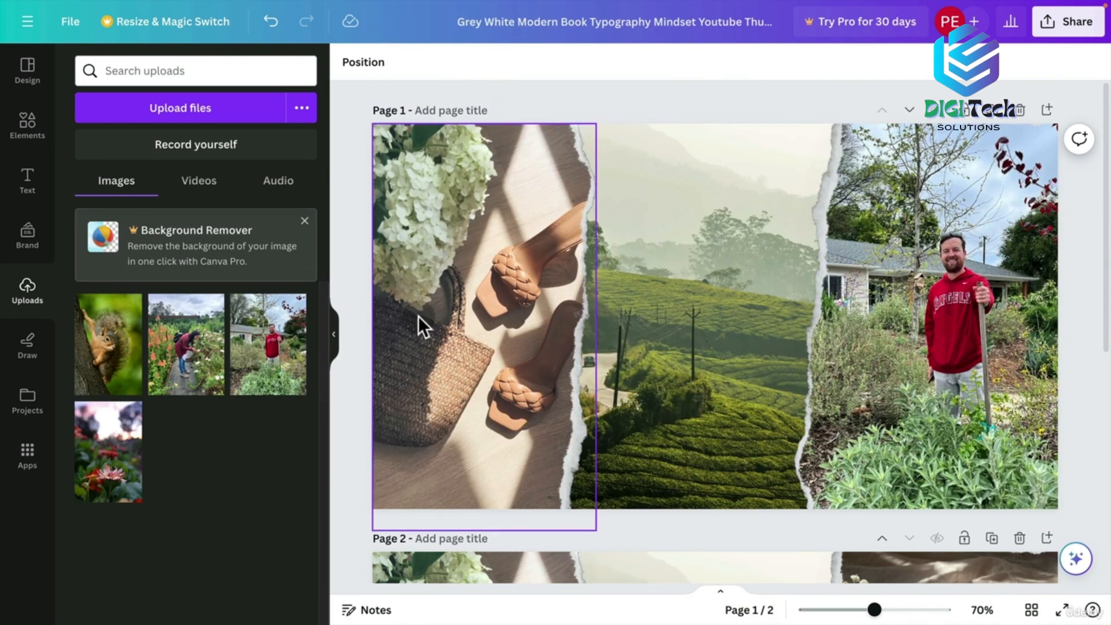
drag(215, 364, 485, 275)
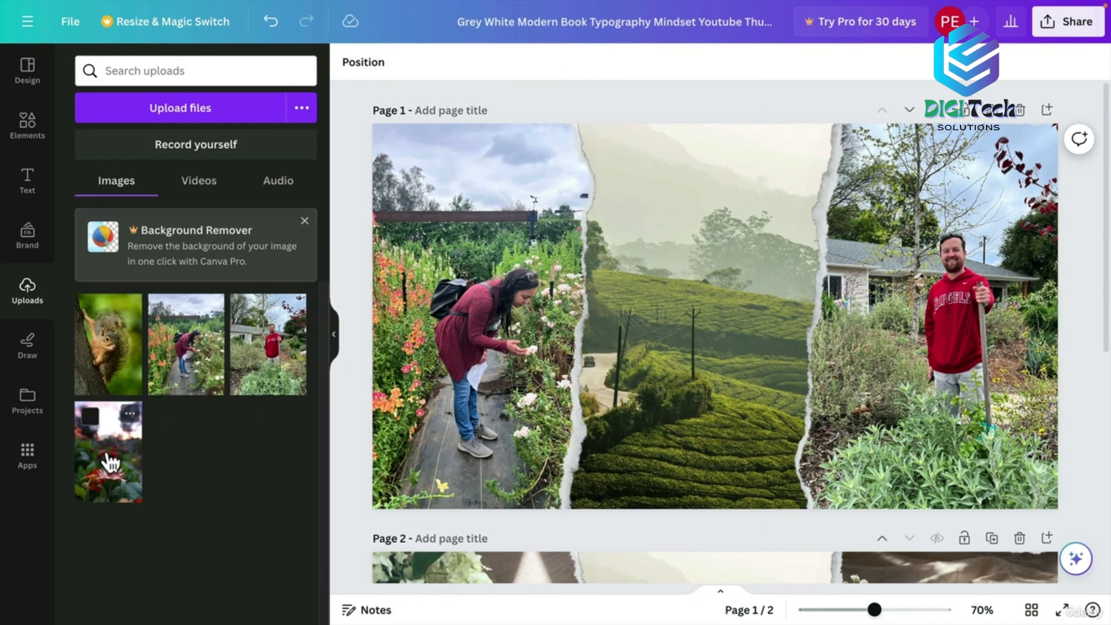
Fill page 1's middle torn-edge frame with the uploaded squirrel photo, trying the red flower photo there and undoing it
drag(123, 362, 637, 261)
drag(135, 450, 727, 271)
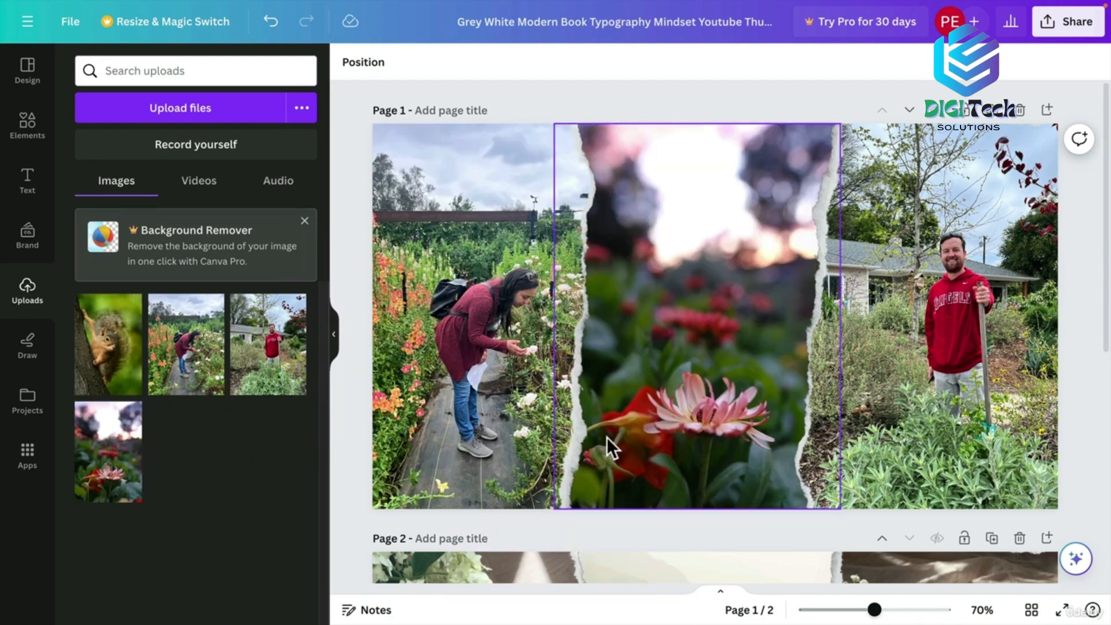
key(super+z)
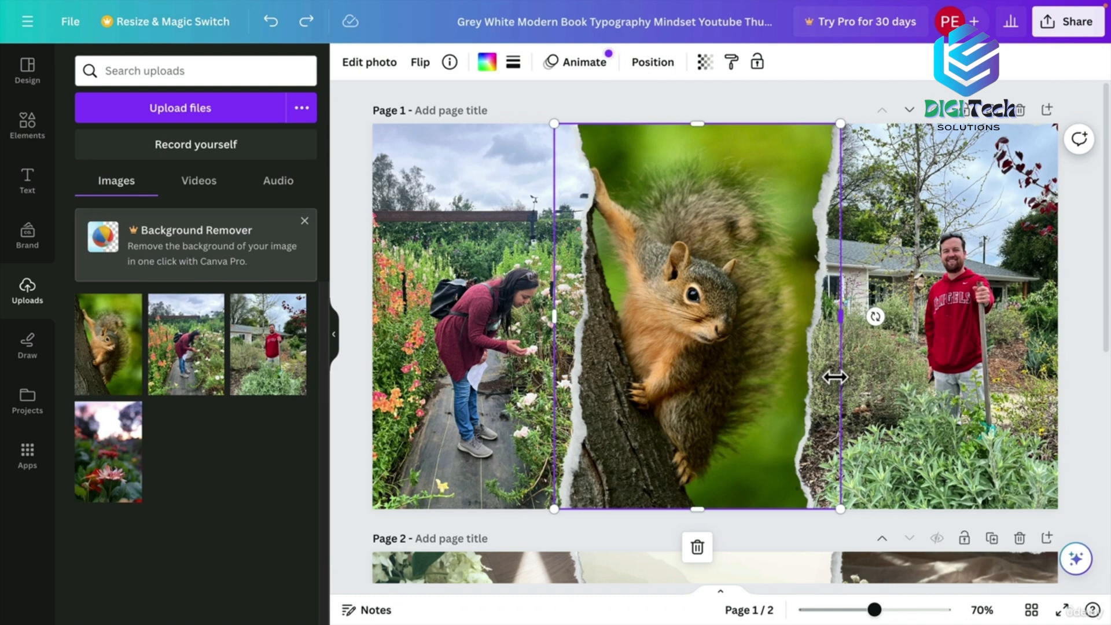
Browse the full list of photo filters for the squirrel photo on page 1
click(993, 255)
click(473, 237)
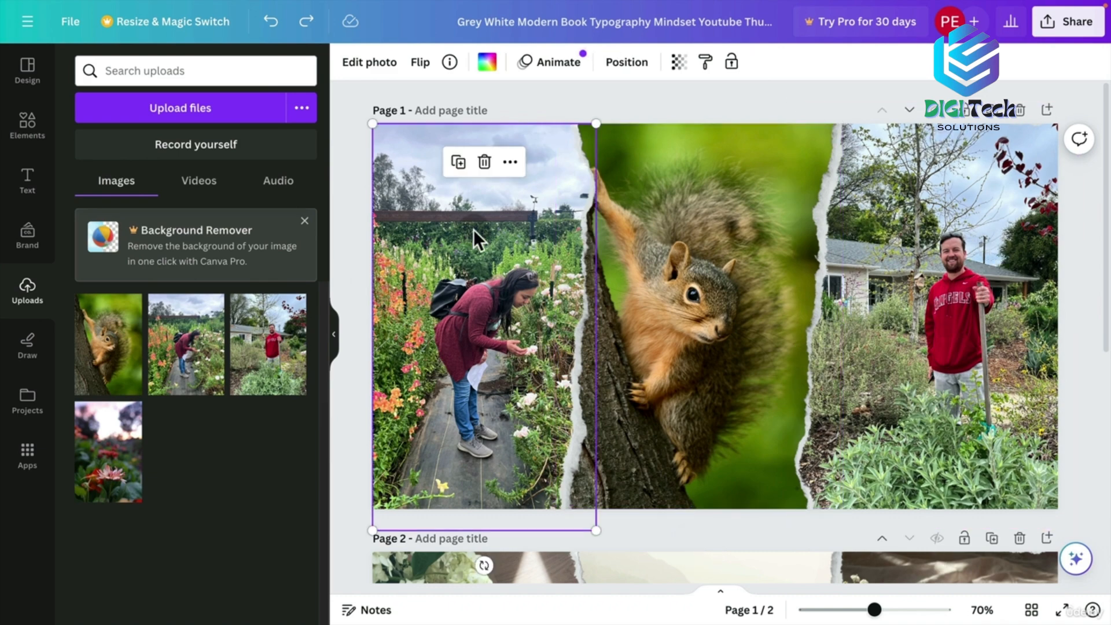
click(720, 237)
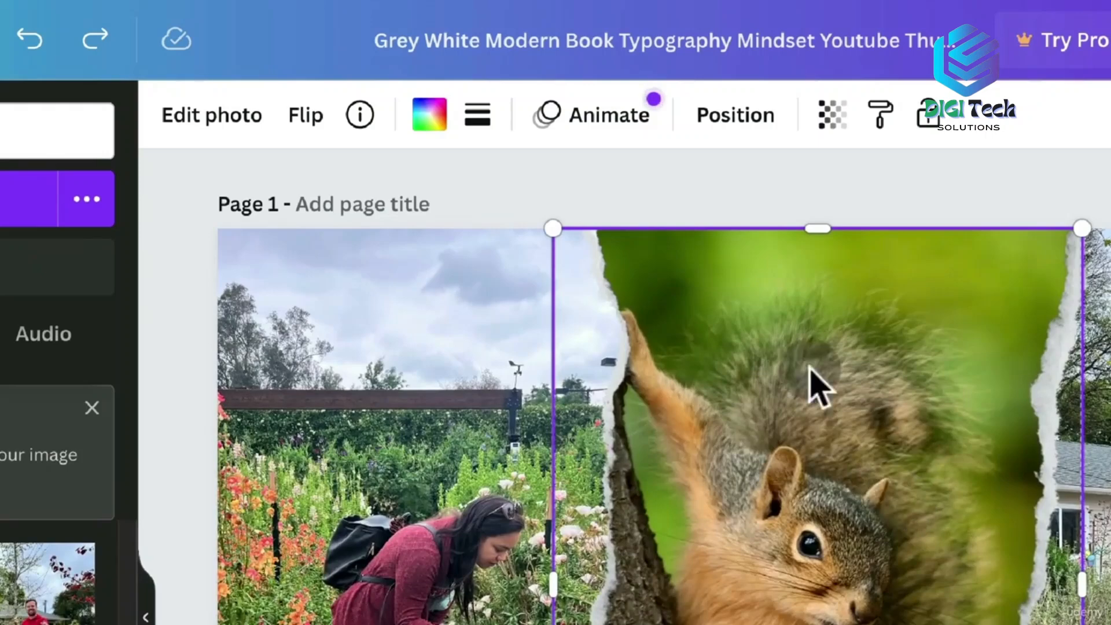
click(208, 116)
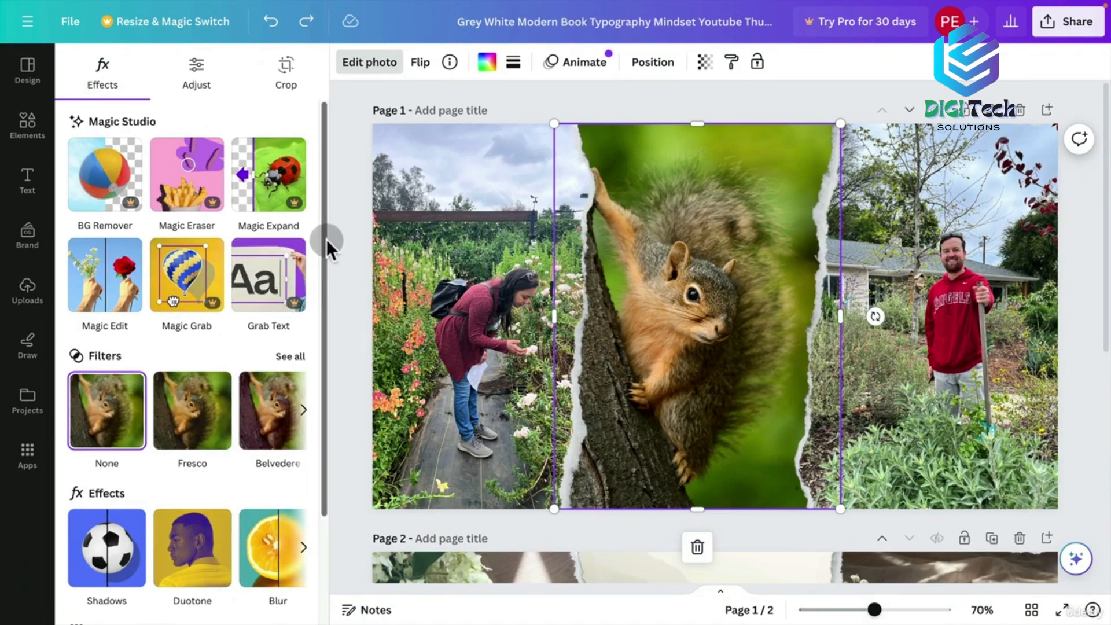
scroll(318, 257, down, 3)
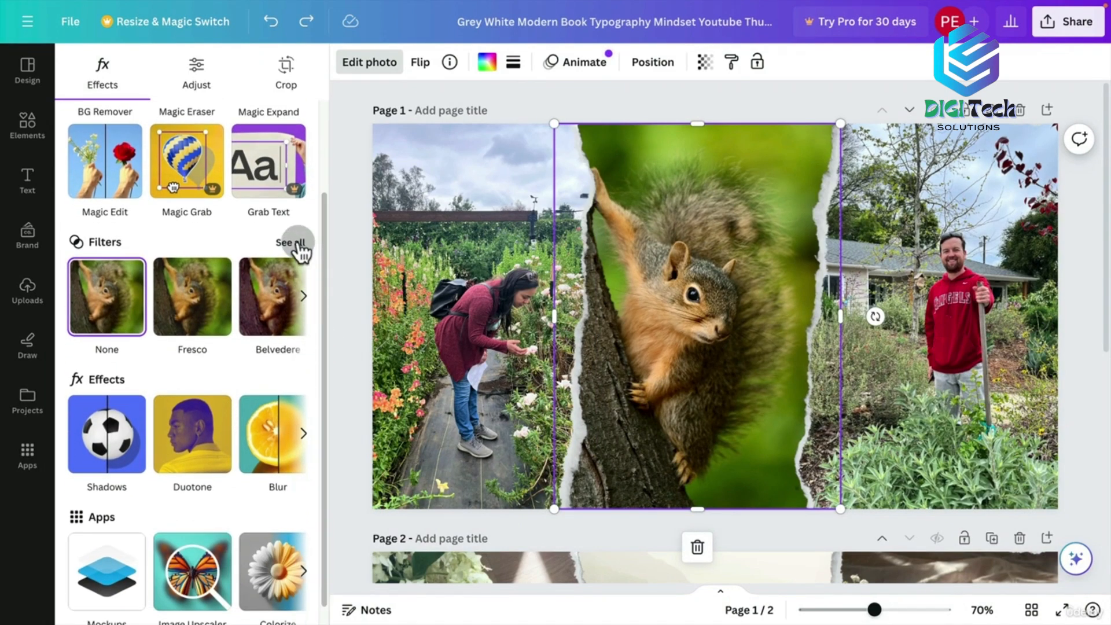
click(294, 243)
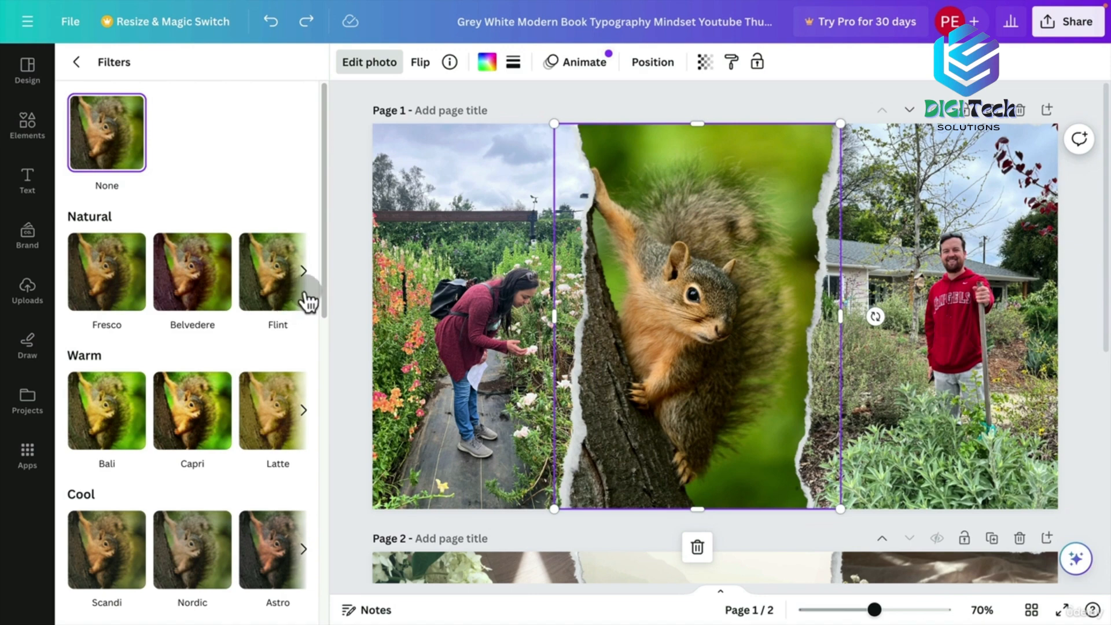
drag(321, 286, 321, 373)
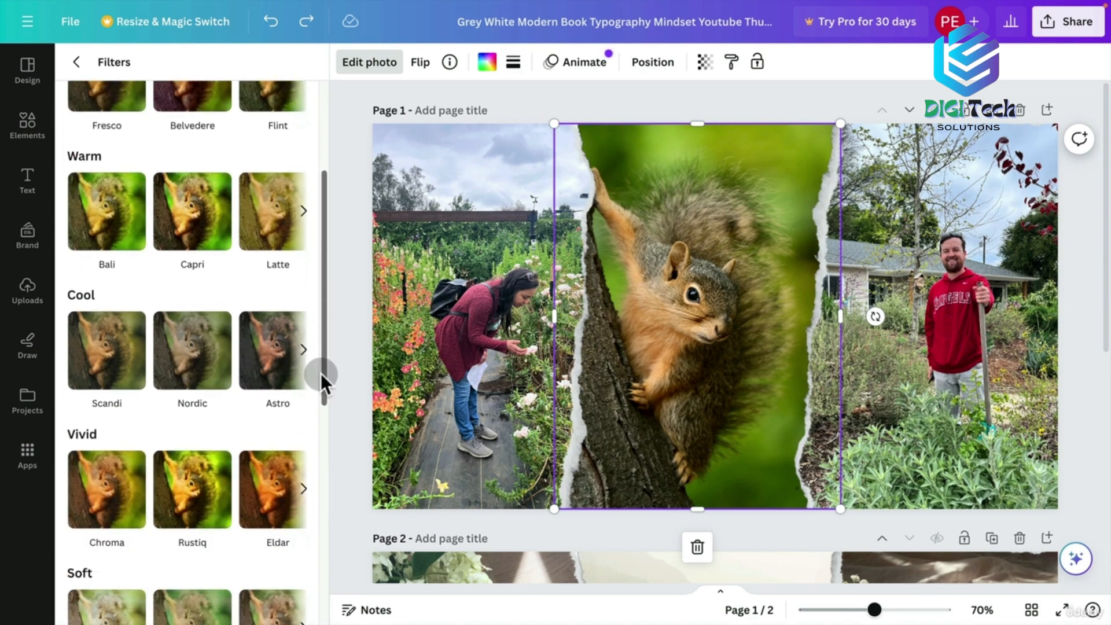
Try the Cool filters Astro and Nordic on the squirrel photo and reset its filter to None
click(198, 343)
click(261, 372)
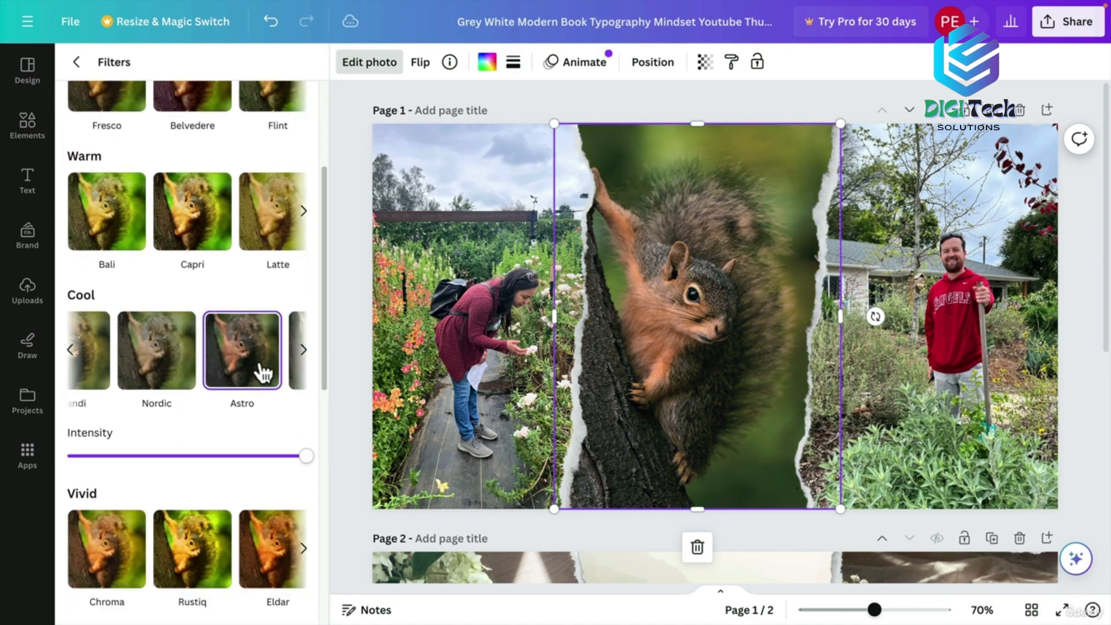
click(141, 365)
drag(297, 461, 466, 479)
drag(322, 202, 332, 78)
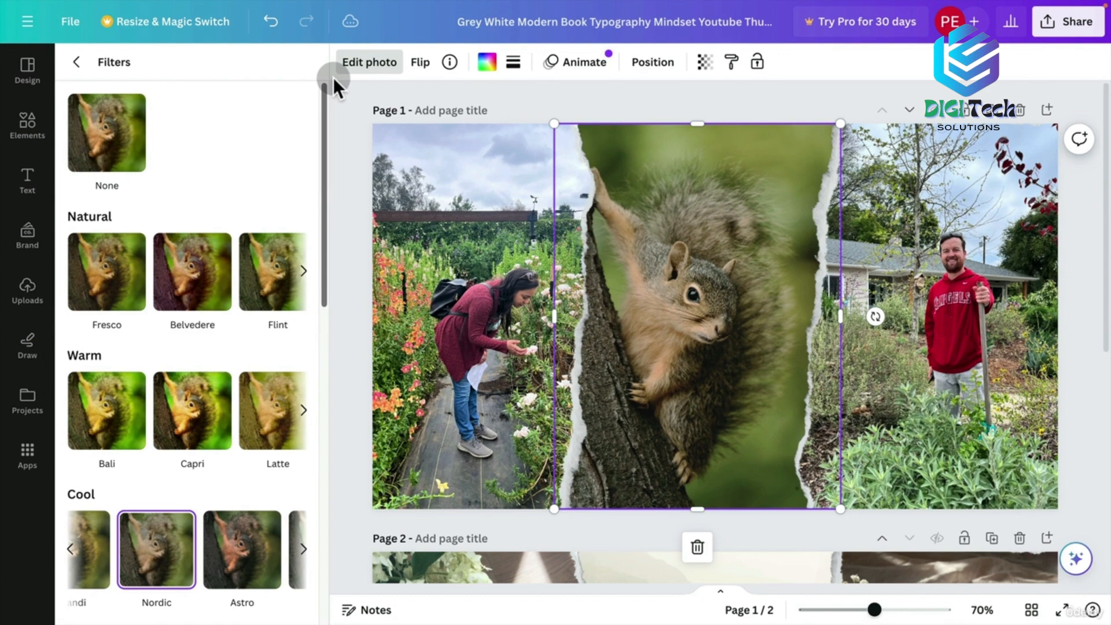
click(137, 137)
click(76, 62)
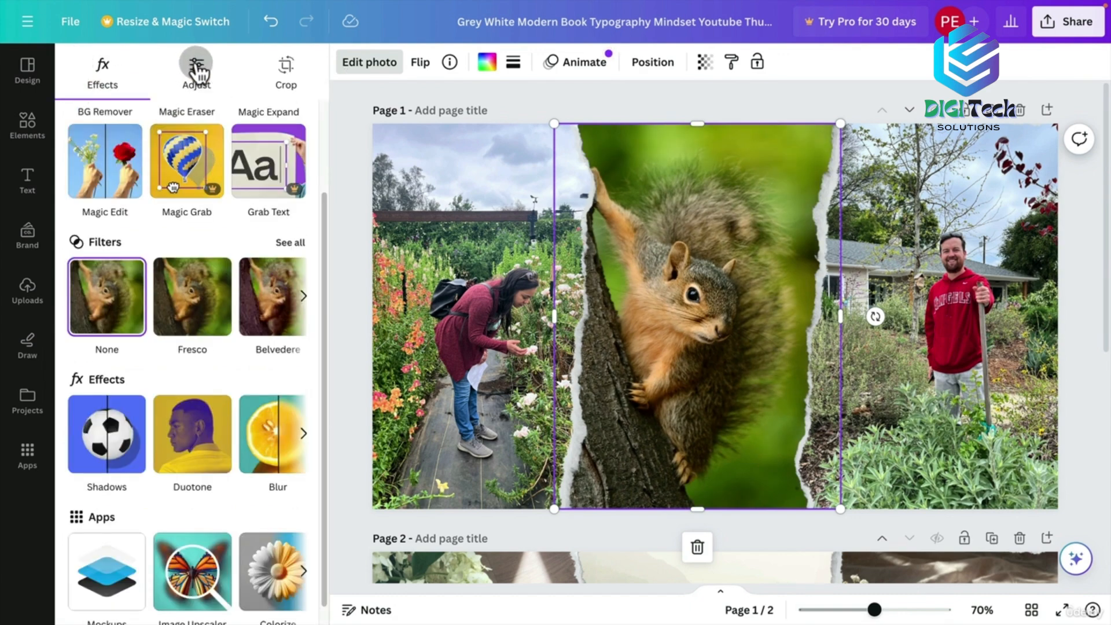
Set the squirrel photo's contrast to -32, with the adjustments applied to the whole image
click(196, 65)
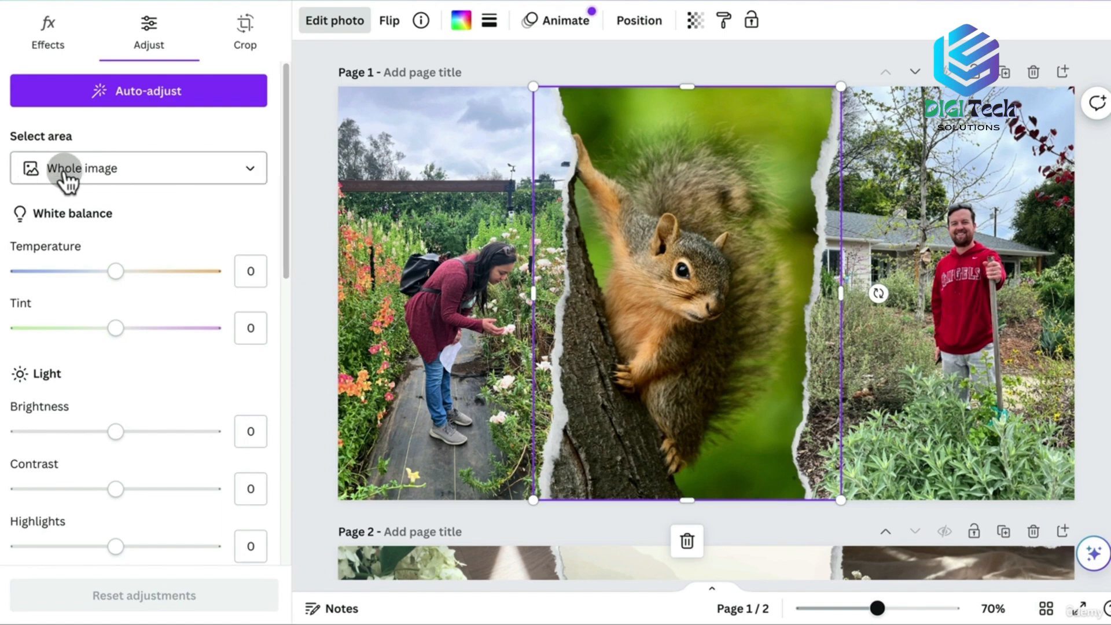
click(137, 167)
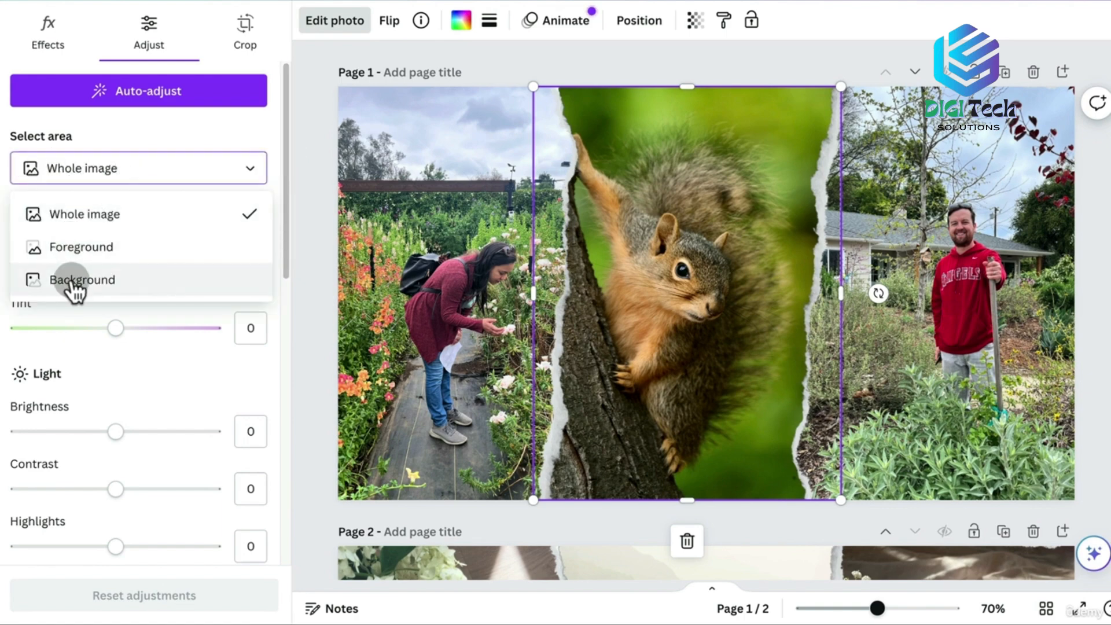
click(252, 123)
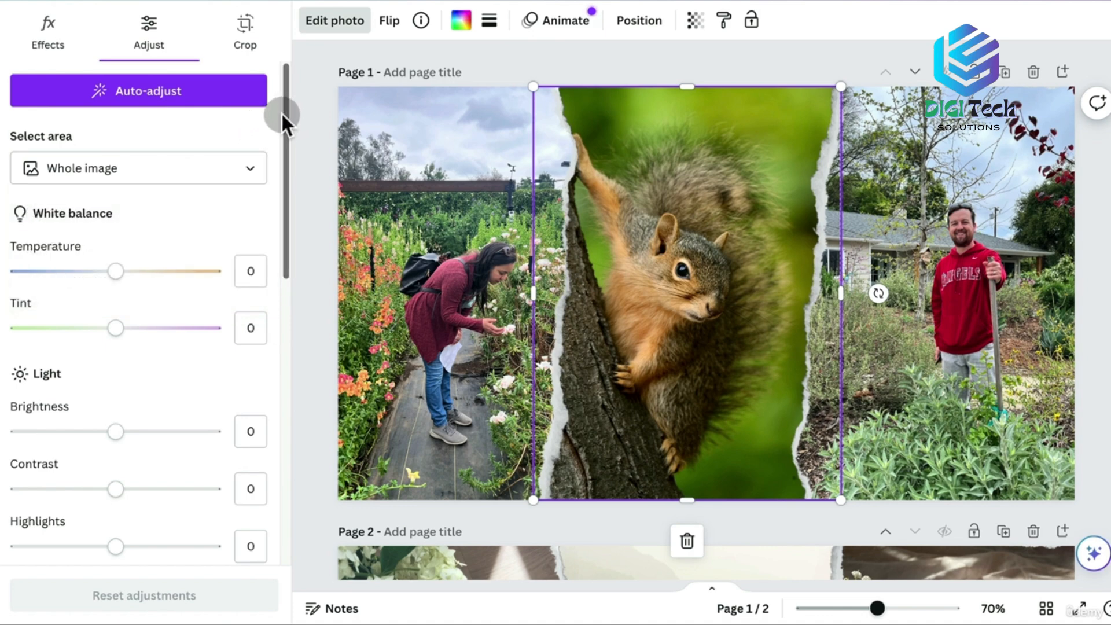
drag(286, 112, 289, 133)
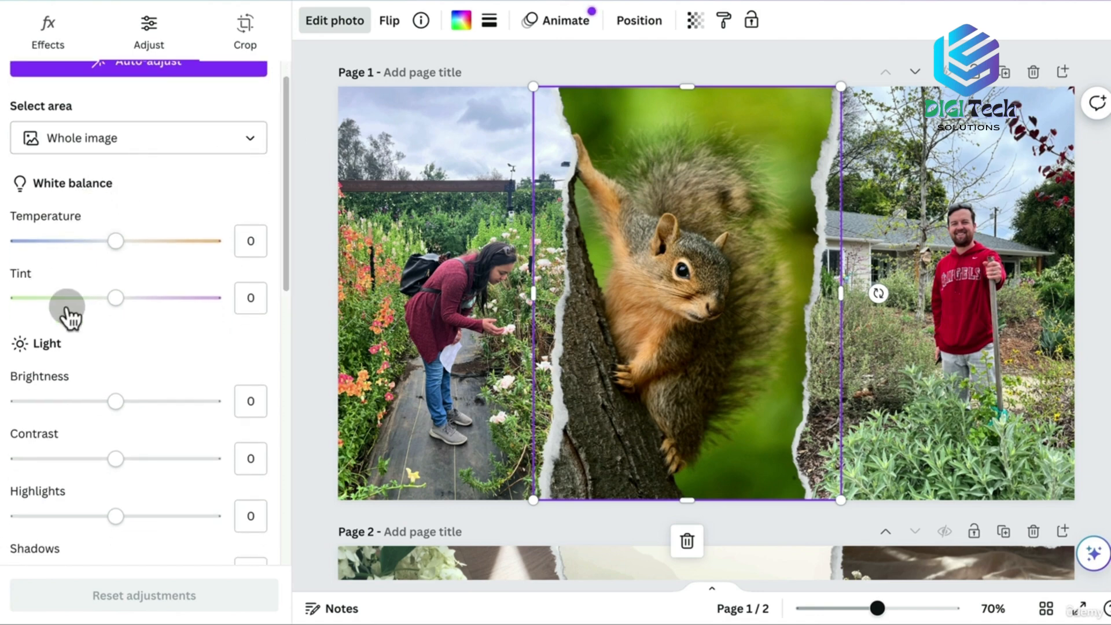
drag(287, 224, 278, 270)
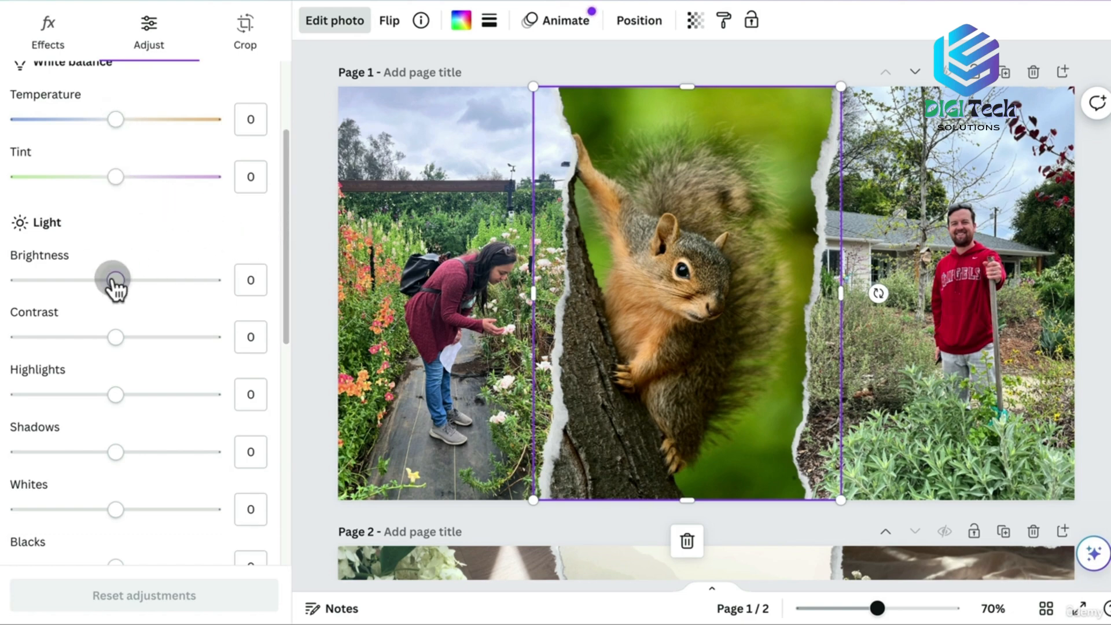
drag(114, 280, 96, 348)
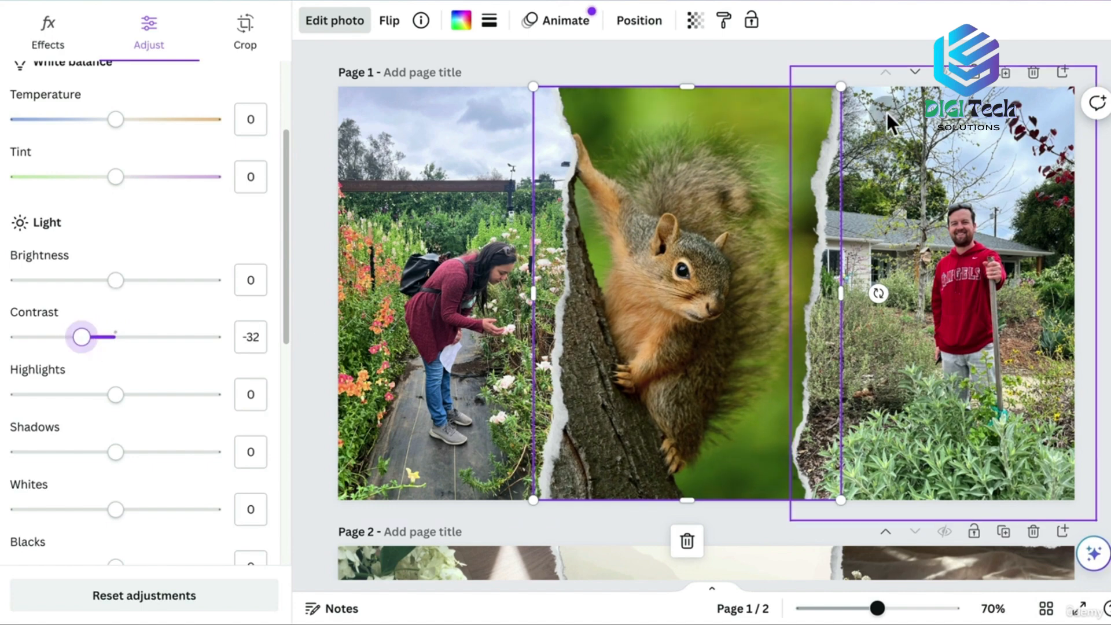
Set the squirrel photo's shadows to 33 and its blacks to -6
drag(274, 272, 285, 332)
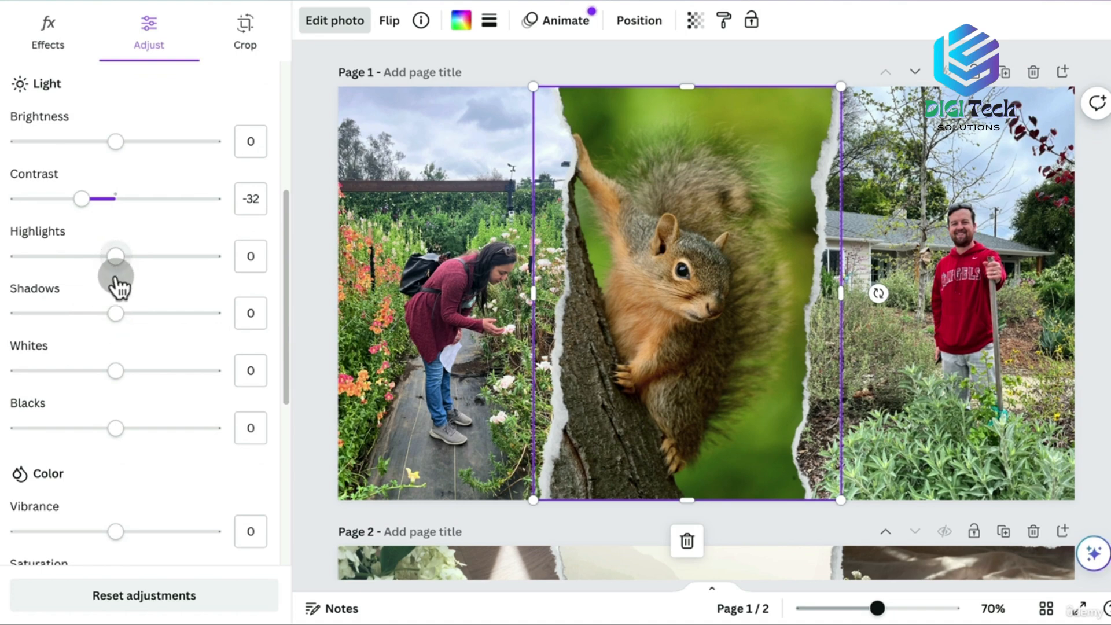
mouse_move(116, 428)
mouse_down()
mouse_move(63, 430)
mouse_move(217, 429)
mouse_move(62, 429)
mouse_move(105, 428)
mouse_up()
drag(128, 309, 153, 313)
drag(188, 347, 141, 334)
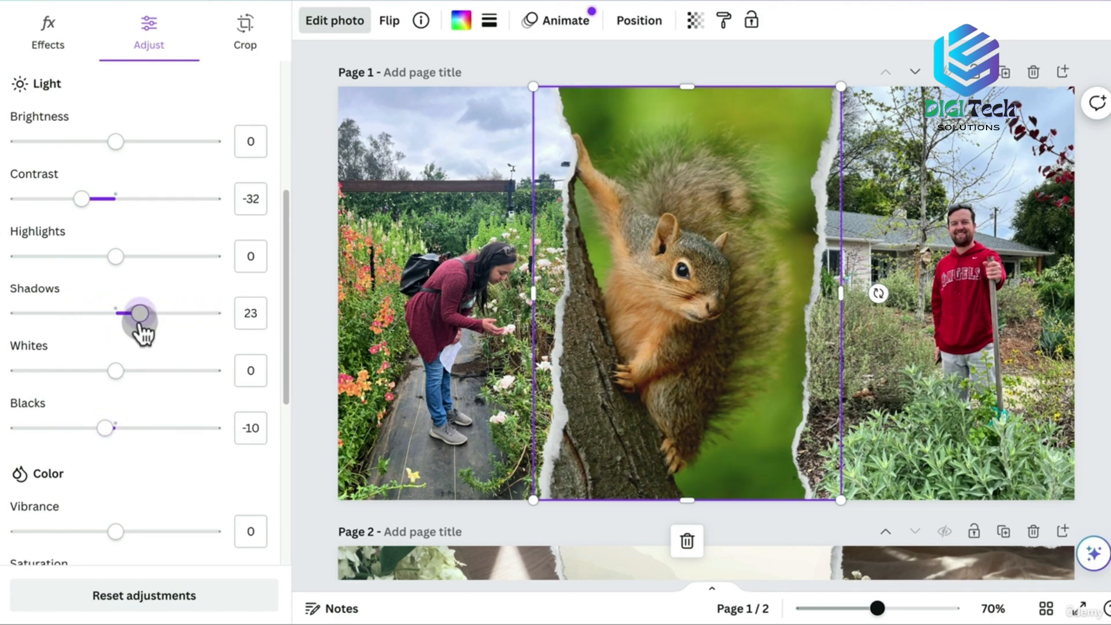
drag(95, 428, 106, 429)
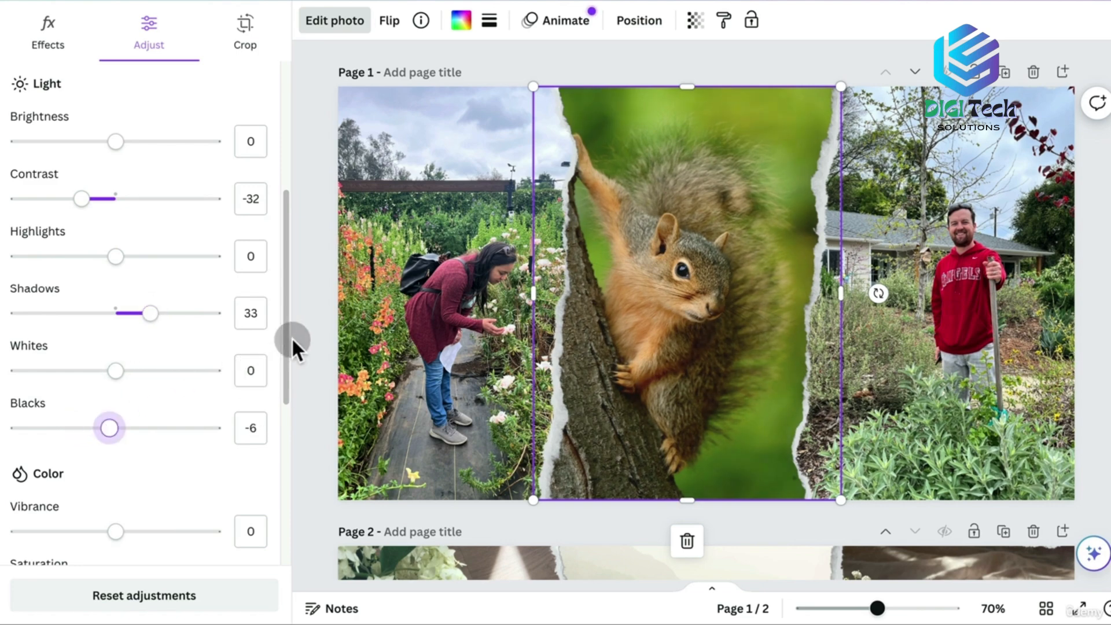
Adjust the squirrel photo's color by setting vibrance to -28, temperature to -28 and tint to 7
drag(284, 315, 274, 408)
drag(114, 313, 91, 331)
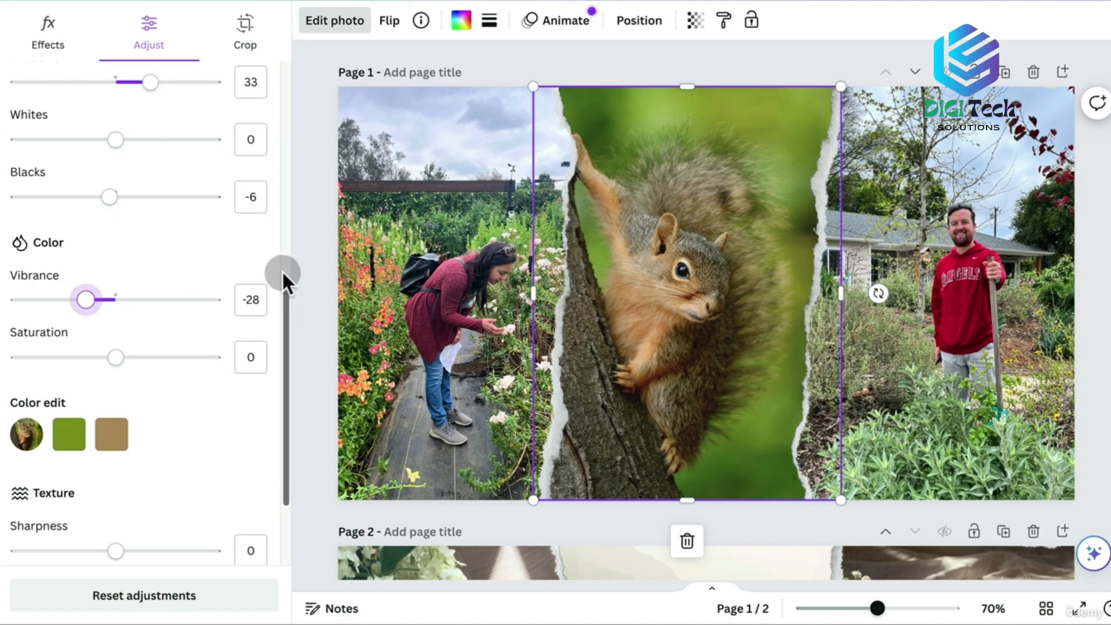
drag(285, 304, 301, 127)
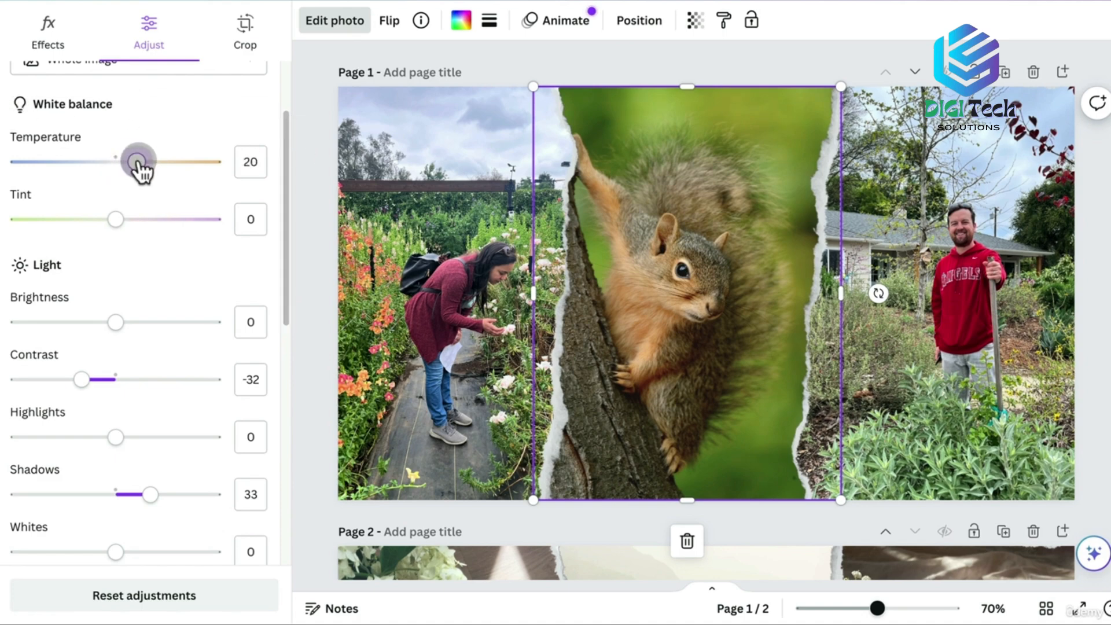
click(124, 220)
drag(130, 163, 98, 164)
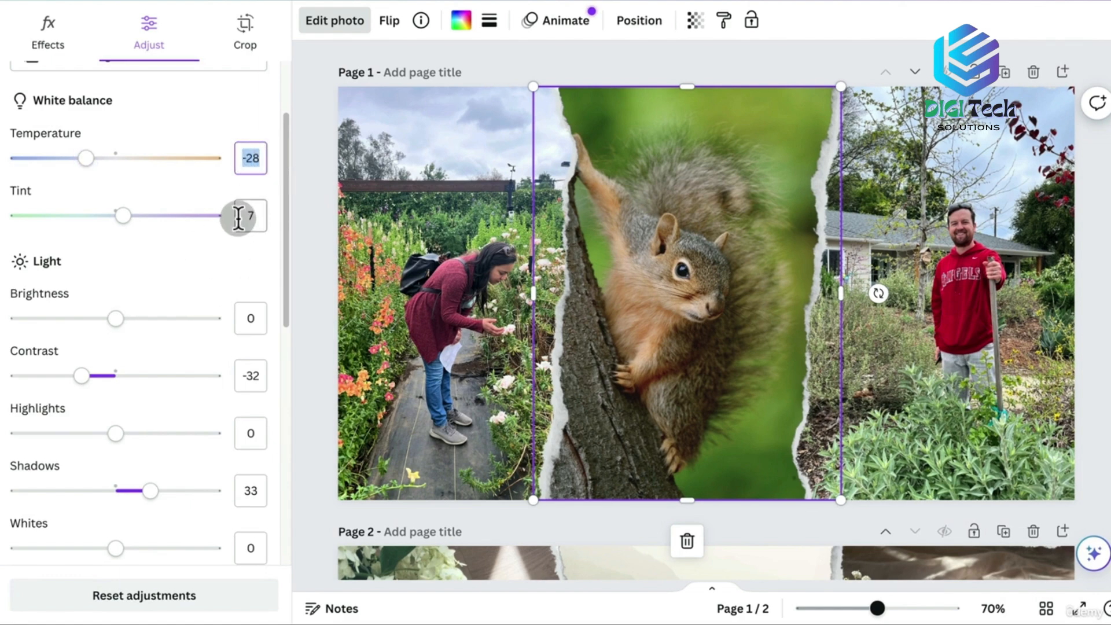
Set the squirrel photo's sharpness to 1 and its vignette to 1
drag(290, 211, 310, 468)
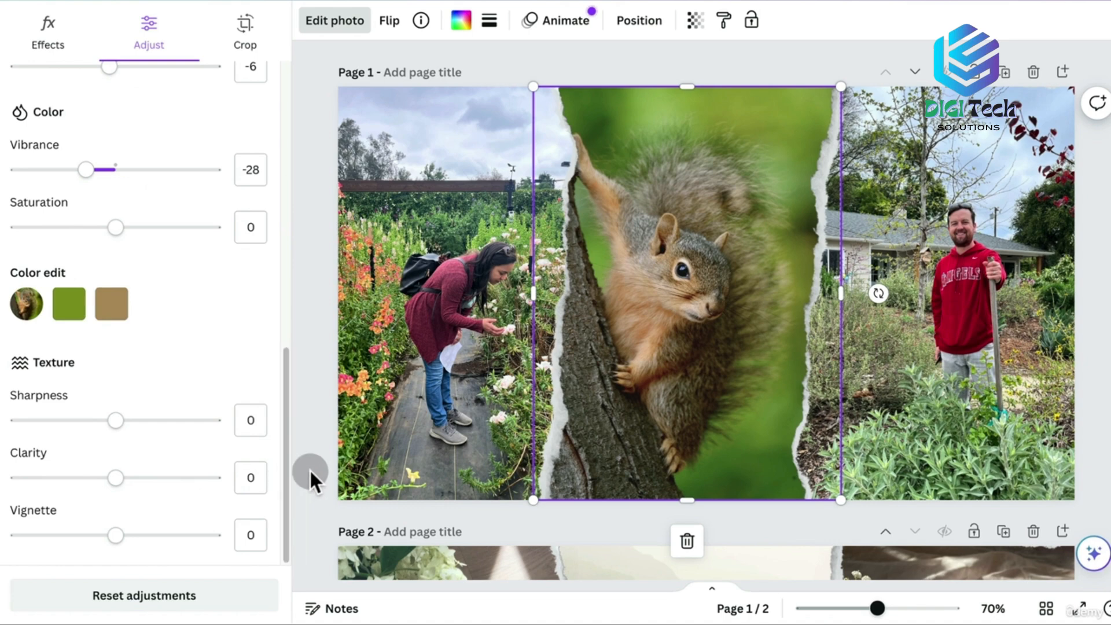
mouse_move(128, 423)
mouse_down()
mouse_move(197, 424)
mouse_move(67, 426)
mouse_move(117, 427)
mouse_up()
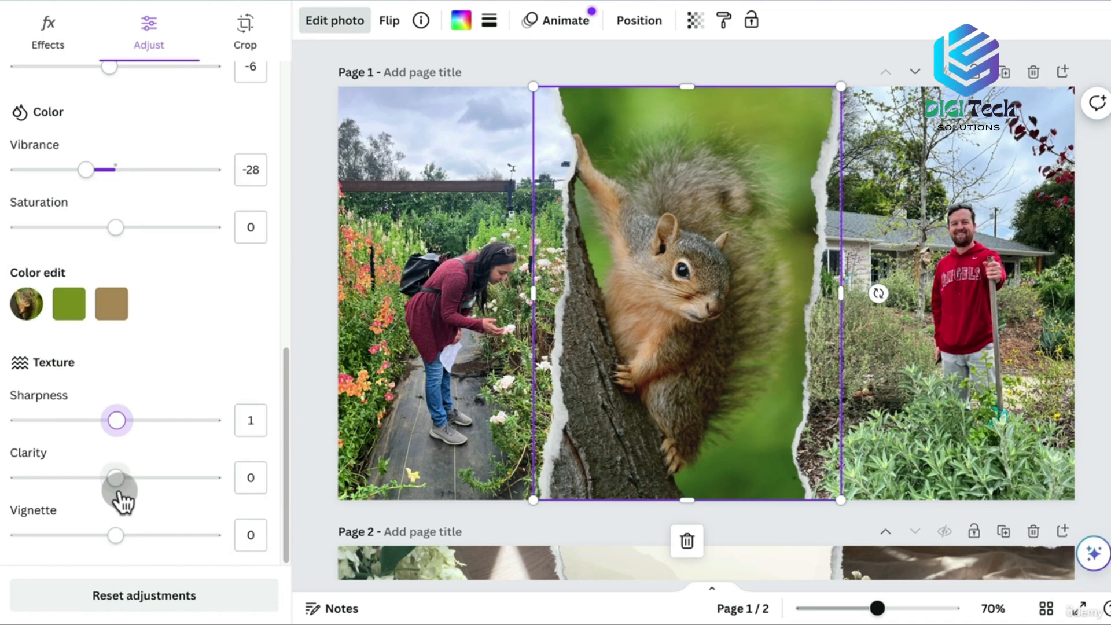
mouse_move(116, 536)
mouse_down()
mouse_move(209, 534)
mouse_move(120, 550)
mouse_up()
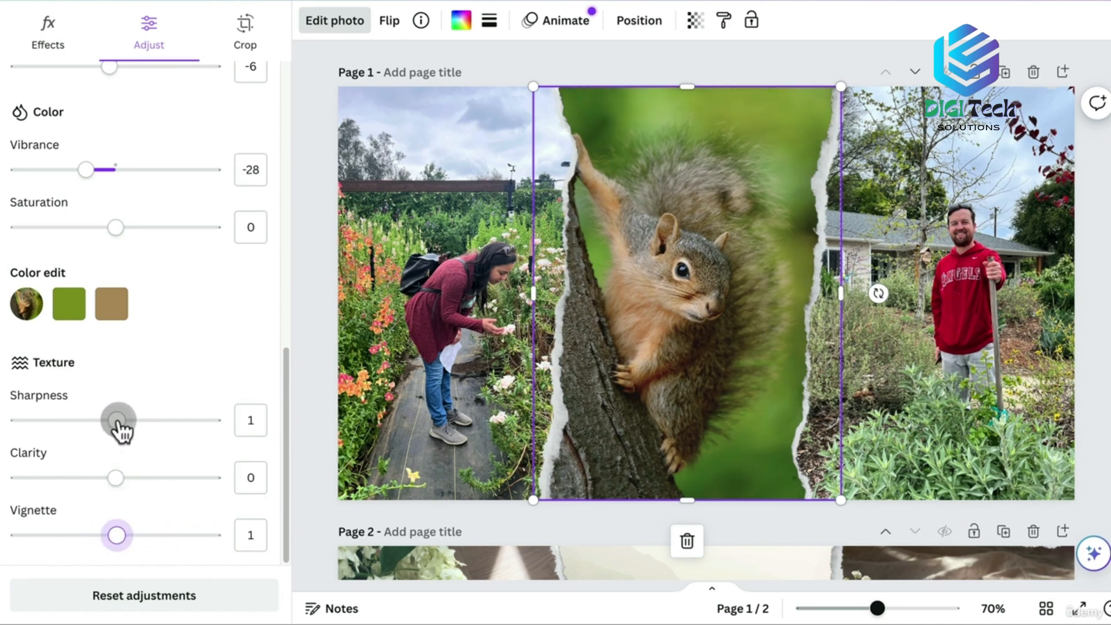
click(250, 534)
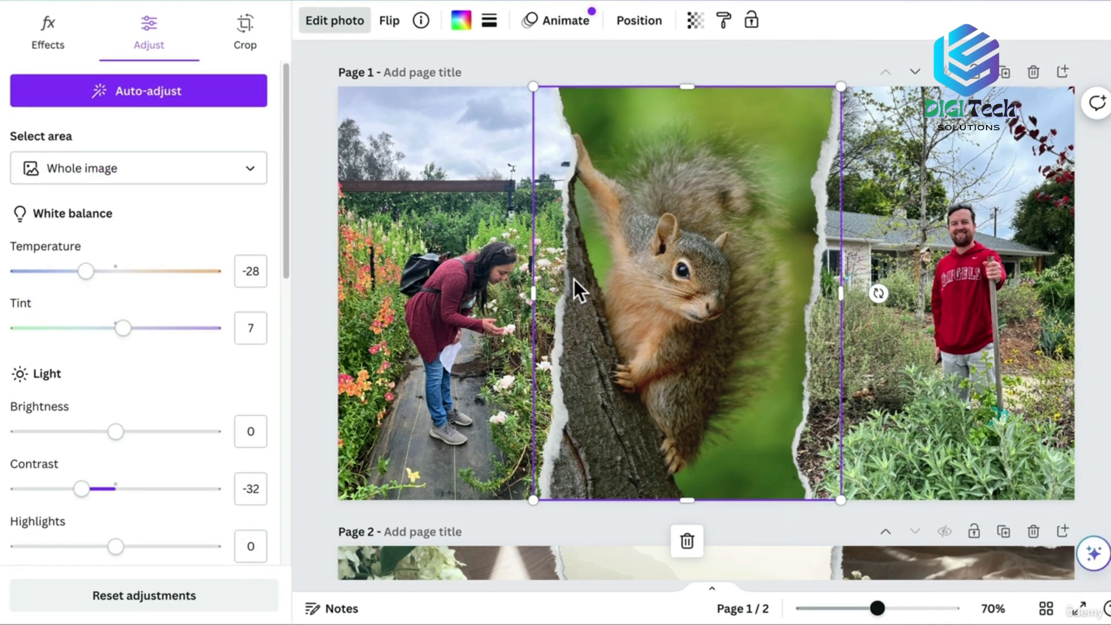
Limit the adjustments to the squirrel photo's background and set its brightness to 40
click(164, 183)
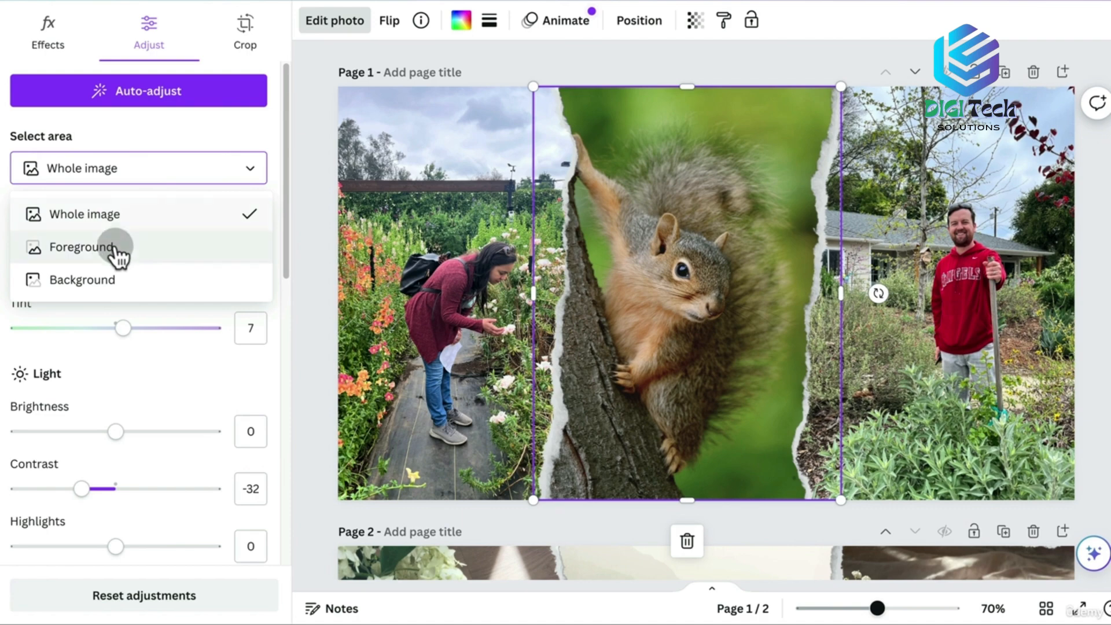
click(106, 281)
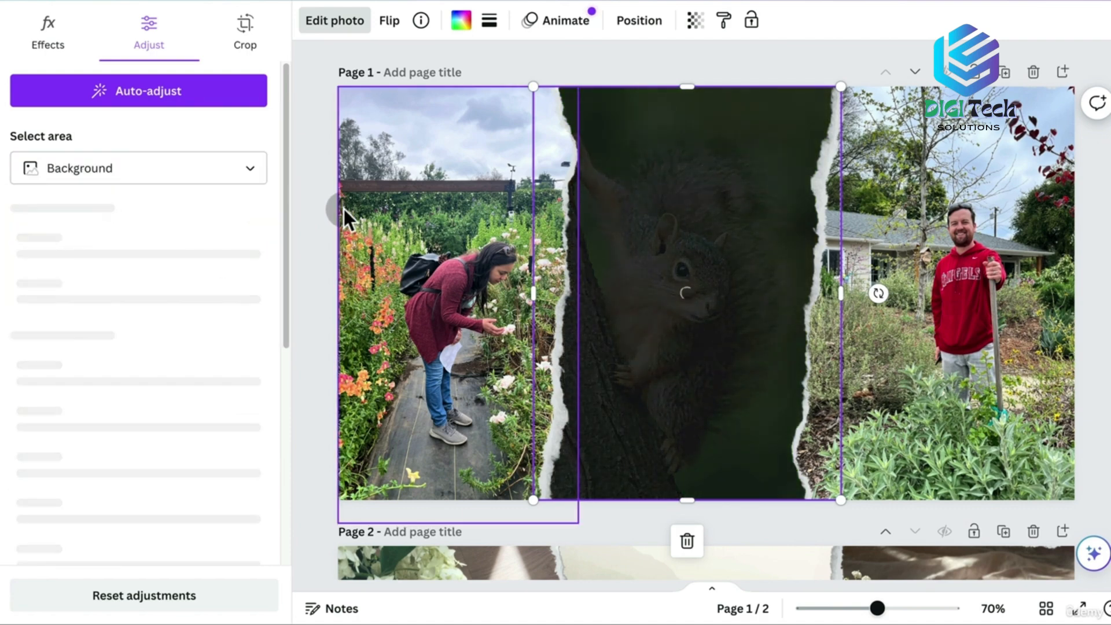
drag(283, 217, 272, 331)
drag(116, 196, 153, 215)
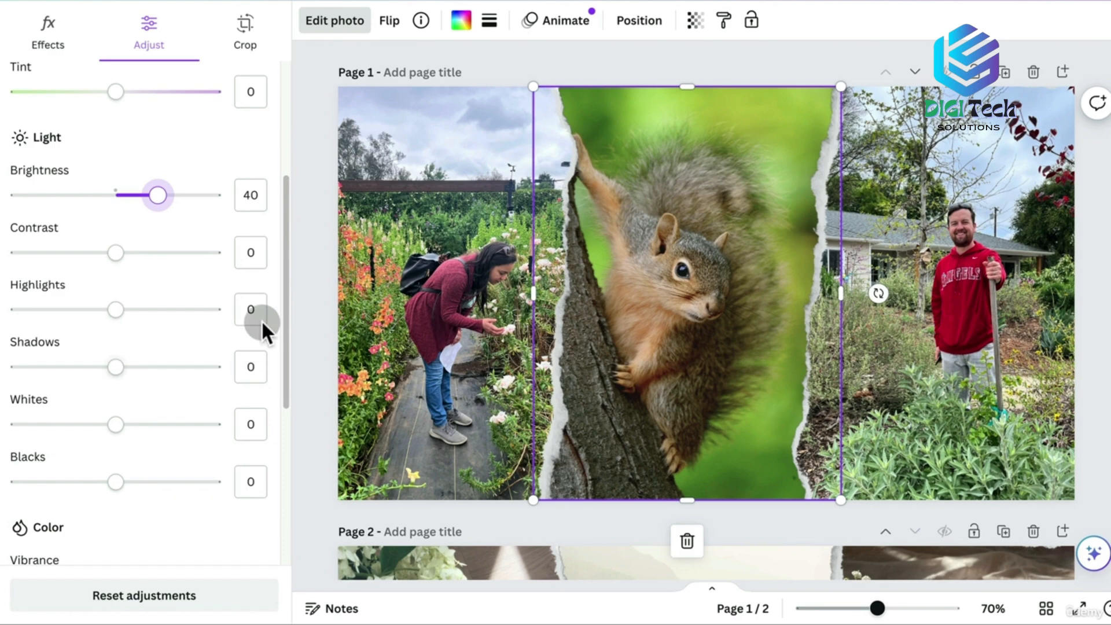
Set the squirrel background's saturation to -53 and its brightness to 26
drag(282, 284, 278, 409)
drag(112, 376, 64, 405)
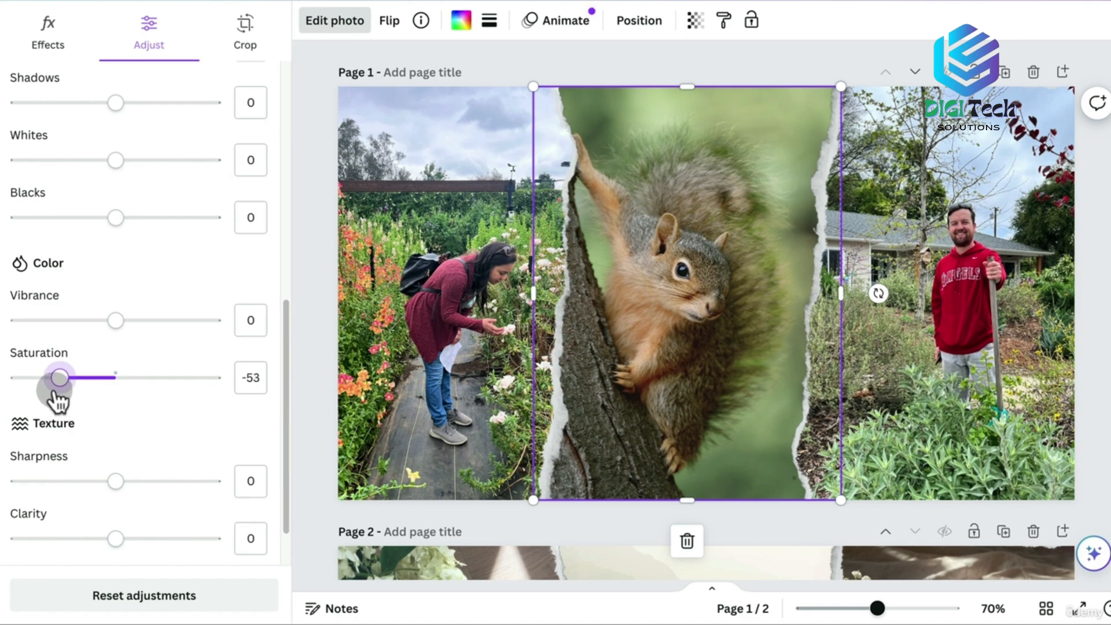
scroll(197, 350, down, 1)
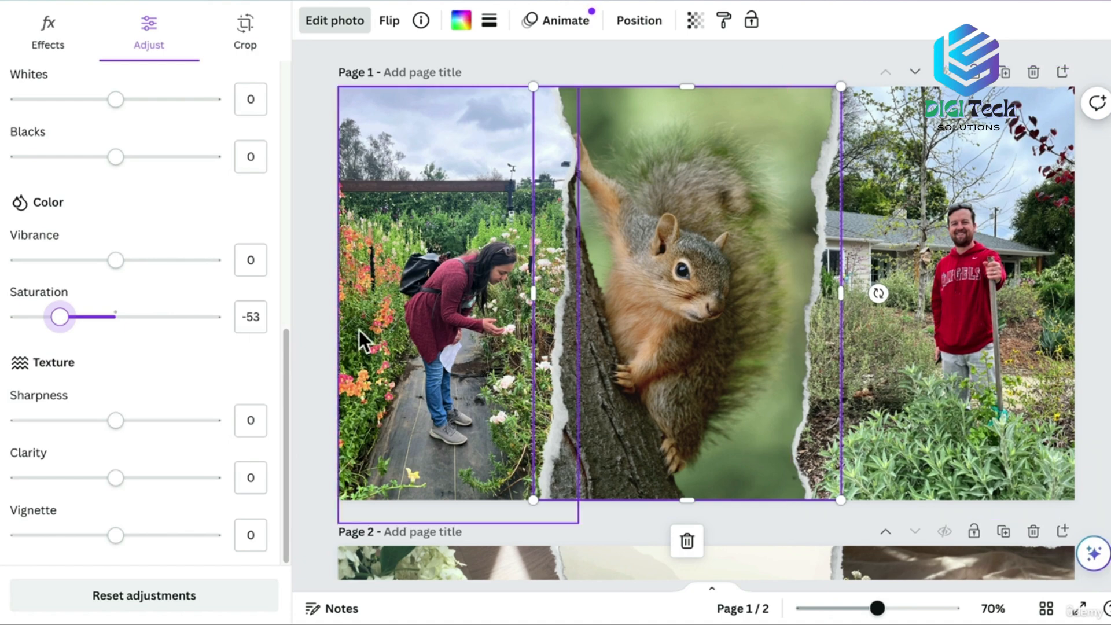
drag(287, 351, 303, 307)
scroll(293, 312, up, 5)
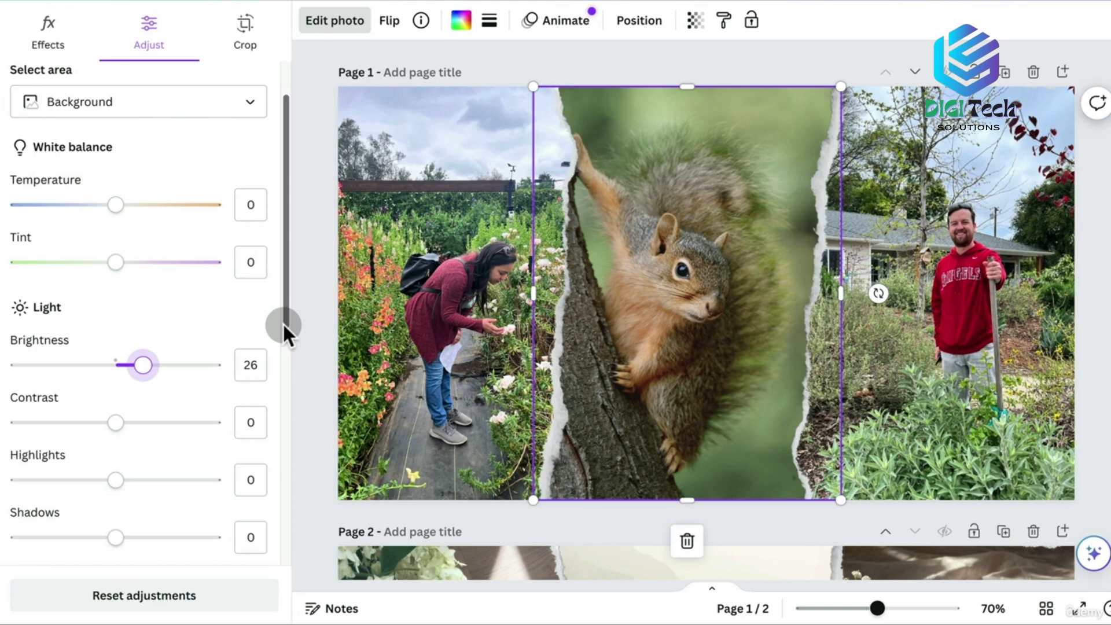
Try the Cherry and Fuchsia duotone effects on the photo of the woman smelling flowers
click(486, 259)
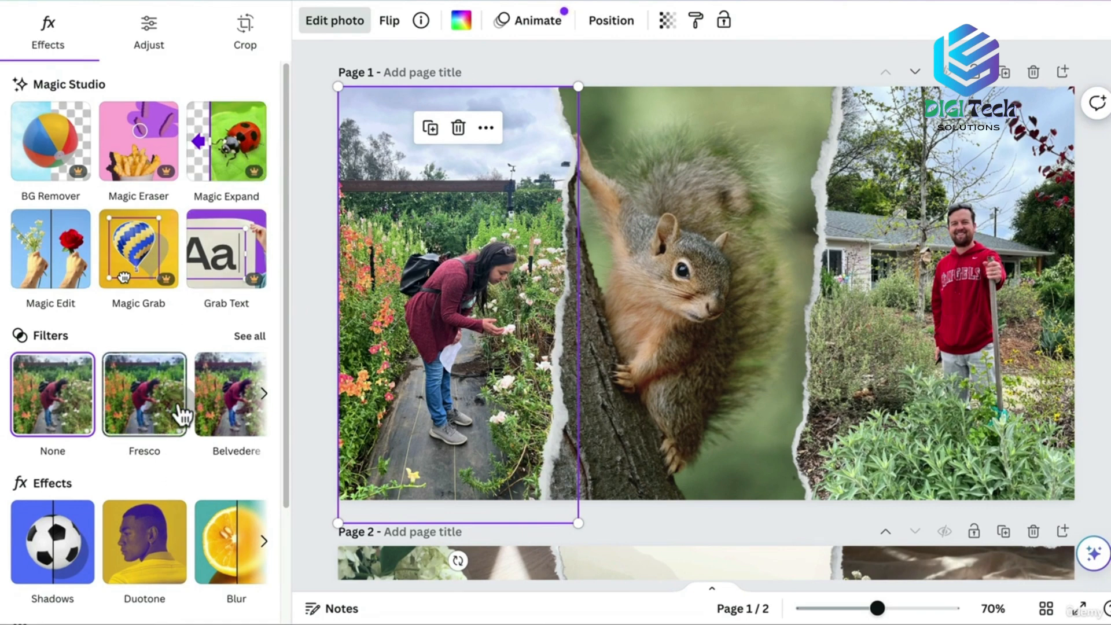
scroll(93, 231, down, 2)
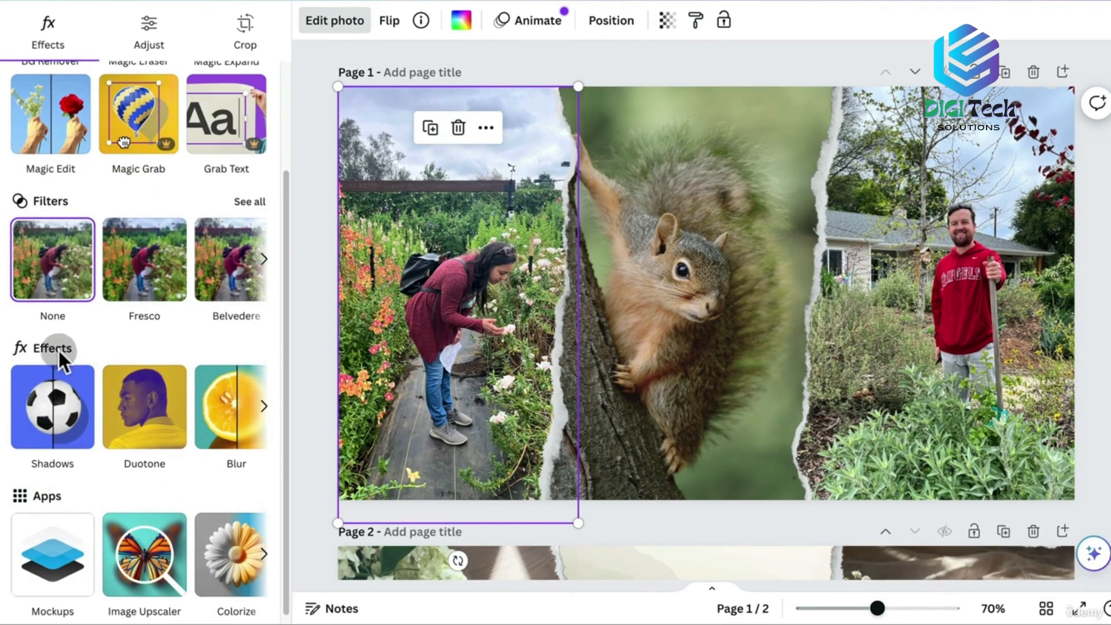
click(264, 406)
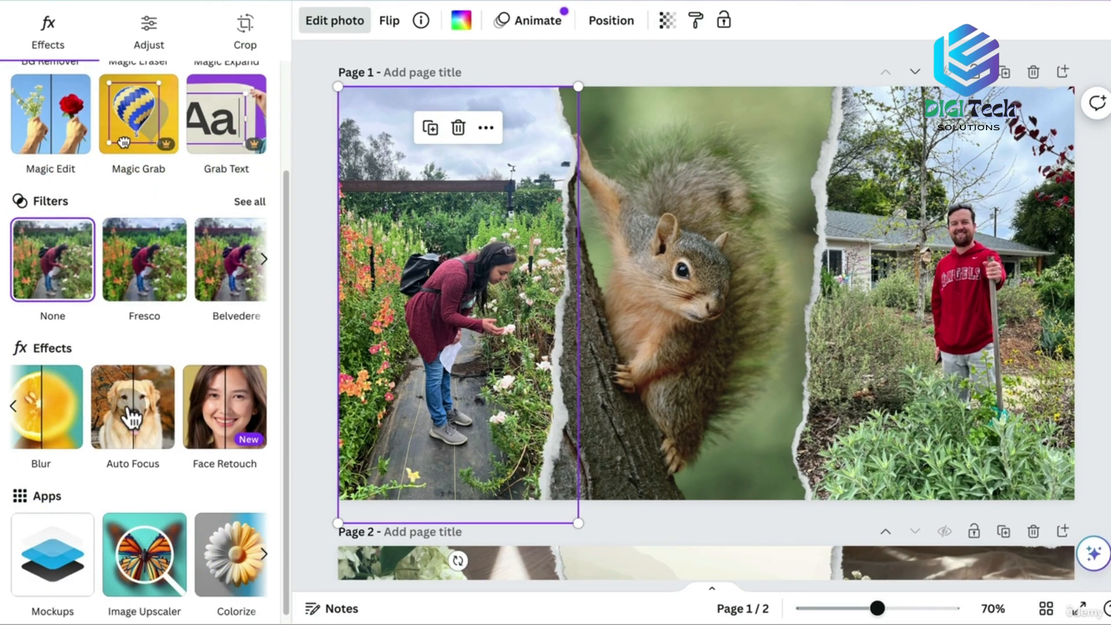
click(13, 405)
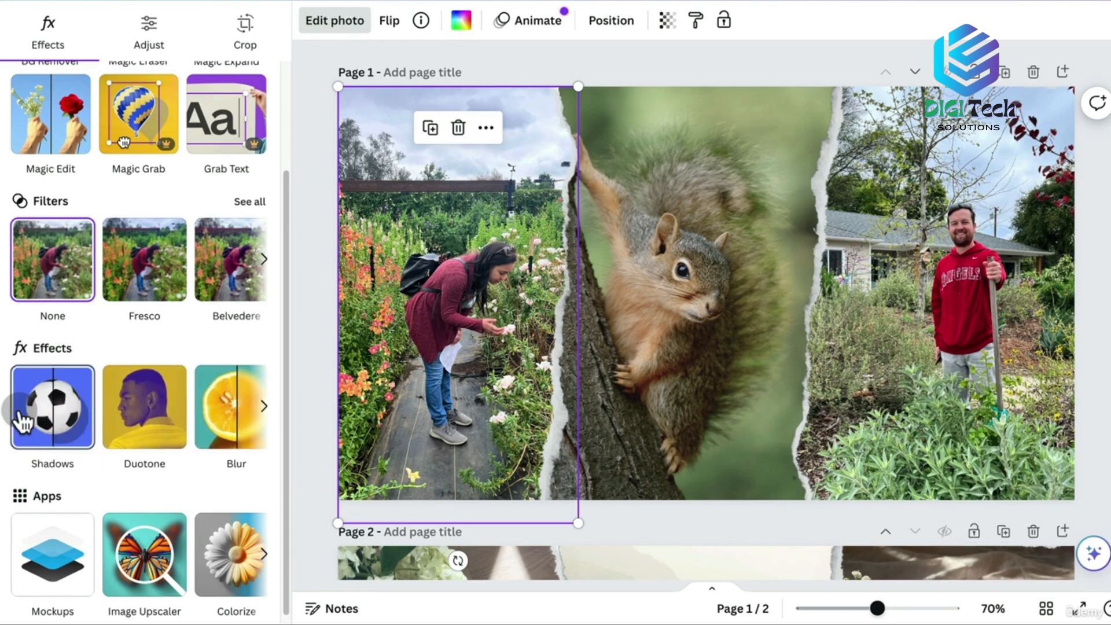
click(103, 405)
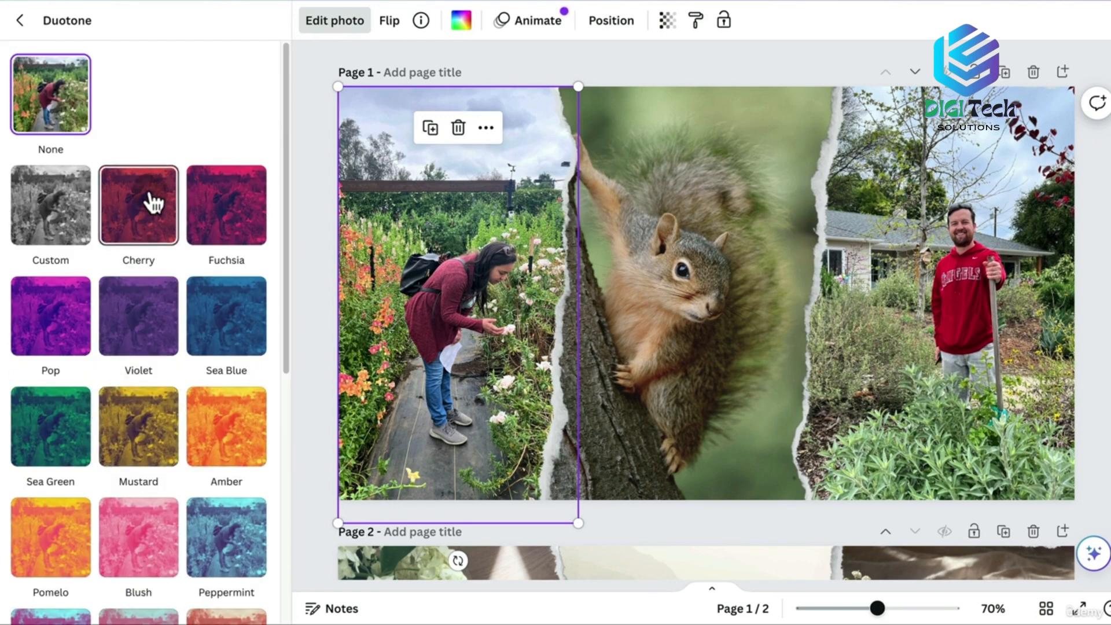
click(149, 203)
click(238, 216)
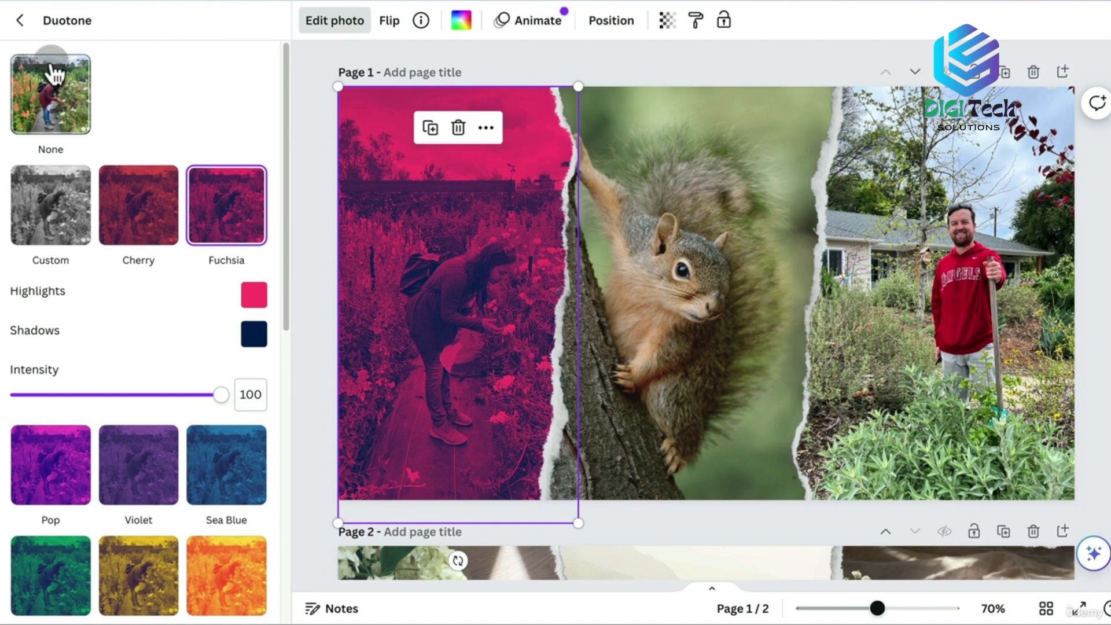
Undo the Fuchsia duotone effect on the left photo of page 1, restoring its original colours
click(20, 20)
click(264, 407)
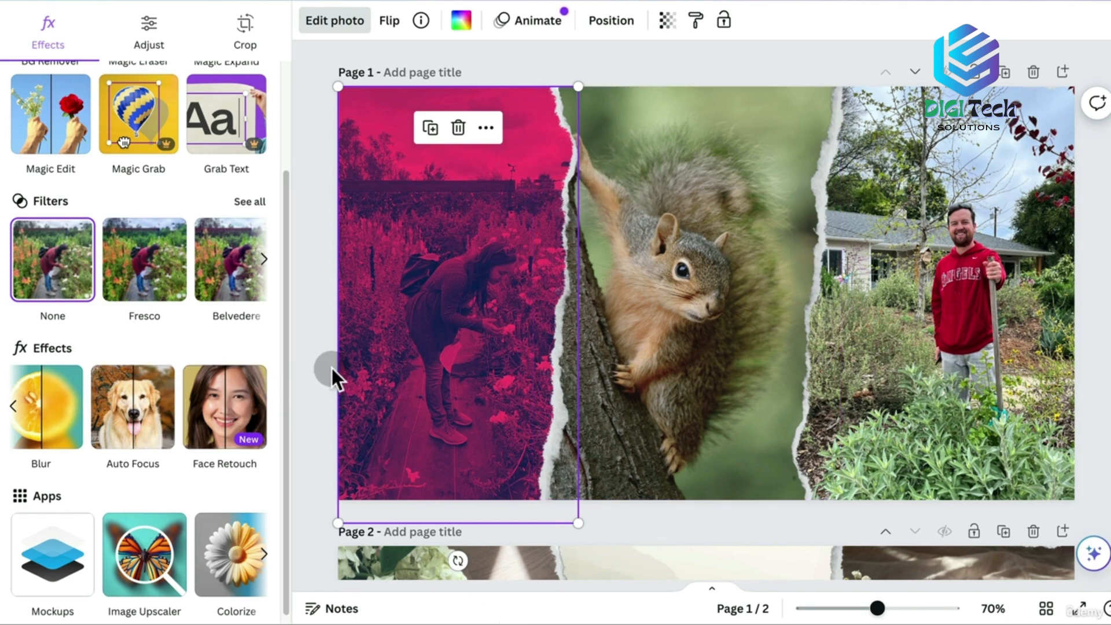
key(super+z)
key(super+z)
key(super+z)
key(super+z)
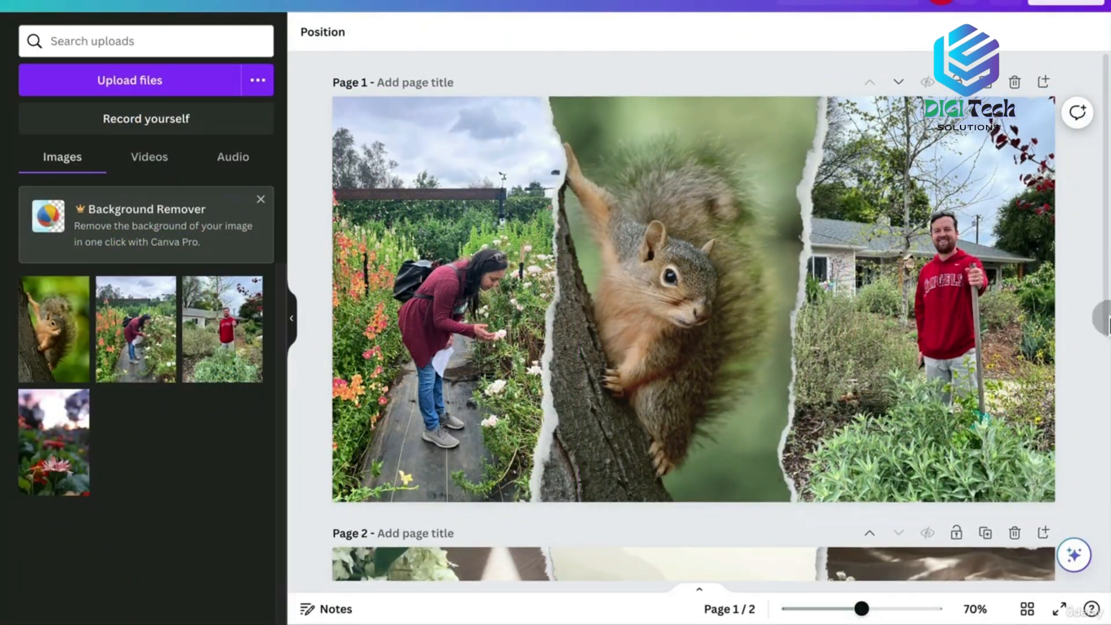
Copy the "daily vlog" title and "a day in my life" subtitle from page 2 onto page 1
drag(1102, 307, 1103, 520)
scroll(821, 476, down, 1)
click(702, 311)
shift+click(719, 407)
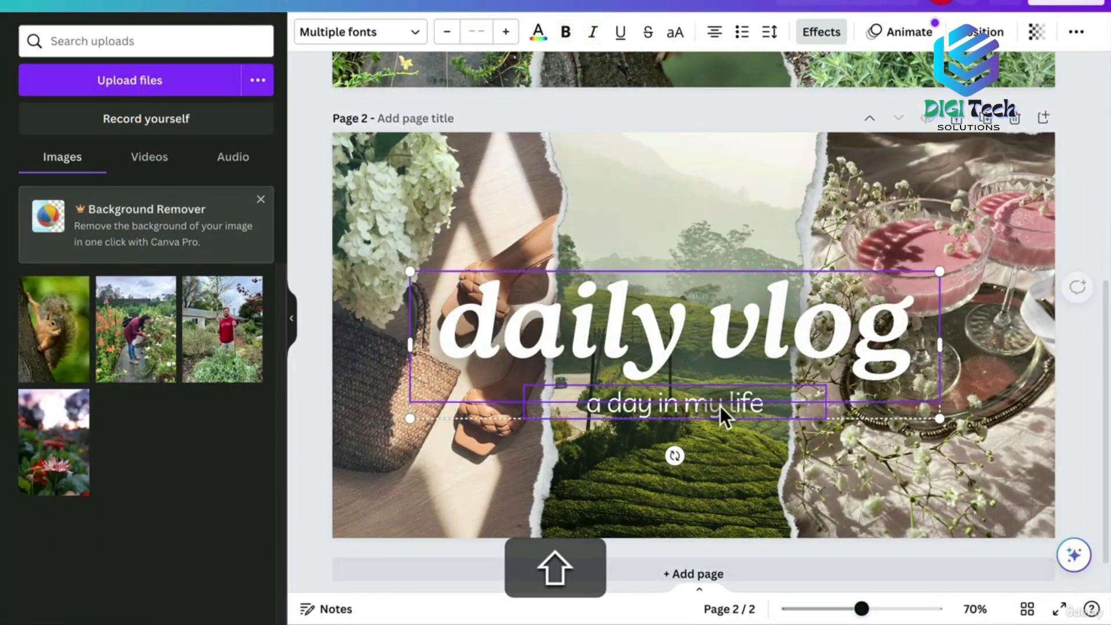
key(super+shift+c)
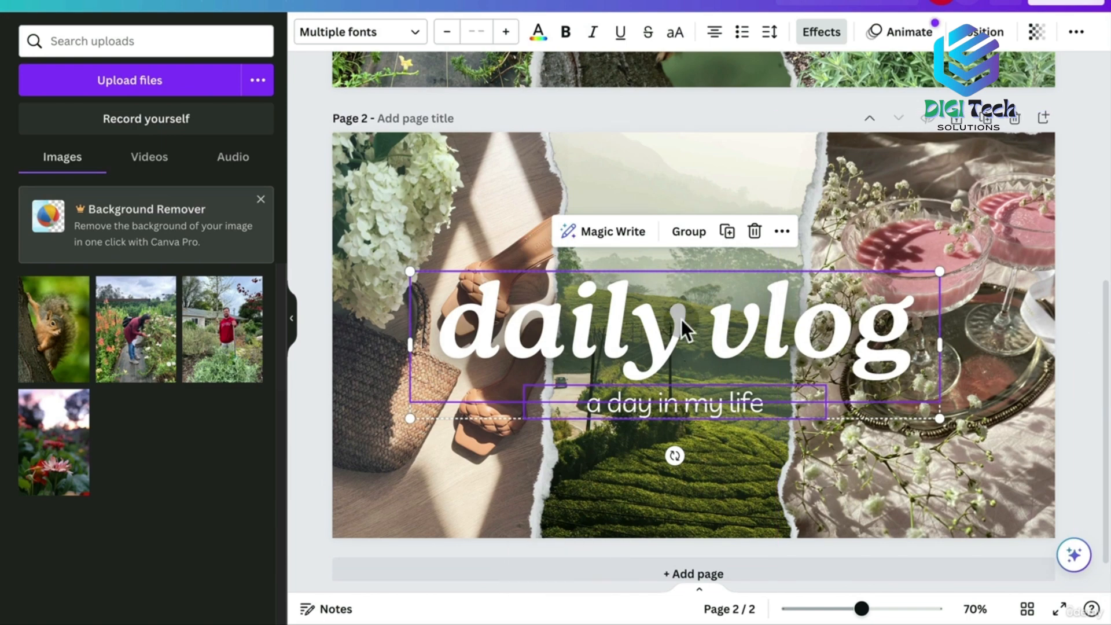
drag(1106, 306, 1104, 17)
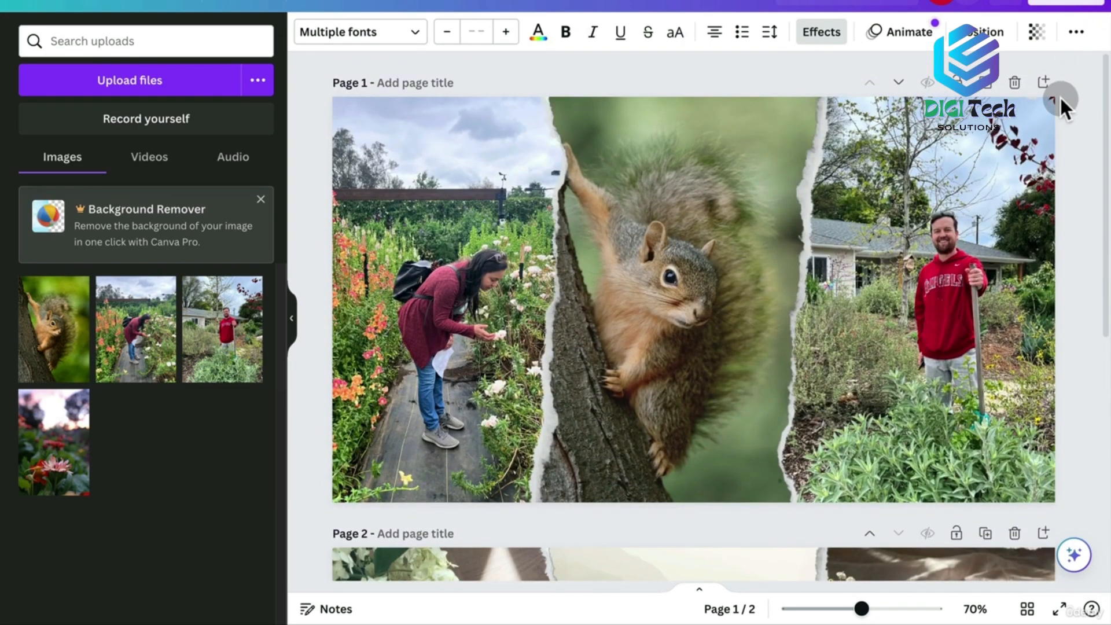
key(super+v)
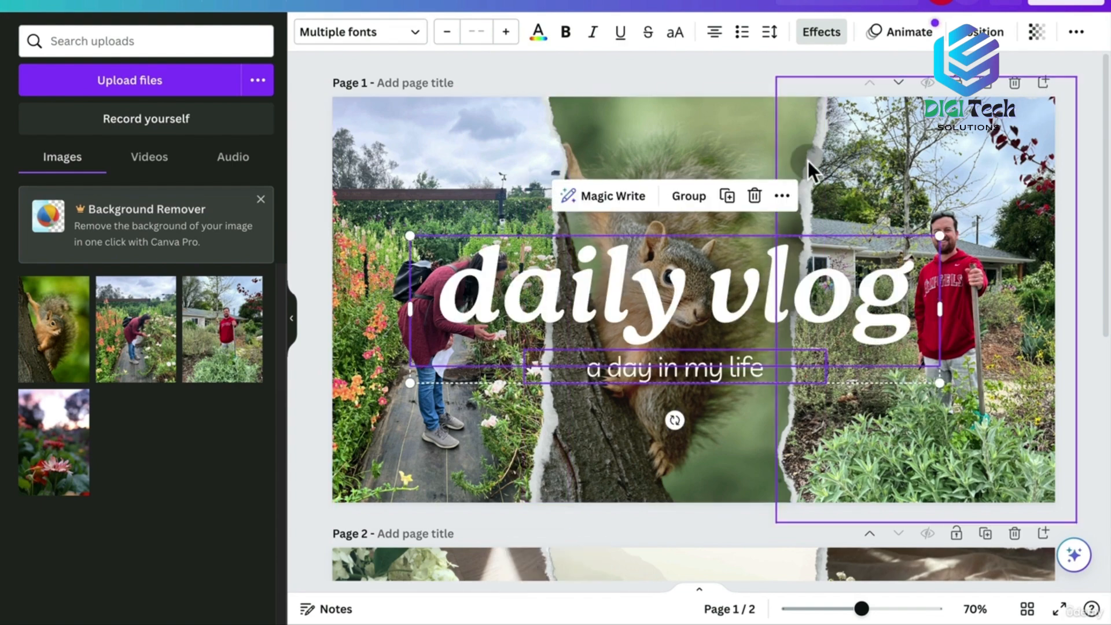
Enlarge the squirrel photo inside its middle frame and reposition it so the face sits above the title
click(686, 125)
click(686, 125)
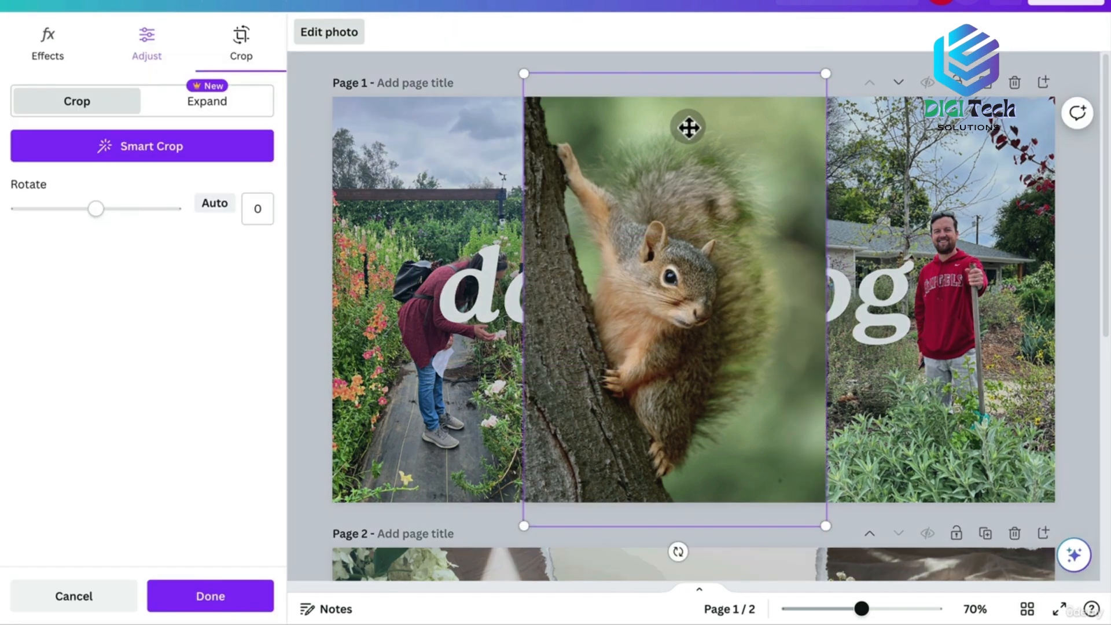
drag(713, 367, 710, 332)
drag(525, 53, 488, 1)
mouse_move(693, 162)
mouse_down()
mouse_move(727, 161)
mouse_move(713, 152)
mouse_up()
click(480, 56)
click(700, 228)
click(649, 103)
double_click(649, 103)
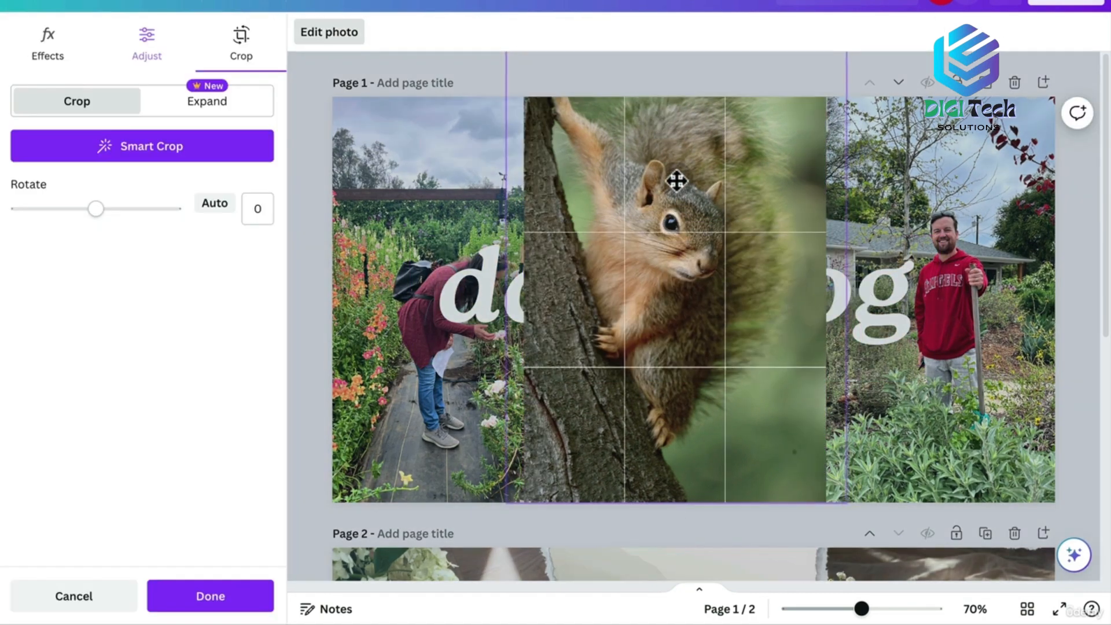
drag(848, 528, 868, 546)
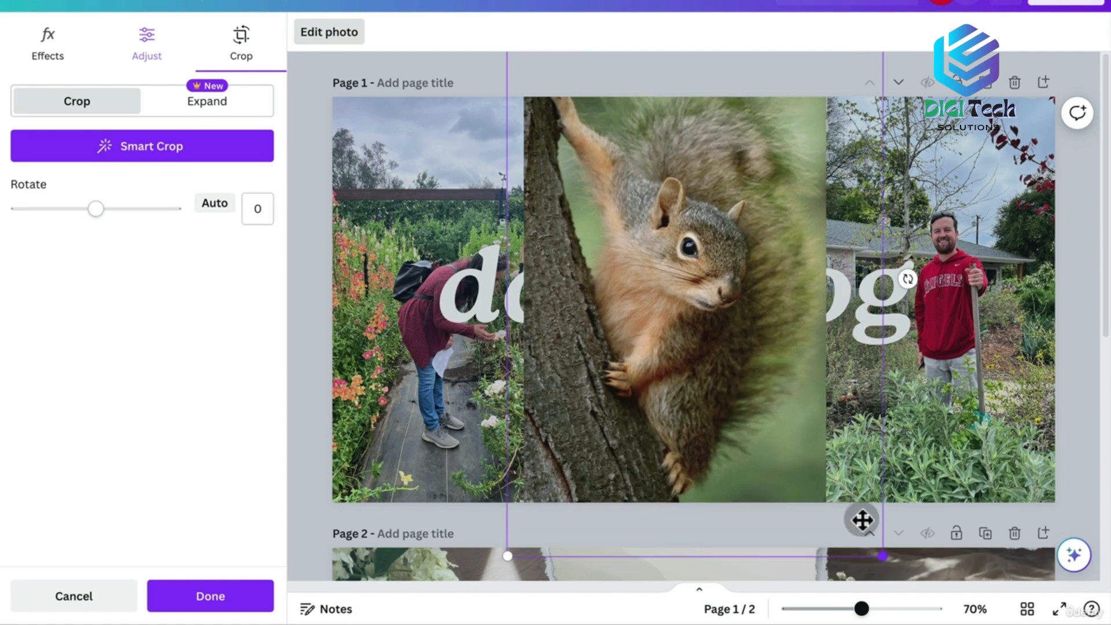
drag(719, 191, 687, 119)
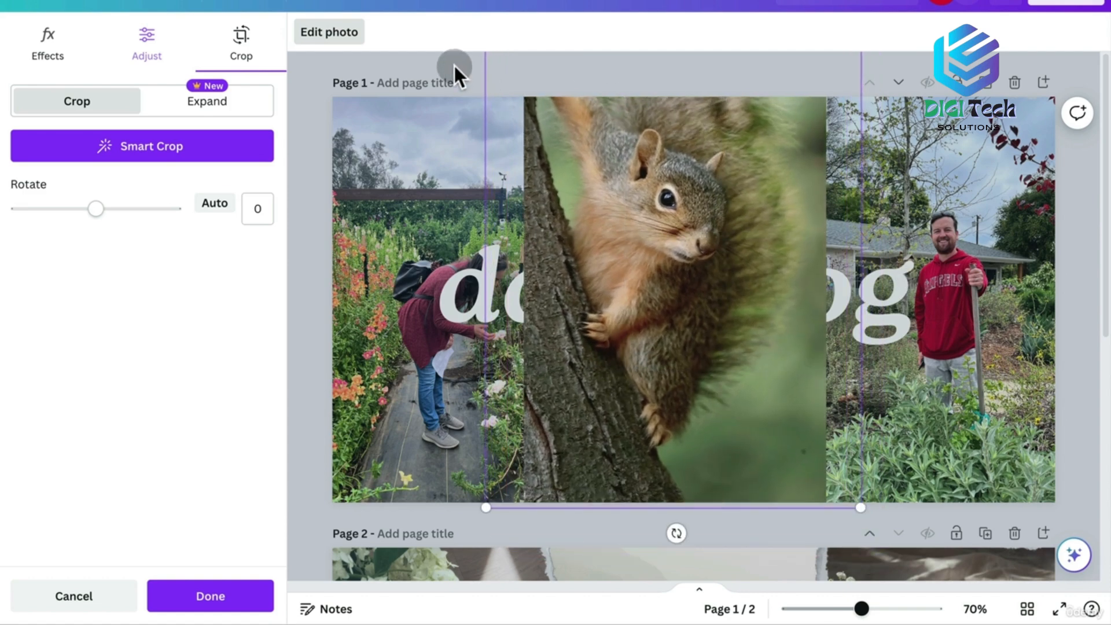
click(453, 64)
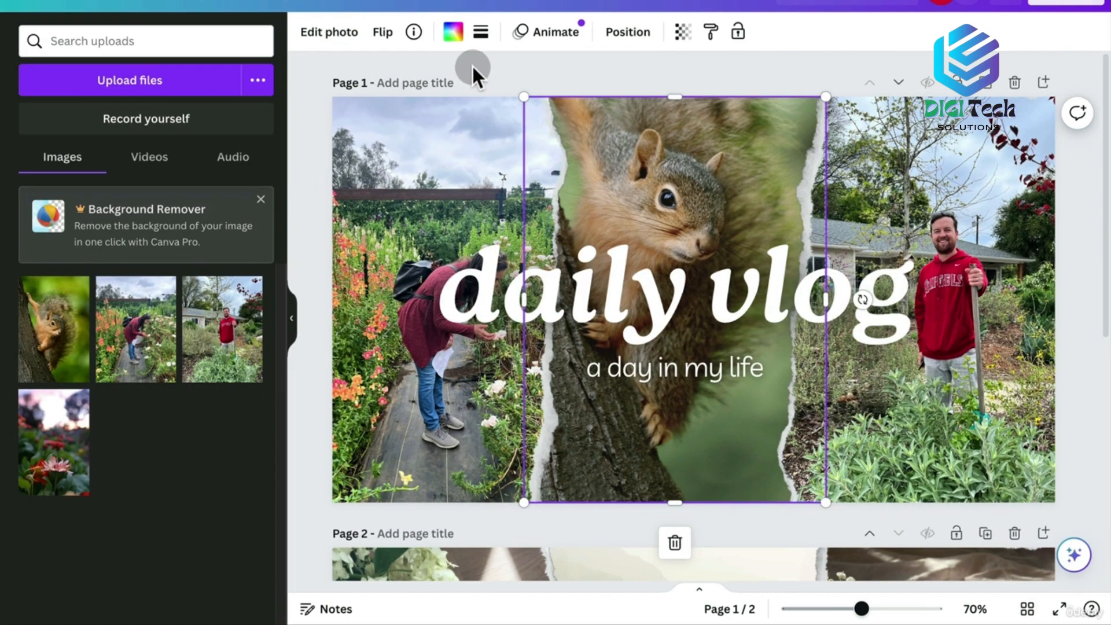
Enlarge the garden photo inside the left torn-paper frame and reposition it to bring the woman closer
click(504, 350)
double_click(377, 119)
drag(615, 89, 798, 45)
drag(506, 141, 436, 134)
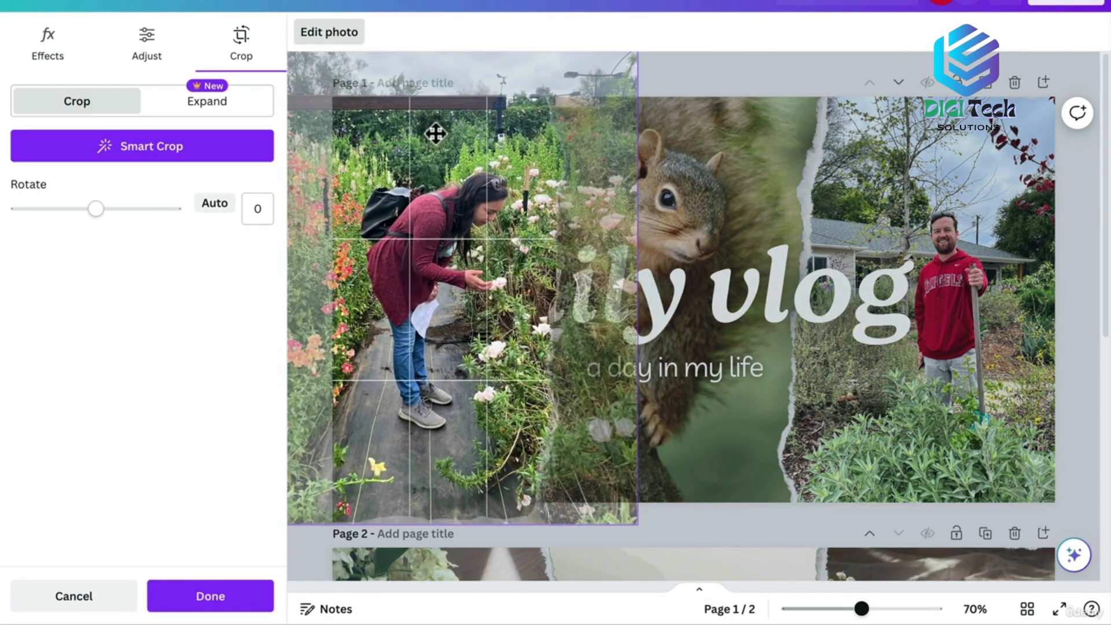
click(685, 104)
Enlarge the photo of the man inside the right frame and reposition it so his face sits above the title
click(929, 153)
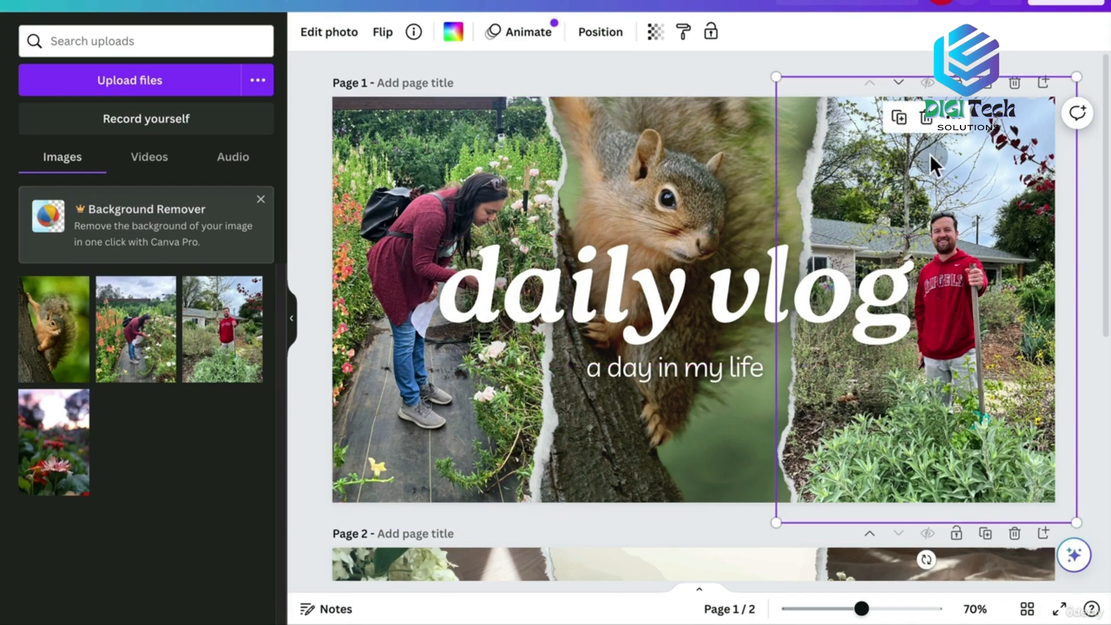
double_click(929, 153)
drag(738, 63, 595, 20)
drag(888, 136, 932, 139)
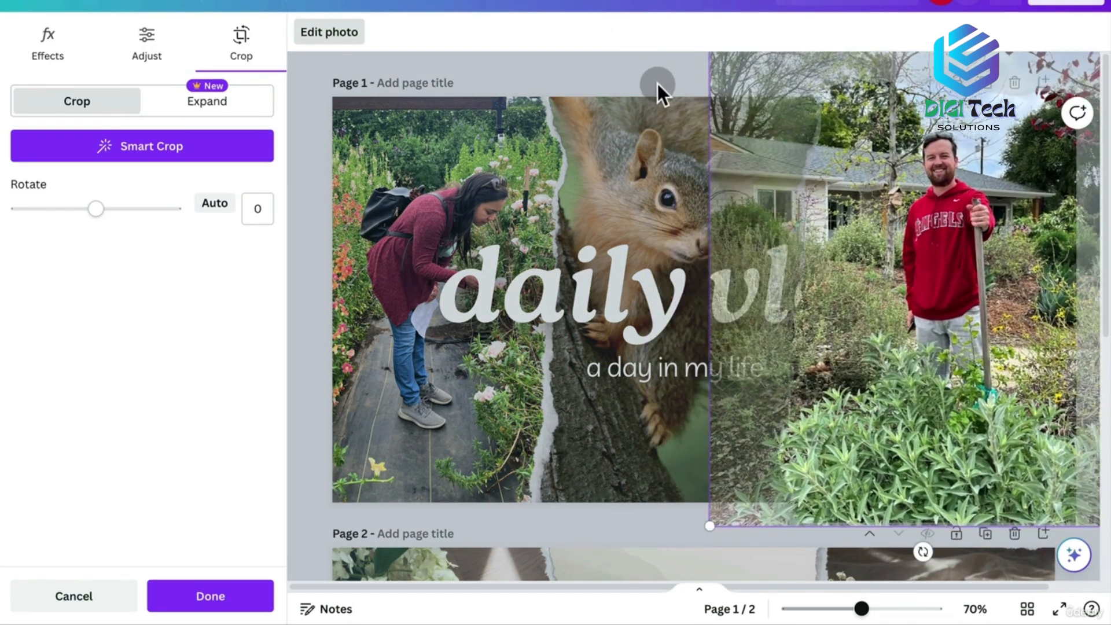
click(656, 82)
Readjust the left photo's crop, enlarging the woman and shifting the image within its frame
double_click(442, 197)
drag(430, 195, 417, 182)
drag(629, 522, 648, 544)
drag(433, 245, 497, 146)
click(766, 78)
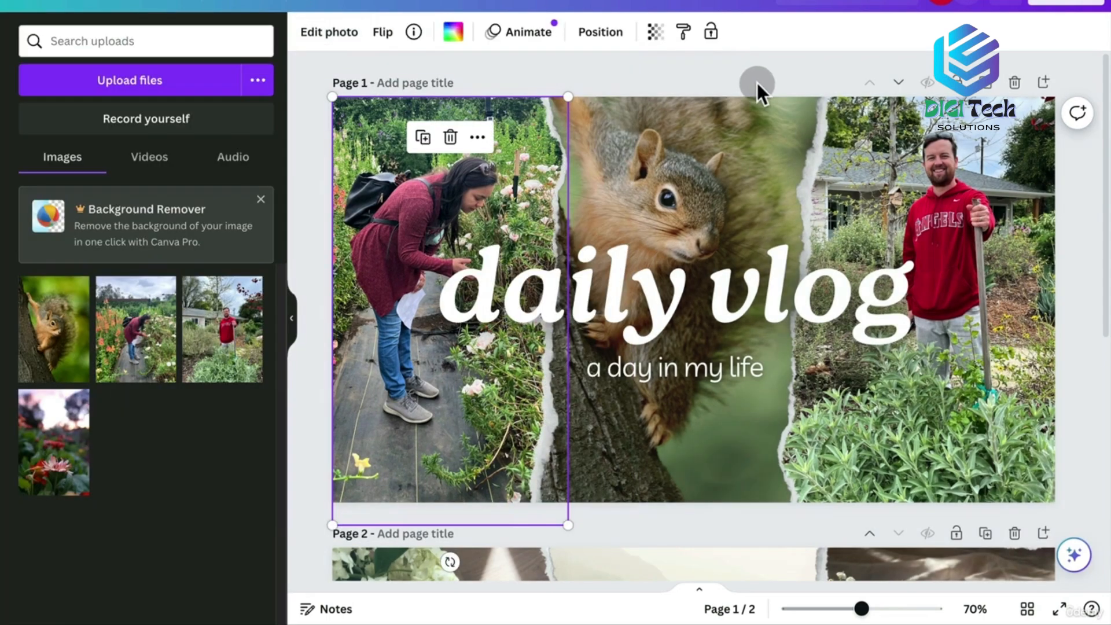
Fine-tune the left photo's scale and horizontal position so the whole woman fits beside the squirrel
double_click(432, 177)
drag(415, 186, 440, 185)
click(804, 77)
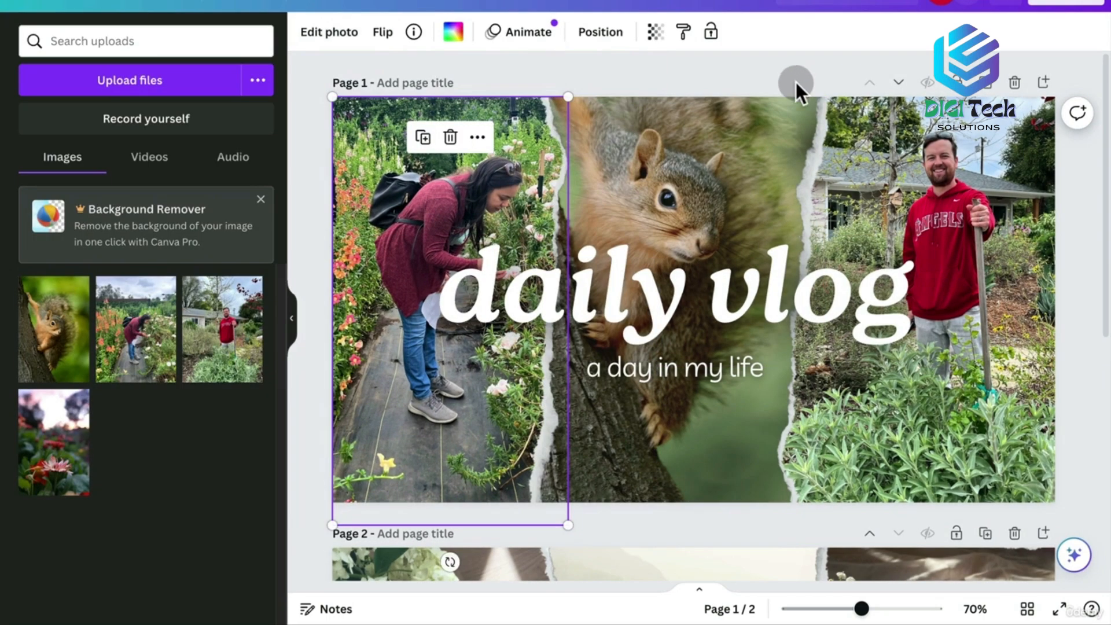
double_click(408, 238)
drag(664, 525, 680, 538)
drag(509, 347, 494, 347)
click(1064, 308)
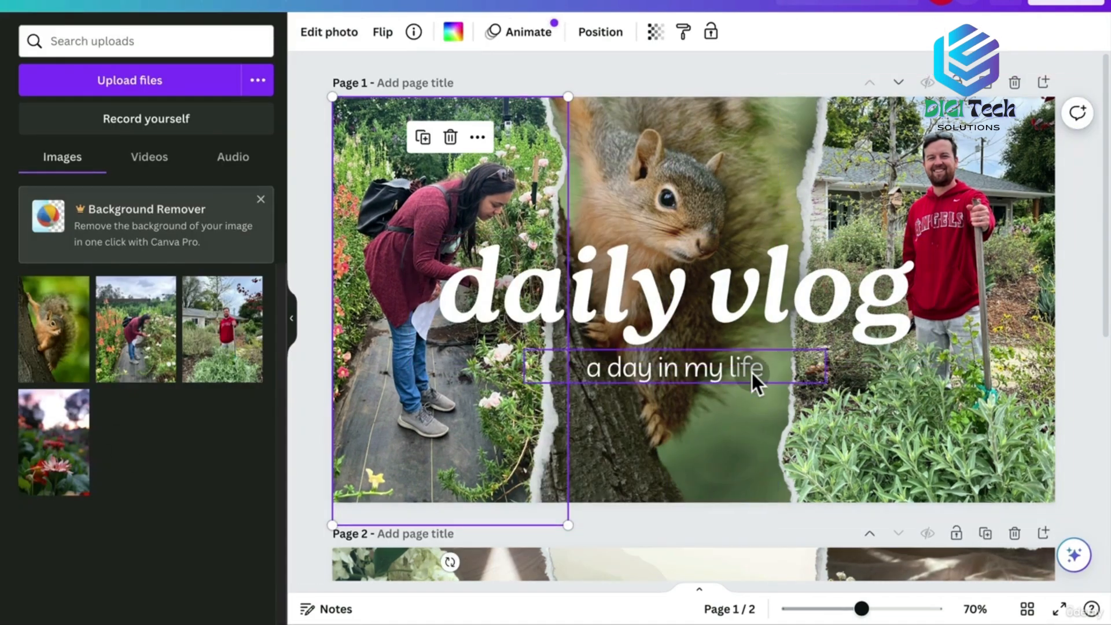
Move the "daily vlog" title and its subtitle together lower on page 1, below the squirrel's face
click(751, 373)
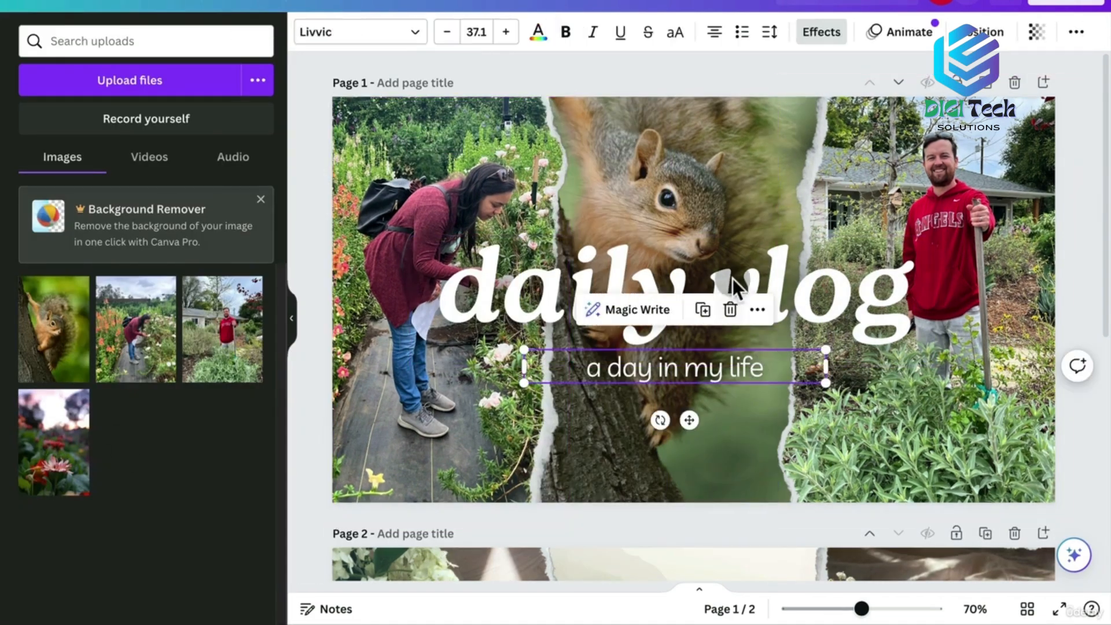
shift+click(733, 283)
drag(830, 265, 826, 325)
drag(827, 318, 825, 302)
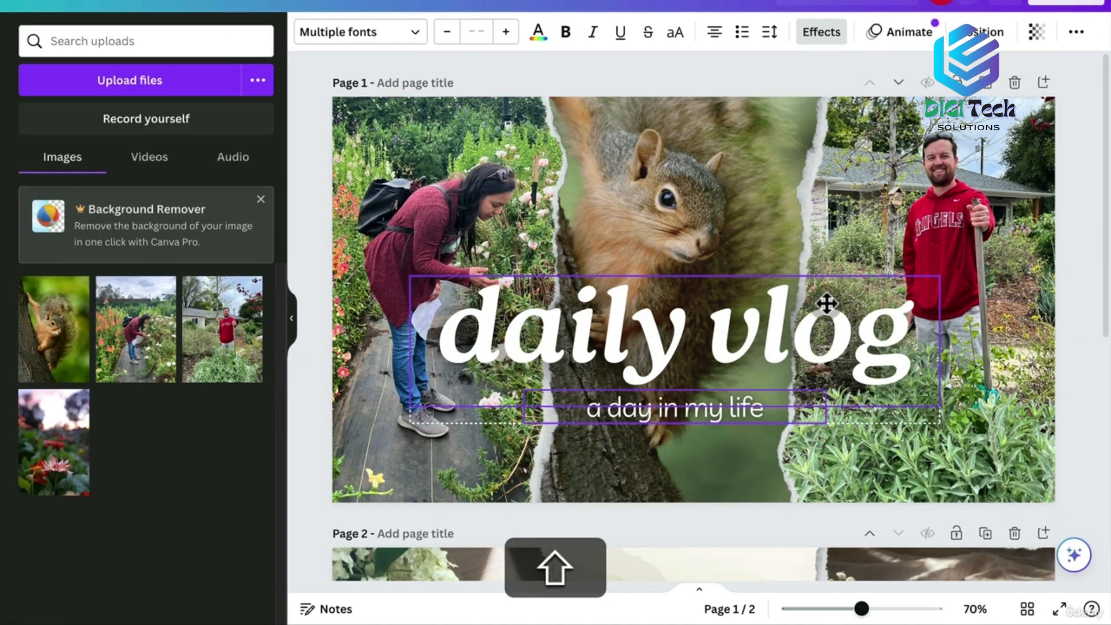
Scale the squirrel photo down slightly within its frame and reposition it to show more of the animal above the title
click(755, 128)
double_click(755, 127)
drag(753, 119, 750, 171)
drag(482, 549, 522, 501)
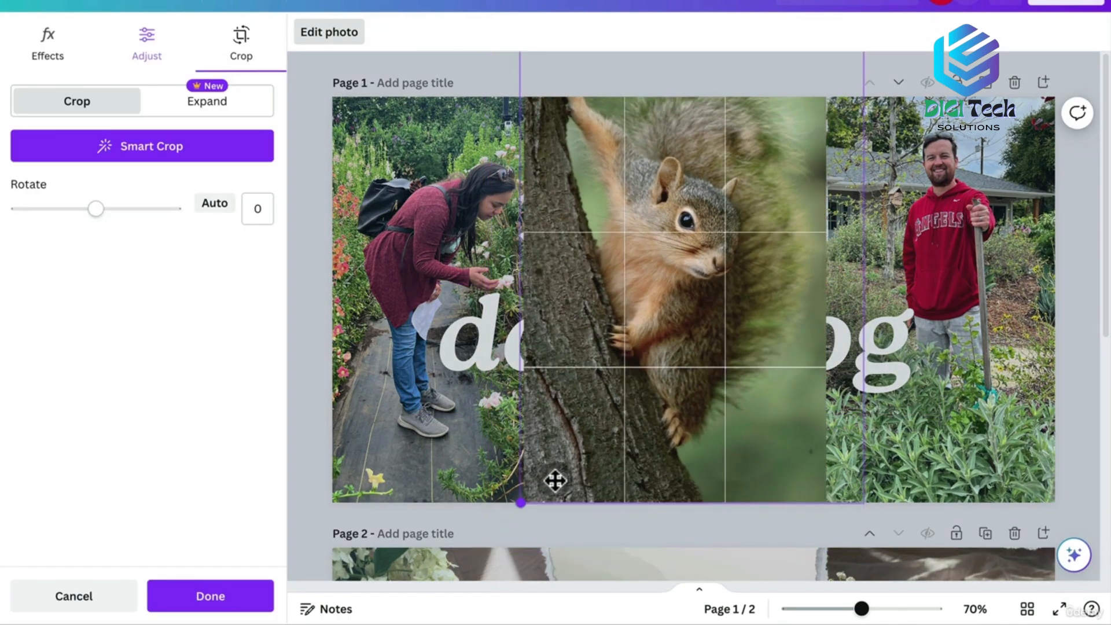
click(904, 54)
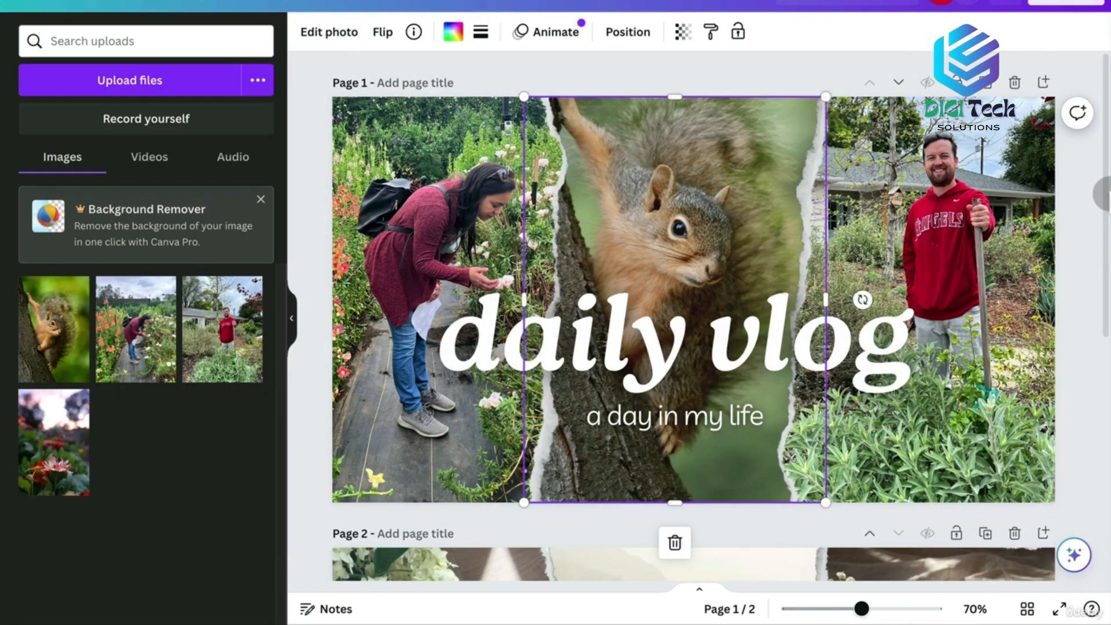
click(1059, 449)
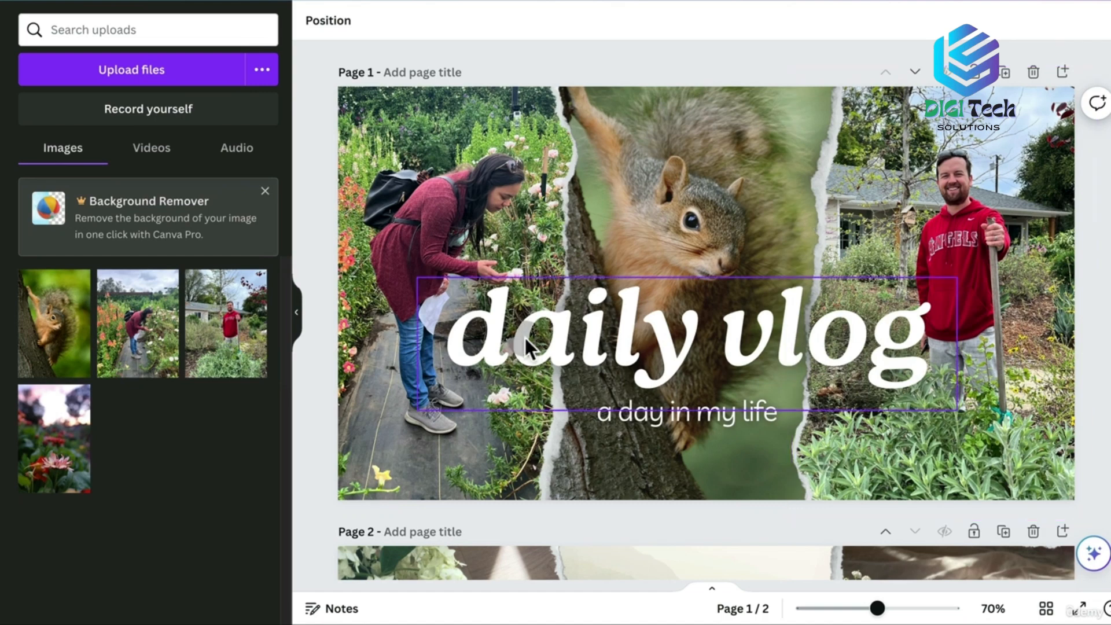
click(512, 156)
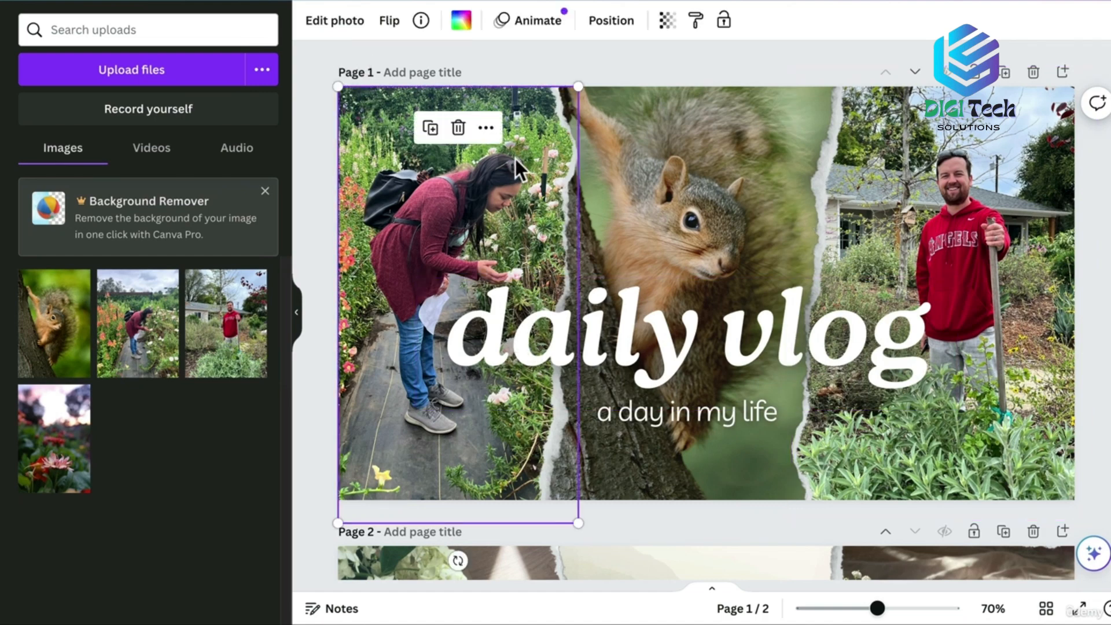
click(755, 217)
click(974, 189)
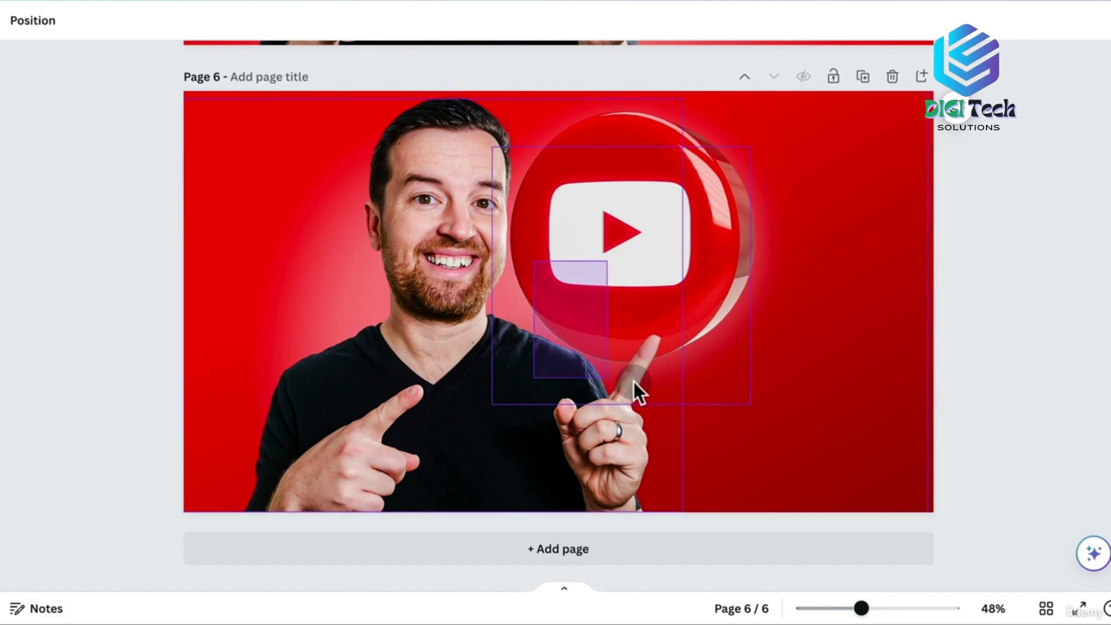
Delete the separate portrait and YouTube logo elements layered over the thumbnail on page 6
shift+click(292, 227)
drag(293, 226, 695, 279)
key(BackSpace)
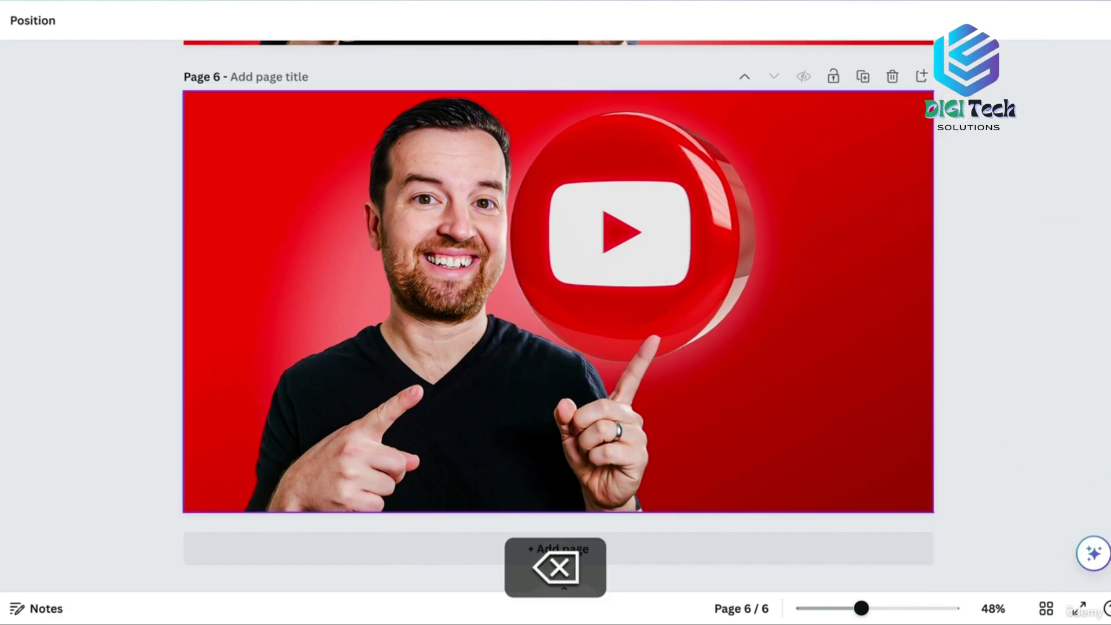
Try shrinking and moving the flattened thumbnail image on page 6, and enlarge it to fill the page again
click(885, 182)
mouse_move(555, 226)
mouse_down()
mouse_move(732, 431)
mouse_move(518, 313)
mouse_move(531, 219)
mouse_move(545, 231)
mouse_up()
drag(932, 91, 651, 266)
drag(466, 390, 630, 335)
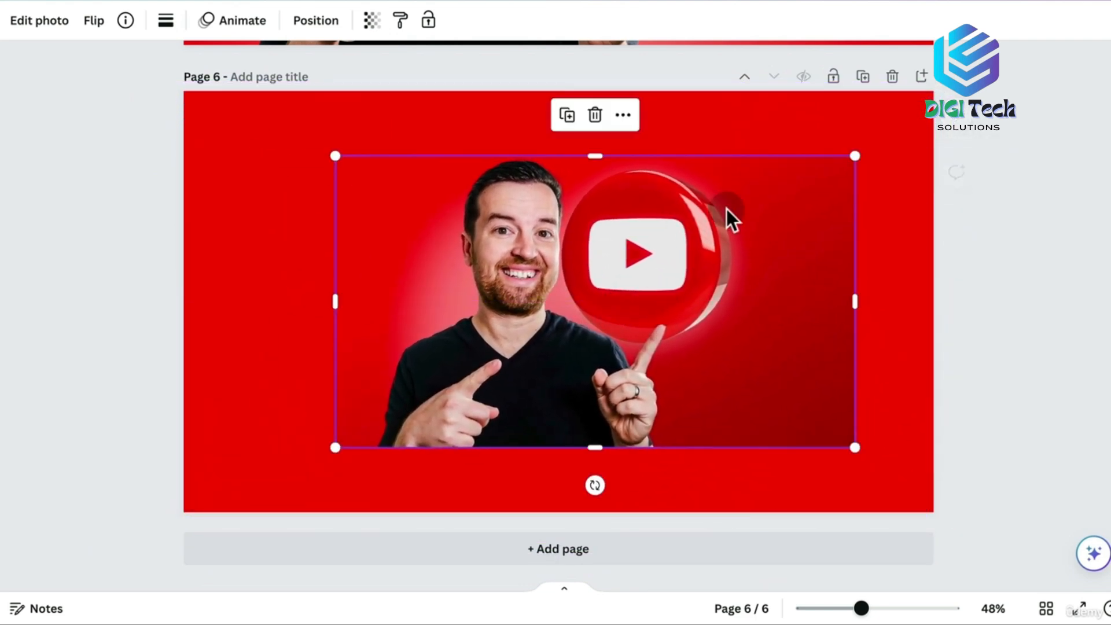
drag(856, 157, 961, 93)
drag(873, 211, 708, 271)
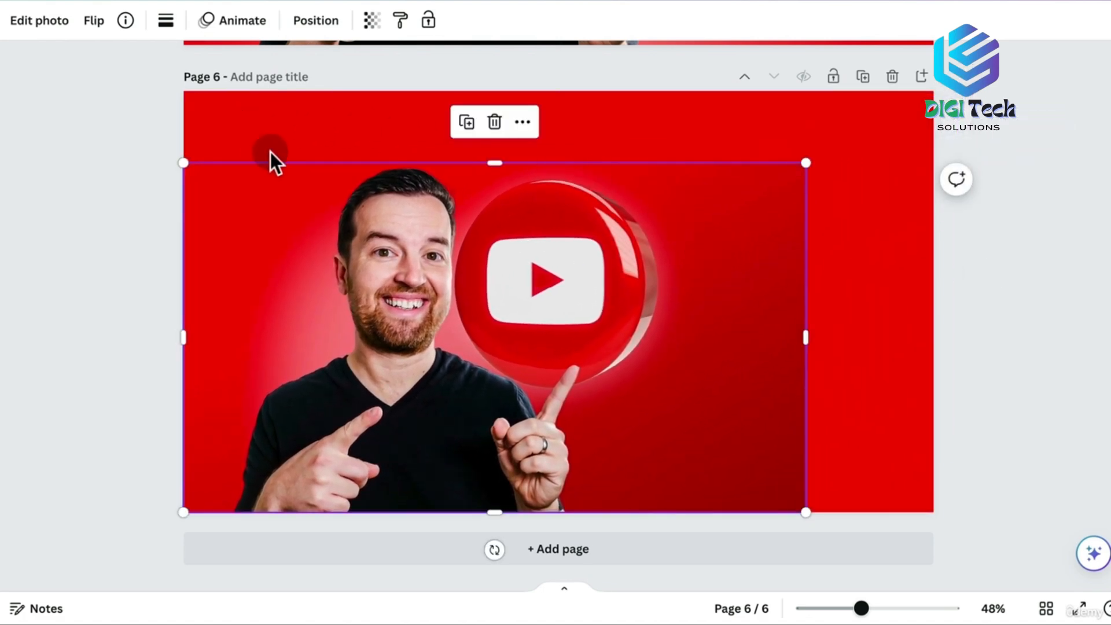
drag(807, 163, 934, 92)
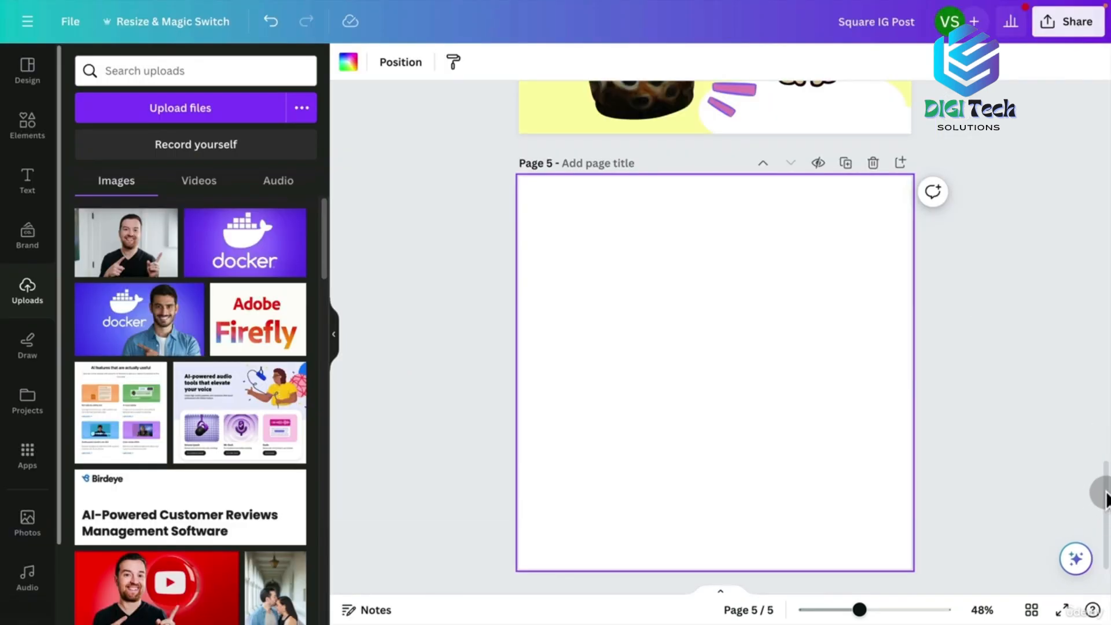
drag(1105, 497, 1100, 520)
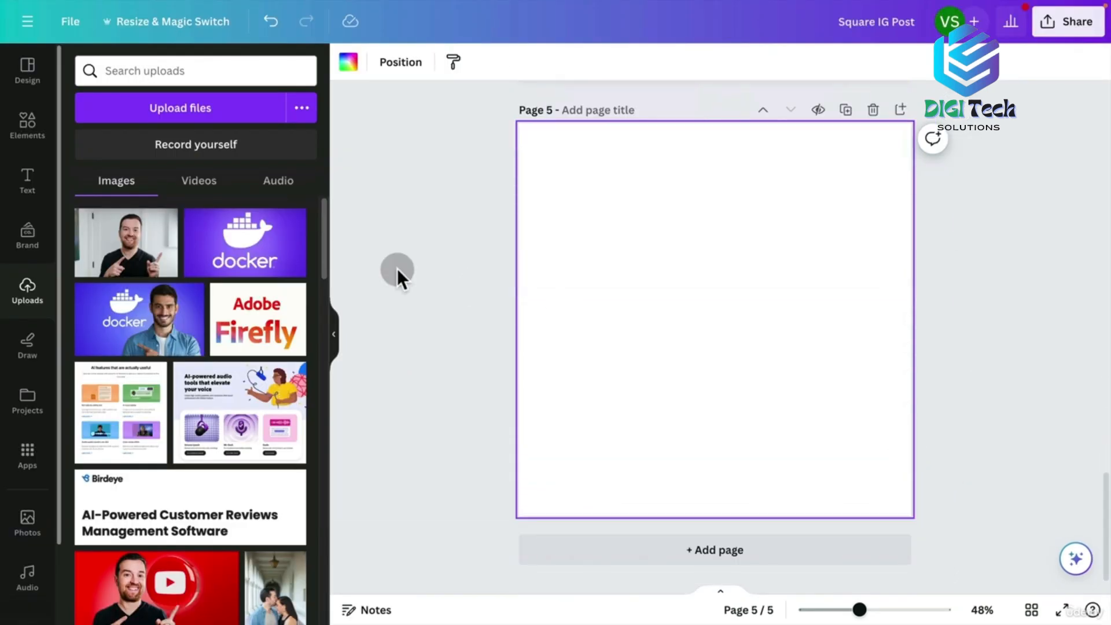
mouse_move(142, 584)
click(146, 599)
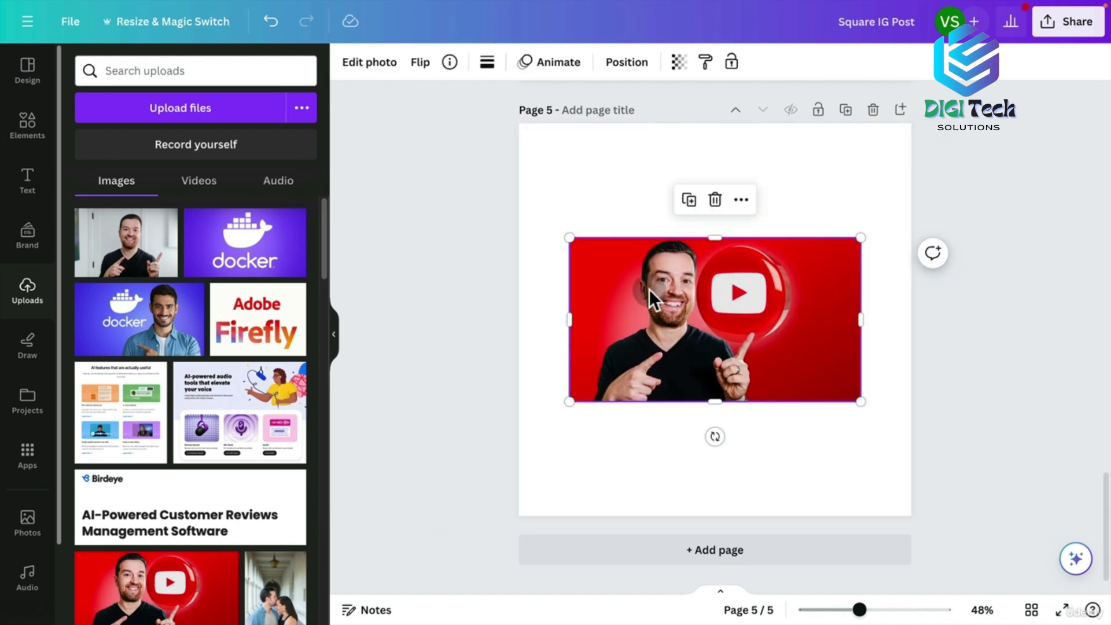
key(BackSpace)
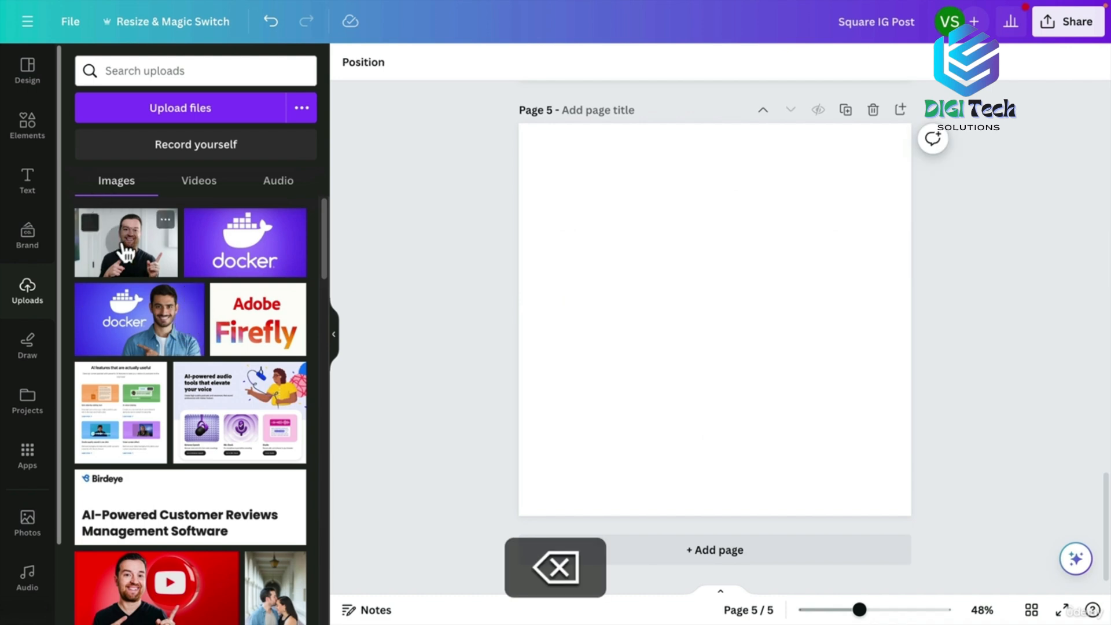
Add the uploaded portrait of the man pointing to page 5 and enlarge it to cover the full page height
click(126, 252)
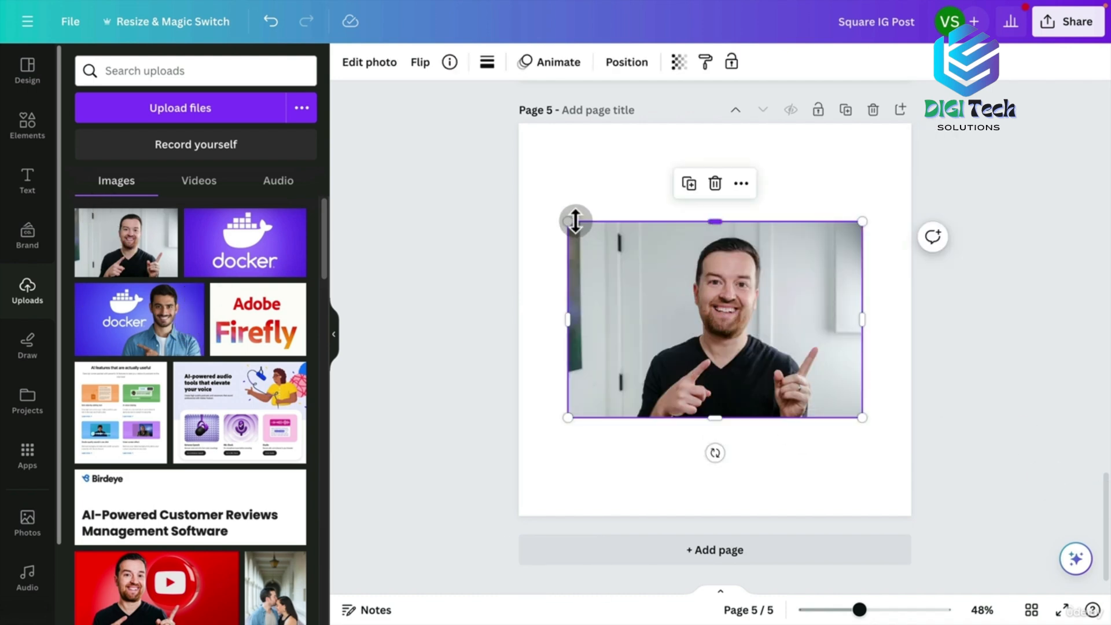
drag(567, 221, 420, 124)
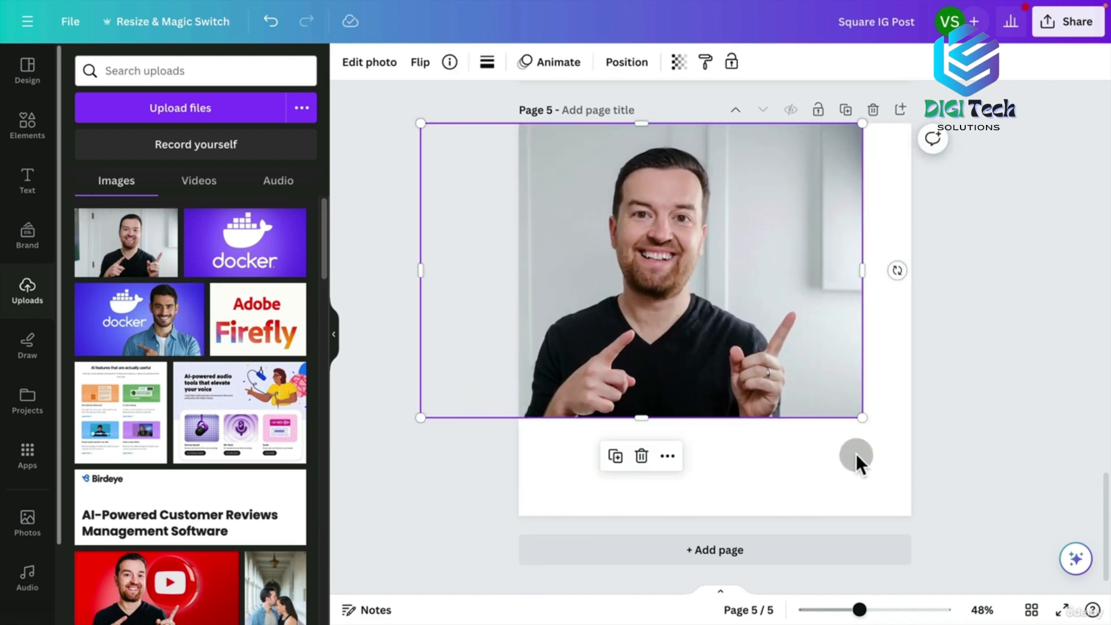
drag(867, 415, 833, 422)
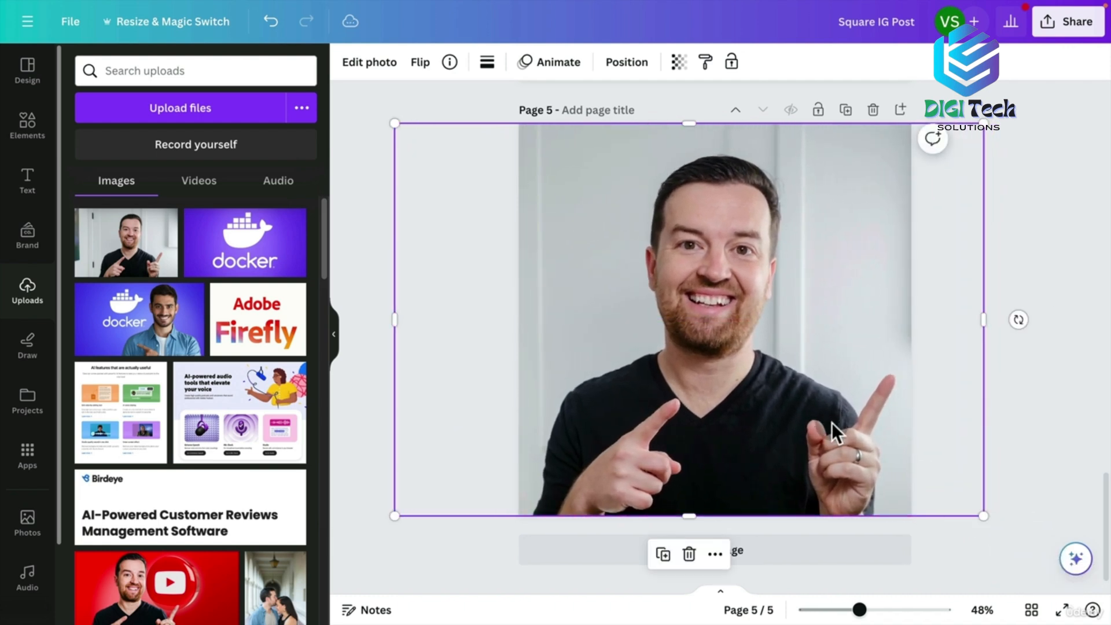
Remove the background from the portrait photo on page 5 with BG Remover
click(369, 61)
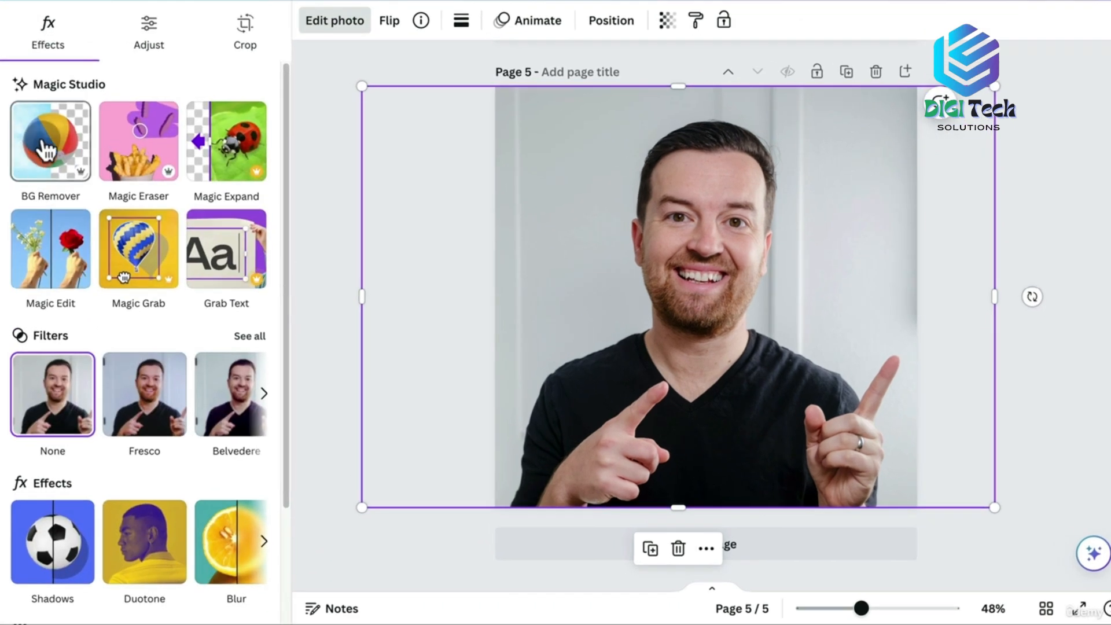
click(46, 151)
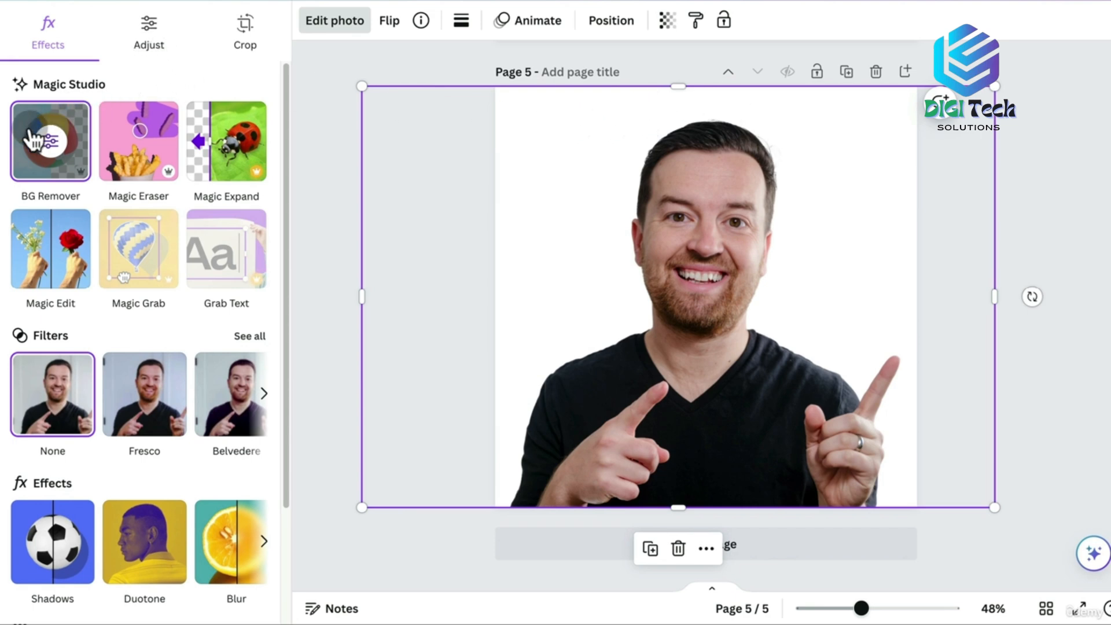
Restore a small patch of the portrait's removed background with the Restore brush and clear it again with the Erase brush
click(54, 153)
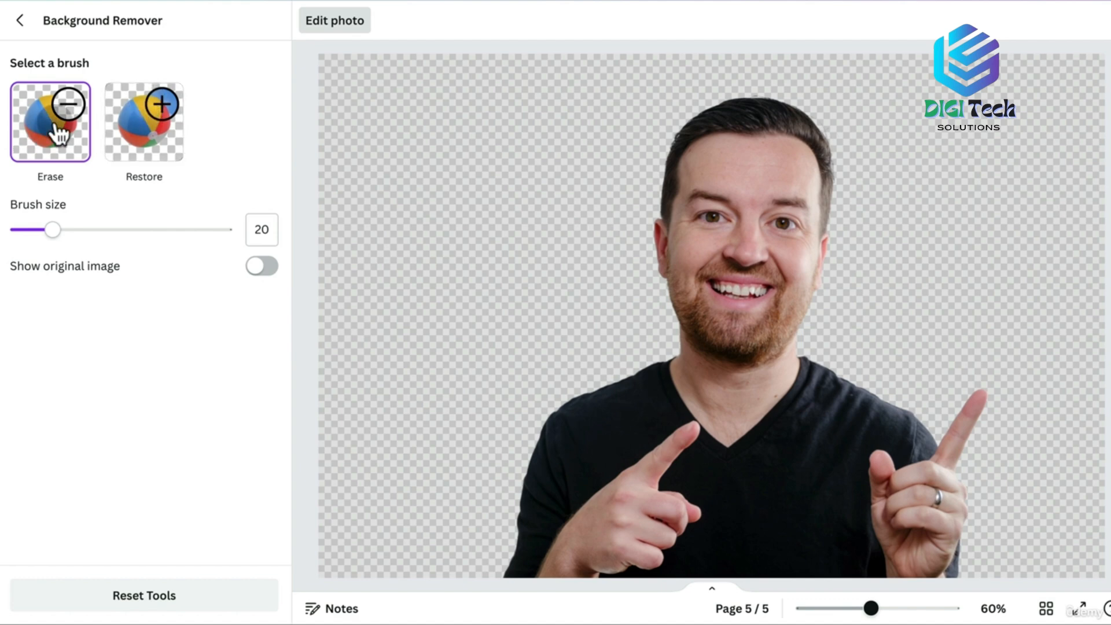
click(152, 119)
mouse_move(546, 278)
mouse_down()
mouse_move(543, 326)
mouse_move(547, 308)
mouse_move(517, 283)
mouse_up()
click(51, 122)
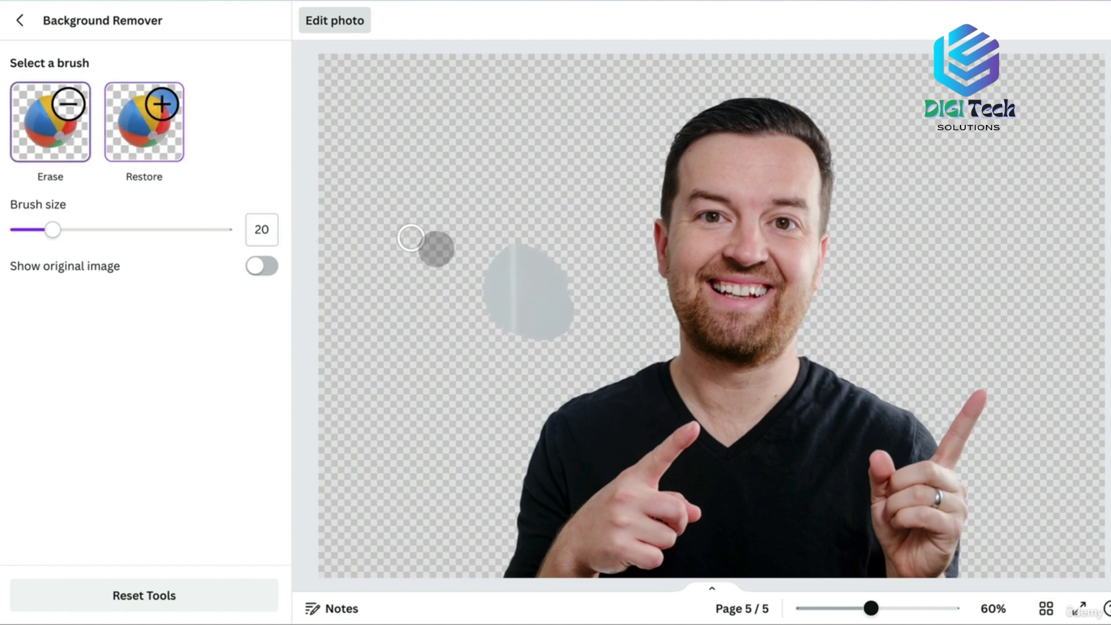
mouse_move(501, 231)
mouse_down()
mouse_move(484, 297)
mouse_move(532, 317)
mouse_move(517, 291)
mouse_move(542, 293)
mouse_move(566, 323)
mouse_up()
click(409, 68)
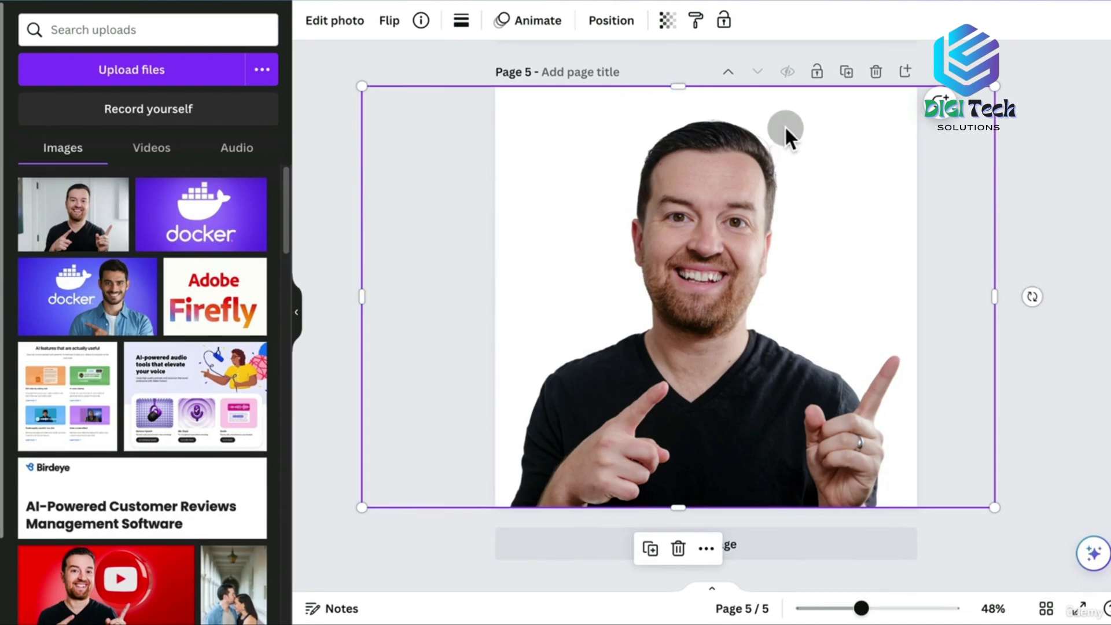
Crop the portrait frame's top edge down slightly and place the uploaded red YouTube thumbnail over page 5 beside the face
drag(673, 86, 634, 105)
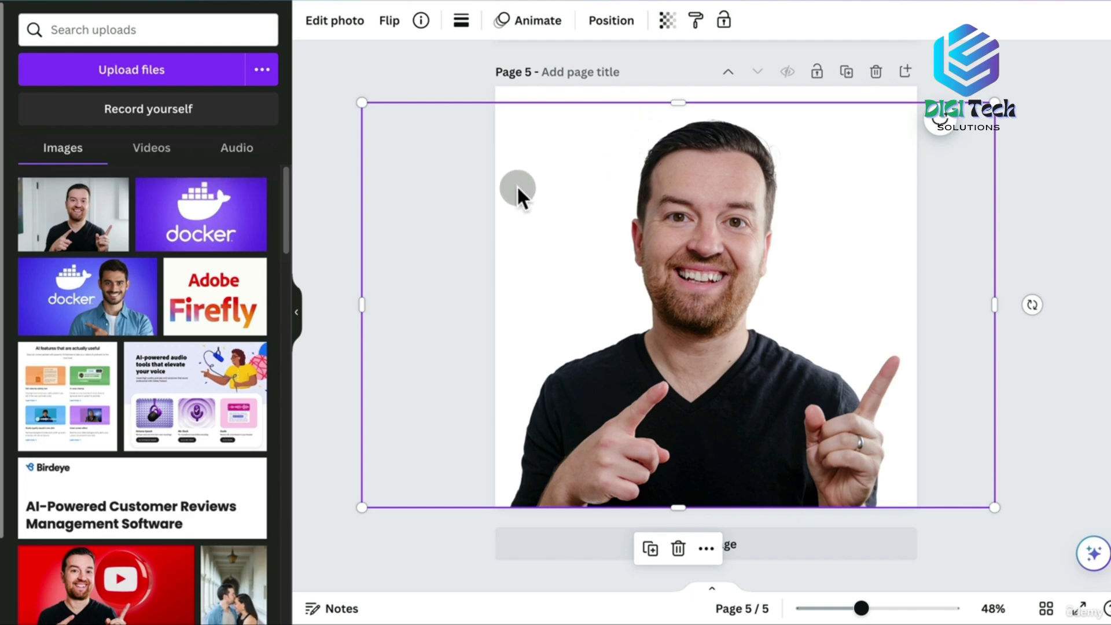
click(555, 88)
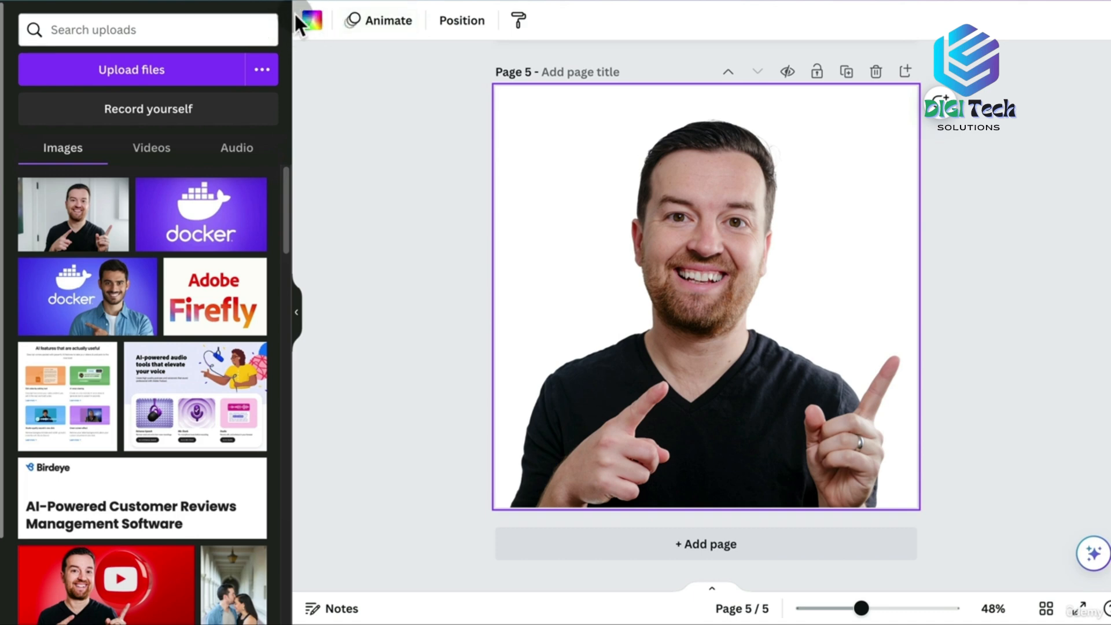
click(116, 585)
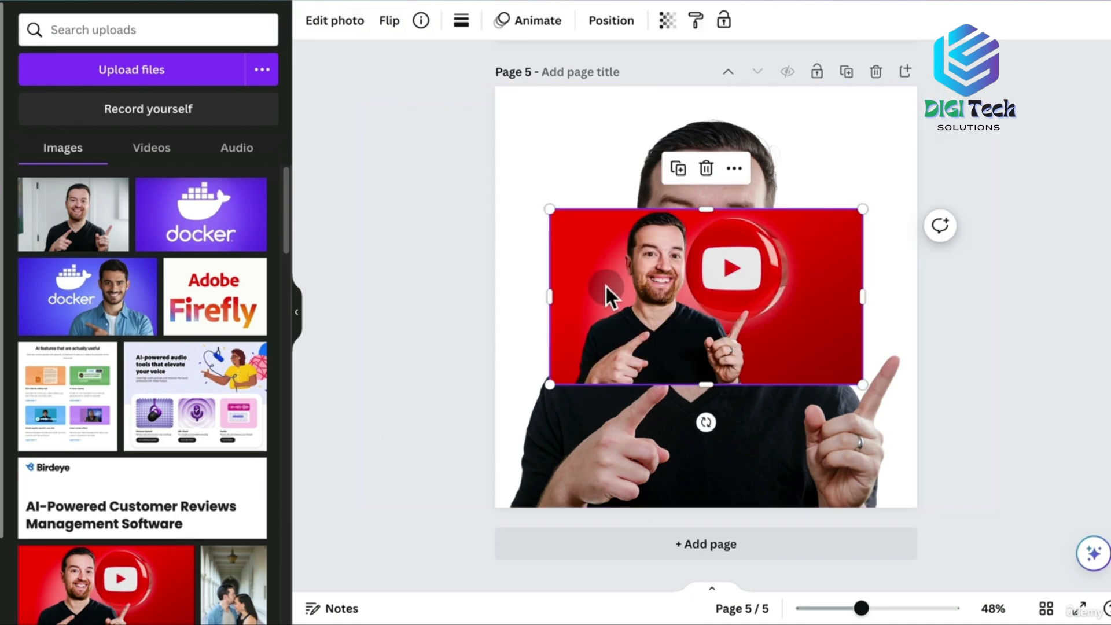
drag(606, 265, 722, 222)
Set page 5's background to the red sampled from the YouTube thumbnail with the color picker, and delete that thumbnail
click(584, 92)
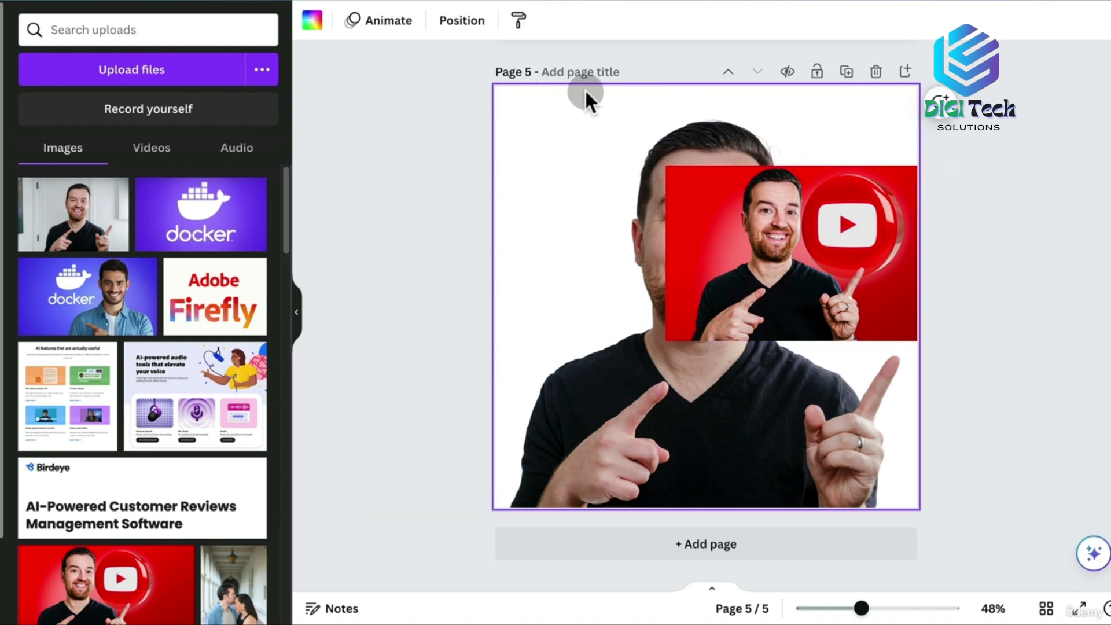
click(315, 23)
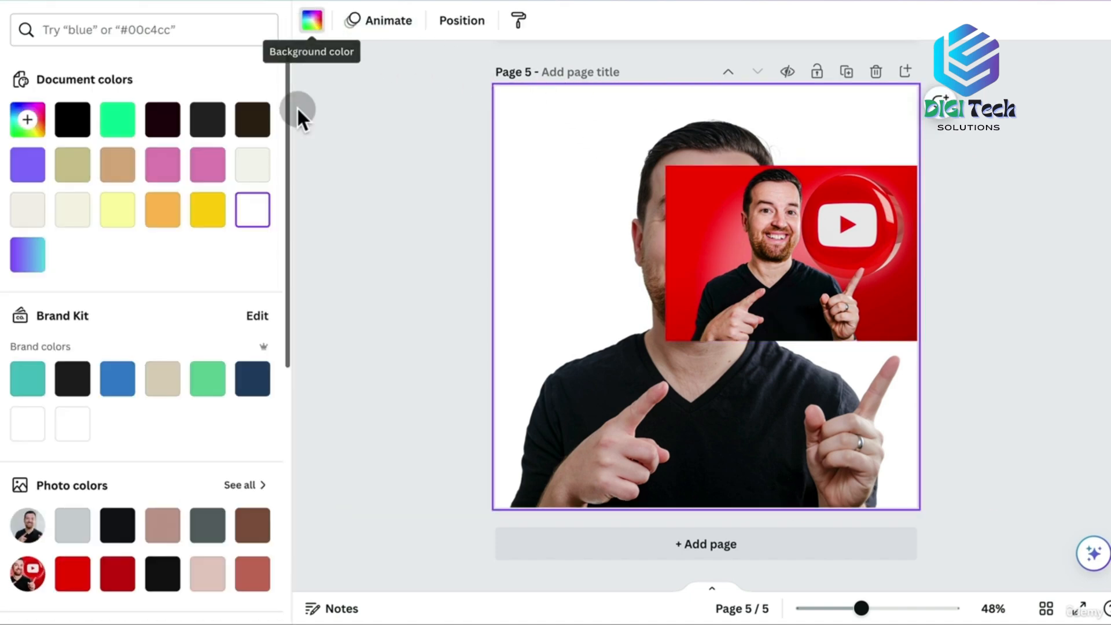
drag(287, 252, 272, 376)
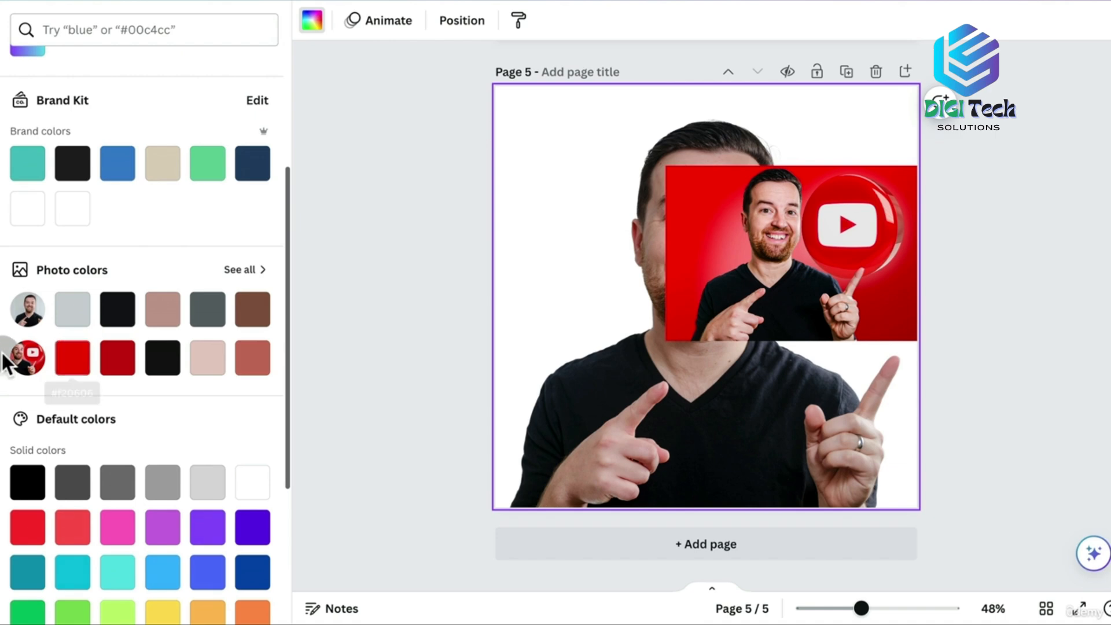
drag(285, 191, 304, 65)
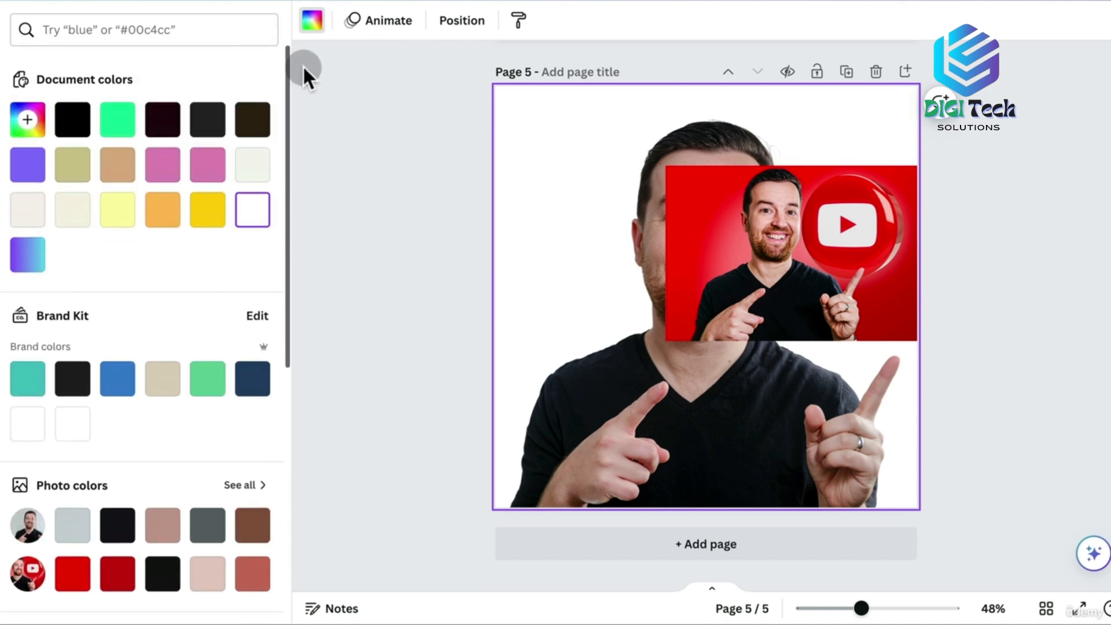
click(36, 129)
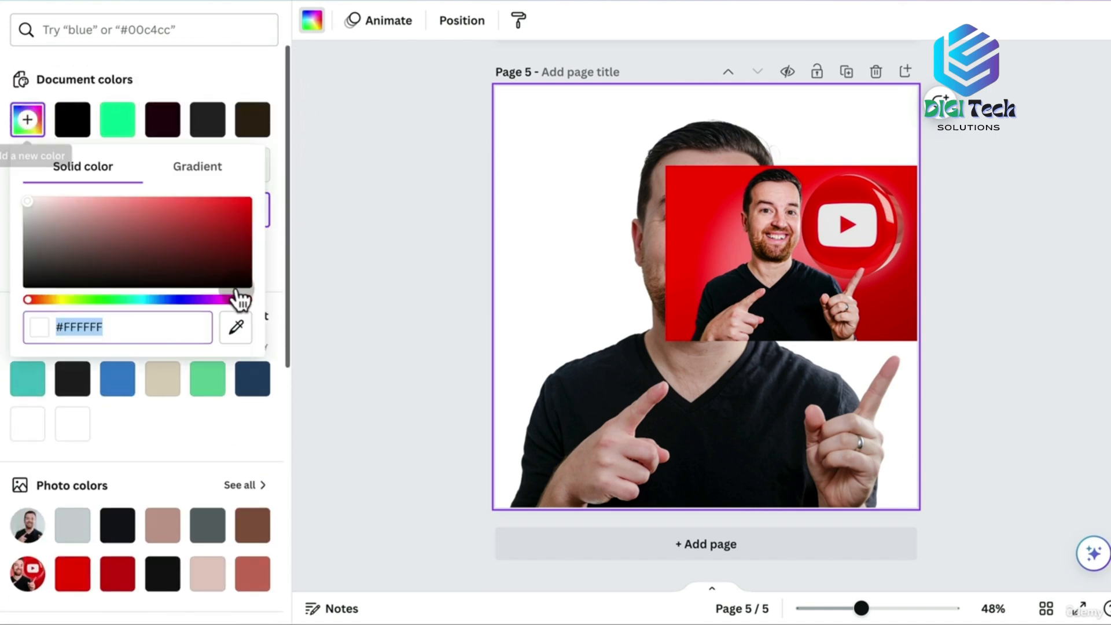
click(236, 326)
click(685, 225)
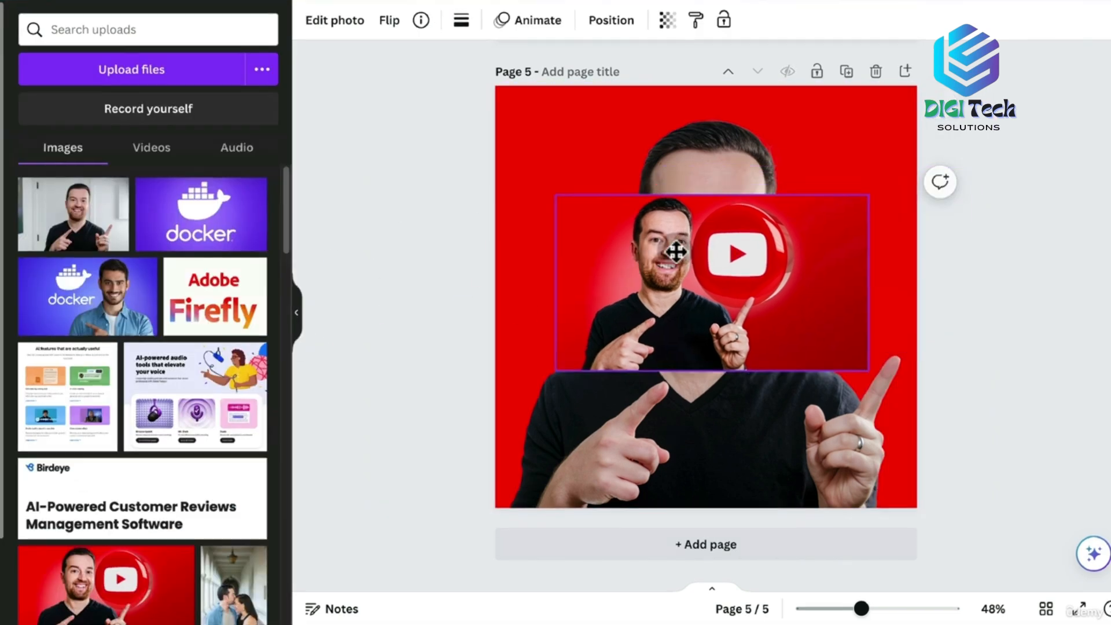
key(Delete)
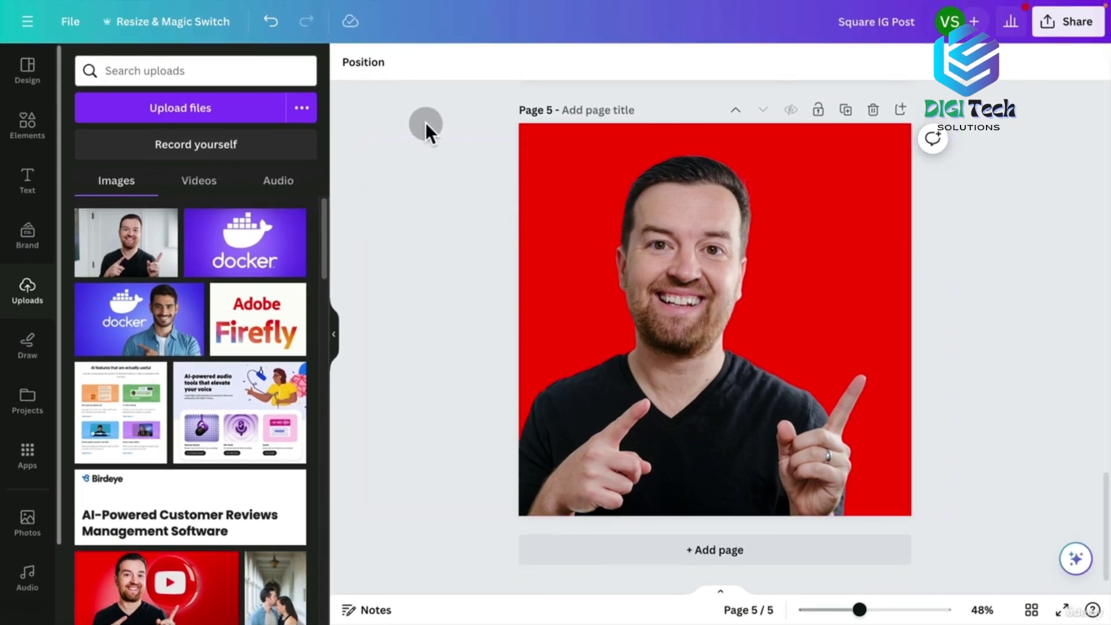
Resize this design to 1920 × 1080 px on all pages without making a copy
click(168, 28)
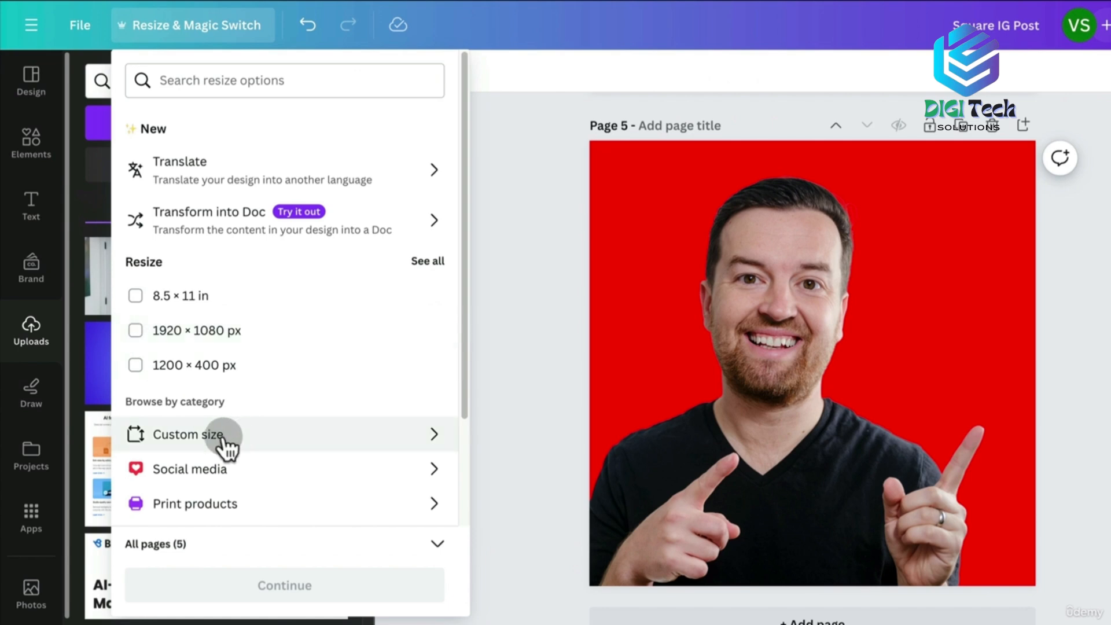
click(435, 471)
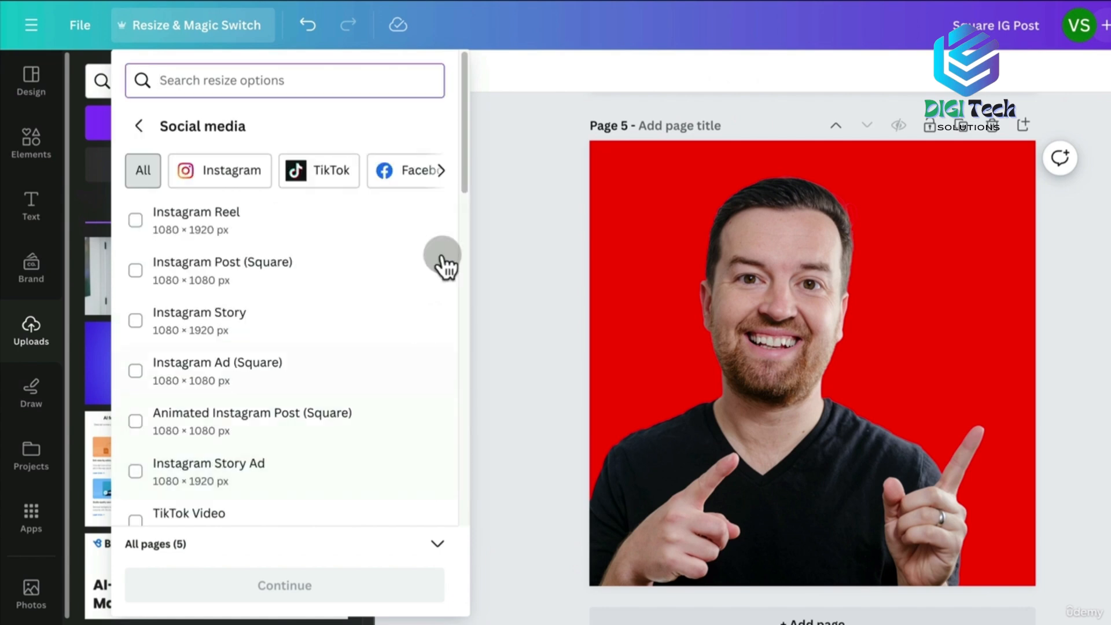
click(140, 129)
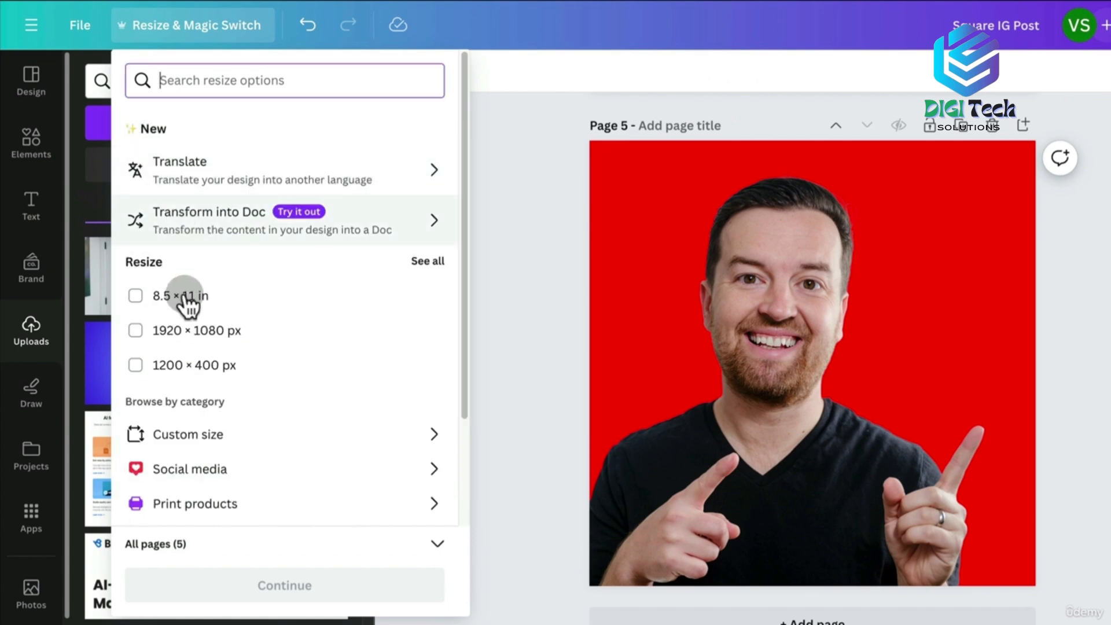
click(190, 334)
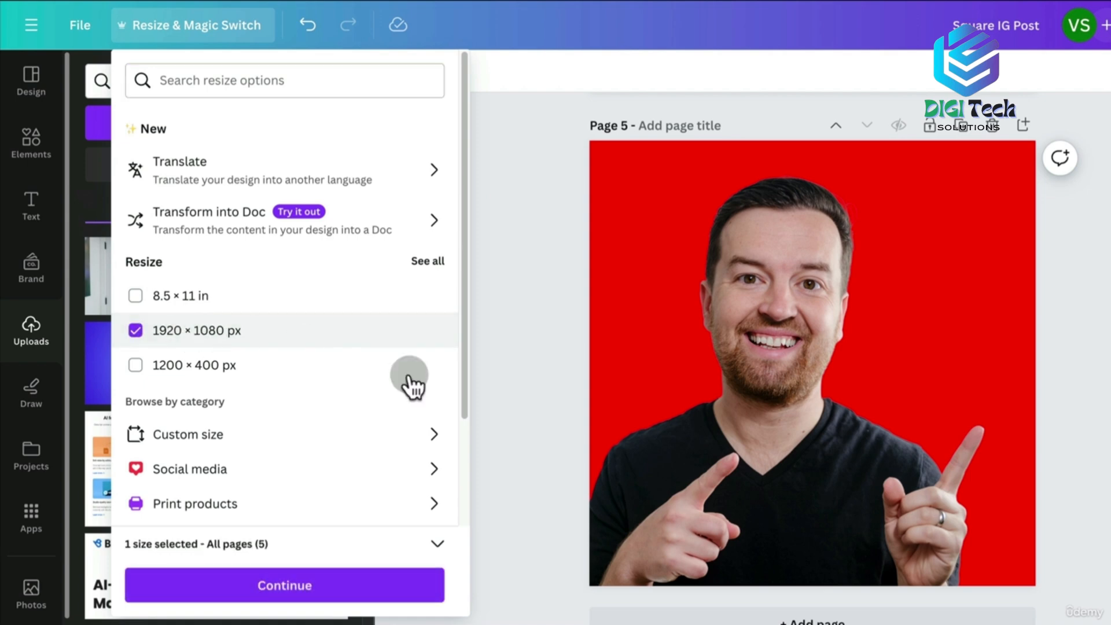
click(293, 596)
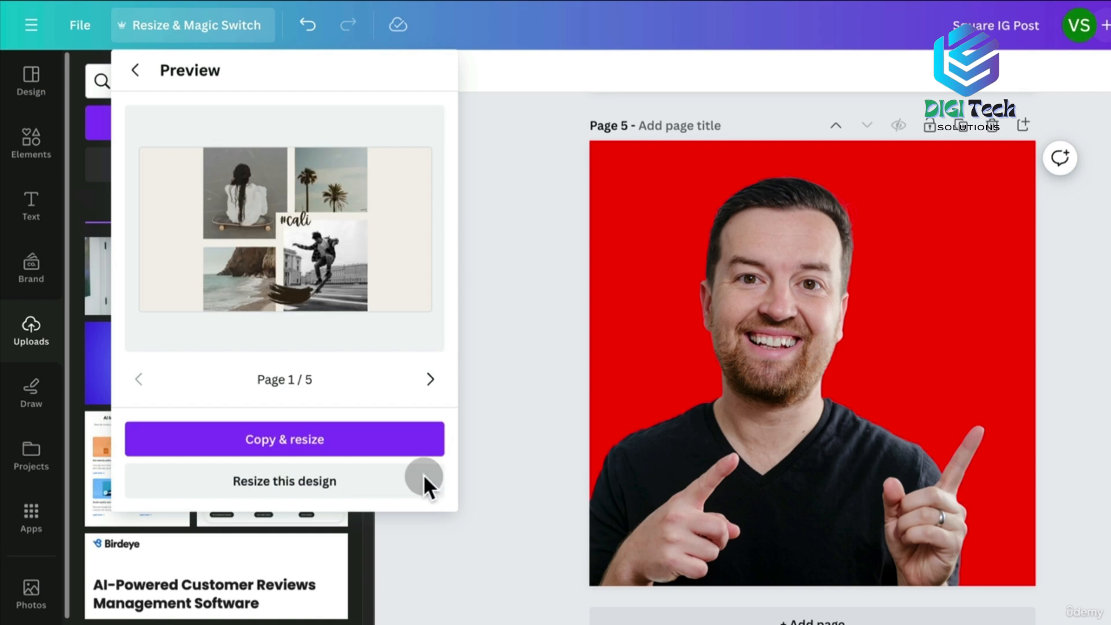
click(309, 489)
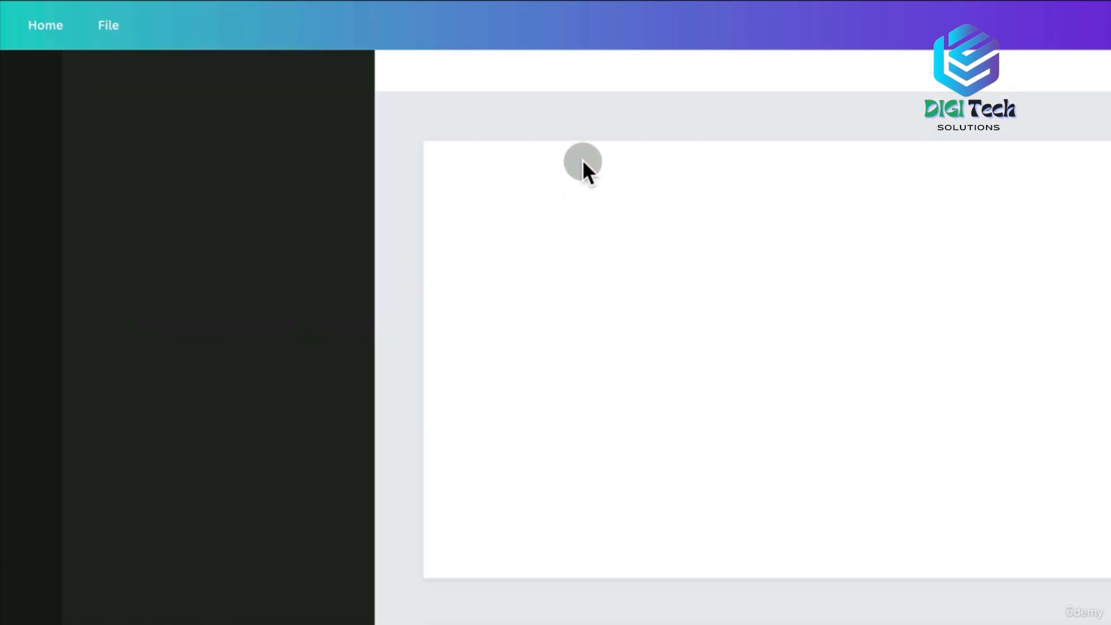
Shift the portrait on page 5 slightly to the left, leaving more empty red space on the side he points to
scroll(706, 311, down, 1)
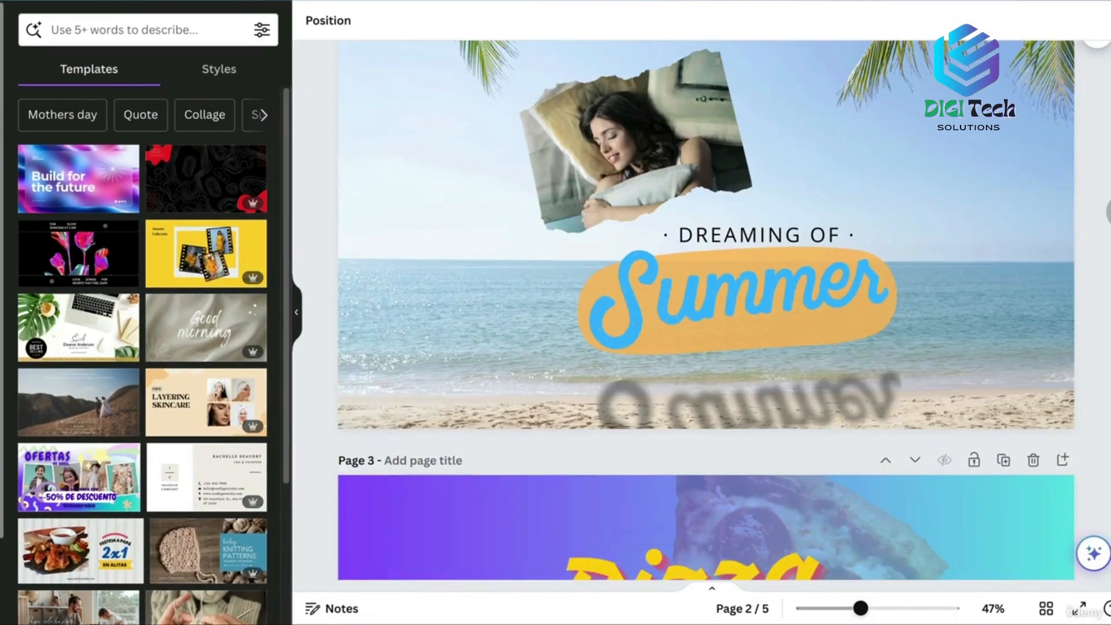
scroll(706, 311, down, 4)
scroll(706, 311, up, 10)
scroll(706, 311, down, 1)
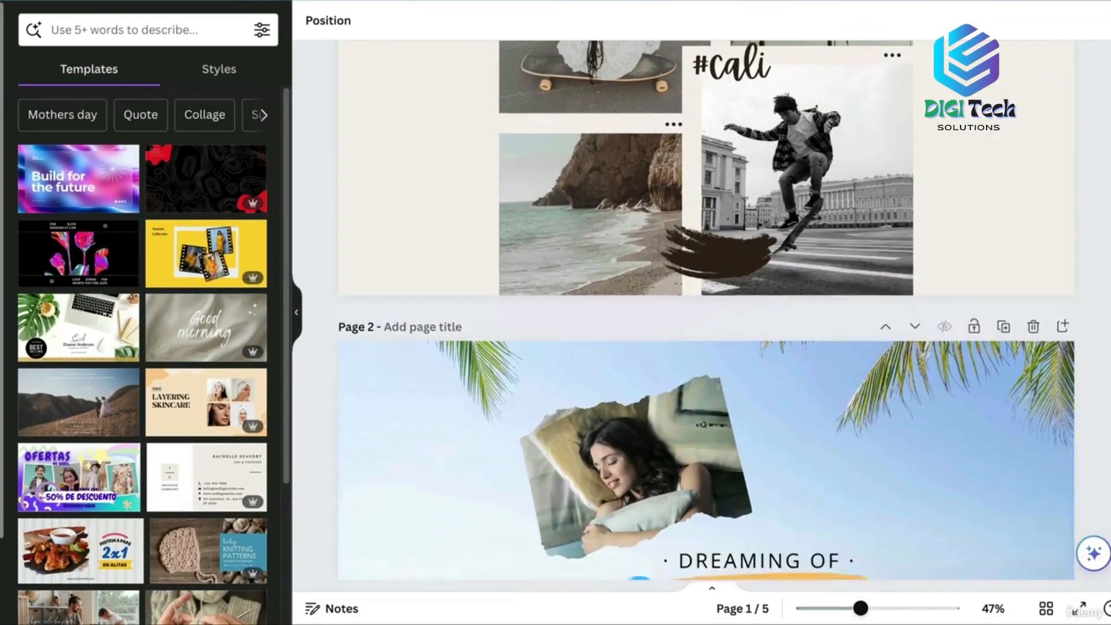
scroll(706, 311, down, 15)
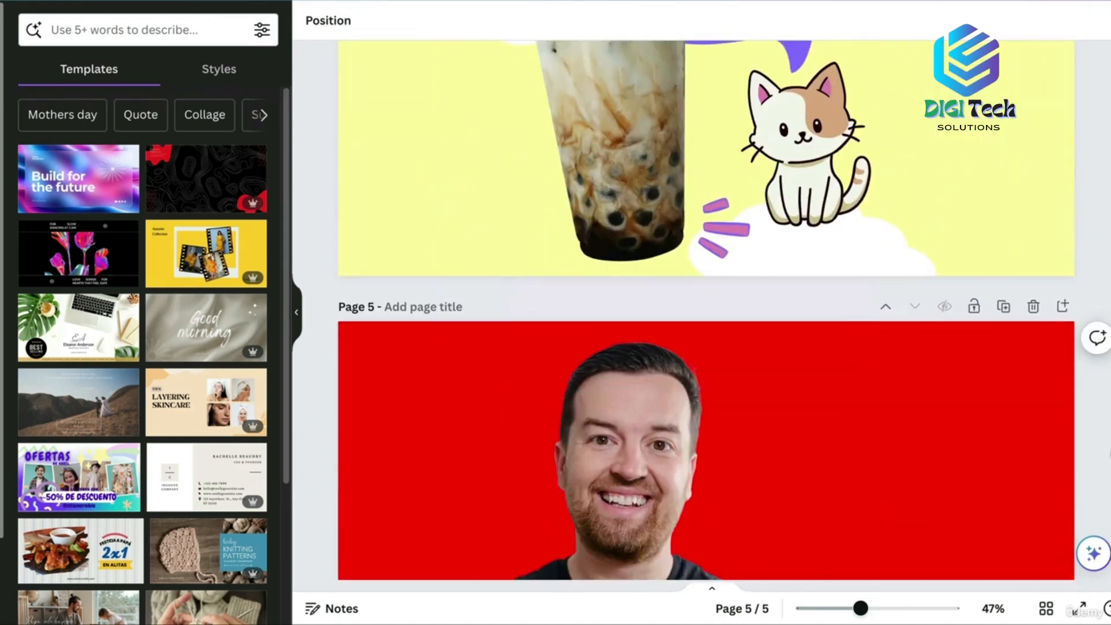
scroll(1078, 467, down, 4)
drag(664, 332, 590, 332)
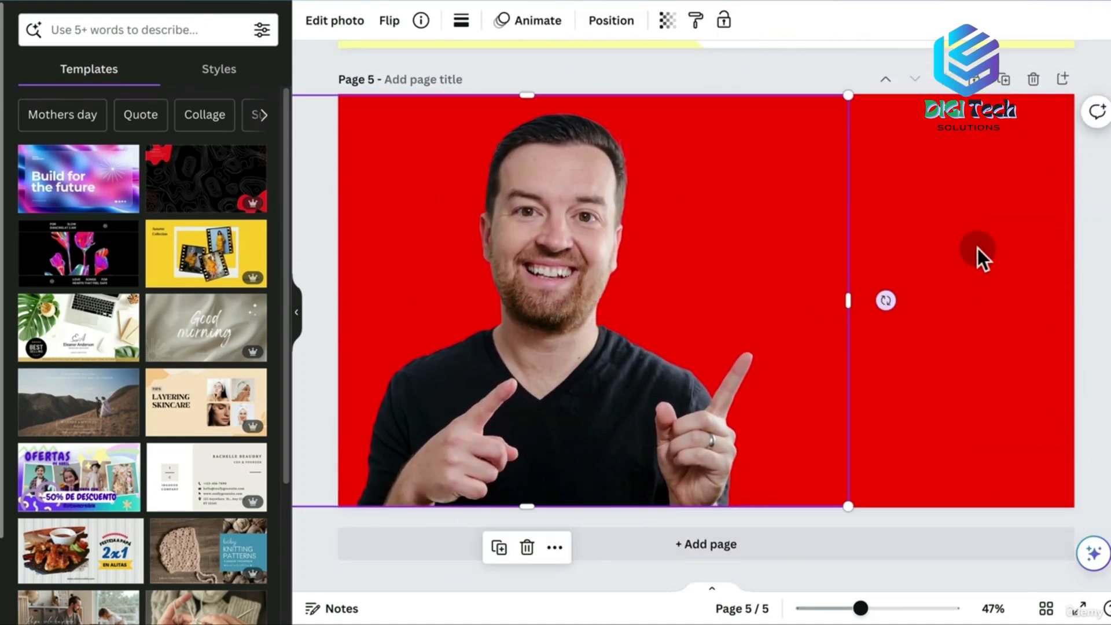
drag(540, 317, 595, 320)
Search elements for "youtube icon", add the glossy round red play button graphic to page 5, and enlarge it beside the man's face
click(151, 23)
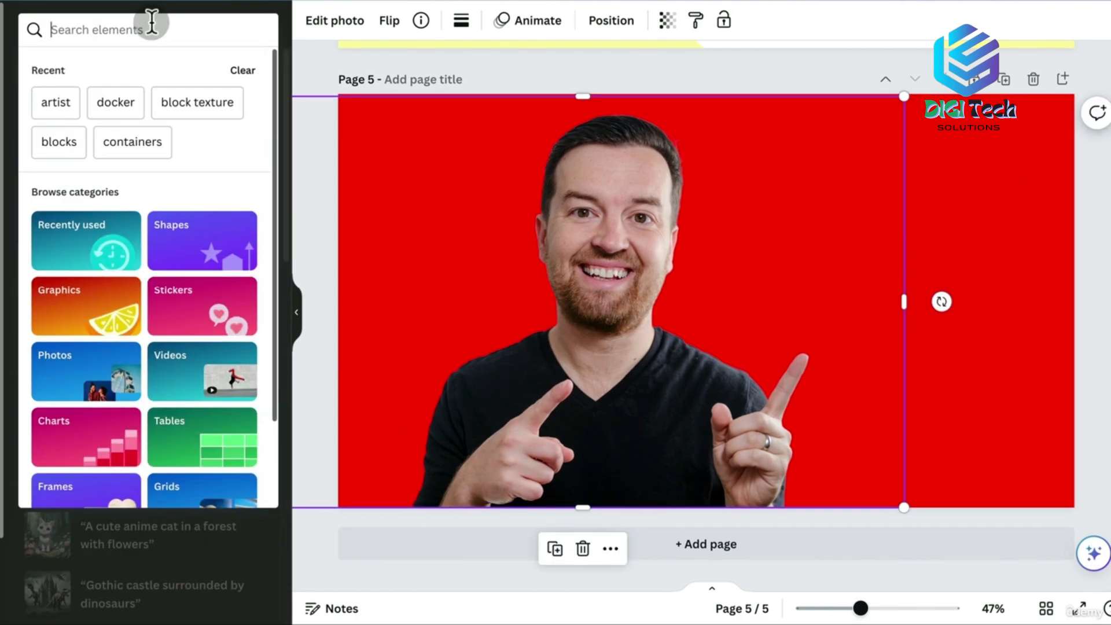
text(youtube)
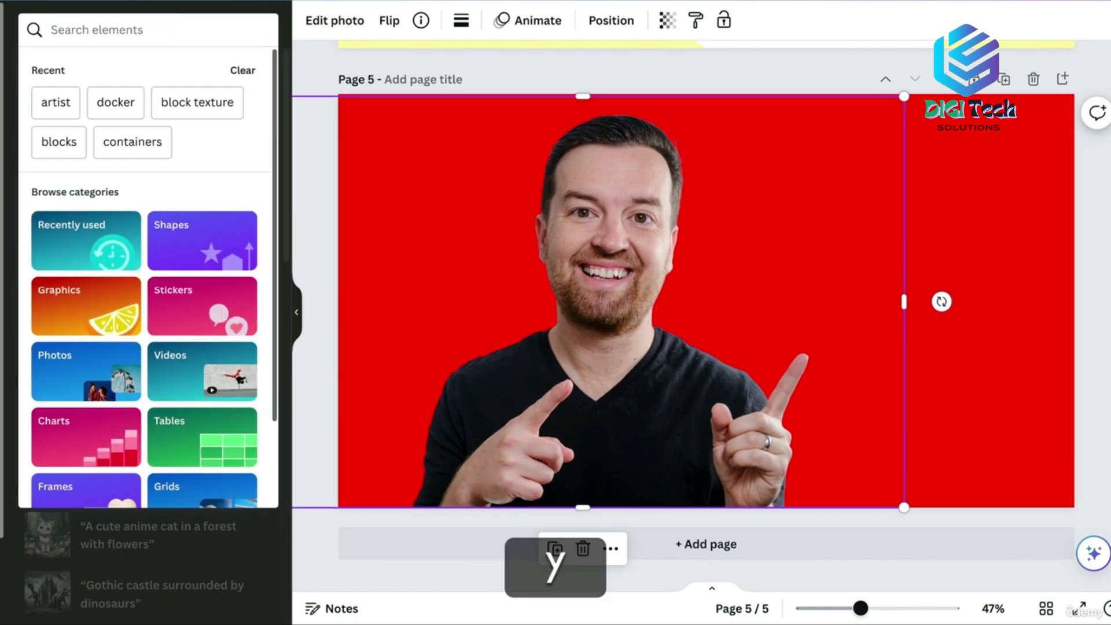
text( icon)
key(Return)
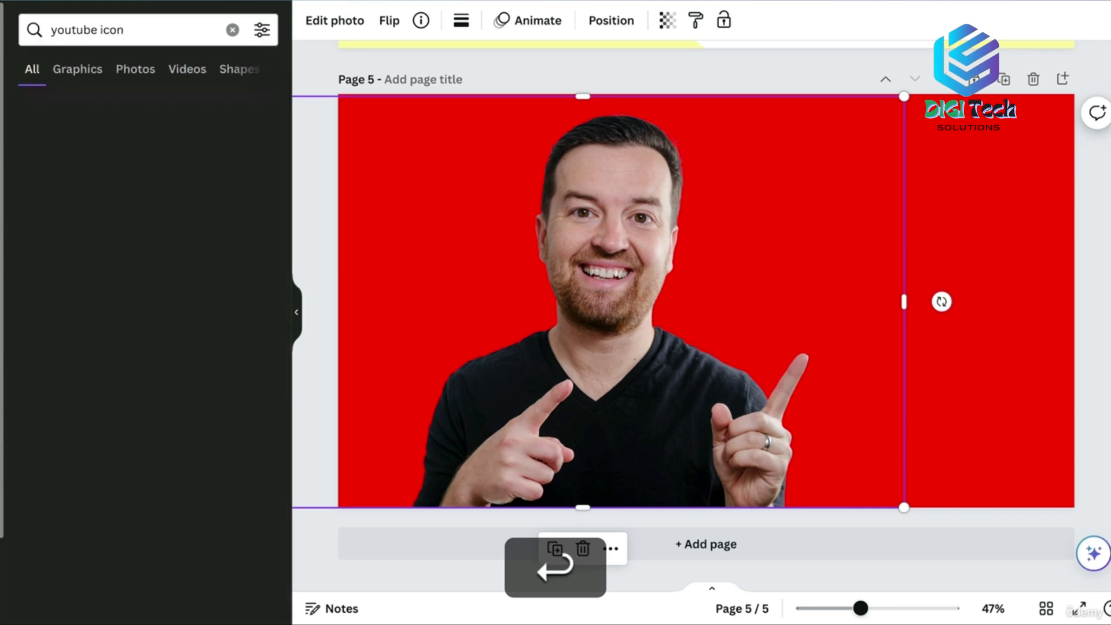
click(250, 160)
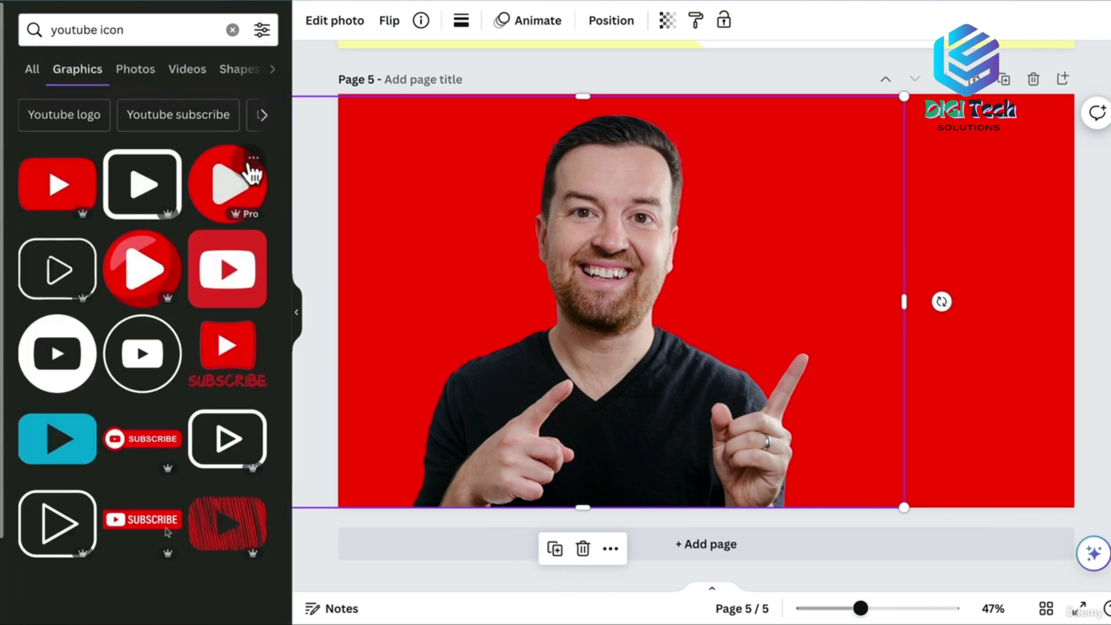
click(139, 269)
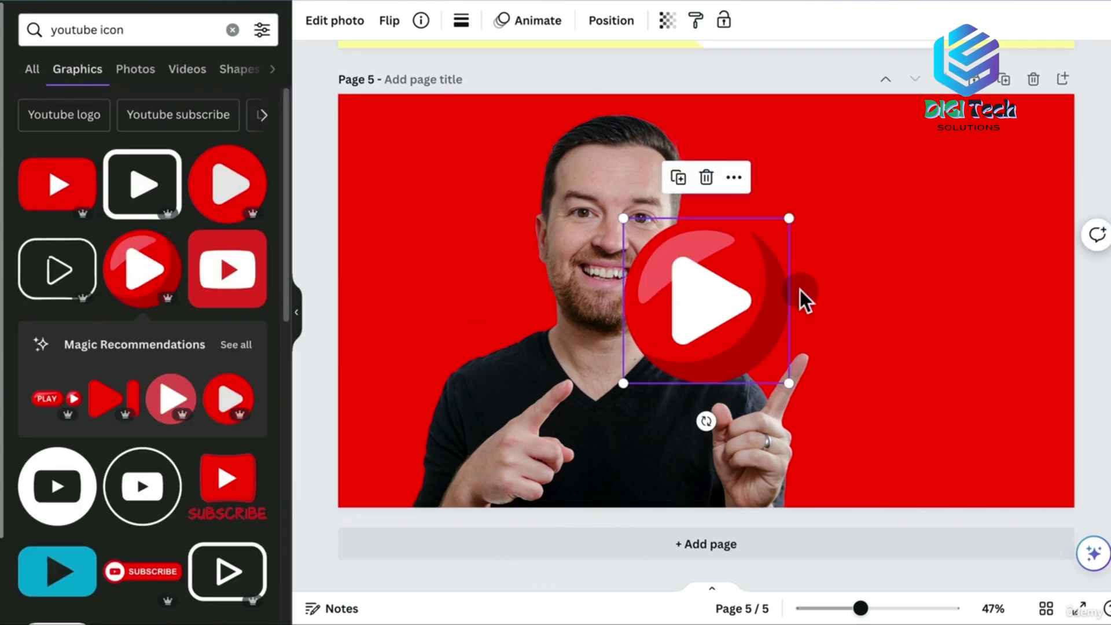
drag(789, 219, 822, 234)
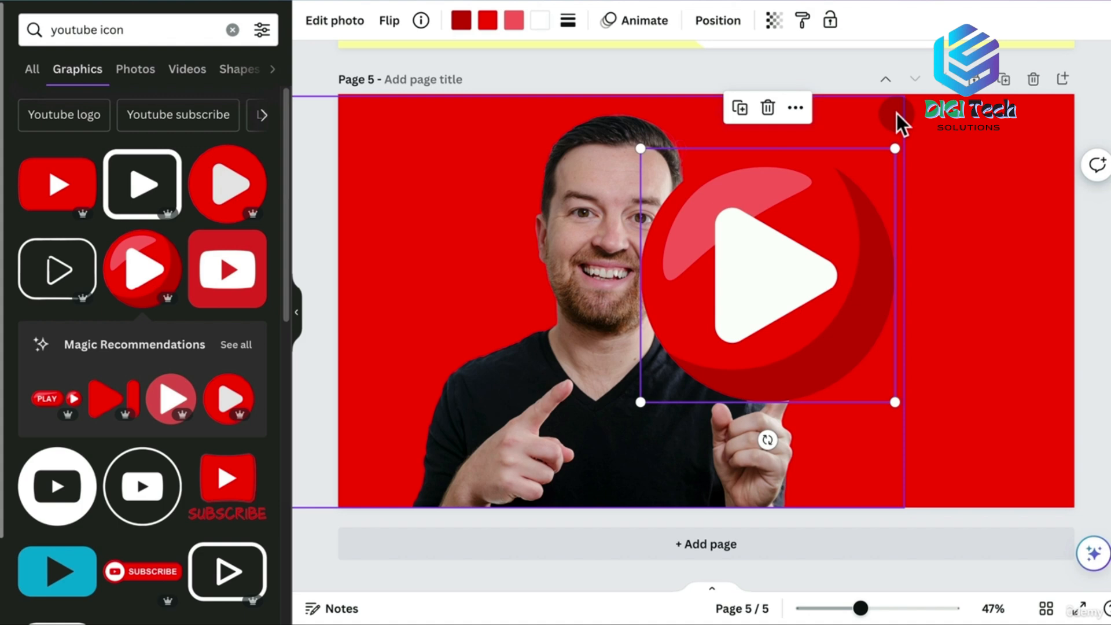
Switch the play button's layer order back and forth around the portrait, leaving the button behind the man
key(super)
key(super+bracketleft)
key(super+bracketright)
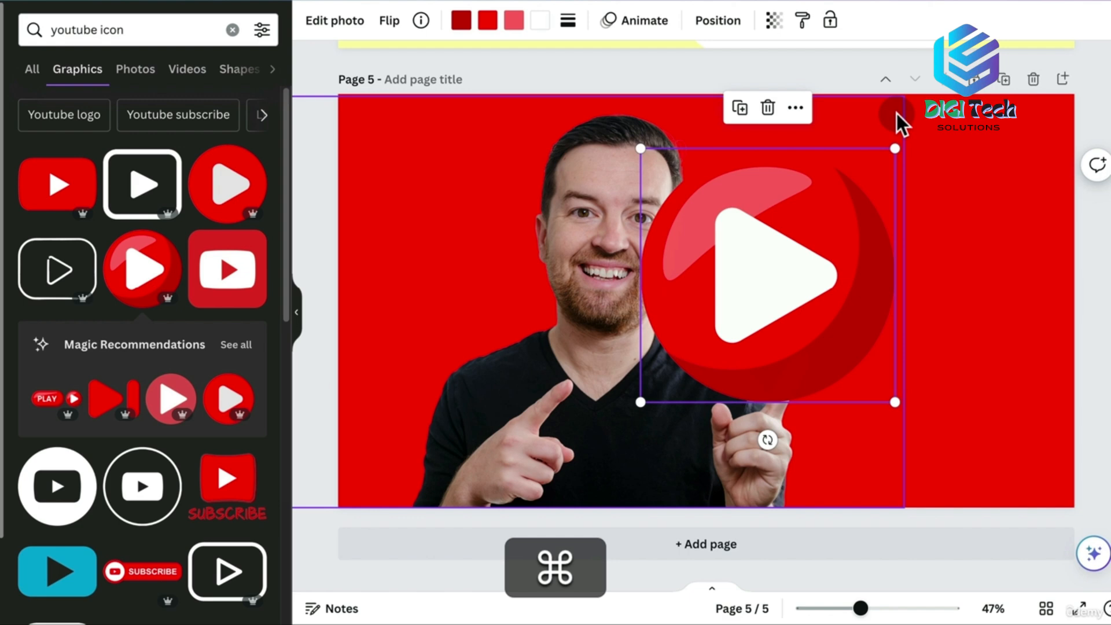
key(super+bracketleft)
key(super+bracketright)
key(super+bracketleft)
key(super+bracketright)
key(super+bracketleft)
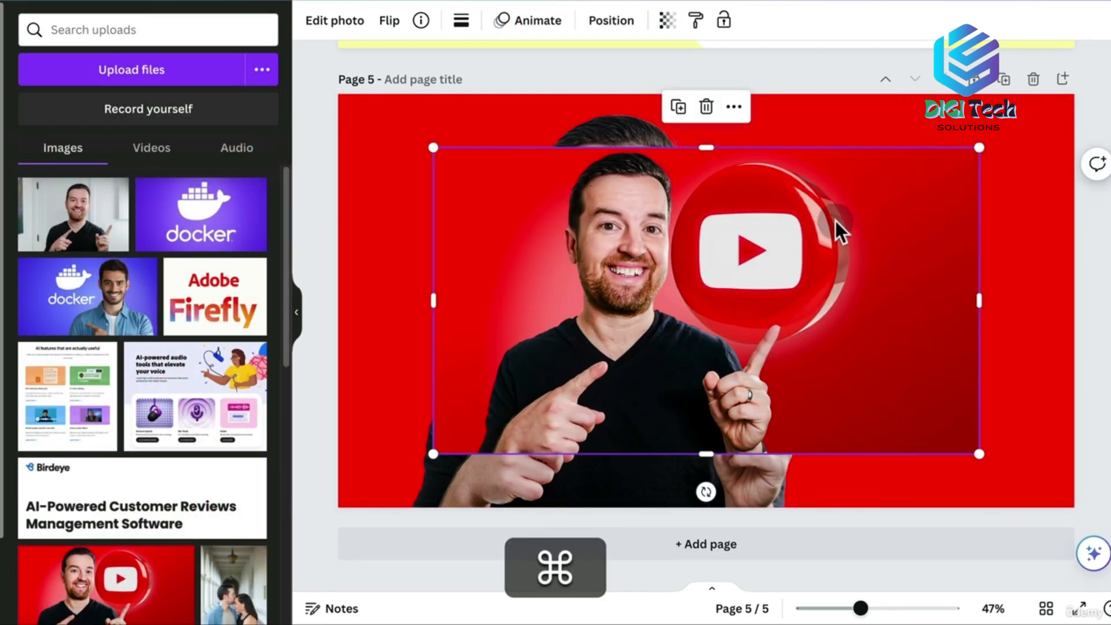
Undo the placement of the uploaded YouTube thumbnail over page 5 and select the page's red background
key(super+z)
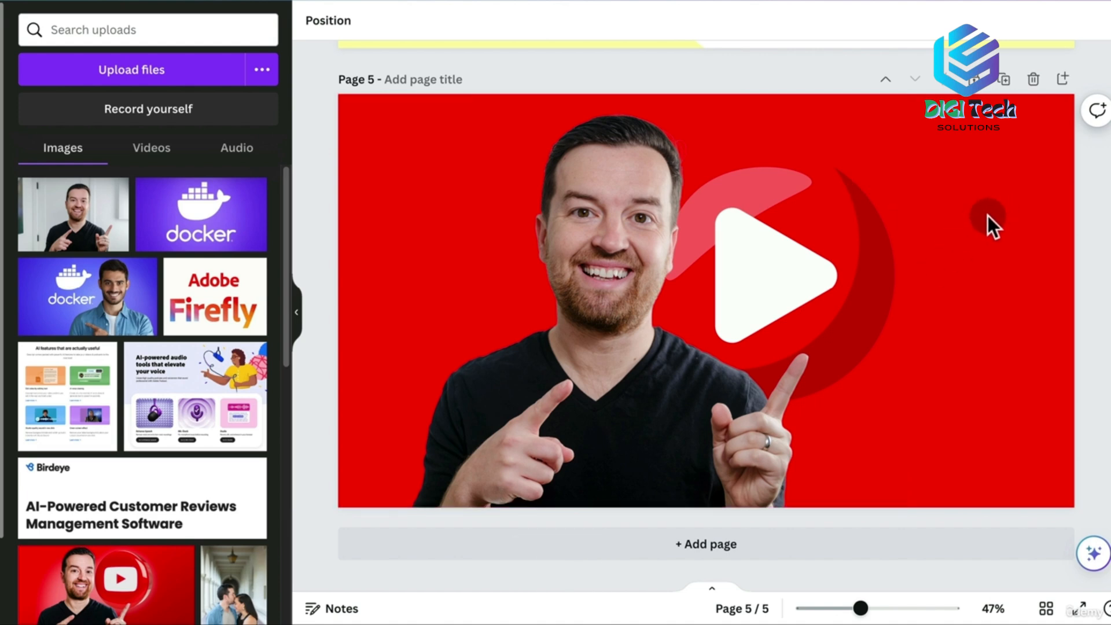
click(1009, 206)
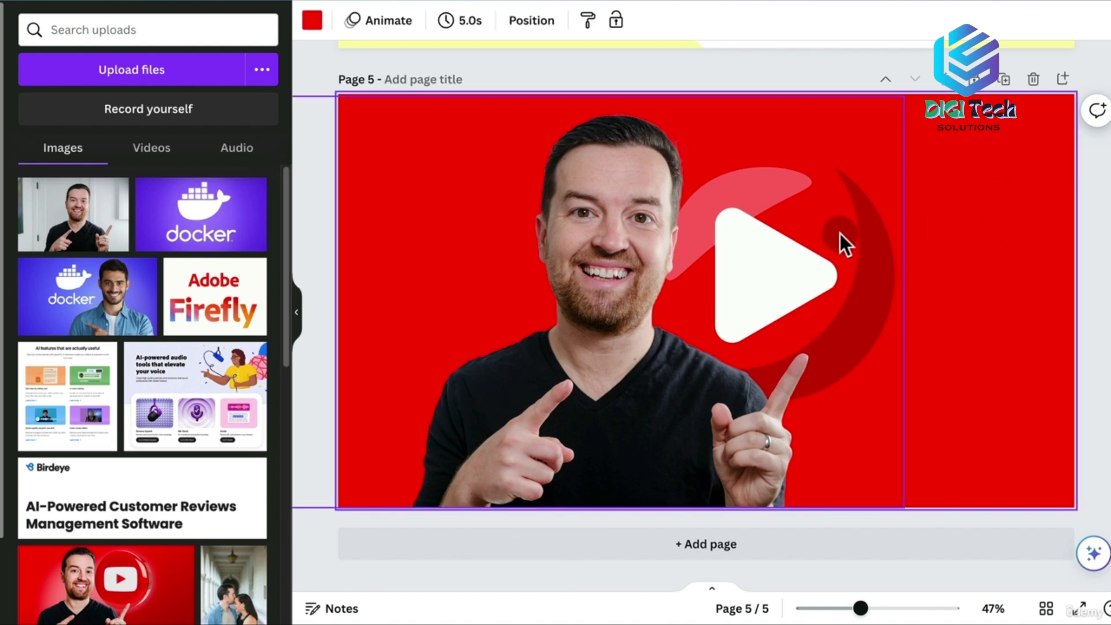
Apply a Drop shadow effect to the round play button graphic on page 5
click(839, 234)
drag(912, 303, 836, 315)
click(862, 259)
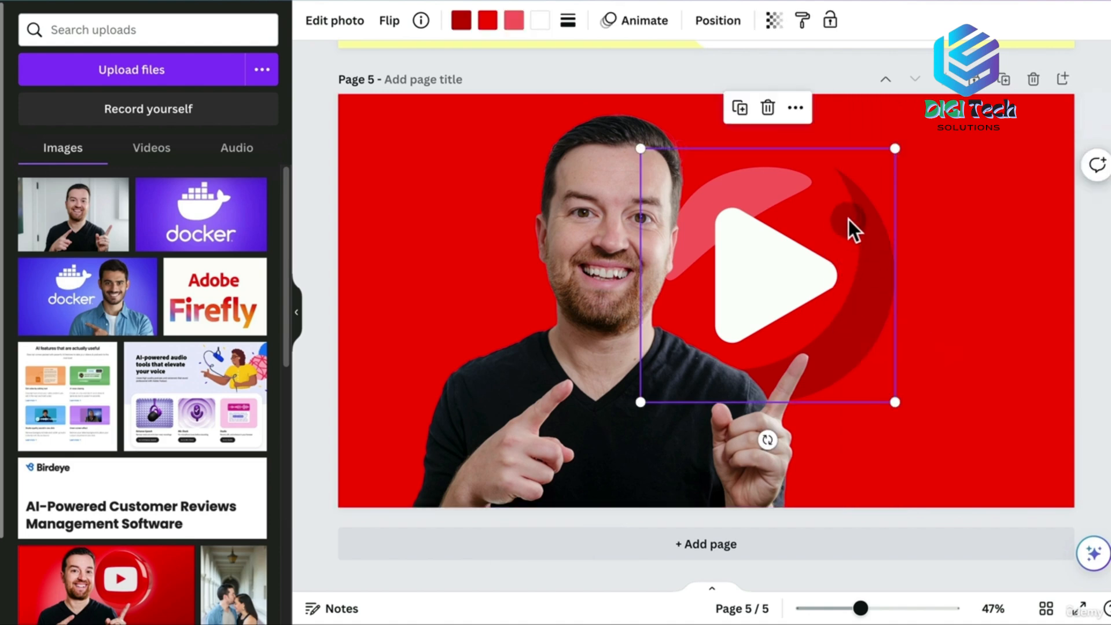
click(338, 22)
drag(291, 174, 272, 425)
click(69, 415)
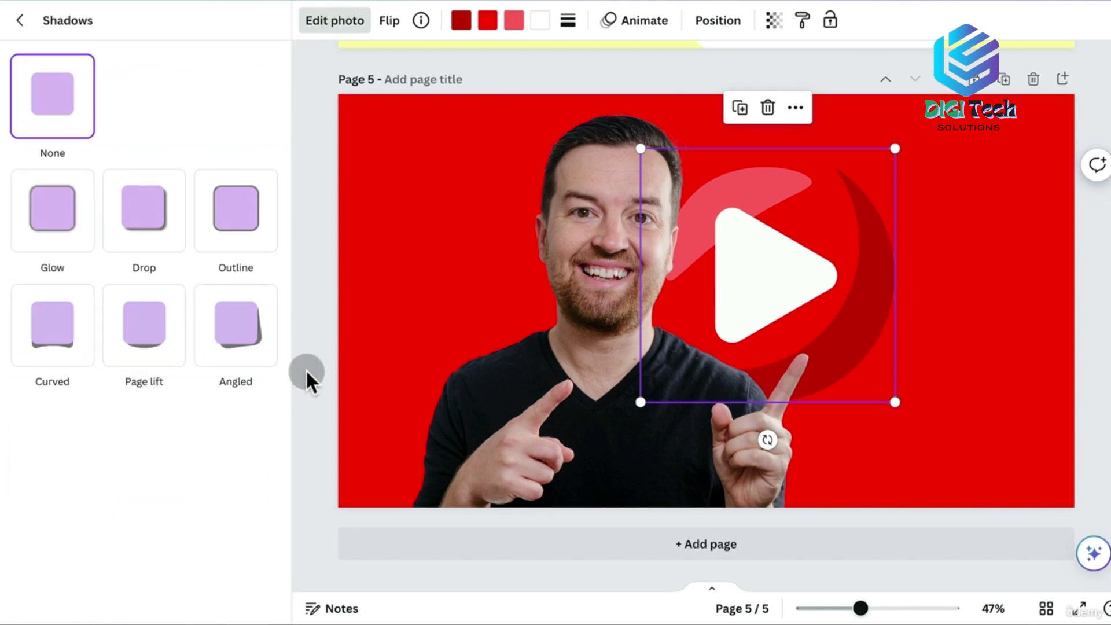
click(135, 229)
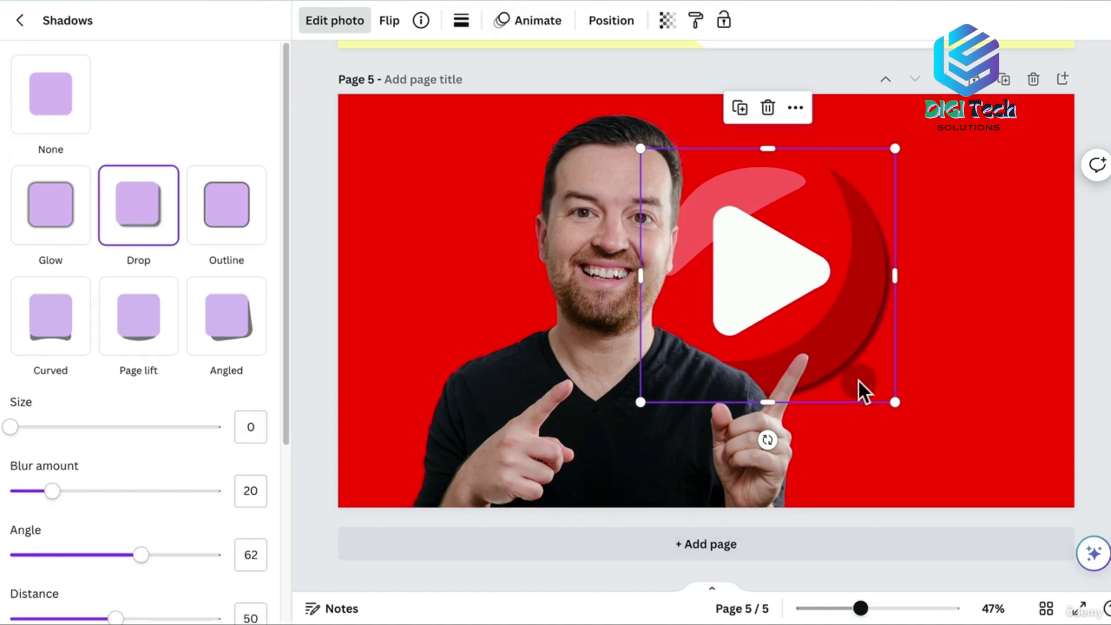
Increase the blur amount of the play button's drop shadow and make the shadow stronger
drag(52, 491, 79, 509)
drag(286, 409, 285, 595)
drag(115, 363, 153, 372)
click(978, 317)
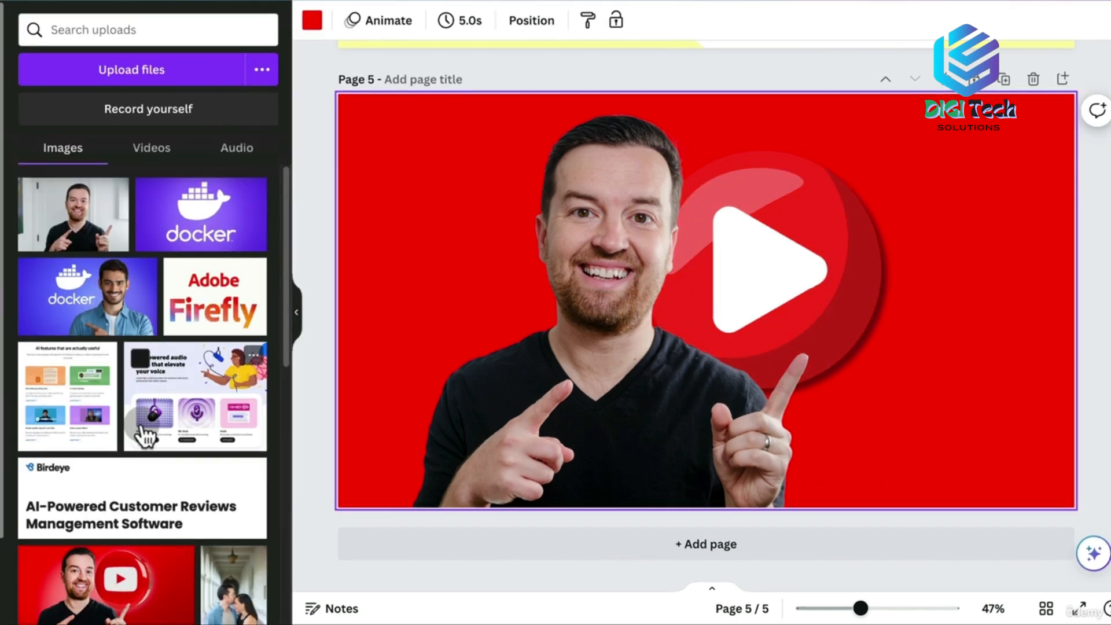
Place the uploaded YouTube thumbnail over page 5 for comparison, delete it, and select the page's red background
click(93, 575)
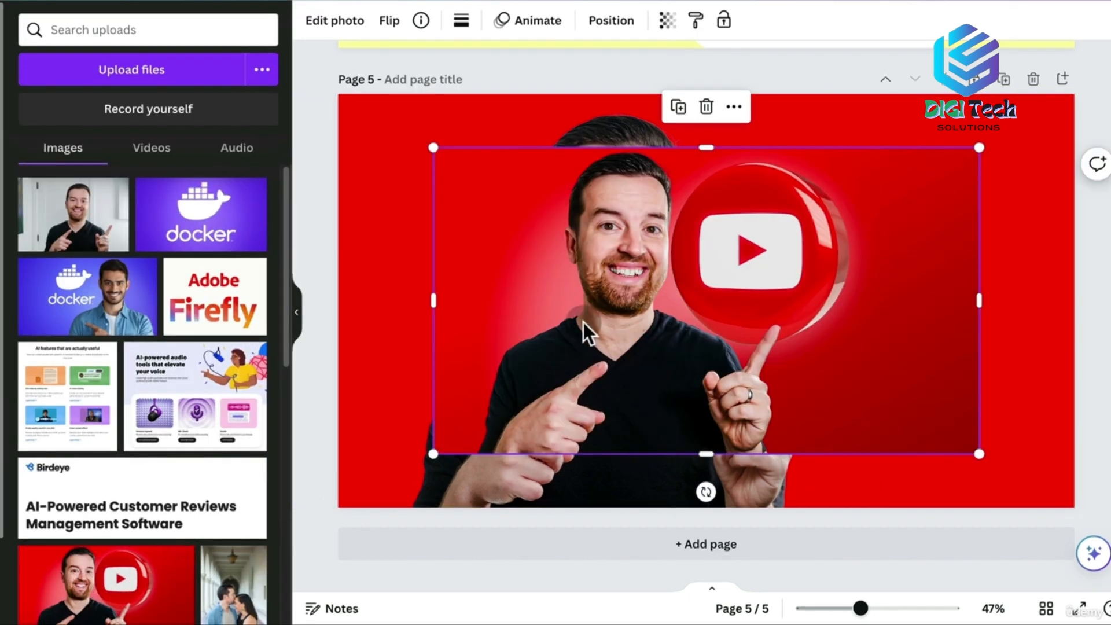
key(BackSpace)
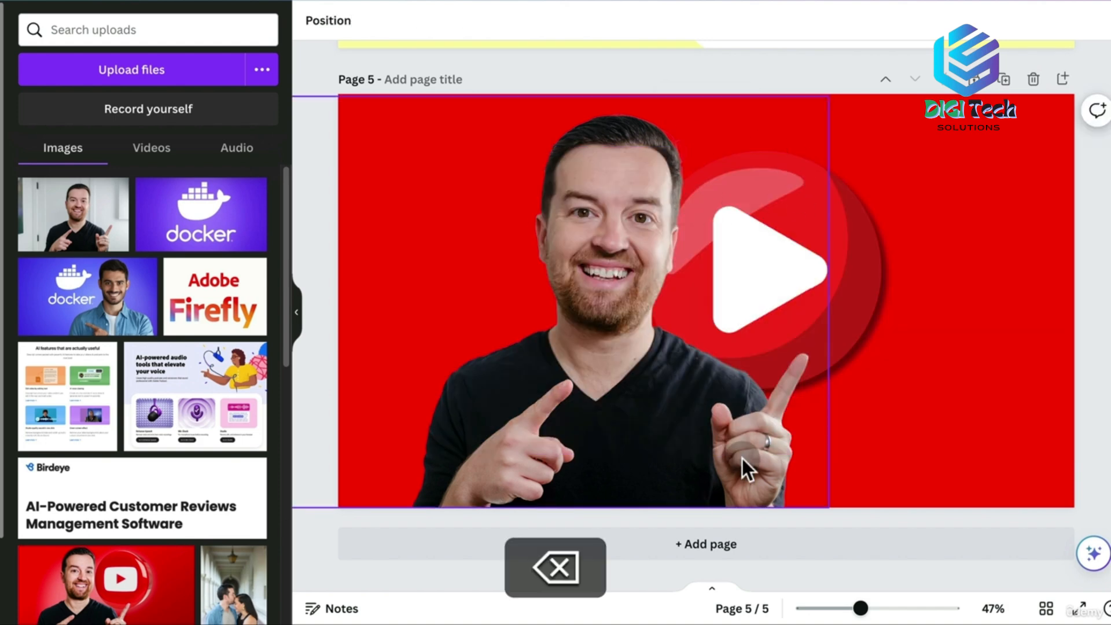
click(741, 264)
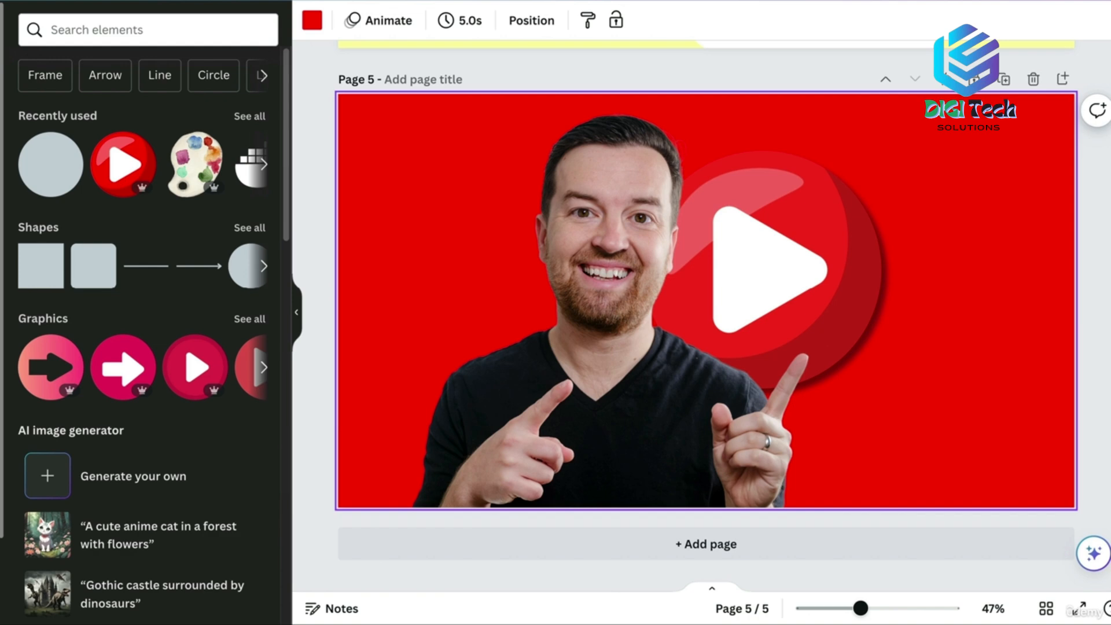
Search elements for "glow" and add the soft white round glow graphic to page 5
click(93, 29)
text(glow)
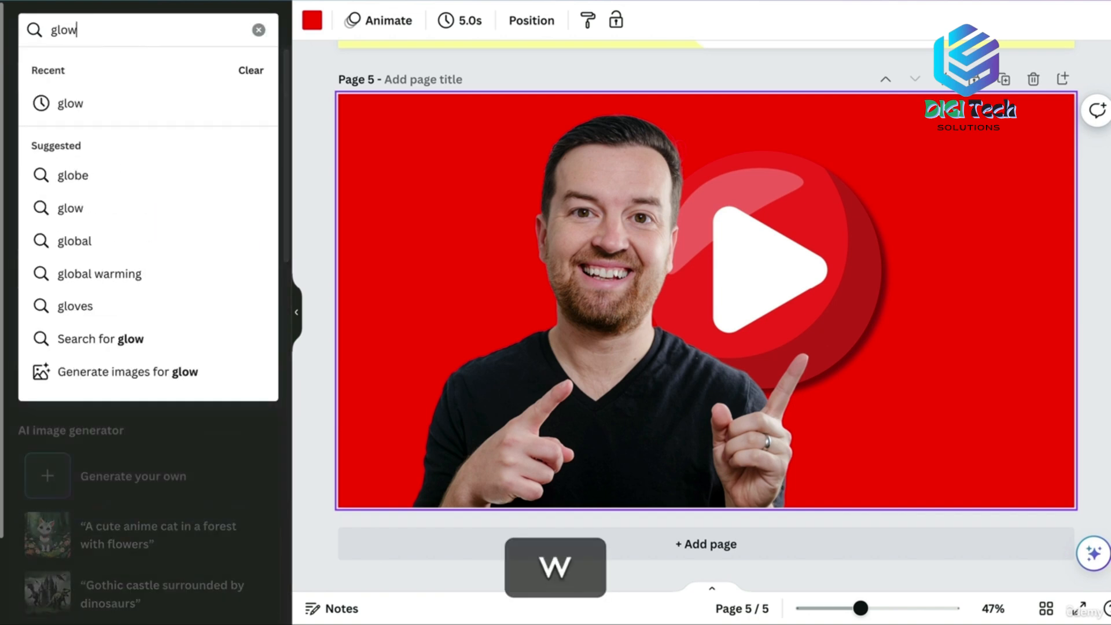
key(Return)
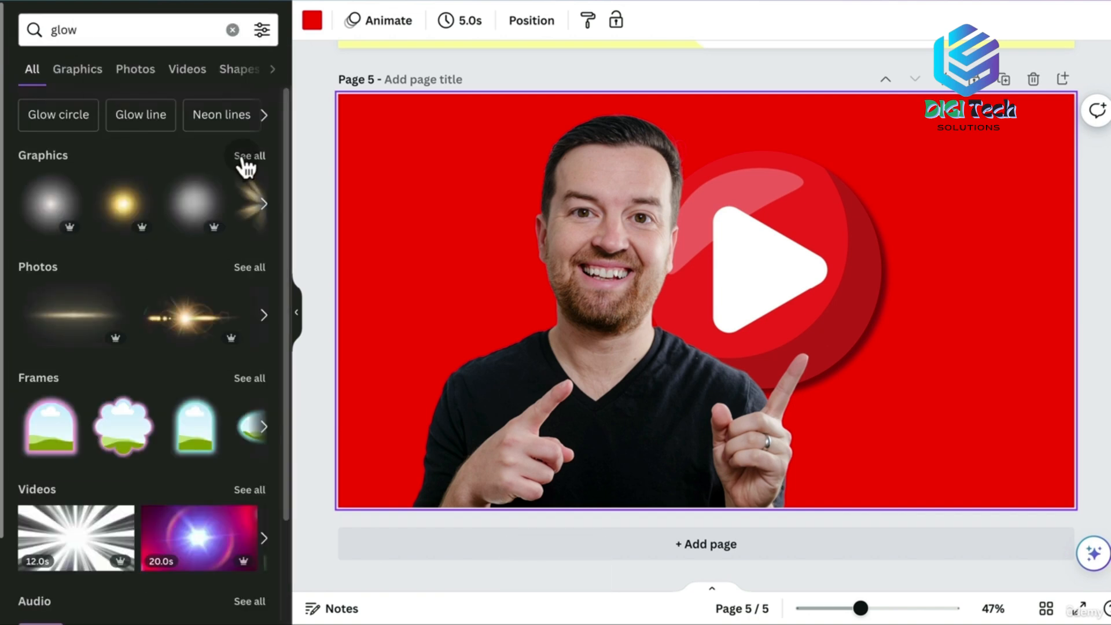
click(248, 156)
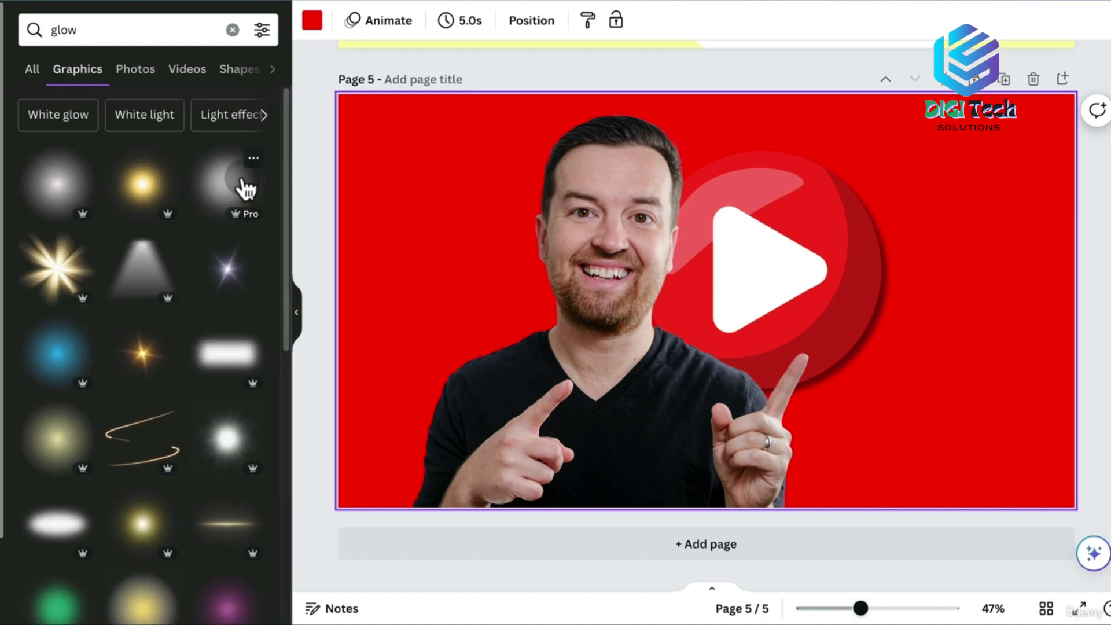
click(246, 188)
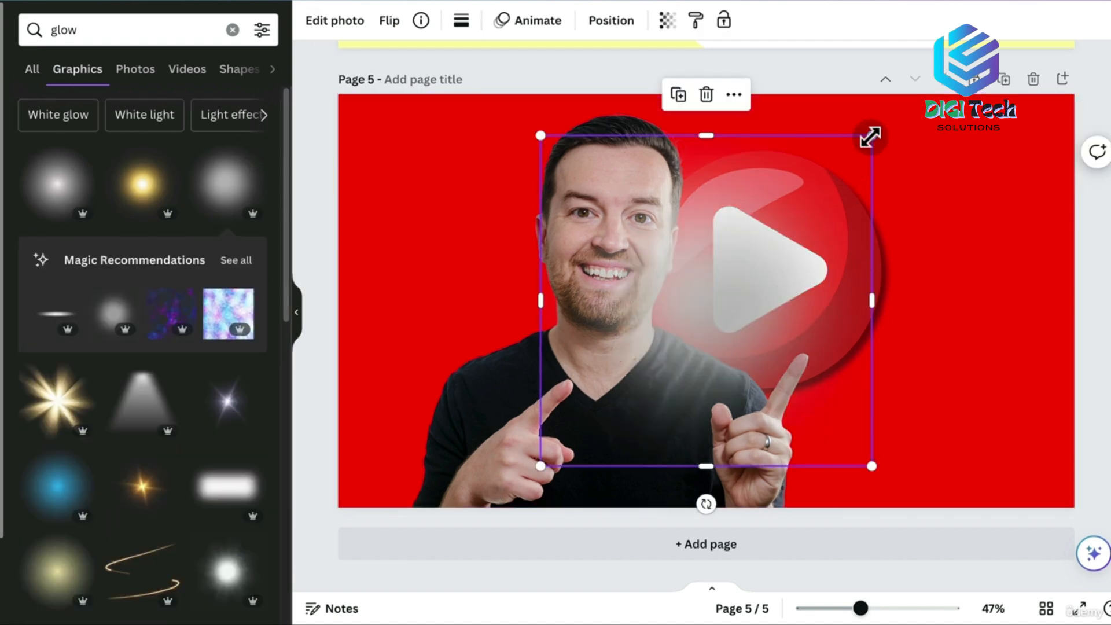
Send the glow behind the portrait and play button, enlarge it across the page, and centre it behind the man
drag(871, 136, 899, 109)
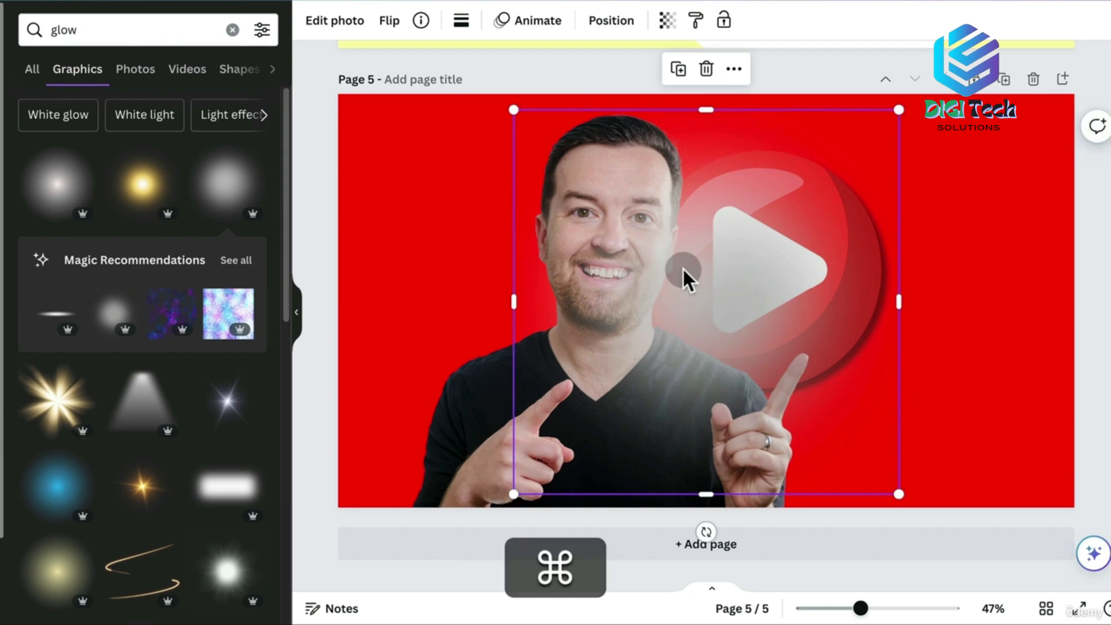
key(super+bracketleft)
key(super+bracketleft)
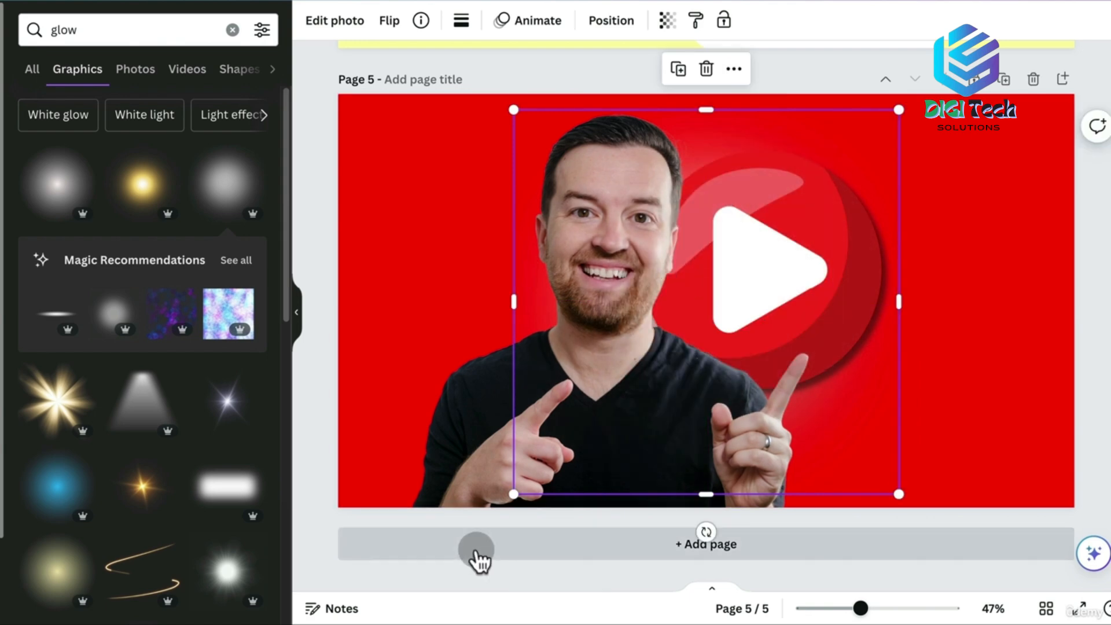
drag(513, 493, 263, 590)
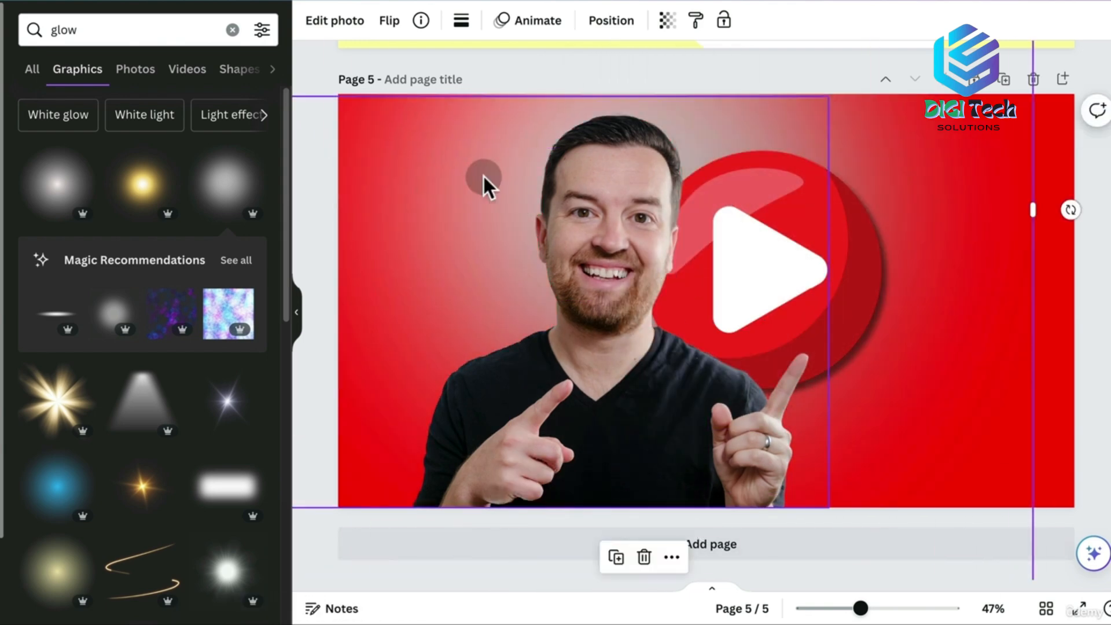
click(604, 130)
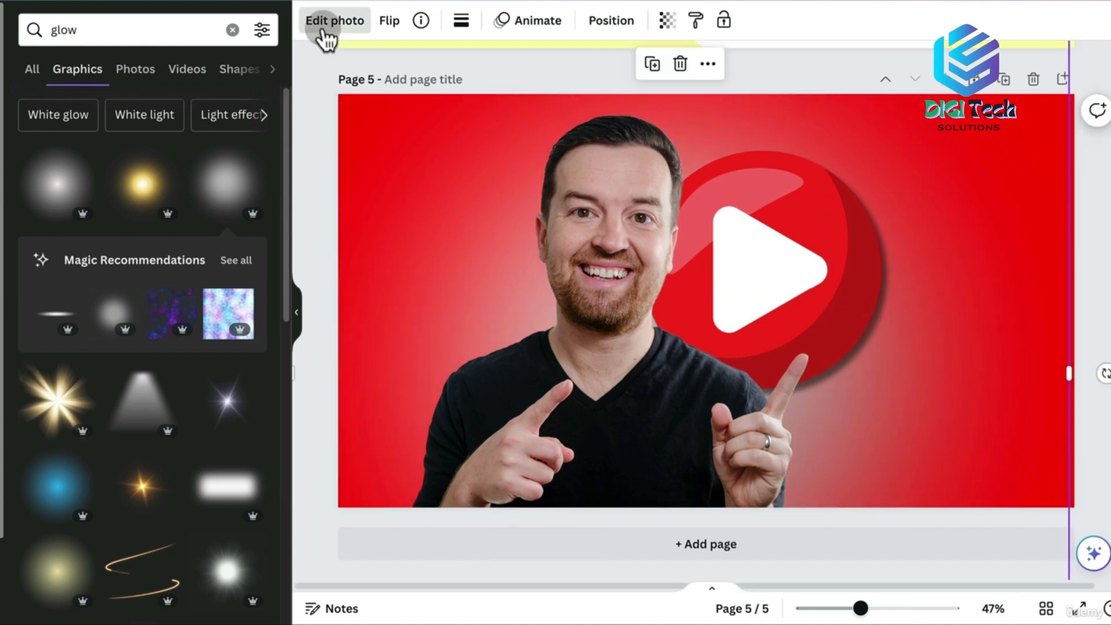
Set the glow's brightness to 100 and its transparency to 59
click(325, 26)
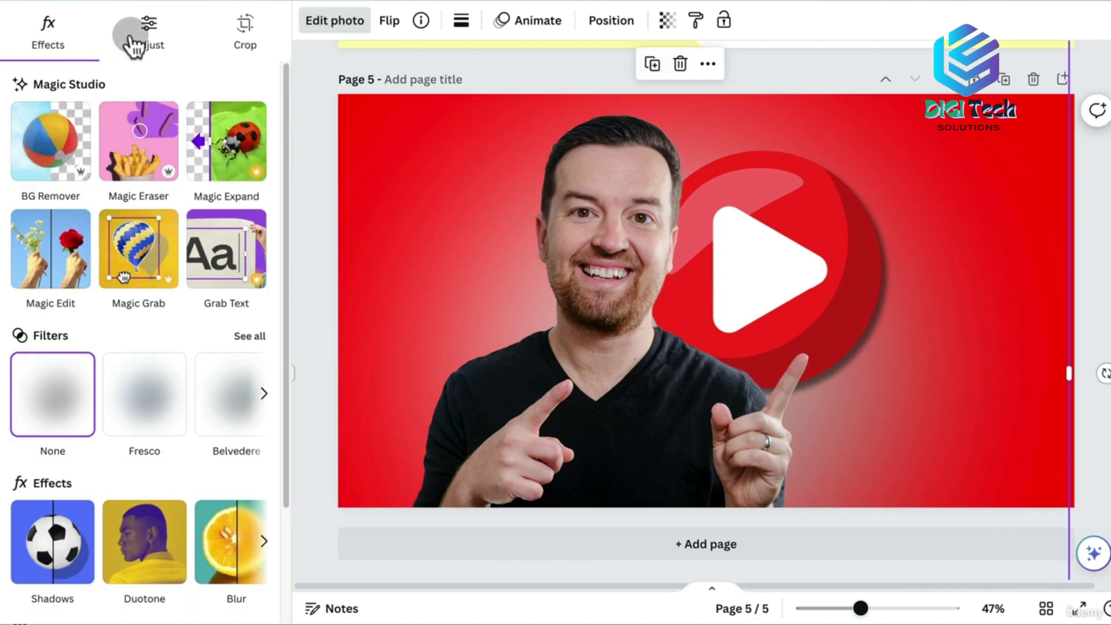
click(149, 39)
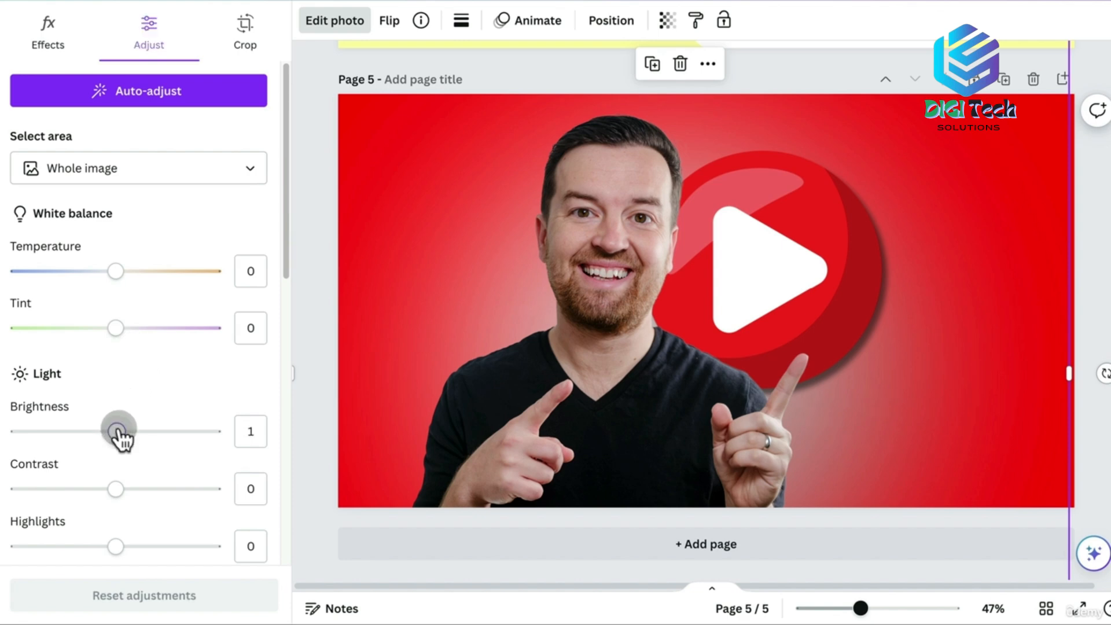
drag(116, 431, 268, 454)
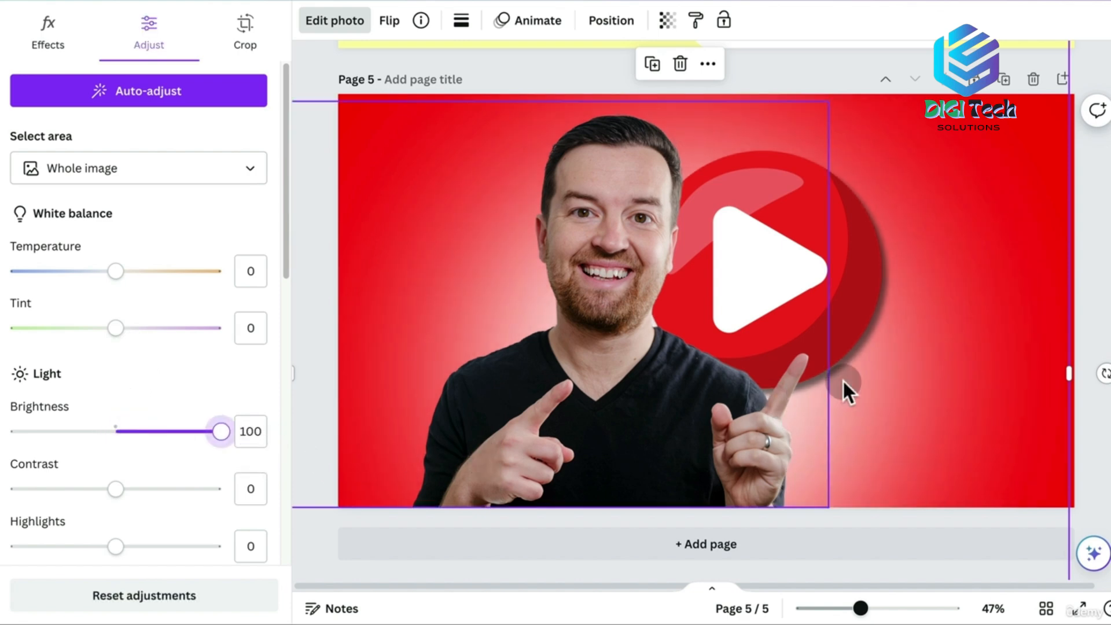
click(667, 20)
drag(628, 80, 571, 113)
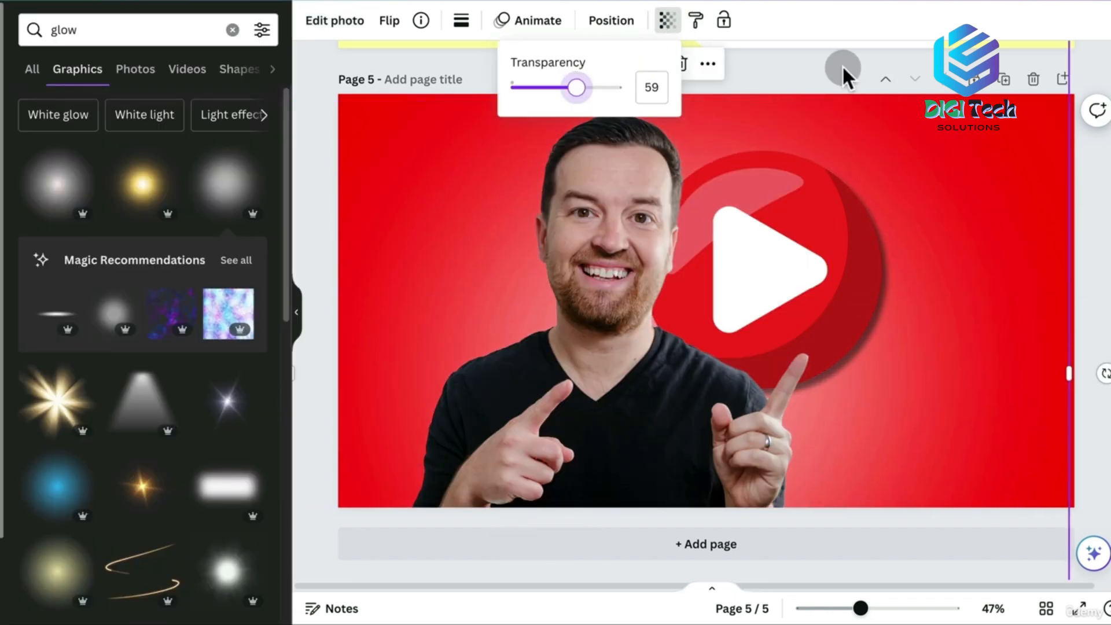
click(1093, 286)
click(1087, 292)
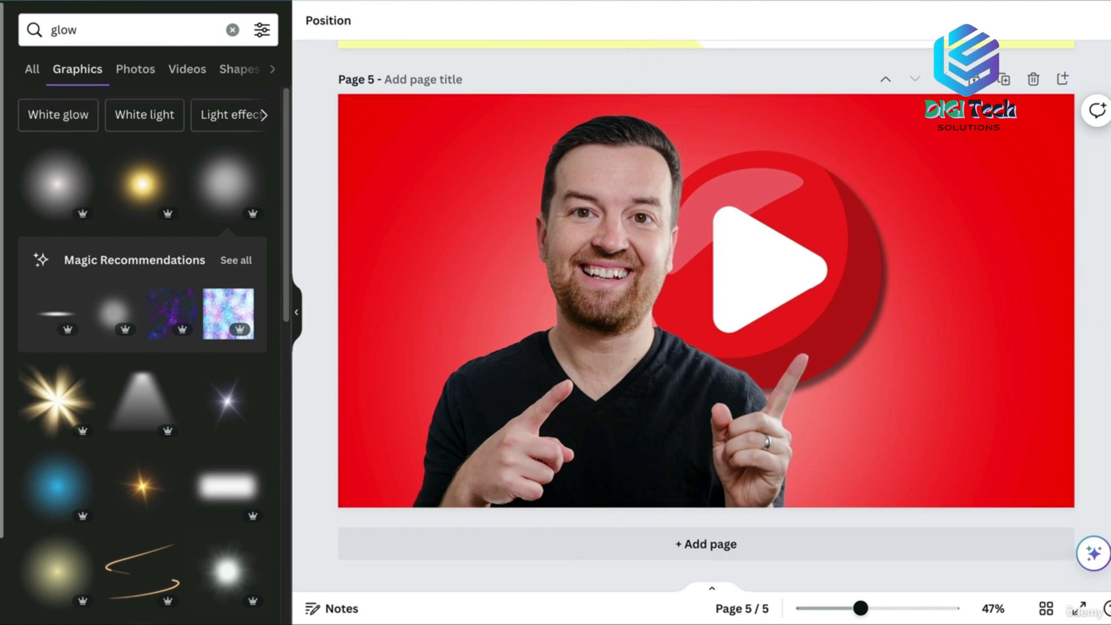
Lay the uploaded YouTube thumbnail over the design, shift it around to compare both versions, and delete it
click(173, 557)
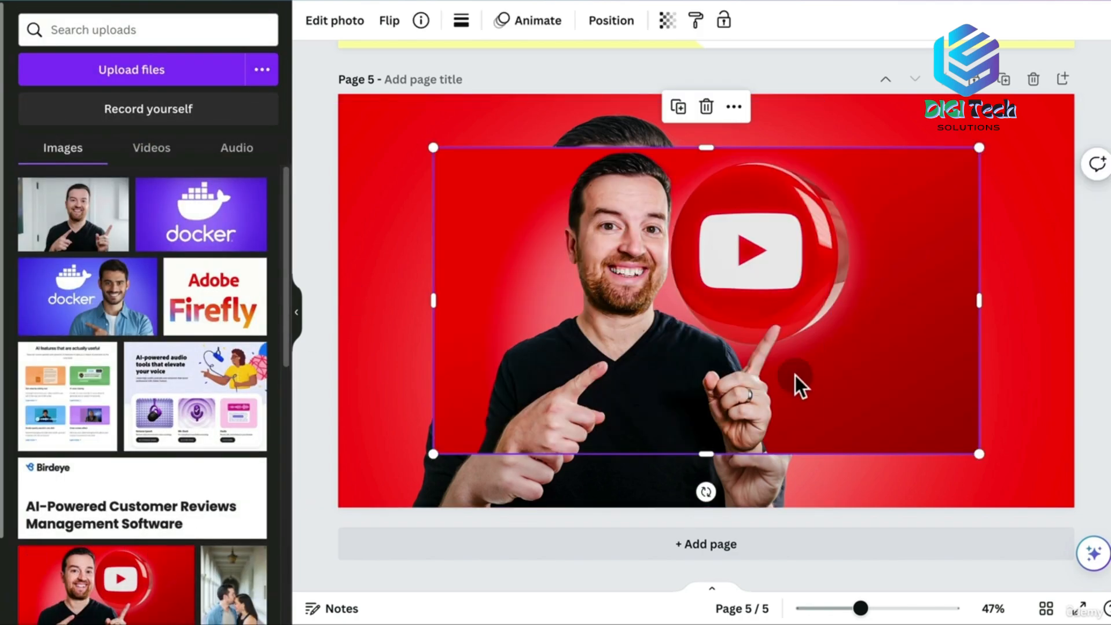
drag(633, 264, 736, 377)
drag(807, 420, 778, 367)
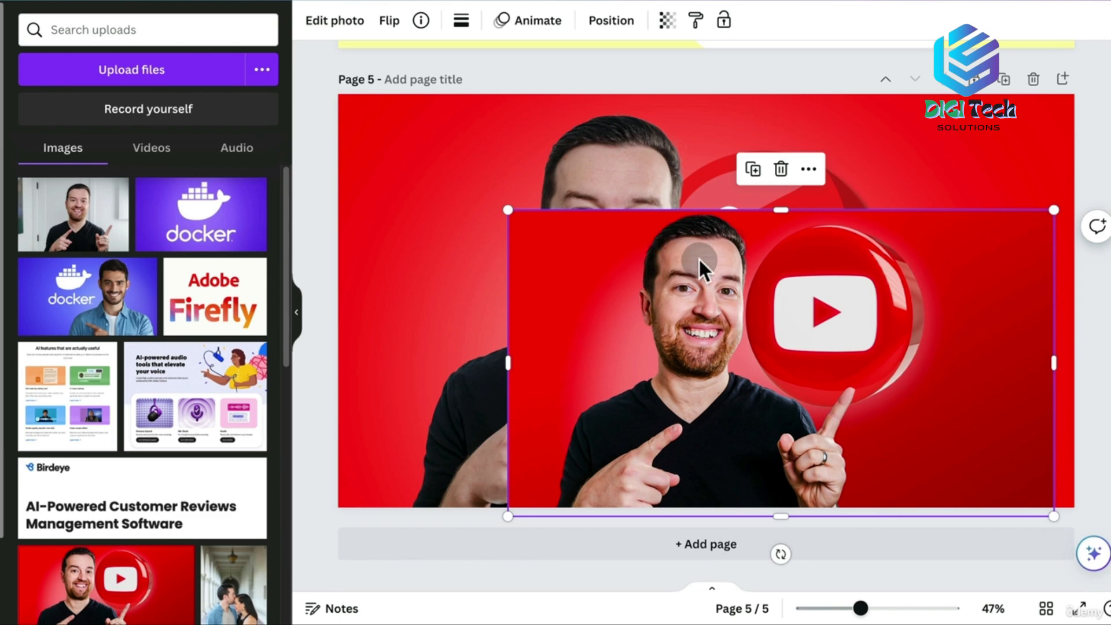
key(BackSpace)
Adjust the portrait's light settings to brightness 17, contrast 34, highlights 21 and shadows 31
click(610, 185)
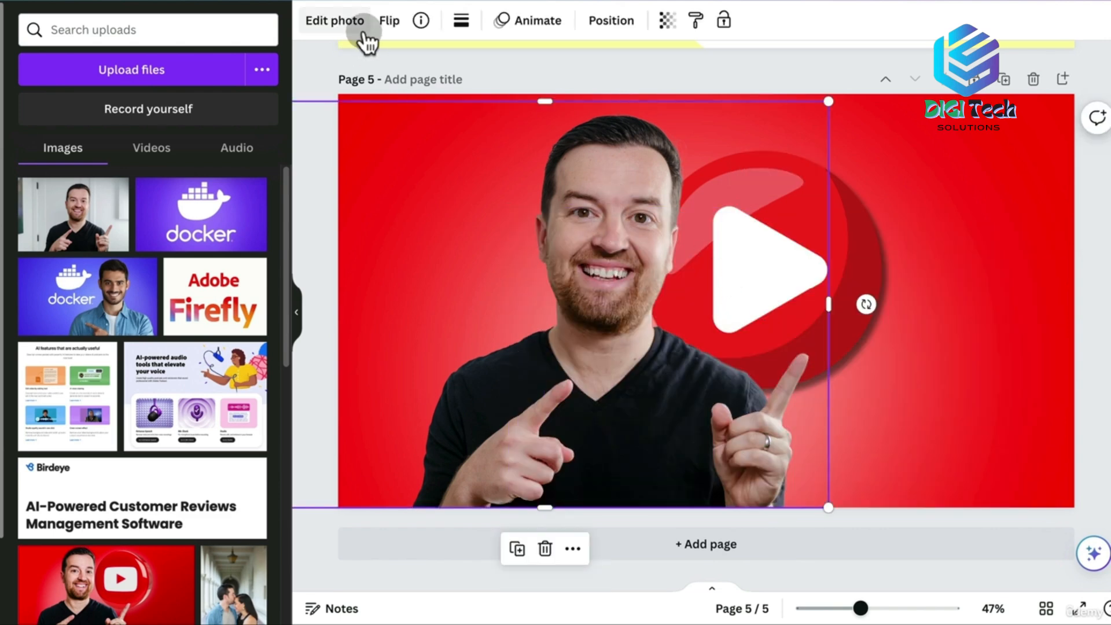
click(322, 23)
click(153, 47)
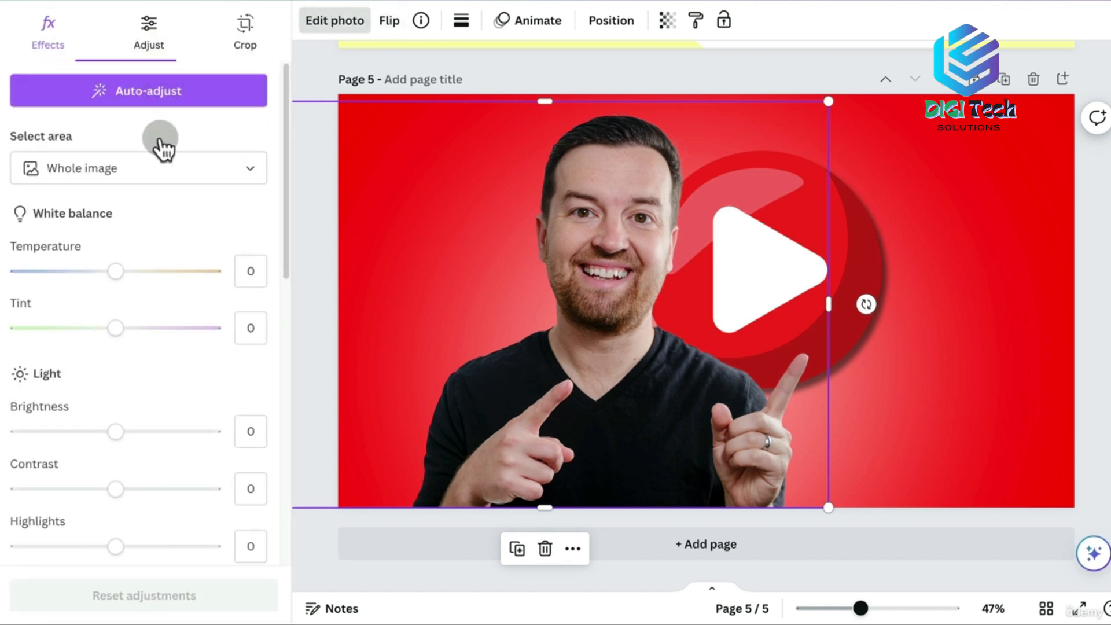
drag(115, 489, 166, 489)
mouse_move(116, 431)
mouse_down()
mouse_move(137, 444)
mouse_move(127, 441)
mouse_up()
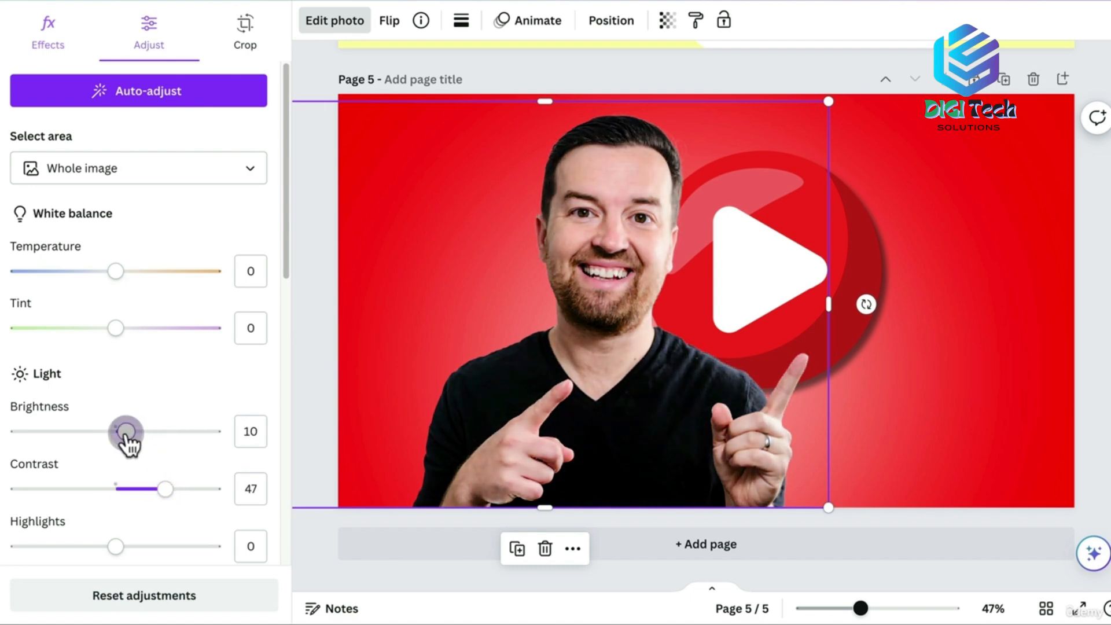
scroll(280, 292, down, 2)
drag(153, 393, 151, 389)
drag(128, 345, 129, 334)
drag(124, 449, 138, 448)
drag(284, 291, 283, 334)
drag(116, 408, 148, 407)
drag(129, 235, 134, 235)
Set the portrait's clarity to -13 and review its light adjustments
drag(281, 234, 280, 286)
drag(116, 402, 117, 401)
drag(283, 339, 283, 484)
mouse_move(116, 494)
mouse_down()
mouse_move(87, 493)
mouse_move(104, 496)
mouse_up()
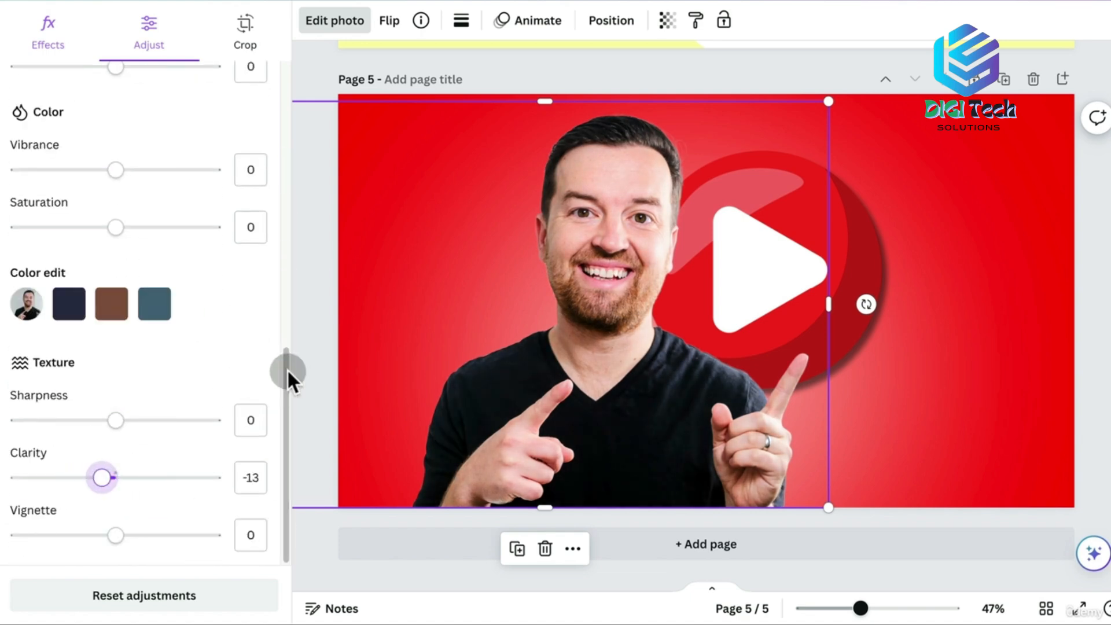
drag(285, 353, 291, 113)
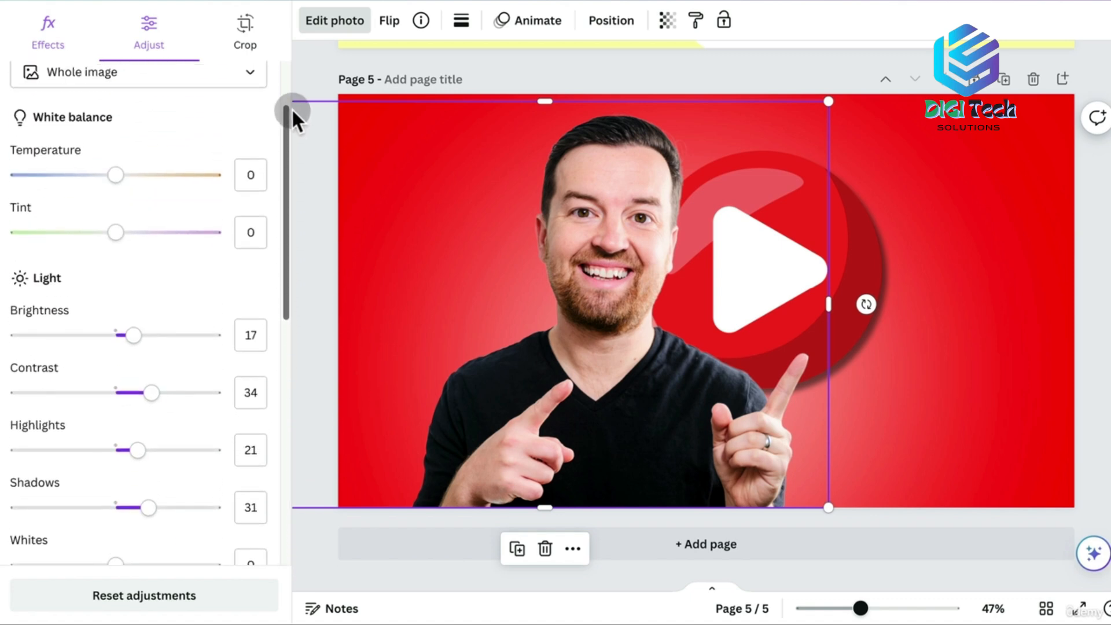
click(337, 443)
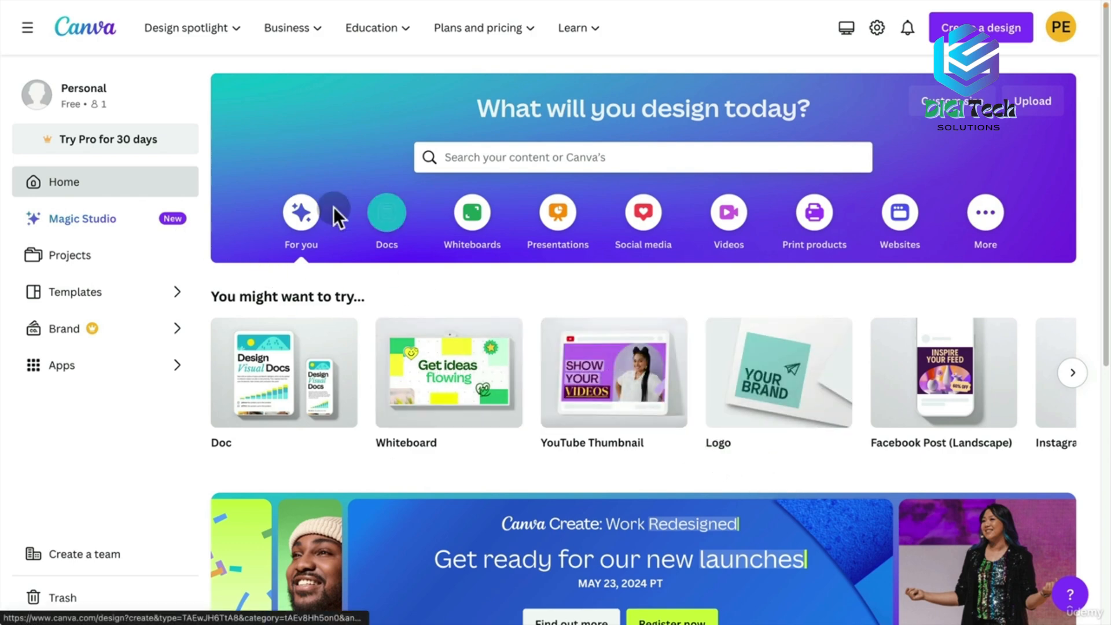
Open the Brand area, examine the logos stored in the existing Brand Kit, and return to the Brand overview
click(72, 333)
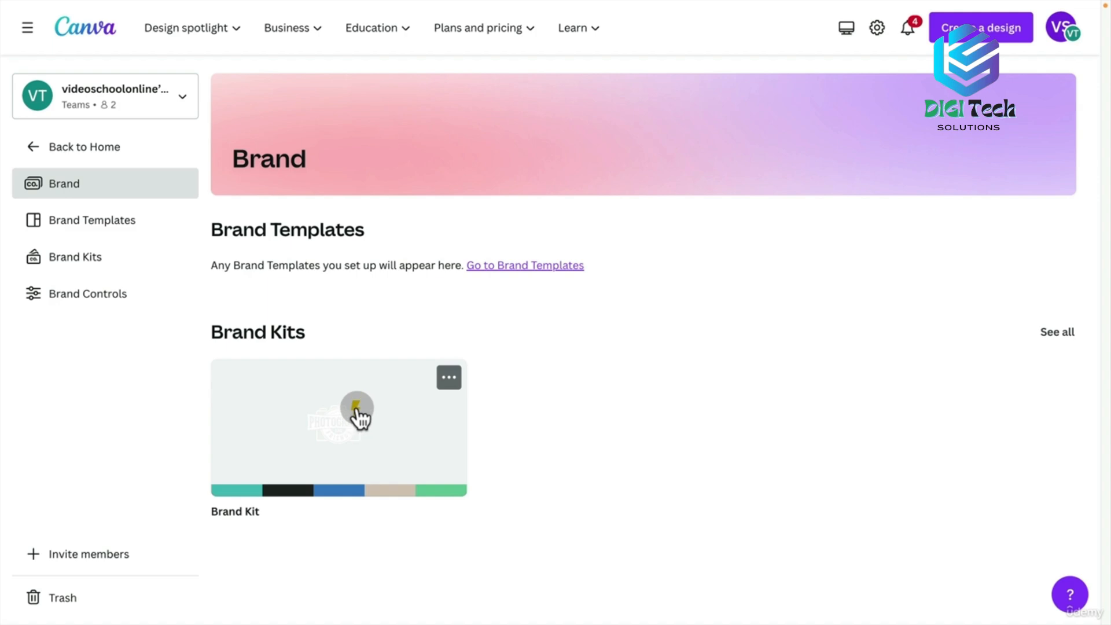
click(295, 387)
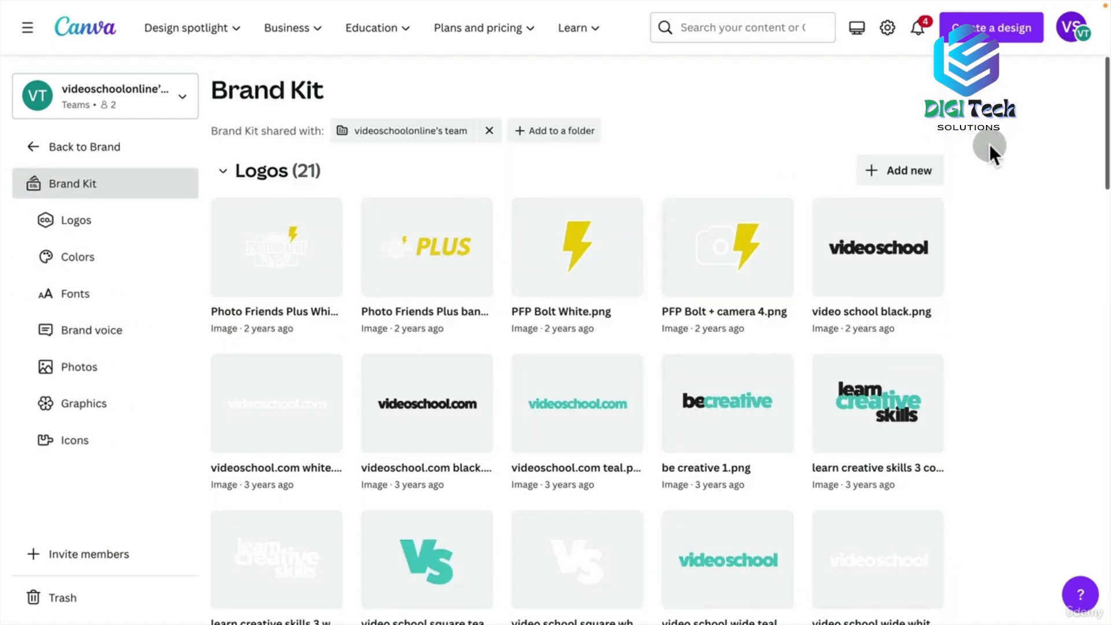
mouse_move(1105, 129)
mouse_down()
mouse_move(1090, 361)
mouse_move(1099, 444)
mouse_move(1102, 127)
mouse_up()
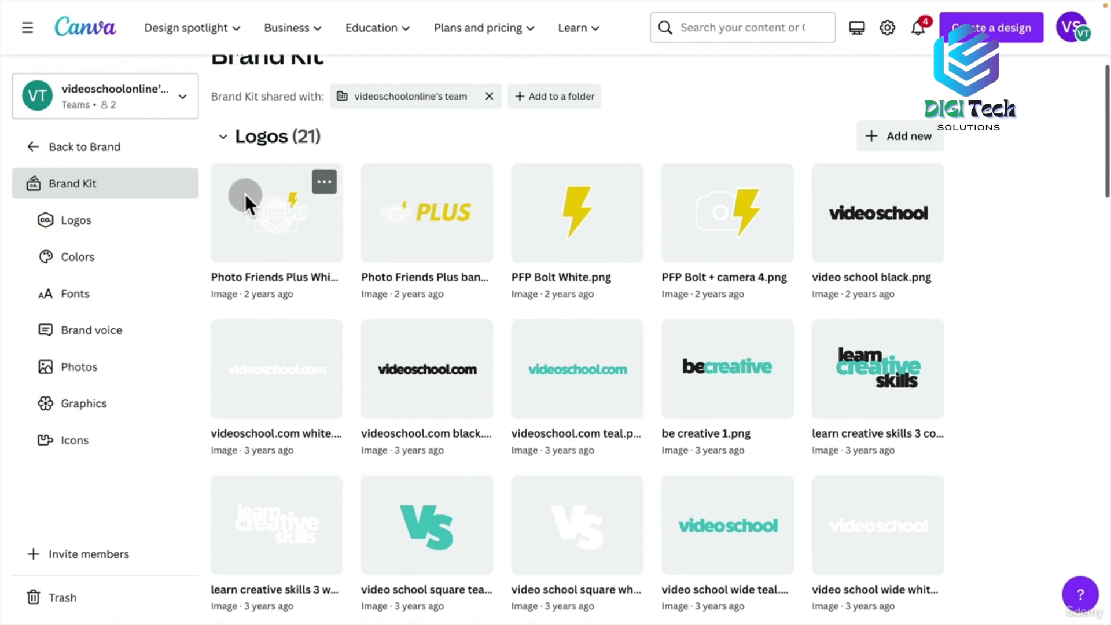
click(33, 144)
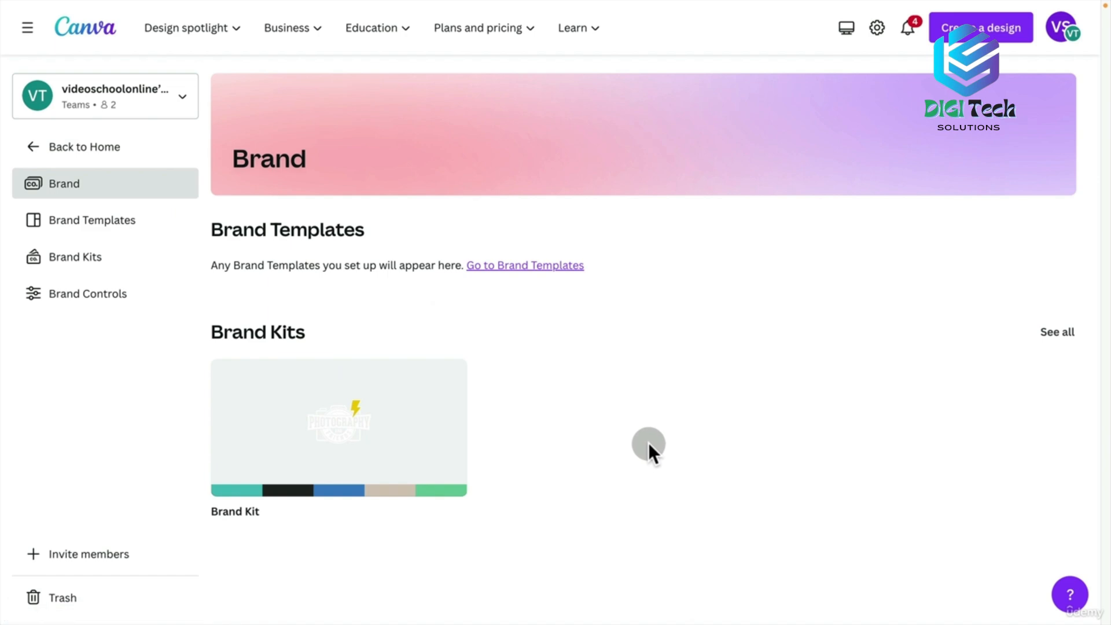
Create a new Brand Kit named Photo Friends
click(74, 258)
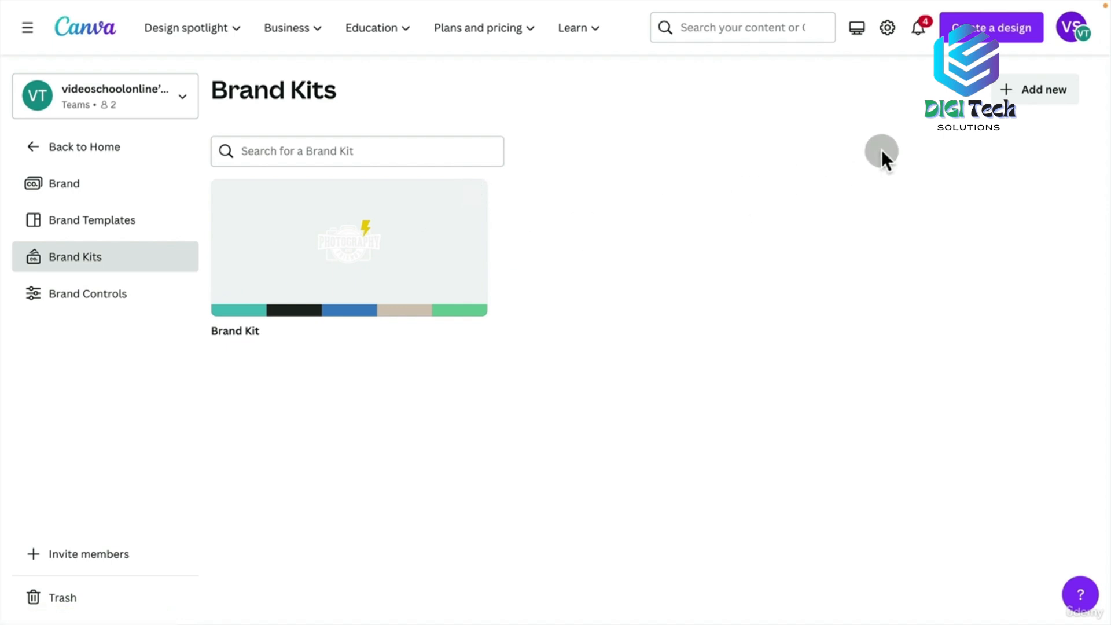
click(1054, 89)
click(543, 295)
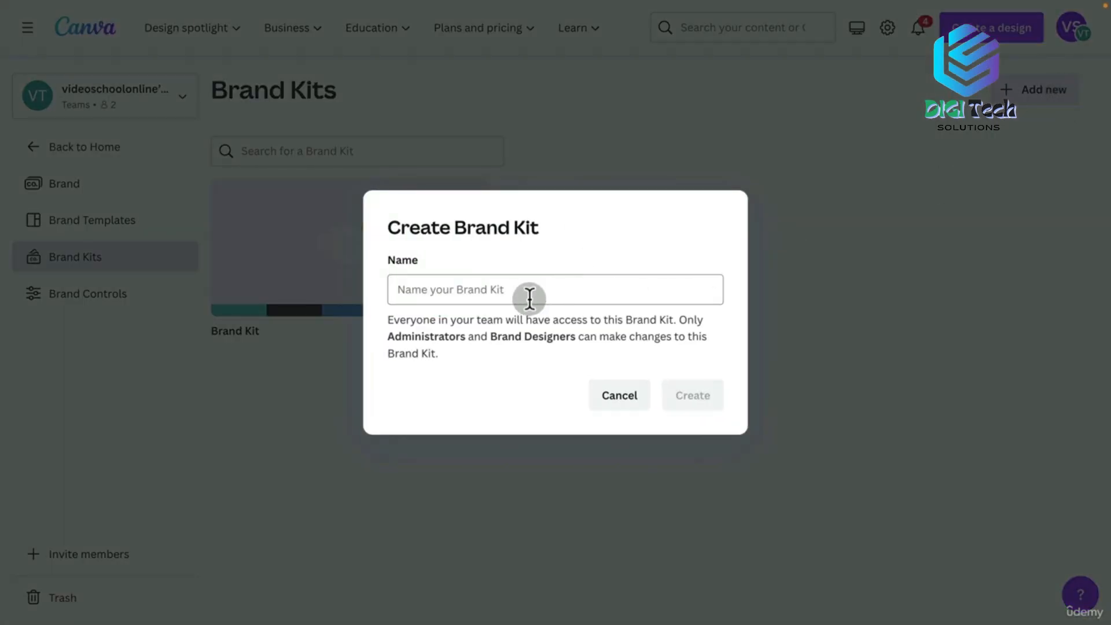
text(Photo Friends)
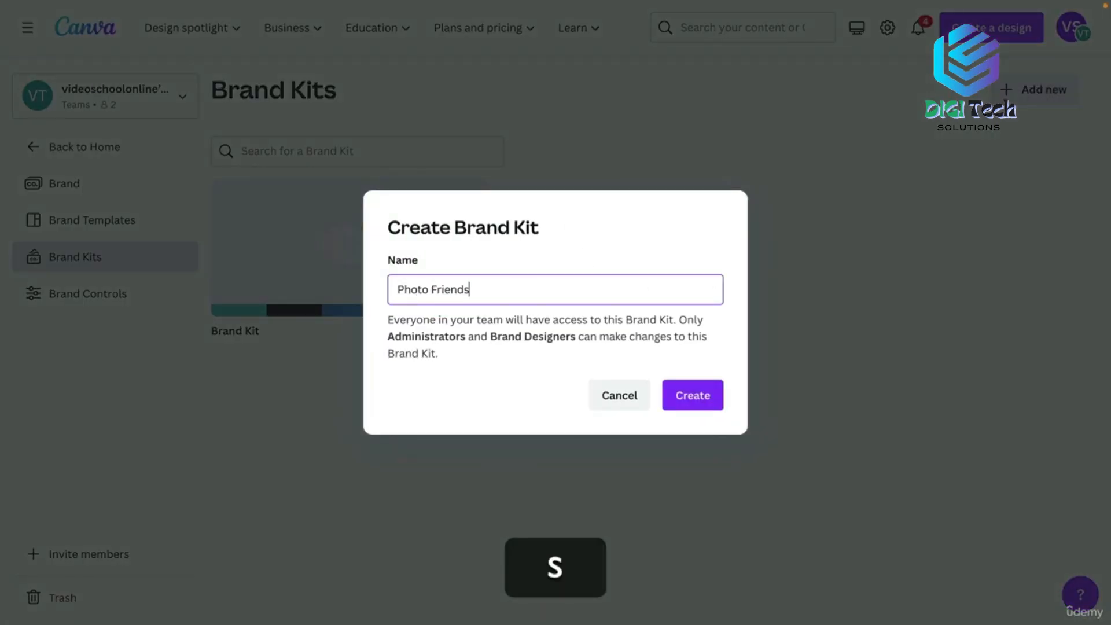
click(698, 402)
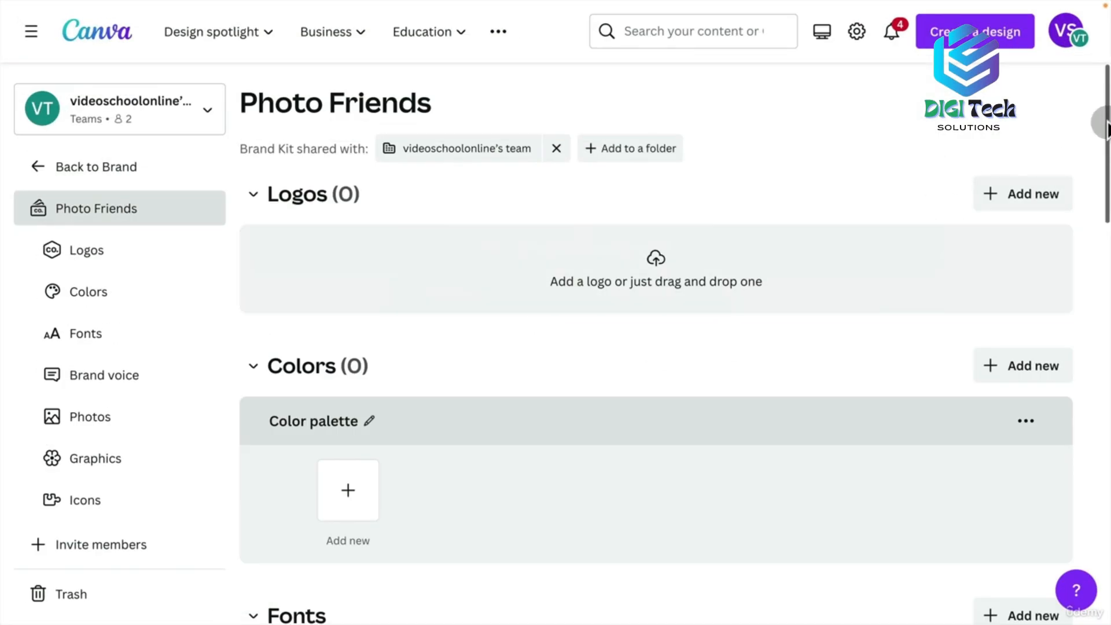
Upload PFP Bolt White.png and the four selected Photo Friends logo files from the Graphics folder to the kit's logos
drag(1106, 129, 1104, 106)
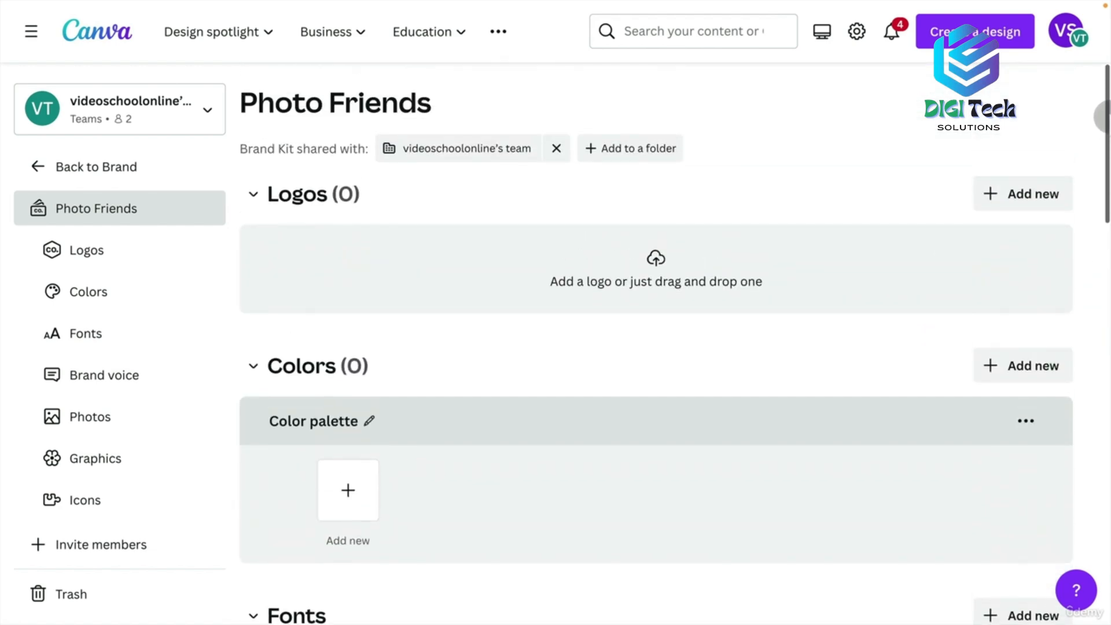
click(1021, 196)
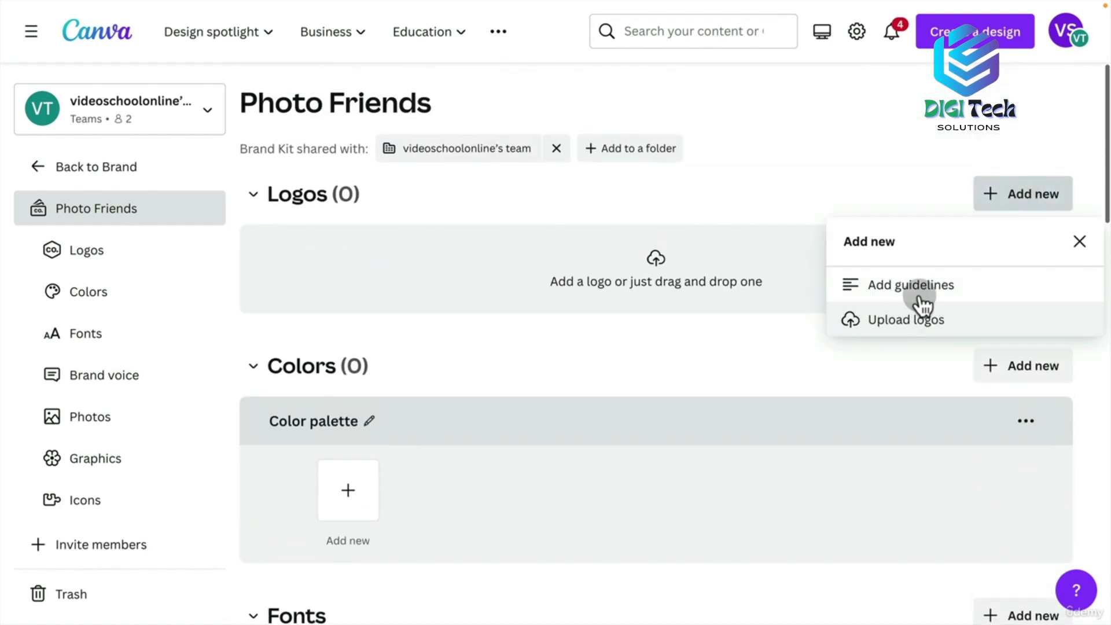
click(908, 318)
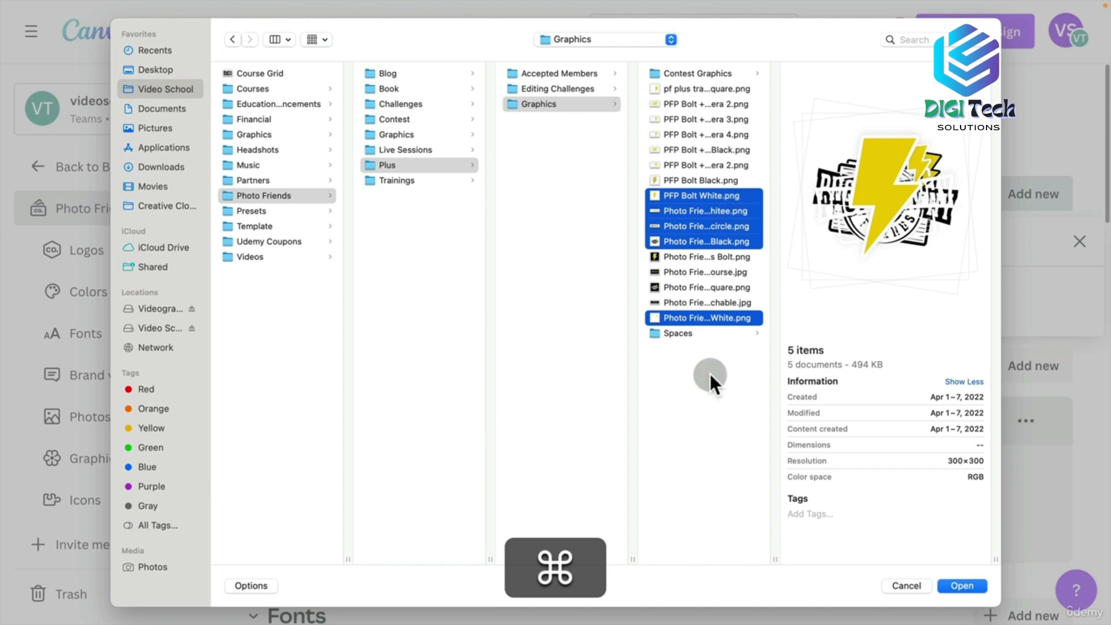
click(961, 589)
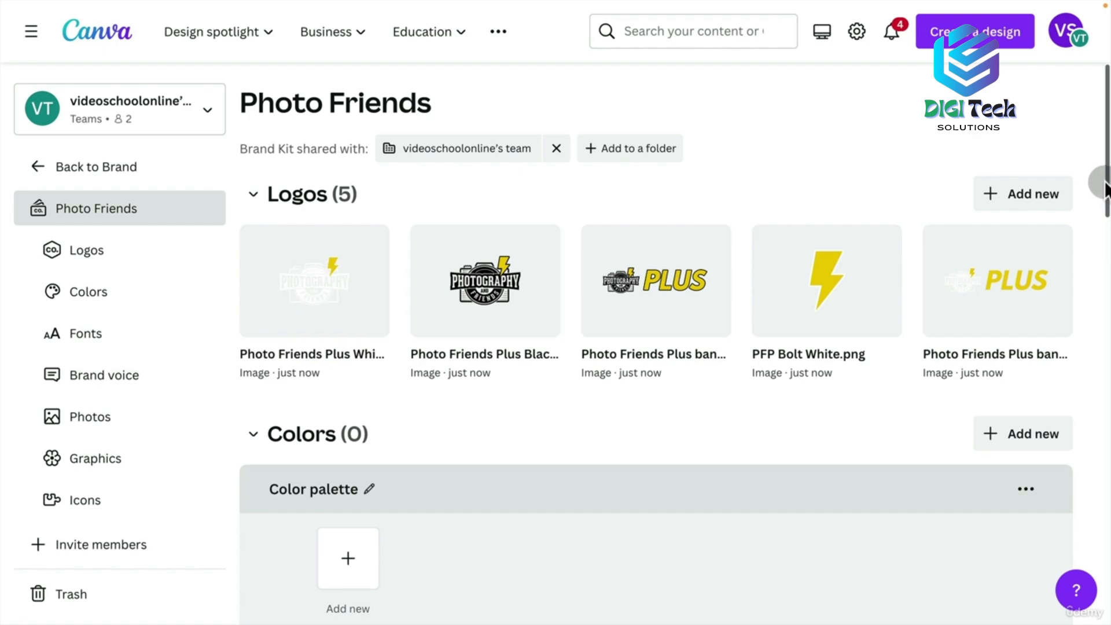
Add white (#FFFFFF) as a solid color to the kit's default color palette
scroll(665, 465, down, 2)
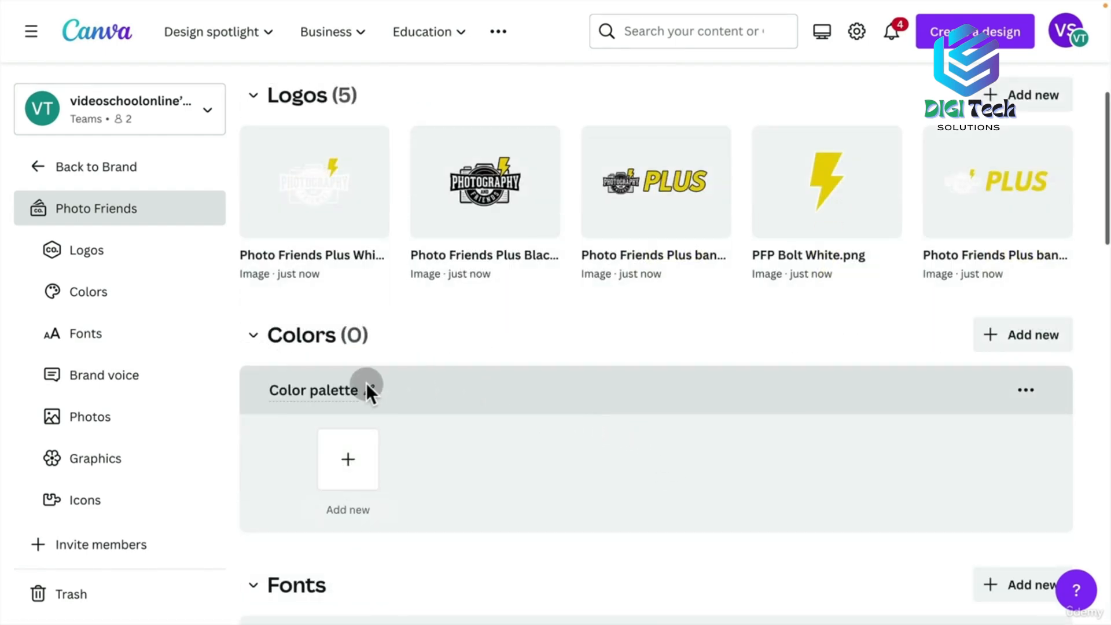
click(347, 461)
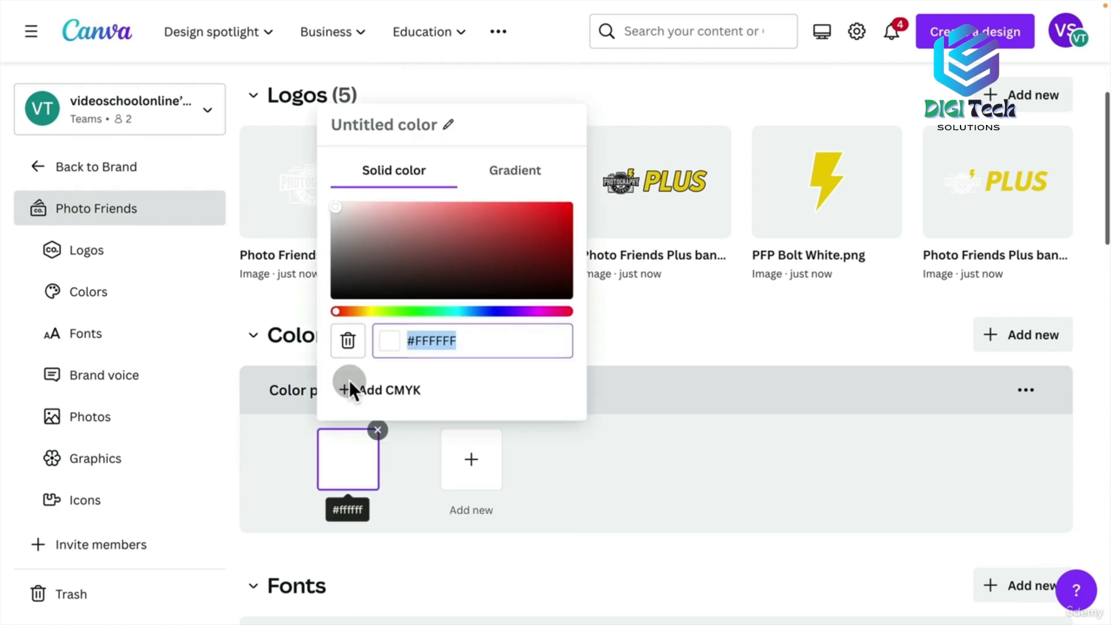
click(411, 340)
drag(412, 340, 455, 343)
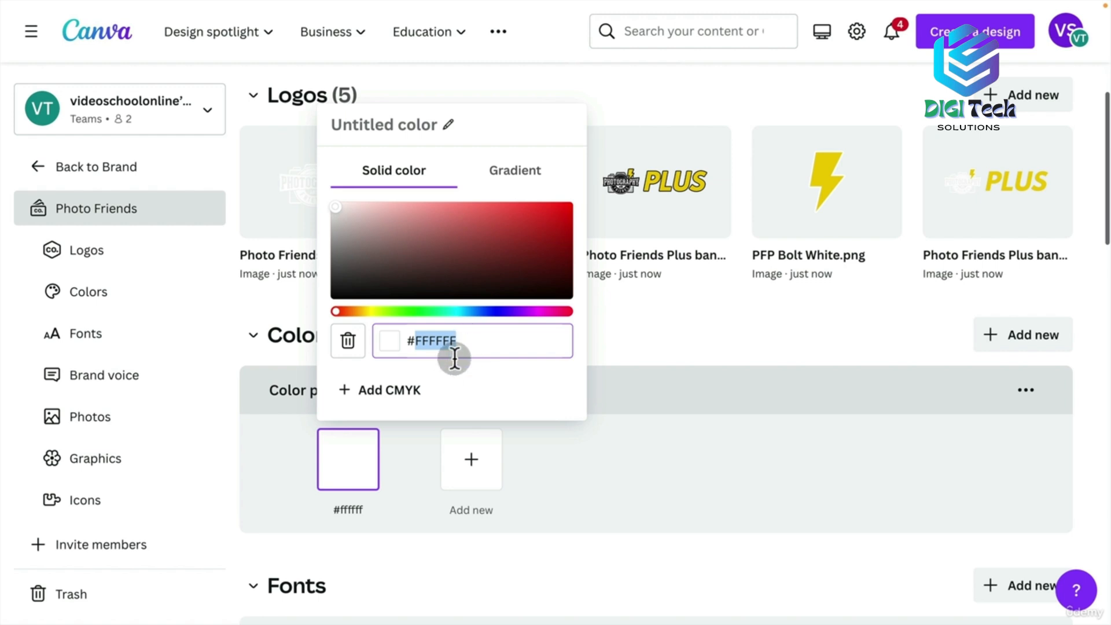
mouse_move(342, 218)
mouse_down()
mouse_move(364, 220)
mouse_move(368, 237)
mouse_move(464, 240)
mouse_move(305, 192)
mouse_up()
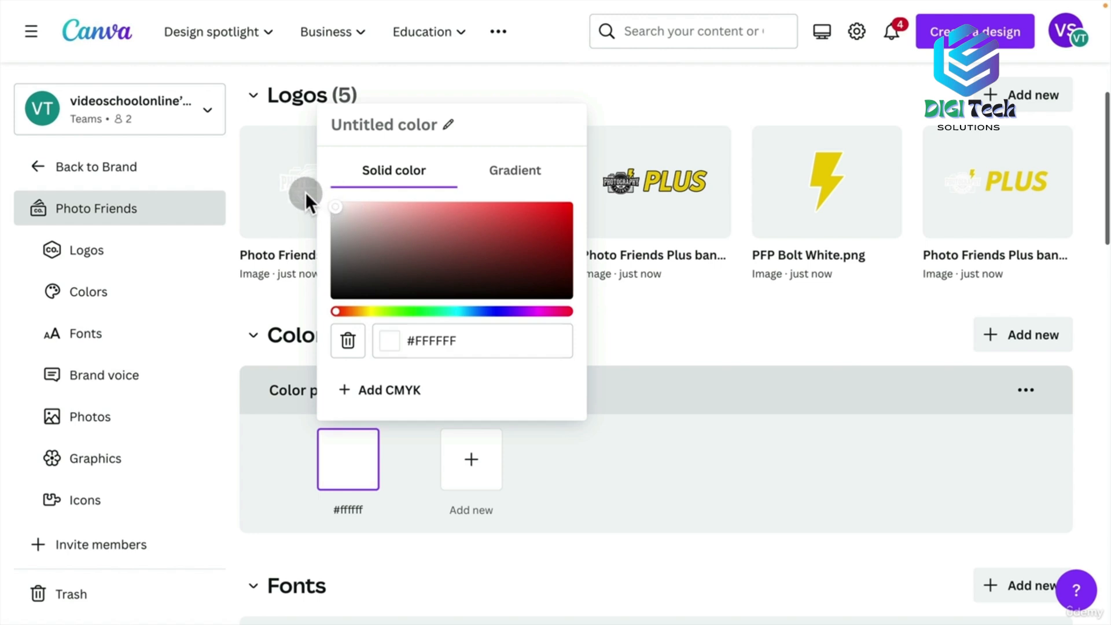
click(465, 345)
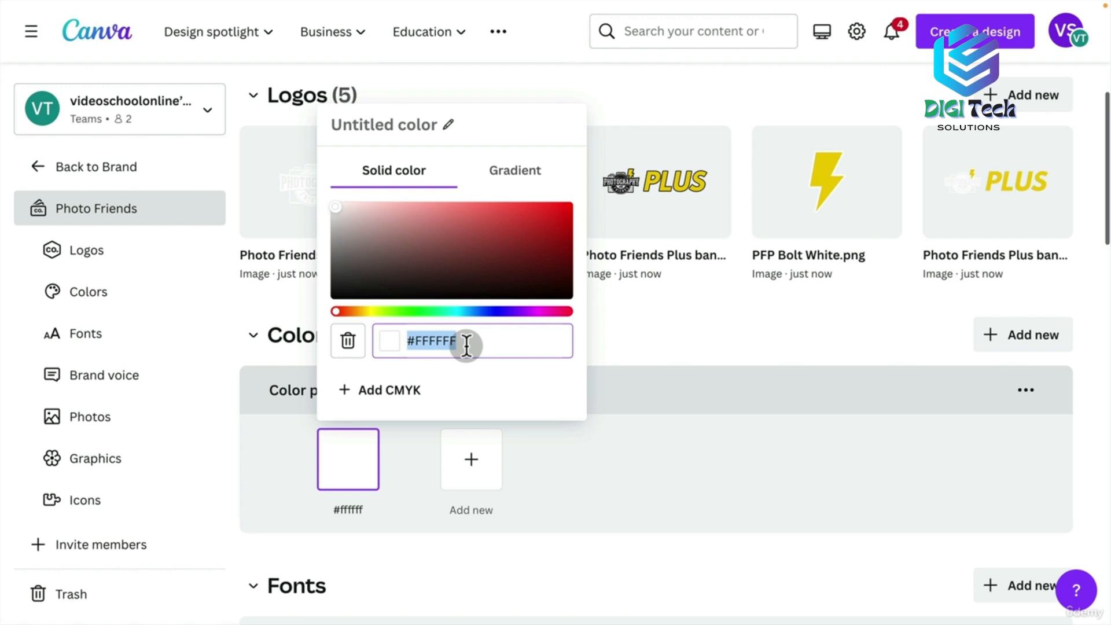
key(Escape)
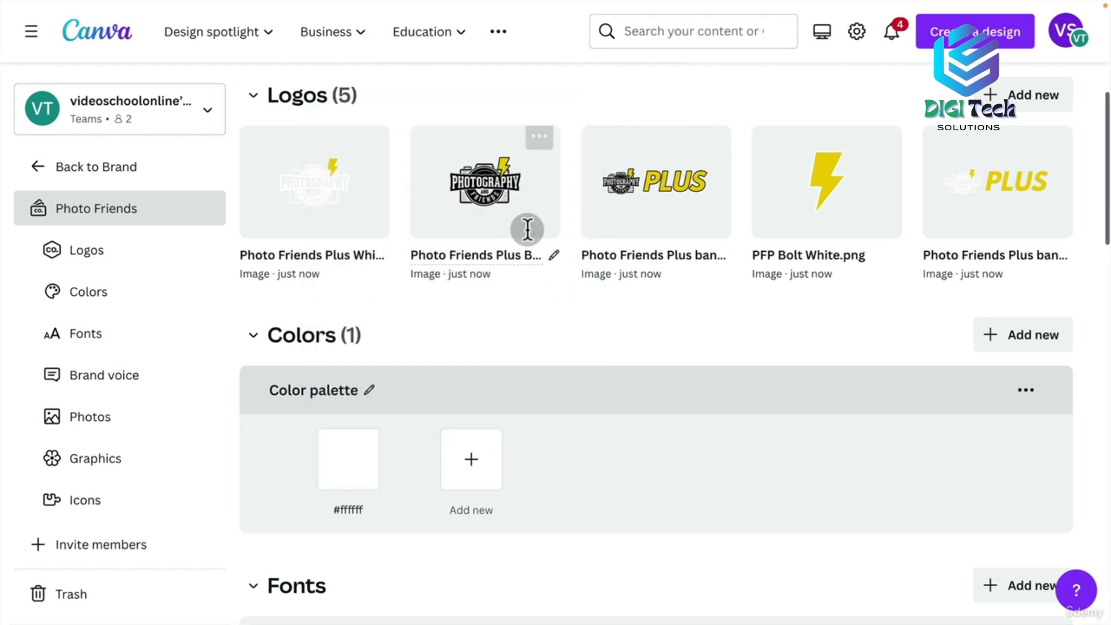
Extract a color palette from the Photo Friends Plus Black.png logo
click(539, 146)
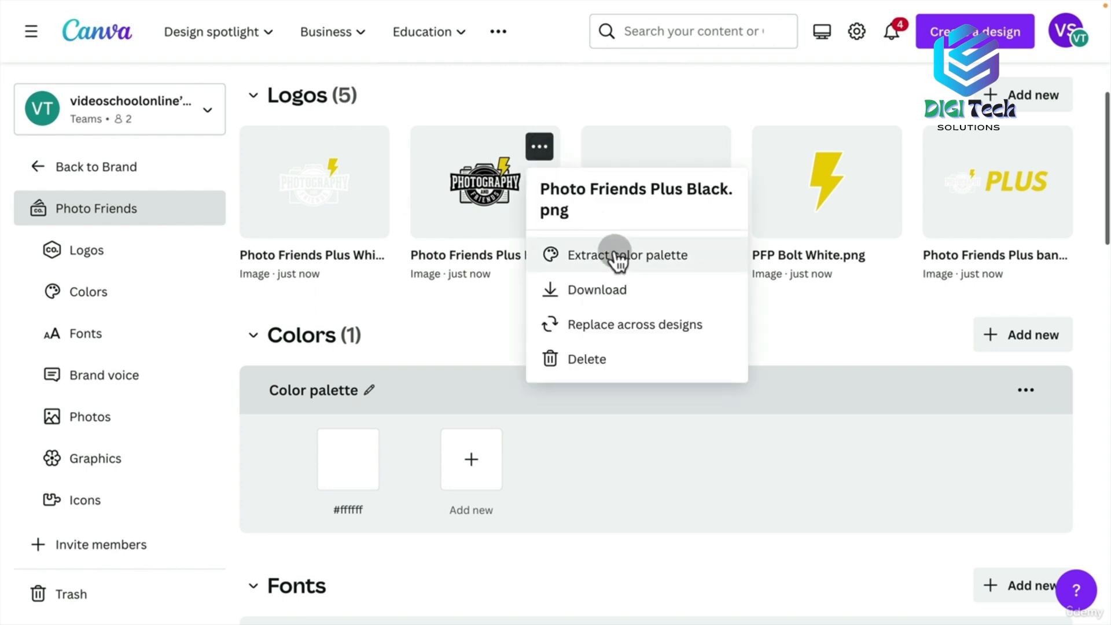
click(617, 256)
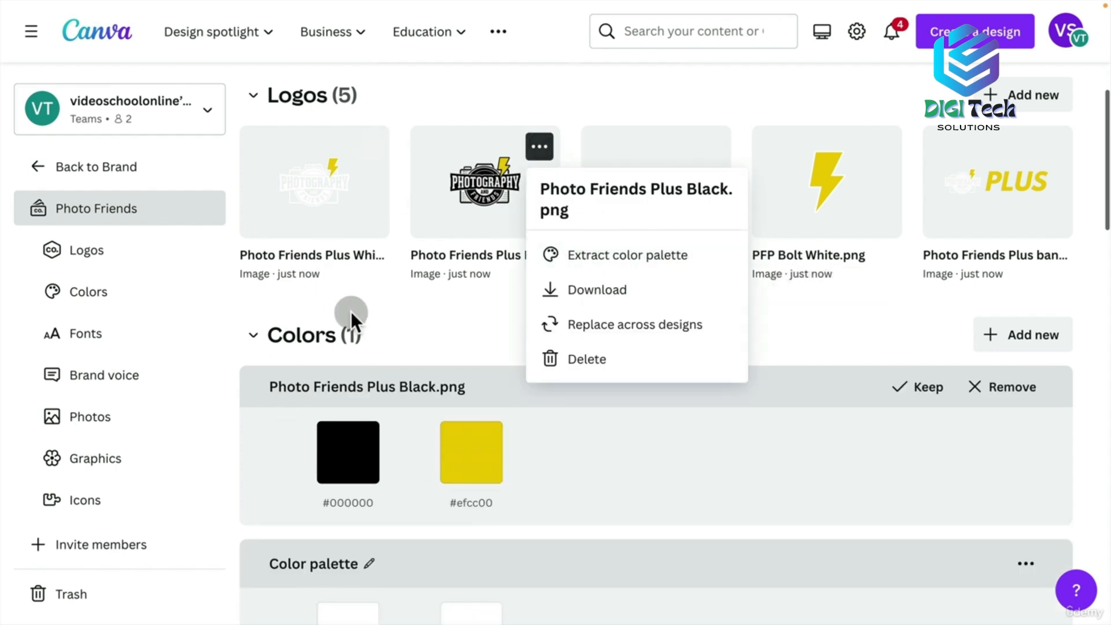
click(477, 443)
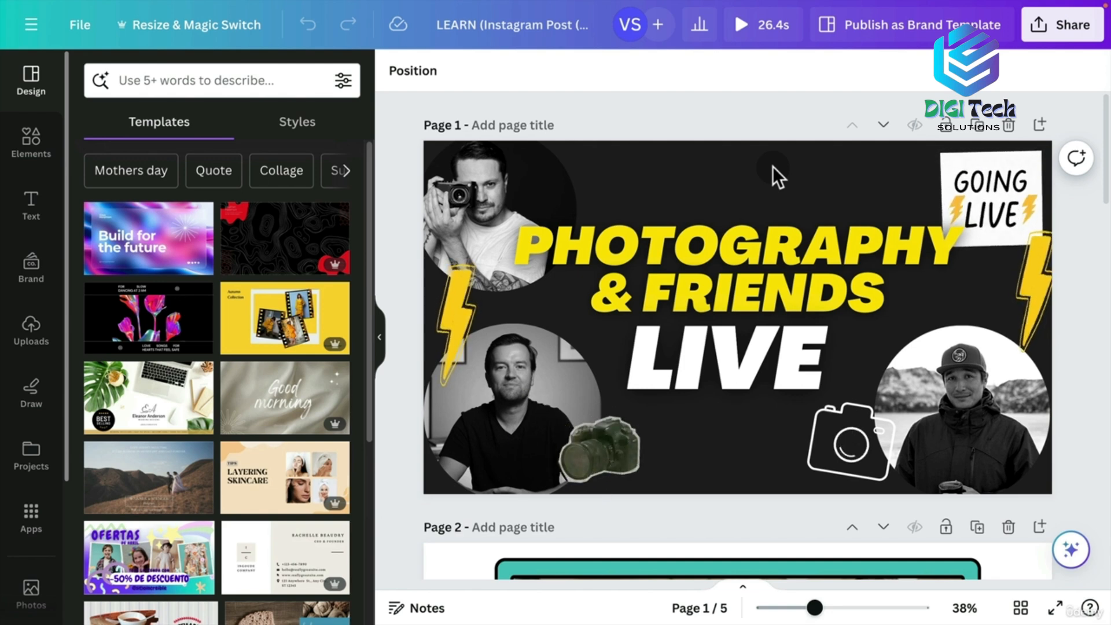
In the open LEARN design, copy the hex code FFDF00 from the yellow Photography & Friends heading
click(682, 262)
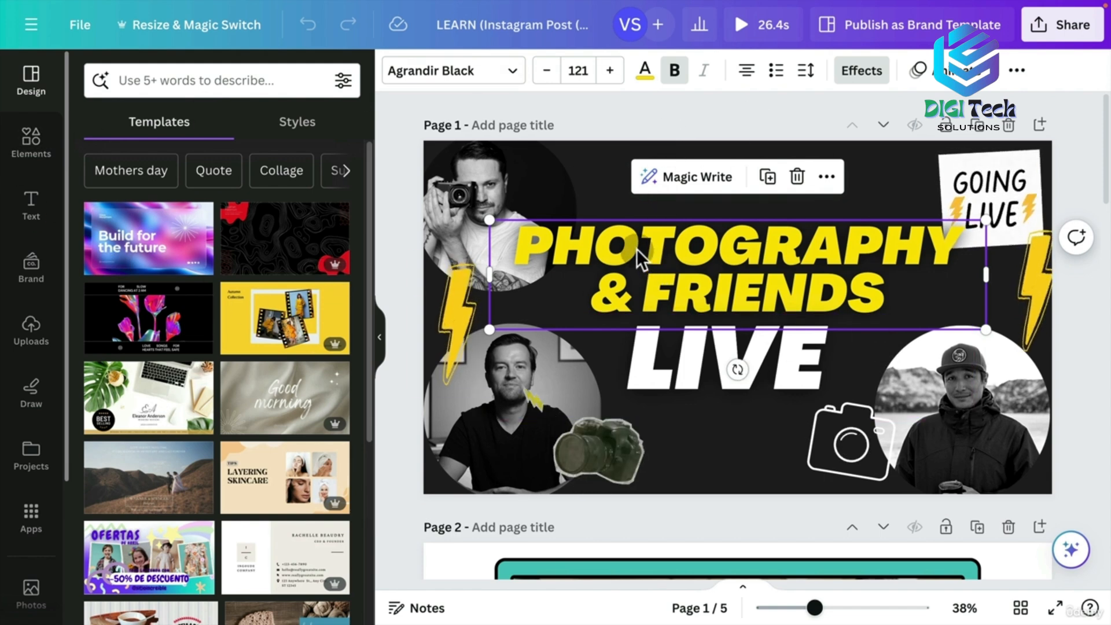
click(646, 75)
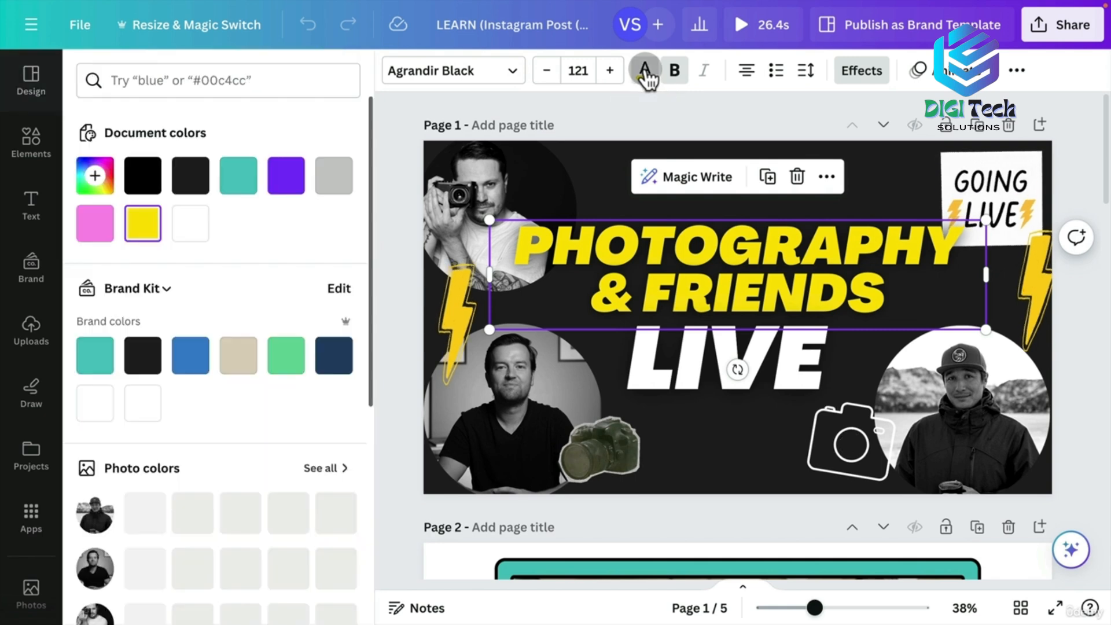
click(143, 222)
click(165, 354)
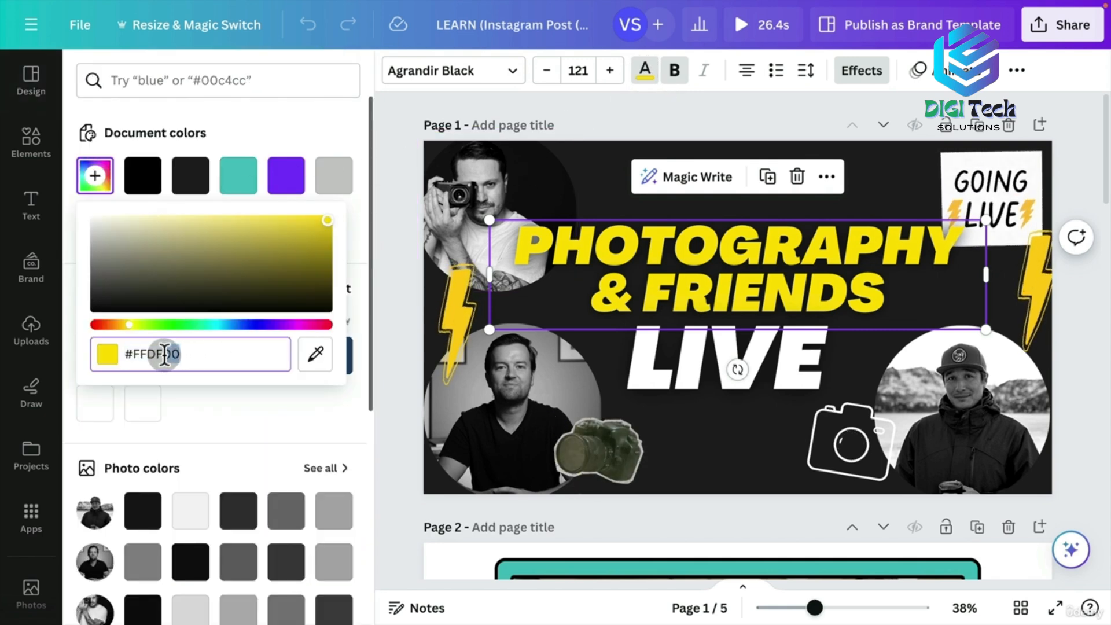
drag(165, 354, 133, 354)
key(super+c)
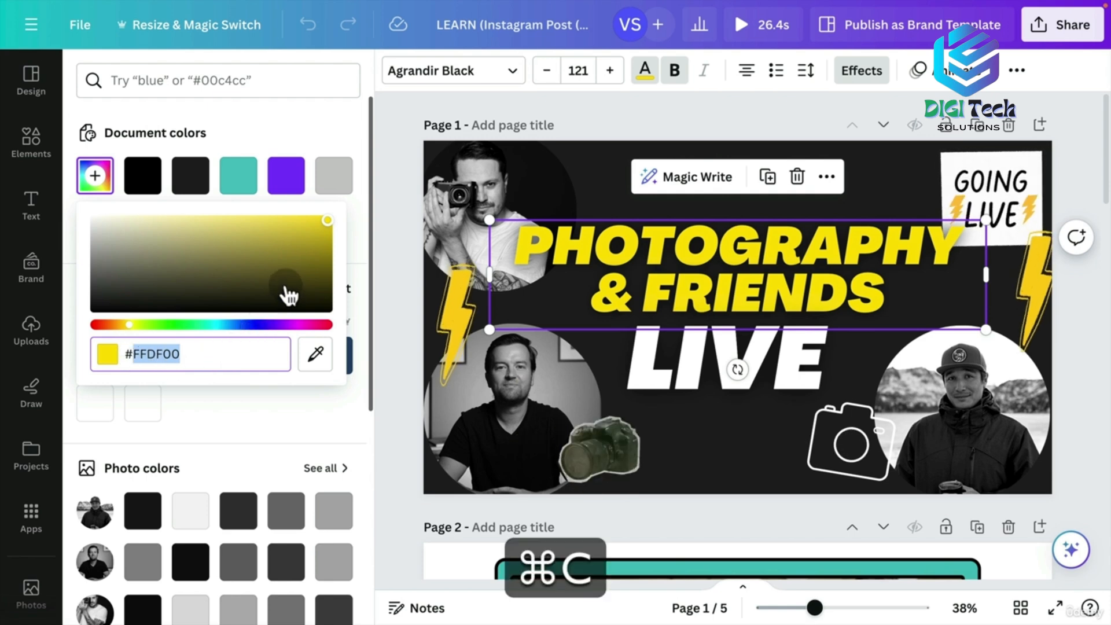
click(656, 110)
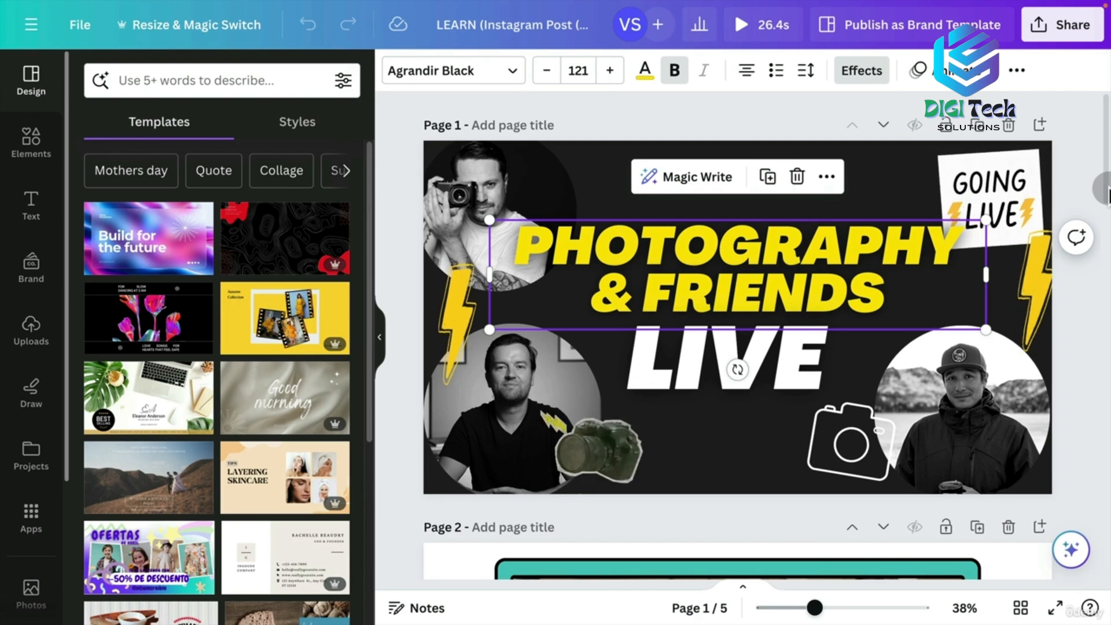
click(32, 331)
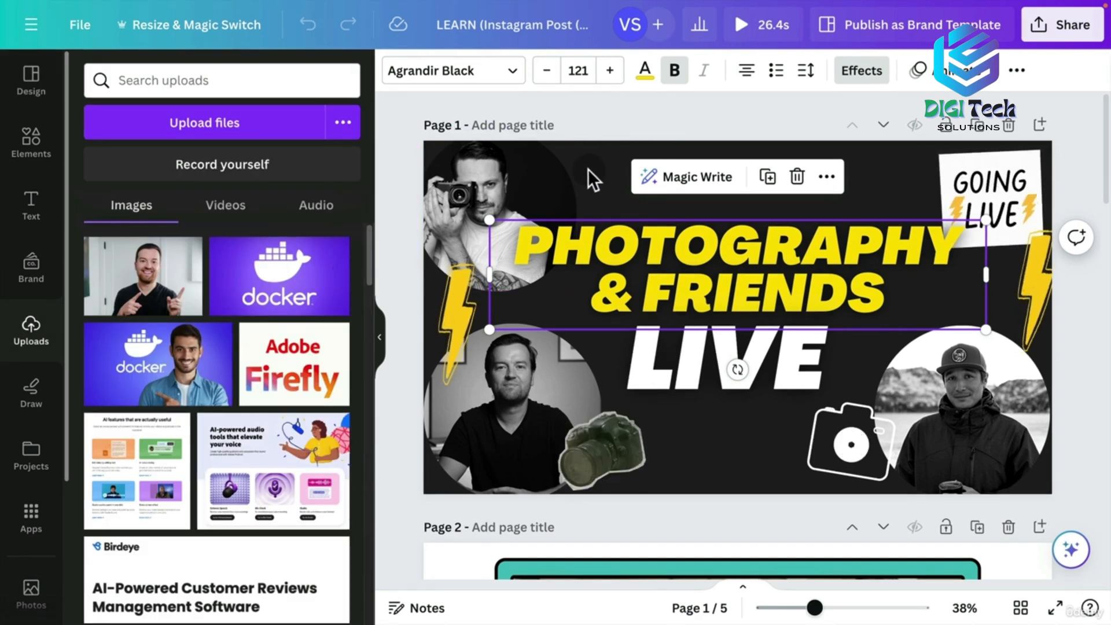
Copy the dark background color code #202020 from page 1 of the design and return to the Photo Friends Brand Kit
click(590, 172)
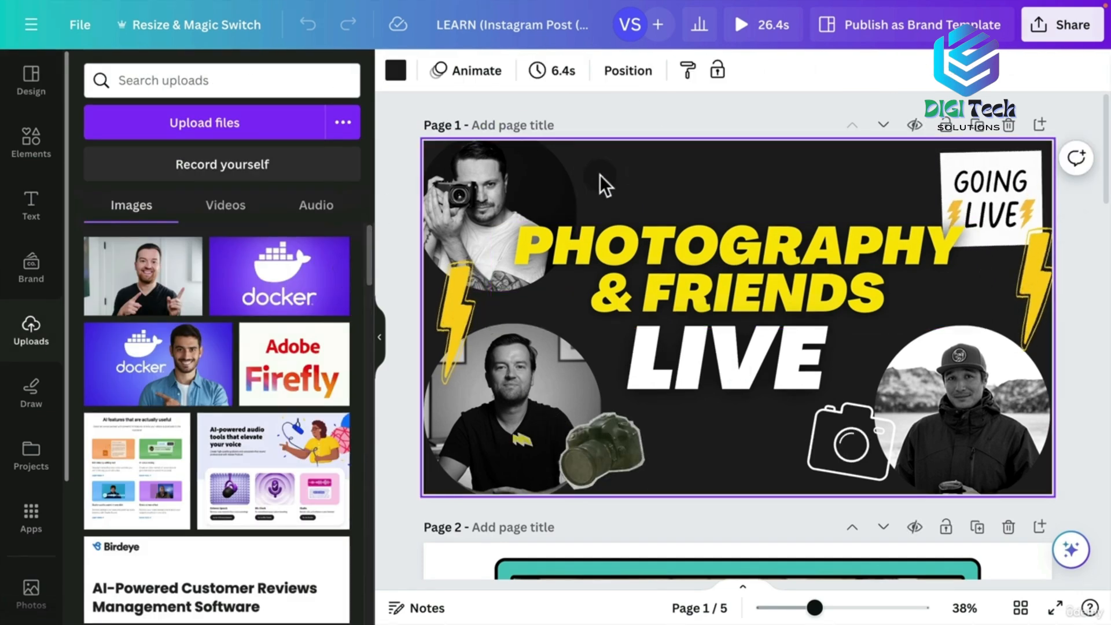
click(396, 74)
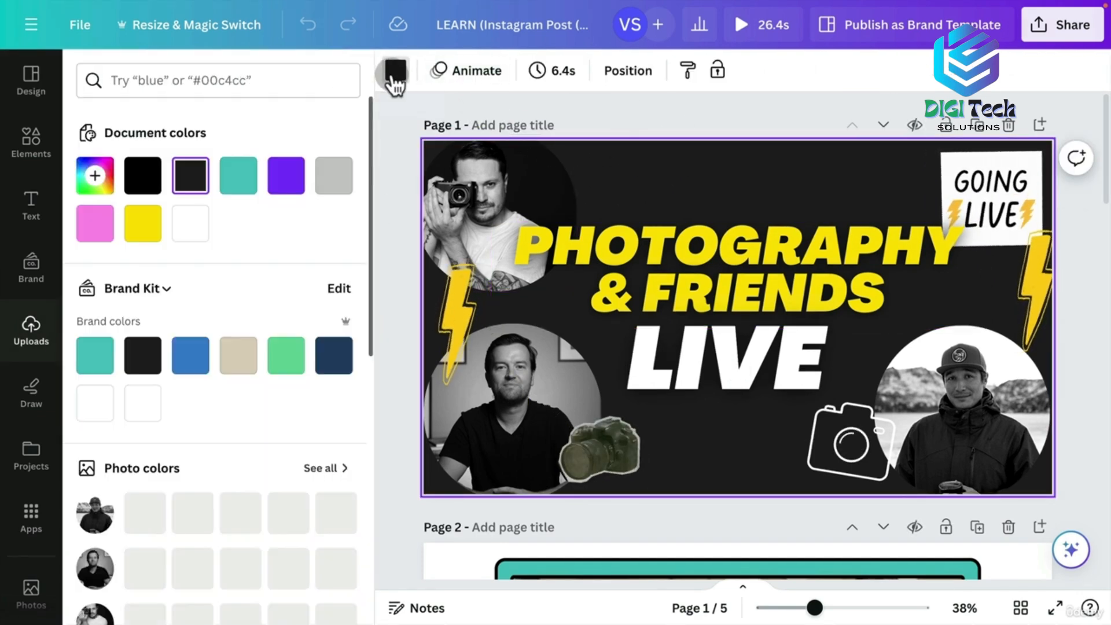
click(188, 184)
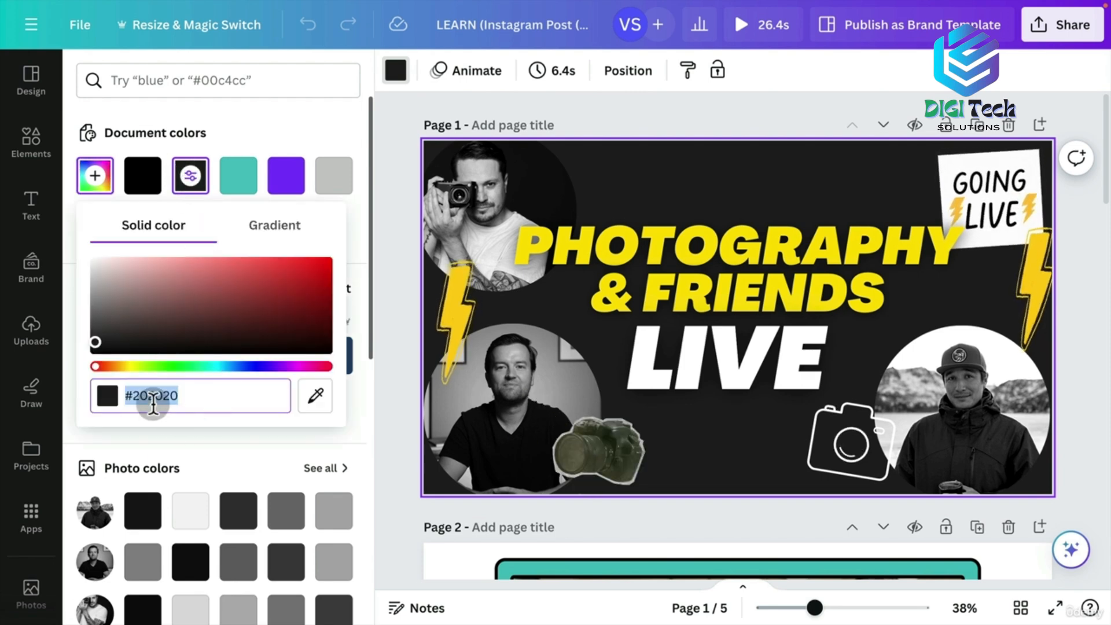
key(super+c)
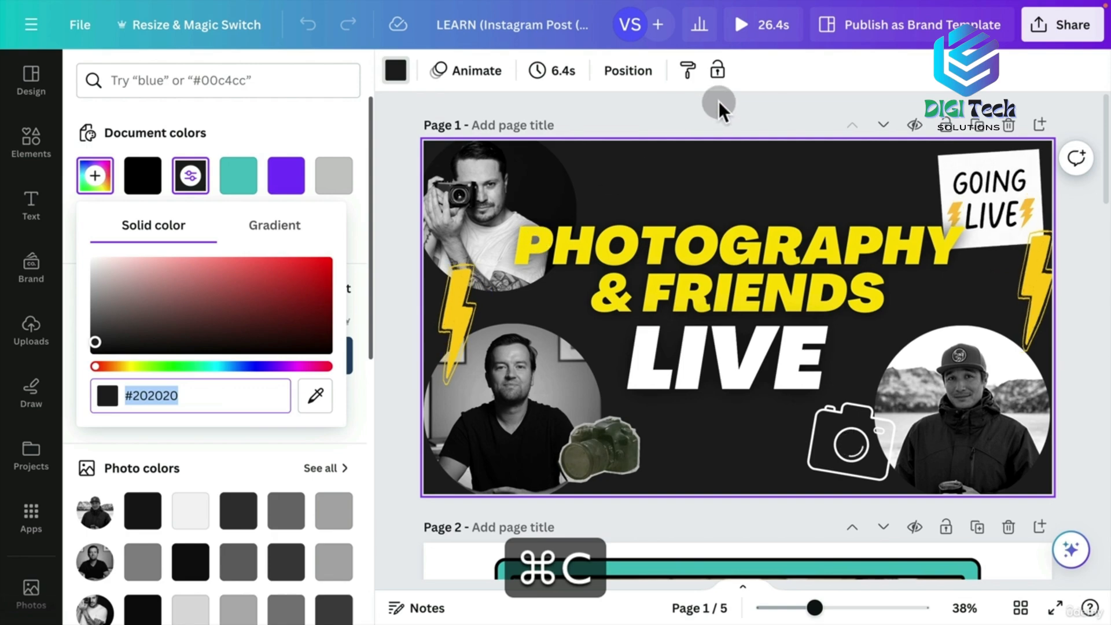
key(Escape)
key(ctrl+Left)
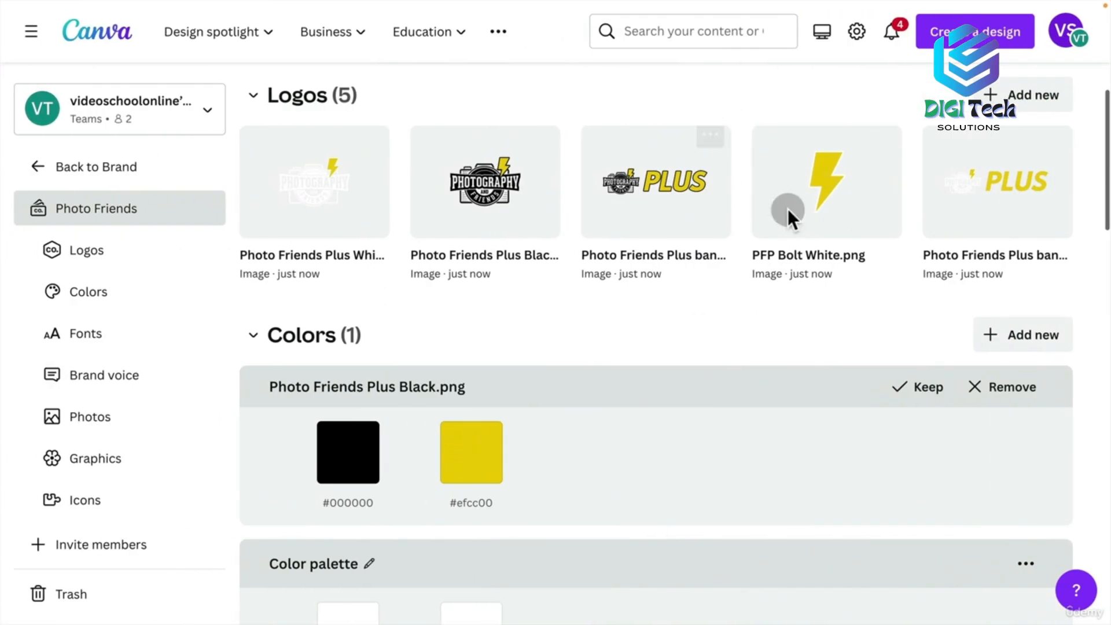
Keep the palette extracted from the logo and add the copied color #202020 to it under the name Dark Gray
click(897, 387)
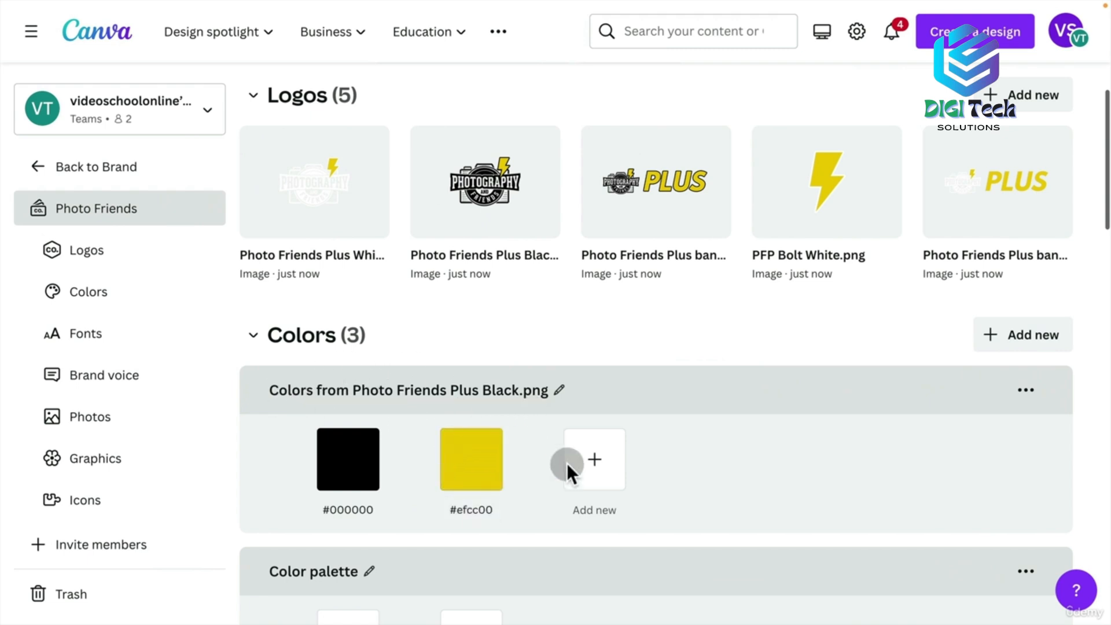
click(593, 463)
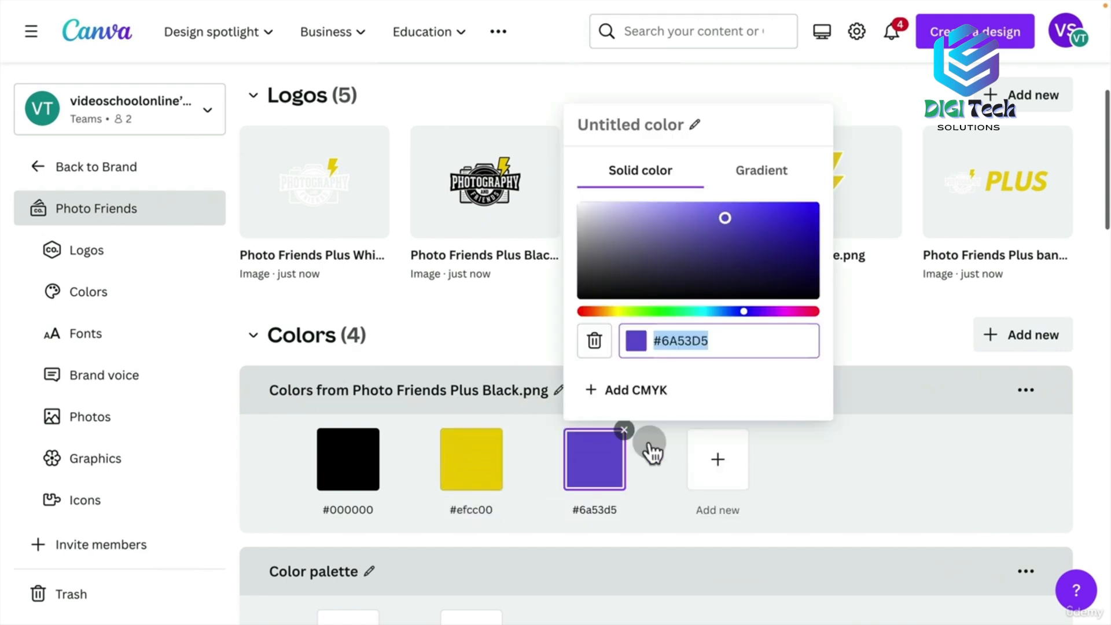
key(super+v)
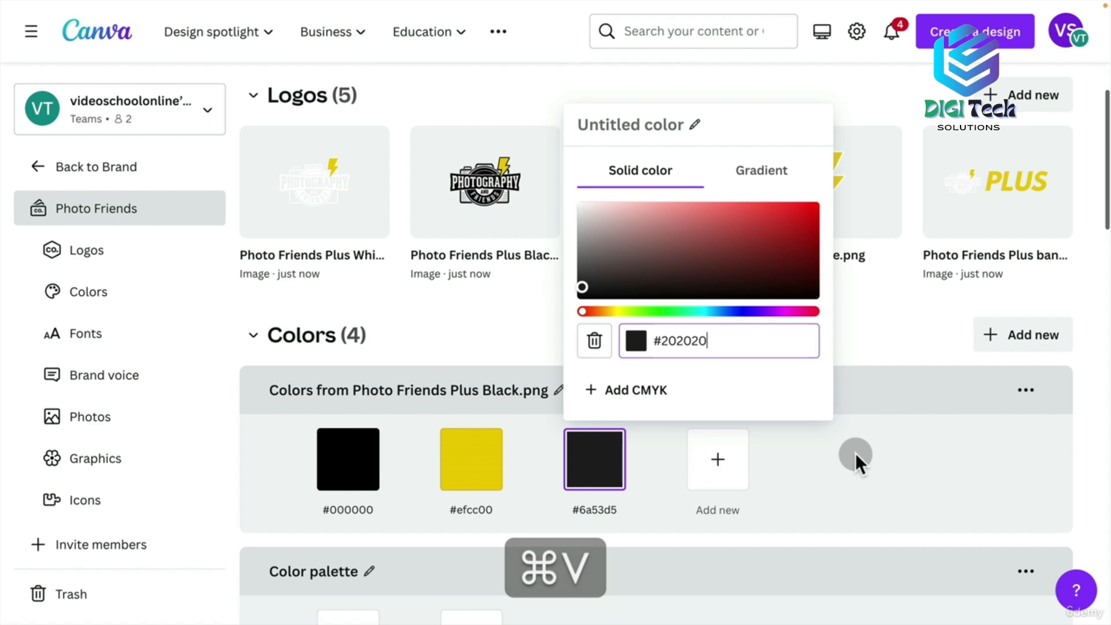
click(648, 124)
text(Dark Gray)
key(Return)
Name the yellow #EFCC00 swatch in the logo palette PF Yellow
click(466, 446)
click(527, 124)
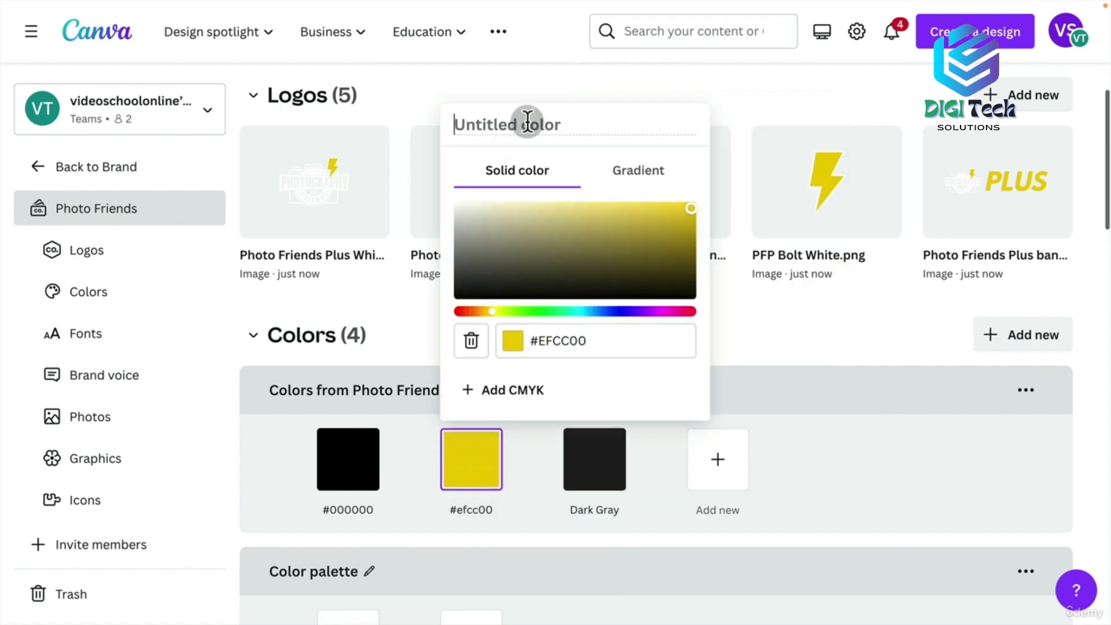
key(super+a)
text(PF Yel)
key(Return)
click(826, 490)
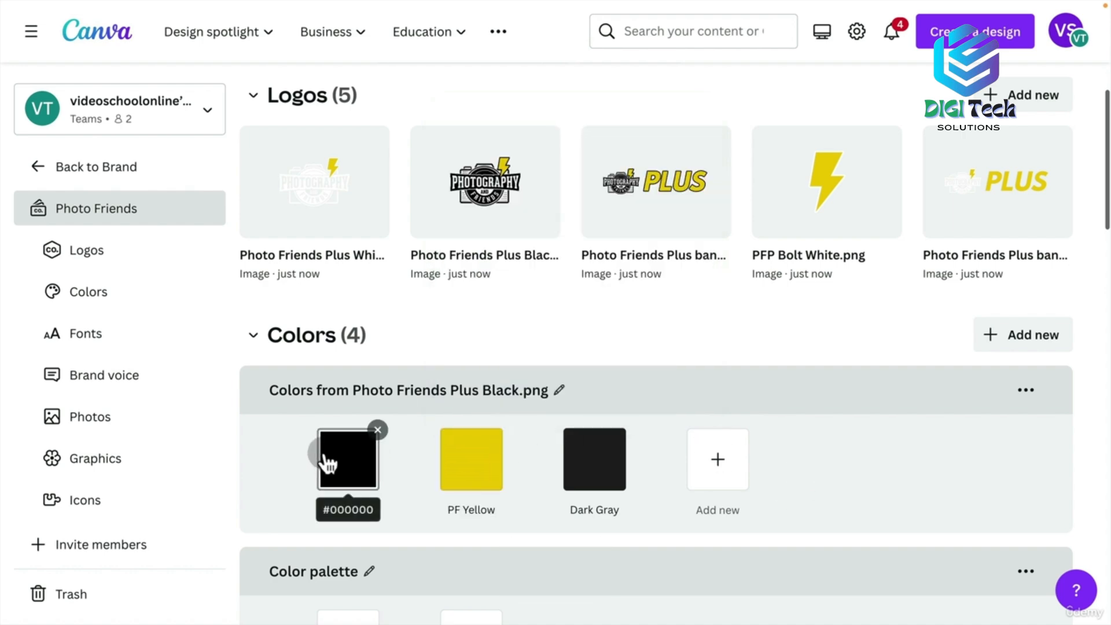
Replace the black #000000 swatch in the logo palette with a white #FFFFFF color named White
click(377, 433)
click(615, 469)
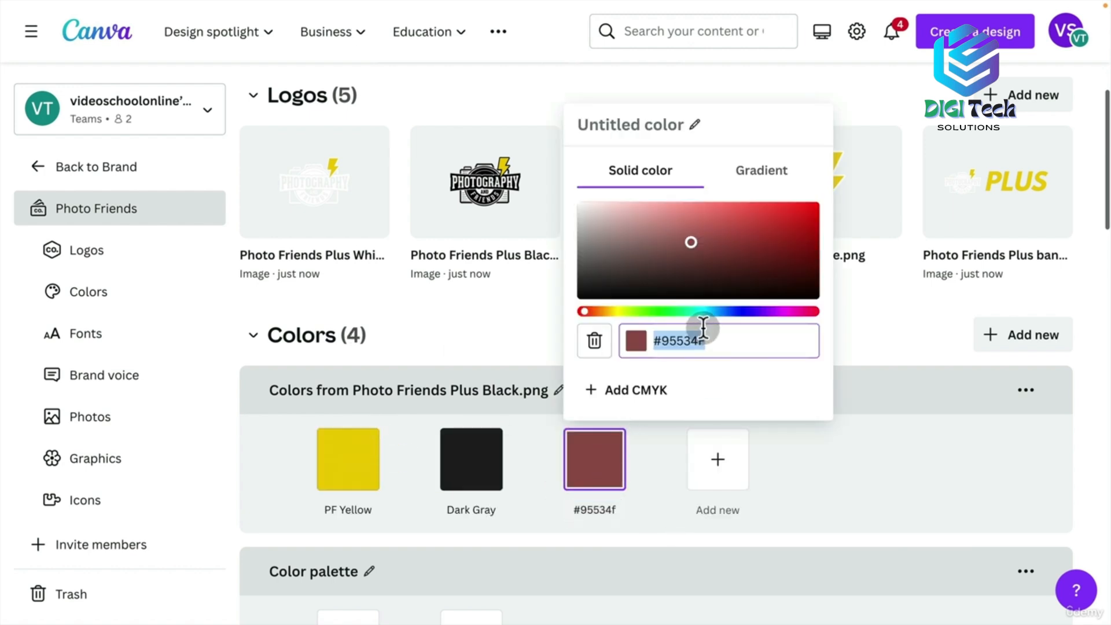
drag(691, 242, 424, 108)
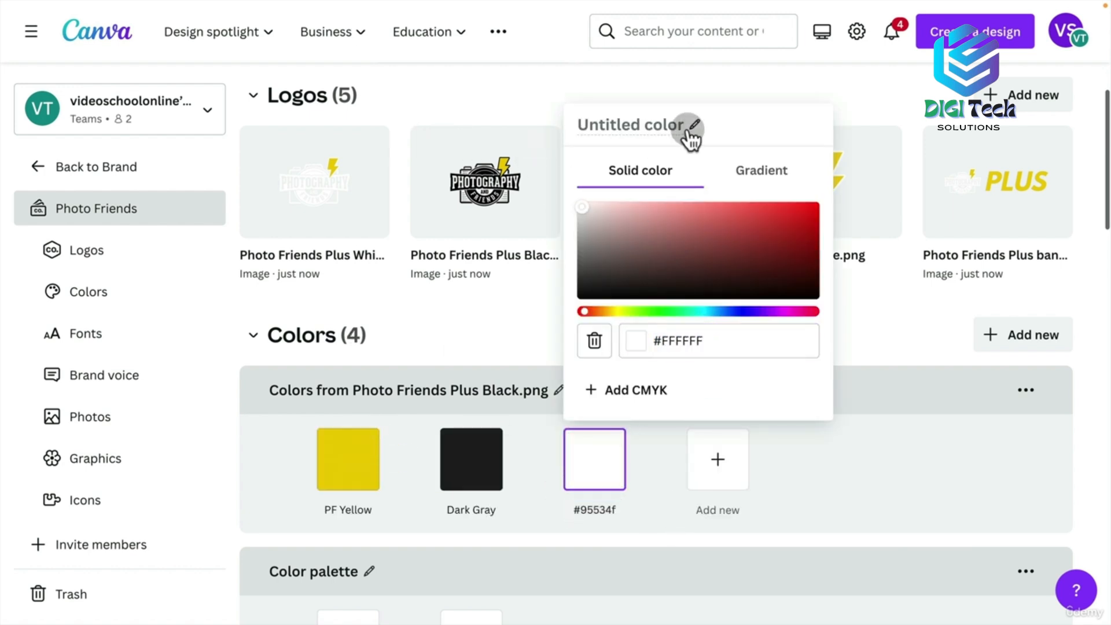
key(shift+super+Right)
text(White)
key(Return)
click(920, 460)
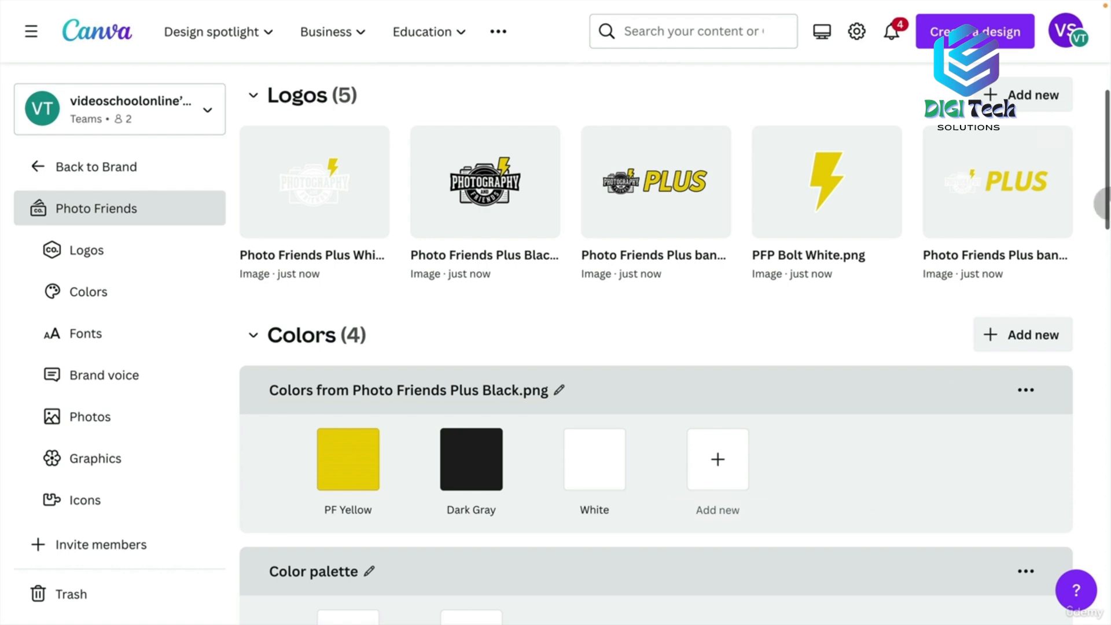
Set the brand kit's Title style to the Raleway Black font and save it
drag(1102, 163, 1102, 238)
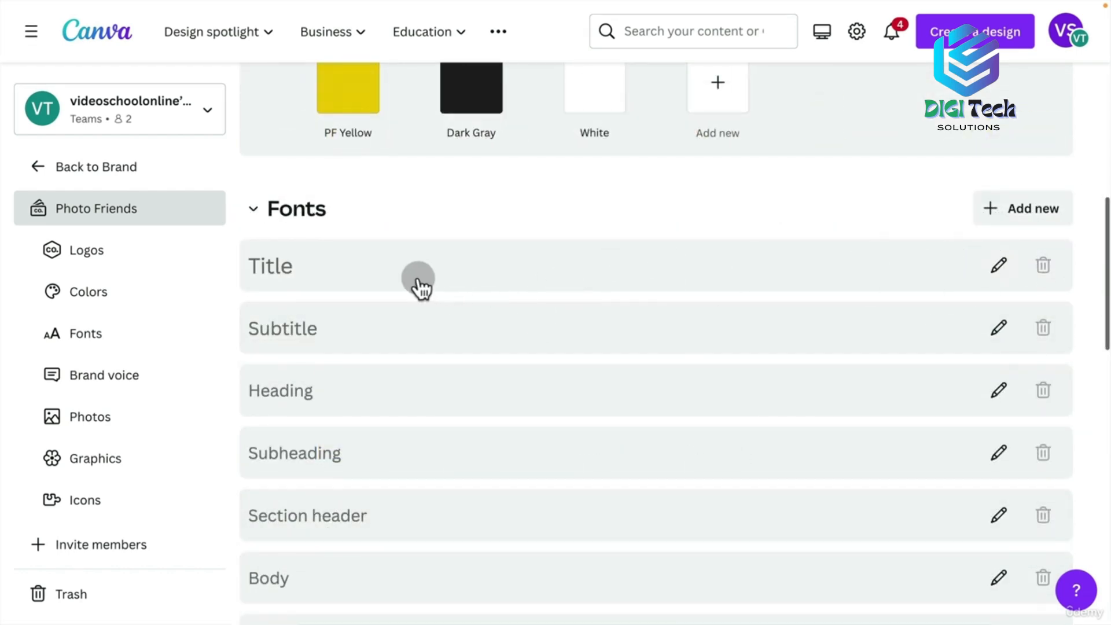
drag(1102, 204, 1098, 223)
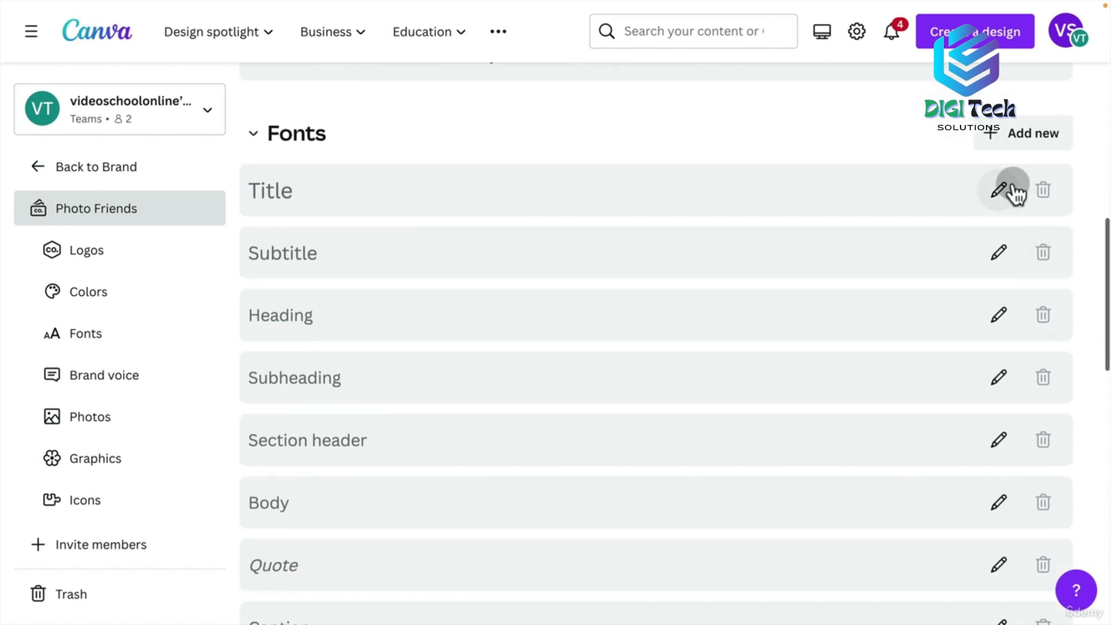
click(1009, 190)
click(347, 193)
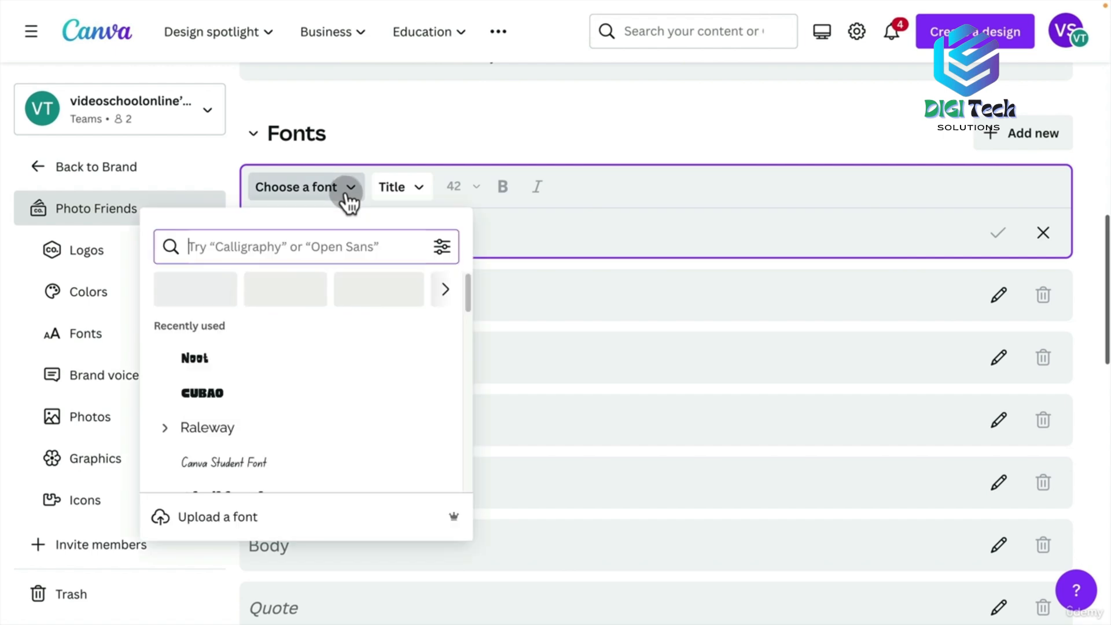
text(Rale)
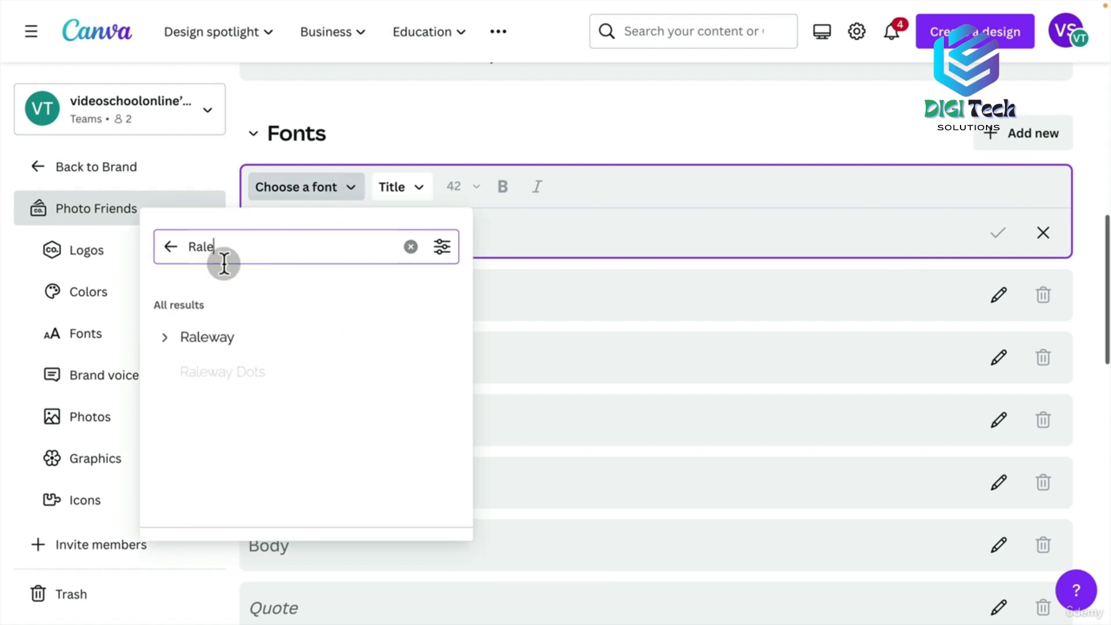
click(165, 340)
scroll(268, 478, down, 2)
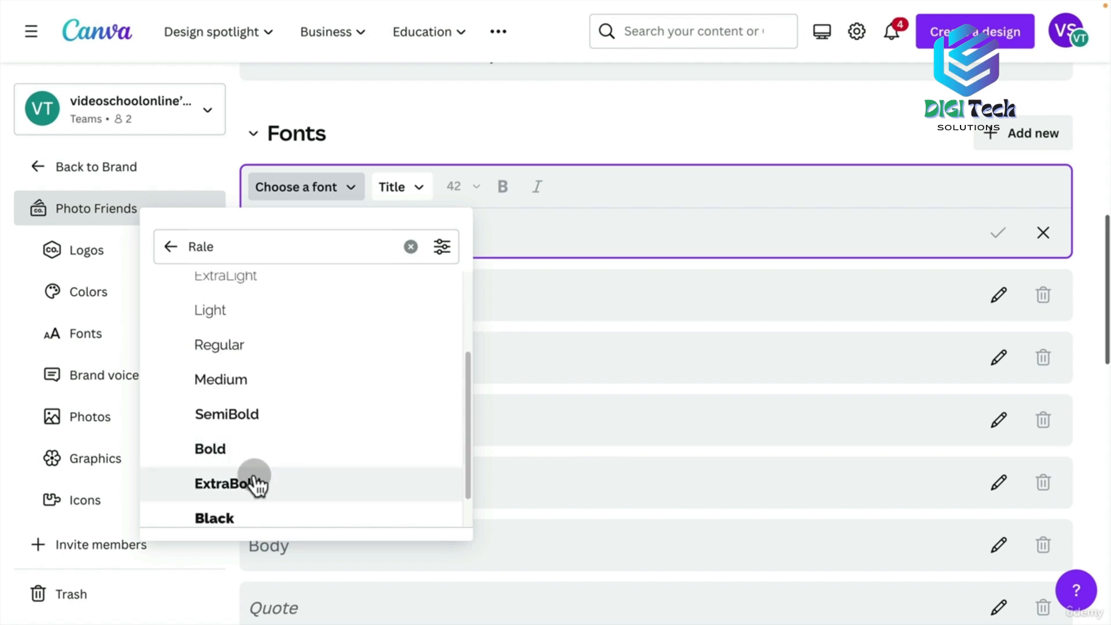
click(233, 513)
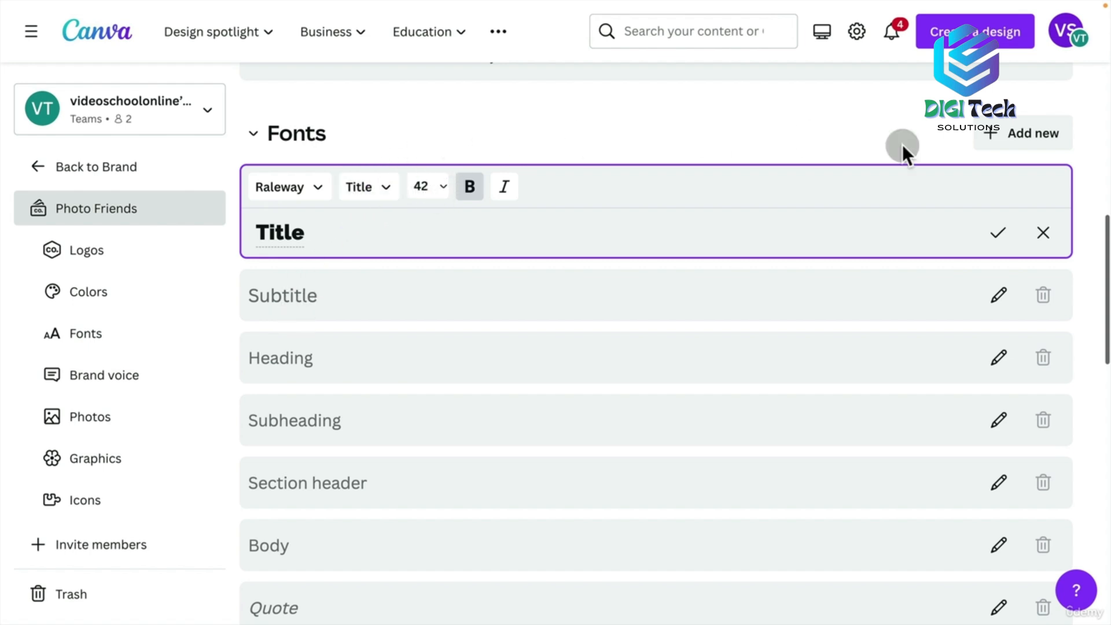
click(1003, 230)
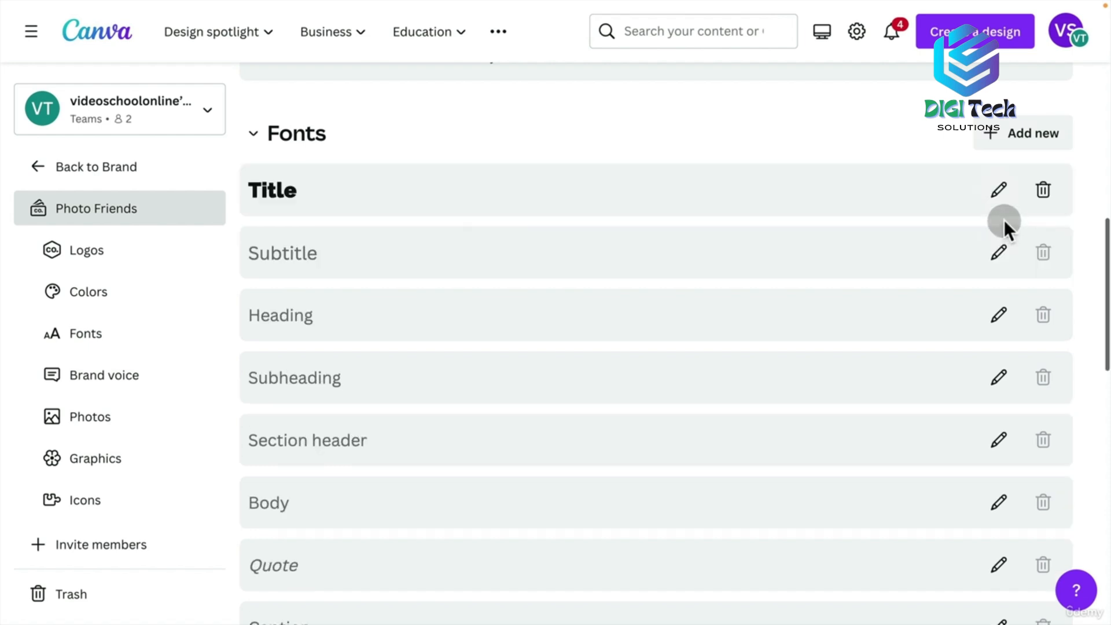
Review the brand kit's Photos, Graphics, Icons and Brand voice sections, and open the brand voice setup
drag(1106, 240, 1106, 509)
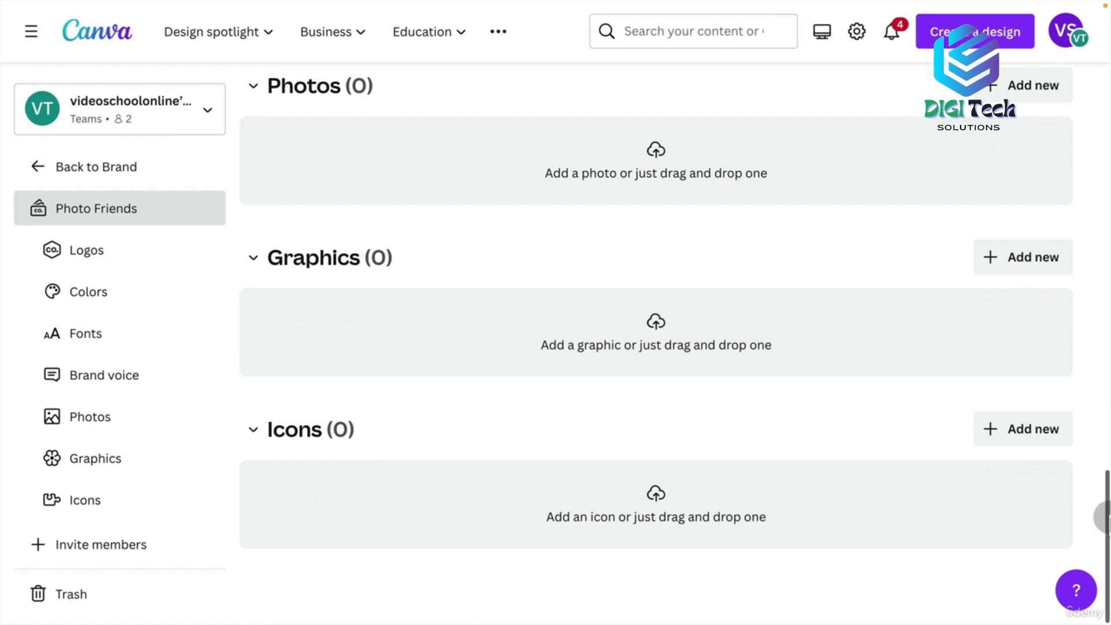
drag(1102, 503, 1105, 402)
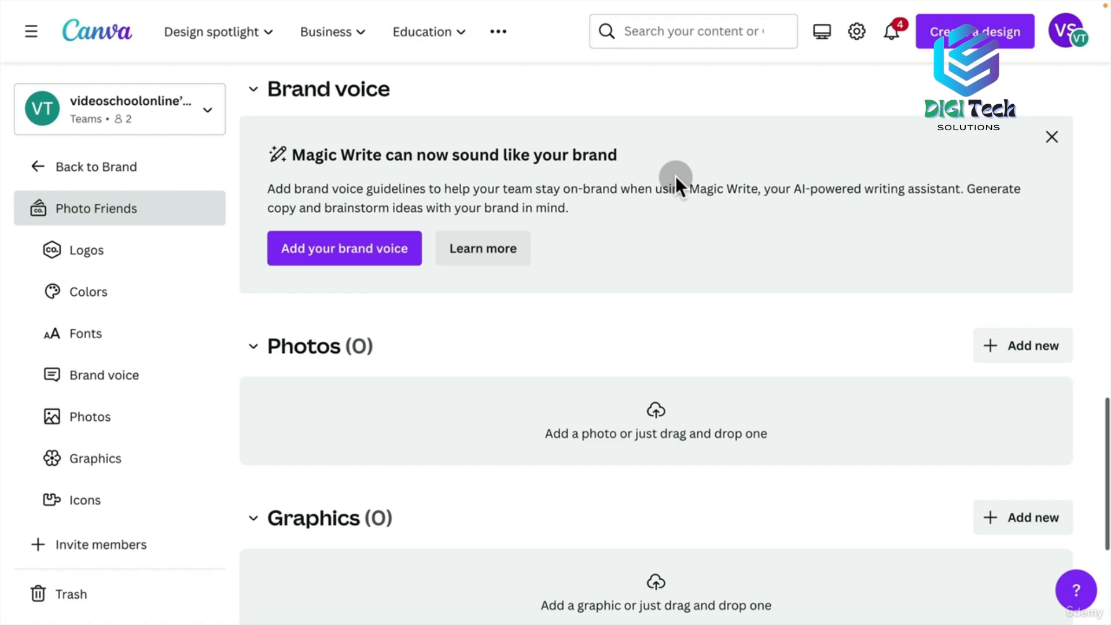
click(305, 255)
click(330, 171)
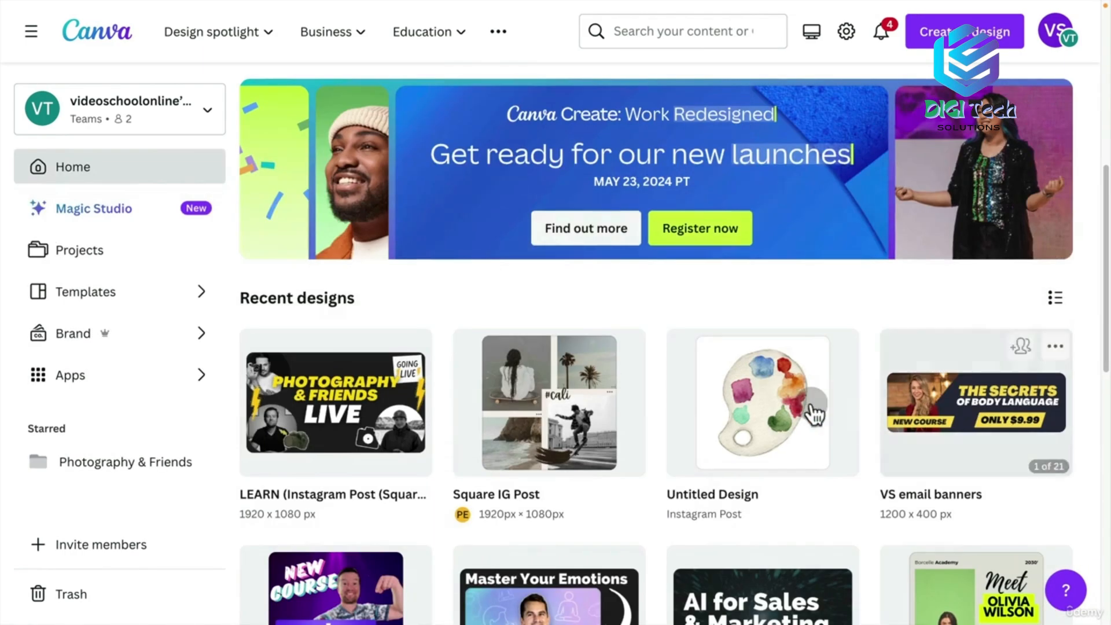
Open the Square IG Post design for editing and switch its brand assets to the Photo Friends brand kit
click(528, 404)
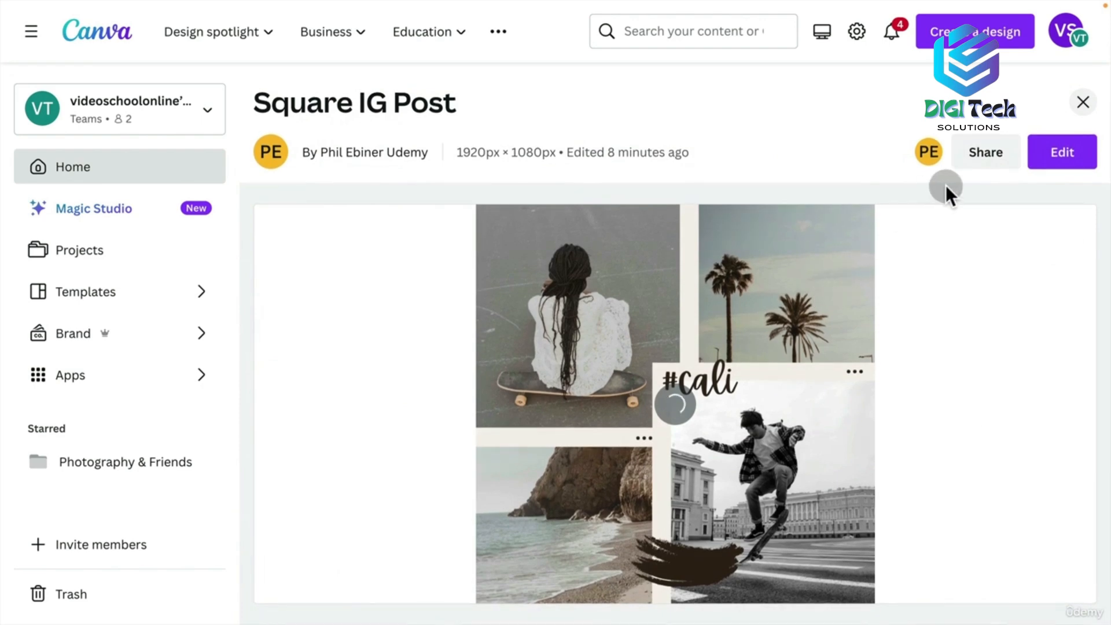
click(1062, 154)
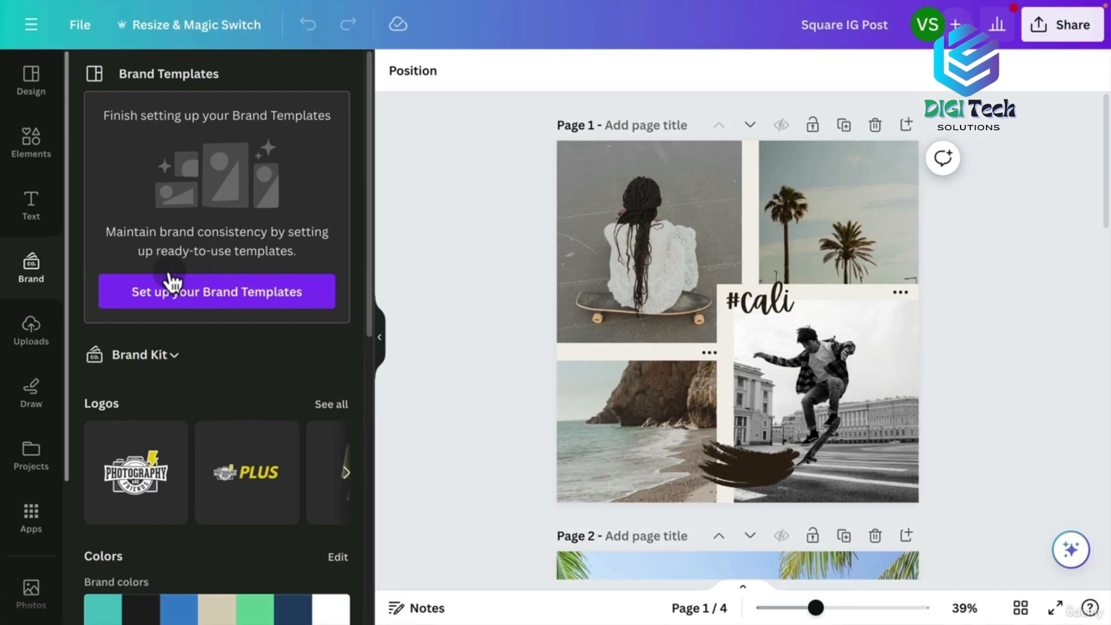
click(151, 359)
click(623, 249)
click(798, 586)
drag(372, 335, 366, 470)
Shuffle the Photo Friends palette on page 1 until the borders are dark gray, the dots yellow, and the text and brush stroke white
mouse_move(209, 370)
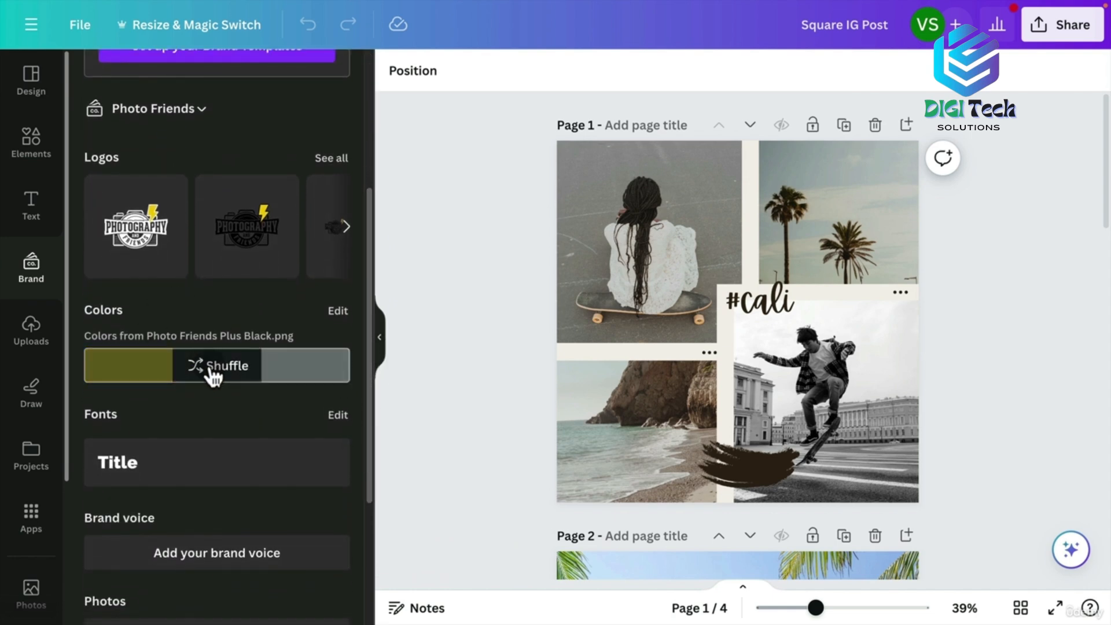
click(220, 385)
click(221, 385)
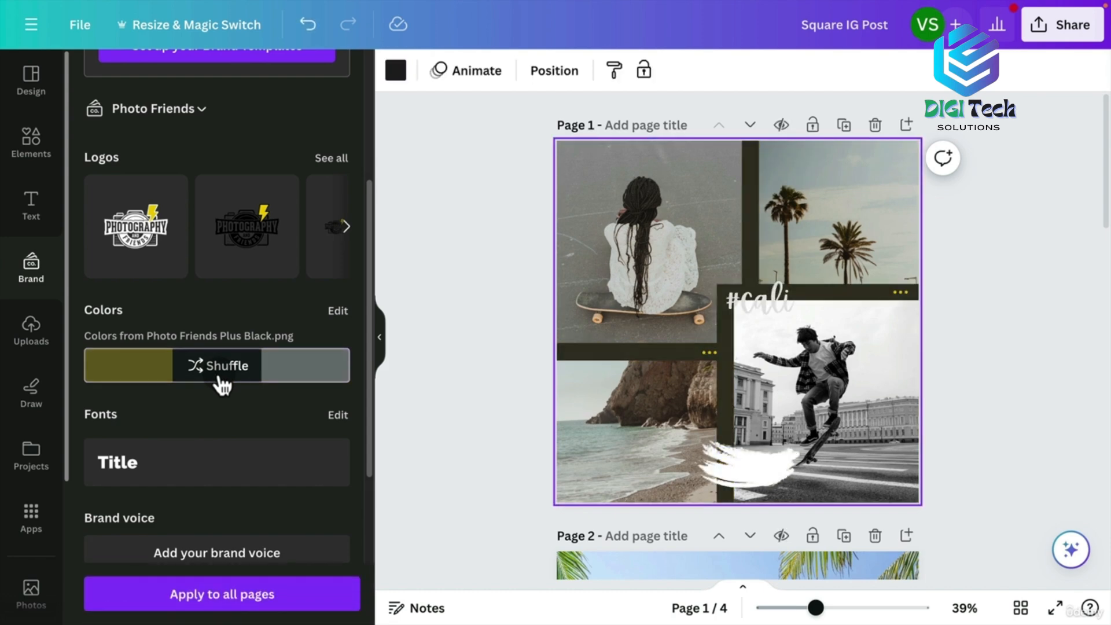
click(223, 384)
click(222, 386)
click(222, 386)
click(222, 386)
click(223, 386)
click(224, 387)
click(224, 389)
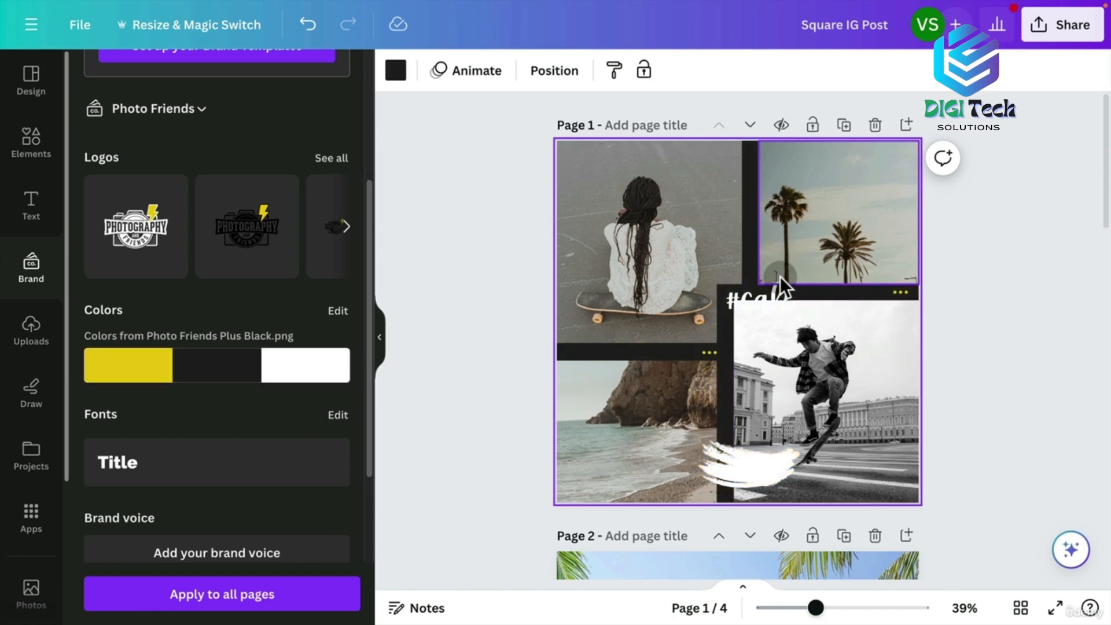
Recolor the #cali text on page 1 with the brand color PF Yellow #efcc00
click(760, 306)
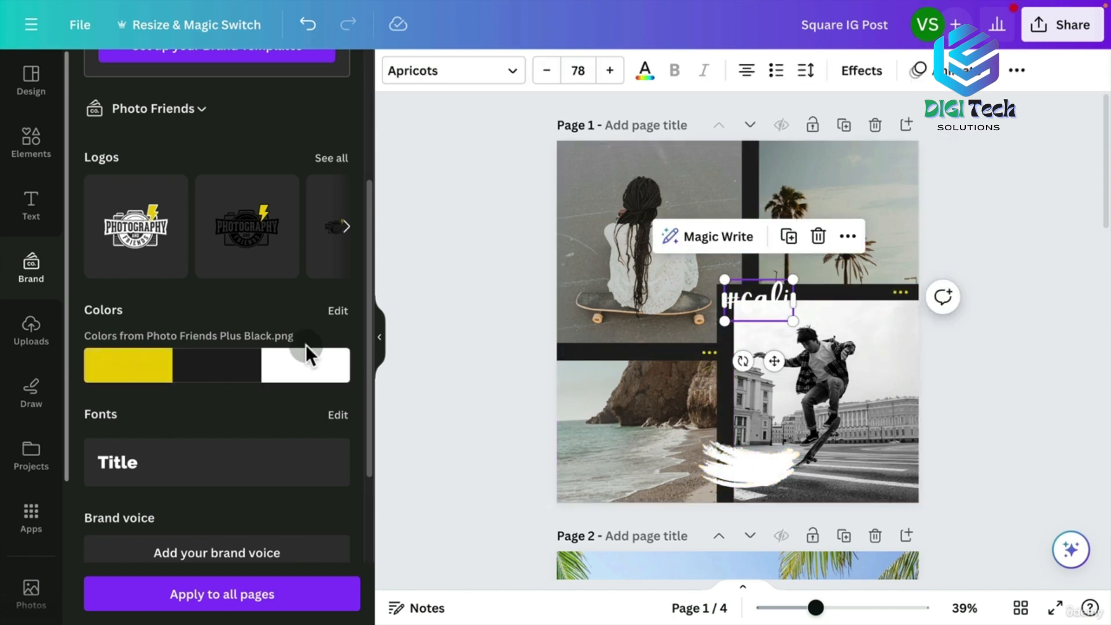
click(473, 77)
click(644, 74)
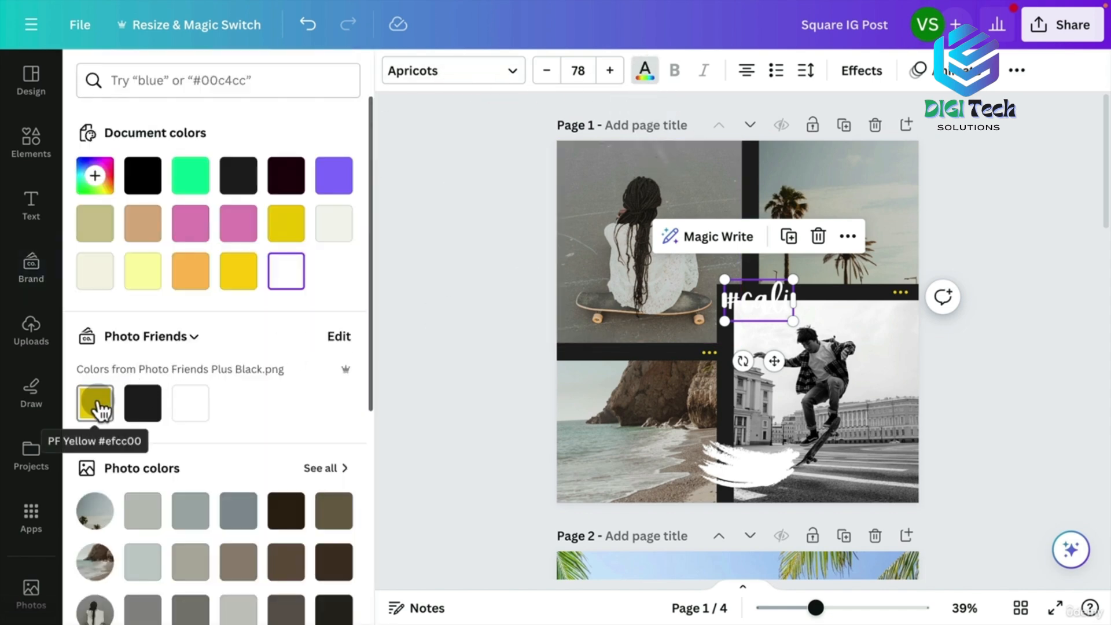
click(94, 403)
Recolor the white brush stroke at the bottom of page 1 with the brand color PF Yellow
click(762, 464)
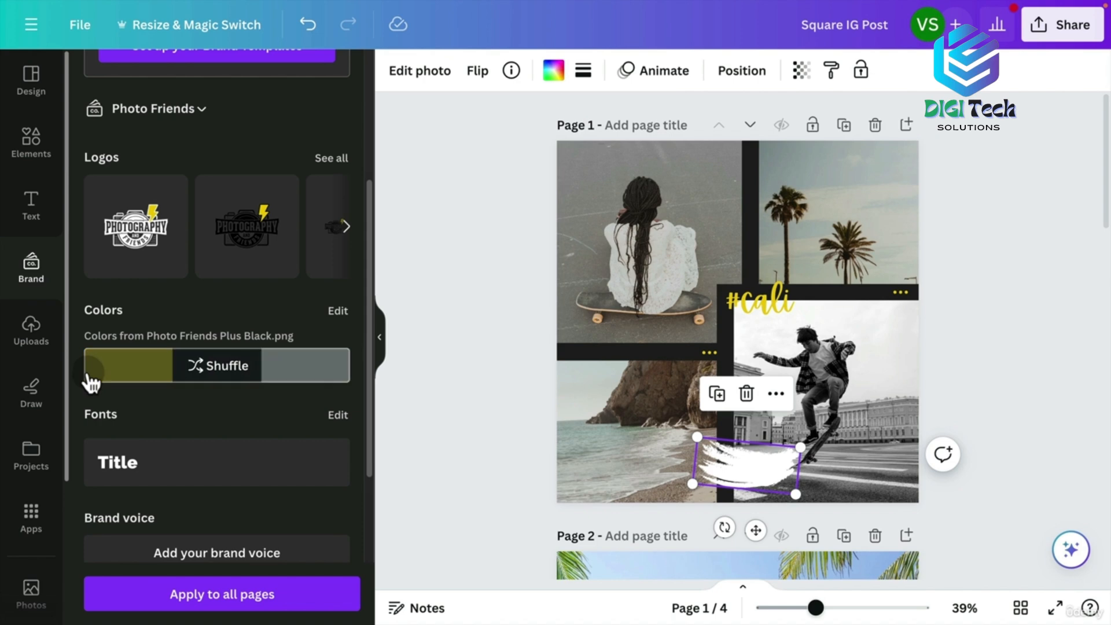
click(549, 69)
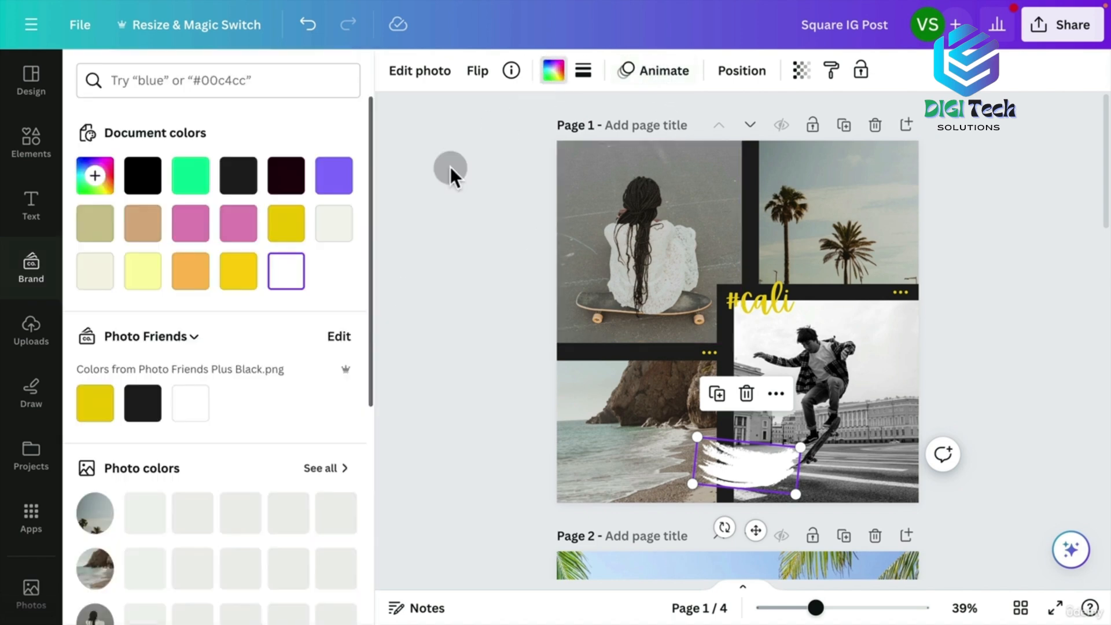
click(94, 403)
click(630, 399)
click(988, 293)
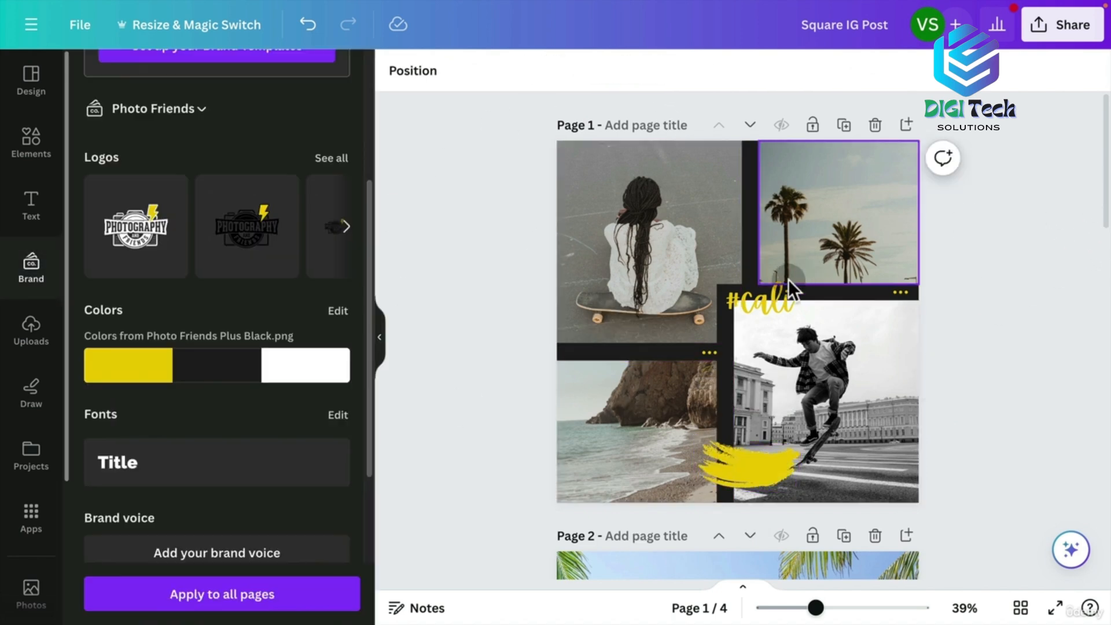
Shift the #cali text slightly up and left, and try the white Photography and Friends logo on page 1
click(763, 298)
drag(770, 295, 752, 279)
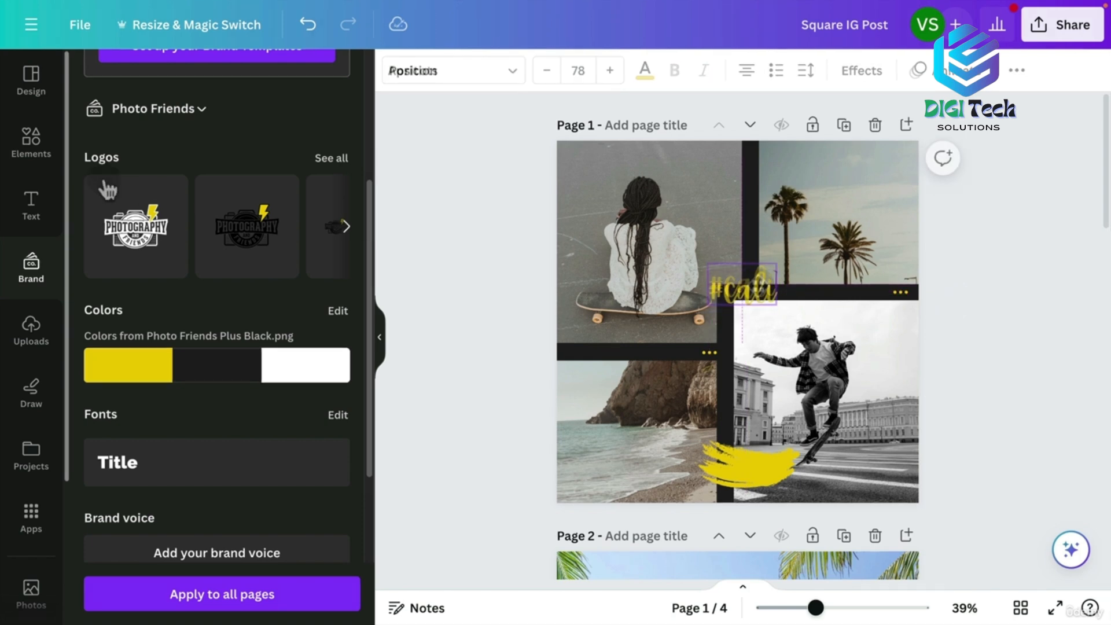
click(123, 237)
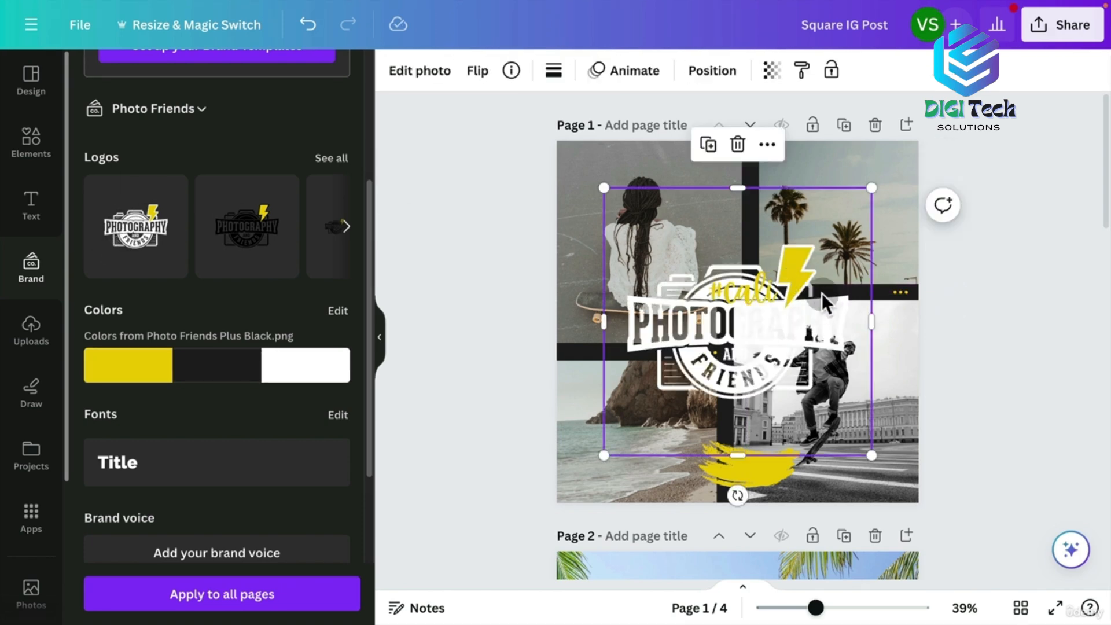
key(BackSpace)
Add the PFP Bolt White.png logo to page 1, shrink it to about half size and move it to the page's upper-left corner
click(323, 162)
click(287, 366)
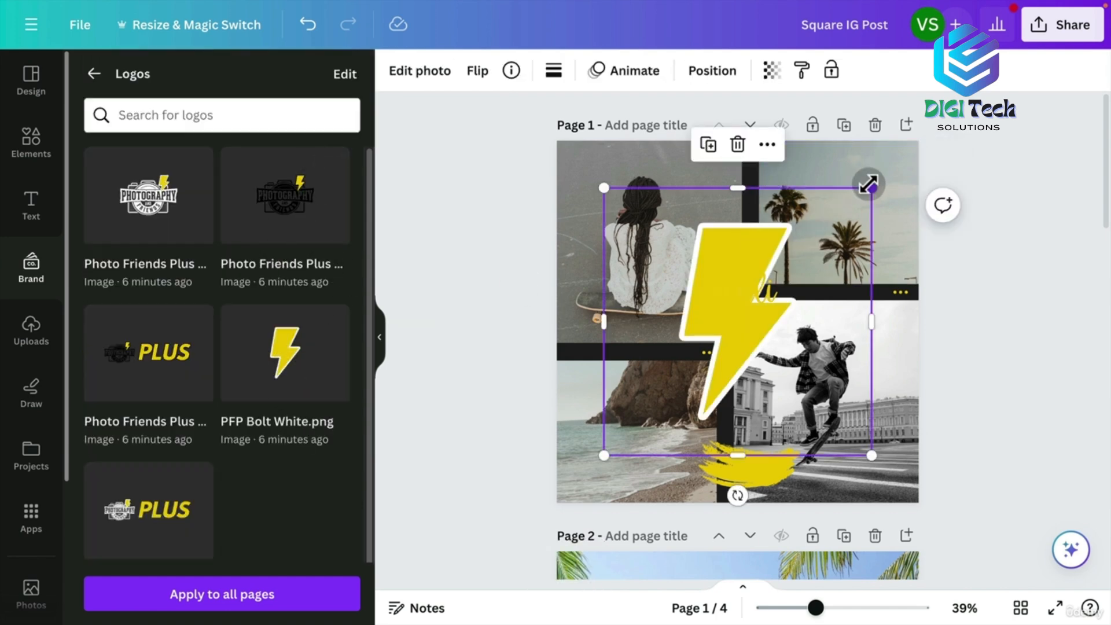
drag(867, 185, 745, 311)
drag(671, 413, 559, 179)
click(985, 261)
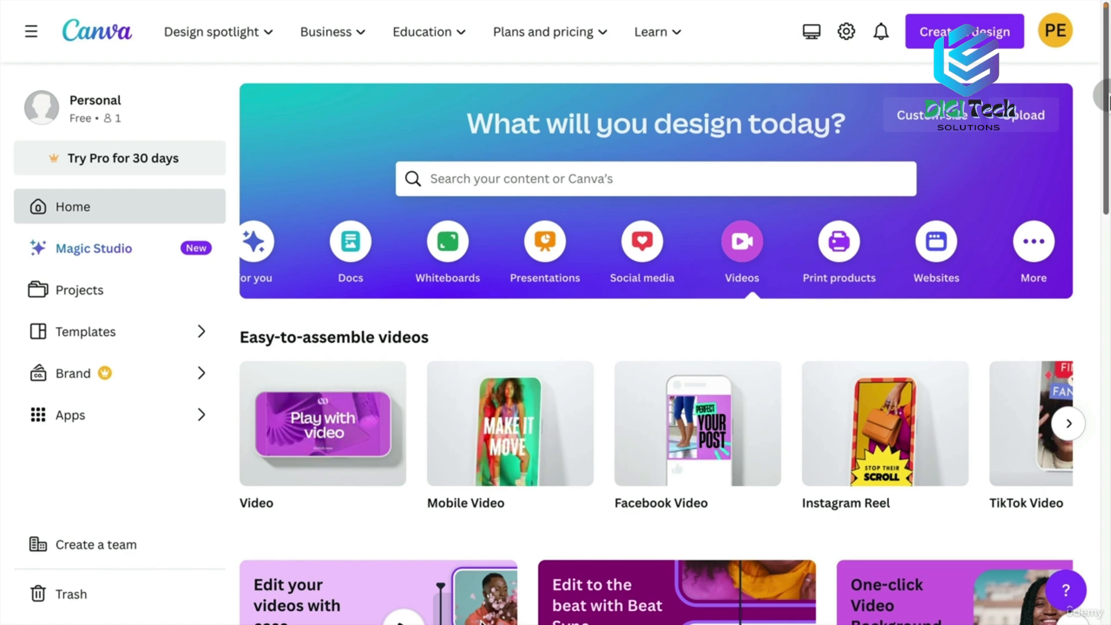
Browse the video template categories on the home page and open the full Mobile Videos collection
scroll(1108, 98, down, 2)
drag(1108, 105, 1107, 60)
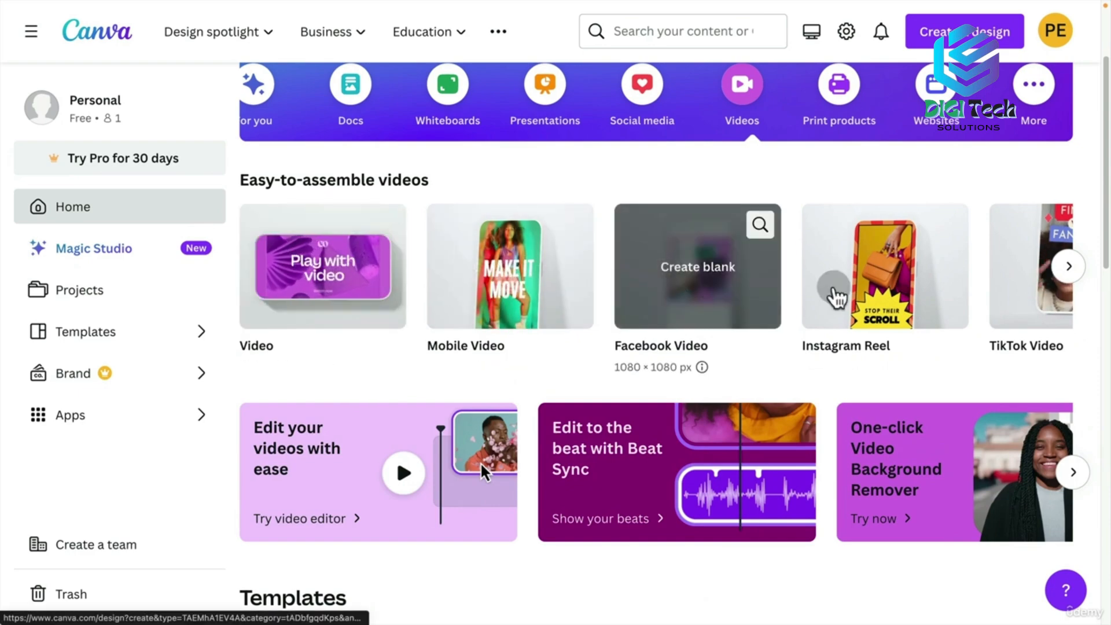
drag(1103, 190, 1084, 454)
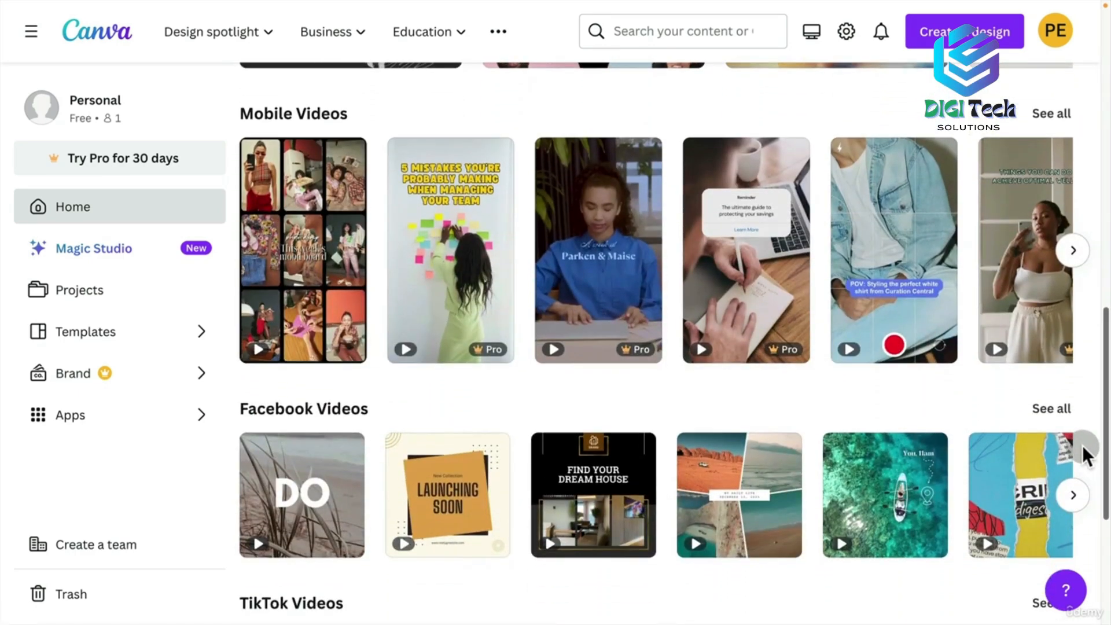
click(1028, 115)
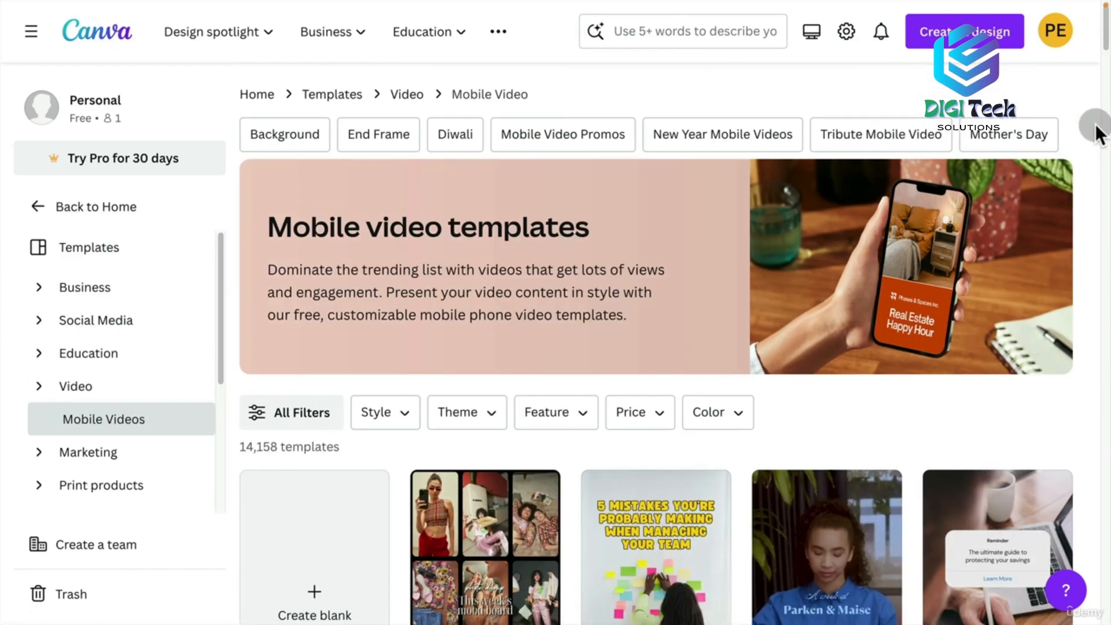
Filter the mobile video templates by price to show only Free ones
scroll(641, 110, down, 5)
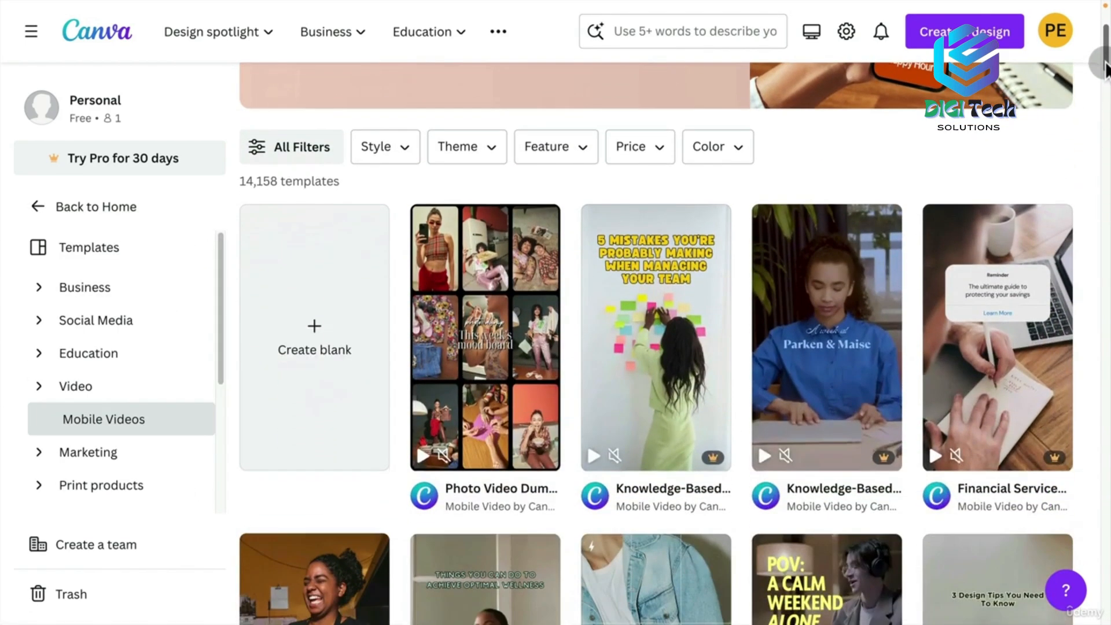
click(619, 152)
click(652, 212)
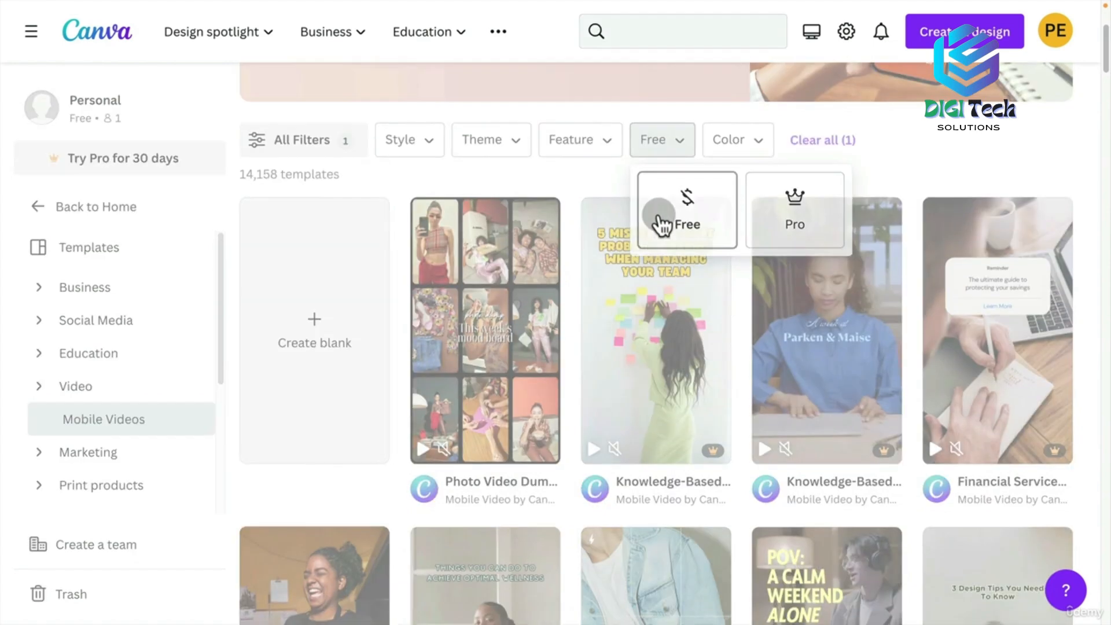
Open the Black White Femme Fashion Sale Beauty TikTok Ad template for editing and play the video
scroll(732, 174, down, 5)
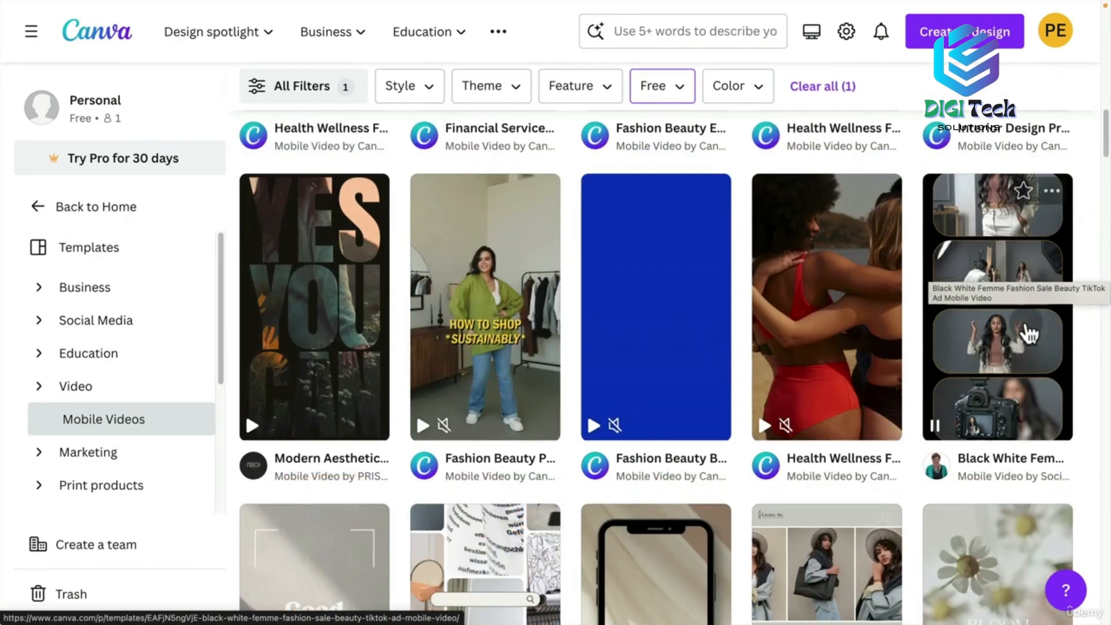
click(990, 254)
click(851, 211)
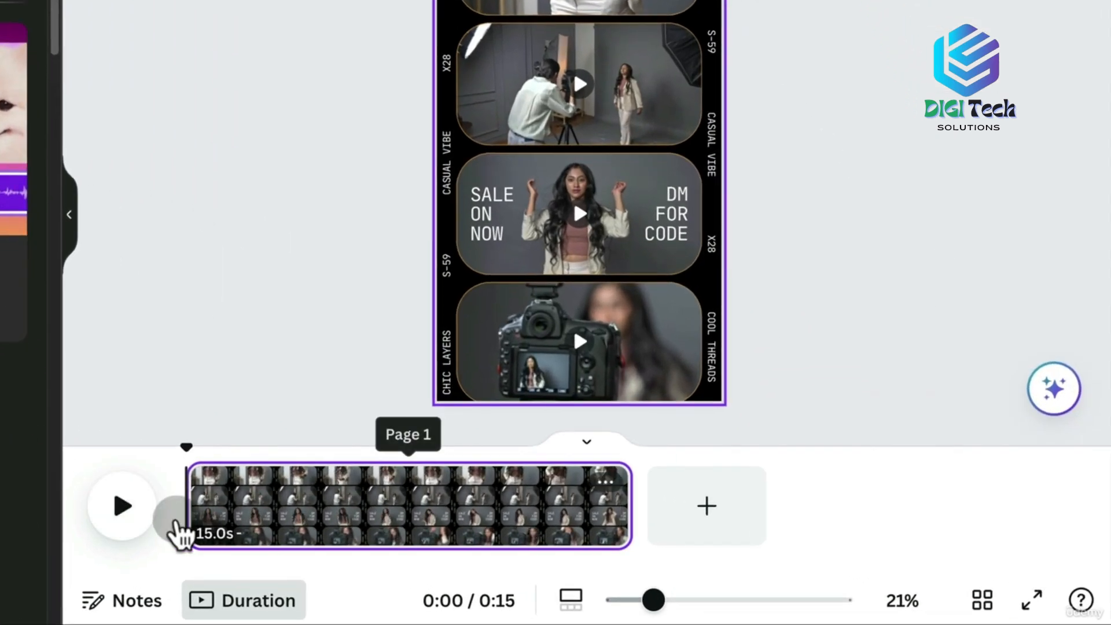
click(120, 510)
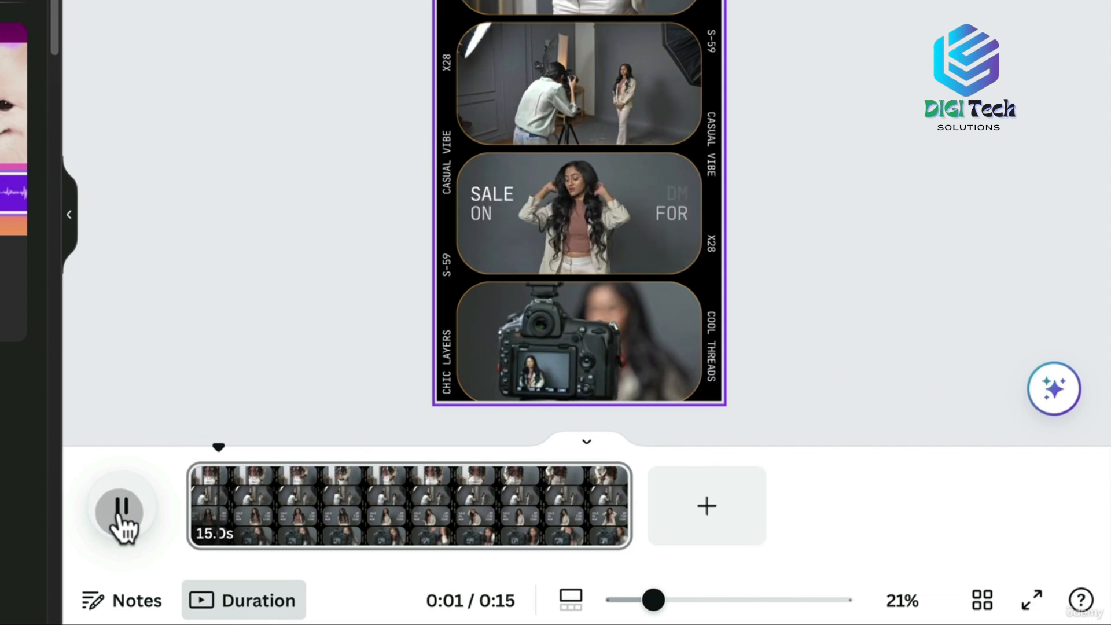
Pause the video and check which template parts can be selected, such as the DM FOR CODE text and the top clip
click(121, 510)
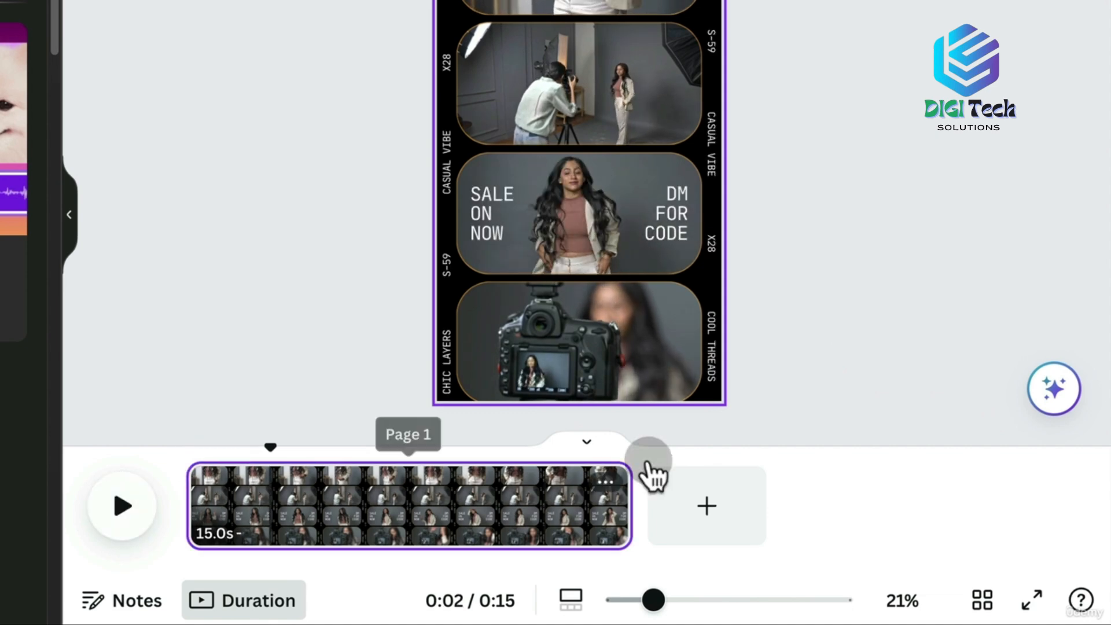
click(474, 196)
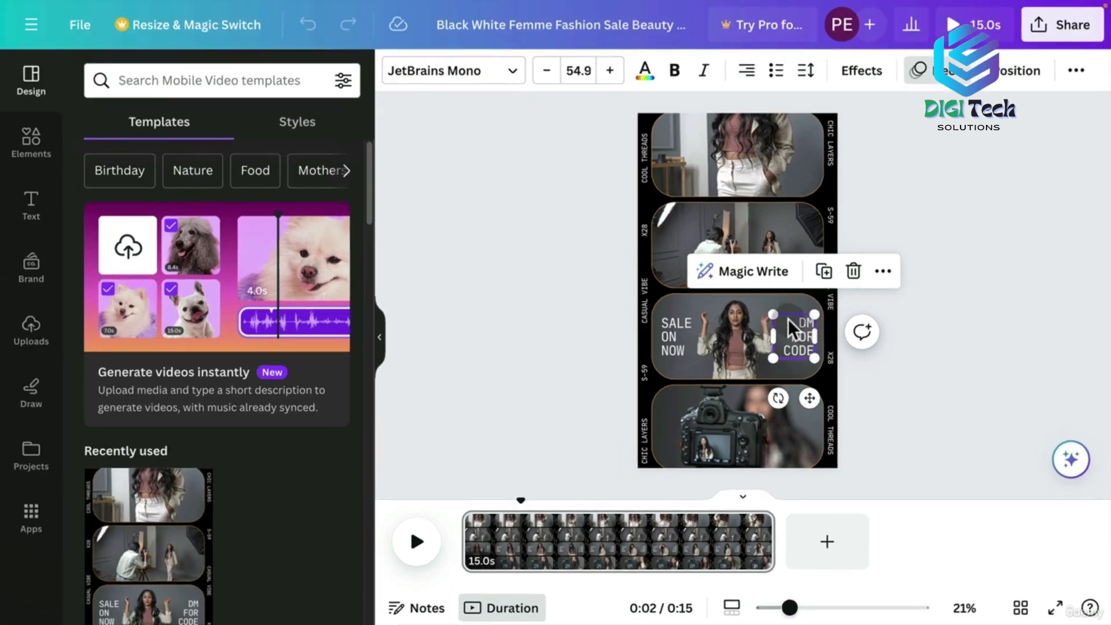
click(529, 87)
click(674, 145)
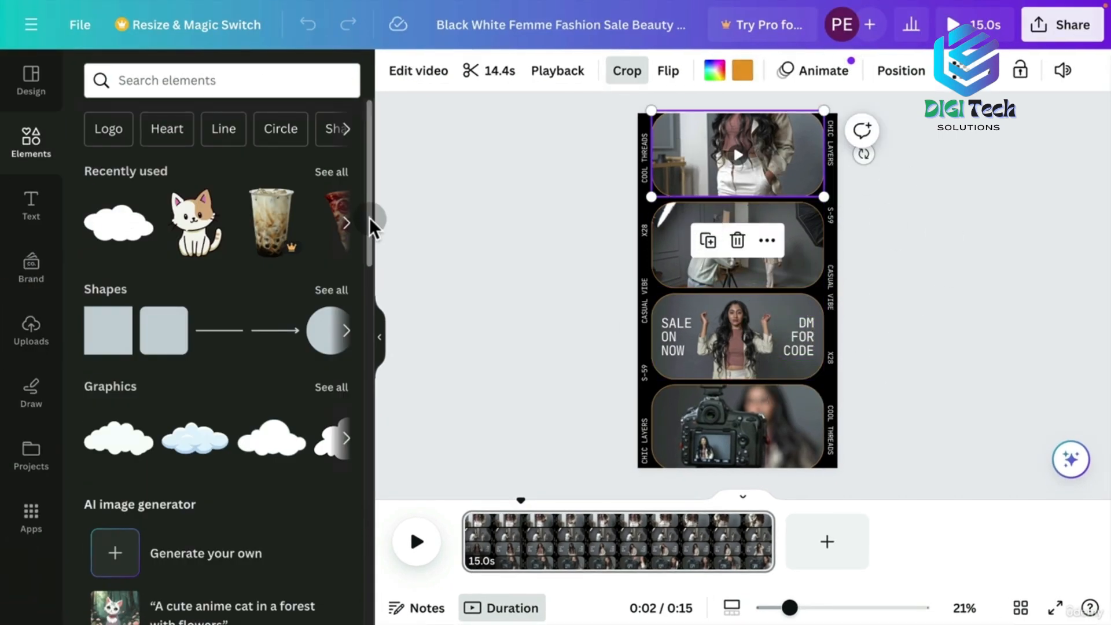
Search the stock videos for travel, replace the top frame's clip with the 12-second airplane wing sunset video and preview it
drag(370, 220, 368, 426)
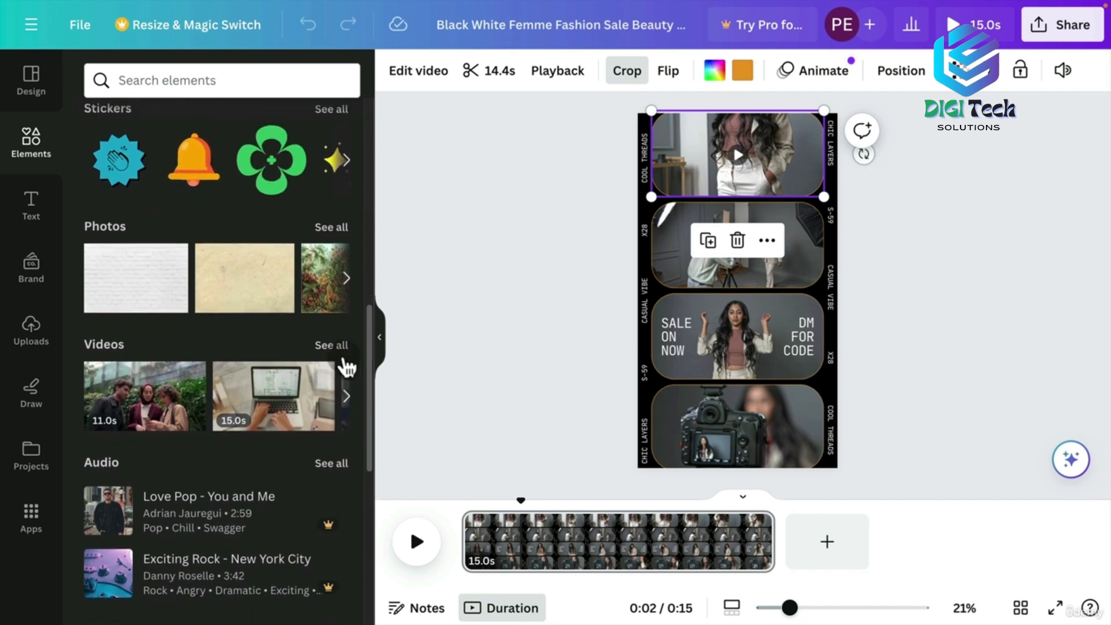
click(342, 347)
click(126, 110)
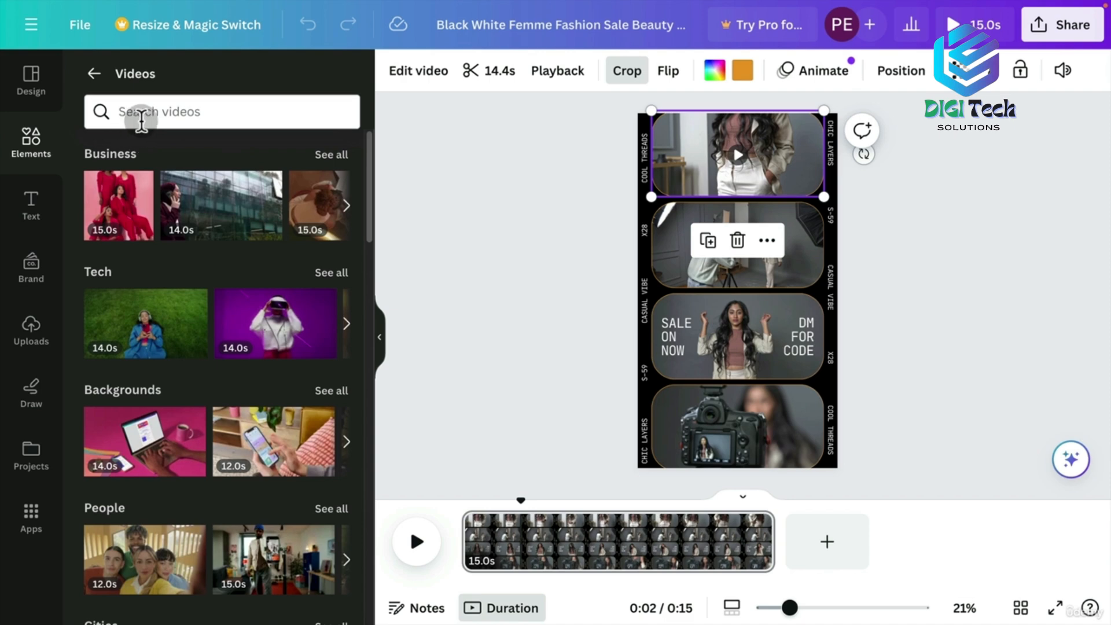
click(158, 116)
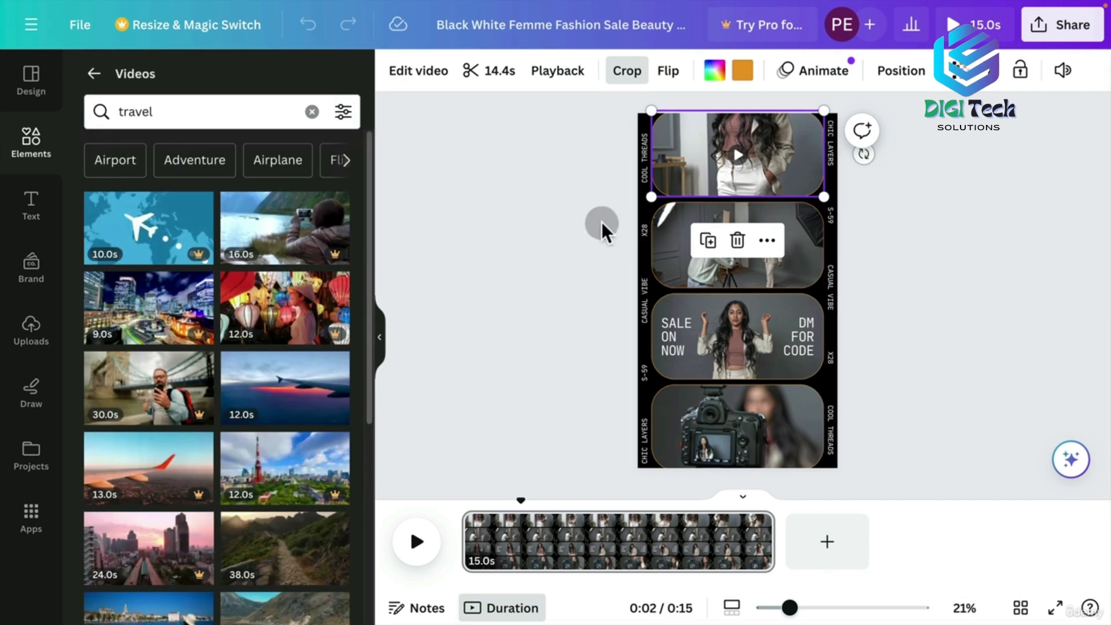
drag(369, 166, 381, 201)
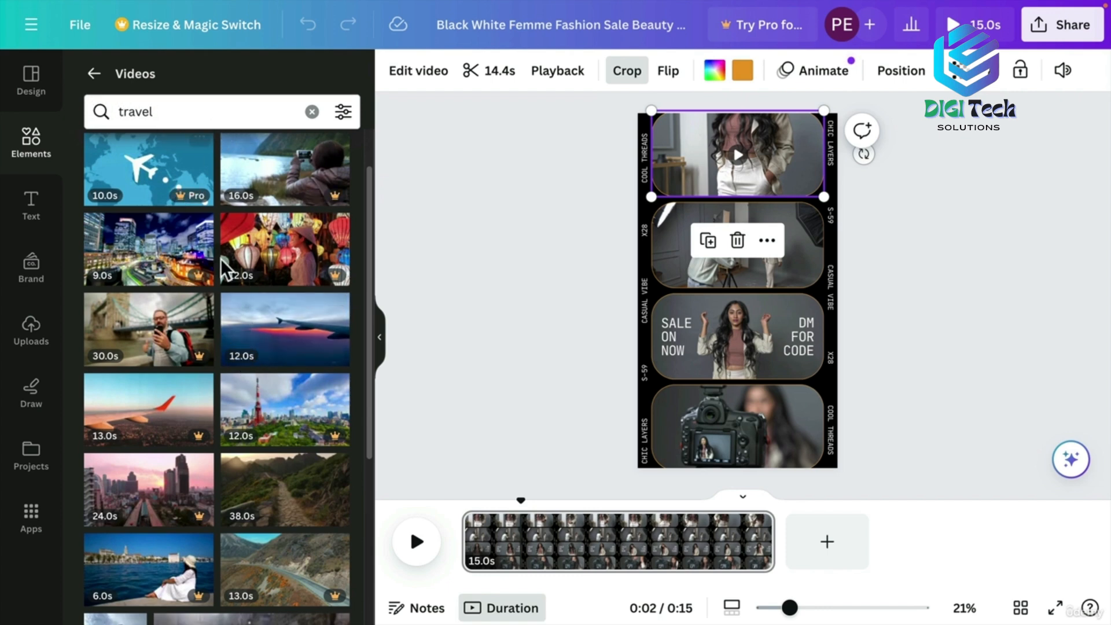
drag(258, 342, 695, 168)
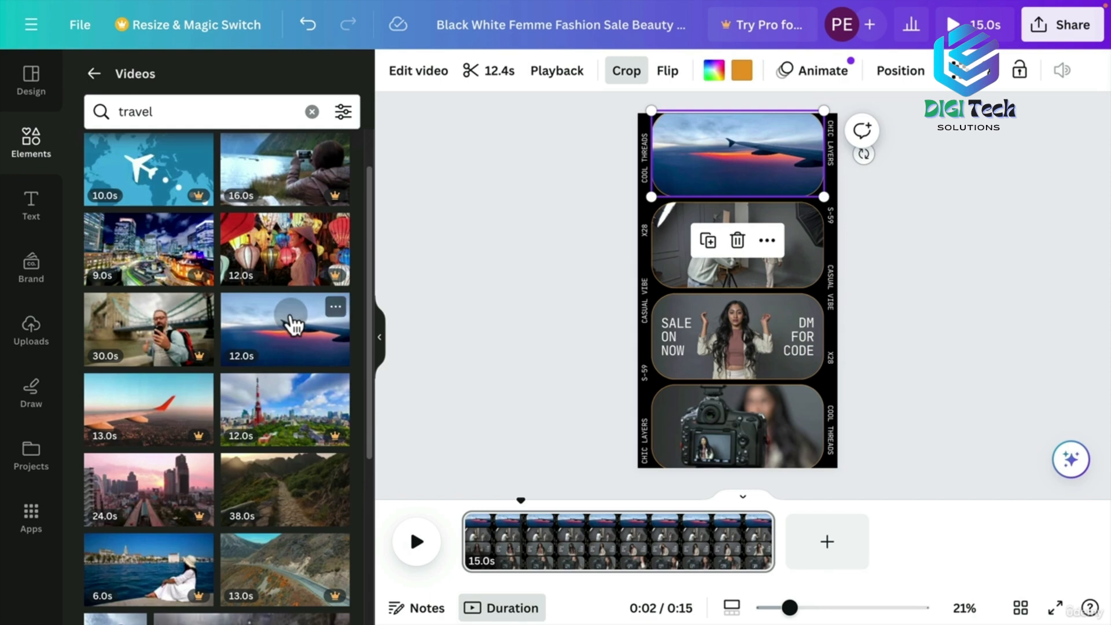
click(415, 541)
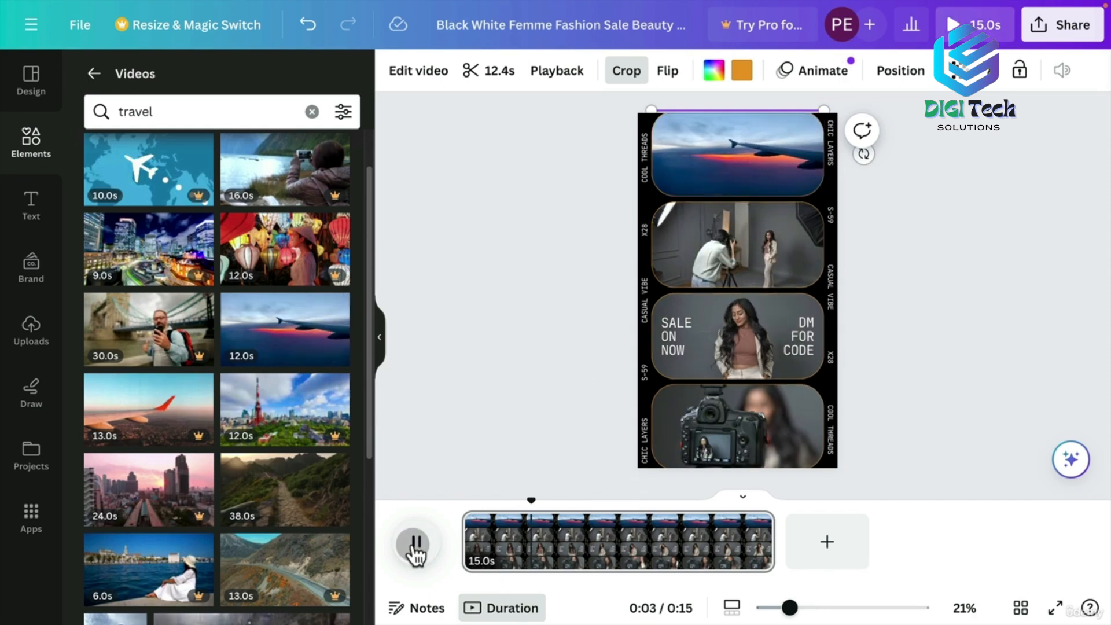
click(416, 542)
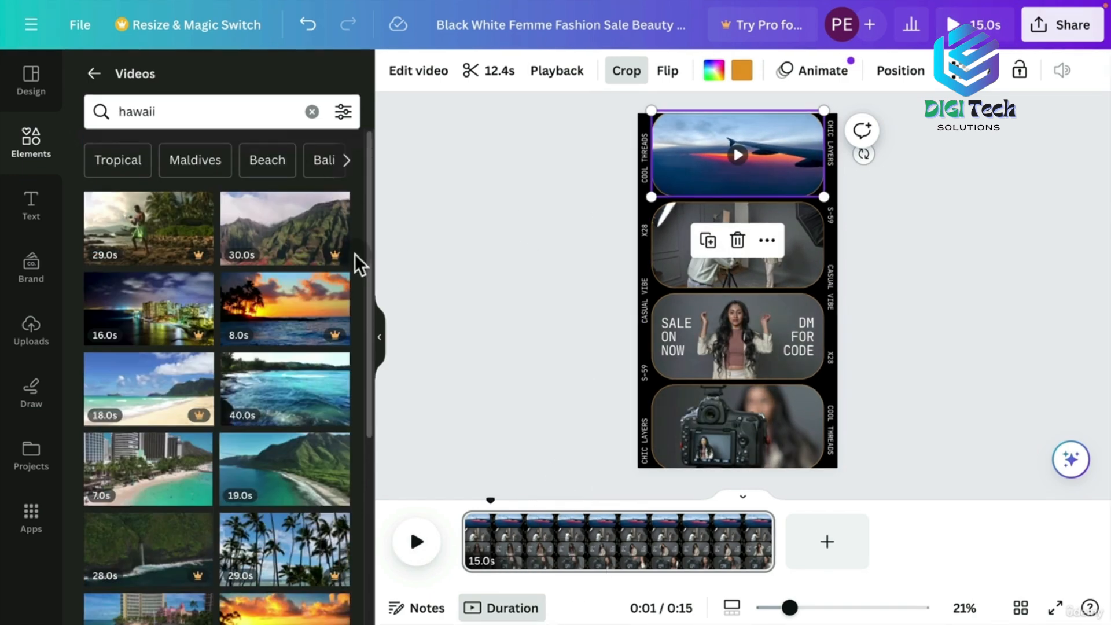
Fill the lower three frames with clips of a surfer, an aerial beach and a dancer from hawaii and surfing searches, and preview them
drag(371, 256, 371, 333)
drag(144, 384, 681, 227)
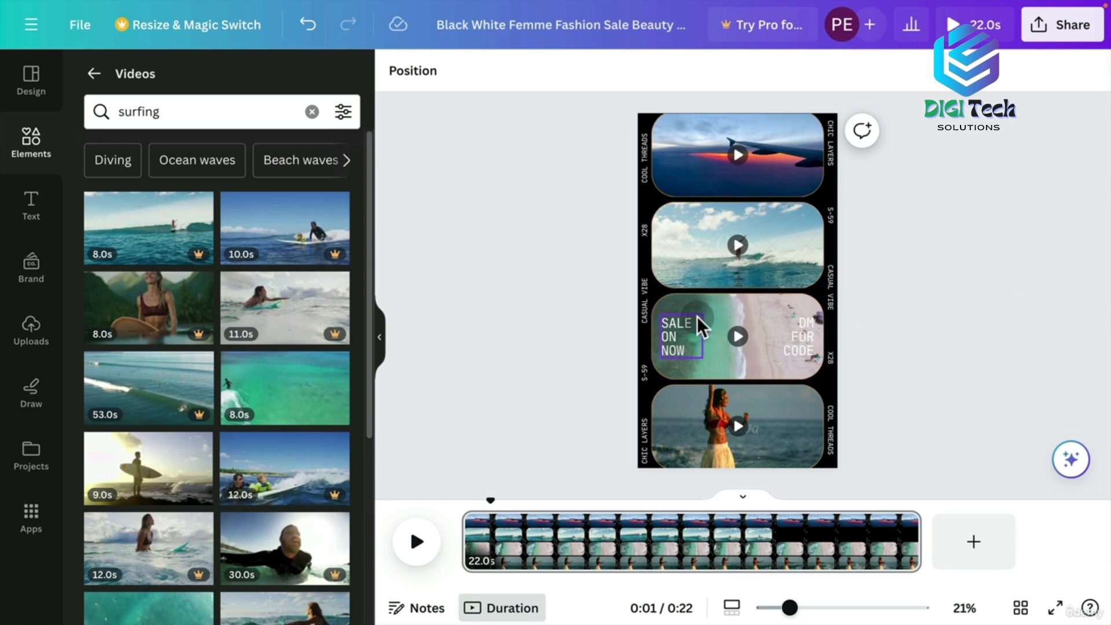
click(690, 248)
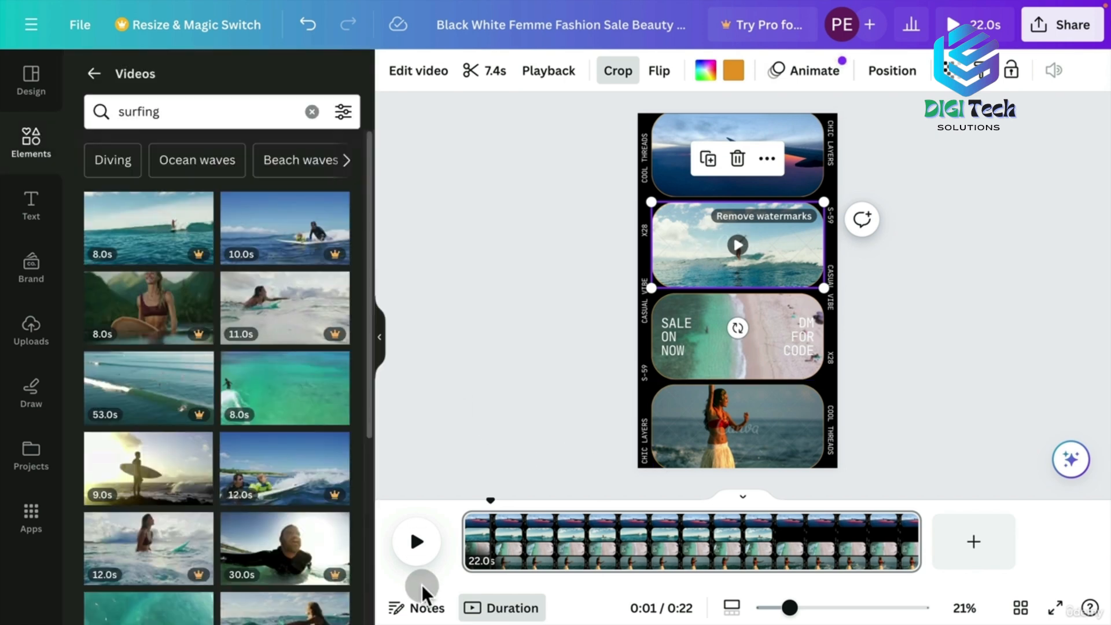
click(414, 542)
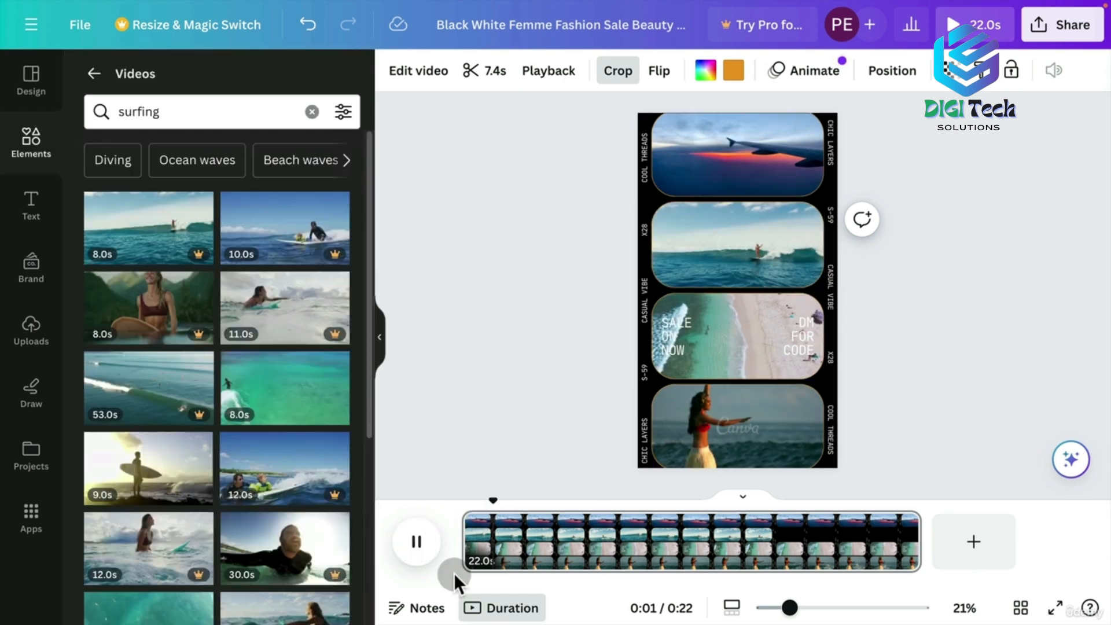
click(419, 549)
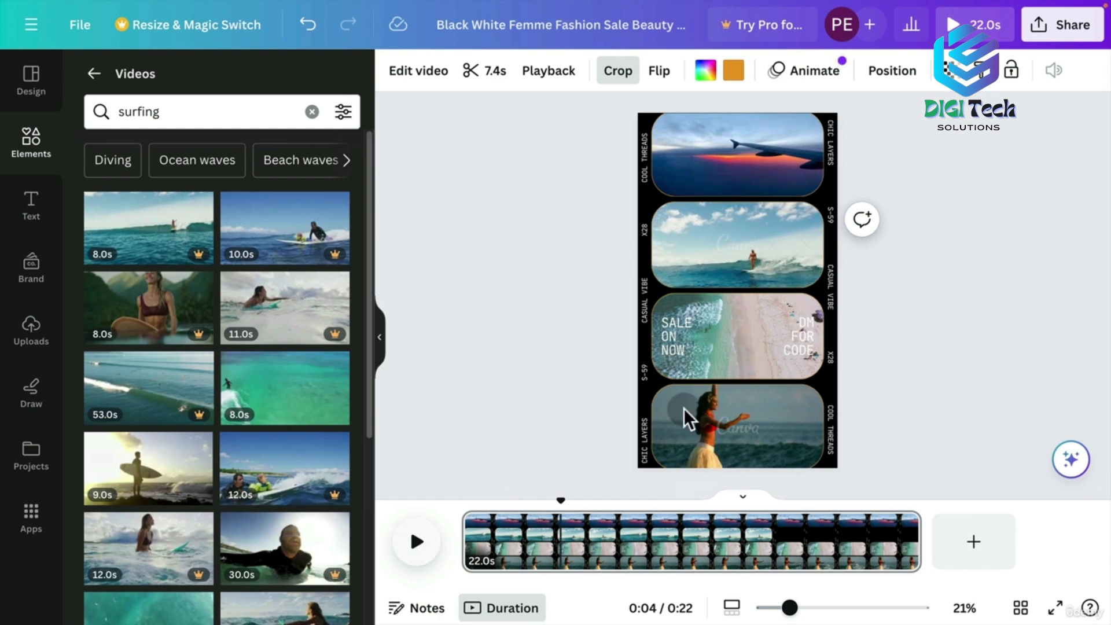
Trim the start of the surfer clip in the second frame so that it lasts 5.0 seconds
click(768, 266)
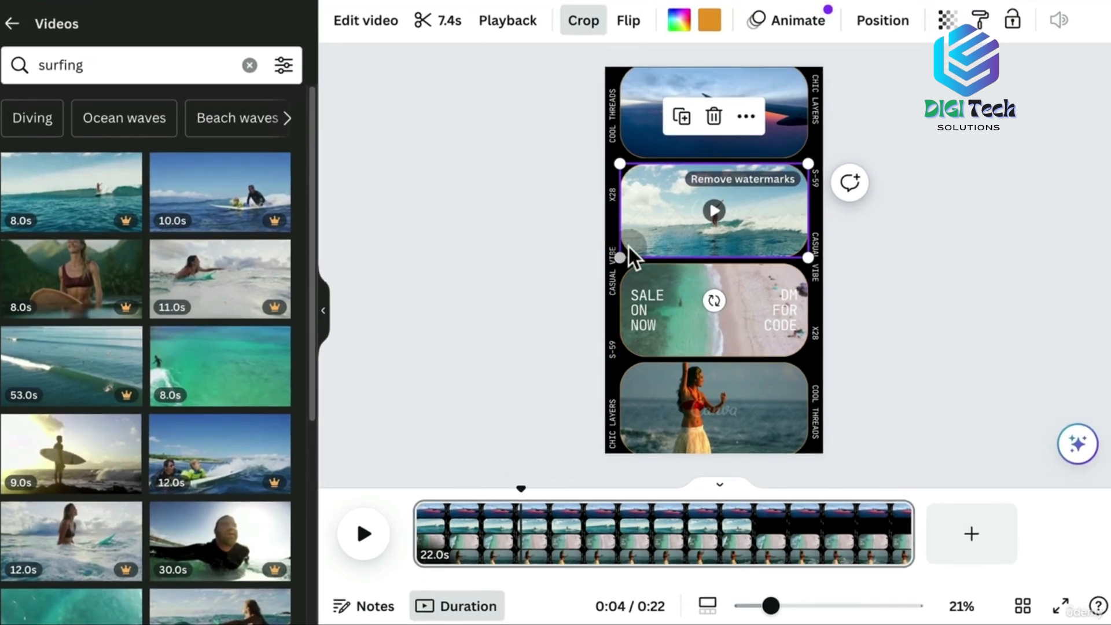
click(431, 26)
drag(431, 23, 394, 43)
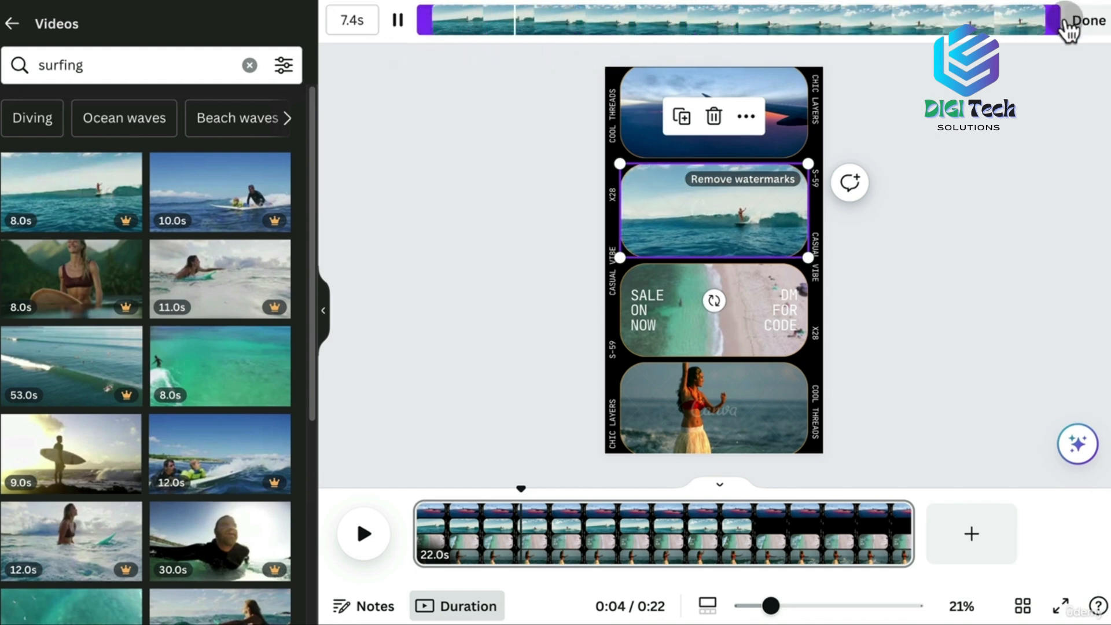
drag(1053, 23, 796, 21)
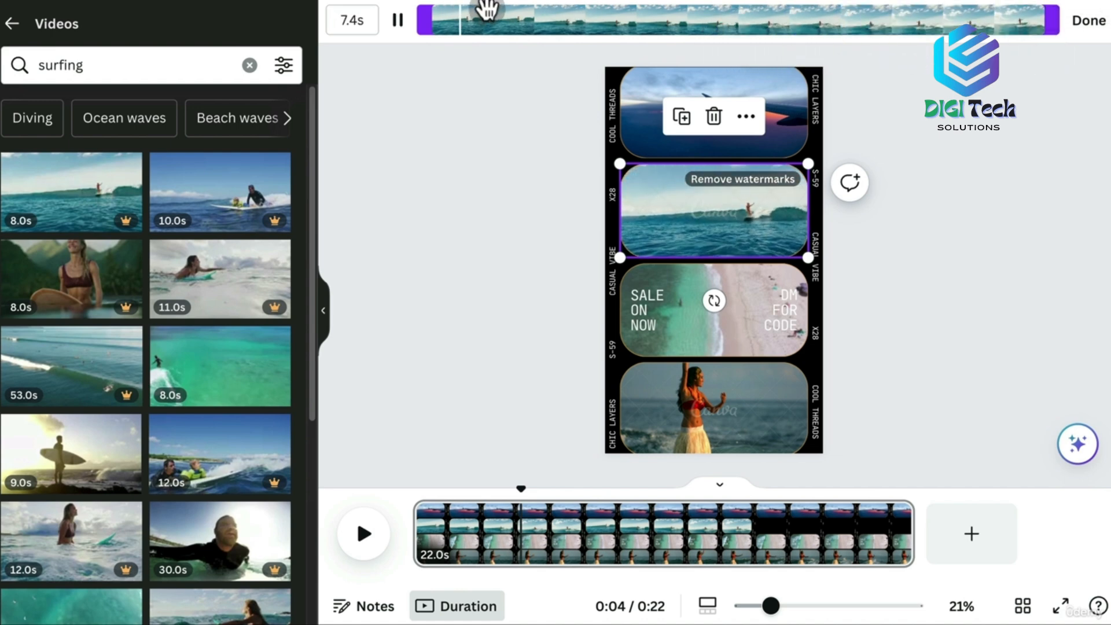
drag(432, 20, 628, 18)
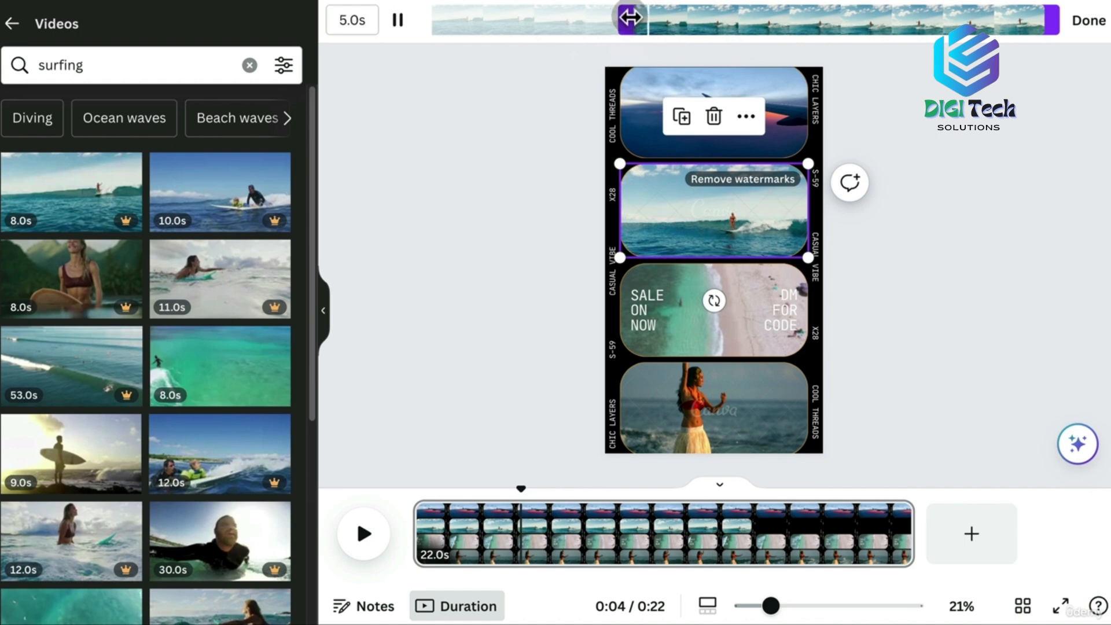
click(1087, 22)
Trim the dancer clip in the bottom frame and the airplane wing clip in the top frame to 5.0 seconds each
mouse_move(706, 237)
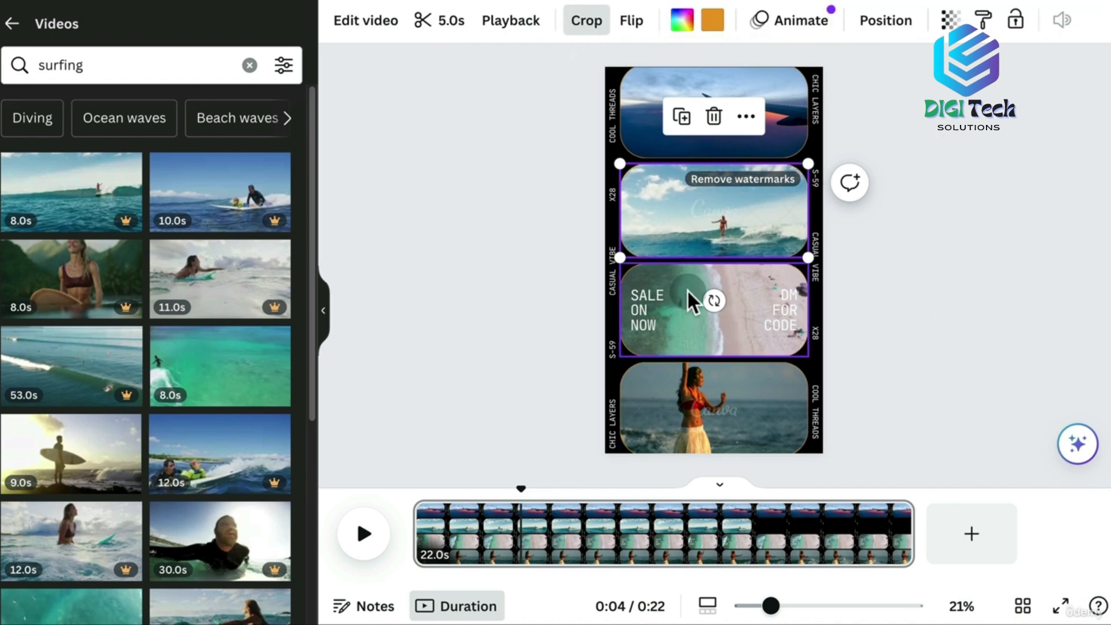
click(743, 393)
click(457, 32)
drag(433, 20, 664, 18)
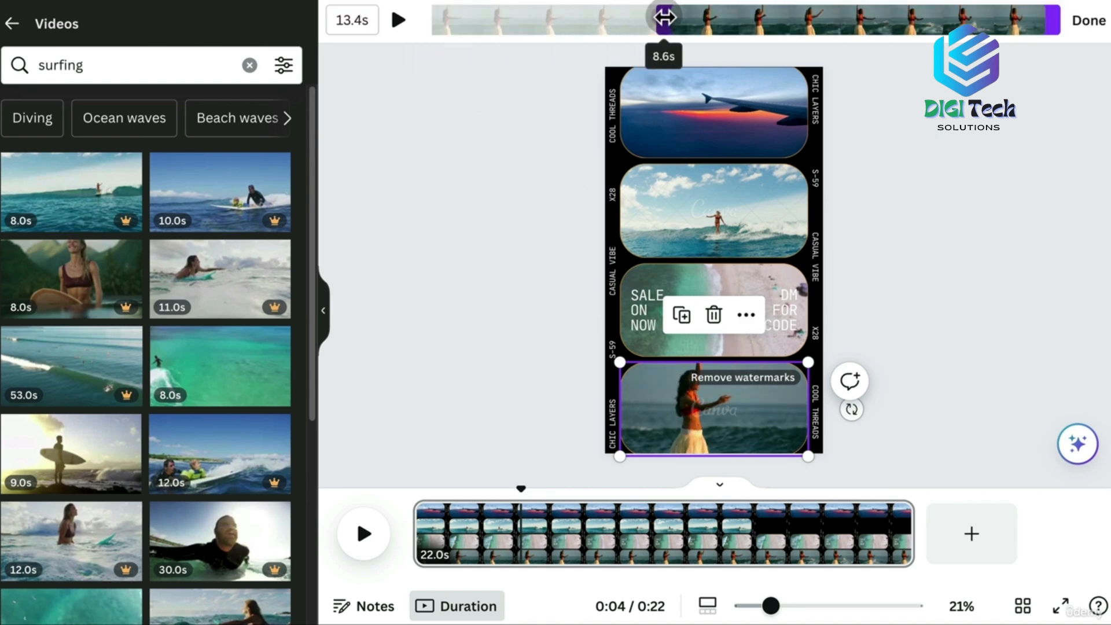
drag(1050, 24, 825, 33)
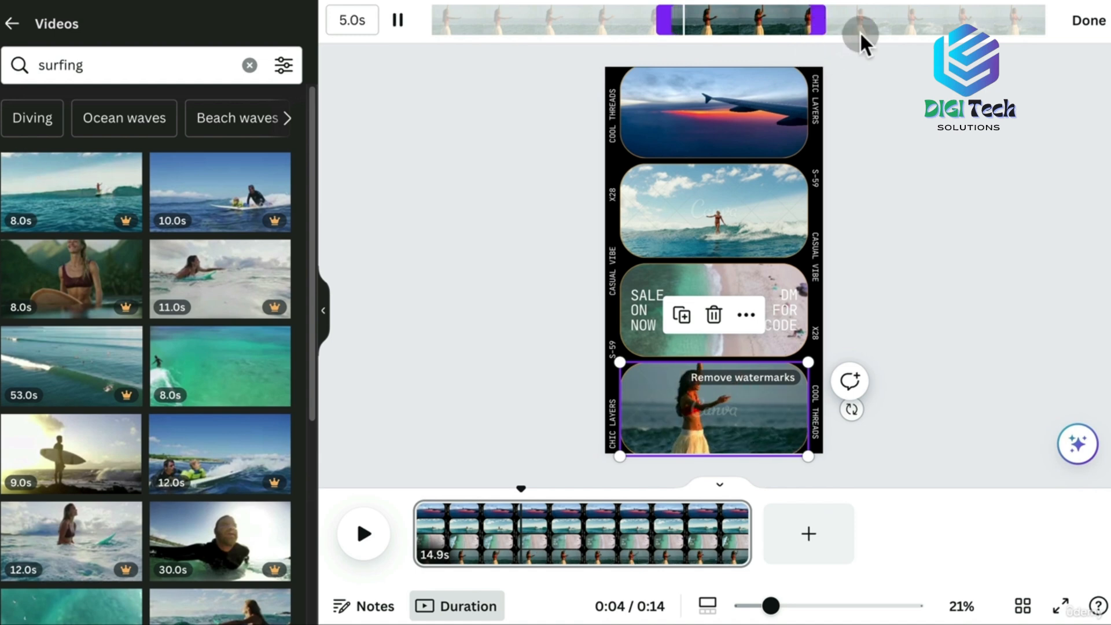
click(1091, 32)
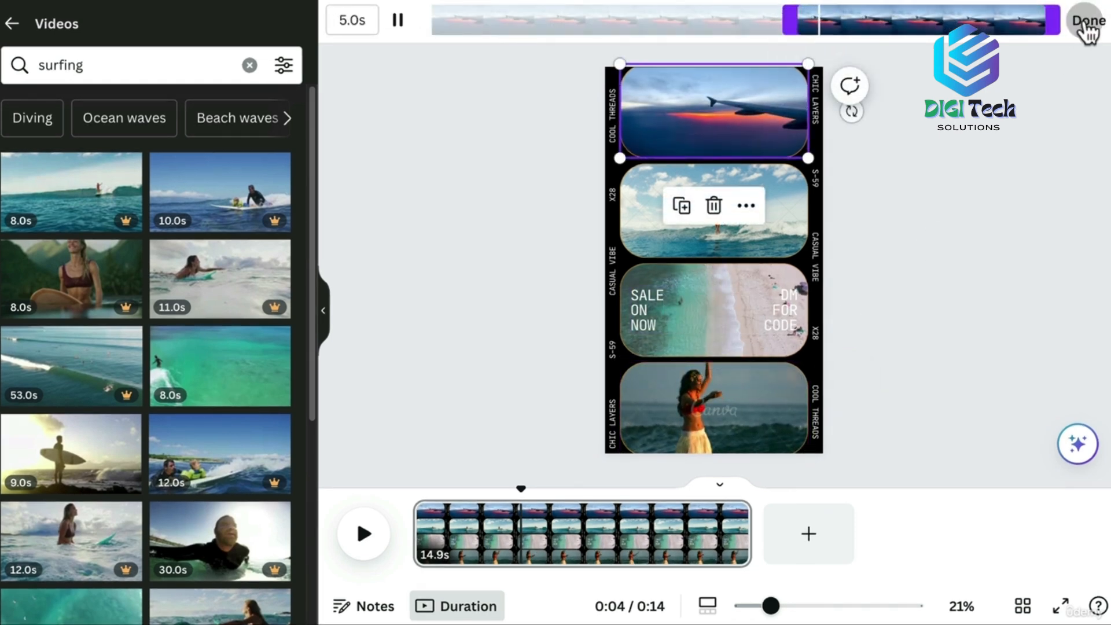
click(1087, 24)
click(998, 170)
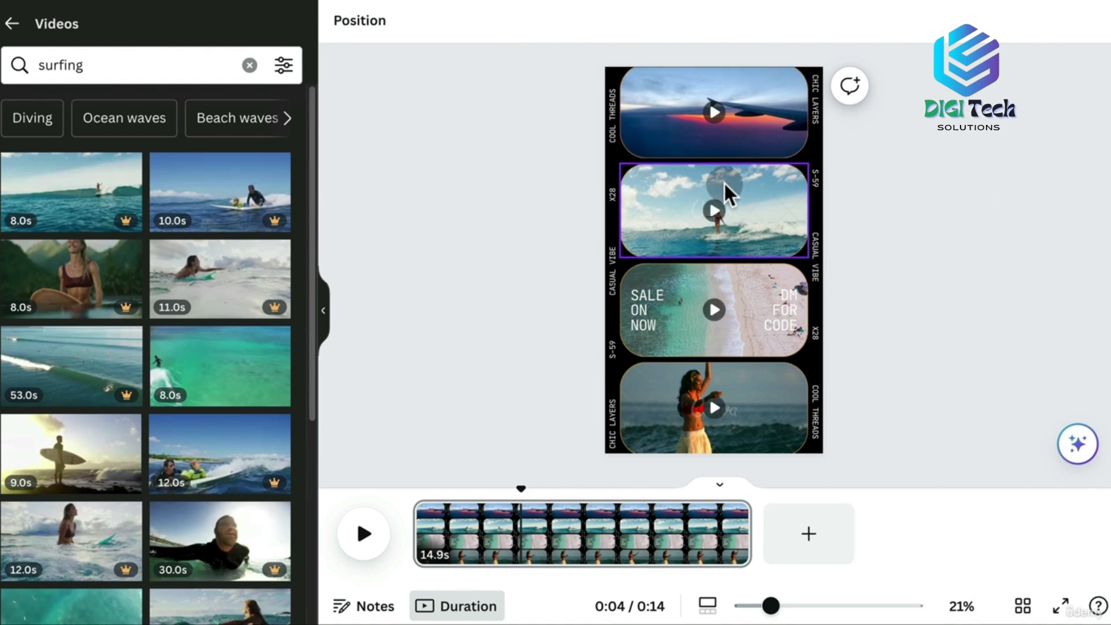
Shorten page 1 to 5.0 seconds and play it to check the timing of the four clips
click(363, 538)
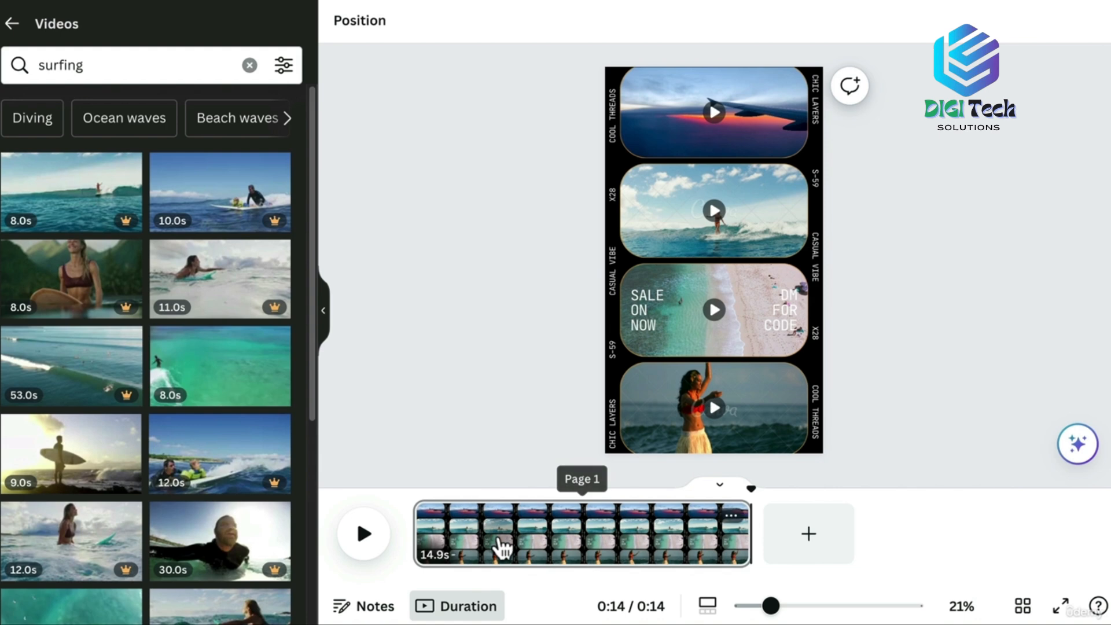
drag(751, 525, 526, 526)
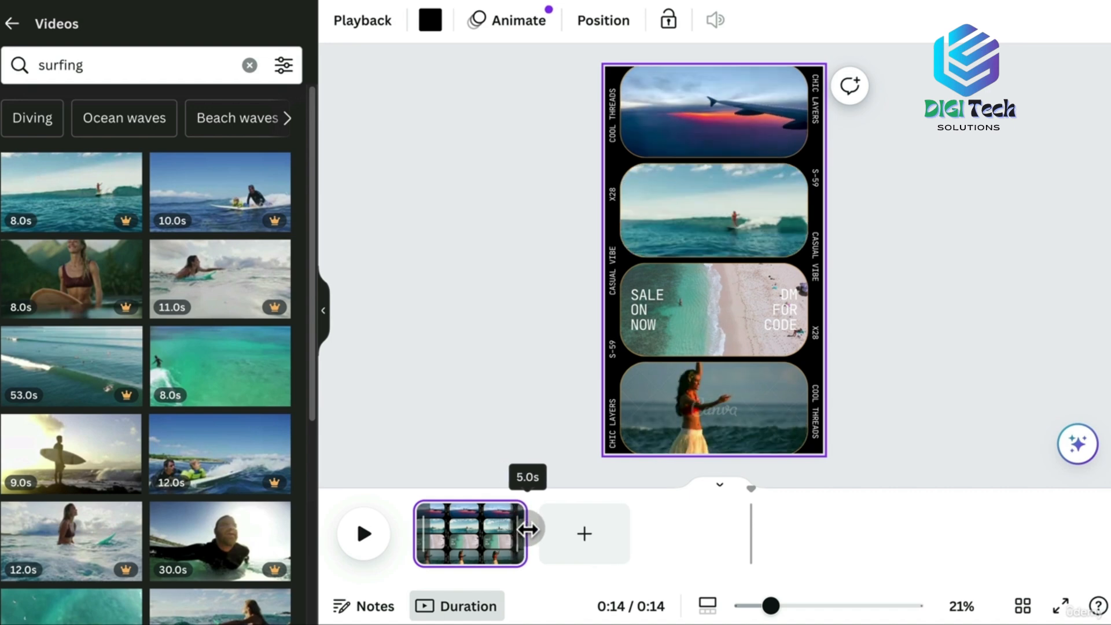
key(space)
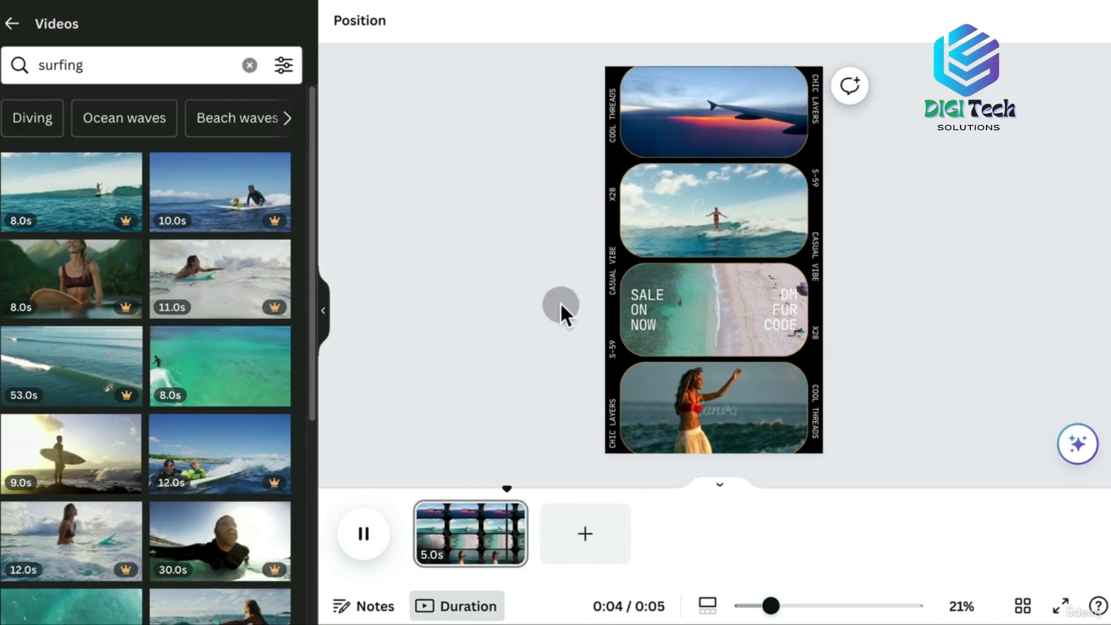
click(375, 533)
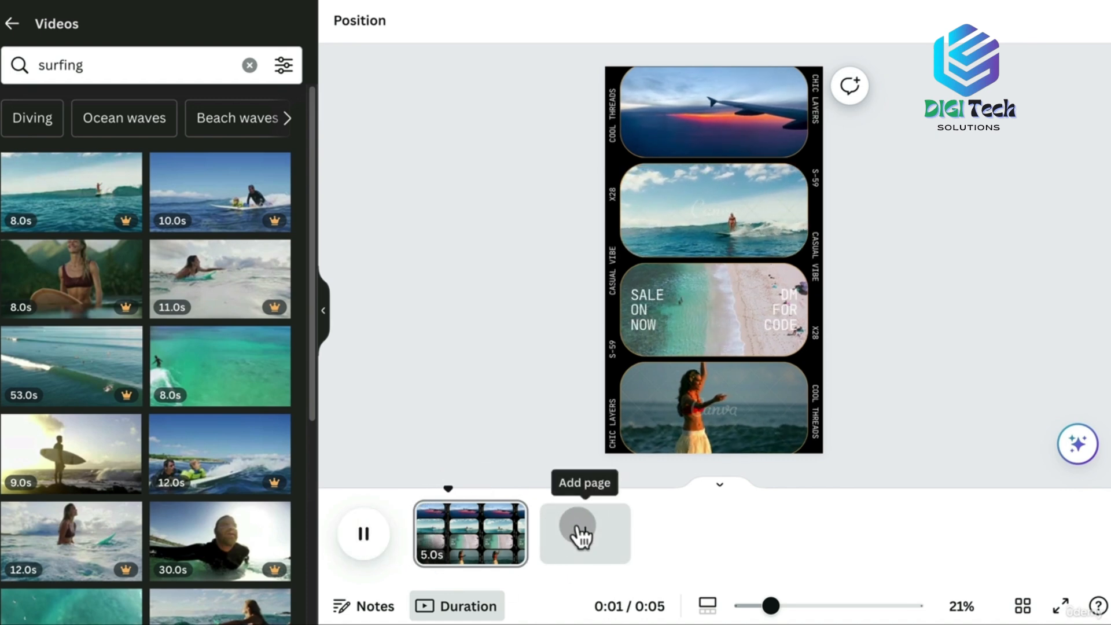
click(362, 538)
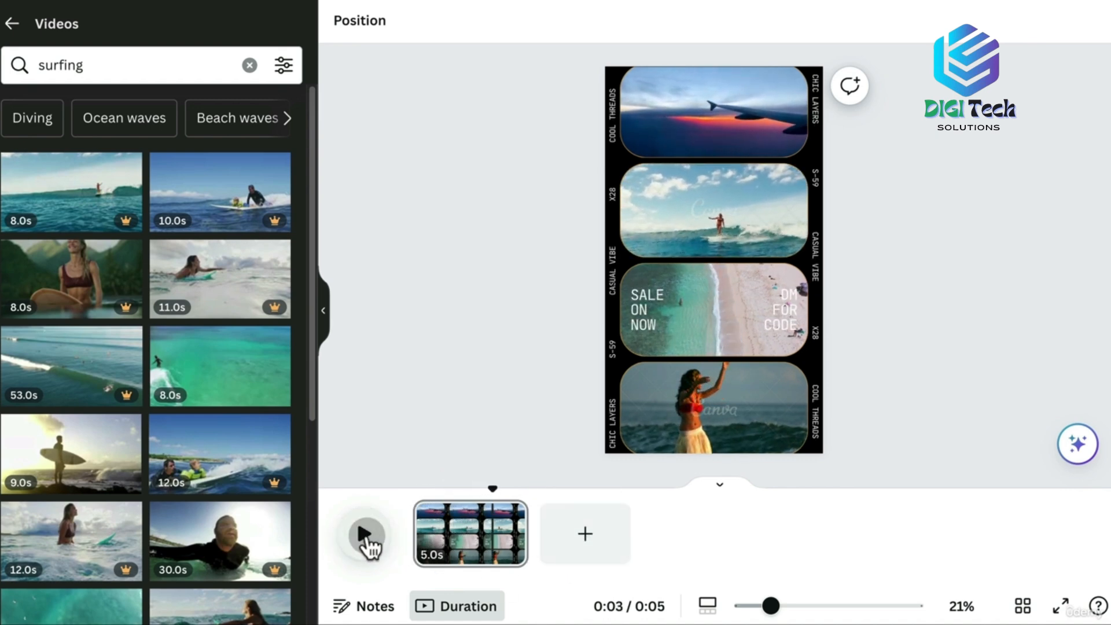
Add a second page and filter the surfing video results to Vertical orientation
click(582, 535)
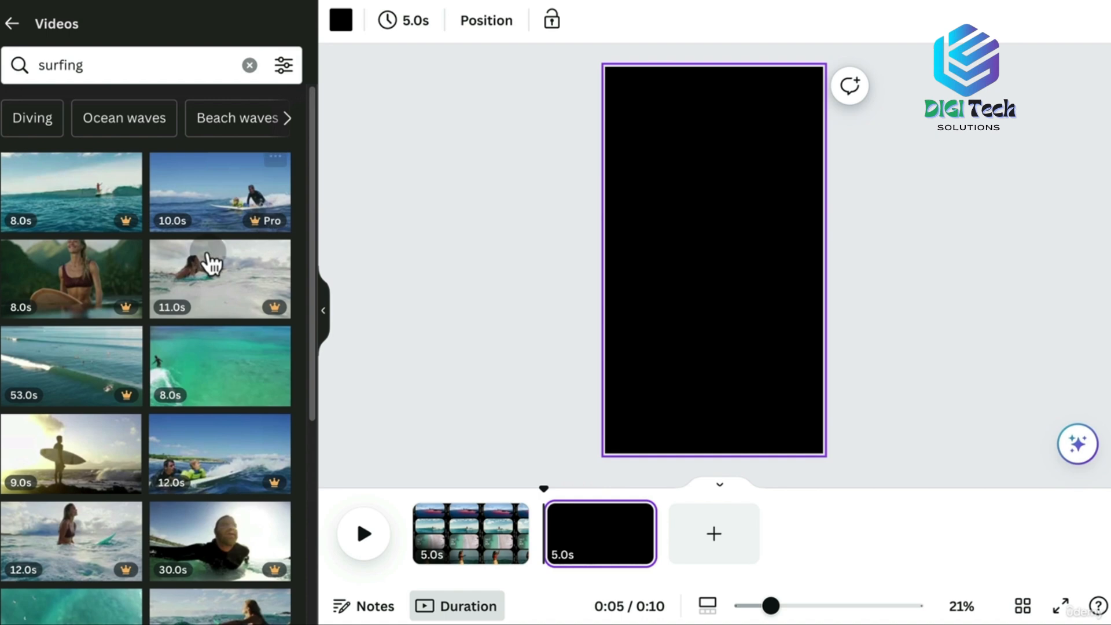
click(282, 65)
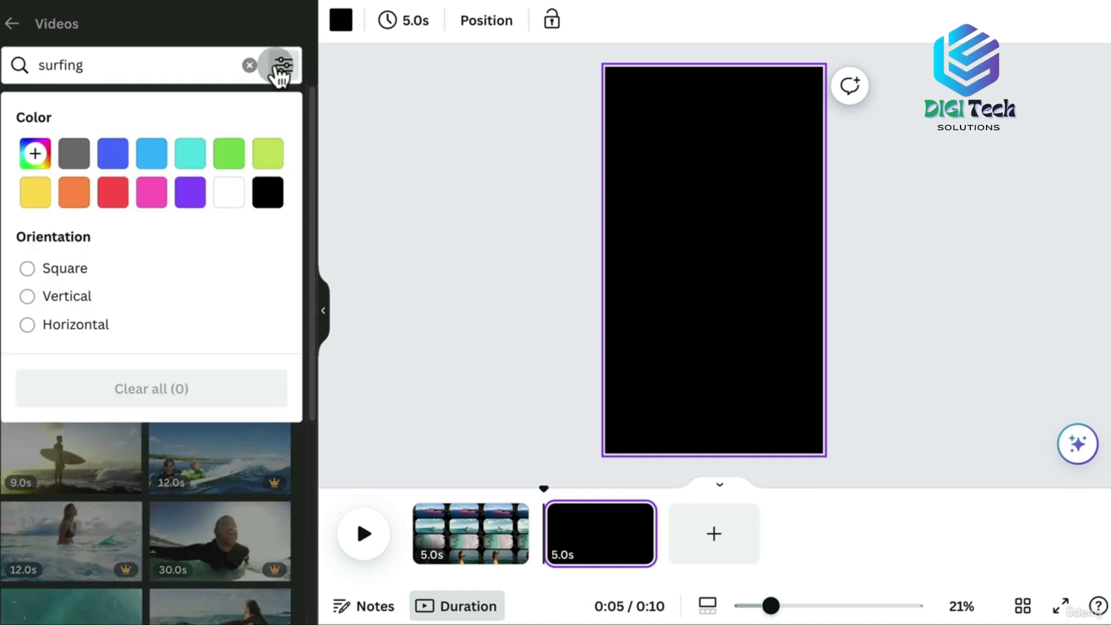
click(60, 295)
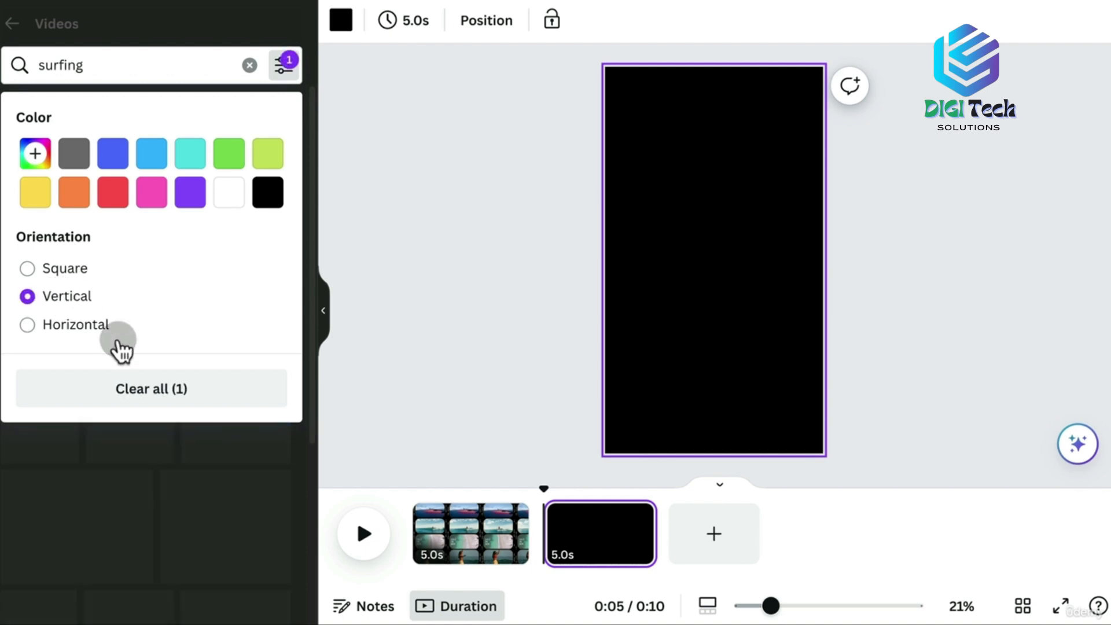
click(279, 31)
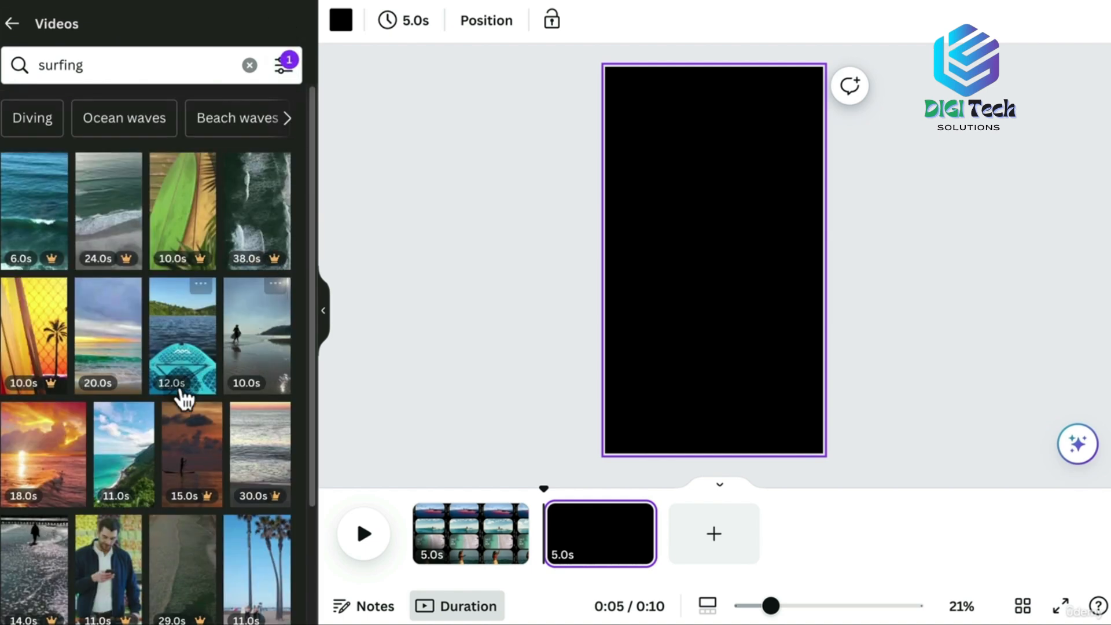
Fill page 2 with the 11-second vertical green coastline clip, shorten the page to 5.0 seconds and play the video
drag(137, 470, 616, 249)
drag(790, 533, 652, 538)
click(360, 554)
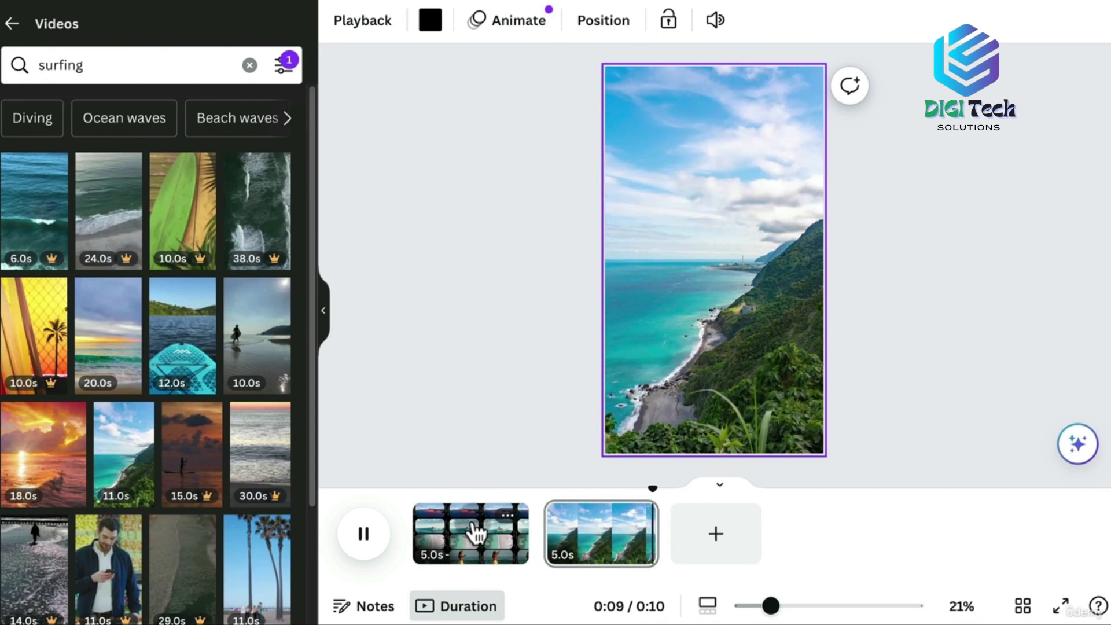
Copy the two vertical side text columns from page 1 onto page 2 over the coastline video
click(606, 151)
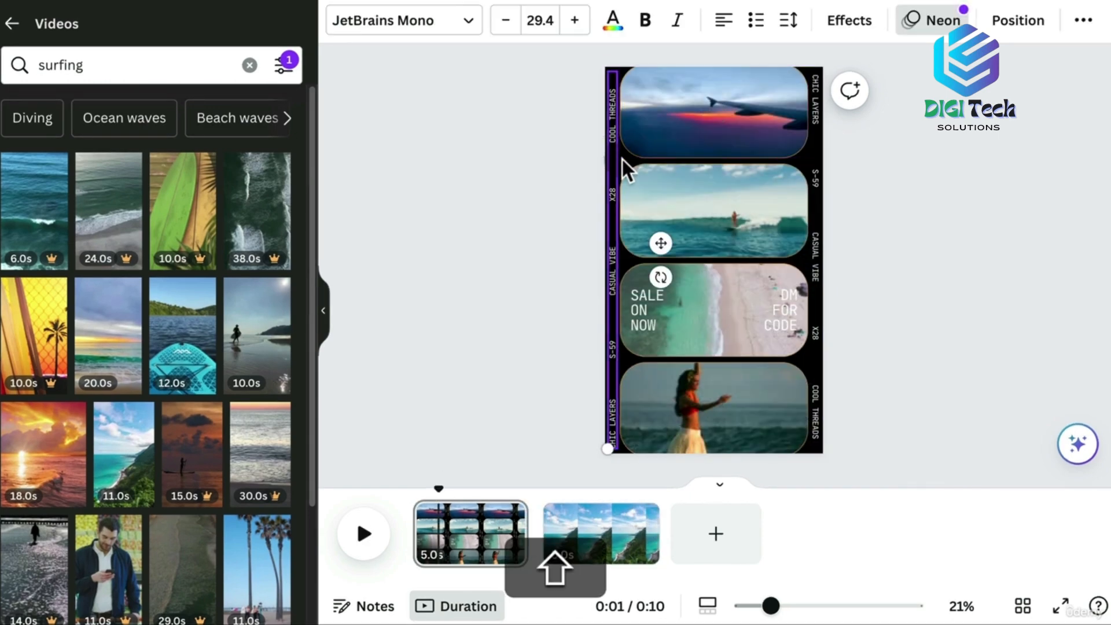
shift+click(814, 156)
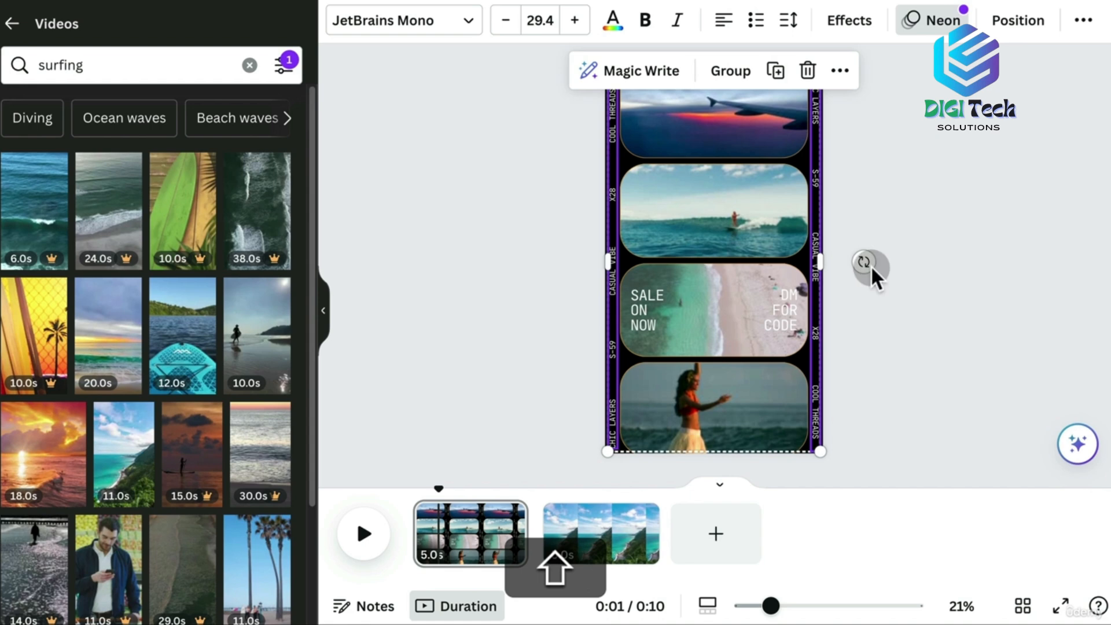
click(585, 523)
key(super+v)
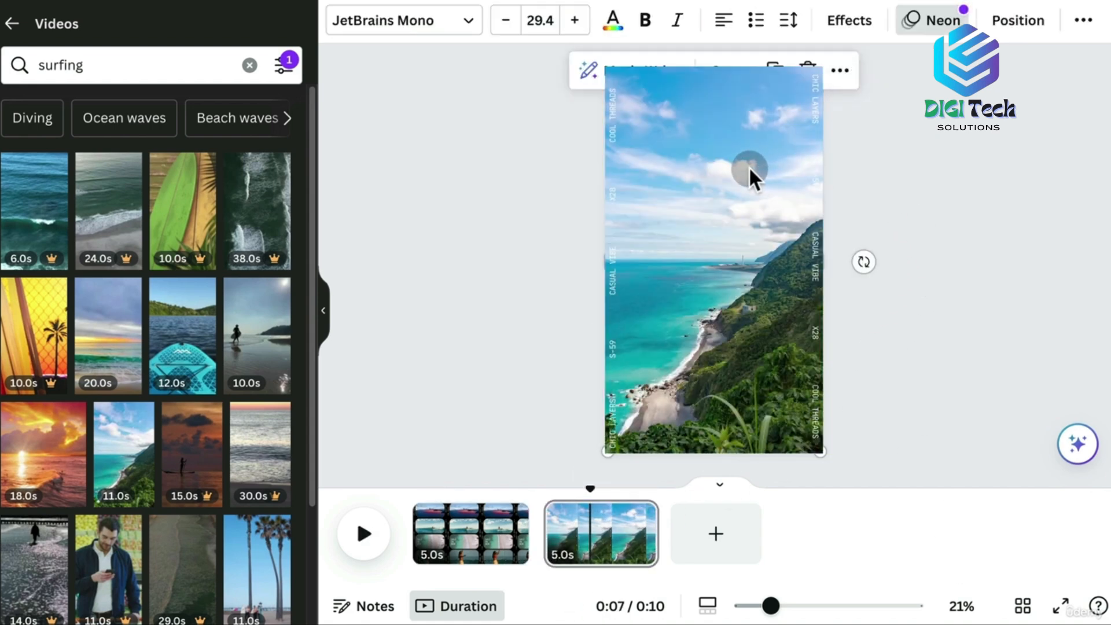
click(698, 174)
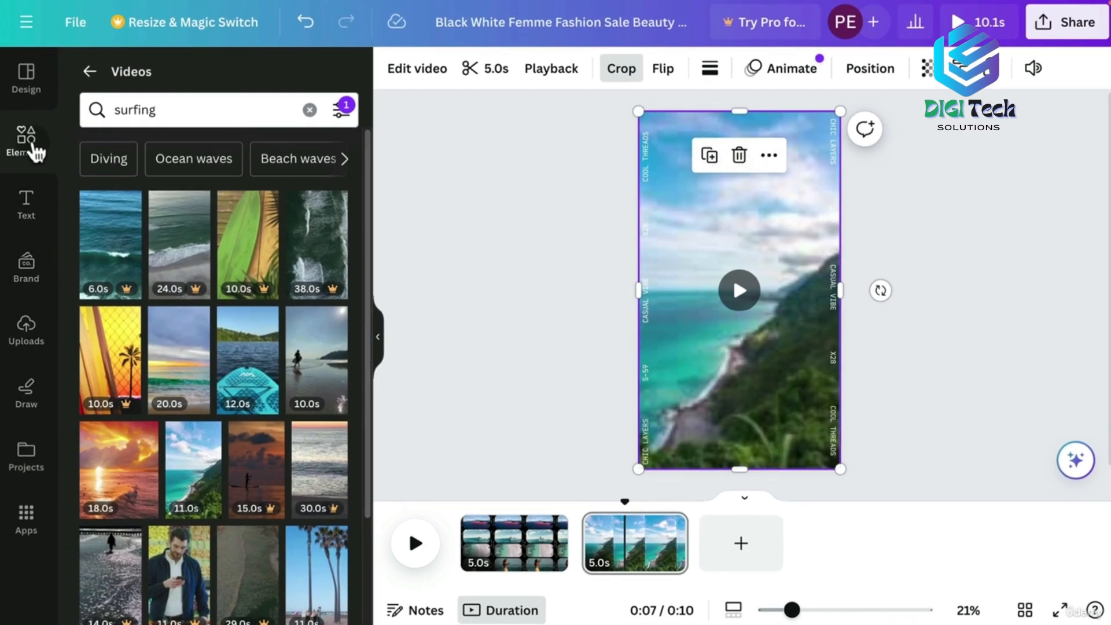
Search the elements for "frame", add the rounded square frame to page 2 and stretch it between the side texts to about 936 × 1,872
click(29, 142)
click(215, 79)
text(frame)
key(Return)
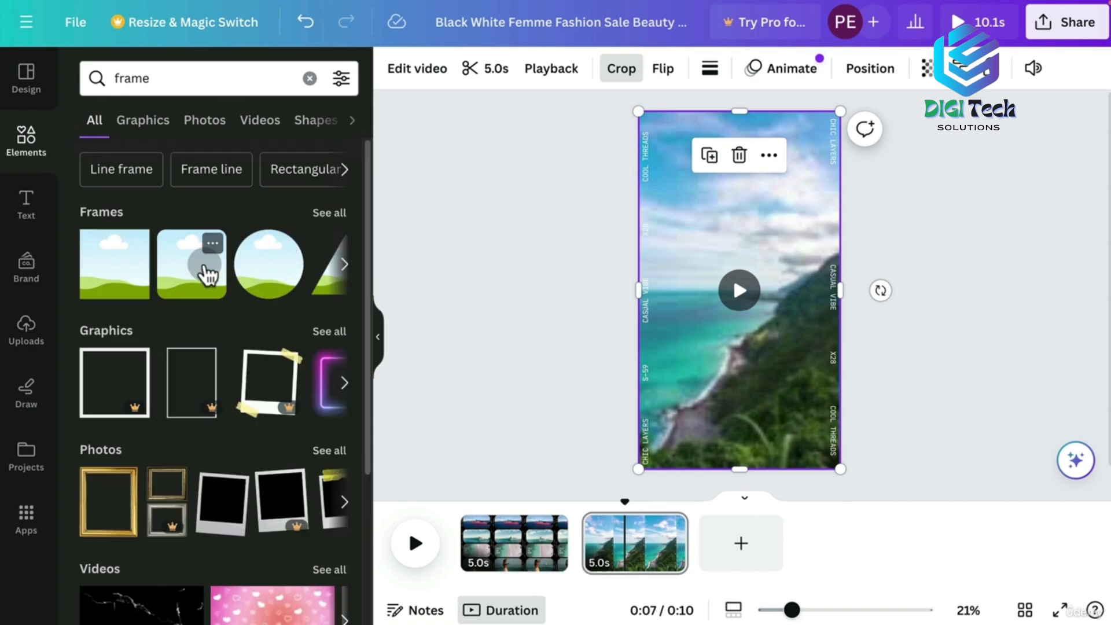
click(204, 269)
drag(739, 278, 705, 150)
drag(752, 218, 824, 291)
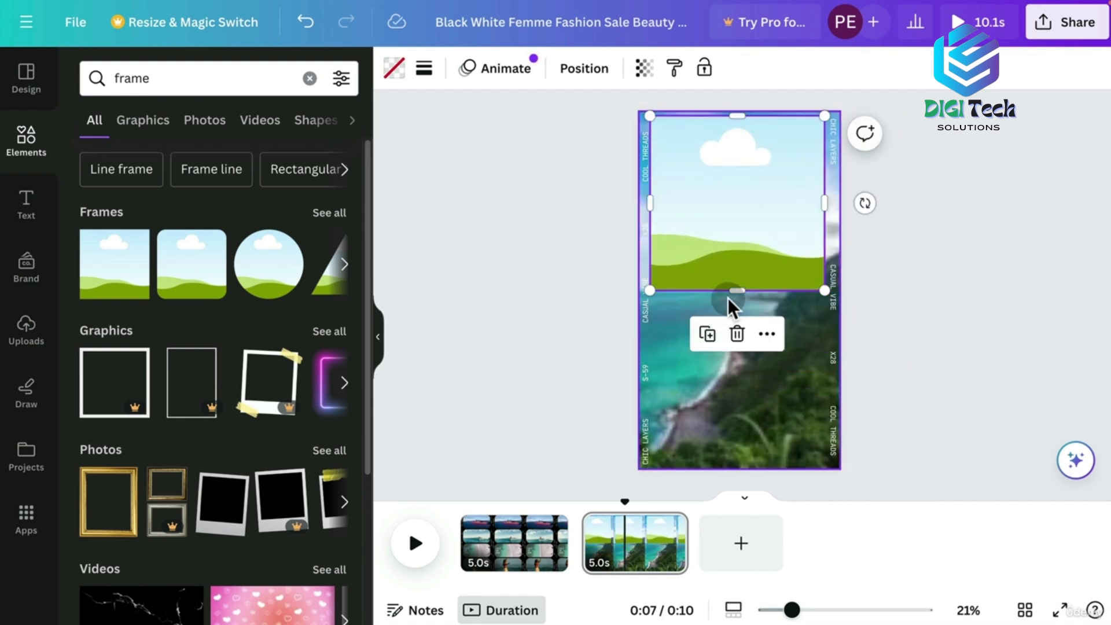
drag(737, 290, 740, 461)
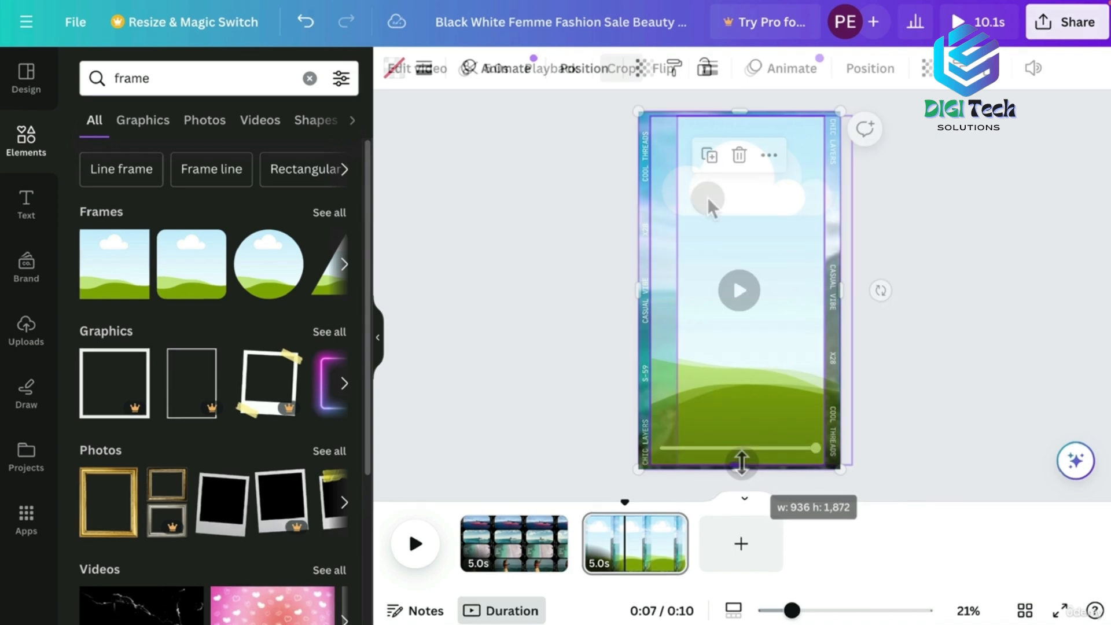
Delete the full-page background video on page 2 and fill the rounded frame with the recently used 11.0-second coastline clip
click(717, 215)
key(BackSpace)
drag(717, 215, 707, 217)
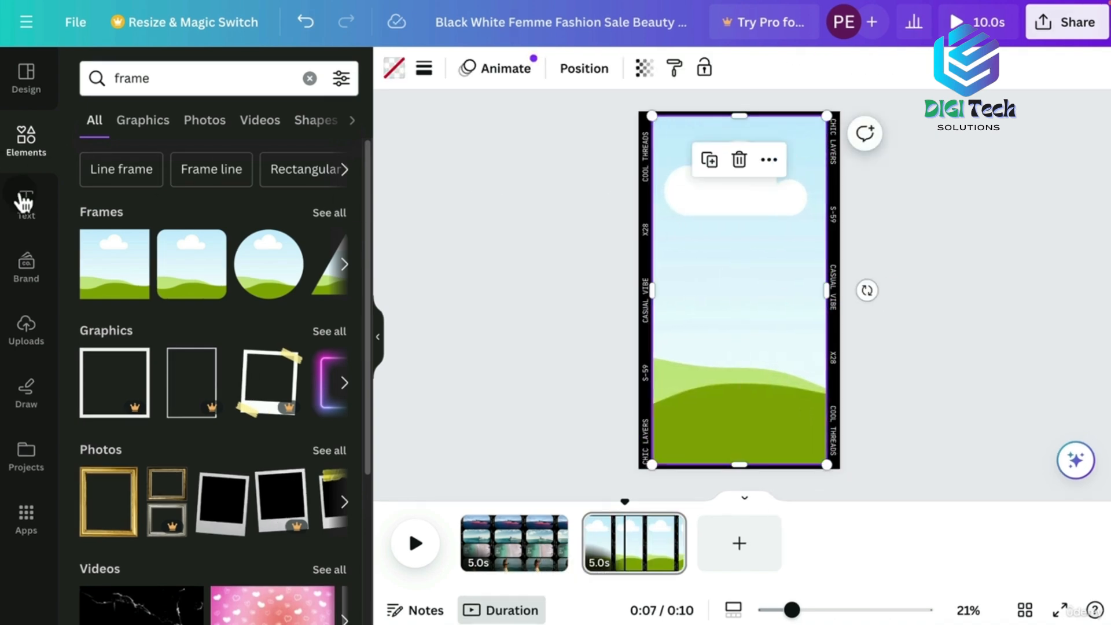
click(33, 325)
click(26, 139)
drag(191, 222, 733, 227)
click(967, 308)
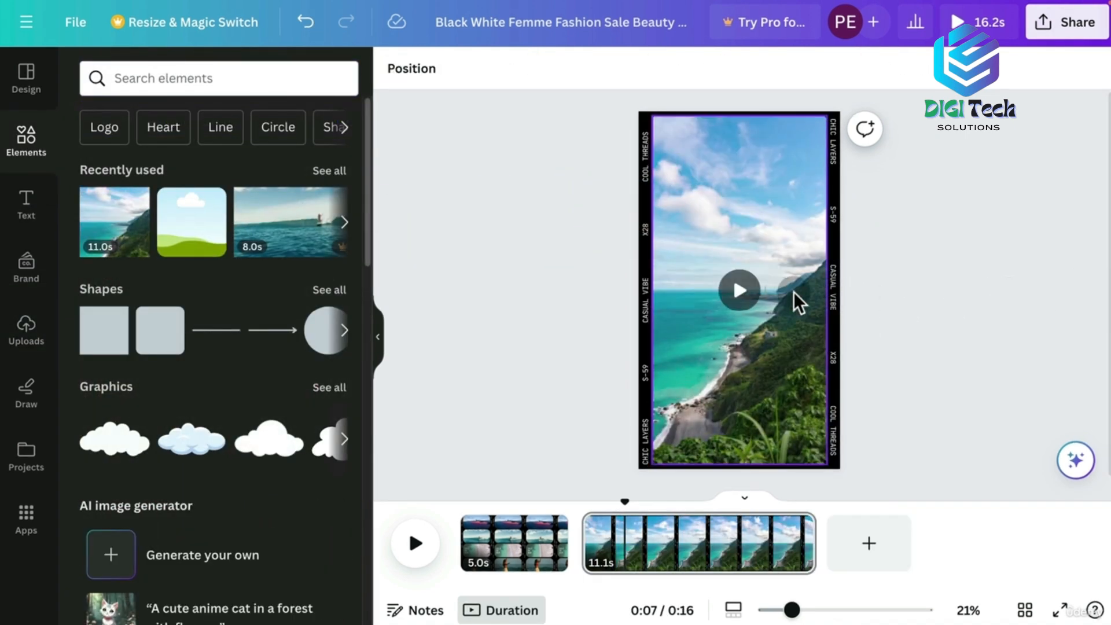
Compare the layouts of pages 1 and 2, and shorten page 2 to 5.0 seconds
click(531, 542)
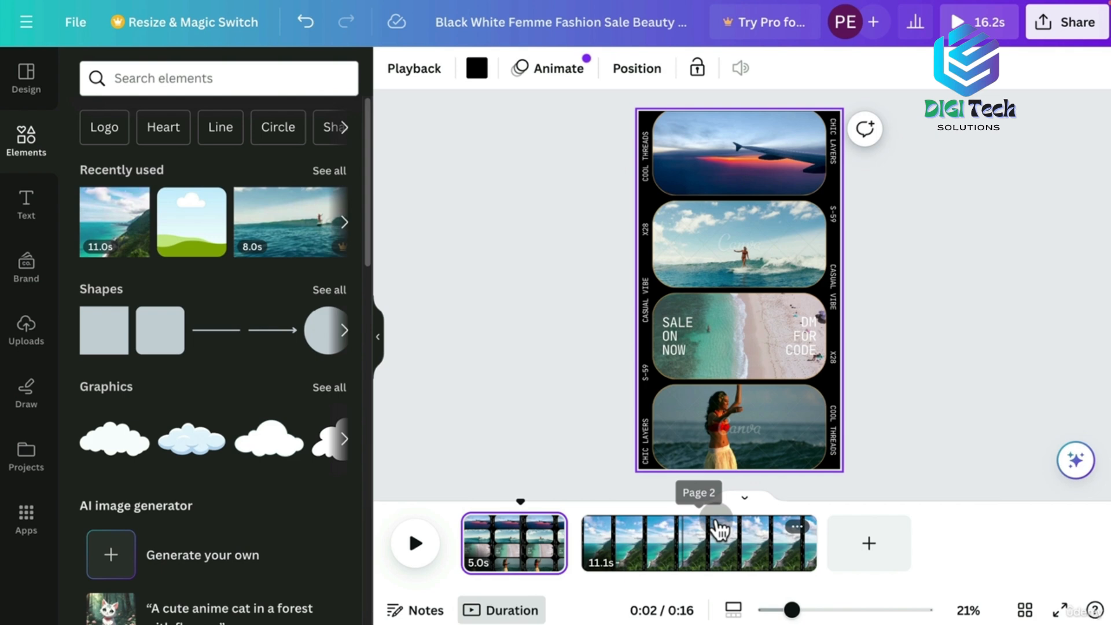
click(686, 531)
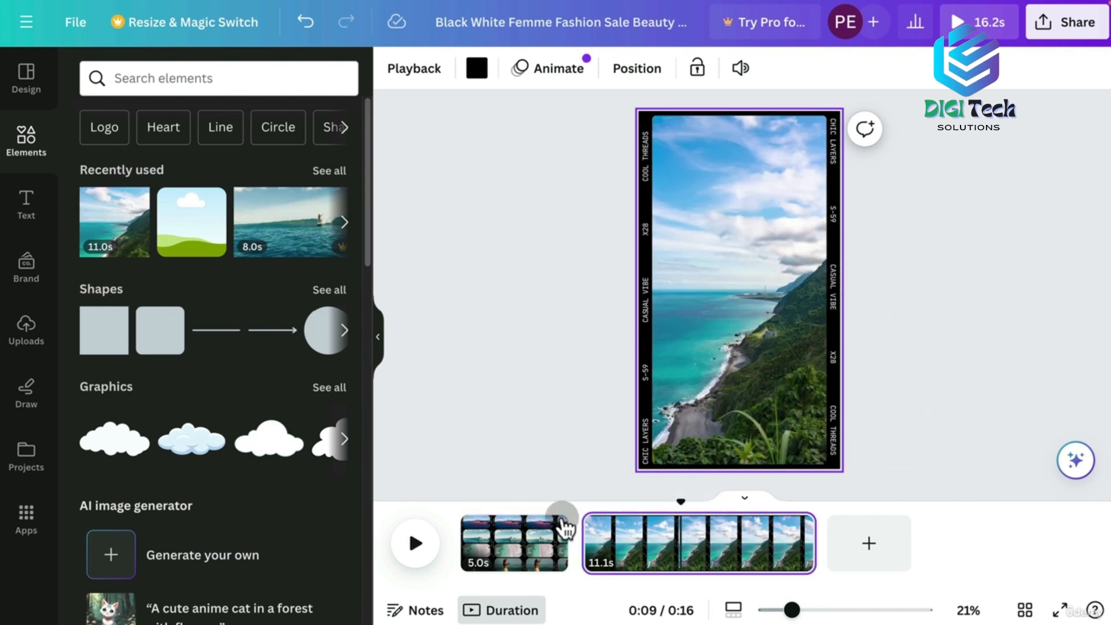
click(496, 532)
click(680, 538)
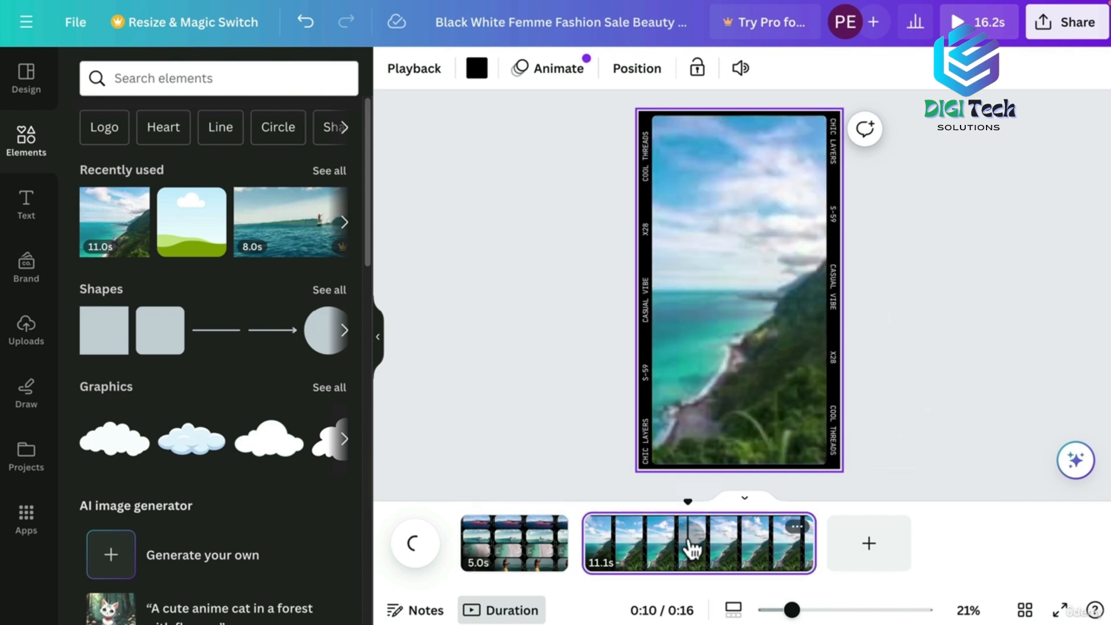
drag(812, 545, 705, 545)
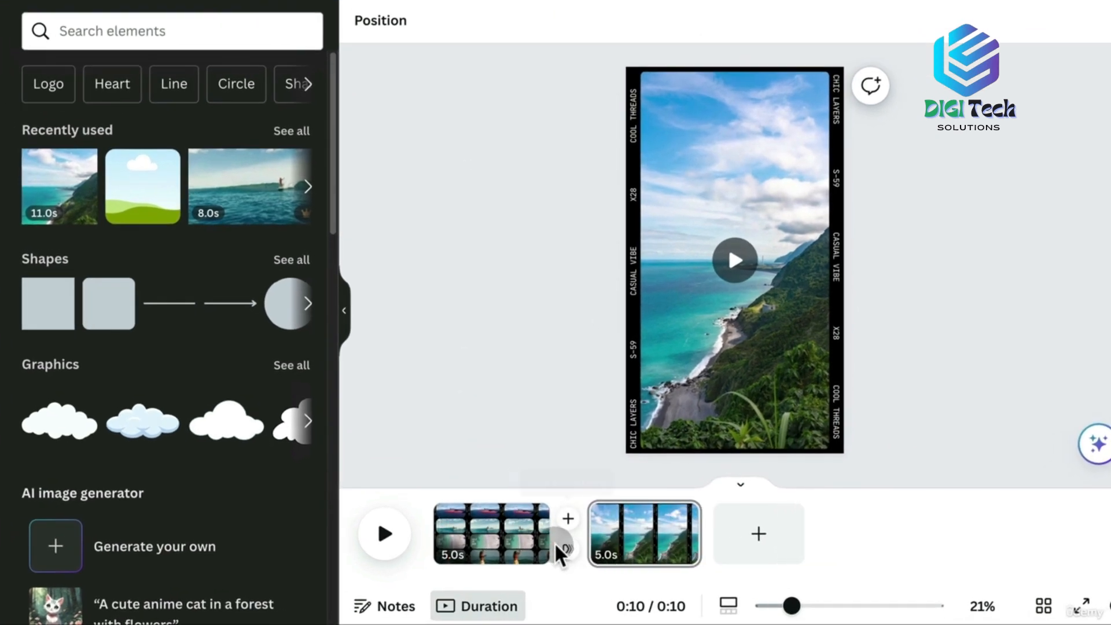
Add a 0.5-second Flow transition between pages 1 and 2 and play the video to check it
click(568, 545)
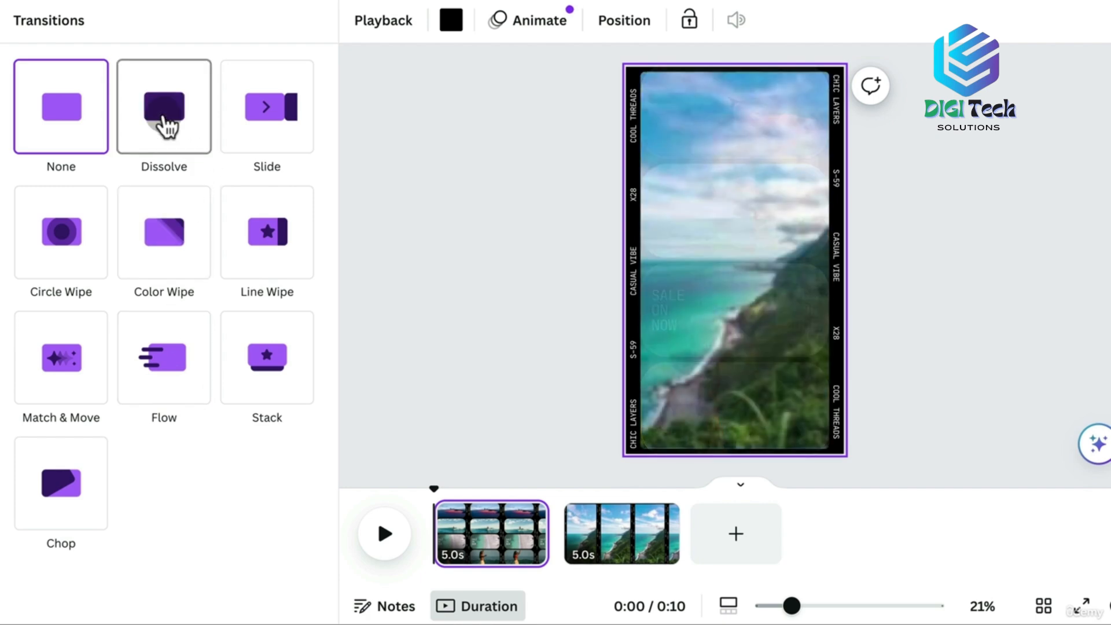
click(167, 126)
click(164, 464)
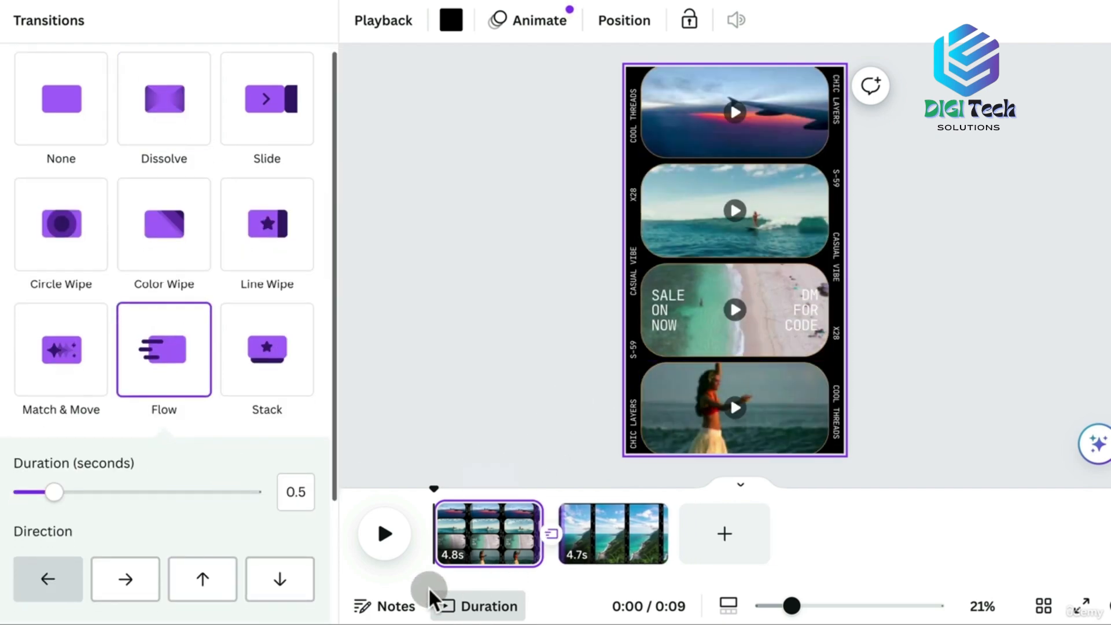
click(384, 533)
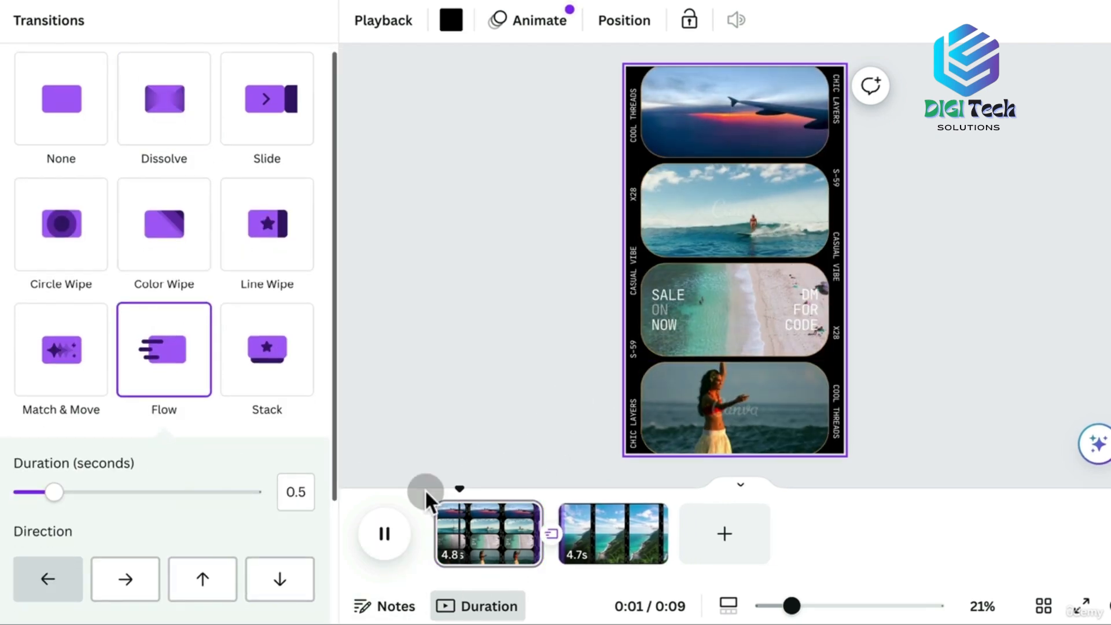
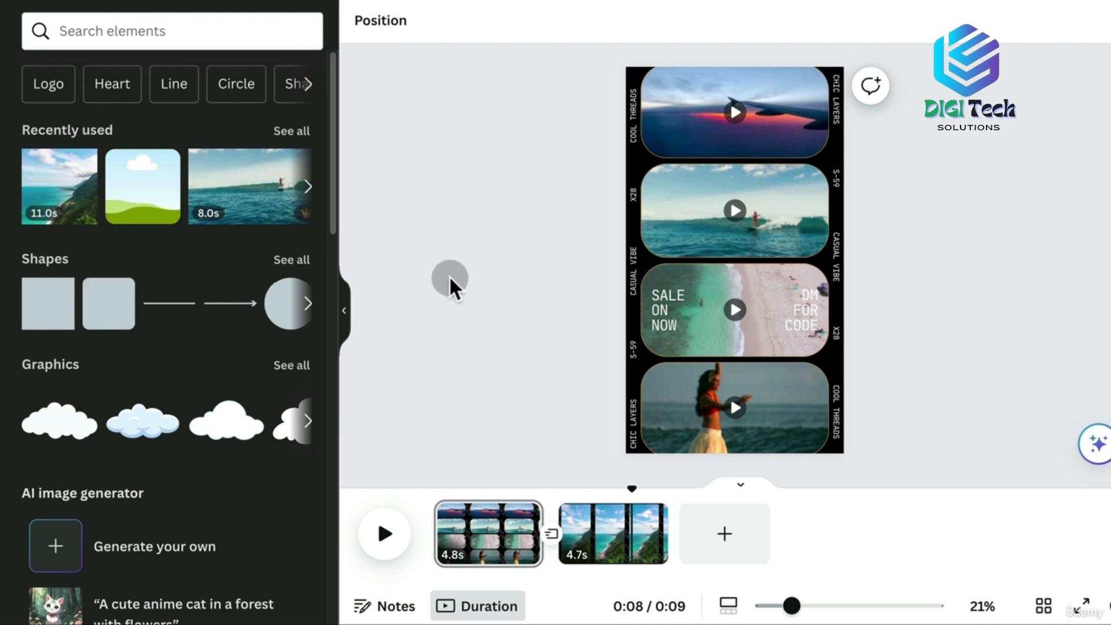
Replace the boba drink photo on page 4 with the smiling boba cup graphic, tilted slightly counter-clockwise beside the cat
key(super+z)
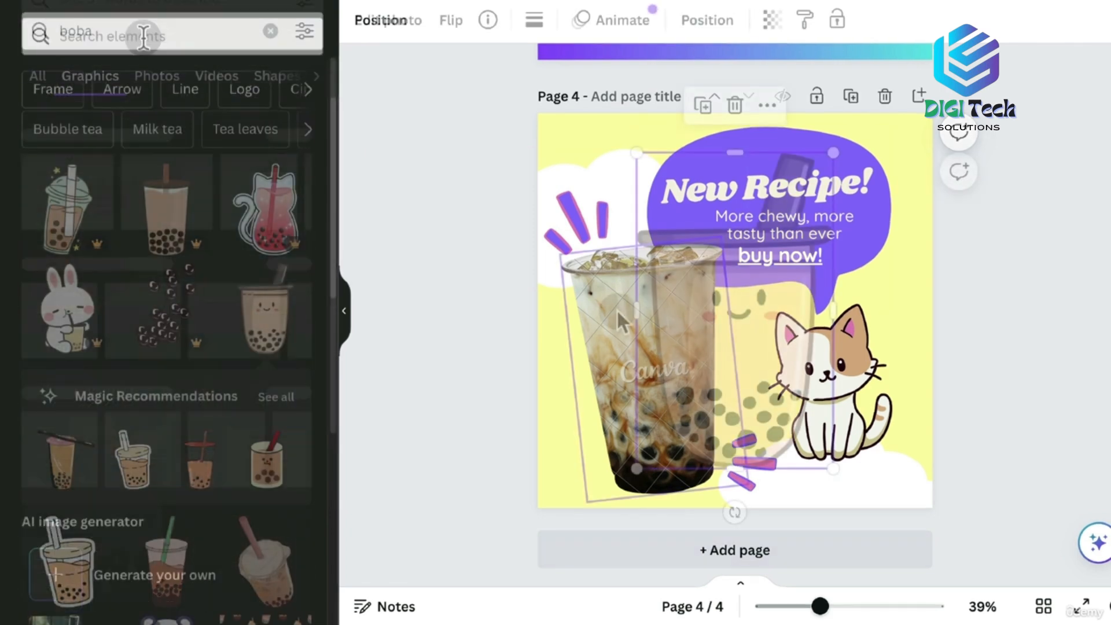
key(BackSpace)
click(654, 342)
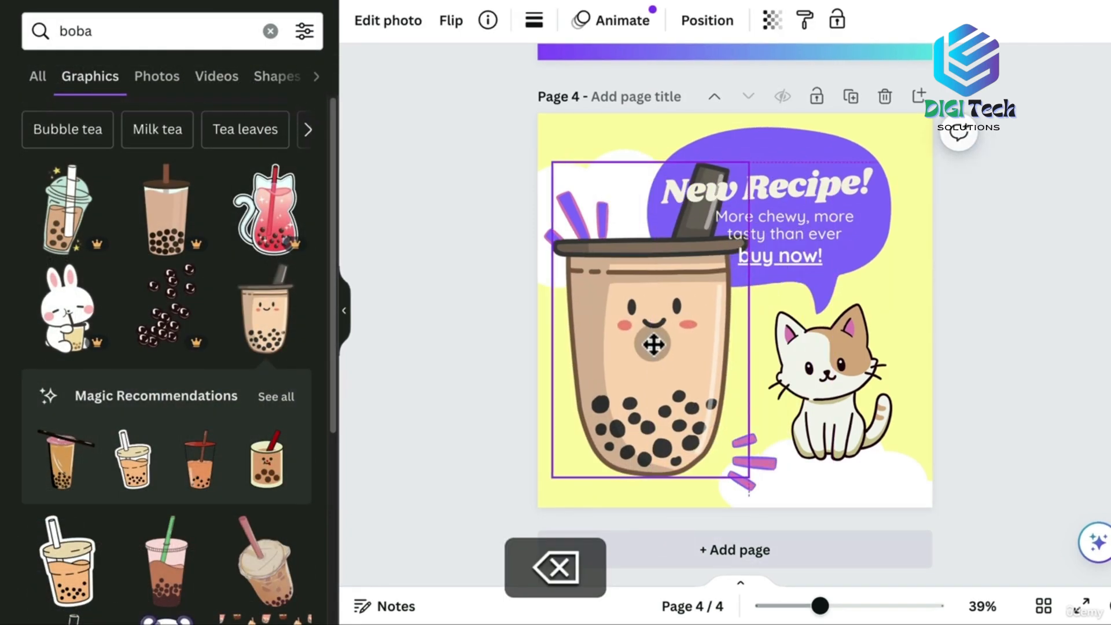
drag(718, 173, 702, 204)
drag(614, 529, 636, 530)
drag(605, 414, 635, 410)
click(1071, 246)
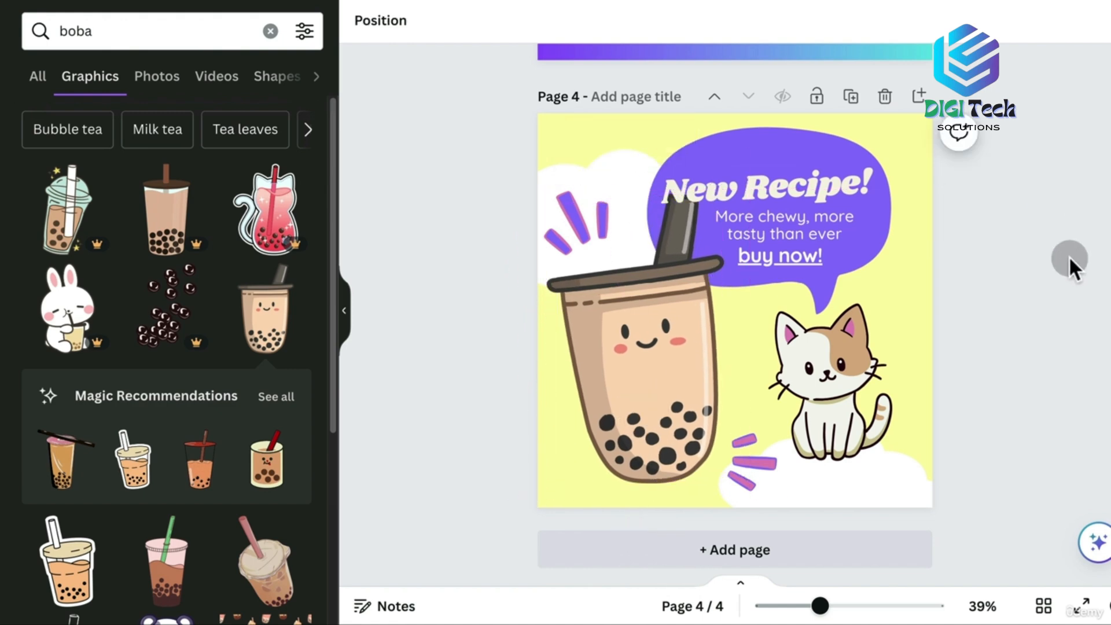
Preview photo animations such as Wipe and Rise for the smiling boba cup graphic
click(583, 118)
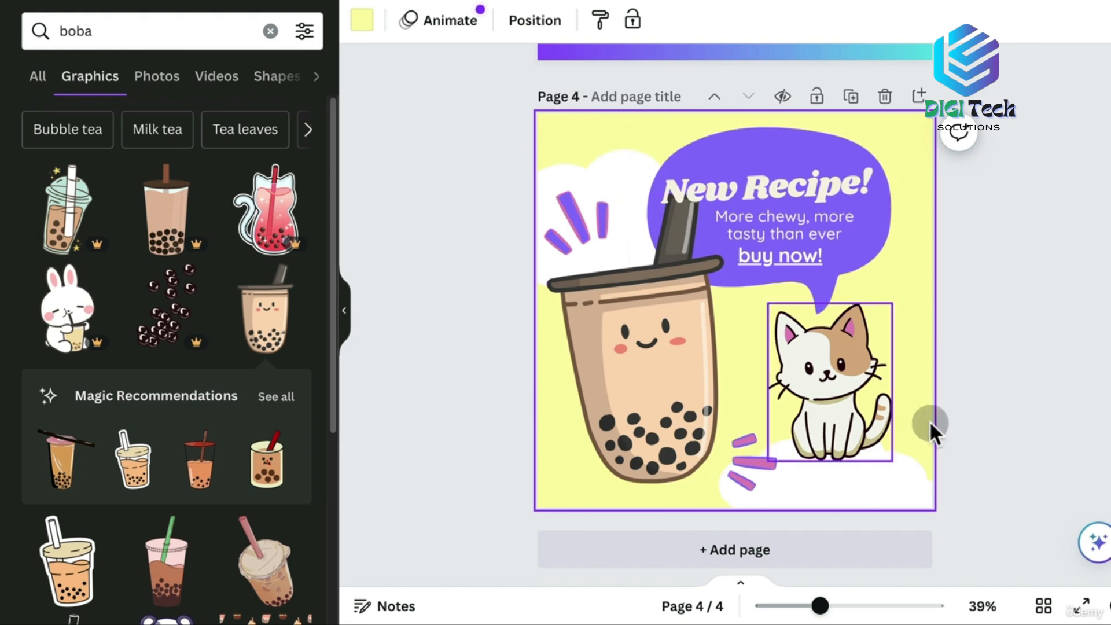
click(500, 362)
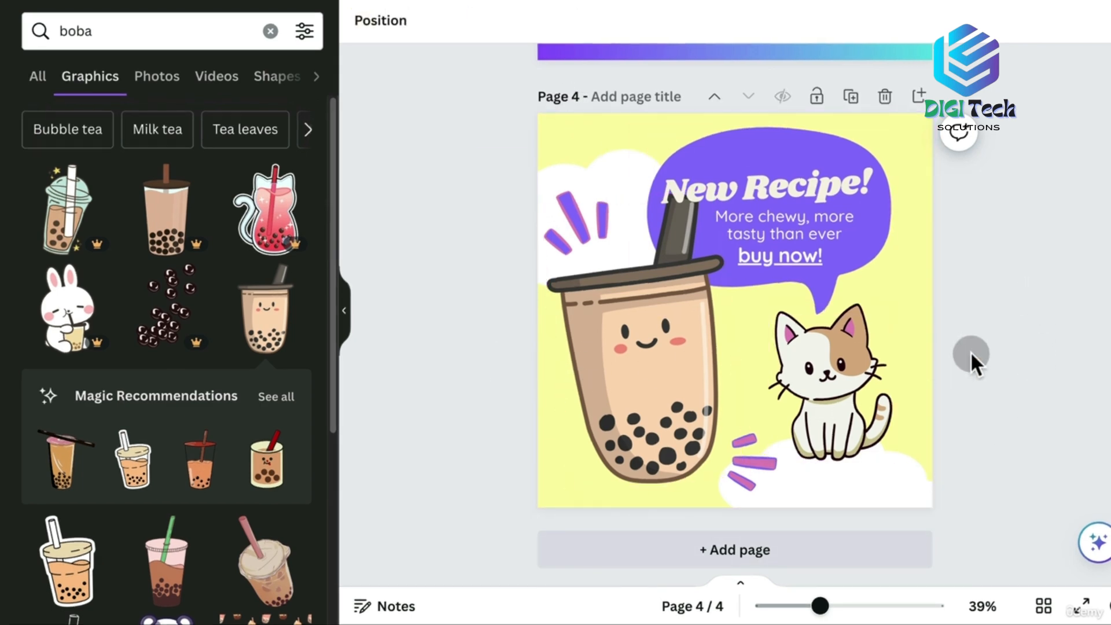
click(657, 242)
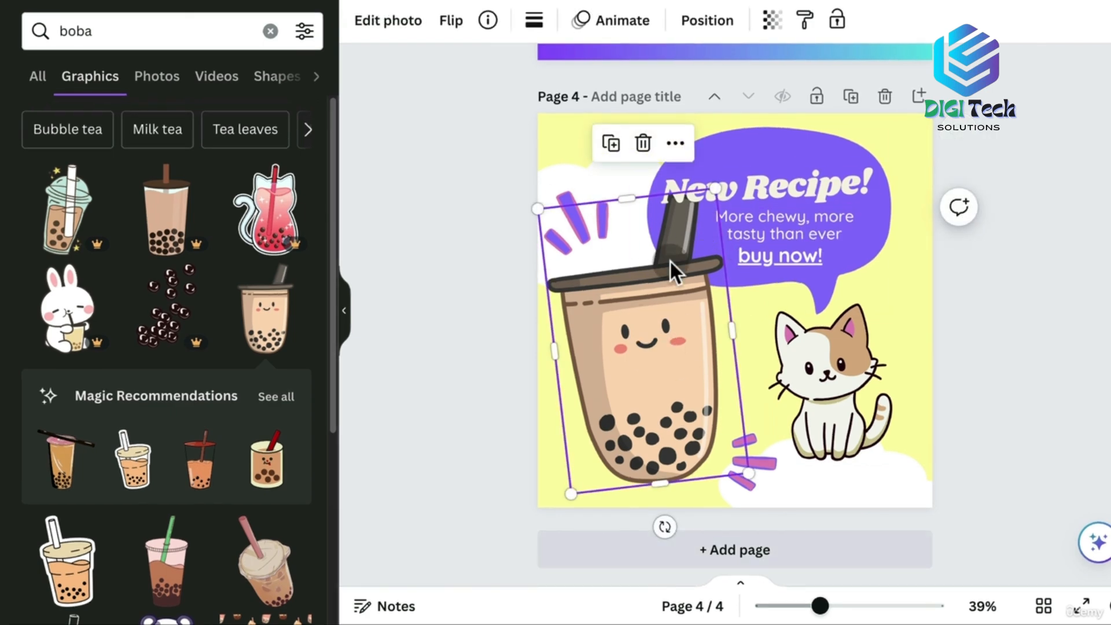
click(620, 21)
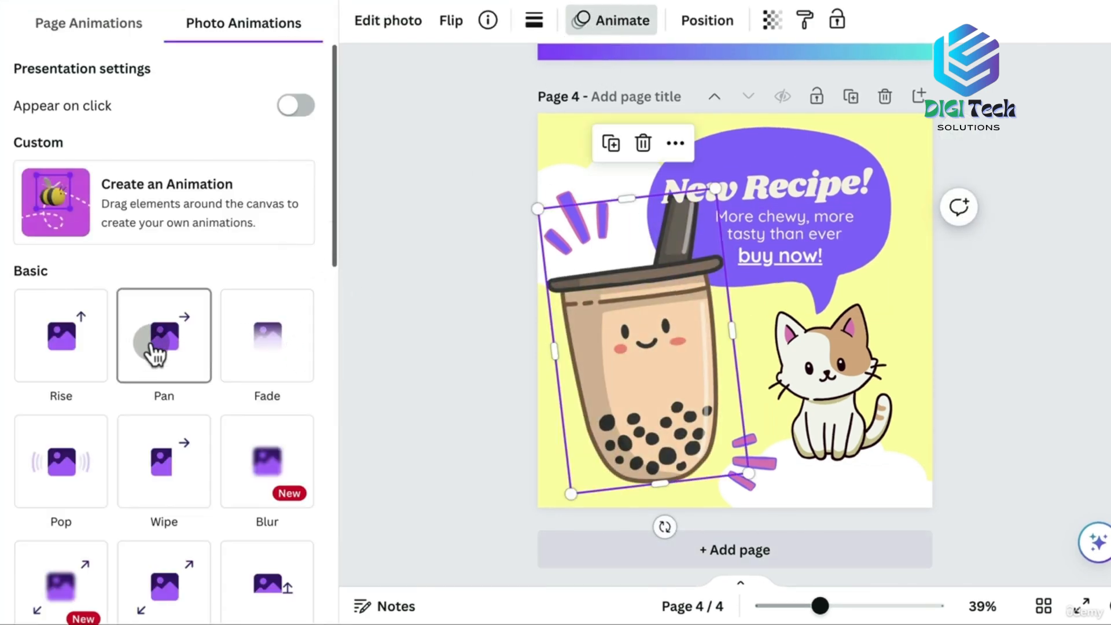
click(184, 469)
click(26, 347)
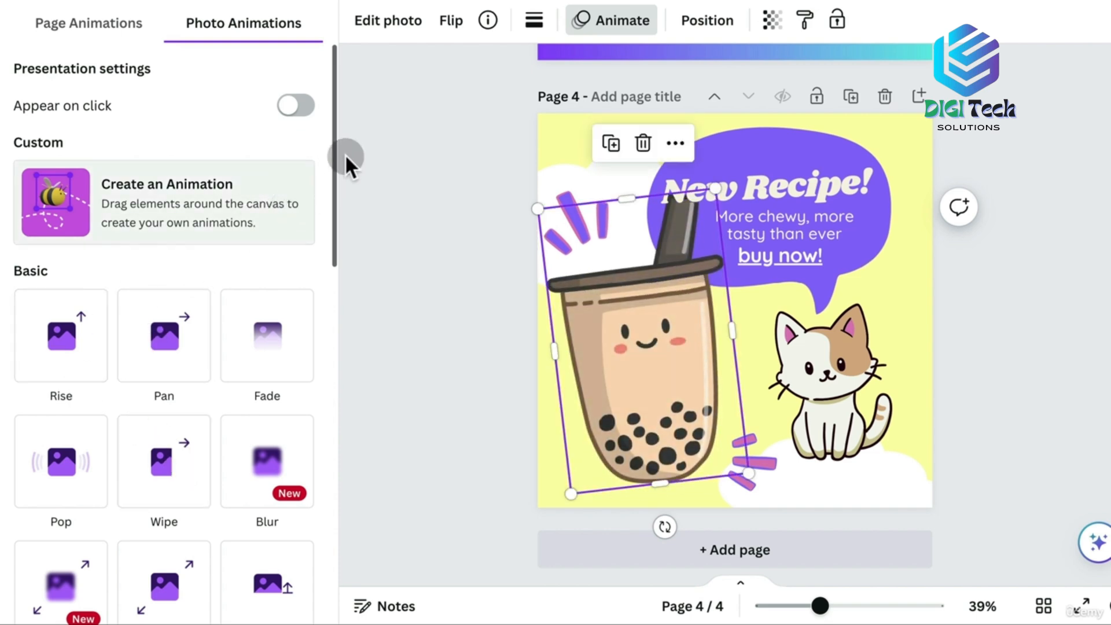
Preview the Sleek and Fun page animations, and apply the Party combination to all pages
click(53, 26)
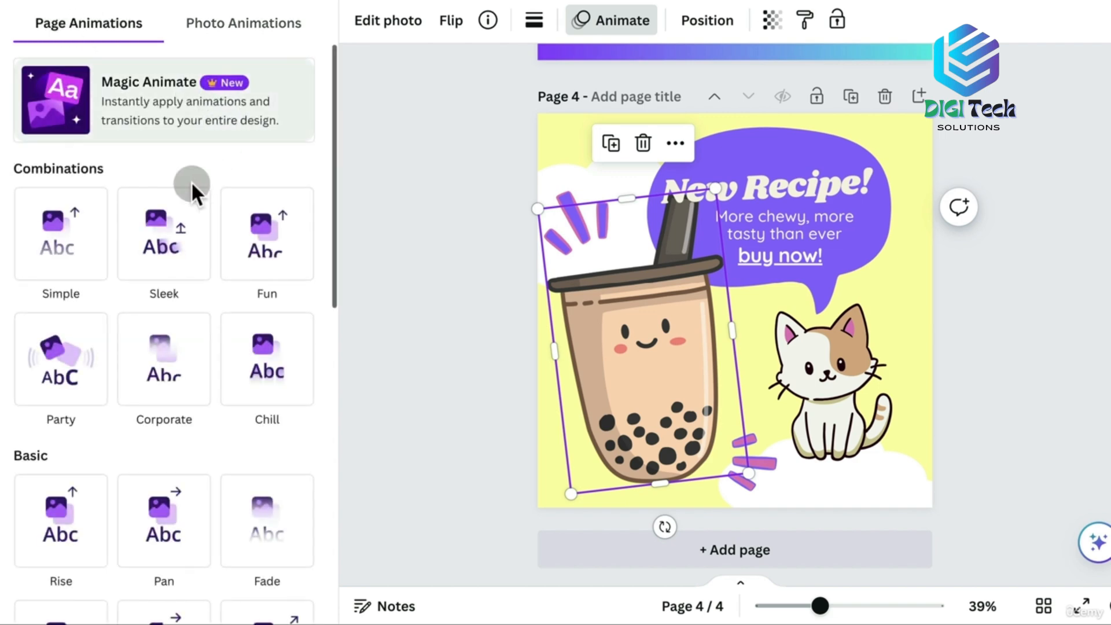
click(186, 237)
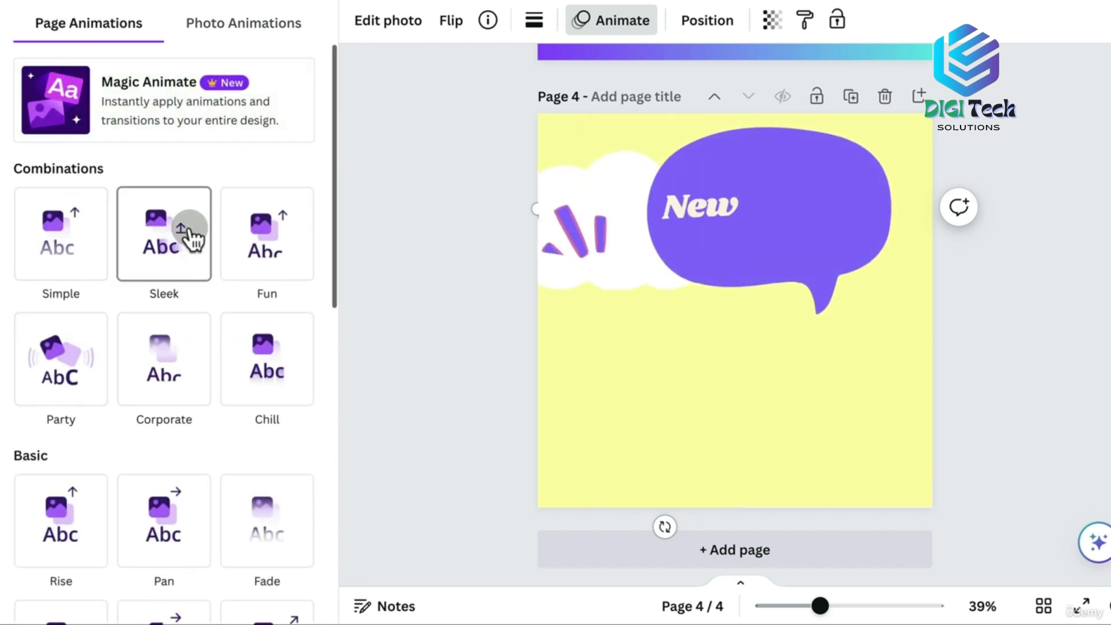
click(262, 237)
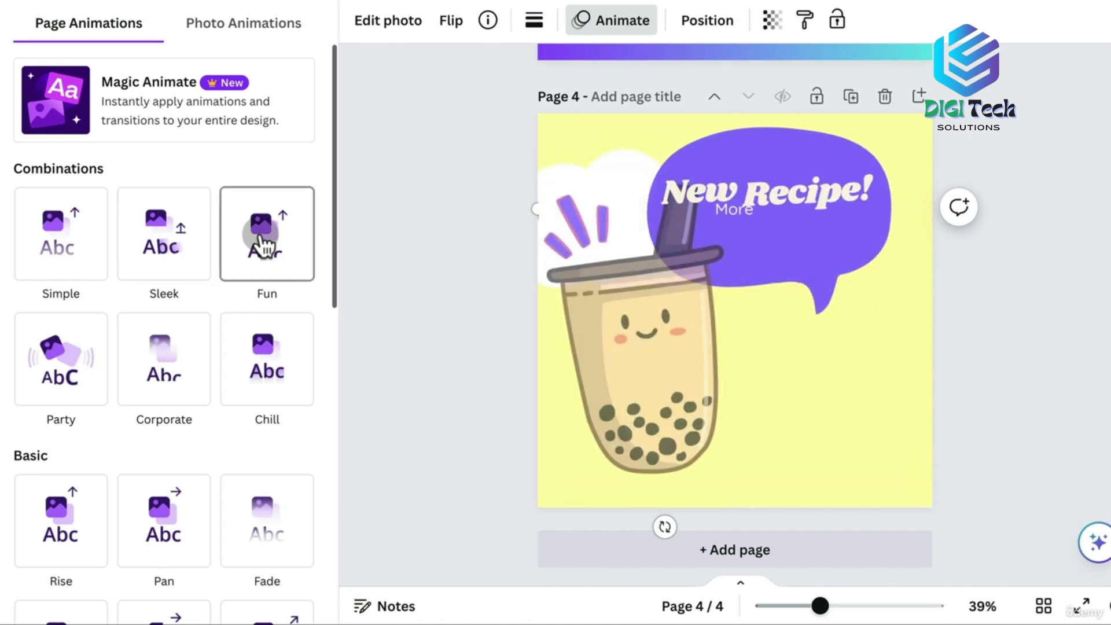
click(67, 378)
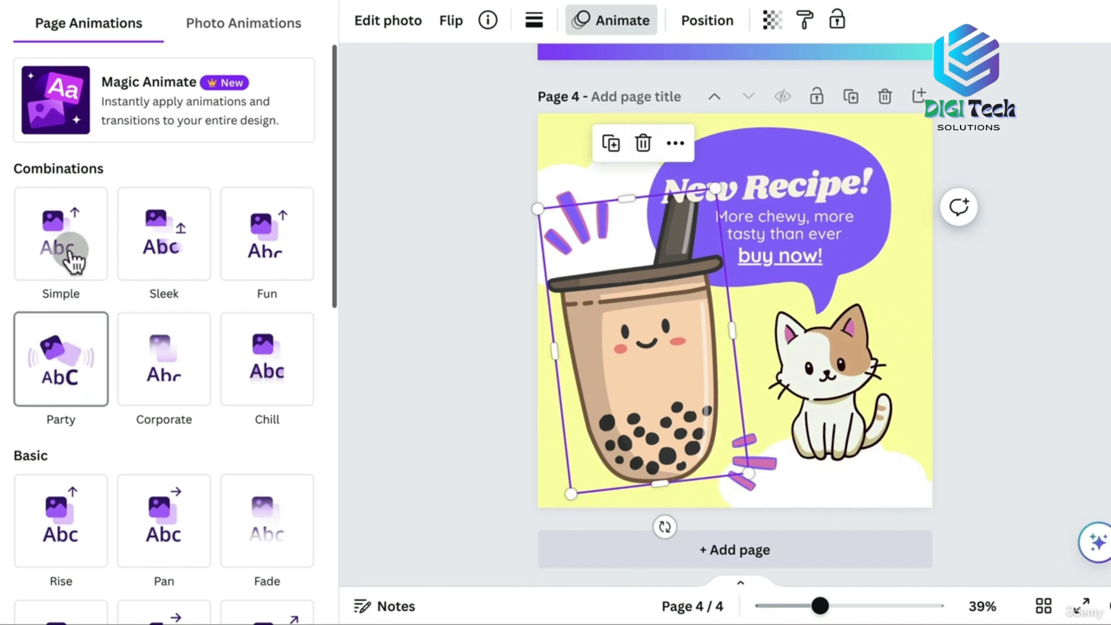
click(56, 354)
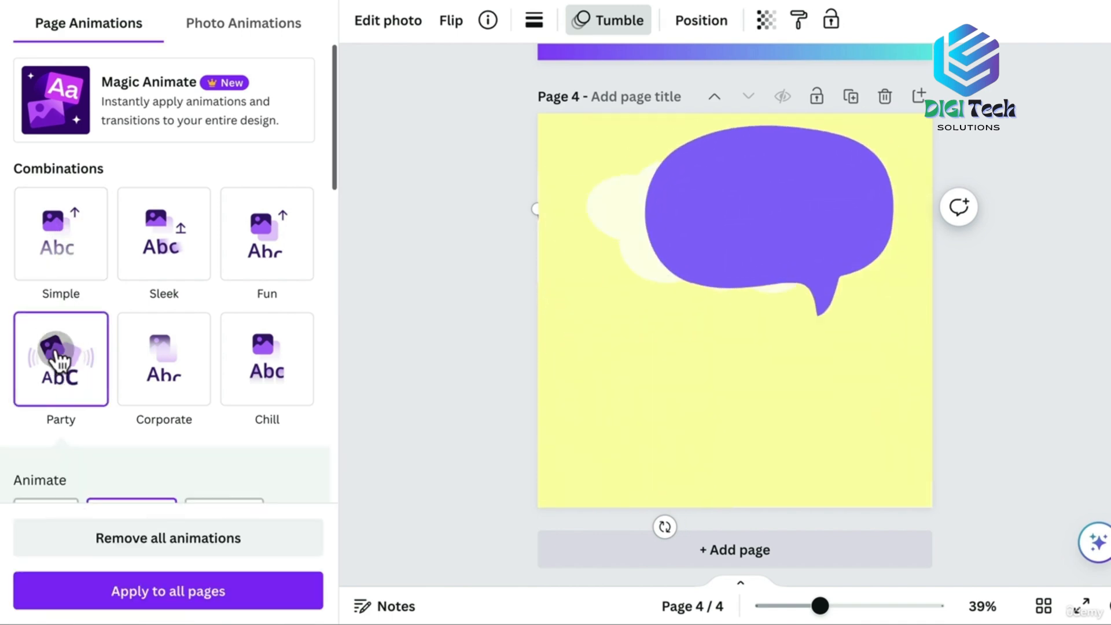
click(172, 593)
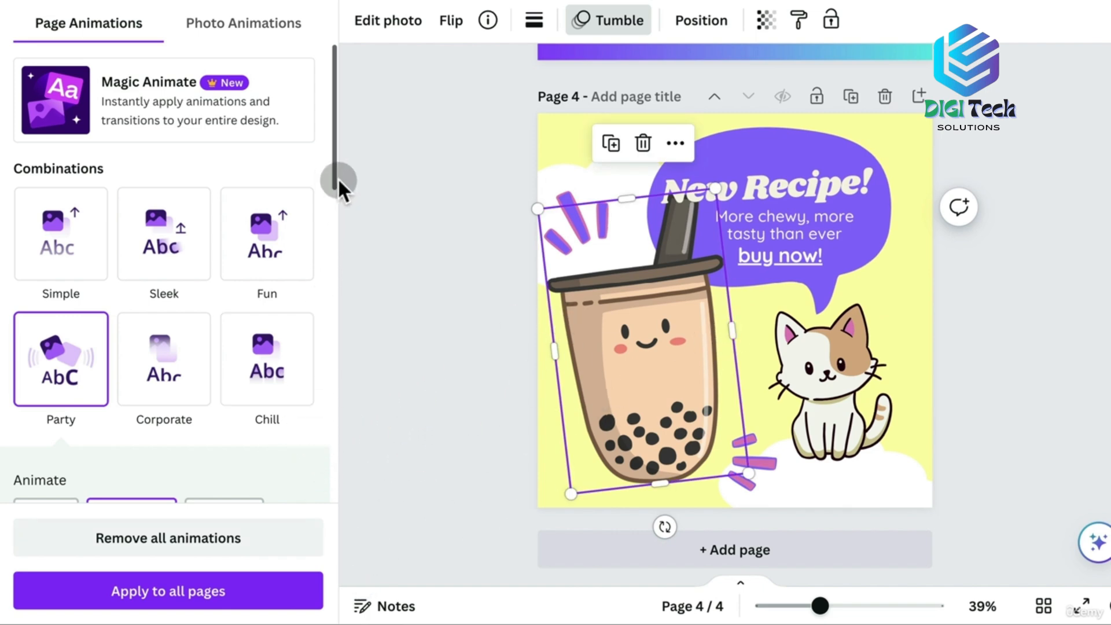
Set the Party page animation to play both on enter and on exit, and check page 4's timing setting
drag(339, 173, 341, 224)
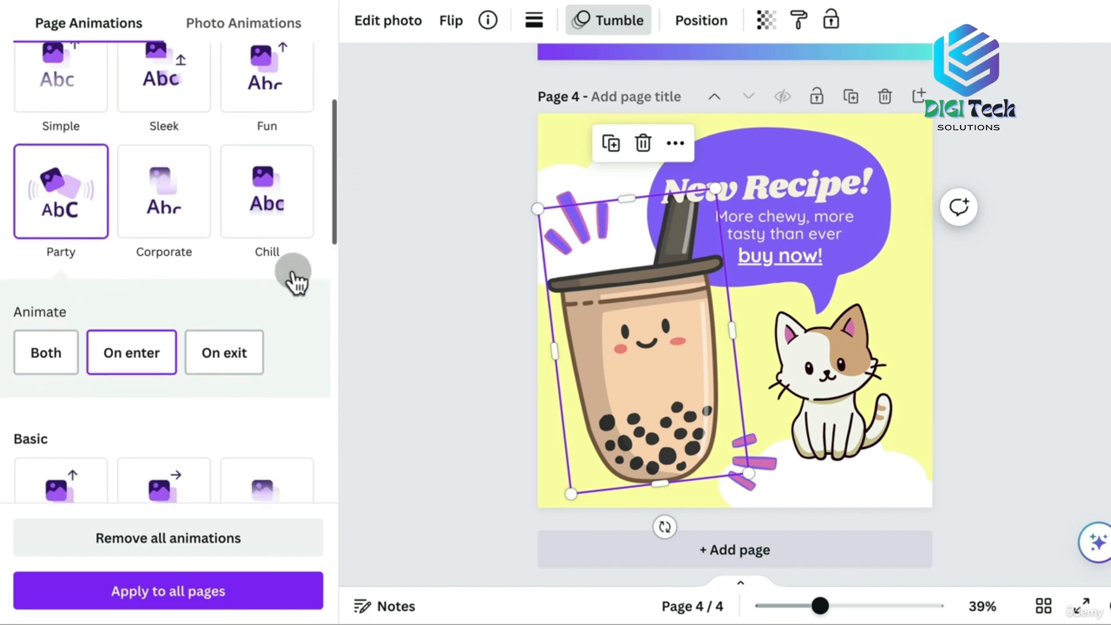
click(46, 363)
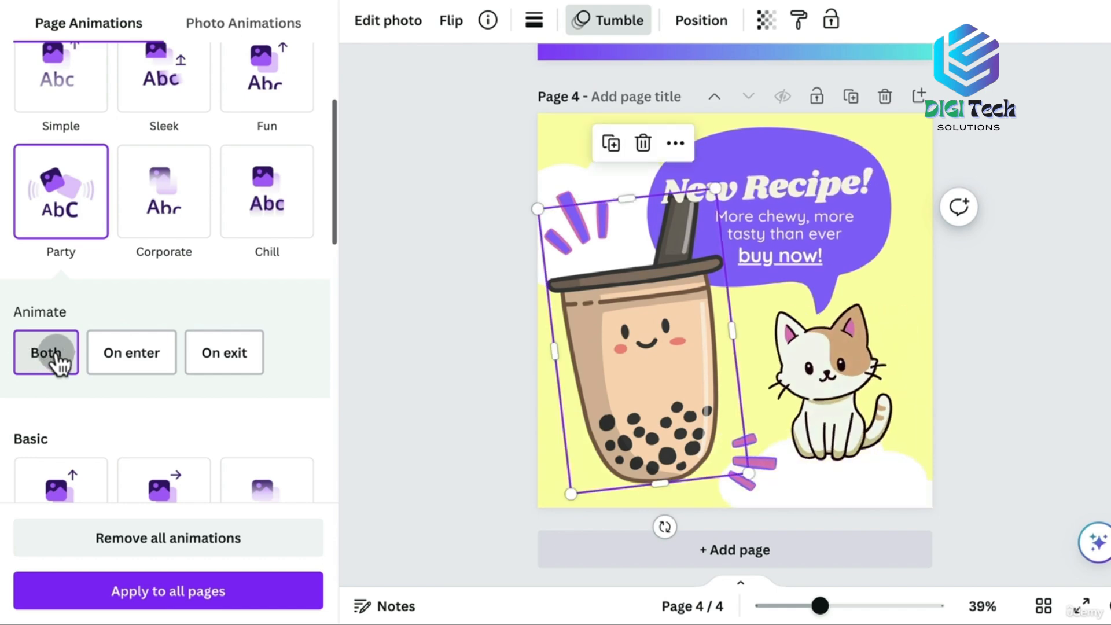
click(527, 52)
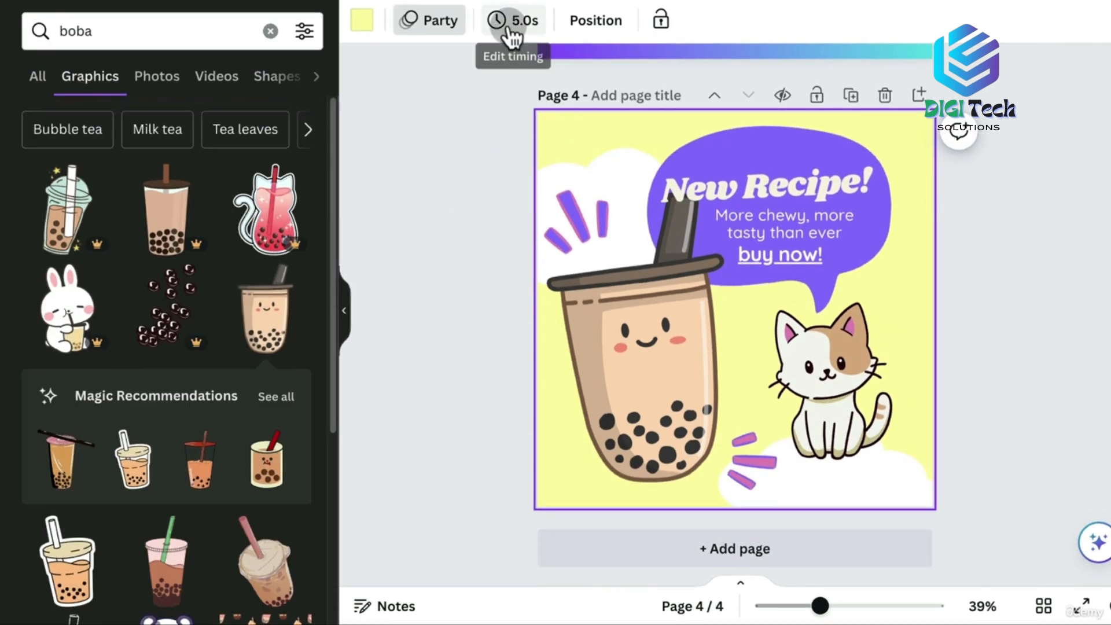
click(466, 144)
click(536, 152)
click(546, 86)
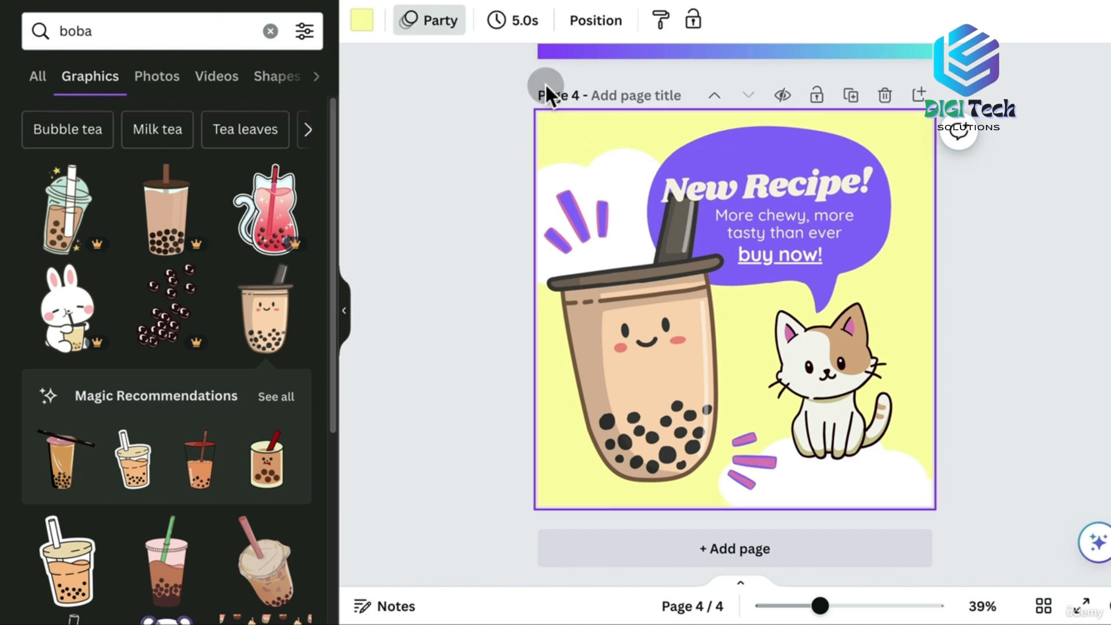
Check page 4's timing setting, clear the boba search and browse the sticker categories in the elements library
click(519, 24)
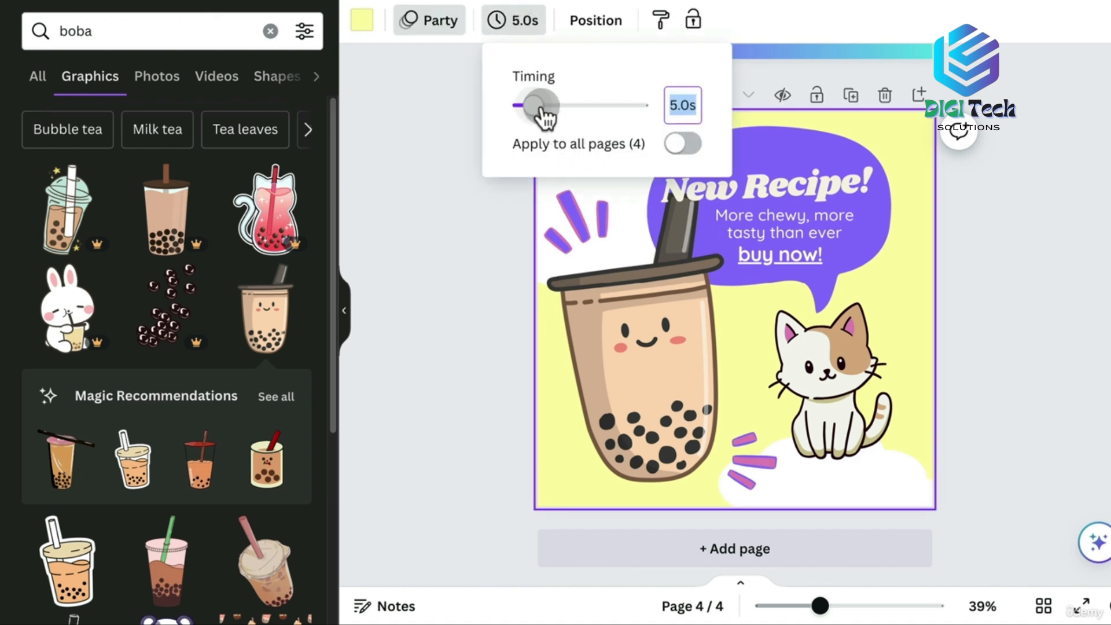
click(1066, 77)
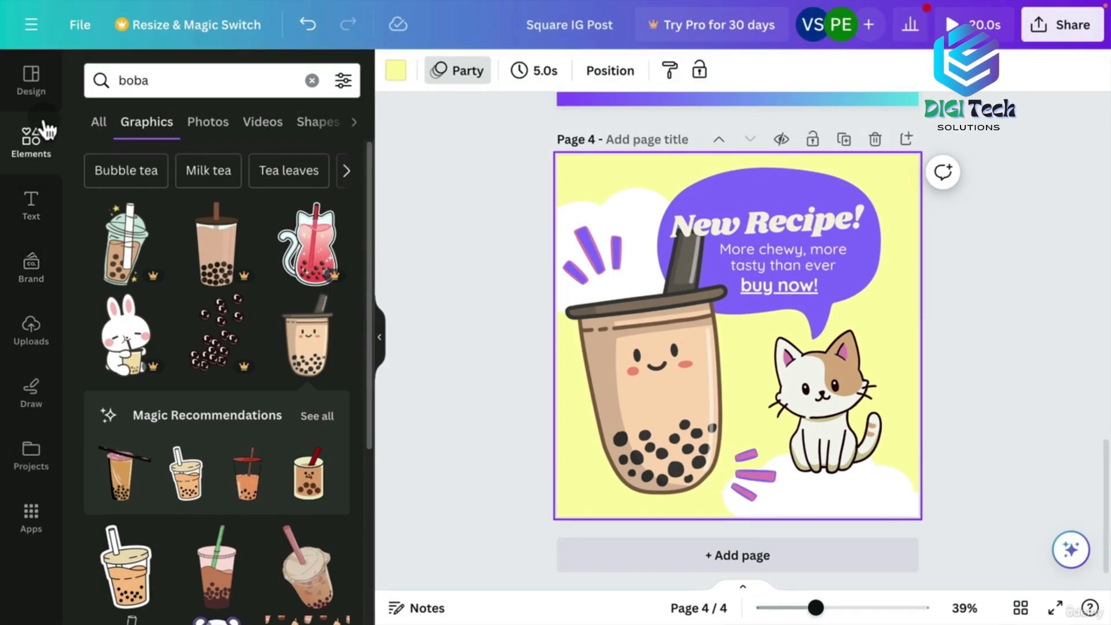
click(188, 71)
key(super+a)
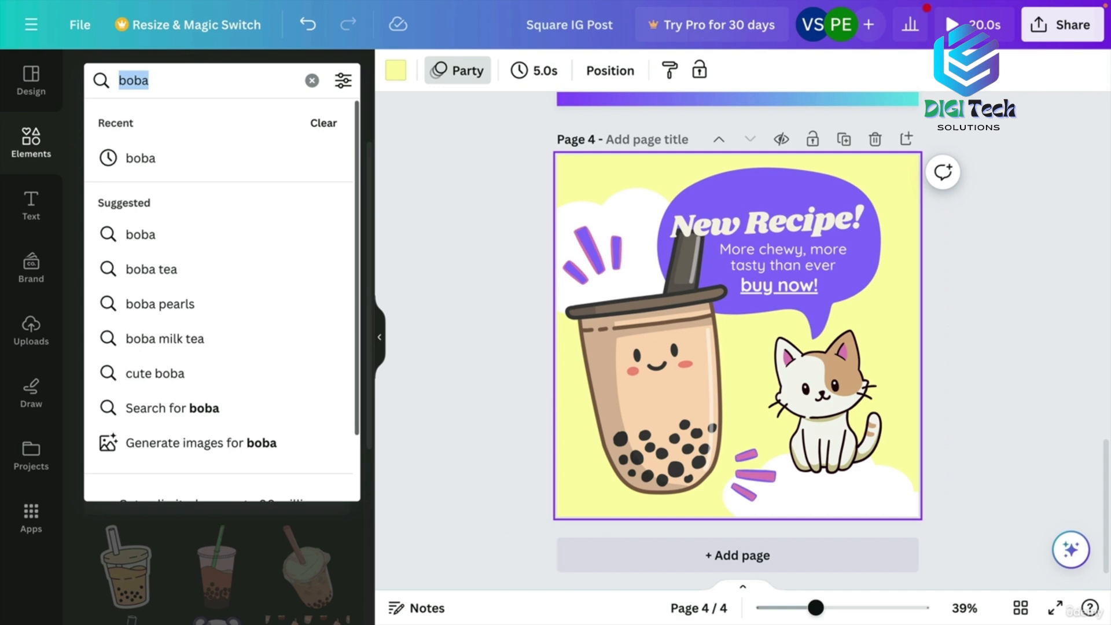
key(BackSpace)
click(22, 143)
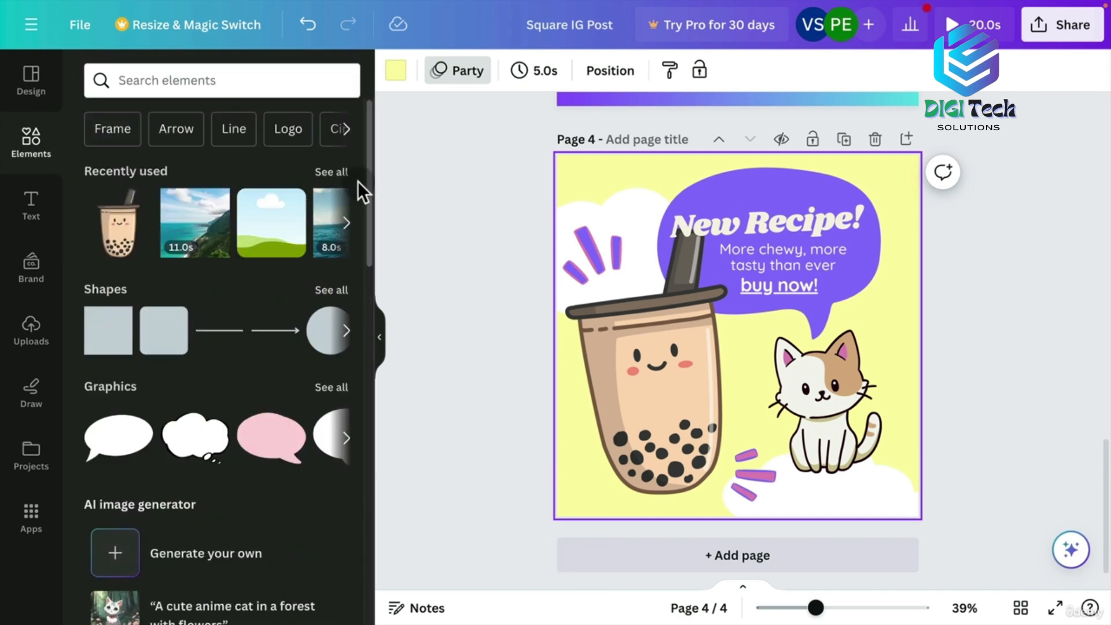
drag(369, 179, 377, 330)
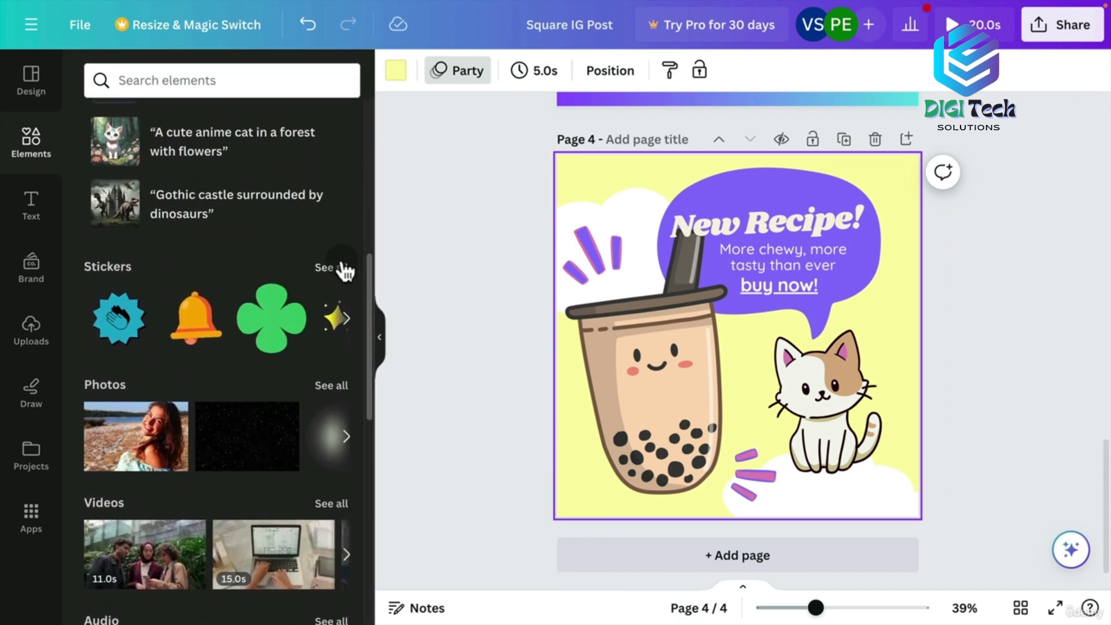
click(343, 267)
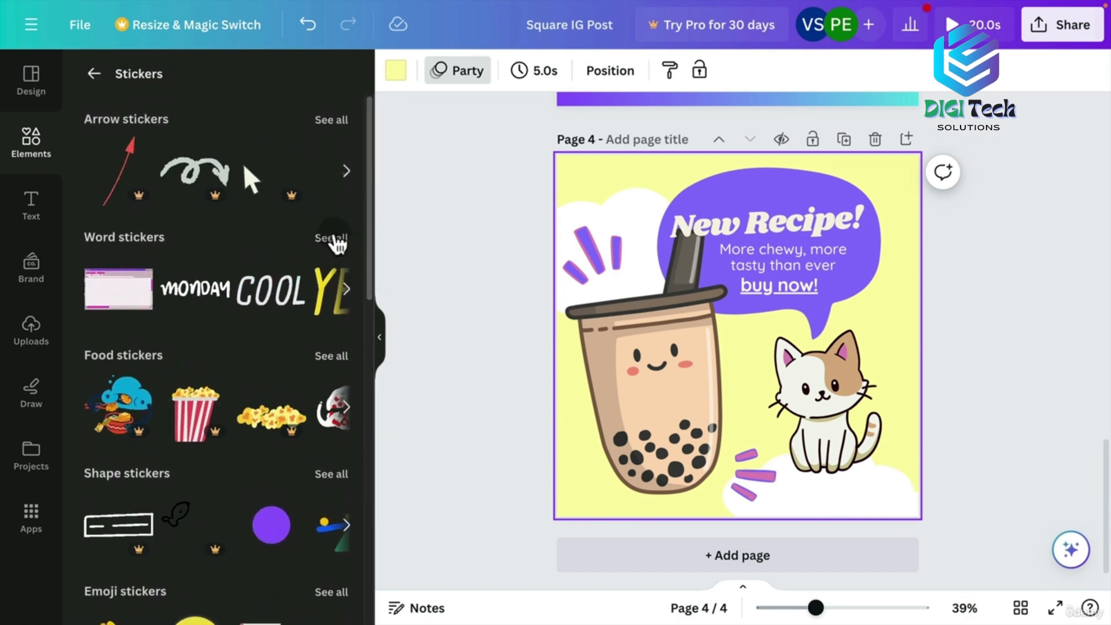
drag(372, 228, 368, 243)
Search the elements for "yum sticker" and look through all of the graphics results
click(134, 80)
text(yum sticker)
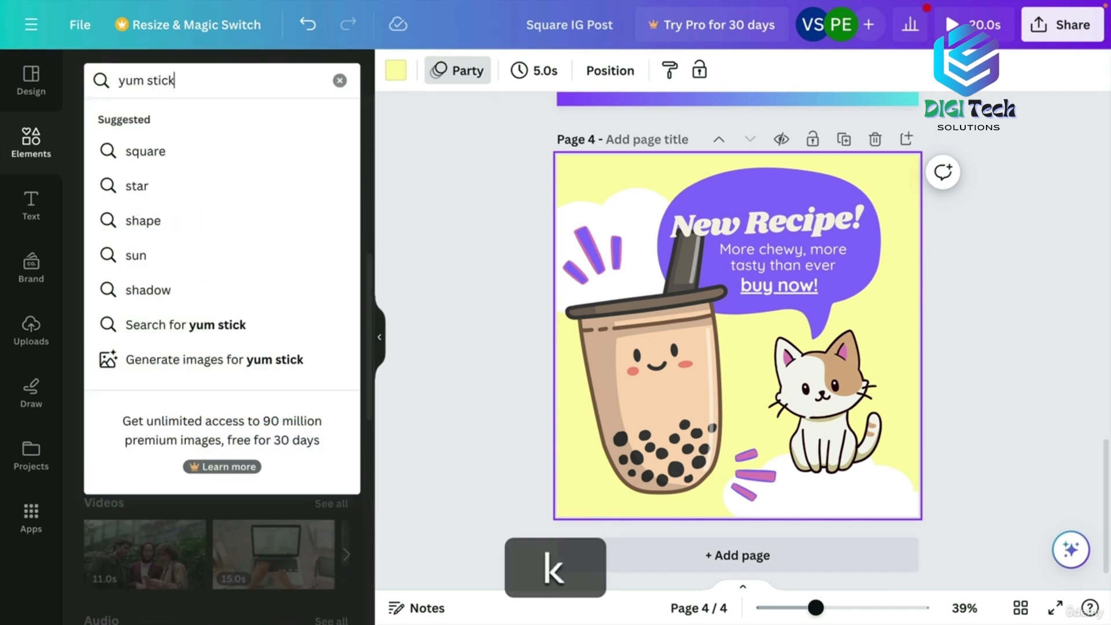
key(Return)
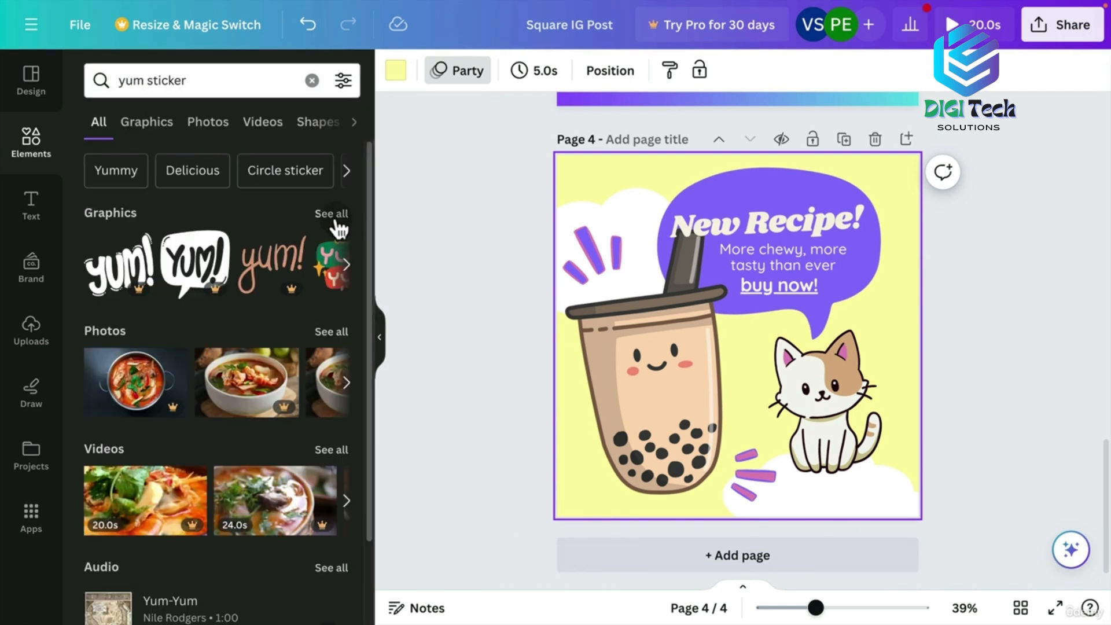
scroll(355, 427, down, 2)
scroll(341, 250, up, 2)
click(335, 214)
drag(367, 214, 376, 271)
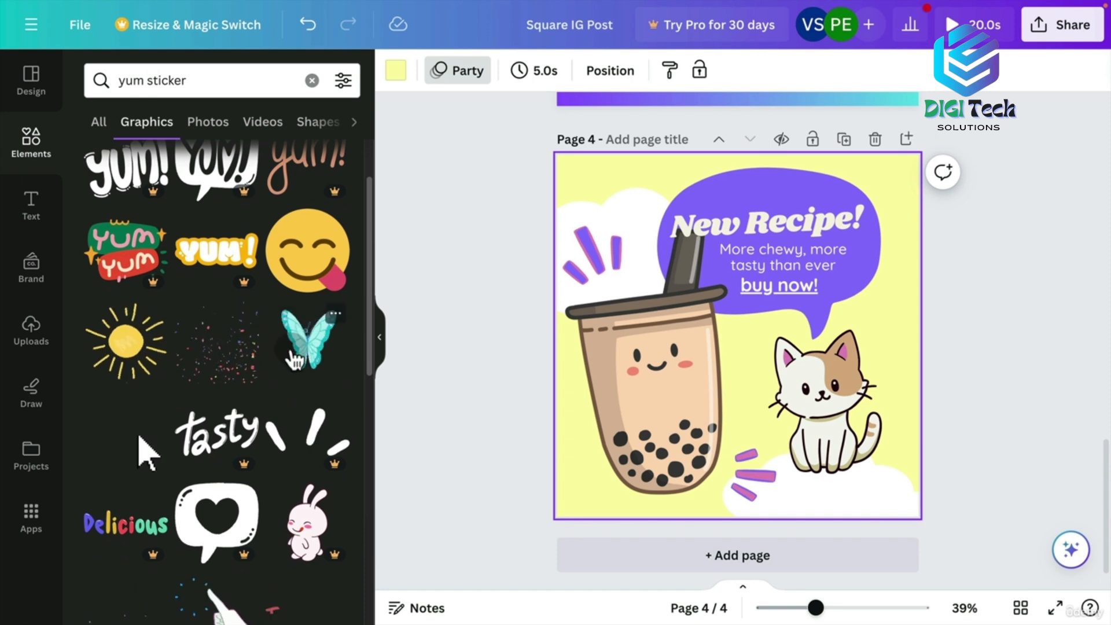
scroll(217, 425, down, 5)
Add the animated three-sparkle sticker to page 4, shrink it beside the New Recipe! heading, and place a copy at the boba cup's lower edge
click(217, 405)
drag(629, 199, 788, 389)
drag(863, 389, 891, 215)
drag(897, 171, 861, 206)
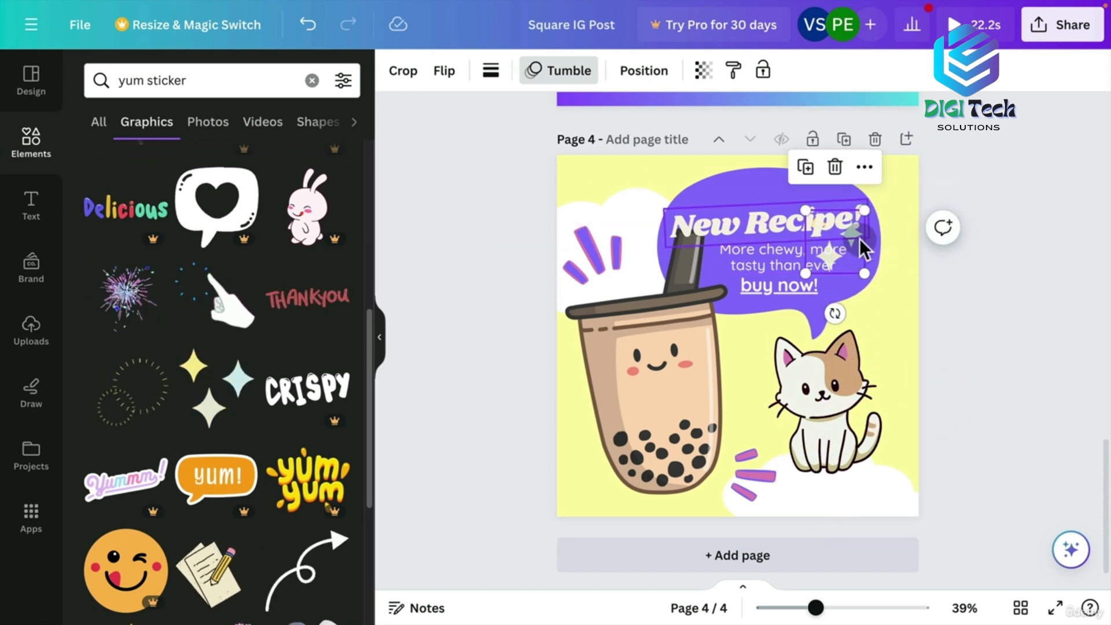
drag(859, 245, 608, 452)
key(super+bracketright)
key(super+c)
key(super+v)
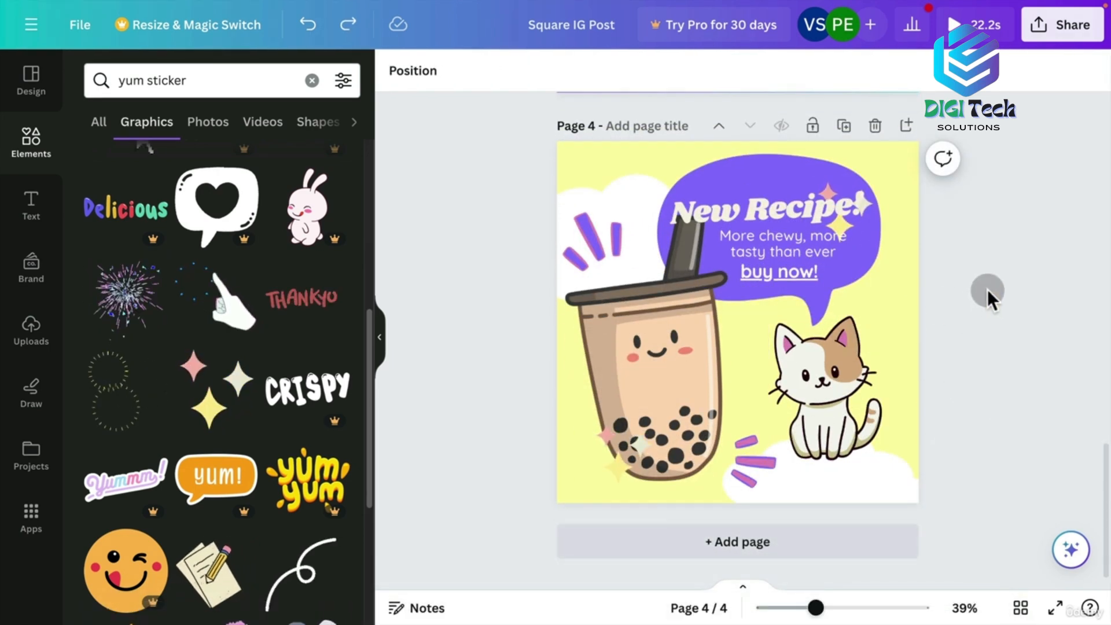
Add the Wiggle motion effect to the smiling boba cup on page 4
click(689, 312)
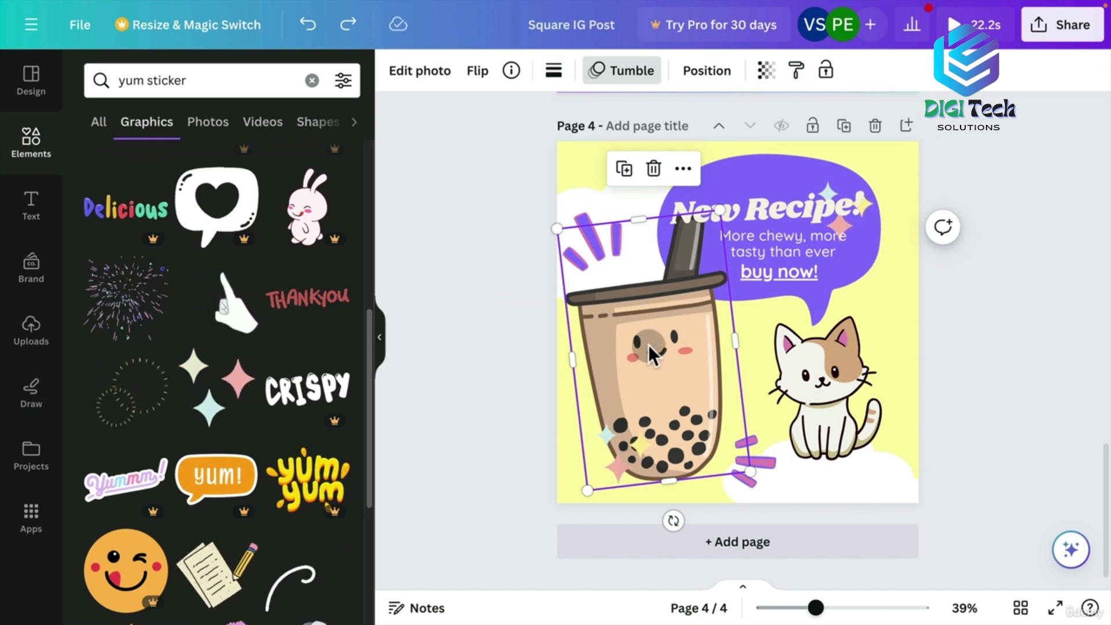
click(632, 70)
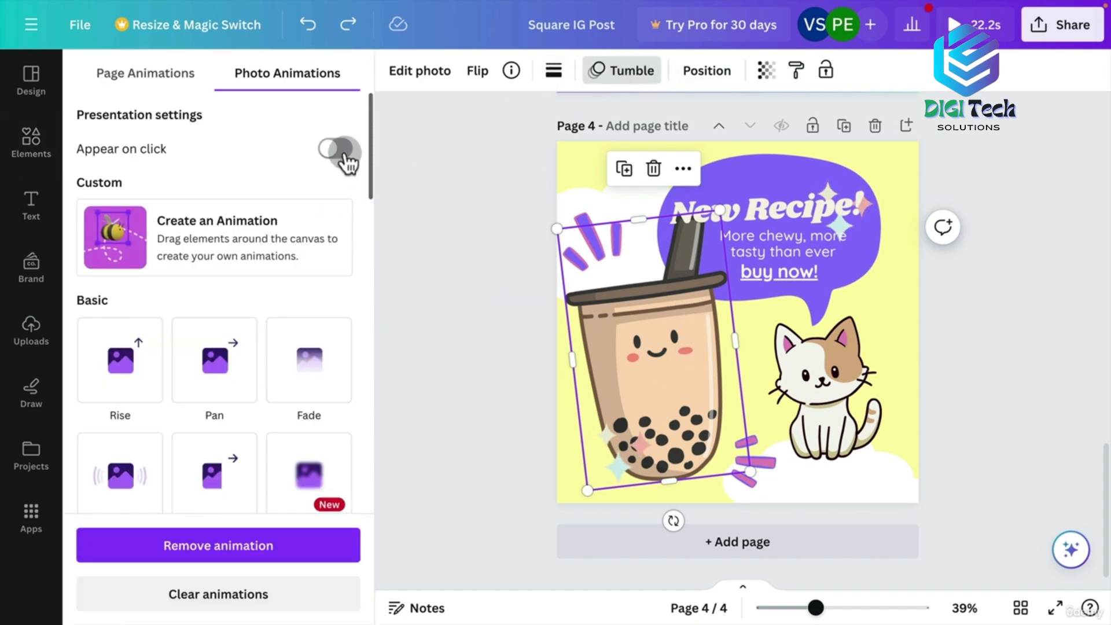
drag(367, 128, 365, 439)
click(105, 441)
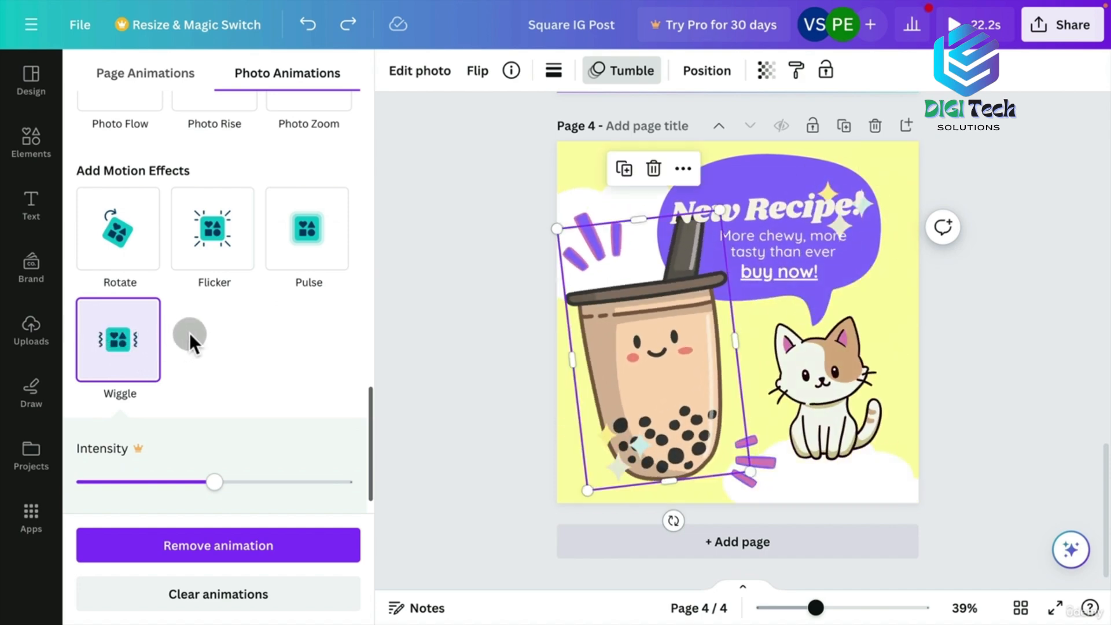
Add the Wiggle motion effect to the cat graphic on page 4
click(873, 389)
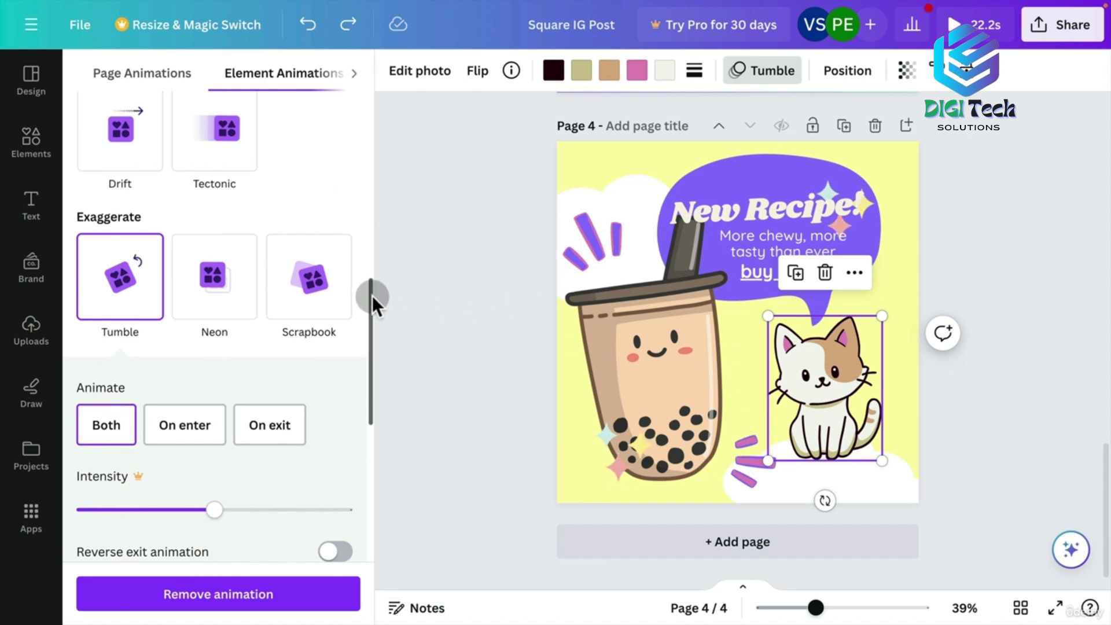
drag(371, 295, 335, 485)
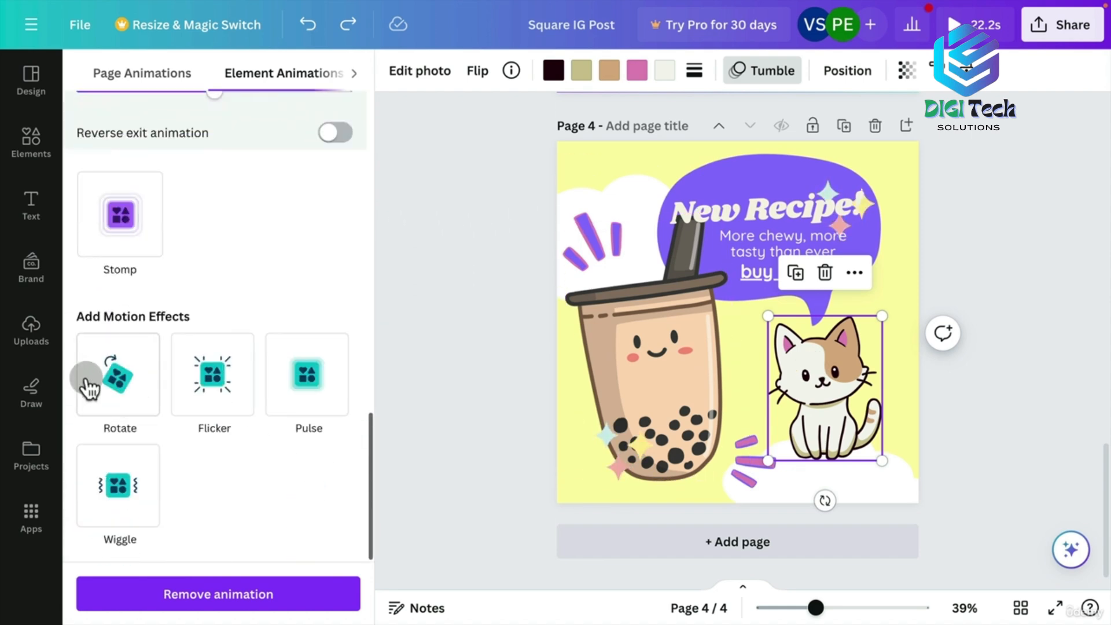
click(117, 480)
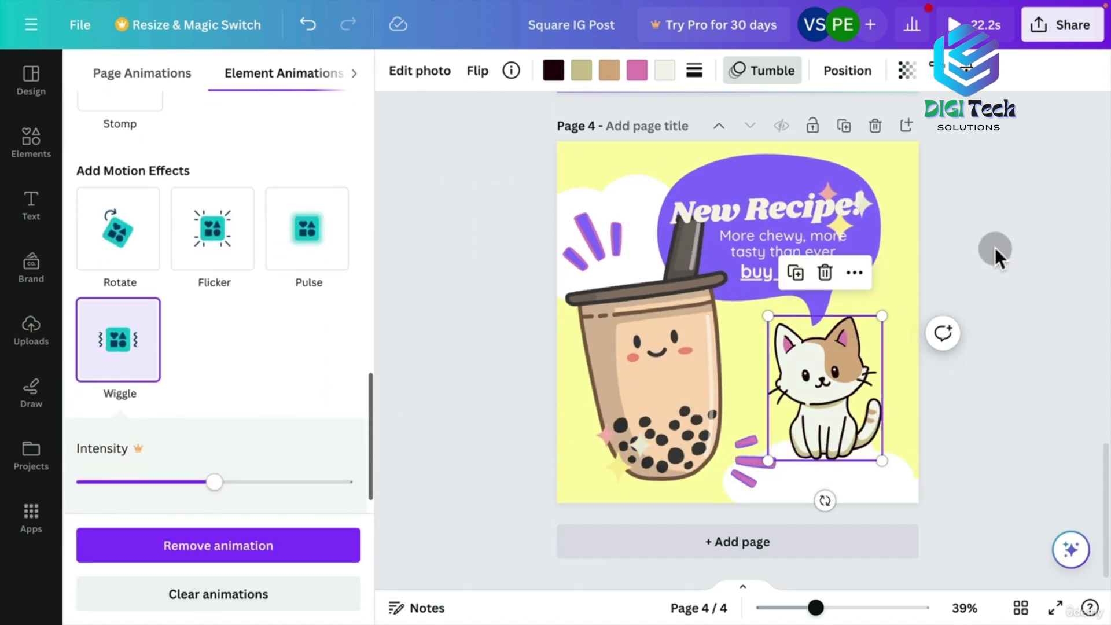
click(995, 247)
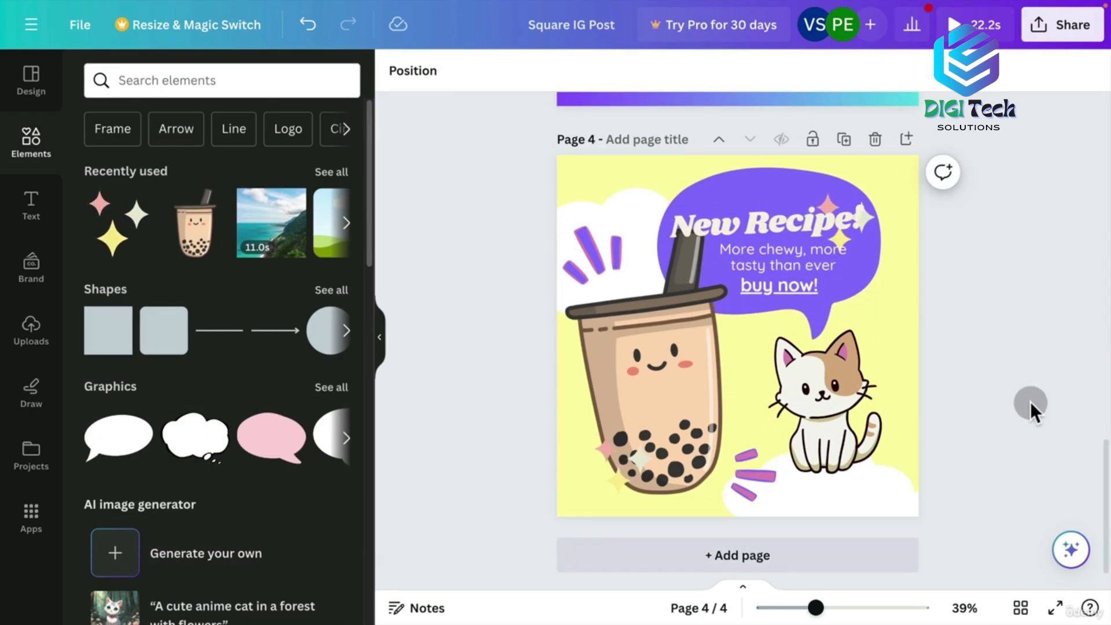
Play page 4 in the duration timeline and trim its clip to 5.0 s
click(745, 581)
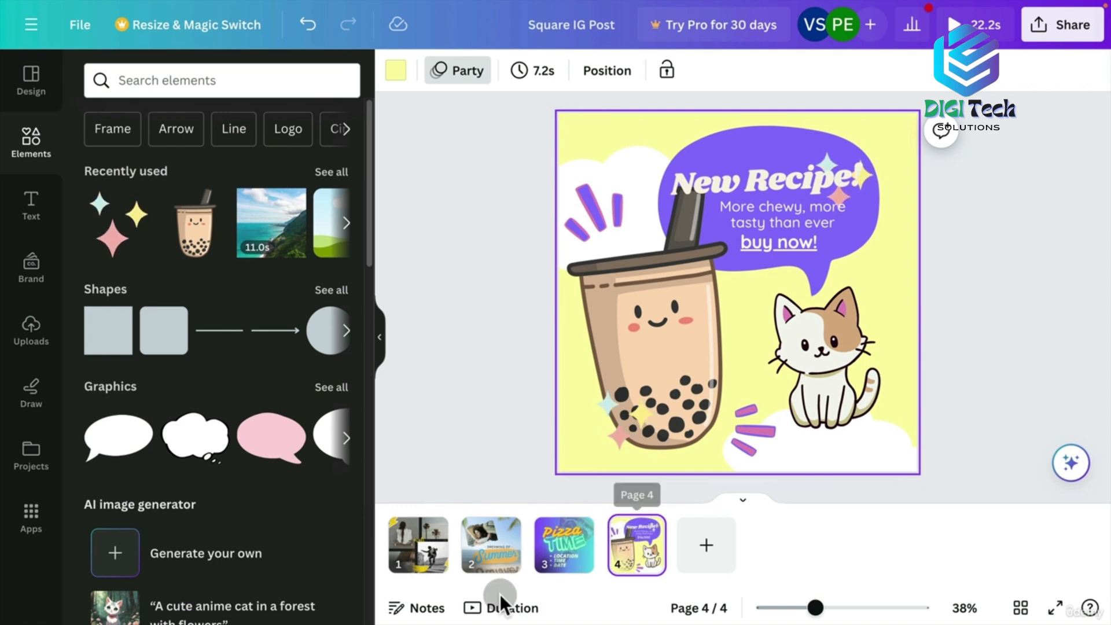
click(490, 614)
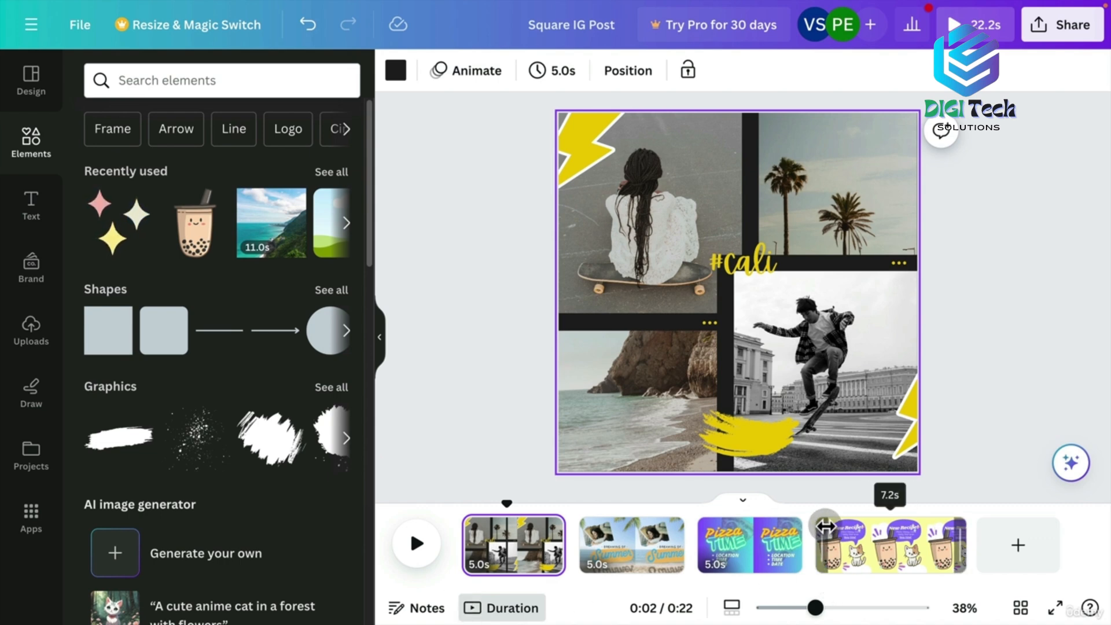
click(825, 525)
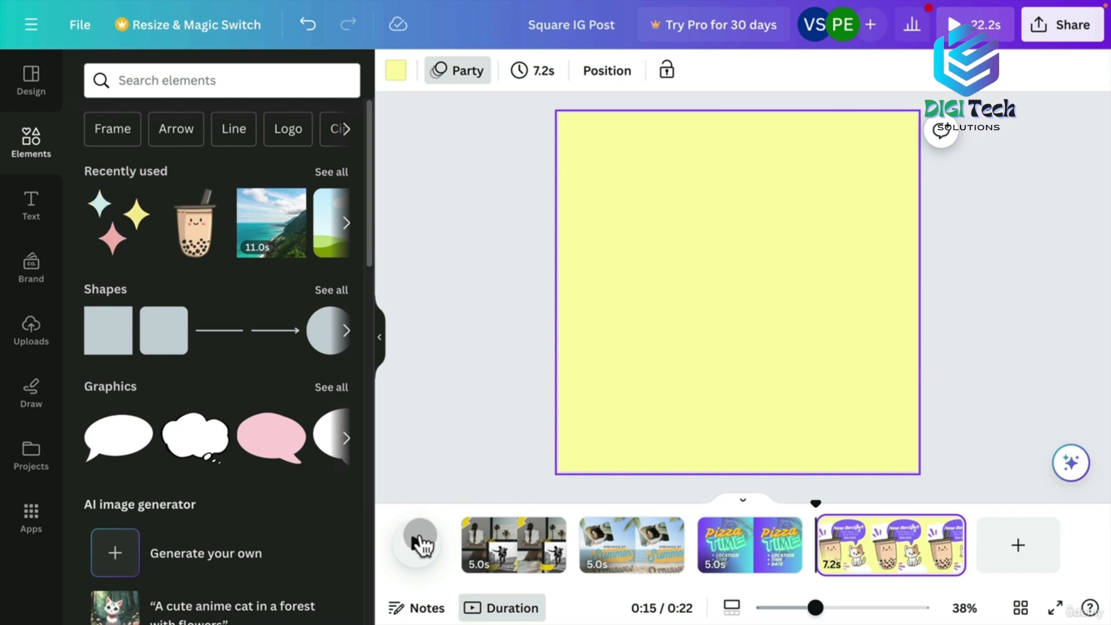
click(421, 544)
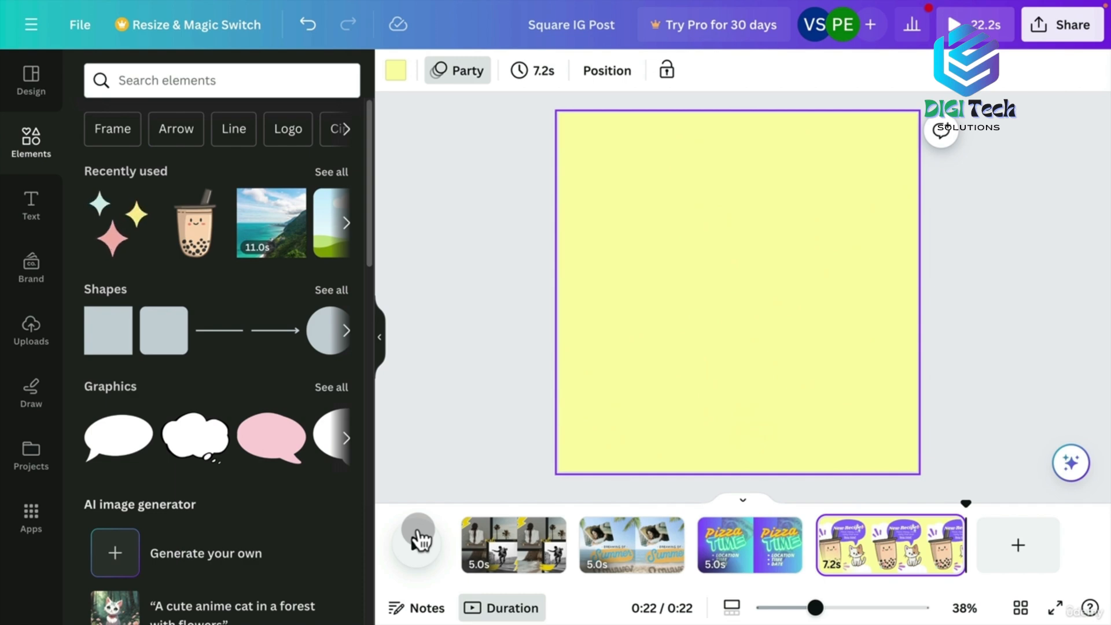
drag(965, 547, 919, 543)
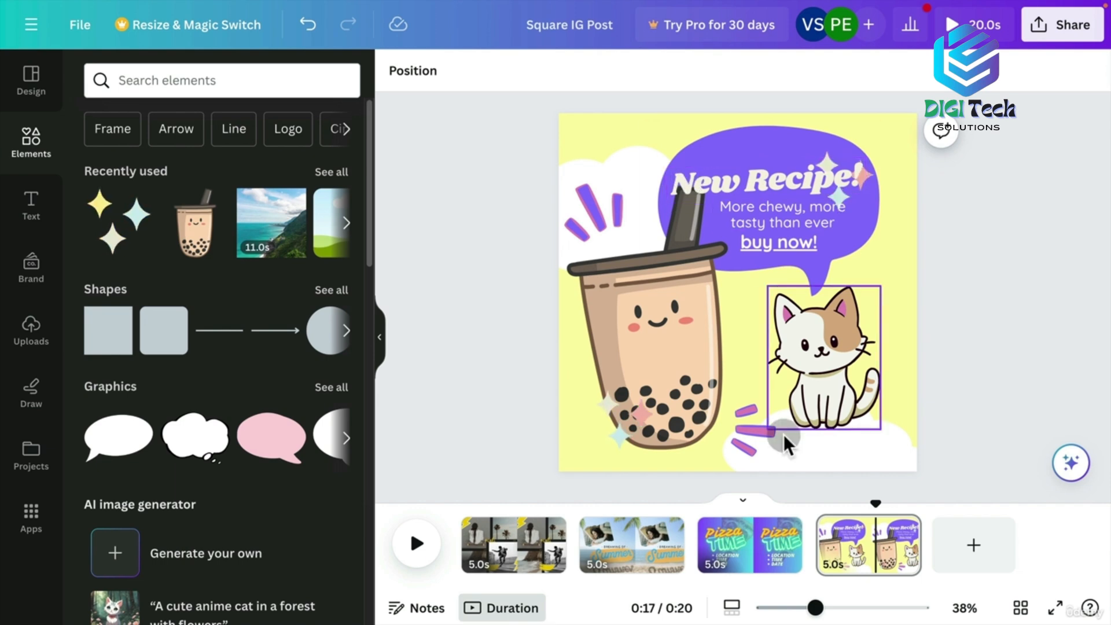
Return to the scrolling page view and apply the Simple page animation to the Pizza Time page
click(740, 541)
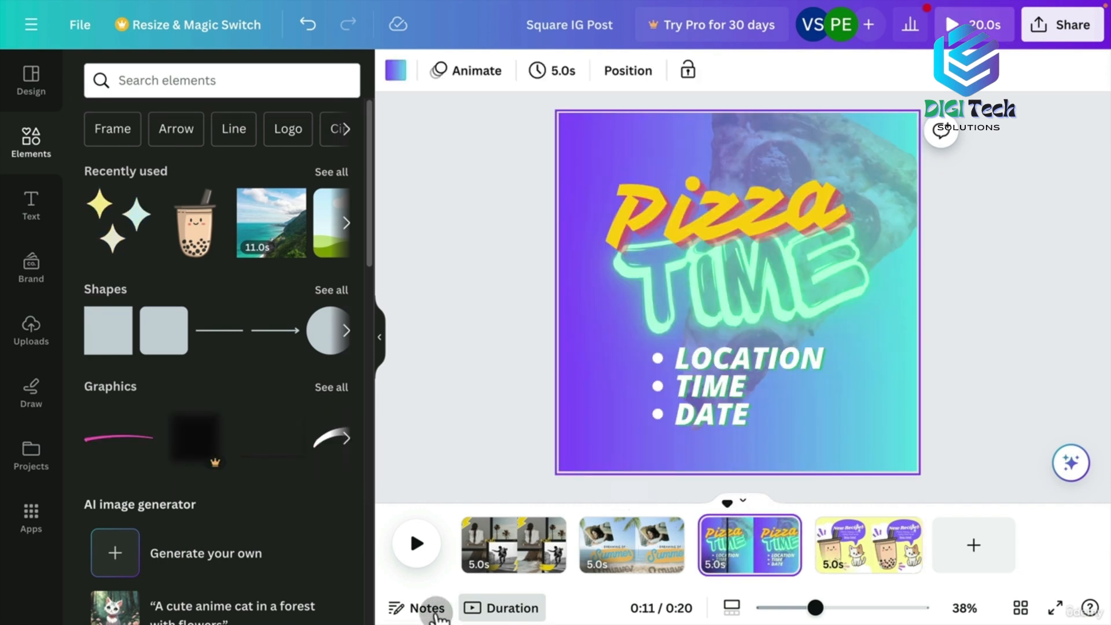
click(480, 606)
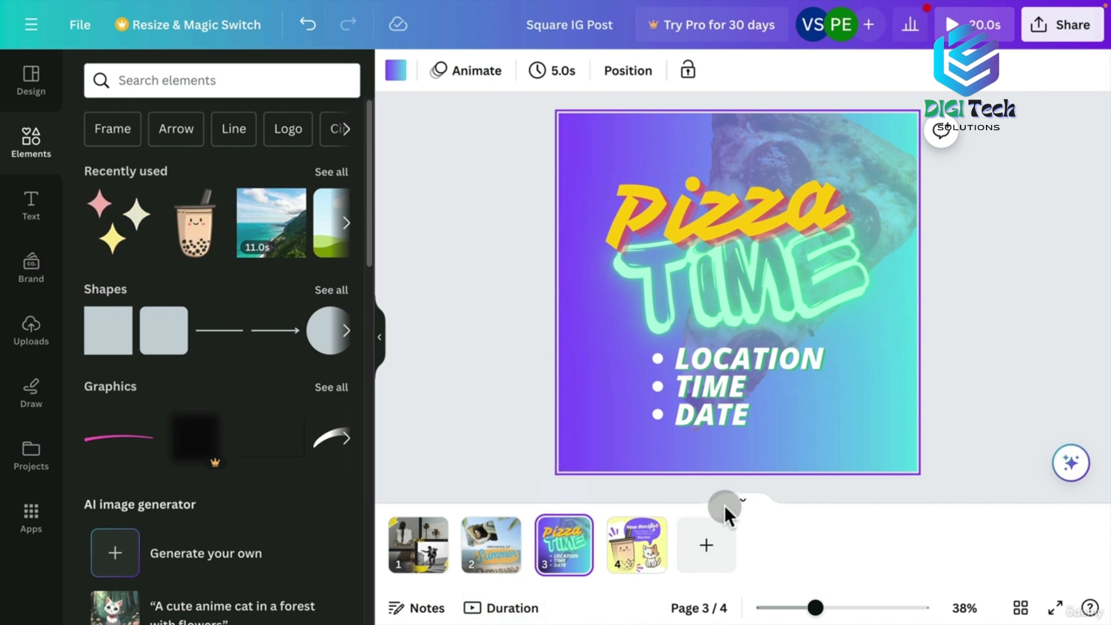
click(741, 502)
click(737, 228)
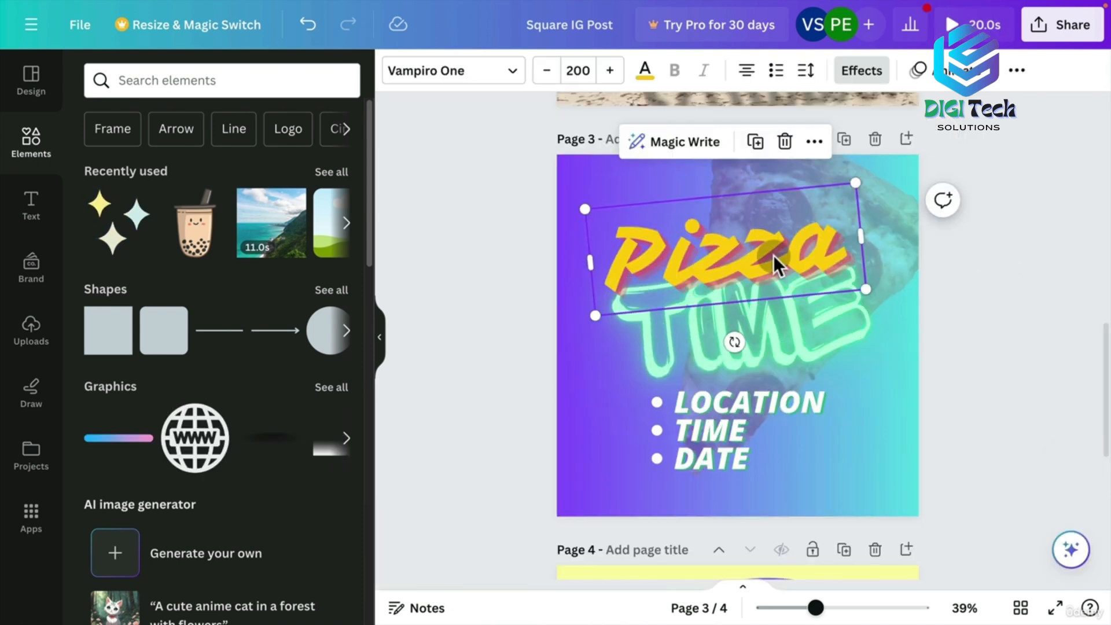
click(928, 70)
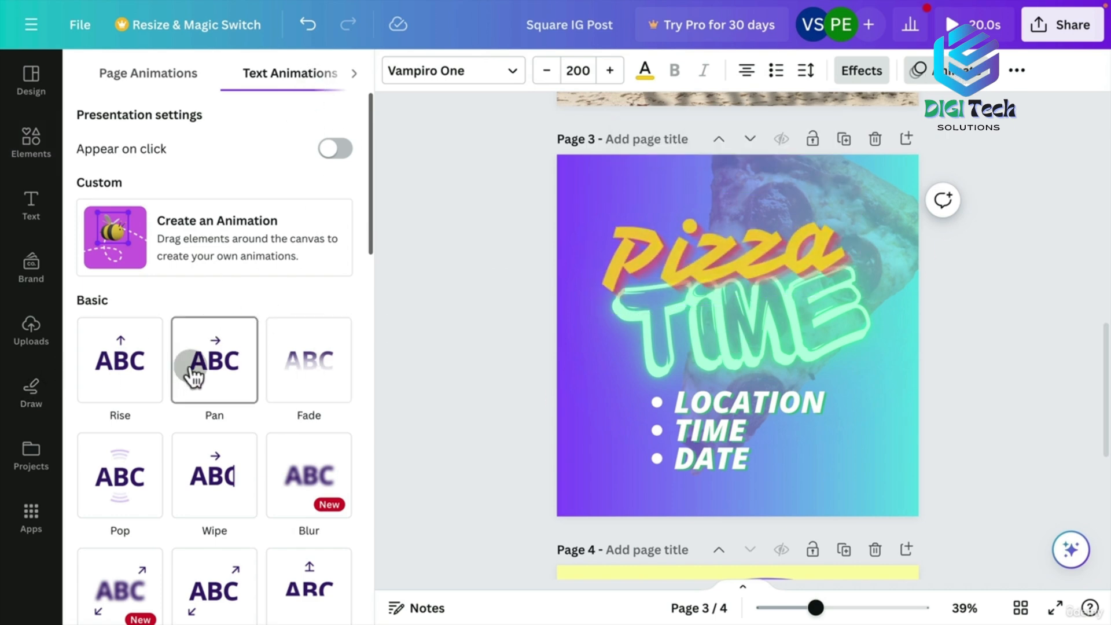
click(165, 86)
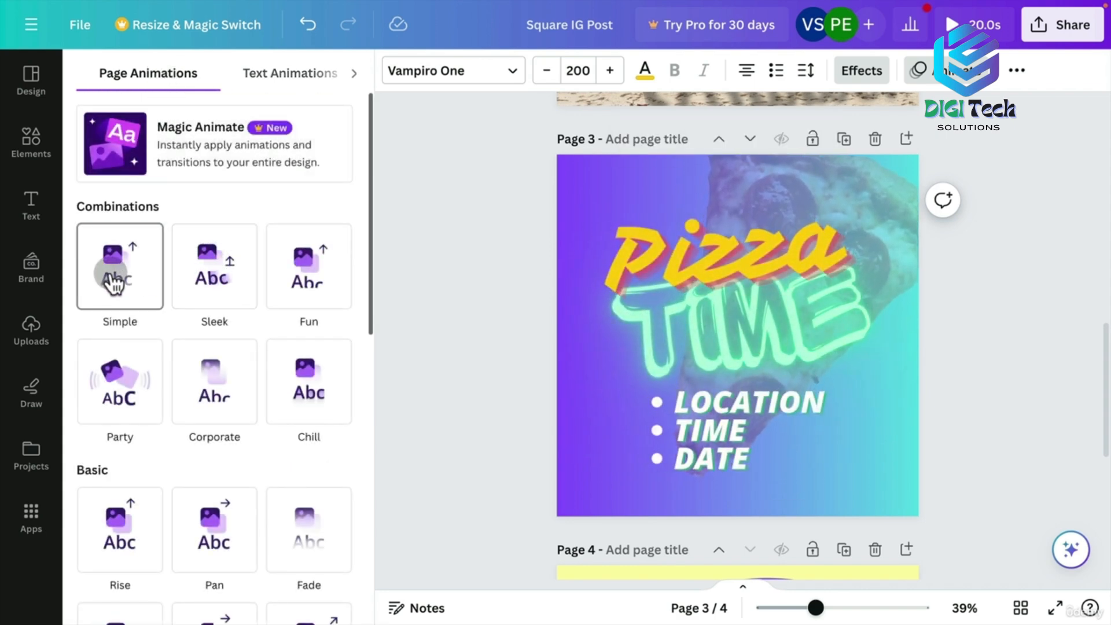
click(110, 273)
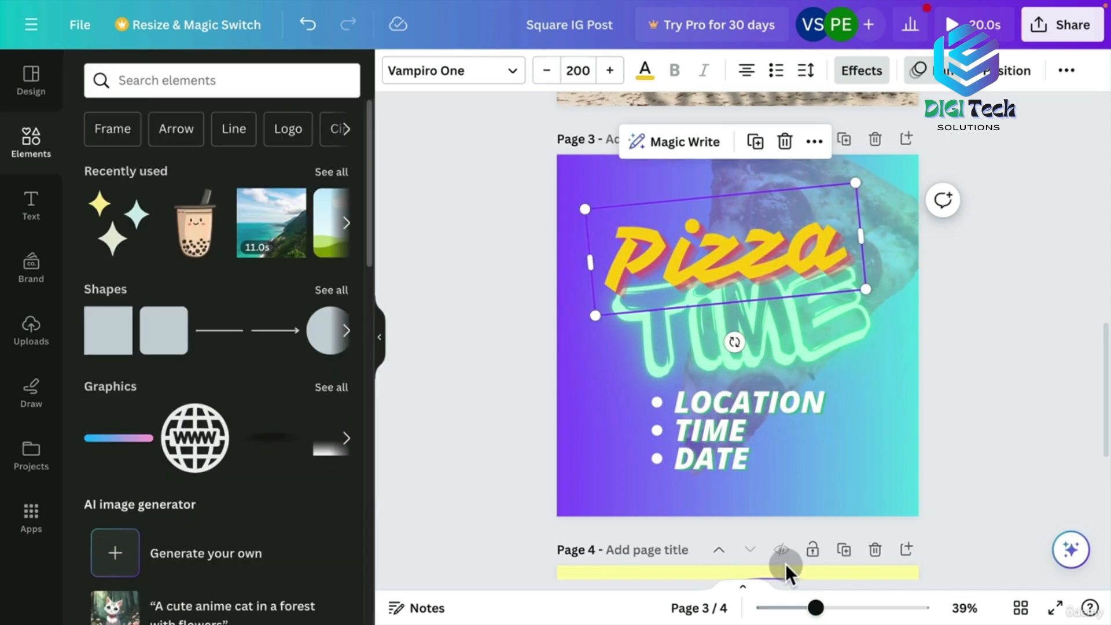
Play back the Pizza Time page's animation in the duration timeline
click(751, 585)
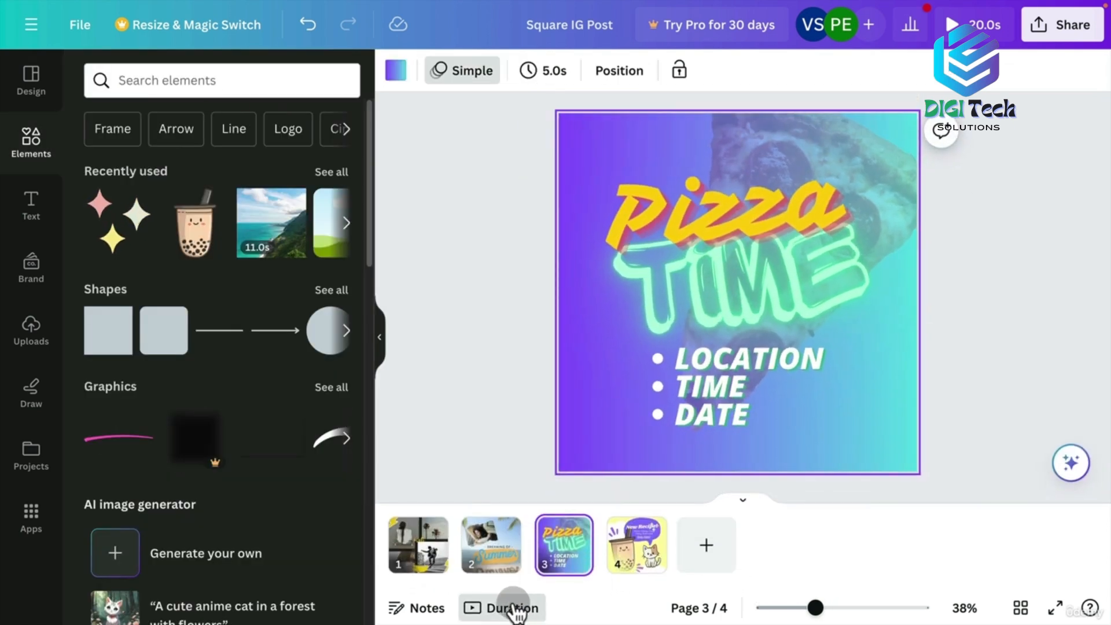
click(718, 558)
click(416, 544)
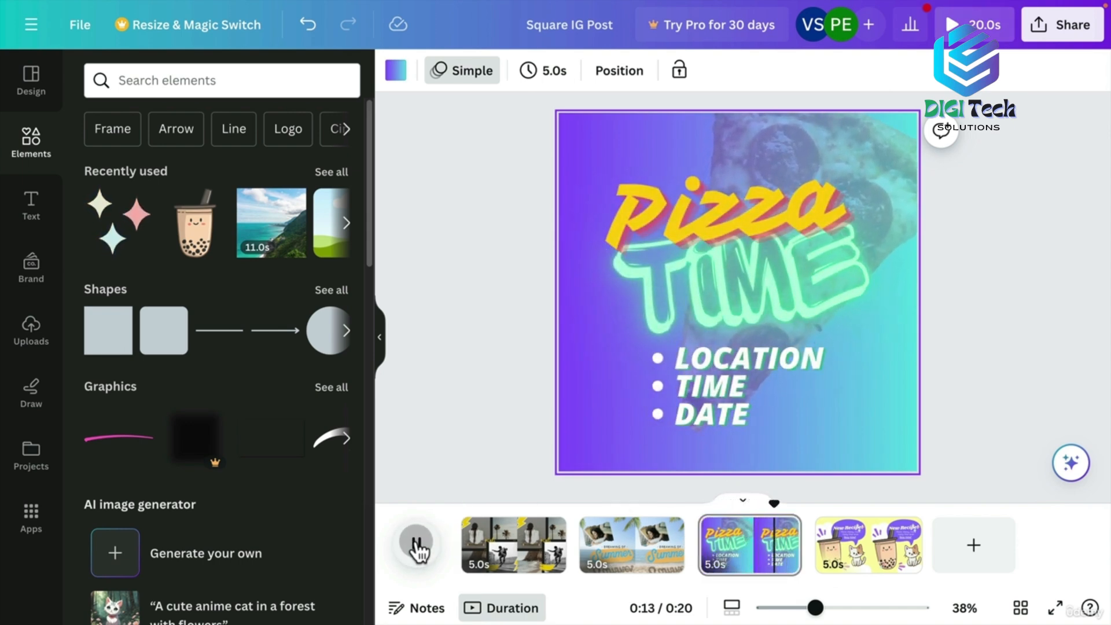
click(416, 544)
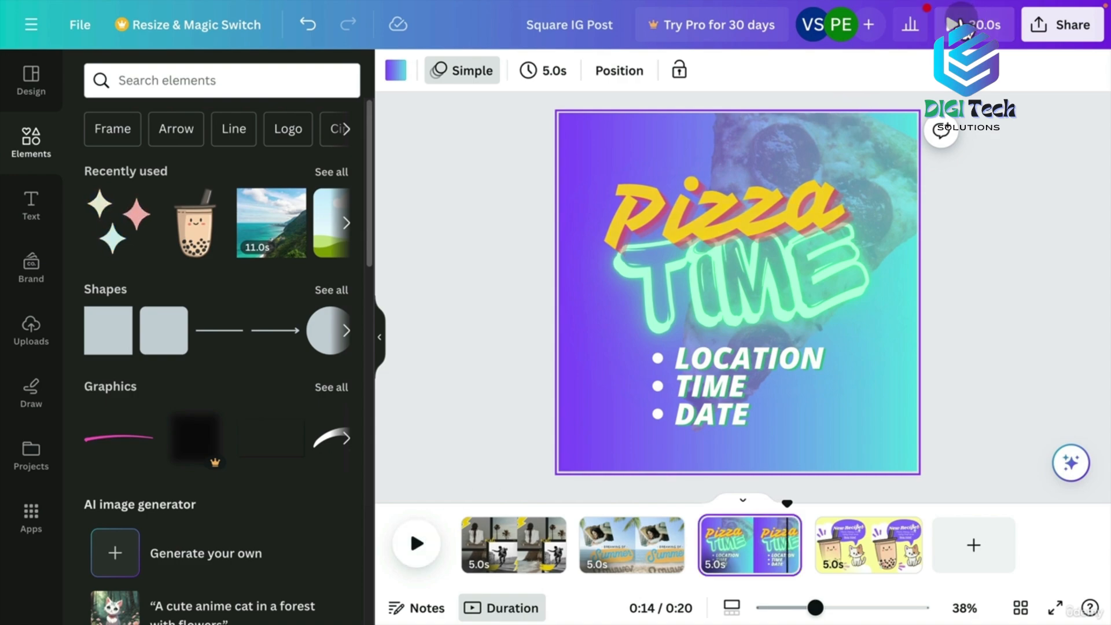
Preview the whole four-page video and return to the boba page in the timeline
click(965, 26)
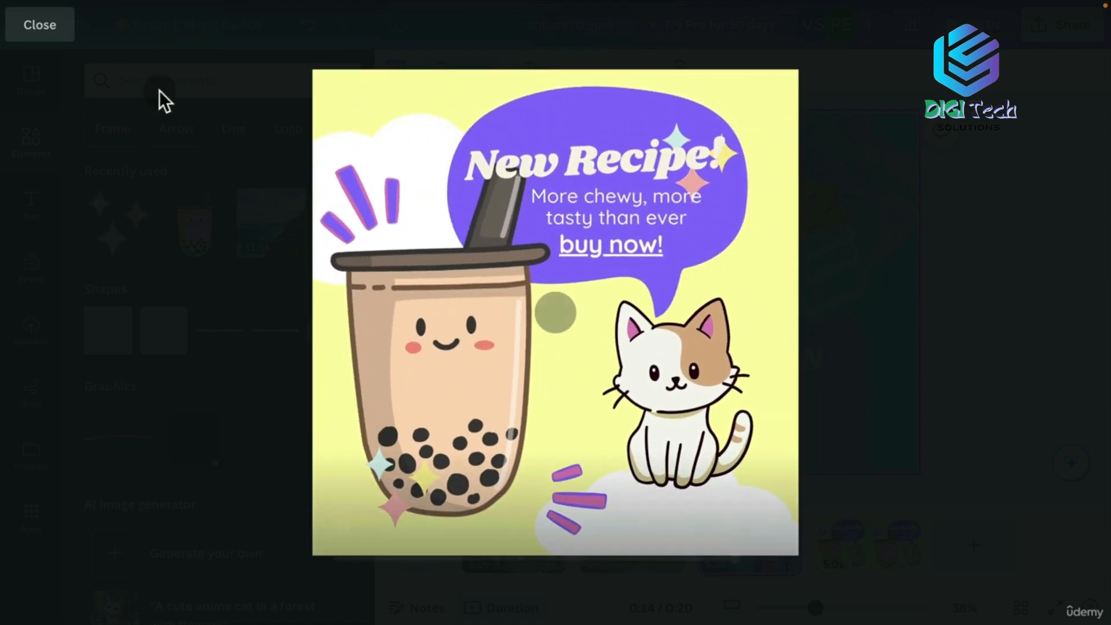
click(41, 25)
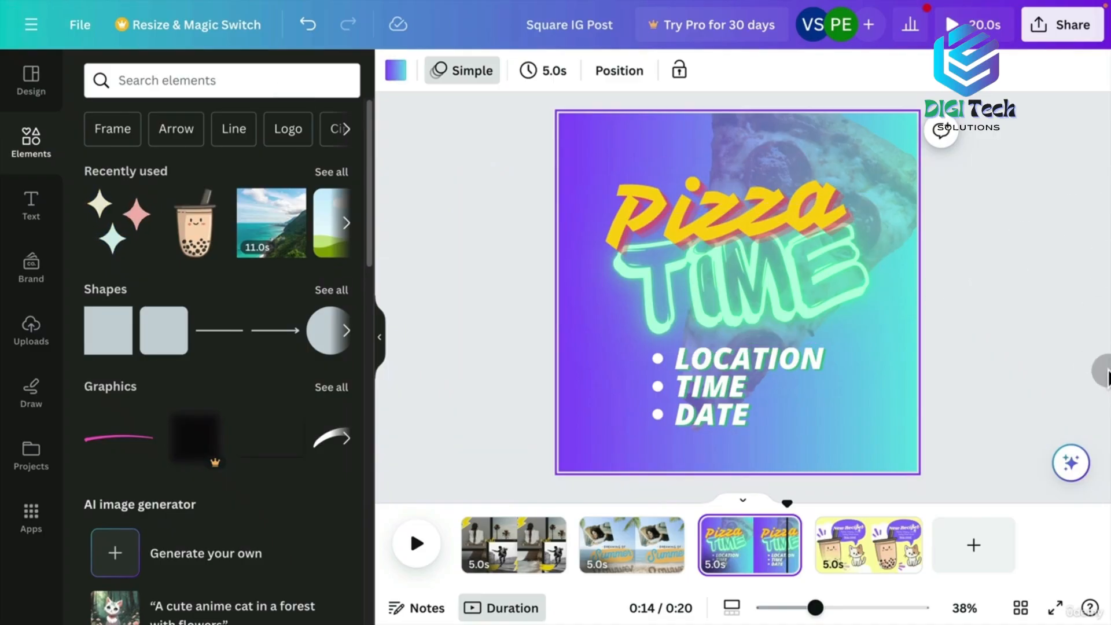
click(860, 541)
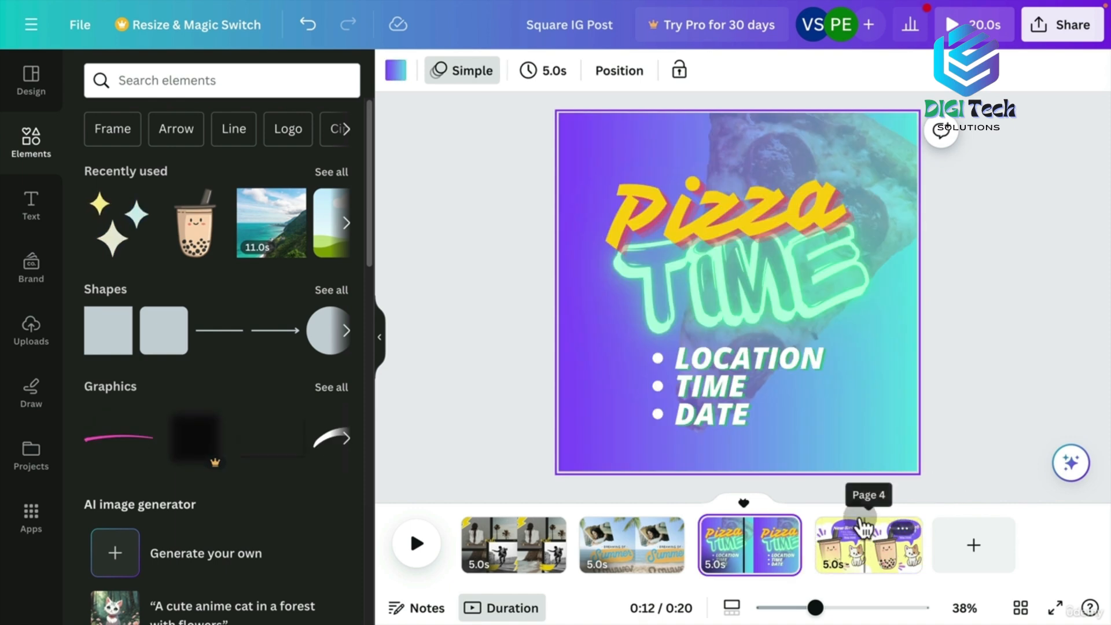
Delete the first three pages of the square post design, keeping only the boba page, and preview it full screen
click(588, 541)
click(480, 541)
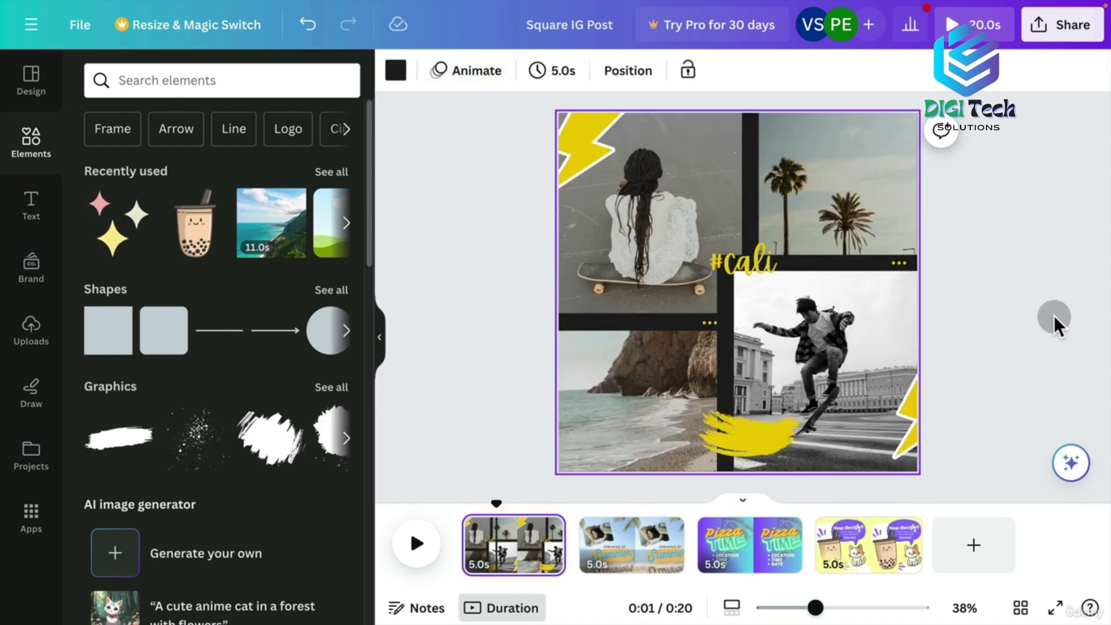
click(496, 544)
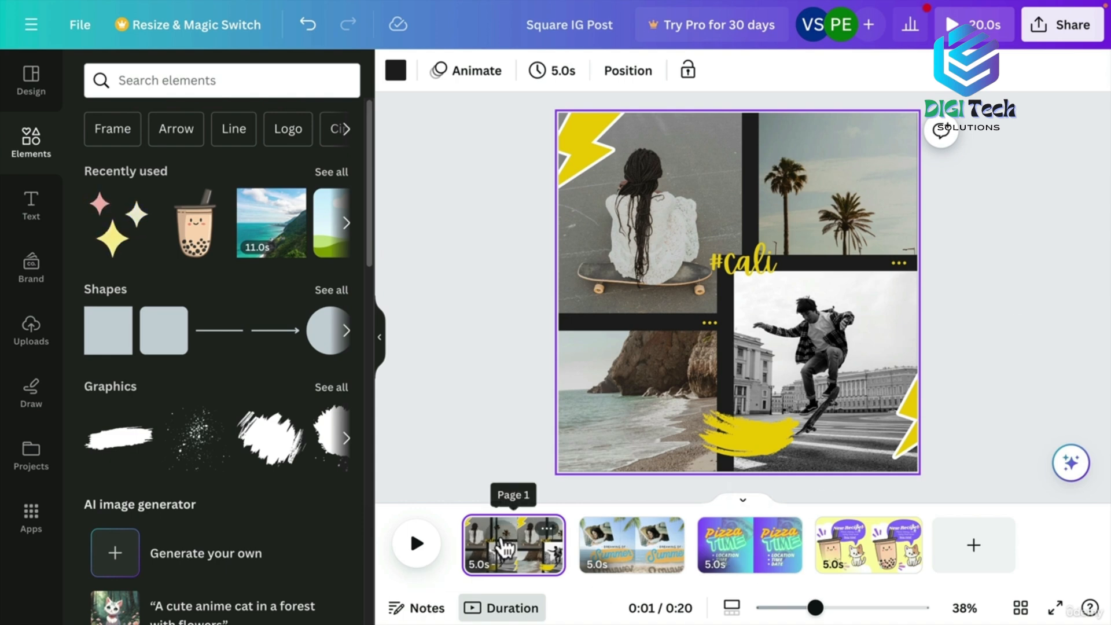
key(BackSpace)
click(547, 529)
key(BackSpace)
key(BackSpace)
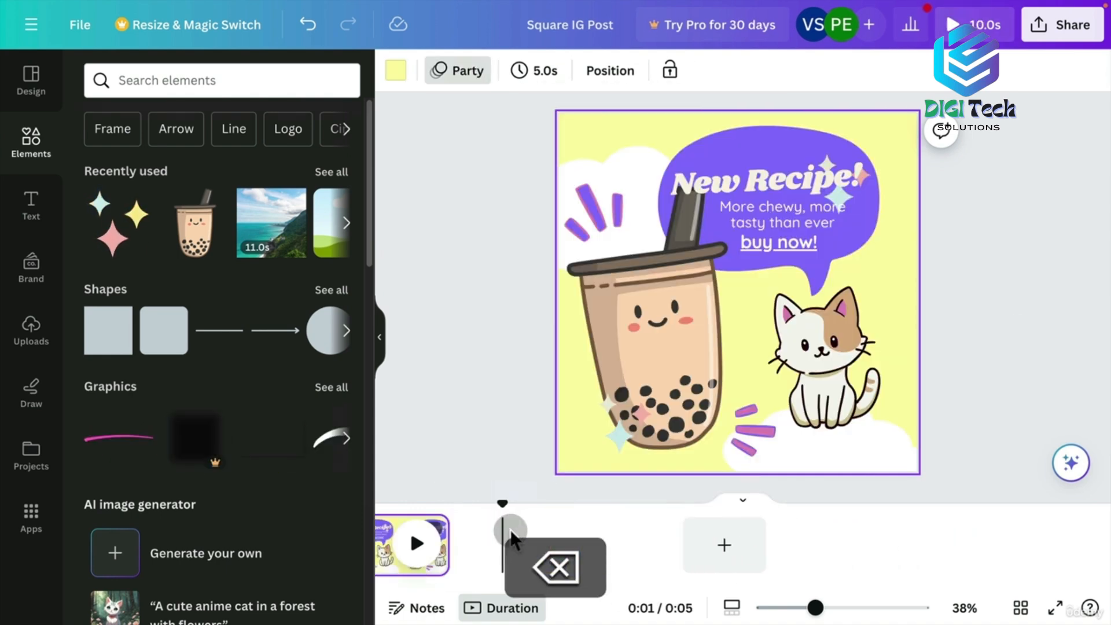
click(978, 25)
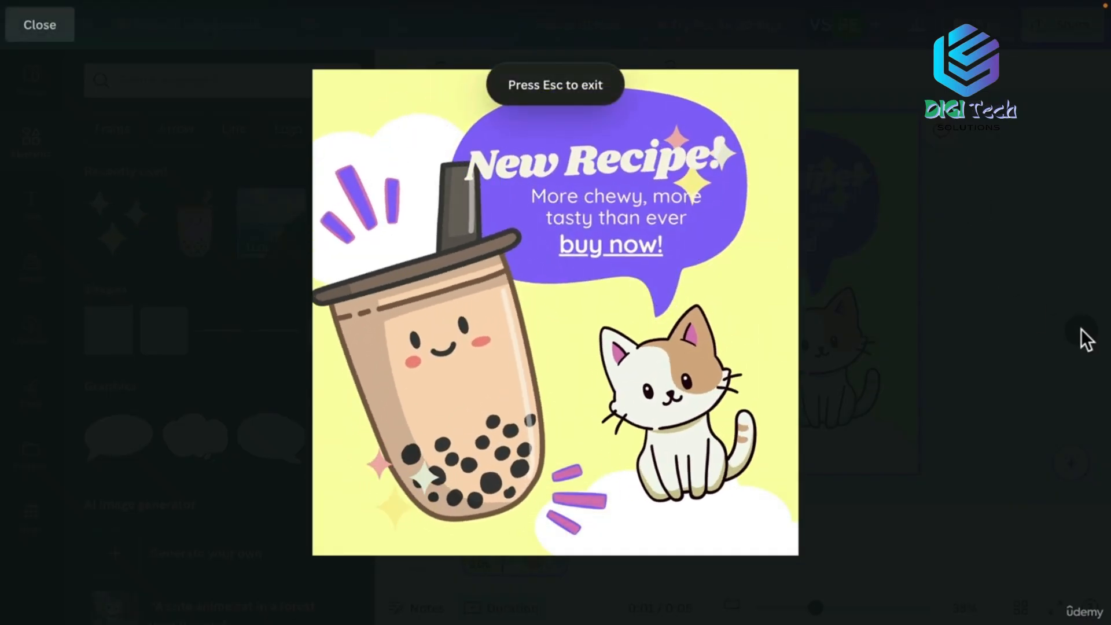
key(Escape)
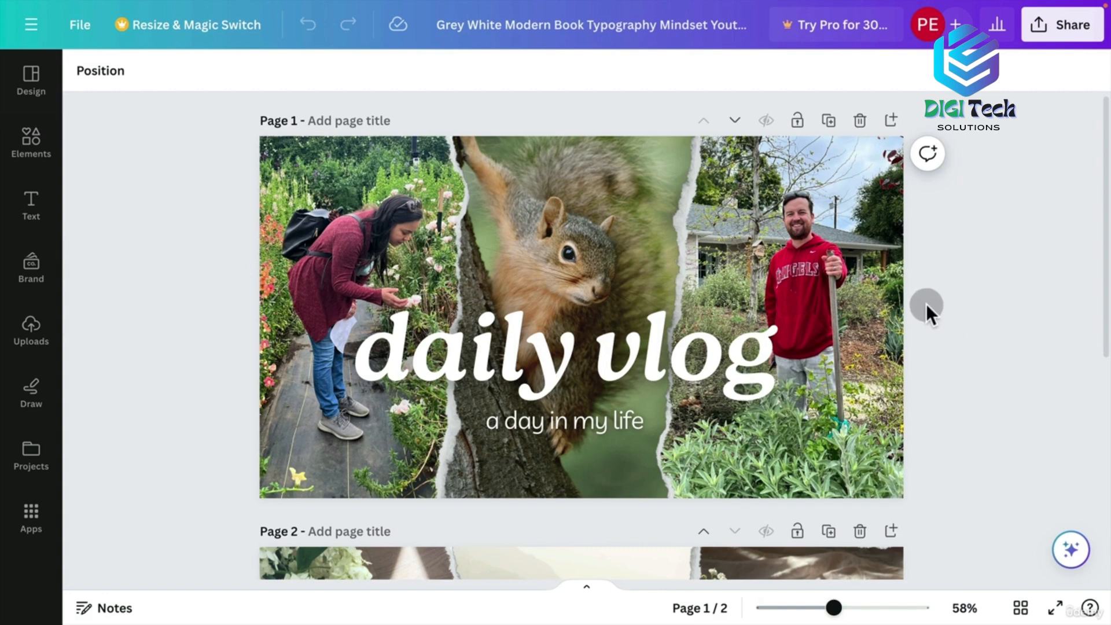
Open the download settings of the daily vlog thumbnail design and choose JPG as the file type
click(1049, 29)
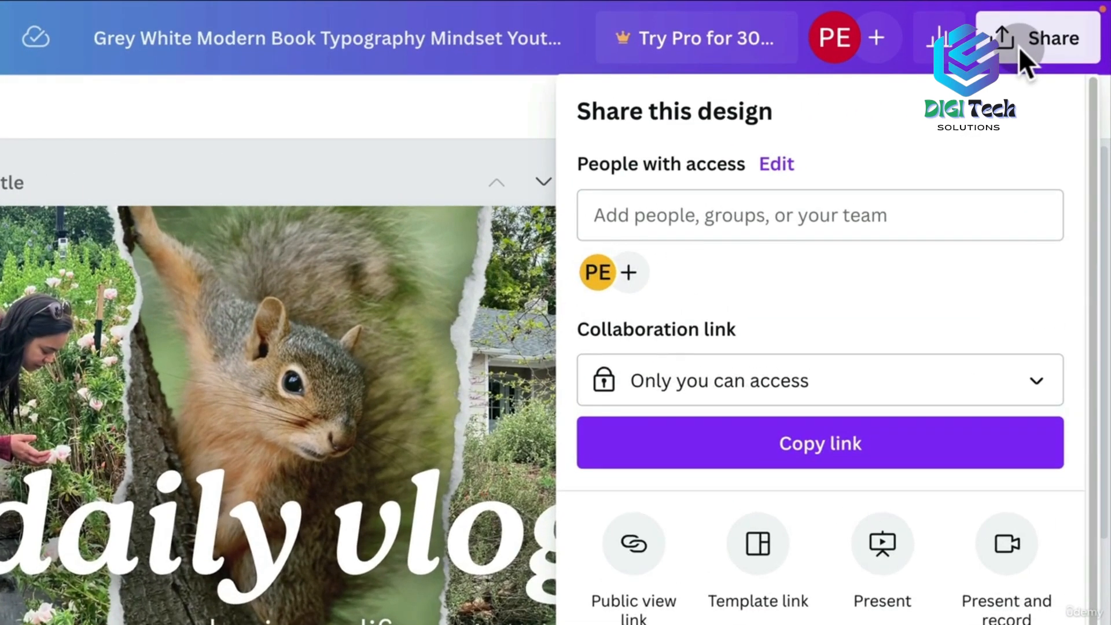
drag(1096, 166, 1099, 250)
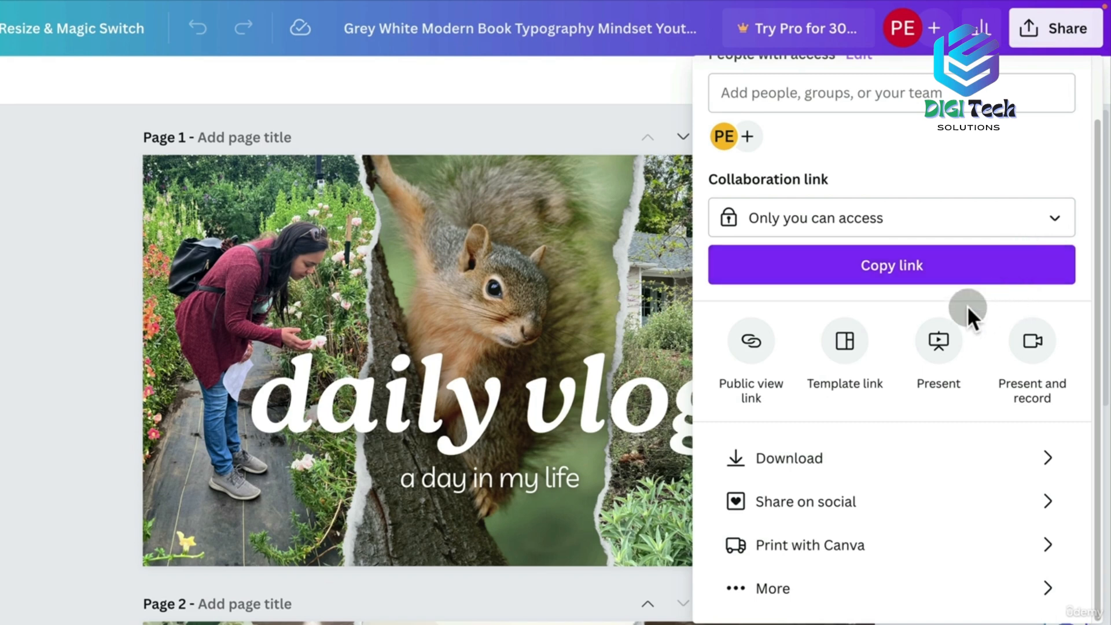
click(786, 477)
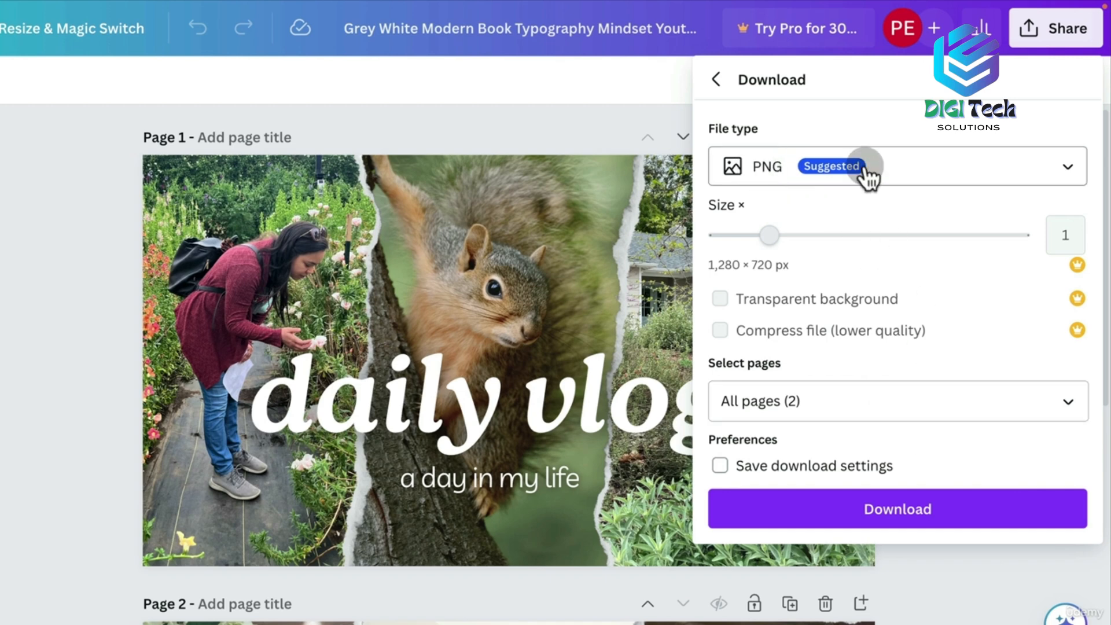
click(990, 174)
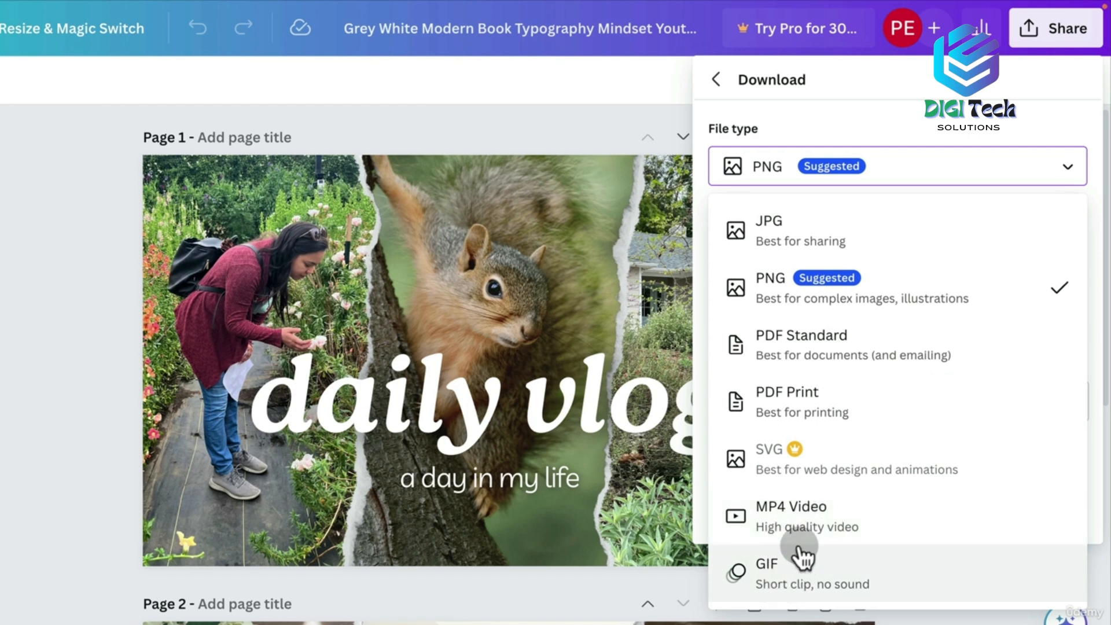
click(888, 243)
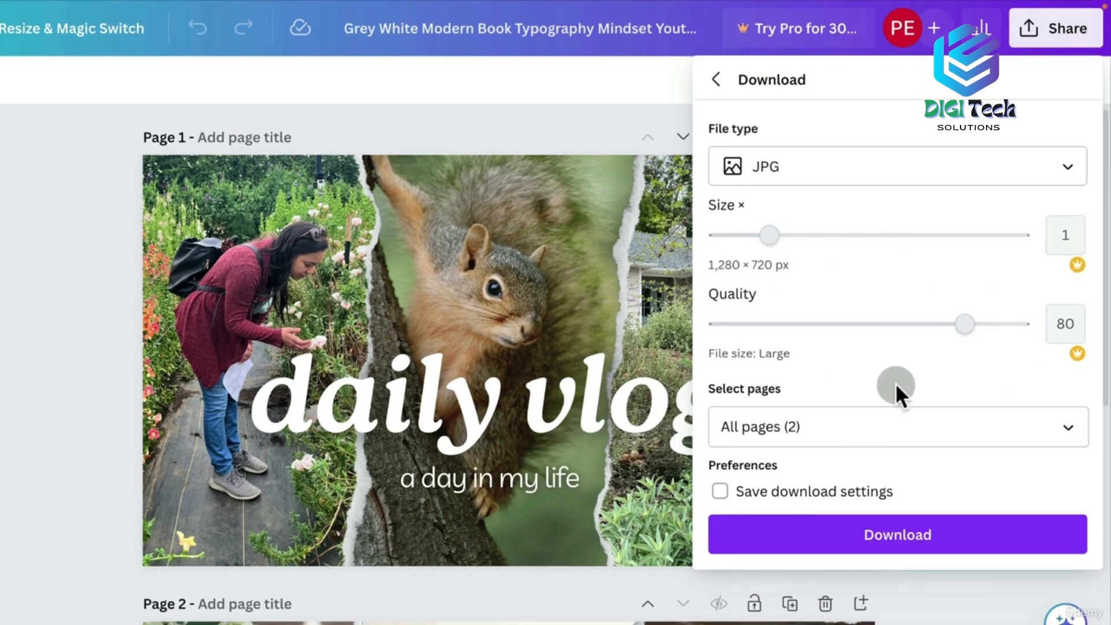
Restrict the JPG download to Page 1, save these download settings and download the file
click(764, 427)
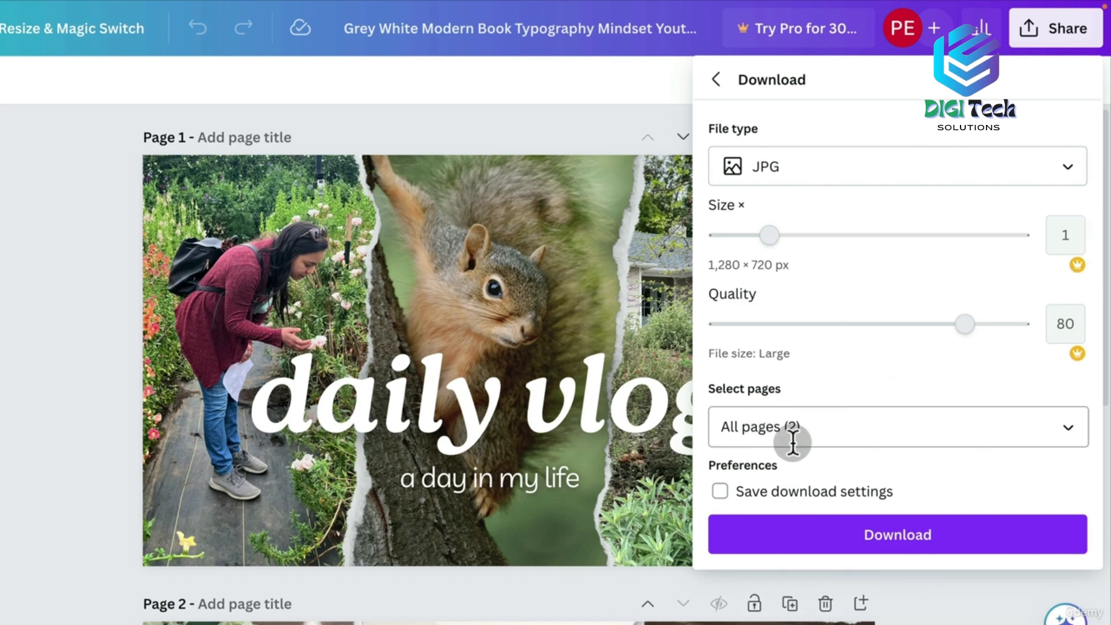
click(850, 435)
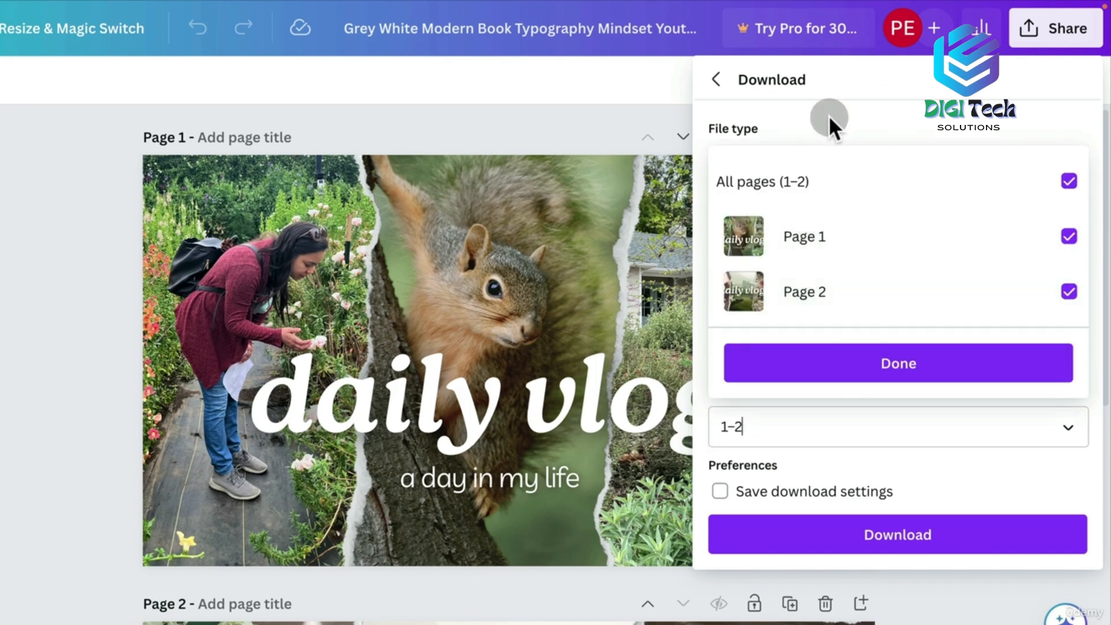
click(1061, 295)
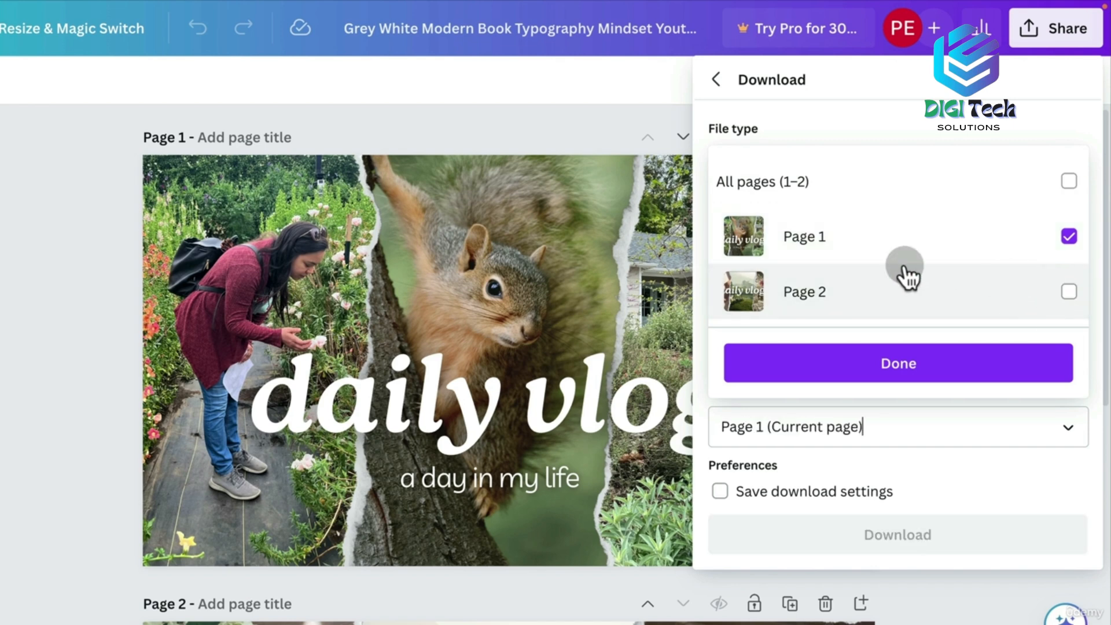
click(873, 345)
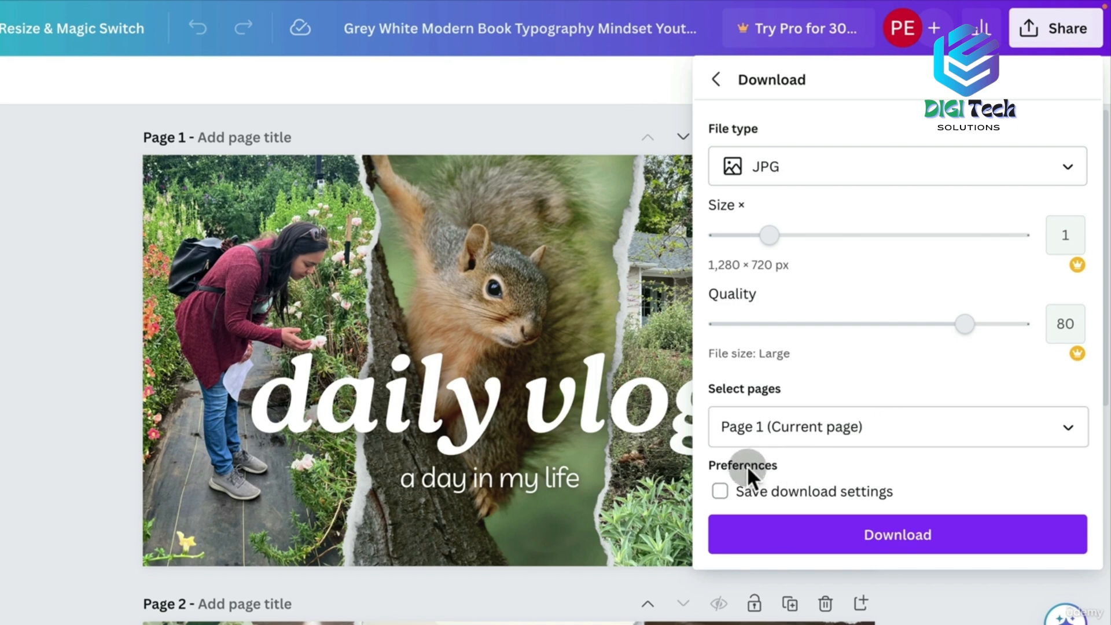
click(735, 491)
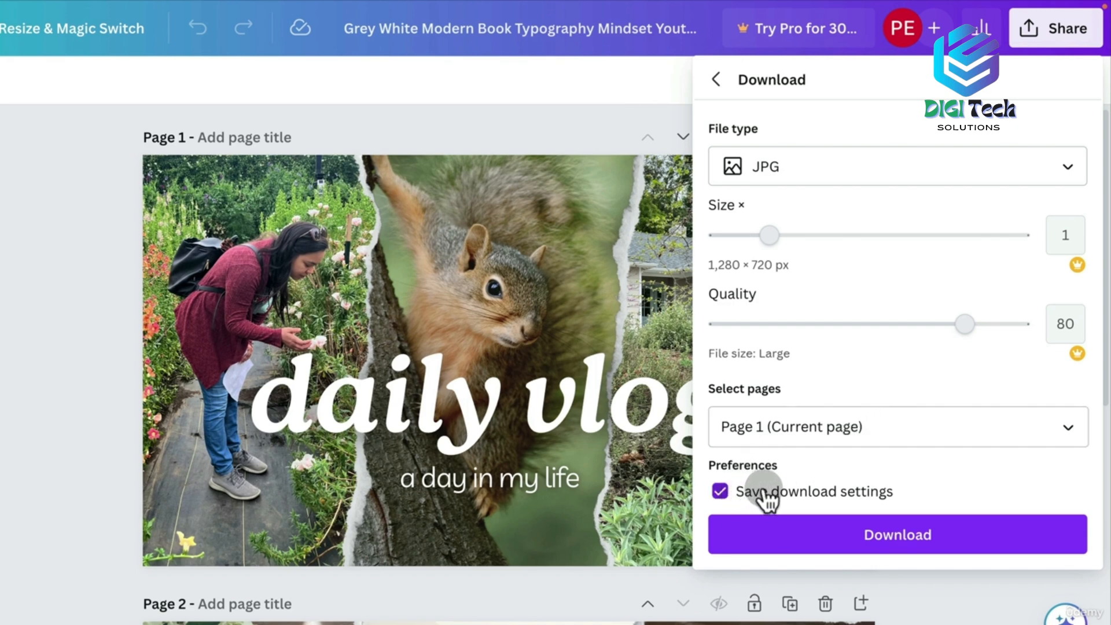
click(888, 537)
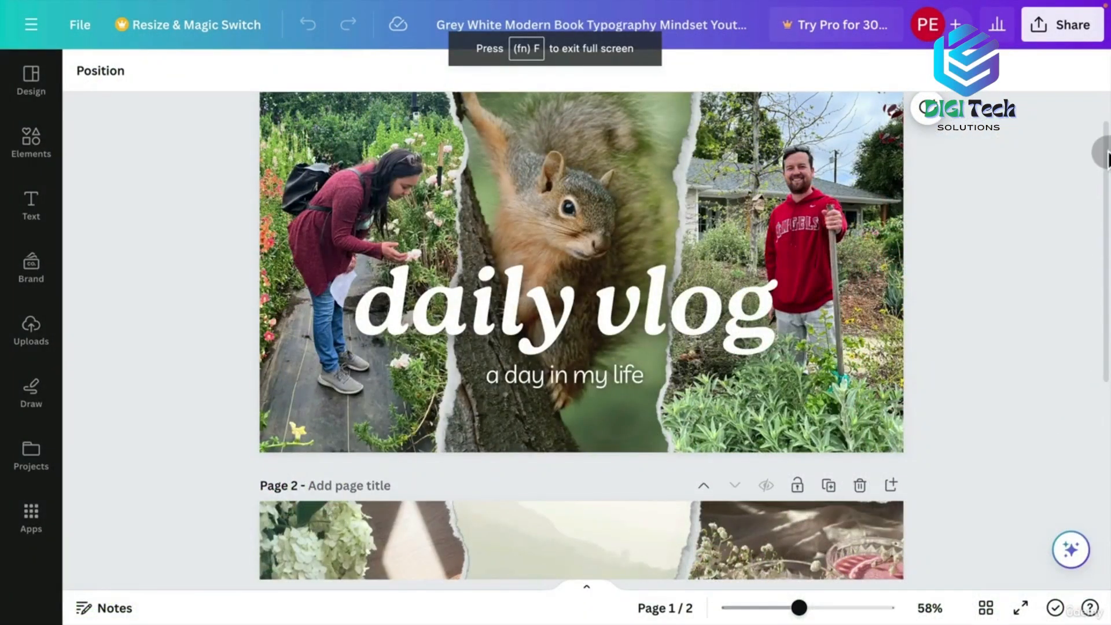
Download the daily vlog design again as JPG with Page 2 added to the page selection
drag(1102, 151, 1063, 110)
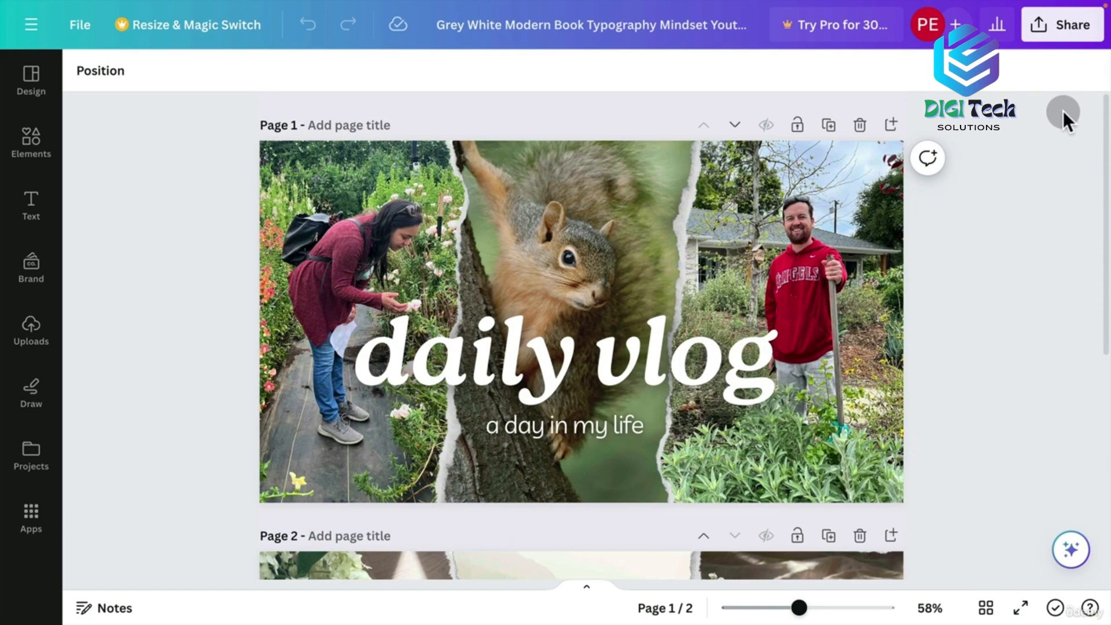
click(1066, 36)
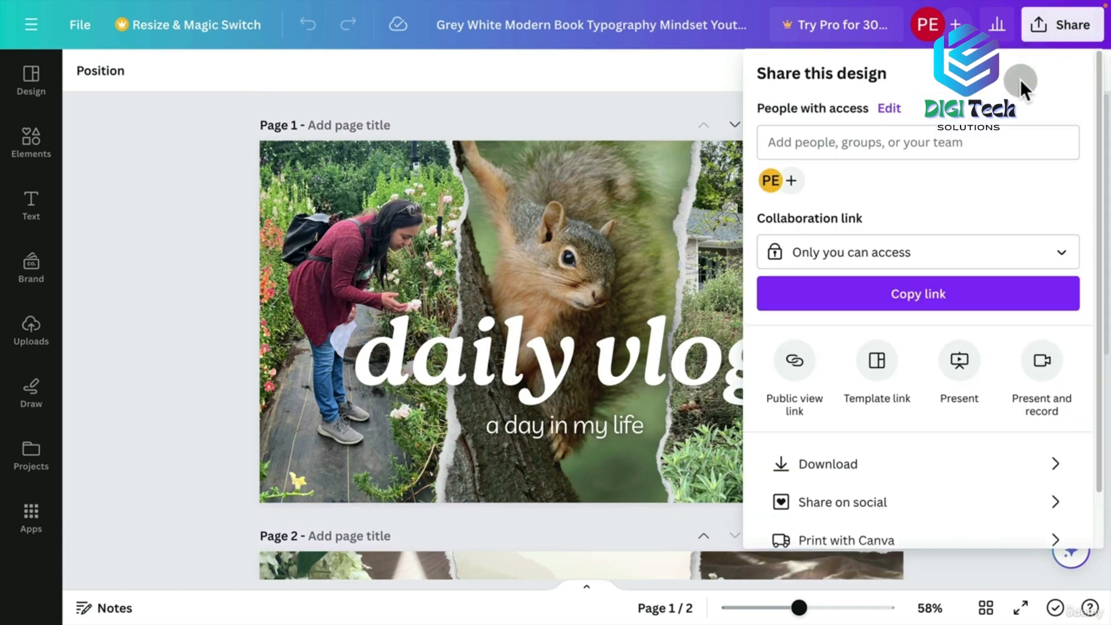
click(815, 459)
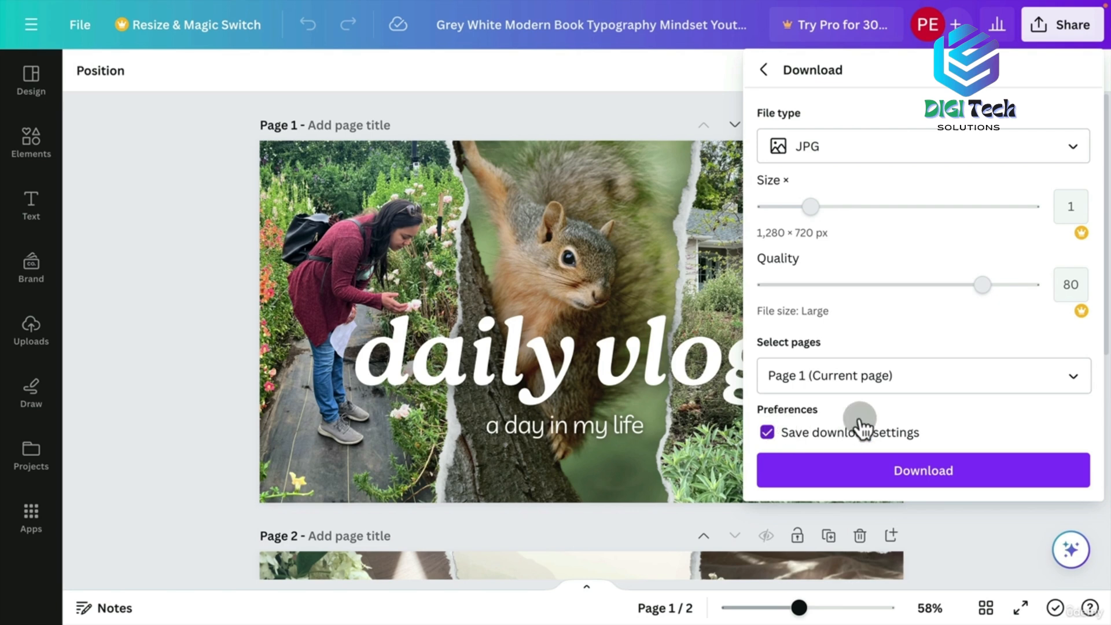
click(830, 387)
click(924, 258)
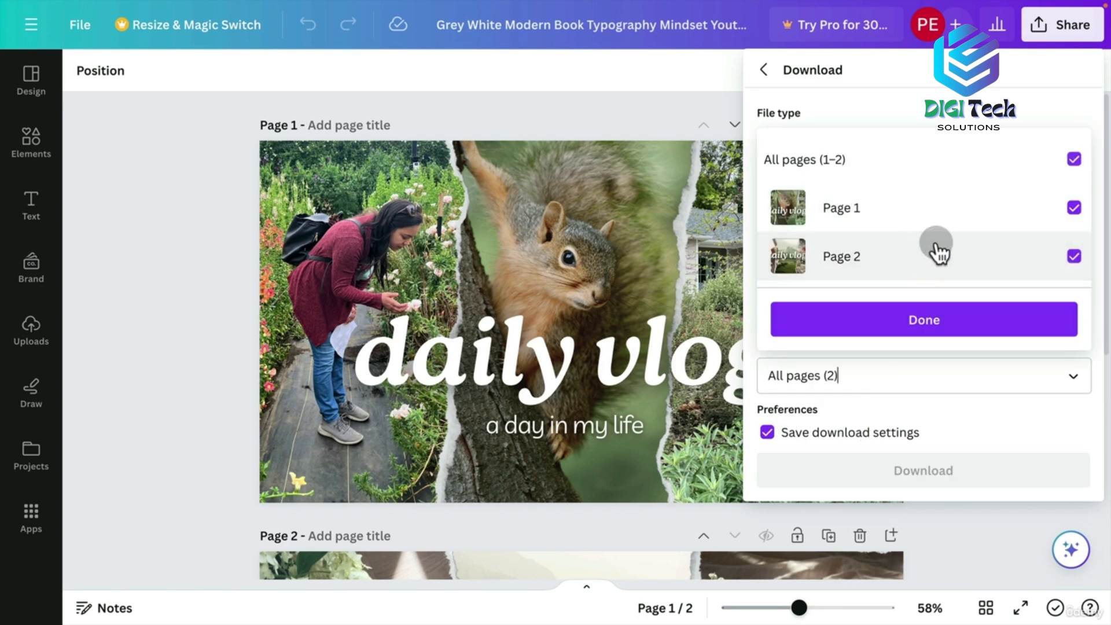
click(932, 318)
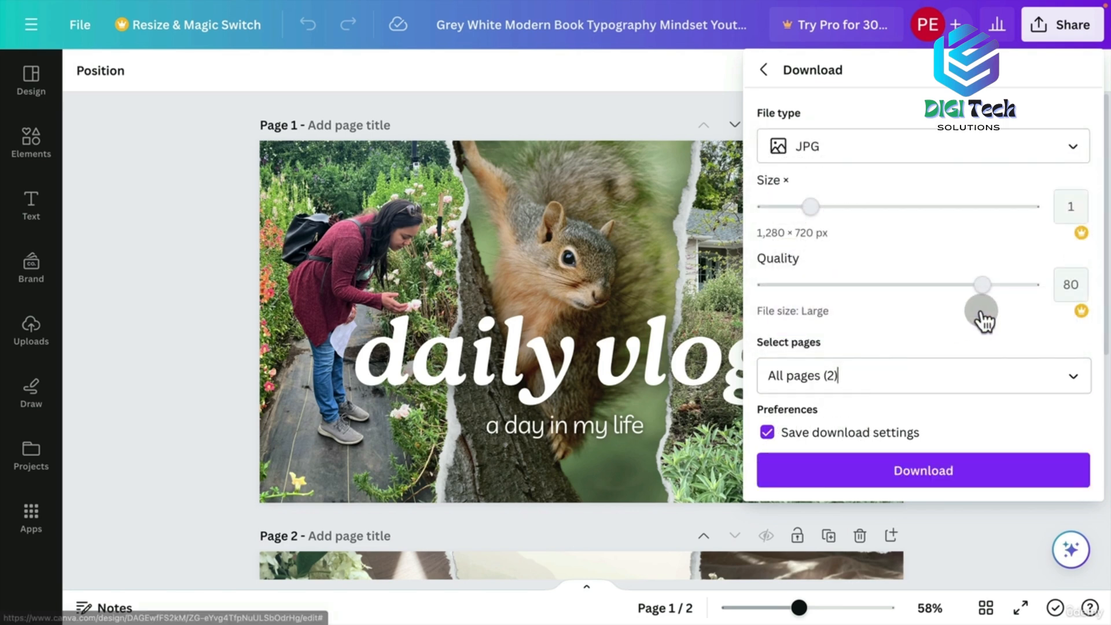
click(914, 475)
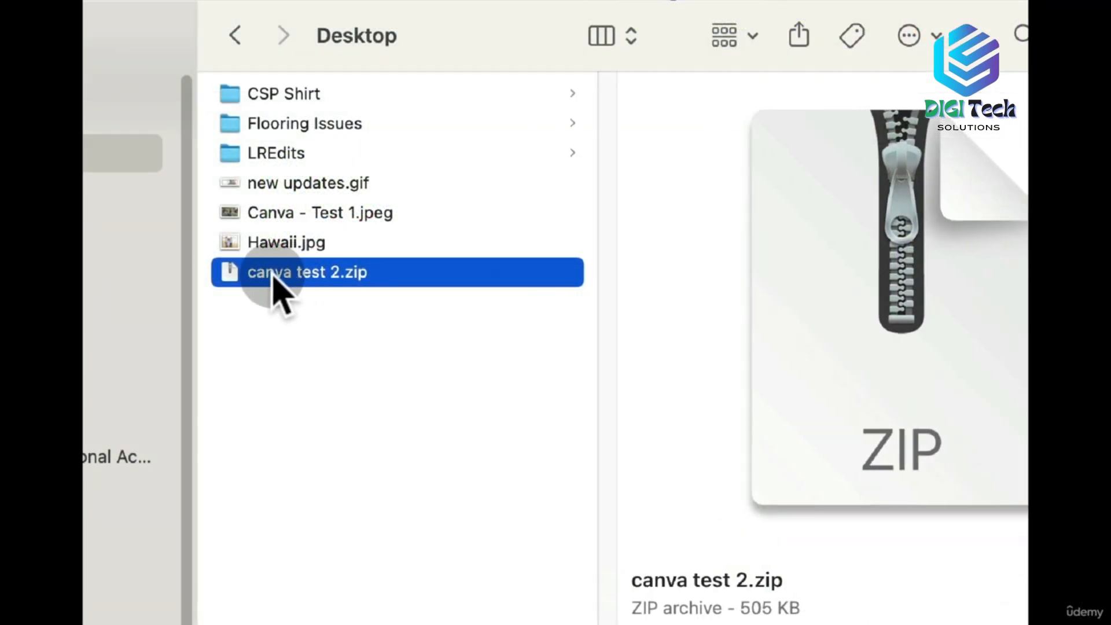
Switch to Finder and extract canva test 2.zip on the Desktop
click(271, 276)
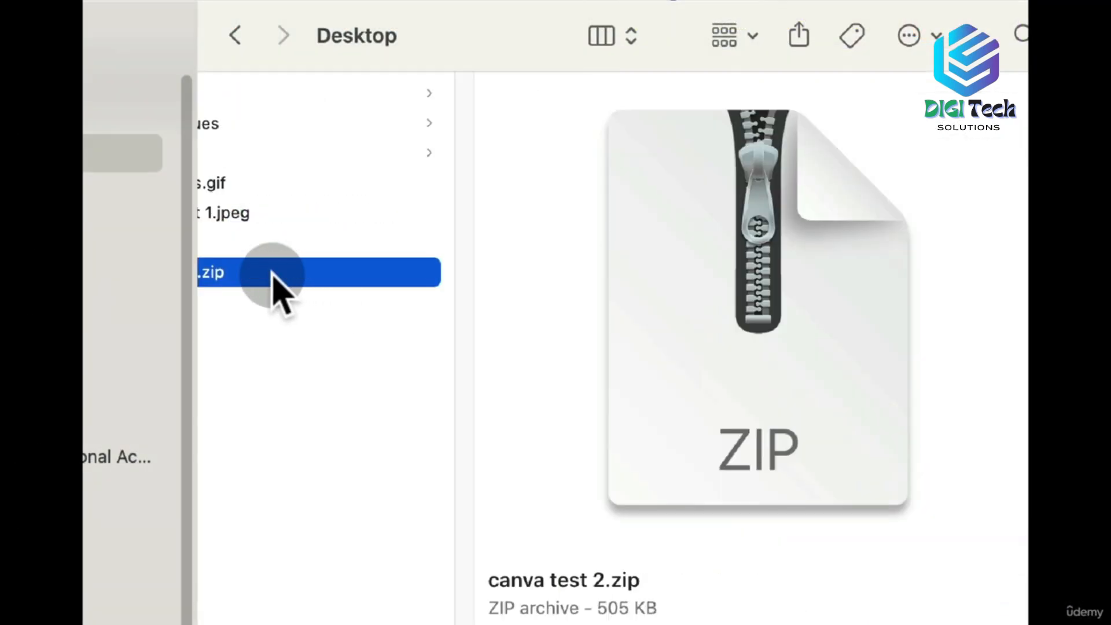
double_click(272, 273)
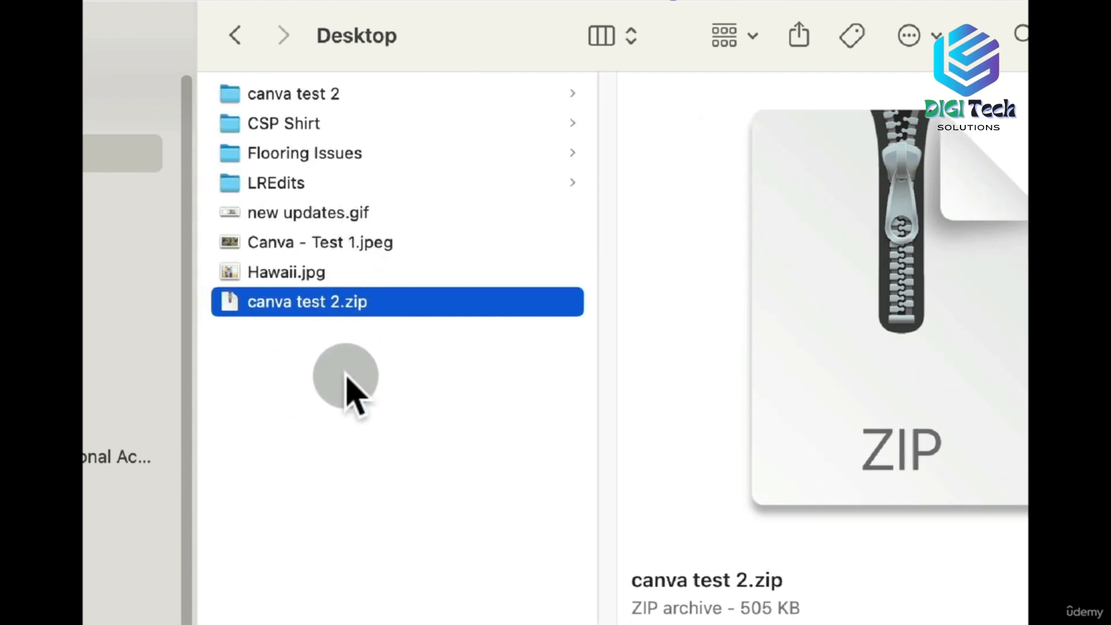
right_click(300, 304)
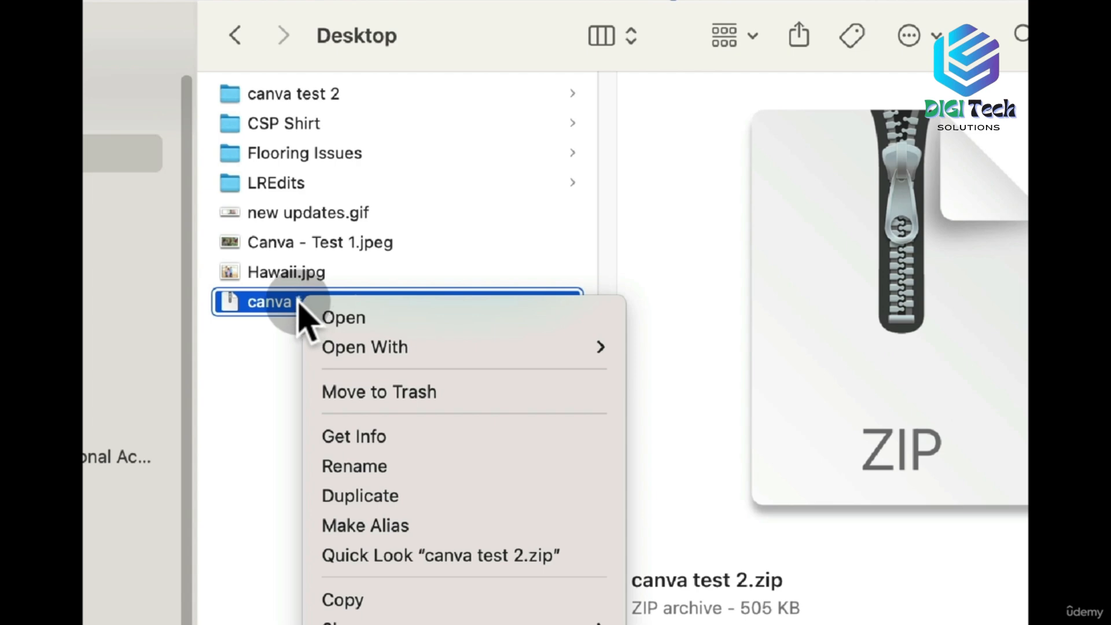
click(243, 456)
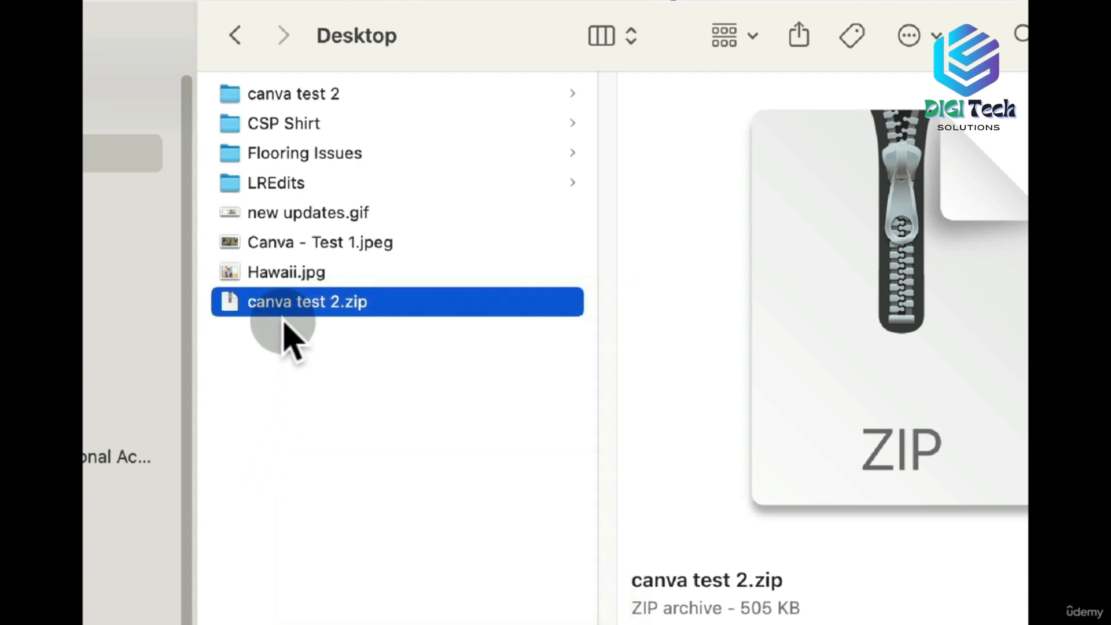
Open the extracted canva test 2 folder and preview the images 1.jpg and 2.jpg
click(340, 95)
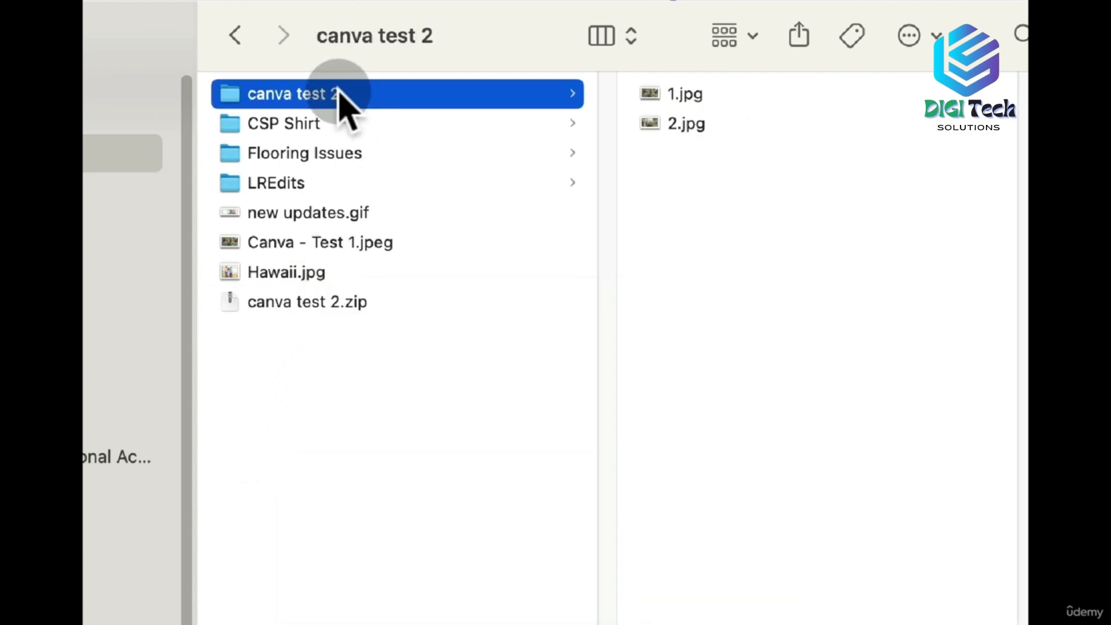
click(761, 99)
key(Down)
key(Up)
key(space)
key(Down)
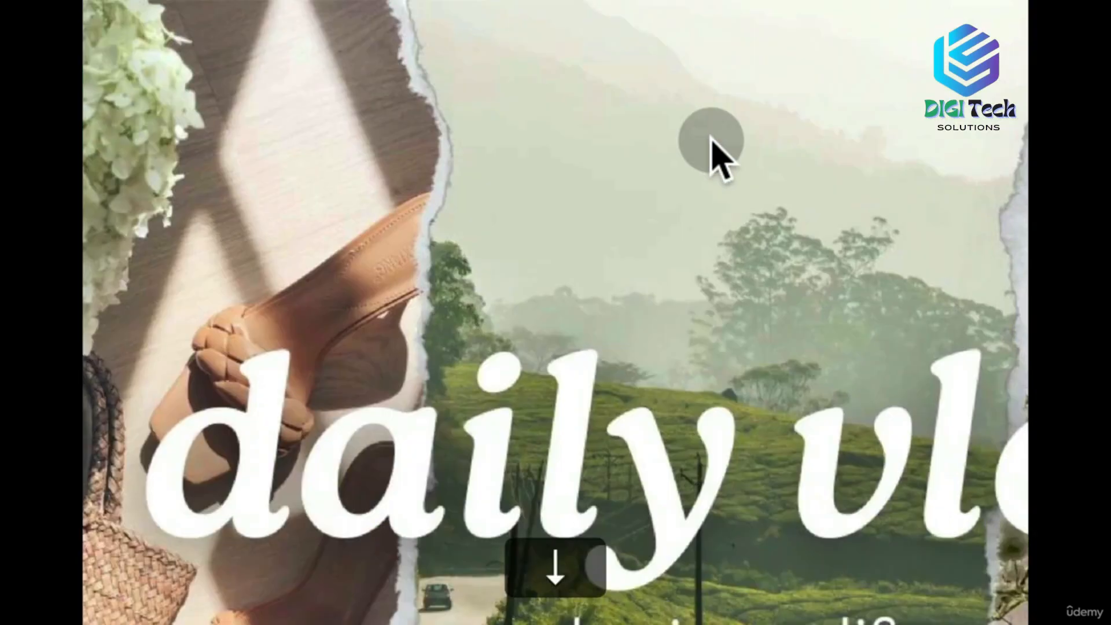
key(space)
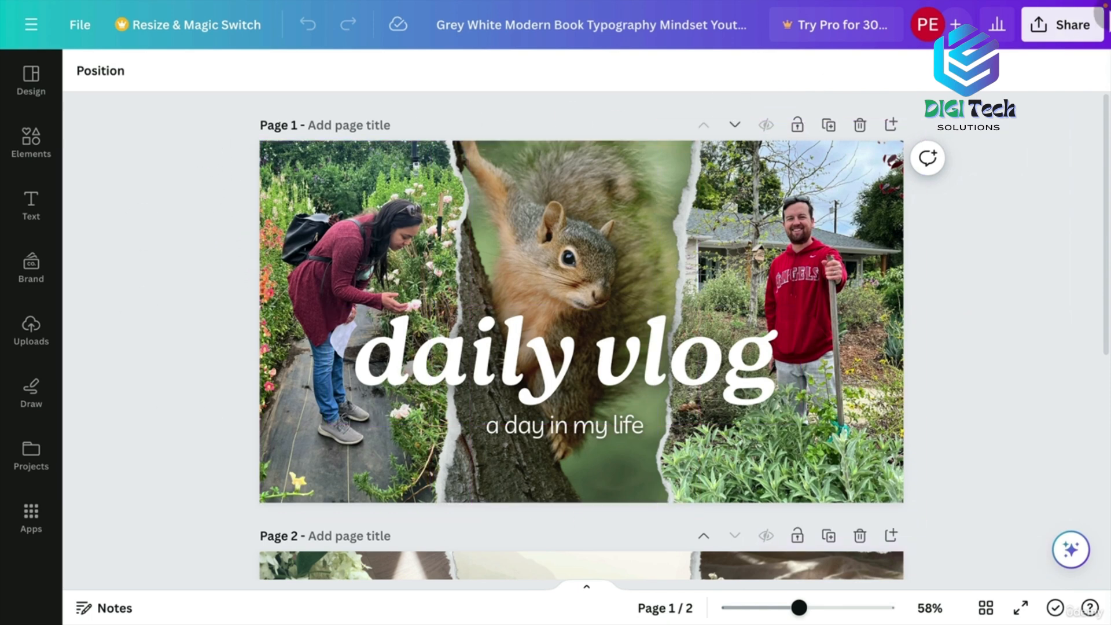
Back in Canva, set the daily vlog design's download file type to PDF Standard and check that all pages are selected
click(1073, 26)
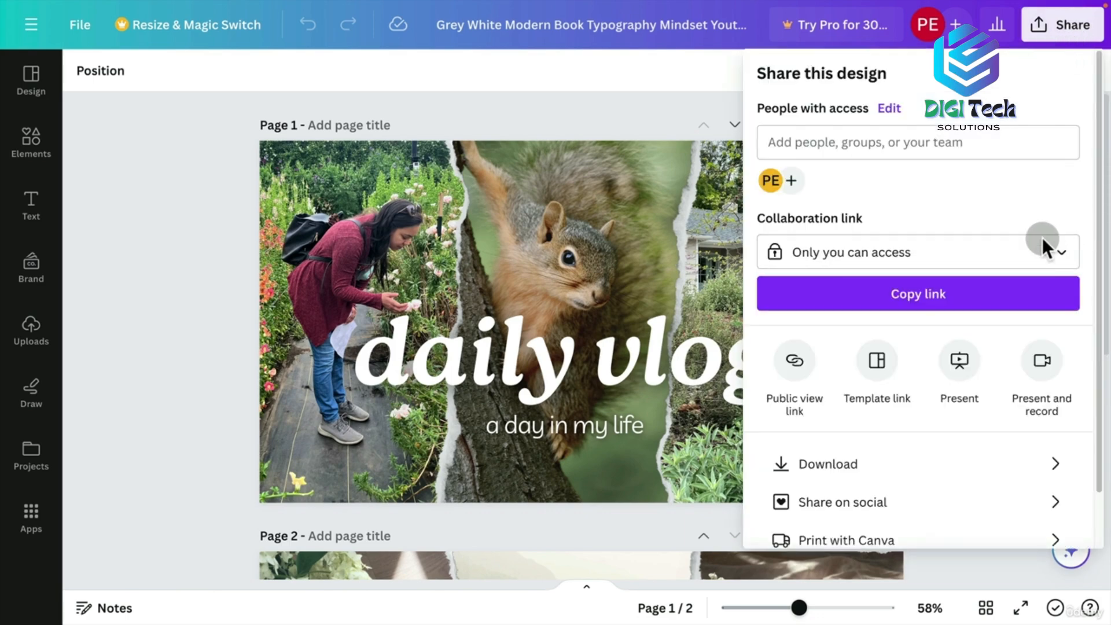
click(860, 466)
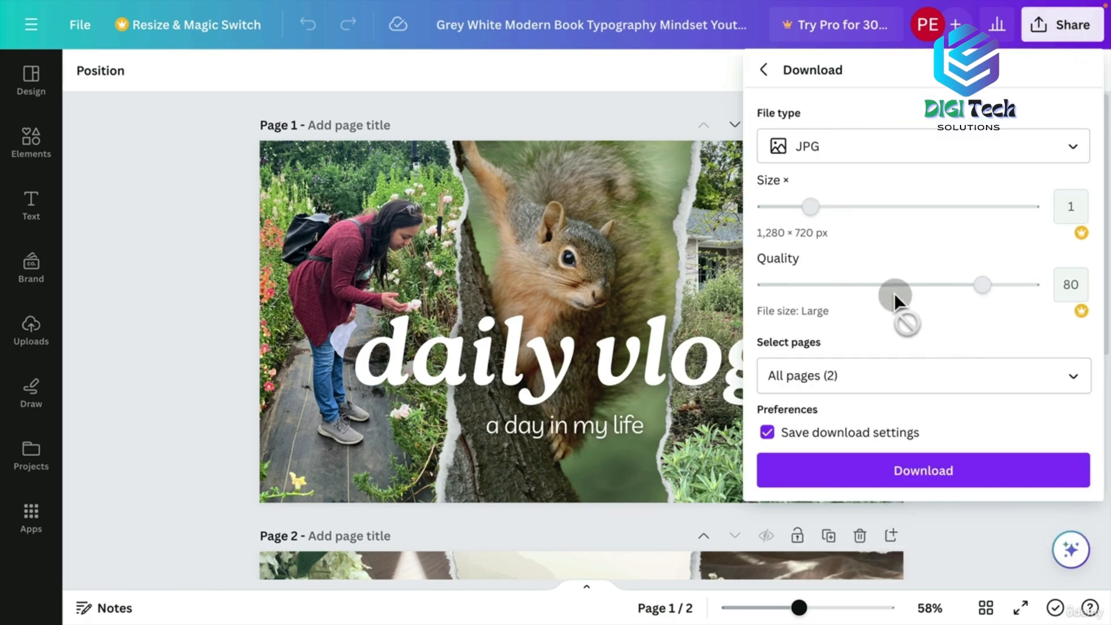
click(814, 151)
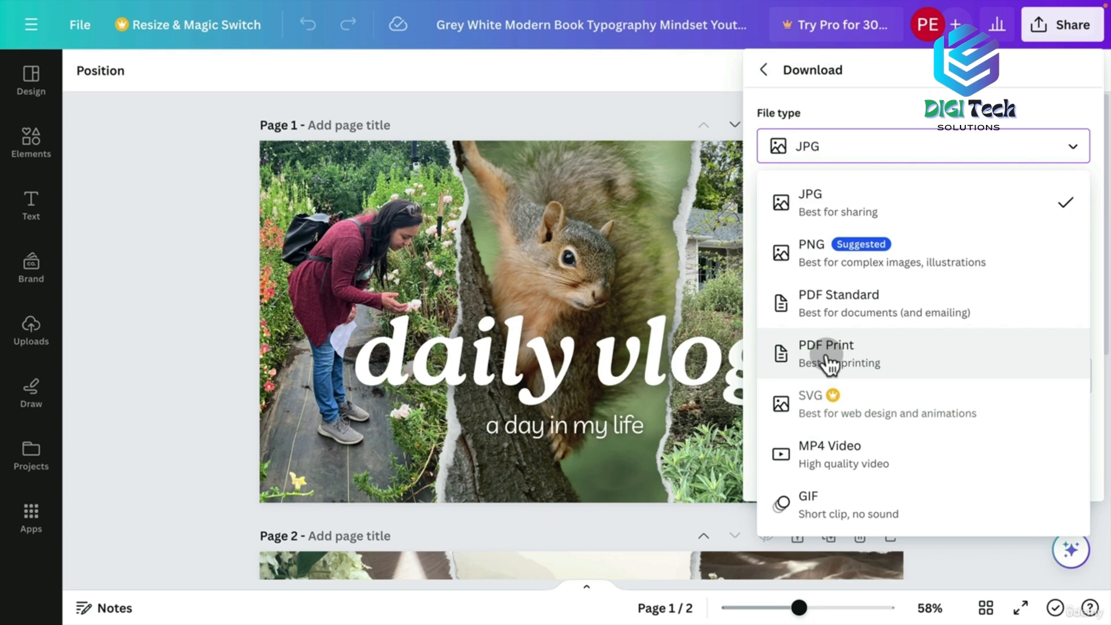
click(873, 322)
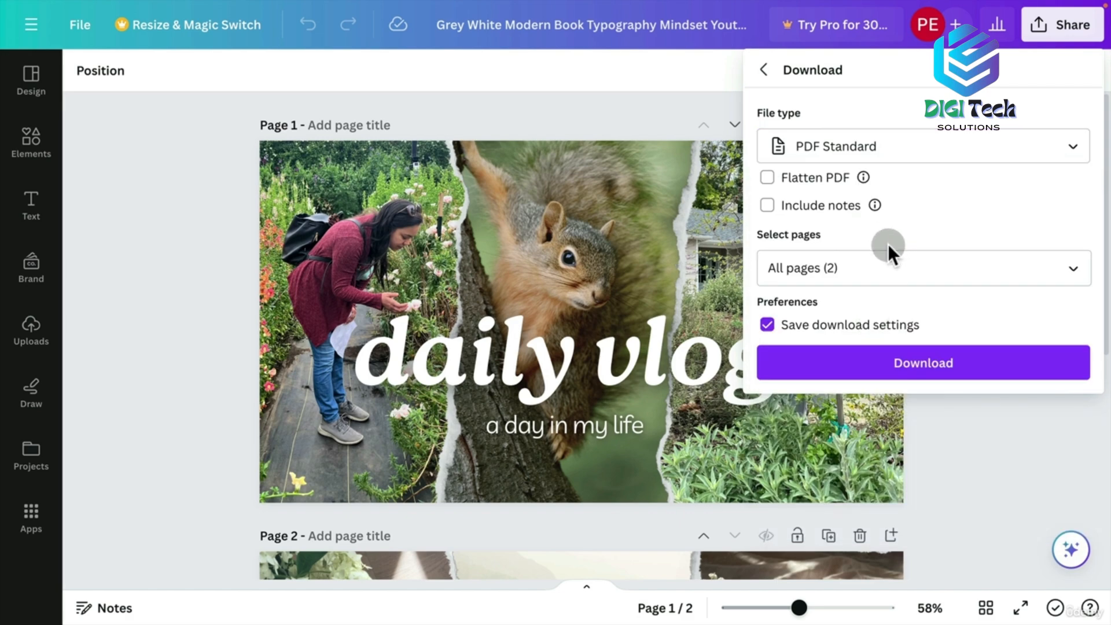
click(840, 268)
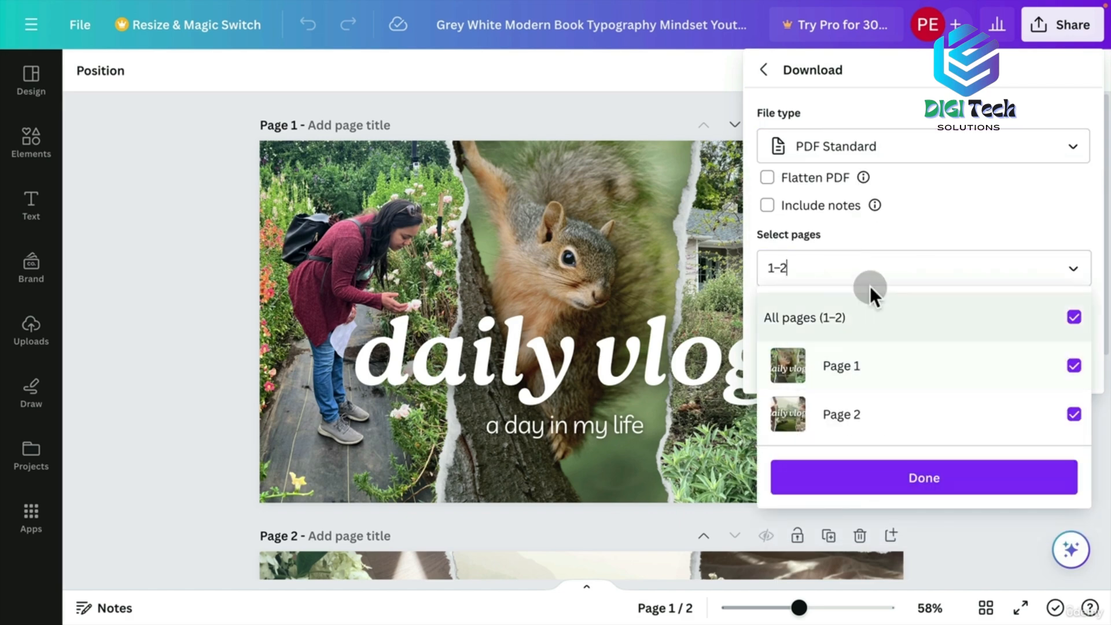
click(866, 266)
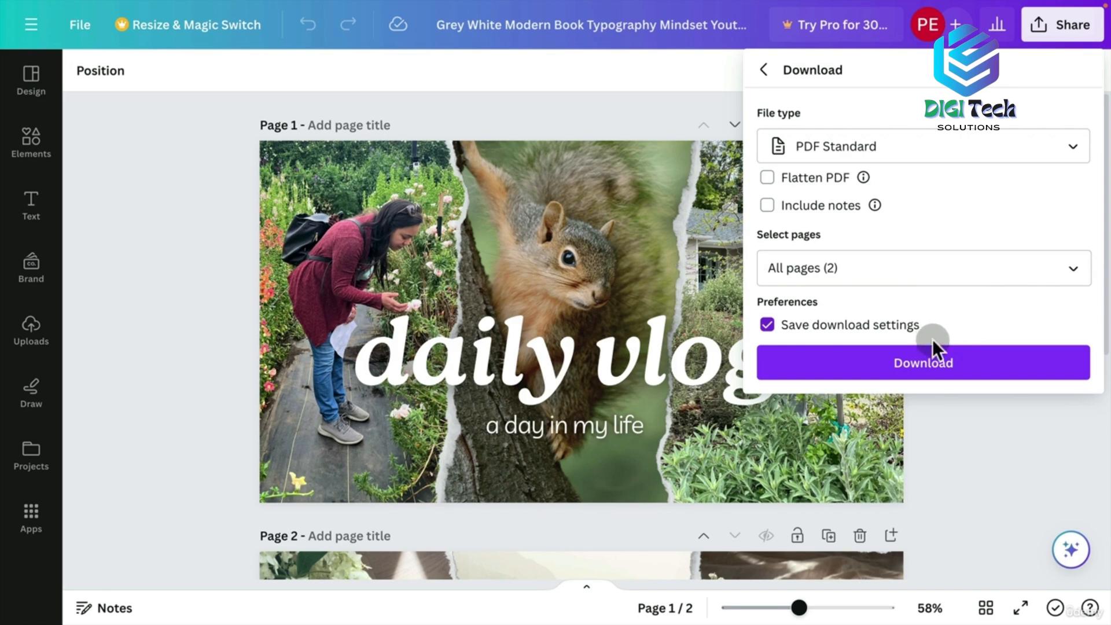
Download the daily vlog design as a PDF Standard file and preview both pages of Canva - Test 3.pdf in Finder
click(903, 364)
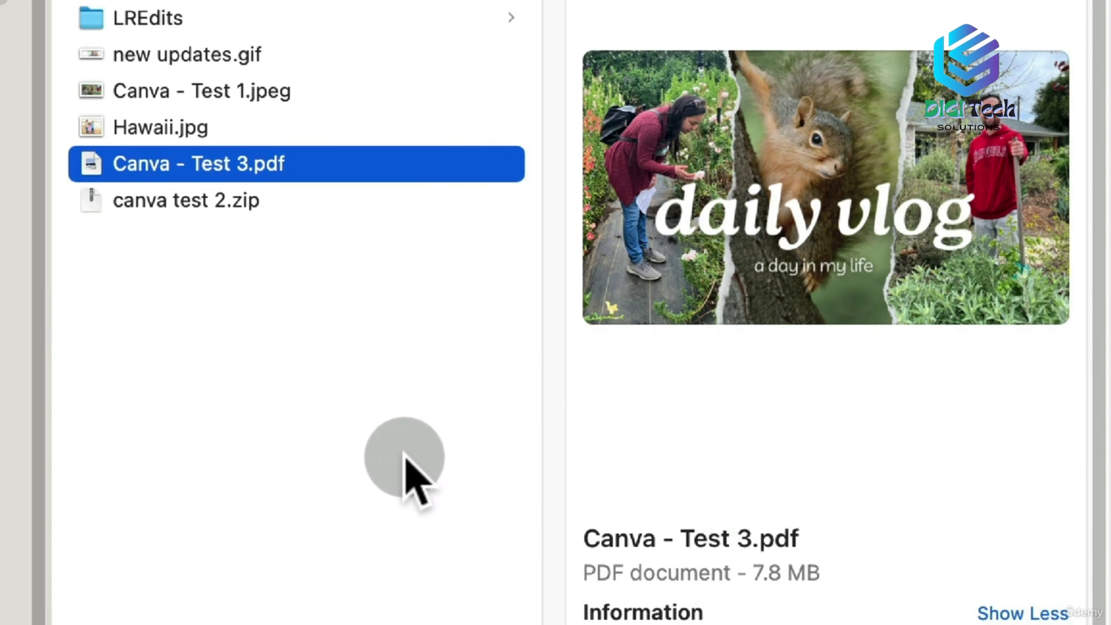
key(space)
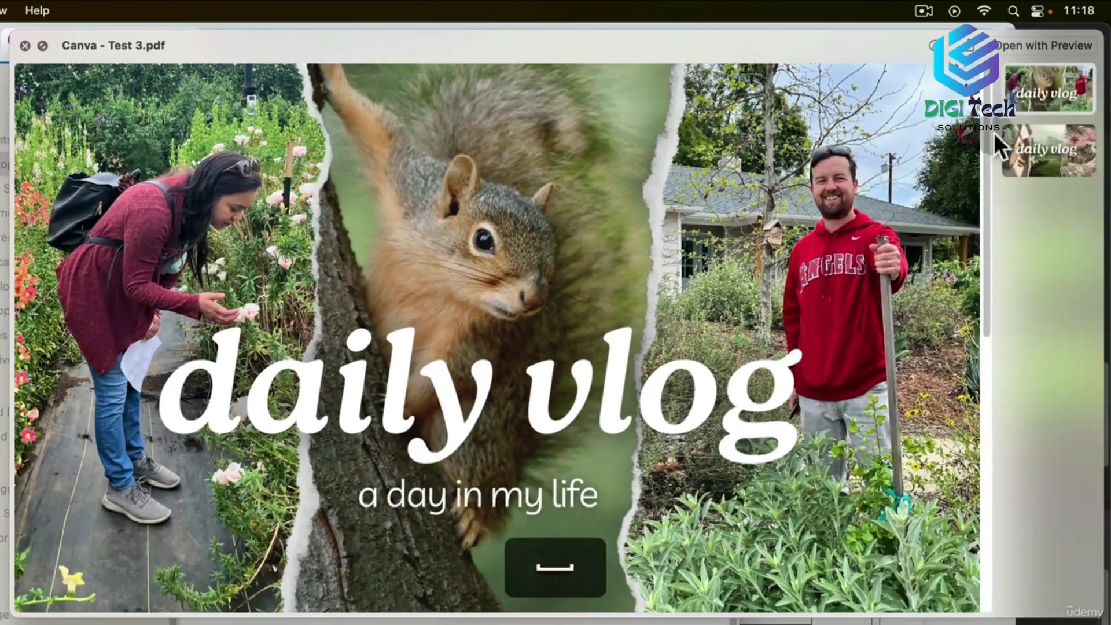
click(1029, 143)
click(1036, 96)
click(1046, 144)
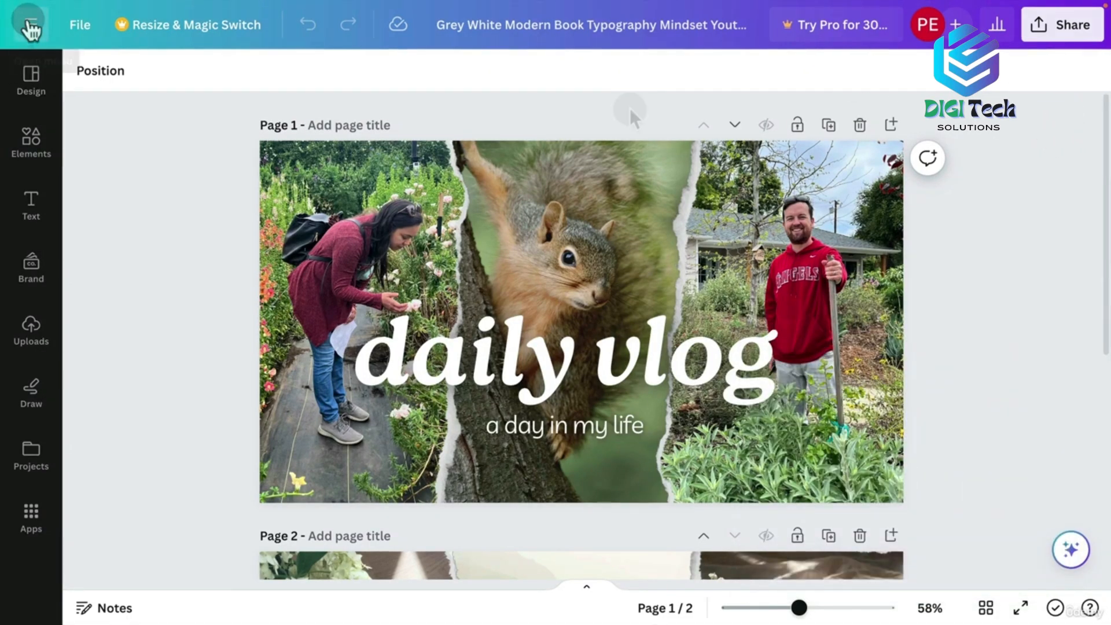
In Canva, view the Instagram option for posting immediately from the mobile app, and return to the social sharing choices
click(1062, 26)
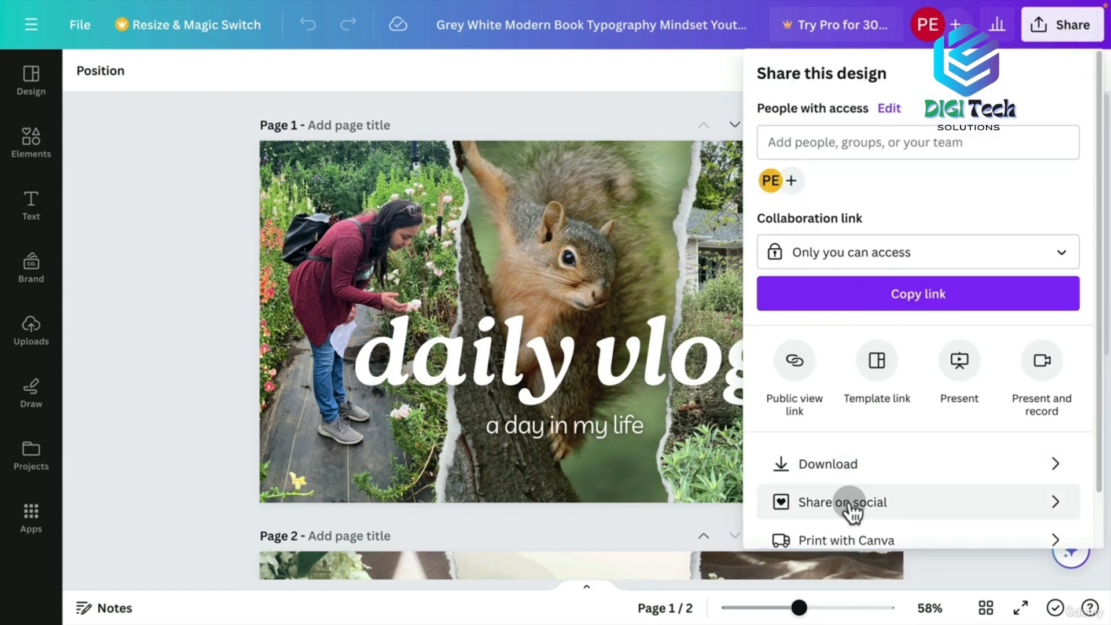
click(782, 502)
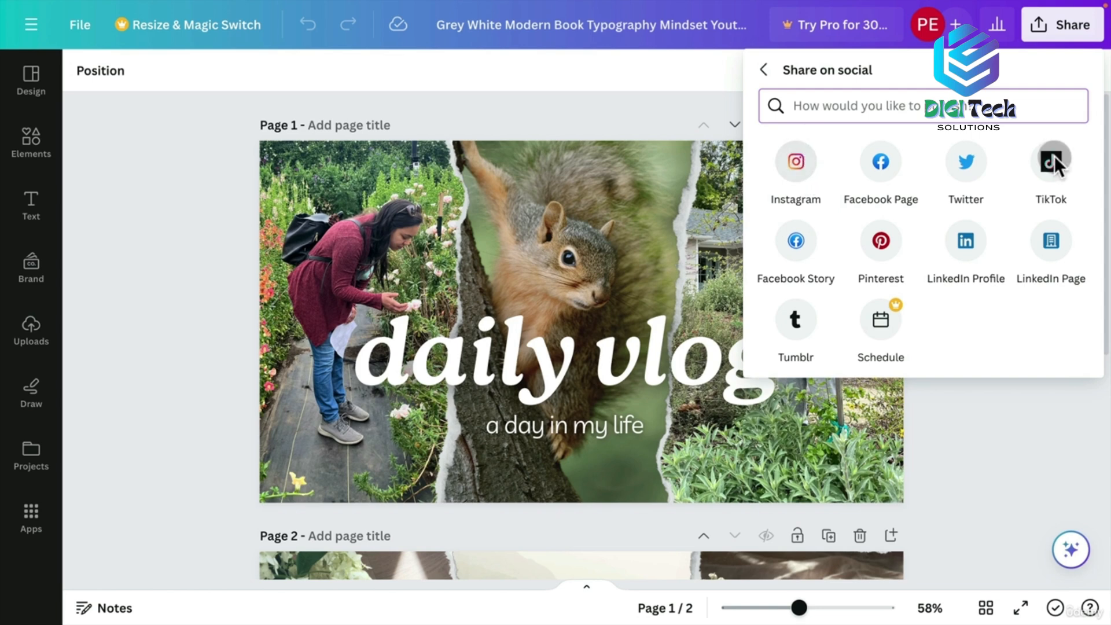
click(797, 167)
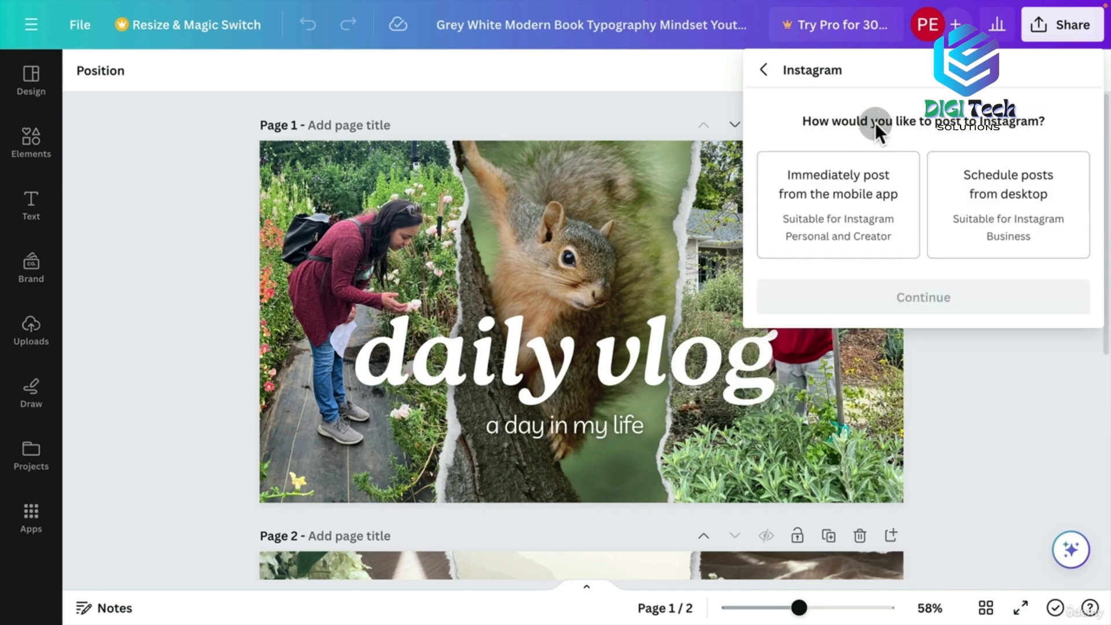
click(858, 185)
click(929, 296)
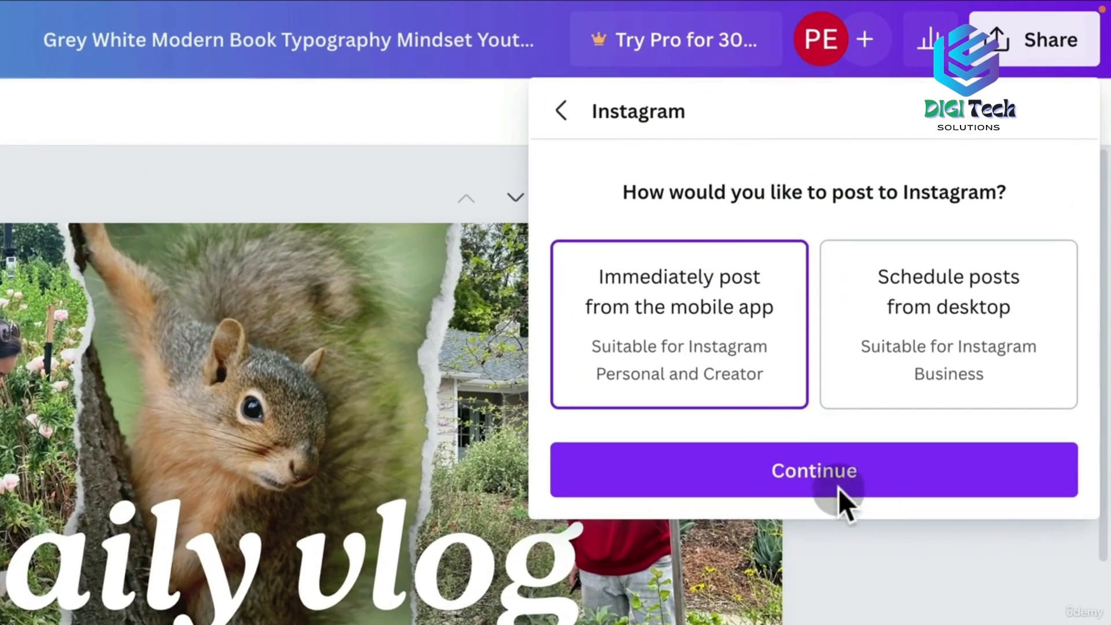
click(820, 470)
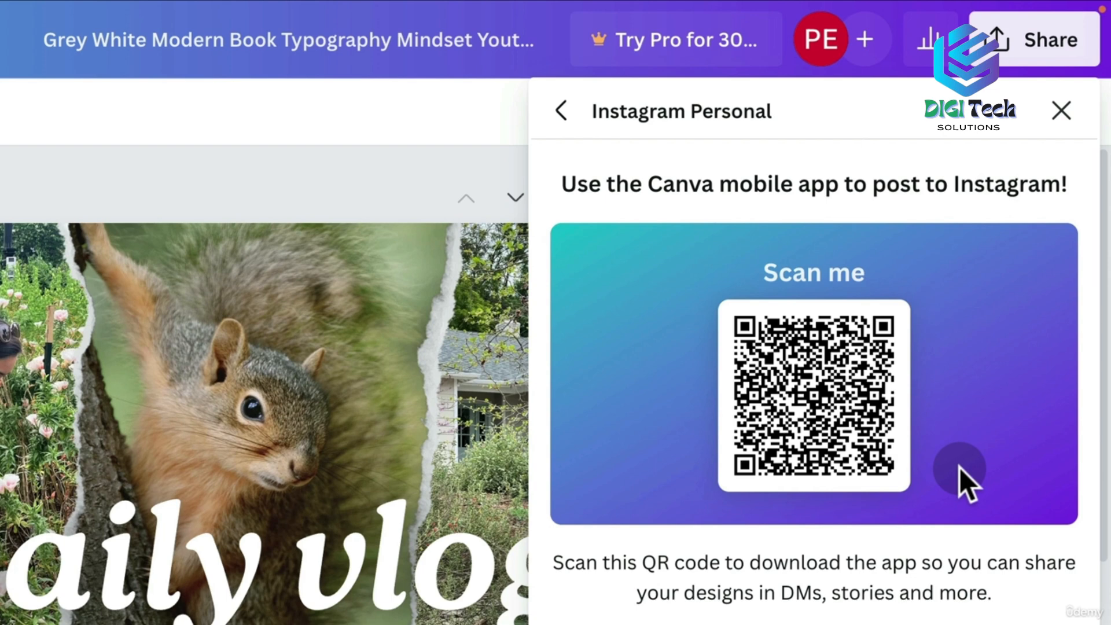
click(559, 122)
click(560, 123)
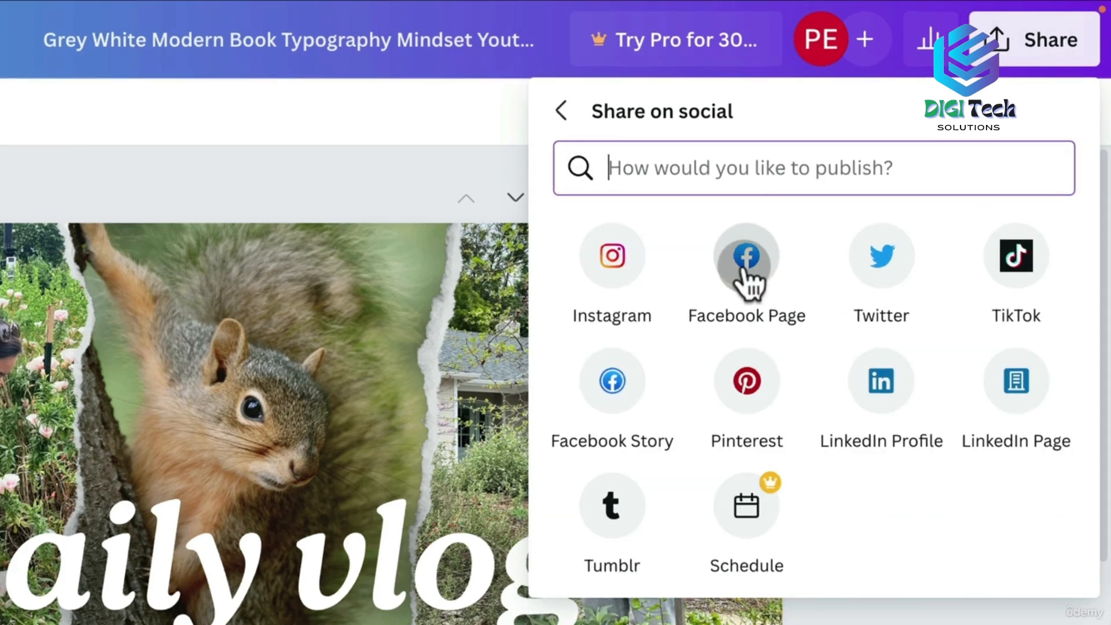
View the Facebook Page connection and its login page, and close both without logging in
click(723, 291)
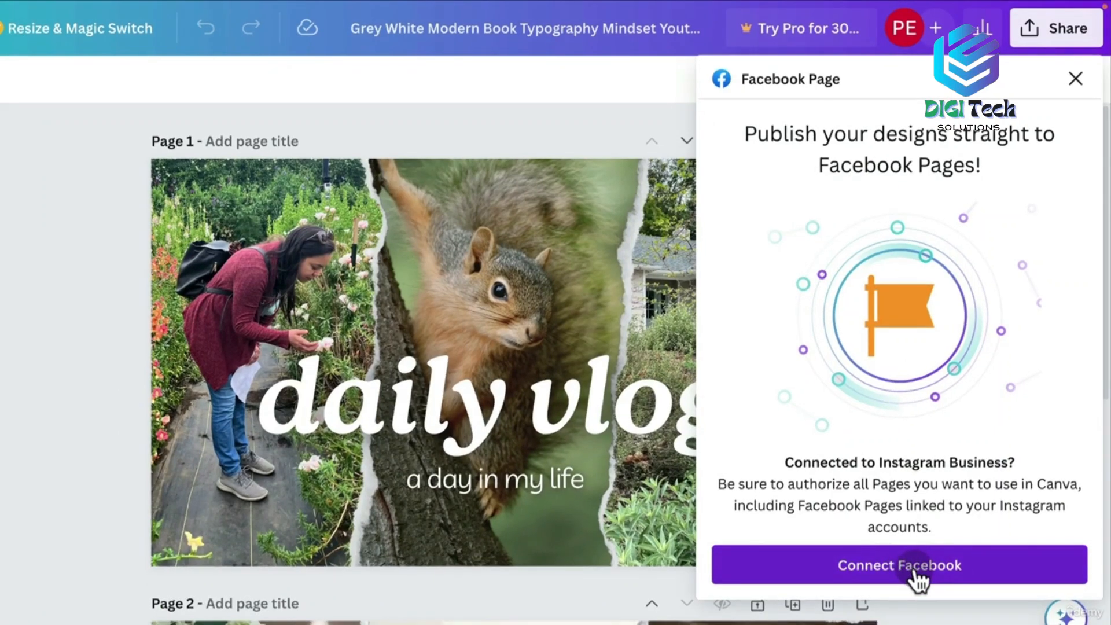
click(914, 570)
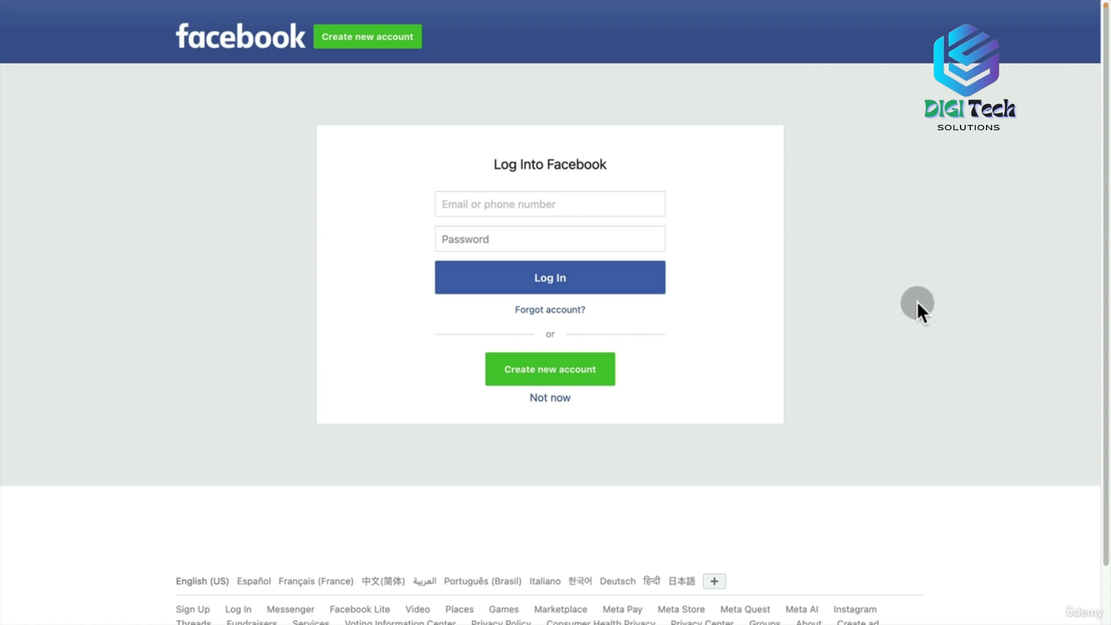
key(super+w)
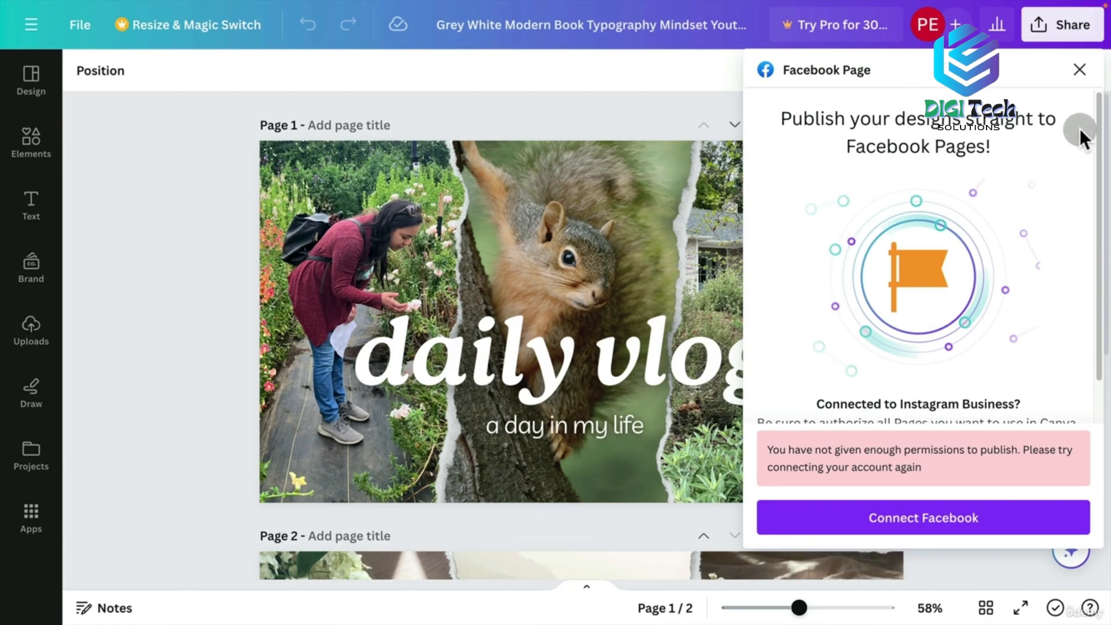
click(1079, 71)
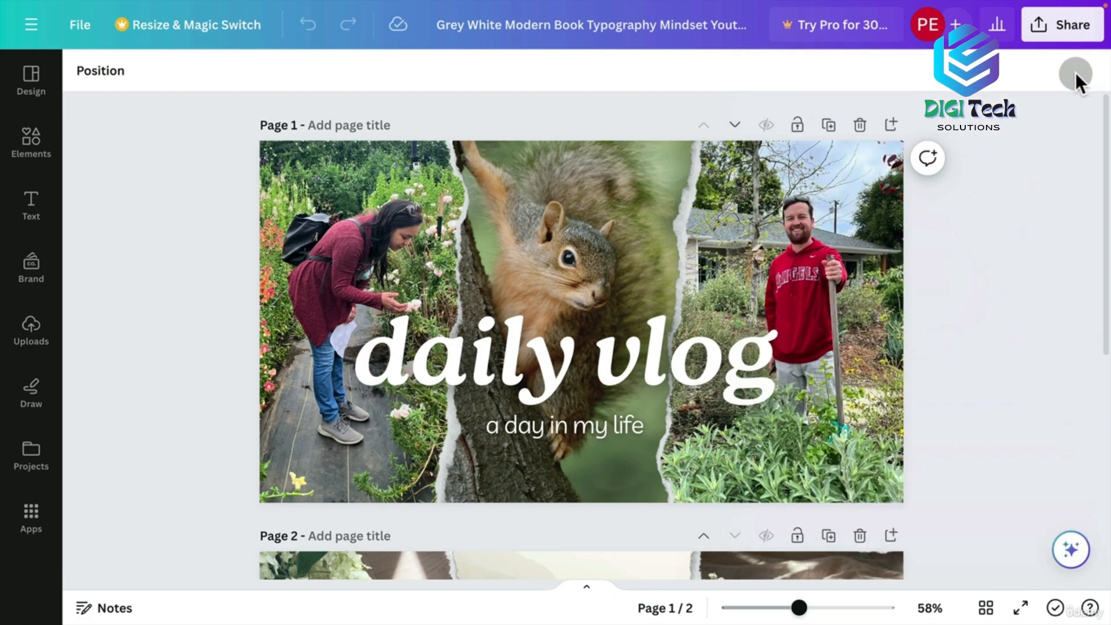
Look through all sharing options, create a public view link for the daily vlog design and open it
click(1077, 26)
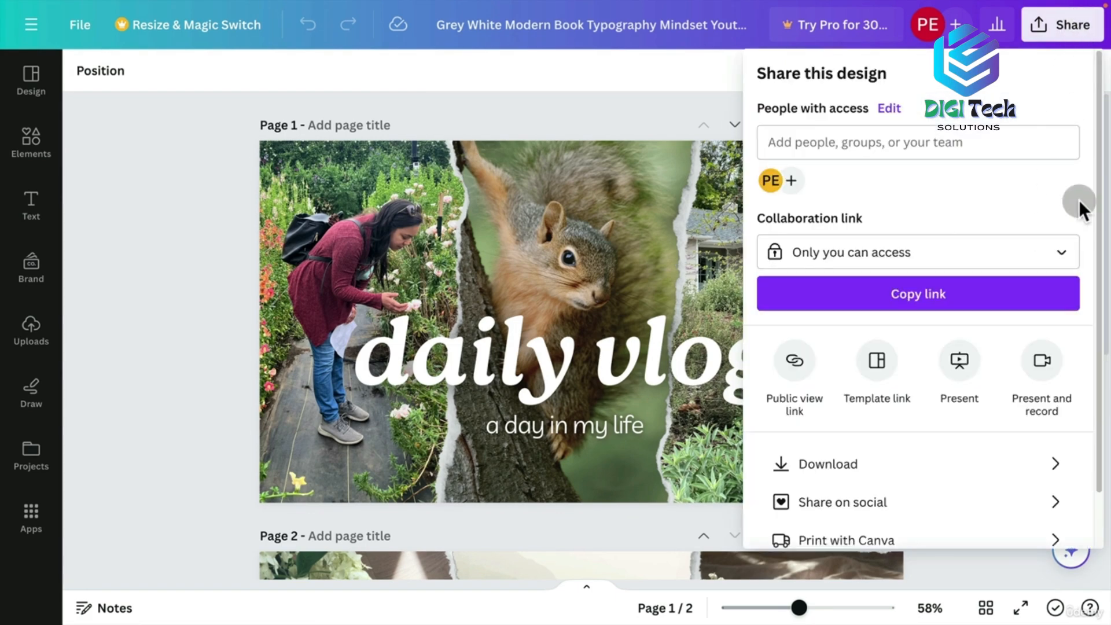
drag(1091, 194, 1005, 405)
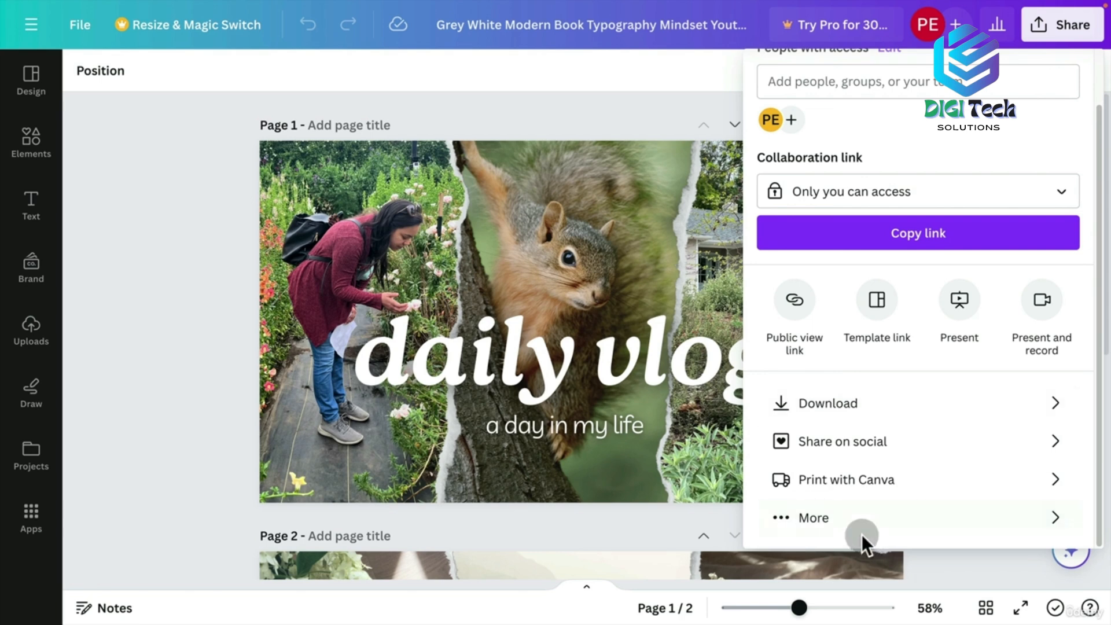
click(845, 523)
drag(1094, 202, 1099, 142)
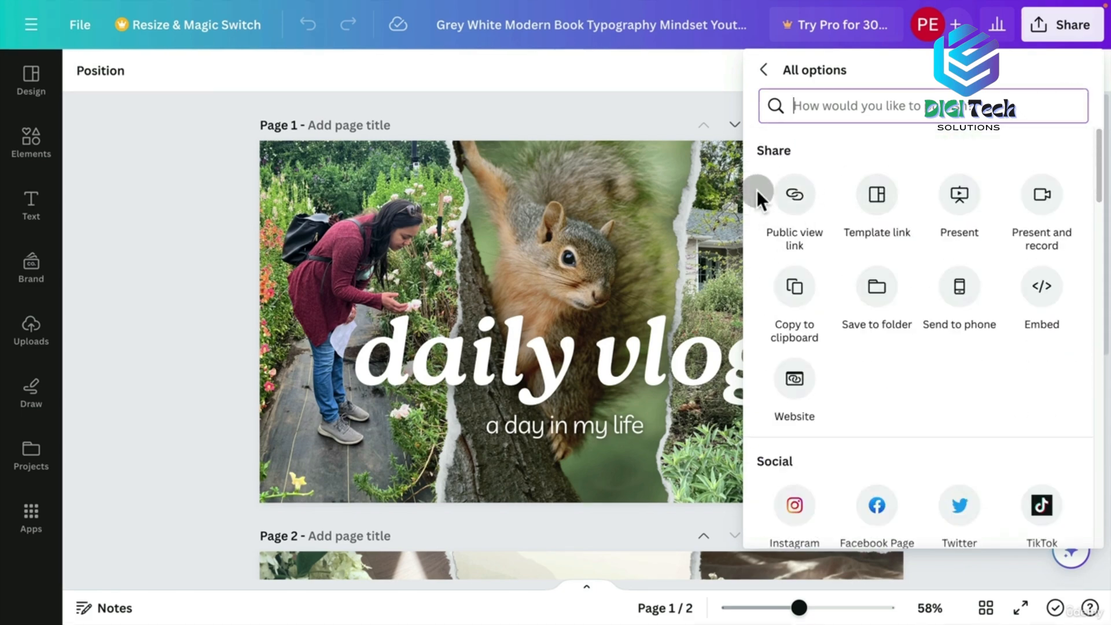
click(803, 209)
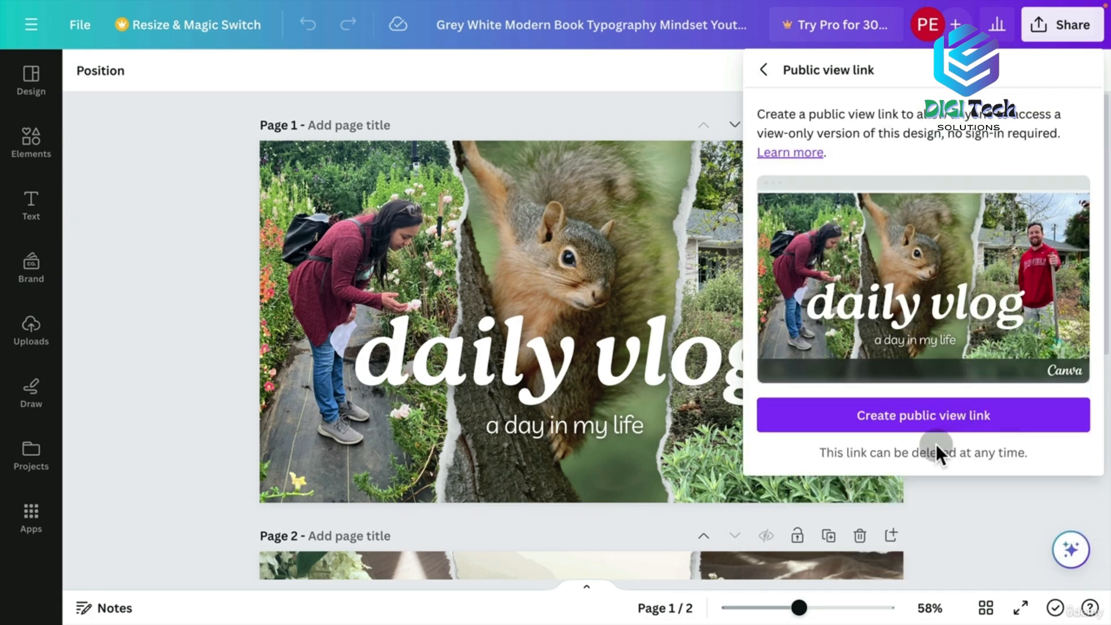
click(932, 431)
click(1036, 395)
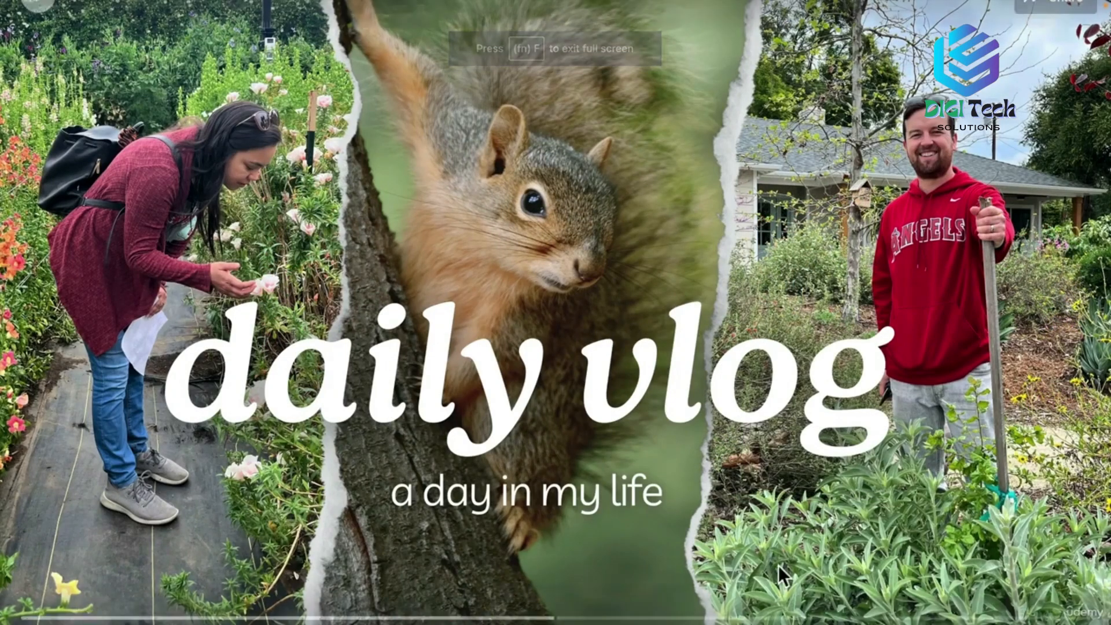
Advance the public view of the design through page 2 and close the end screen
key(Right)
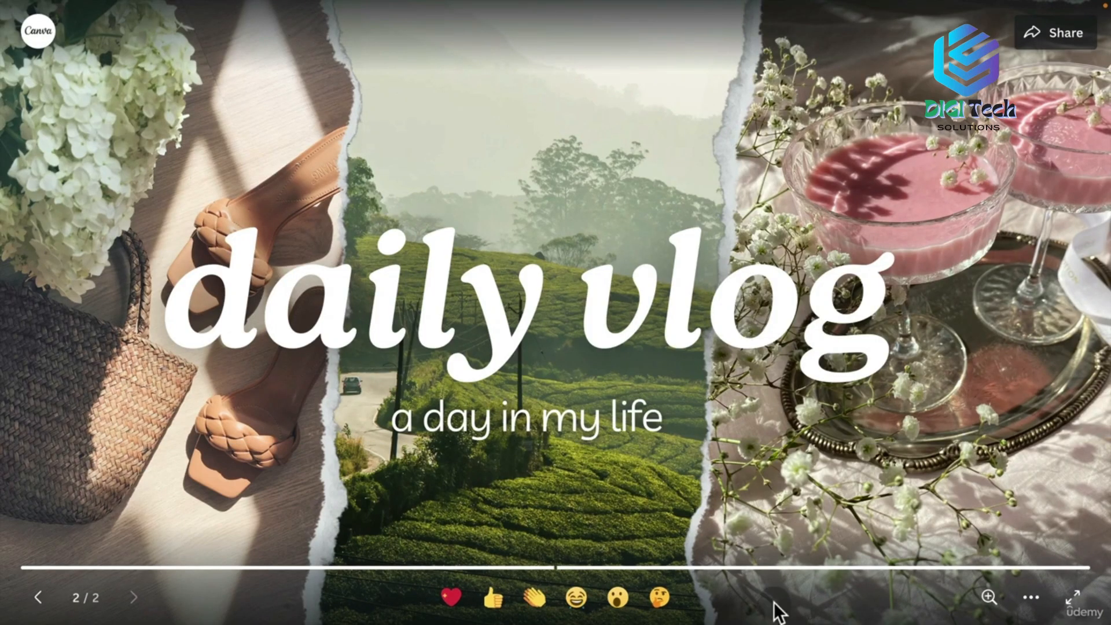
click(1032, 602)
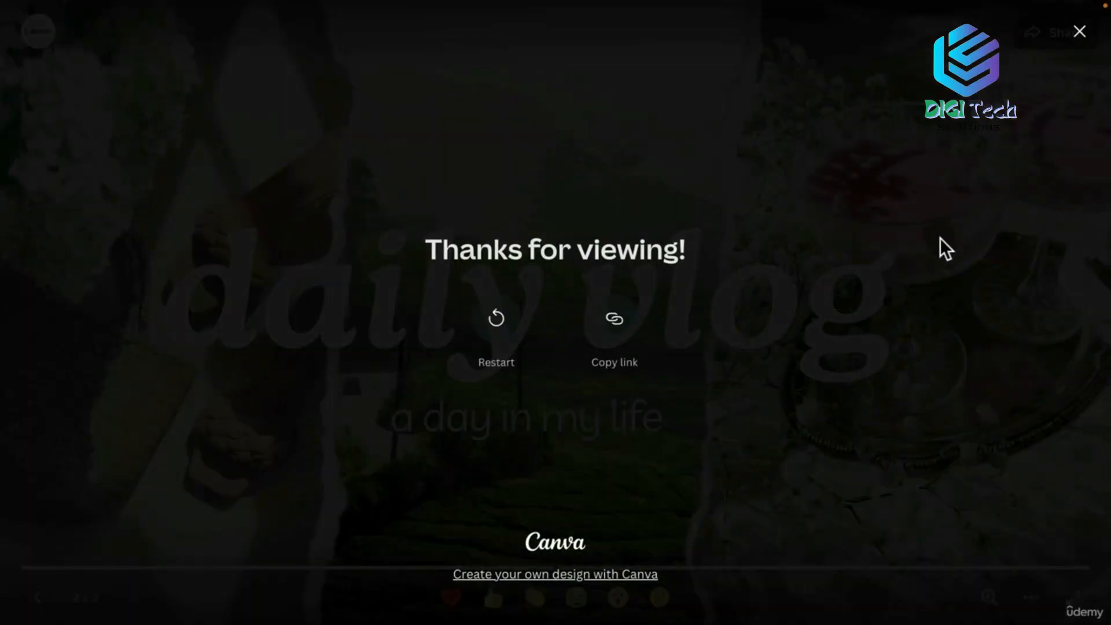
click(1079, 36)
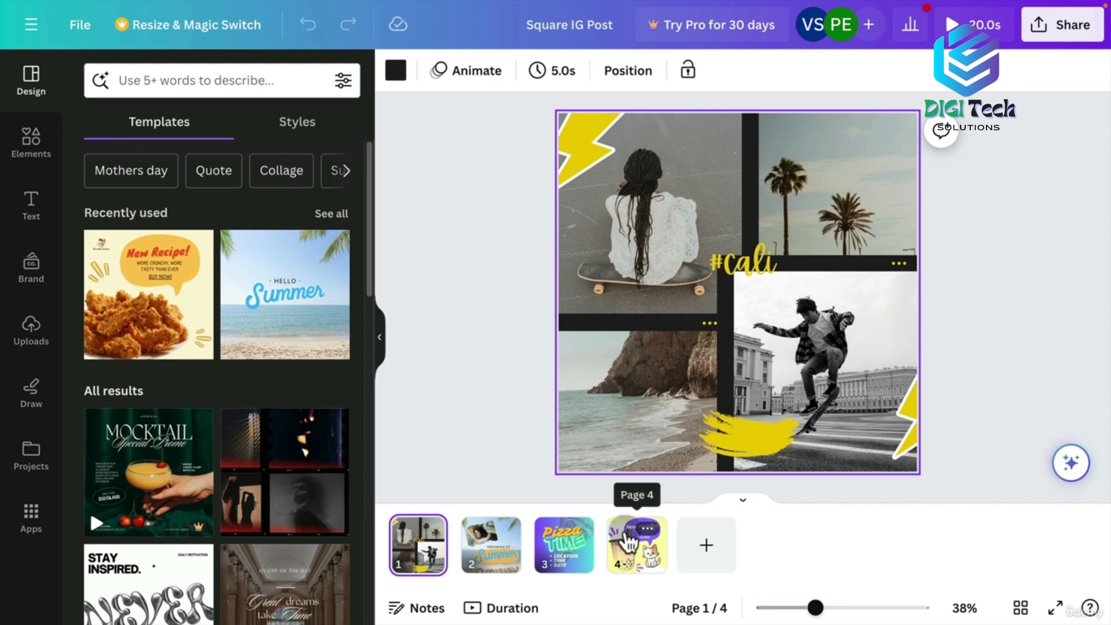
Look through the four pages of the Square IG Post design, ending on page 4
click(633, 533)
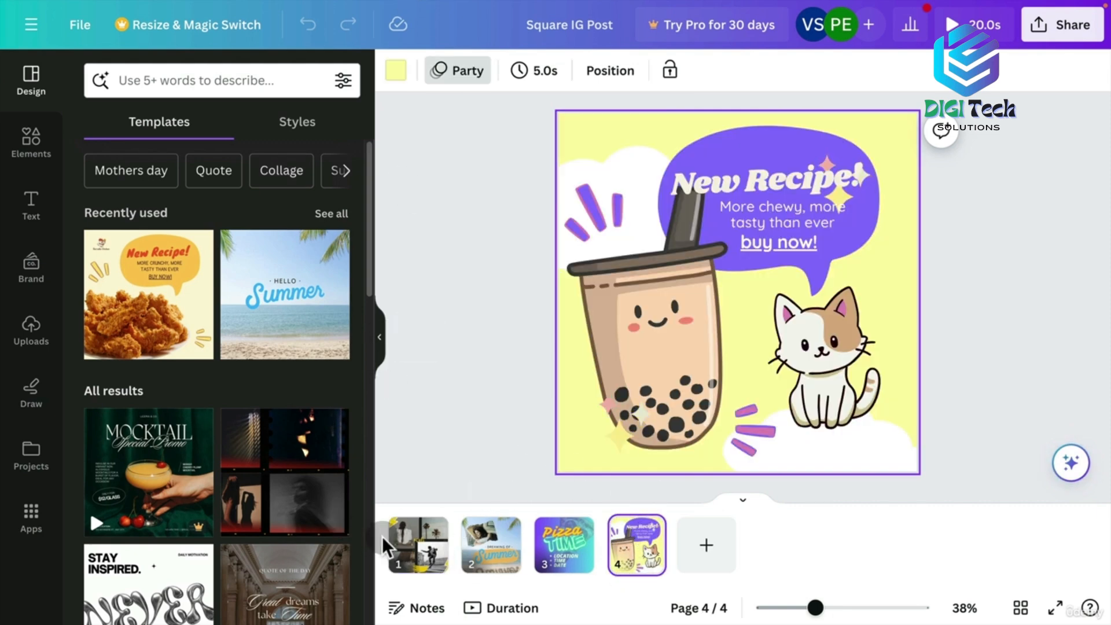
click(402, 535)
key(Right)
key(Right)
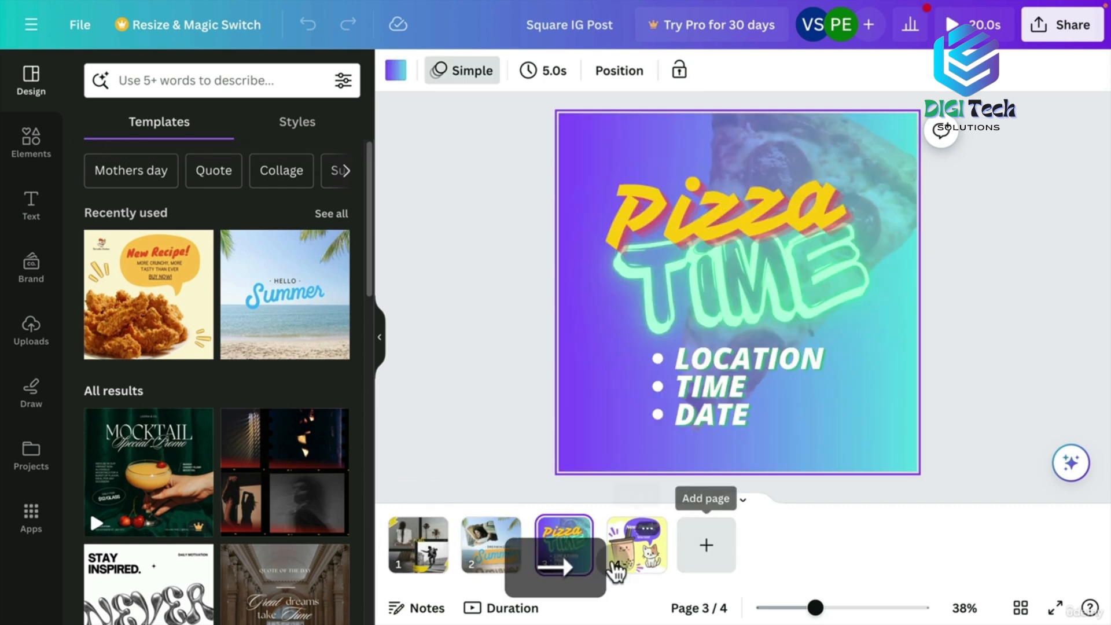
key(Right)
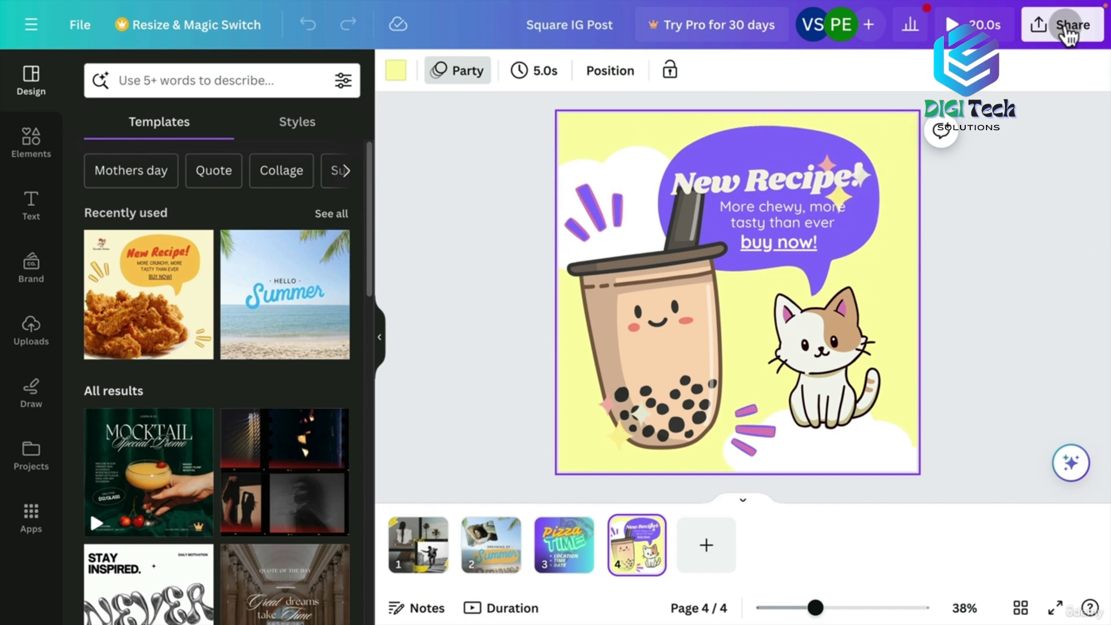
Download only page 4 of the Square IG Post design as an MP4 Video
click(1067, 32)
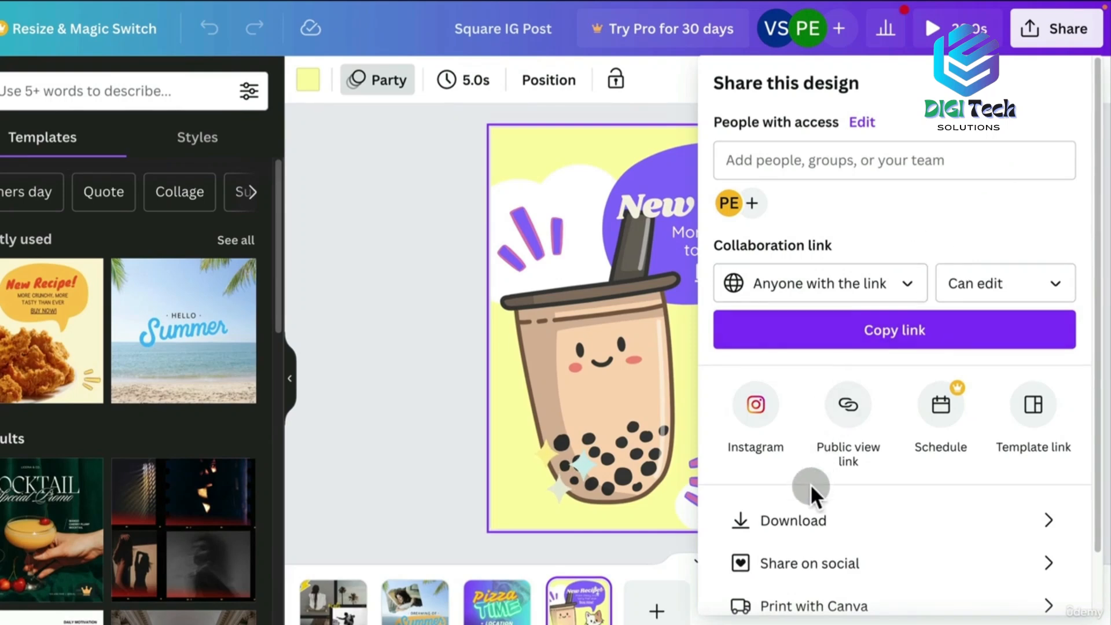
click(806, 521)
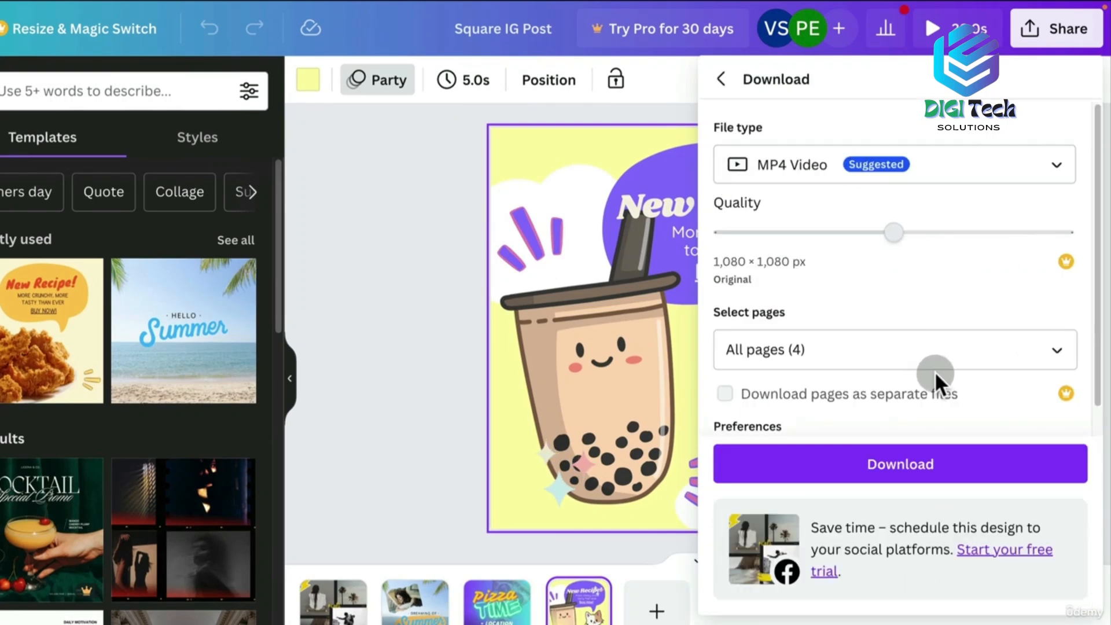
click(876, 345)
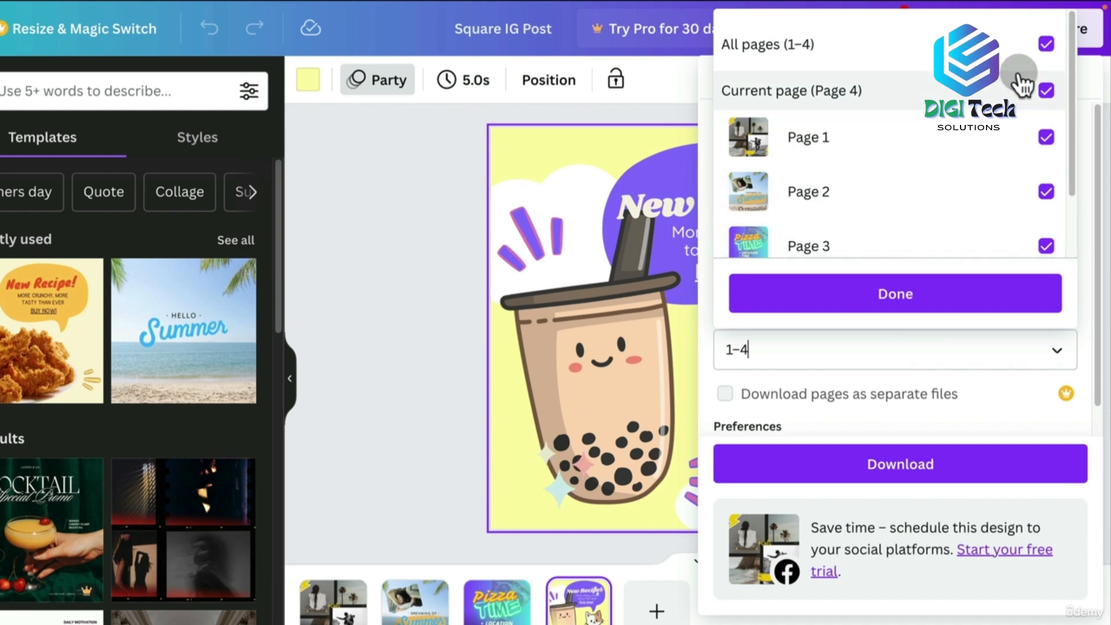
click(1046, 44)
scroll(1068, 177, down, 3)
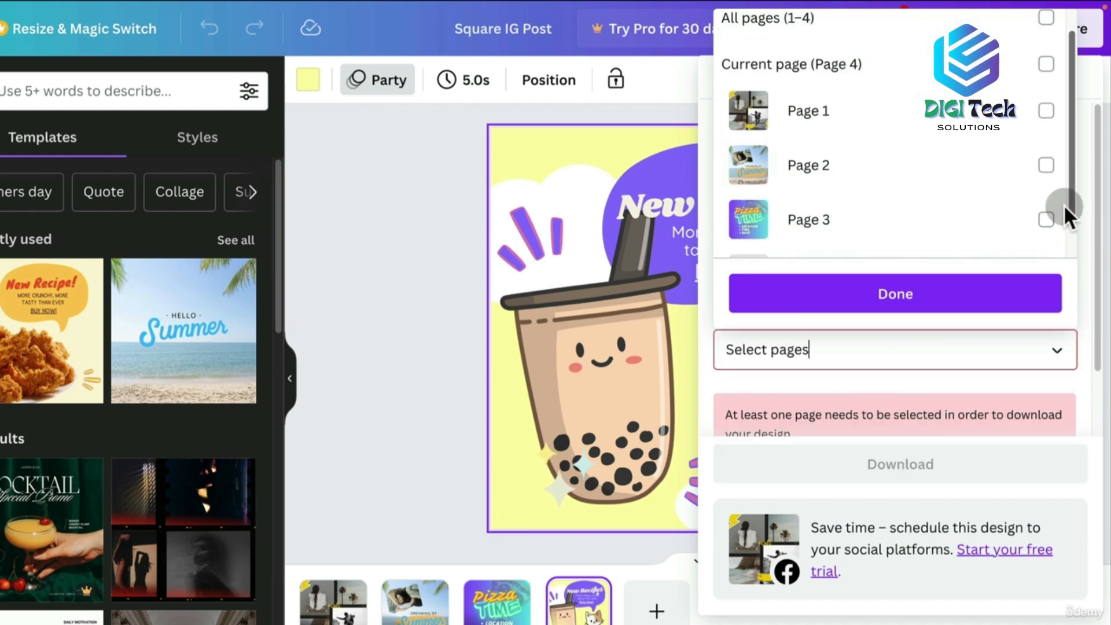
click(1048, 224)
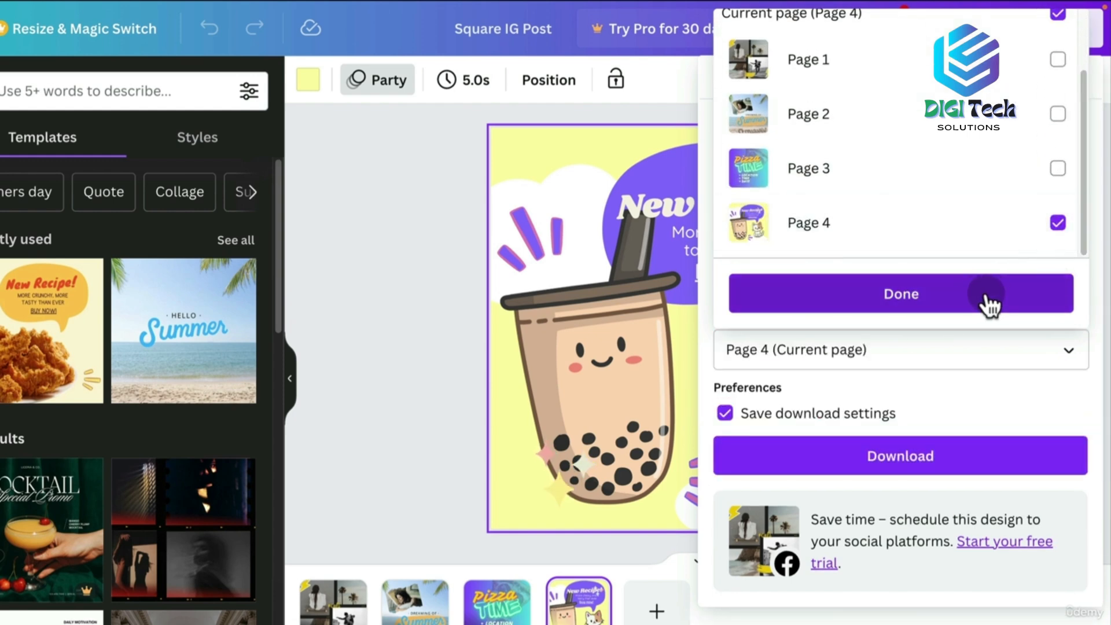
click(974, 299)
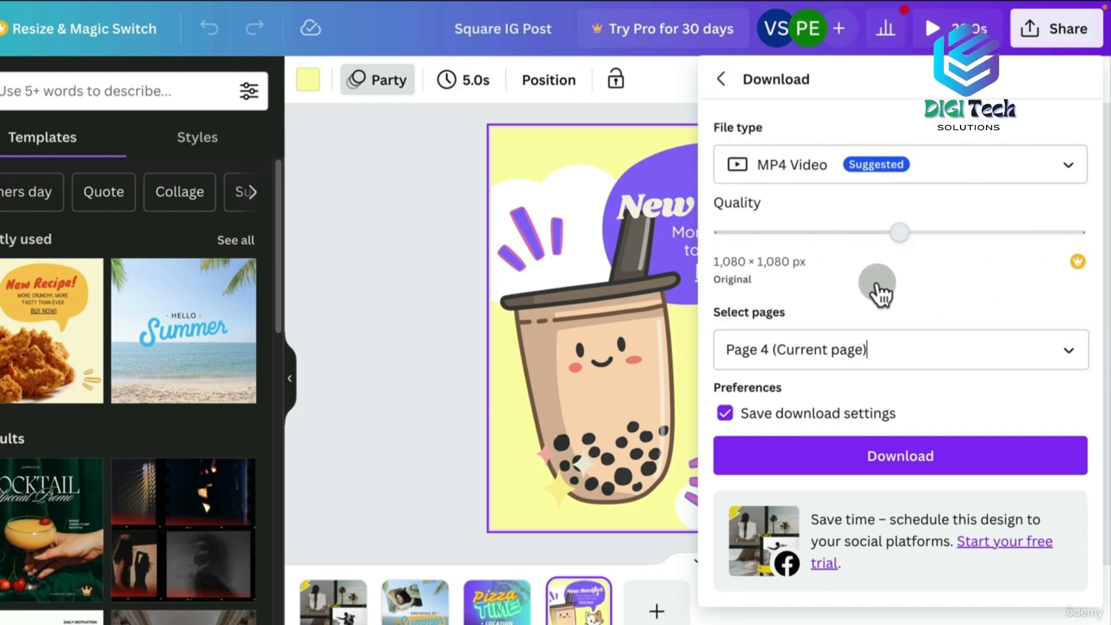
click(868, 460)
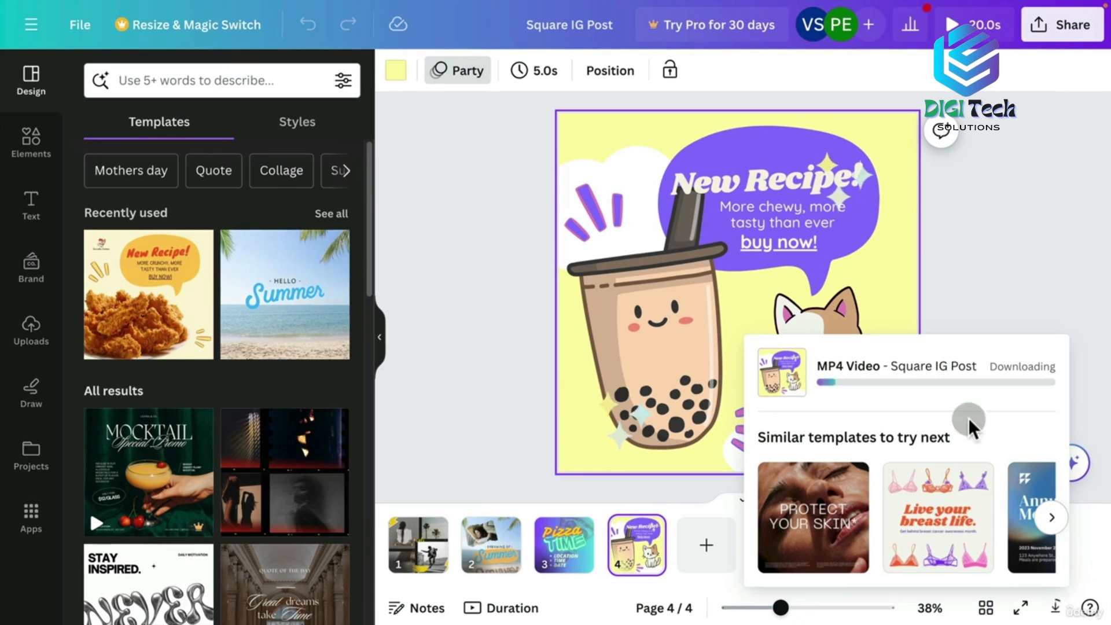
Download page 4 of the Square IG Post design again with the file type set to GIF
click(1050, 26)
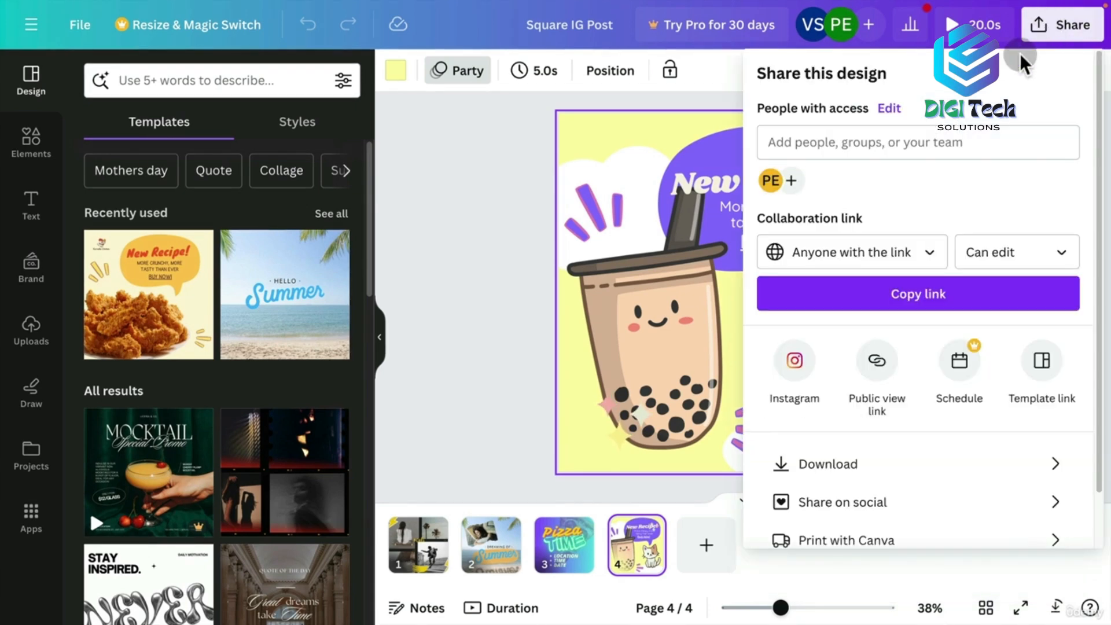
click(829, 463)
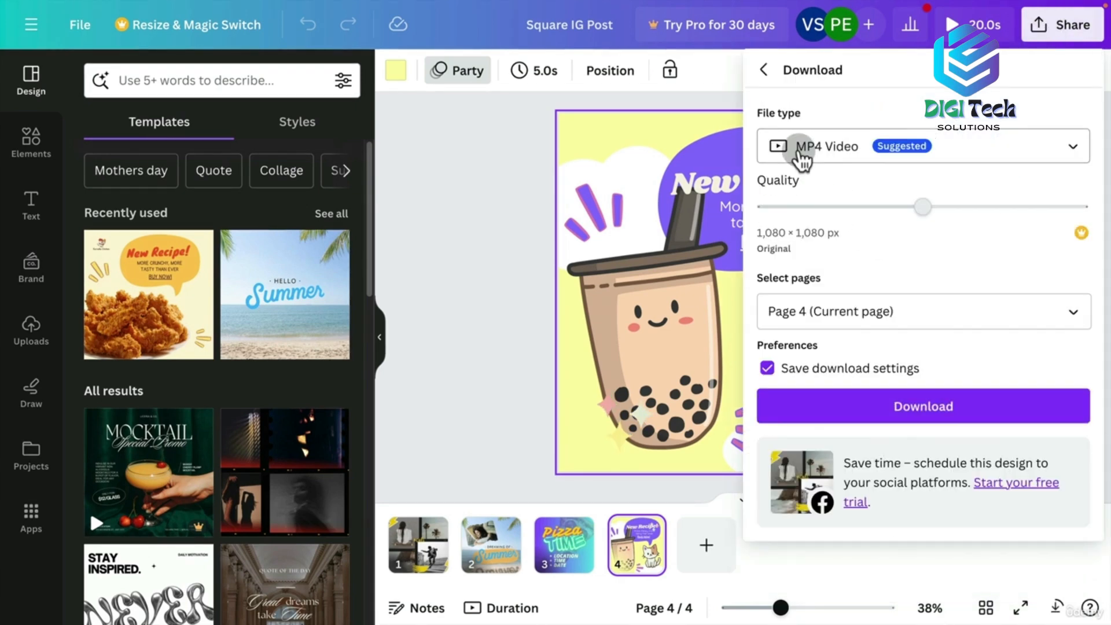
click(799, 151)
click(816, 499)
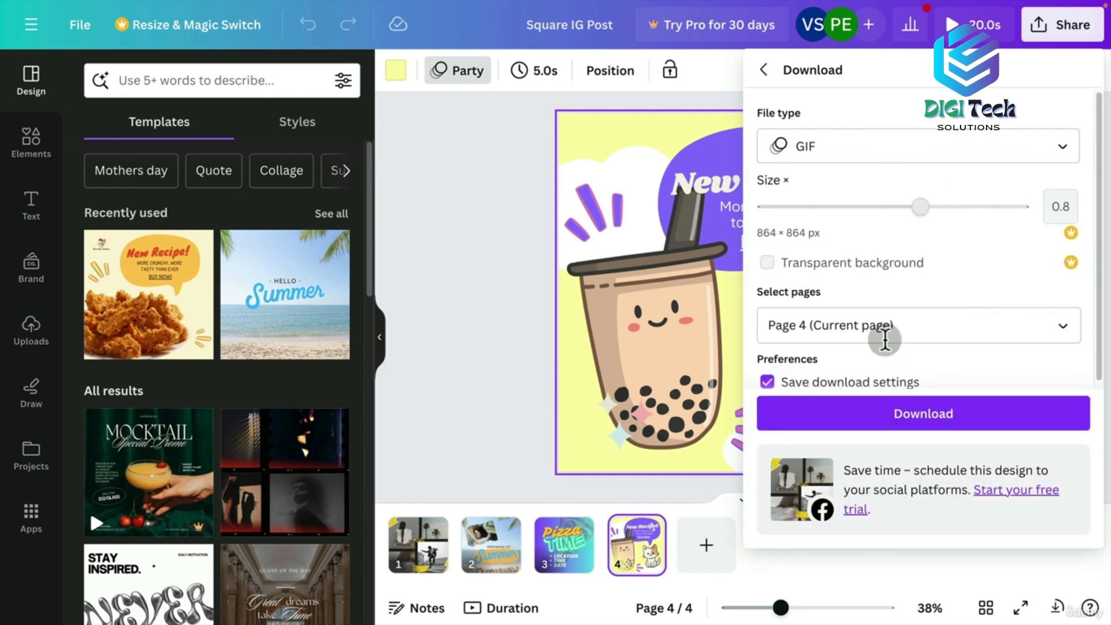
click(912, 425)
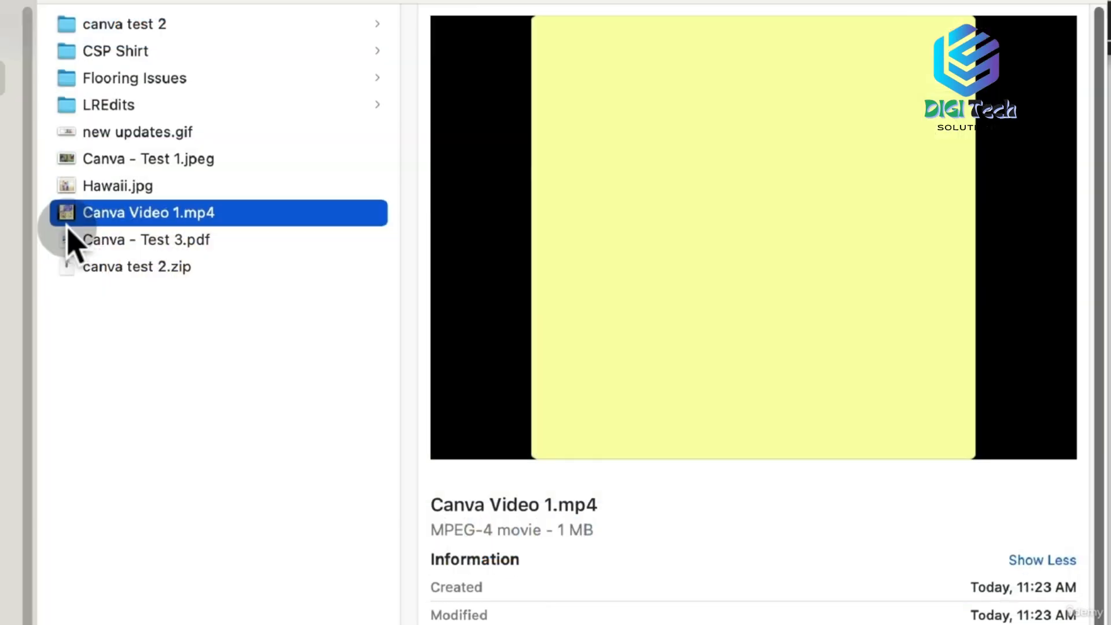
Play and pause the preview of the downloaded Canva Video 1.mp4, and preview the downloaded Canva Gif.gif
click(755, 243)
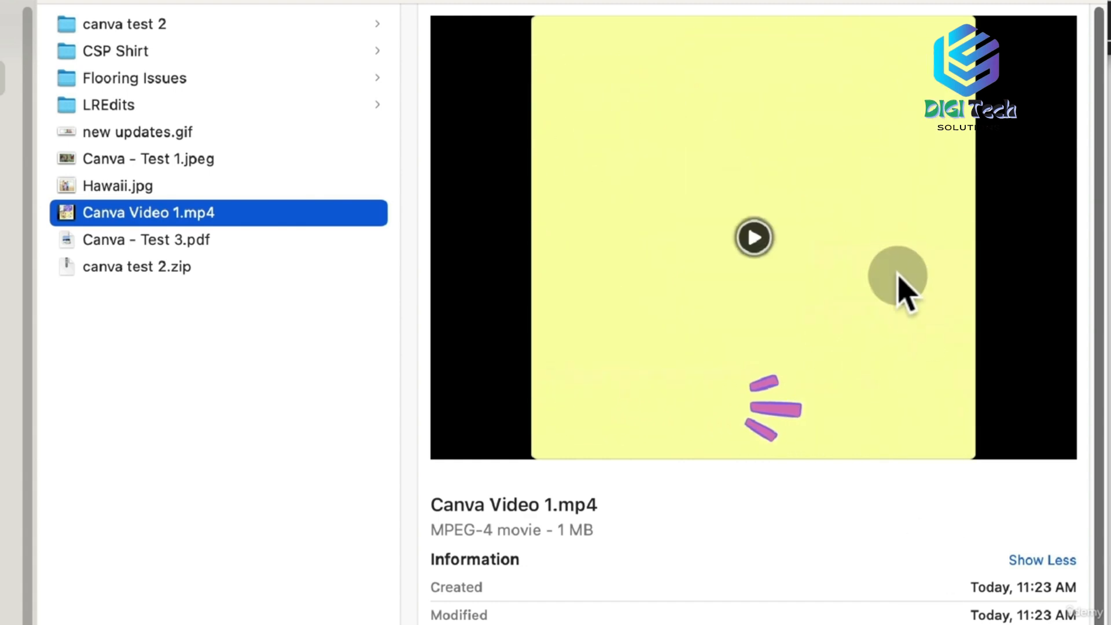
click(754, 240)
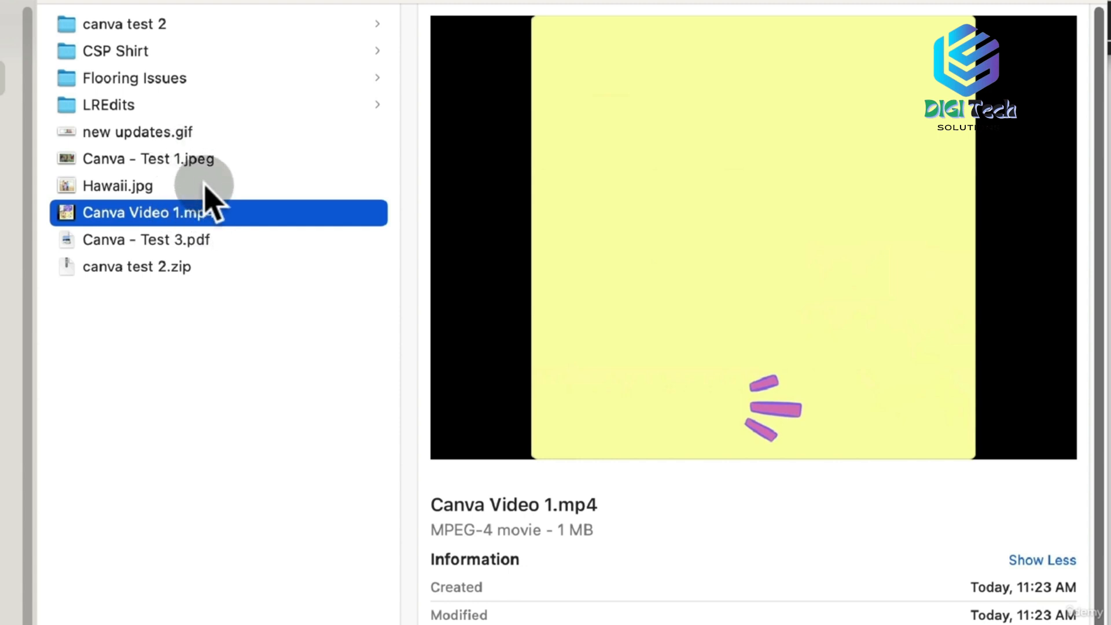
click(756, 237)
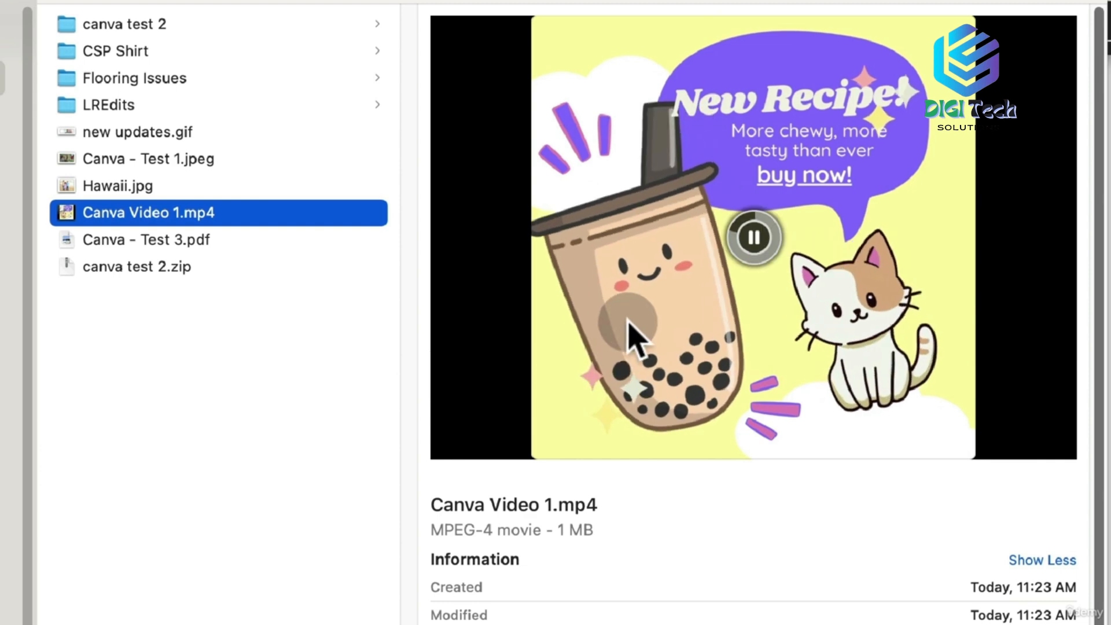
click(753, 237)
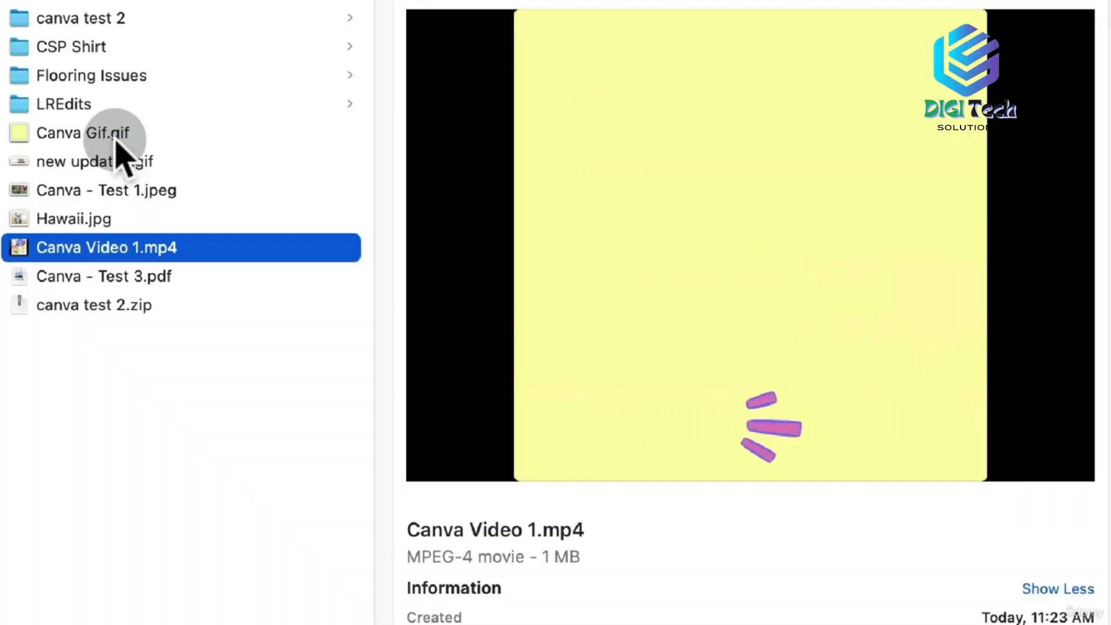
click(116, 134)
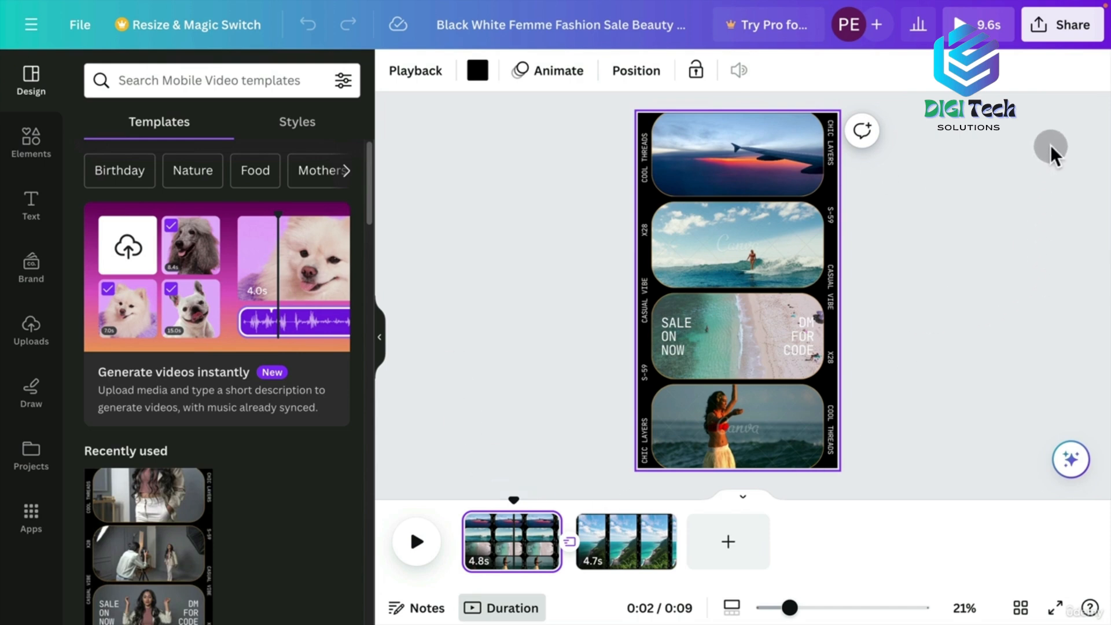
Examine the MP4 Video download options and page selection for the two-page mobile video, close them without downloading, and play the design
click(1059, 29)
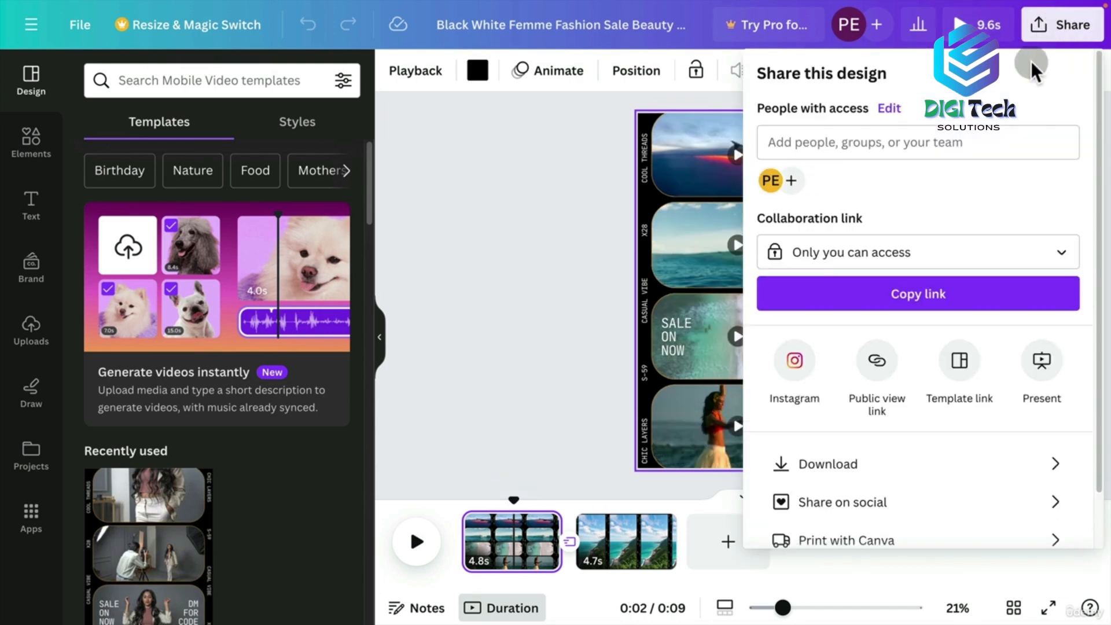
click(885, 458)
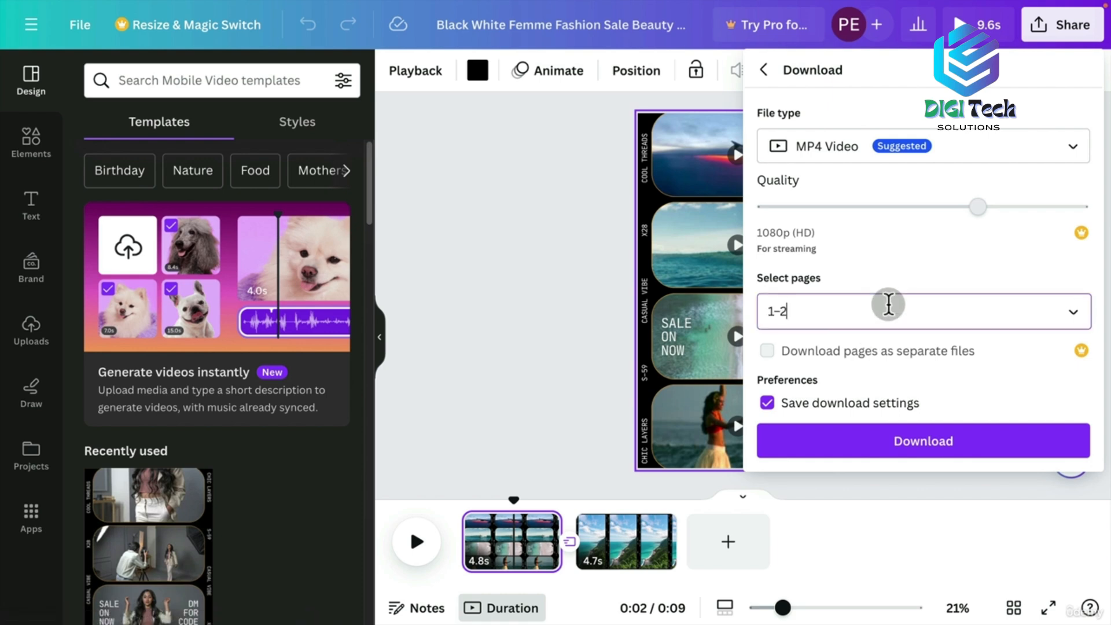
click(885, 302)
click(518, 312)
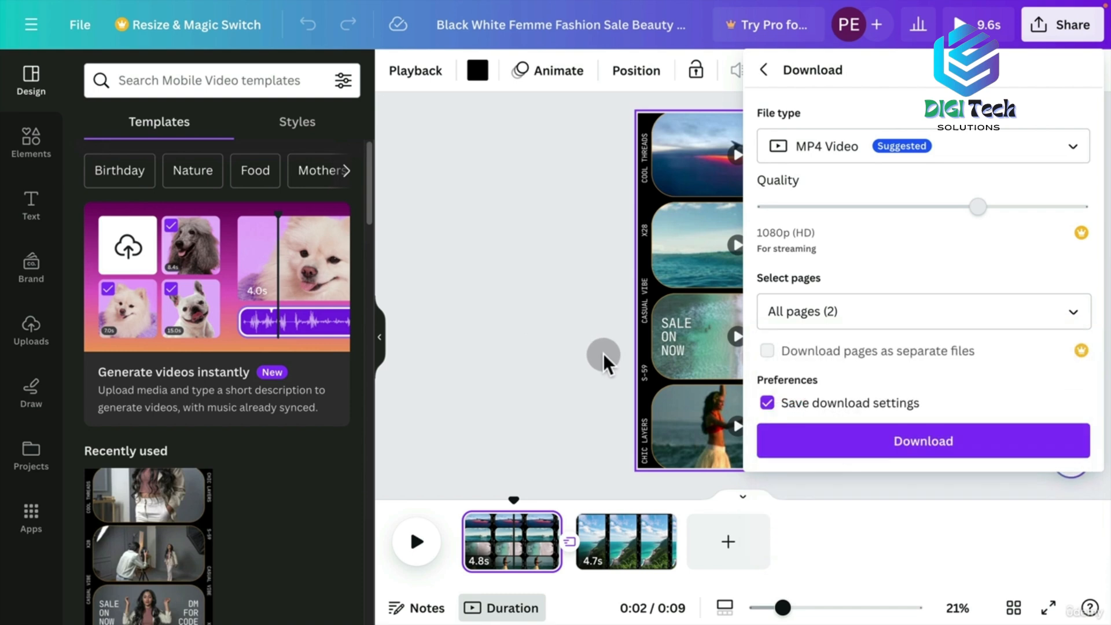
click(596, 347)
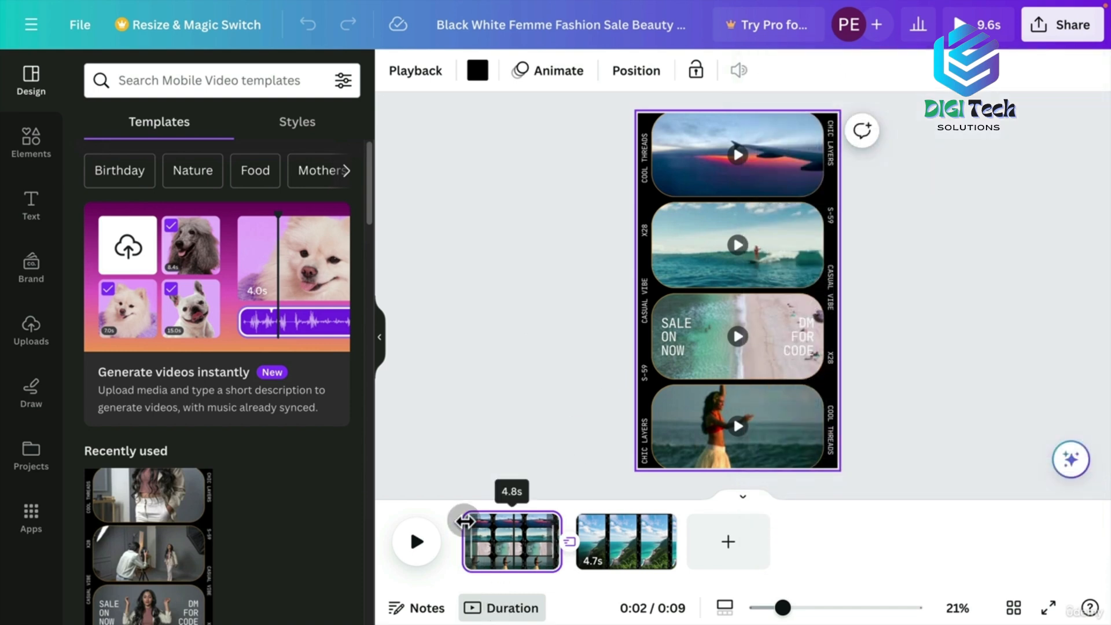
click(438, 540)
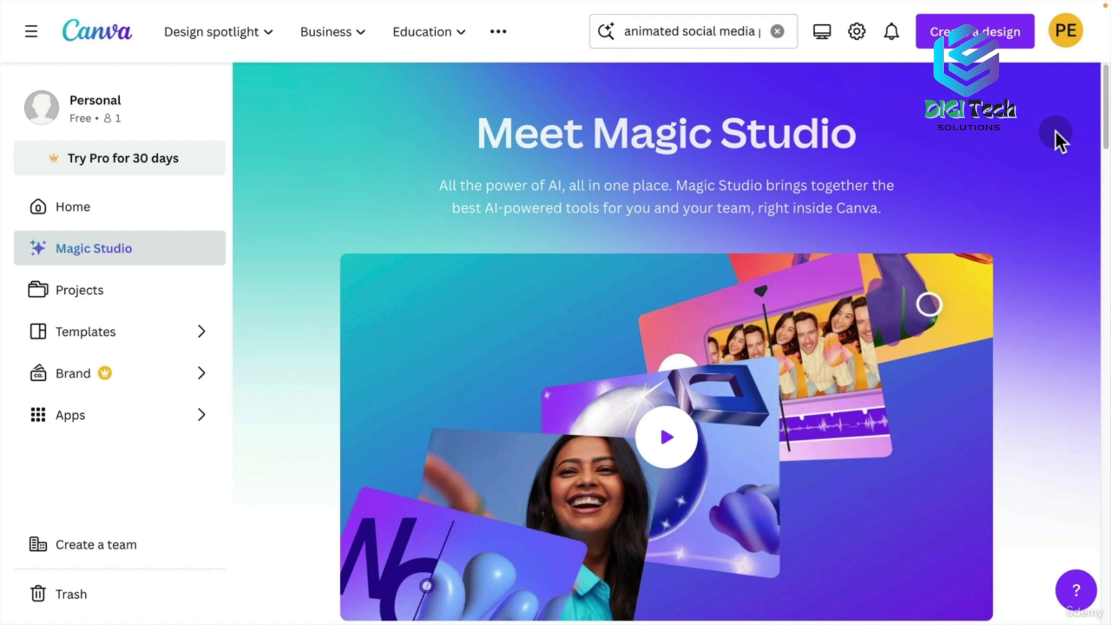
Find the Text to Image tool among the Magic Studio features and open it in a new Instagram Post design
drag(1105, 142, 1106, 219)
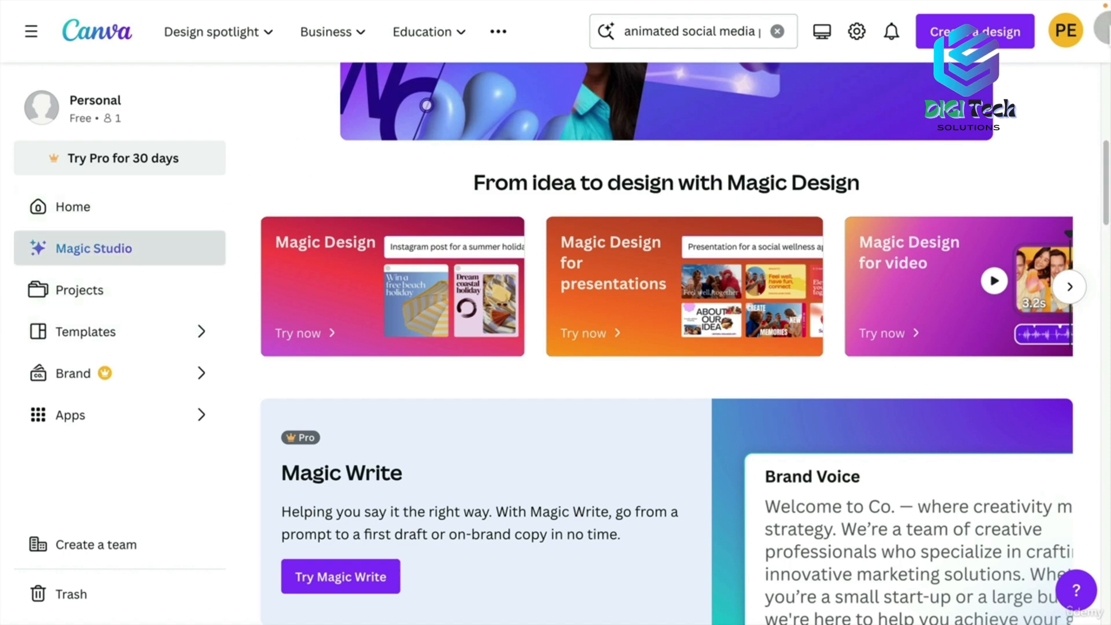
scroll(1106, 153, down, 2)
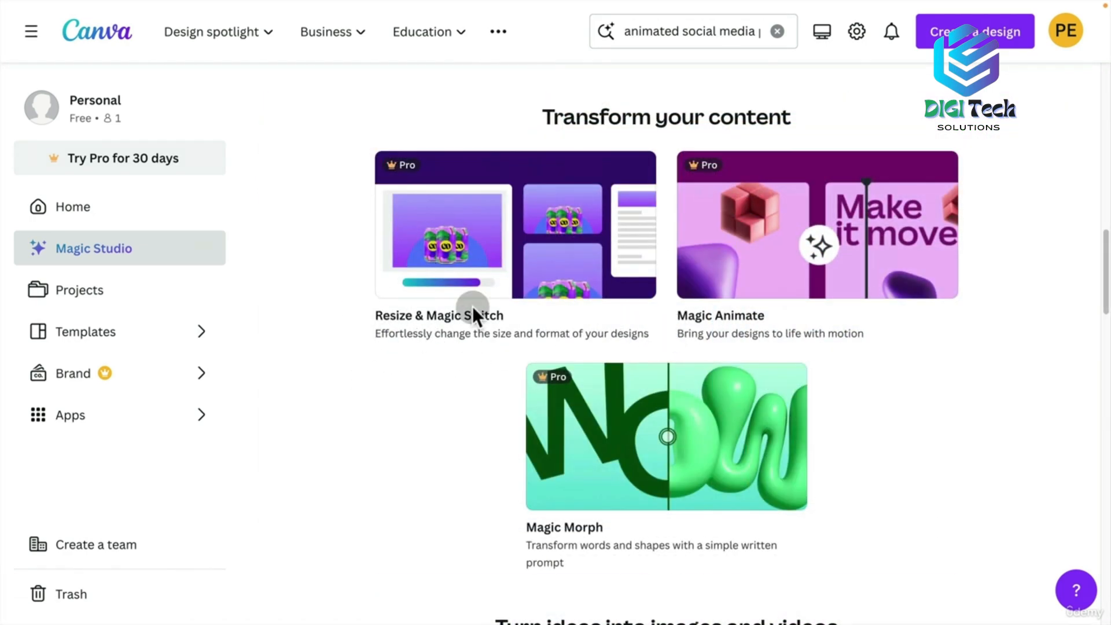
drag(1103, 240, 1103, 318)
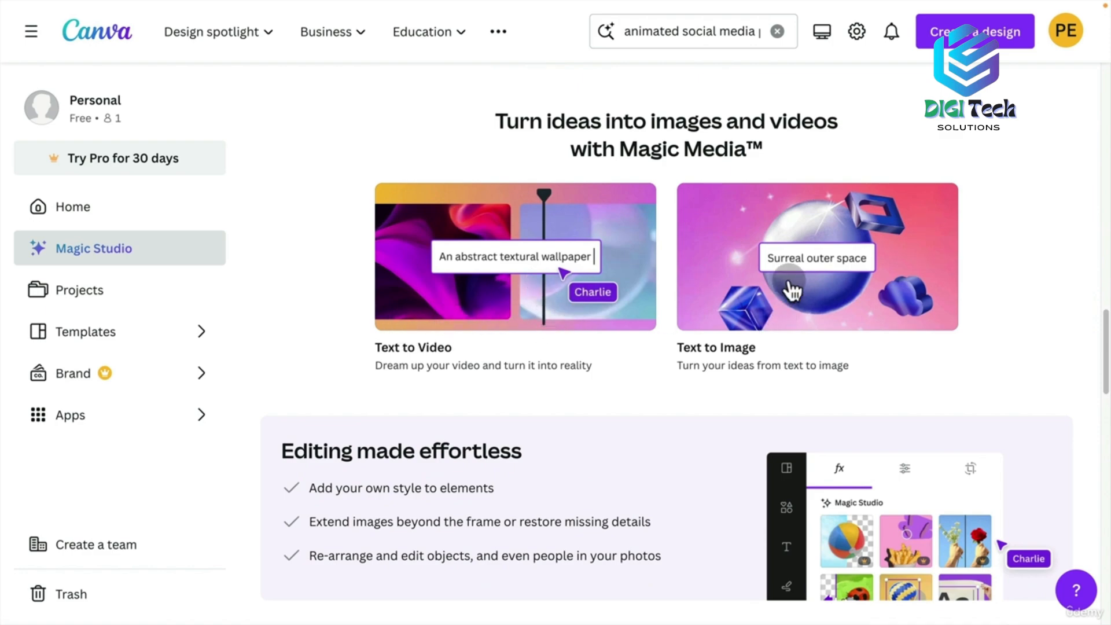
scroll(959, 405, down, 1)
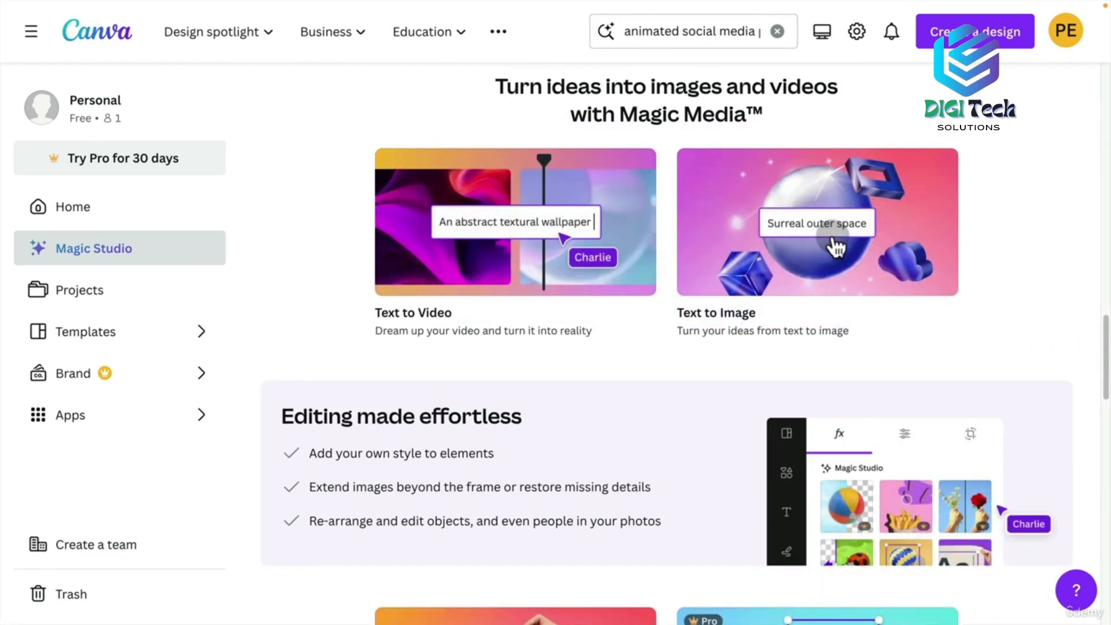
click(833, 245)
click(310, 354)
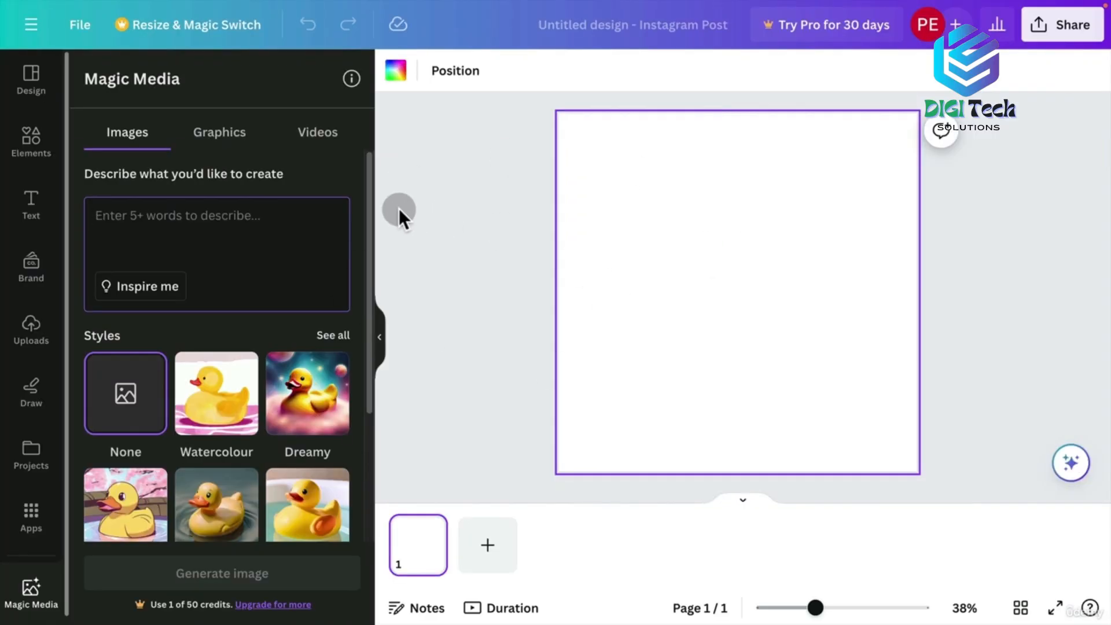
Generate images from the prompt "A cartoon photographer snapping a photo of a giant bear." and look over the results
click(155, 216)
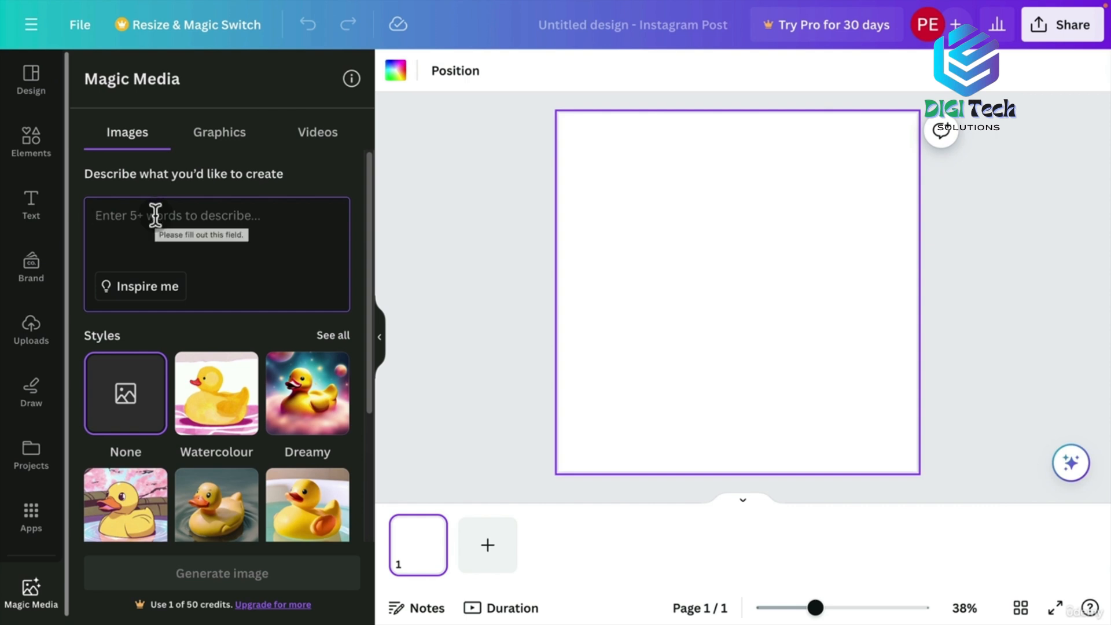
text(A cartoon photographer snapping a photo of a giant bear.)
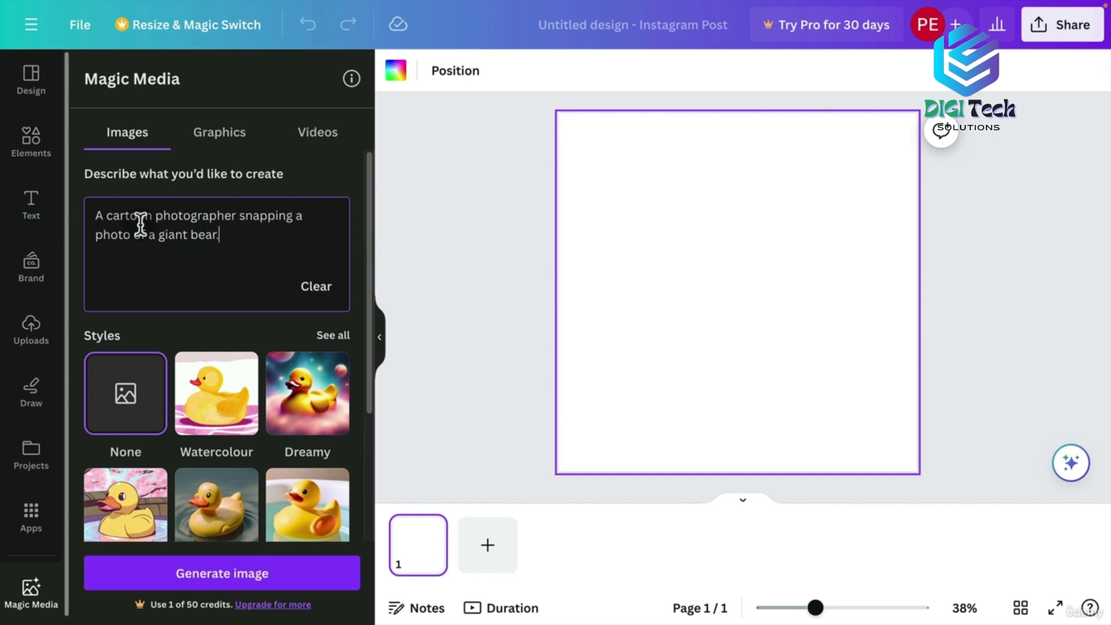
click(235, 583)
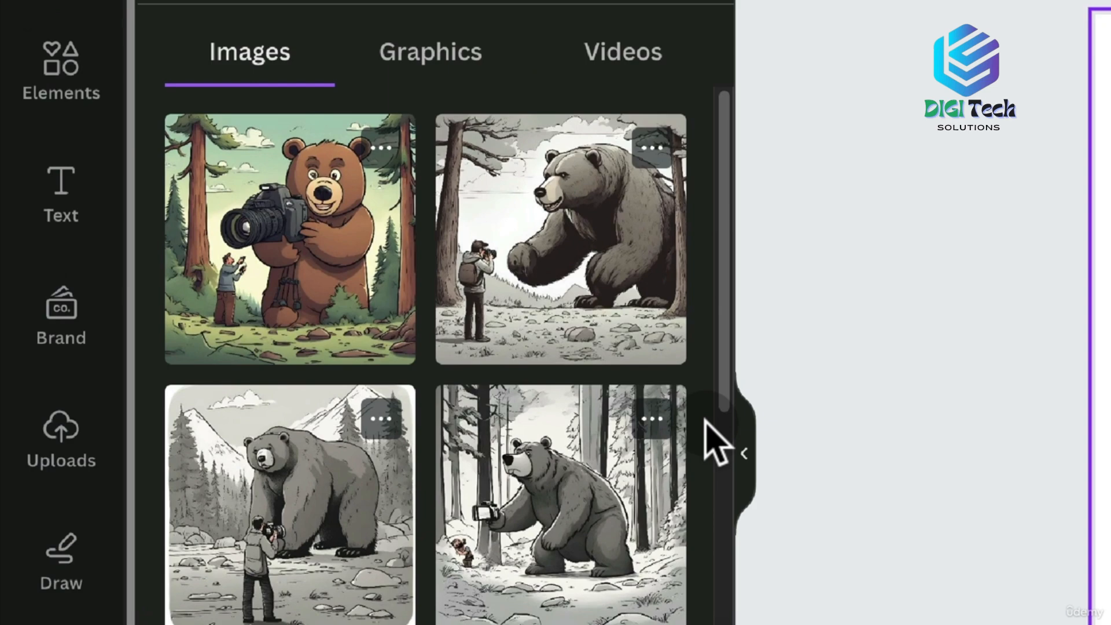
drag(715, 354, 722, 416)
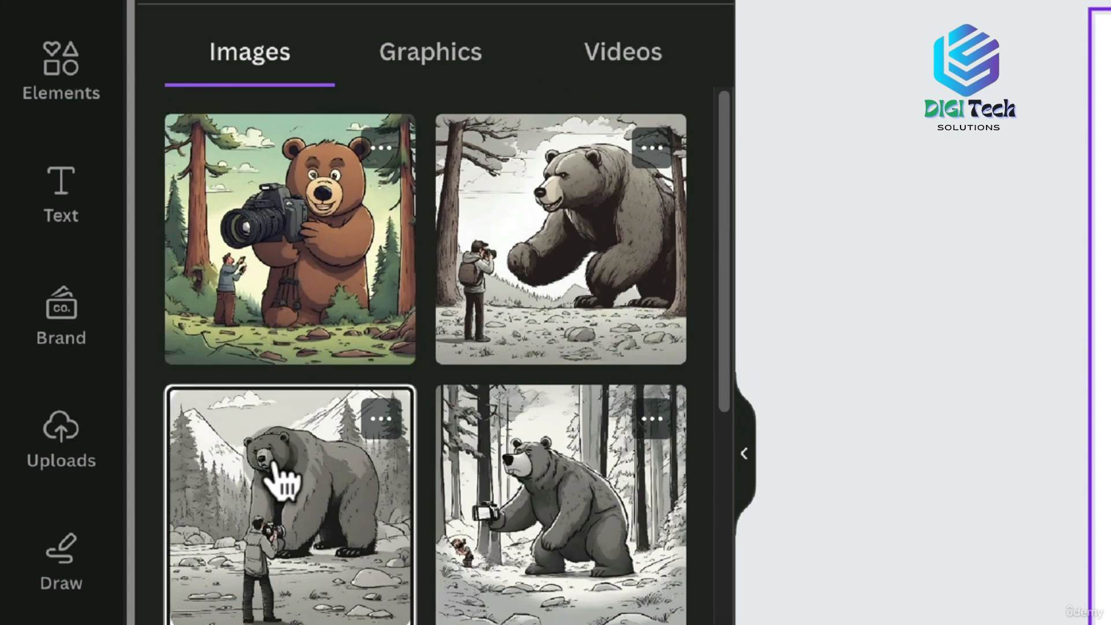
Generate the images again in the Anime style with the prompt "A child photographer snapping a photo of a giant bear."
drag(724, 397, 700, 444)
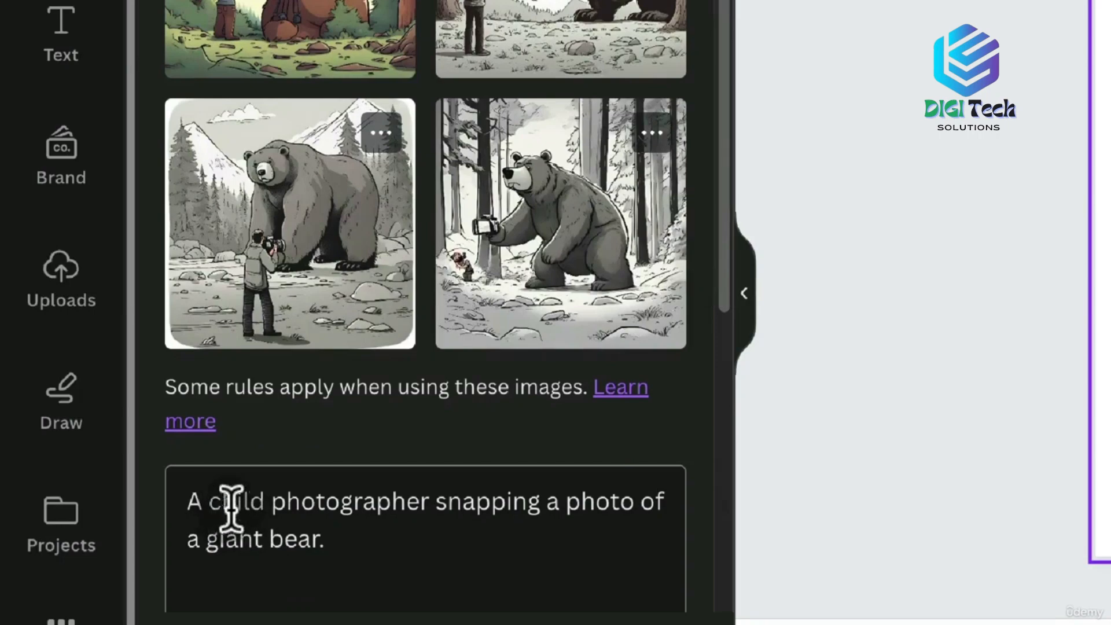
drag(724, 254, 703, 596)
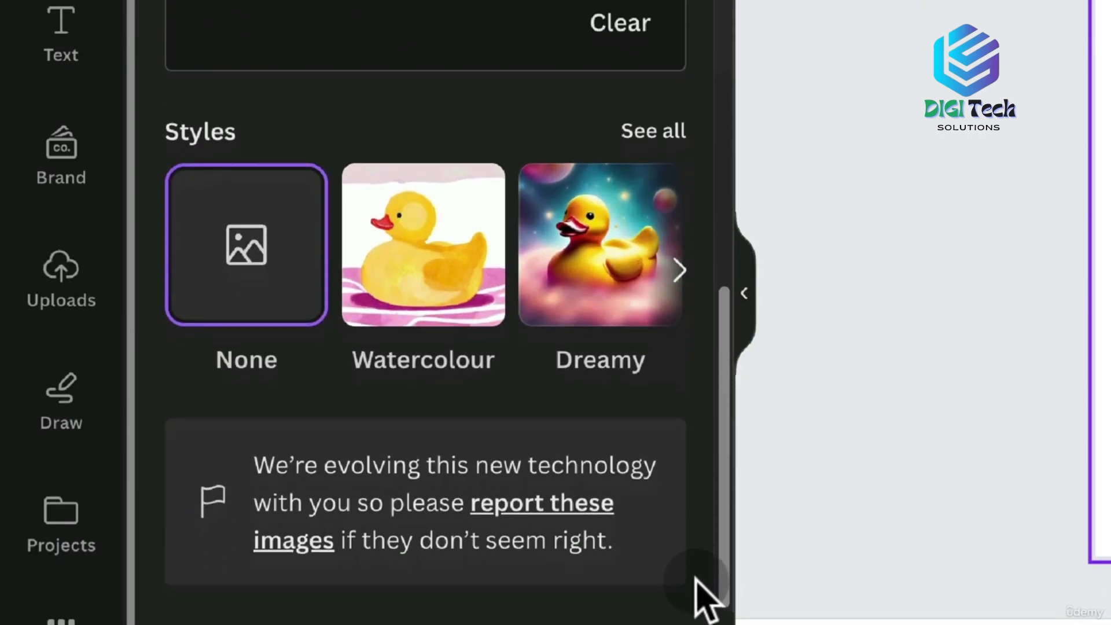
click(656, 122)
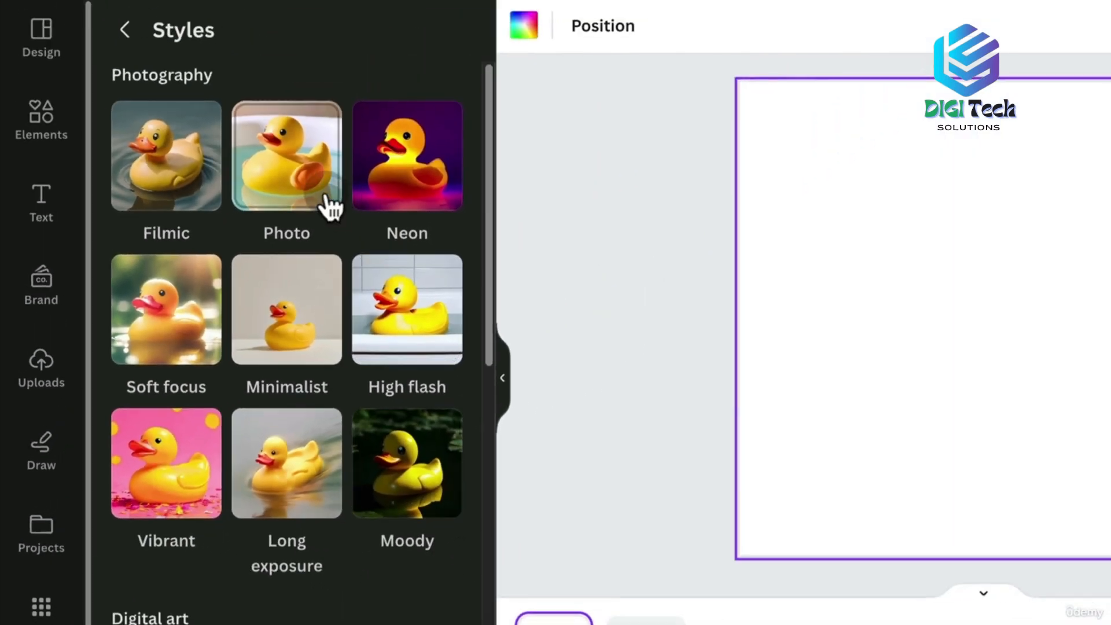
drag(488, 363, 471, 584)
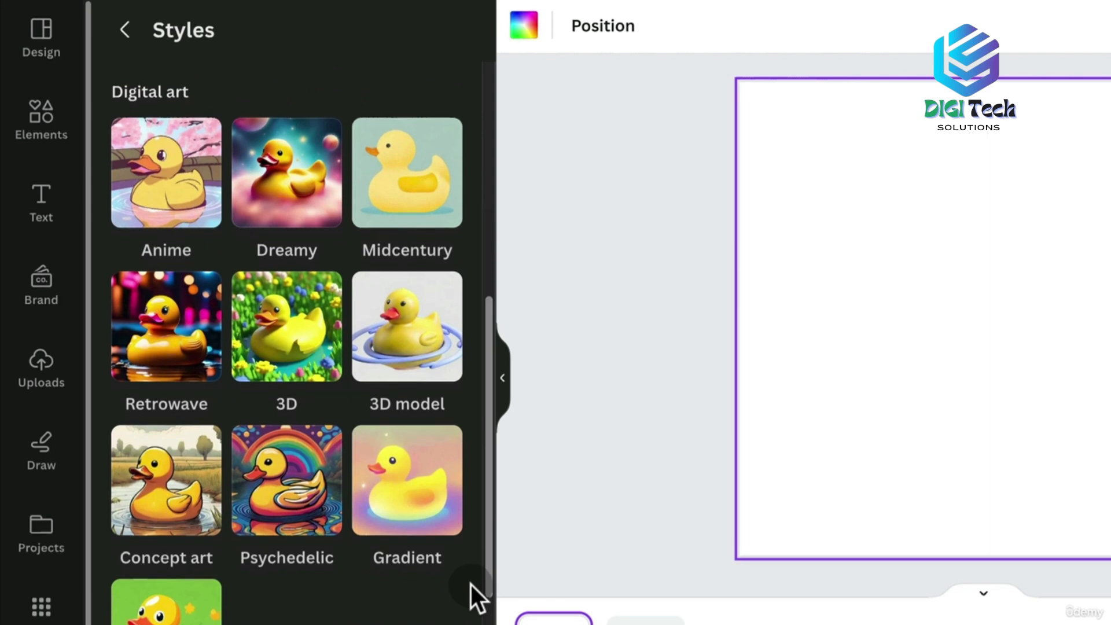
click(134, 176)
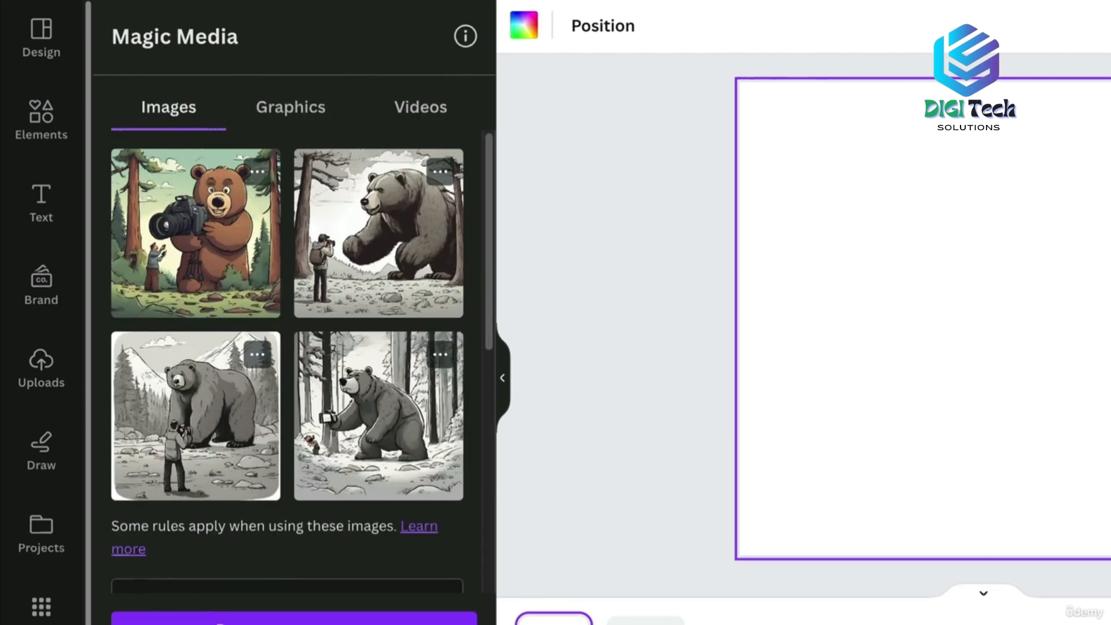
scroll(487, 325, down, 2)
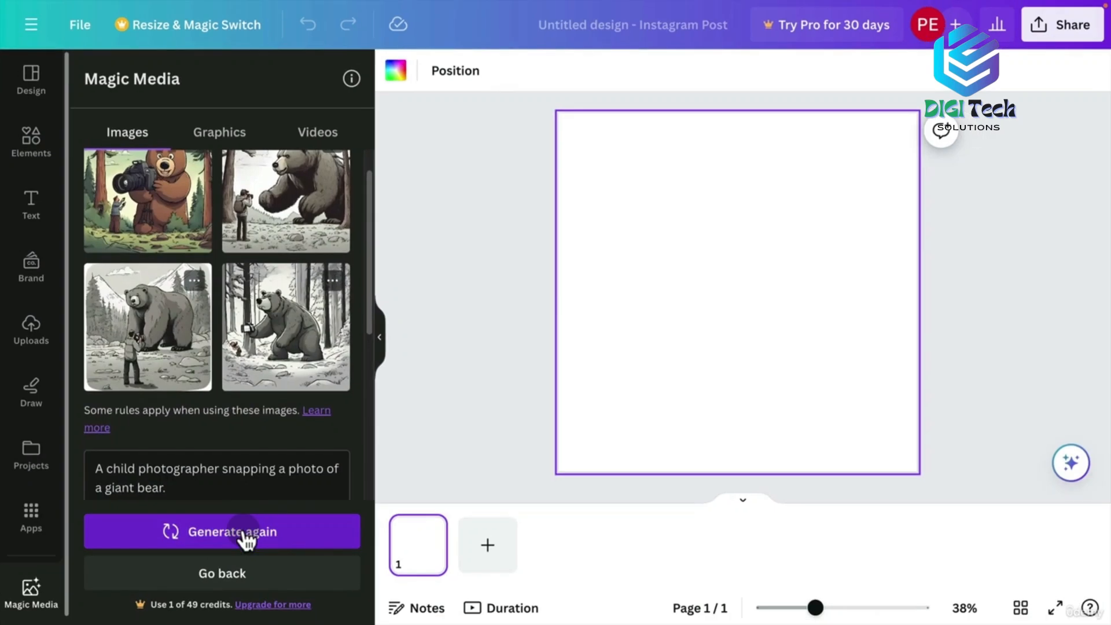
click(243, 540)
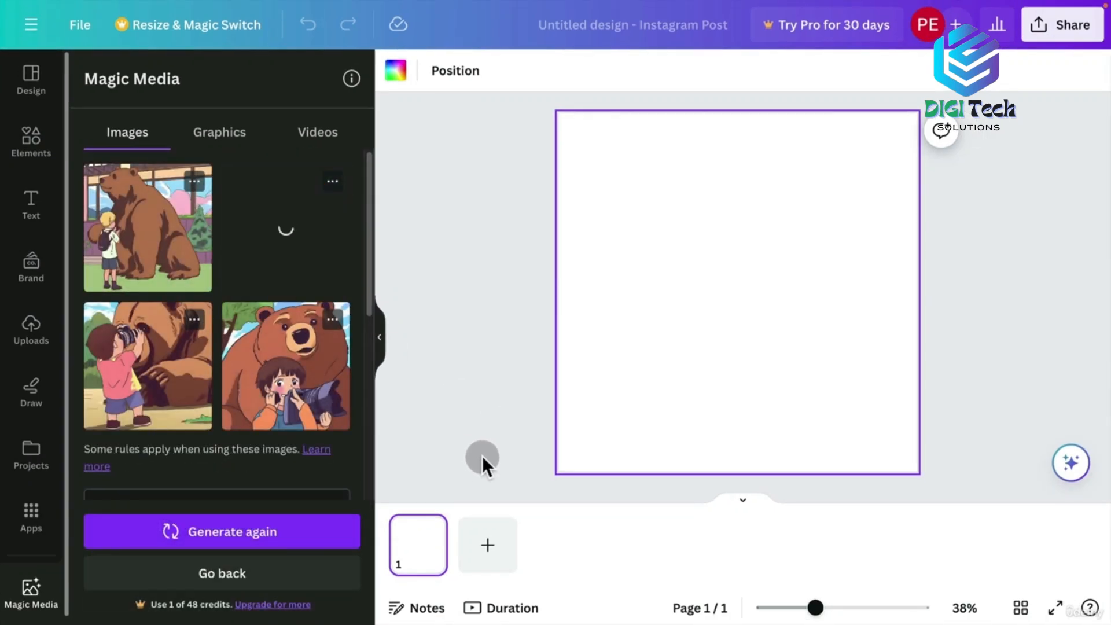
Move the image toward the page's lower-left corner and enlarge it to the page's upper-right corner
drag(769, 312, 692, 380)
drag(757, 269, 917, 113)
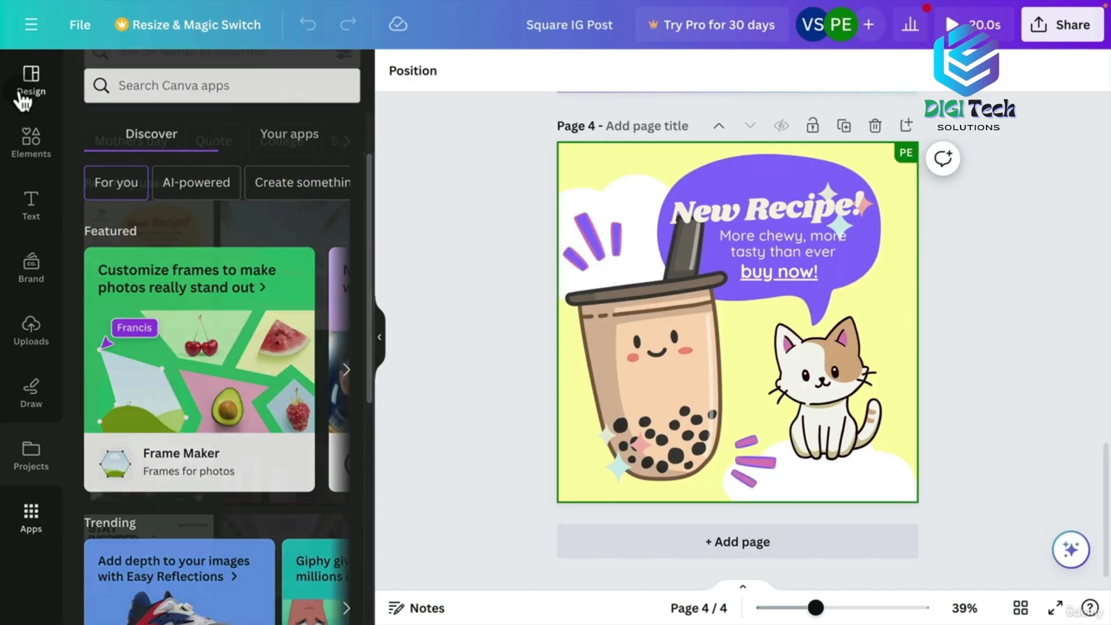
In the Square IG Post design, look through the templates and elements, and open the AI image generator to generate a custom image
click(31, 78)
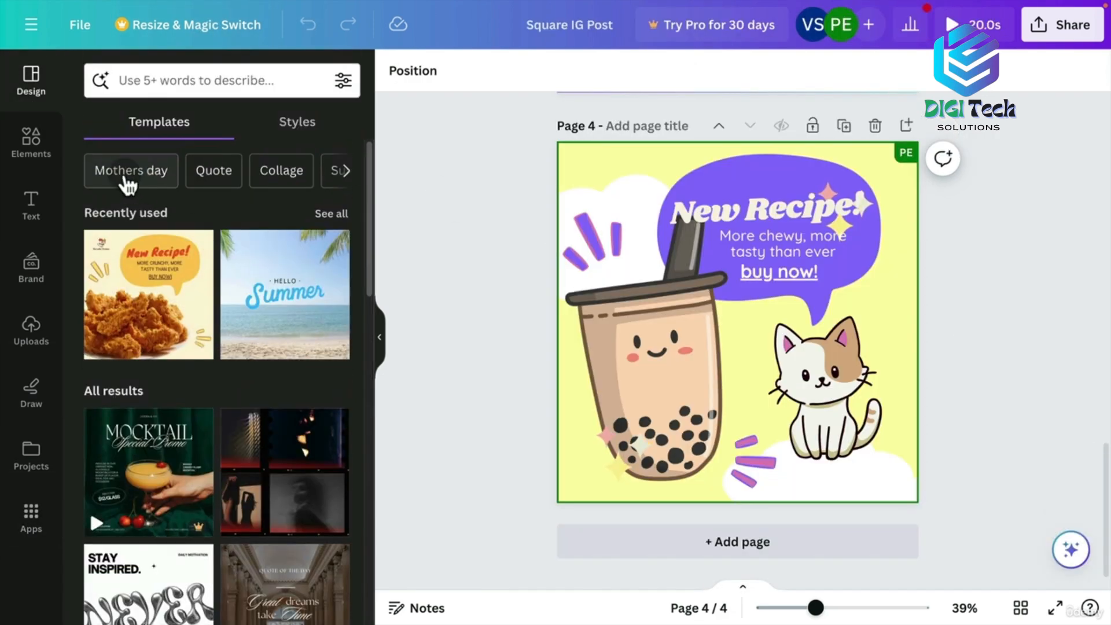
click(31, 157)
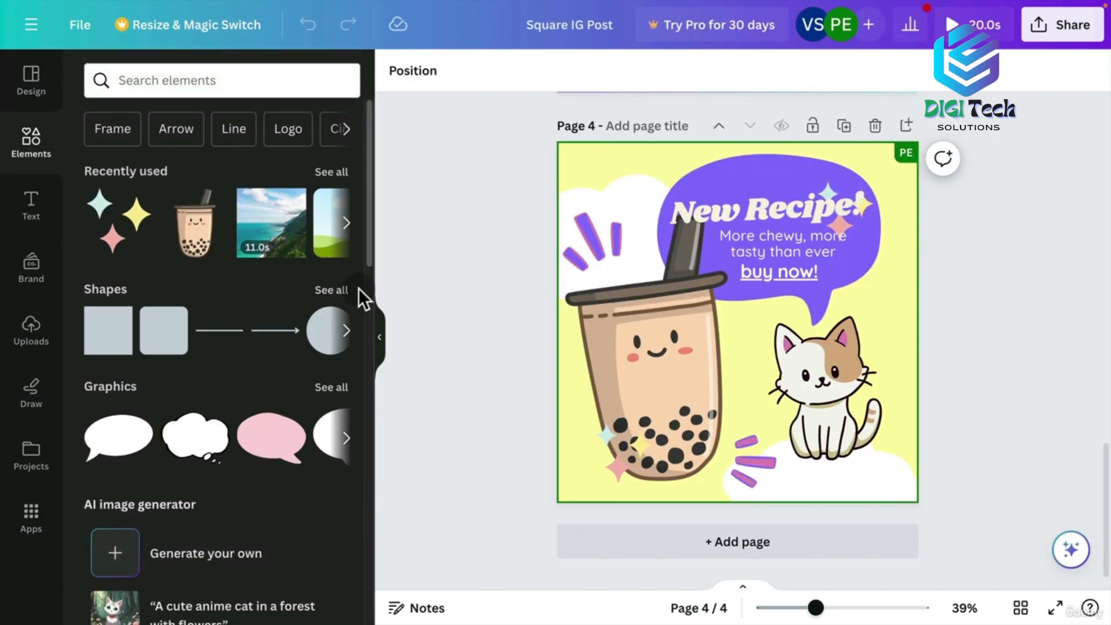
mouse_move(367, 260)
mouse_down()
mouse_move(357, 373)
mouse_move(369, 259)
mouse_up()
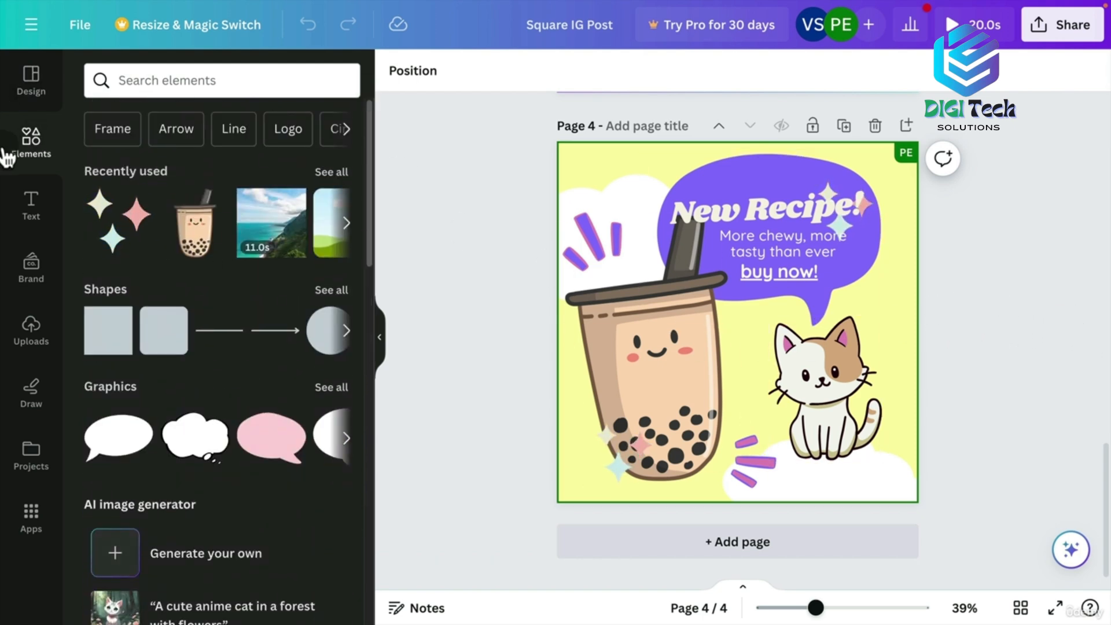
click(429, 221)
drag(363, 176, 363, 239)
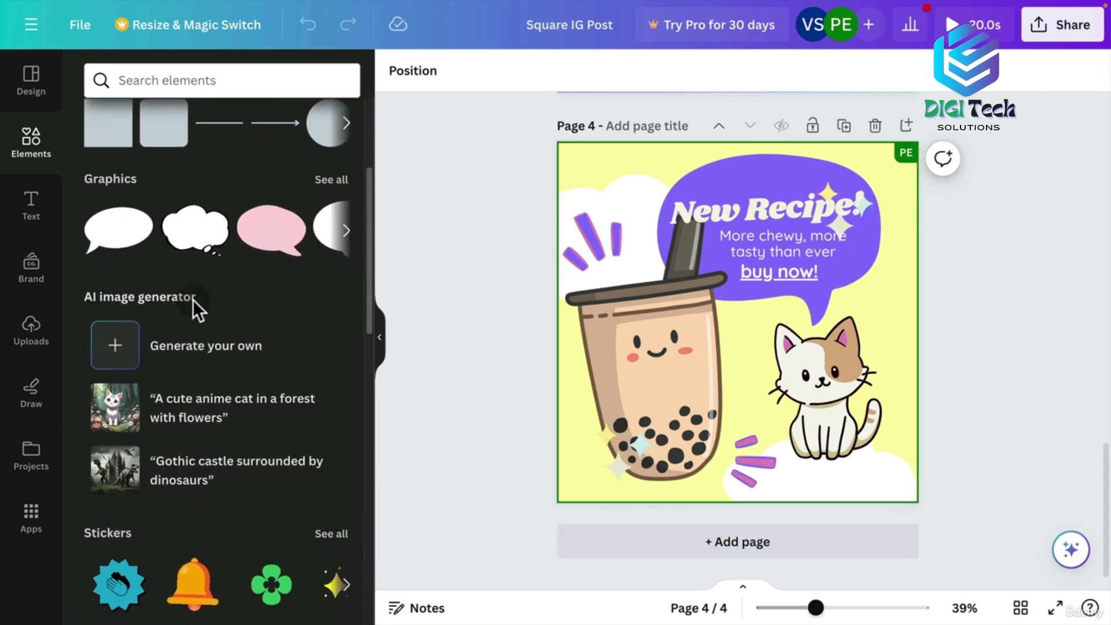
click(218, 359)
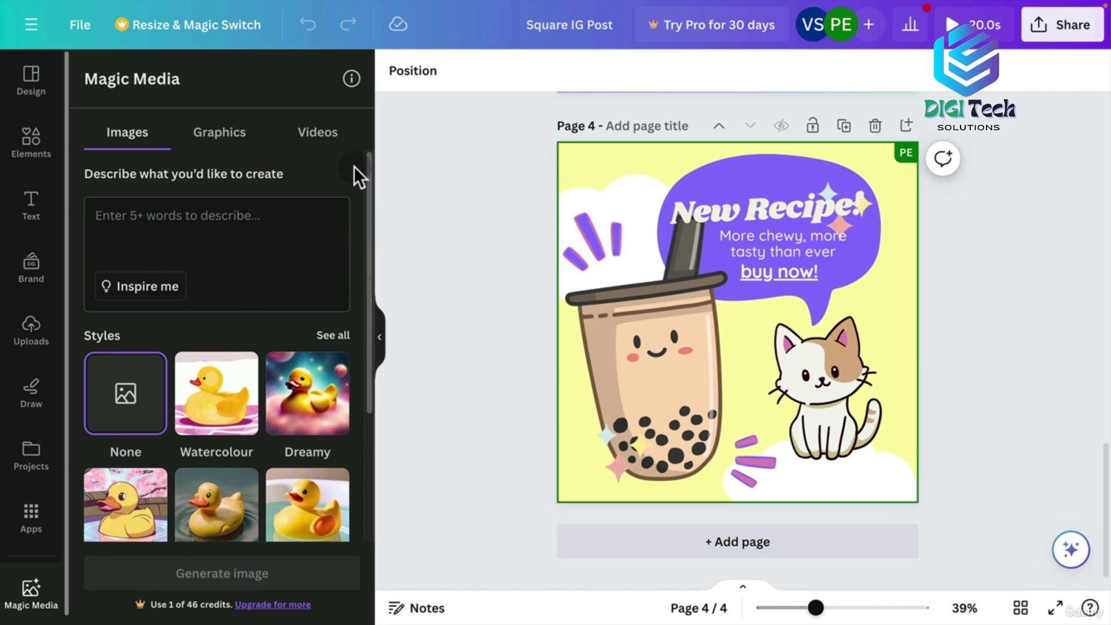
Close Magic Media and reopen it through the Generate your own option among the elements
click(11, 574)
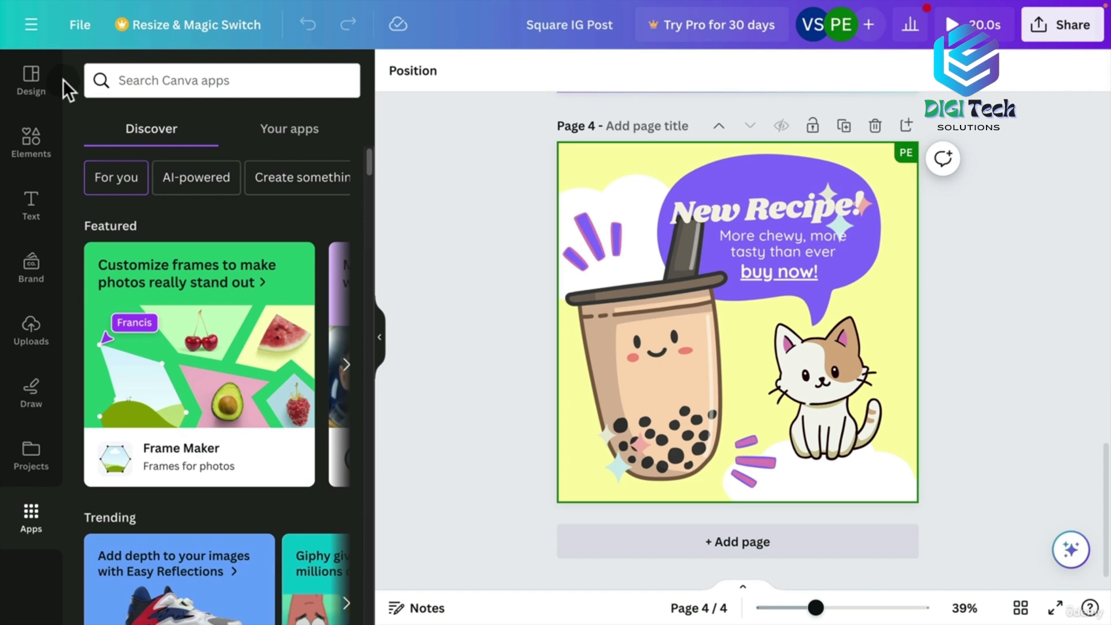
click(46, 149)
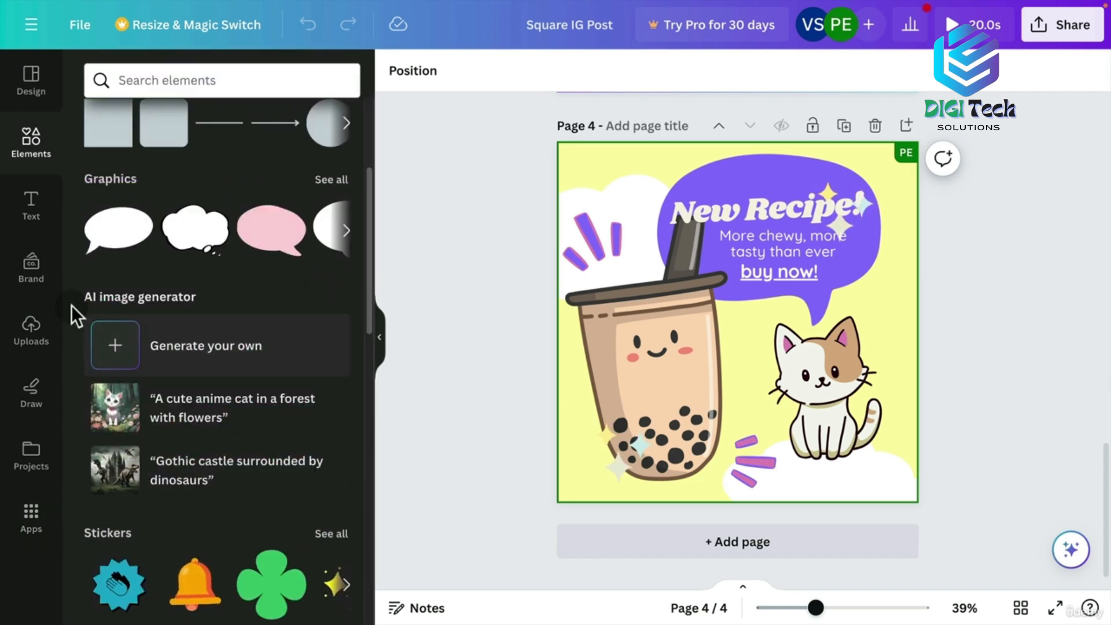
click(151, 345)
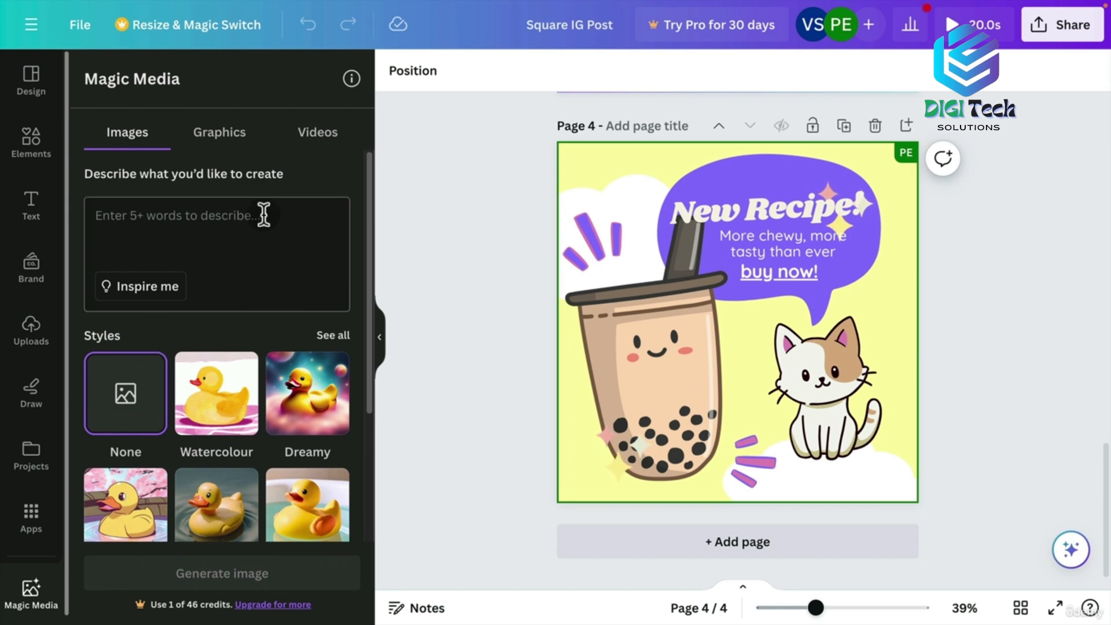